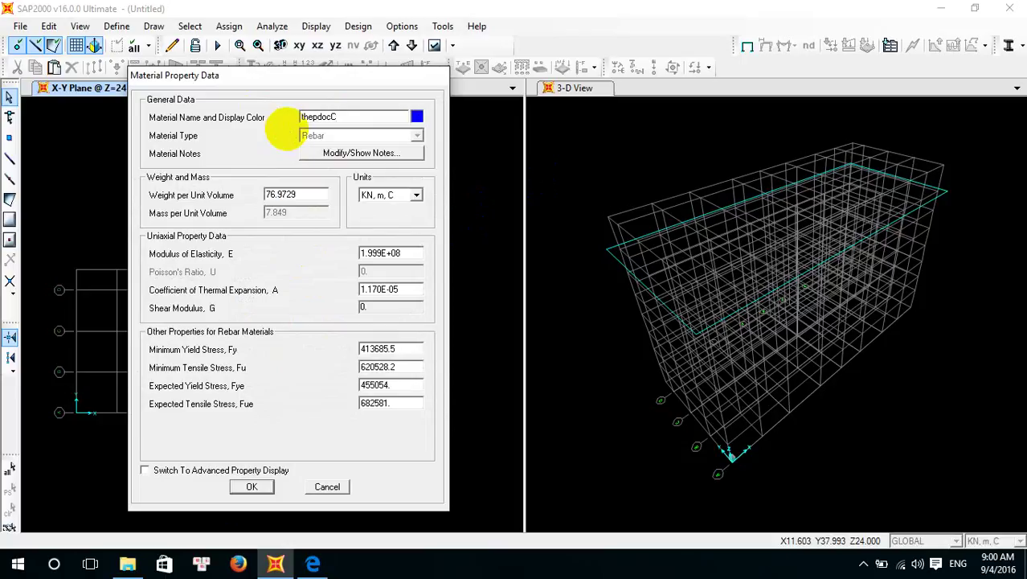
Save the rebar material thepdocCIII, add a second user-defined rebar material named thepdaiCI, and accept the materials list
left_click(251, 486)
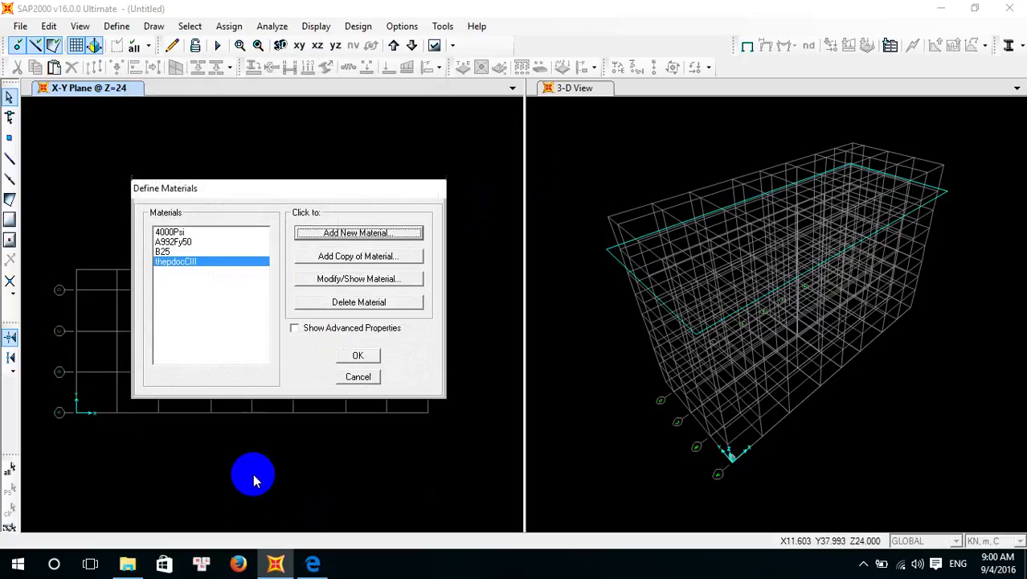
left_click(369, 233)
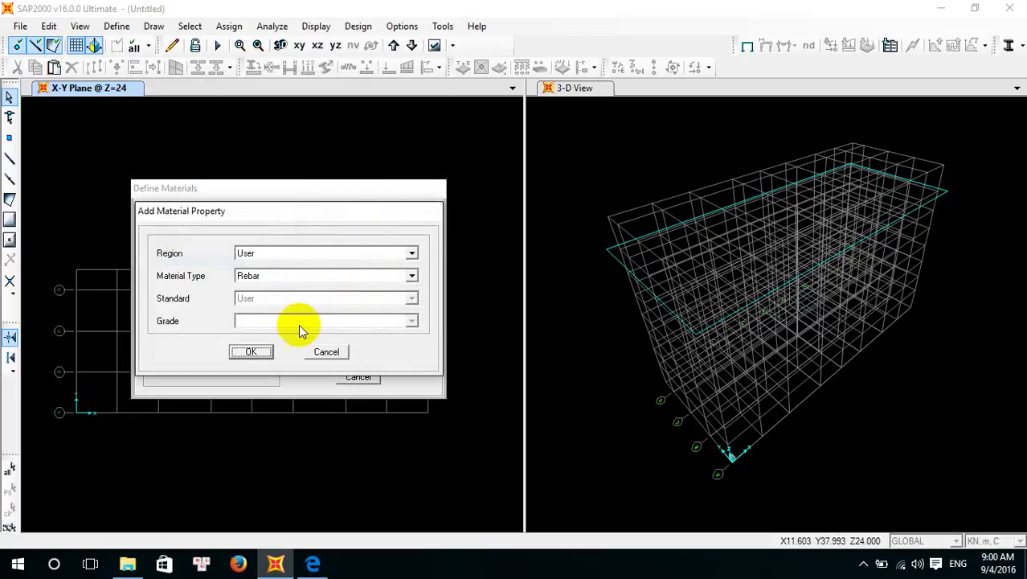
left_click(262, 353)
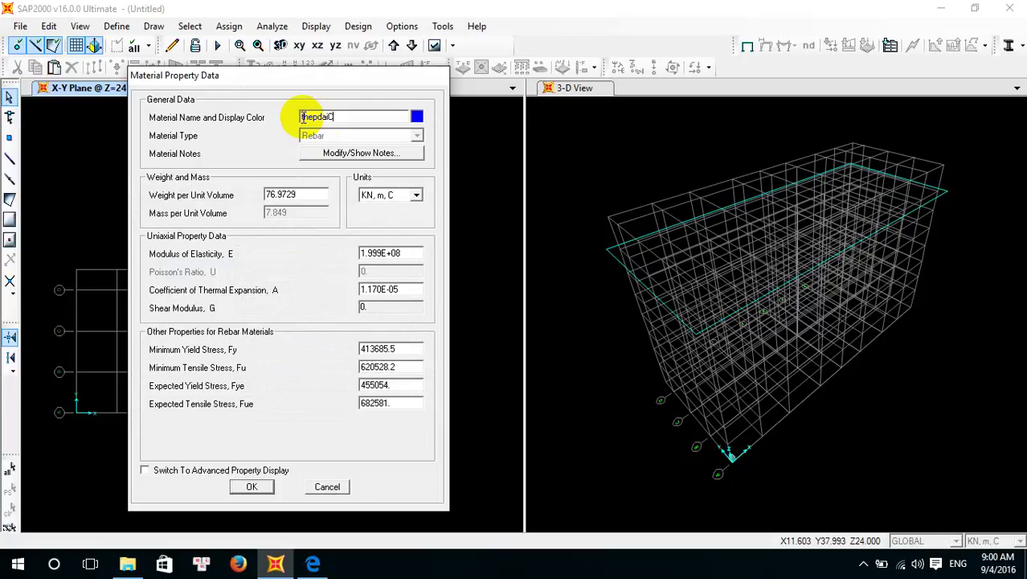
left_click(251, 485)
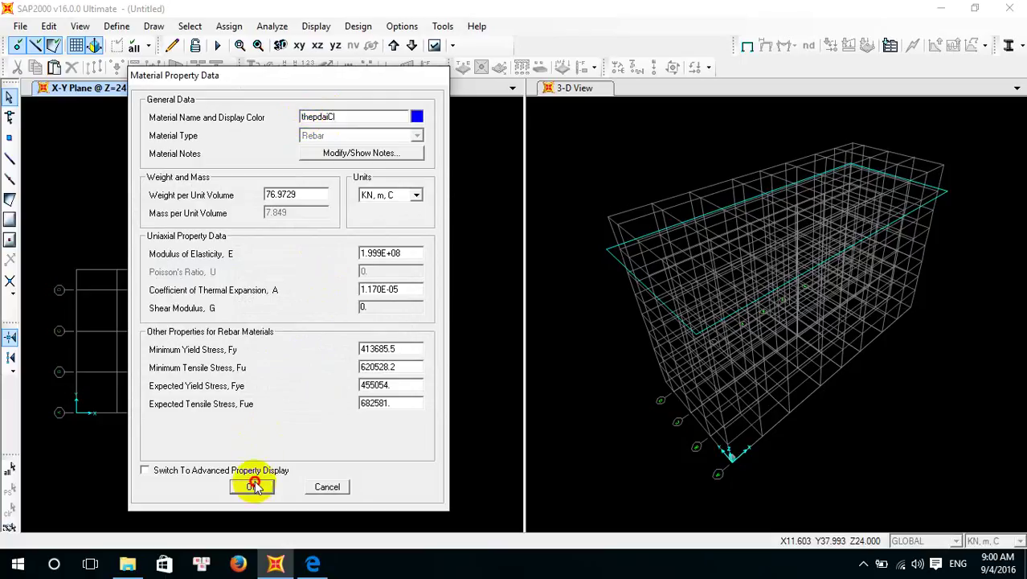
left_click(358, 353)
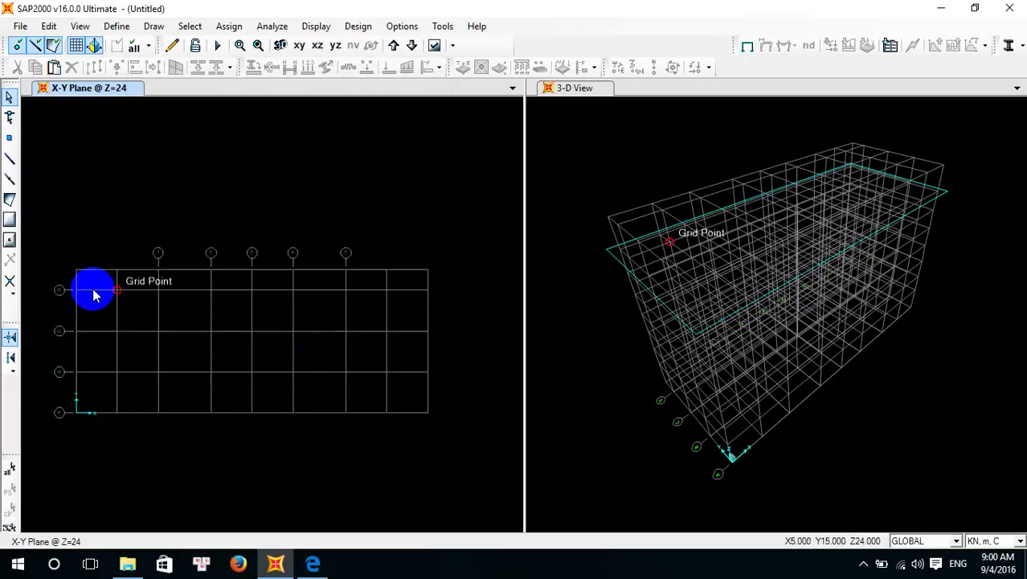
right_click(226, 170)
left_click(160, 133)
left_click(113, 30)
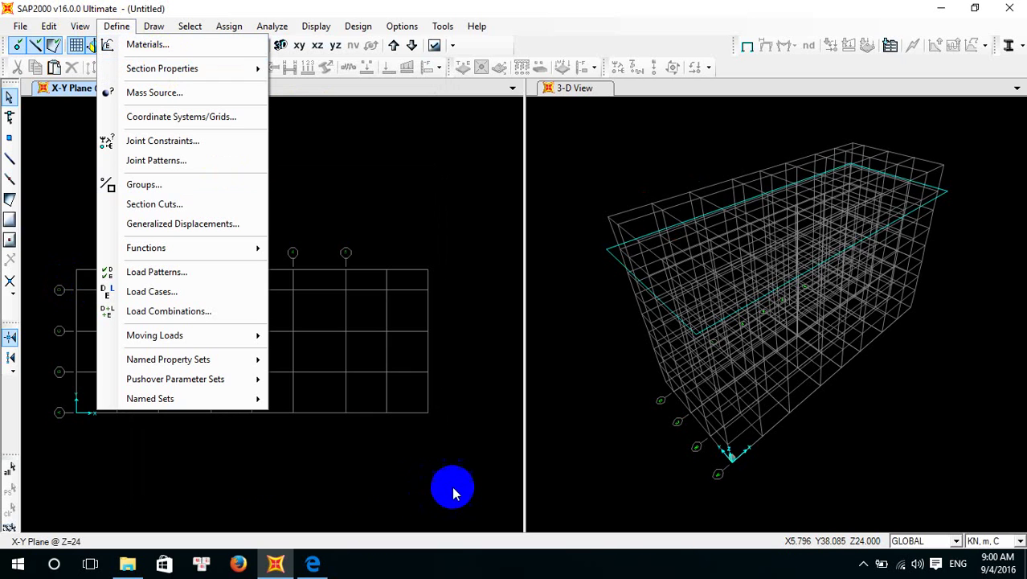
Switch to Edge and examine the structural floor plan in BAI TAP SAP2000(NEW).pdf for grid spacing and column, beam and wall section labels
left_click(313, 563)
scroll(418, 426, "down", 10)
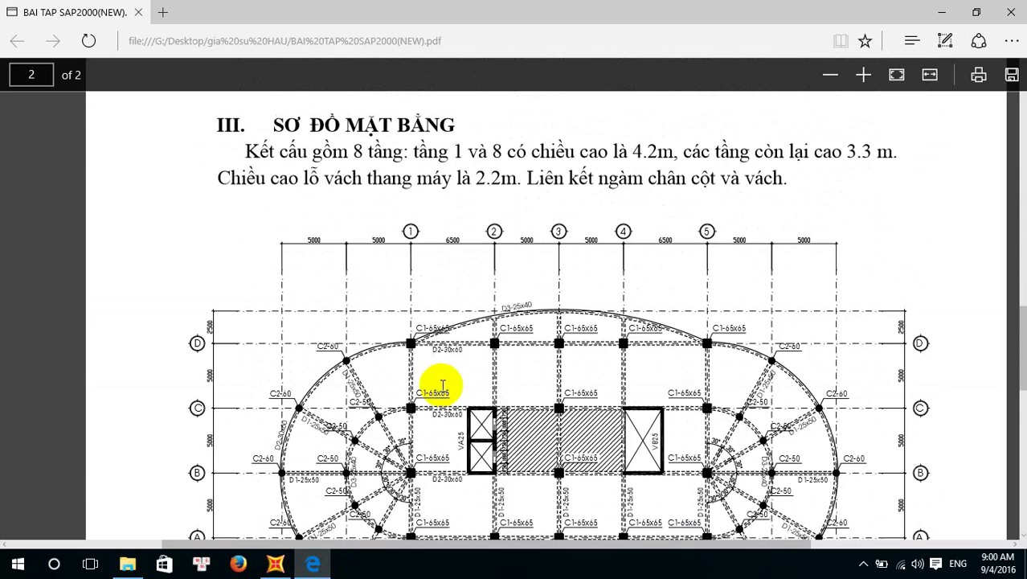
scroll(443, 386, "down", 5)
scroll(553, 210, "up", 2)
scroll(553, 210, "up", 2, "ctrl")
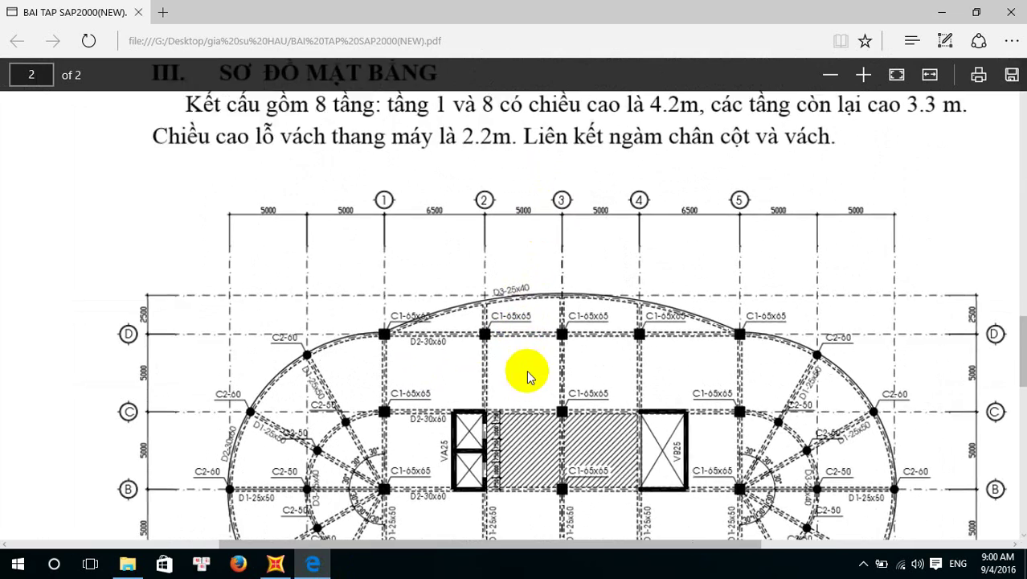
scroll(528, 378, "down", 1, "ctrl")
scroll(470, 269, "up", 2, "ctrl")
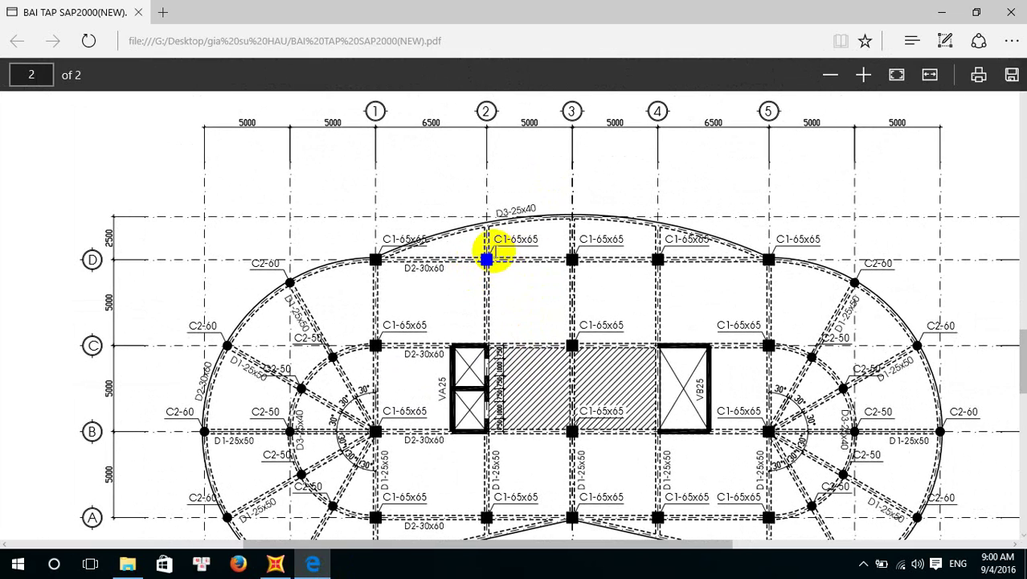
left_click(275, 563)
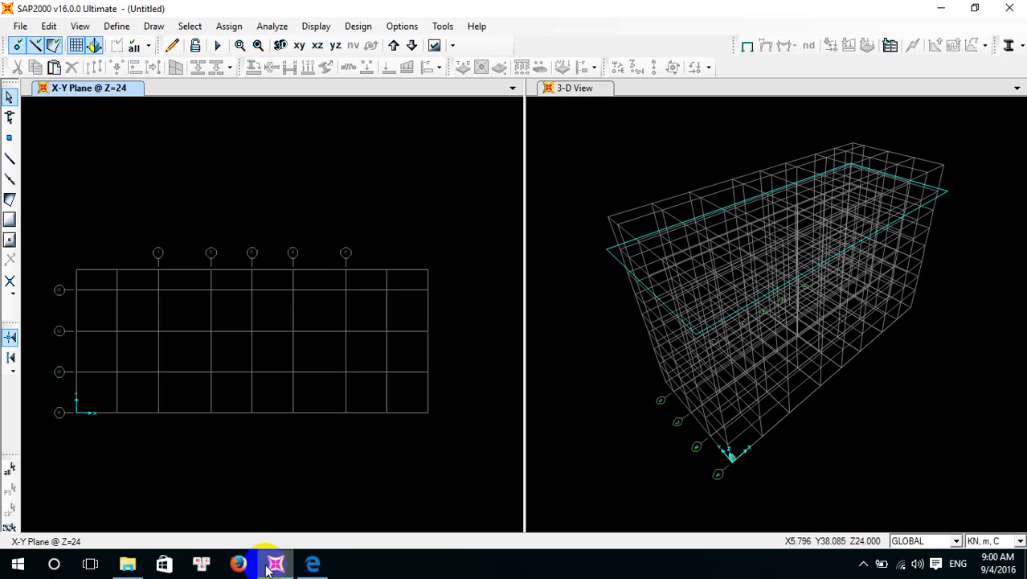
left_click(312, 563)
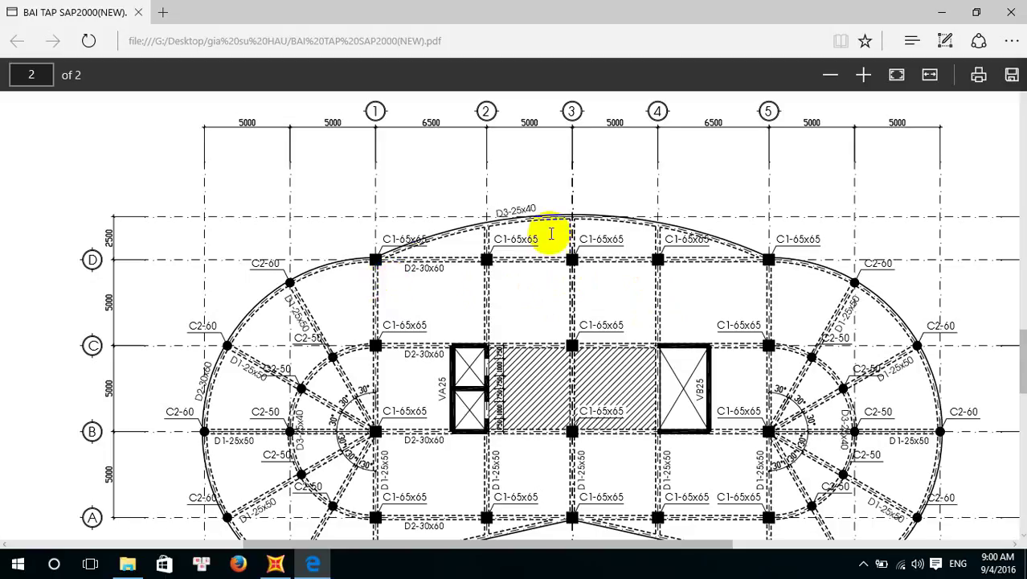
scroll(522, 306, "down", 3)
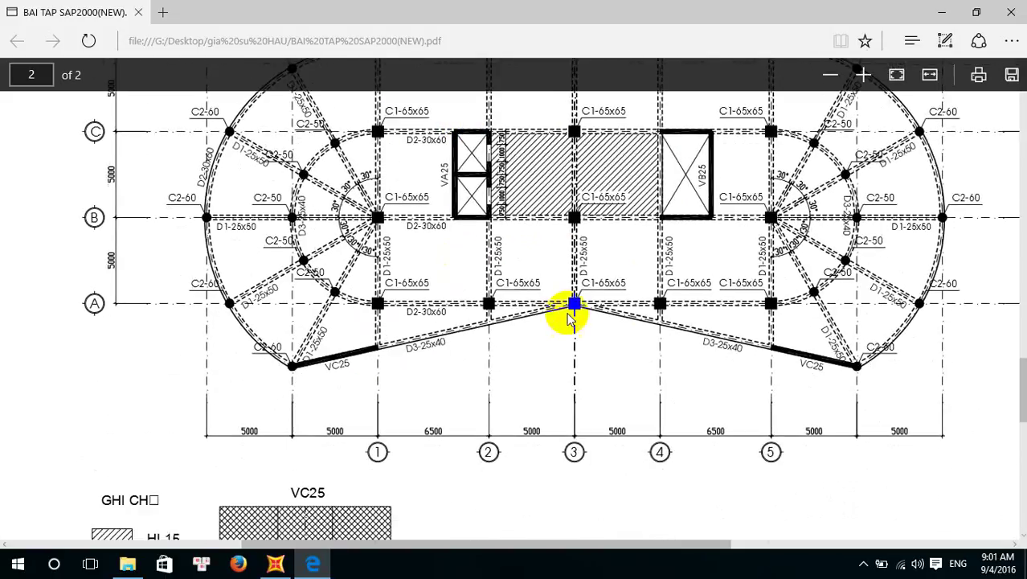
scroll(569, 318, "up", 3)
scroll(591, 241, "down", 1)
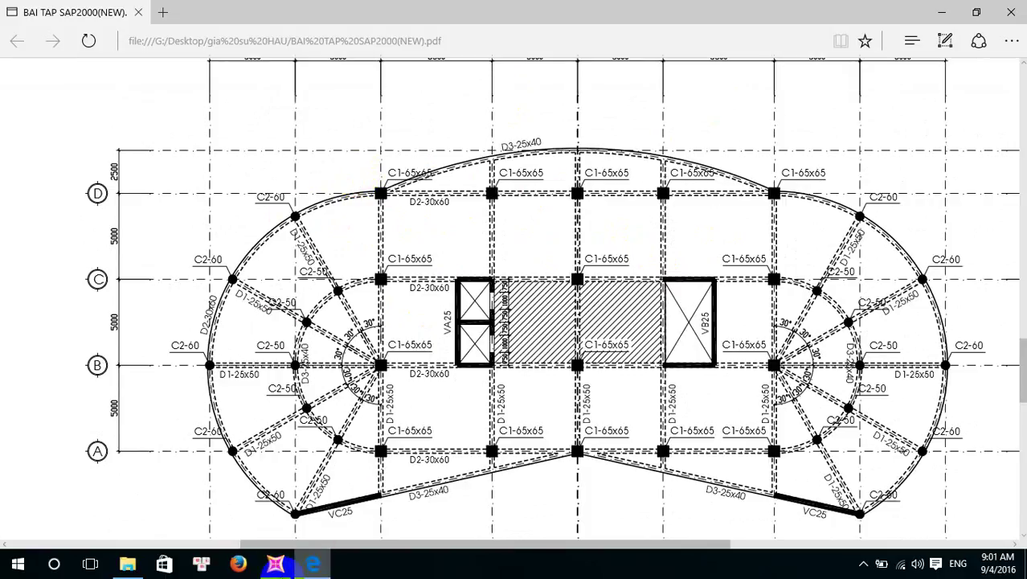
Switch back to SAP2000 and start a new frame section of type Concrete with a rectangular shape
left_click(275, 564)
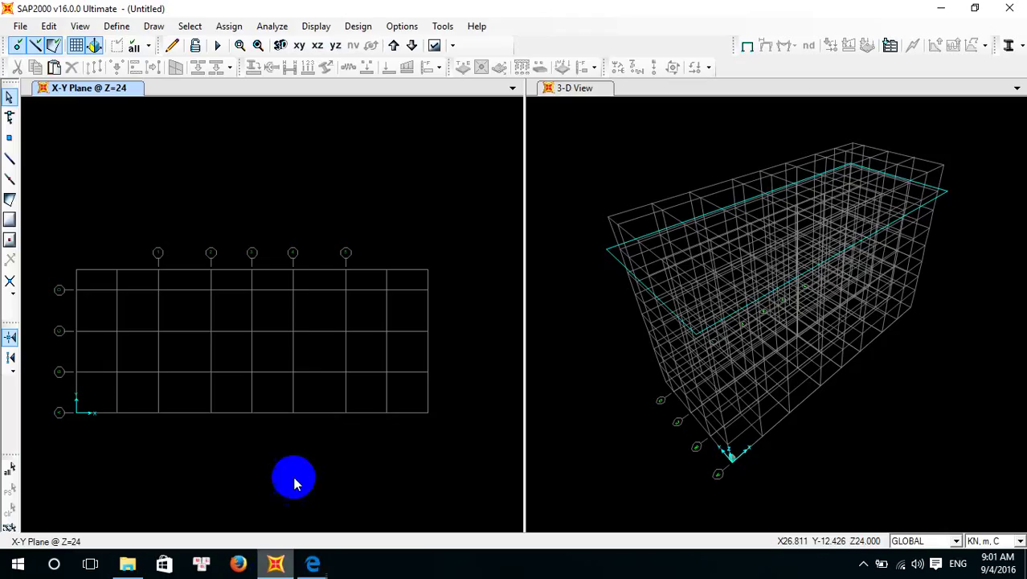
left_click(117, 27)
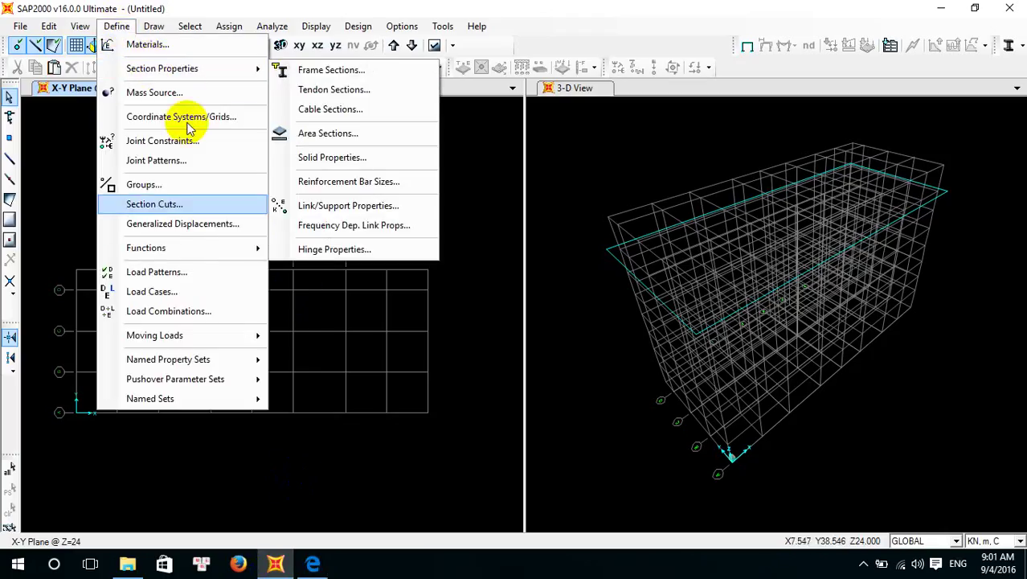
left_click(340, 70)
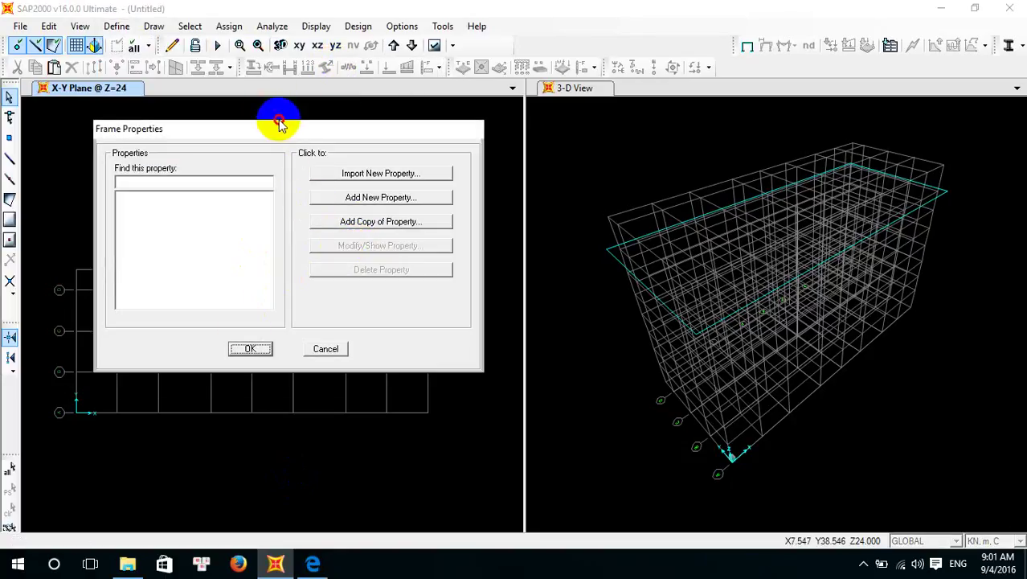
left_click_drag(278, 122, 277, 143)
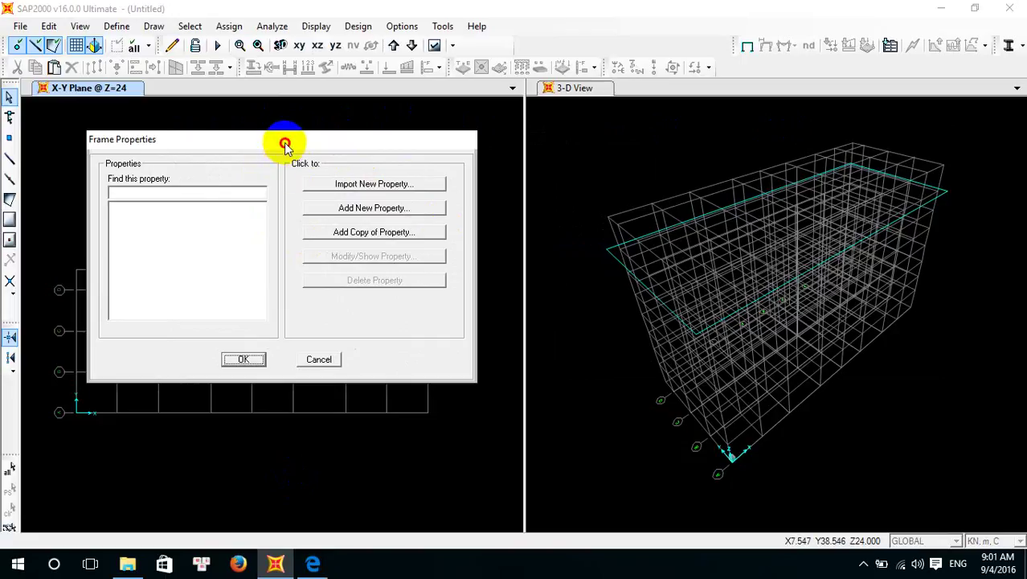
left_click_drag(282, 142, 289, 174)
left_click(376, 245)
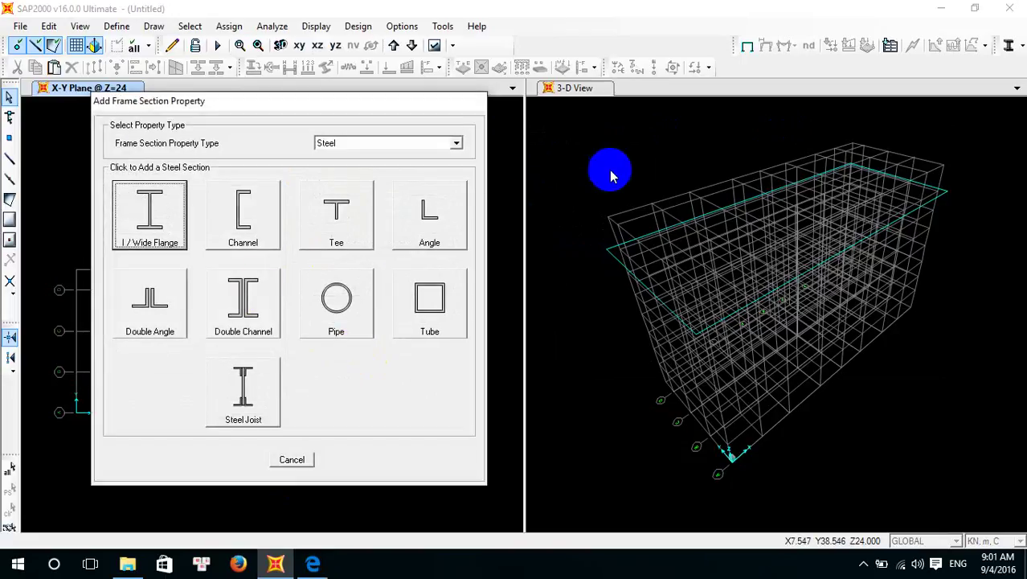
left_click(456, 145)
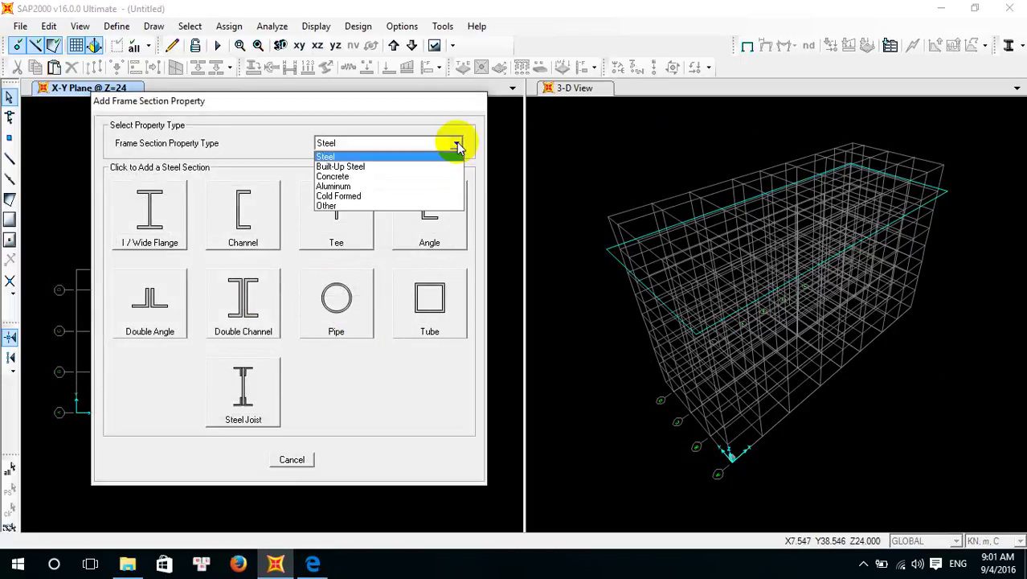
left_click(408, 177)
left_click(153, 233)
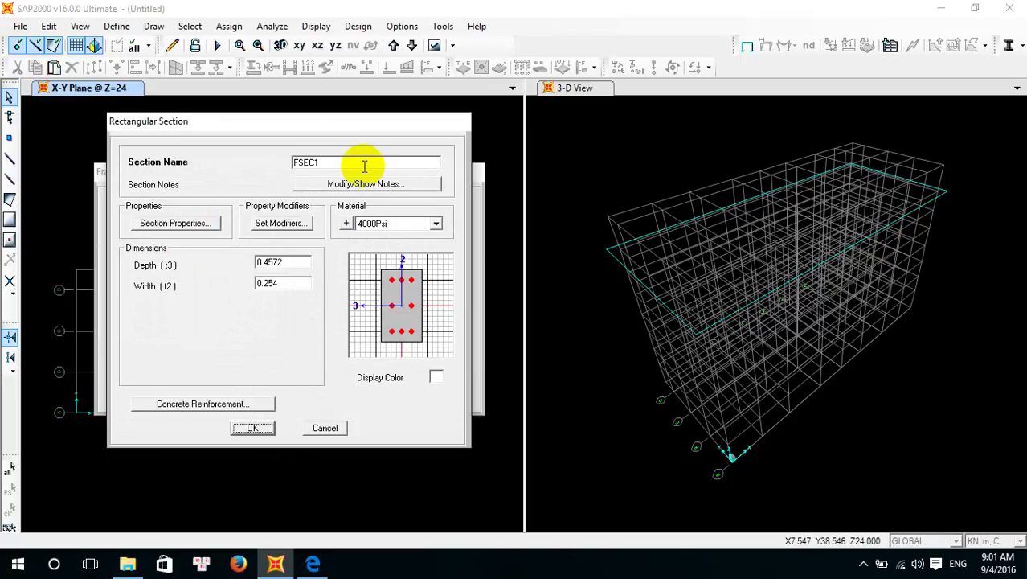
Name the section C1-65x65 after the square column label on the PDF plan, and assign it the material B25
type("C")
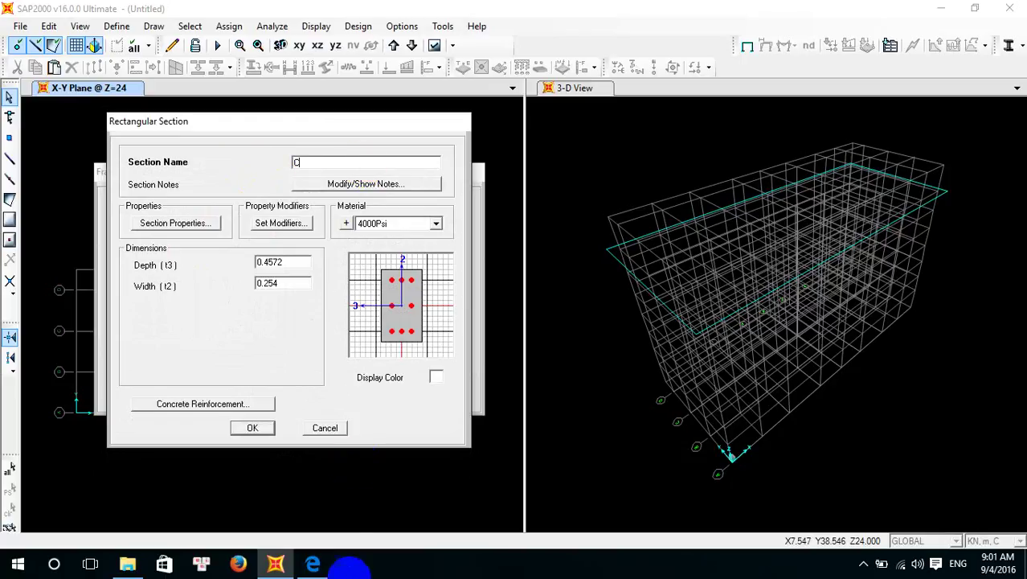
left_click(321, 566)
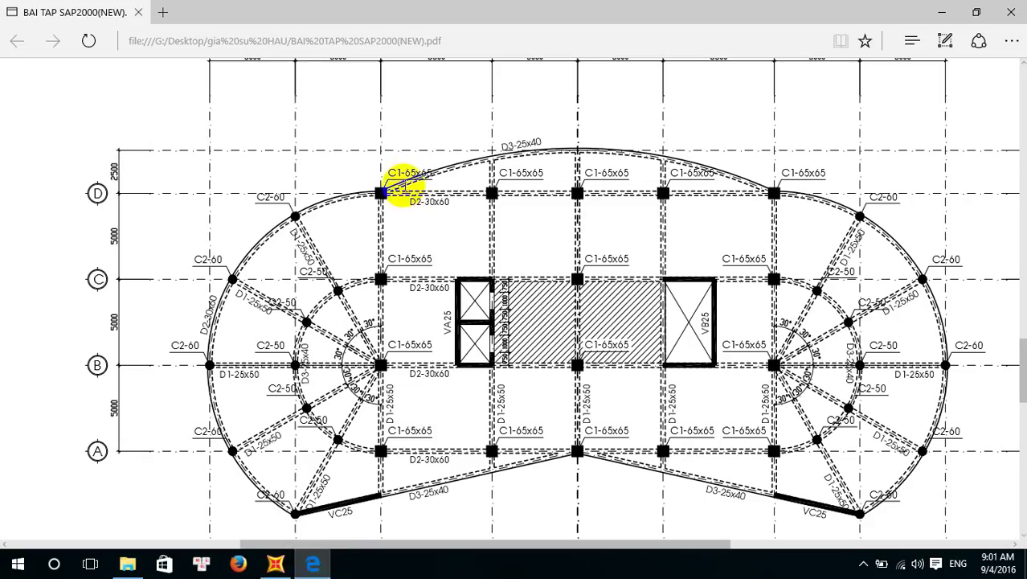
left_click(275, 564)
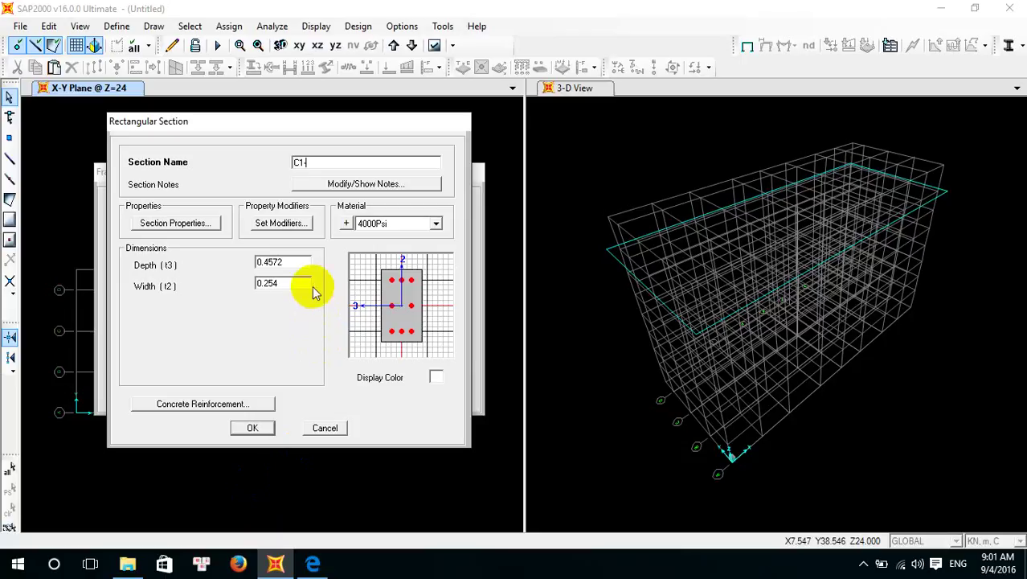
type("1-65x65")
left_click(436, 223)
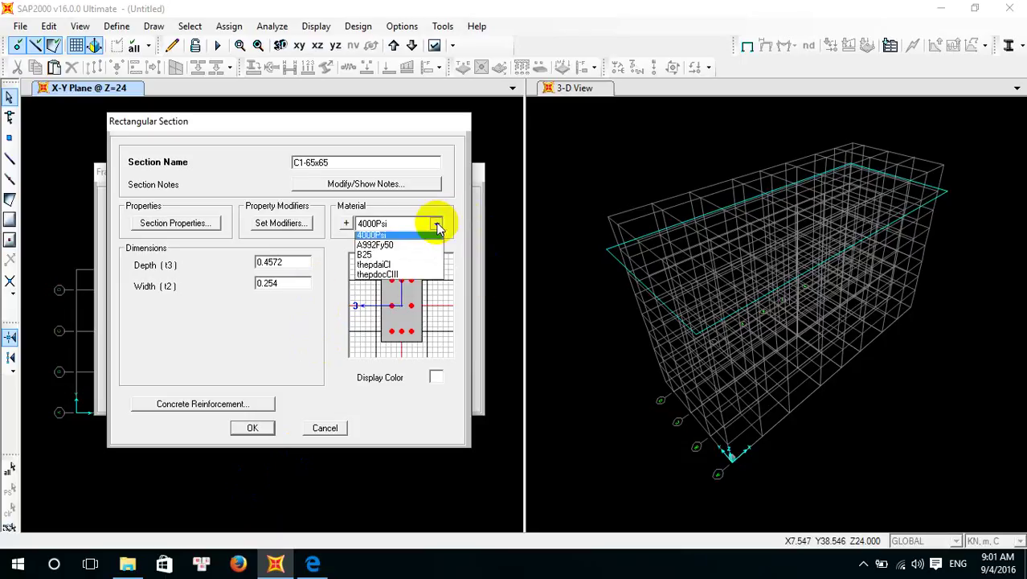
left_click(410, 257)
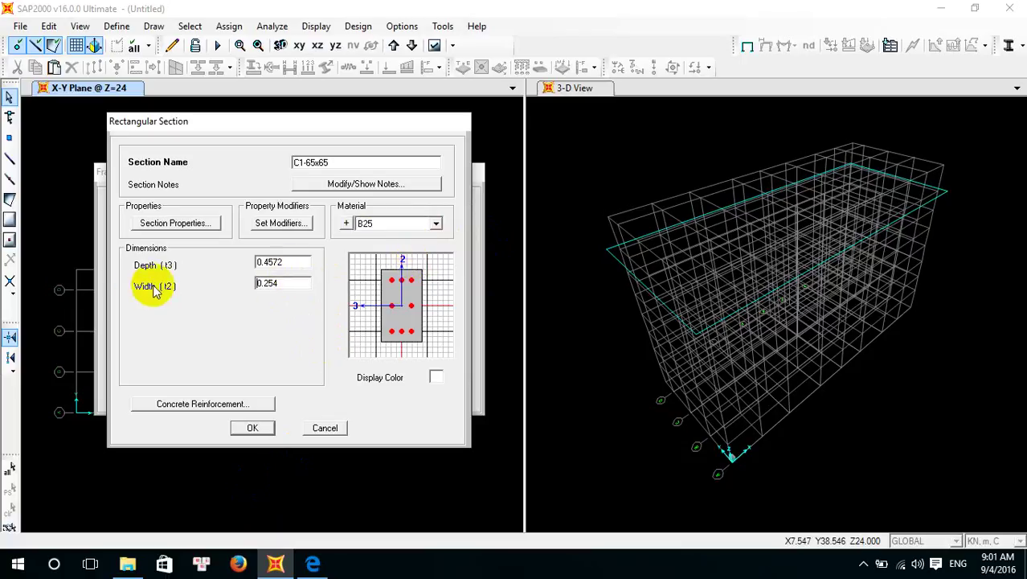
Set both the width (t2) and the depth (t3) of the rectangular section to 0.65 m
left_click_drag(294, 282, 217, 296)
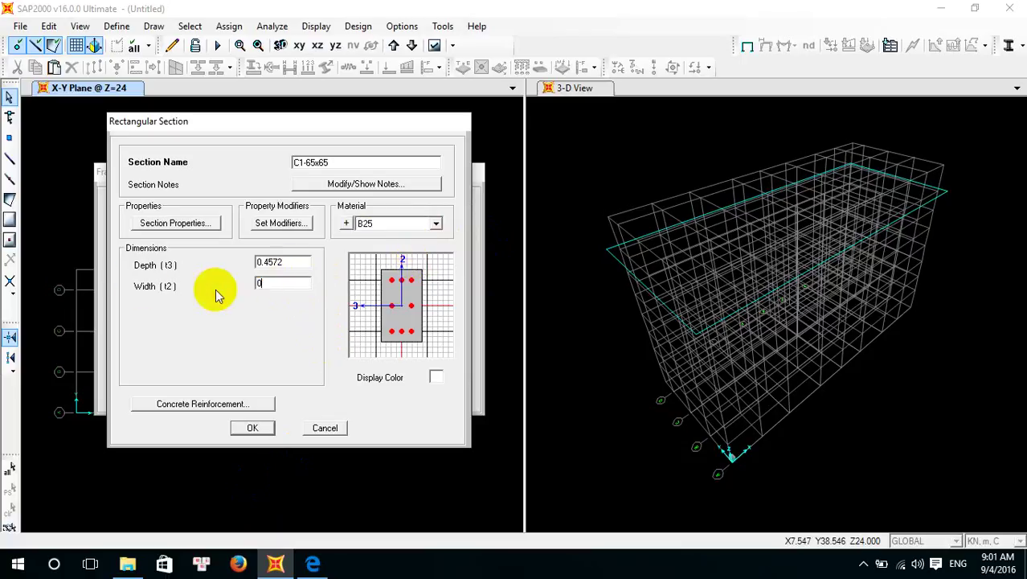
type("0.65")
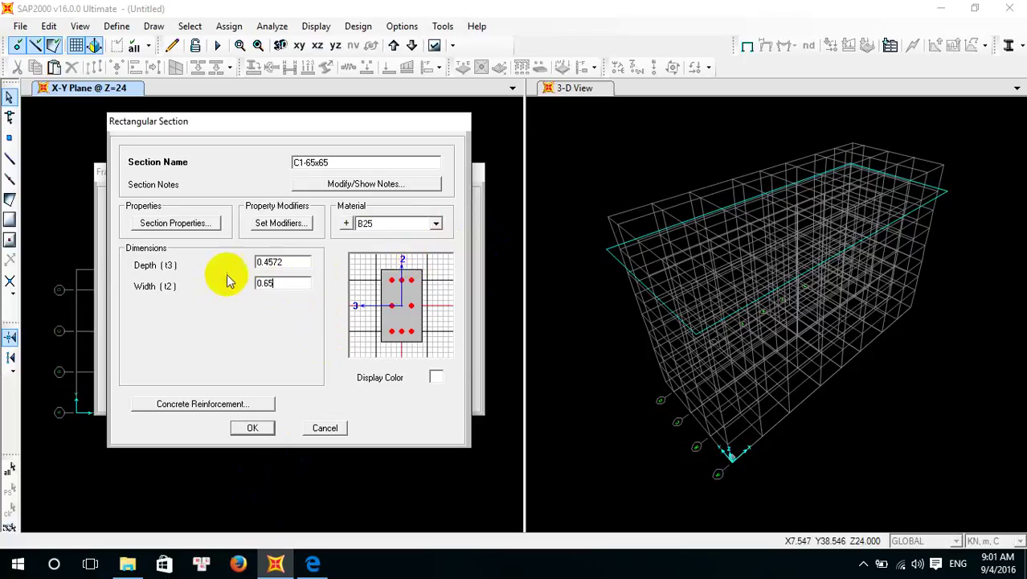
left_click(298, 263)
left_click_drag(303, 262, 166, 269)
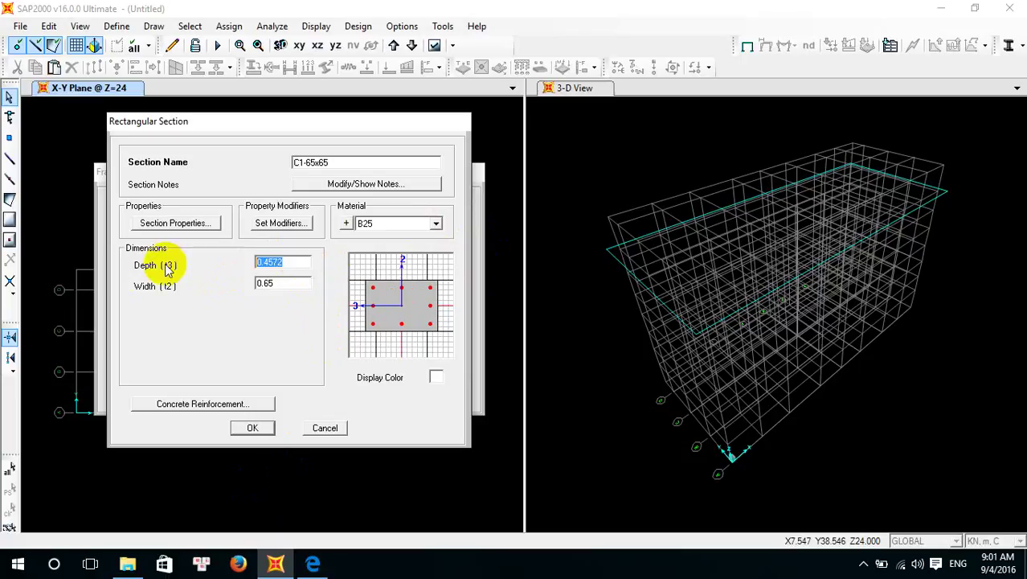
type("0.65")
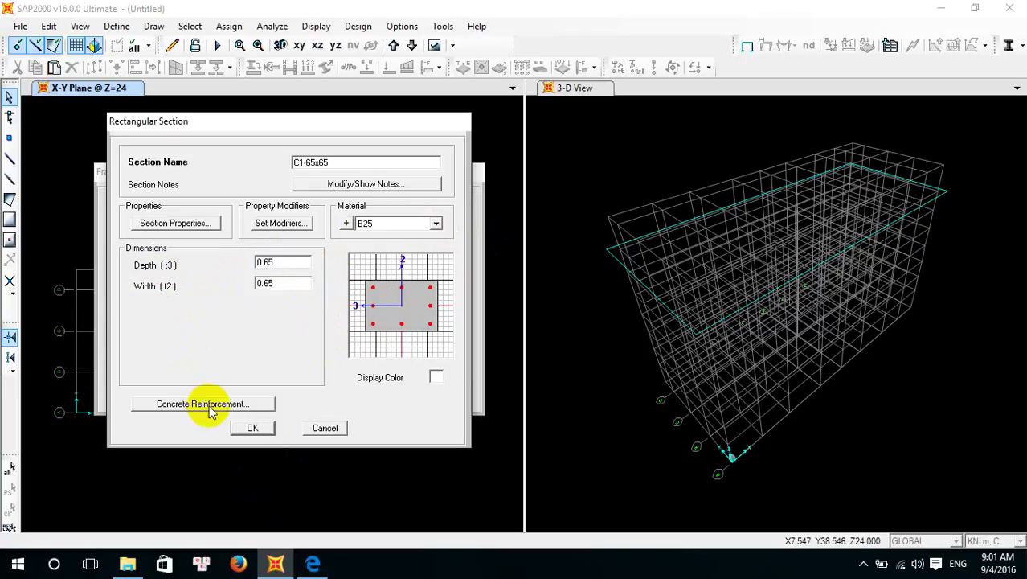
Set the column's confinement bar material to thepdaiCI in its concrete reinforcement, and save the section
left_click(206, 403)
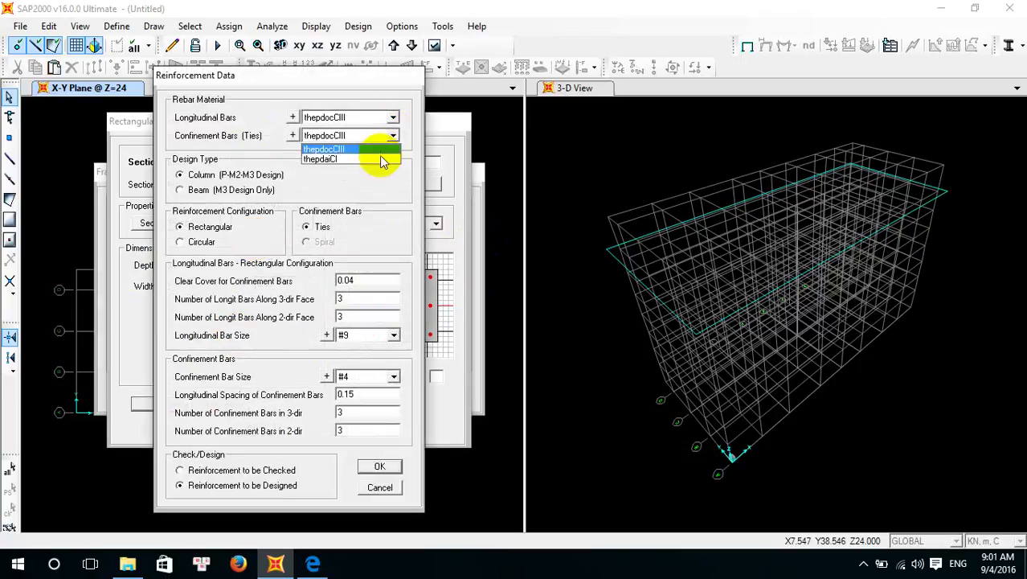
left_click(370, 159)
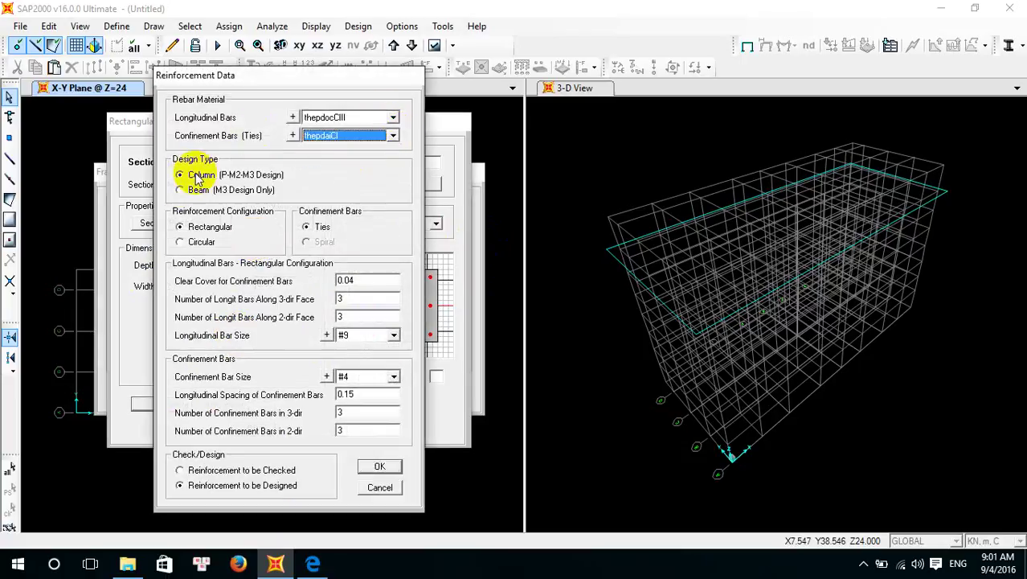
left_click(378, 464)
left_click(263, 426)
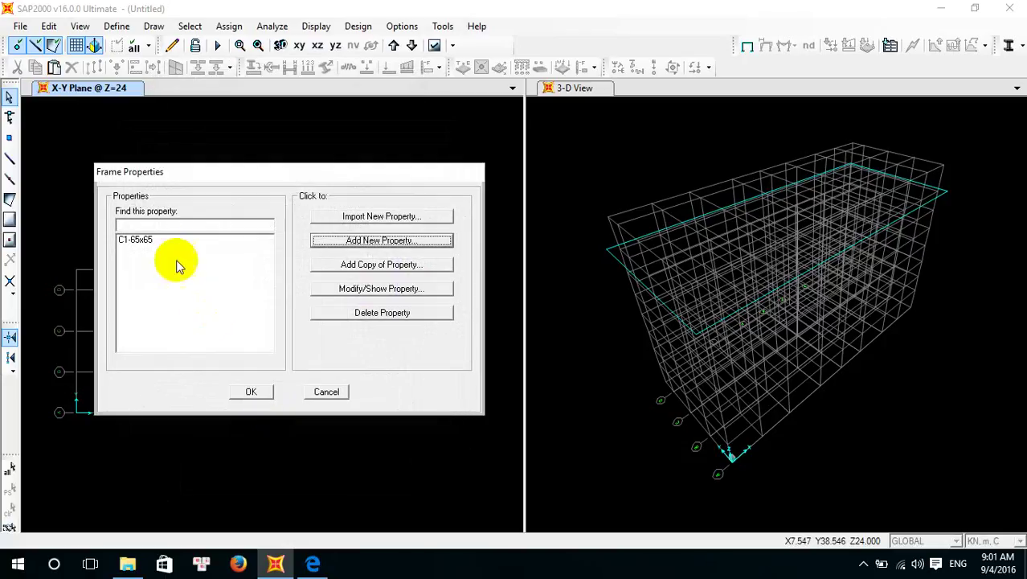
Check the round column labels on the PDF plan, and start a new circular concrete frame section in SAP2000
left_click(172, 240)
left_click(313, 563)
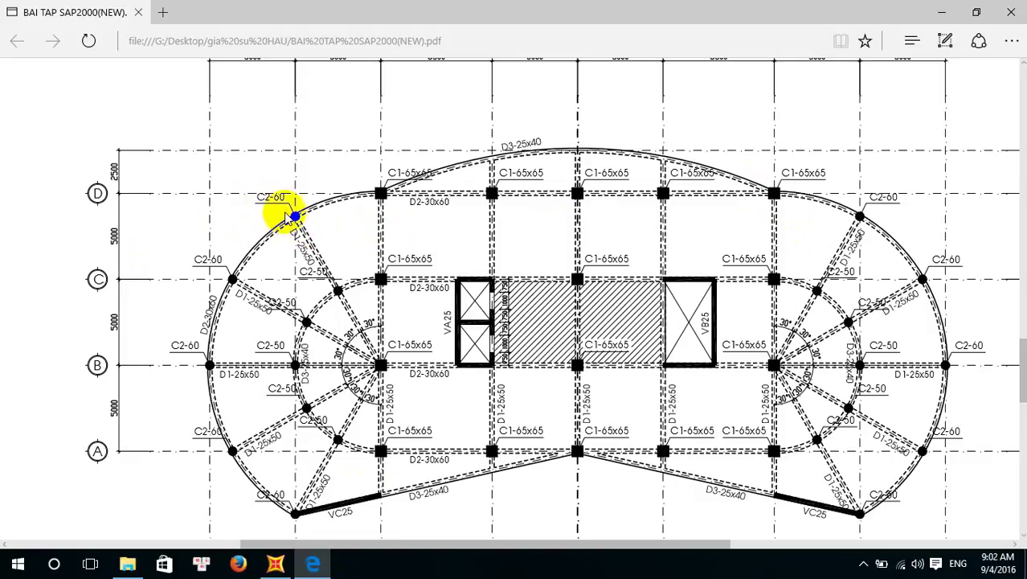
left_click(275, 563)
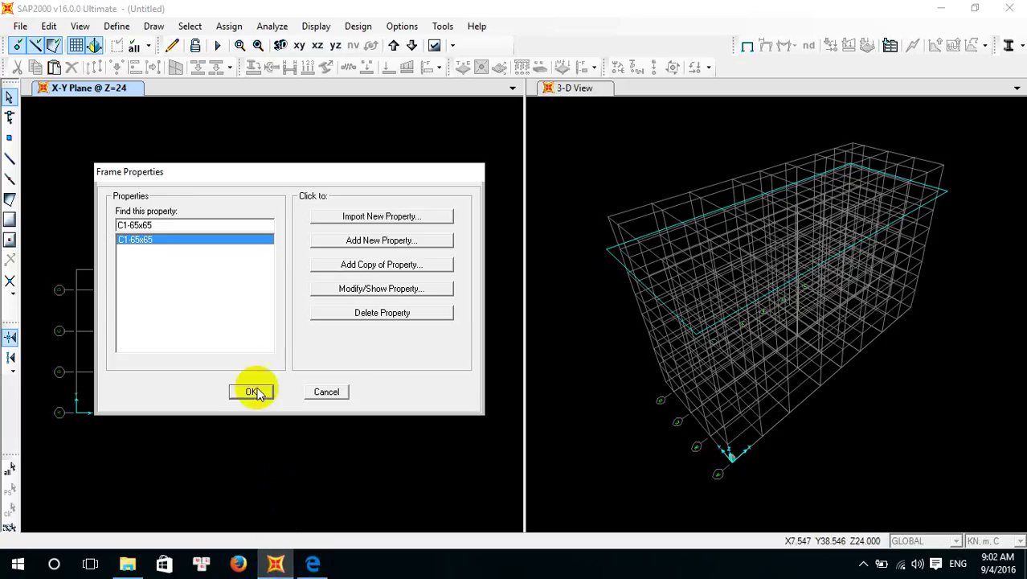
left_click(374, 241)
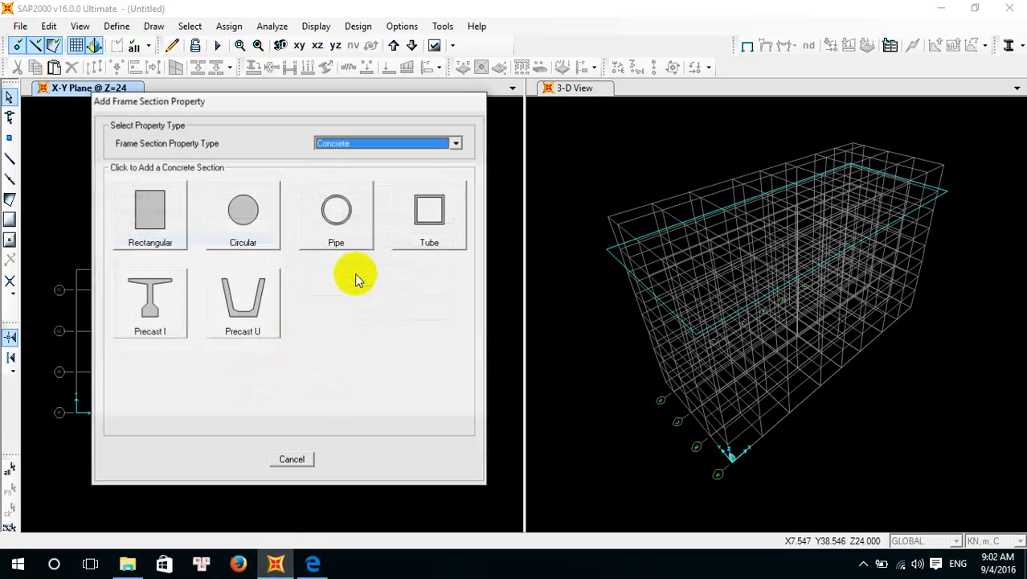
left_click(249, 216)
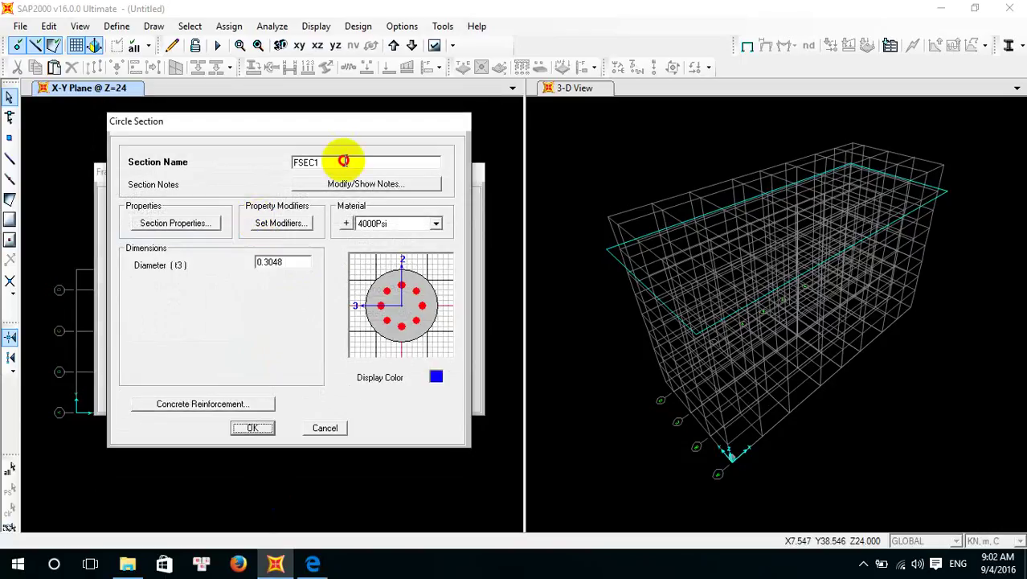
Name the circular section C2-60 after the PDF plan's column label, with material B25 and a diameter (t3) of 0.6 m
left_click_drag(339, 162, 205, 162)
type("C2-")
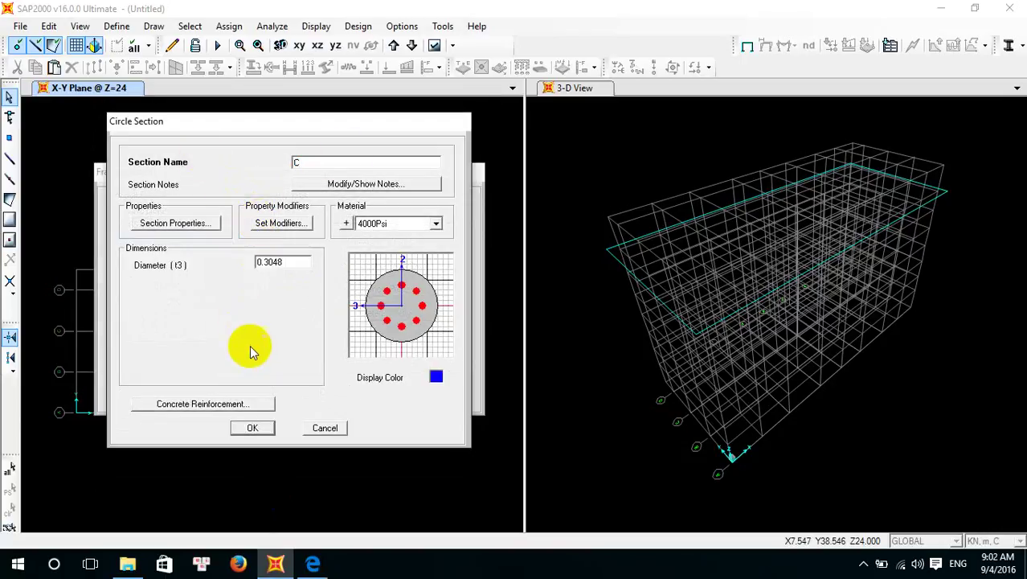
left_click(312, 562)
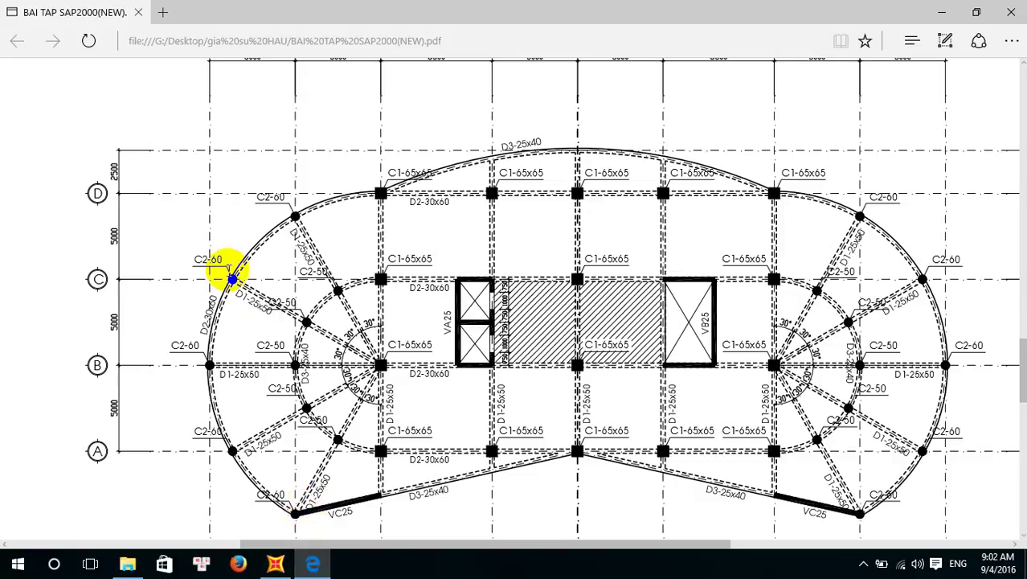
left_click(315, 562)
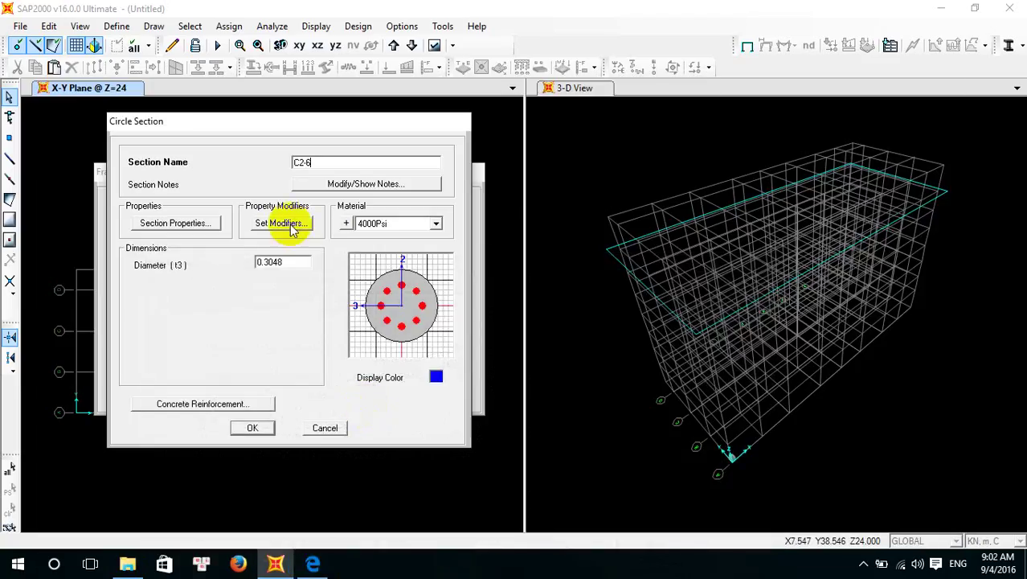
left_click(435, 223)
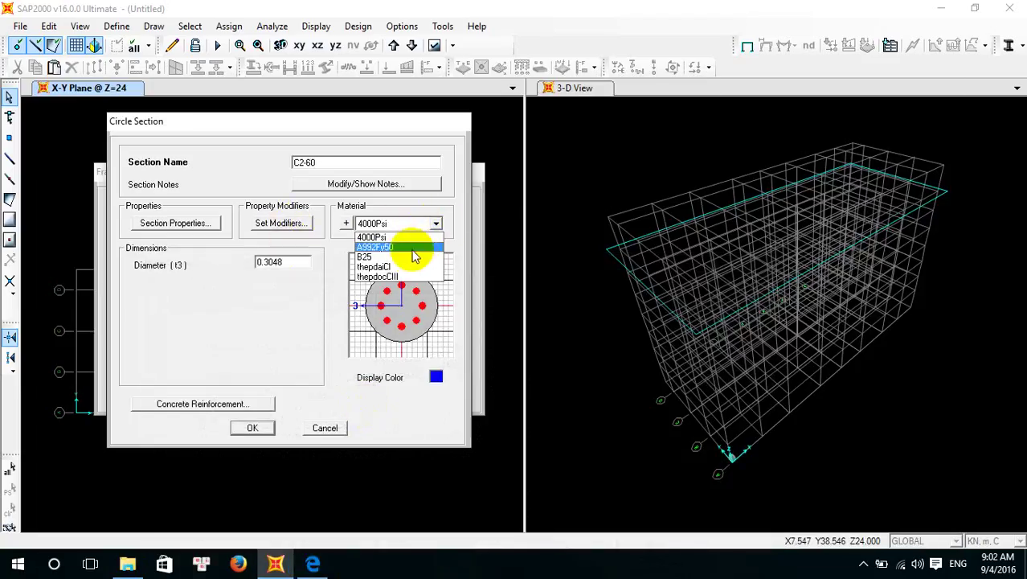
left_click(408, 257)
double_click(269, 262)
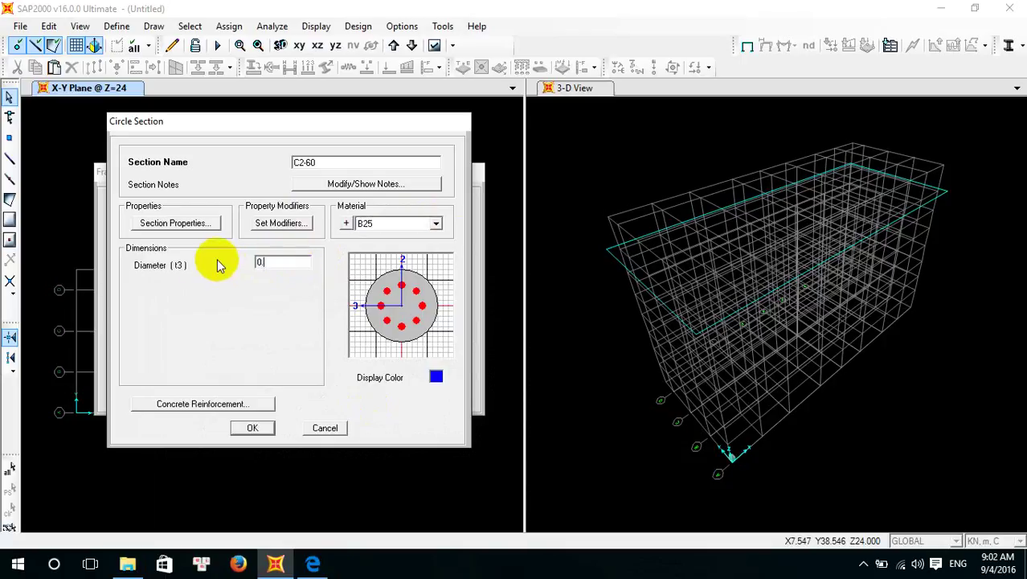
type("0.6")
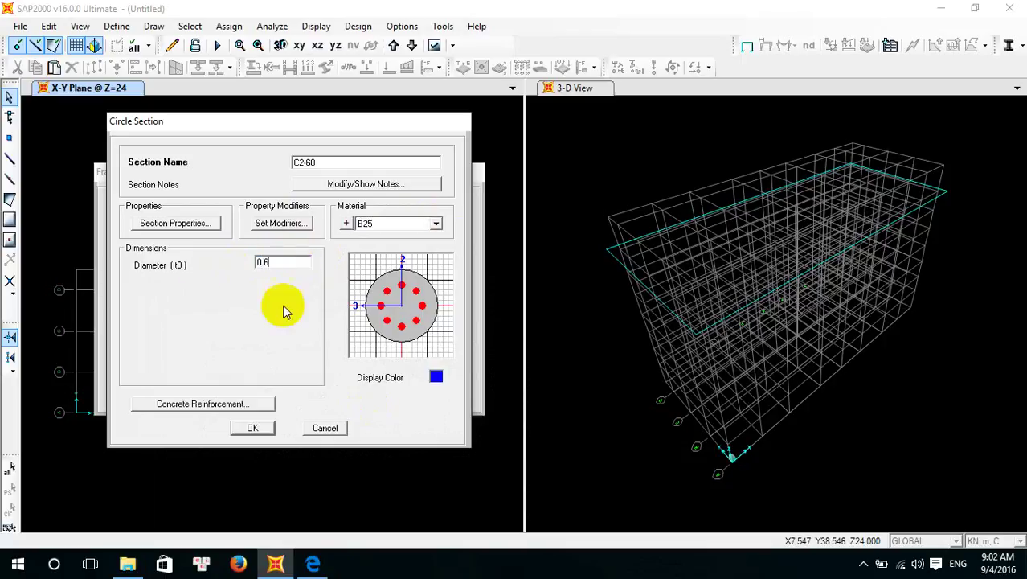
Set the round column's confinement bar material to thepdaiCI in its concrete reinforcement, and save the section
left_click(240, 406)
left_click(392, 135)
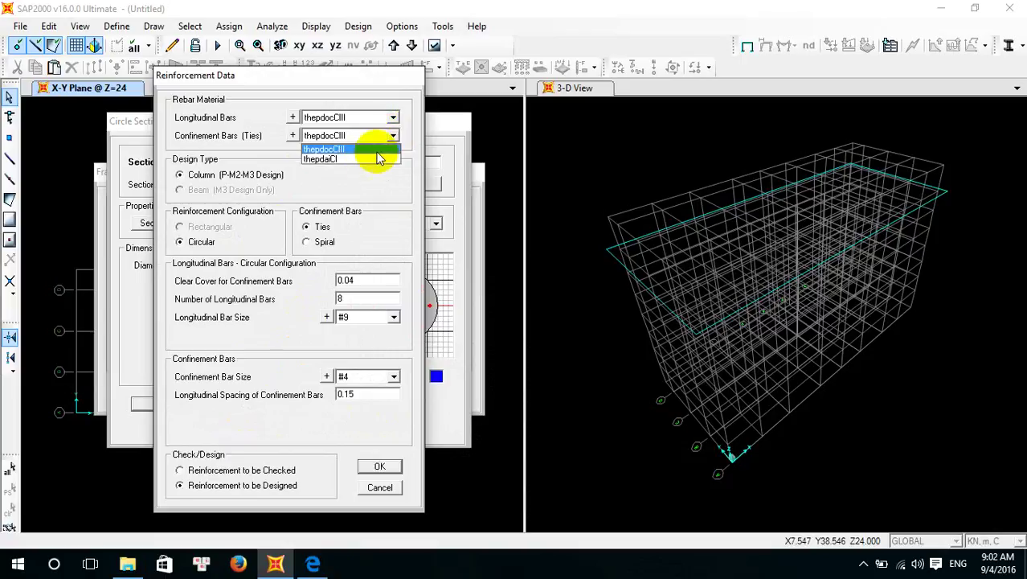
left_click(349, 157)
left_click(381, 468)
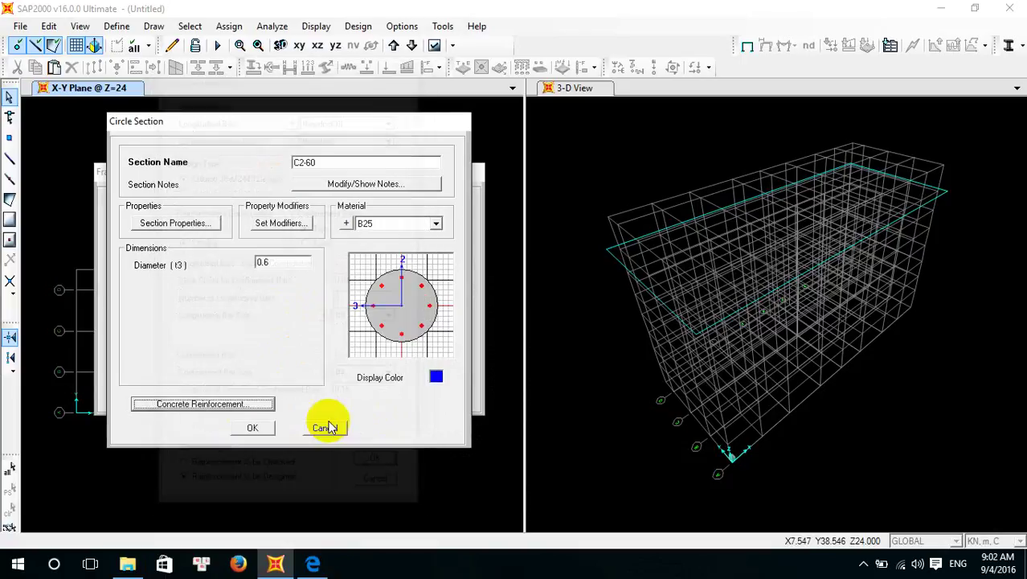
left_click(254, 429)
Add a copy of the C2-60 section and name it C2-50 after the smaller round column label on the PDF plan
left_click(149, 249)
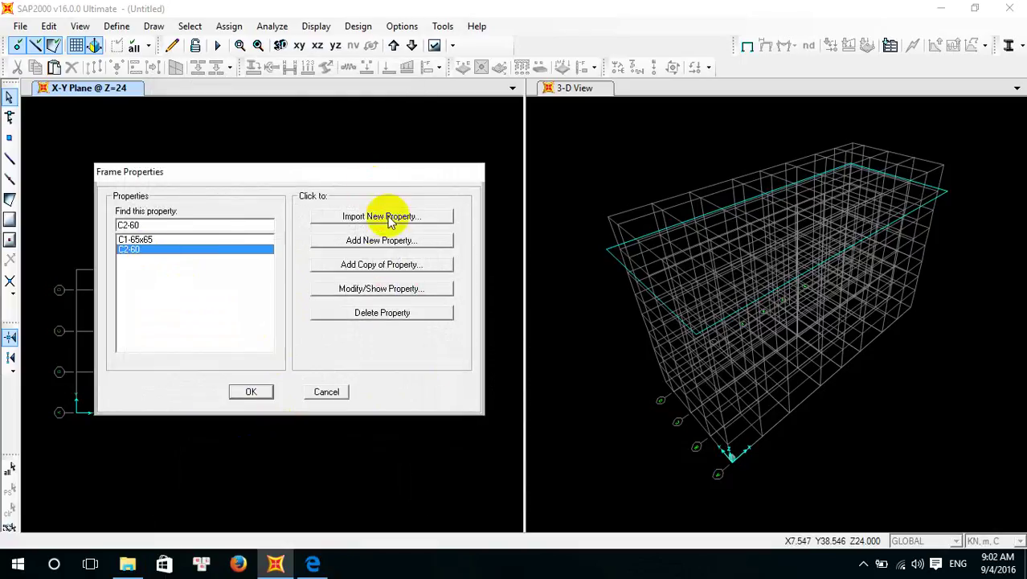
left_click(384, 270)
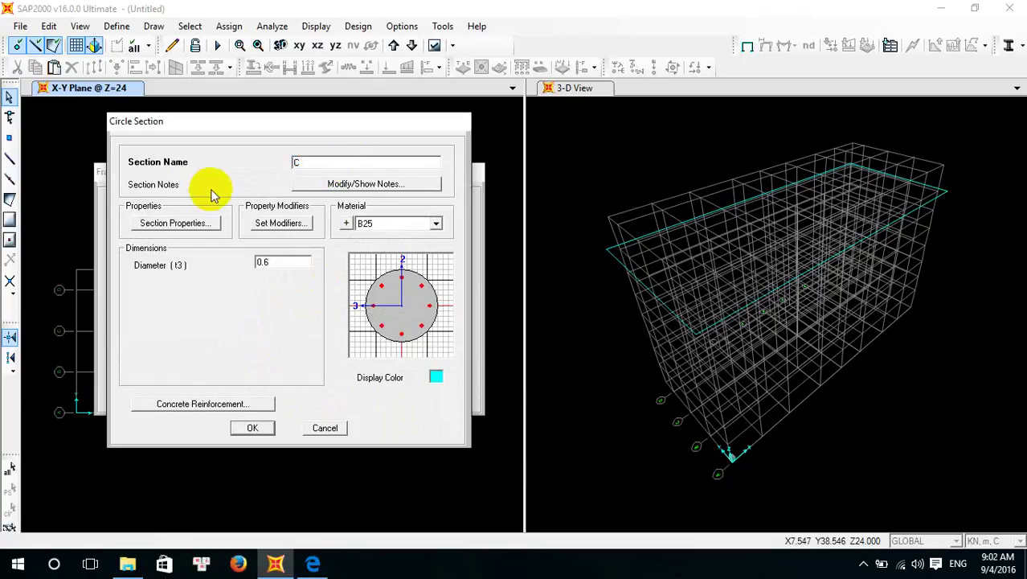
type("C3-60")
left_click(314, 570)
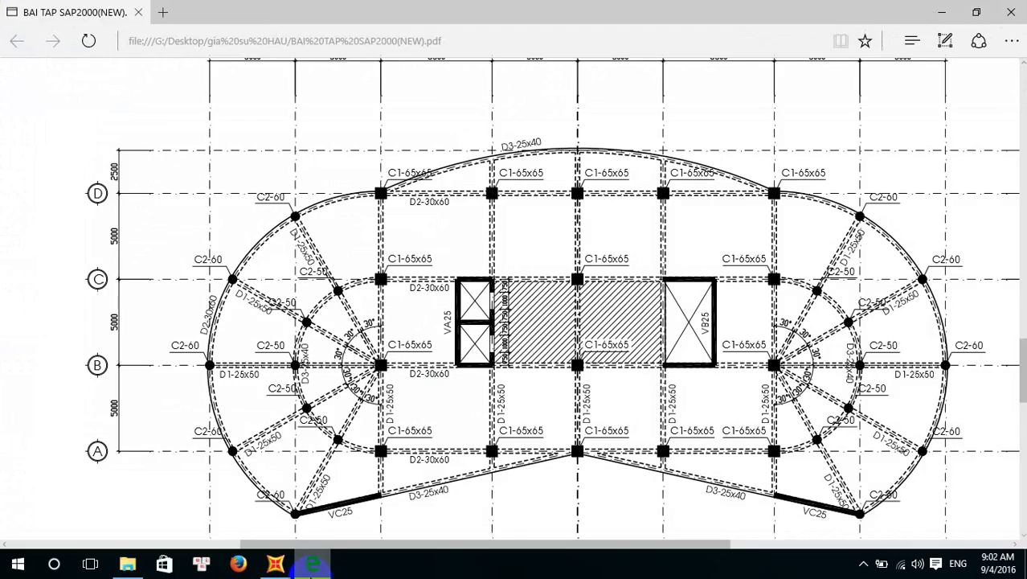
left_click(313, 567)
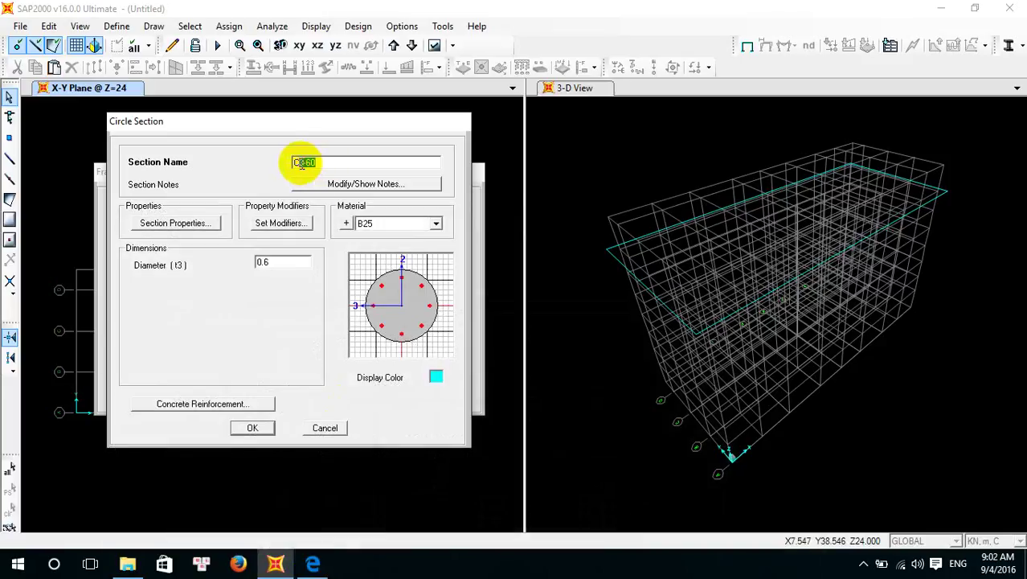
type("-5")
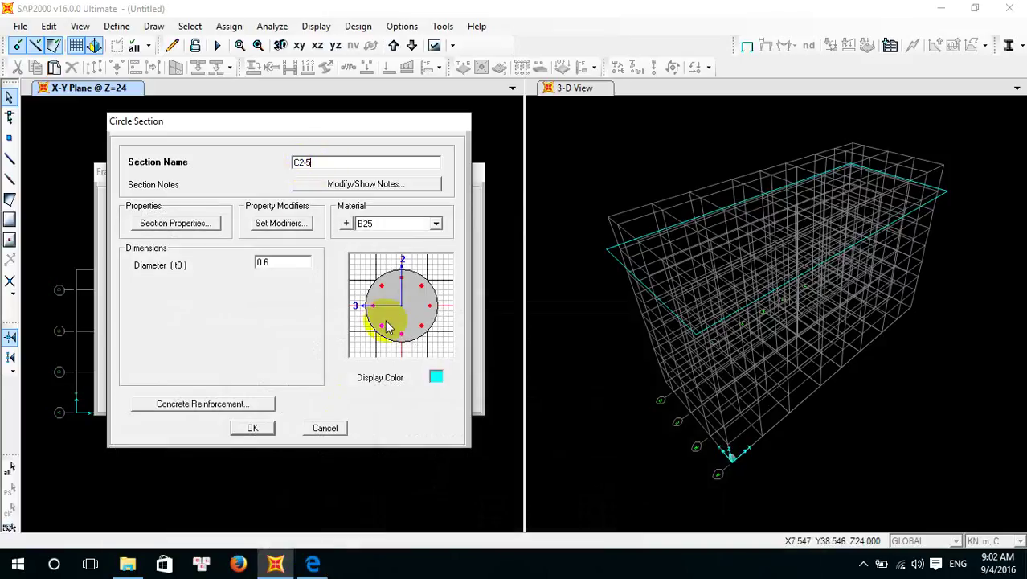
type("0")
Set the copied circular section's diameter (t3) to 0.5 m and save it
left_click(290, 264)
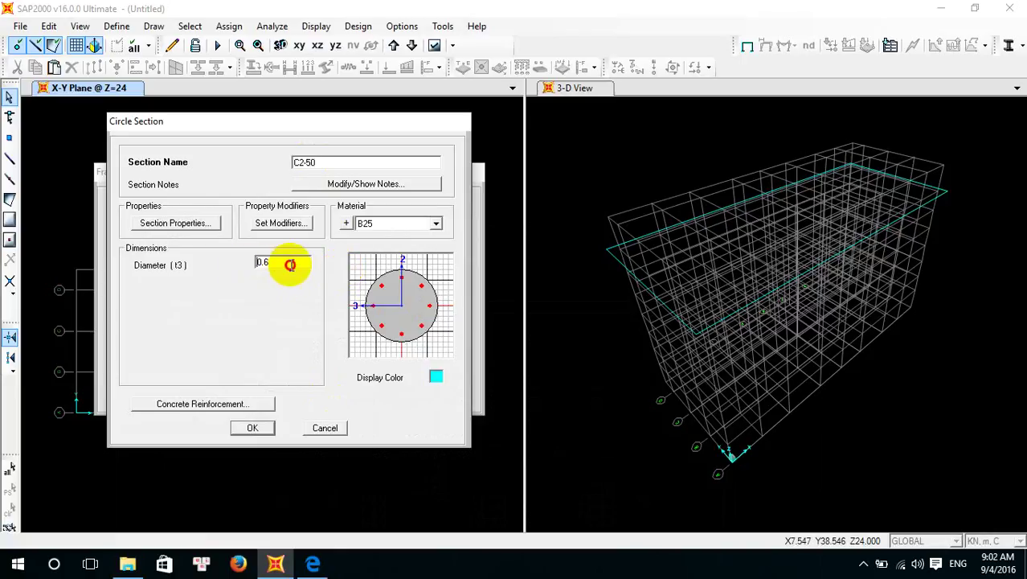
left_click_drag(290, 264, 223, 278)
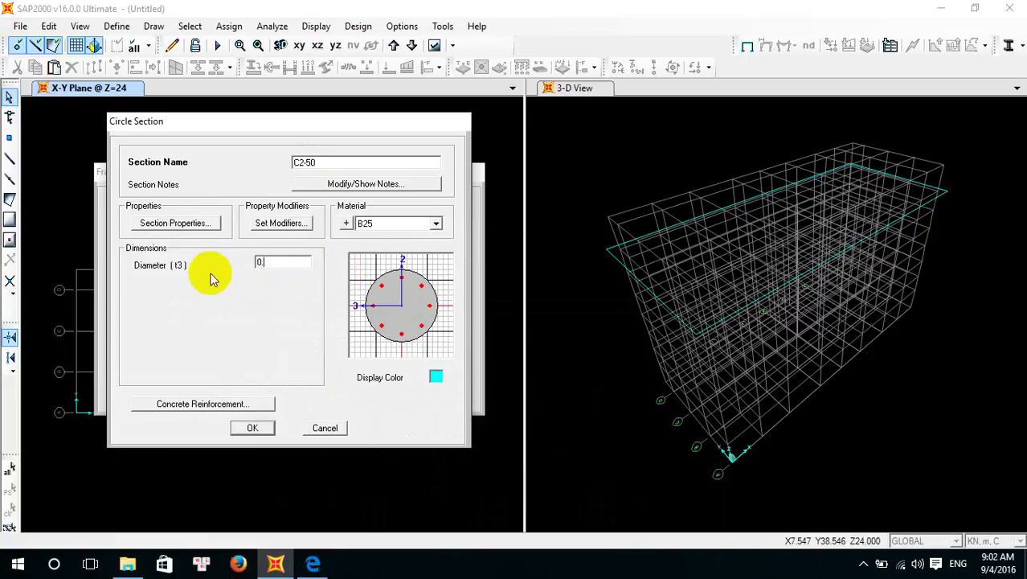
type("0.5")
left_click(257, 429)
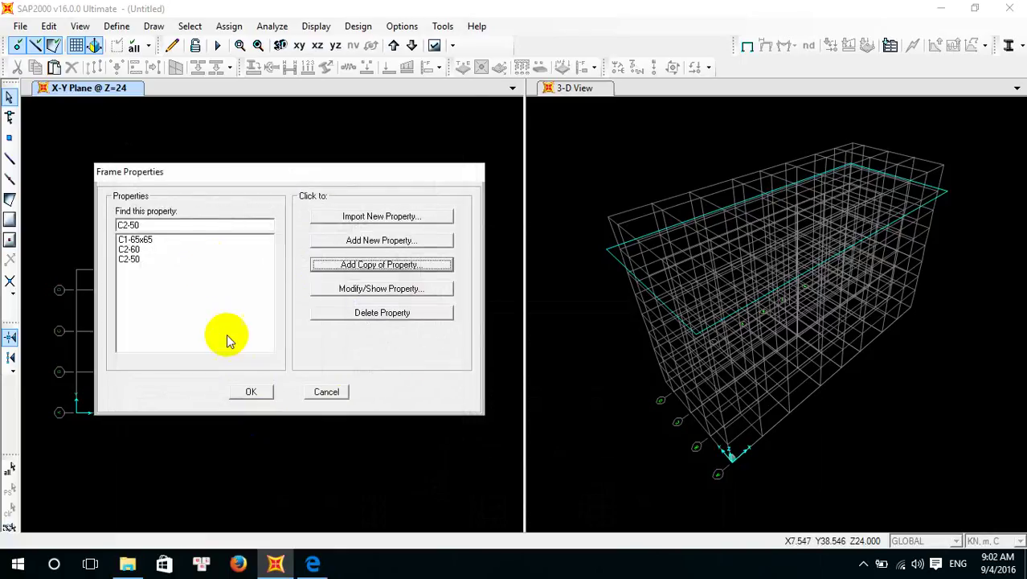
Check the beam labels on the PDF plan, and start a new rectangular concrete frame section in SAP2000
left_click(312, 564)
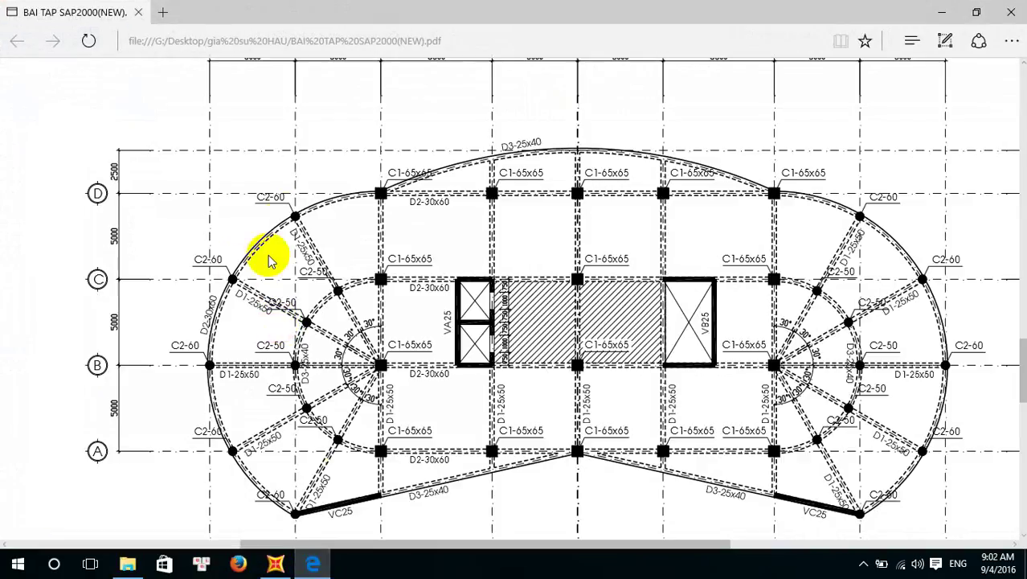
left_click(328, 567)
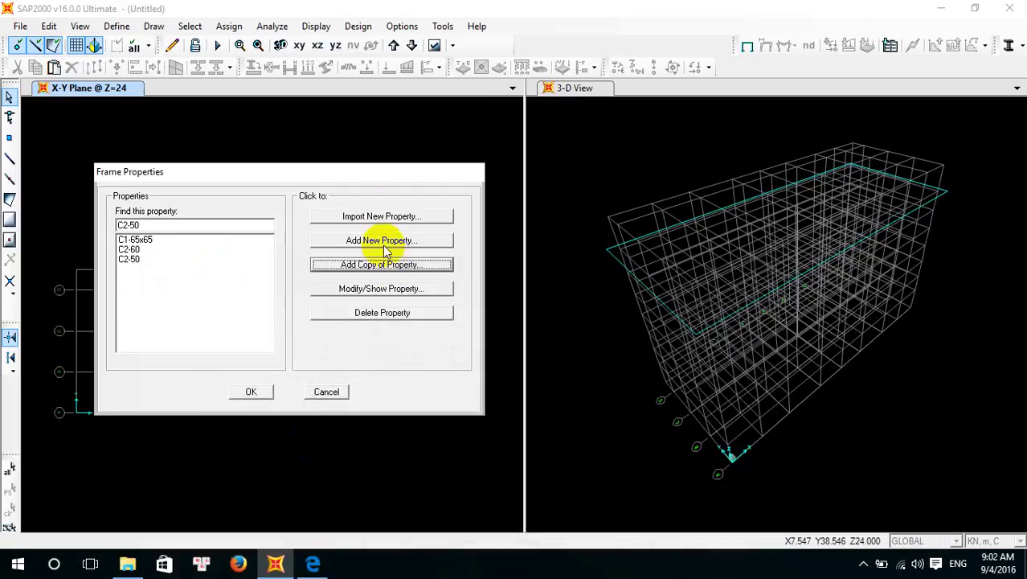
left_click(383, 244)
left_click(132, 211)
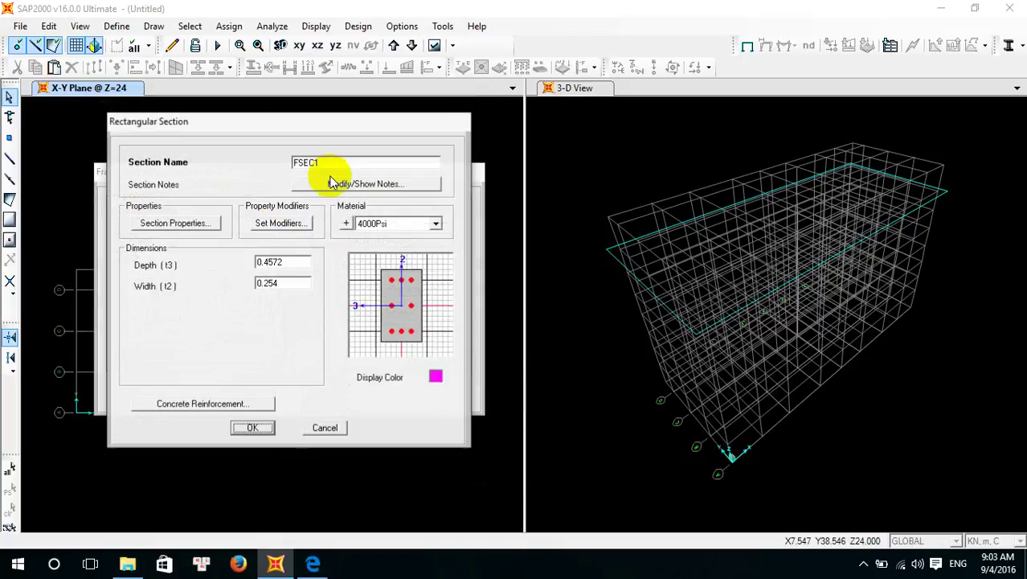
Name the rectangular section D1-25x50 after the beam label on the PDF plan, and assign it the material B25
left_click(271, 167)
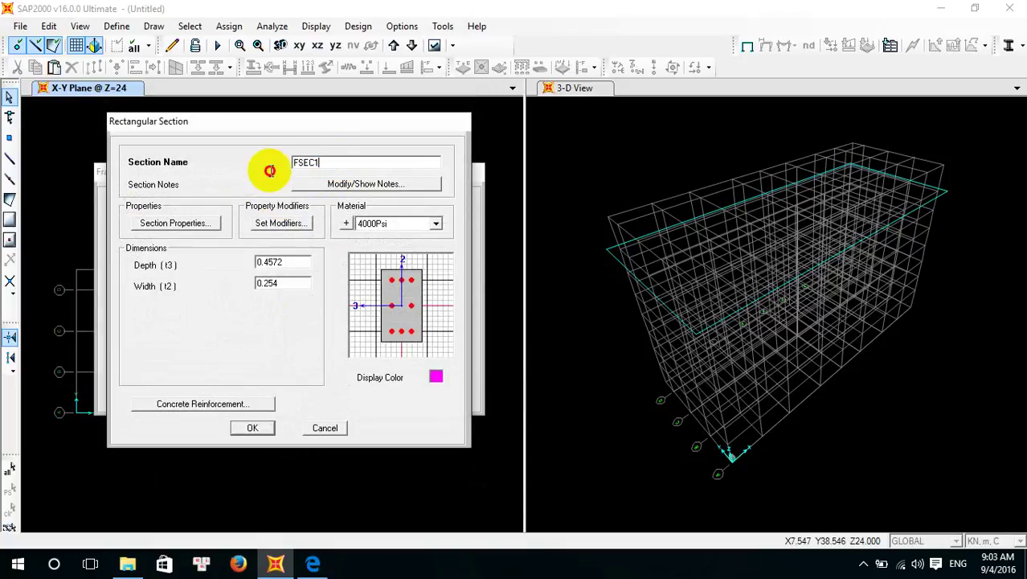
left_click(317, 562)
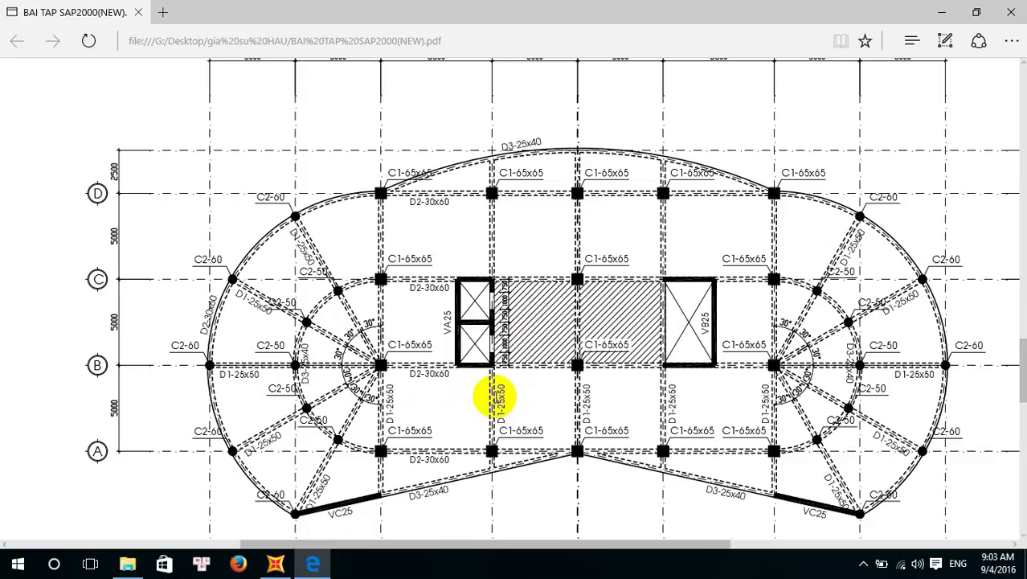
left_click(314, 564)
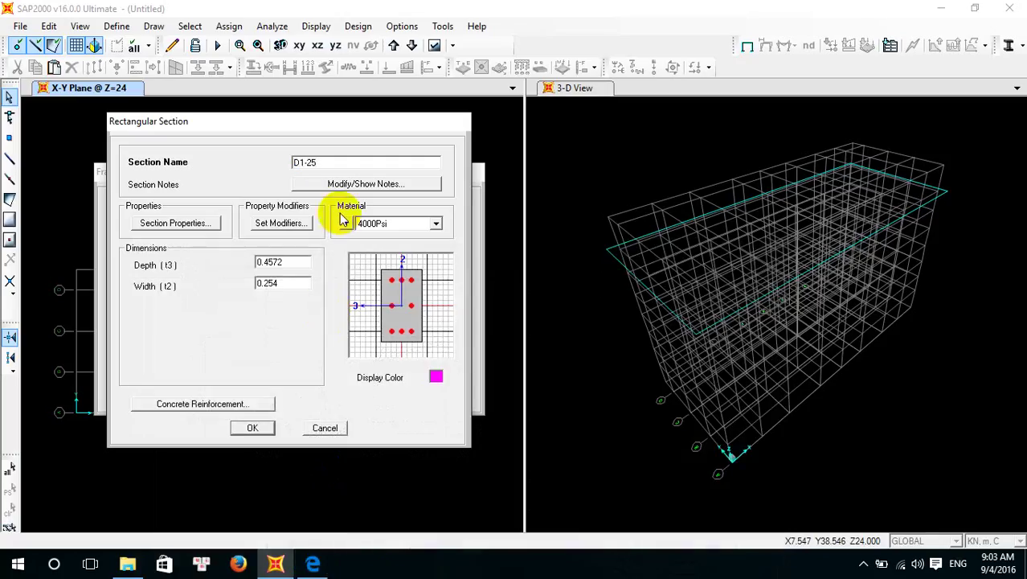
left_click(435, 224)
left_click(418, 252)
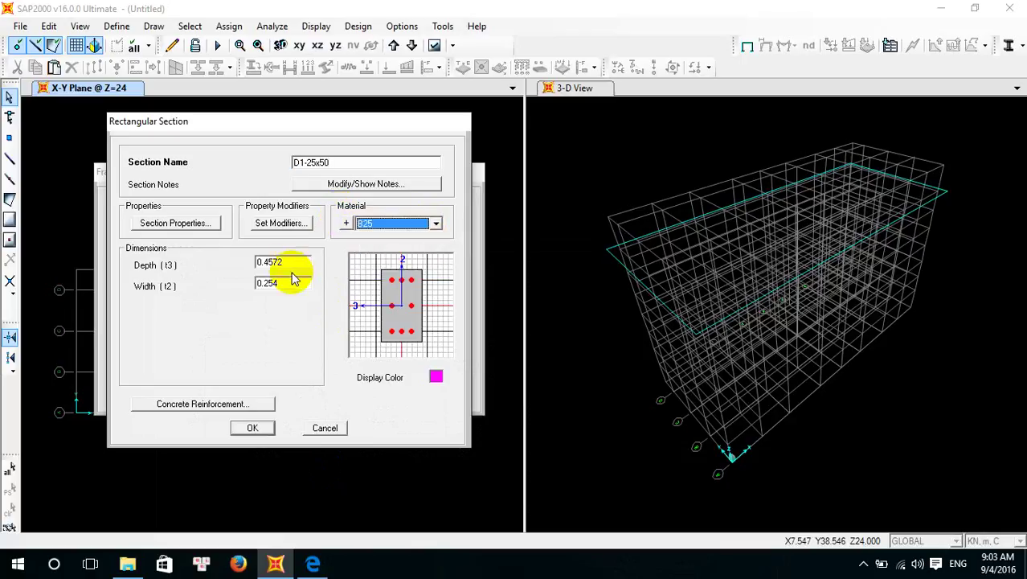
Set the beam section's width (t2) to 0.25 m and its depth (t3) to 0.50 m
left_click_drag(291, 286, 235, 283)
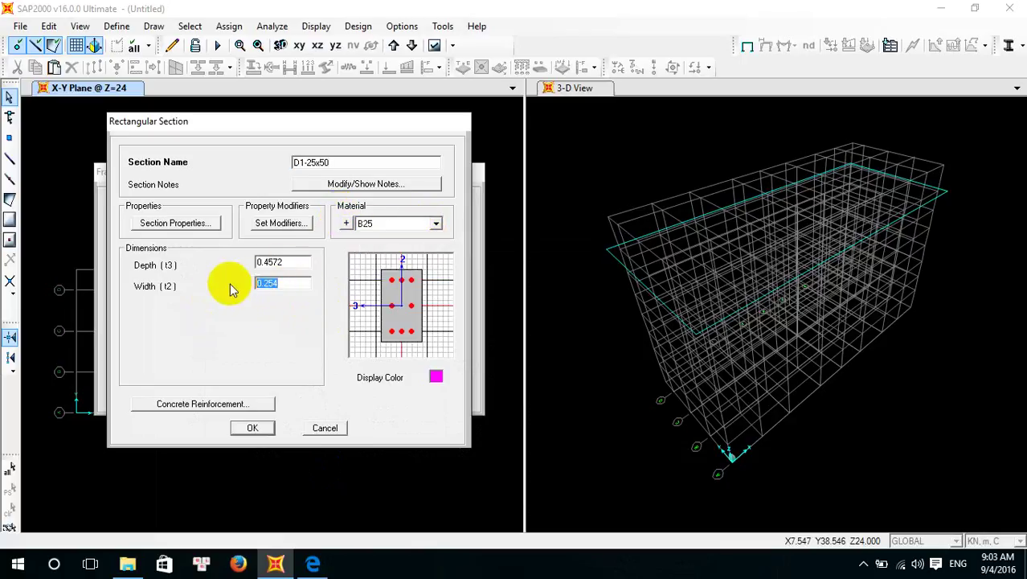
type("0.25")
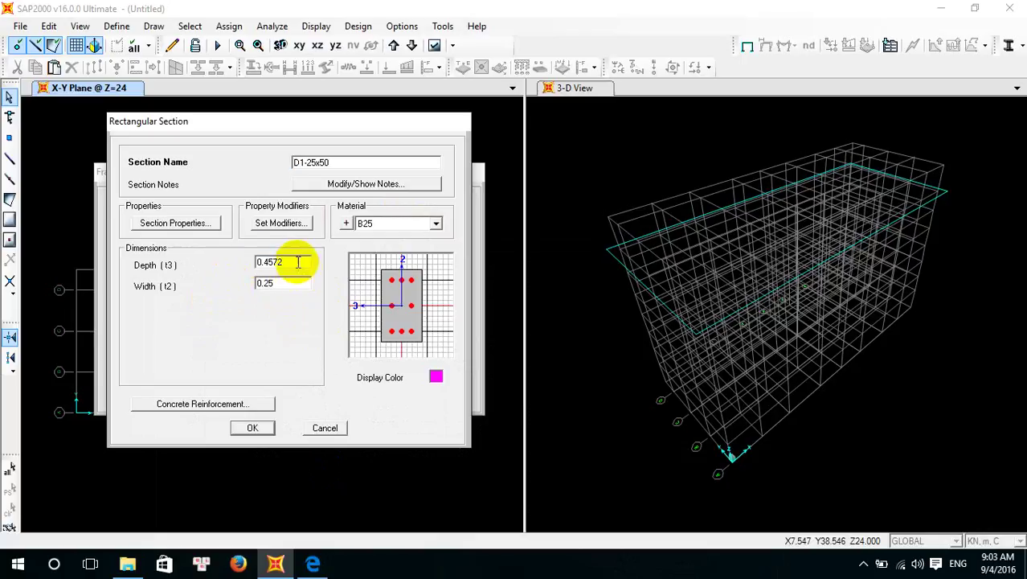
left_click(287, 264)
left_click_drag(288, 264, 225, 273)
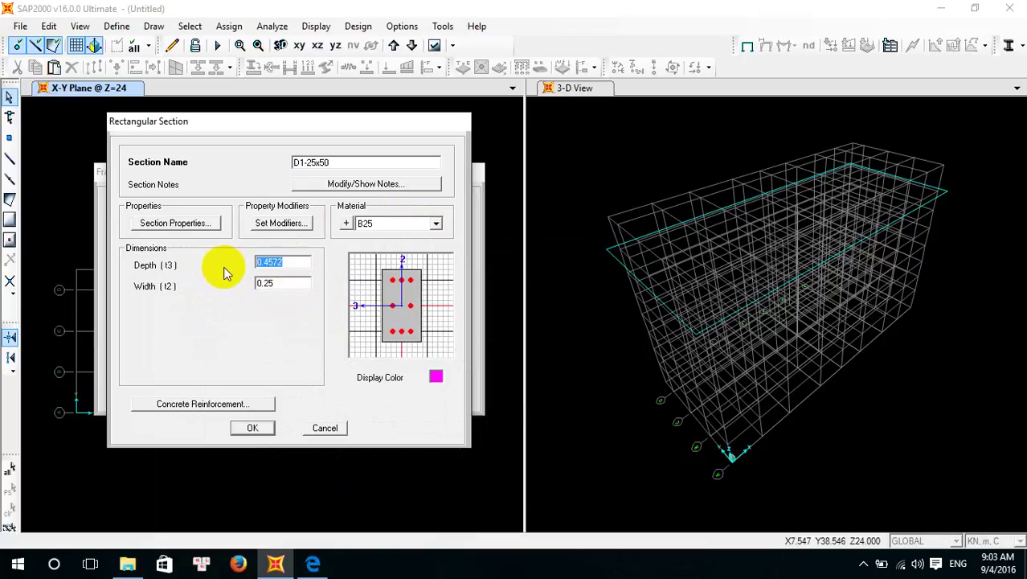
type("0.50")
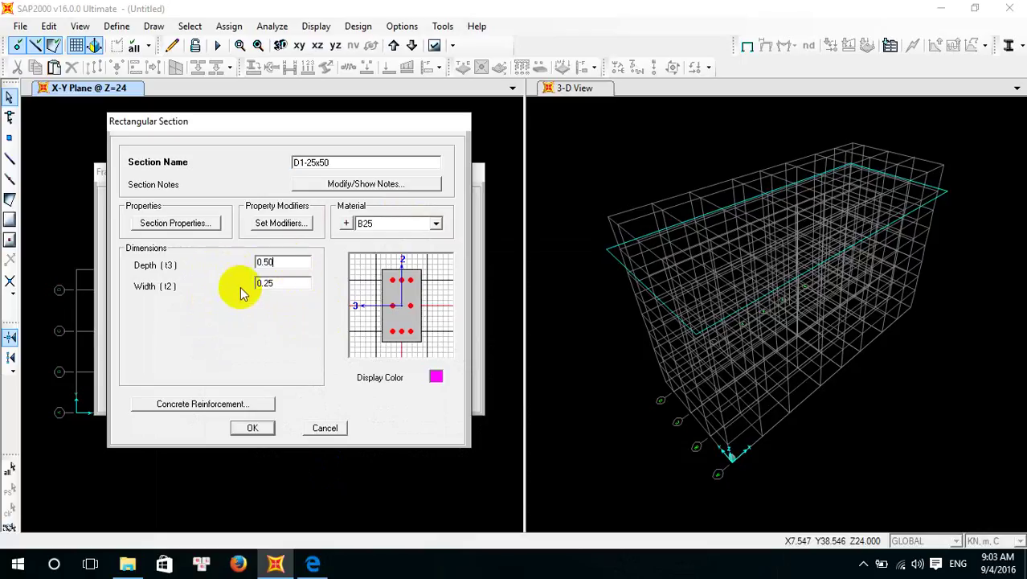
Set the section's reinforcement to Beam (M3 Design Only) with thepdaiCI confinement bars, and save the section
left_click(221, 404)
left_click(180, 190)
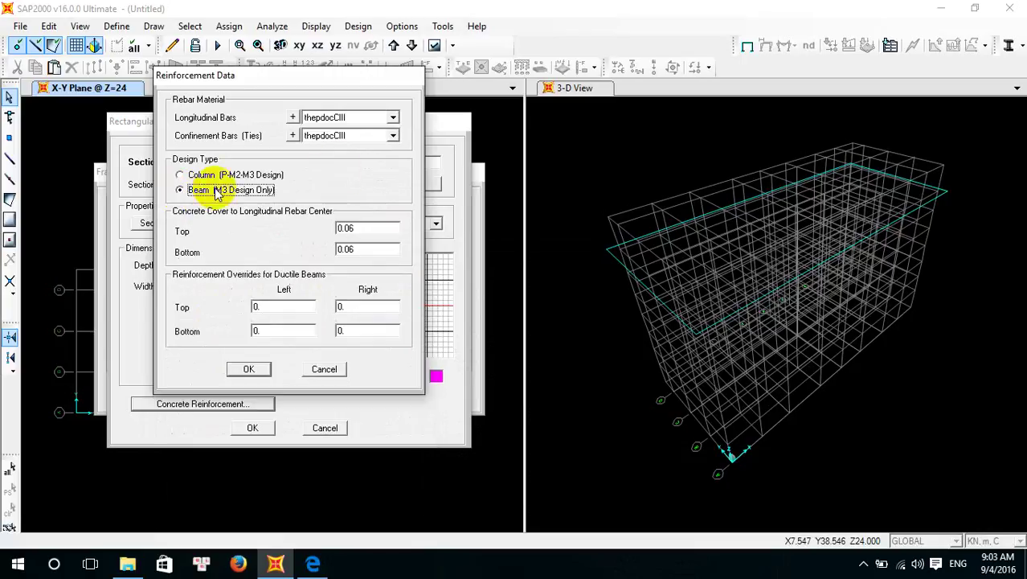
left_click(393, 136)
left_click(377, 160)
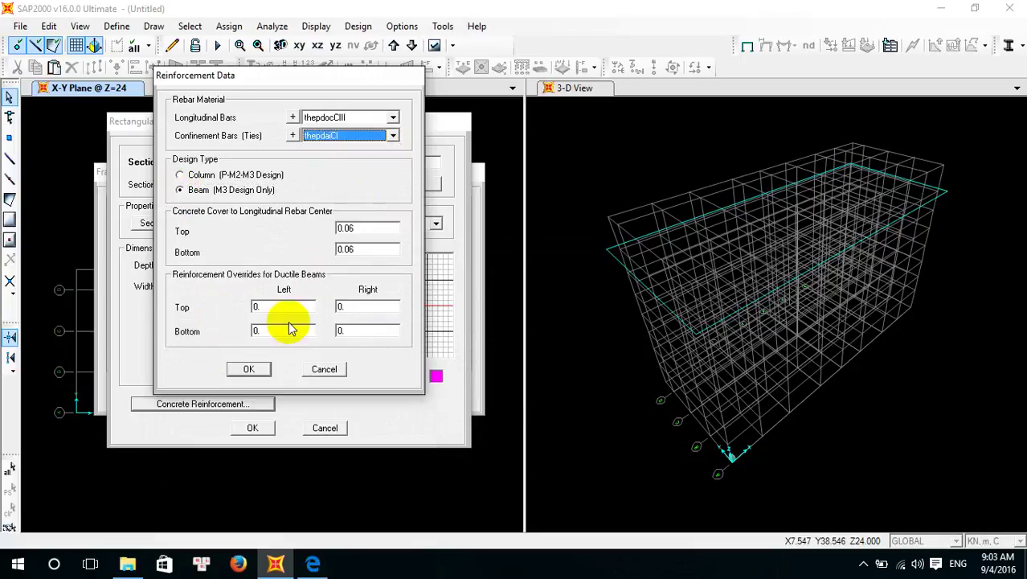
left_click(251, 369)
left_click(252, 428)
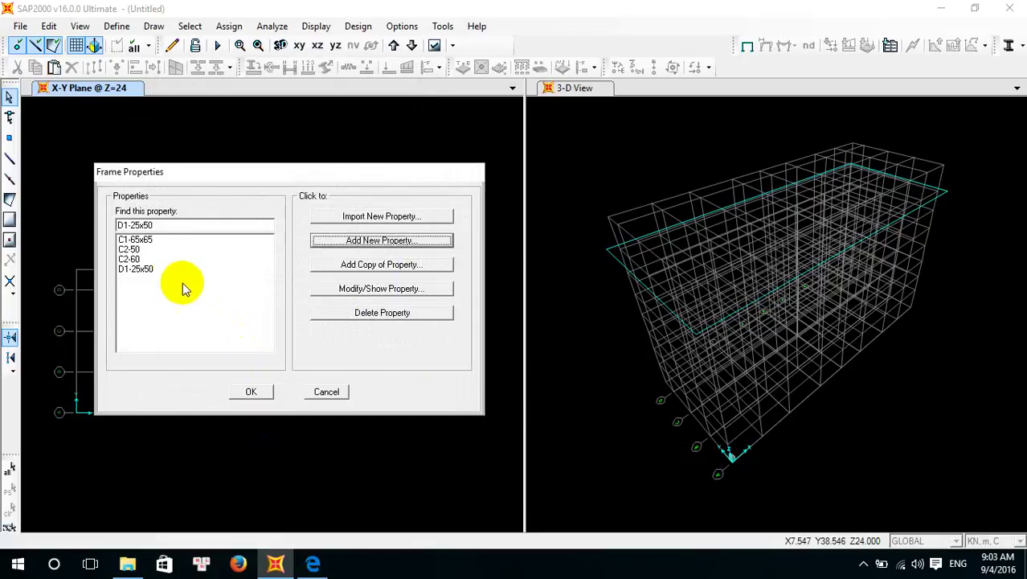
Copy the D1-25x50 frame section, check the next beam label on the PDF plan, and name the copy D2-30x60
left_click(173, 271)
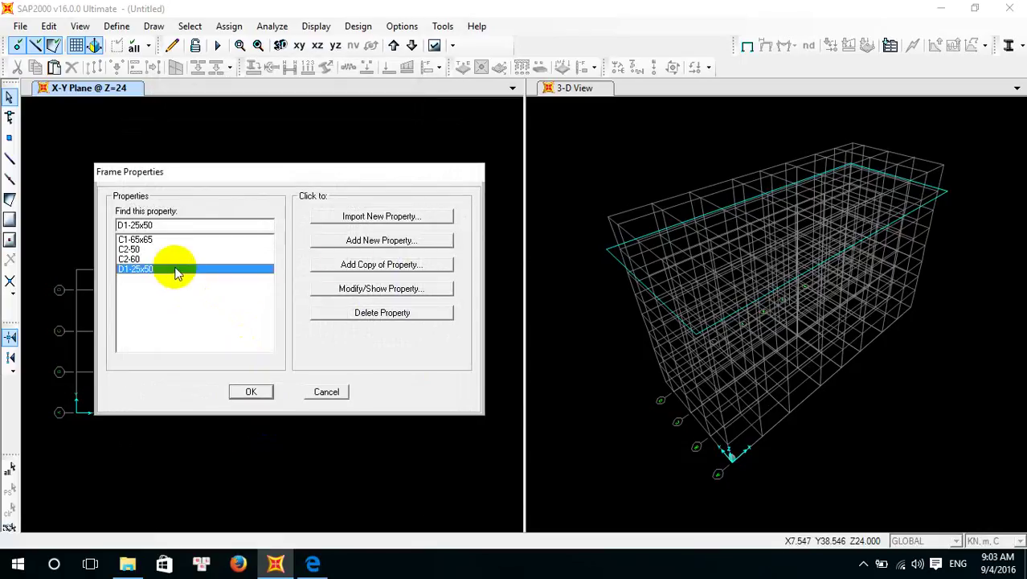
left_click(380, 266)
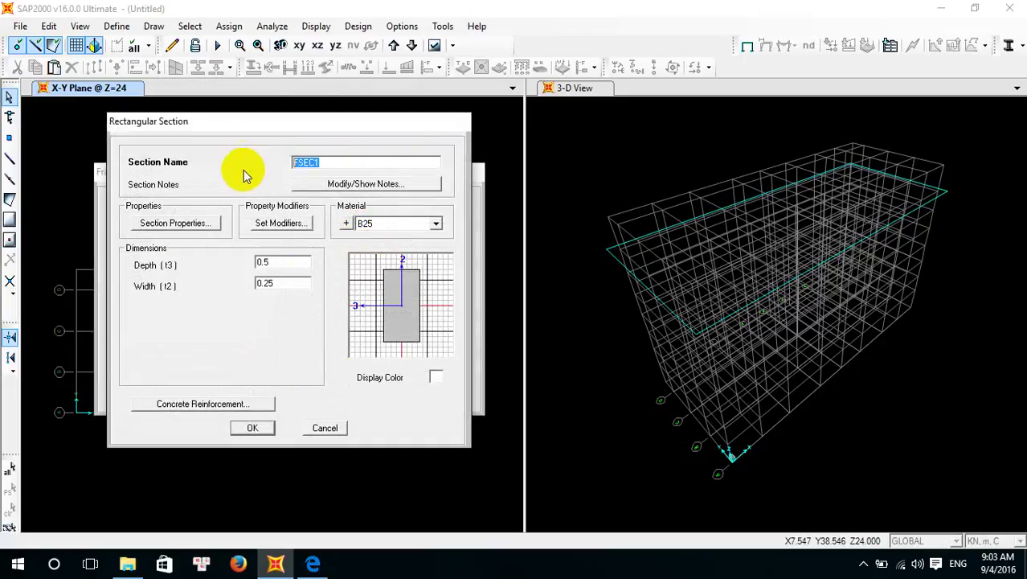
left_click(320, 566)
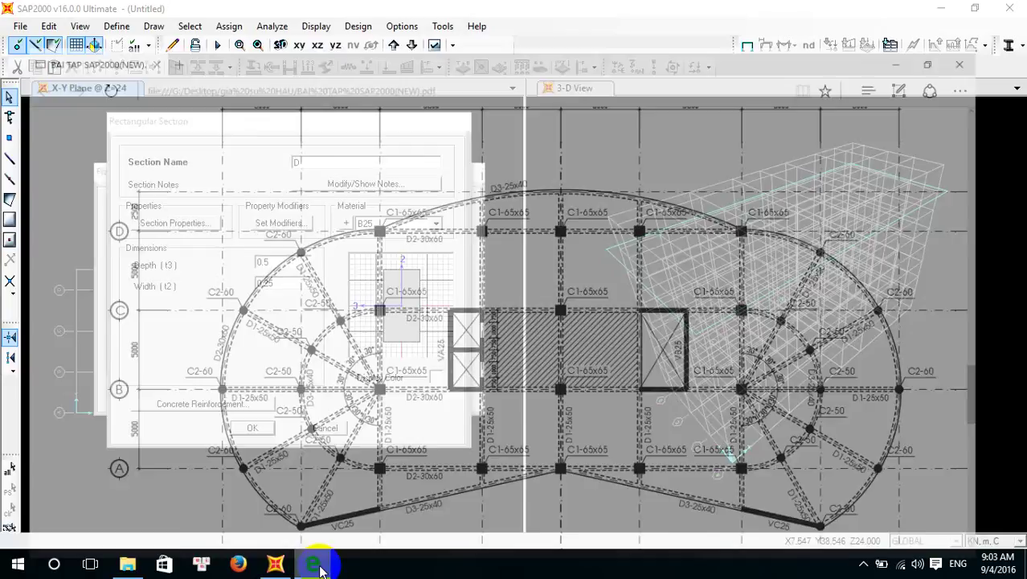
left_click(320, 566)
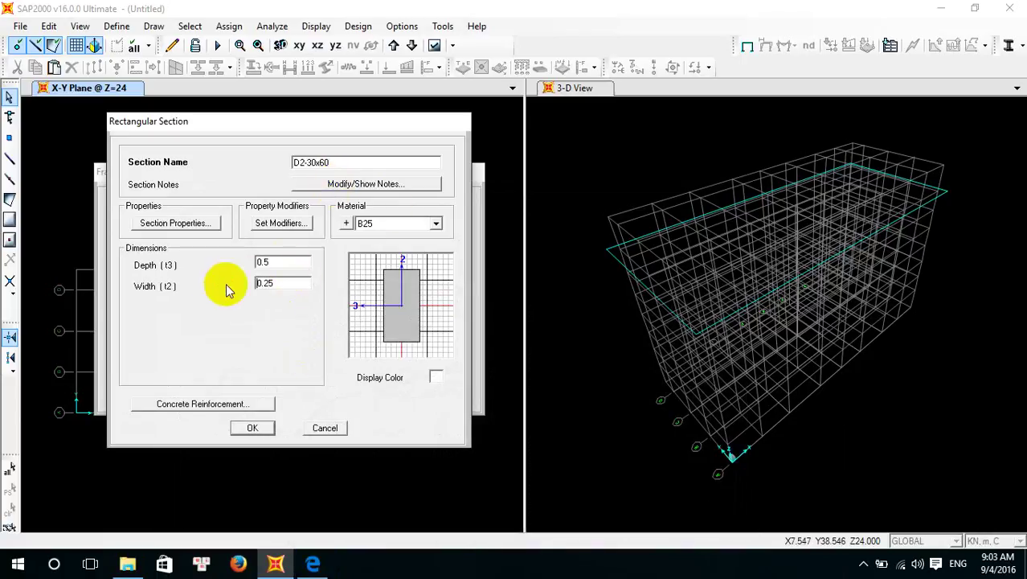
Set the D2-30x60 section's width (t2) to 0.3 m and its depth (t3) to 0.6 m
left_click(289, 282)
left_click_drag(288, 282, 231, 281)
type("0.3")
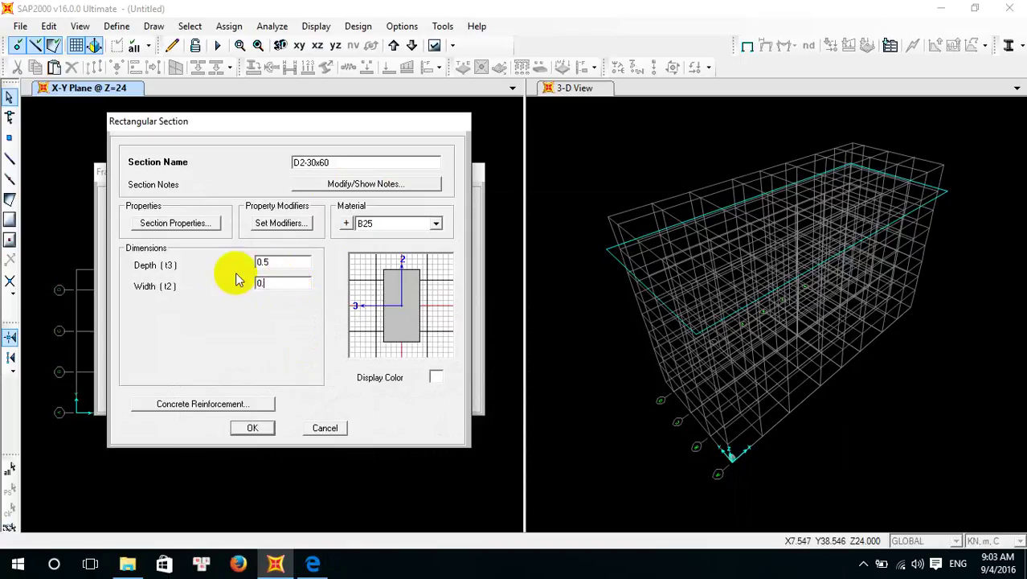
left_click(252, 259)
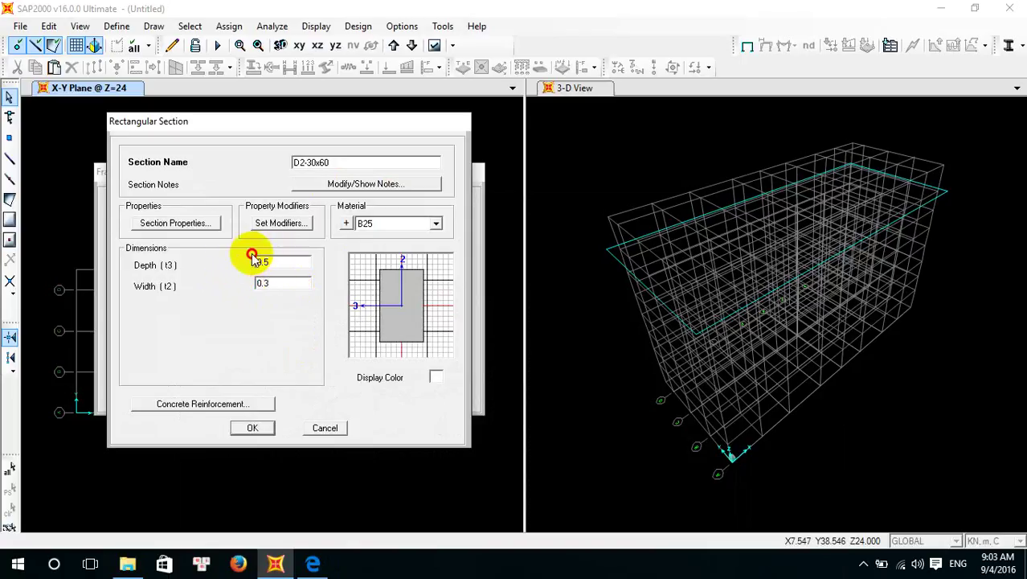
left_click_drag(284, 261, 228, 263)
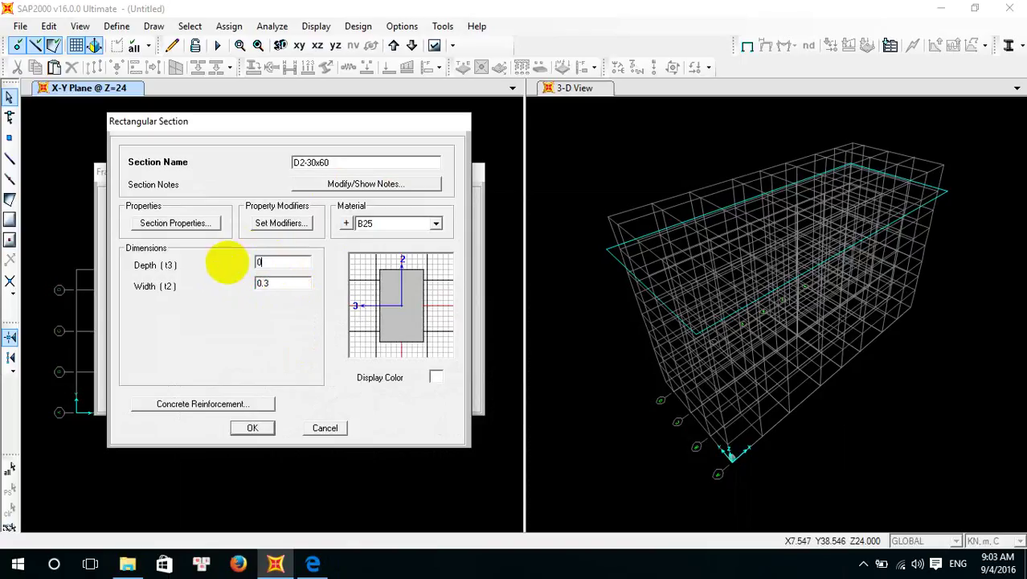
type("0.6")
Keep the D2-30x60 section's reinforcement design type as Beam (M3 Design Only), and save the section
left_click(257, 402)
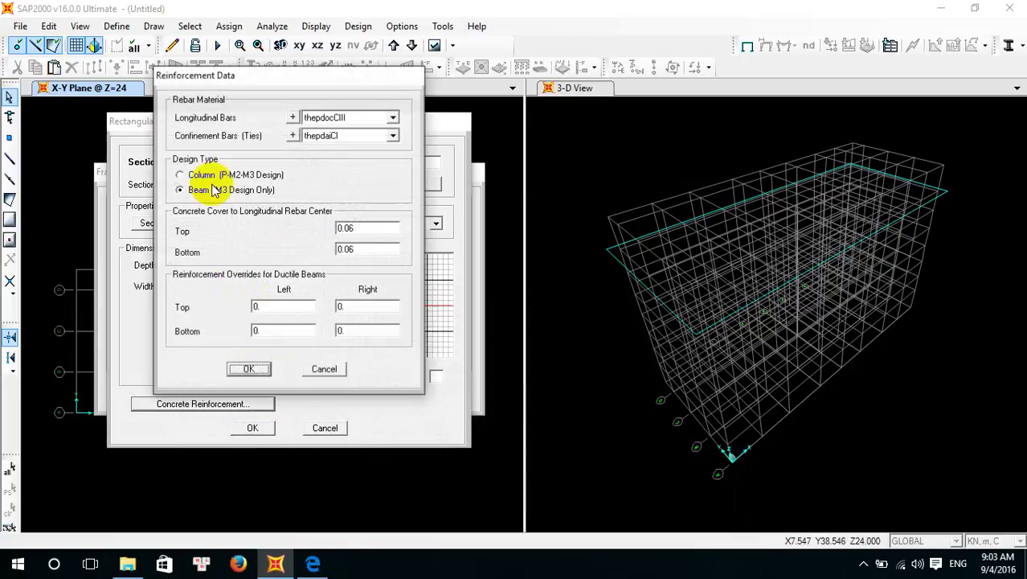
left_click(180, 189)
left_click(250, 369)
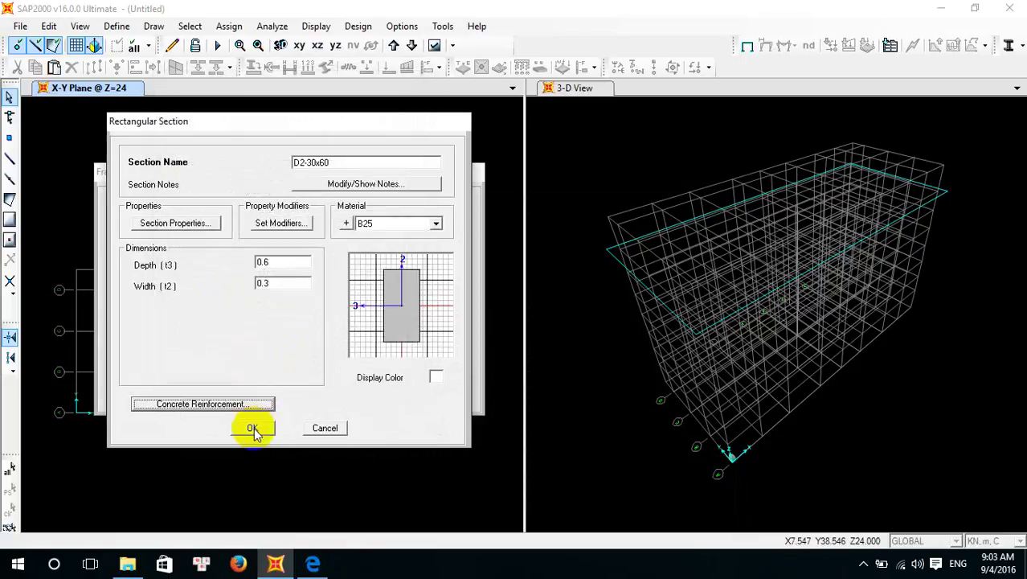
left_click(253, 427)
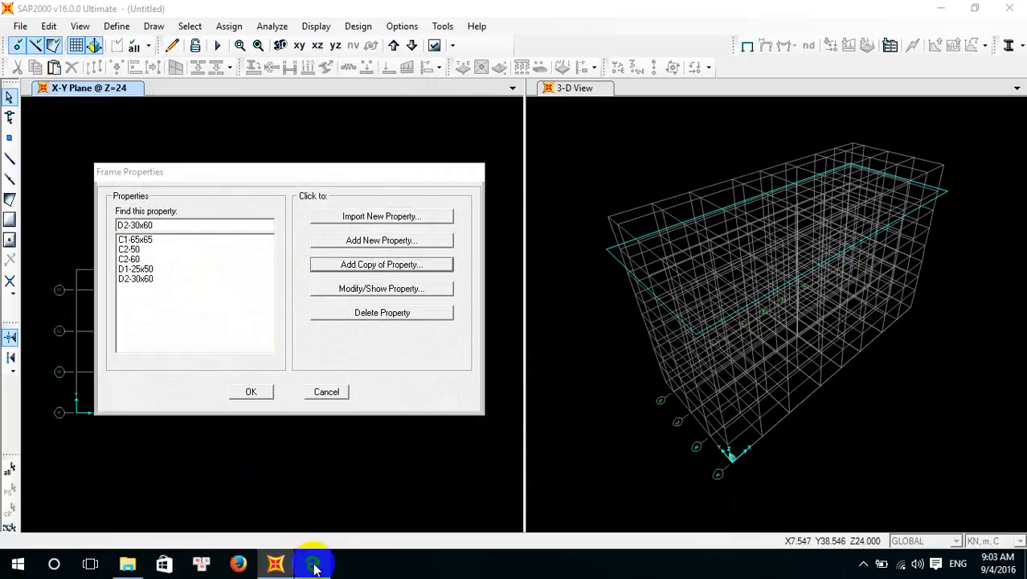
Copy the D2-30x60 section and name the copy D3-25x40 after the beam label on the PDF plan
left_click(313, 565)
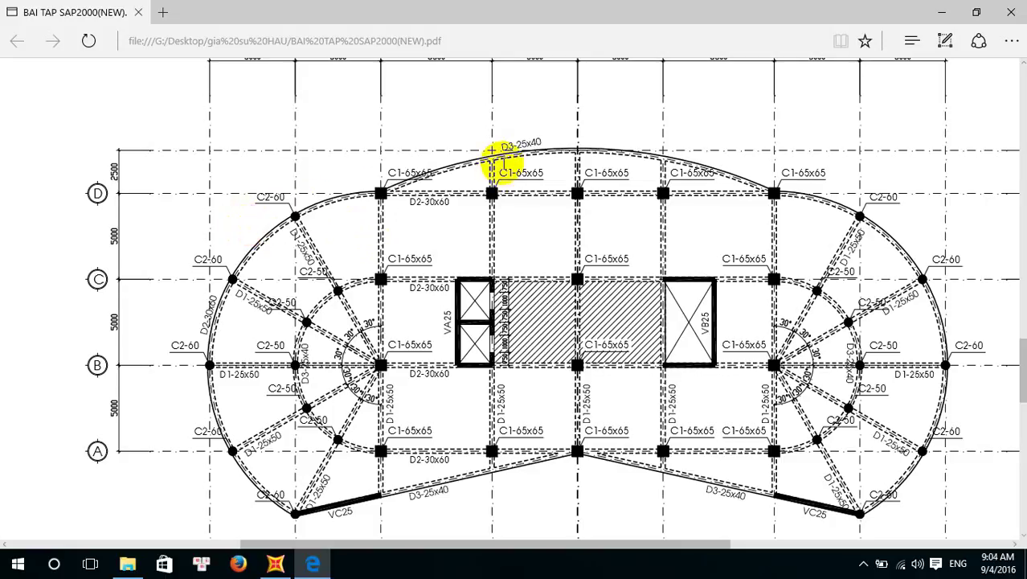
left_click(313, 565)
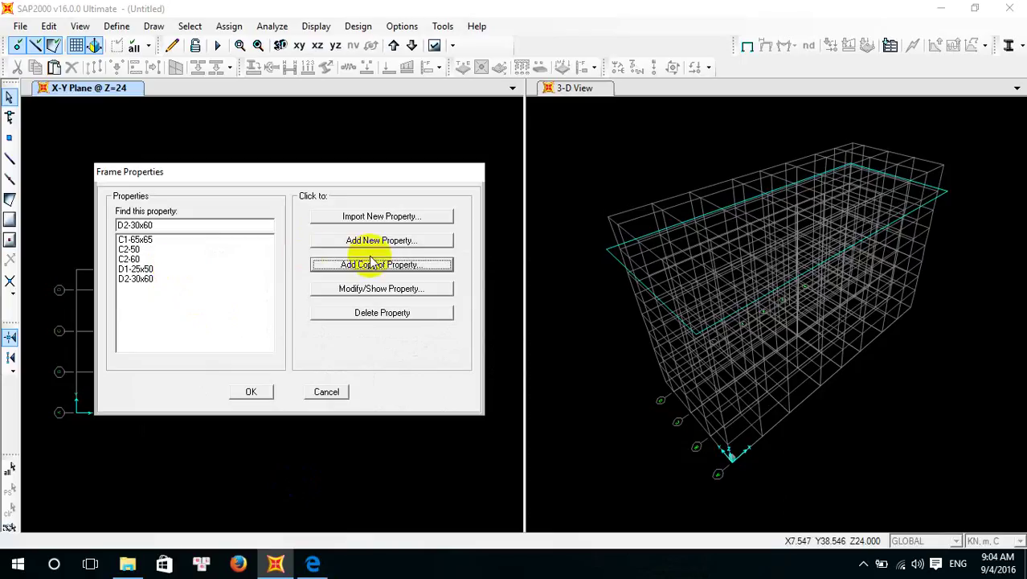
left_click(165, 278)
left_click(352, 264)
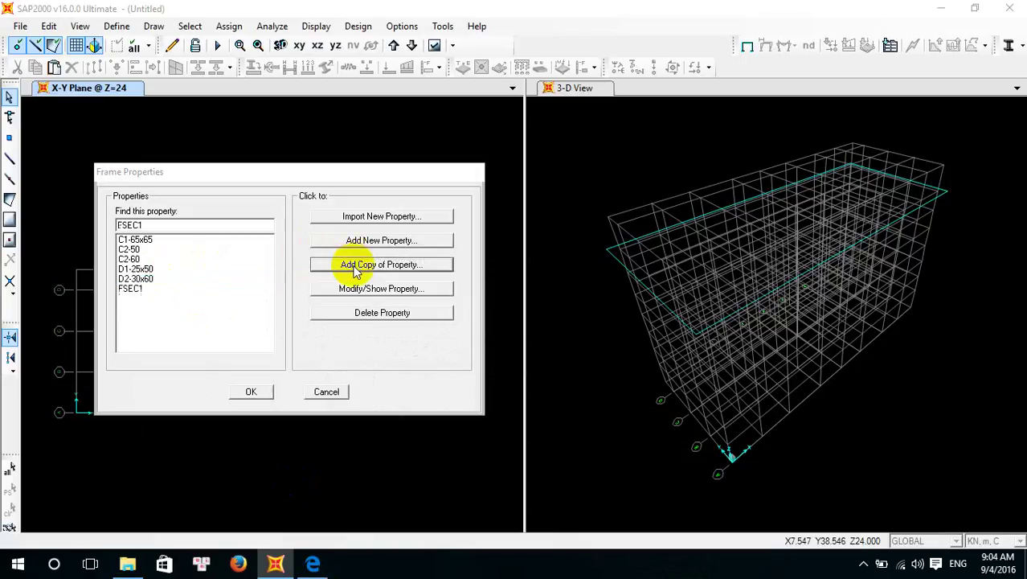
left_click(313, 565)
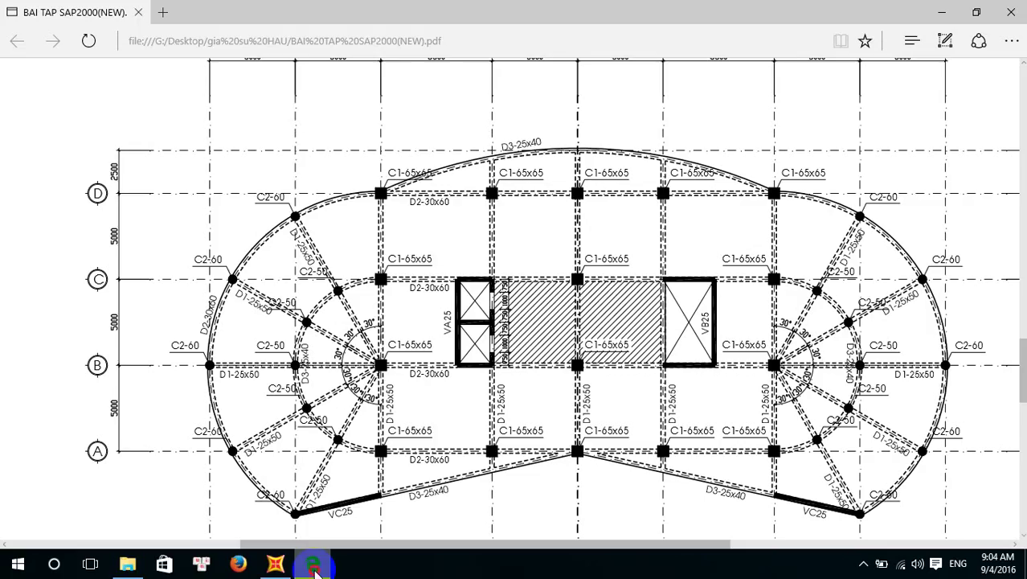
left_click(315, 566)
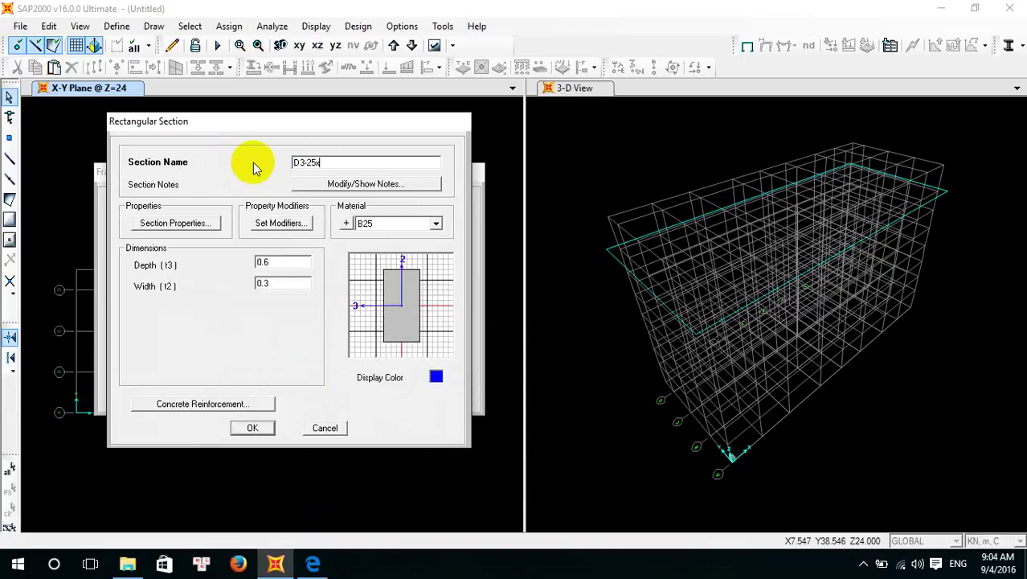
type("D3-25x40")
Set the D3-25x40 section's width (t2) to 0.25 m and depth (t3) to 0.4 m, and save the frame properties
left_click(289, 282)
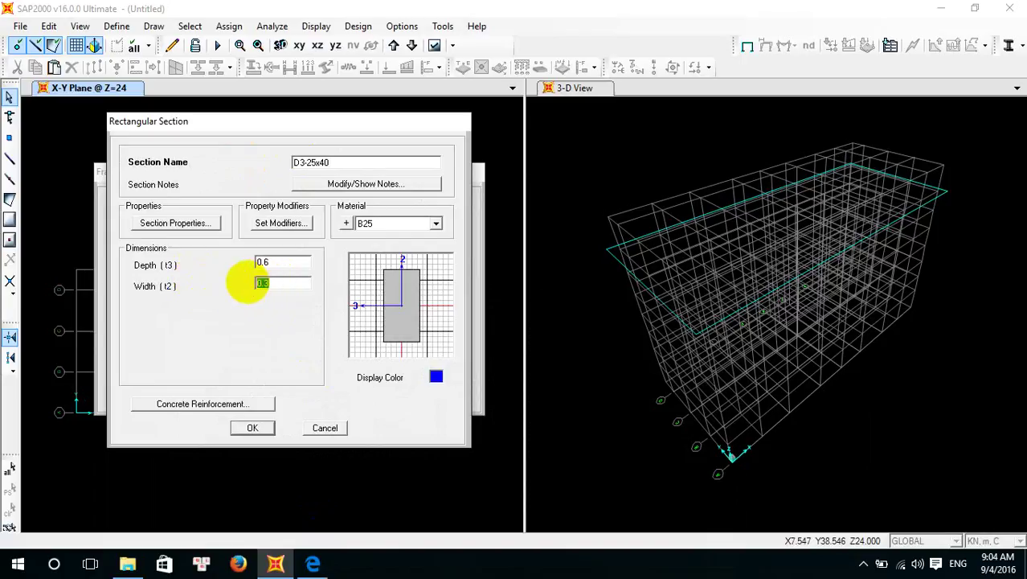
double_click(262, 262)
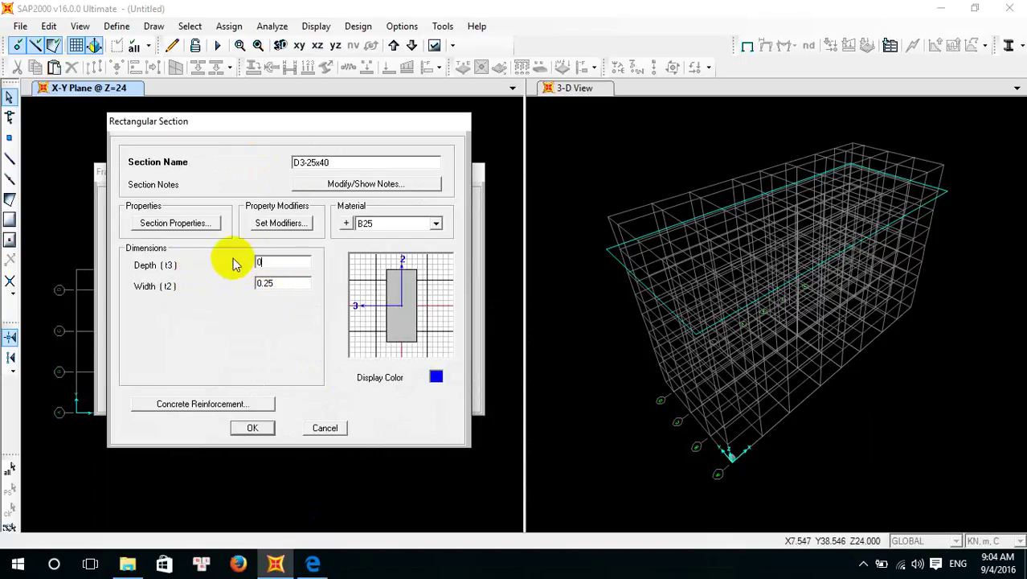
type("0.4")
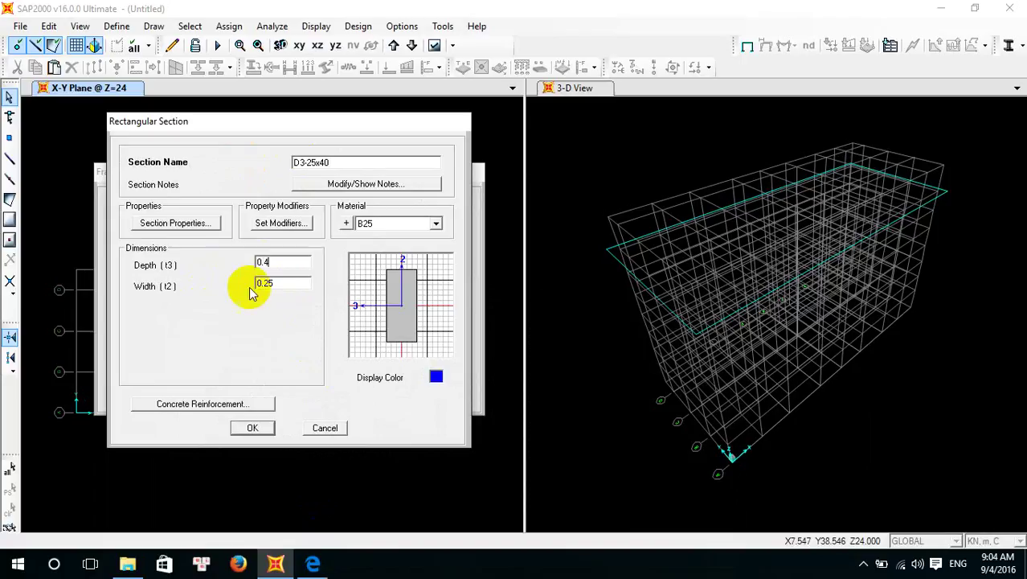
left_click(246, 426)
left_click(255, 393)
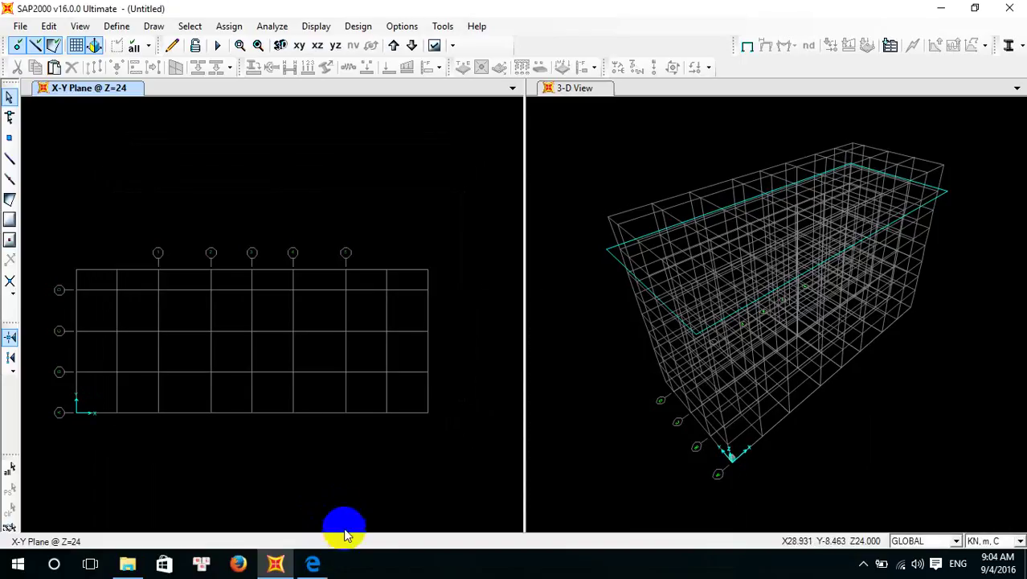
Compare the beam layout on the PDF plan with the SAP2000 grid in the X-Y plane at Z=24
left_click(313, 563)
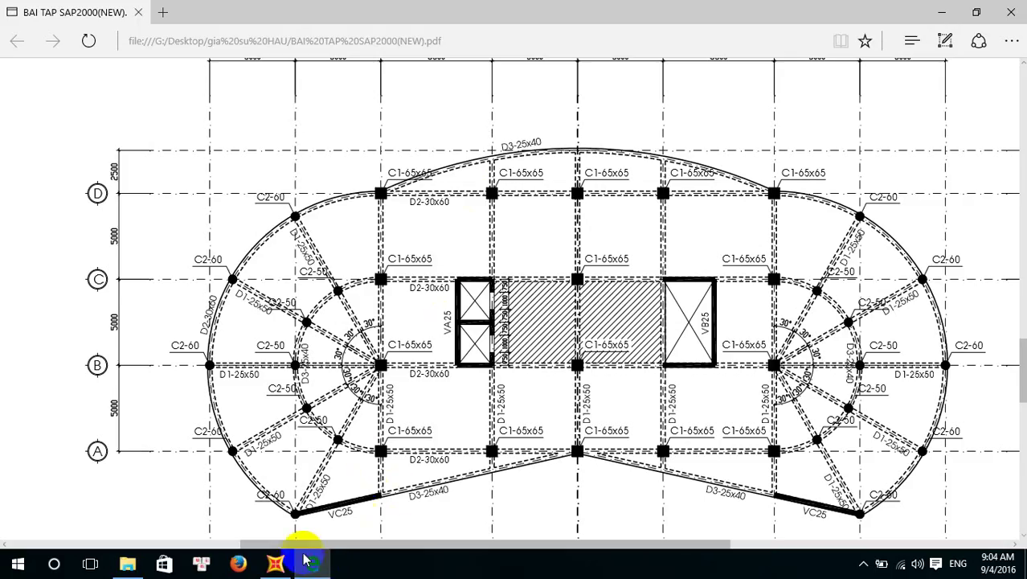
left_click(309, 564)
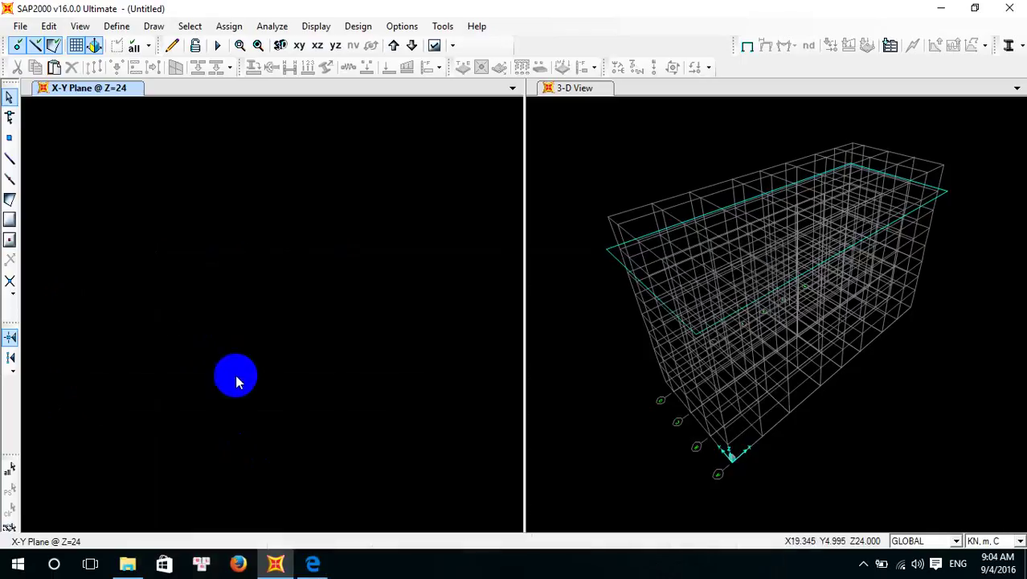
scroll(236, 382, "down", 2)
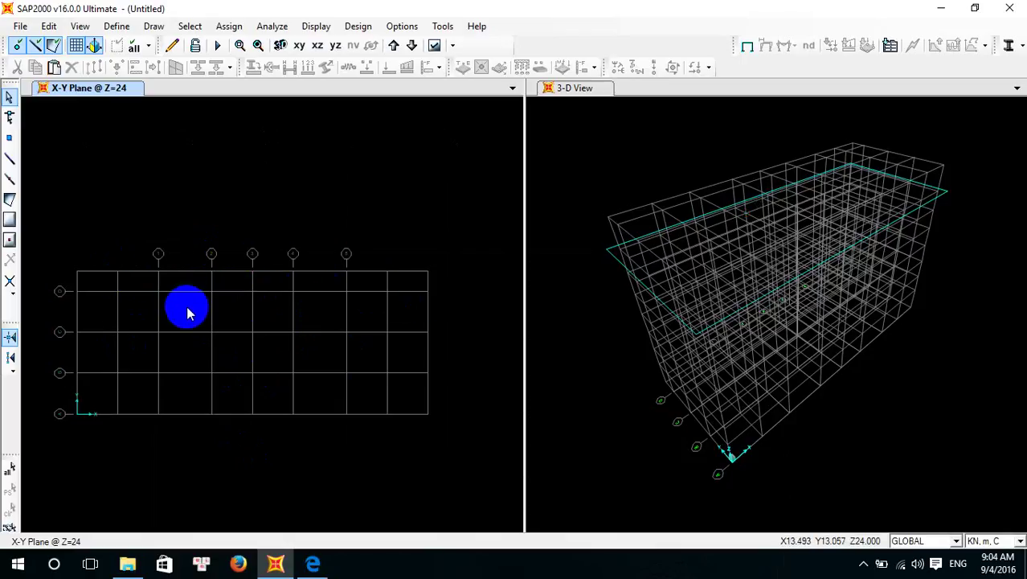
middle_click_drag(181, 310, 201, 302)
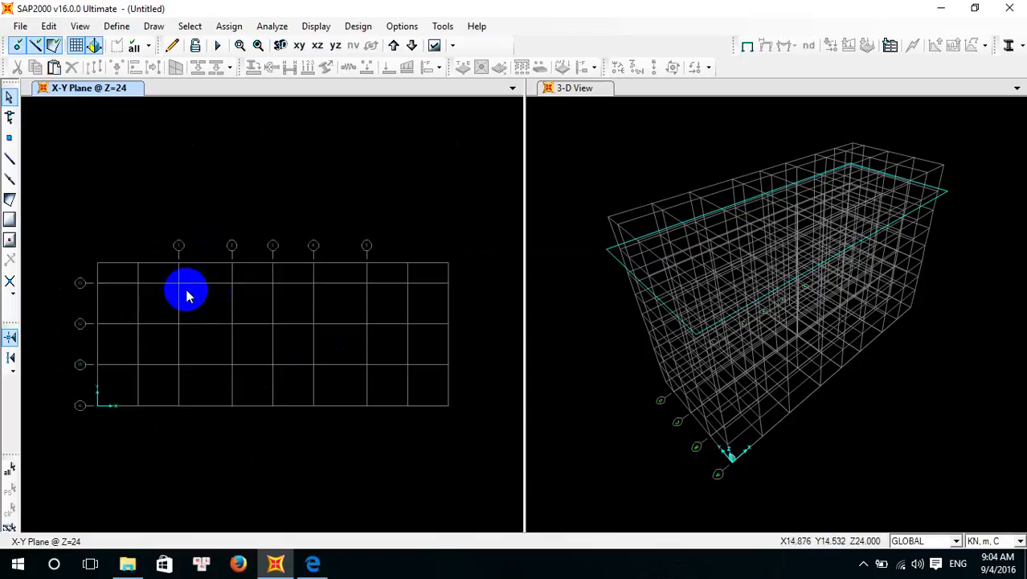
scroll(264, 320, "up", 2)
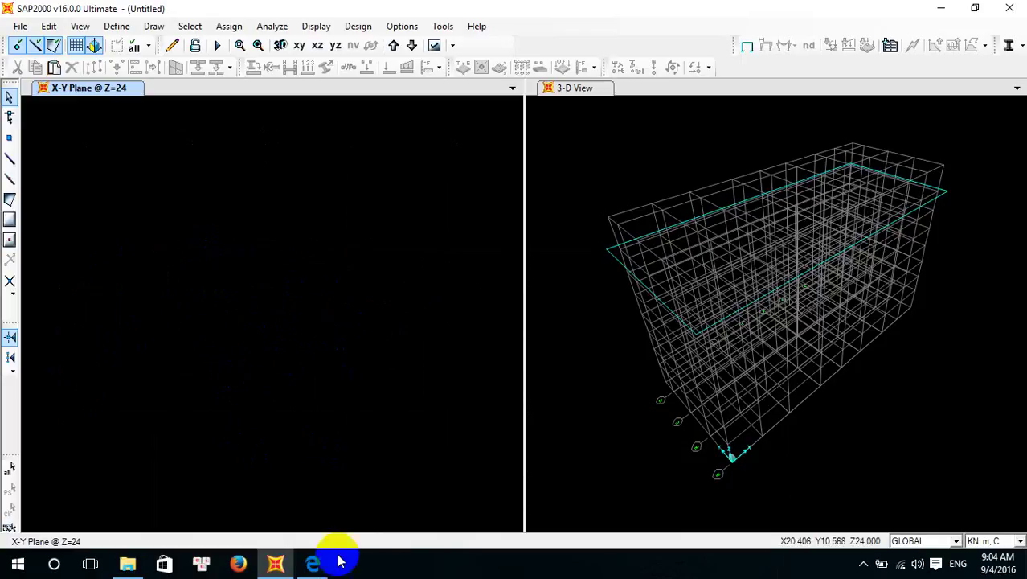
left_click(319, 567)
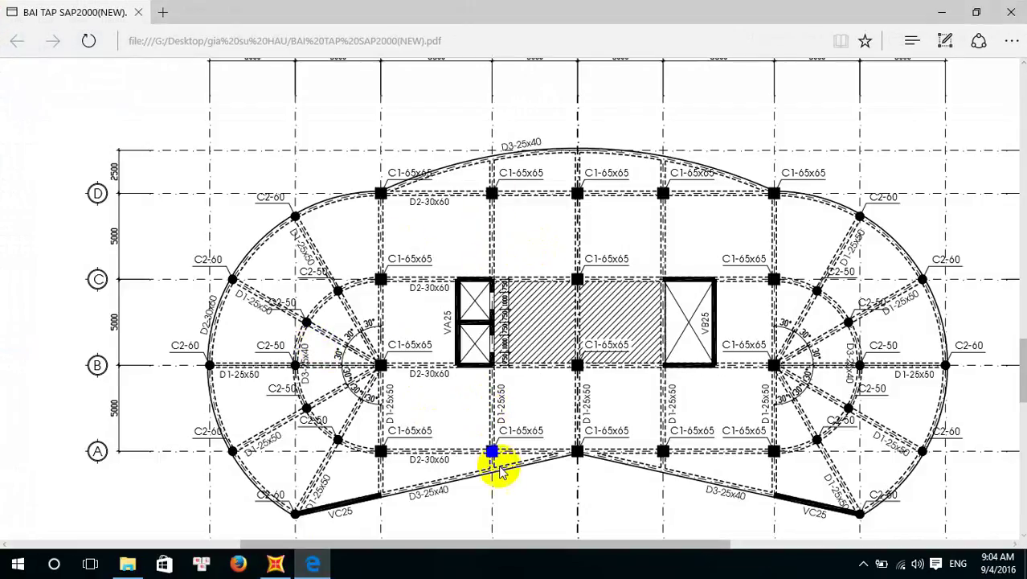
left_click(273, 564)
scroll(279, 446, "down", 3)
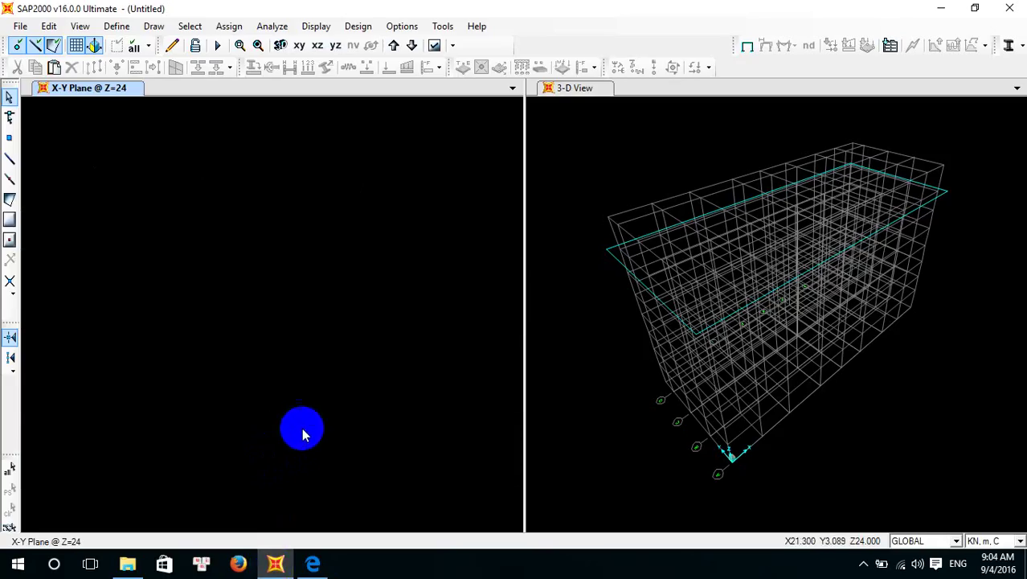
middle_click_drag(279, 443, 278, 391)
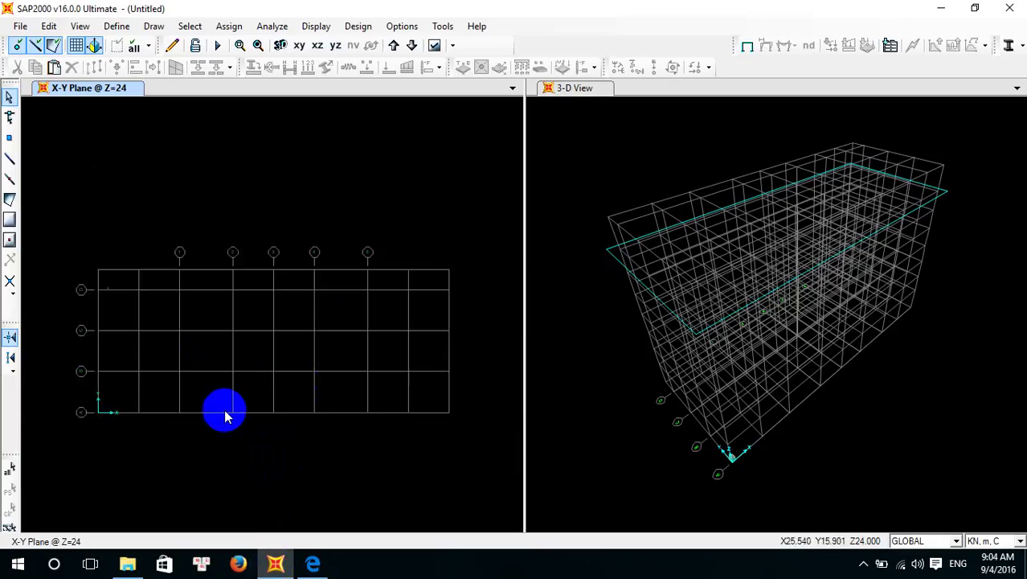
Try quick-drawing C1-65x65 frames along grid lines 1 and 2 between axes A and D, and undo both lines
left_click(10, 181)
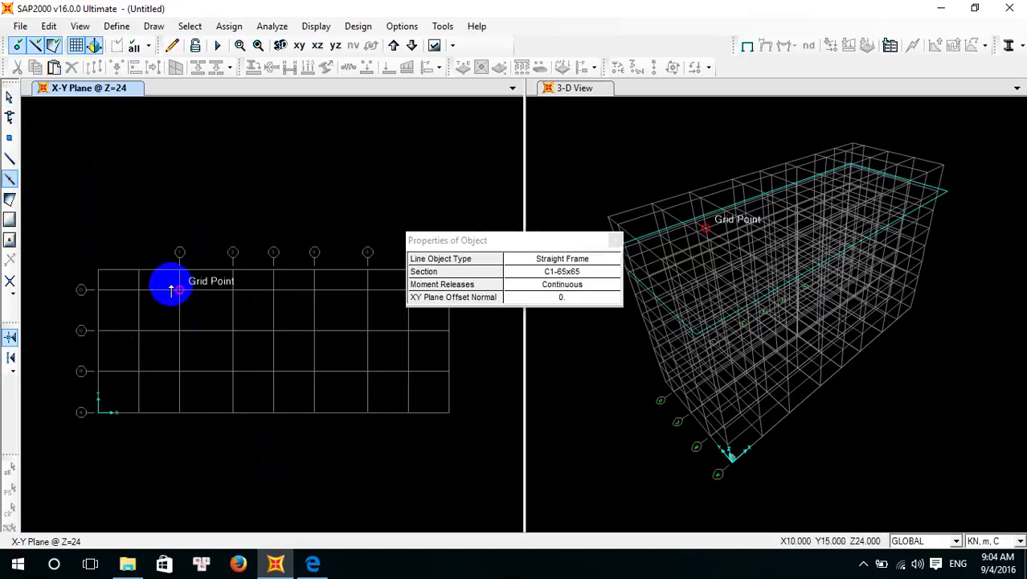
left_click_drag(171, 289, 214, 425)
left_click_drag(218, 291, 269, 415)
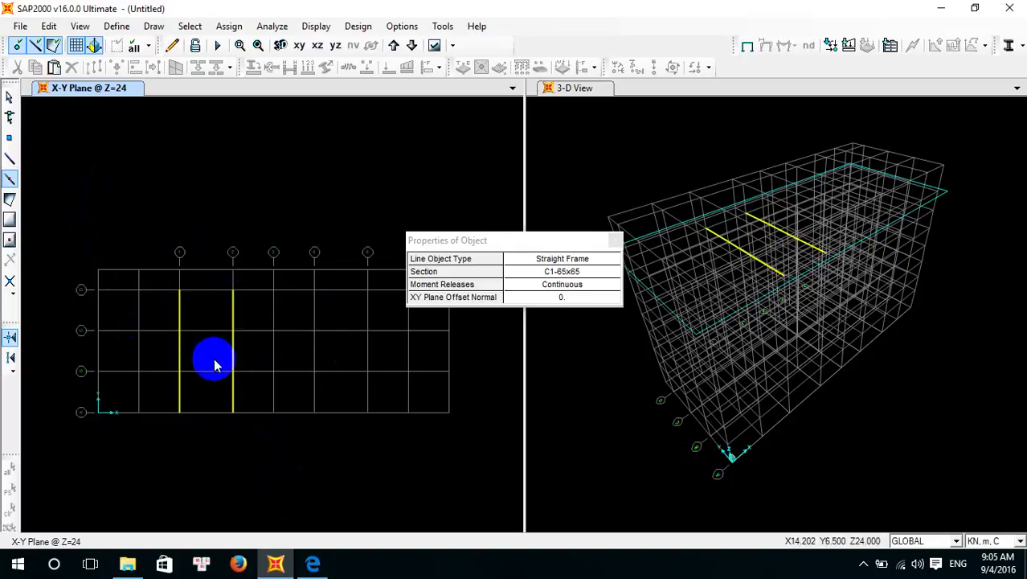
key("ctrl+z")
key("ctrl+z")
Quick-draw D1-25x50 beams along grid lines 1 to 5 between axes A and D at Z=24
left_click(586, 277)
left_click(594, 274)
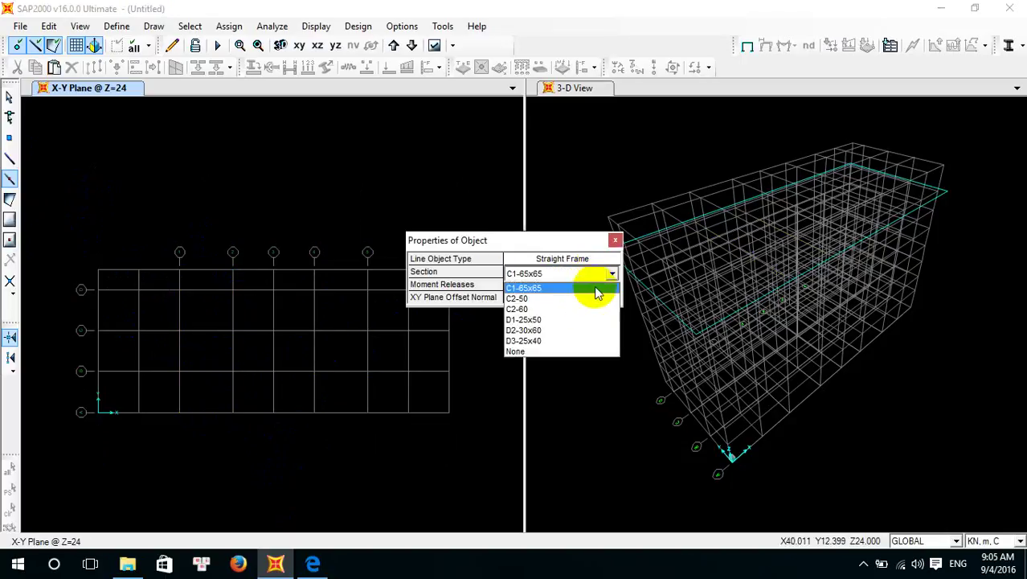
left_click(577, 320)
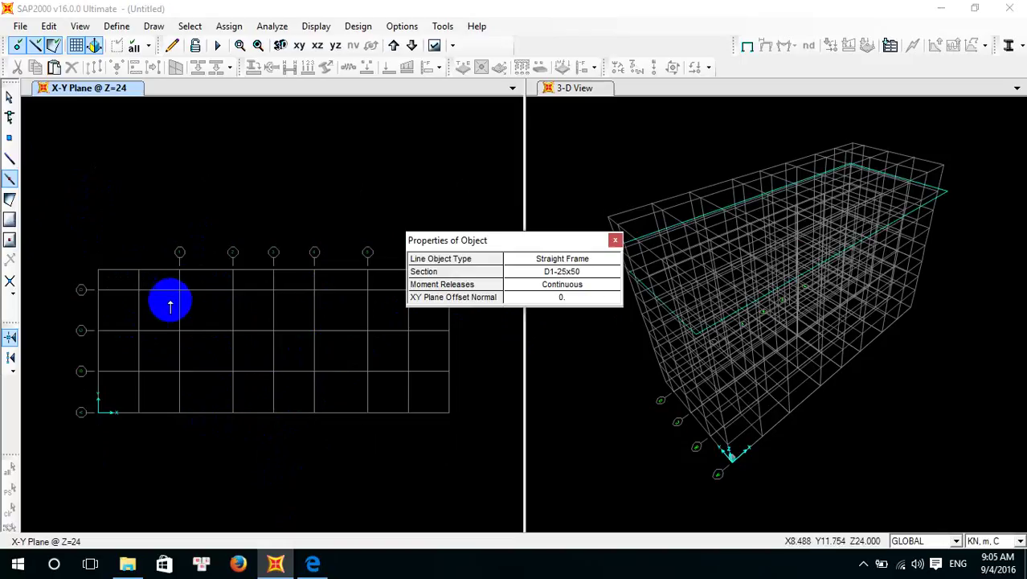
left_click(179, 289)
double_click(179, 412)
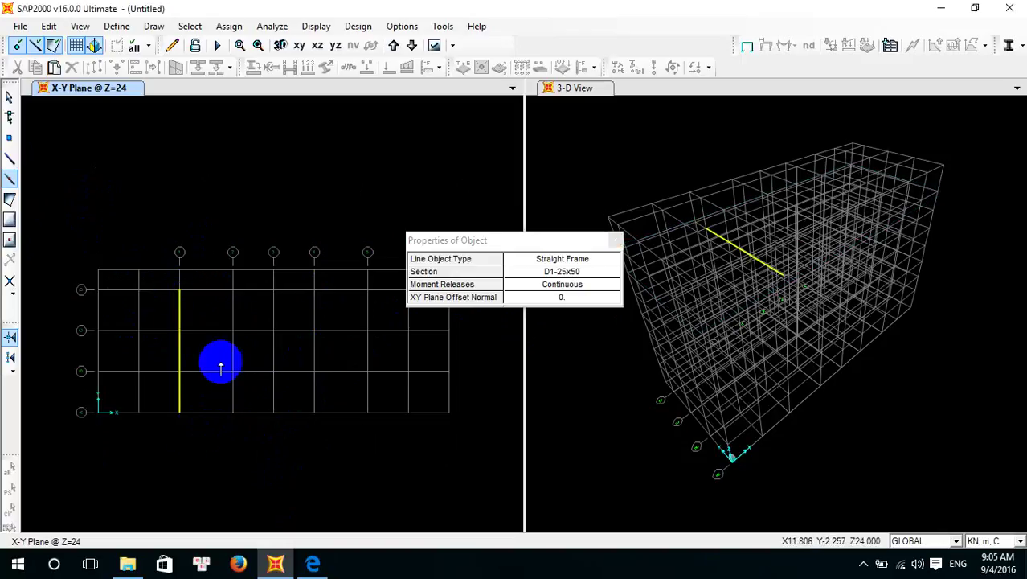
left_click(233, 290)
double_click(233, 412)
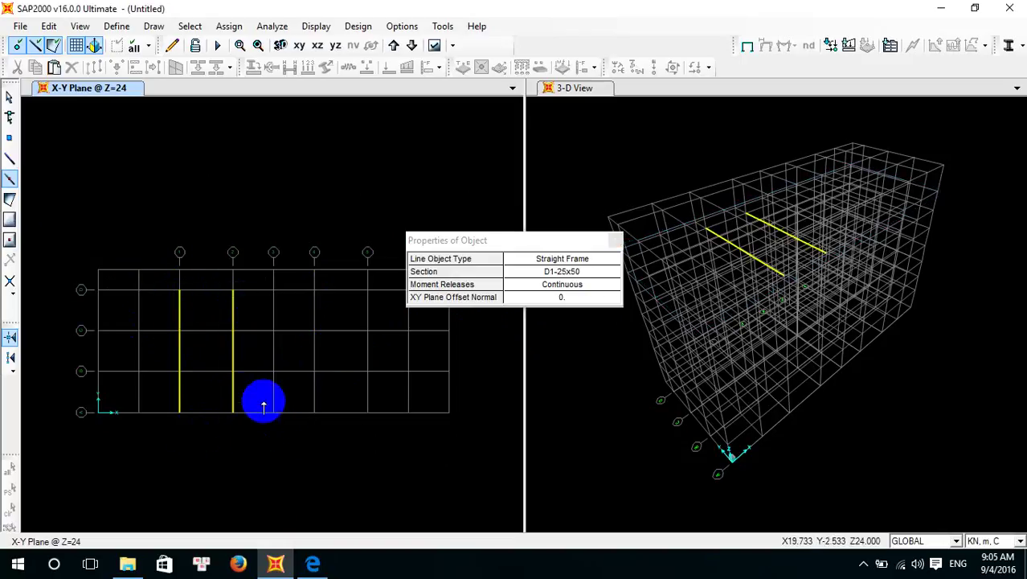
left_click(273, 289)
double_click(286, 434)
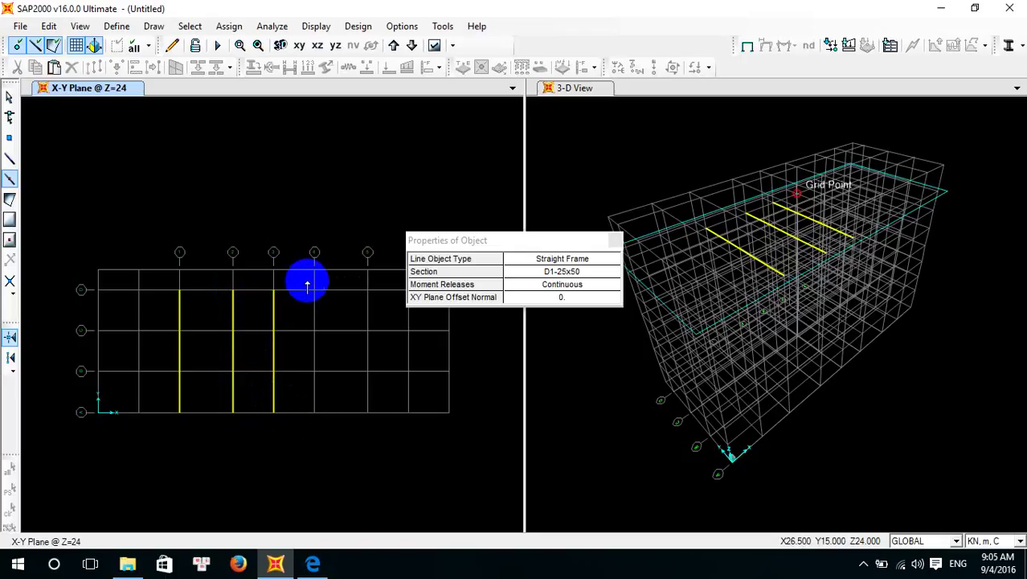
left_click(310, 286)
double_click(337, 436)
left_click(356, 287)
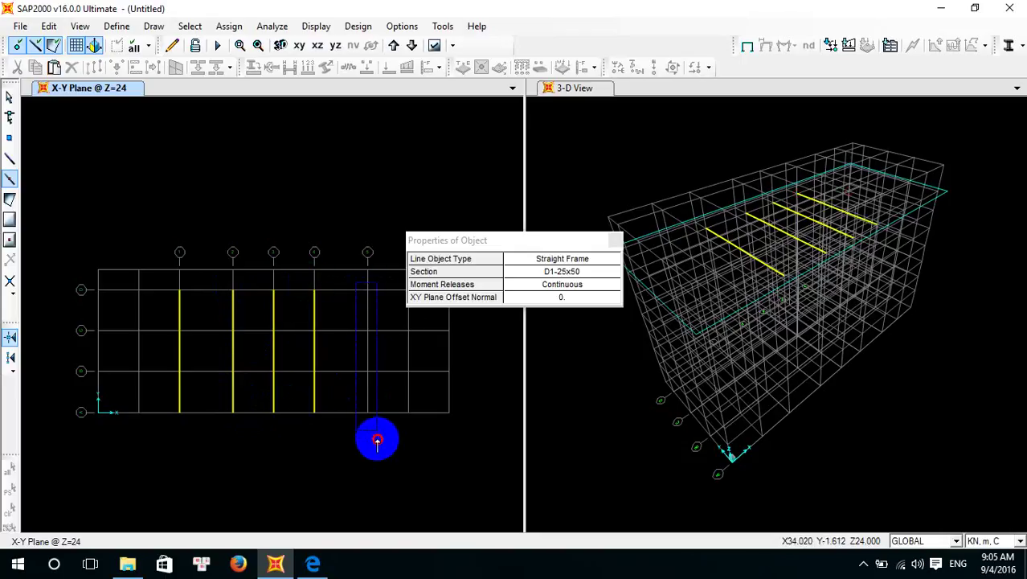
double_click(374, 435)
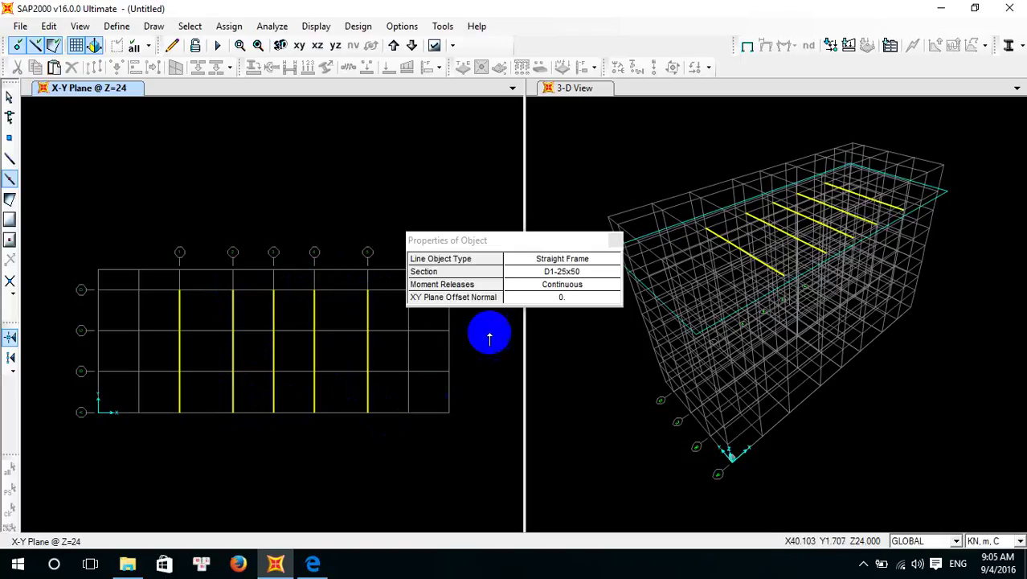
Show the frame section names in the X-Y plane view and check them on the drawn beams
left_click(434, 45)
left_click(155, 210)
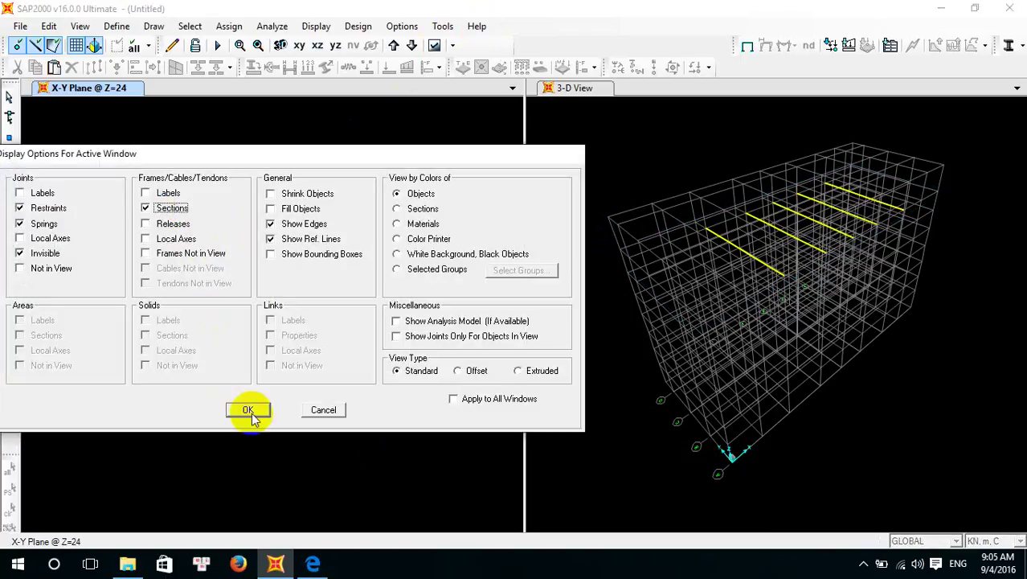
left_click(248, 410)
scroll(236, 362, "up", 3)
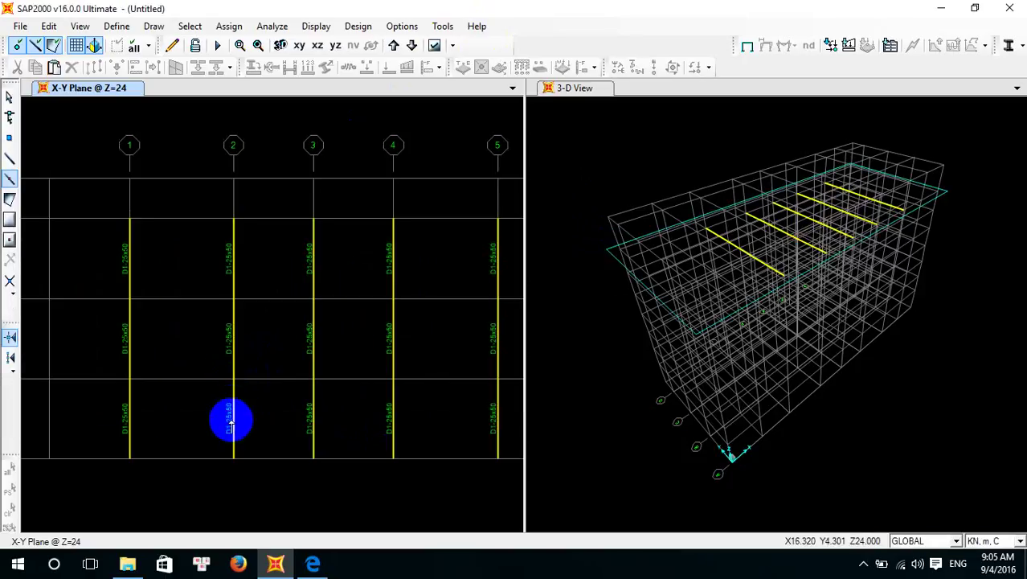
scroll(231, 408, "up", 2)
scroll(232, 414, "down", 2)
scroll(233, 414, "down", 3)
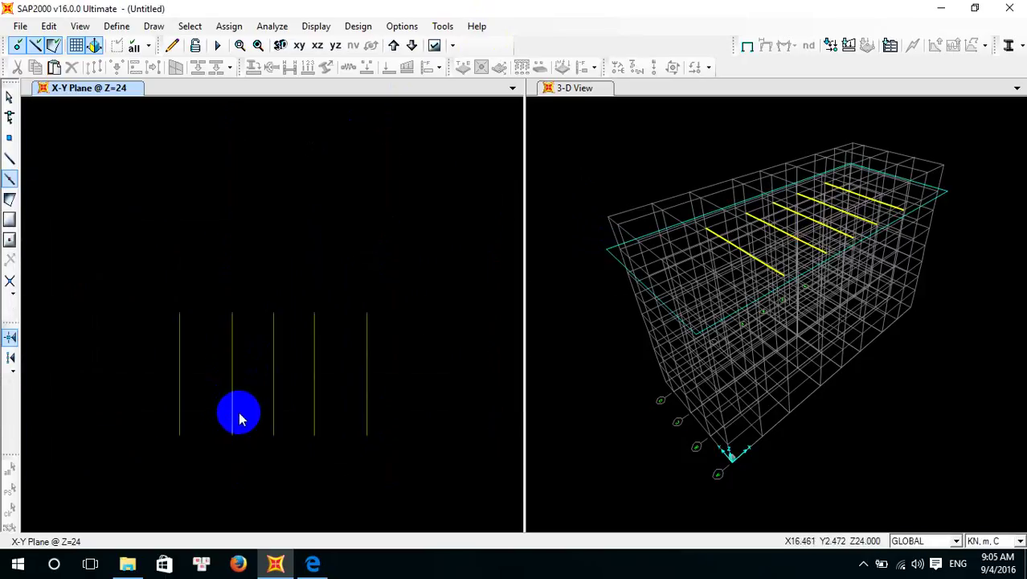
Quick-draw D2-30x60 beams along axes A, B, C and D between grid lines 1 and 5
left_click(10, 177)
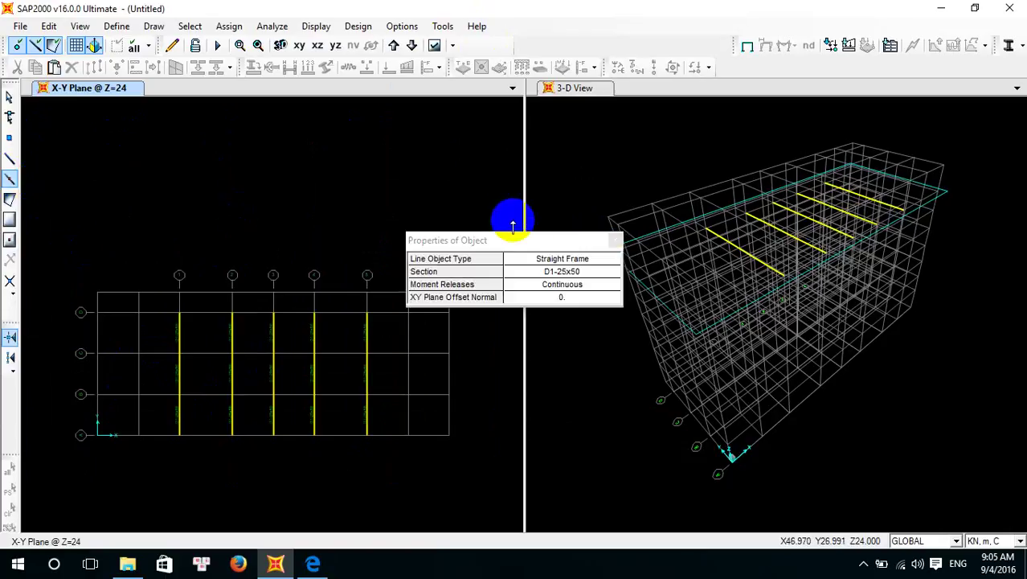
left_click(605, 272)
left_click(612, 273)
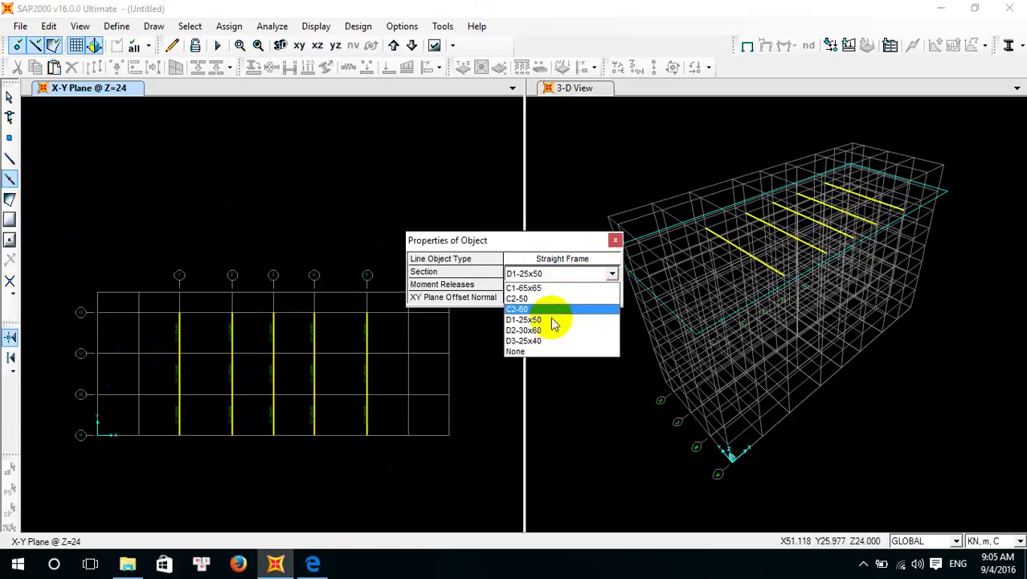
left_click(554, 332)
left_click_drag(165, 423, 385, 464)
left_click_drag(161, 366, 392, 415)
left_click_drag(172, 339, 388, 376)
left_click_drag(161, 304, 363, 340)
scroll(363, 340, "up", 3)
scroll(258, 321, "down", 2)
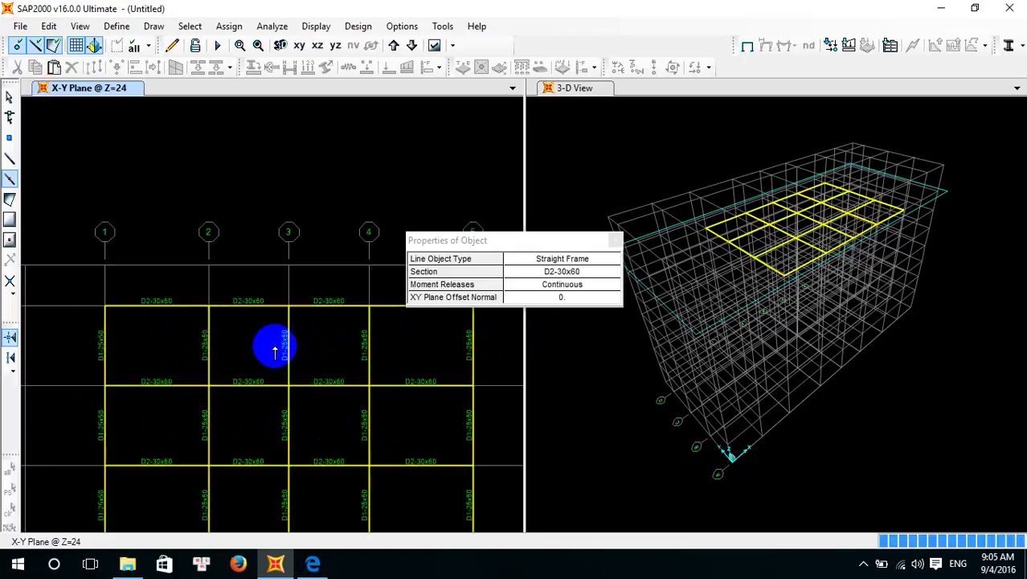
middle_click_drag(328, 395, 305, 288)
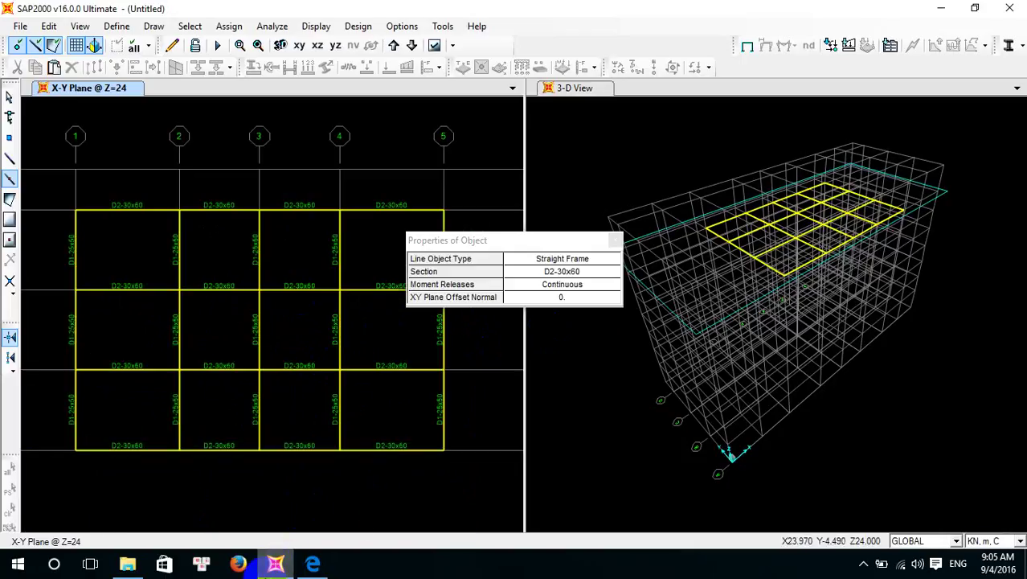
Check the radial beams on the PDF plan and select the two grid line 1 beams between axes B and D
left_click(307, 565)
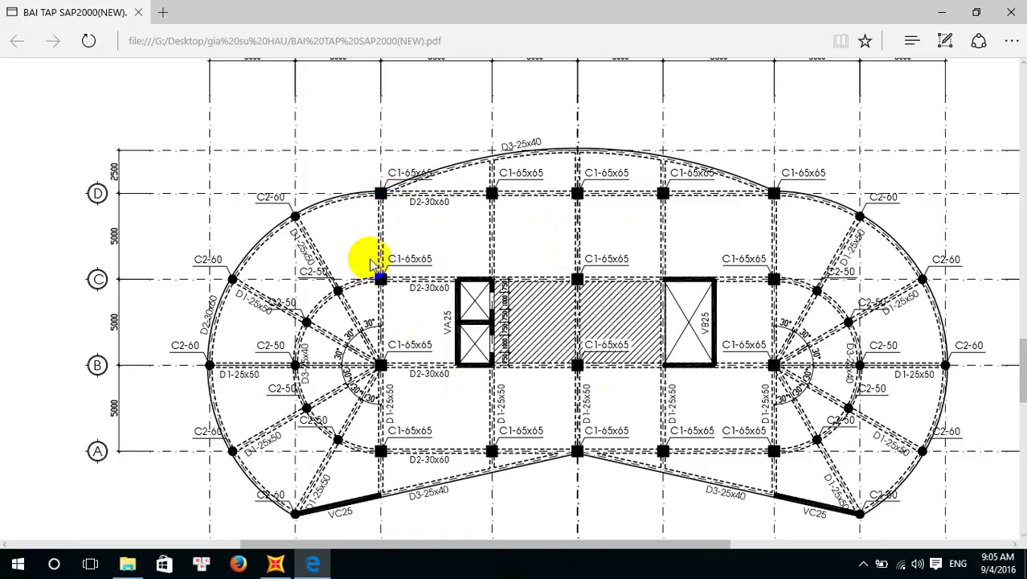
left_click(315, 565)
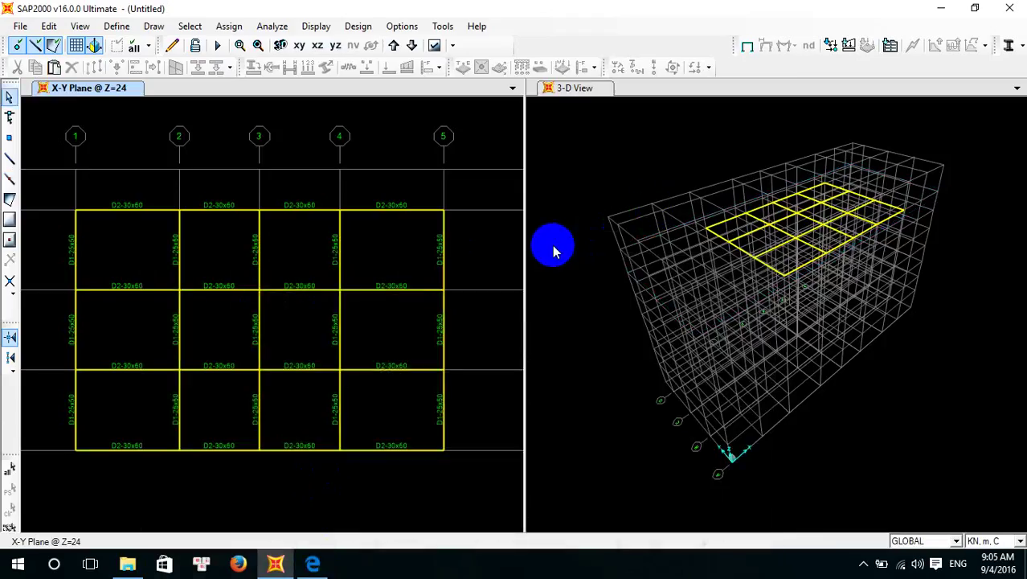
middle_click_drag(142, 263, 369, 239)
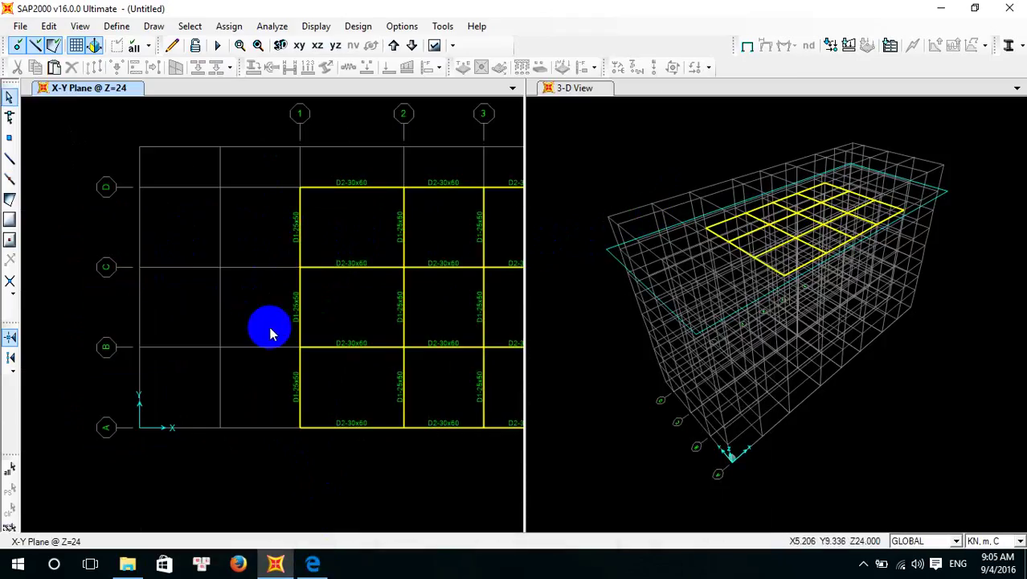
left_click(299, 241)
left_click(298, 296)
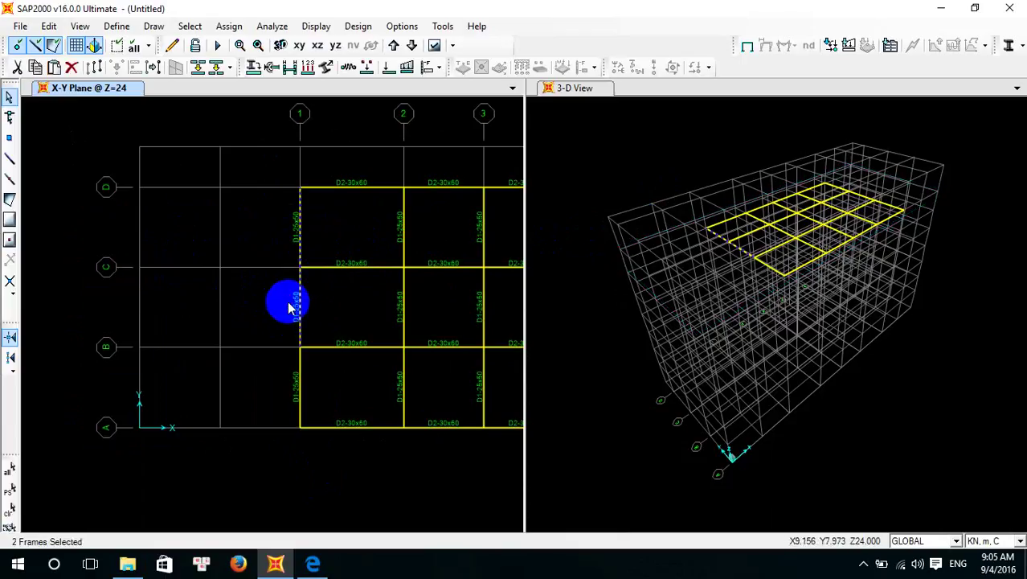
scroll(319, 303, "down", 3)
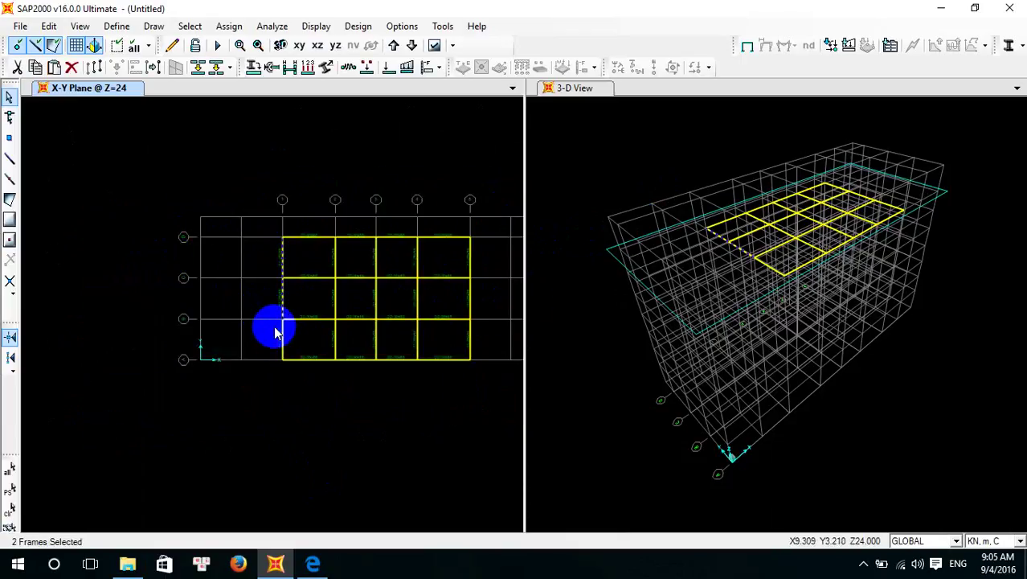
scroll(282, 324, "up", 3)
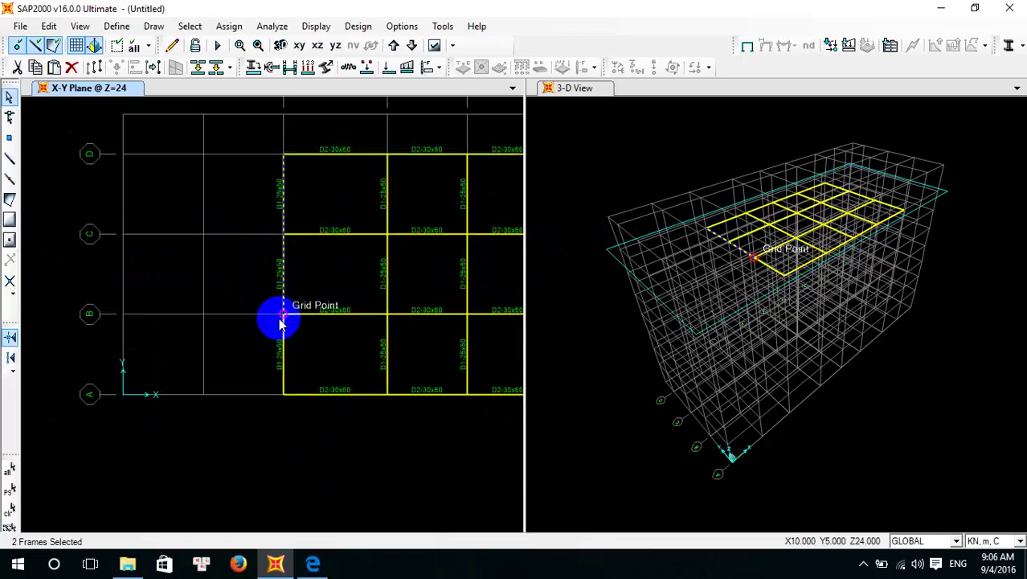
Replicate the selected beams radially about a line parallel to Z through X=10, Y=5, with 5 copies at 30 degrees
left_click(50, 27)
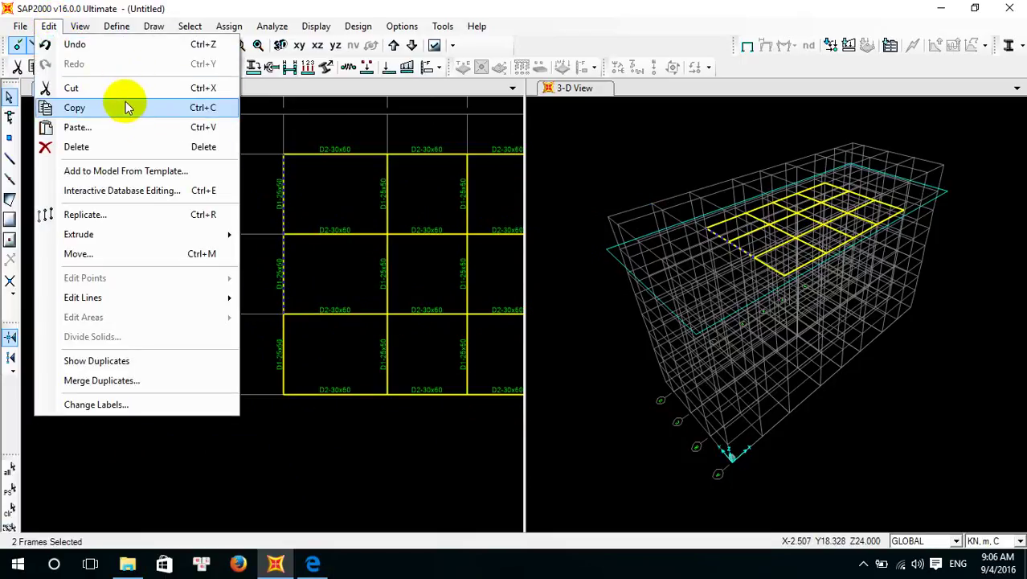
left_click(127, 215)
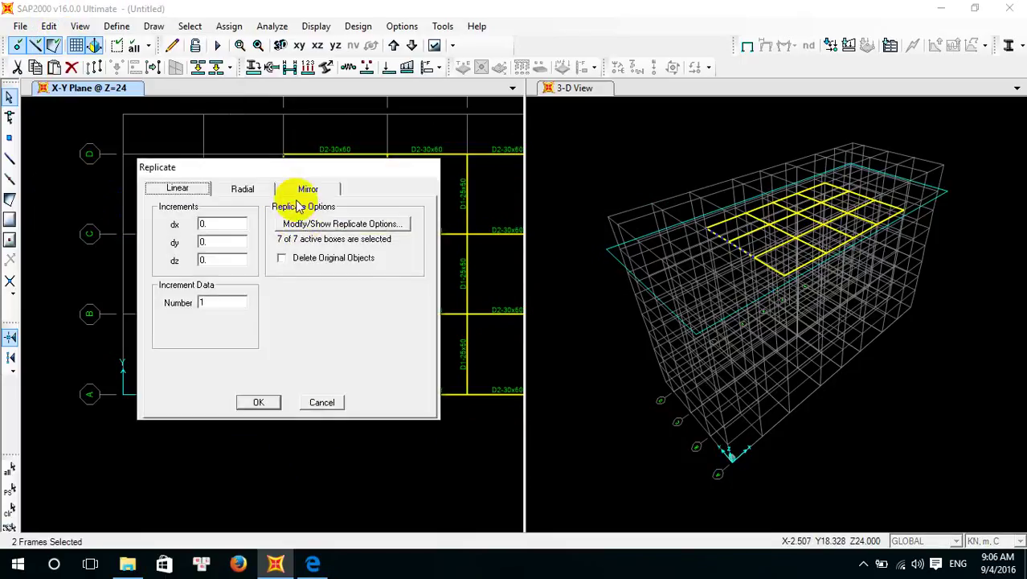
left_click(245, 188)
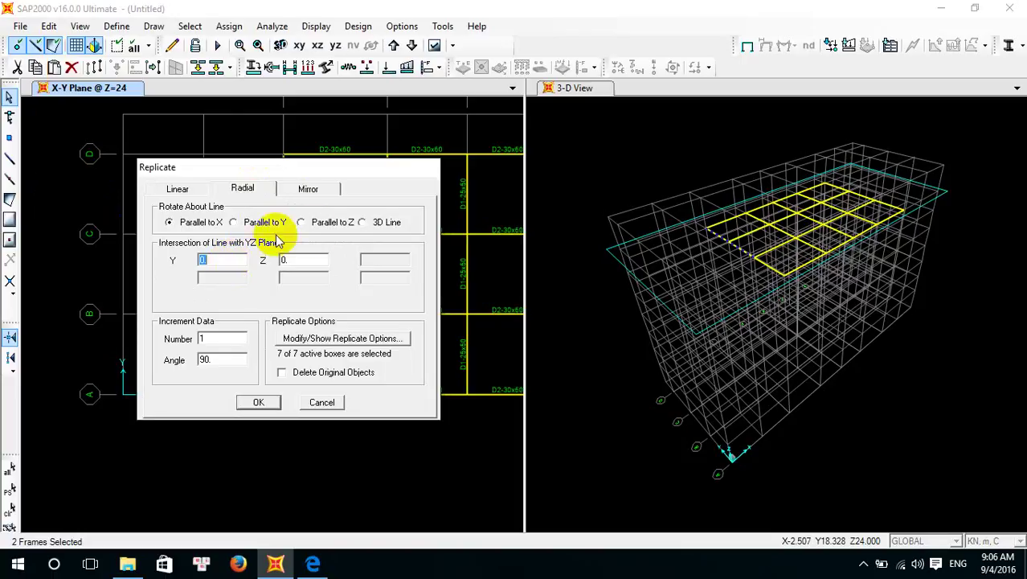
left_click(301, 226)
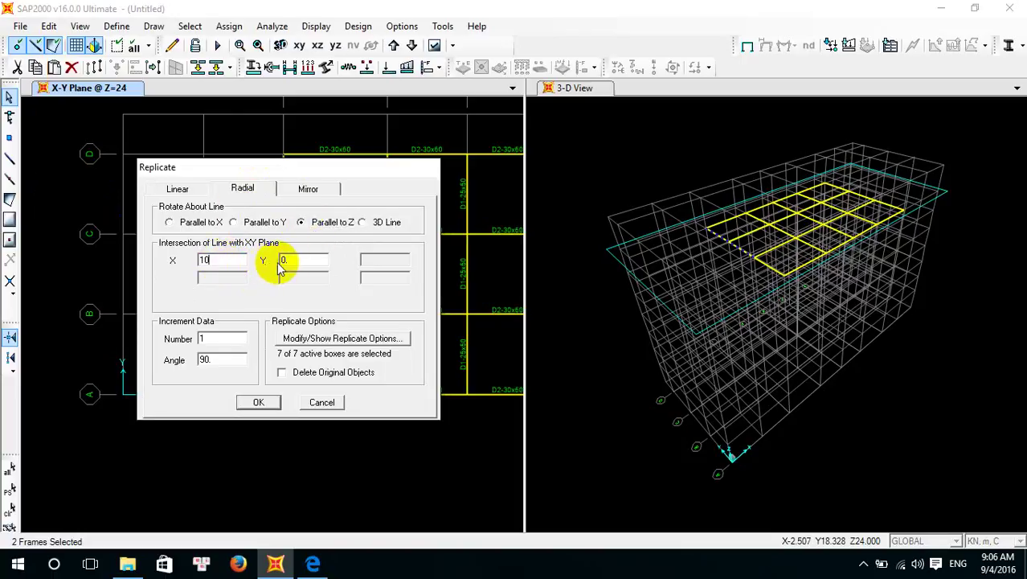
type("5")
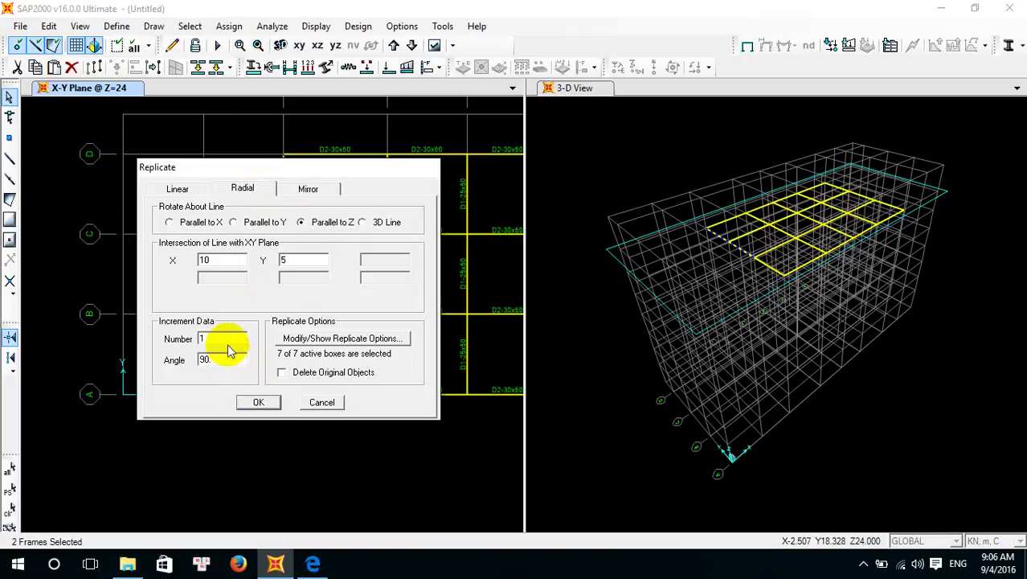
double_click(225, 341)
left_click(313, 565)
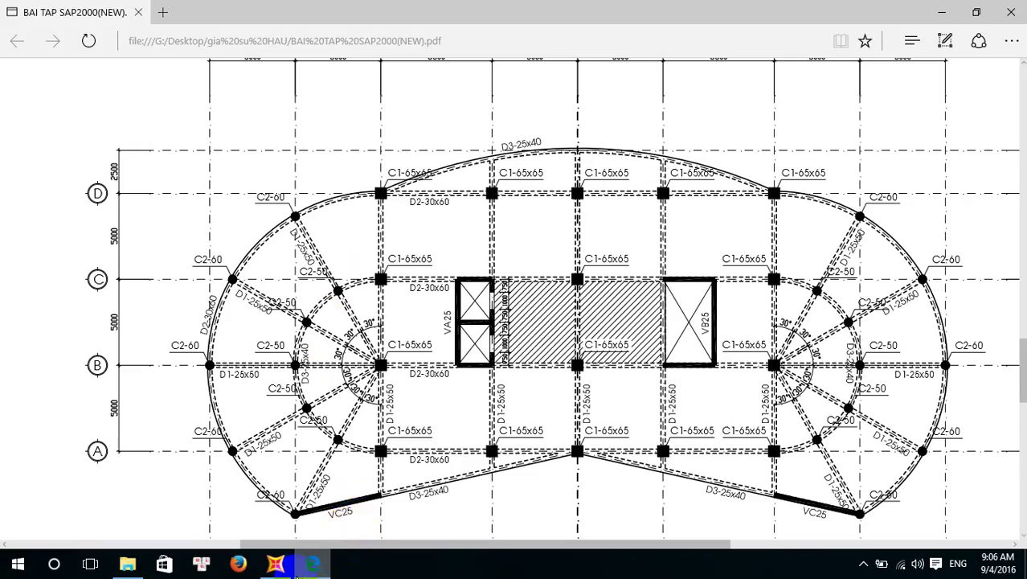
left_click(314, 565)
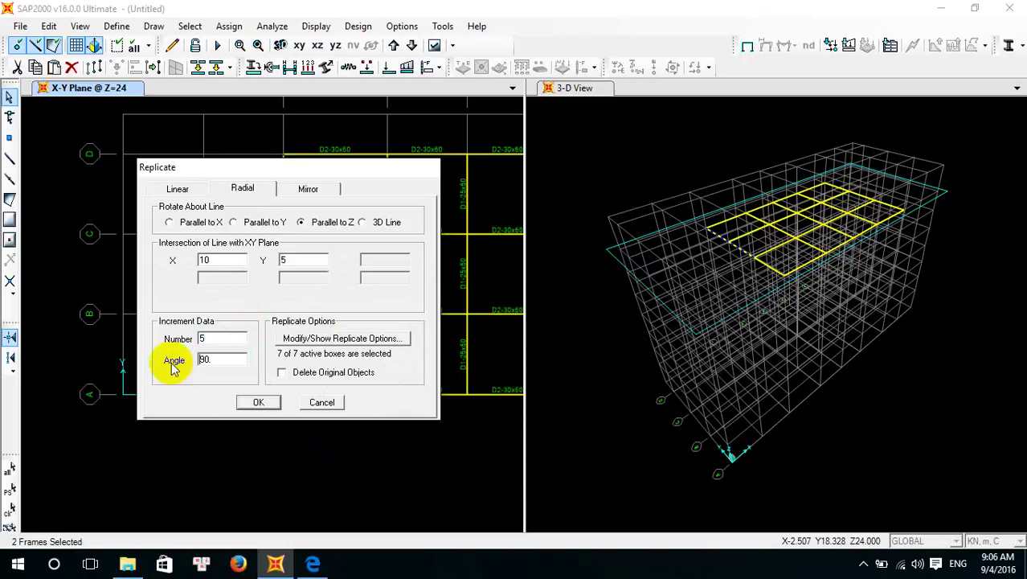
key("Tab")
type("30")
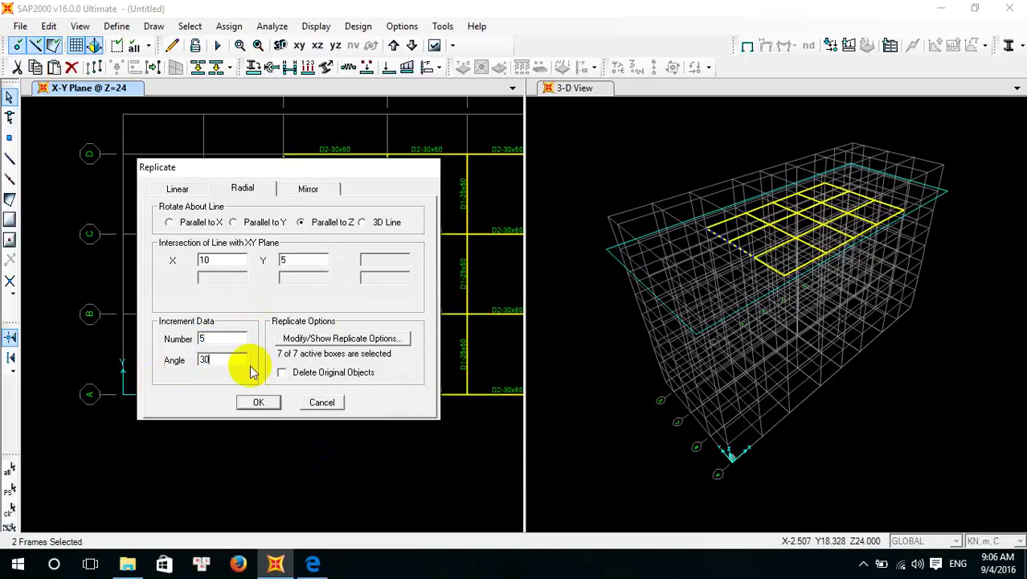
left_click(262, 401)
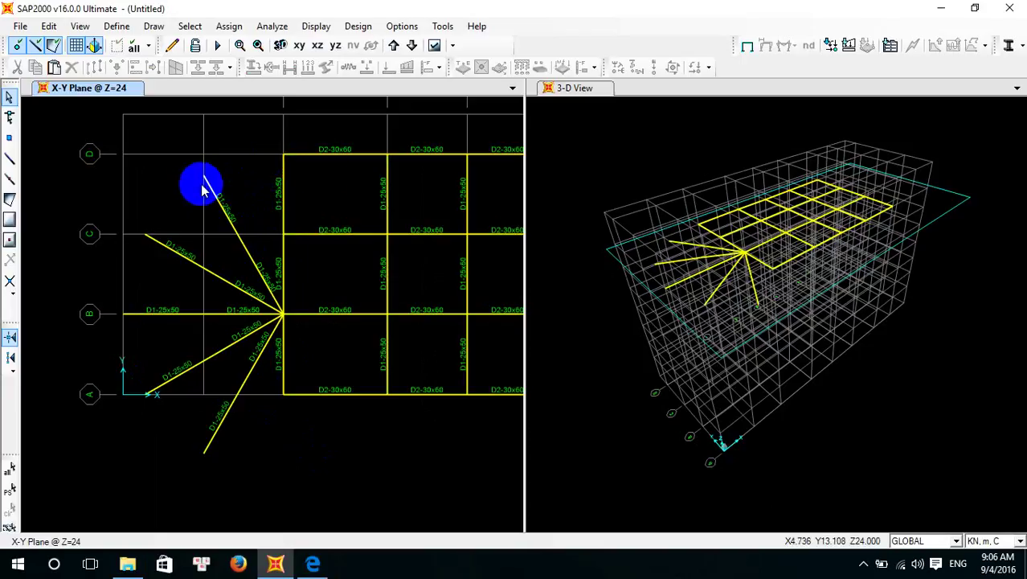
Compare the radial D1-25x50 beams around the intersection of grid line 1 and axis B with the PDF plan
scroll(241, 265, "up", 5)
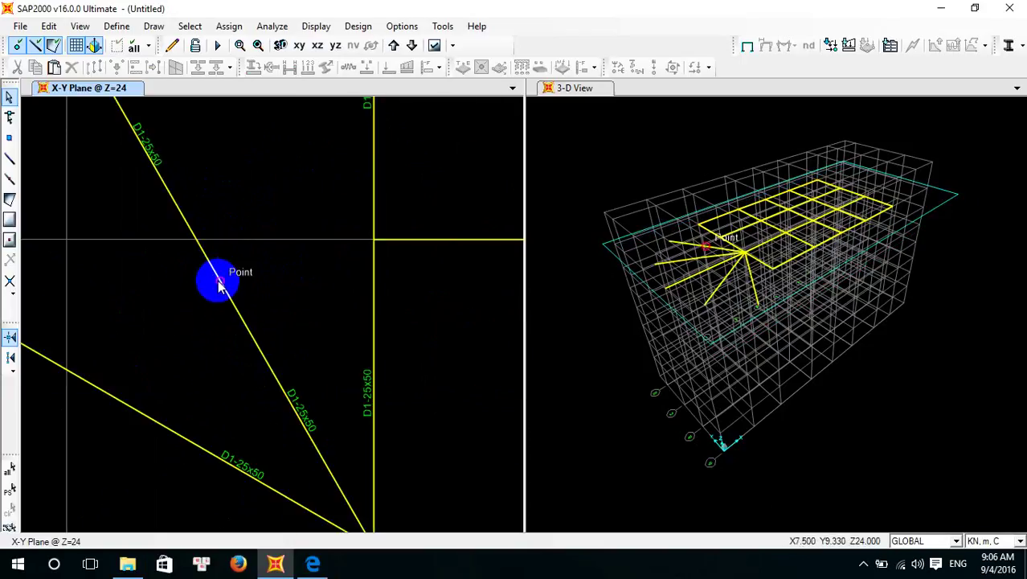
scroll(243, 330, "down", 5)
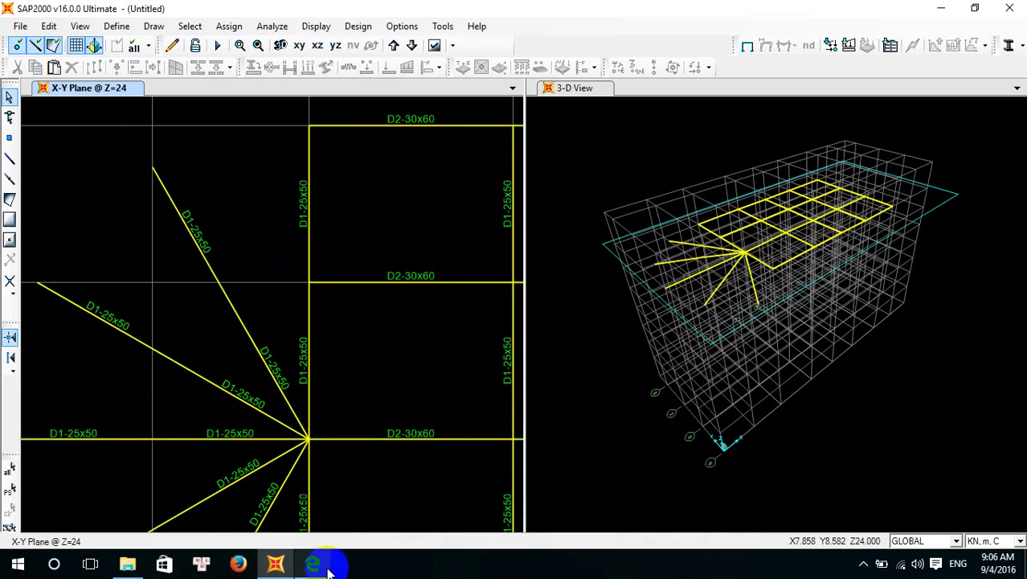
left_click(316, 564)
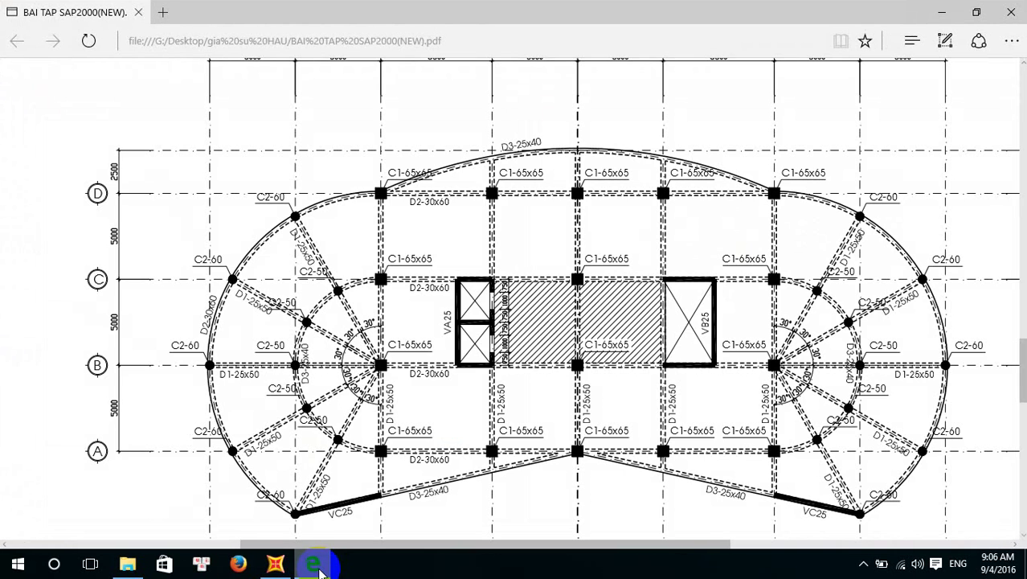
left_click(316, 565)
scroll(304, 470, "down", 3)
middle_click_drag(333, 426, 325, 406)
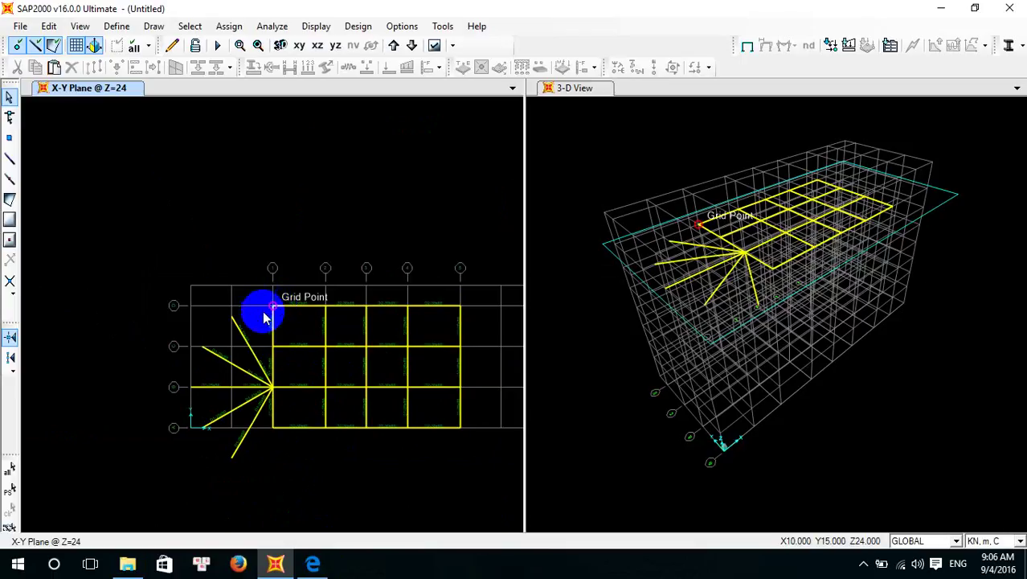
Show joint labels alongside the frame section names in the X-Y plan view at Z=24
scroll(210, 394, "up", 2)
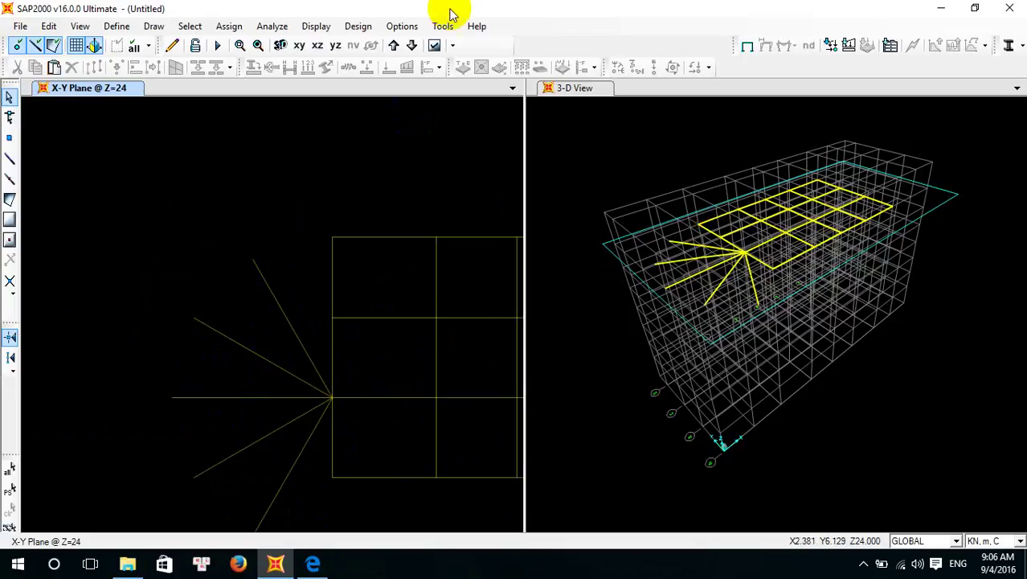
left_click(435, 46)
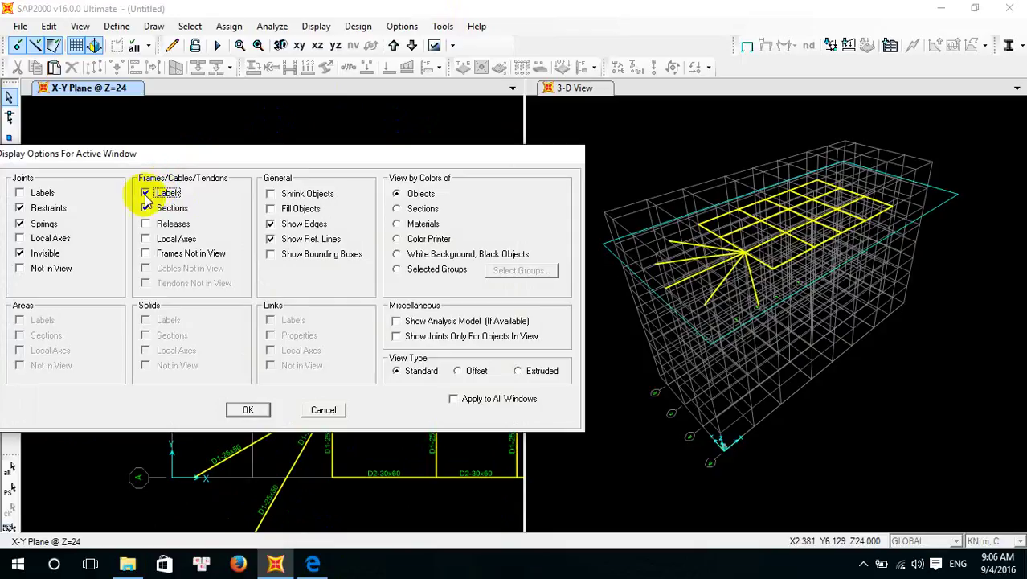
left_click(145, 193)
left_click(27, 194)
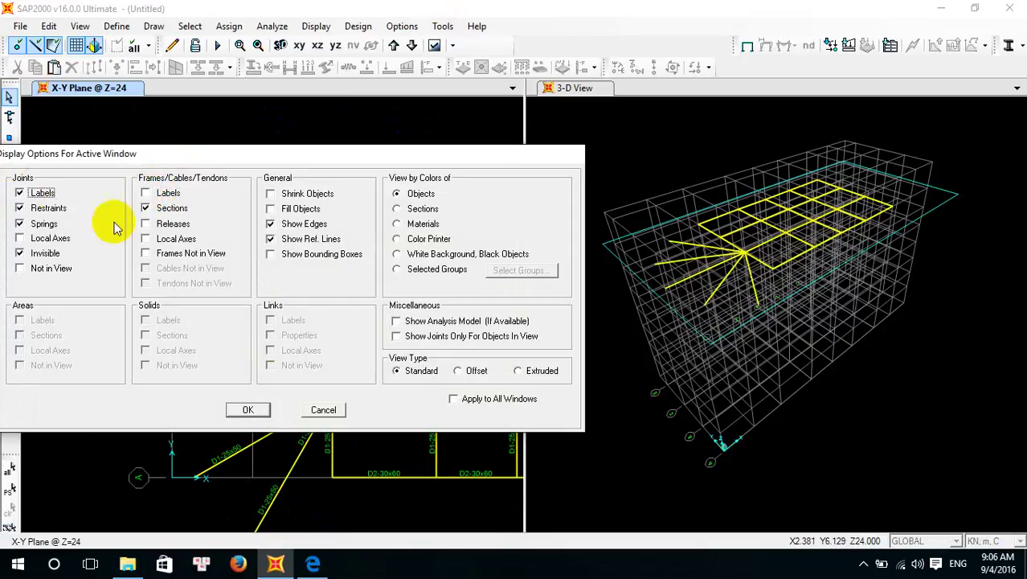
left_click(247, 410)
middle_click_drag(330, 316, 346, 245)
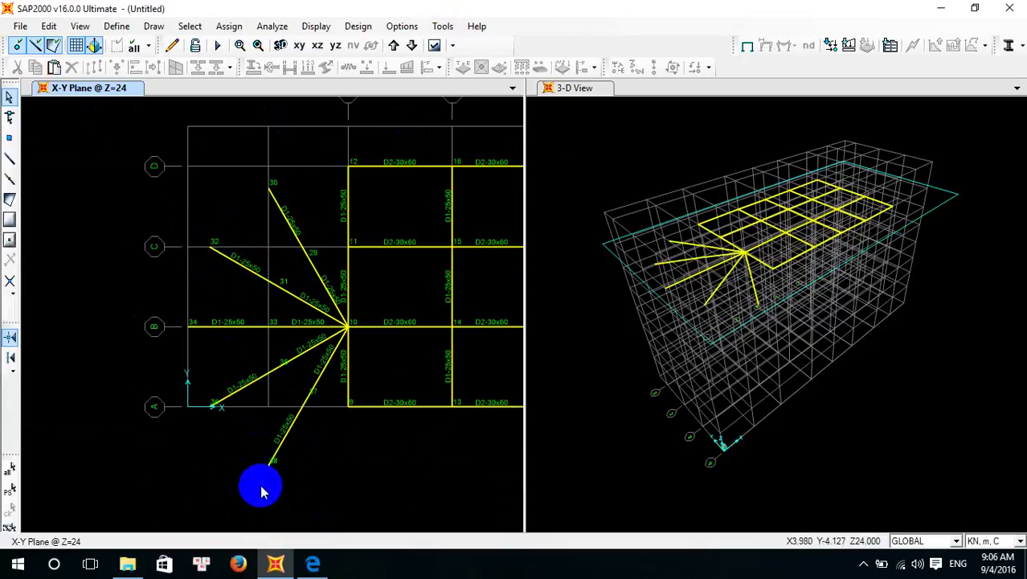
Draw a D2-30x60 curved frame from the grid line 1 and axis D intersection to the outer end of the lowest radial beam
left_click(9, 159)
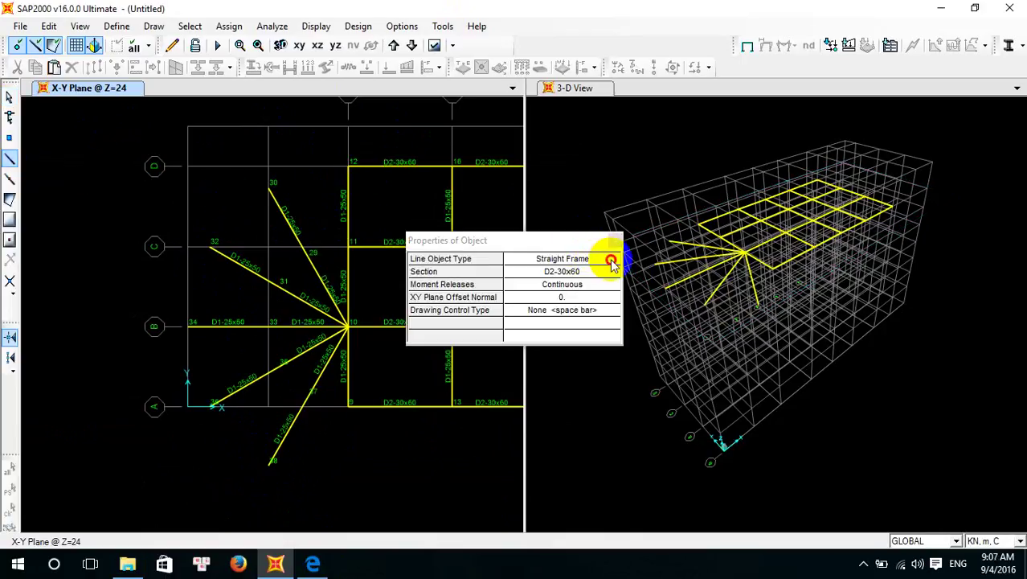
left_click(611, 264)
left_click(615, 259)
left_click(584, 280)
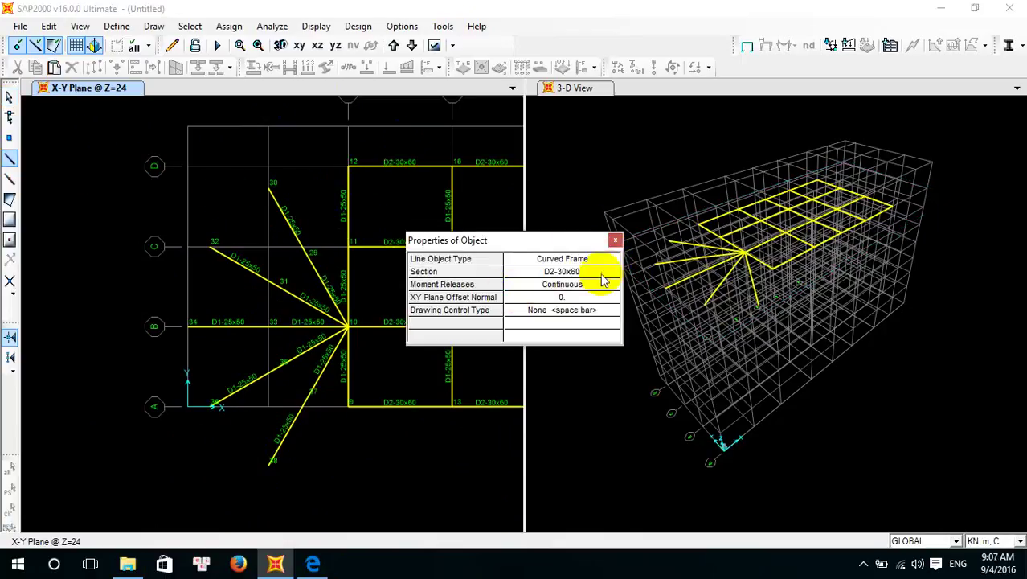
left_click(315, 563)
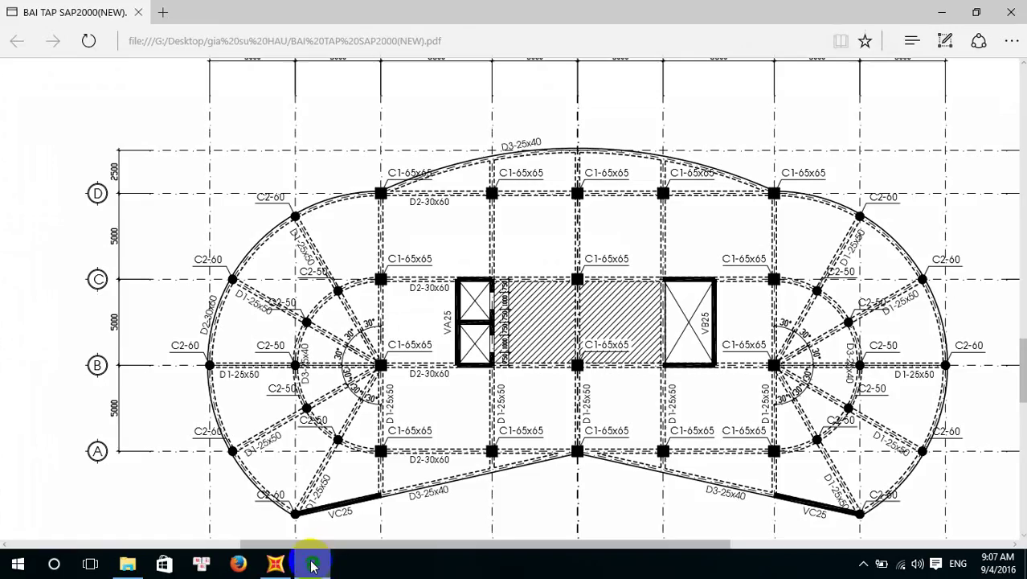
left_click(313, 566)
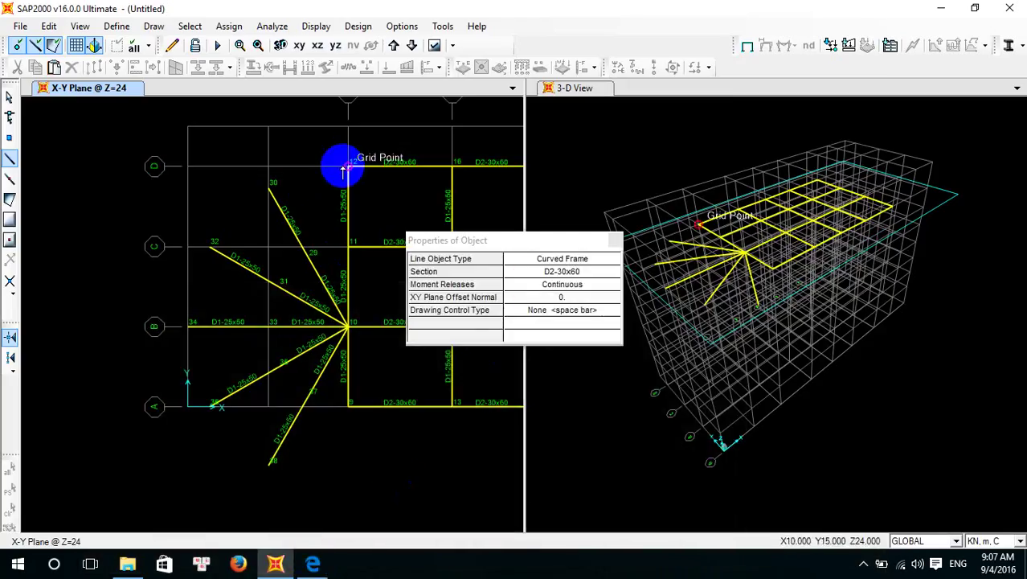
left_click(270, 464)
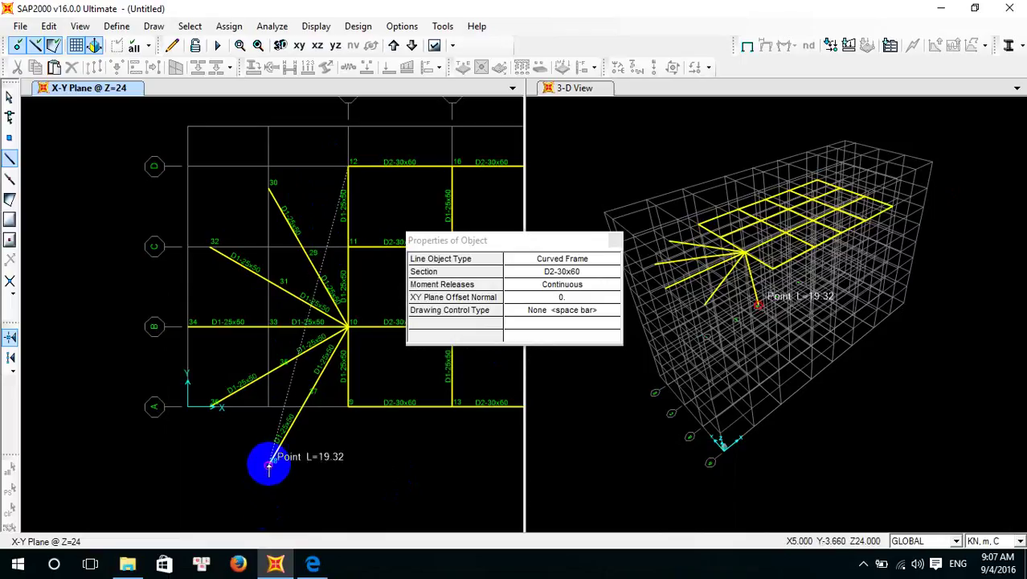
left_click(270, 469)
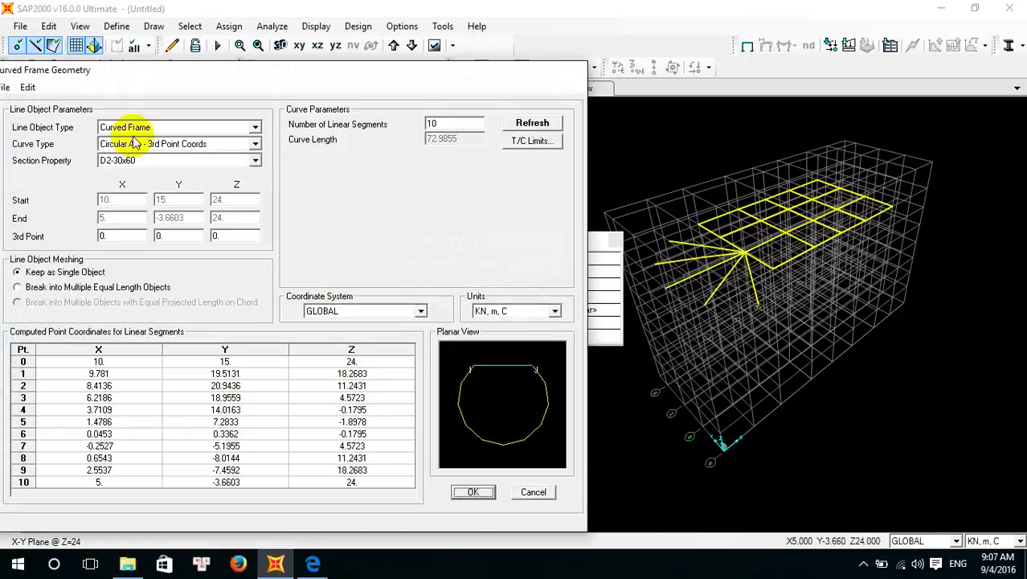
Define the outer curve as Circular Arc - 3rd Point ID through joint 32, broken into multiple equal length objects, and create it
left_click(255, 143)
left_click(176, 165)
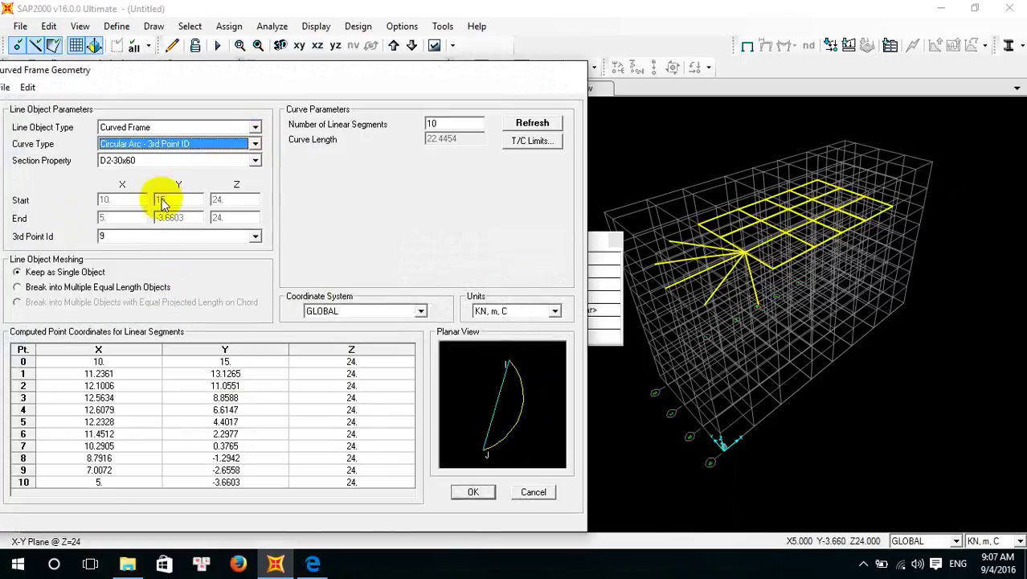
left_click(129, 235)
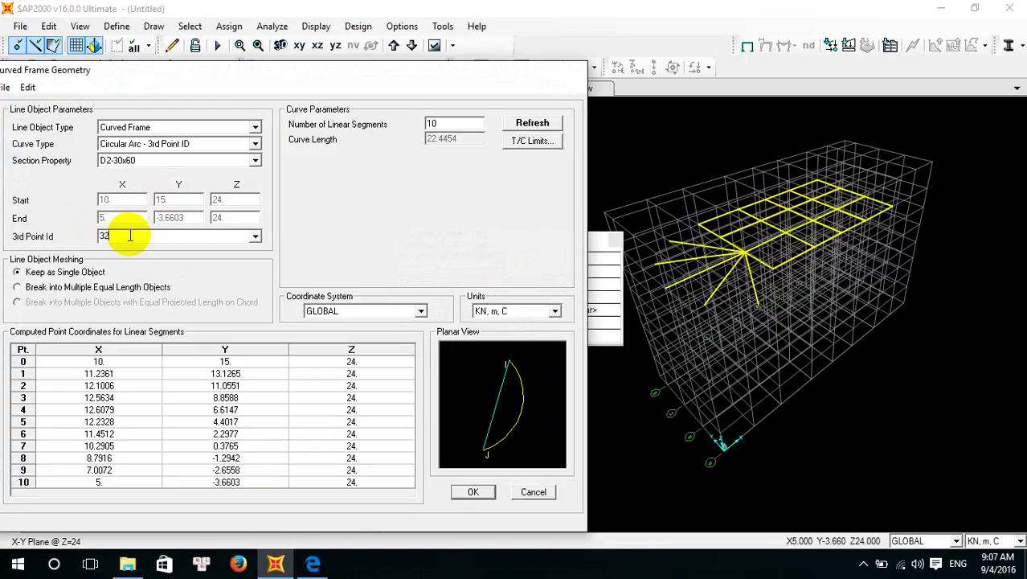
left_click(315, 565)
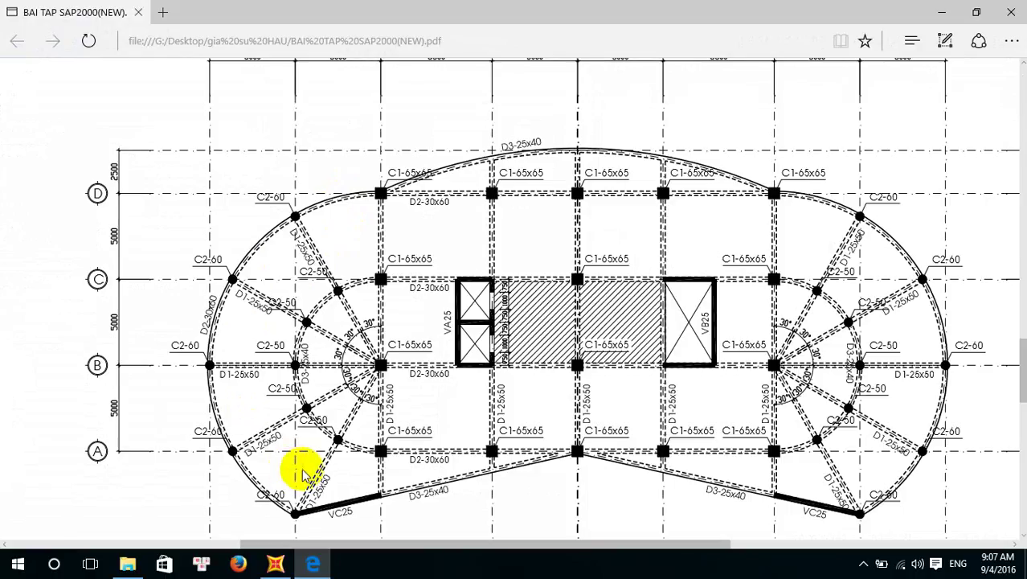
left_click(315, 565)
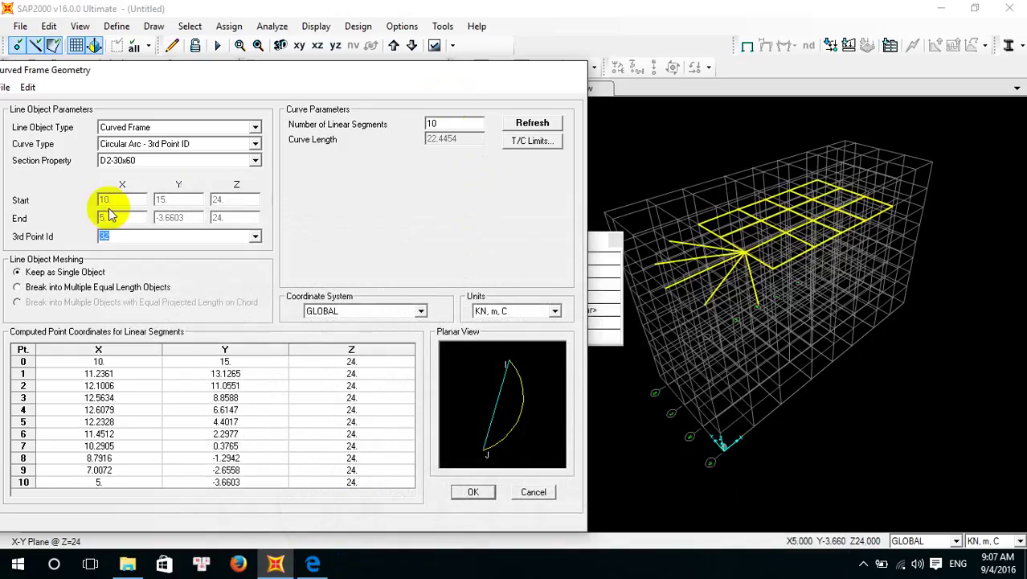
left_click(33, 291)
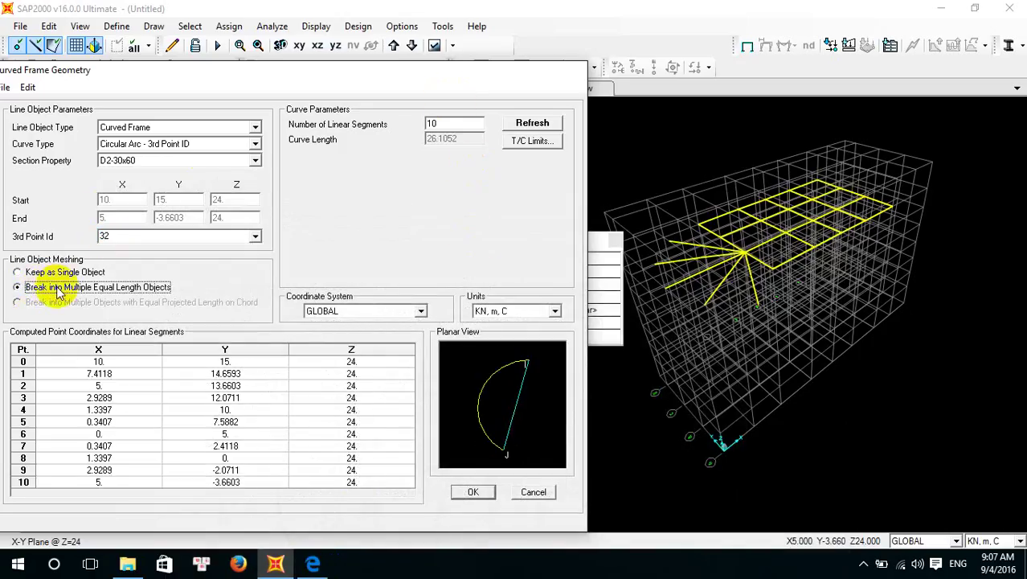
left_click(471, 490)
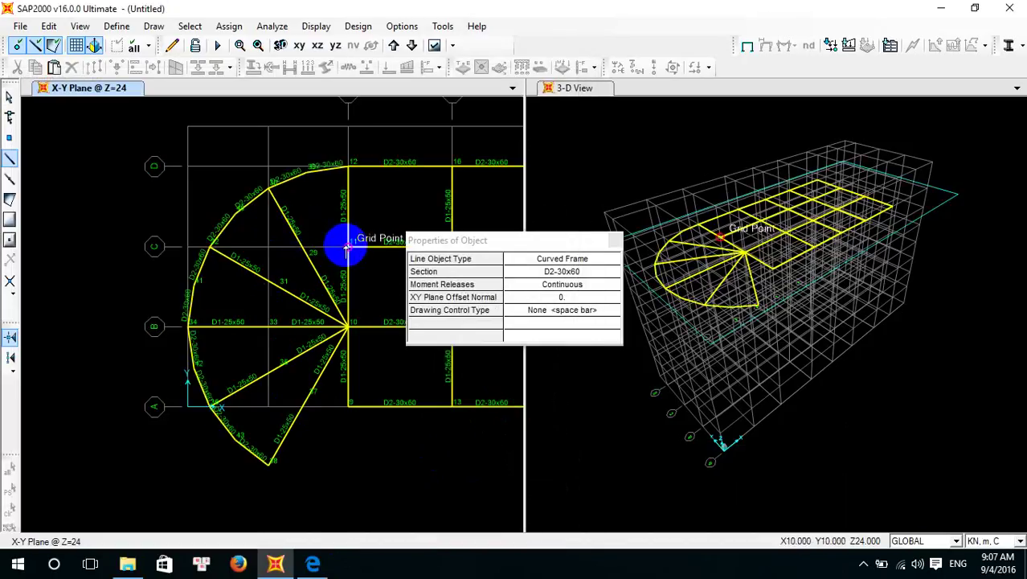
Check the inner arc on the PDF plan and draw it as a D3-25x40 curved frame along grid line 1 from axis C to A
left_click(315, 562)
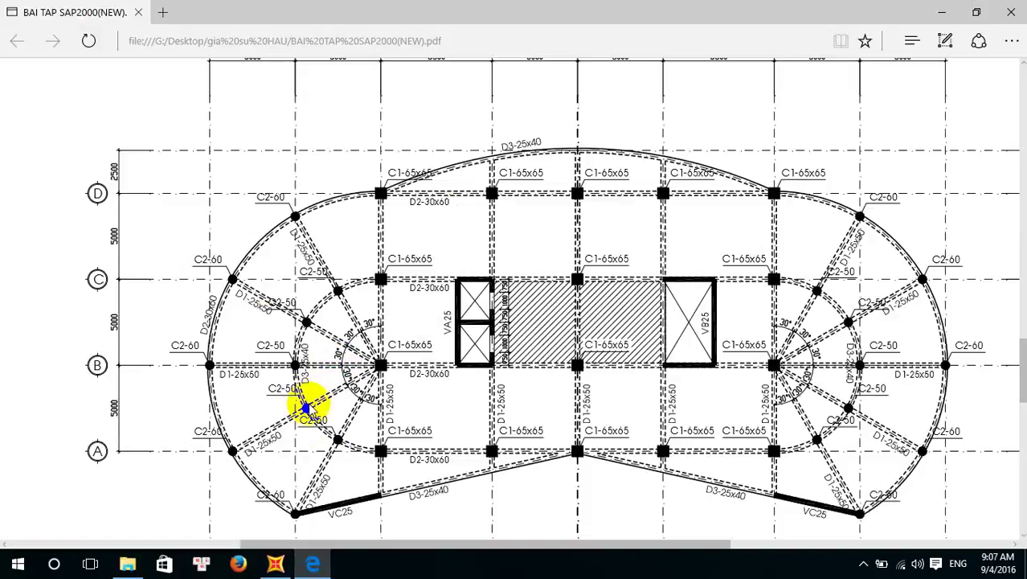
left_click(319, 565)
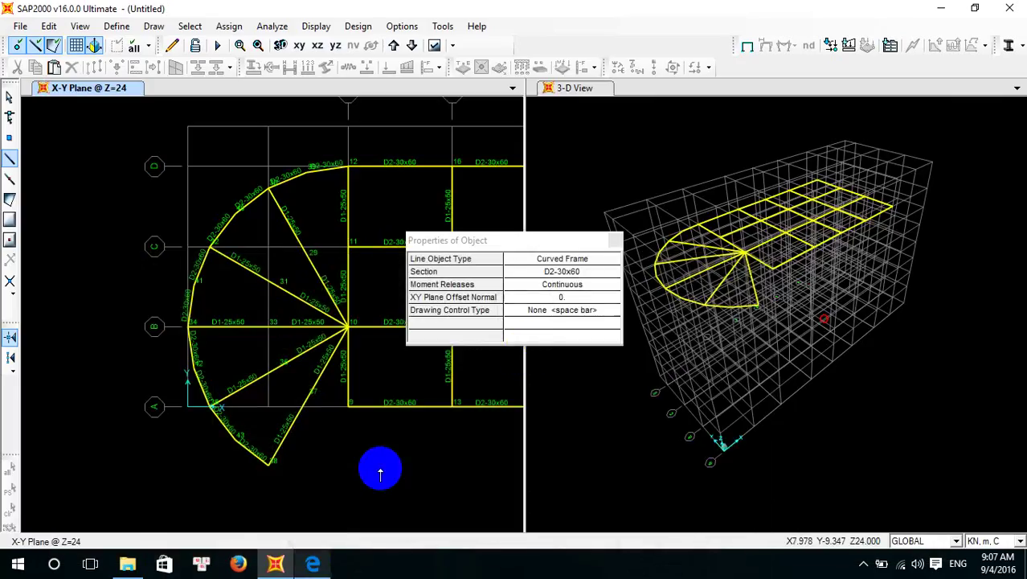
left_click(600, 276)
left_click(611, 274)
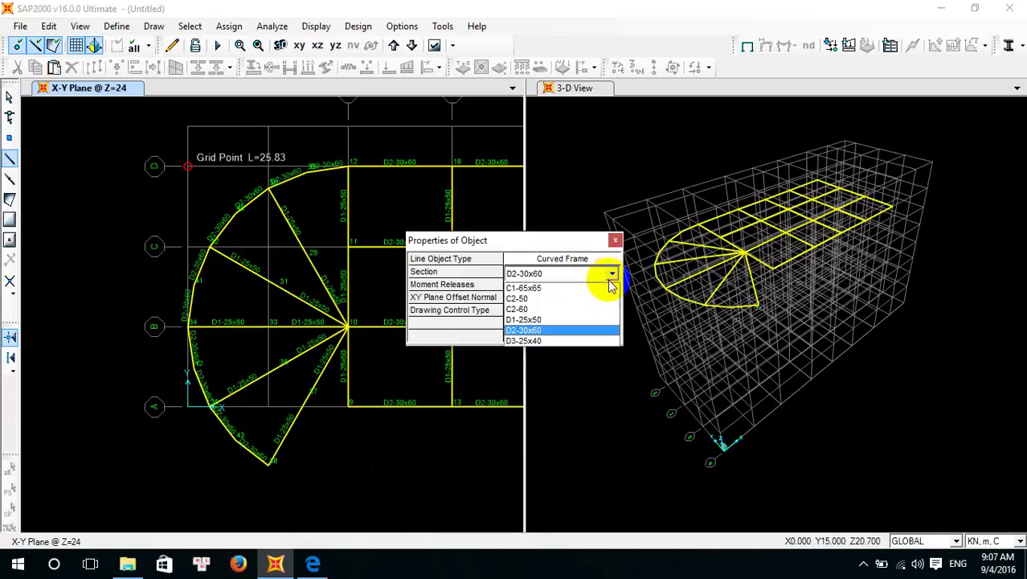
left_click(586, 344)
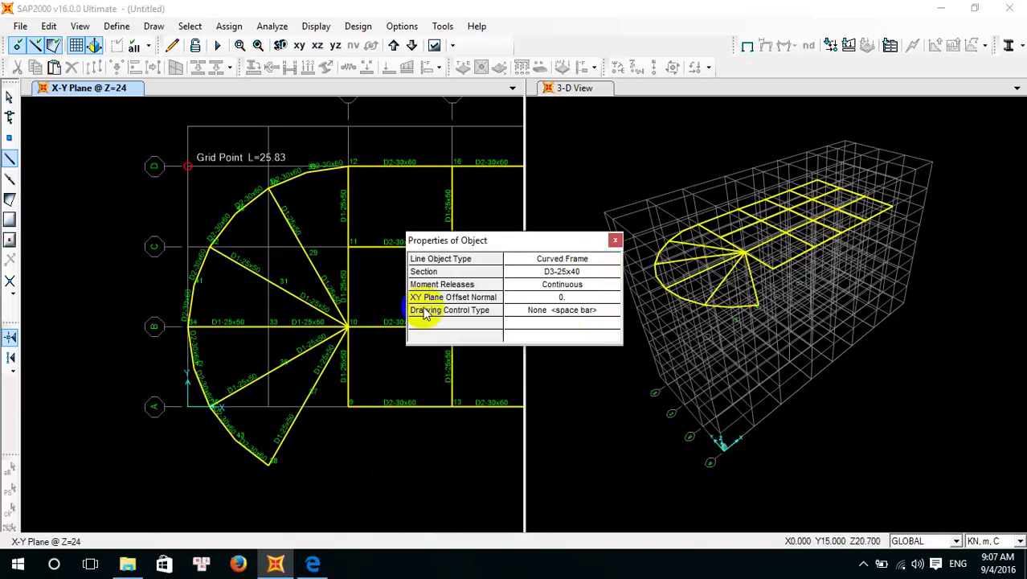
left_click(349, 246)
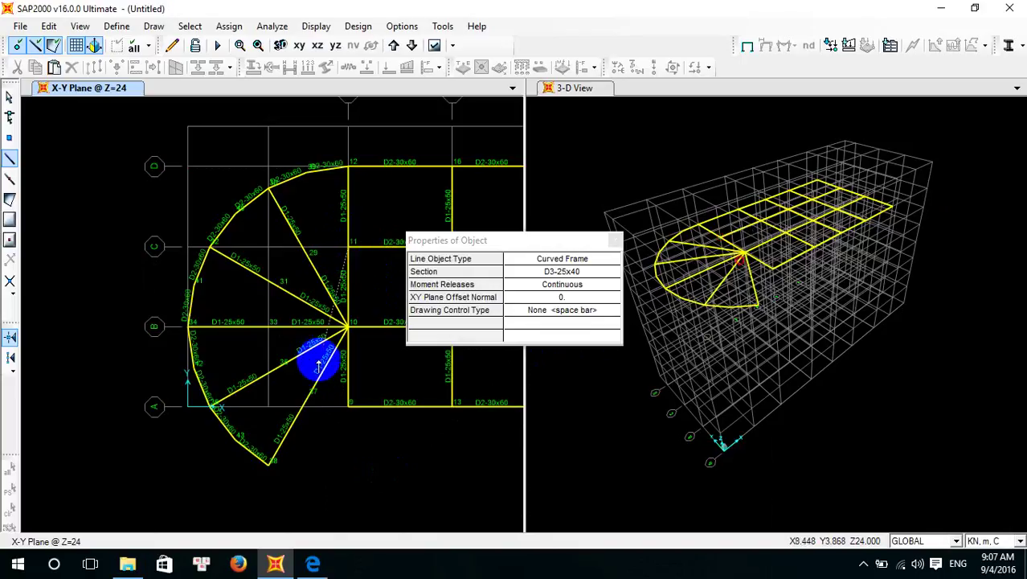
left_click(313, 562)
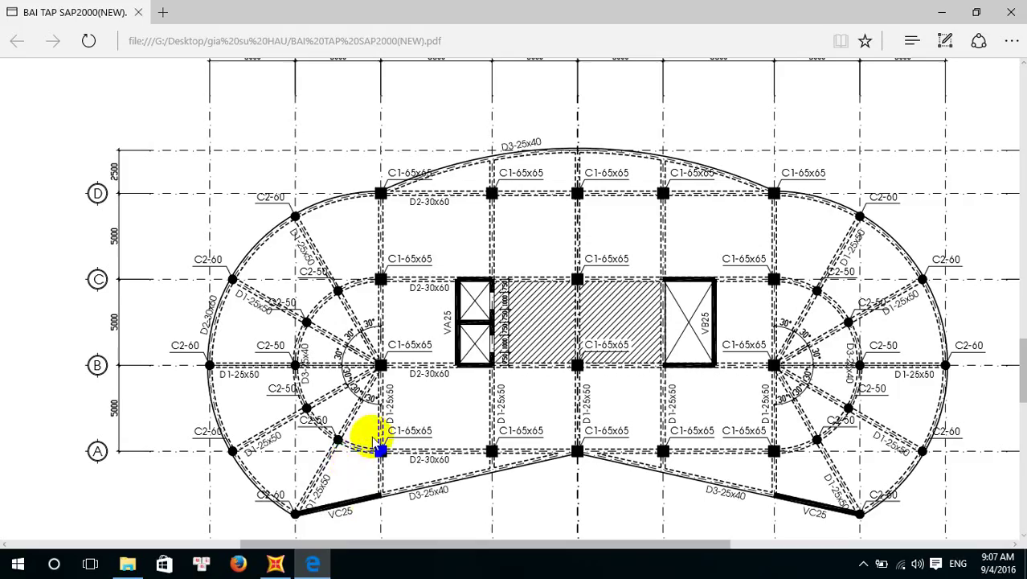
left_click(291, 566)
left_click(347, 408)
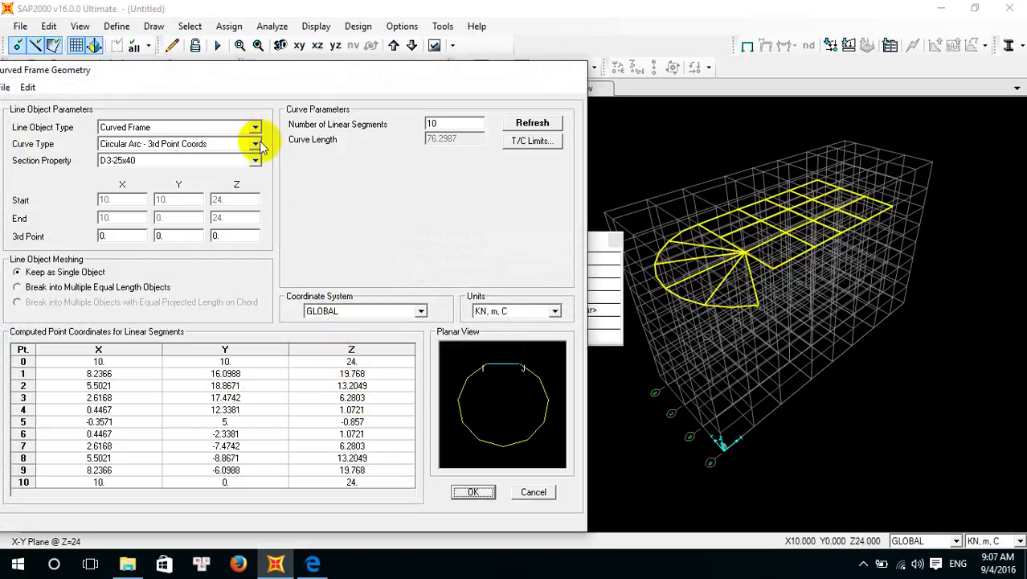
Define the inner curve as Circular Arc - 3rd Point ID through joint 31, broken into multiple equal length objects
left_click(256, 144)
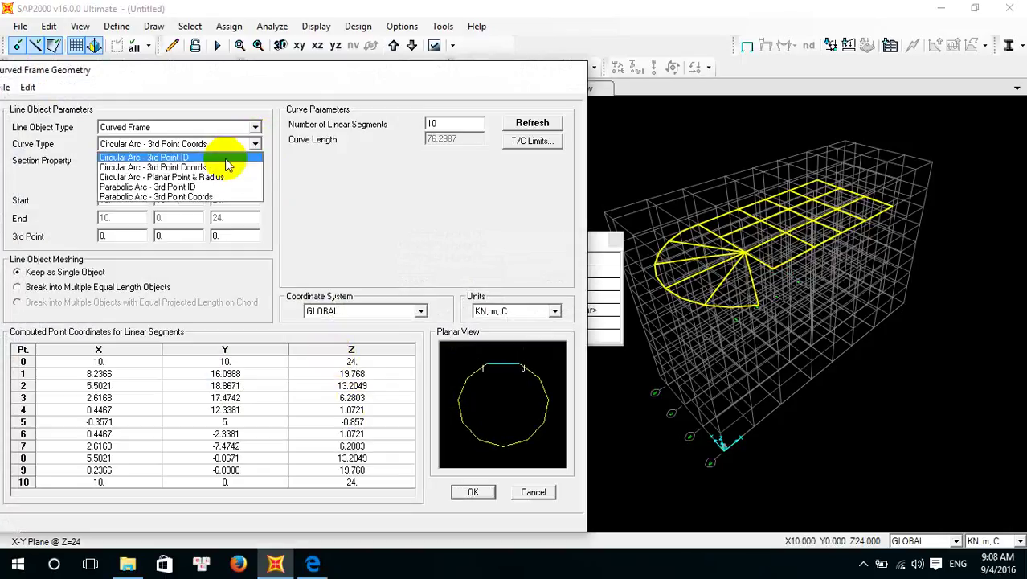
left_click(161, 157)
double_click(140, 232)
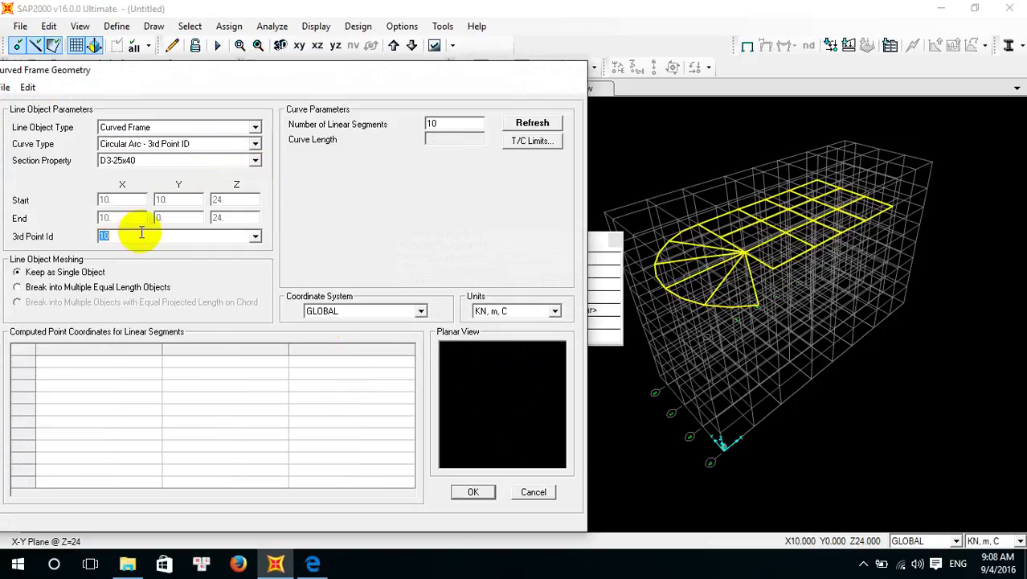
type("31")
left_click(41, 286)
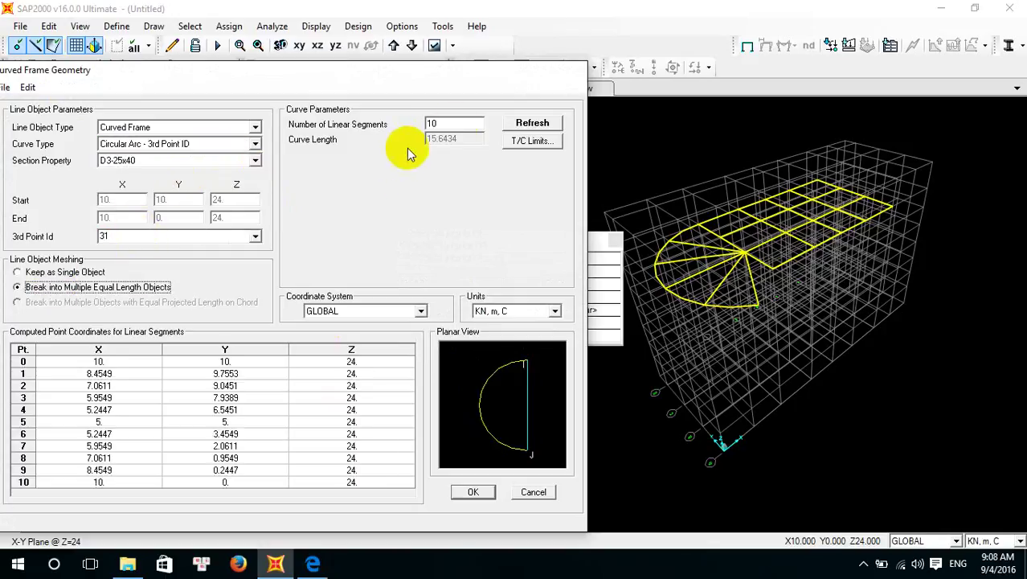
Set the inner arc to 12 linear segments, create it, and check its D3-25x40 pieces between the radial beams
double_click(452, 124)
left_click(427, 127)
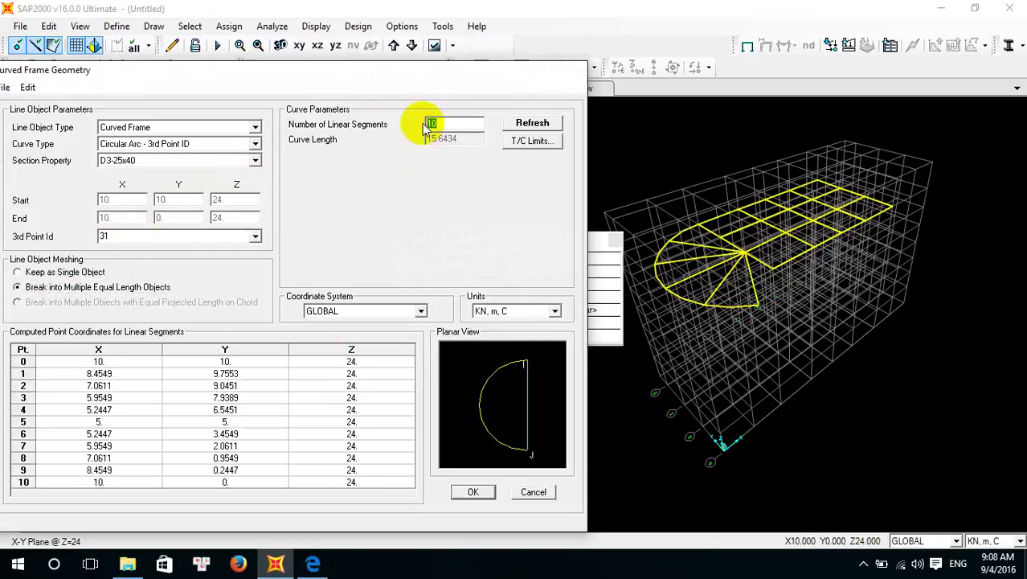
left_click(451, 480)
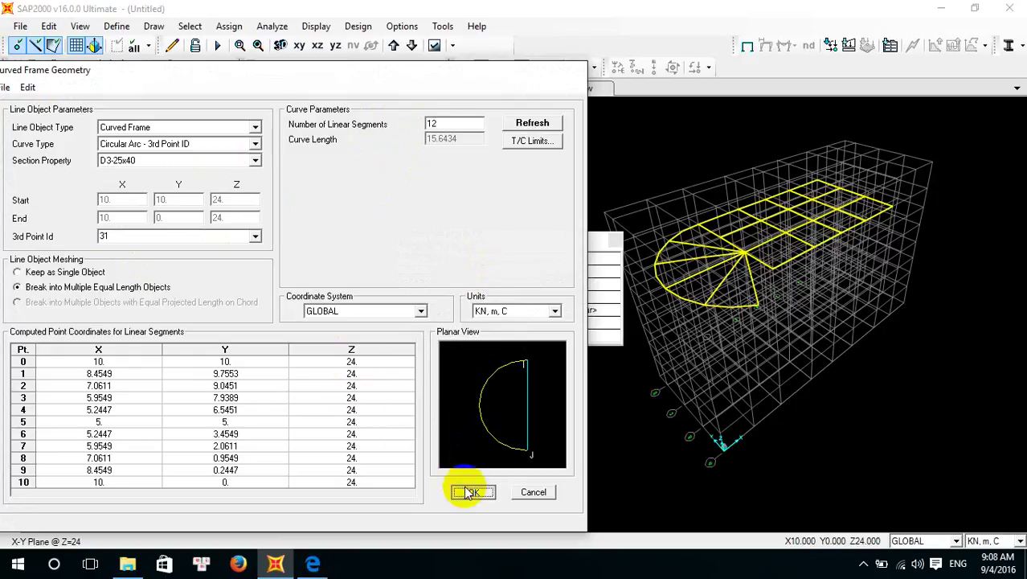
left_click(471, 492)
left_click(328, 366)
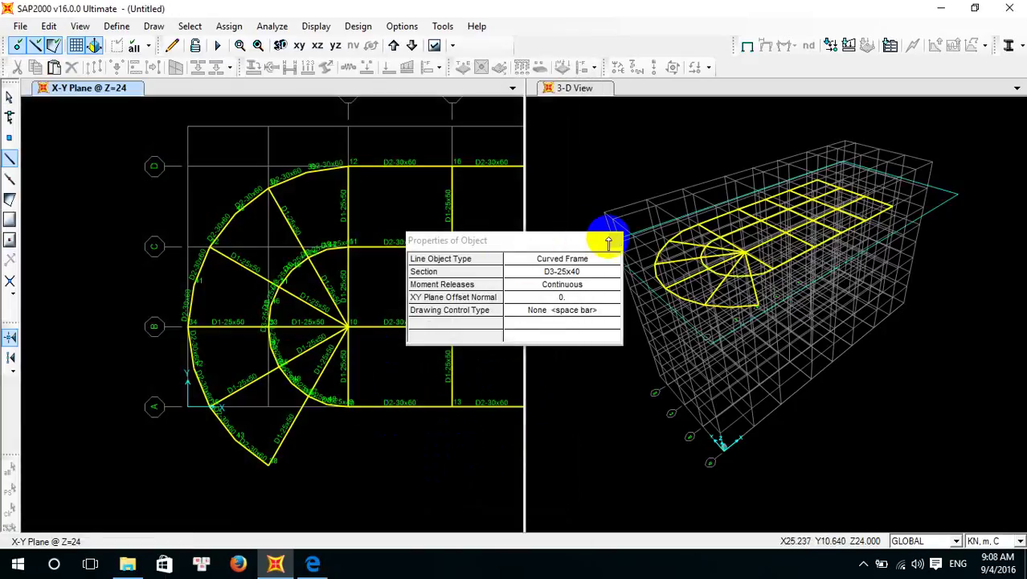
key("Escape")
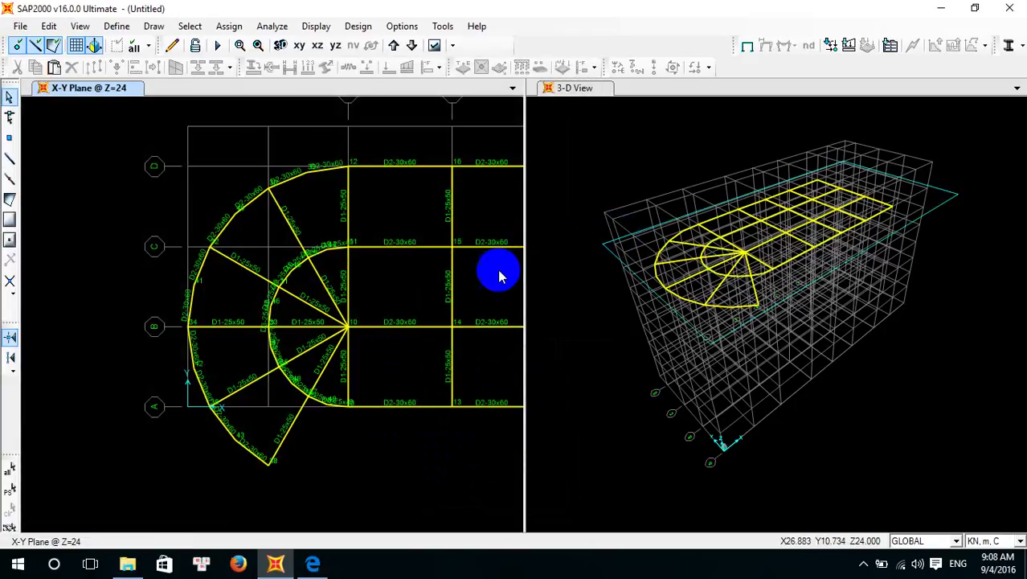
scroll(280, 259, "up", 3)
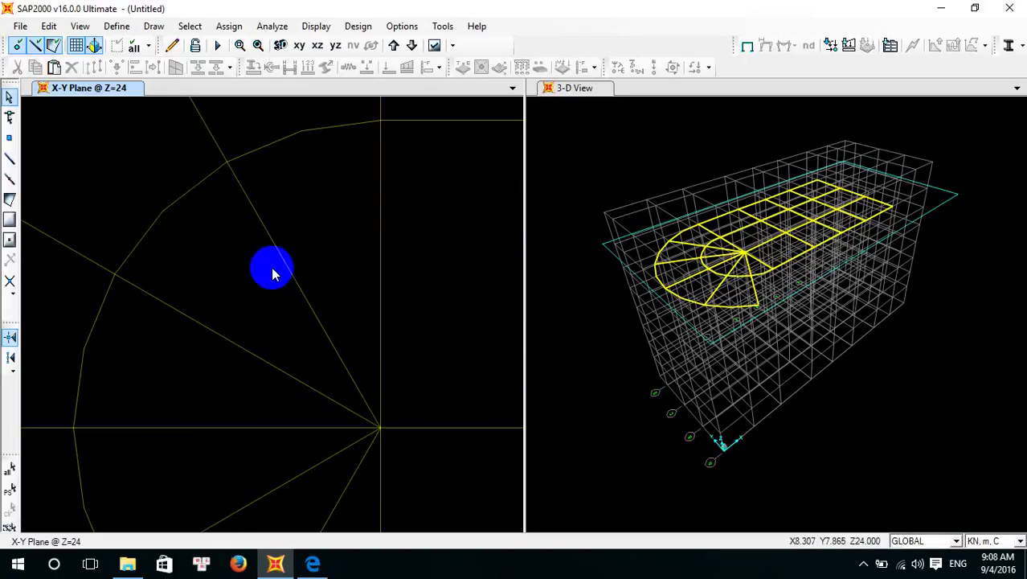
left_click(186, 195)
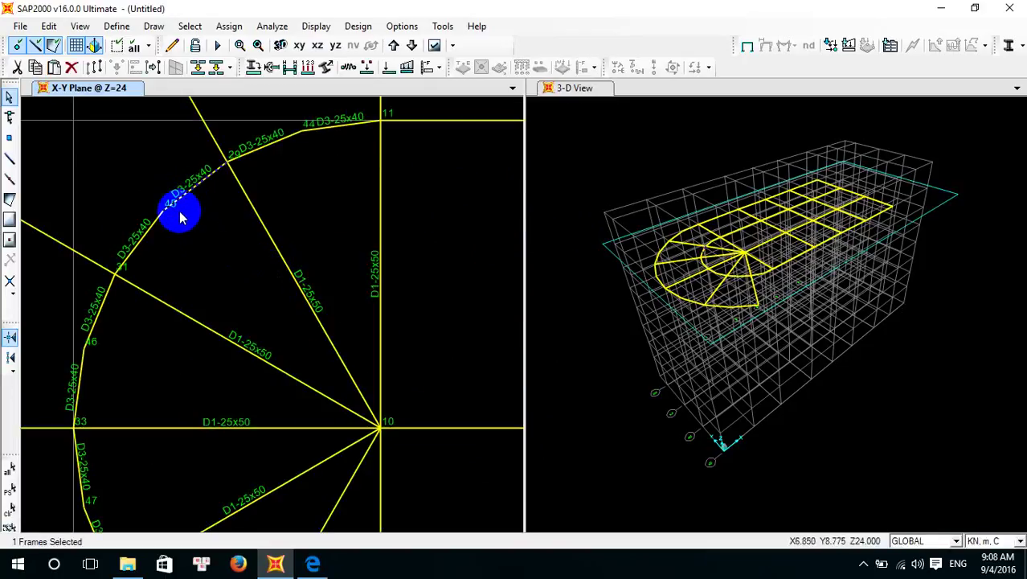
scroll(217, 253, "down", 3)
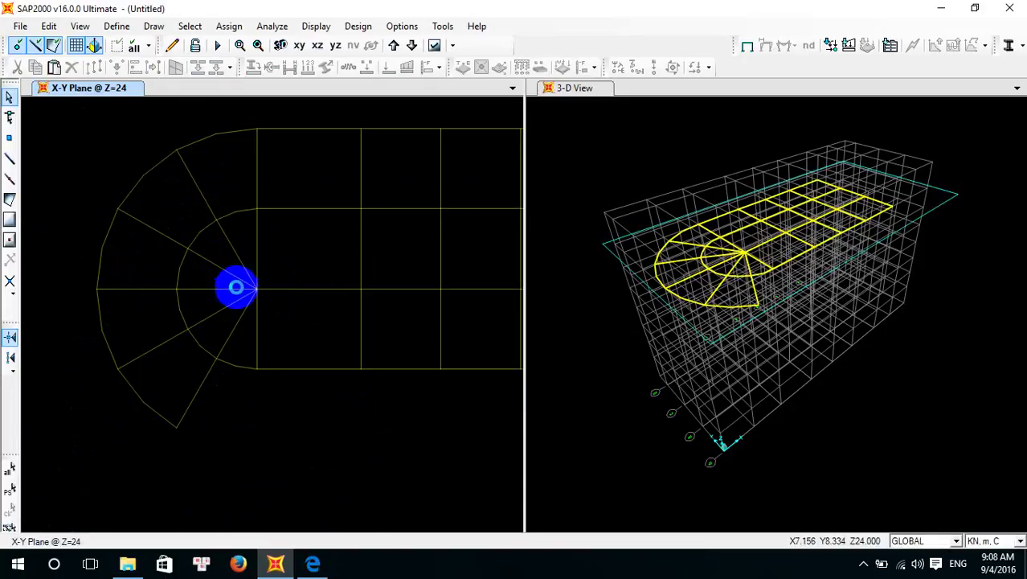
Place a joint on grid line 3 at the Y=17.5 grid line beyond axis D and refresh the plan view's joint labels
middle_click_drag(338, 321, 269, 310)
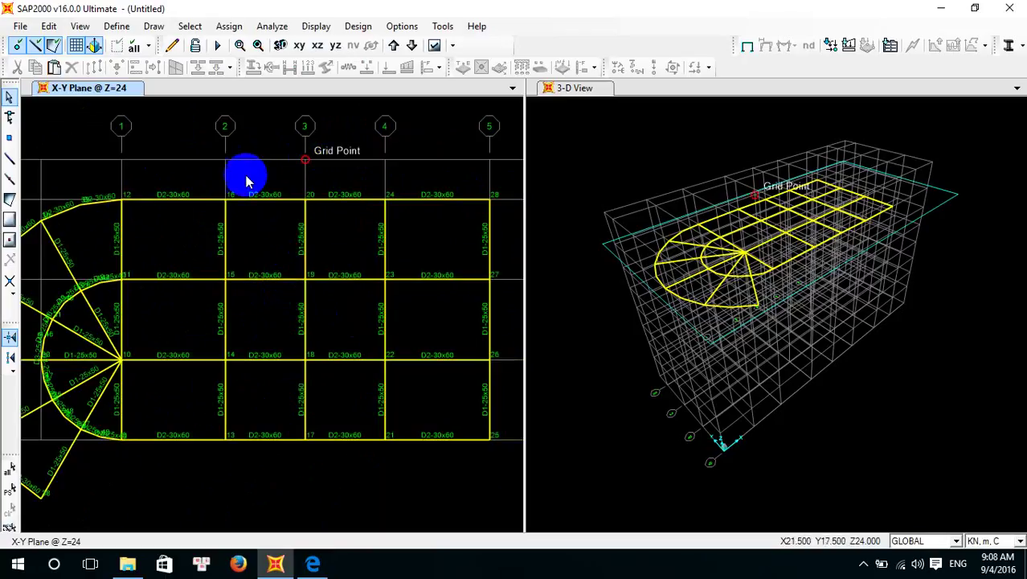
left_click(10, 138)
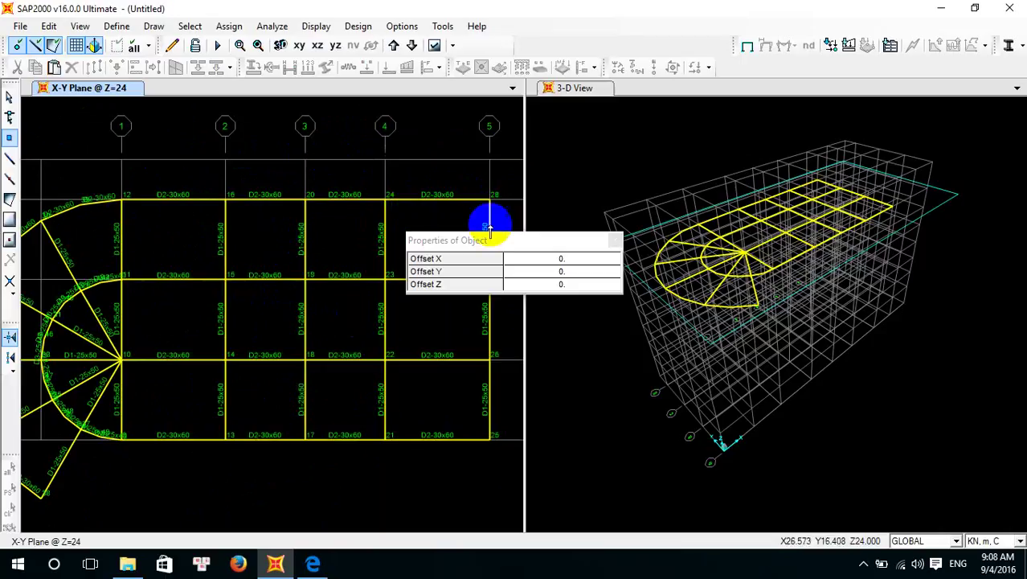
left_click(305, 162)
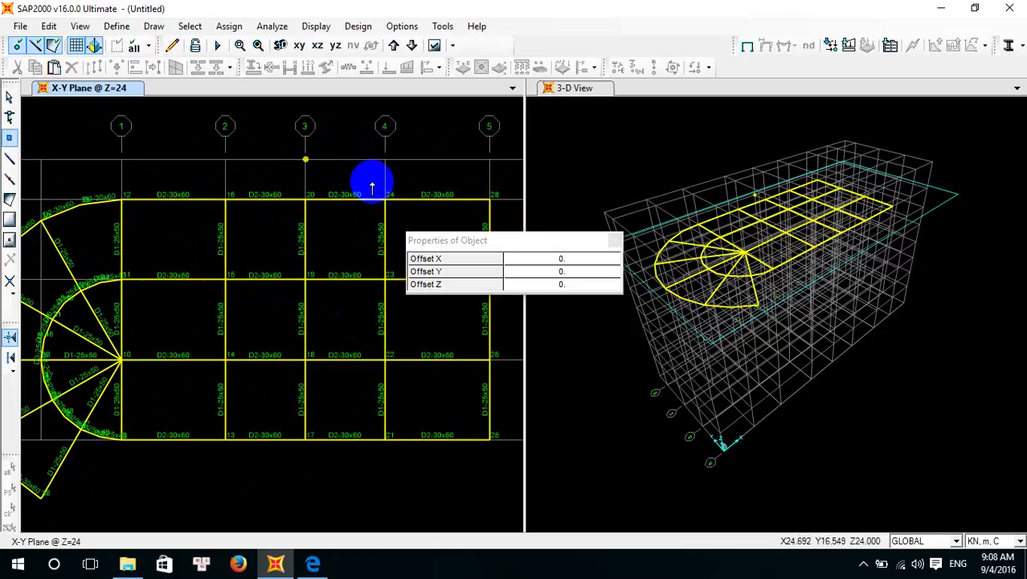
key("Escape")
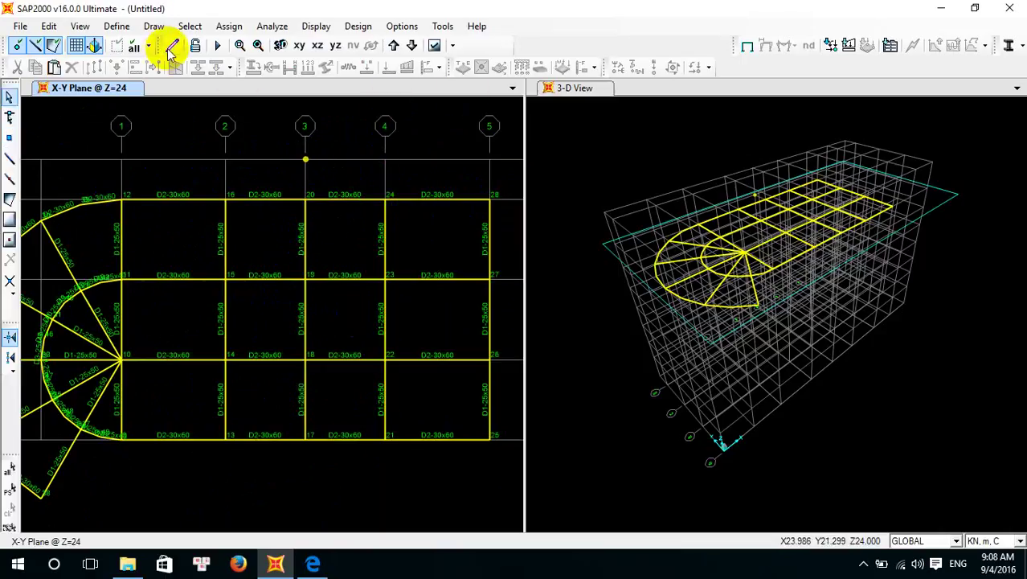
left_click_drag(201, 153, 79, 171)
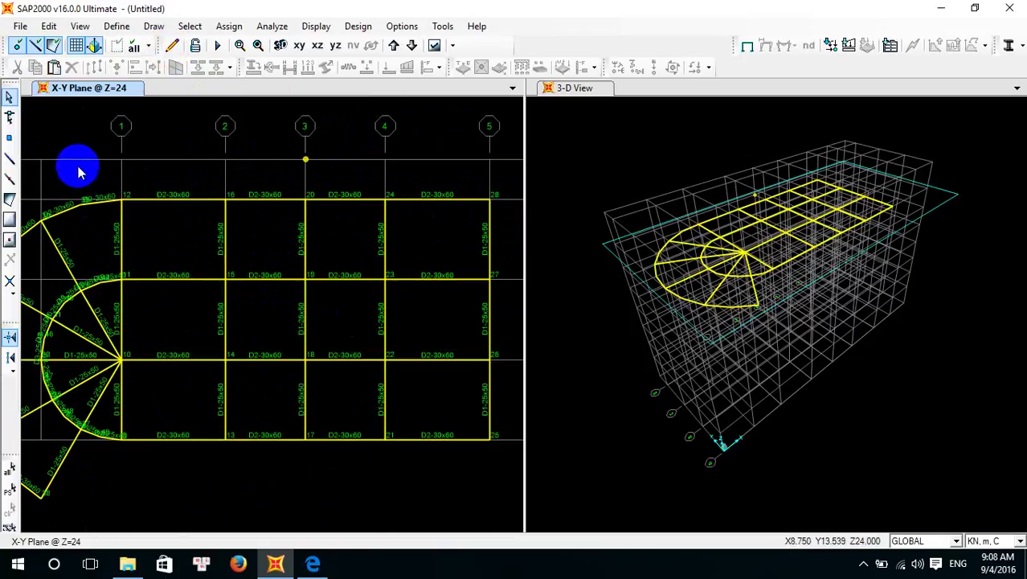
left_click(170, 50)
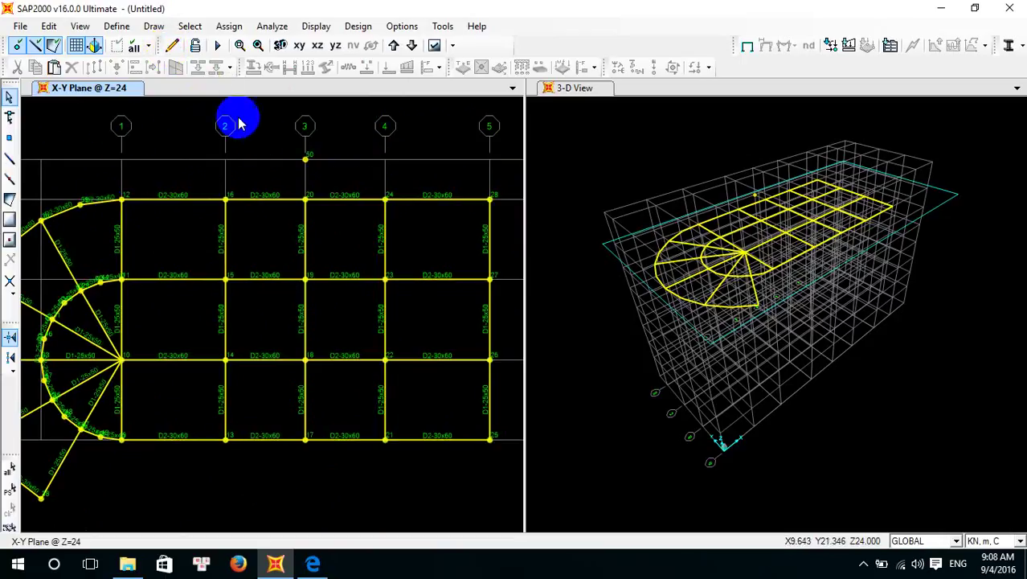
left_click(304, 160)
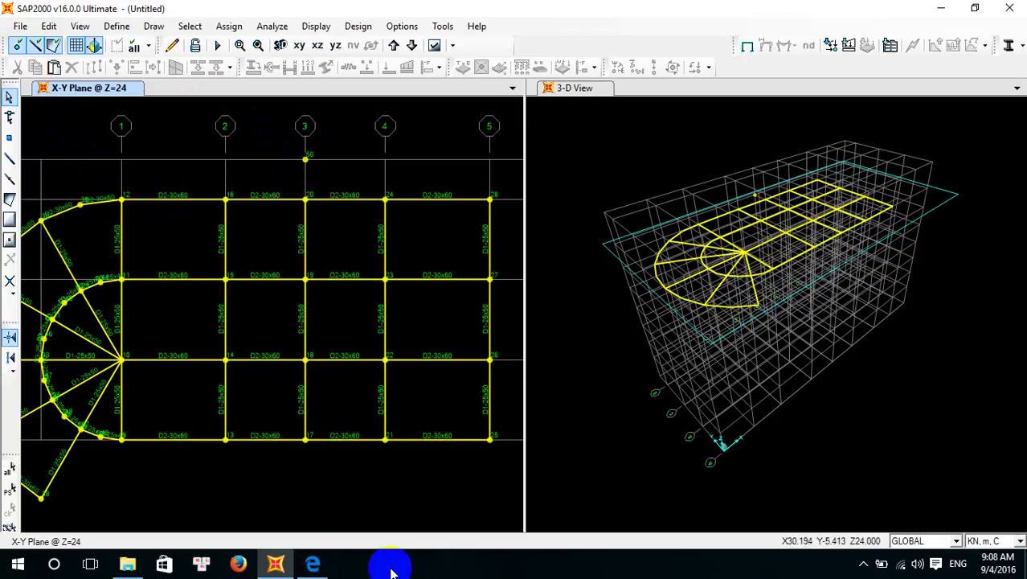
Start a D3-25x40 curved frame along axis D from joint 12 on grid line 1 to joint 28 on grid line 5
left_click(310, 566)
left_click(276, 566)
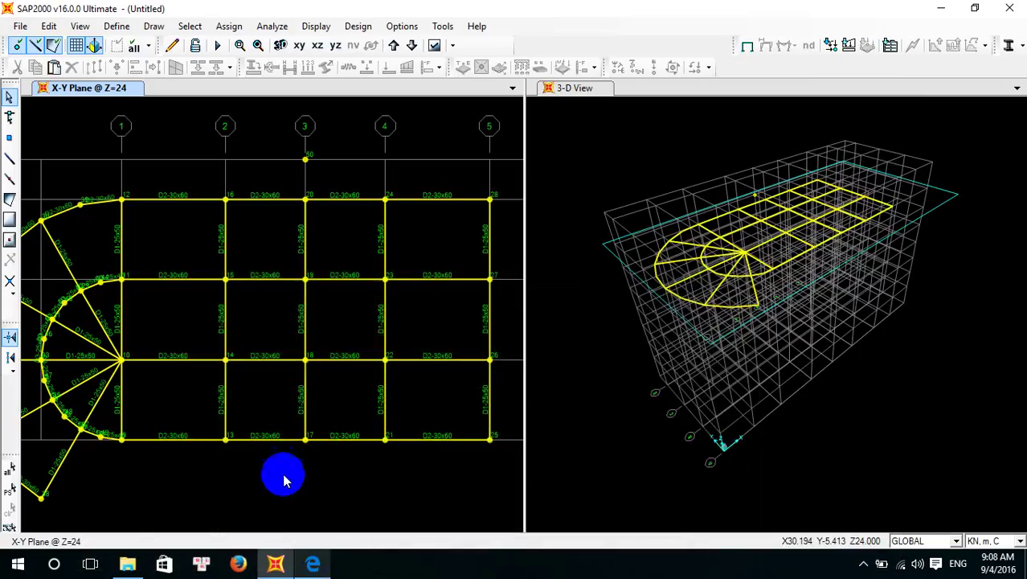
left_click(10, 160)
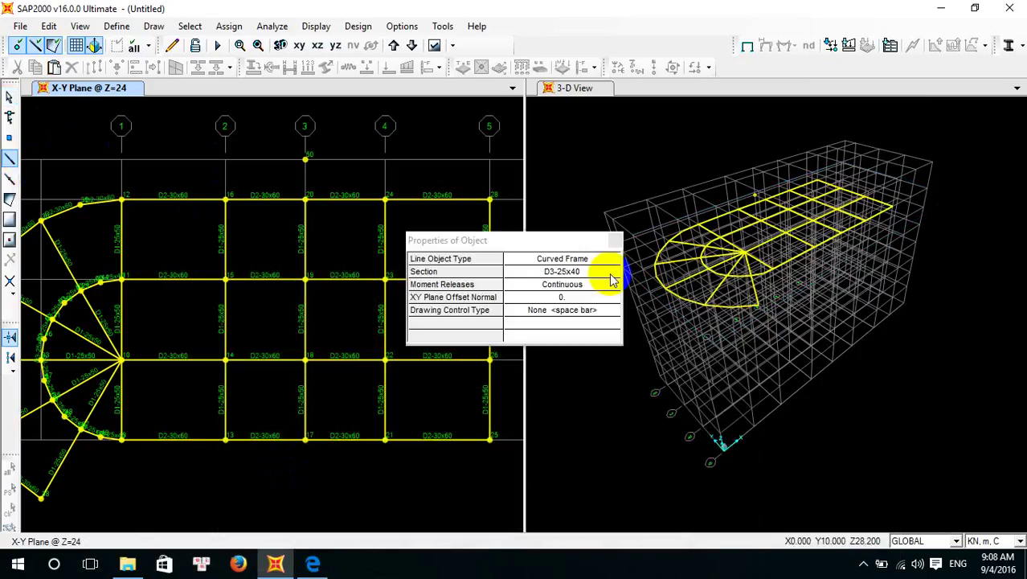
left_click(121, 197)
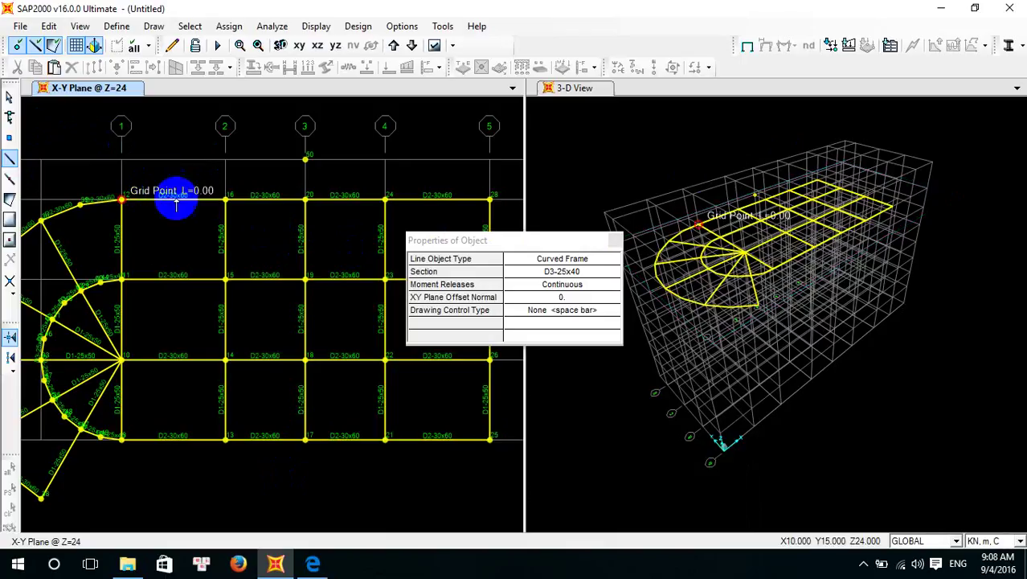
left_click(489, 199)
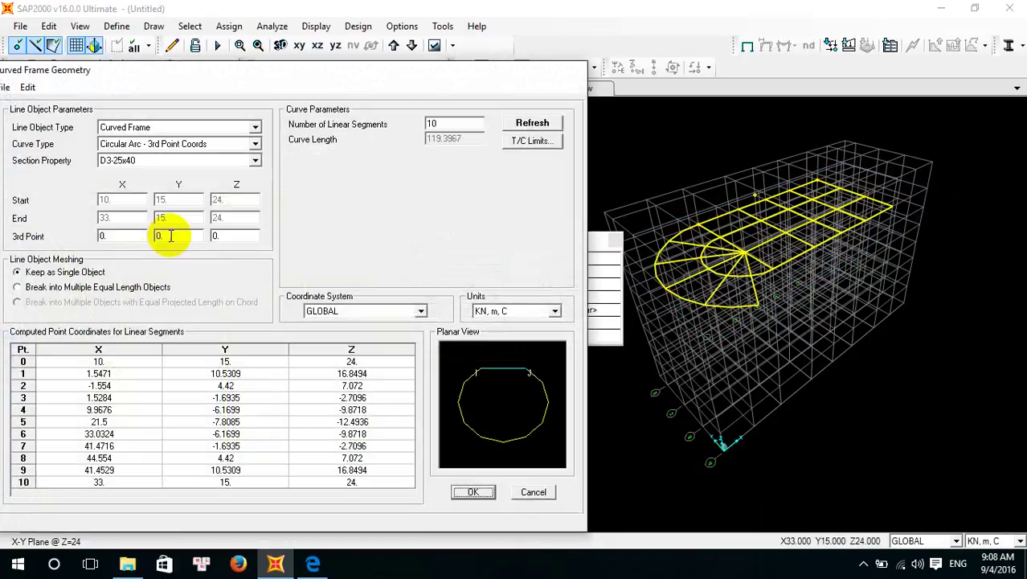
Define the curve as Circular Arc - 3rd Point ID through joint 50, broken into multiple equal length objects, create it, and end drawing
left_click(257, 145)
left_click(216, 162)
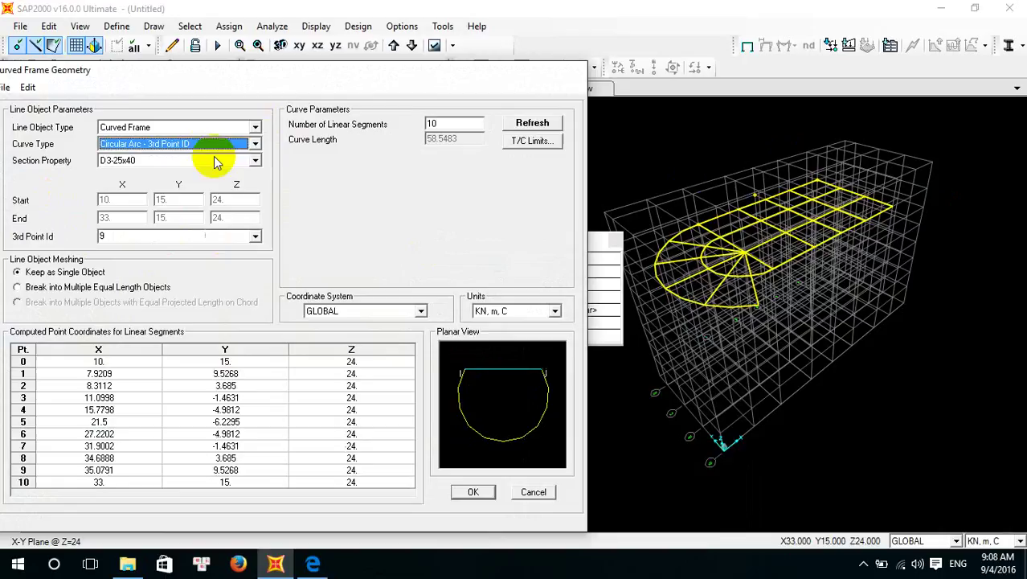
left_click(153, 235)
key("BackSpace")
type("50")
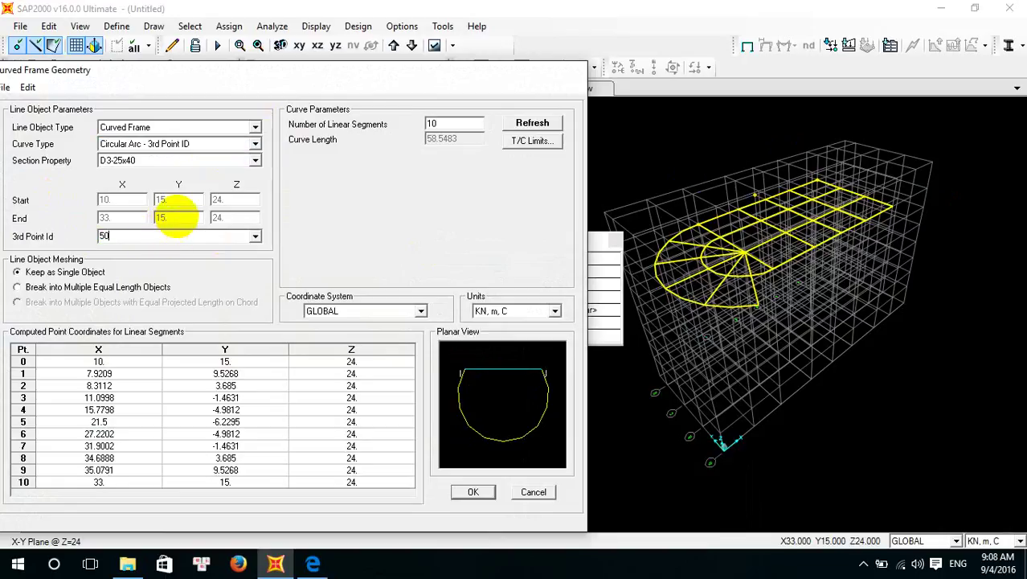
left_click(17, 288)
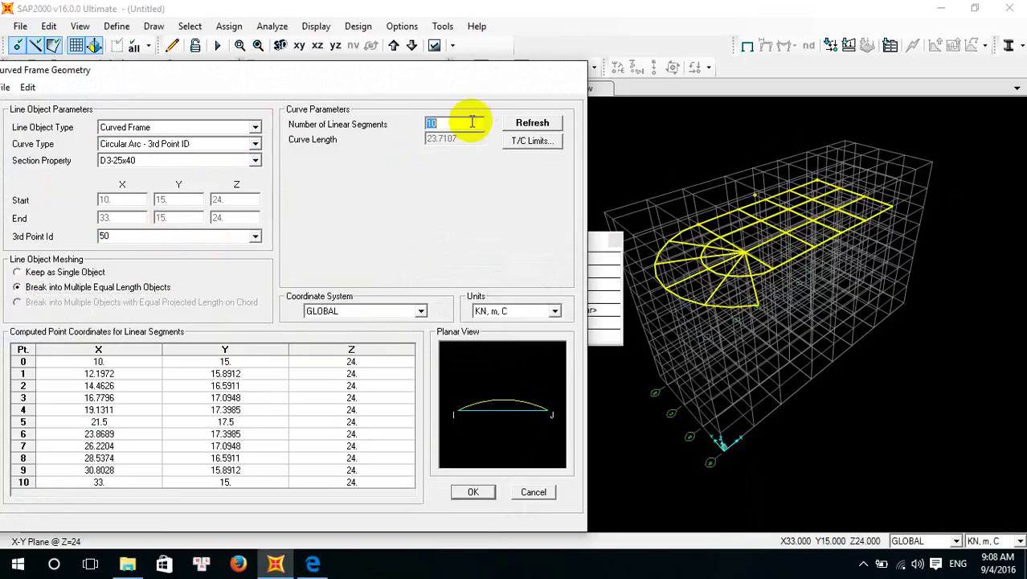
left_click(471, 492)
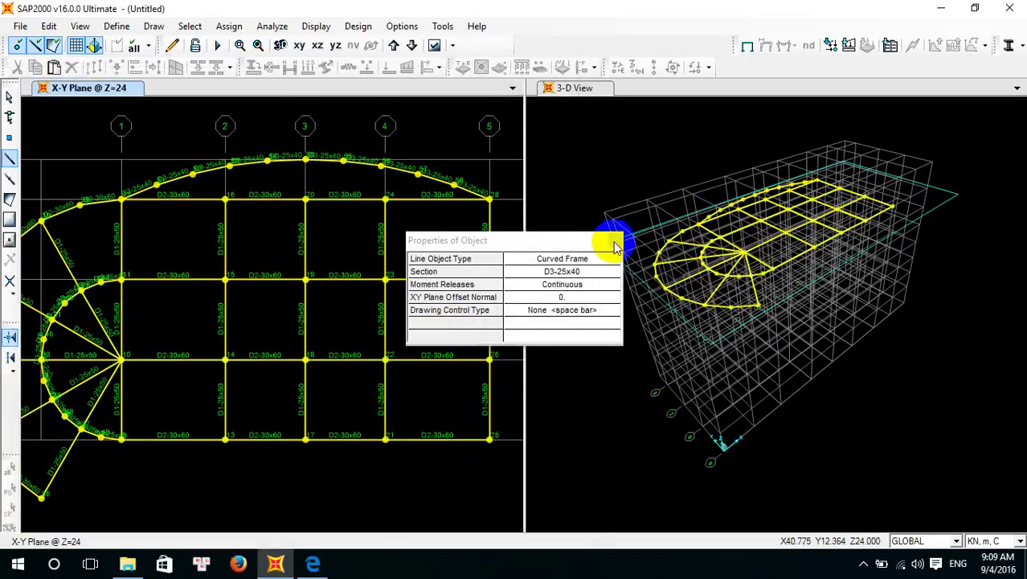
left_click(617, 245)
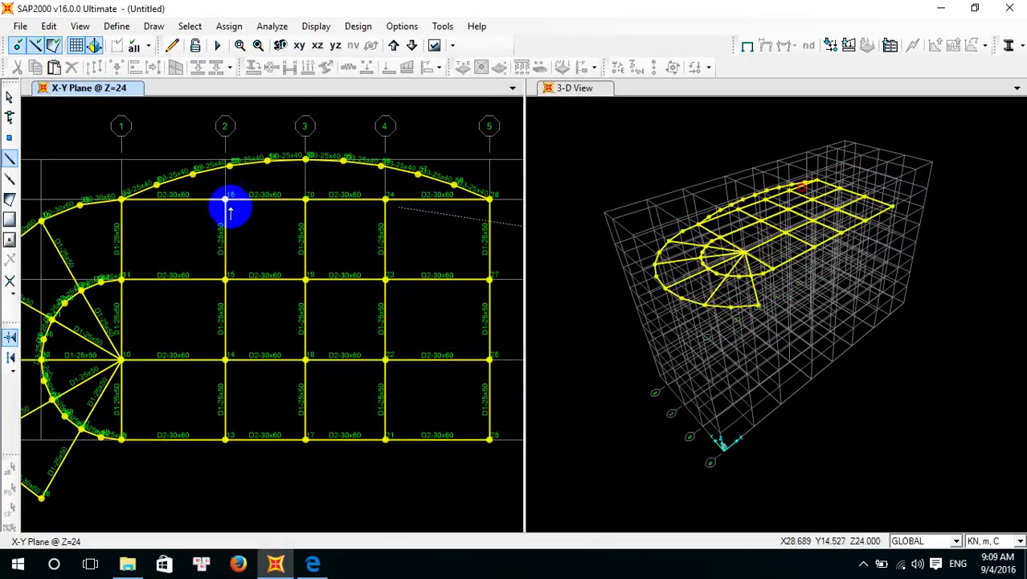
key("Escape")
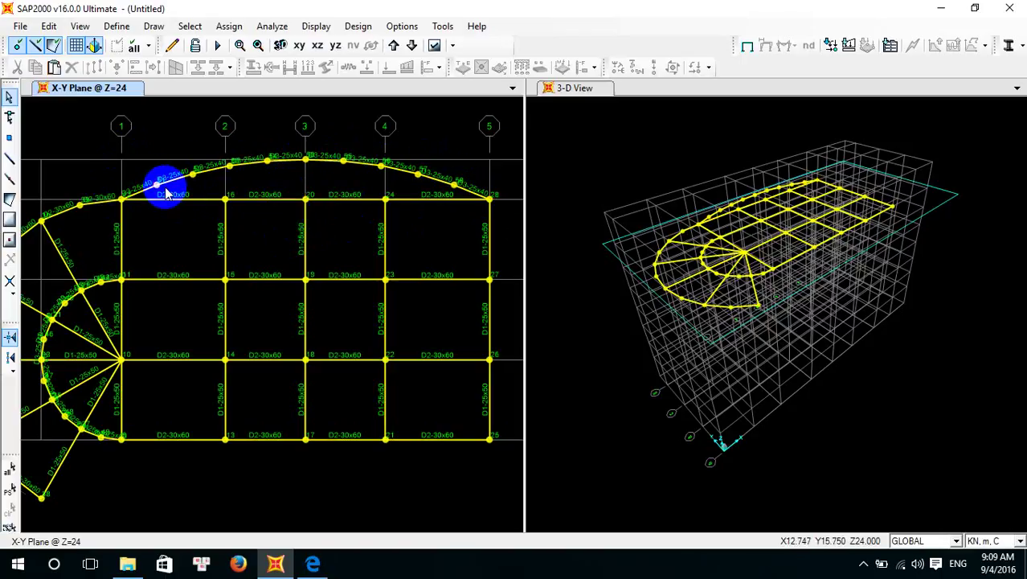
Check the new arc's D3-25x40 pieces and examine the PDF exercise's floor plan, wall layout and slab type legend
scroll(166, 193, "up", 2)
left_click(112, 189)
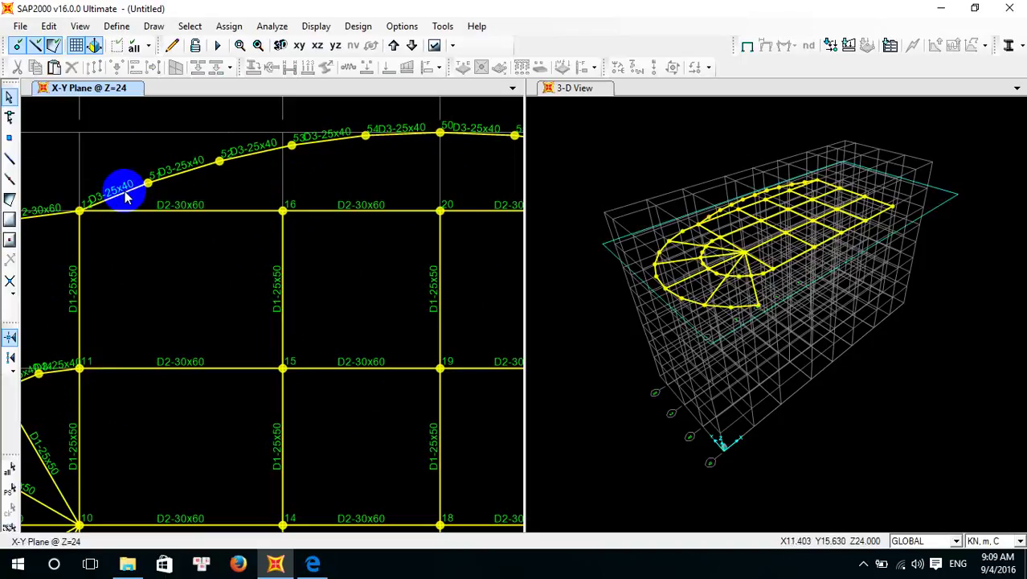
scroll(178, 199, "down", 2)
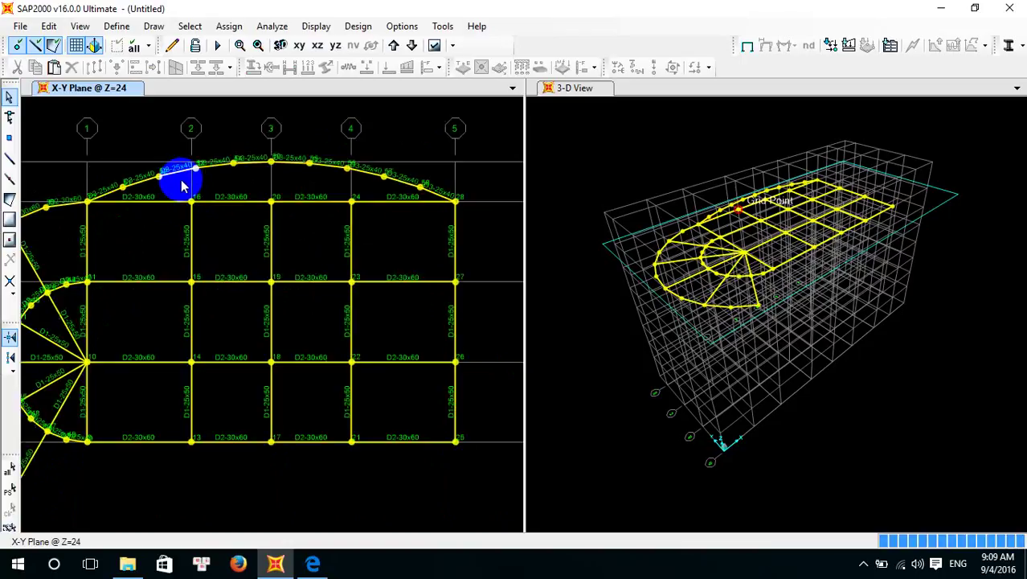
middle_click_drag(183, 180, 297, 249)
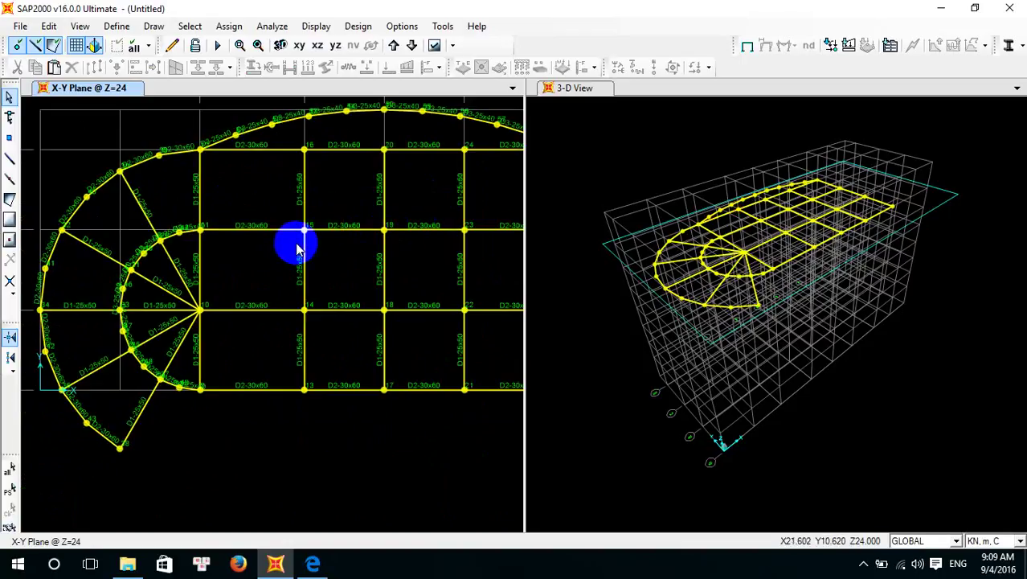
scroll(281, 257, "down", 2)
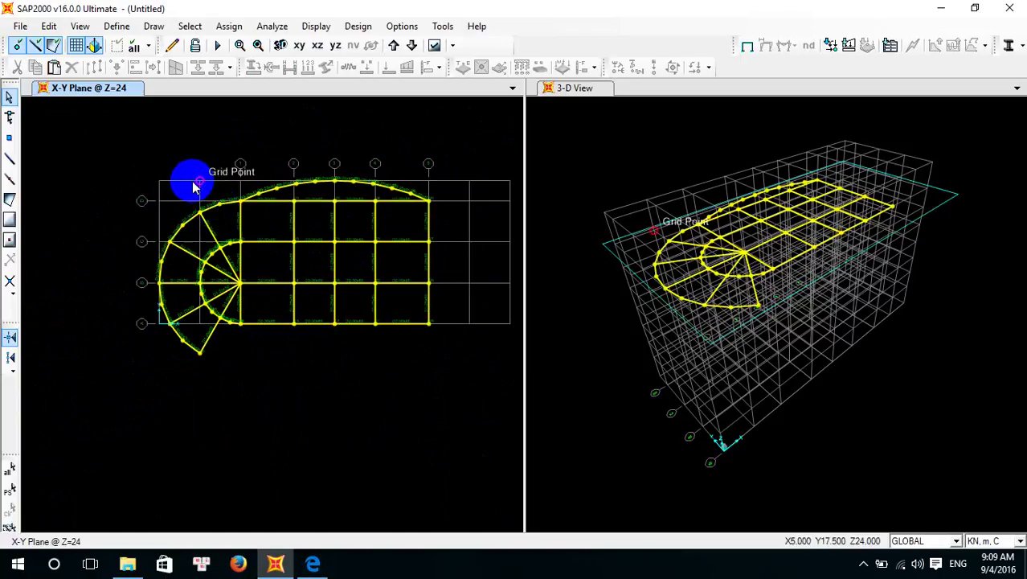
left_click(313, 563)
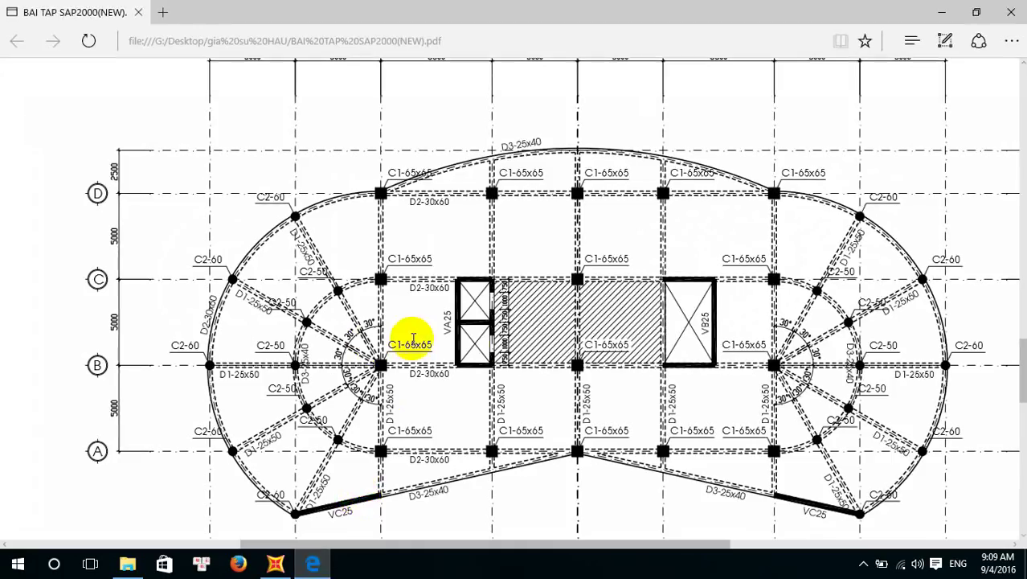
scroll(344, 149, "up", 10)
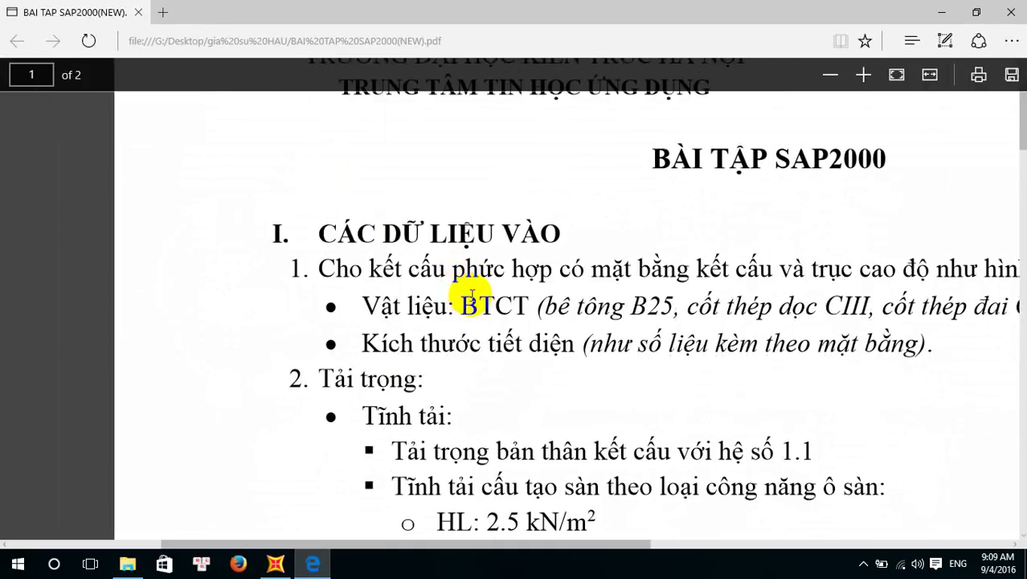
scroll(472, 298, "down", 3, "ctrl")
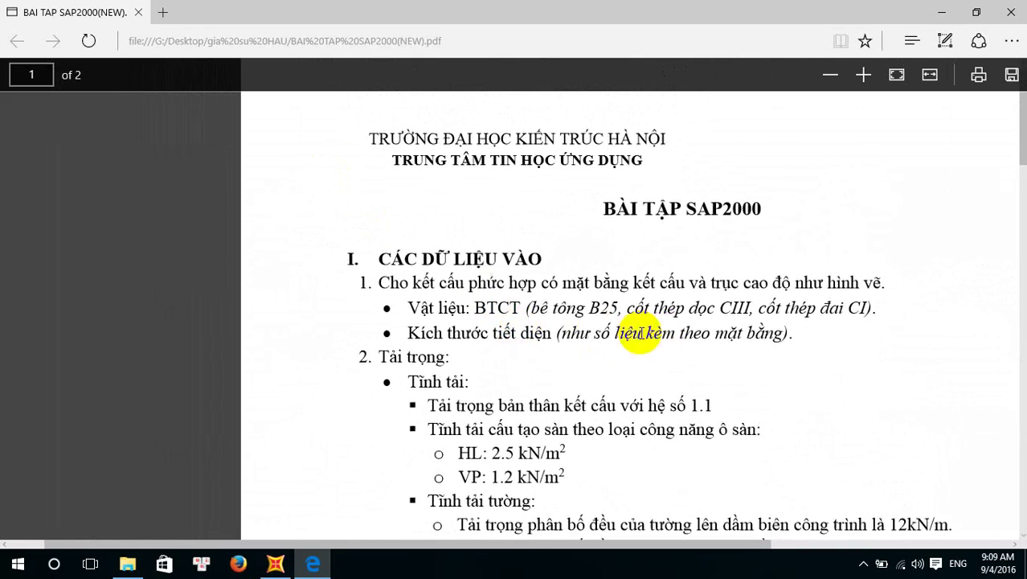
scroll(641, 332, "down", 15)
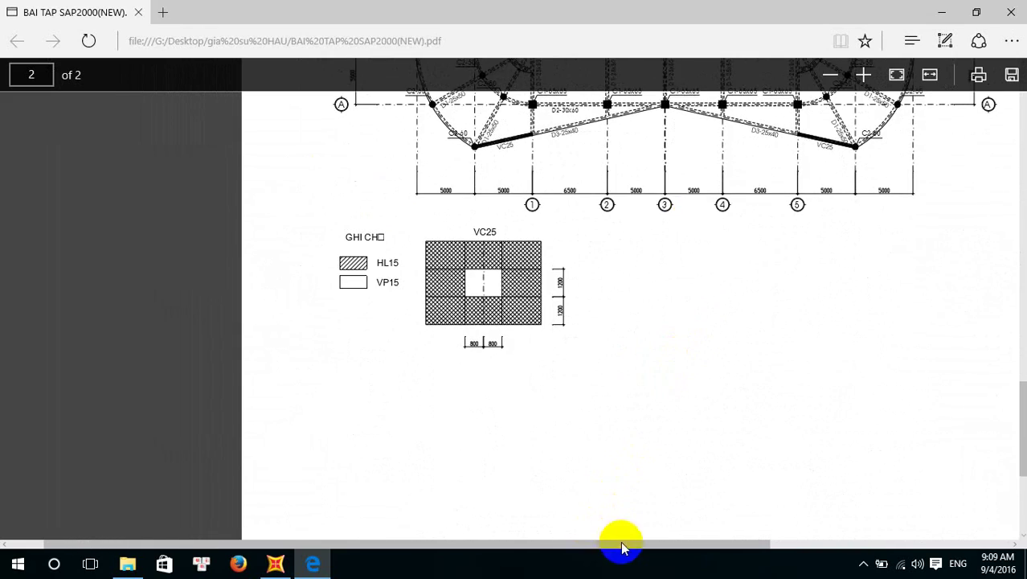
left_click_drag(623, 547, 707, 553)
scroll(631, 406, "up", 4)
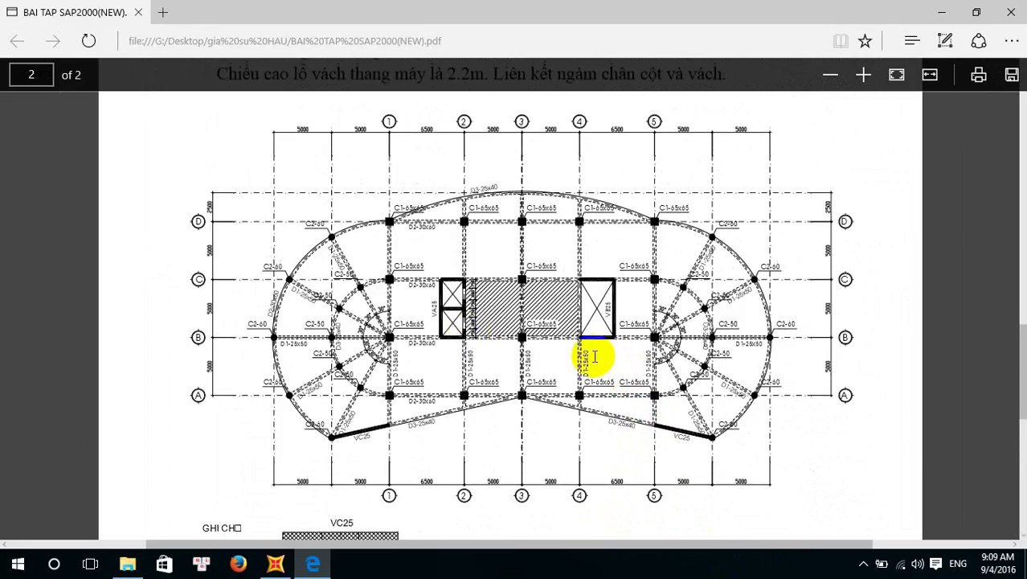
scroll(454, 333, "up", 3)
scroll(441, 306, "down", 4)
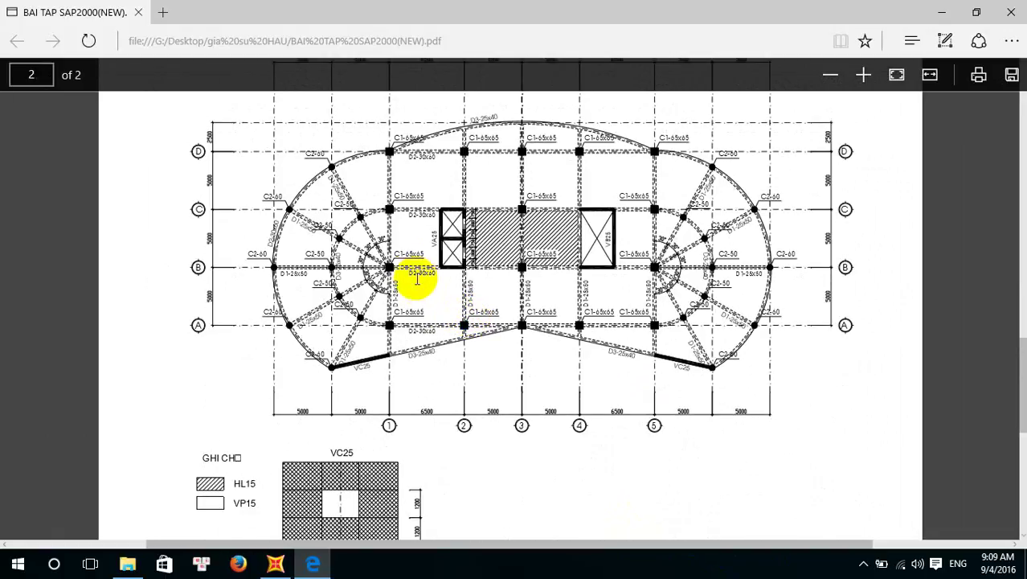
scroll(417, 278, "down", 2)
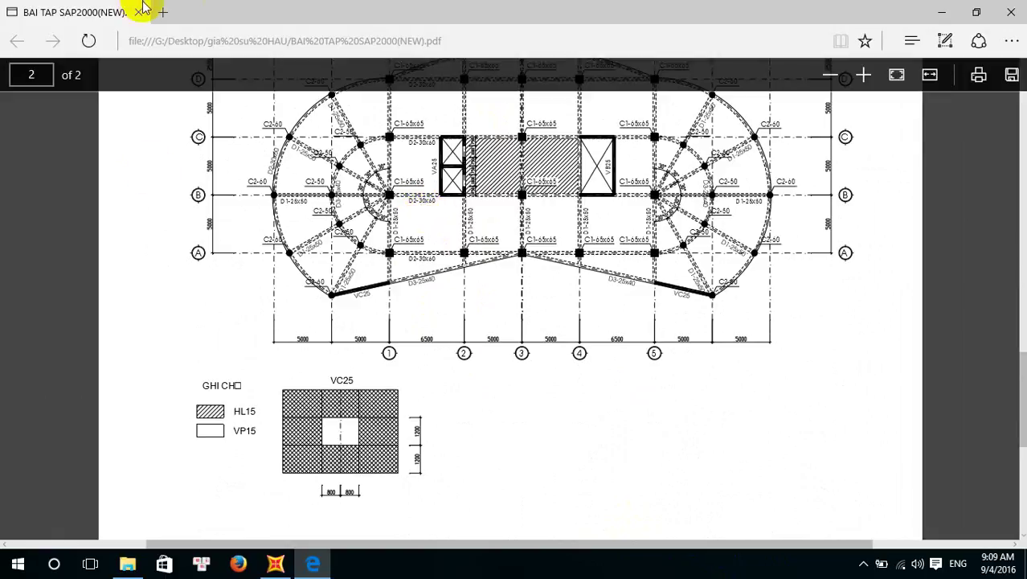
scroll(494, 197, "up", 2)
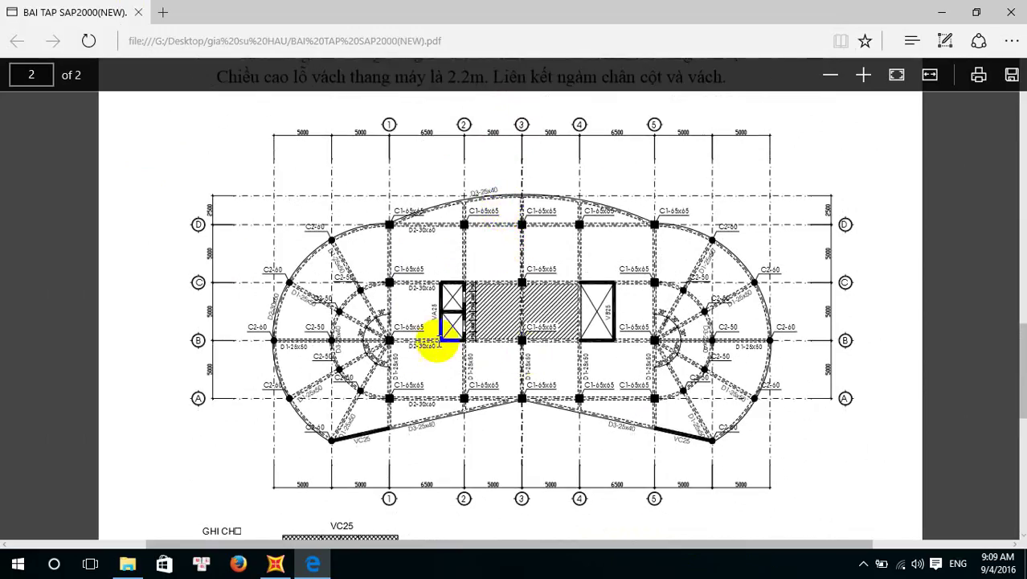
scroll(213, 440, "down", 3)
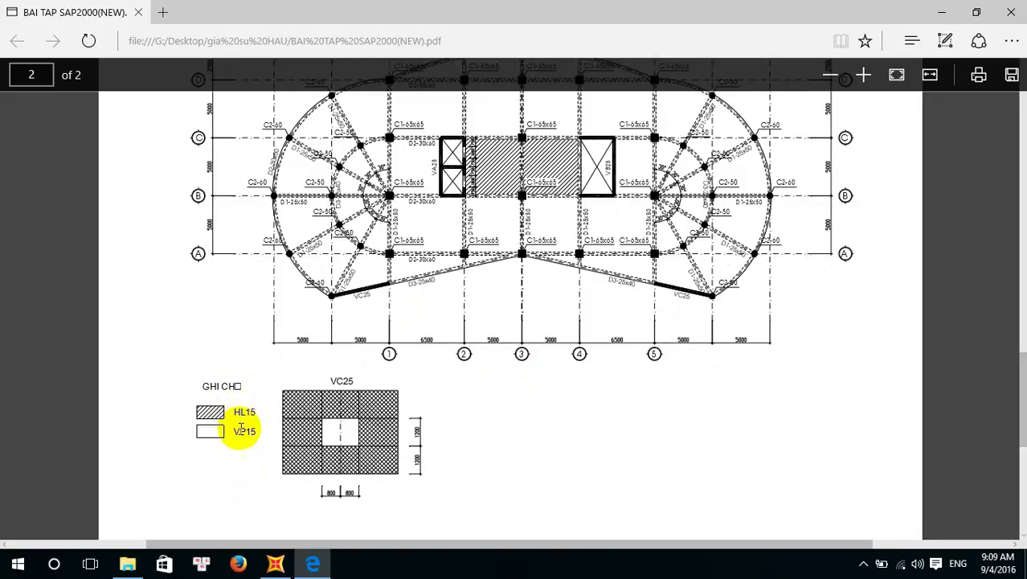
Switch to SAP2000 and start a new Shell - Thin area section named VP15 with material B25
left_click(275, 563)
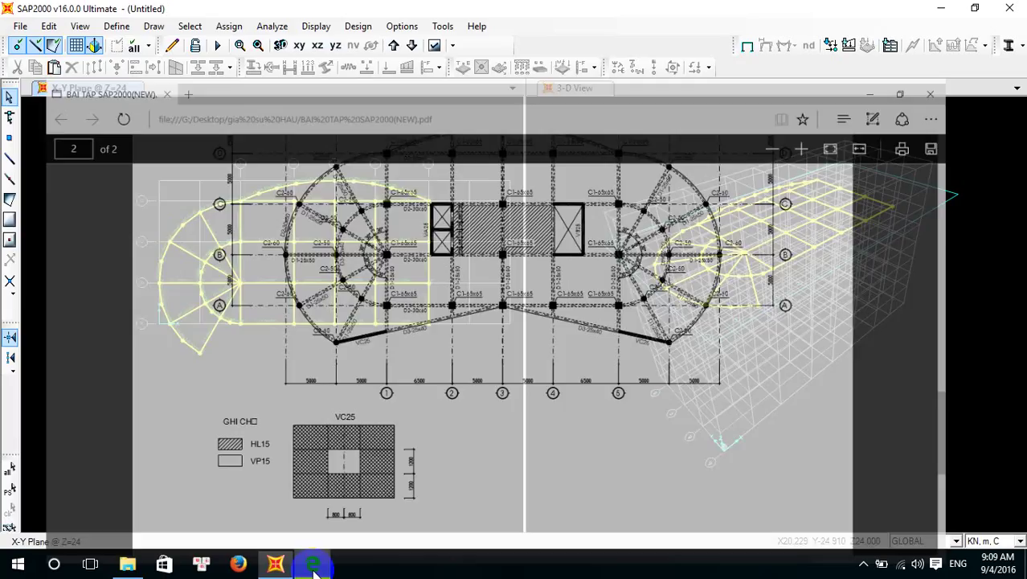
left_click(285, 284)
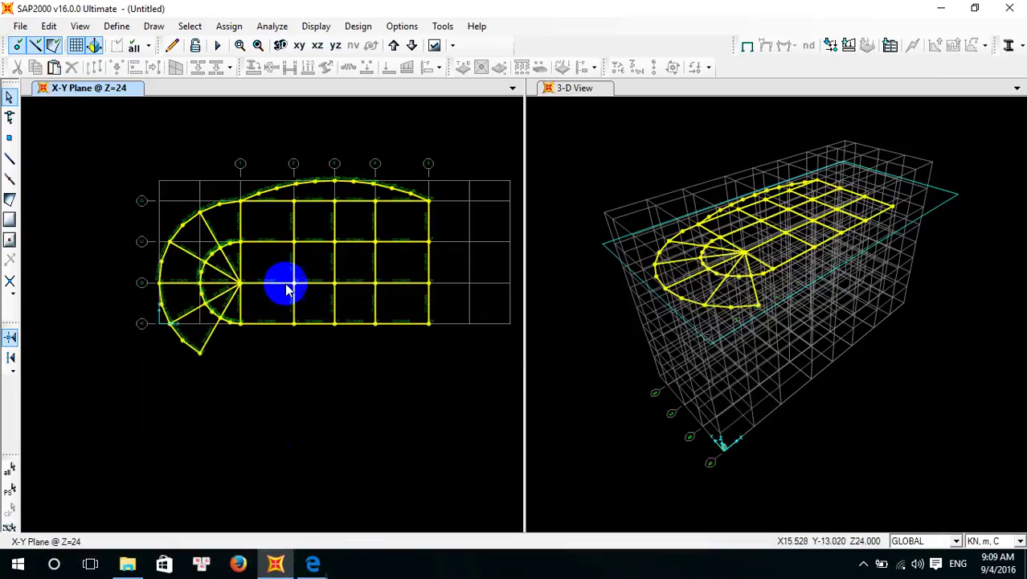
left_click(112, 27)
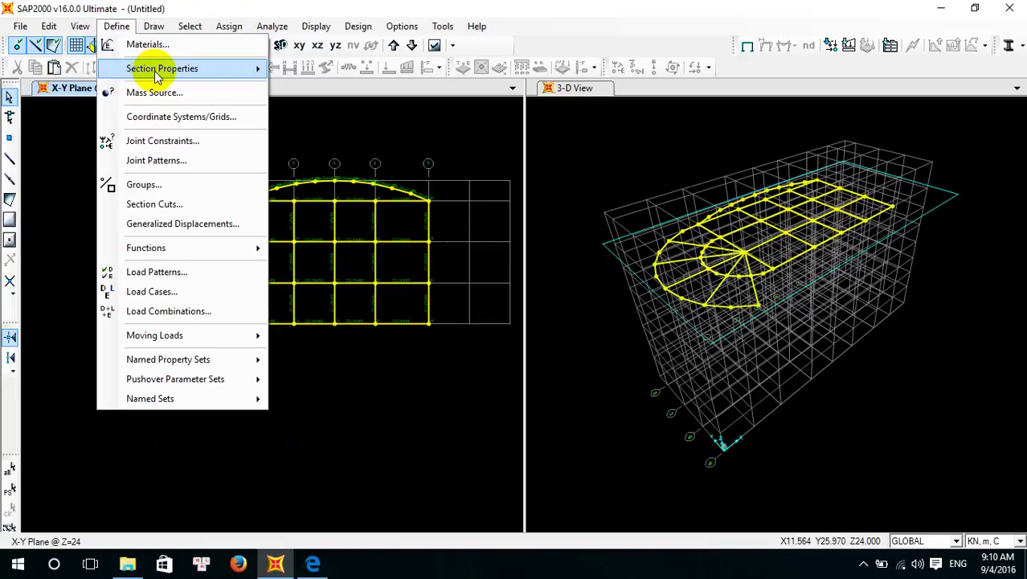
mouse_move(189, 68)
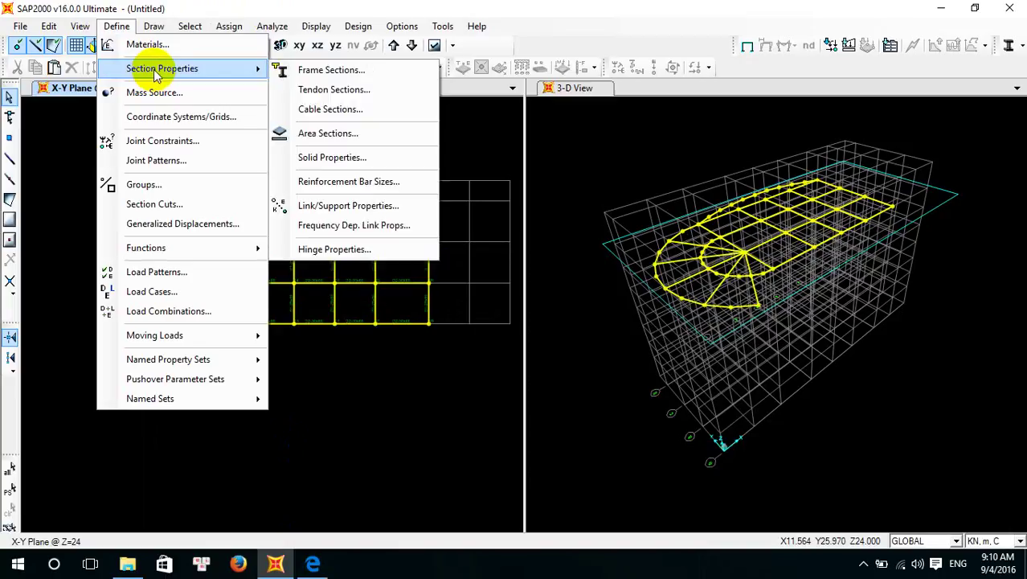
left_click(333, 133)
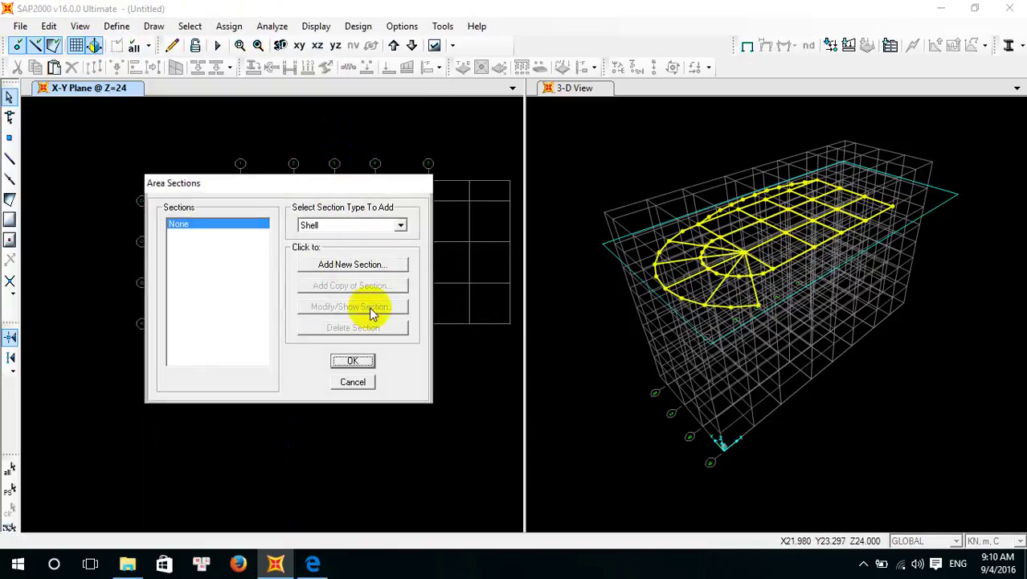
left_click(369, 269)
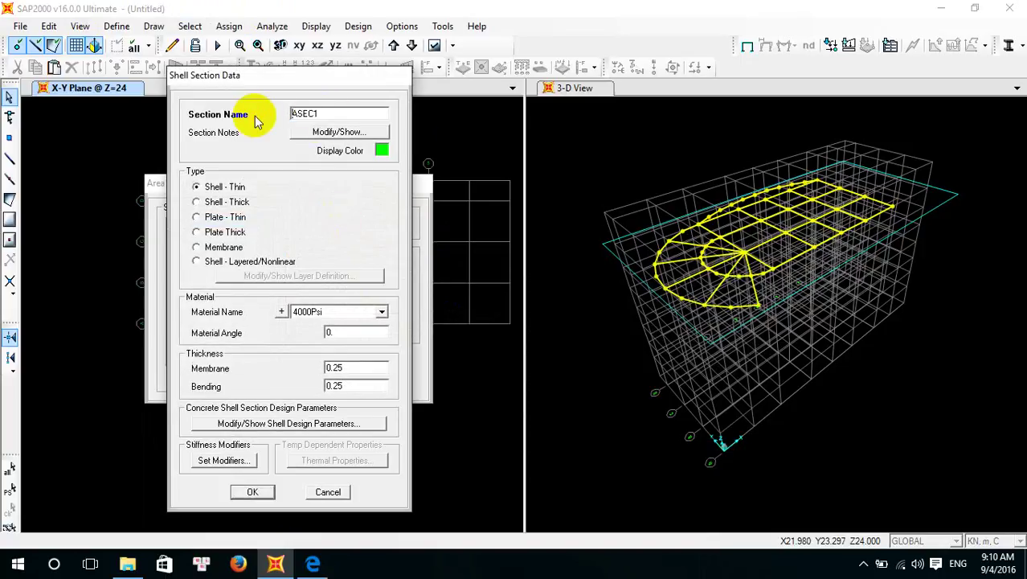
left_click_drag(336, 119, 247, 121)
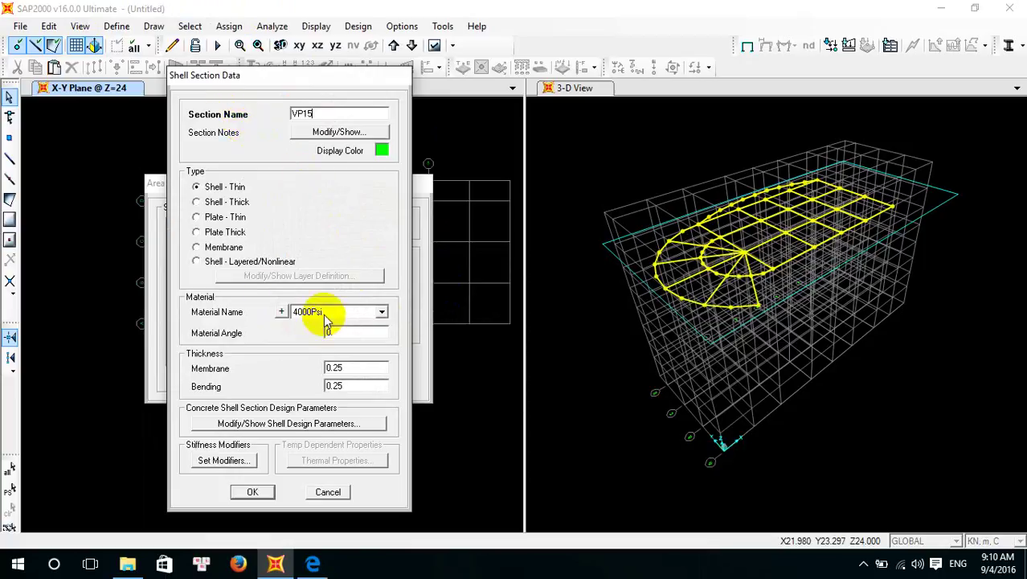
left_click(385, 314)
Set the VP15 section's membrane and bending thicknesses to 0.15 m and save the section
double_click(341, 371)
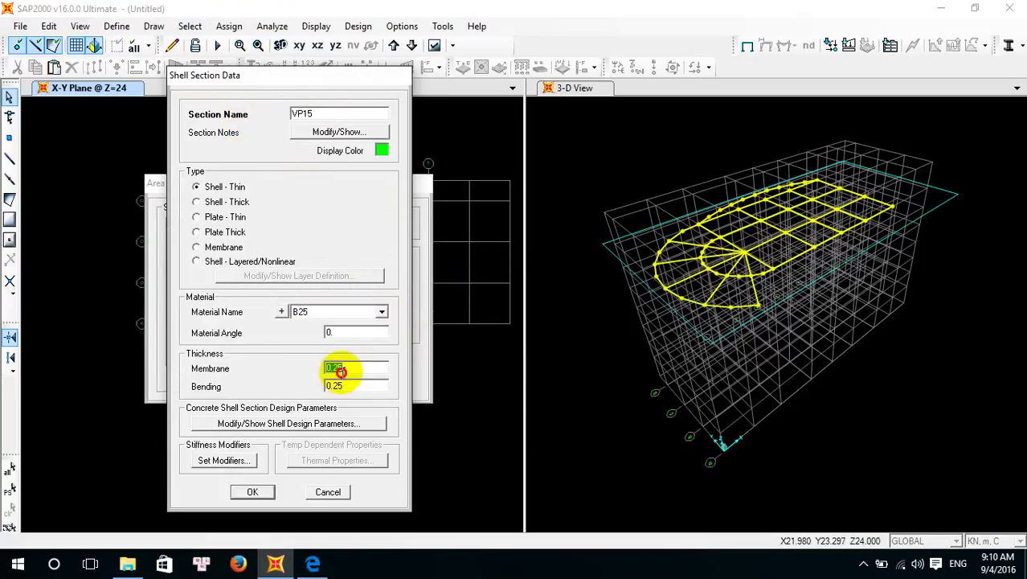
double_click(337, 386)
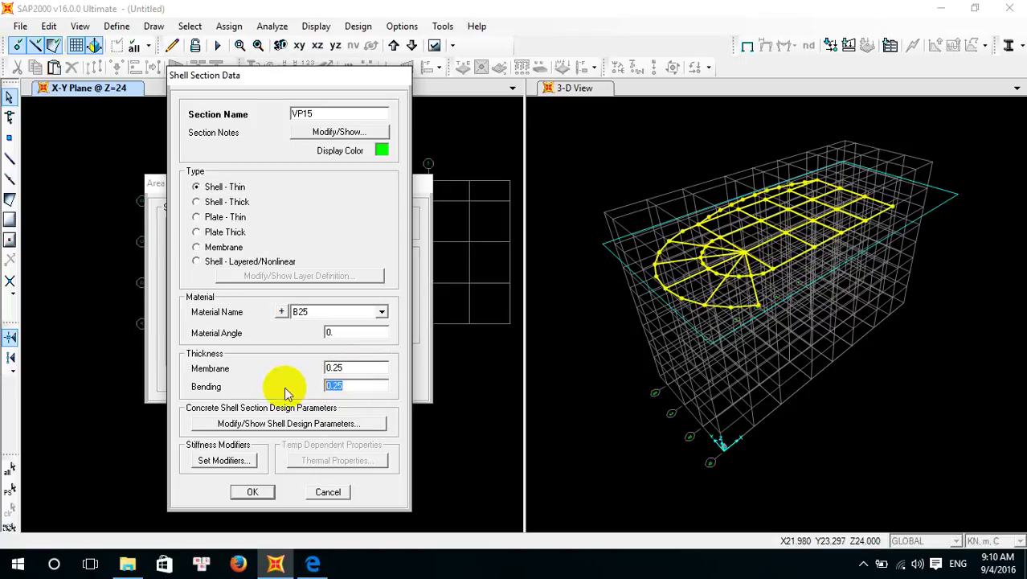
type("0.15")
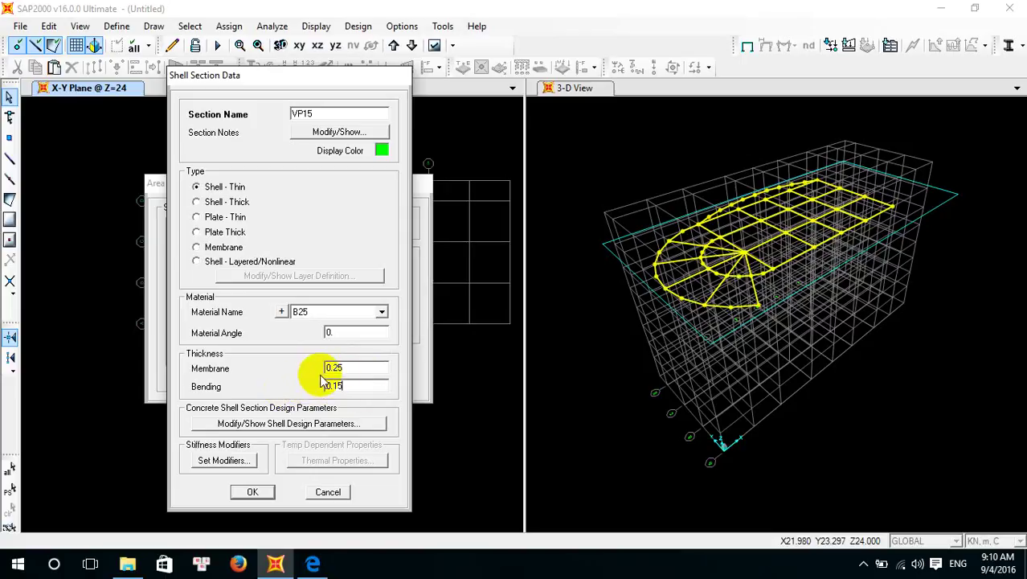
left_click(356, 374)
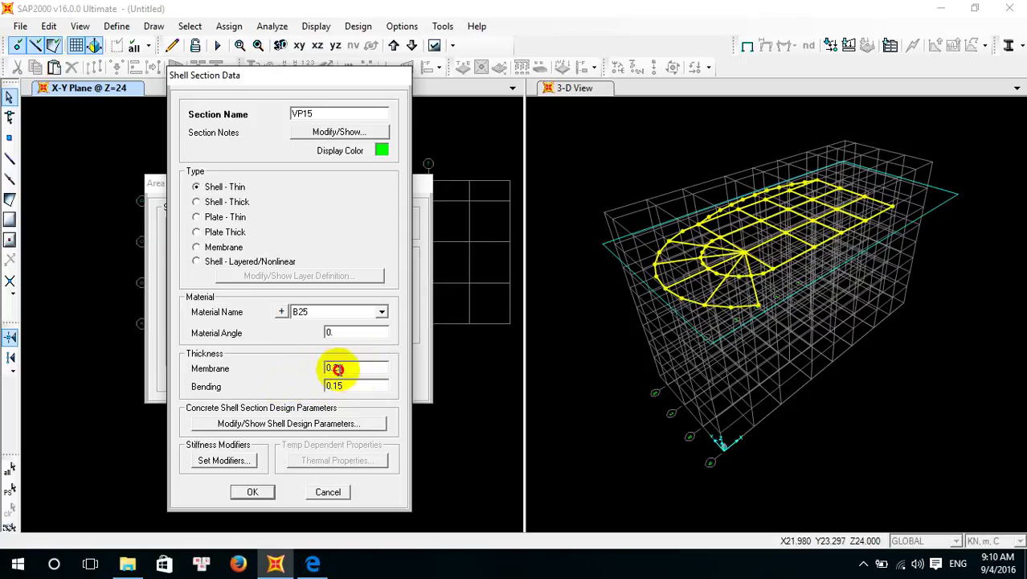
double_click(336, 368)
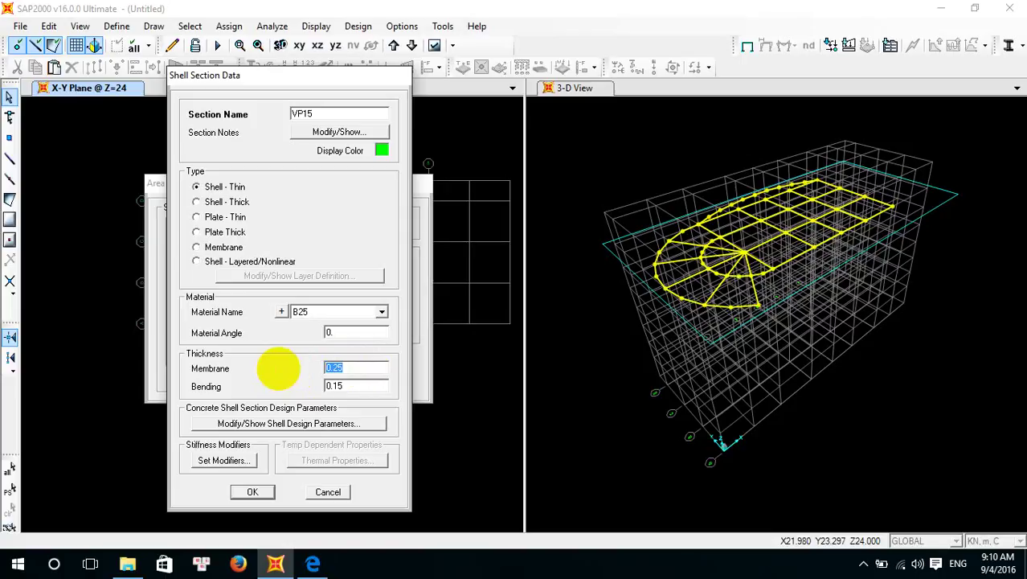
type("0.15")
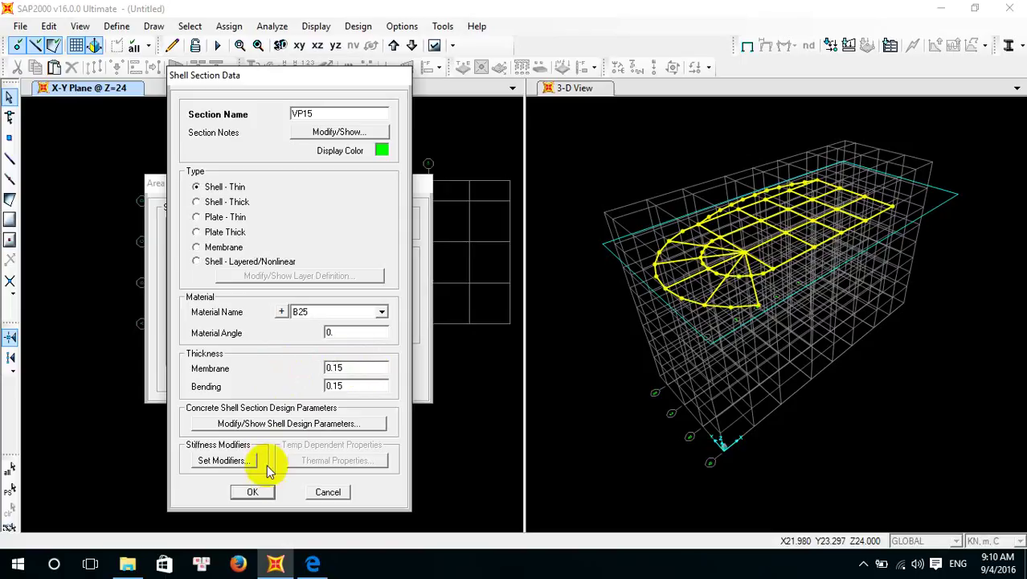
left_click(267, 493)
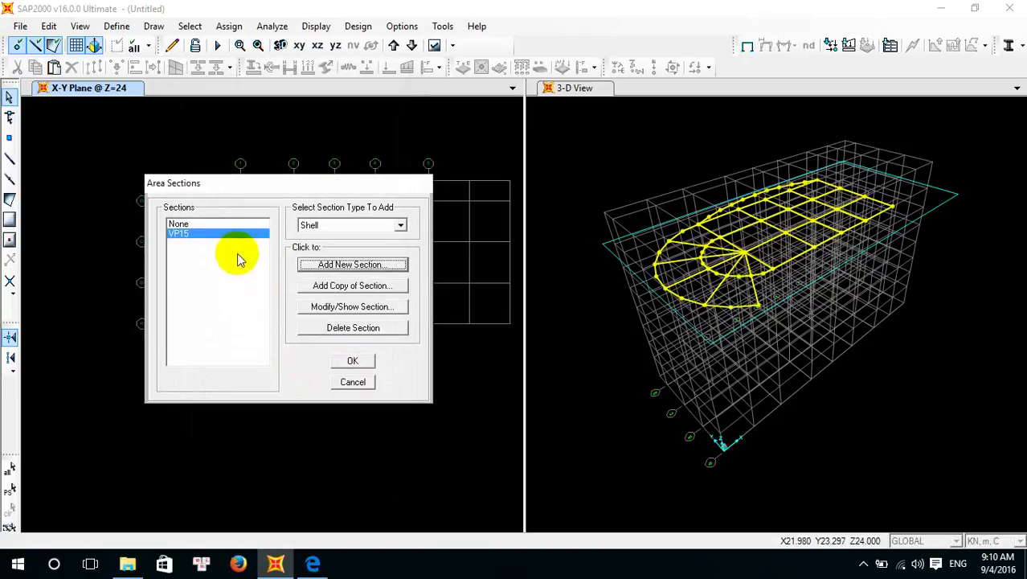
Add a copy of the VP15 area section and name it HL15
left_click(318, 284)
left_click_drag(338, 113, 216, 115)
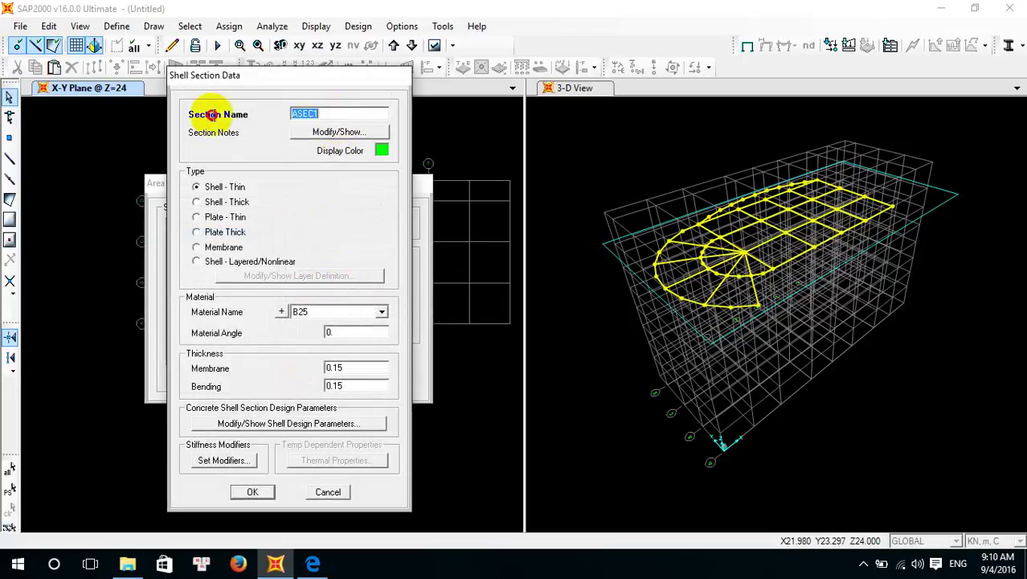
left_click_drag(312, 110, 275, 114)
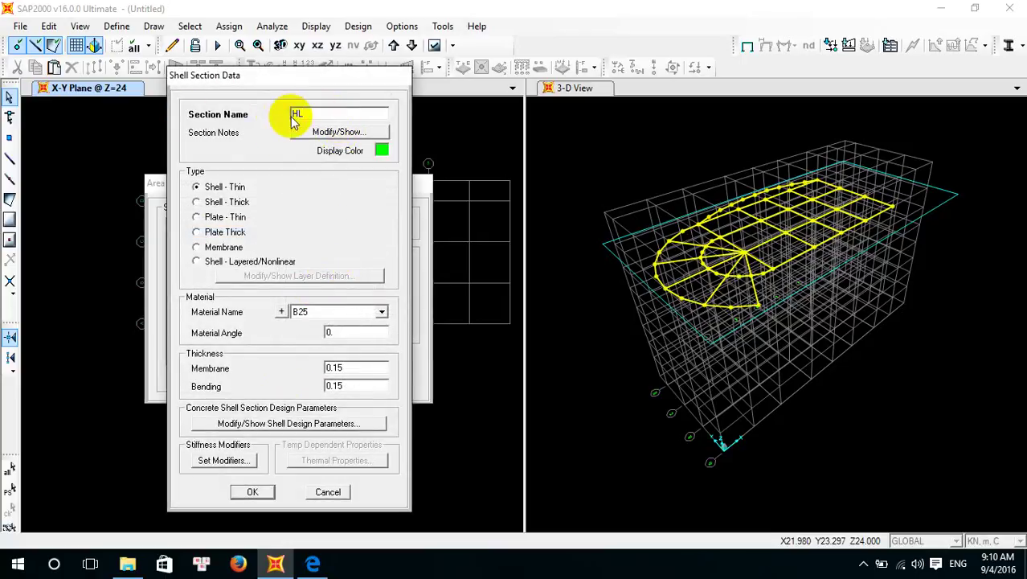
type("HL15")
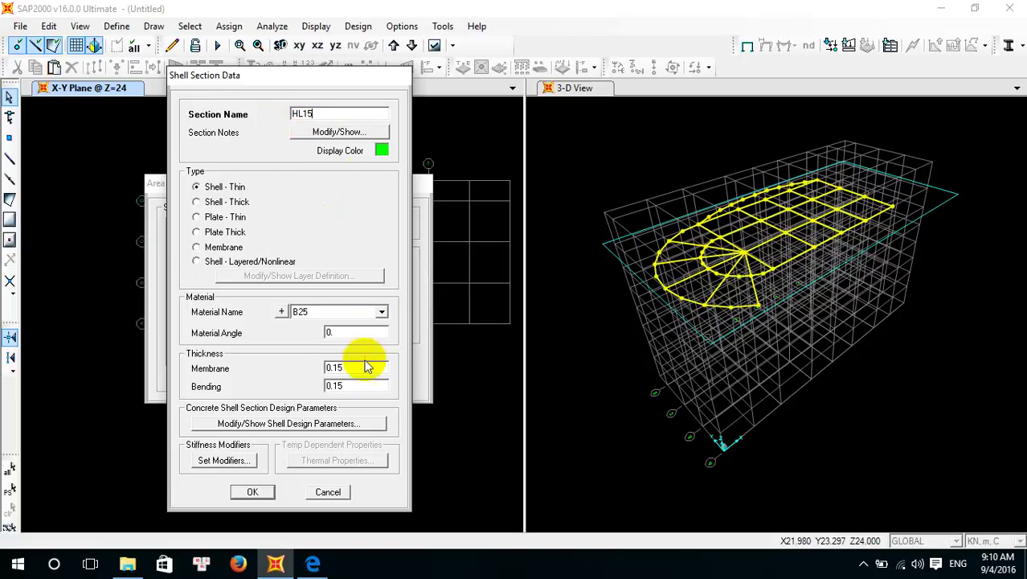
left_click(259, 492)
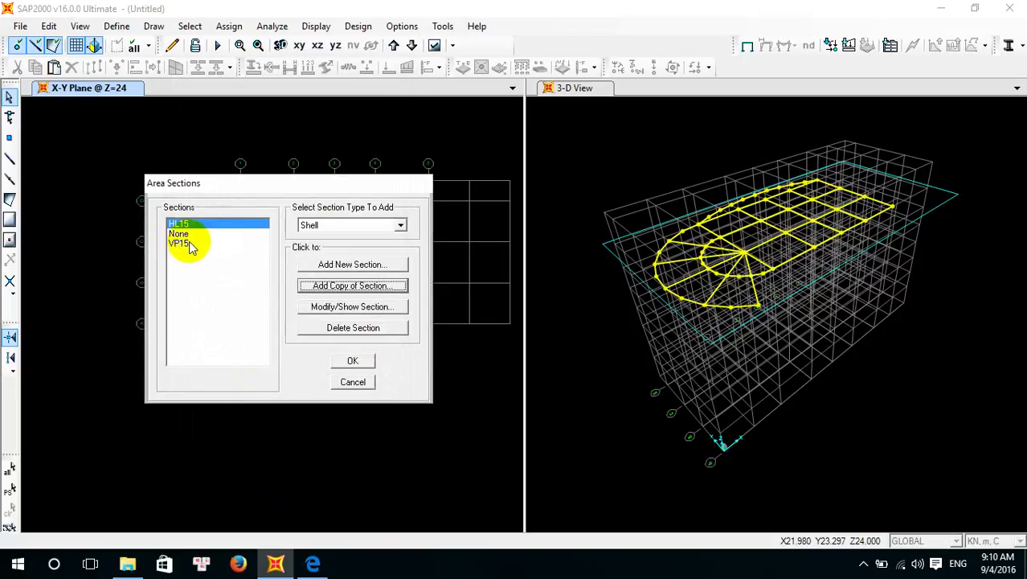
Check the wall types in the PDF exercise, then in SAP2000 add a 0.25 m Shell - Thin section named VA25 with material B25
left_click(311, 563)
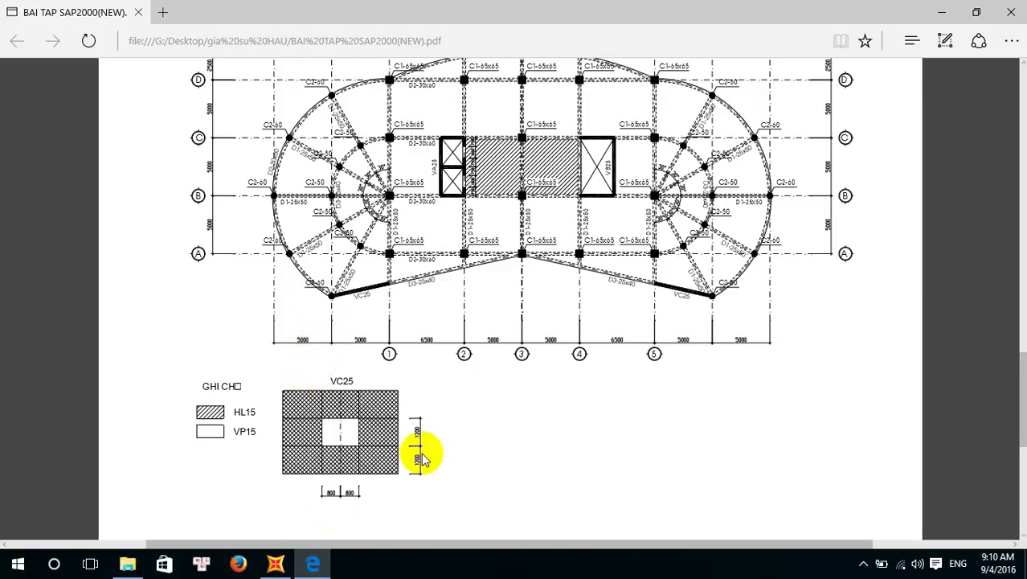
scroll(523, 233, "up", 1)
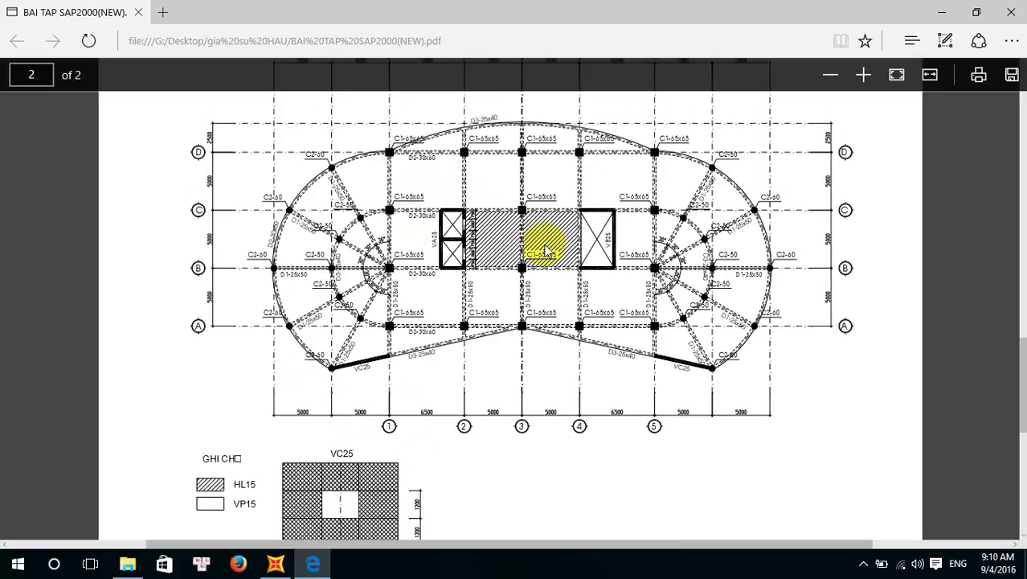
scroll(608, 241, "down", 2)
left_click(311, 566)
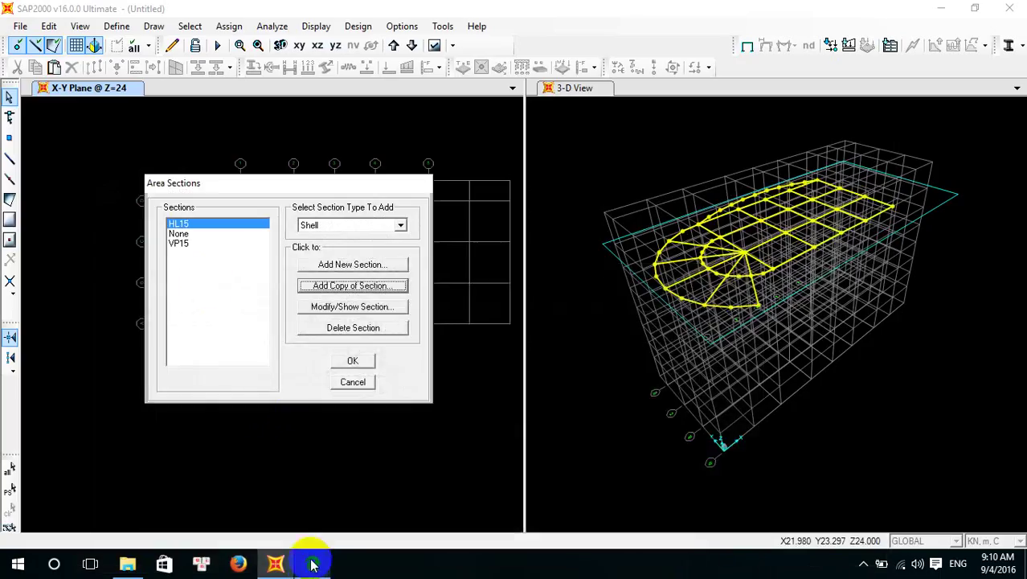
left_click(340, 267)
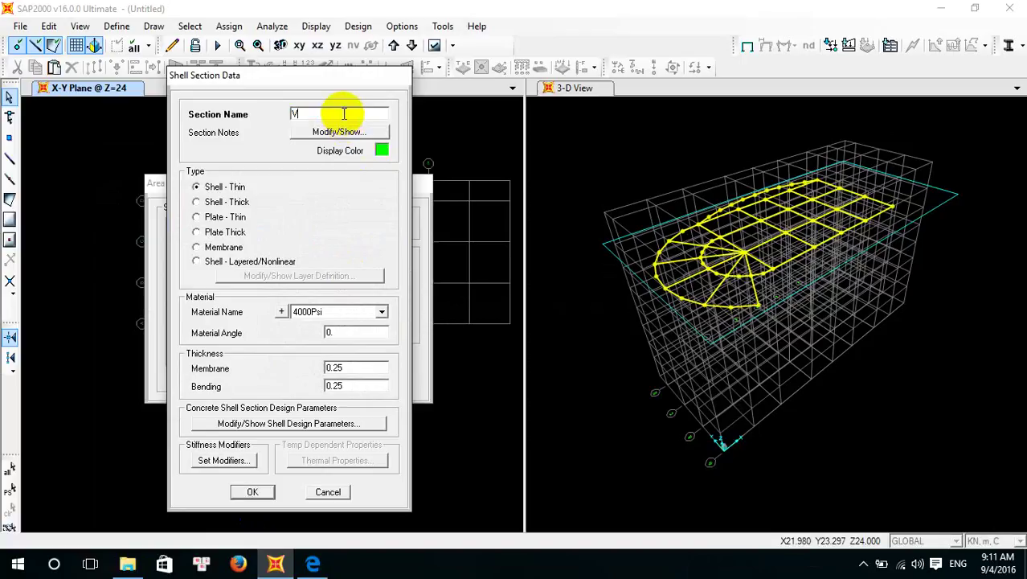
left_click(382, 314)
left_click(363, 344)
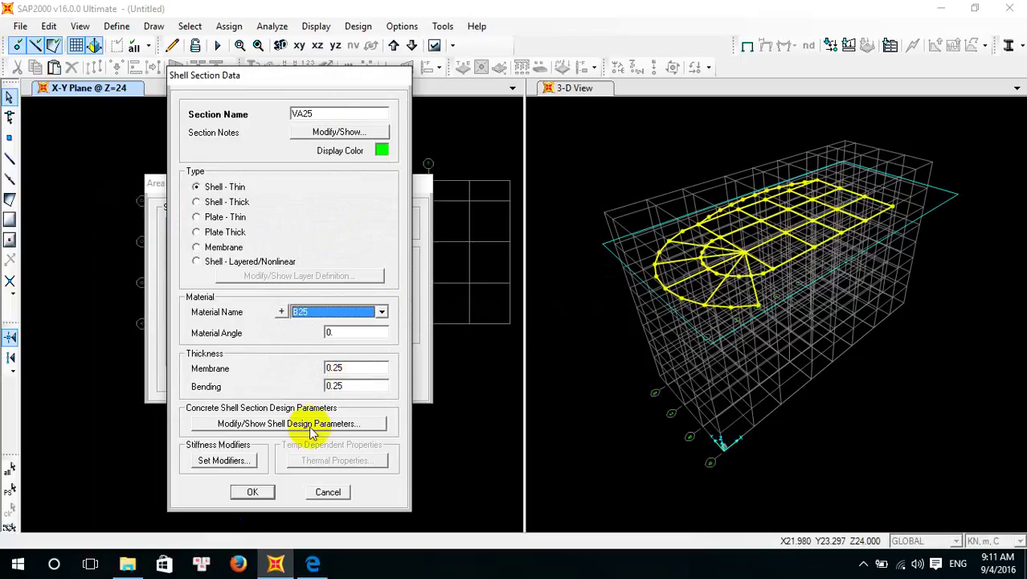
left_click(253, 492)
Add a copy of the VA25 area section and name it VB25
left_click(344, 288)
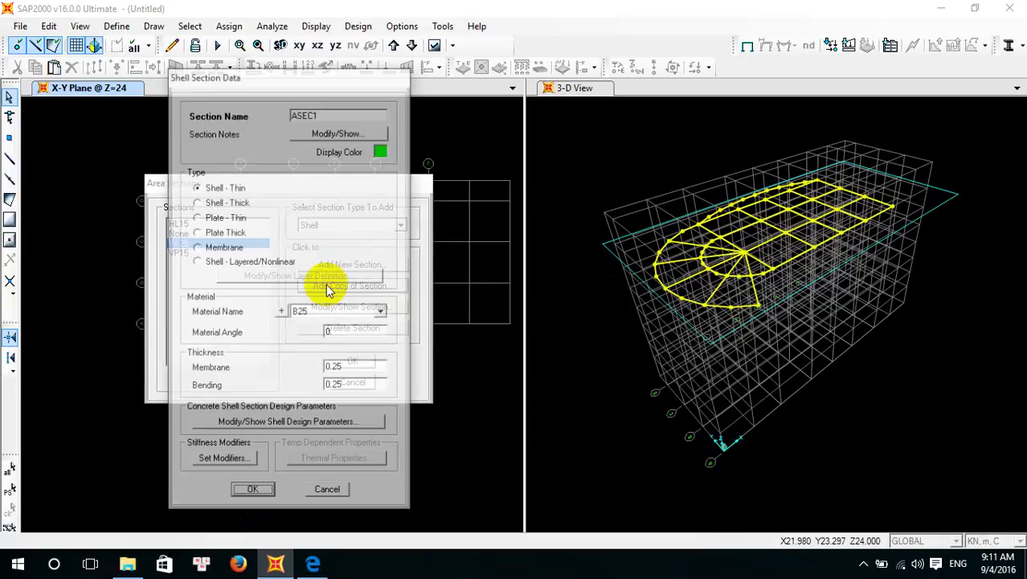
left_click(327, 113)
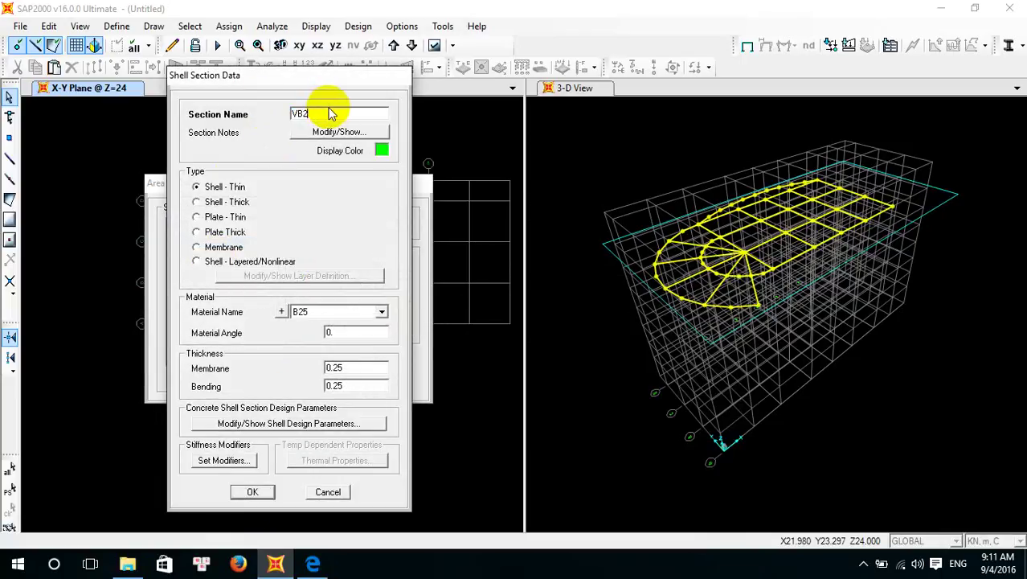
left_click(264, 495)
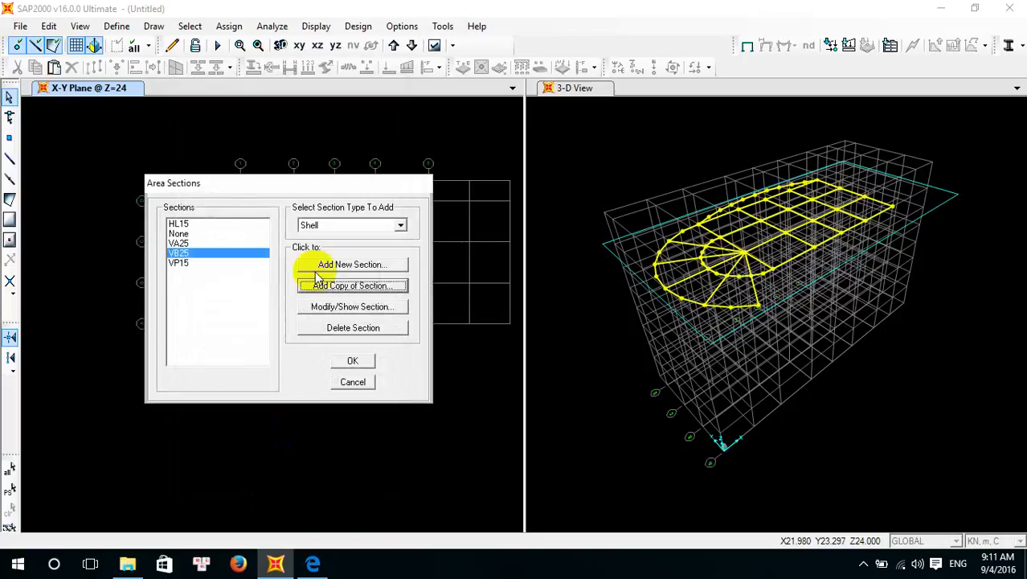
Add a copy of the VB25 area section named VC25 and accept the area section definitions
left_click(346, 284)
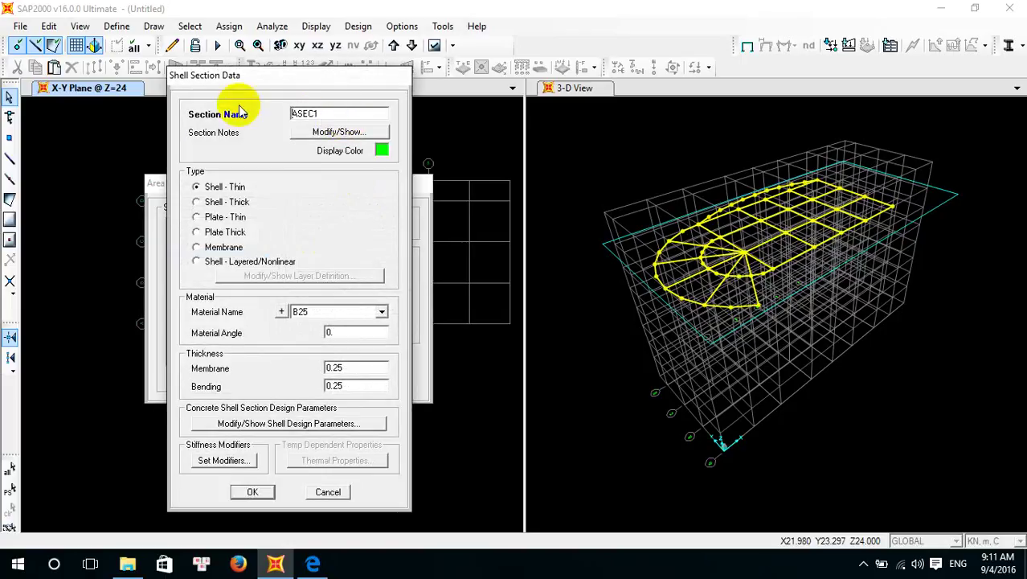
left_click_drag(321, 112, 291, 112)
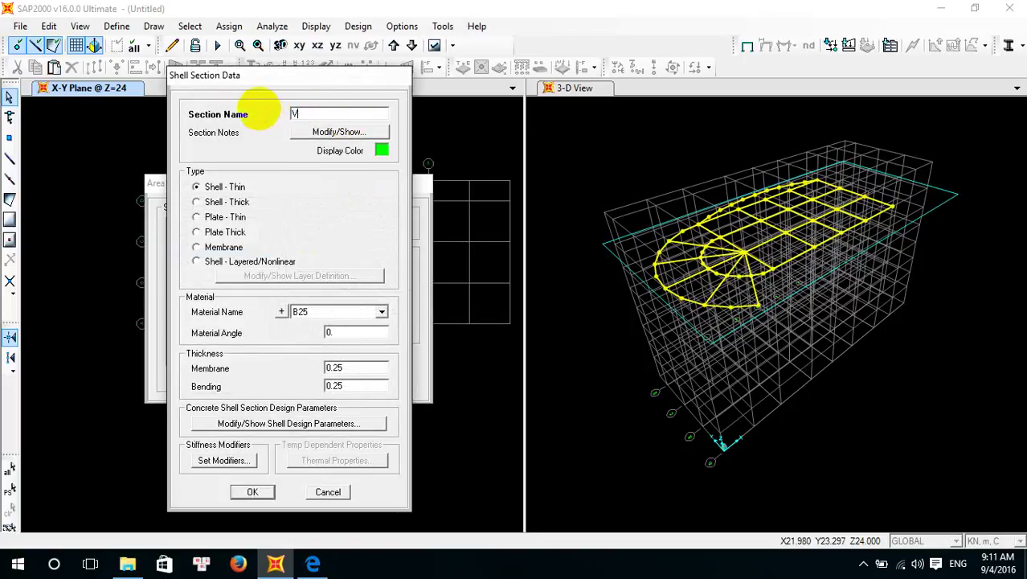
type("VC25")
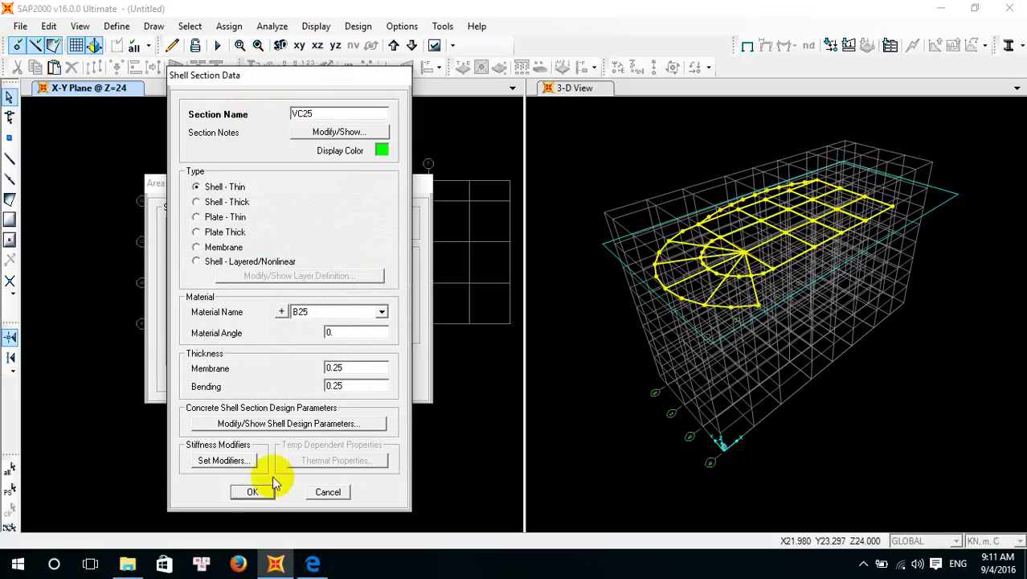
left_click(252, 491)
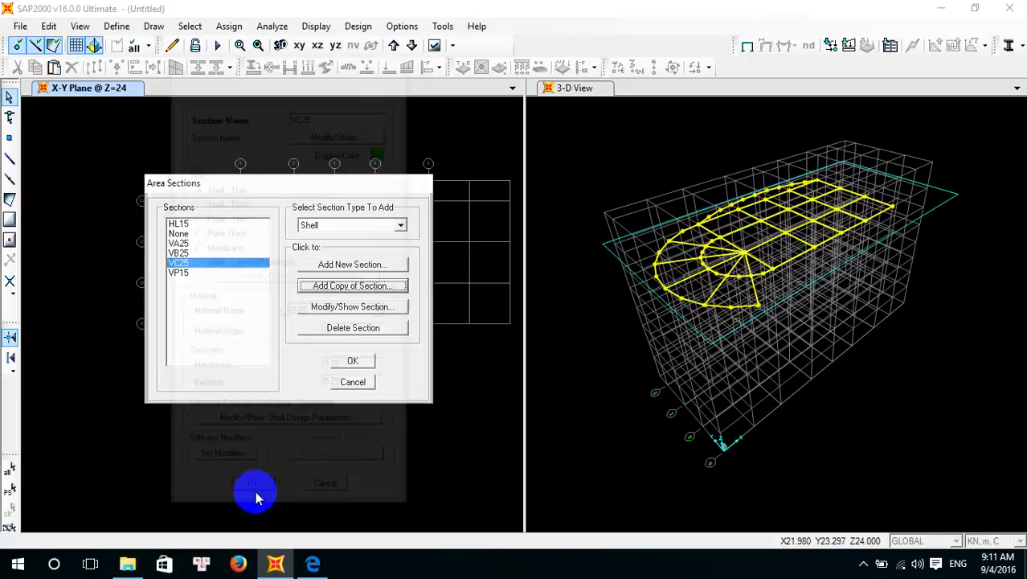
left_click(356, 361)
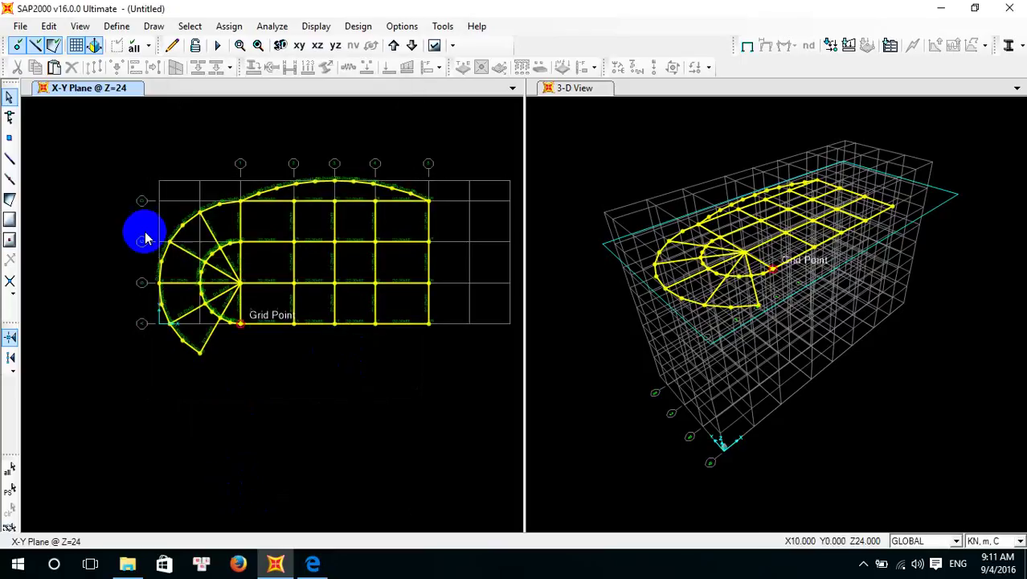
Compare the beam bays between grid lines 1 and 5 at Z=24 with the PDF exercise's floor plan
scroll(233, 233, "up", 2)
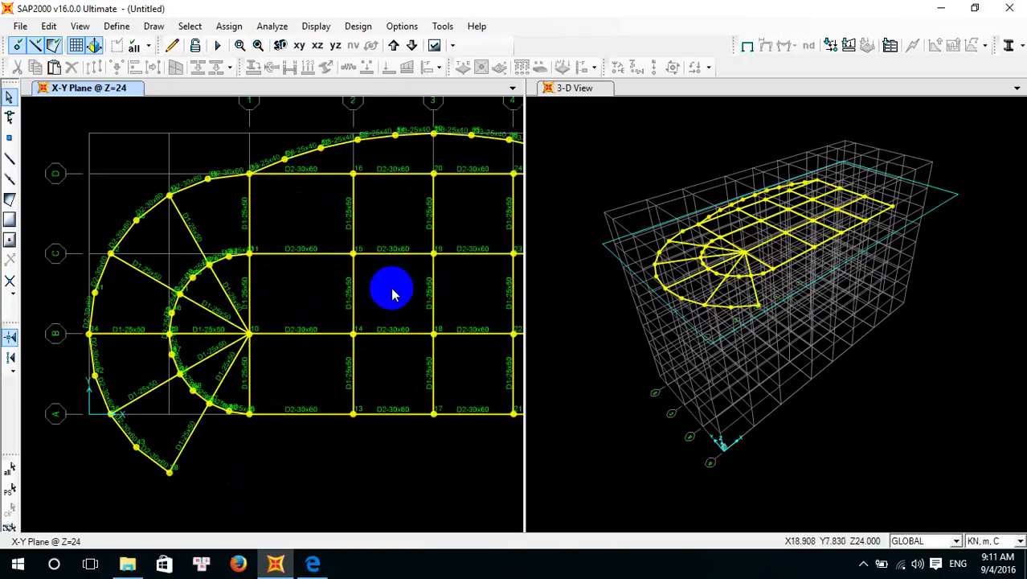
middle_click_drag(390, 287, 207, 275)
left_click(313, 564)
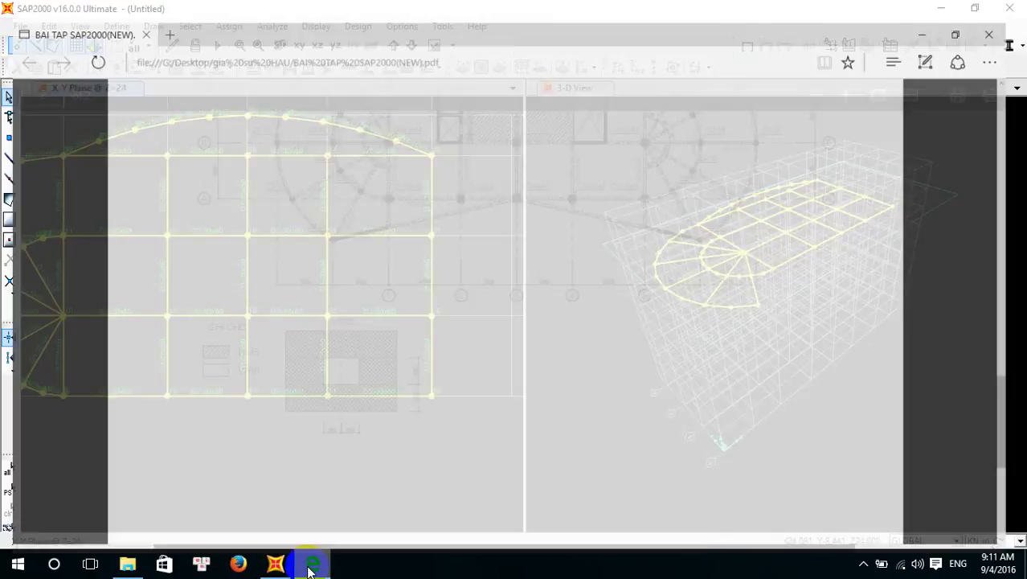
left_click(276, 564)
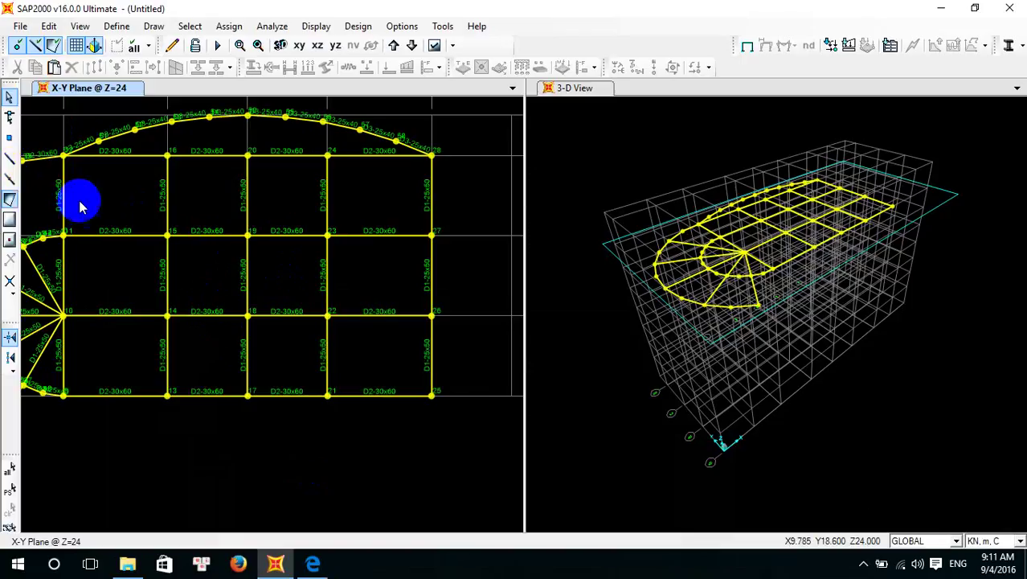
middle_click_drag(178, 239, 238, 265)
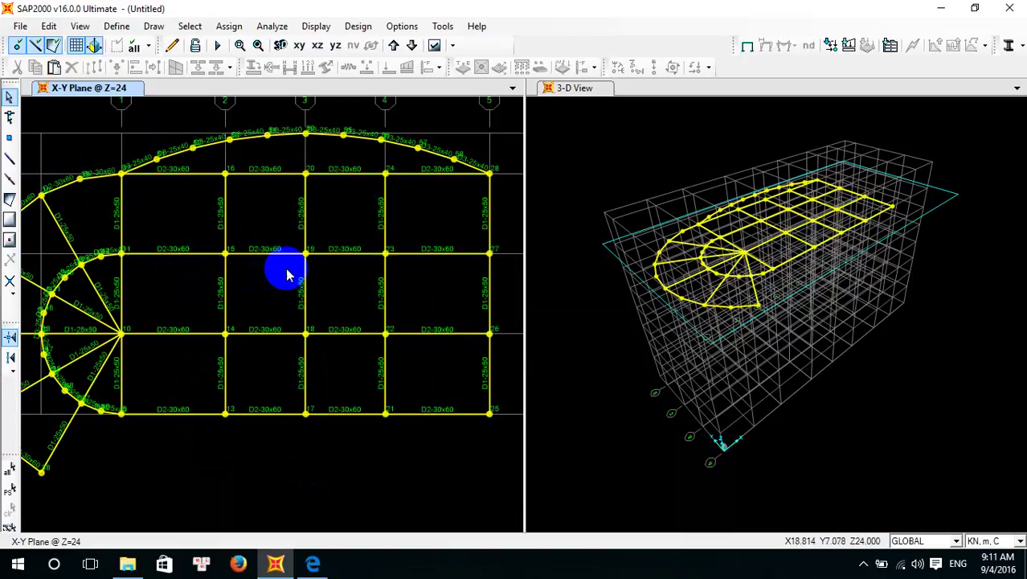
Quick-draw HL15 area objects in the two middle-row bays between grid lines 2 and 4 at Z=24
left_click(10, 179)
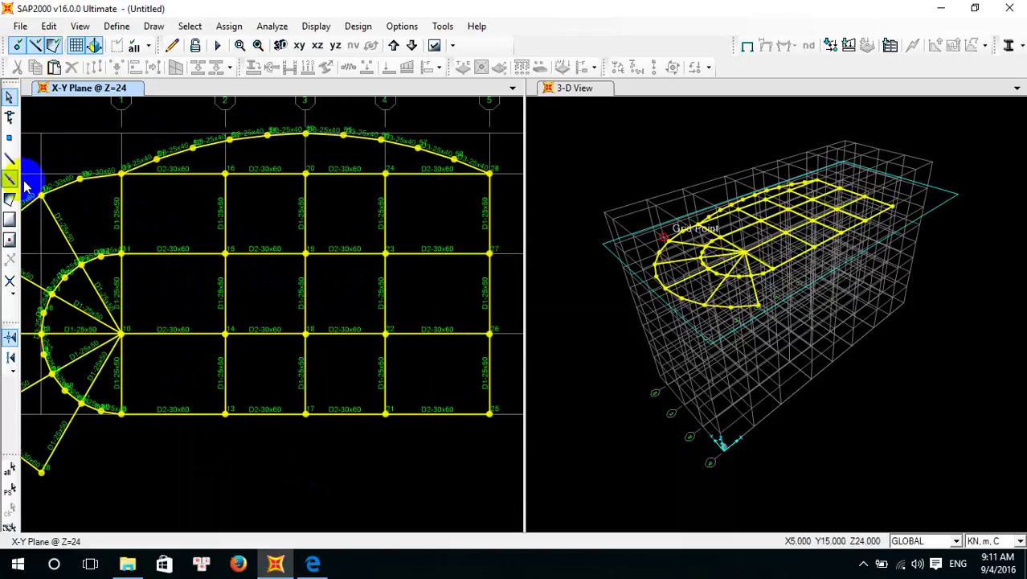
left_click(9, 241)
left_click(595, 260)
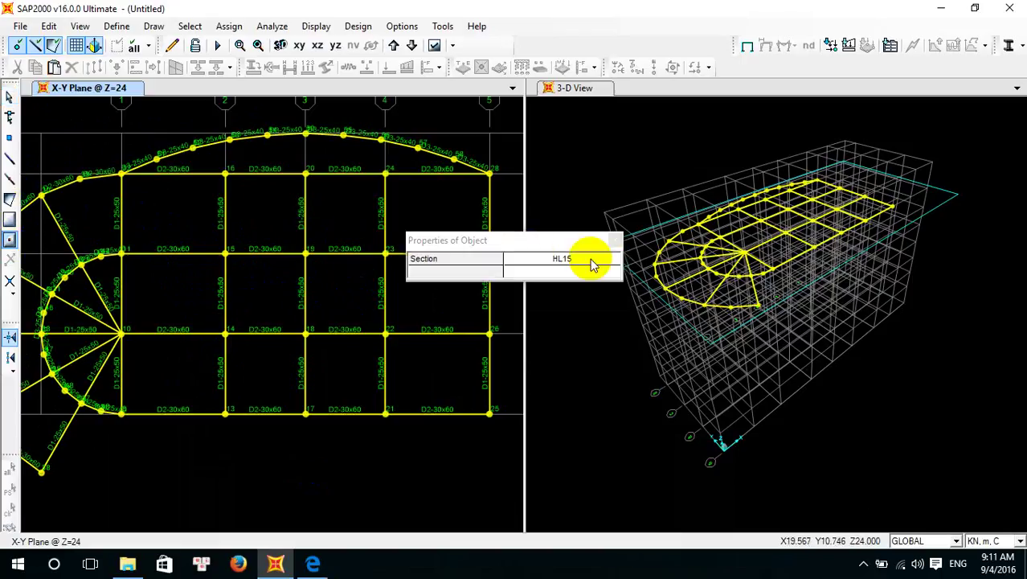
left_click(249, 287)
left_click(341, 291)
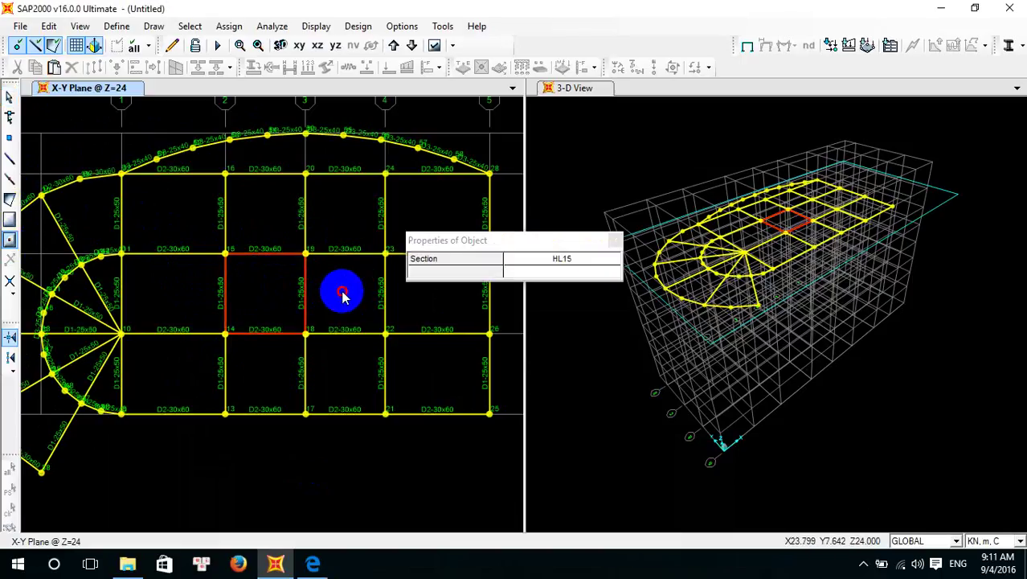
left_click(614, 243)
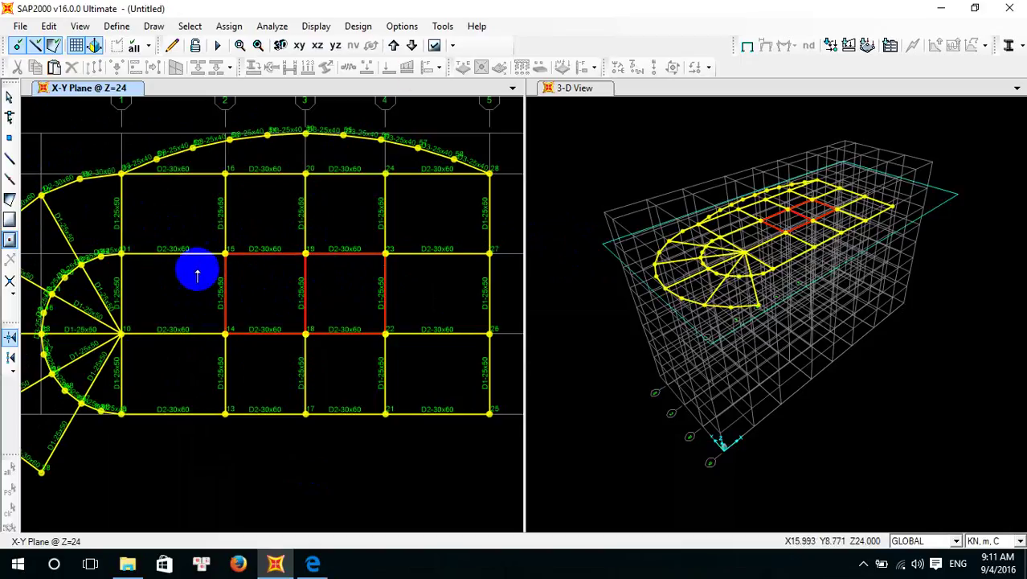
Set the plan view to show area sections and filled objects, with frame section labels hidden
middle_click_drag(147, 247, 229, 172)
left_click(435, 45)
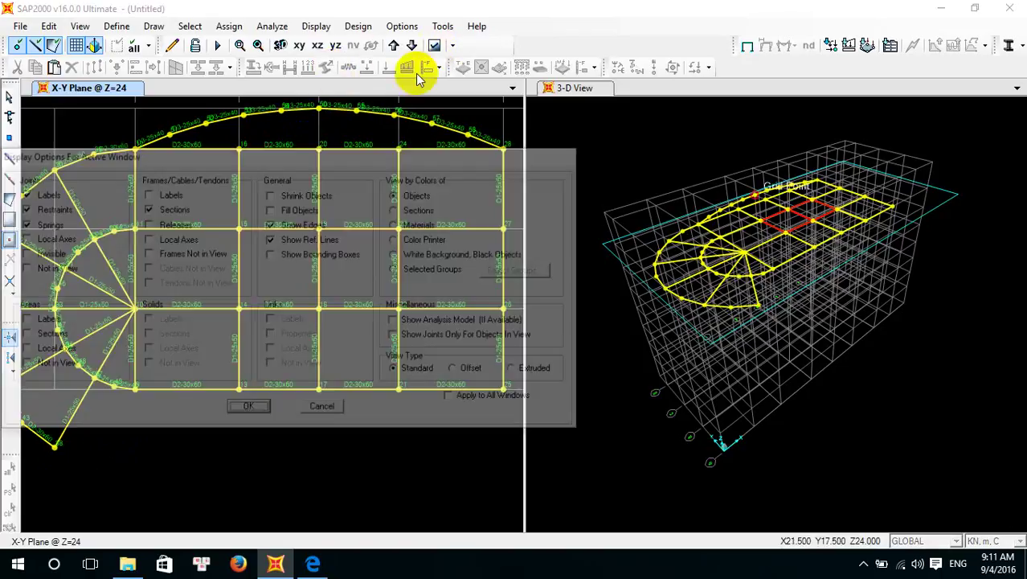
left_click(20, 336)
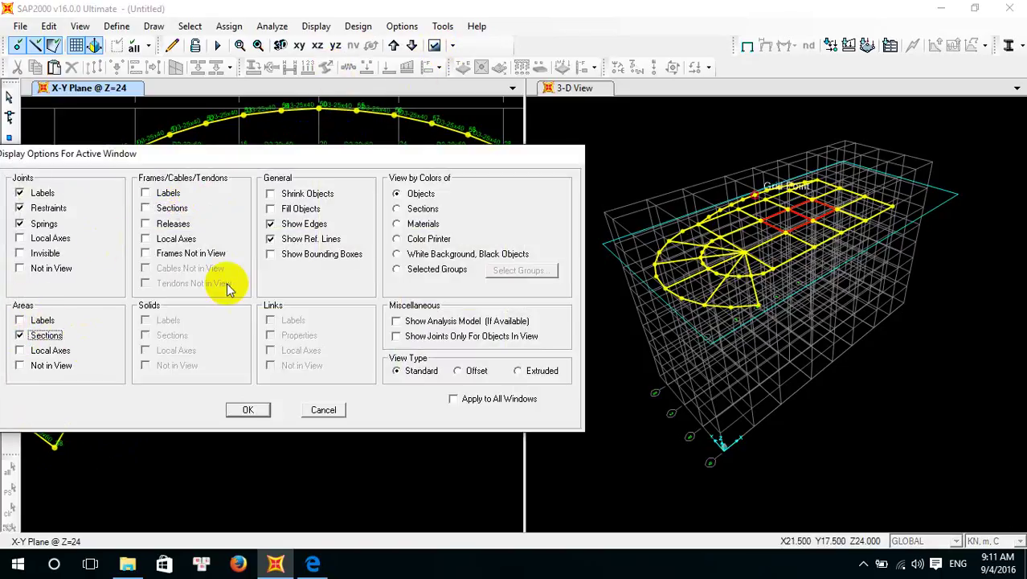
left_click(293, 211)
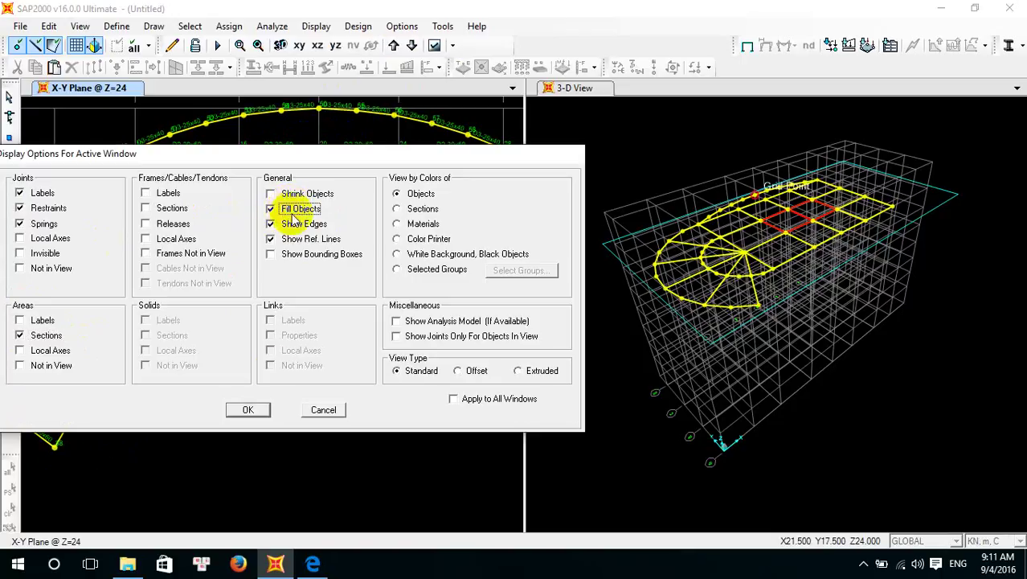
left_click(248, 412)
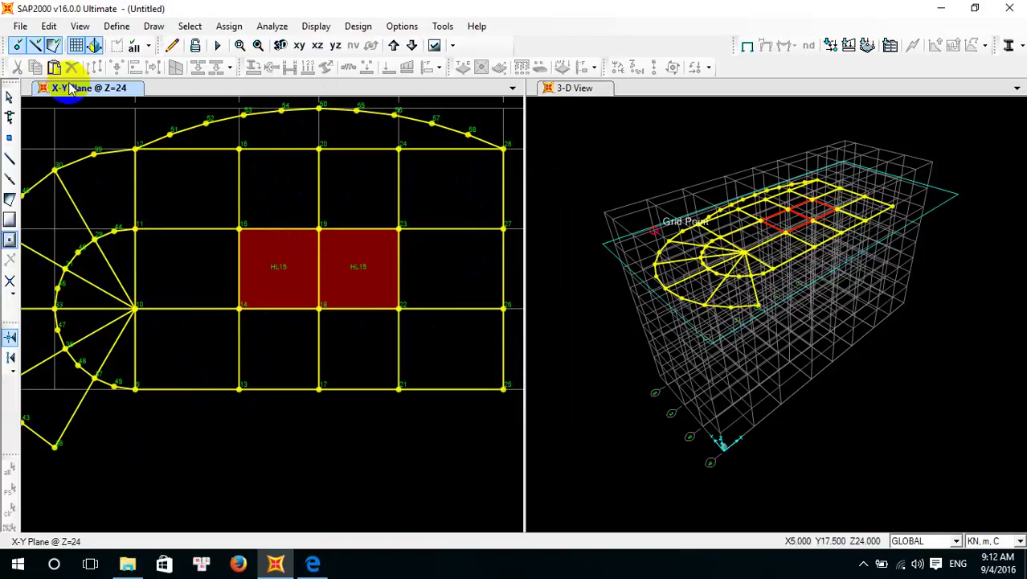
Quick-draw VP15 area objects in the four bays between joints 11, 12, 28 and 27 at Z=24
left_click(12, 238)
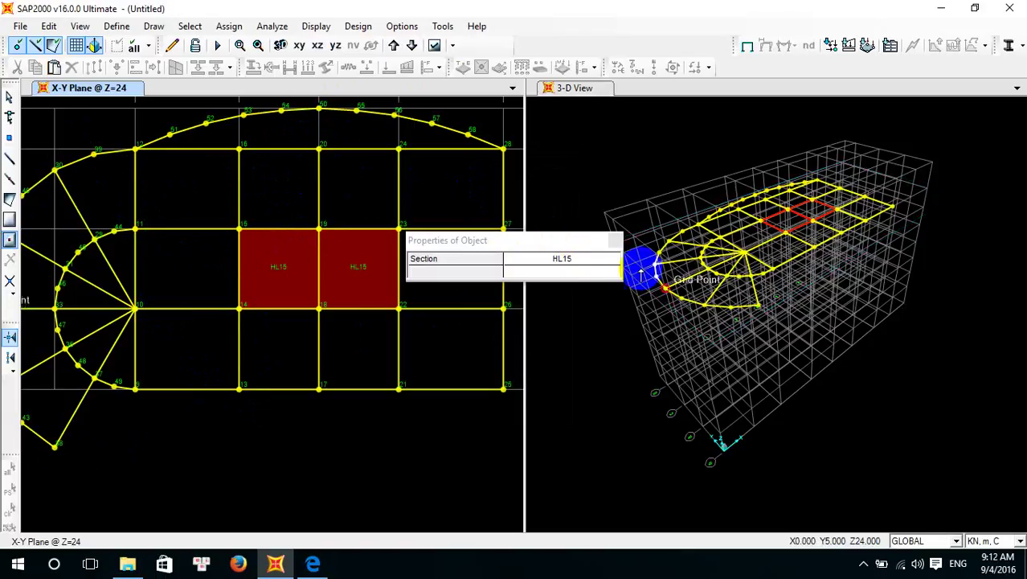
left_click(612, 261)
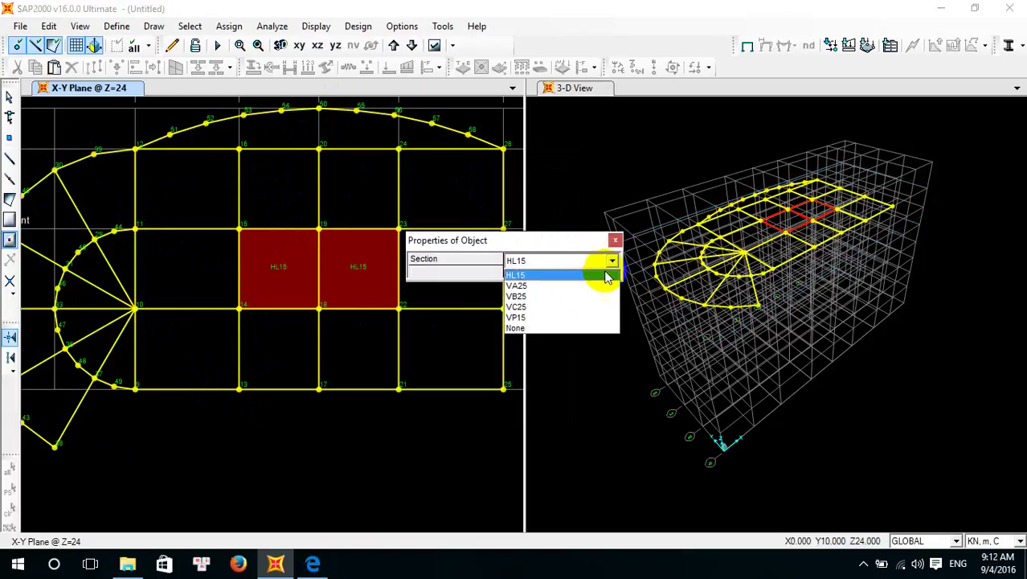
left_click(583, 321)
left_click(188, 207)
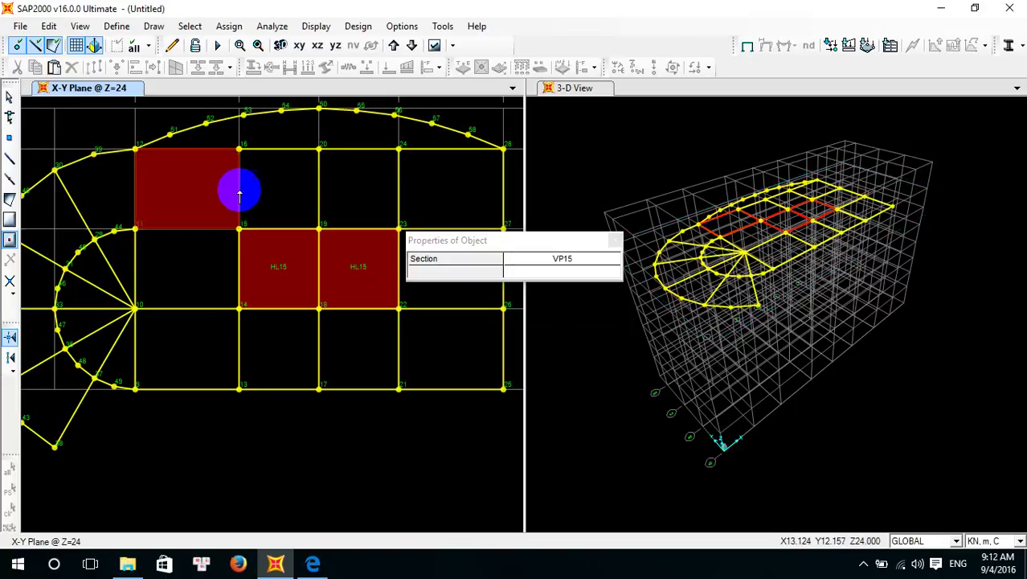
left_click(363, 193)
left_click(448, 185)
left_click(304, 181)
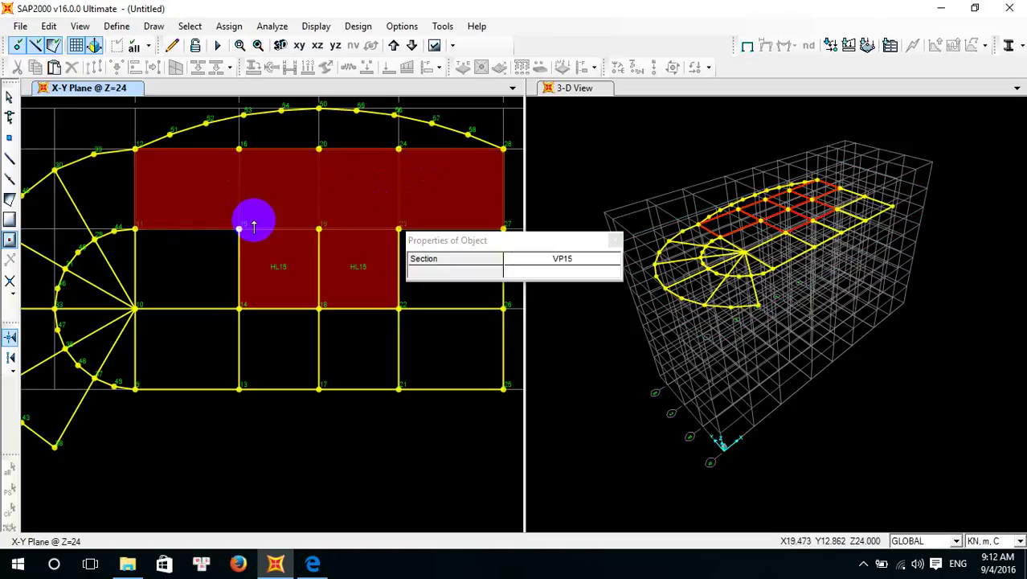
Quick-draw VP15 area objects in the two outer middle-row bays and the four bays between joints 9 and 25
left_click(185, 250)
left_click(209, 340)
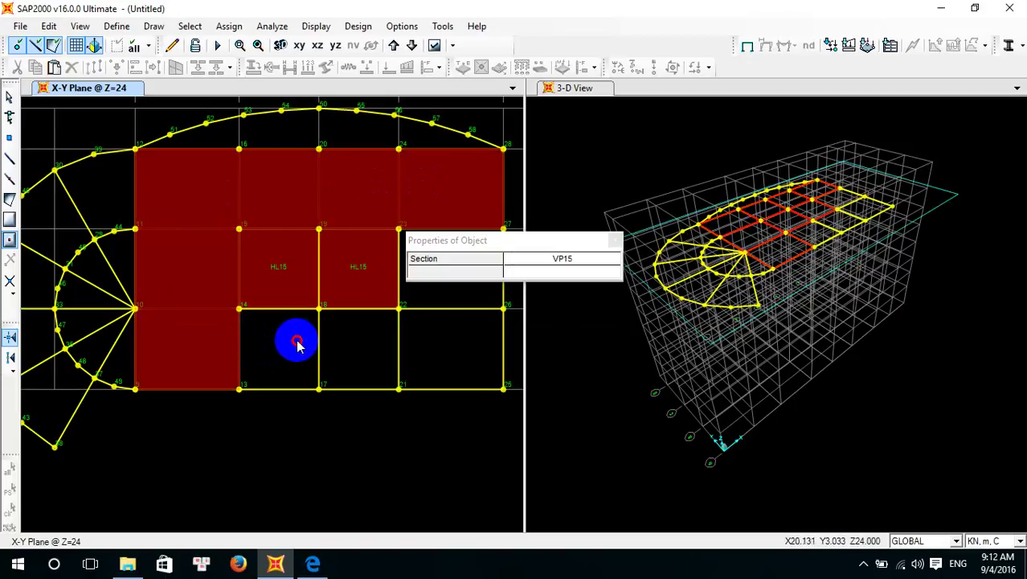
left_click(293, 340)
left_click(351, 340)
left_click(438, 317)
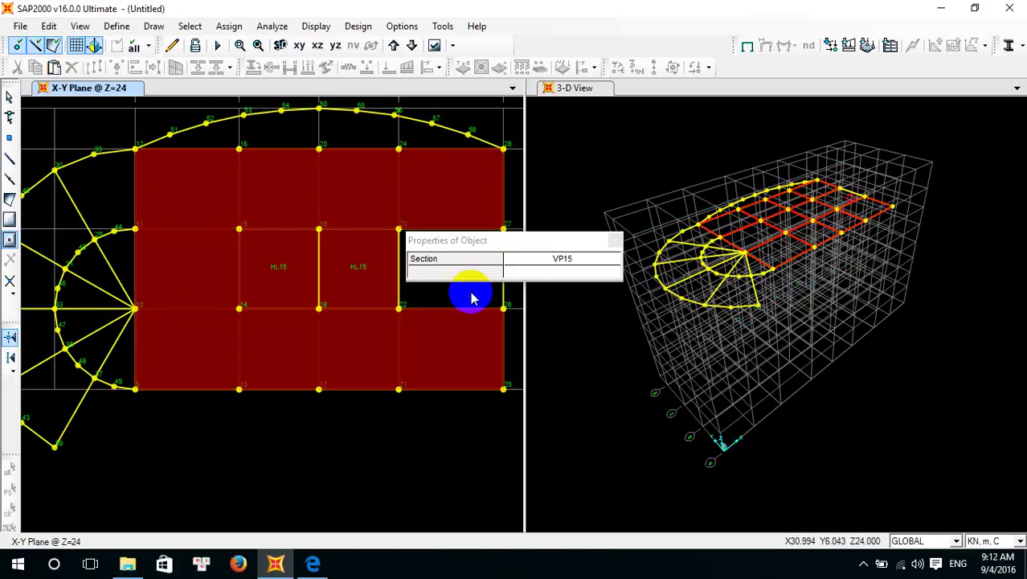
left_click(470, 291)
left_click(615, 240)
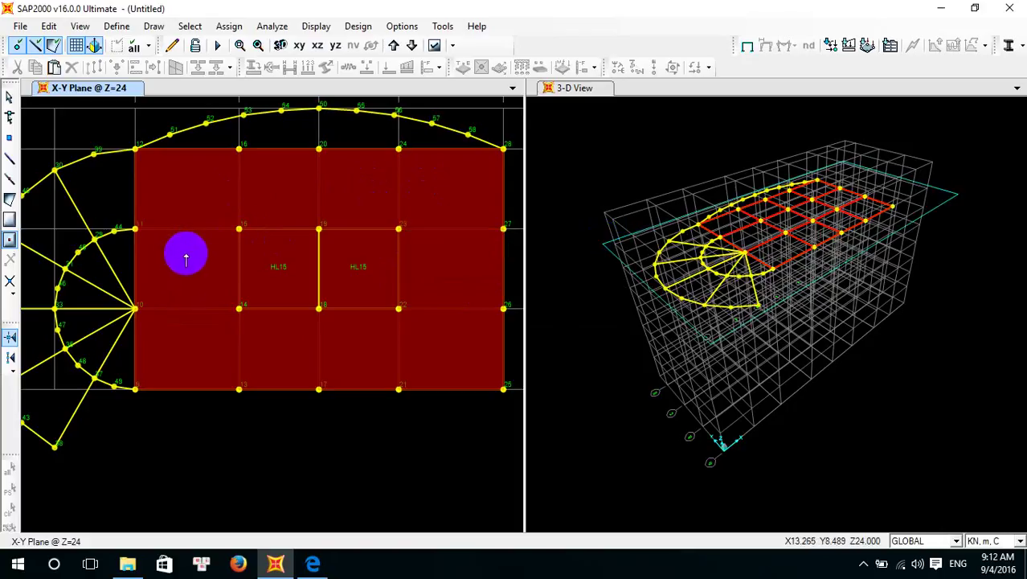
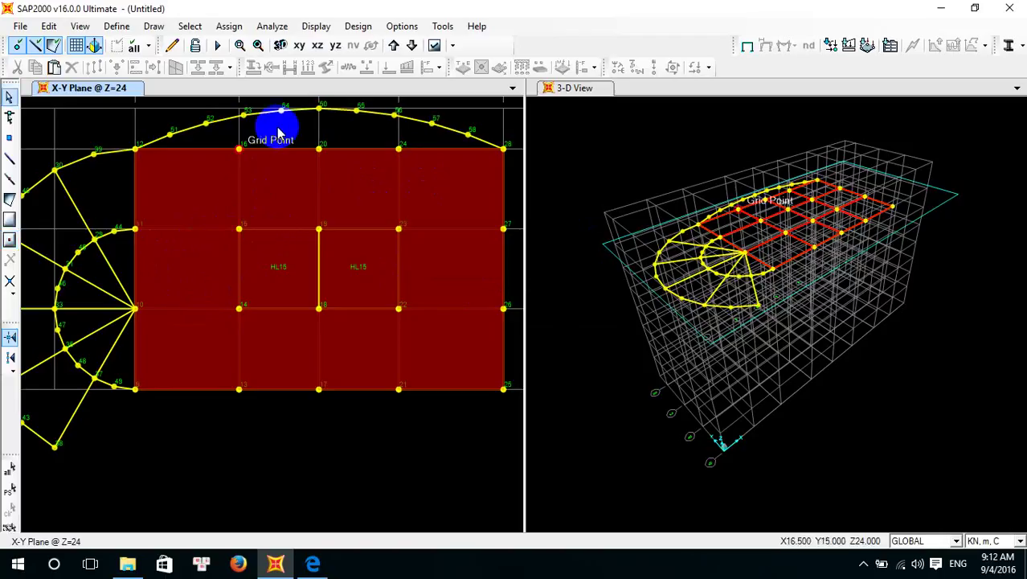
Clear the selected slab area and set the plan view to color objects by section
left_click(201, 271)
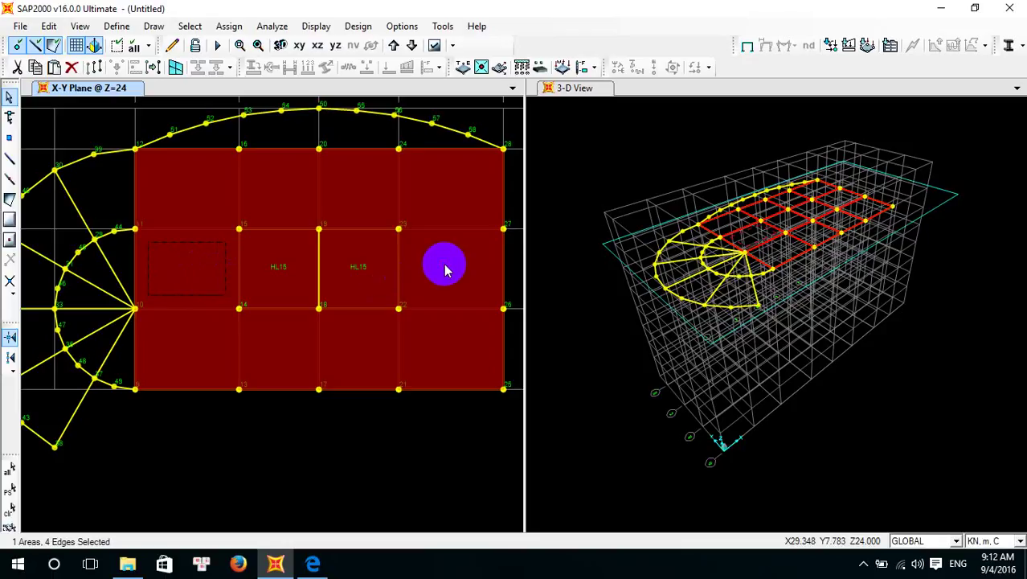
key("ctrl+q")
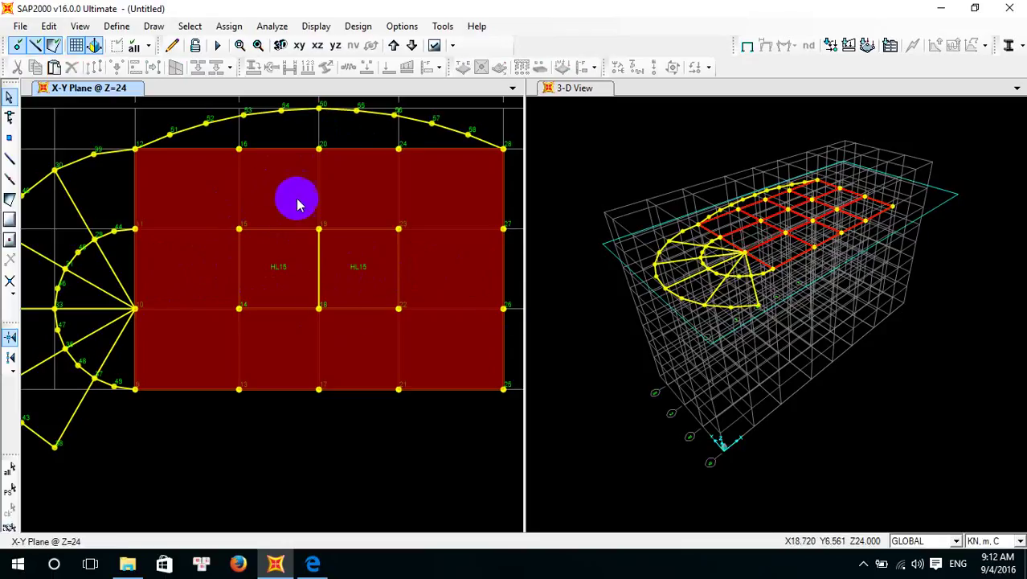
left_click(434, 45)
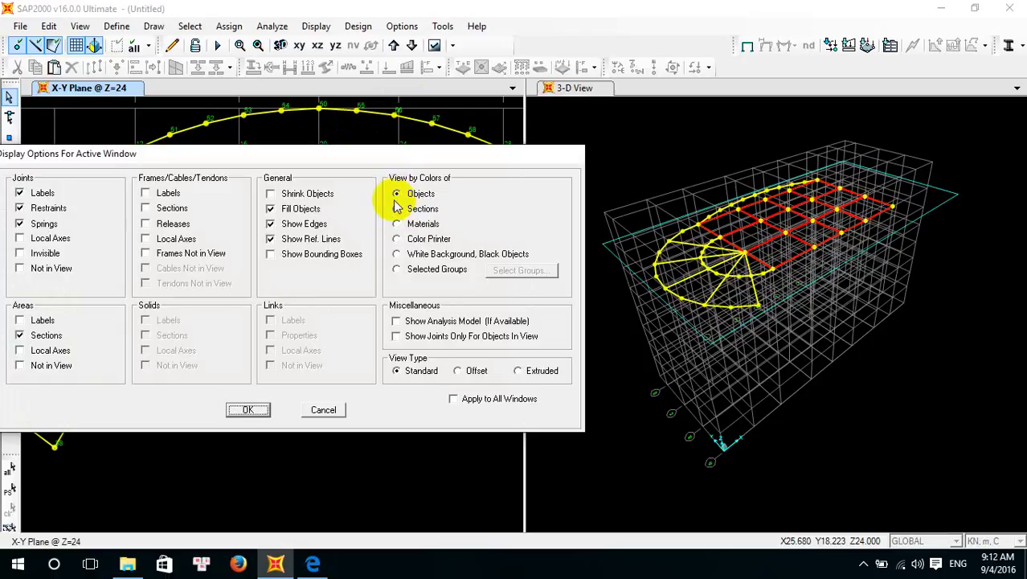
left_click_drag(314, 157, 388, 329)
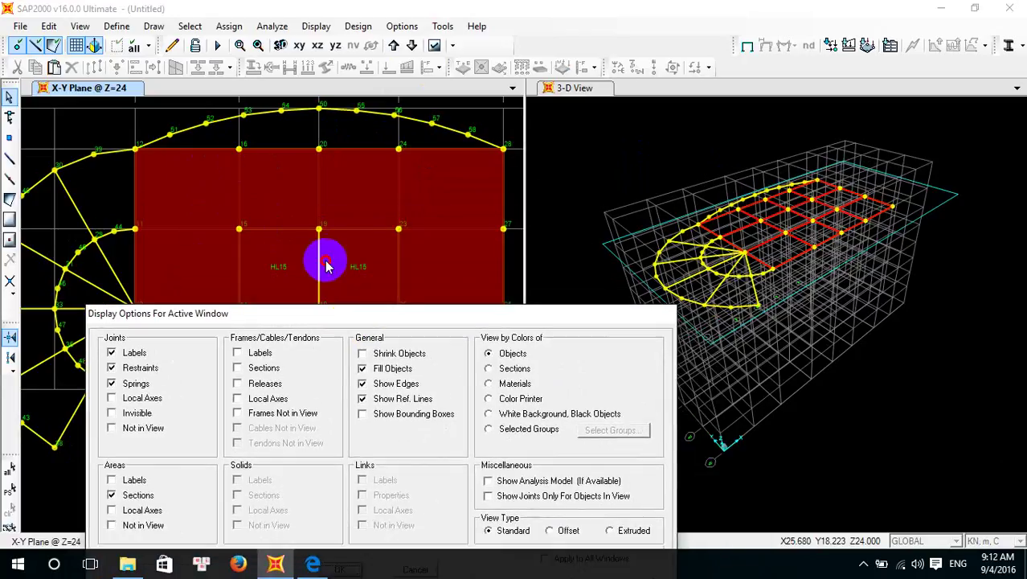
left_click_drag(326, 266, 300, 134)
left_click(463, 237)
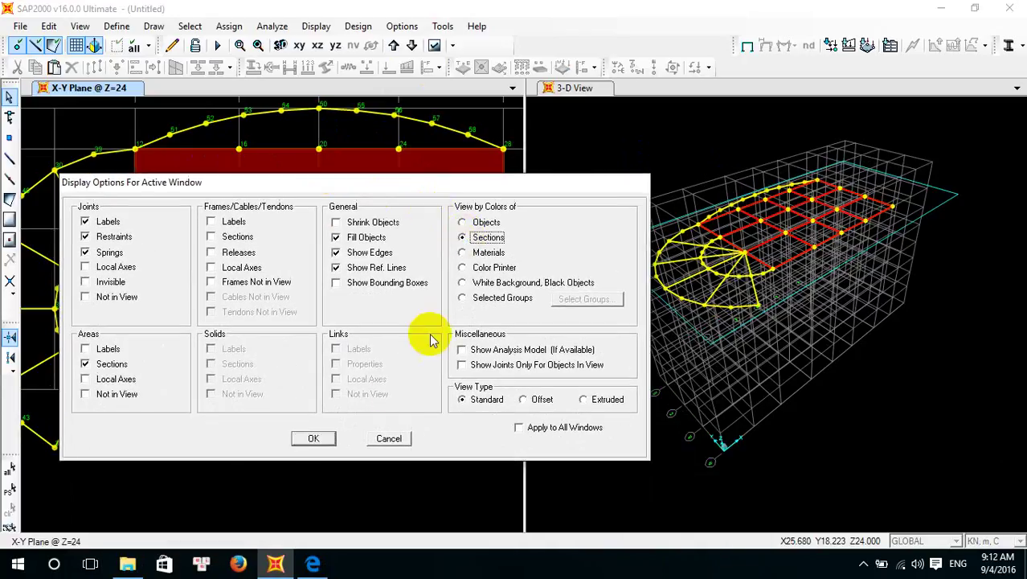
left_click(310, 438)
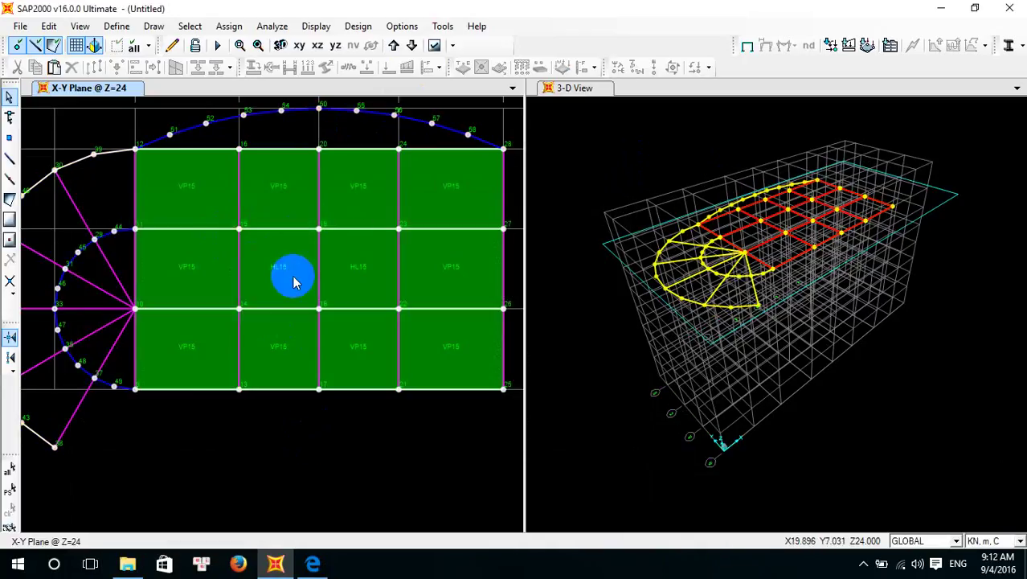
Change the HL15 area section's display color to blue, accept the definitions and refresh the plan view
left_click(288, 266)
left_click(288, 266)
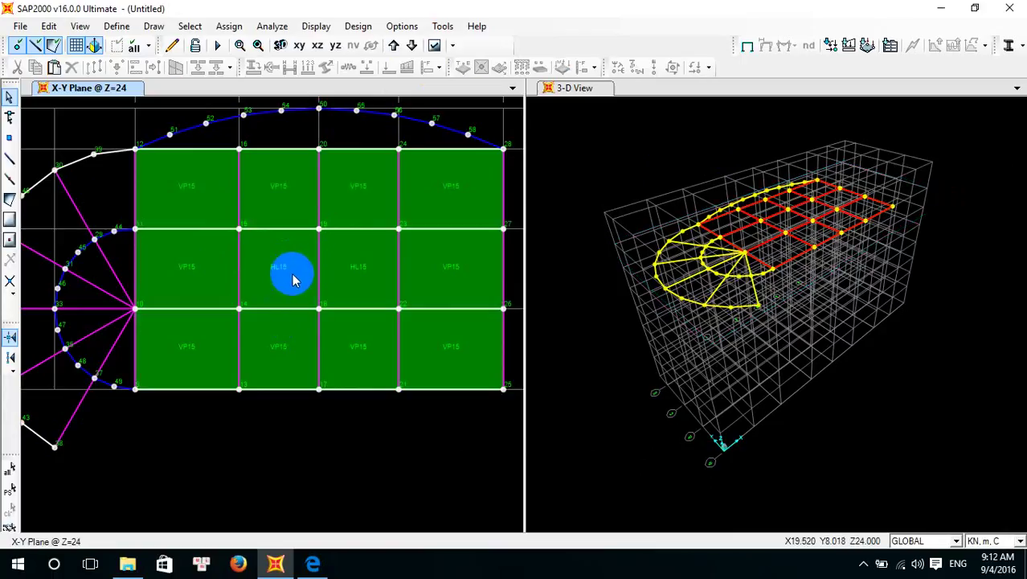
left_click(117, 26)
mouse_move(178, 68)
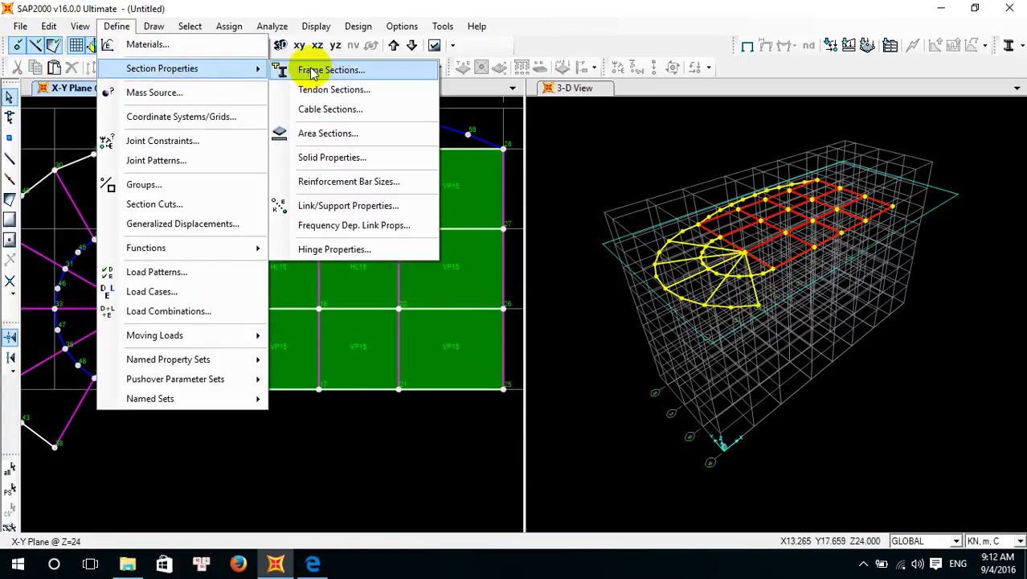
left_click(337, 135)
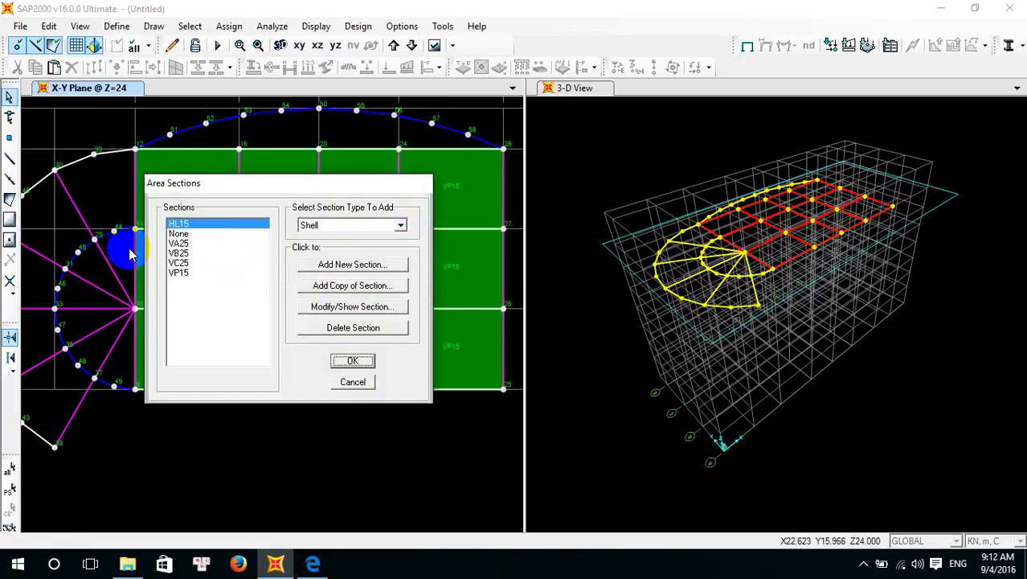
left_click(374, 309)
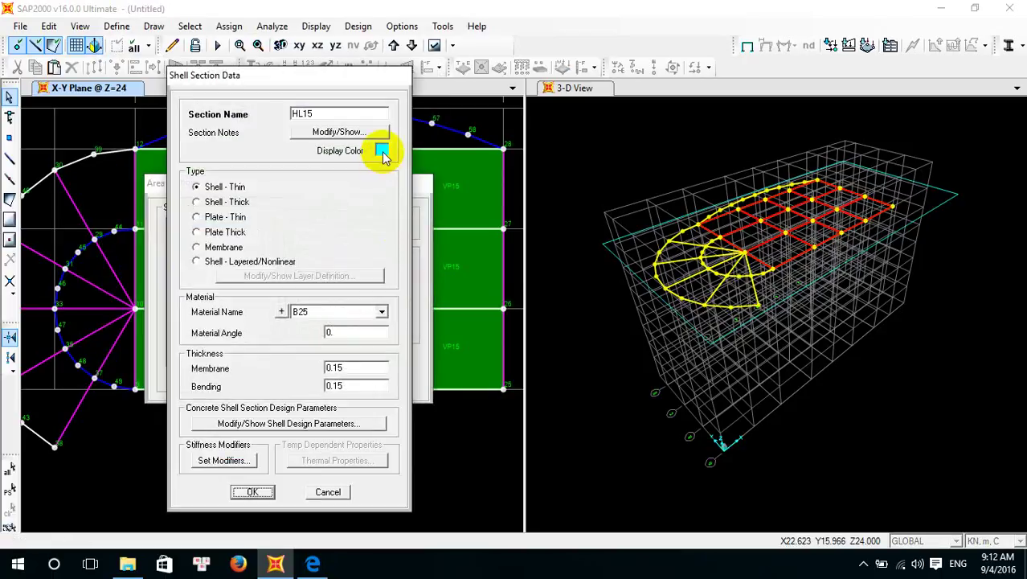
left_click(383, 150)
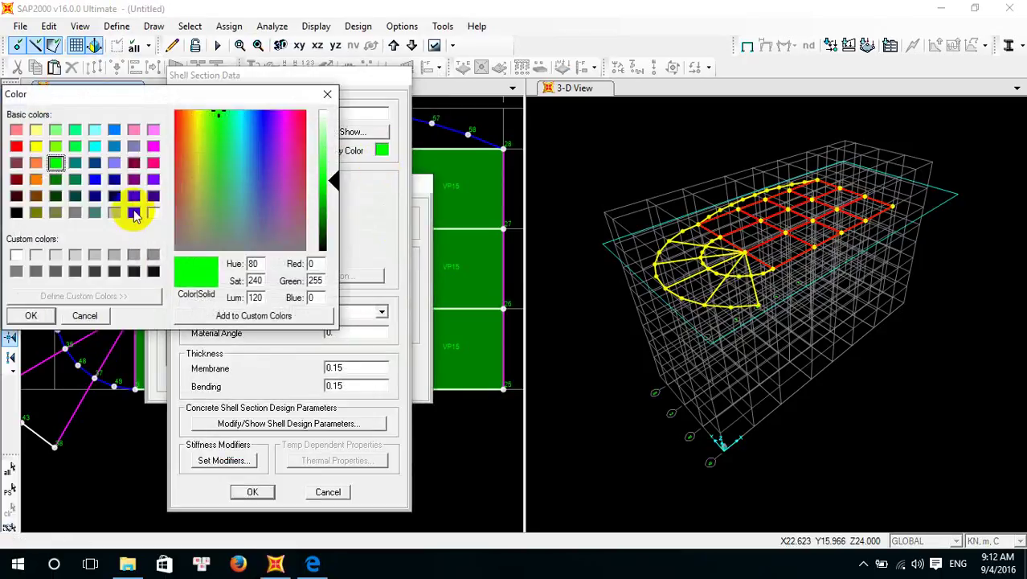
left_click(17, 146)
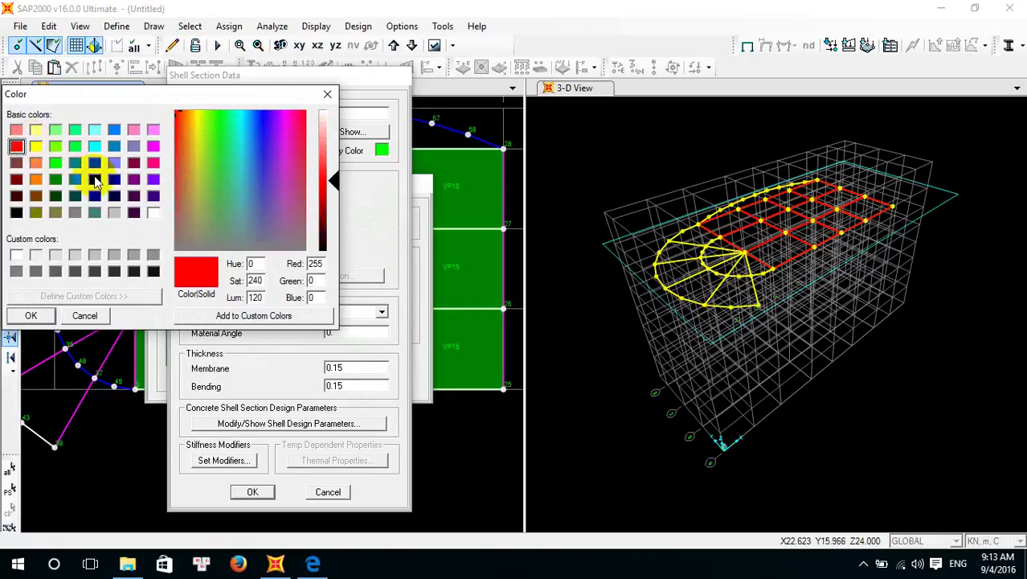
left_click(94, 179)
left_click(36, 315)
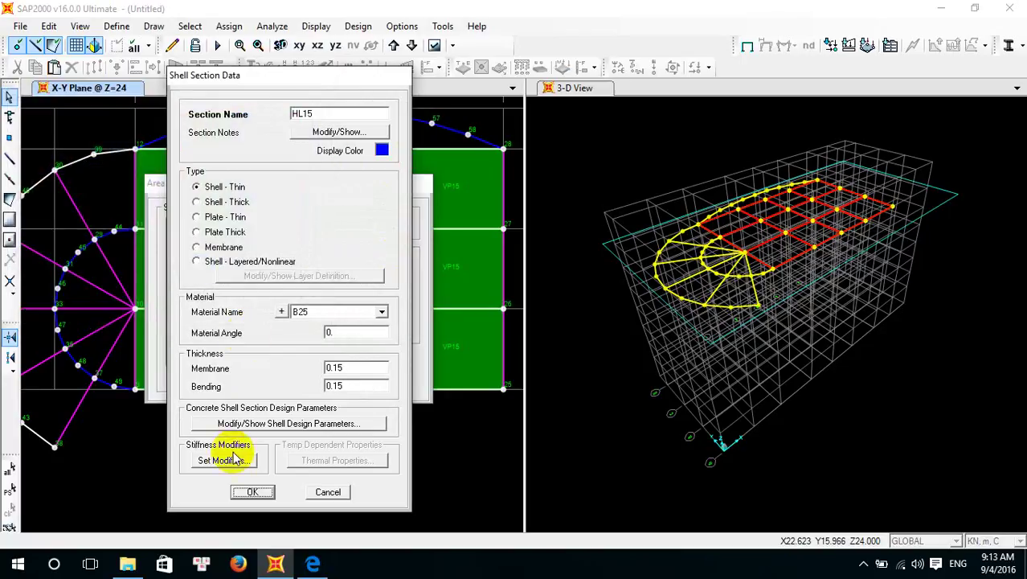
left_click(252, 492)
left_click(350, 360)
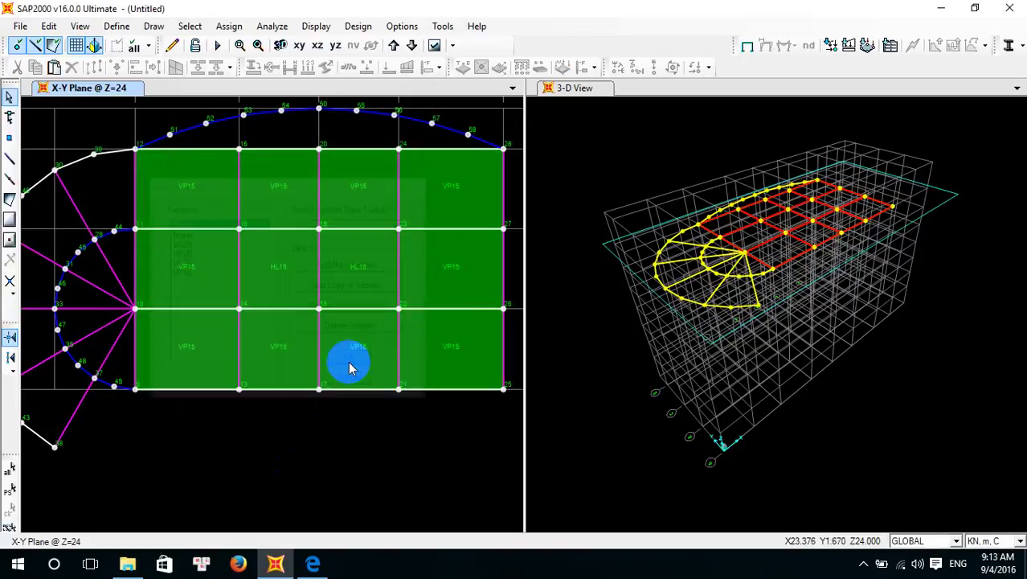
left_click(172, 45)
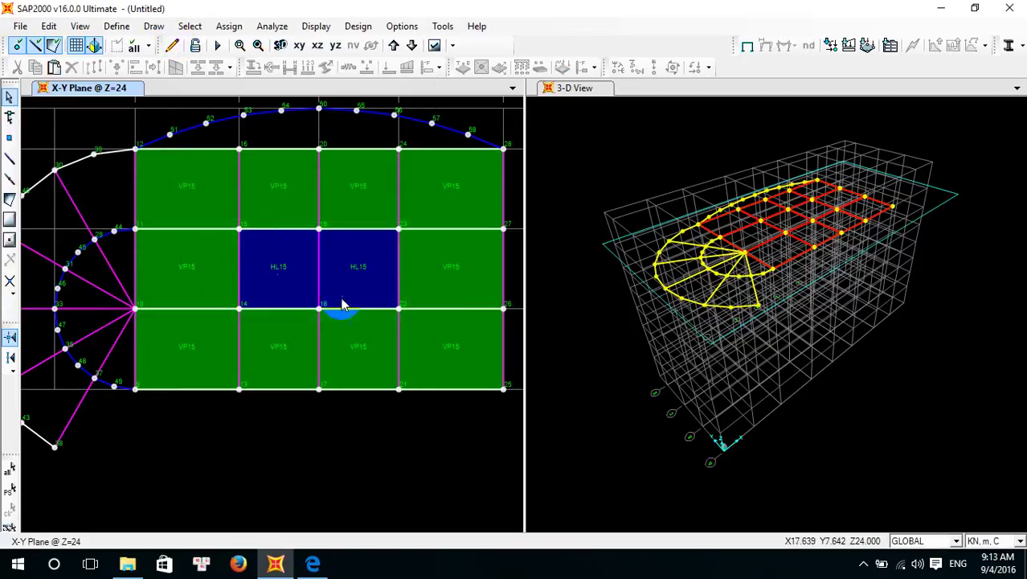
scroll(252, 275, "up", 3)
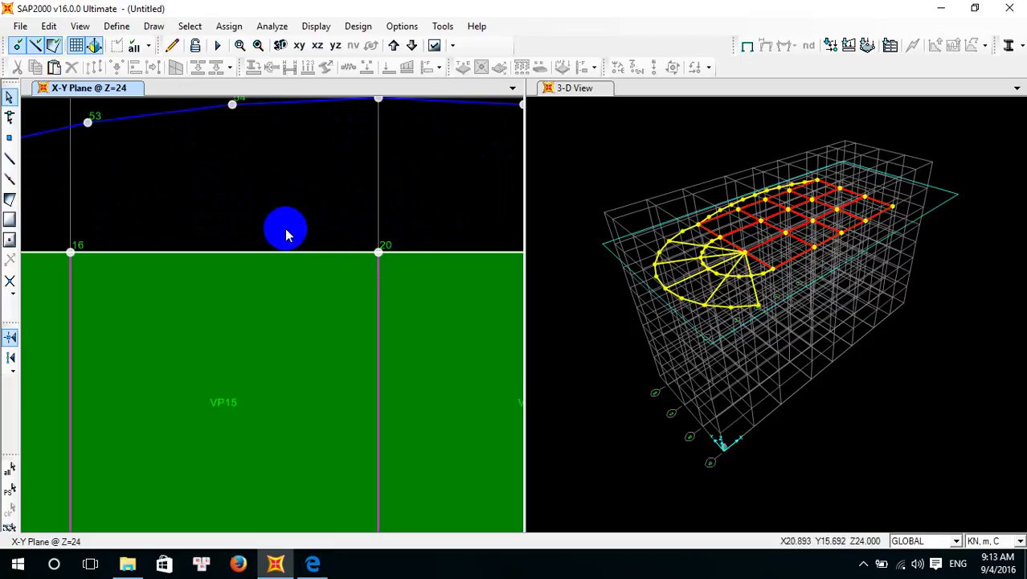
scroll(326, 259, "down", 3)
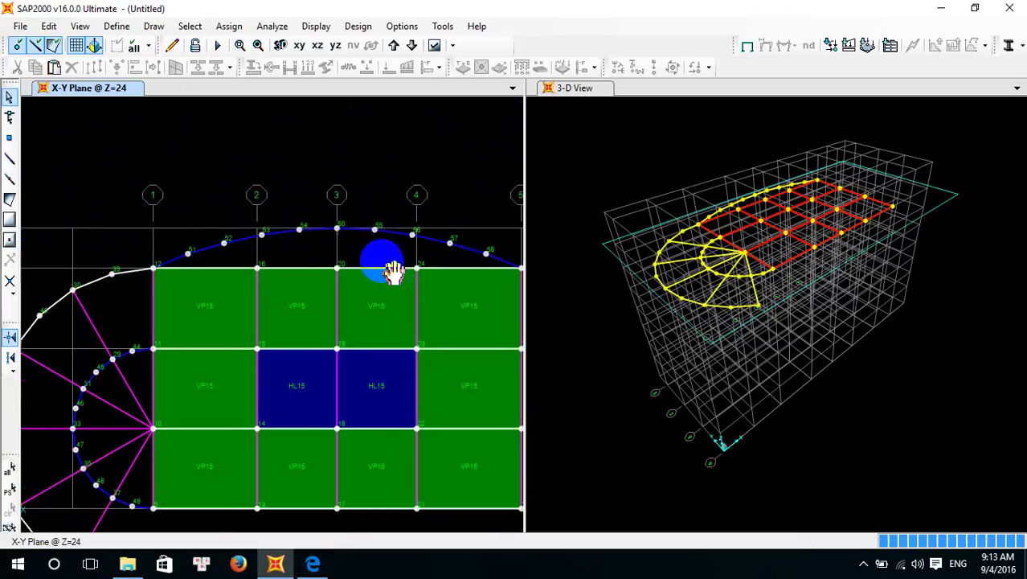
scroll(289, 207, "up", 2)
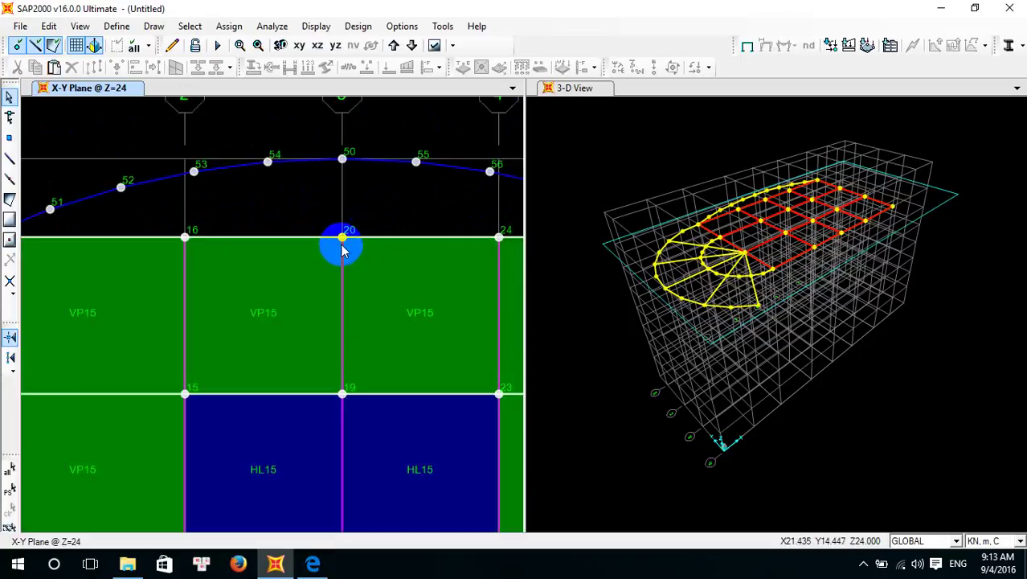
scroll(273, 200, "down", 3)
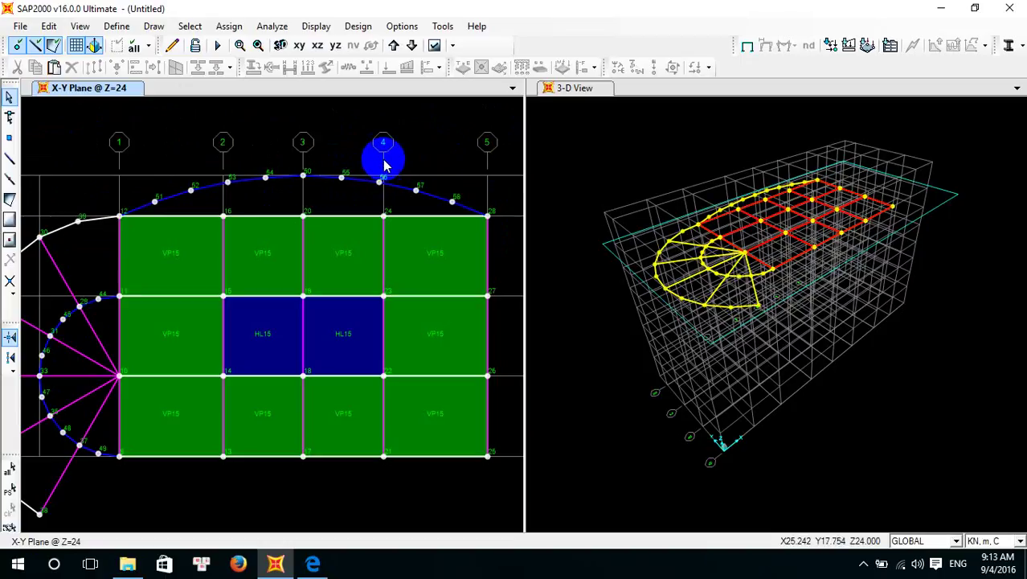
Clear the trial selection of arc frames and check the slanted lower edge beam in the PDF floor plan
left_click_drag(402, 163, 199, 193)
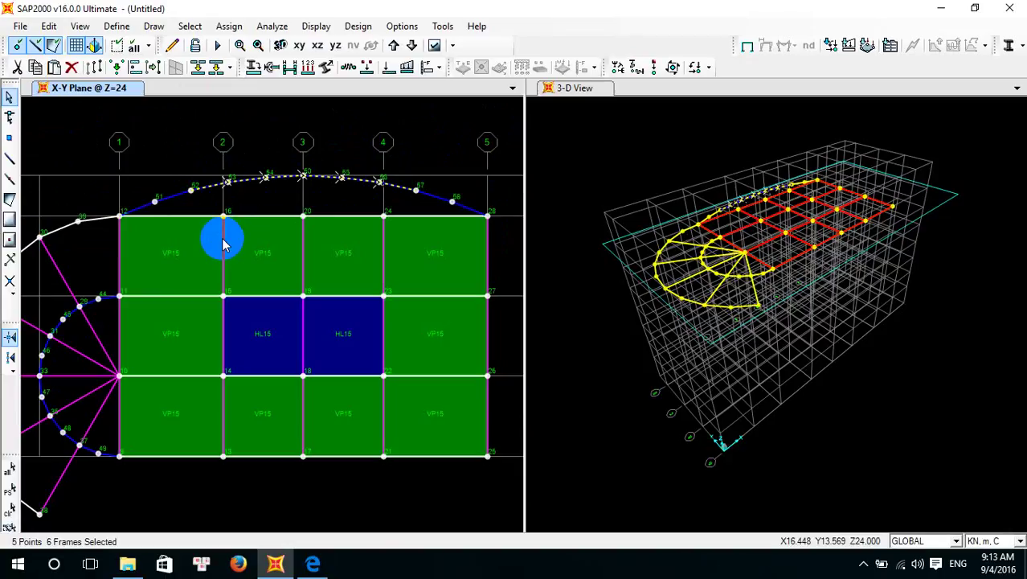
key("ctrl+q")
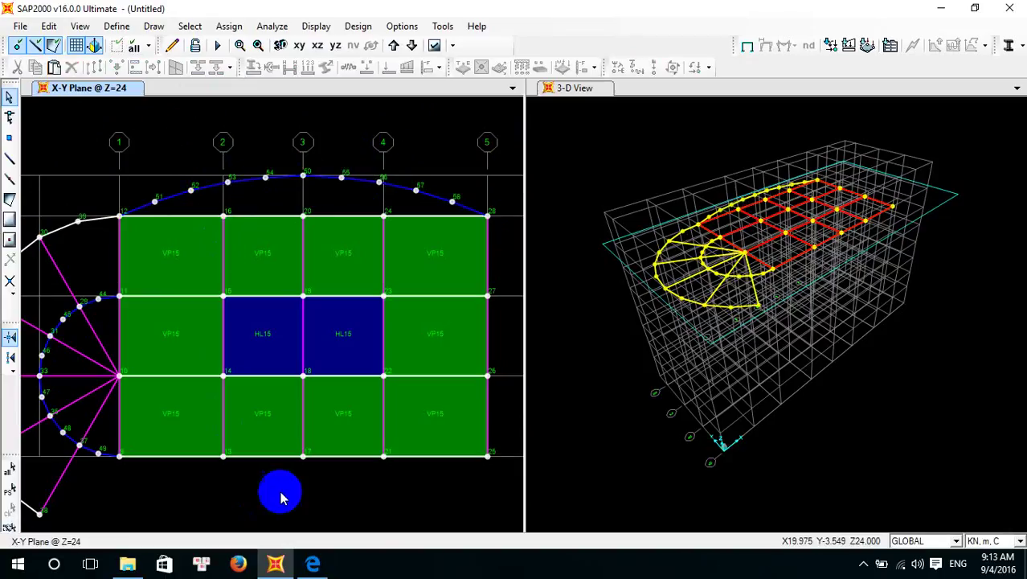
middle_click_drag(83, 526, 163, 409)
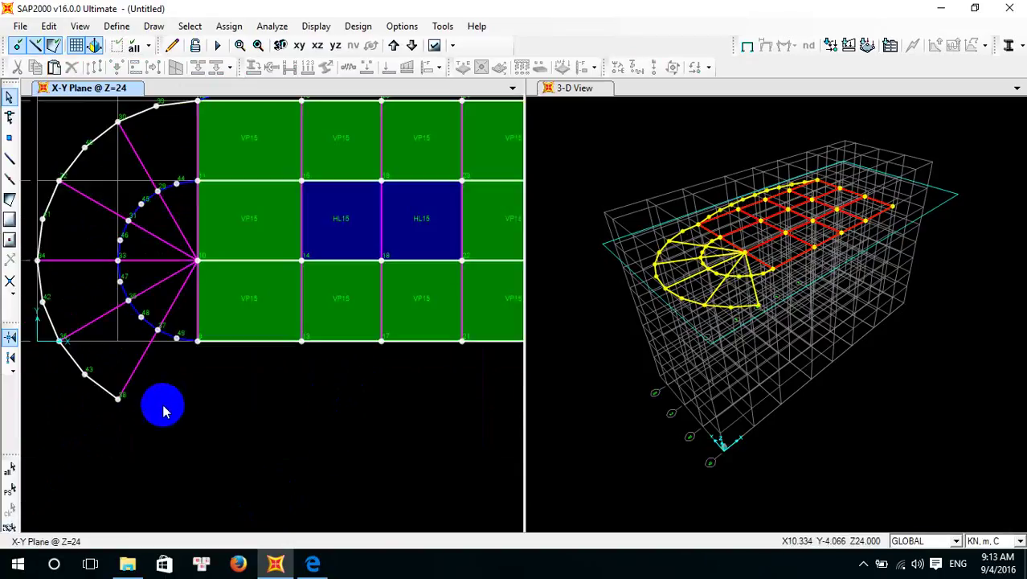
left_click(314, 565)
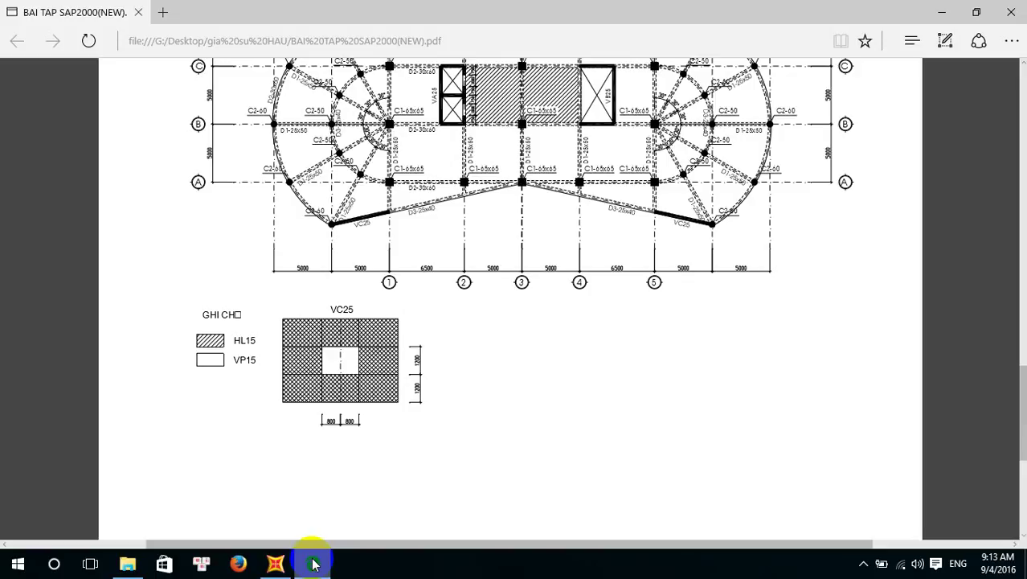
left_click(314, 565)
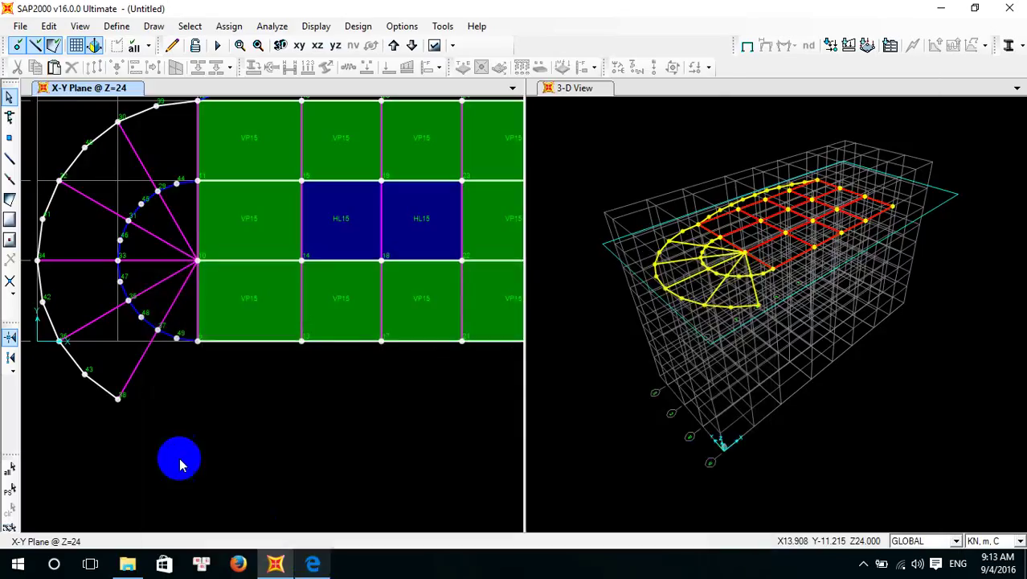
Draw a straight D3-25x40 frame from joint 38 to joint 17 along the slanted lower edge
left_click(10, 160)
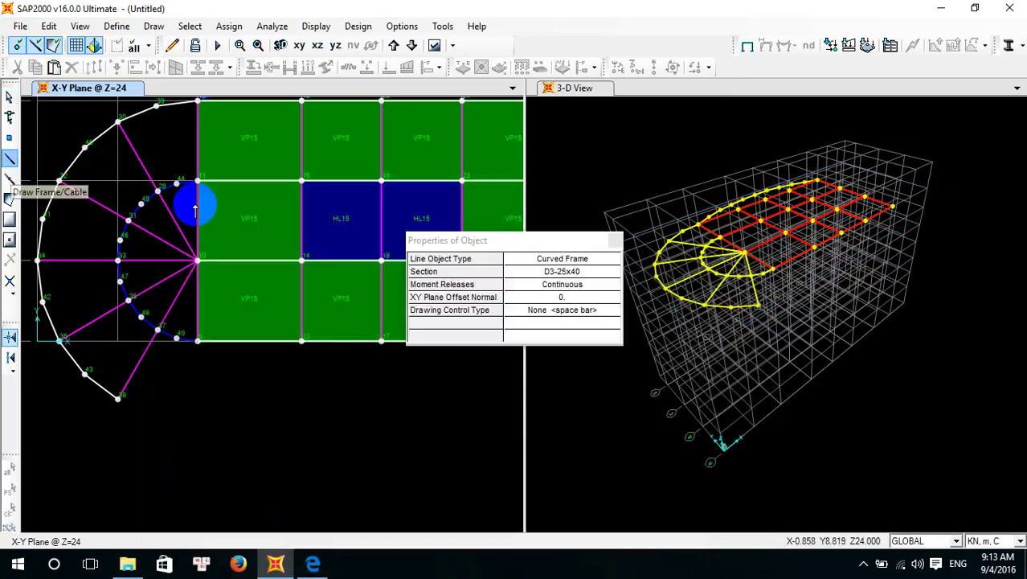
left_click(118, 398)
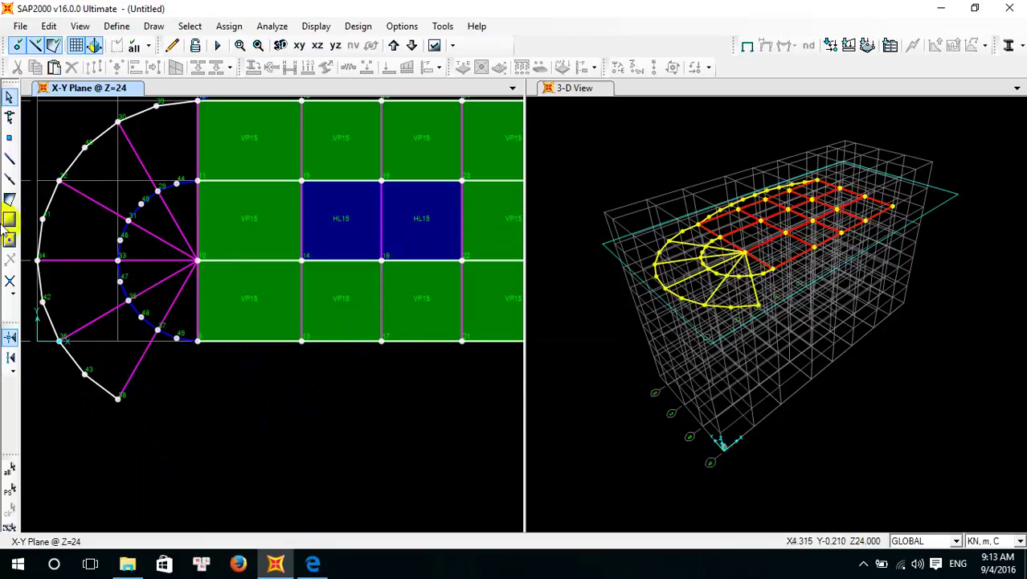
left_click(8, 160)
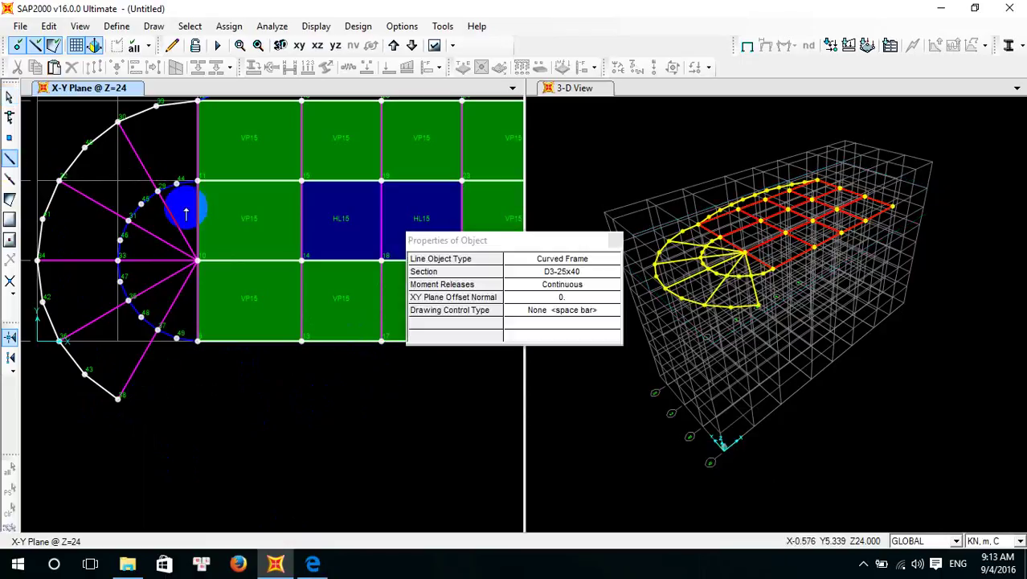
left_click(593, 261)
left_click(592, 275)
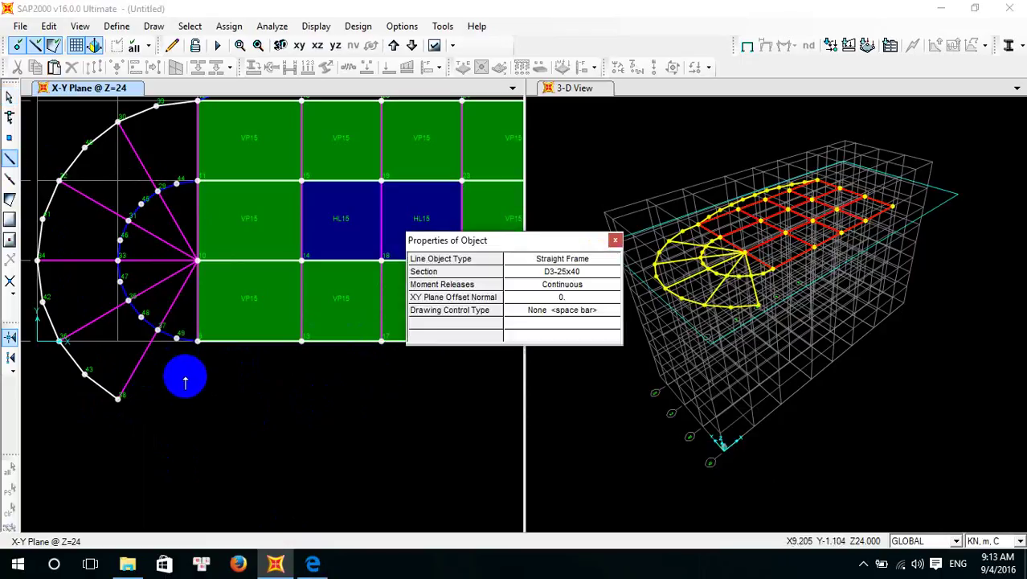
left_click(121, 399)
left_click(381, 342)
key("Escape")
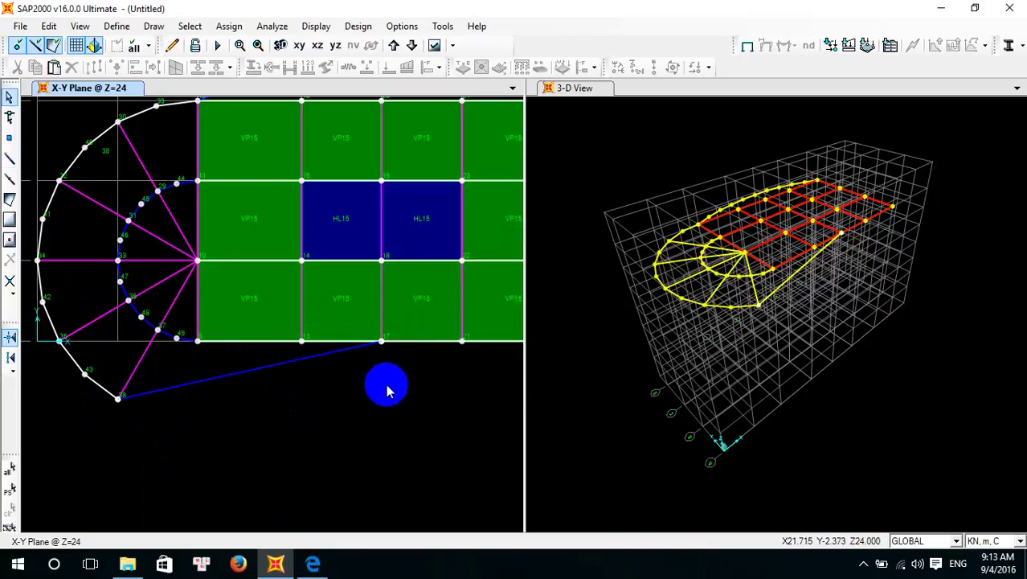
Select the upper arc frames and the slanted lower edge beam as boundaries for extending the beams
scroll(335, 387, "down", 3)
middle_click_drag(373, 395, 190, 360)
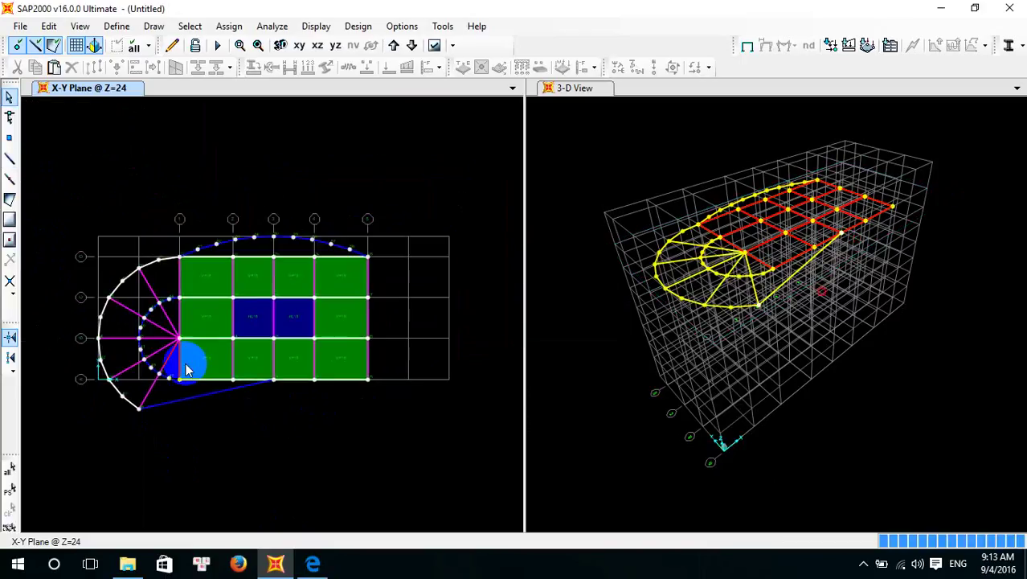
left_click_drag(343, 218, 223, 252)
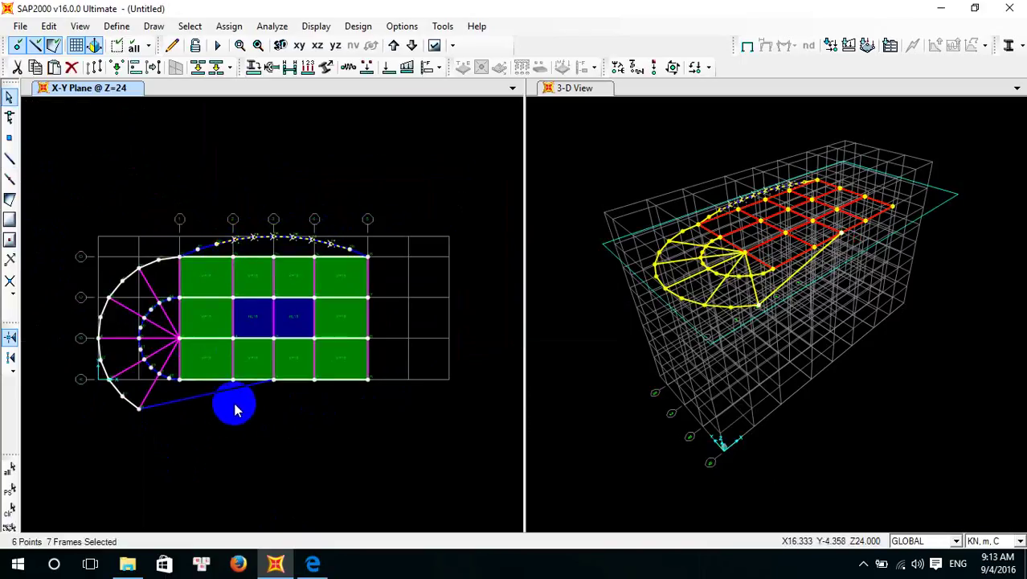
left_click_drag(233, 405, 165, 395)
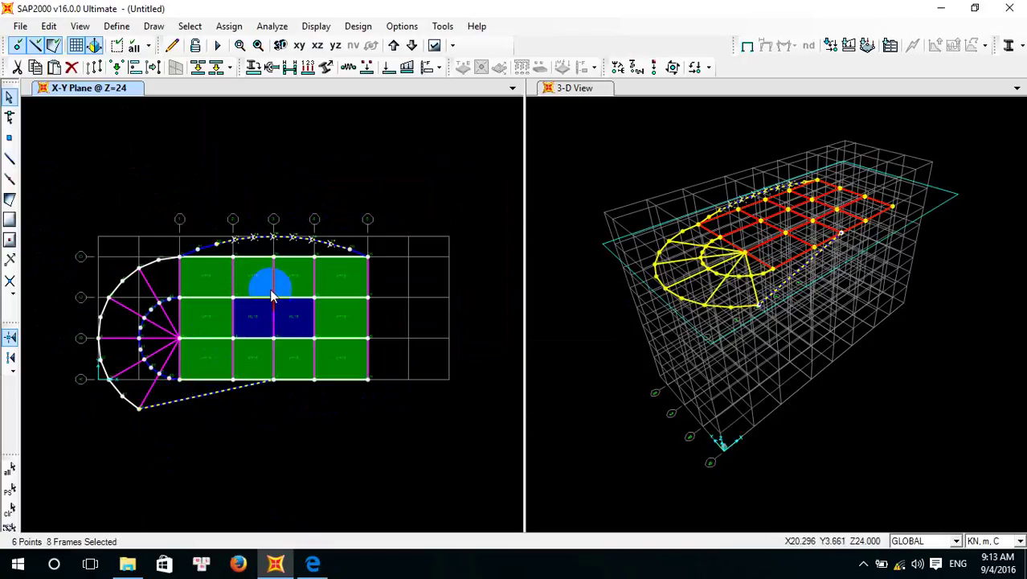
Add the upper-row beams on axes 2, 3 and 4 and their end joints 16, 20 and 24 to the selection
scroll(270, 280, "up", 2)
left_click(193, 264)
left_click(197, 239)
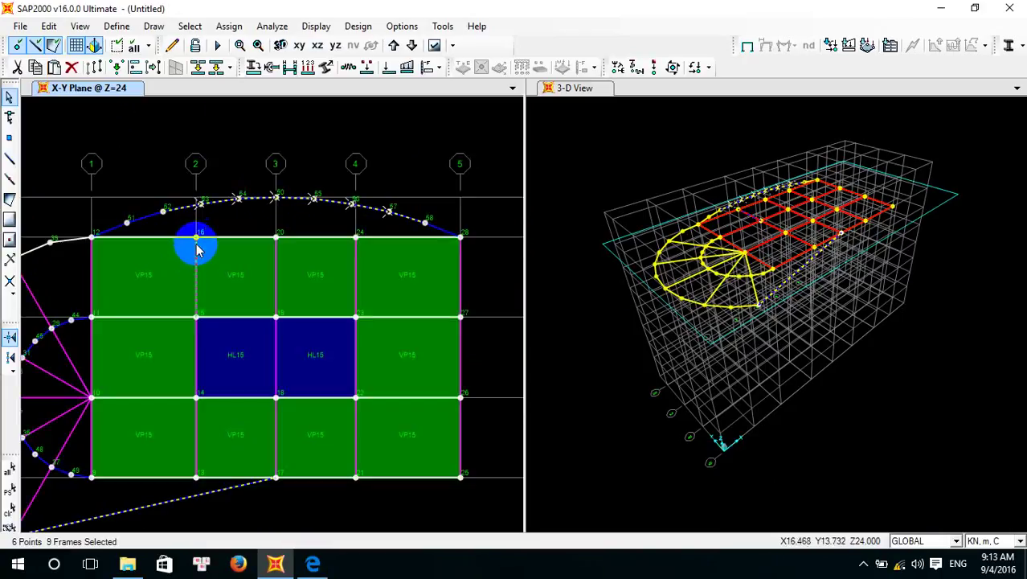
left_click(275, 273)
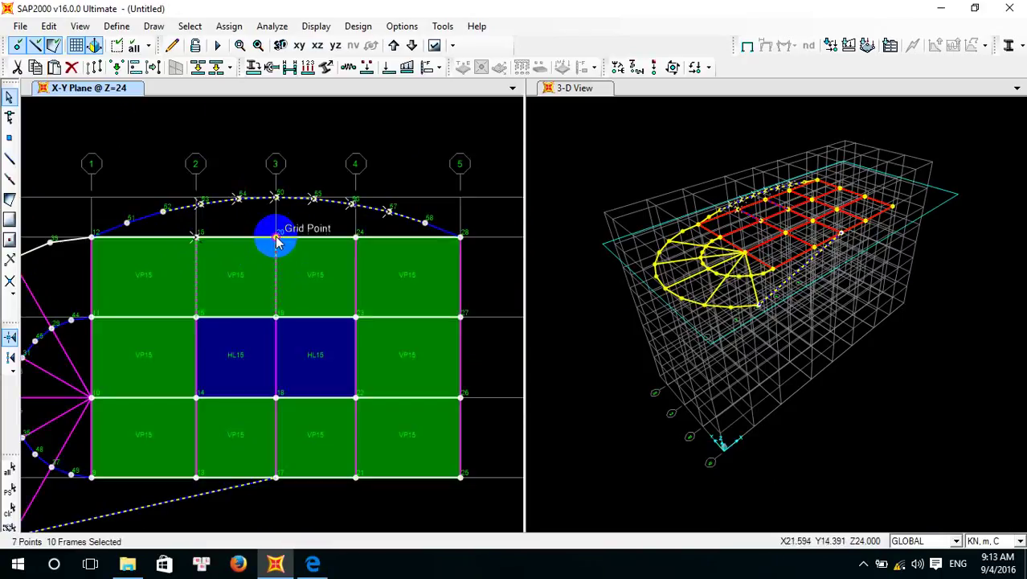
left_click(276, 237)
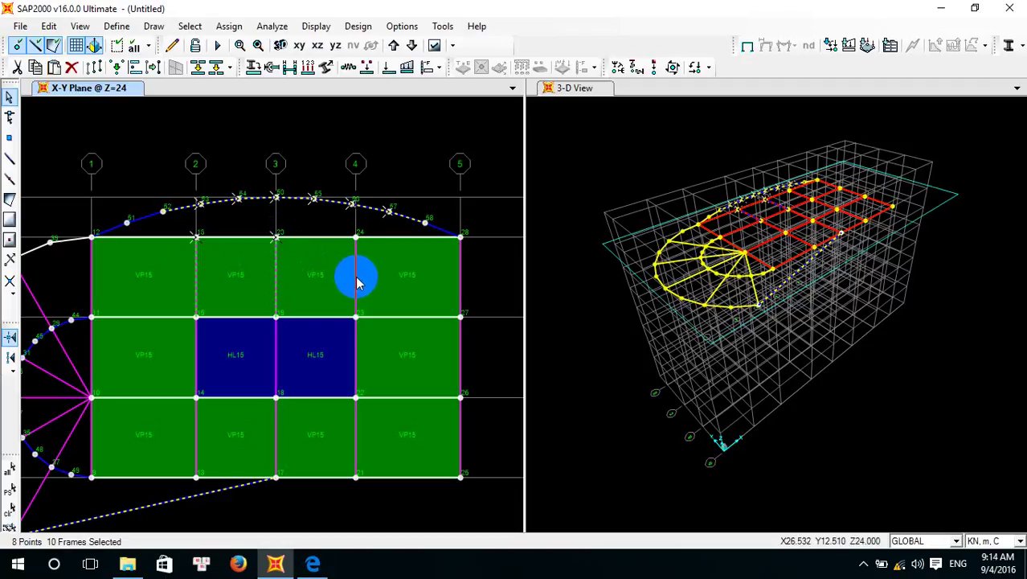
left_click(358, 277)
left_click(355, 235)
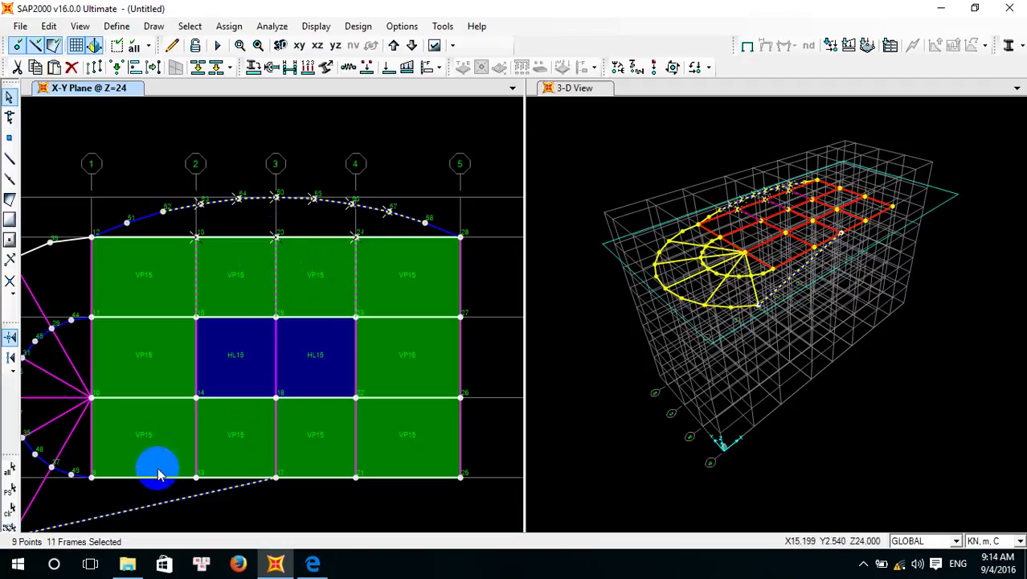
Add the lower-row beams on axes 2 and 1 and their end joints 13 and 9 to the selection
left_click(197, 452)
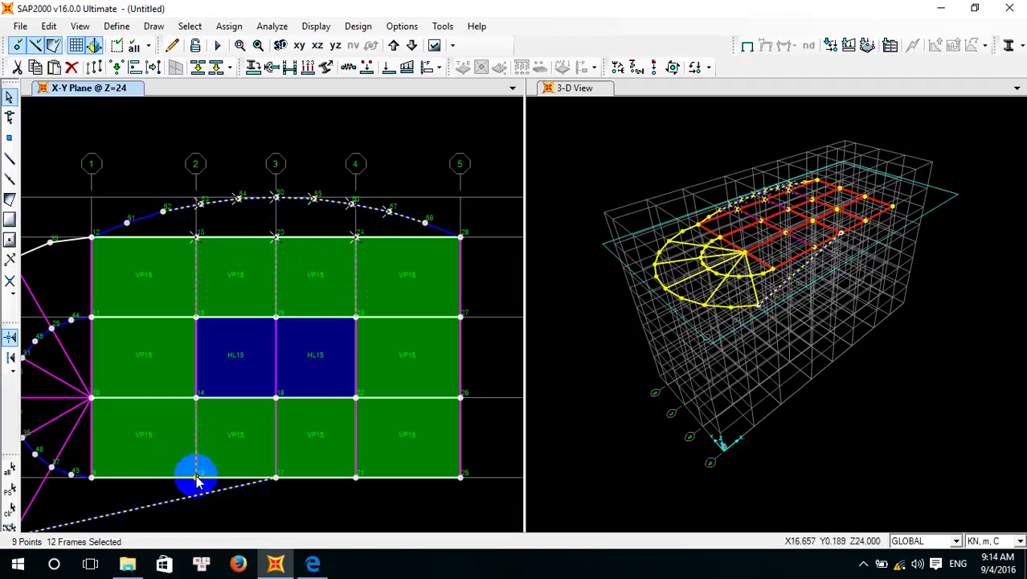
left_click(197, 479)
left_click(92, 449)
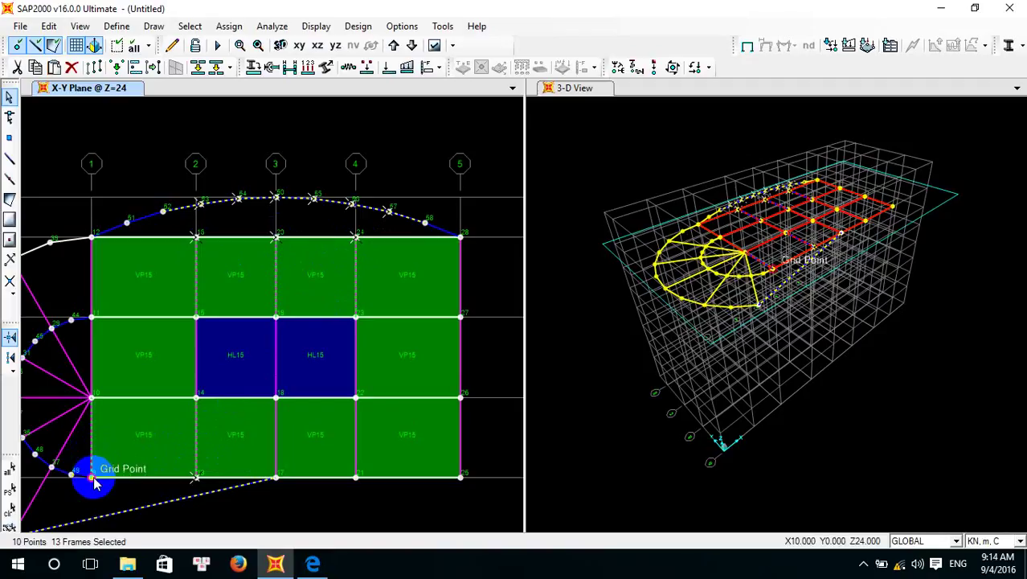
left_click(92, 476)
middle_click_drag(202, 508, 309, 454)
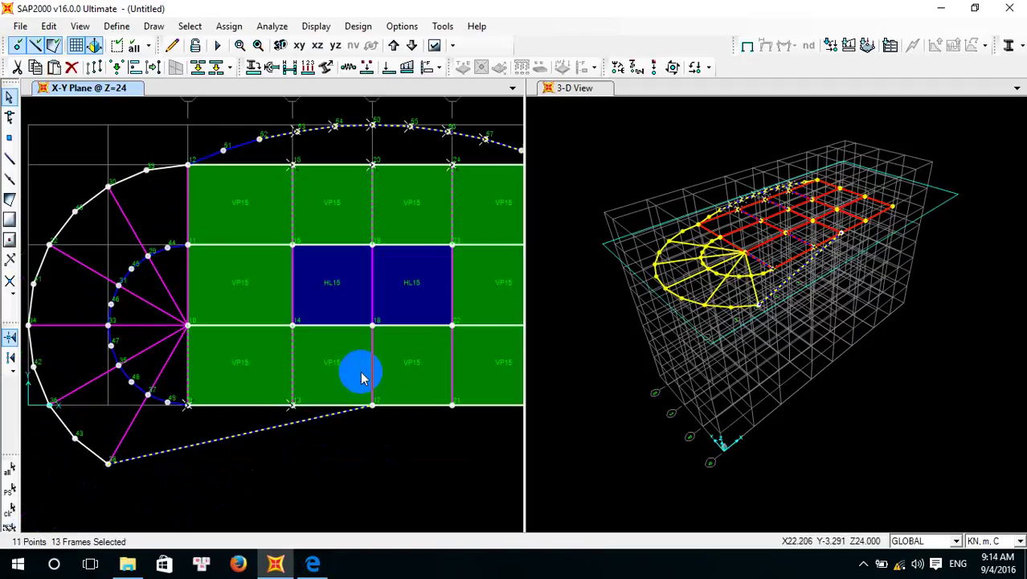
Extend the selected beams to the upper arc and the slanted edge beam with Trim/Extend Frames set to Extend Frames
left_click(49, 26)
mouse_move(125, 299)
mouse_move(131, 236)
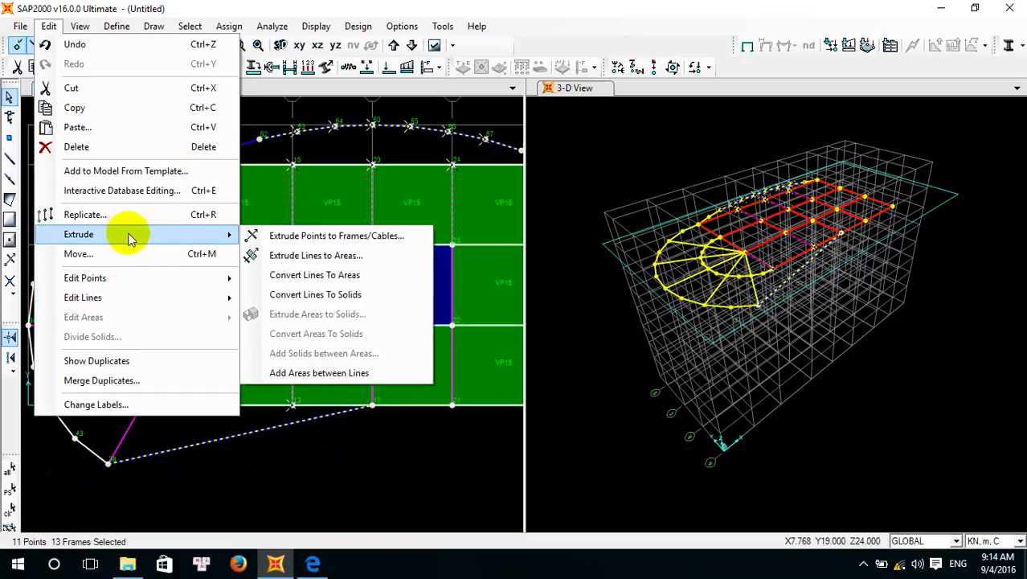
left_click(339, 235)
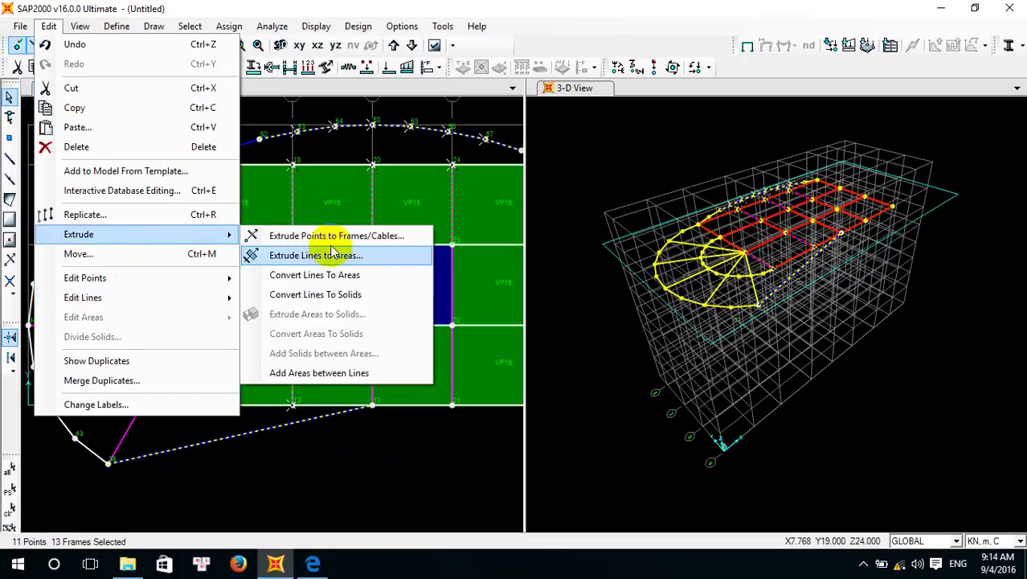
mouse_move(122, 304)
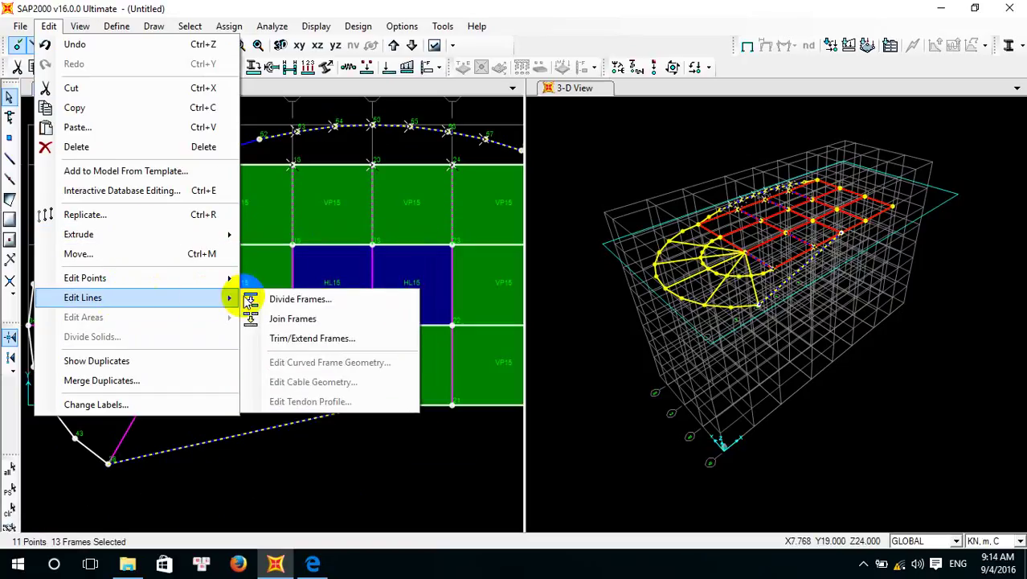
left_click(313, 338)
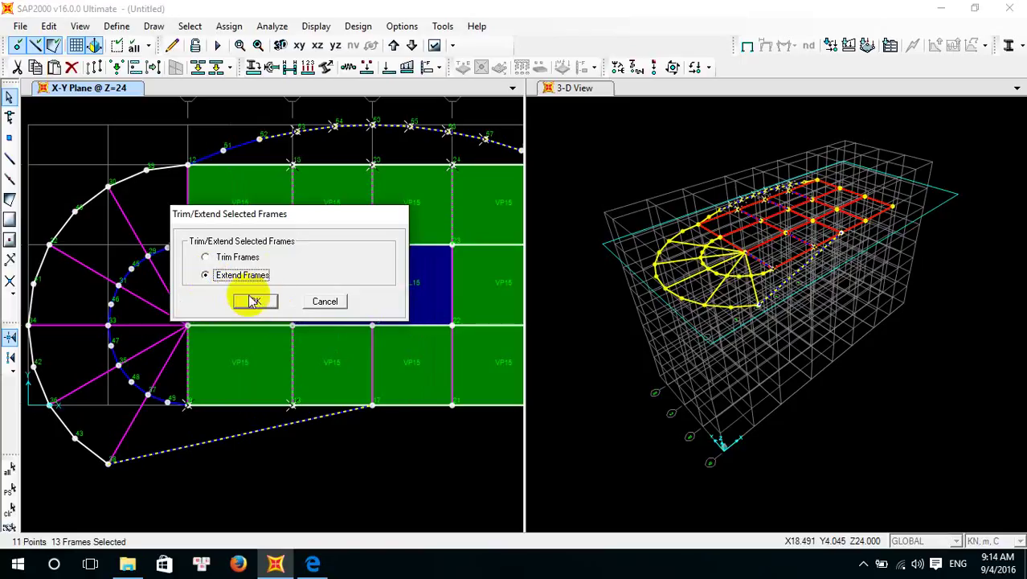
left_click(256, 302)
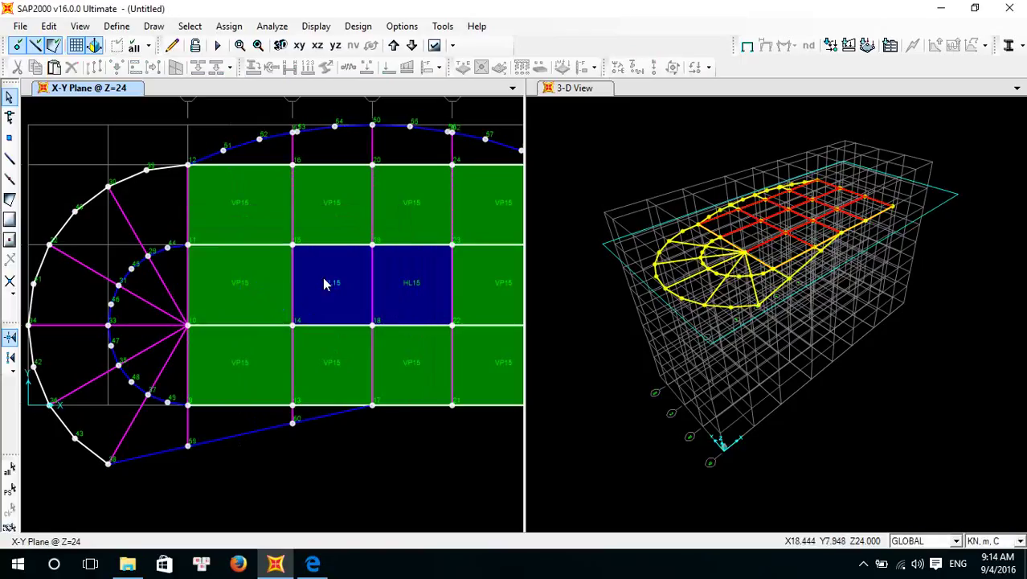
Examine whether the extended axis 1 beam is a single frame passing through joint 9, and clear the selection
left_click(203, 434)
scroll(185, 425, "up", 3)
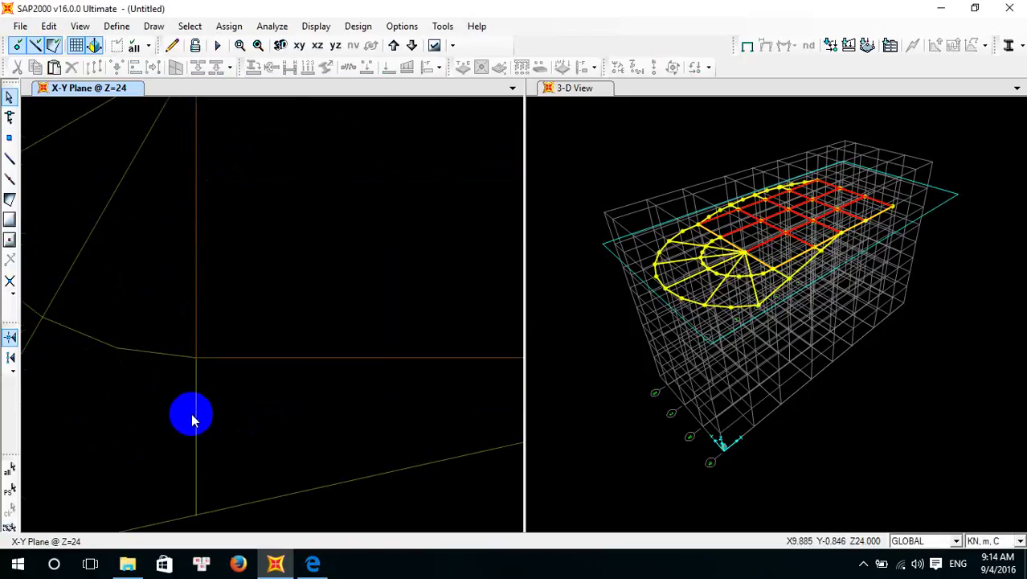
left_click(196, 402)
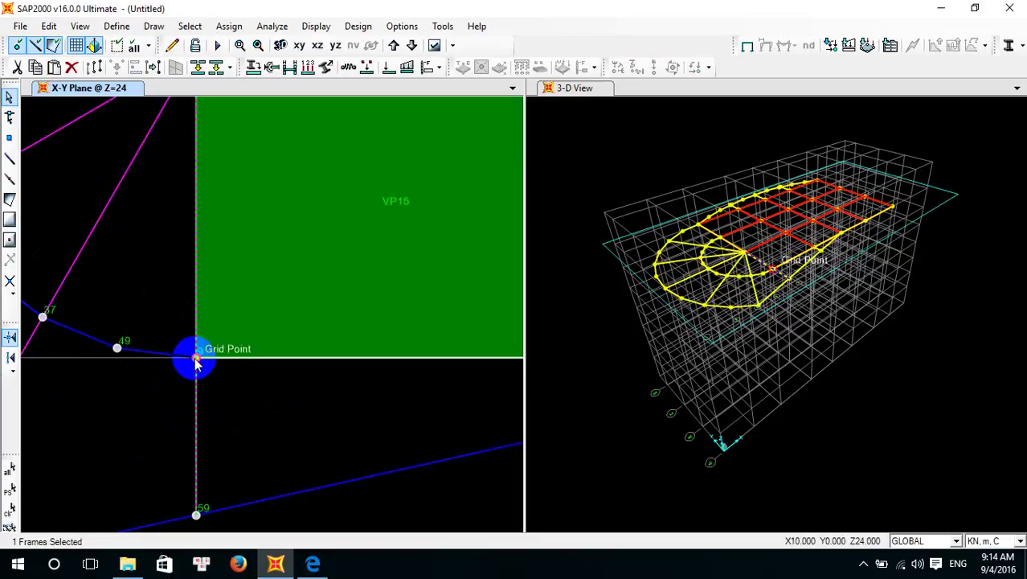
left_click(197, 417)
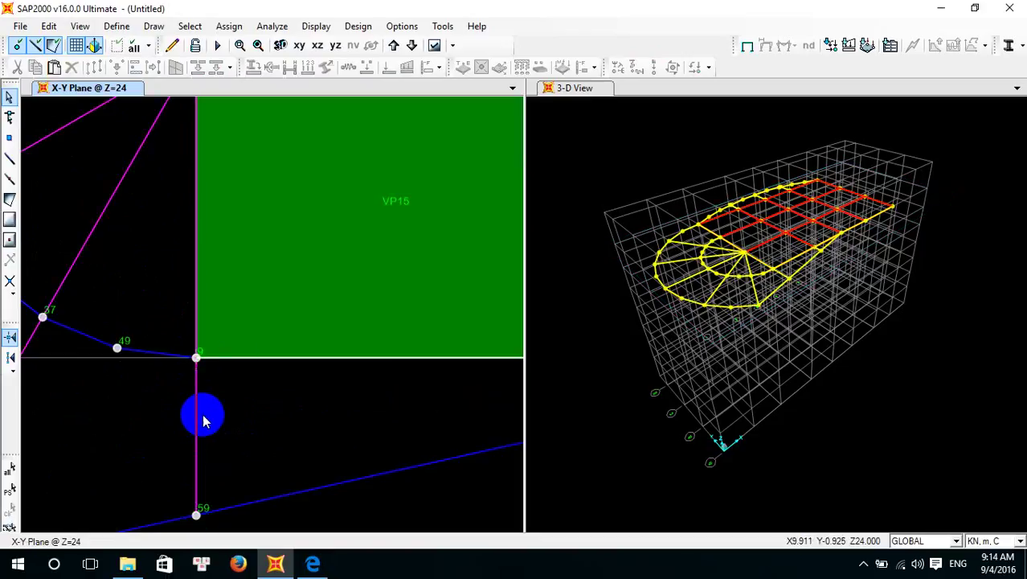
scroll(203, 419, "down", 2)
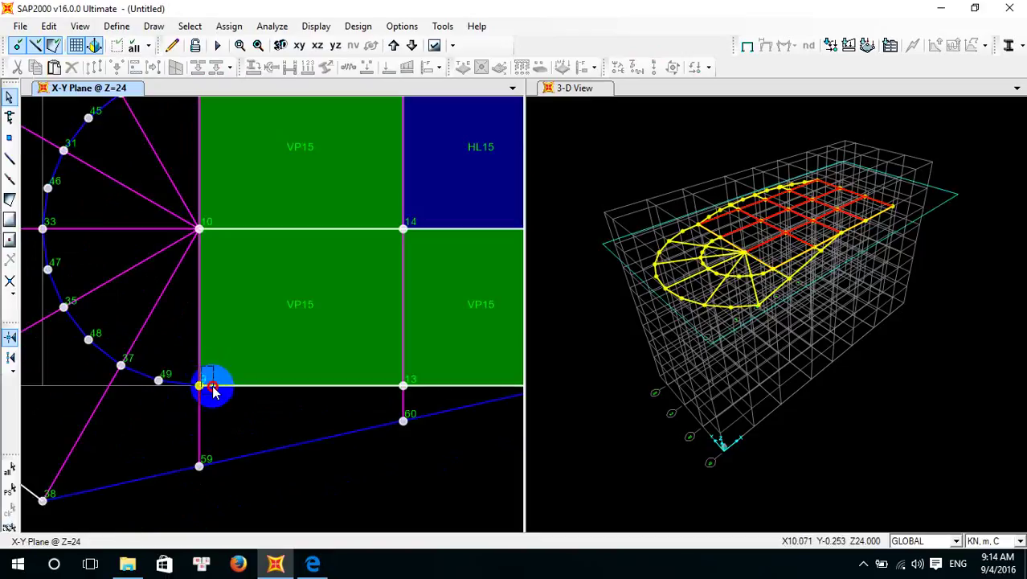
left_click(213, 386)
left_click(271, 387)
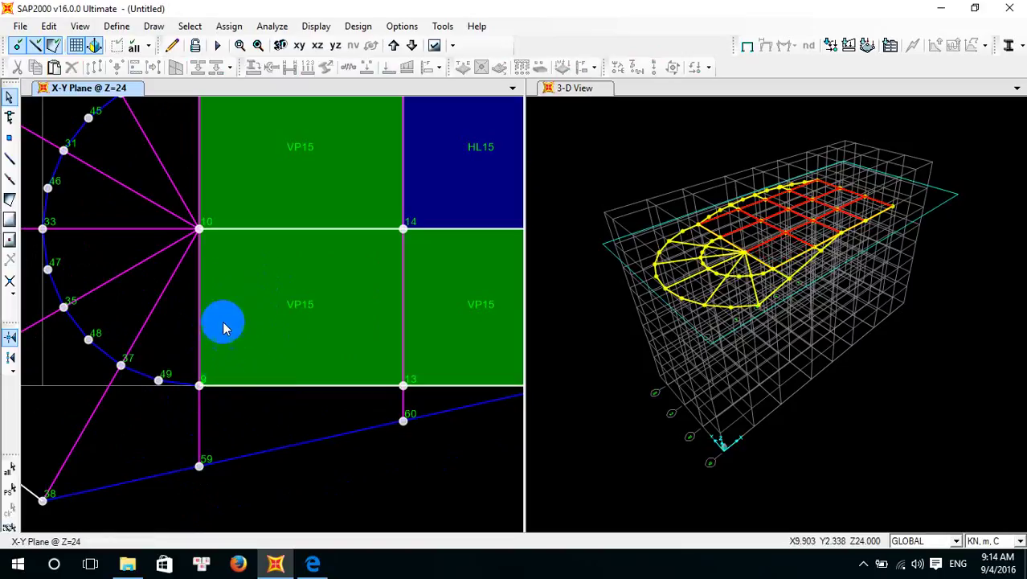
Hide the area objects in the plan view by setting areas to Not in View
scroll(223, 322, "down", 2)
left_click(434, 46)
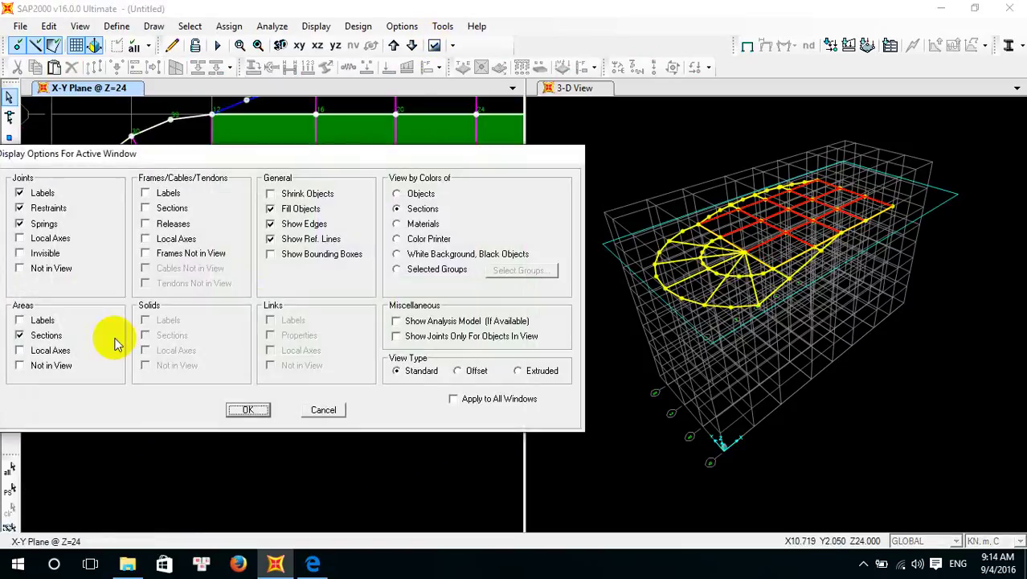
left_click(34, 365)
left_click(251, 411)
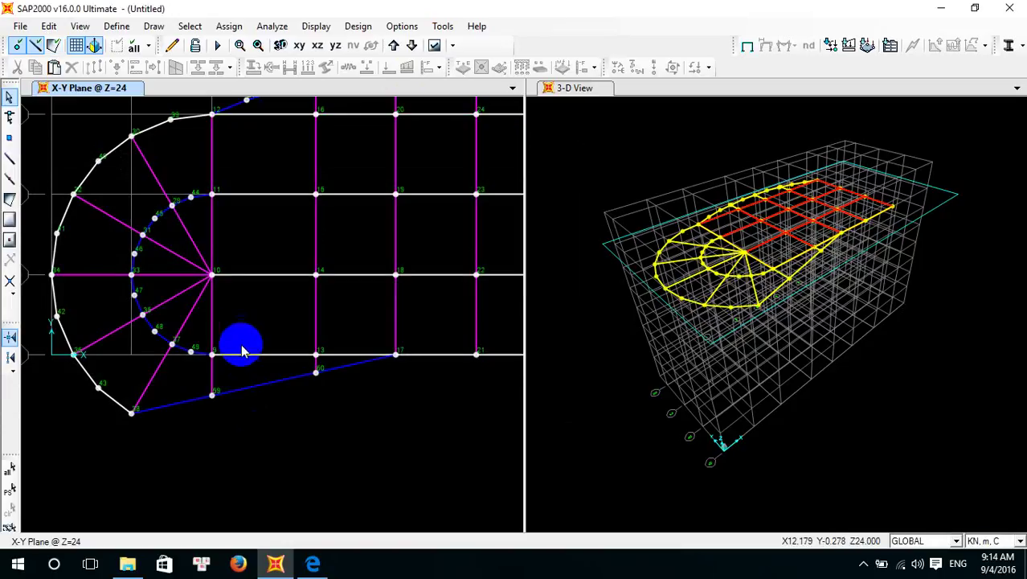
Select joints 9, 13, 16, 20 and 24 together with the frames that meet at them
left_click(209, 377)
left_click(312, 354)
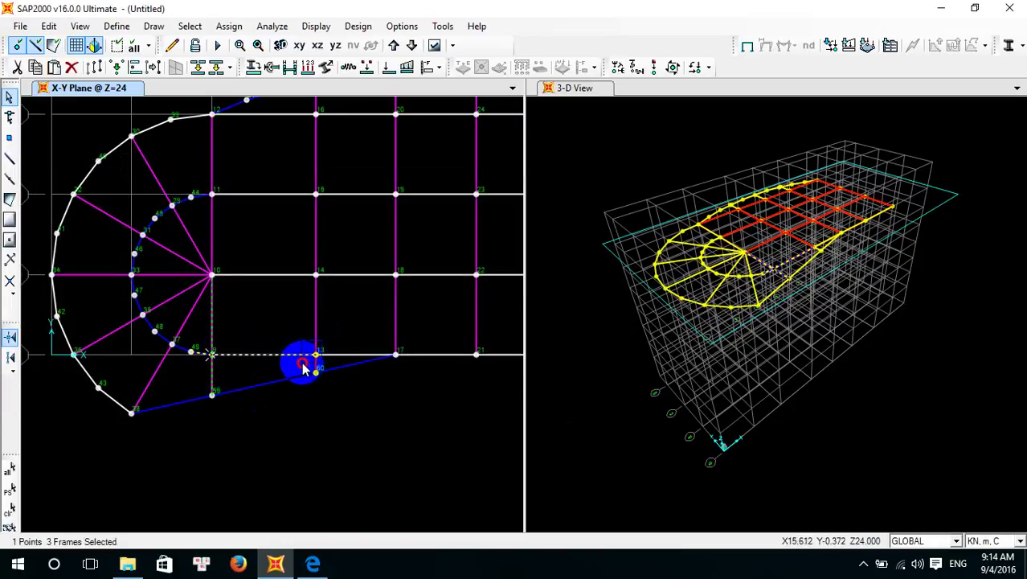
middle_click_drag(381, 223, 261, 436)
left_click(196, 330)
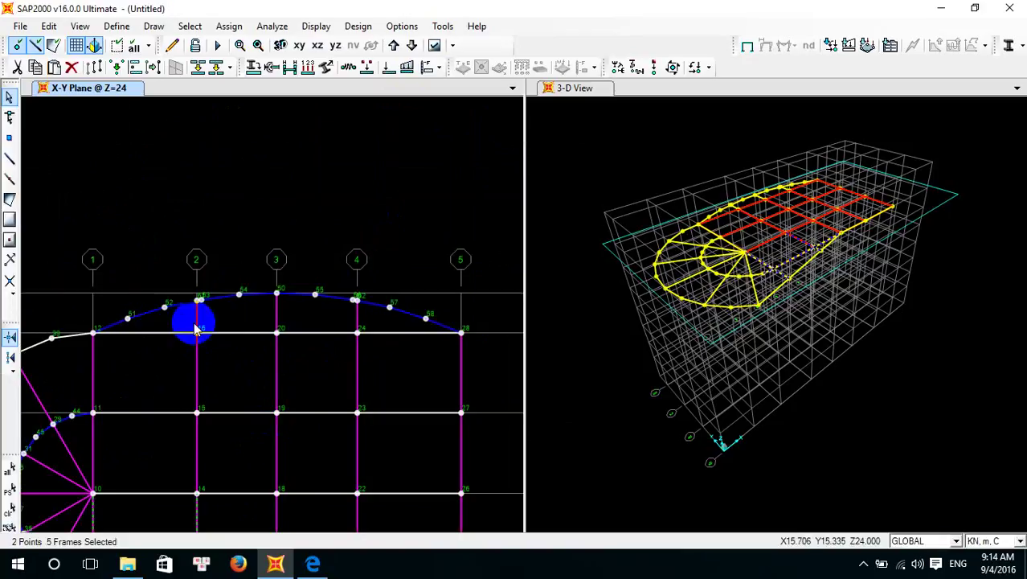
left_click(282, 322)
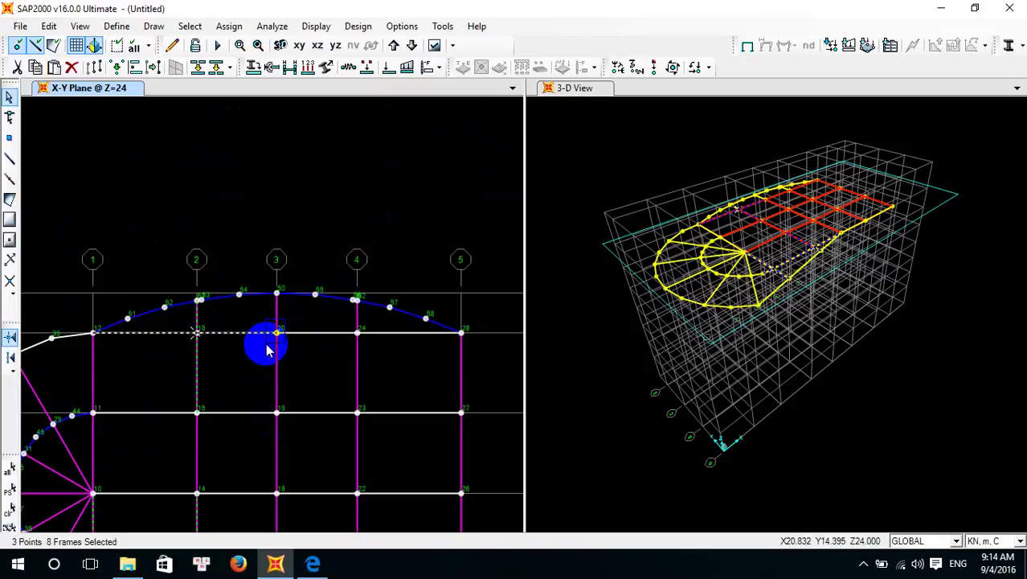
left_click(359, 332)
middle_click_drag(360, 389, 381, 258)
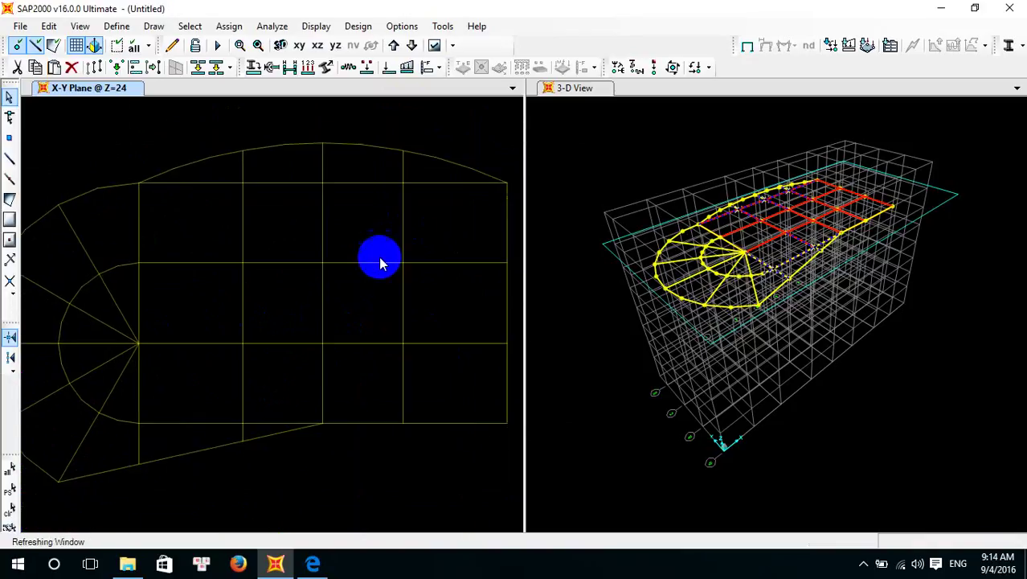
Divide the selected frames with the option to break at intersections with selected joints, frames, area edges and solid edges
left_click(50, 26)
mouse_move(165, 299)
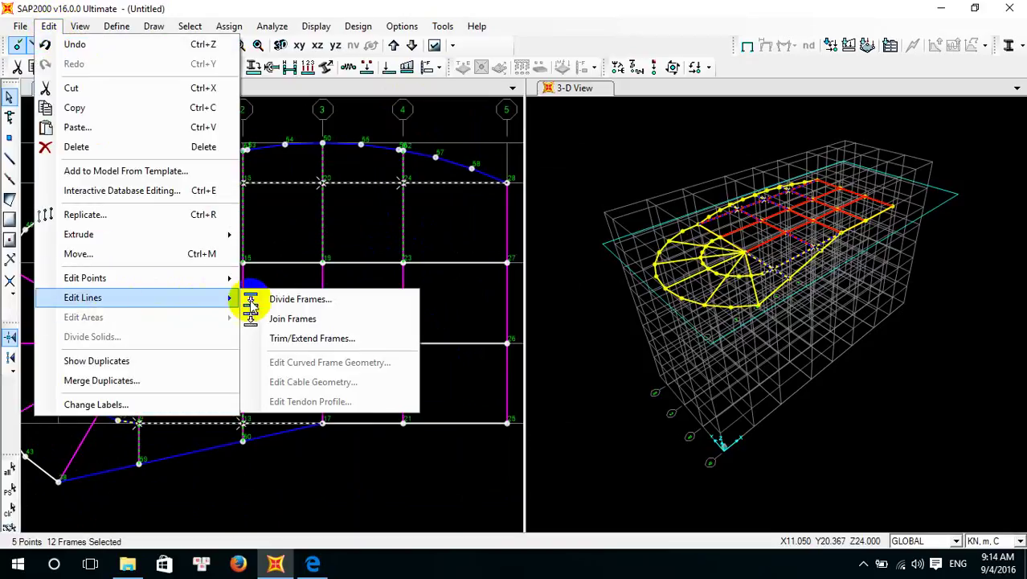
left_click(301, 298)
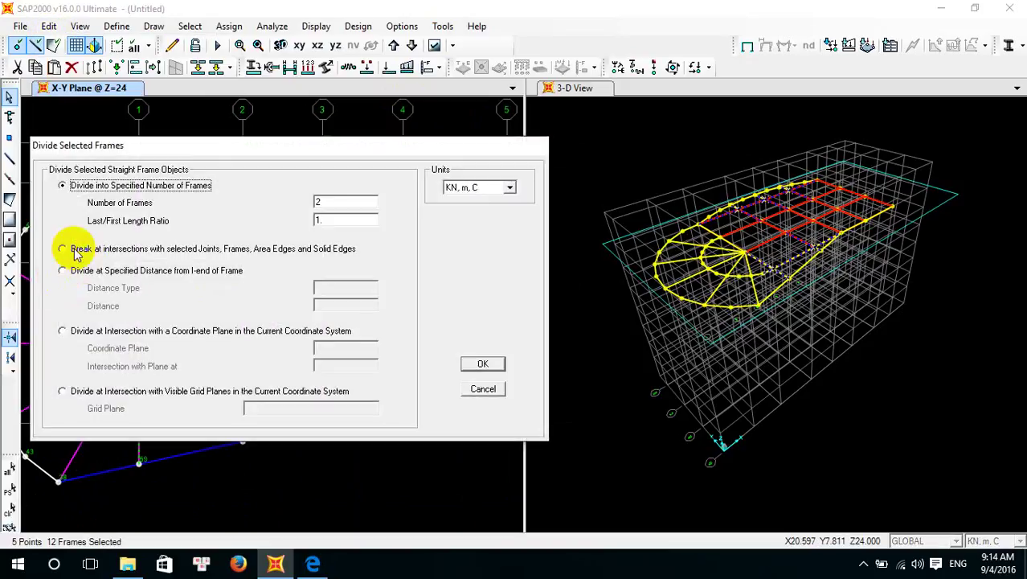
left_click(75, 252)
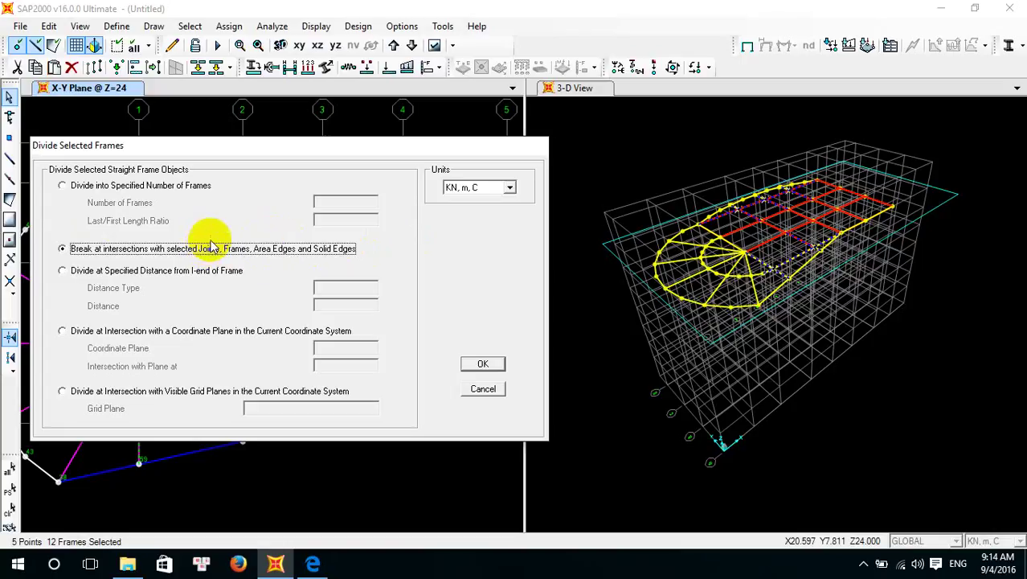
left_click(482, 364)
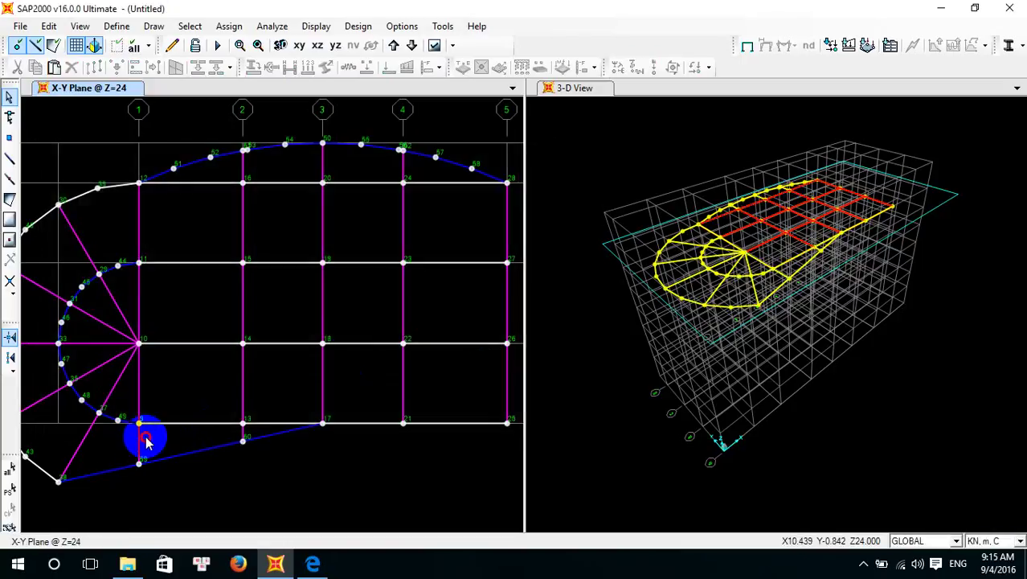
Check whether the extended beams on axes 1 and 2 are split at joints 9 and 16, and clear the selection
left_click(146, 438)
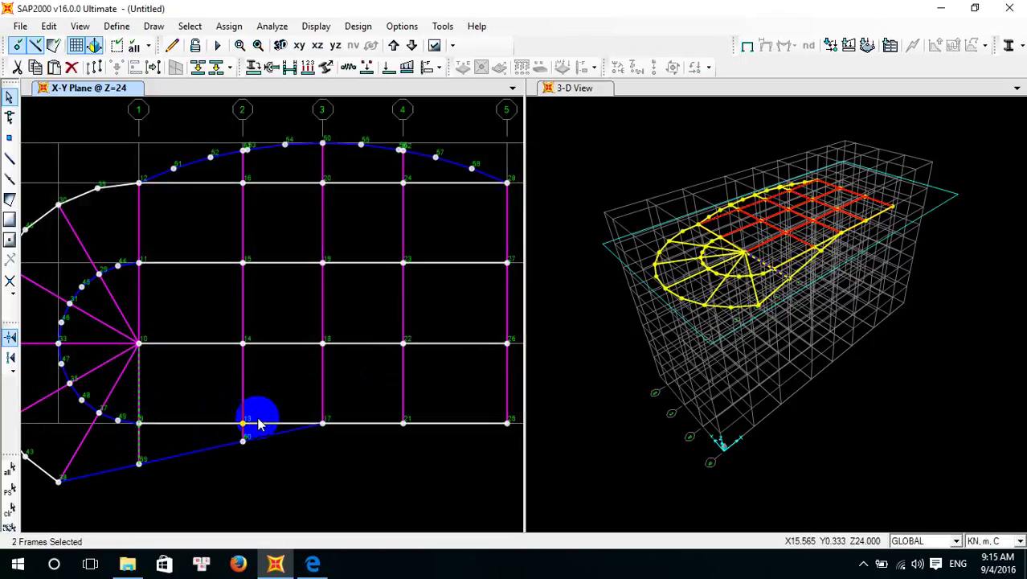
left_click(167, 441)
scroll(324, 412, "down", 2)
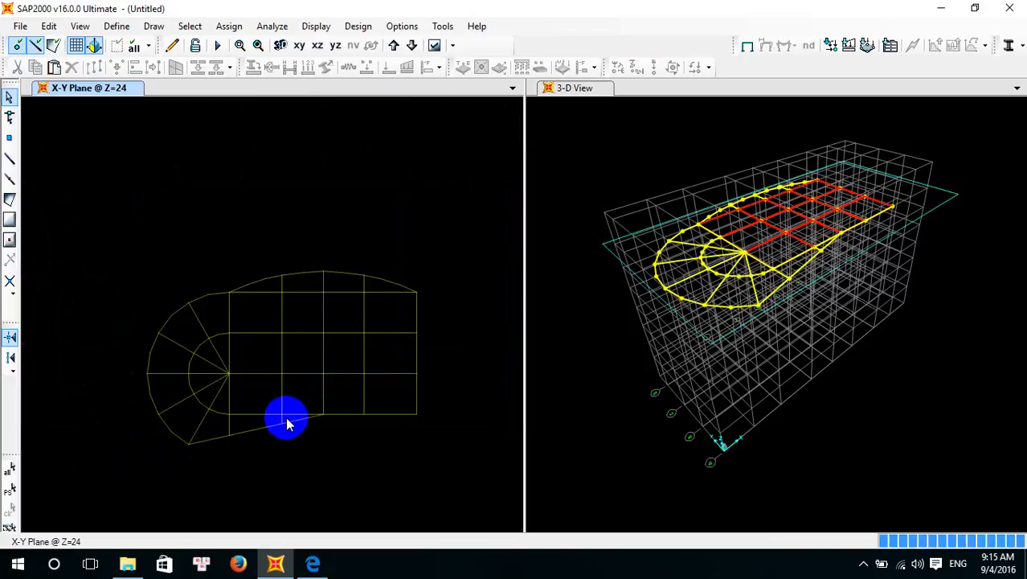
scroll(289, 378, "up", 1)
scroll(265, 265, "up", 3)
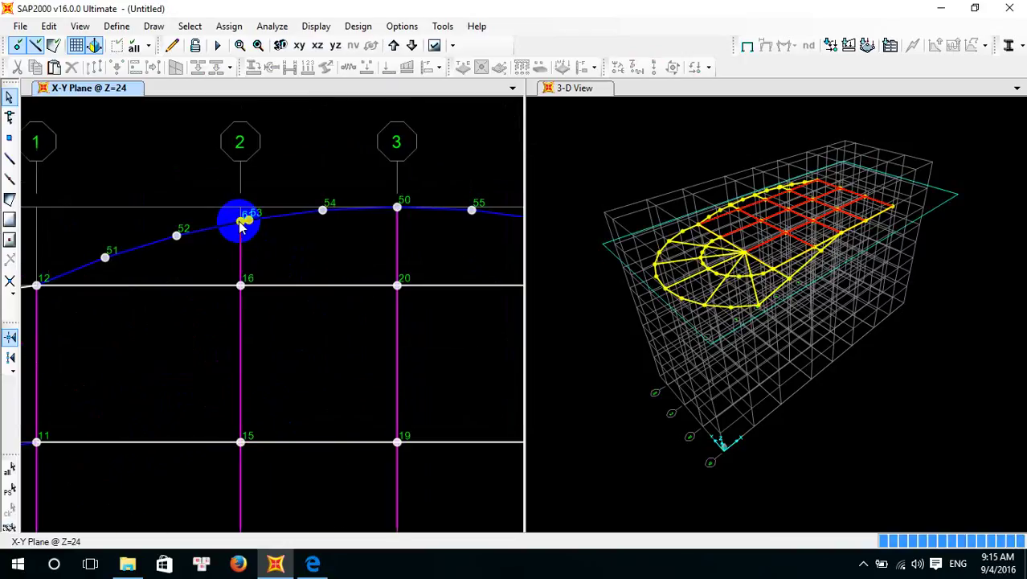
left_click(240, 241)
left_click(301, 377)
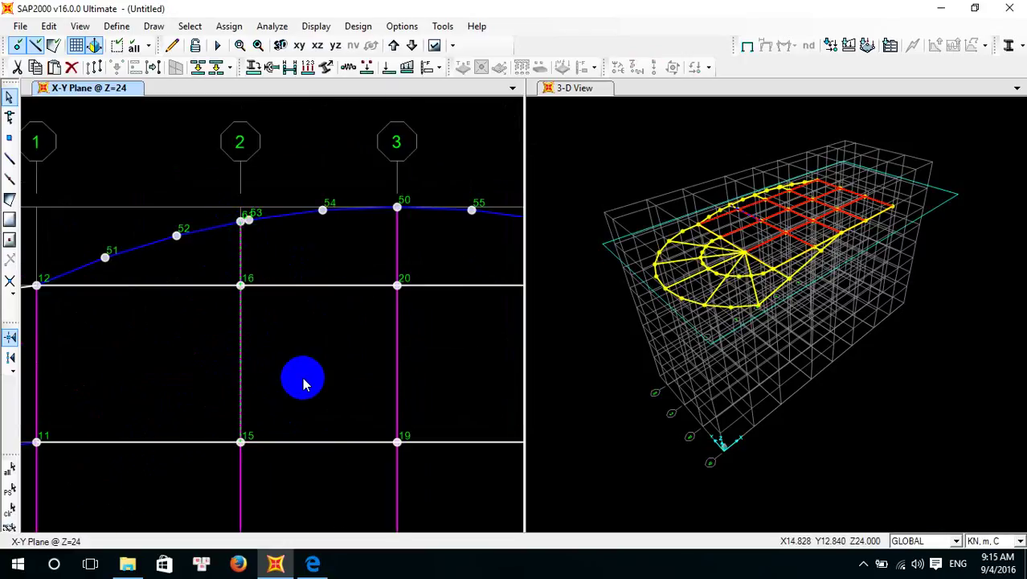
Show the area objects again in the plan view, with their section names displayed
left_click(434, 45)
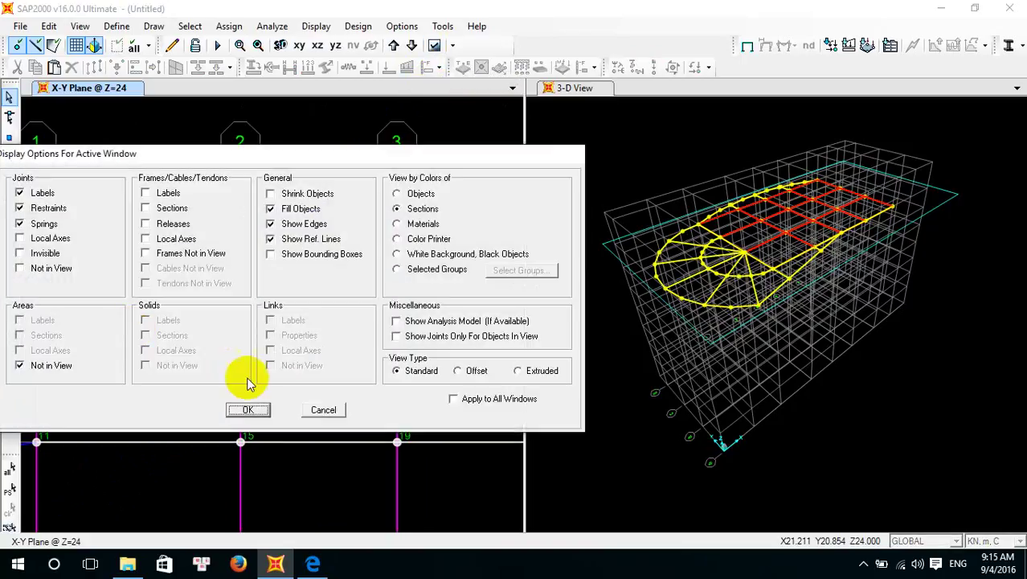
left_click(320, 408)
scroll(322, 410, "down", 2)
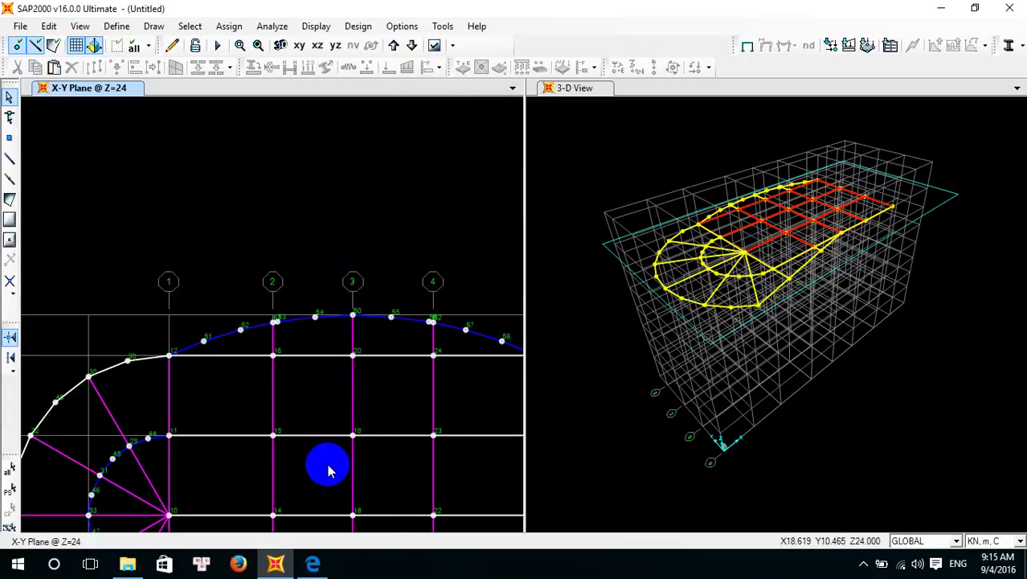
middle_click_drag(330, 468, 339, 252)
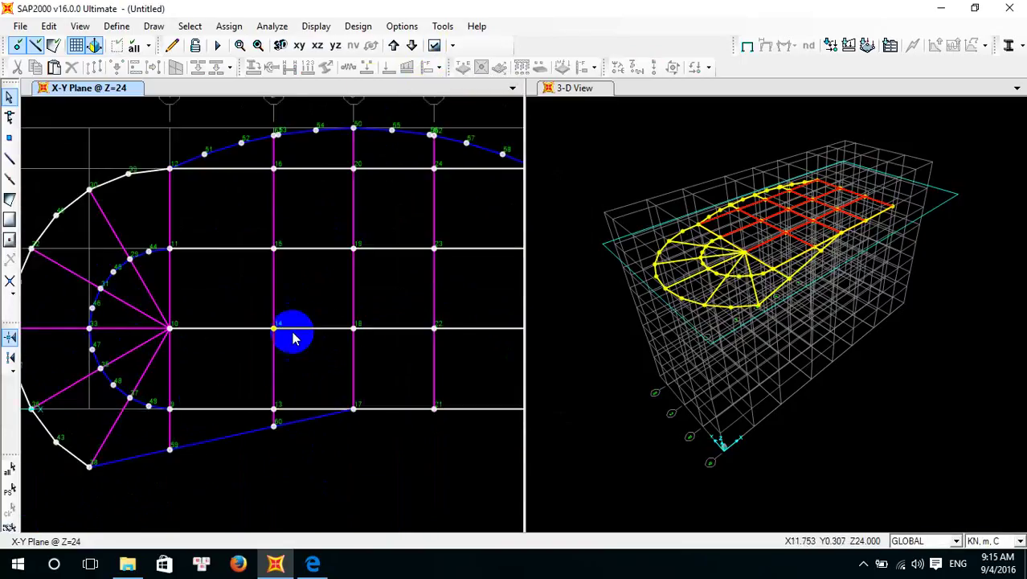
left_click(434, 46)
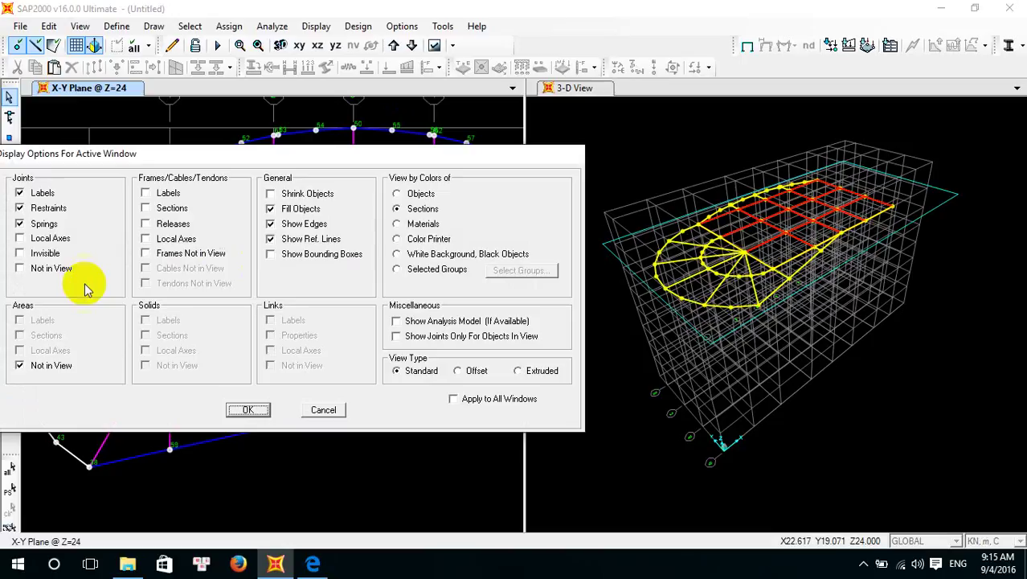
left_click(19, 365)
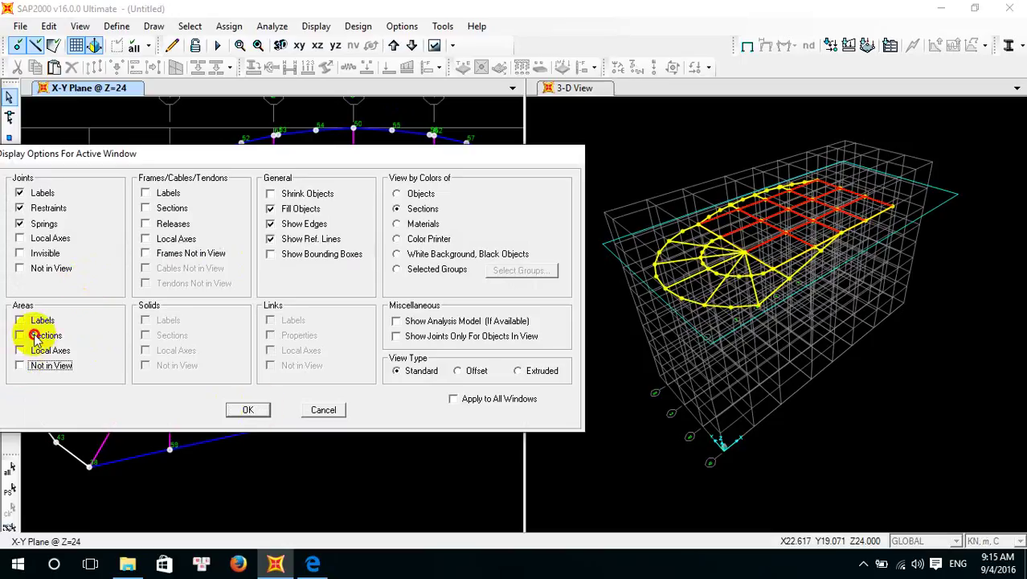
left_click(19, 335)
left_click(245, 409)
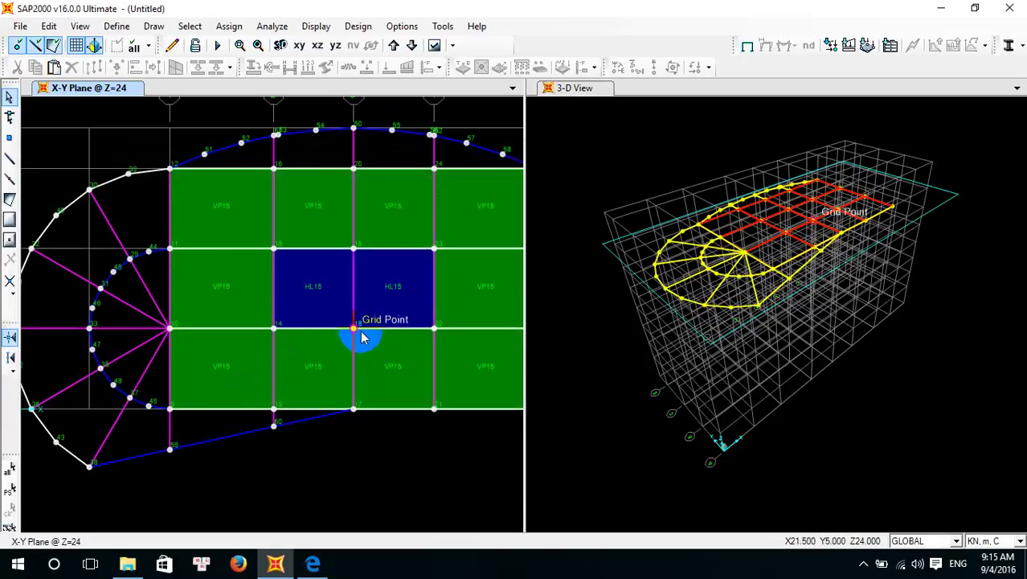
Examine the bays without slabs between the grid panels and the curved and slanted edges of the Z=24 plan
scroll(362, 337, "down", 3)
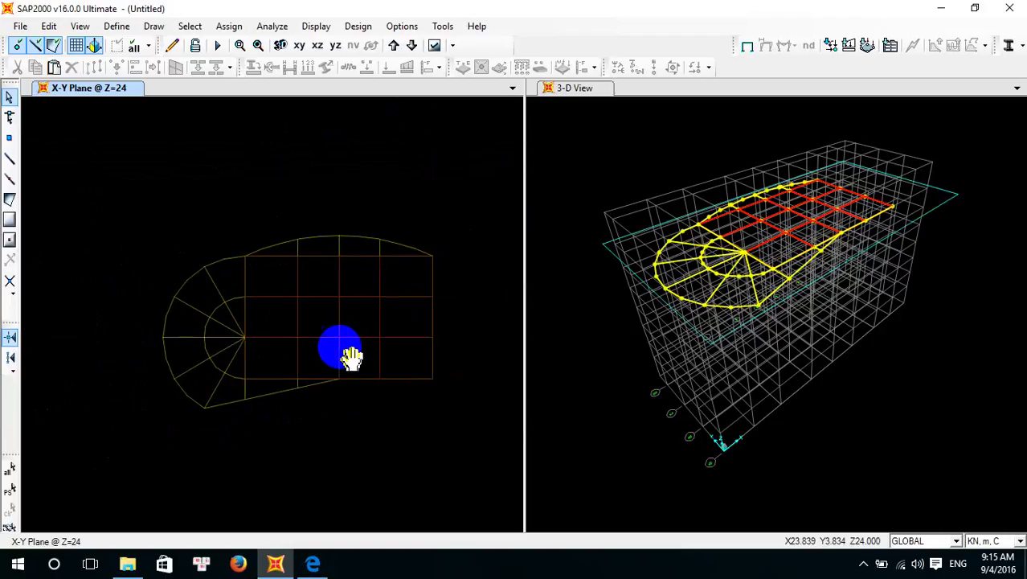
scroll(374, 317, "up", 4)
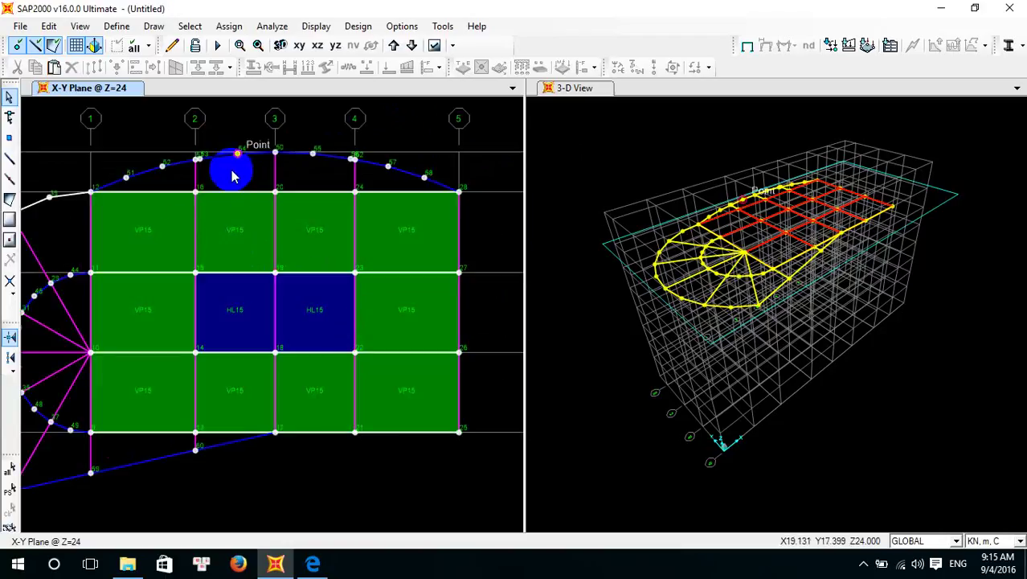
middle_click_drag(286, 314, 417, 280)
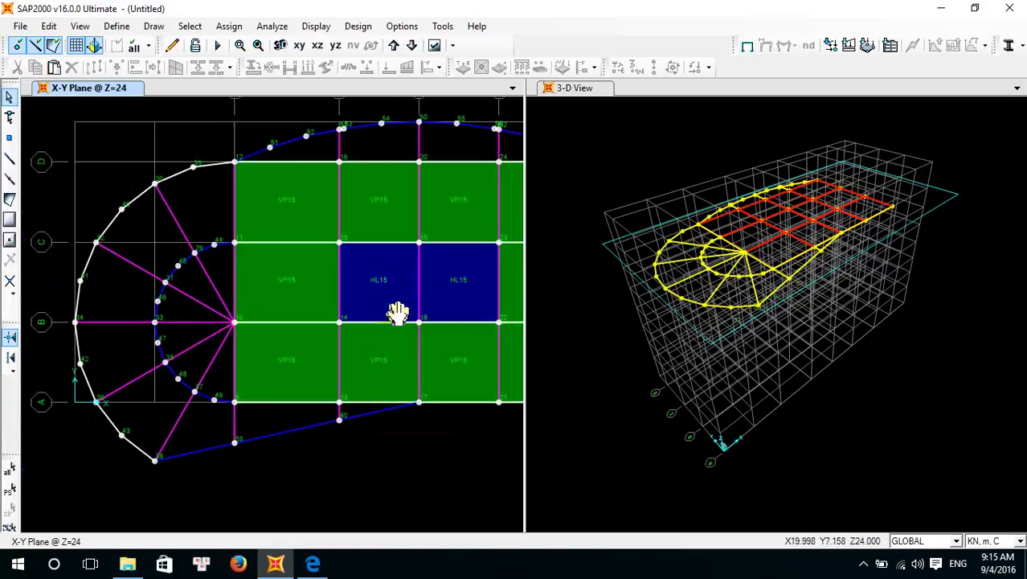
middle_click_drag(398, 313, 336, 390)
left_click(214, 233)
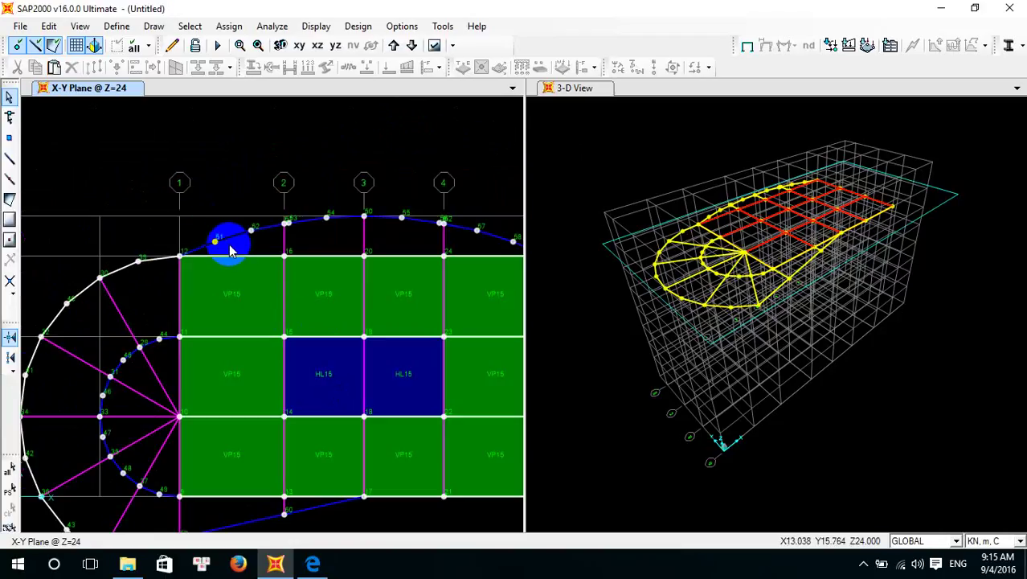
scroll(234, 259, "up", 2)
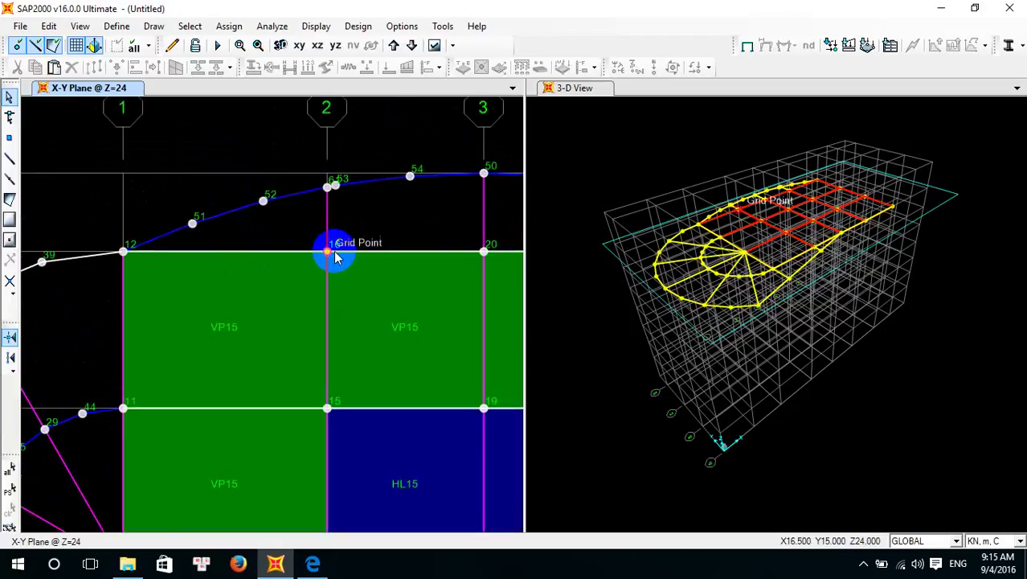
left_click(10, 203)
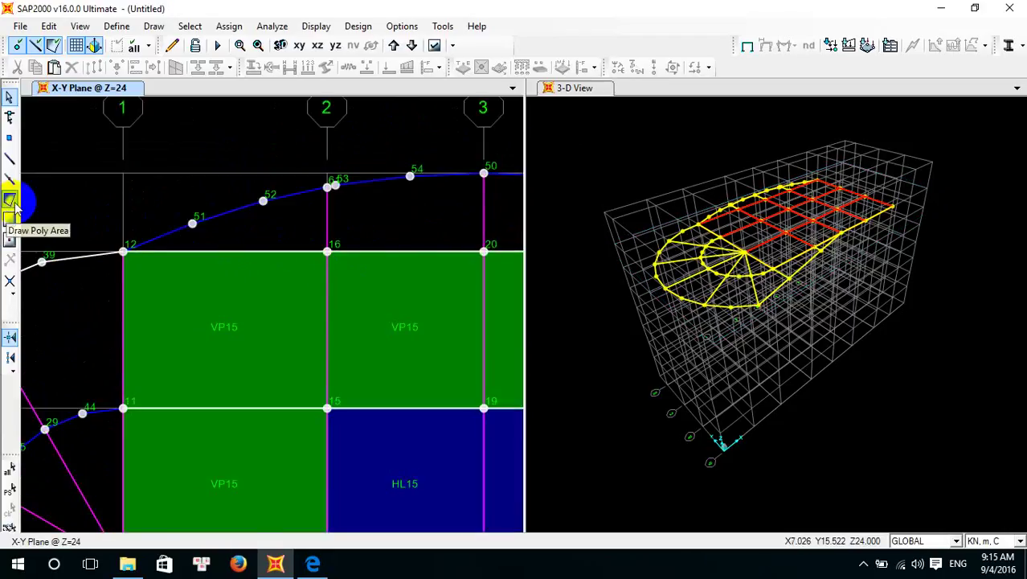
scroll(328, 259, "down", 2)
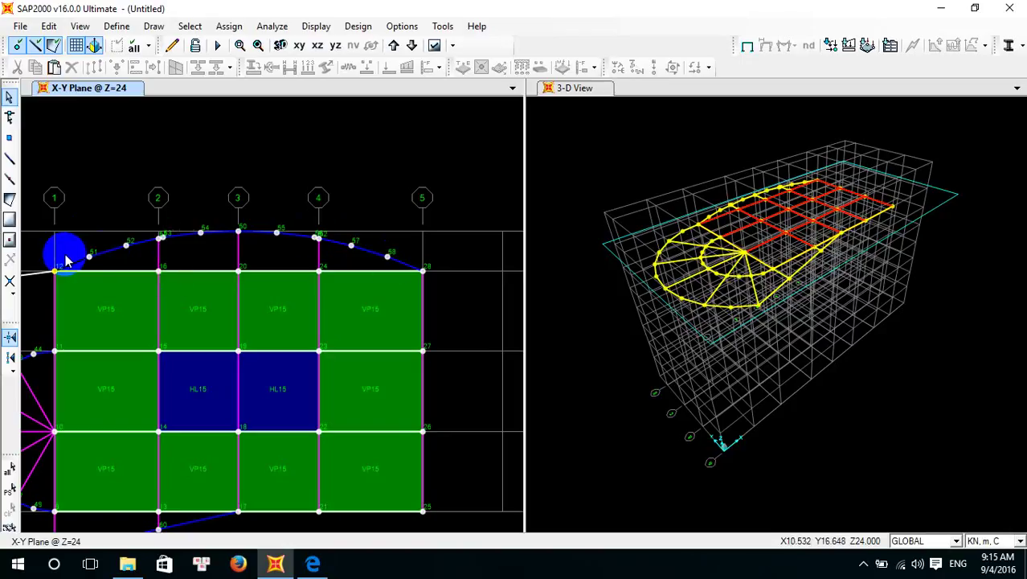
Draw a VP15 poly area under the upper arc between axes 1 and 2, running through joints 12, 51 and 52
left_click(10, 199)
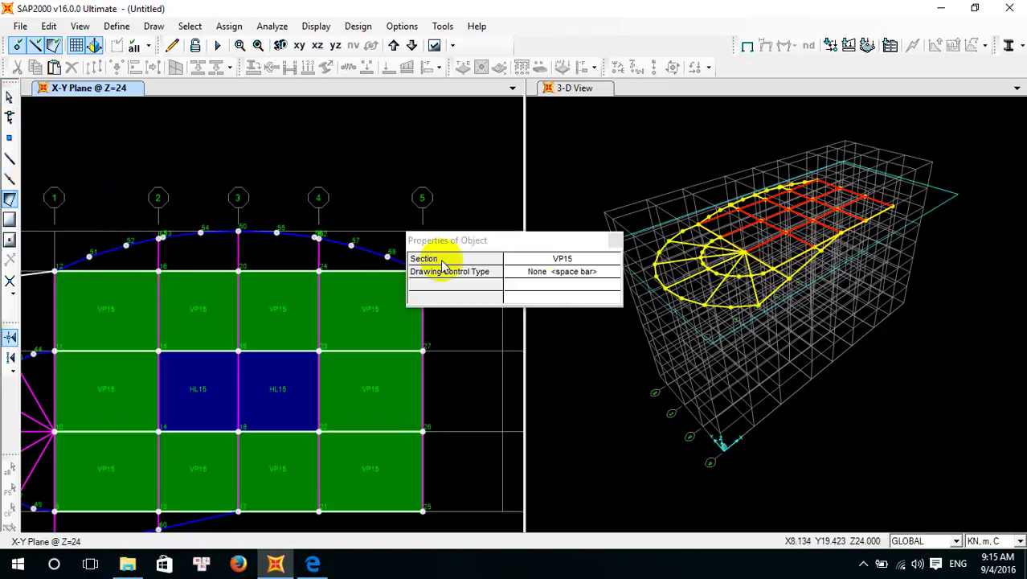
left_click(579, 261)
left_click(609, 259)
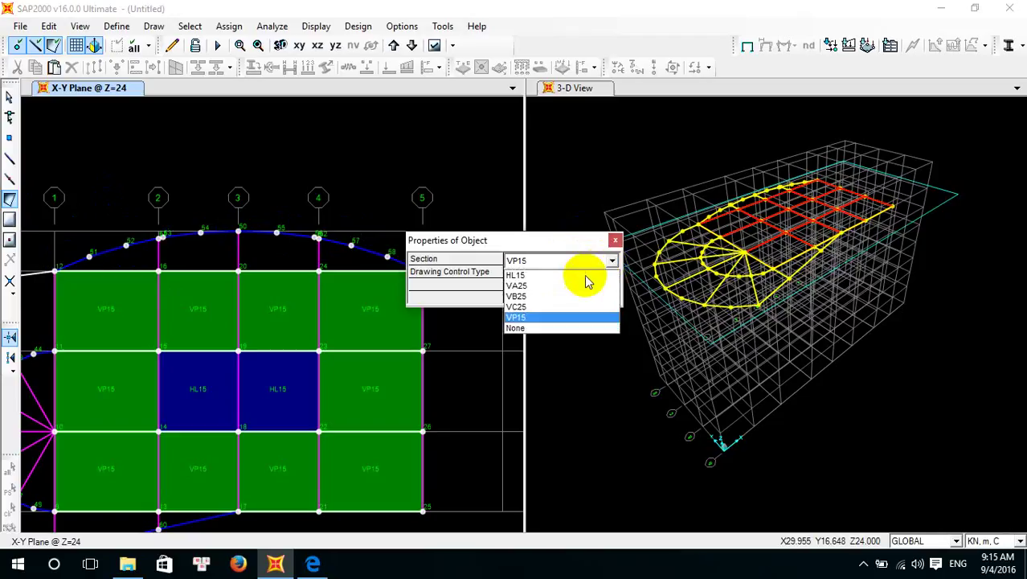
left_click(554, 321)
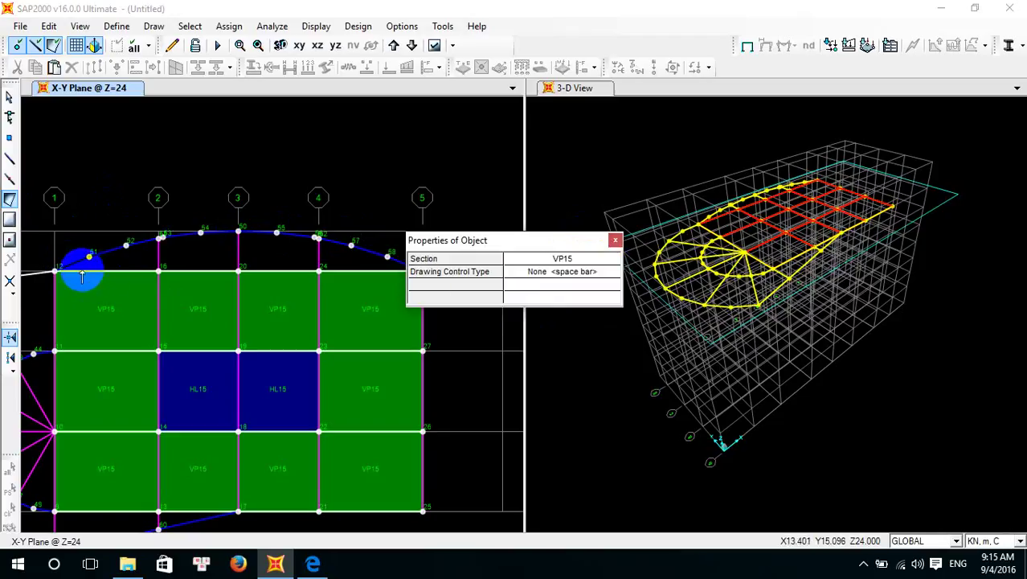
left_click(54, 271)
left_click(90, 256)
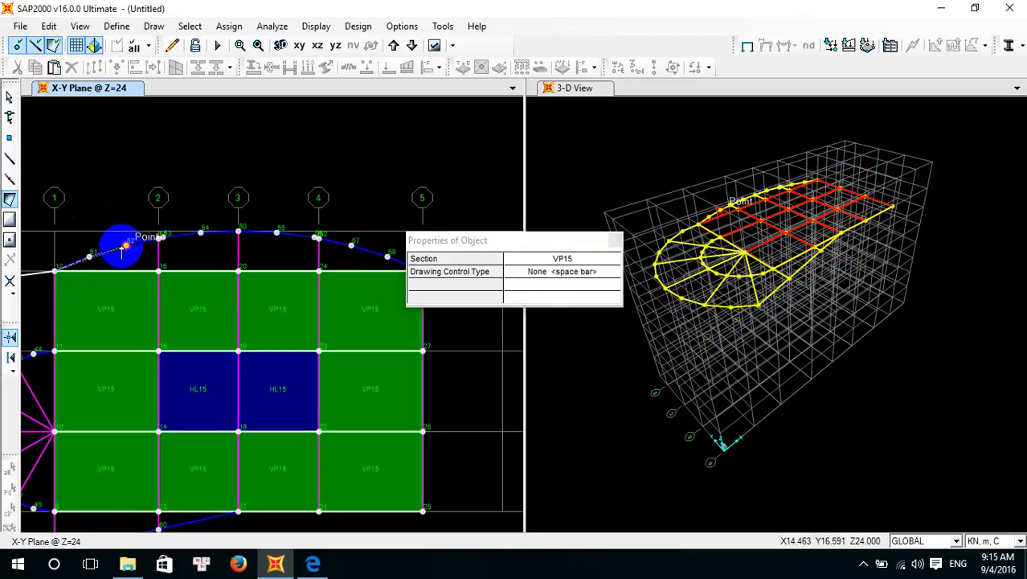
left_click(127, 242)
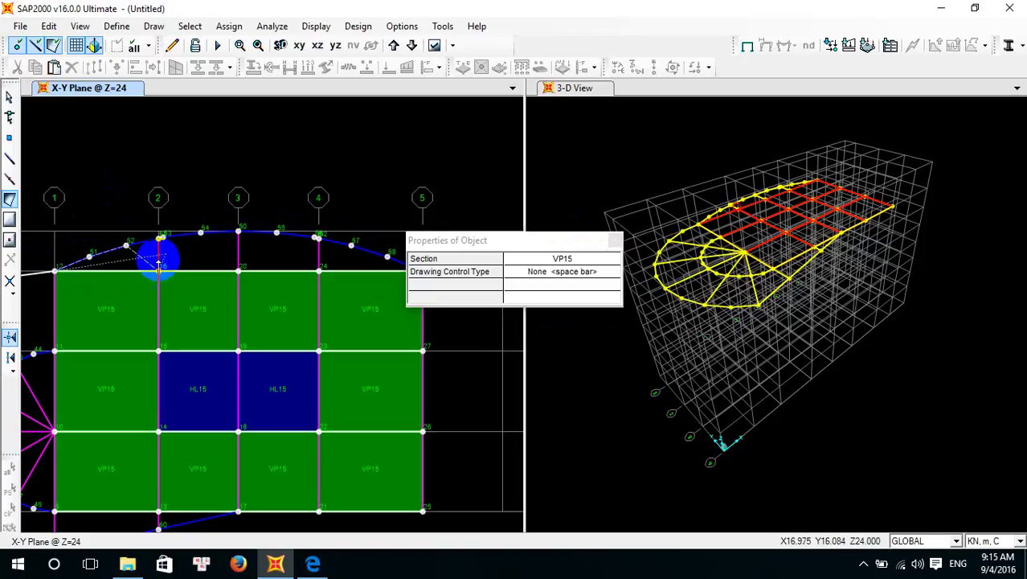
Draw VP15 slab areas filling the strip between the curved edge beam and the straight grid D beam, from axis 1 to axis 3
left_click(158, 270)
key("Return")
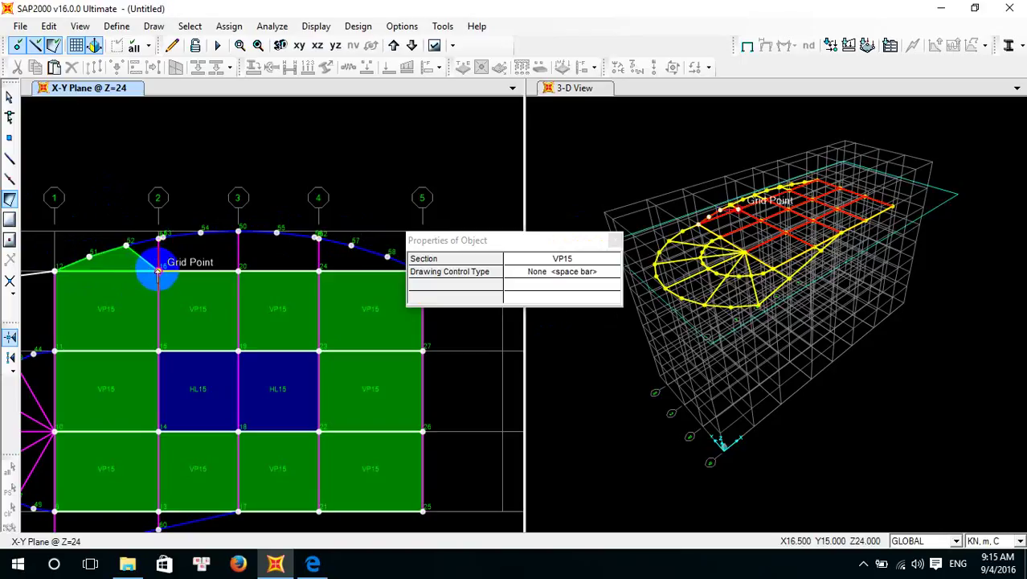
scroll(156, 241, "up", 5)
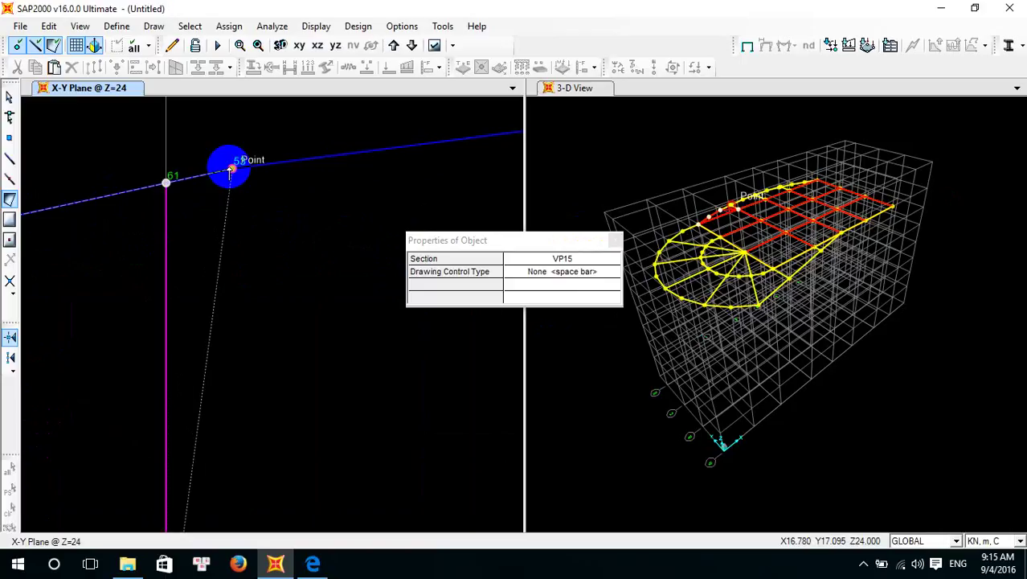
scroll(231, 170, "down", 5)
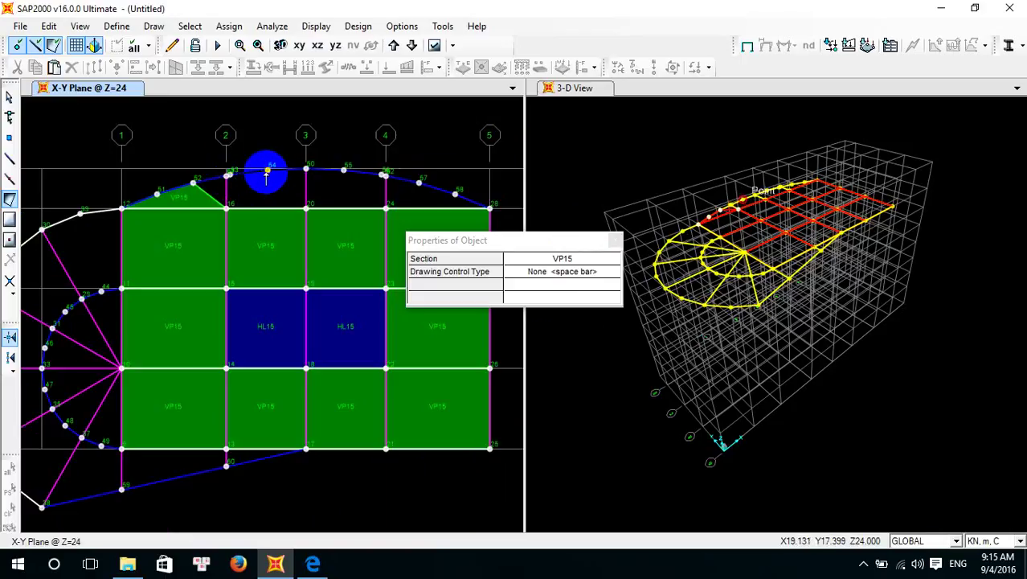
left_click(267, 171)
left_click(226, 209)
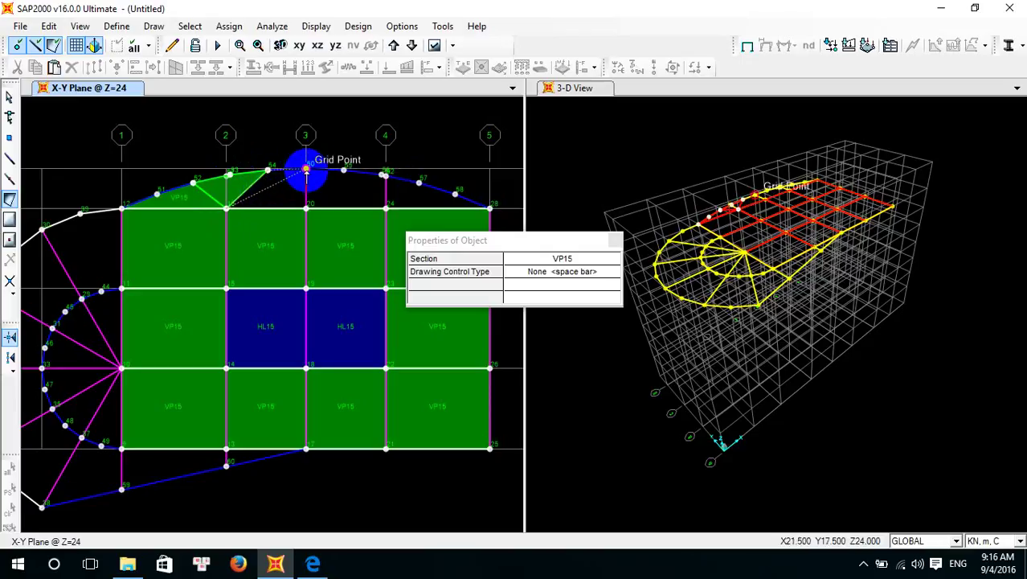
left_click(306, 171)
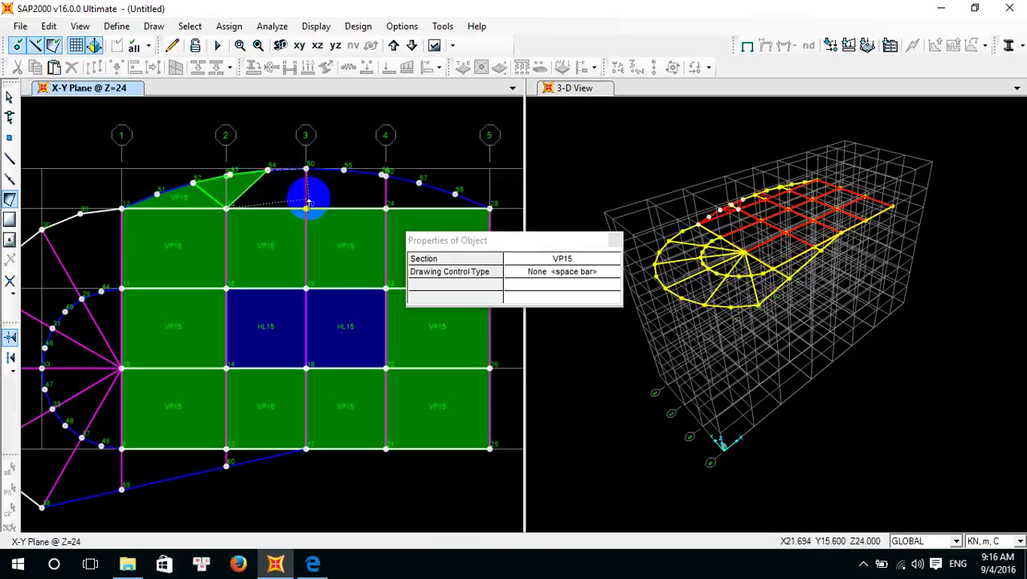
double_click(306, 211)
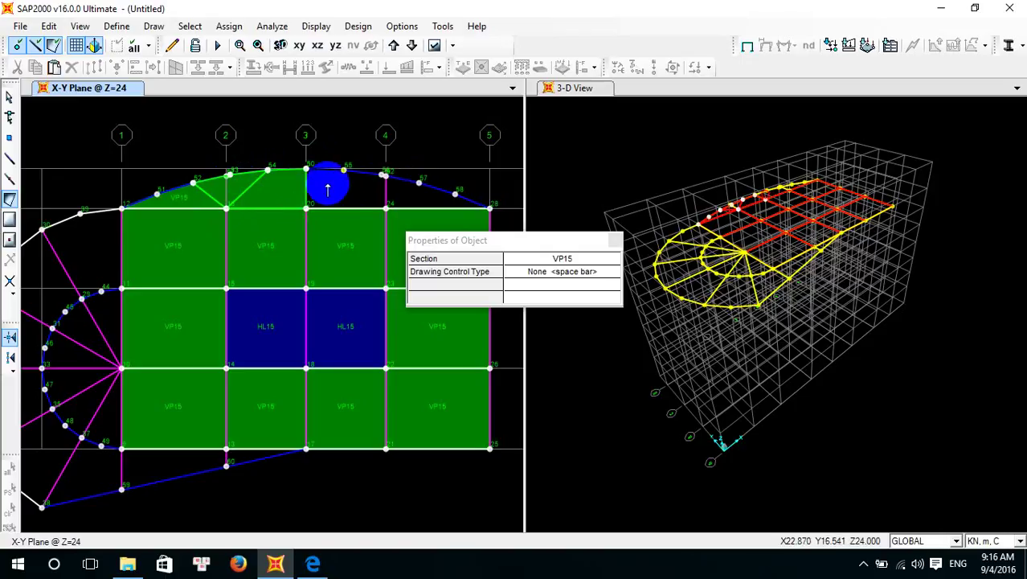
key("Escape")
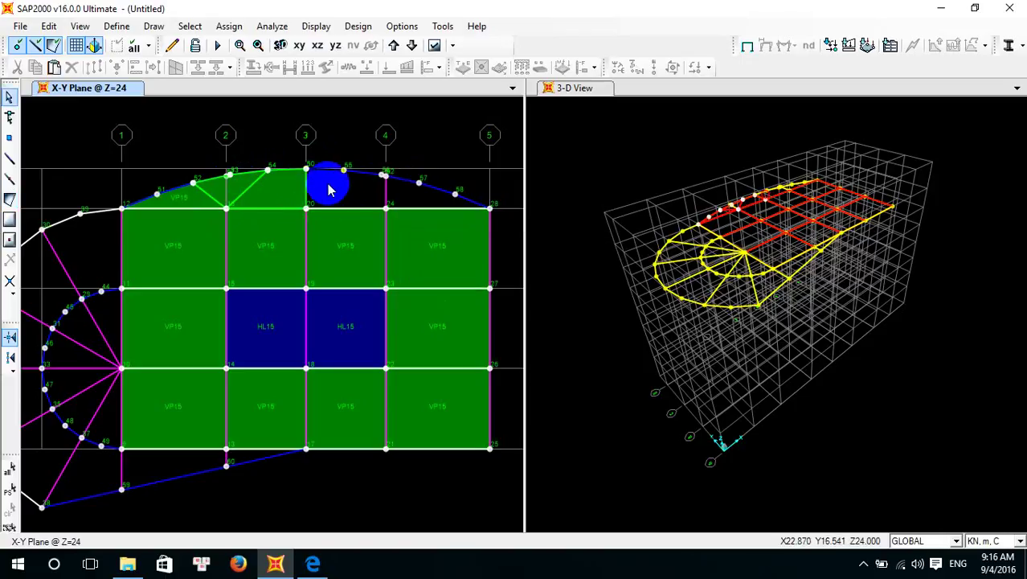
Compare the modelled slab areas at Z=24 with the floor plan on page 2 of the exercise PDF in the browser
scroll(238, 265, "down", 2)
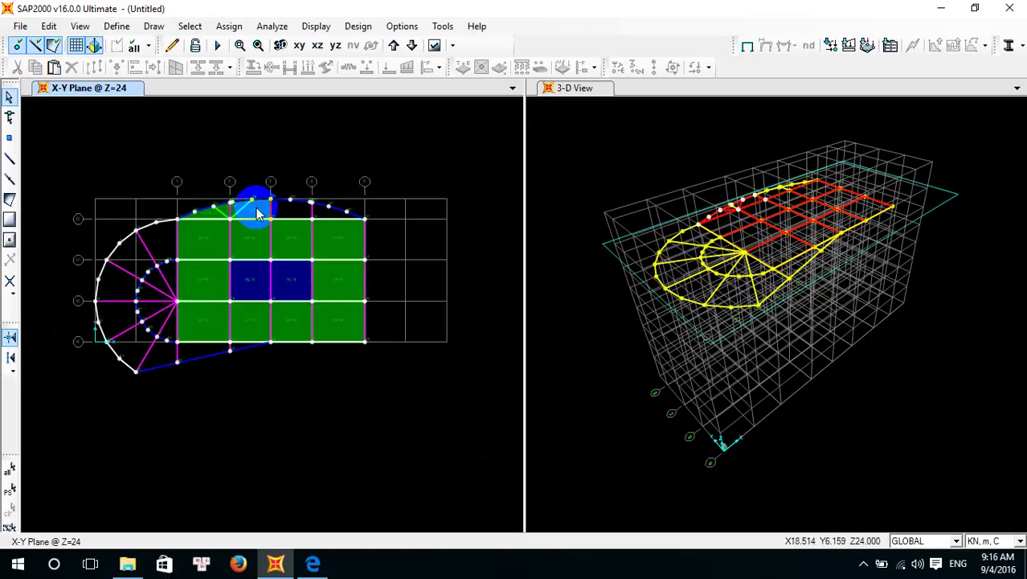
scroll(274, 211, "up", 2)
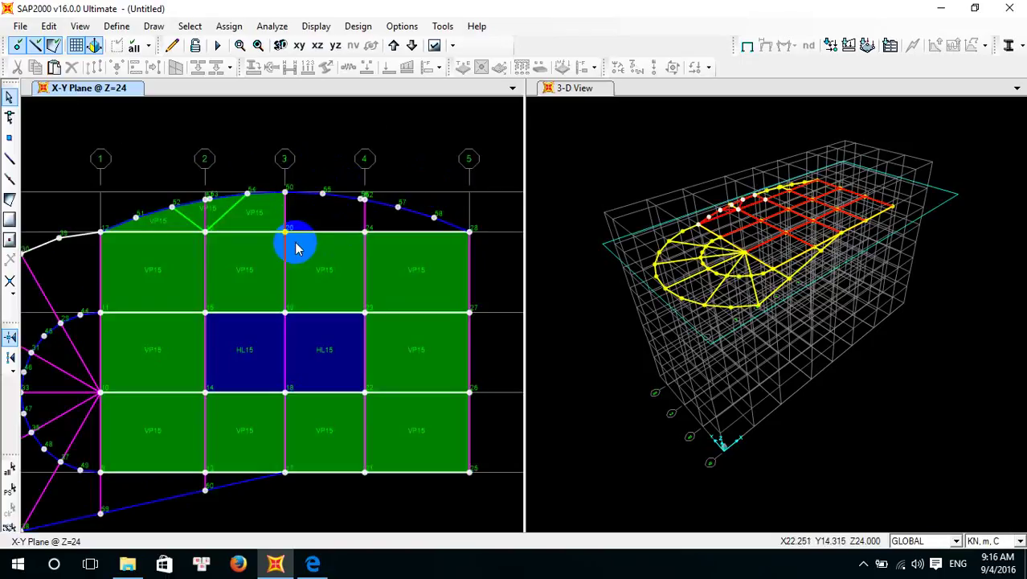
scroll(293, 239, "down", 2)
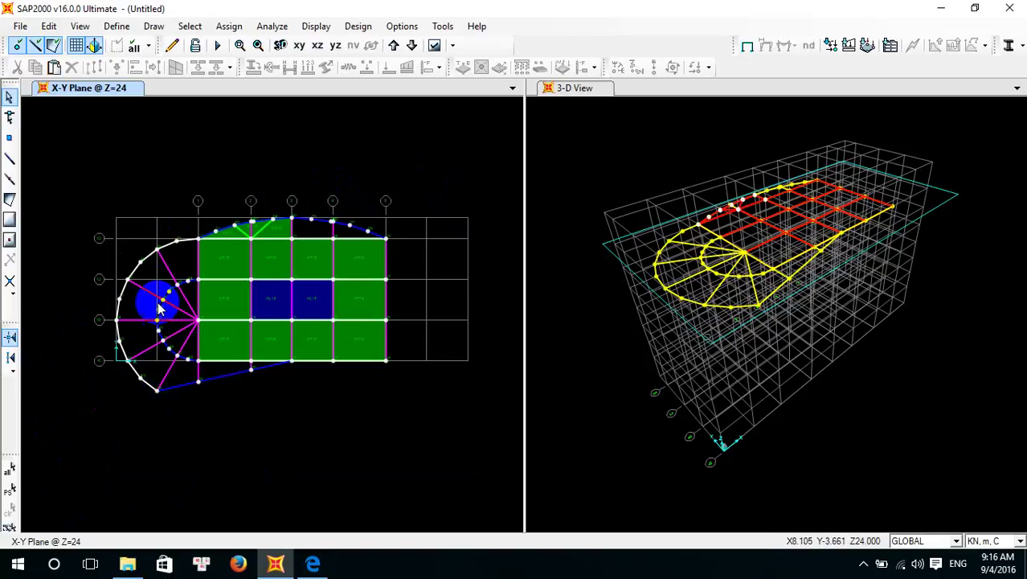
scroll(267, 206, "up", 2)
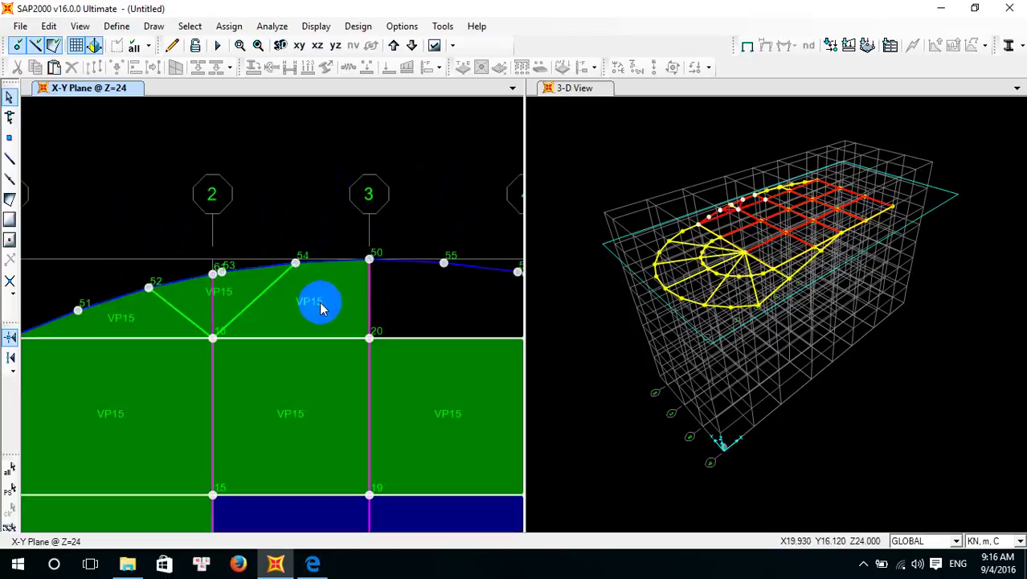
scroll(320, 308, "down", 2)
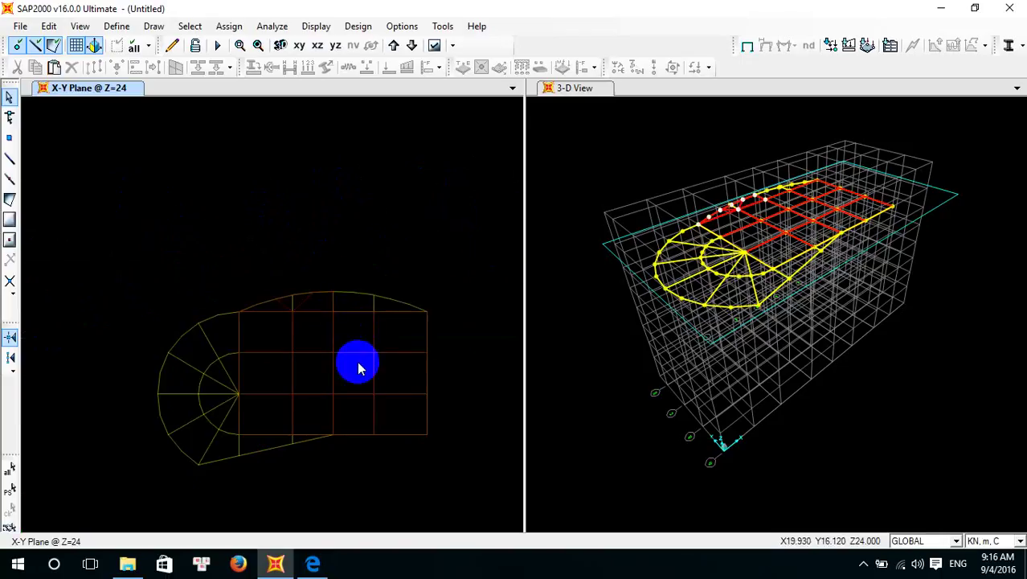
left_click(314, 565)
scroll(509, 303, "up", 2, "ctrl")
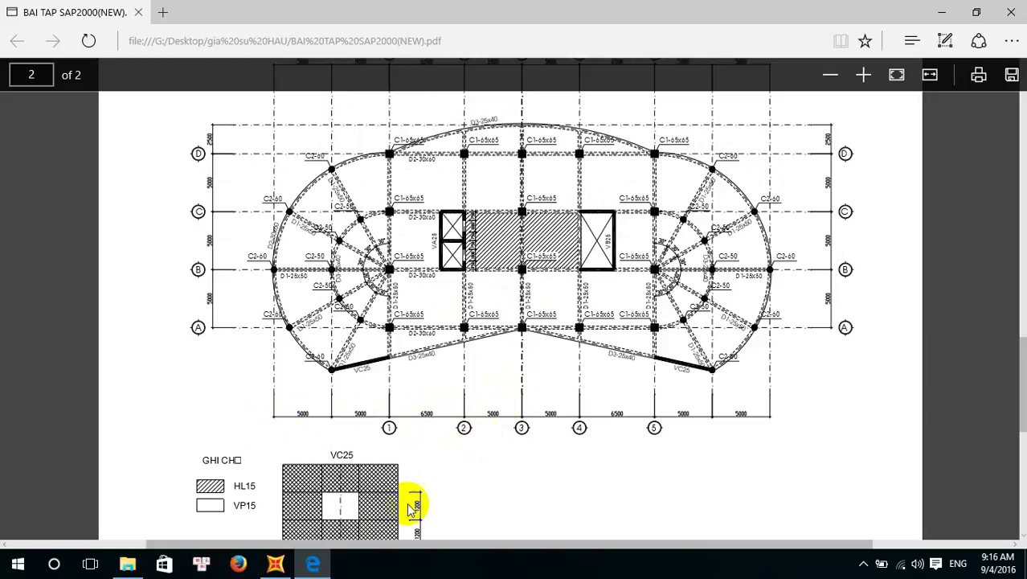
left_click(283, 566)
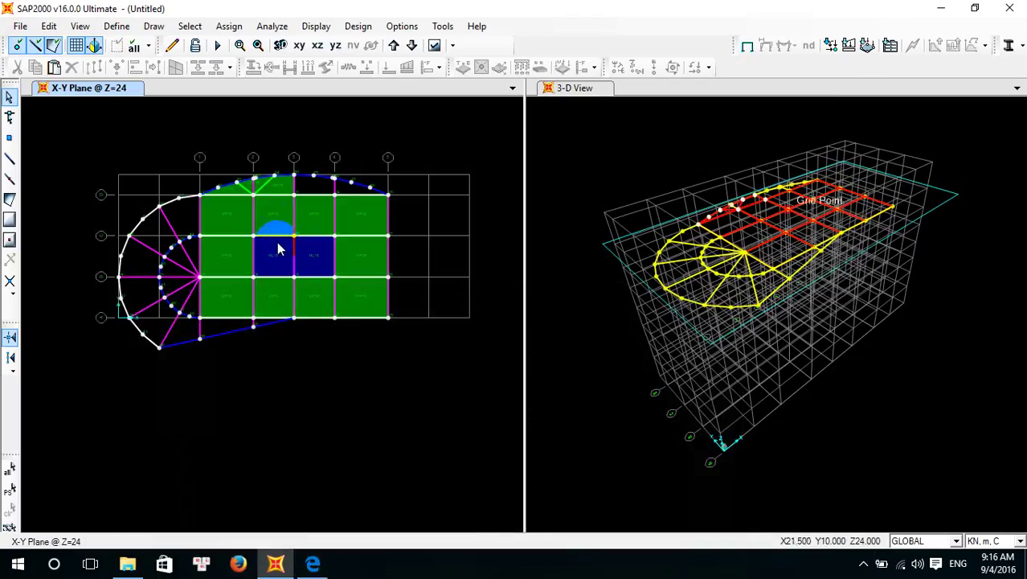
Mirror-replicate the three VP15 areas along the curved edge about a plane parallel to Z, with x1 and x2 at 21.5 and y1 at 1
scroll(275, 183, "up", 3)
left_click(249, 187)
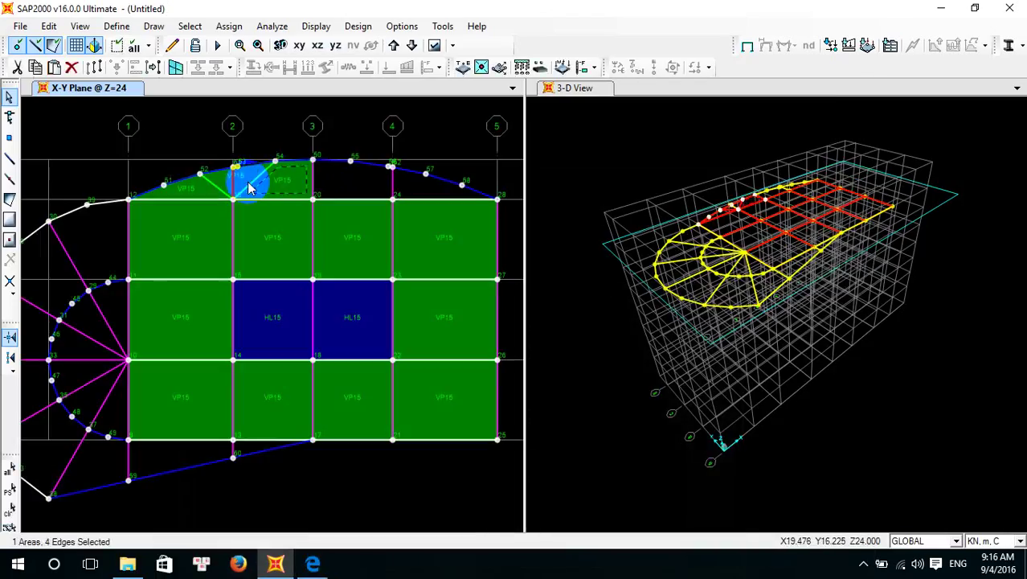
left_click(241, 172)
left_click(195, 183)
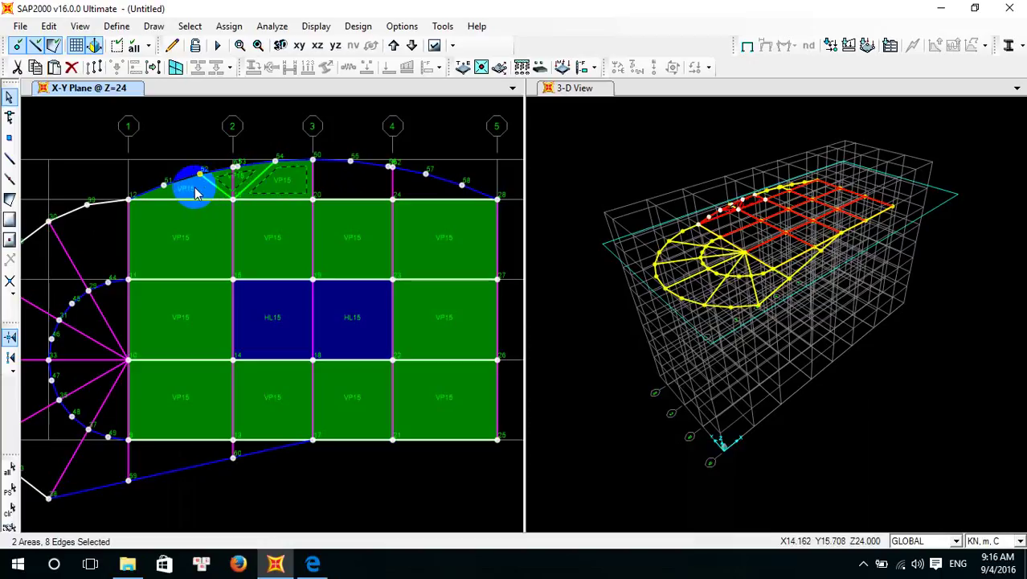
left_click(48, 26)
left_click(137, 216)
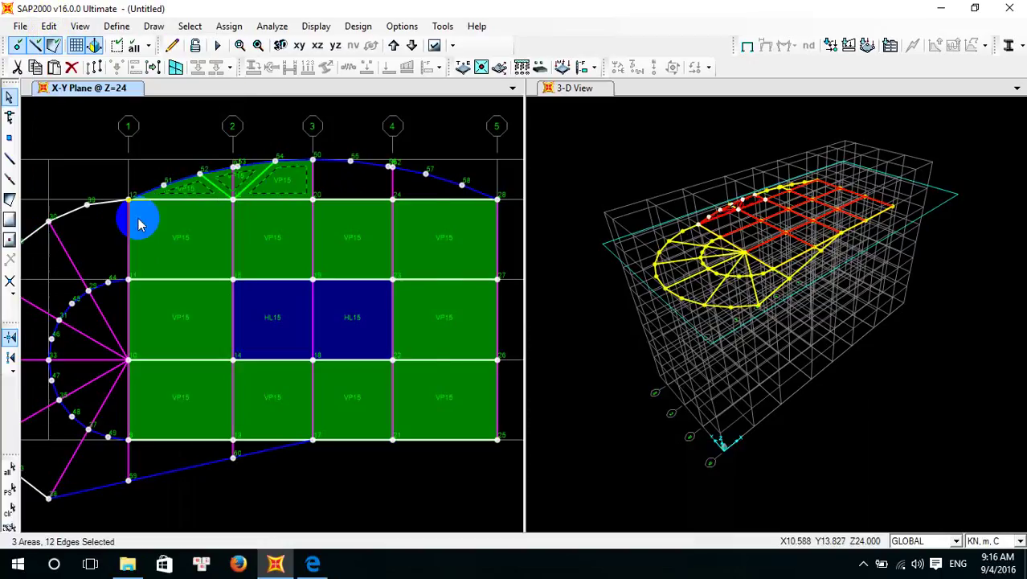
left_click(308, 190)
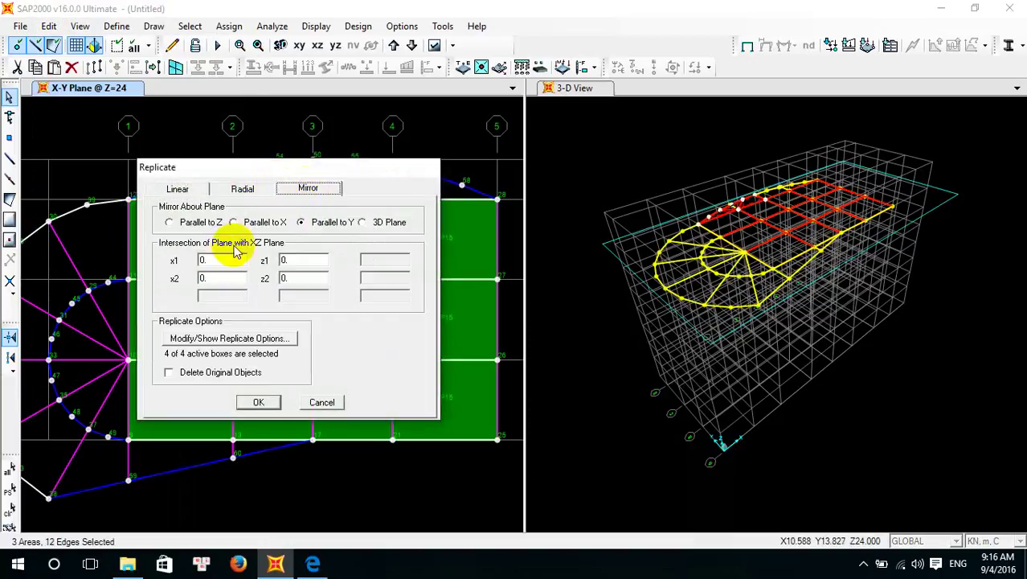
left_click(170, 223)
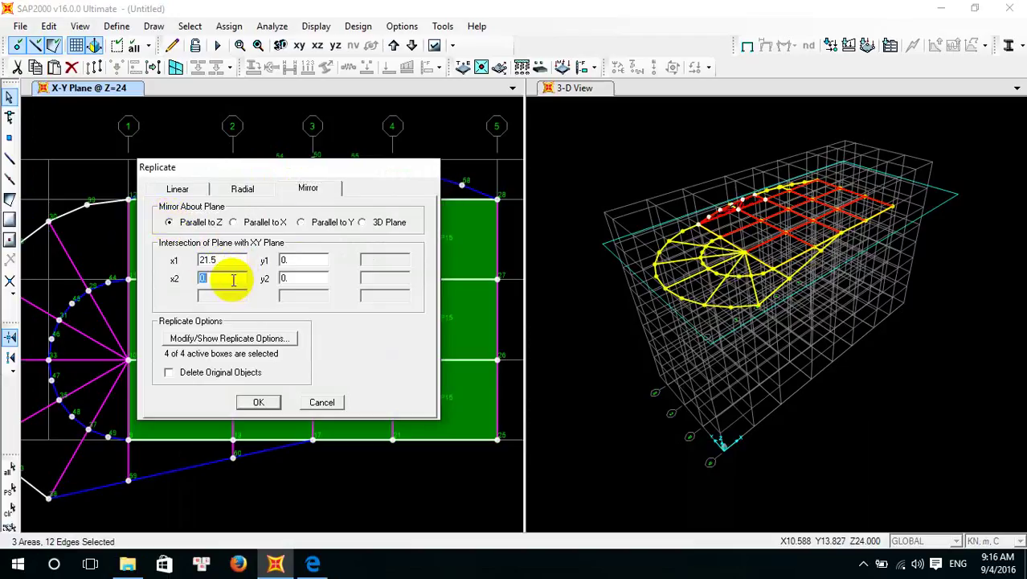
left_click(298, 258)
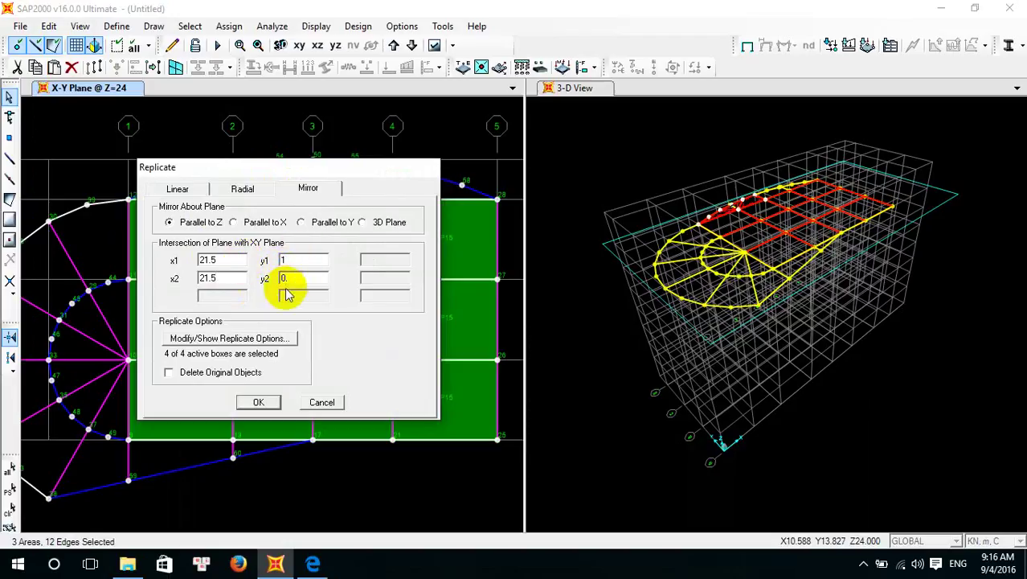
left_click(259, 402)
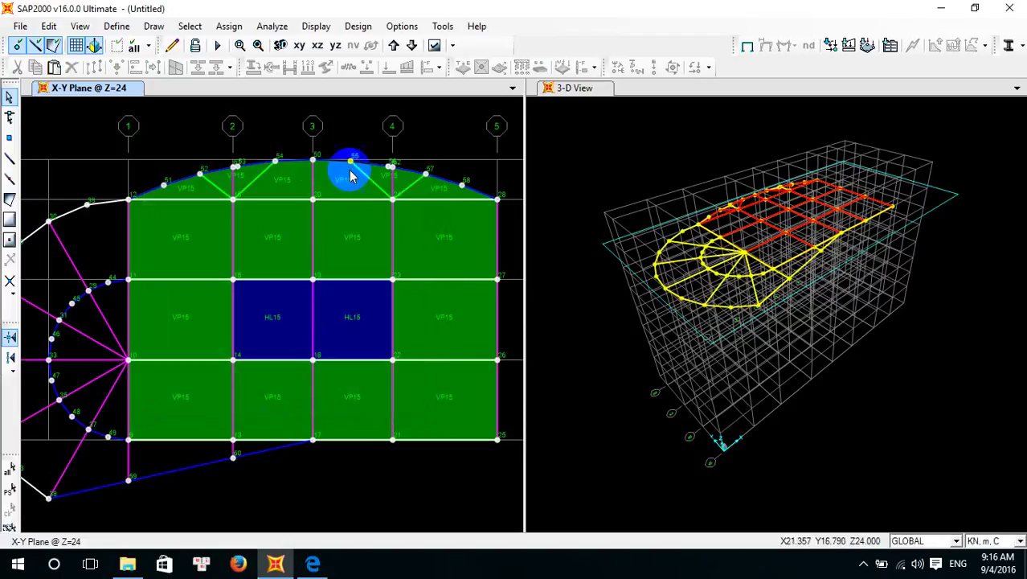
Draw a triangular VP15 area from the radial beams' centre joint on axis 1 to joints 11 and 44 on the inner arc
scroll(289, 273, "down", 2)
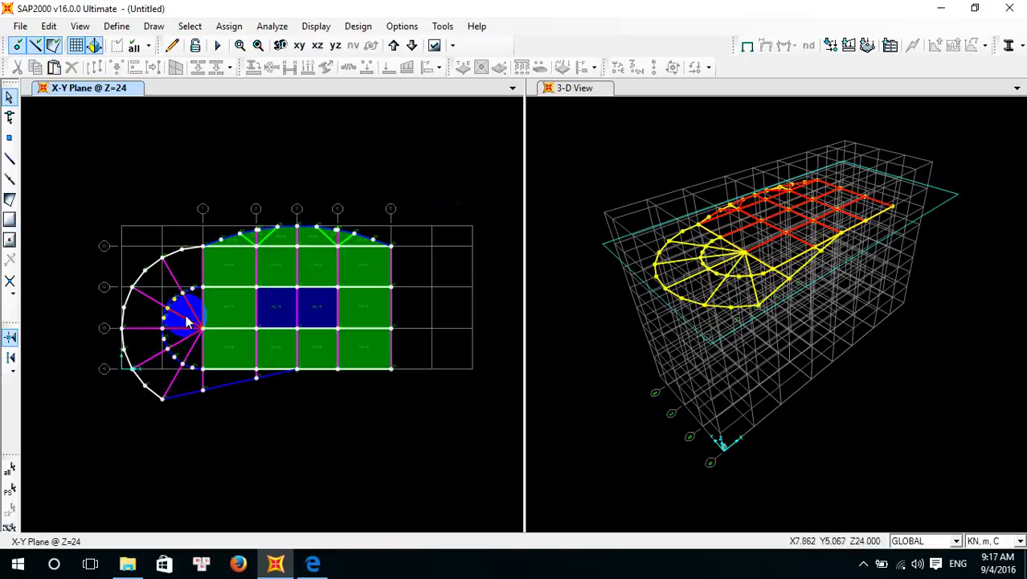
scroll(186, 321, "up", 2)
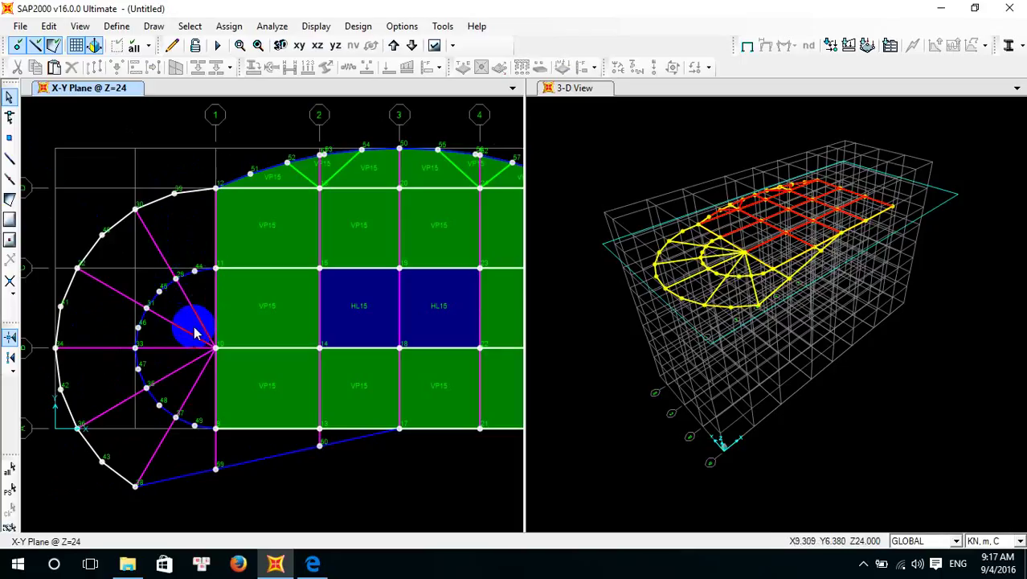
left_click(10, 200)
left_click(521, 262)
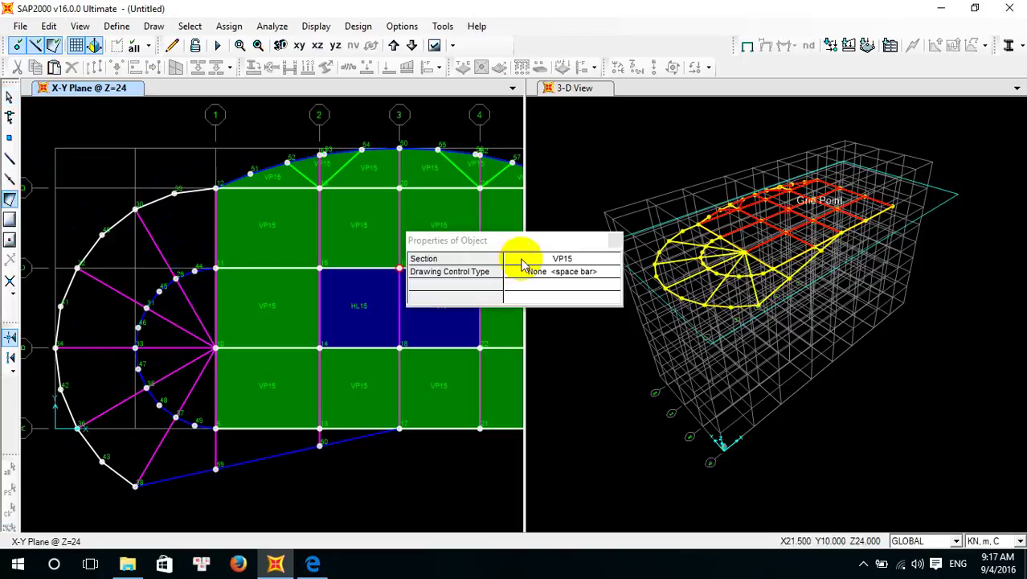
left_click(195, 271)
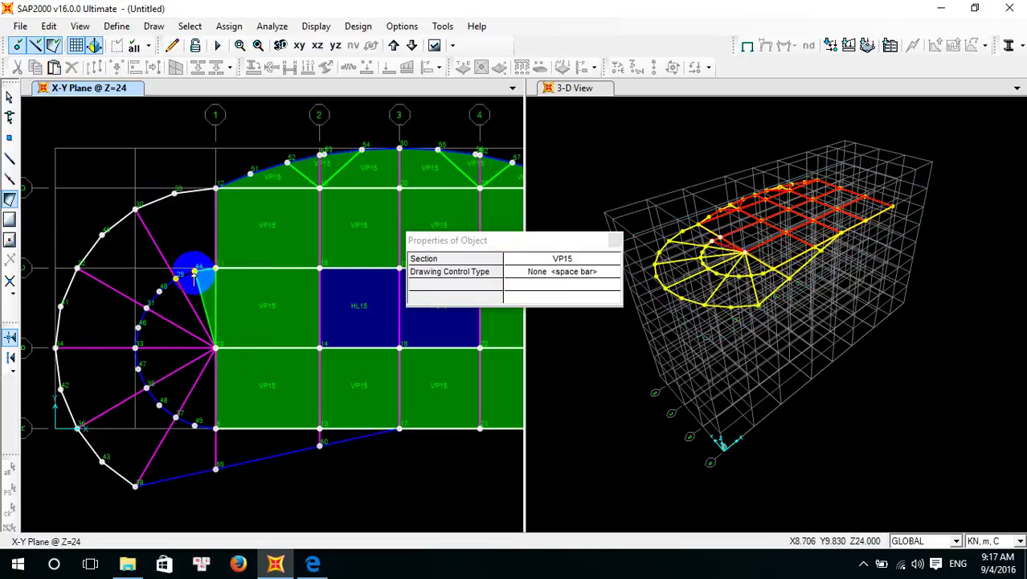
Draw a four-sided VP15 area between the inner and outer arcs, directly beyond the triangular area beside axis 1
left_click(215, 263)
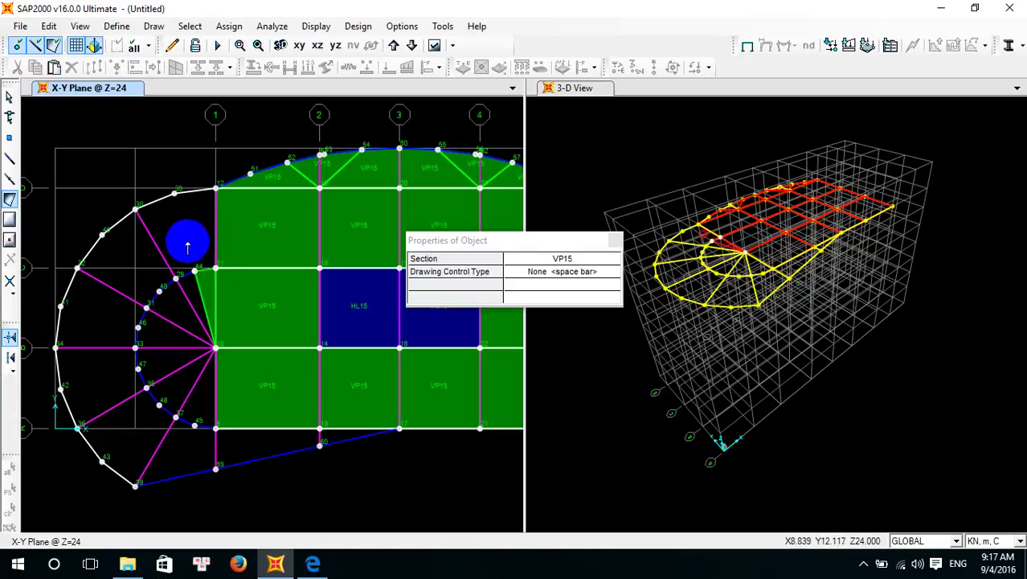
left_click(173, 194)
key("Return")
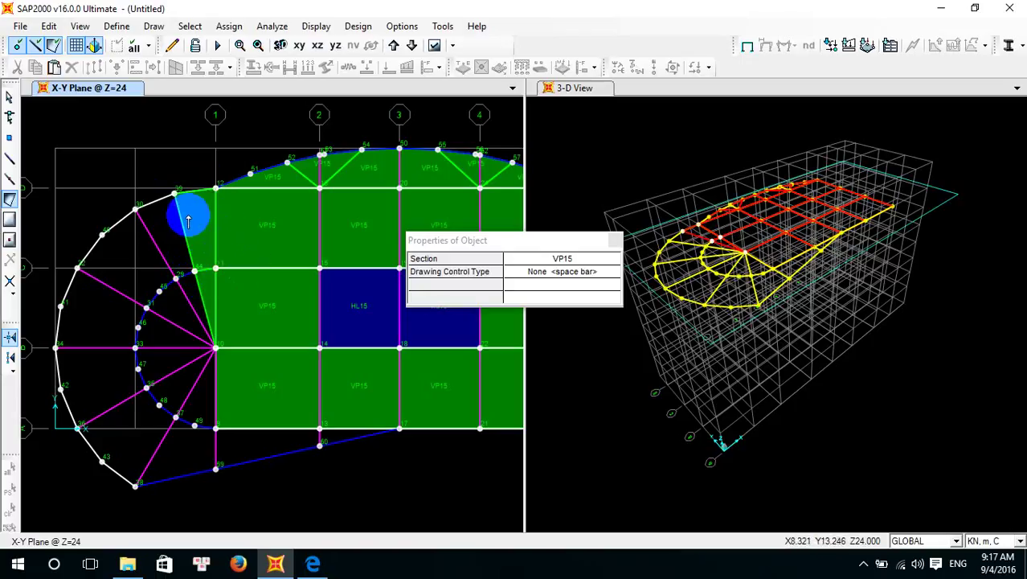
key("Escape")
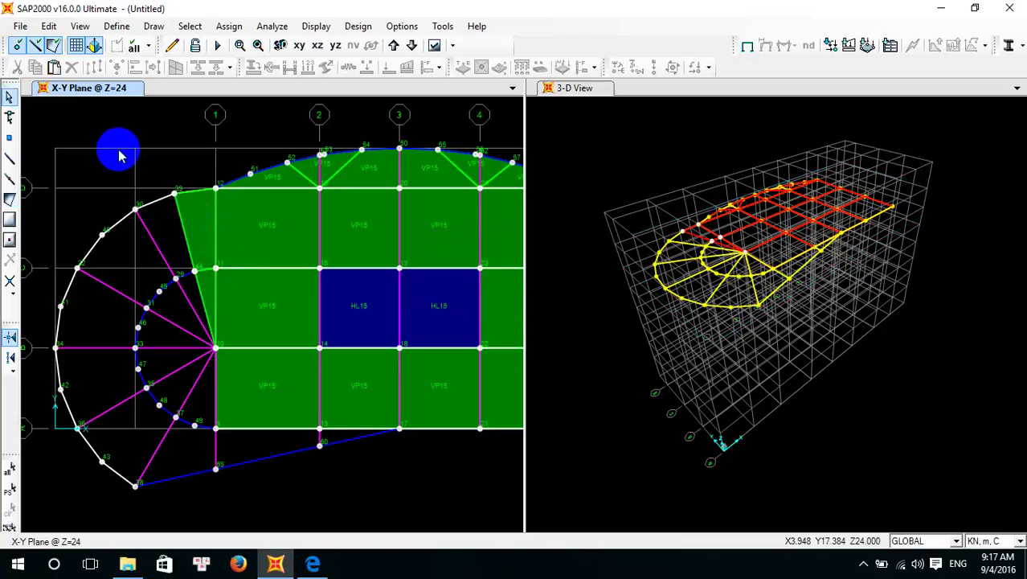
Replicate the two VP15 areas beside axis 1 radially about a line parallel to Z at X=10, Y=5, with number 11 and angle 15
left_click(197, 237)
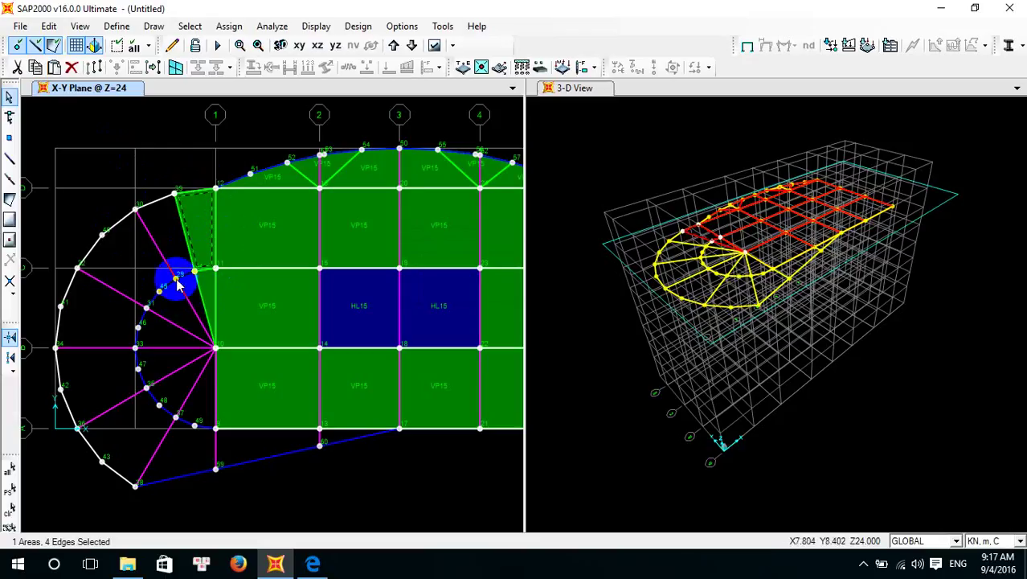
left_click(201, 286)
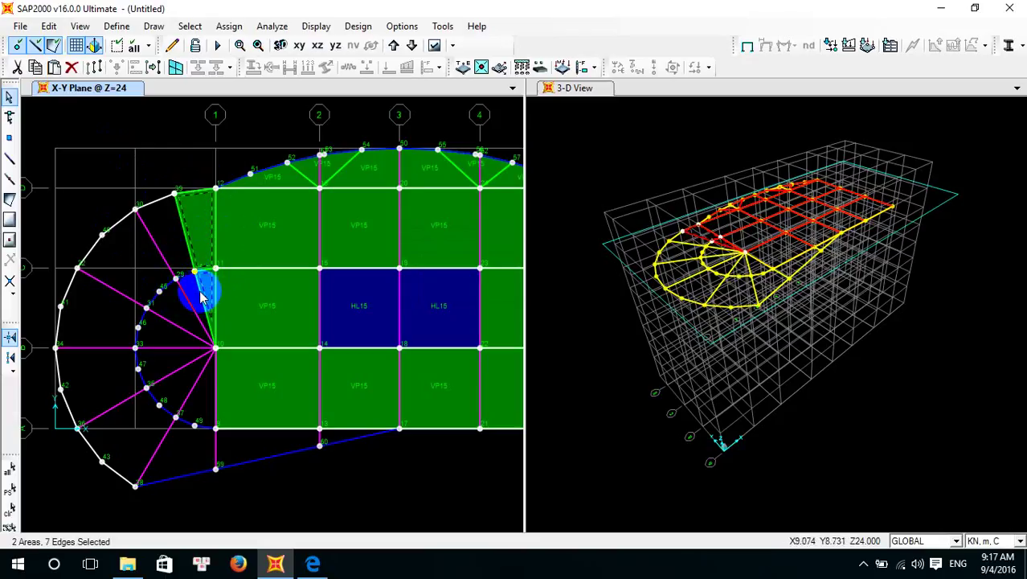
left_click(35, 67)
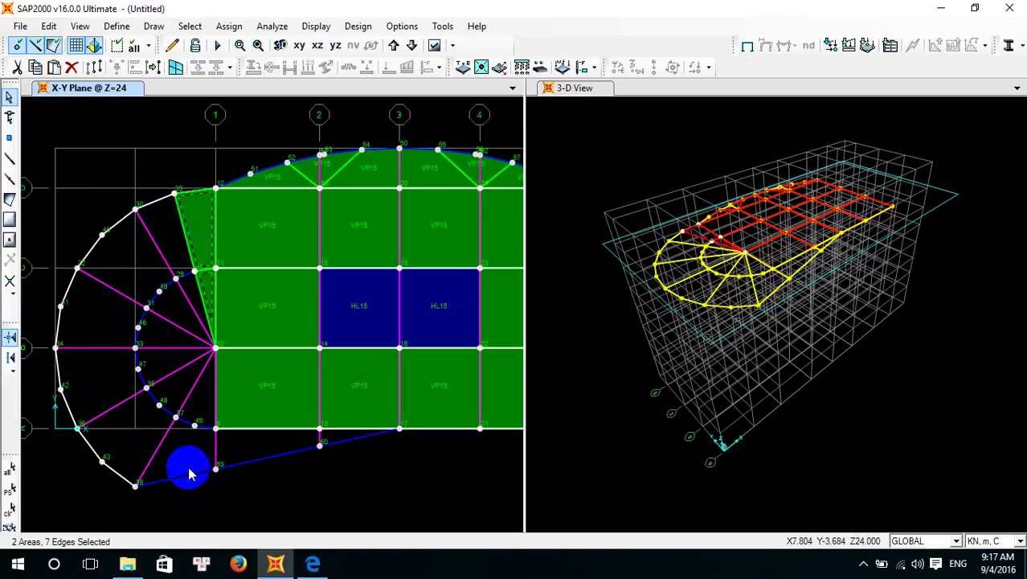
left_click(48, 25)
left_click(134, 214)
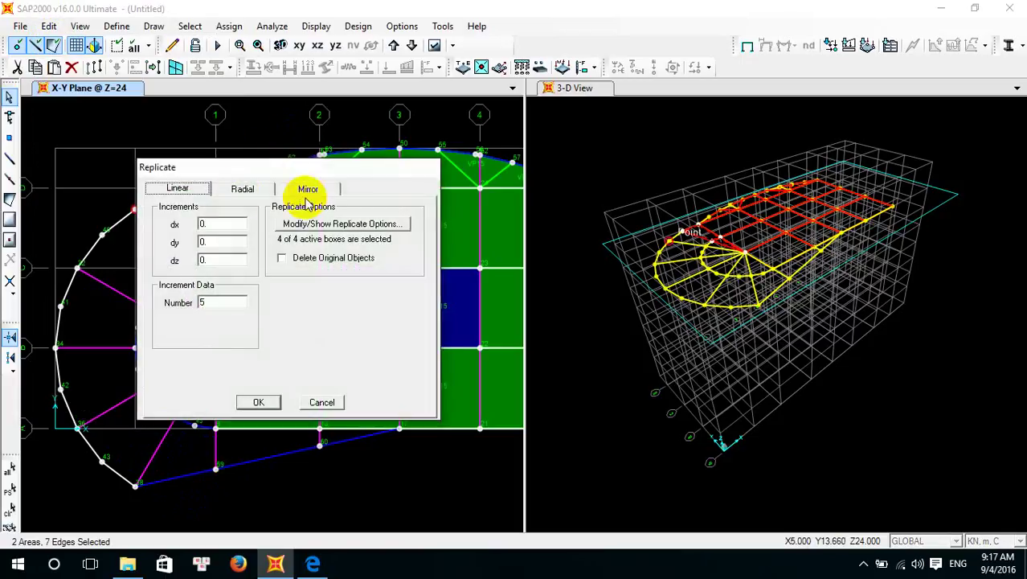
left_click(242, 188)
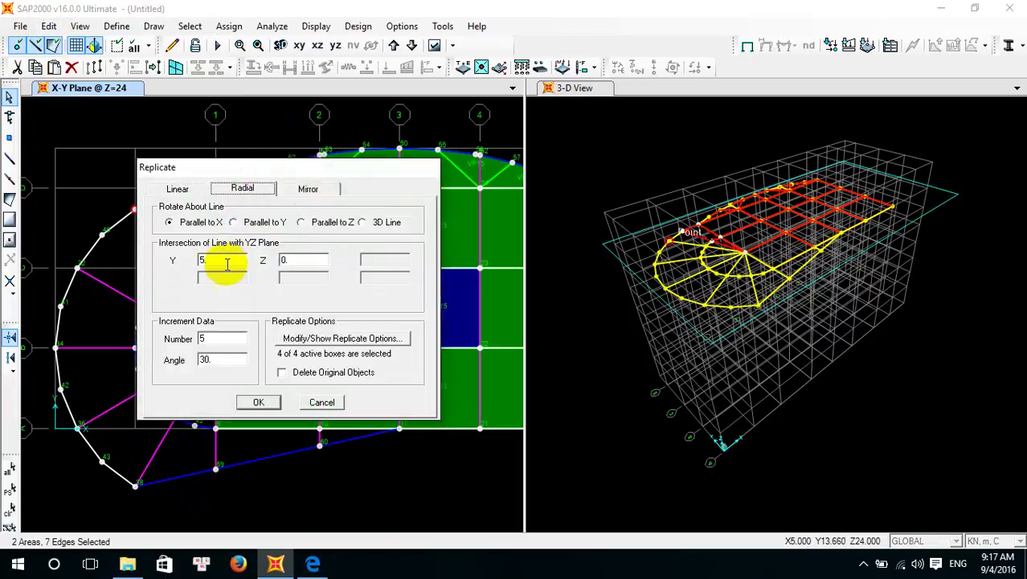
double_click(238, 264)
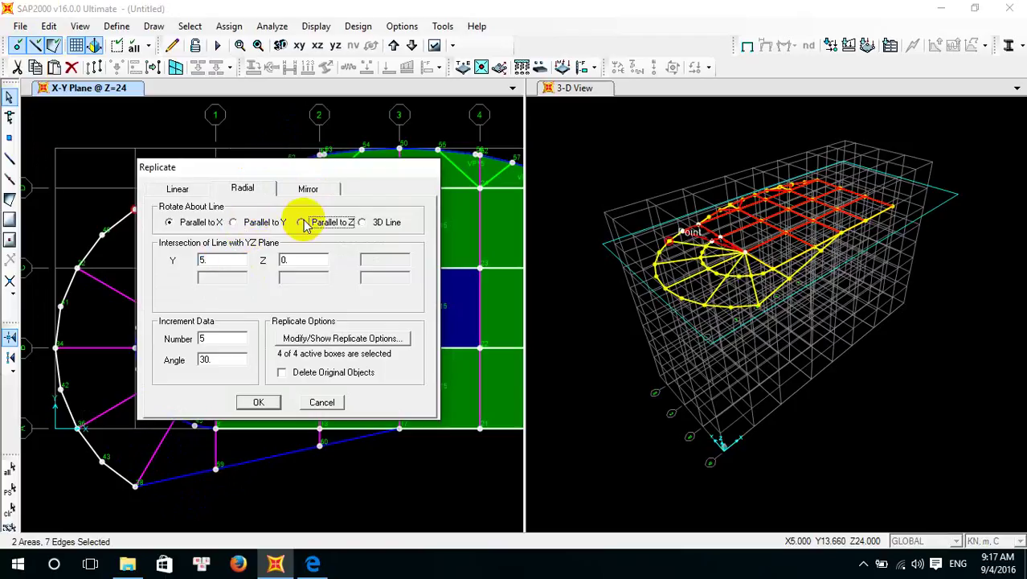
left_click(302, 223)
double_click(204, 260)
type("1")
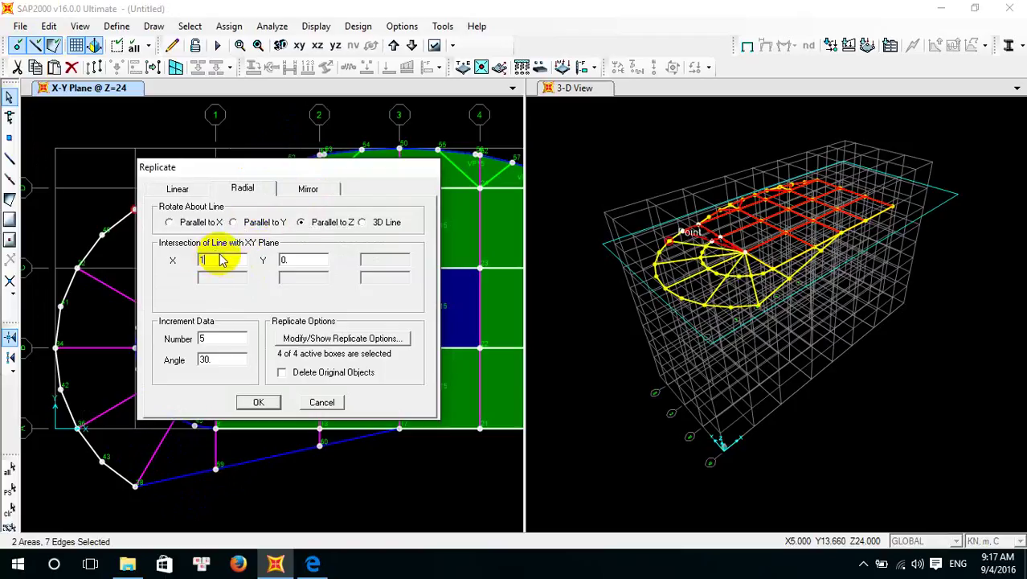
type("0")
left_click(302, 258)
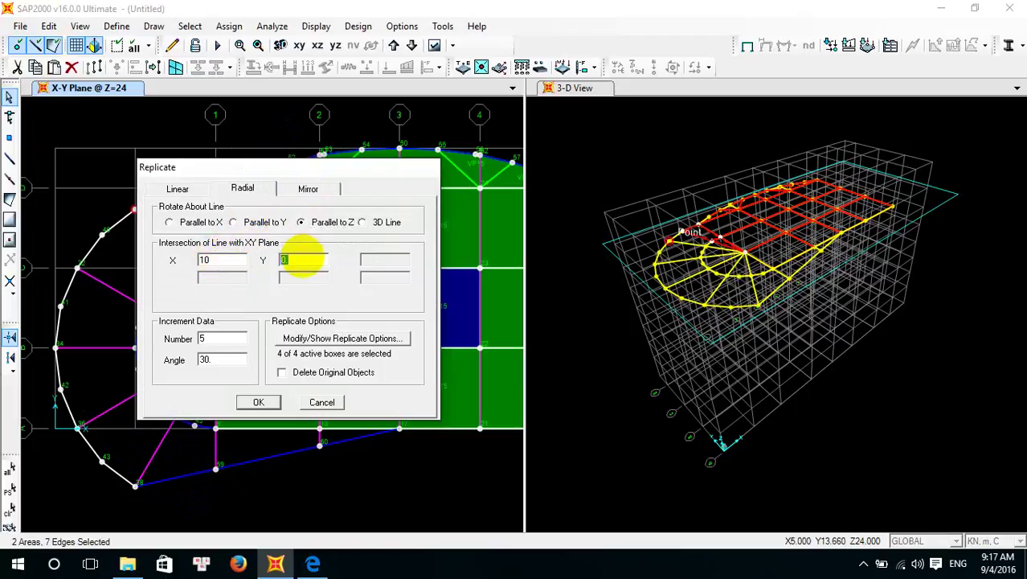
type("5")
double_click(232, 338)
type("11")
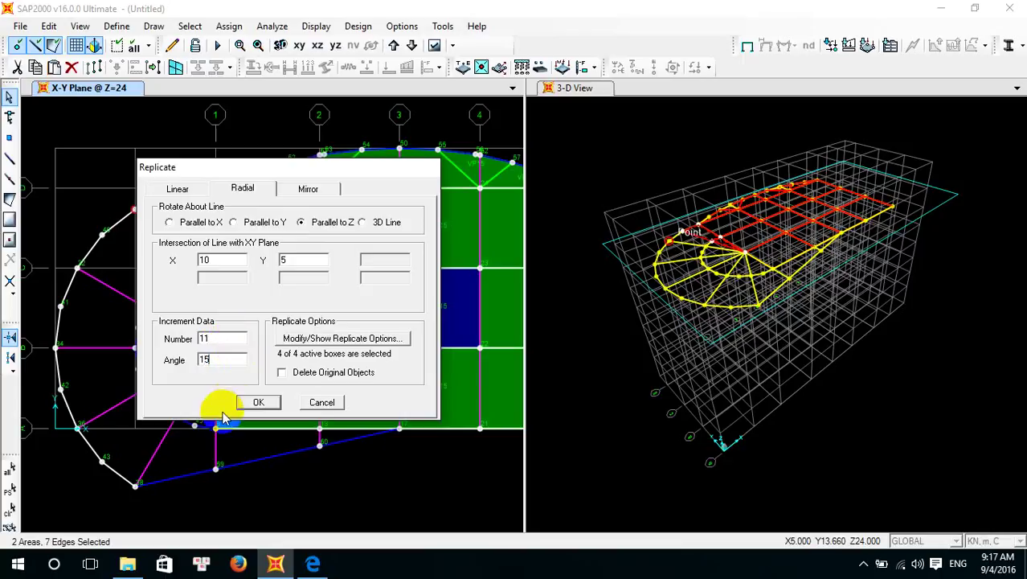
left_click(251, 402)
Delete the two outer VP15 areas between the radial beam ending at joint 38 and axis 1, below axis A
left_click(205, 448)
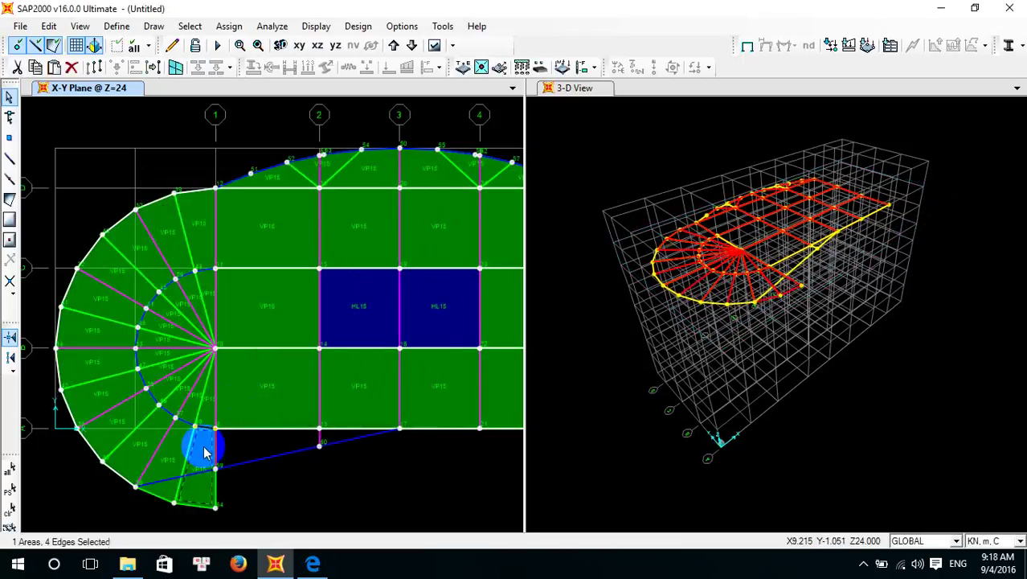
left_click(183, 443)
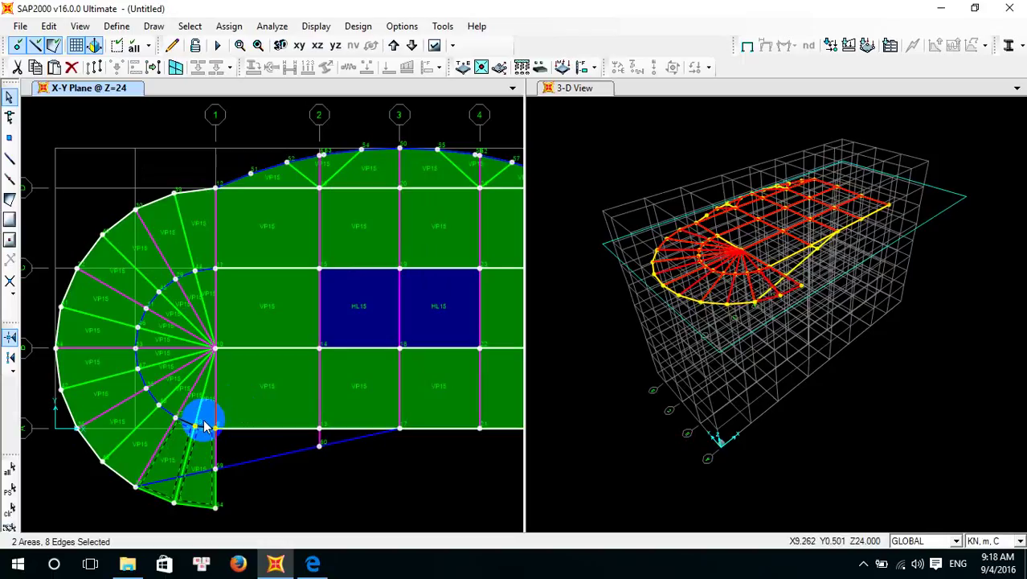
key("Delete")
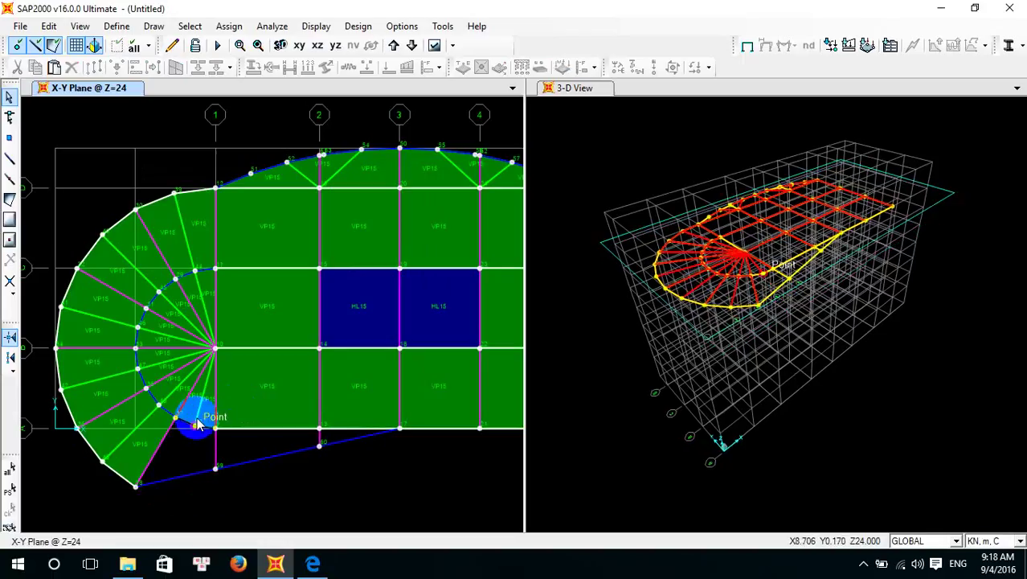
Compare the slab and sloping edge below axis A with the VC25 wall location on the PDF floor plan in the browser
middle_click_drag(197, 425, 301, 383)
scroll(241, 424, "down", 2)
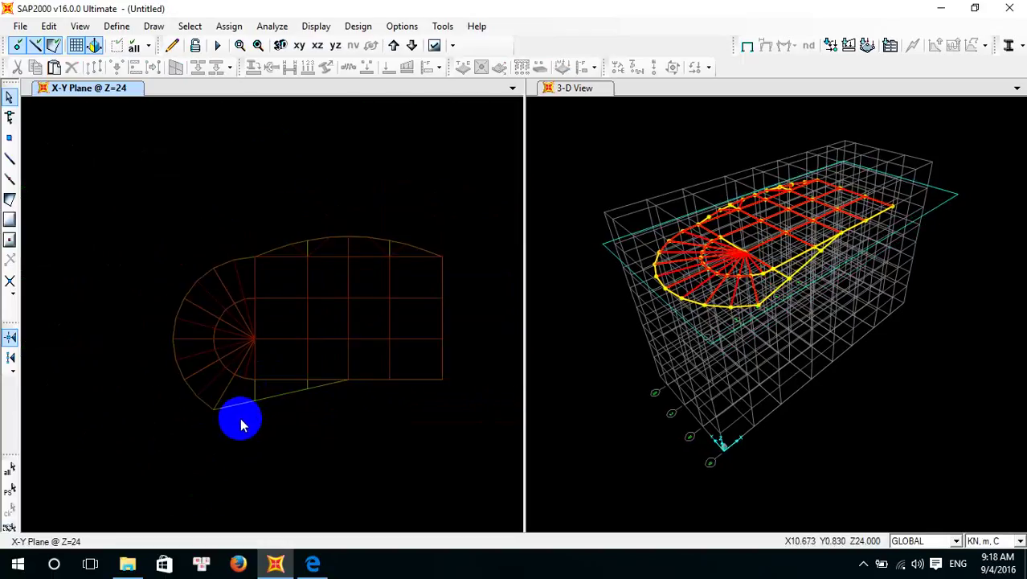
scroll(247, 400, "up", 3)
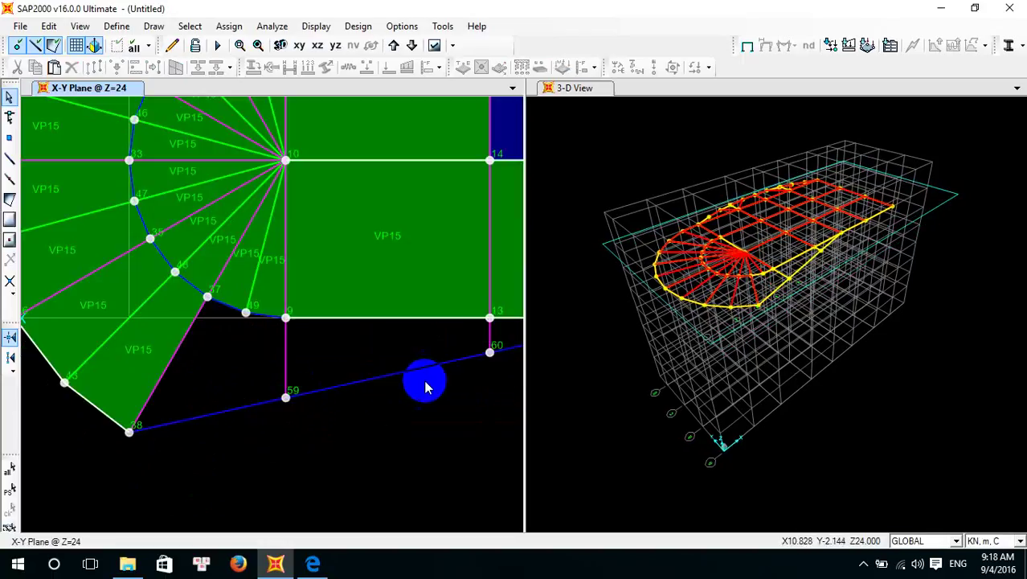
scroll(360, 402, "down", 3)
middle_click_drag(373, 398, 244, 394)
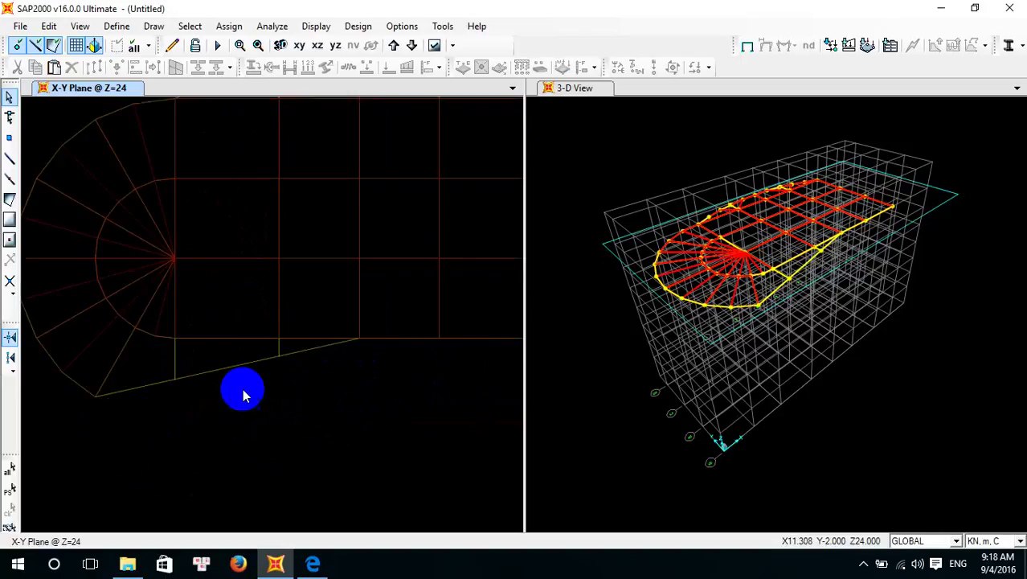
left_click(313, 565)
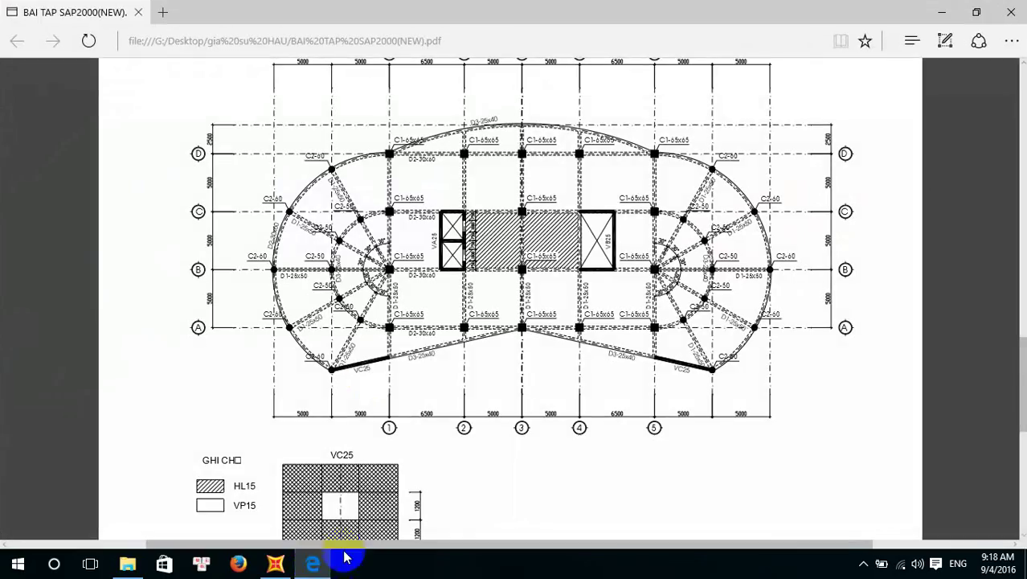
left_click(313, 565)
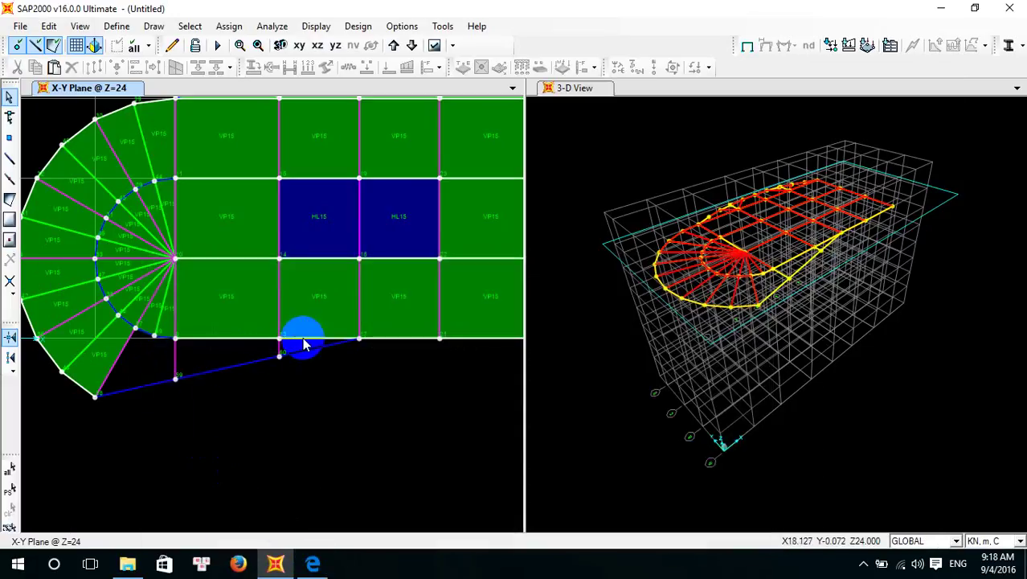
left_click(312, 566)
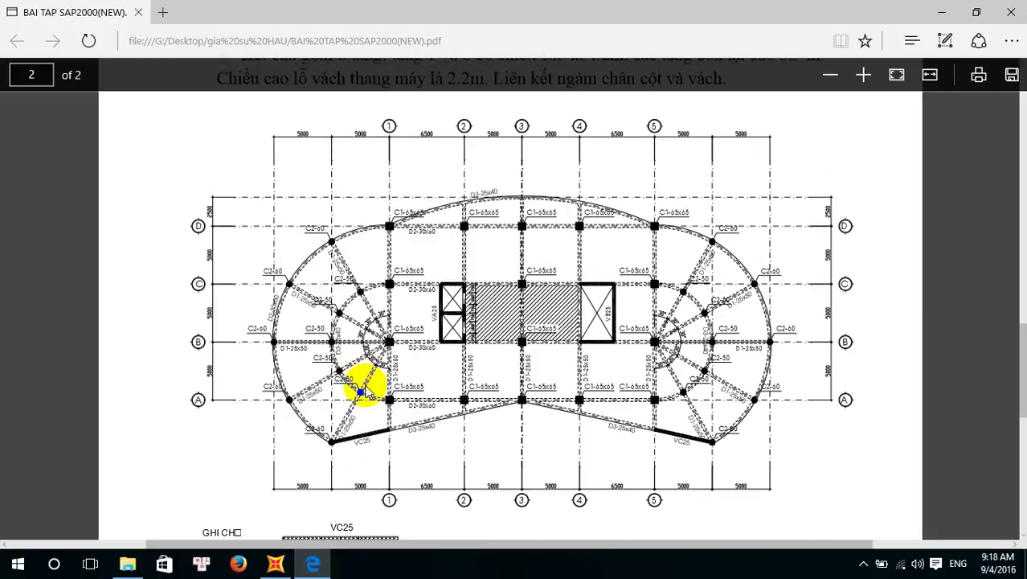
left_click_drag(333, 440, 388, 429)
scroll(362, 438, "down", 2)
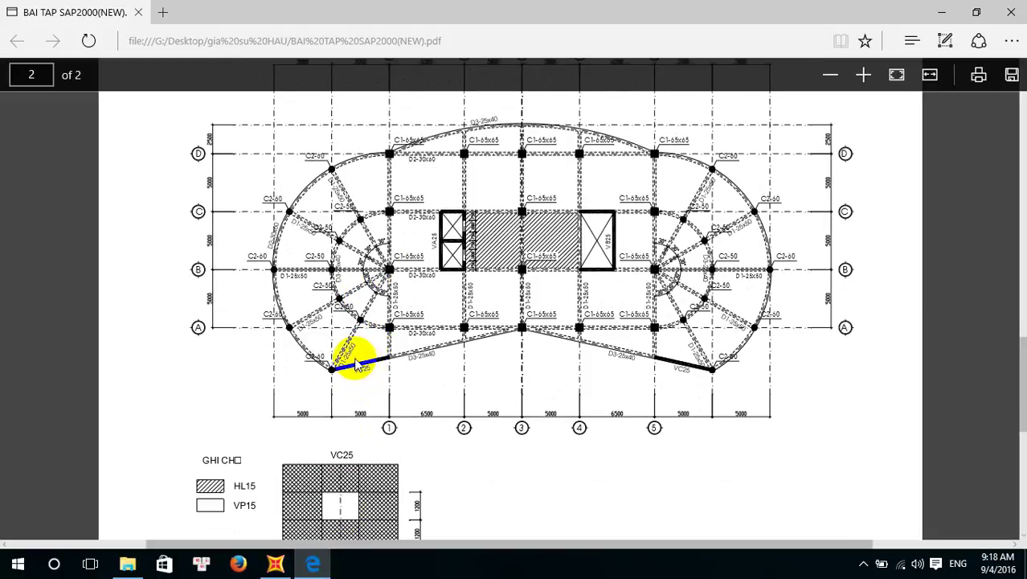
left_click(275, 563)
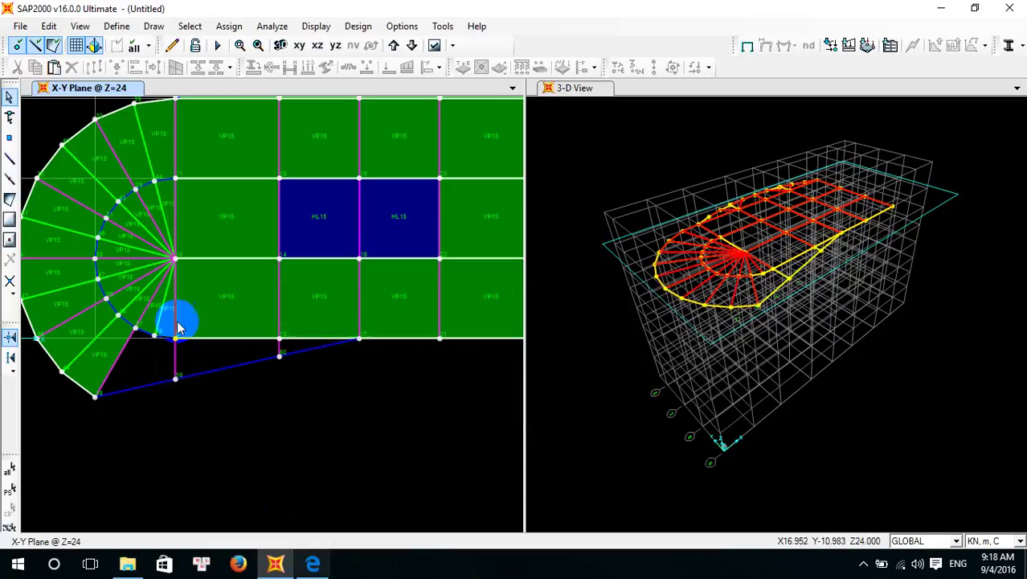
Divide the sloping edge frame at joints 59 and 60, and delete its segment between joints 38 and 59
left_click(159, 387)
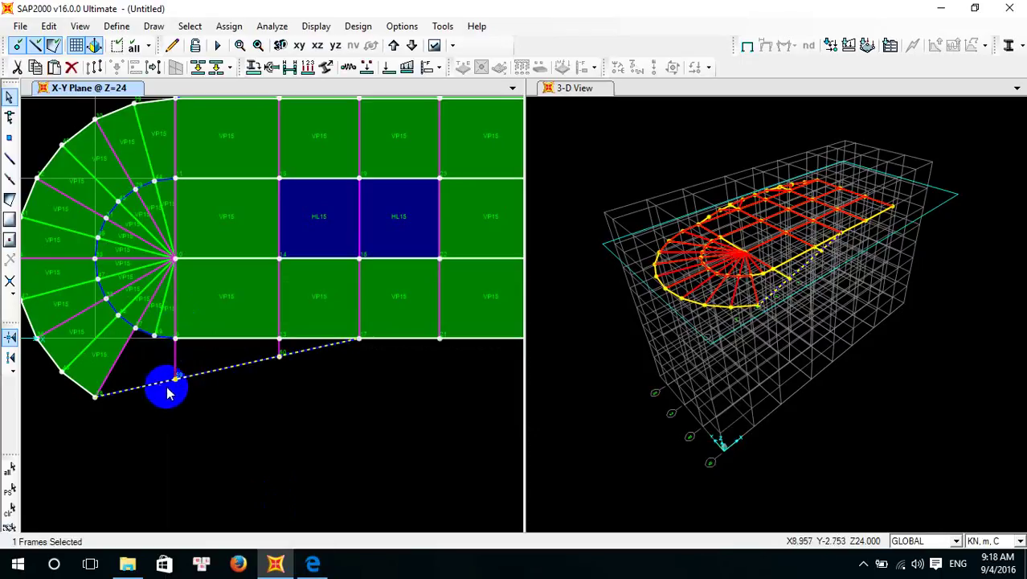
left_click(186, 374)
left_click(175, 378)
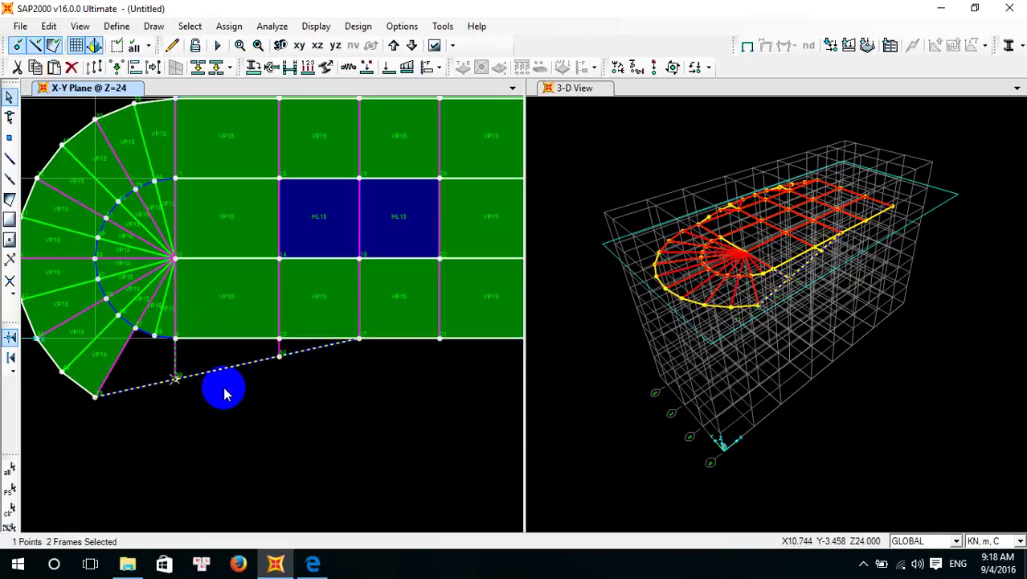
left_click(278, 353)
left_click(49, 26)
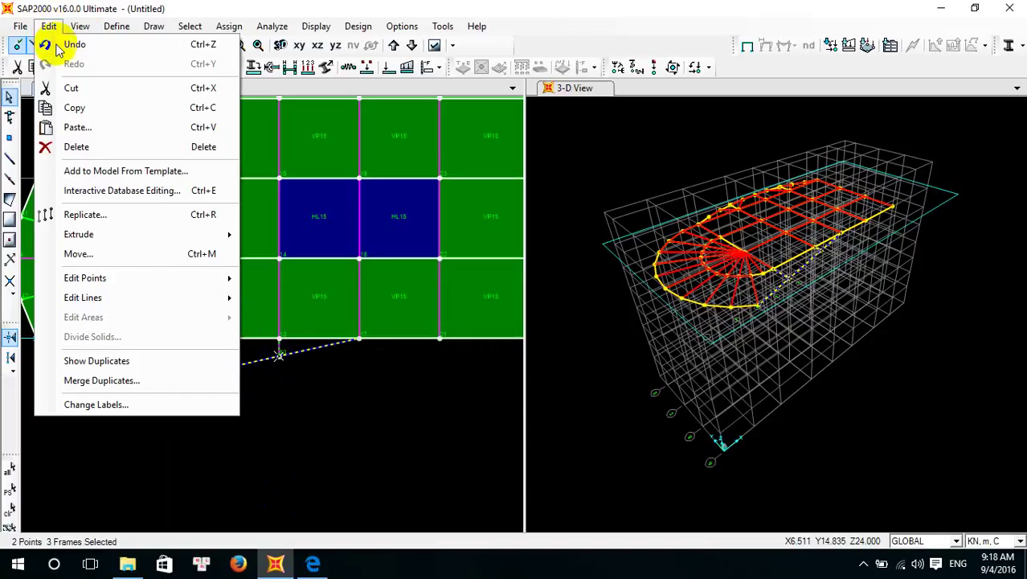
mouse_move(217, 298)
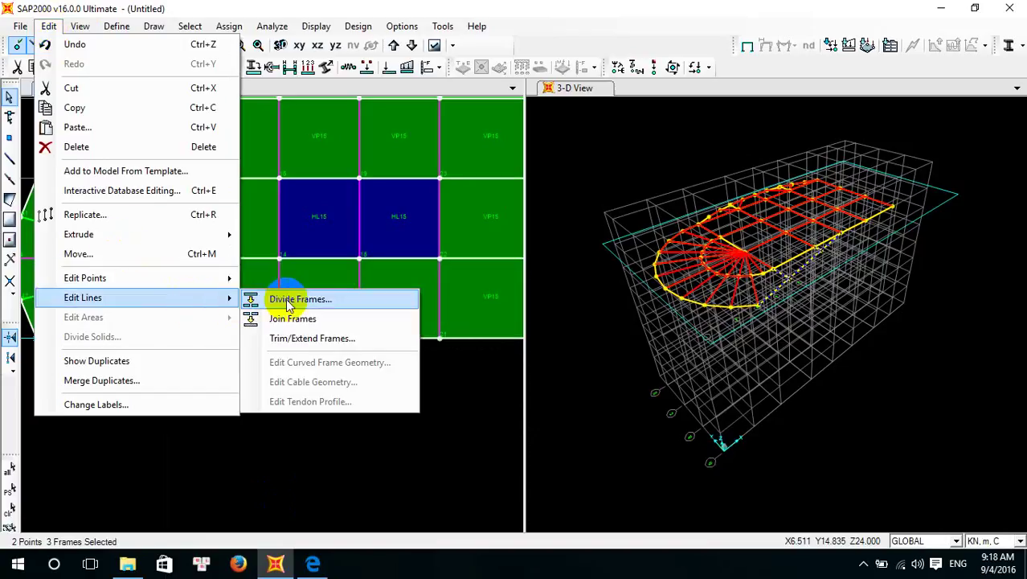
left_click(287, 304)
left_click(117, 271)
left_click(476, 363)
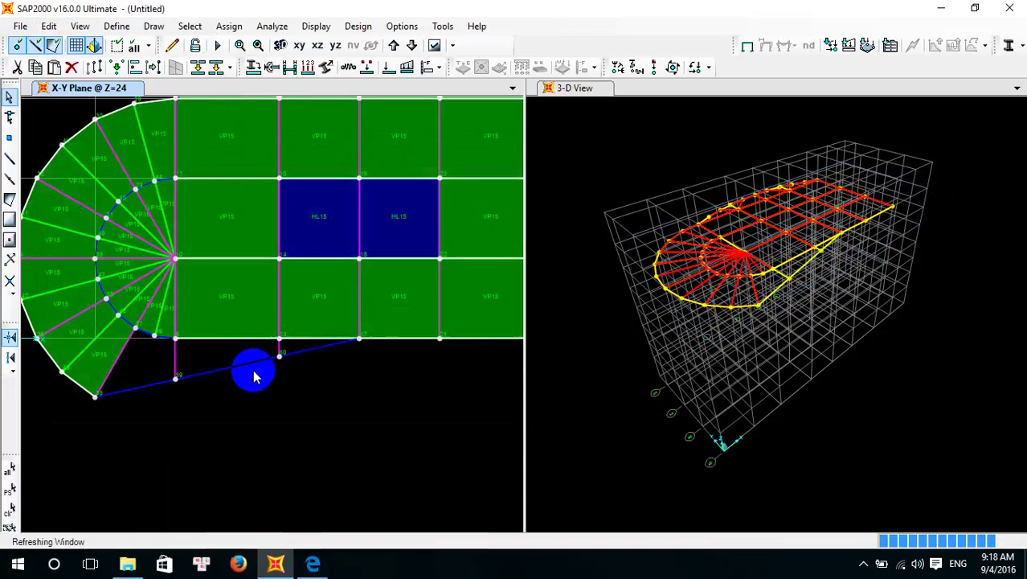
left_click(135, 387)
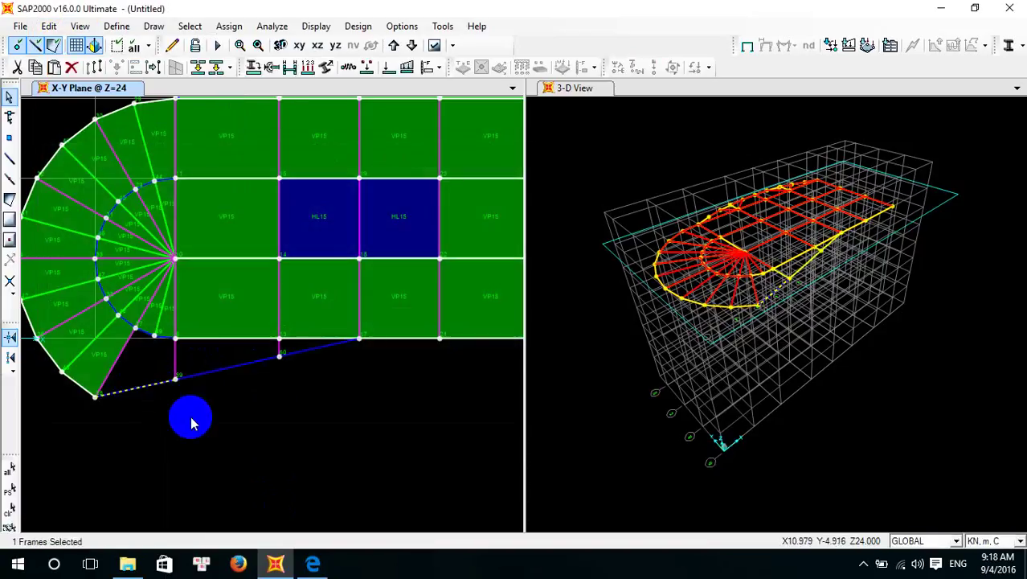
key("Delete")
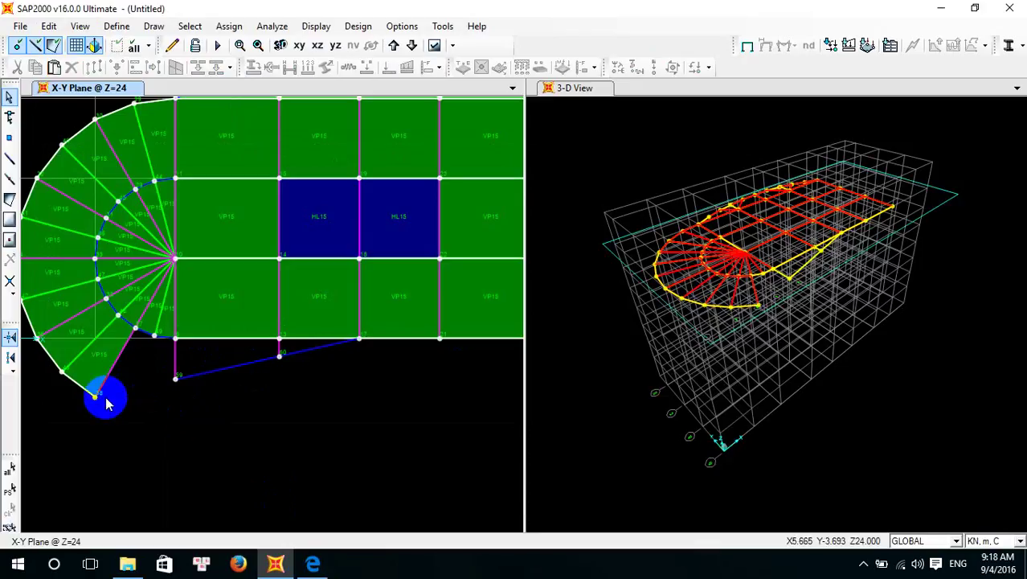
Select the whole floor at Z=24 and open the Move settings for it
key("F3")
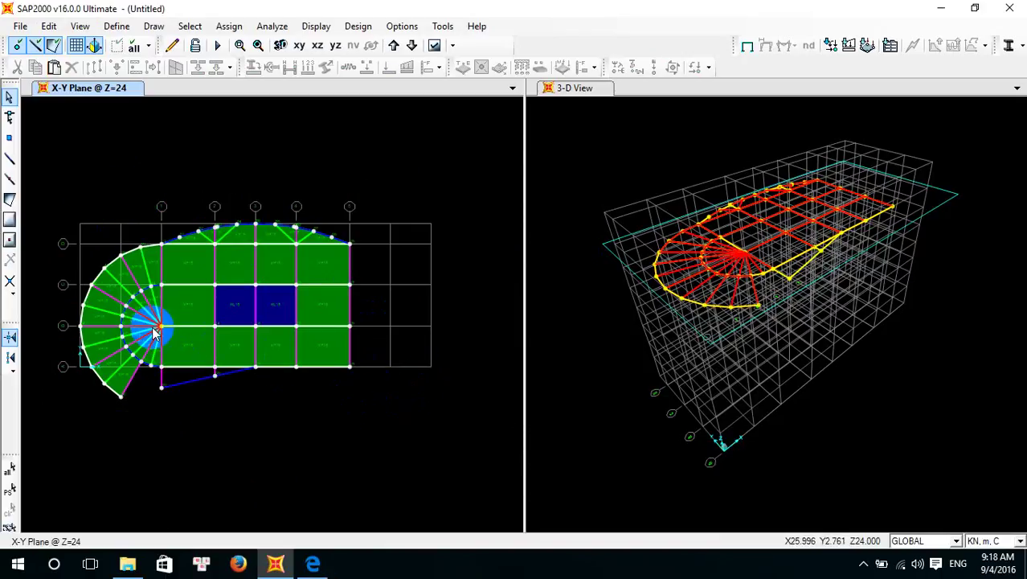
left_click_drag(405, 442, 60, 152)
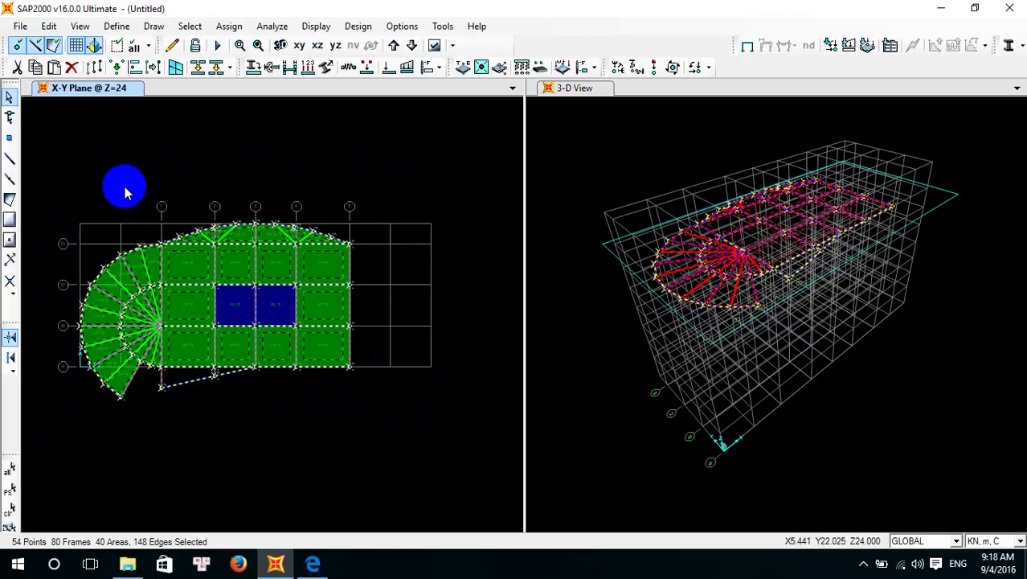
key("ctrl+m")
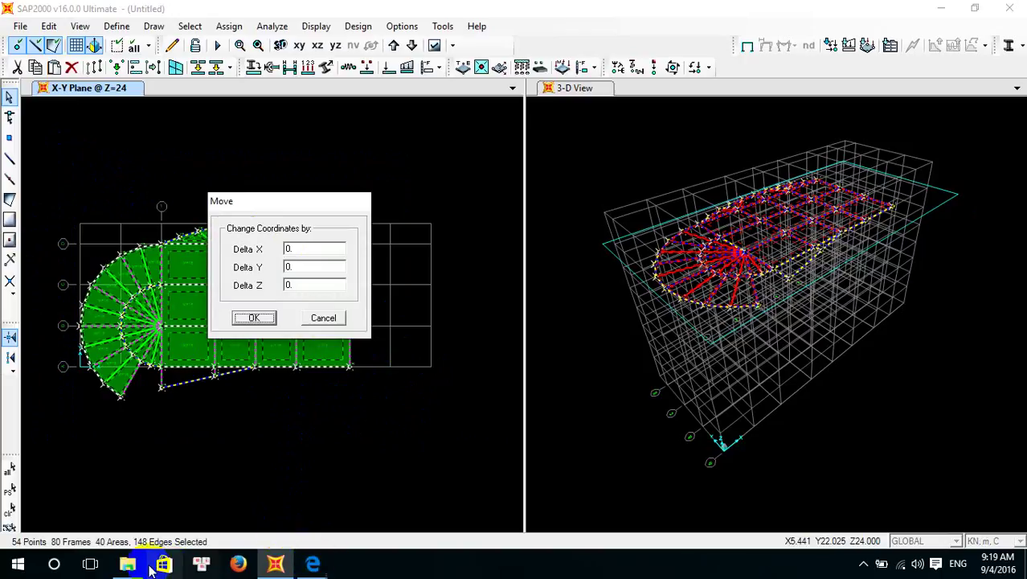
Open Microsoft Excel 2010 and calculate =4.2*2+3.3*6-4.2-4.2 in cell D4
left_click(53, 564)
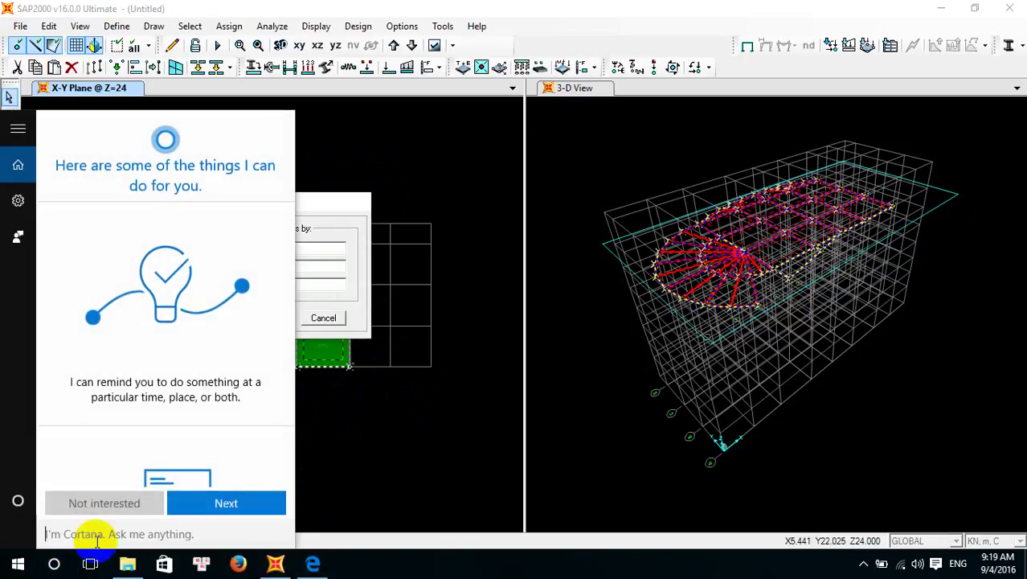
type("ex")
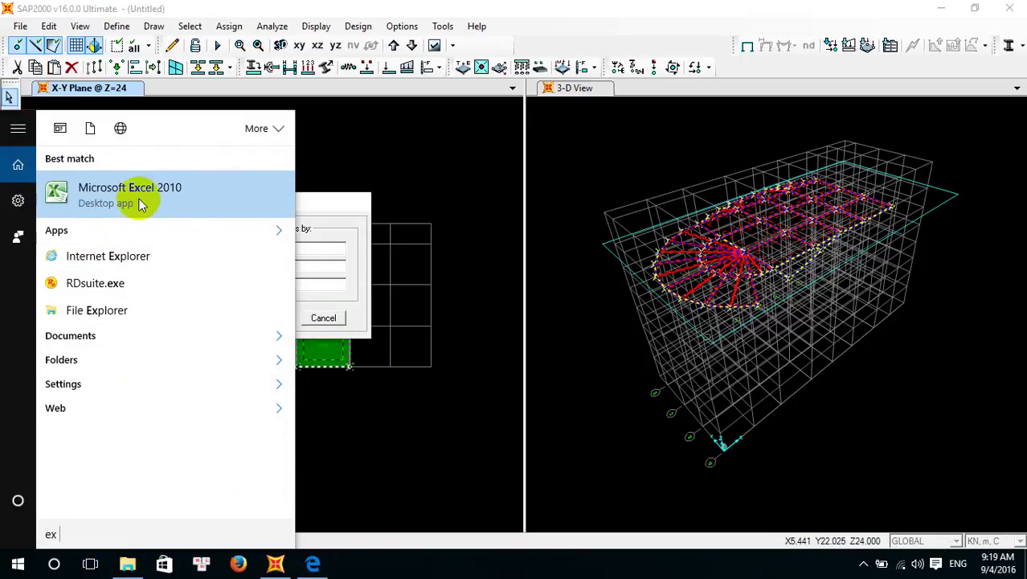
key("Return")
left_click(189, 188)
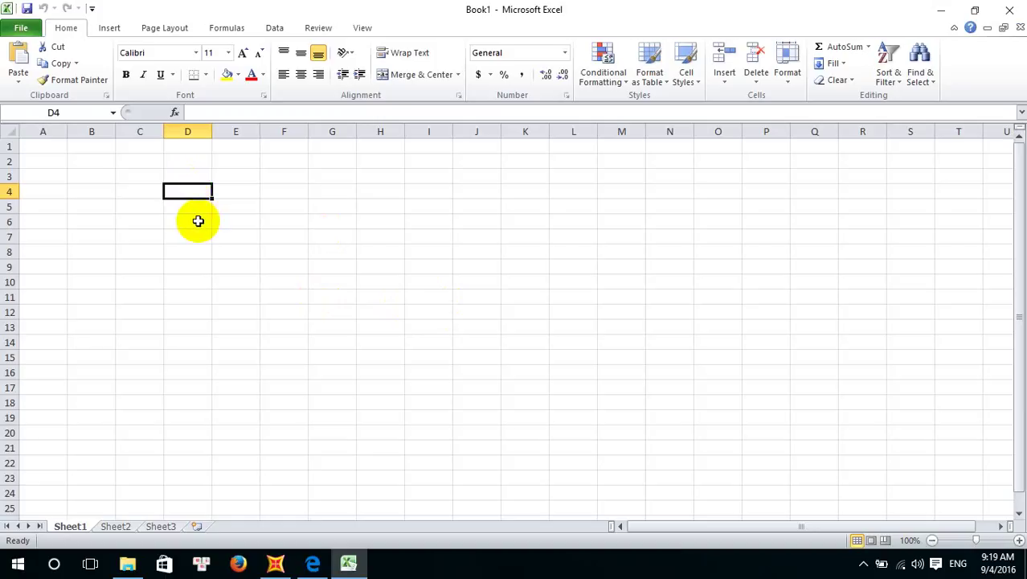
type("4.2*2+3.3*6-4.2-4.2")
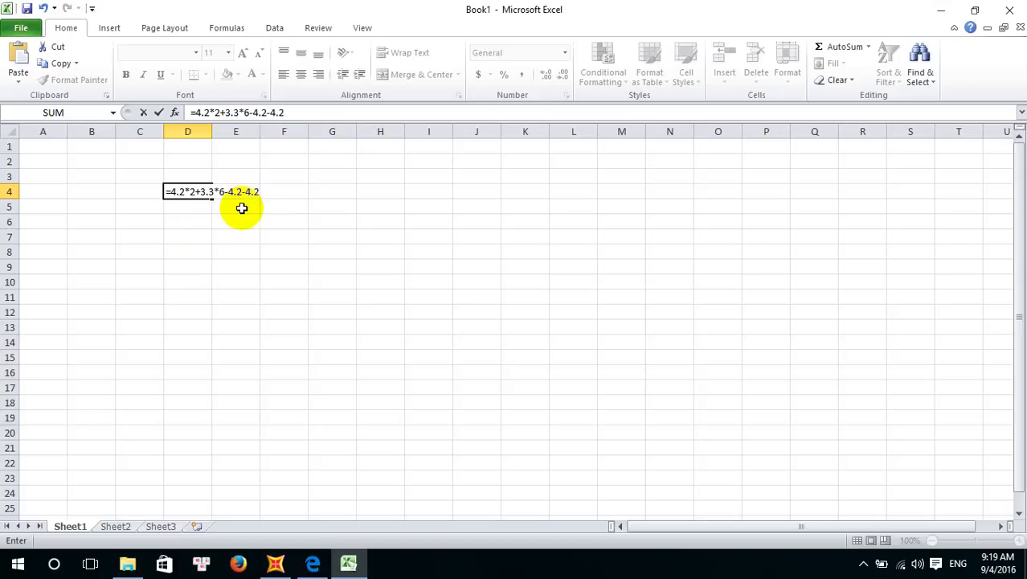
key("Return")
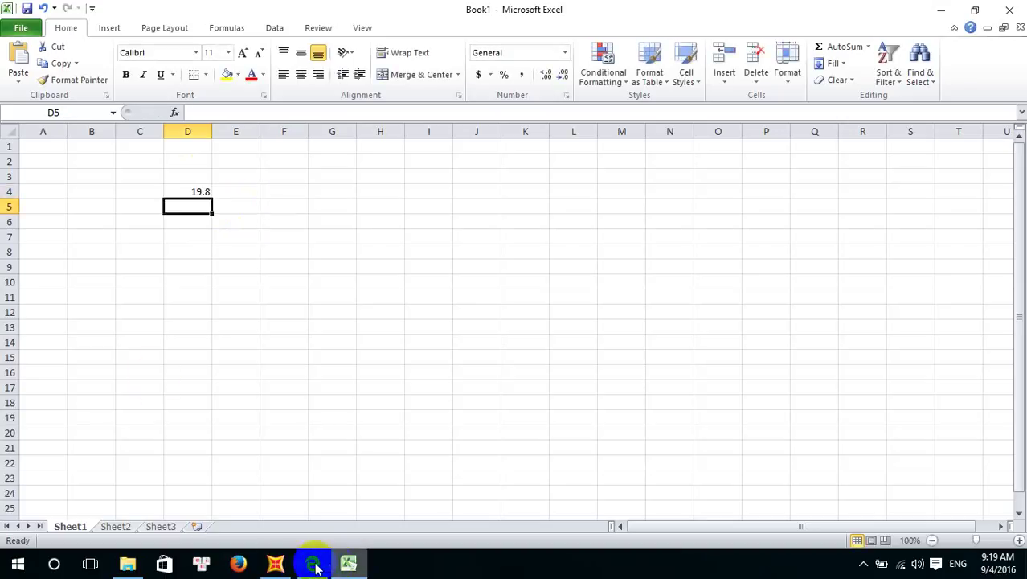
In SAP2000, move the selected floor by a Delta Z of -19.8 and display its X-Y plan at Z=4.2
left_click(275, 562)
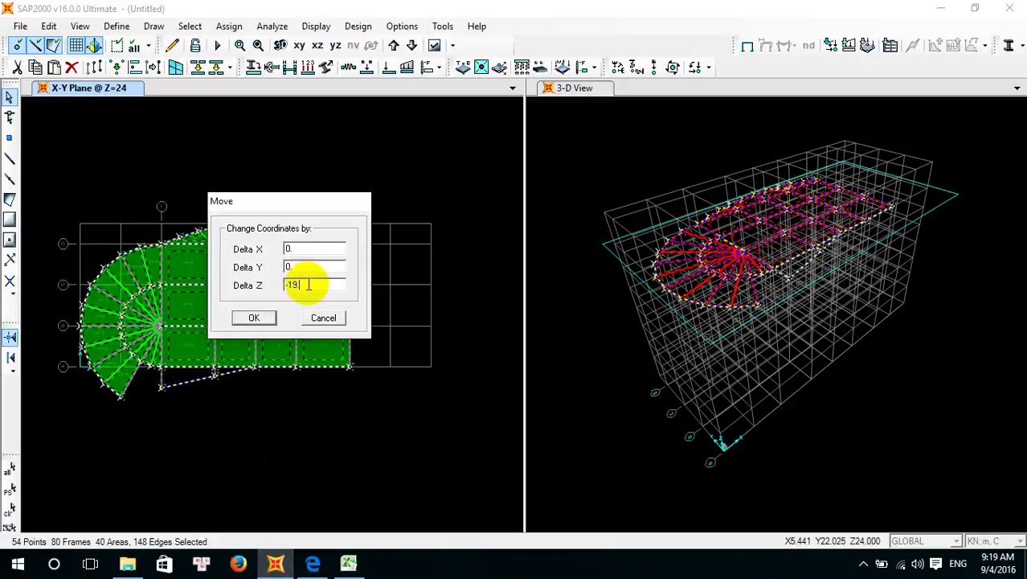
left_click(257, 317)
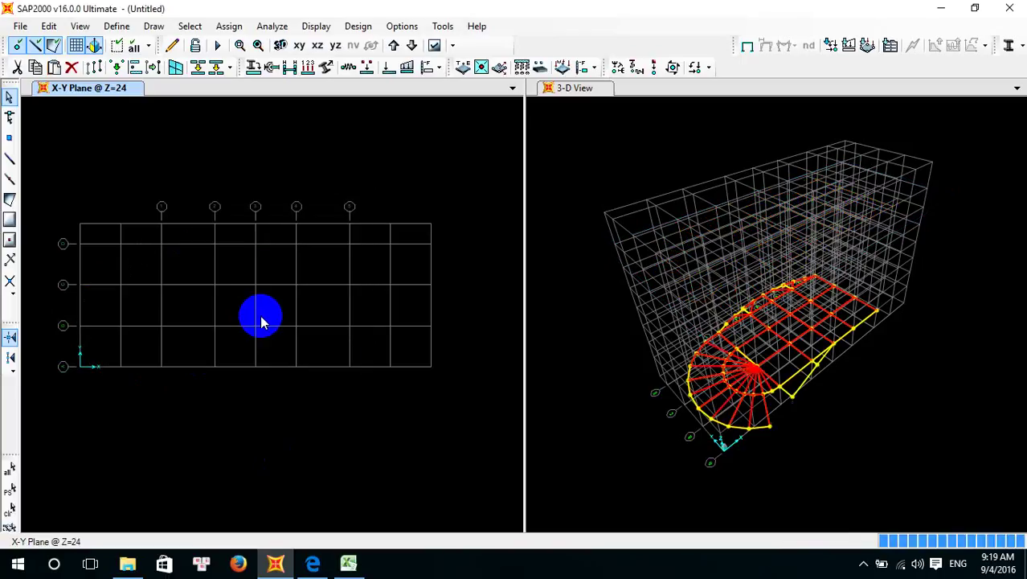
left_click(393, 46)
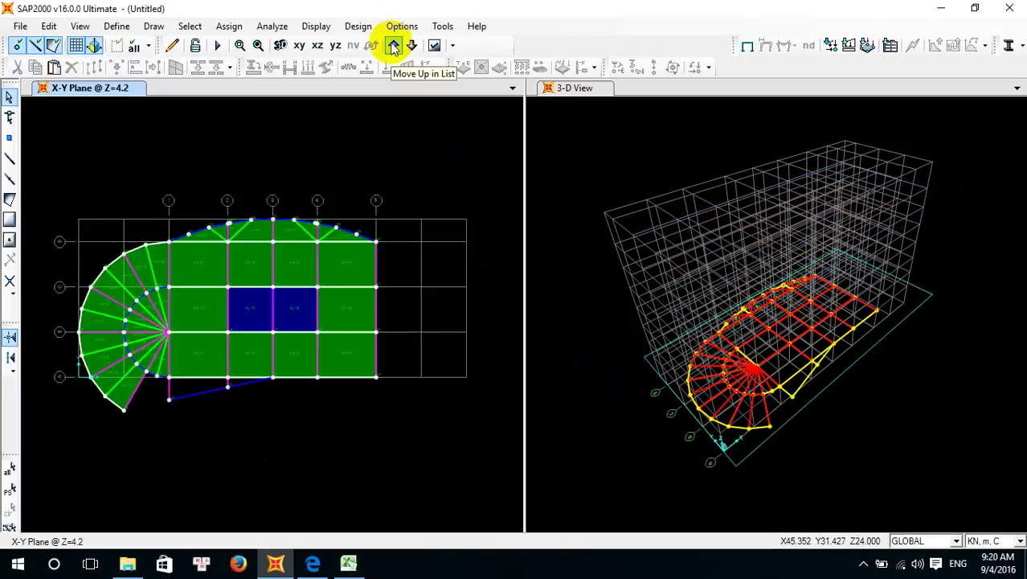
left_click(411, 46)
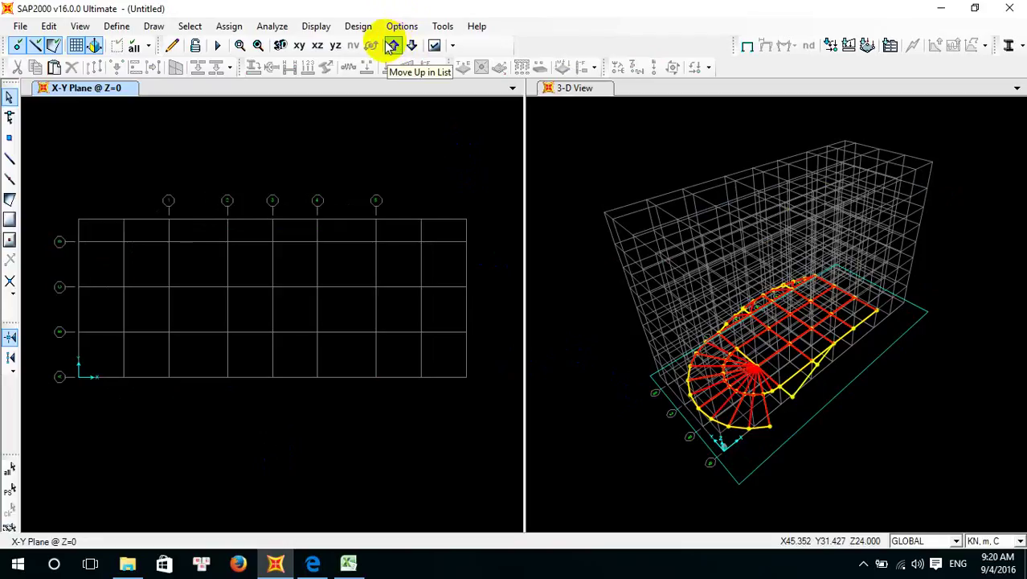
left_click(392, 46)
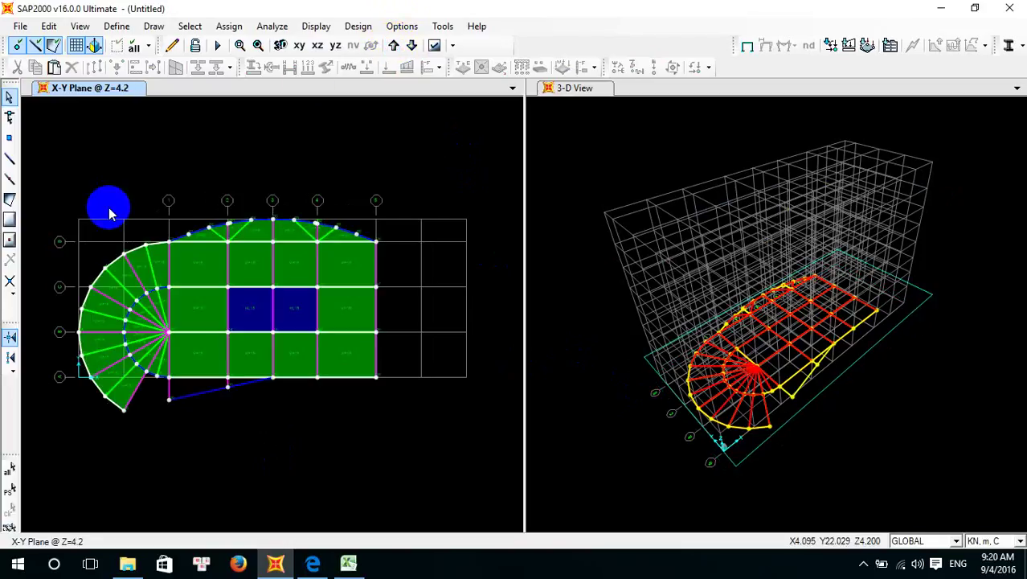
scroll(168, 414, "up", 1)
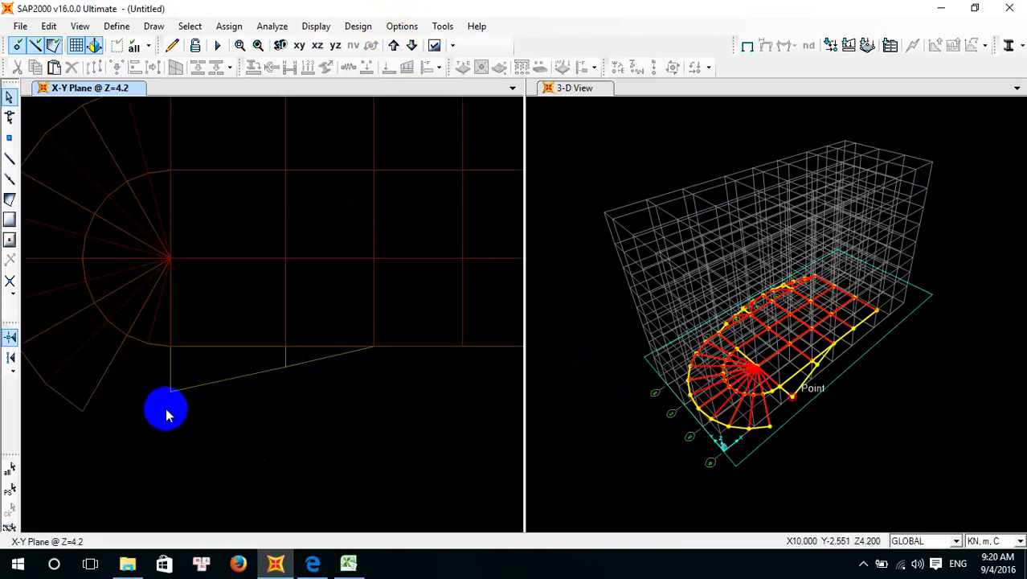
scroll(222, 406, "down", 1)
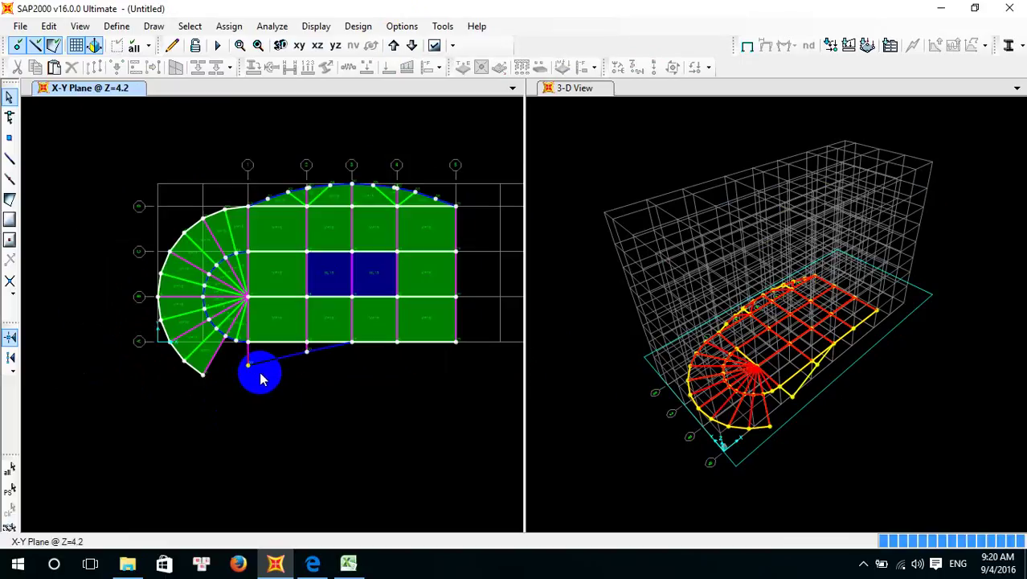
scroll(239, 379, "up", 1)
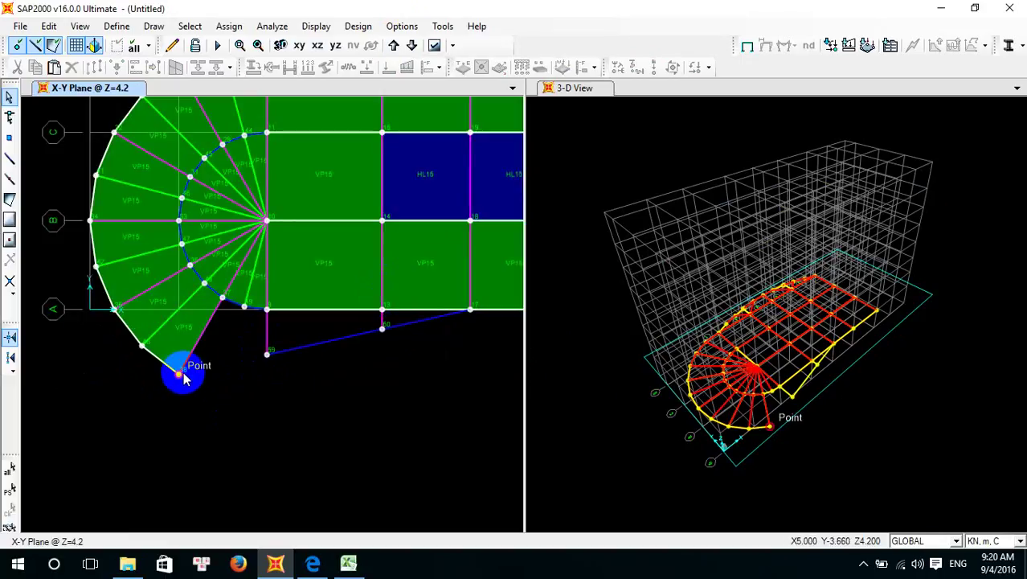
Switch to Microsoft Excel and close the calculation workbook Book1 without saving it
left_click(348, 563)
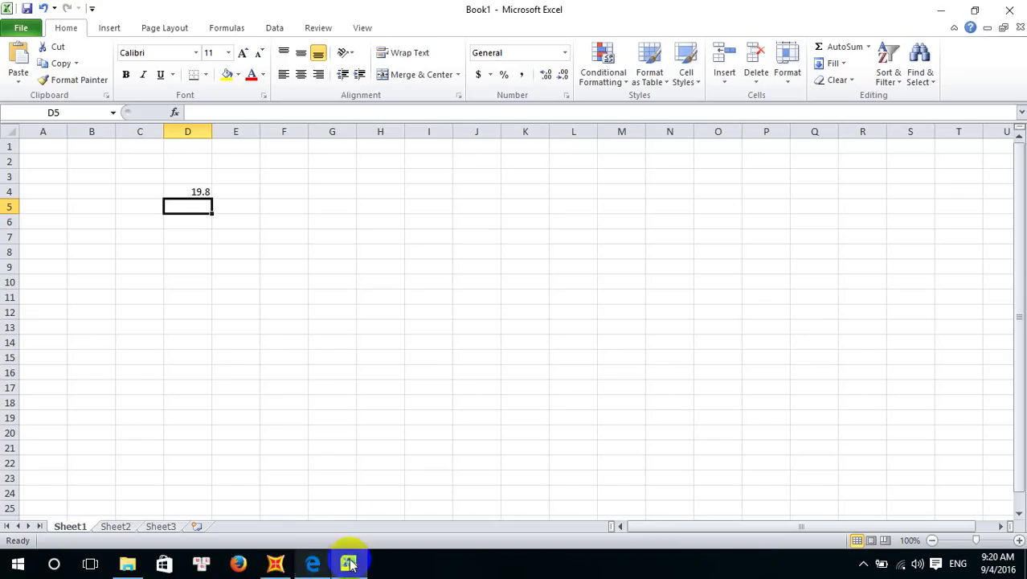
left_click(1009, 9)
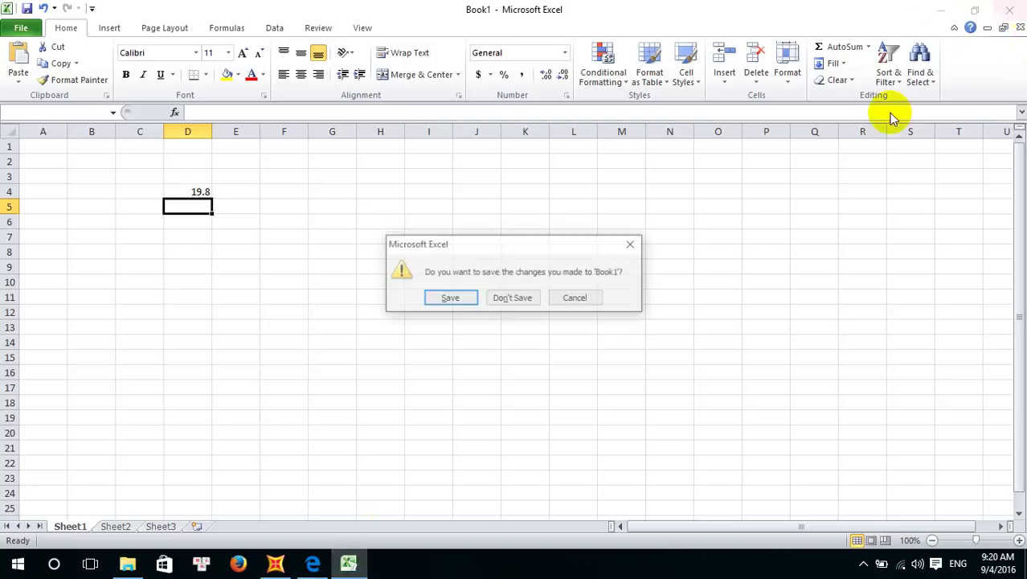
left_click(507, 297)
In the browser PDF, examine the VC25 wall location on the floor plan and its opening detail
left_click(310, 565)
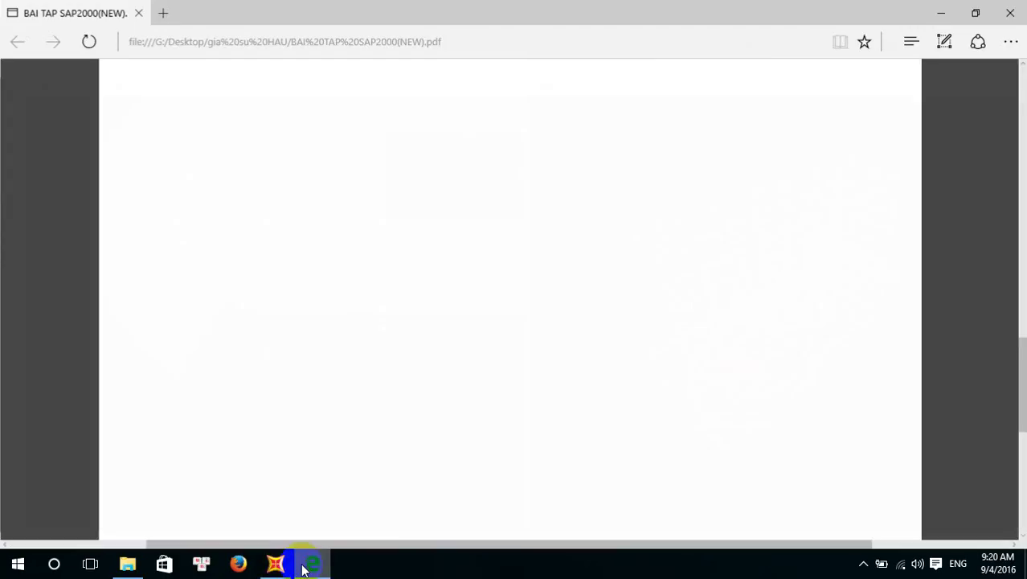
scroll(362, 418, "down", 1)
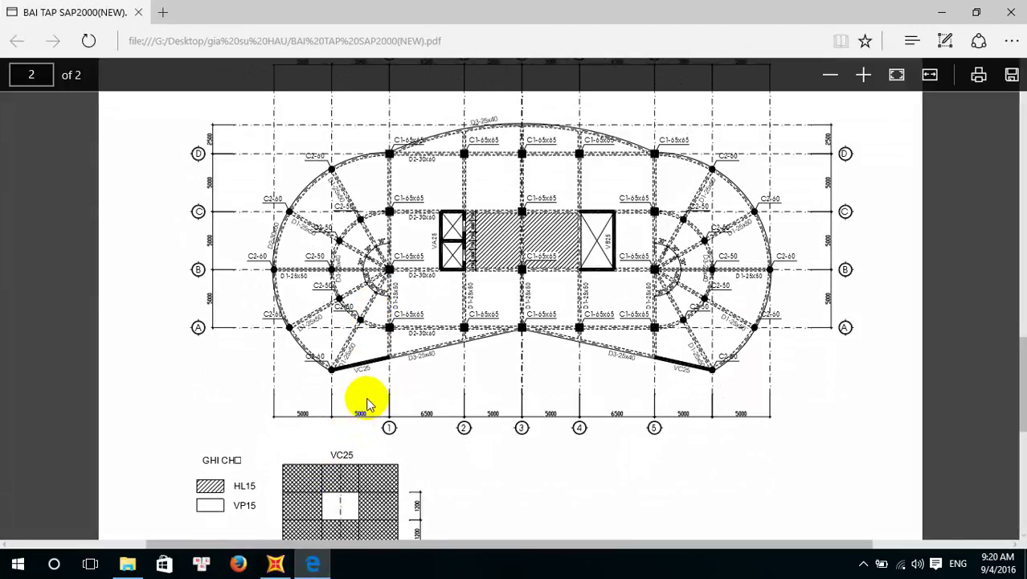
scroll(351, 366, "up", 1)
scroll(344, 371, "down", 2)
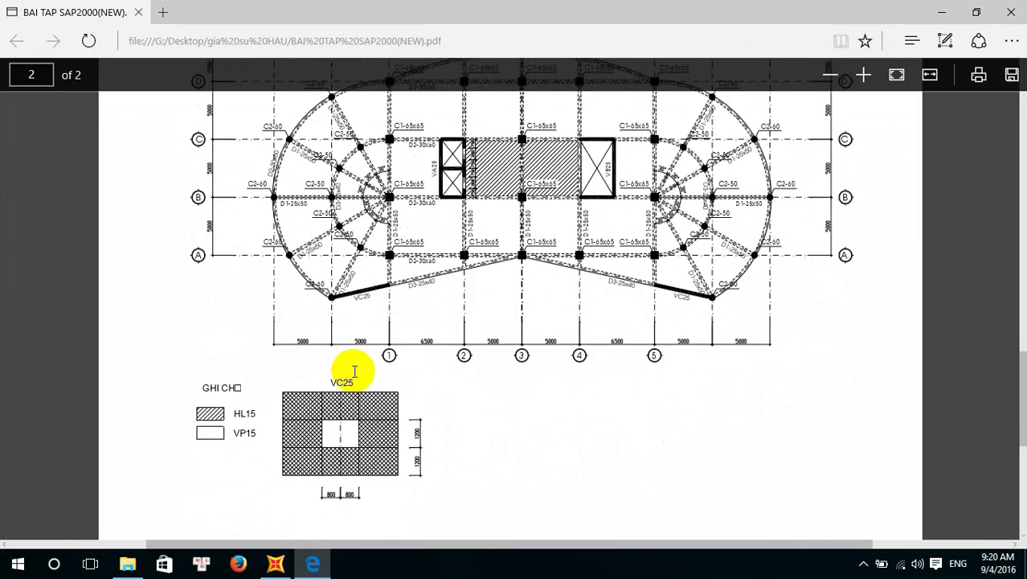
scroll(355, 366, "up", 4)
scroll(357, 376, "down", 3)
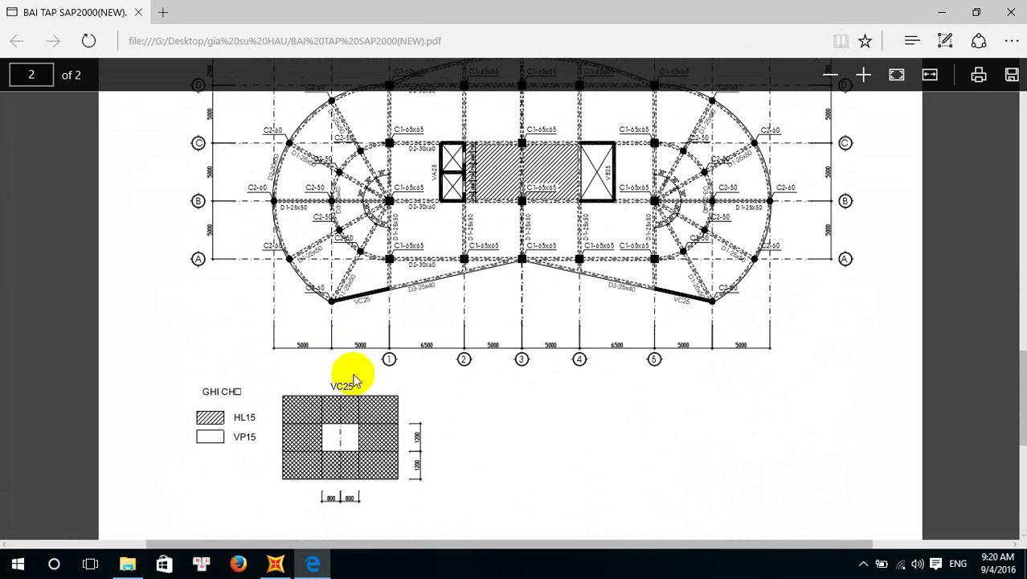
scroll(371, 362, "down", 4)
Read the load data and calculation requirements on page 1, including the CSA, ACI and BS concrete design standards
scroll(368, 357, "up", 12)
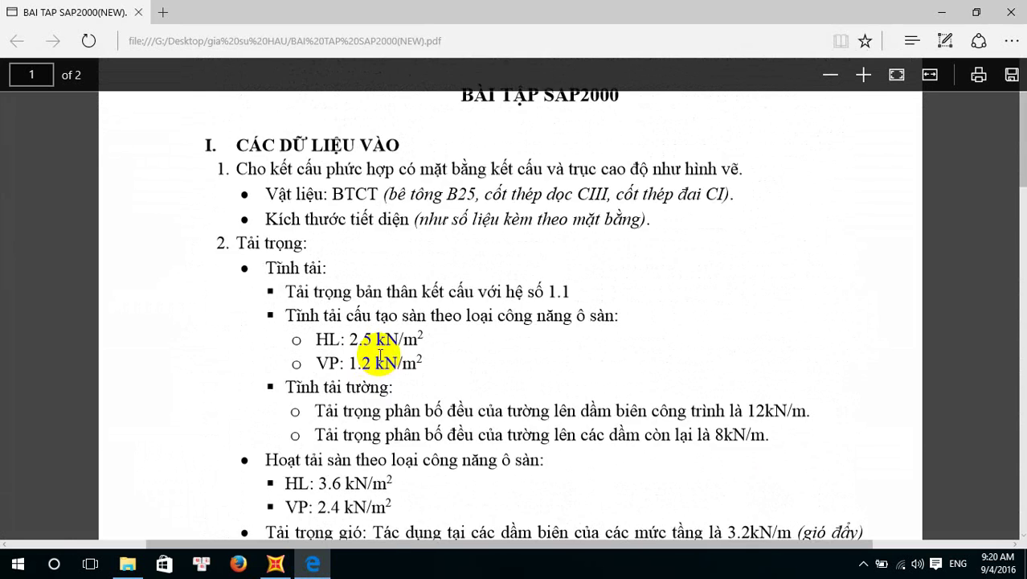
scroll(380, 356, "down", 6)
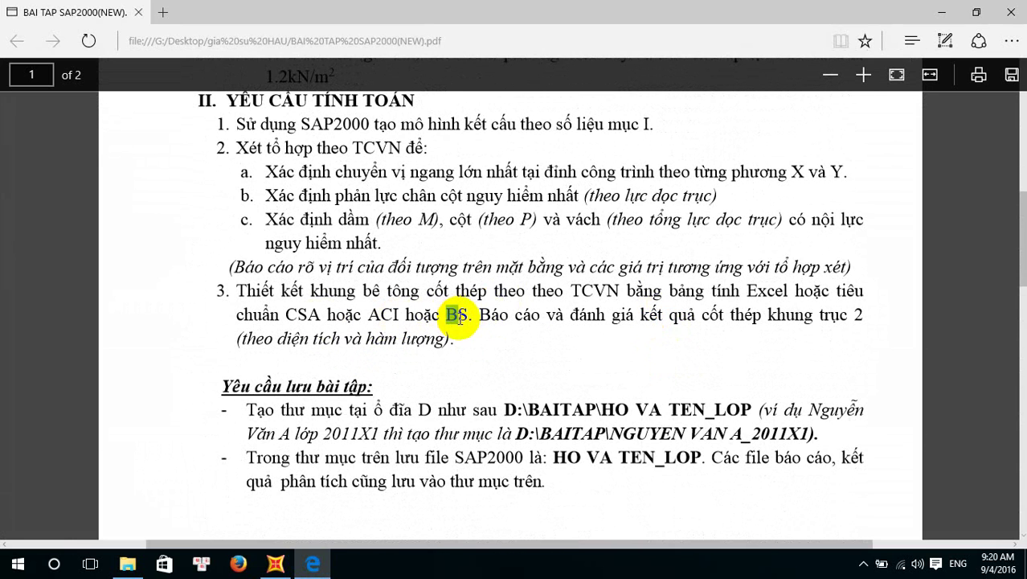
left_click_drag(447, 315, 481, 312)
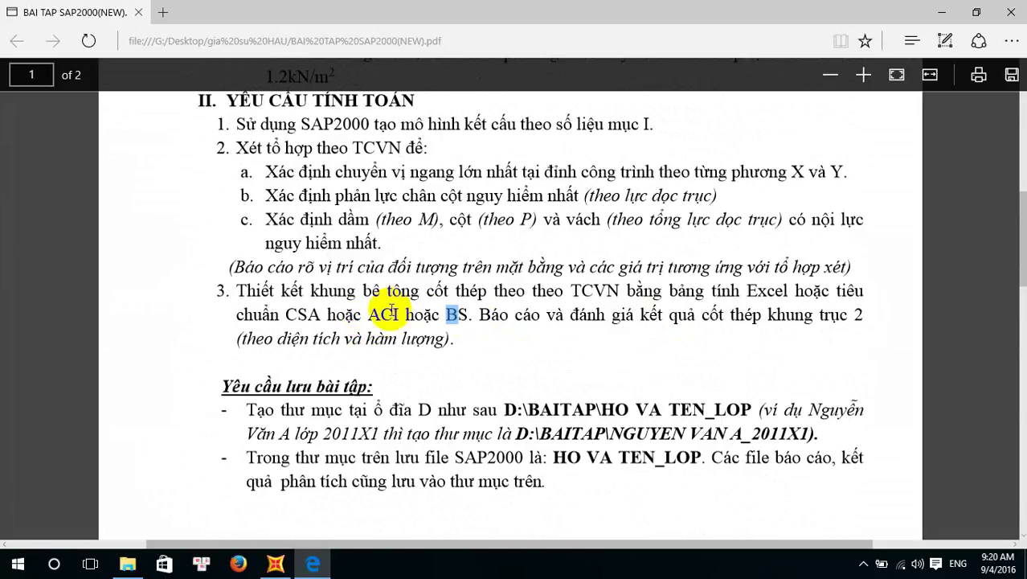
double_click(459, 315)
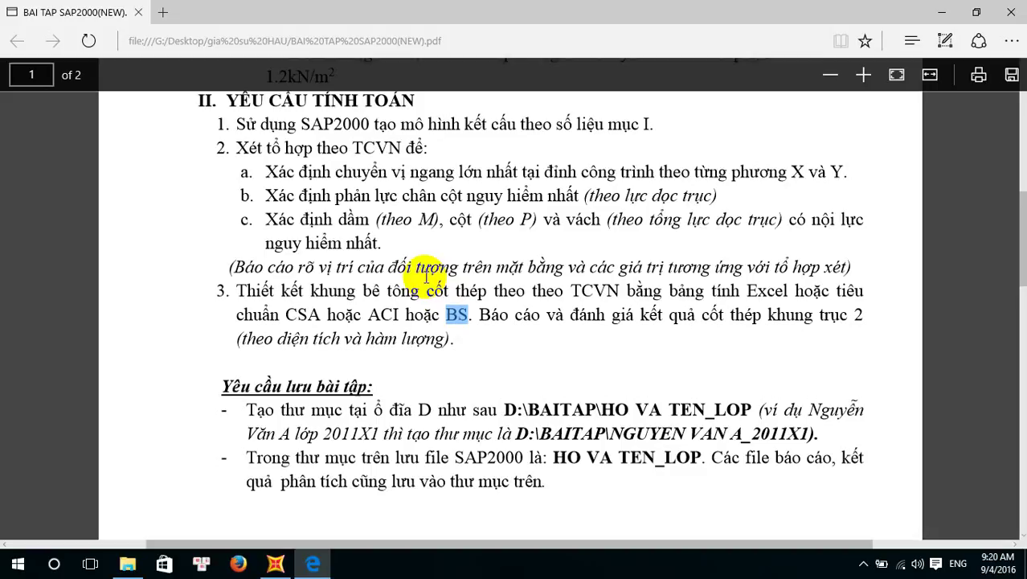
scroll(456, 341, "up", 1)
scroll(451, 355, "down", 2)
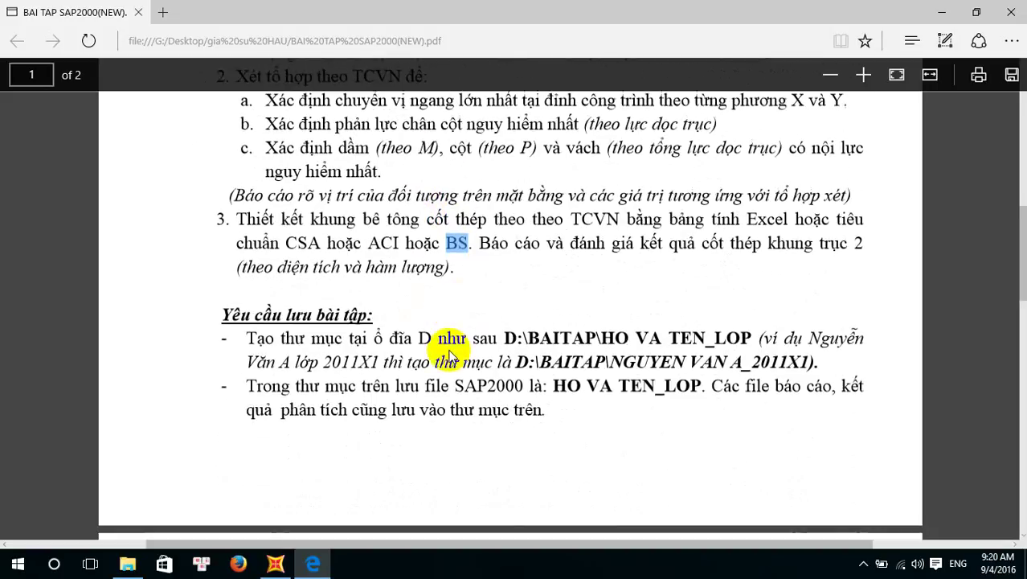
scroll(440, 273, "up", 5)
scroll(439, 274, "down", 6)
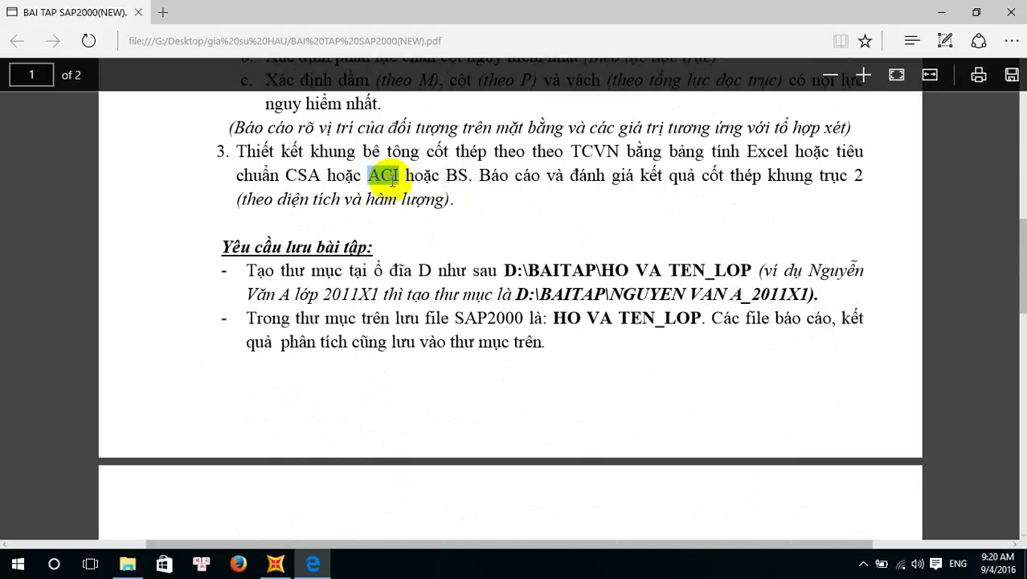
double_click(301, 177)
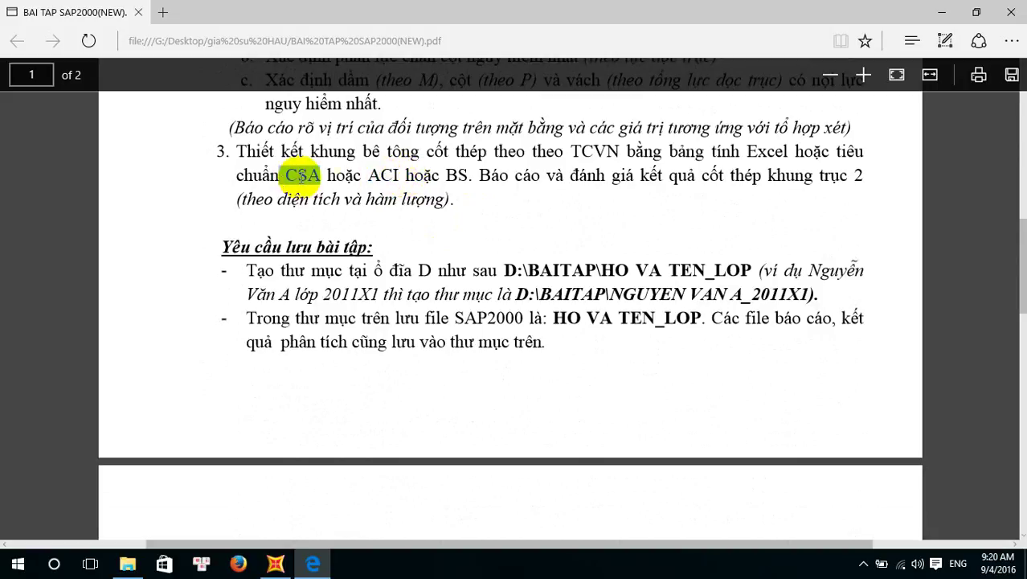
scroll(374, 225, "up", 3)
left_click(377, 226)
scroll(393, 249, "down", 1)
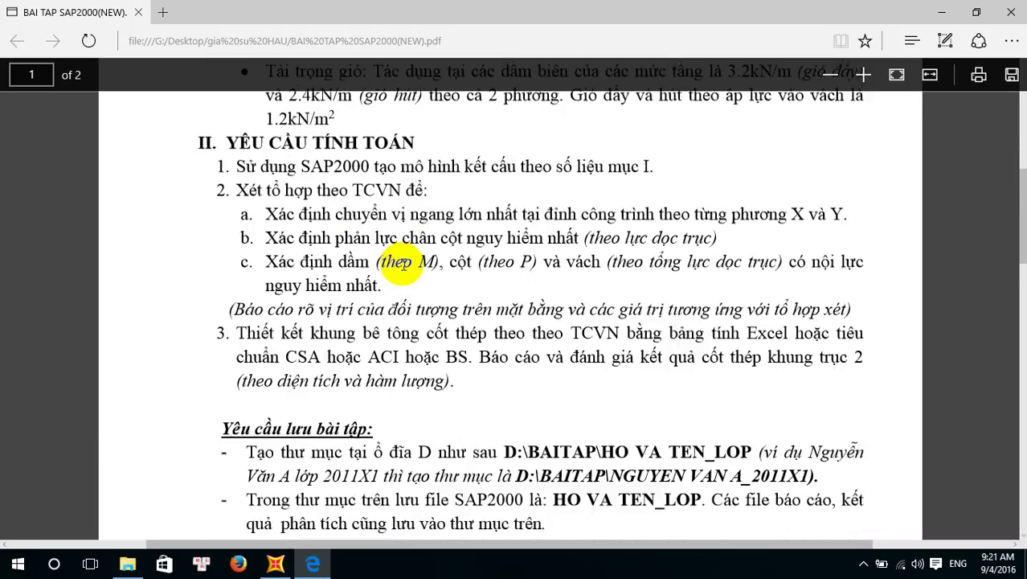
Review the storey heights and floor plan on page 2 together with the calculation requirements on page 1
scroll(386, 273, "down", 3)
scroll(142, 395, "up", 2)
scroll(320, 305, "down", 6)
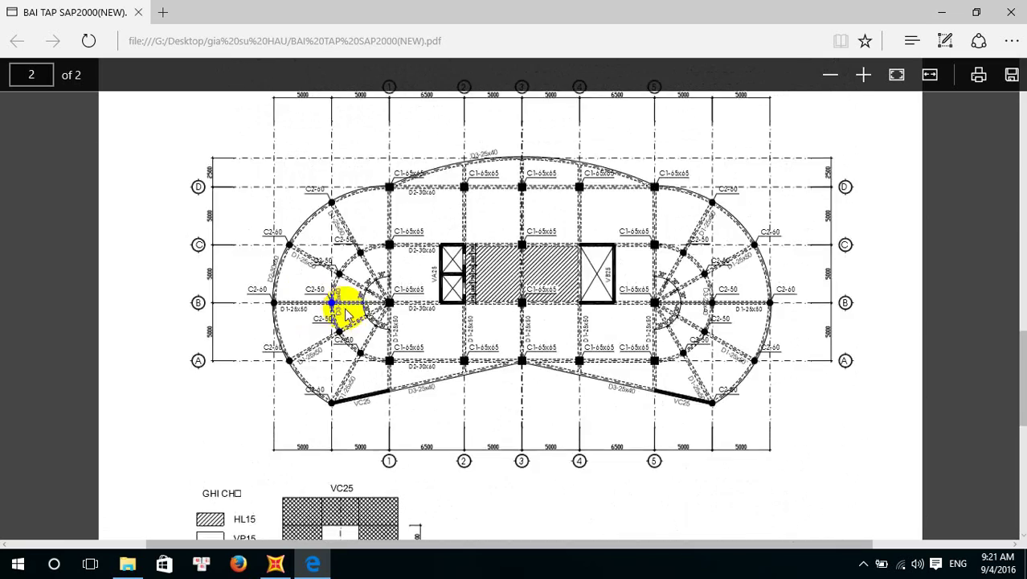
scroll(346, 314, "up", 9)
scroll(357, 353, "down", 9)
scroll(395, 402, "up", 2)
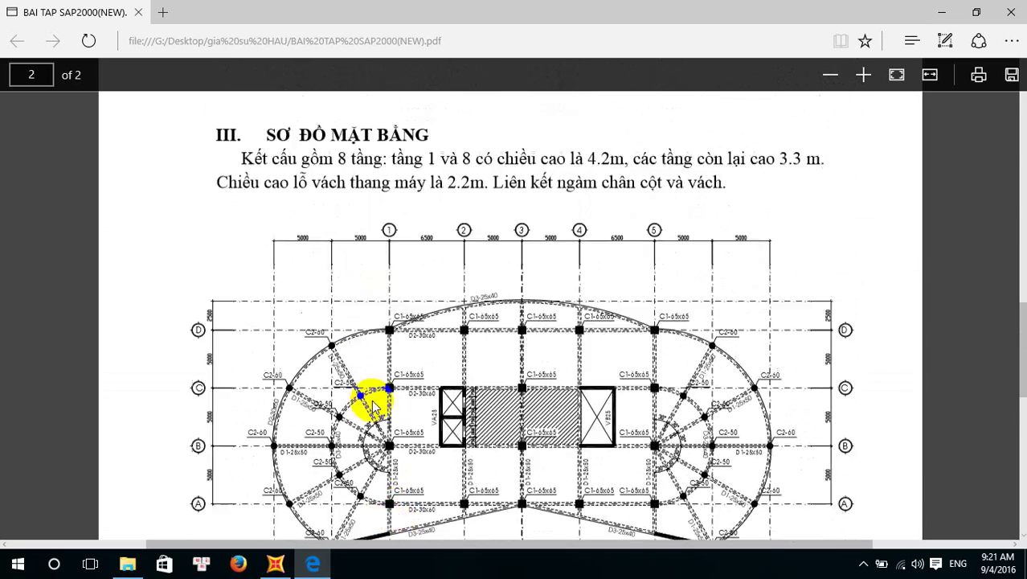
scroll(373, 406, "up", 8)
scroll(402, 371, "down", 2)
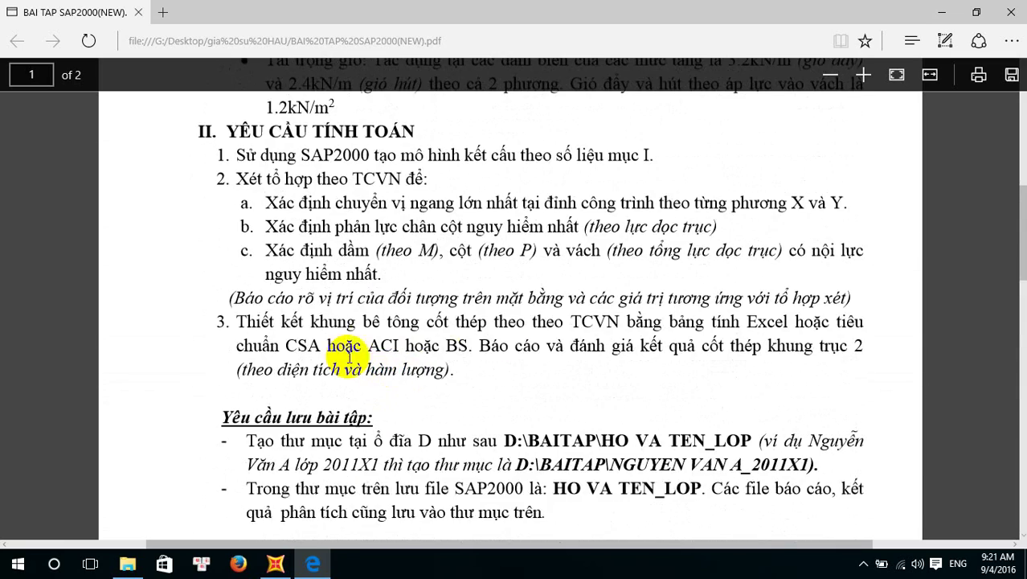
In SAP2000, set a vertical elevation view along the sloping edge below axis A and save it as named display VC25
left_click(261, 564)
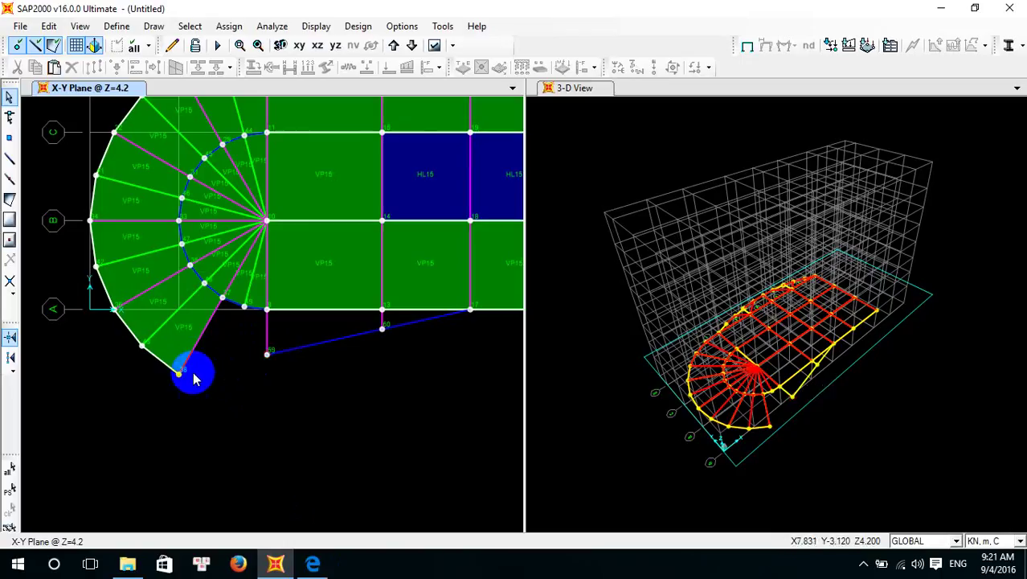
left_click(150, 24)
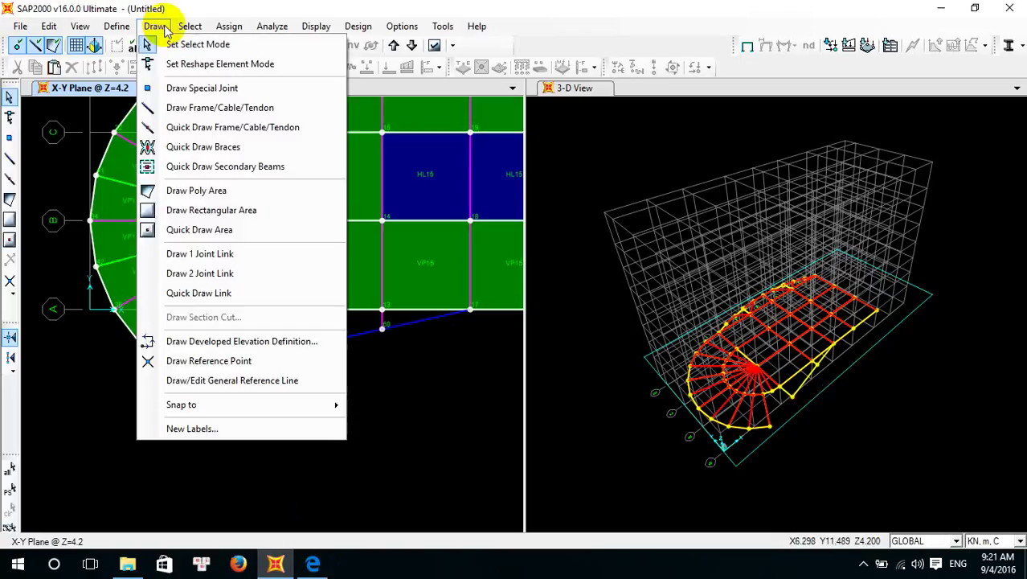
left_click(154, 29)
left_click(153, 31)
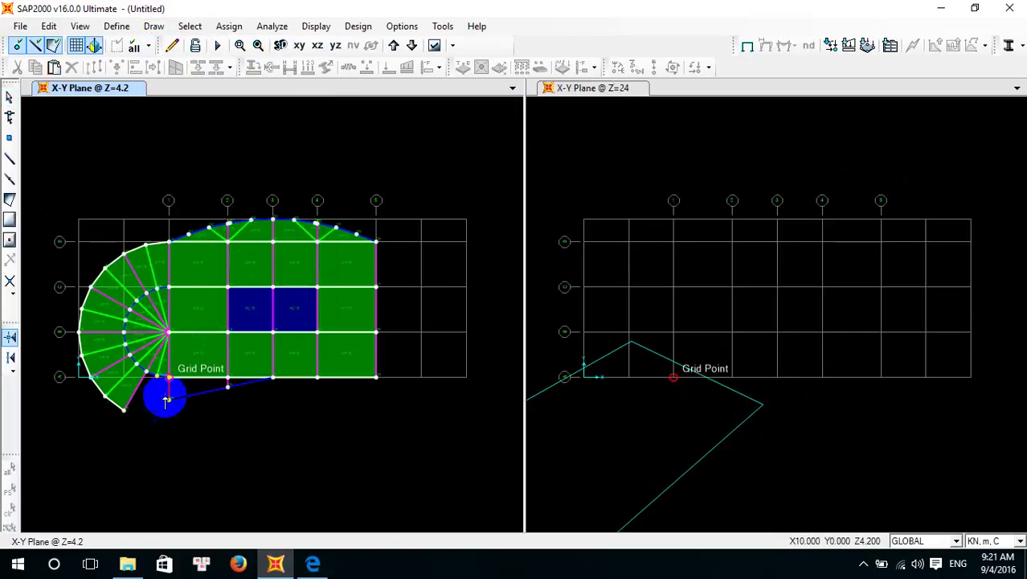
left_click(125, 408)
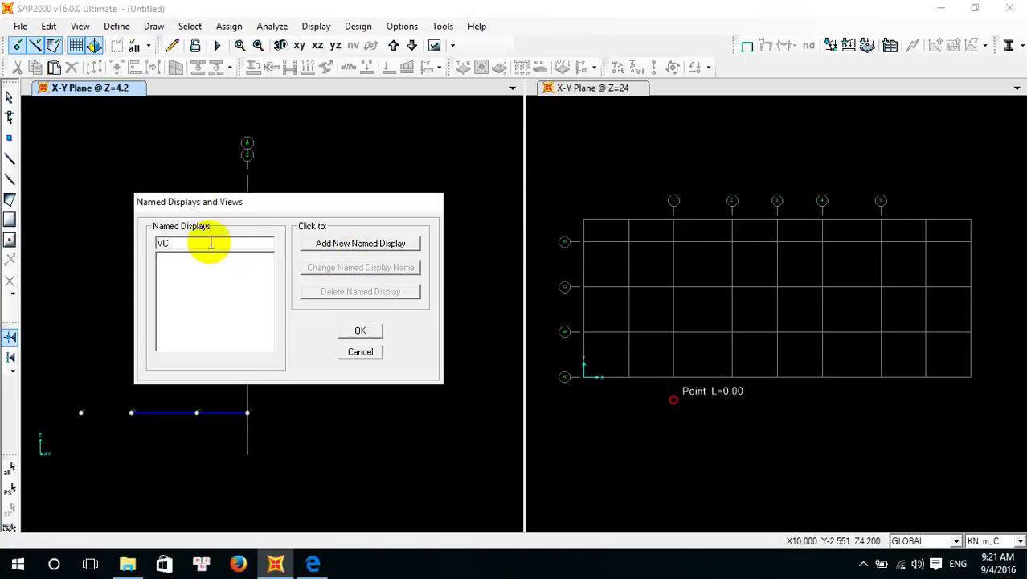
type("5")
left_click(389, 247)
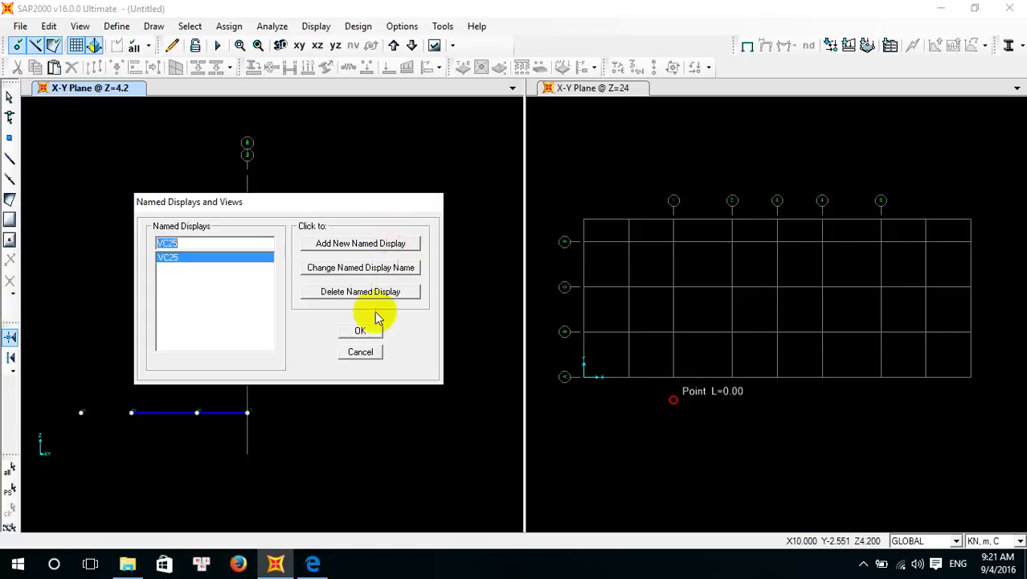
left_click(363, 331)
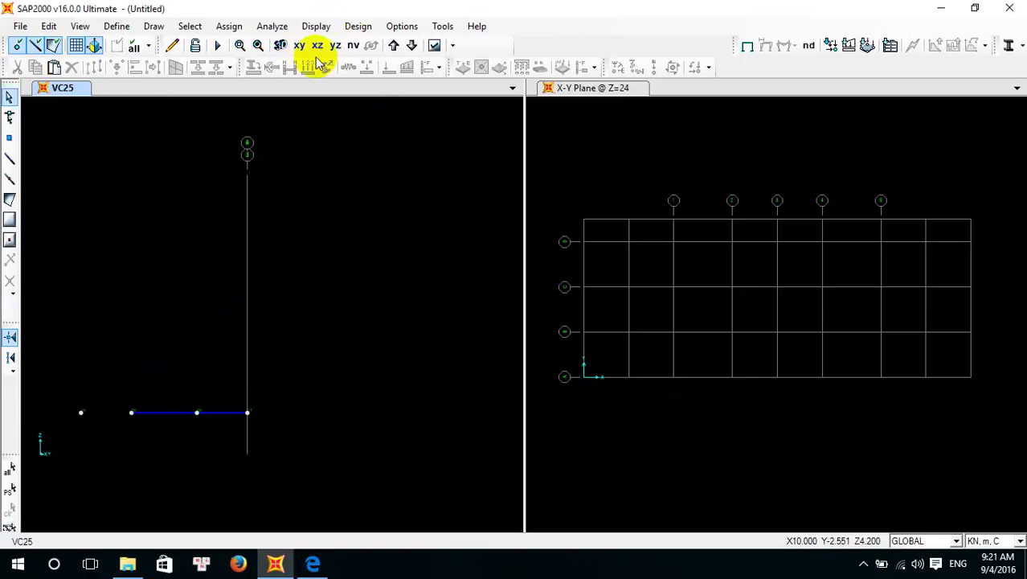
Activate the X-Y plan view at Z=24 alongside the VC25 elevation
left_click(124, 418)
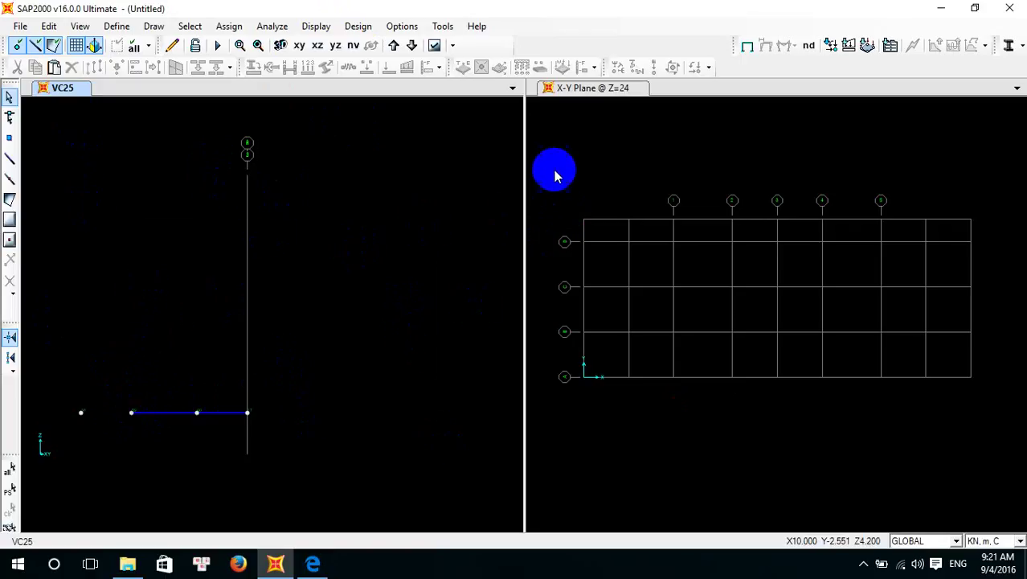
left_click(575, 89)
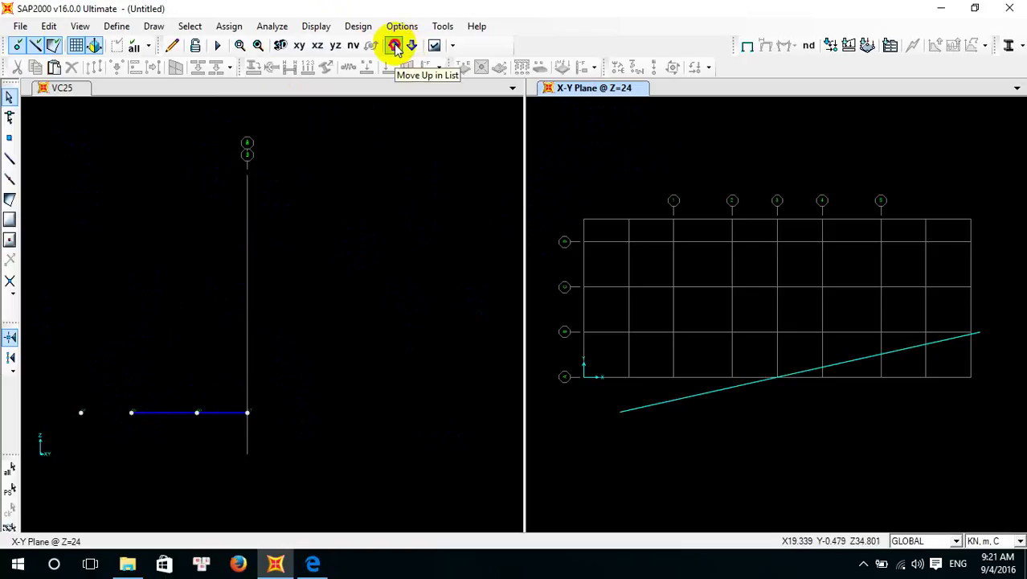
left_click(614, 121)
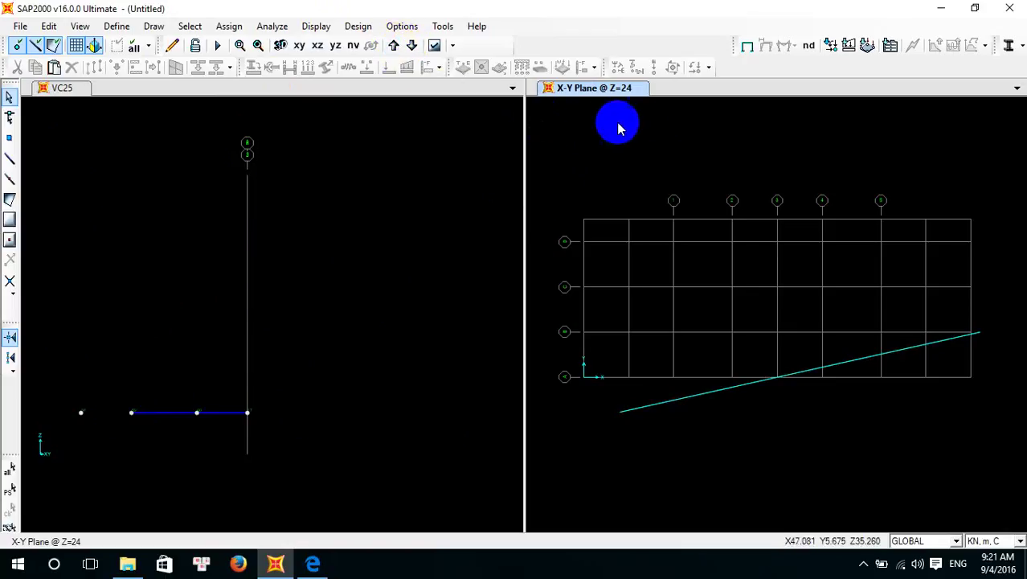
left_click_drag(614, 97, 569, 91)
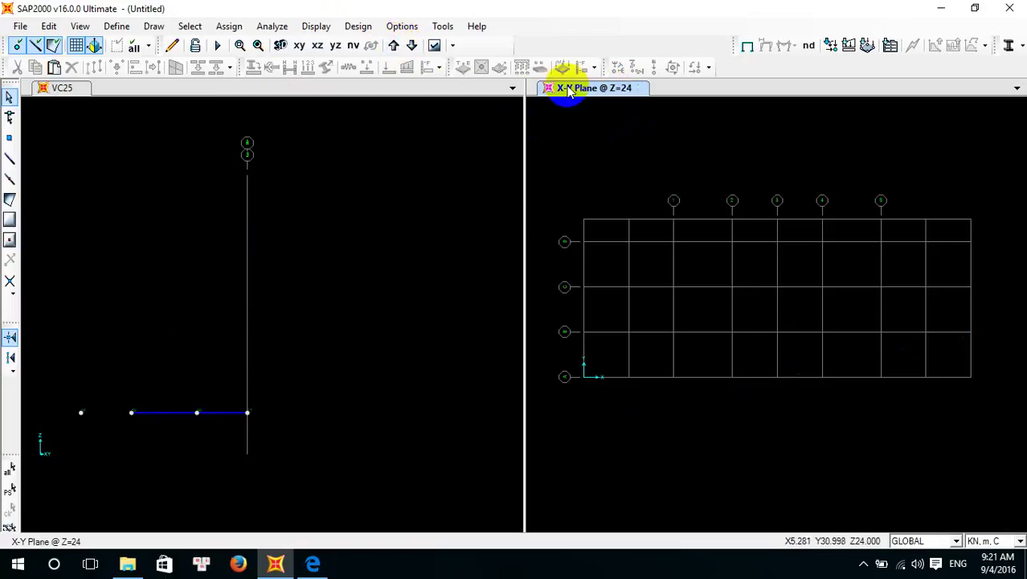
left_click(393, 45)
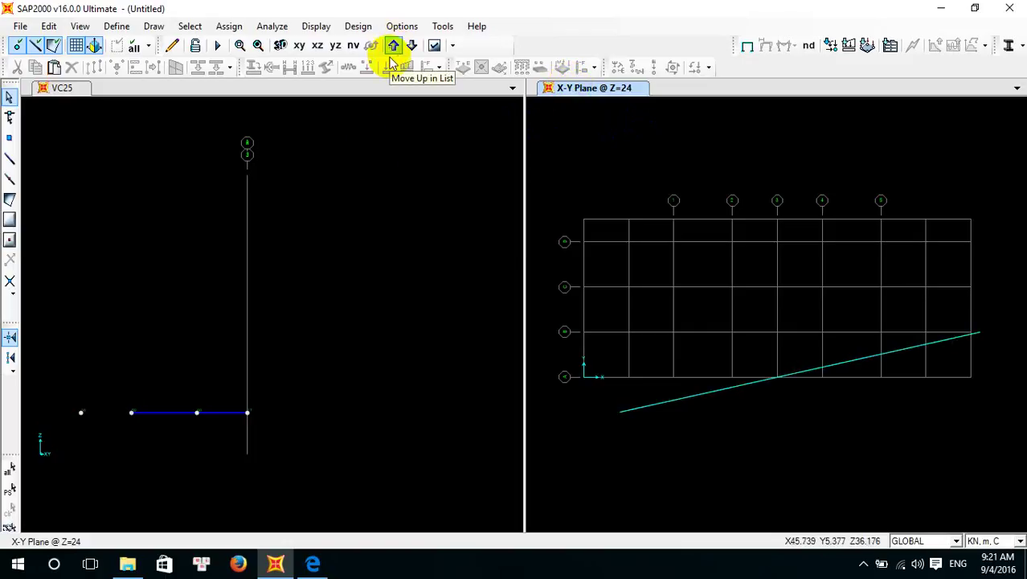
left_click(343, 211)
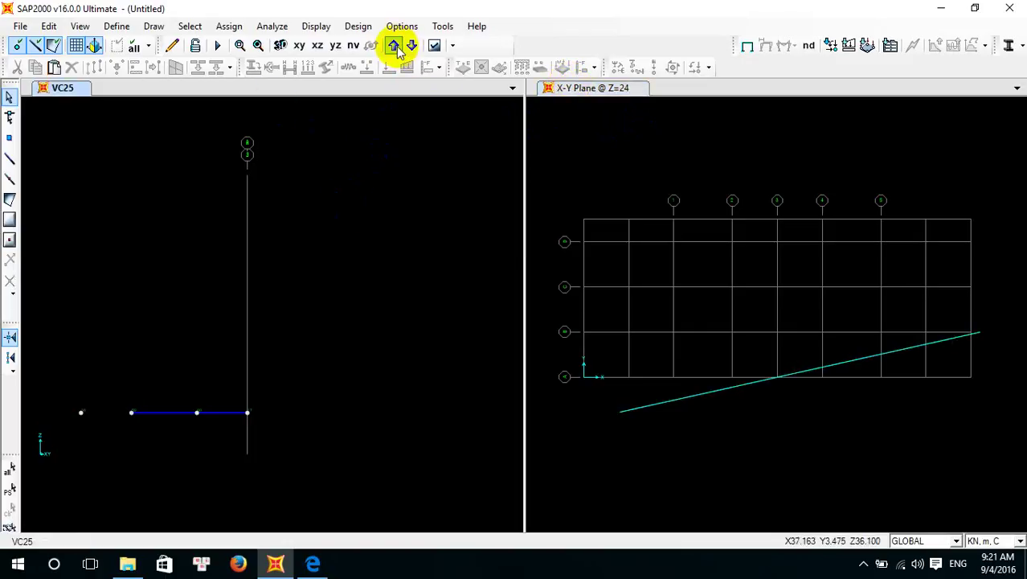
left_click(353, 46)
left_click(366, 278)
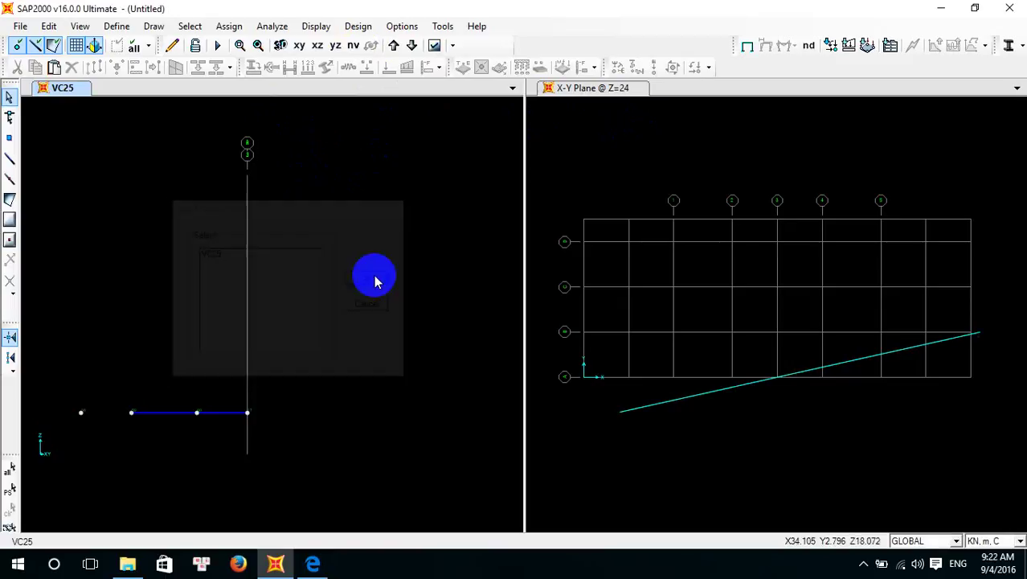
left_click(592, 140)
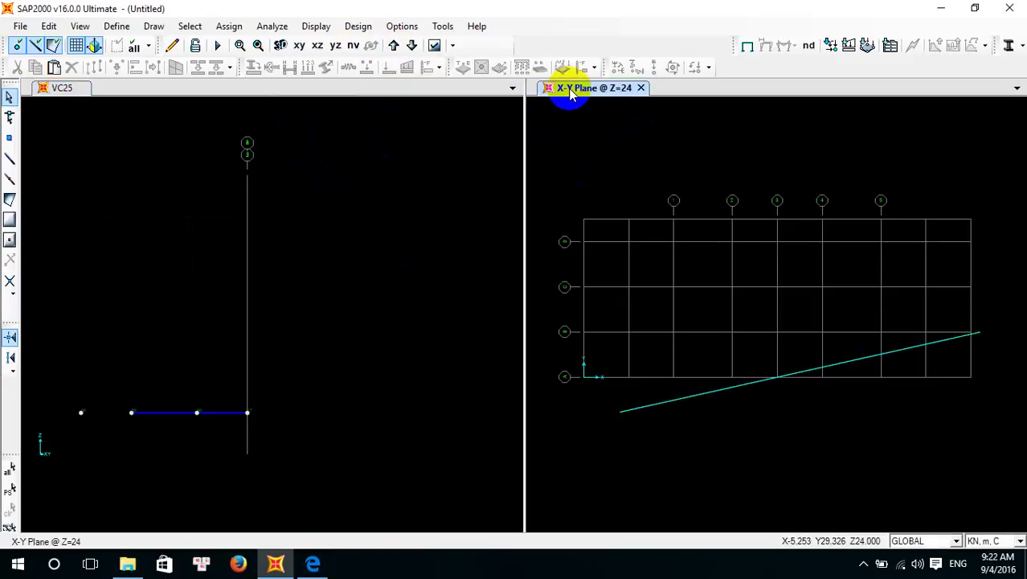
left_click(401, 161)
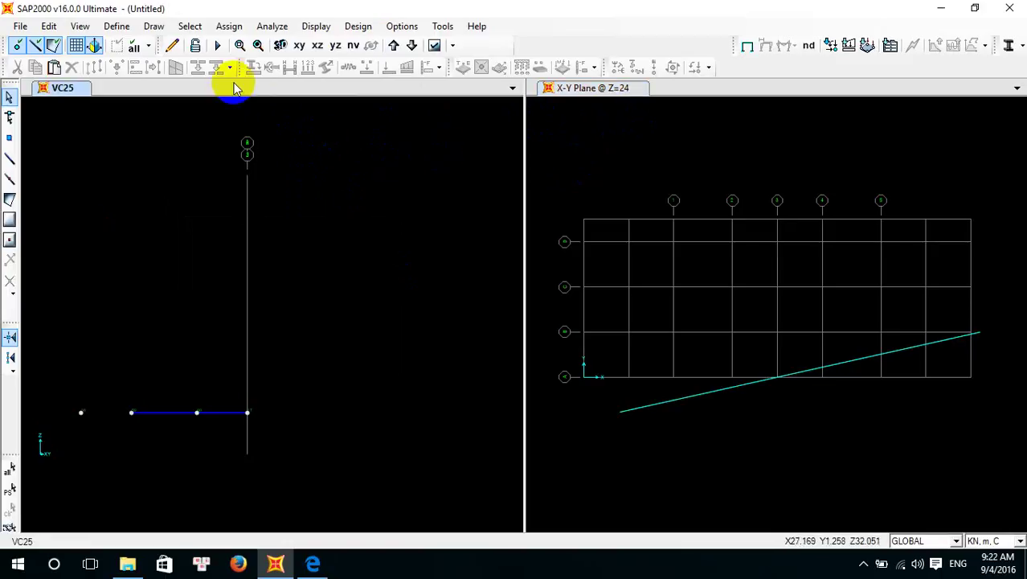
Show the X-Y plan at Z=4.2 beside a 3-D view, stepping the plan up one level and back
left_click(299, 45)
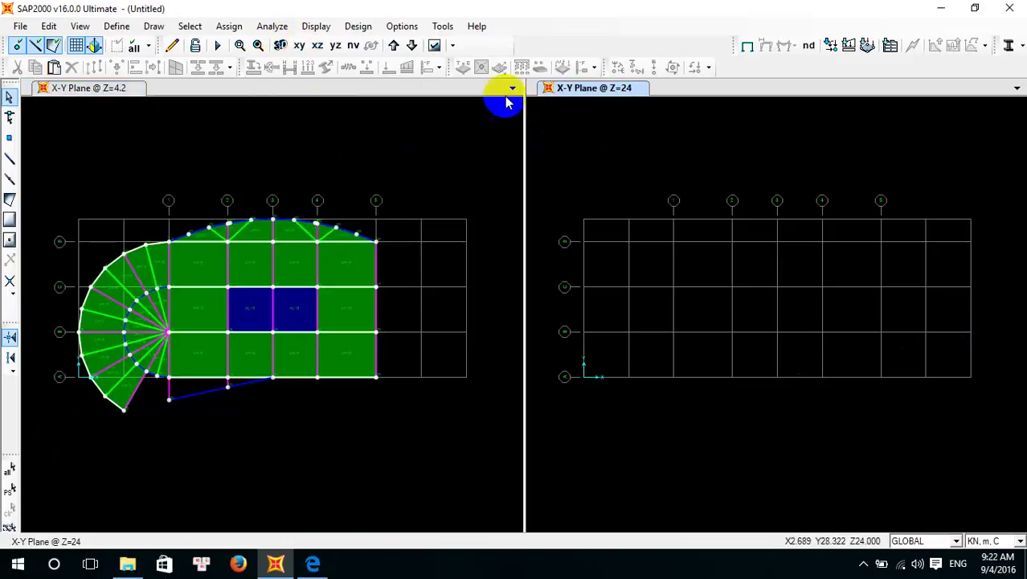
left_click(280, 45)
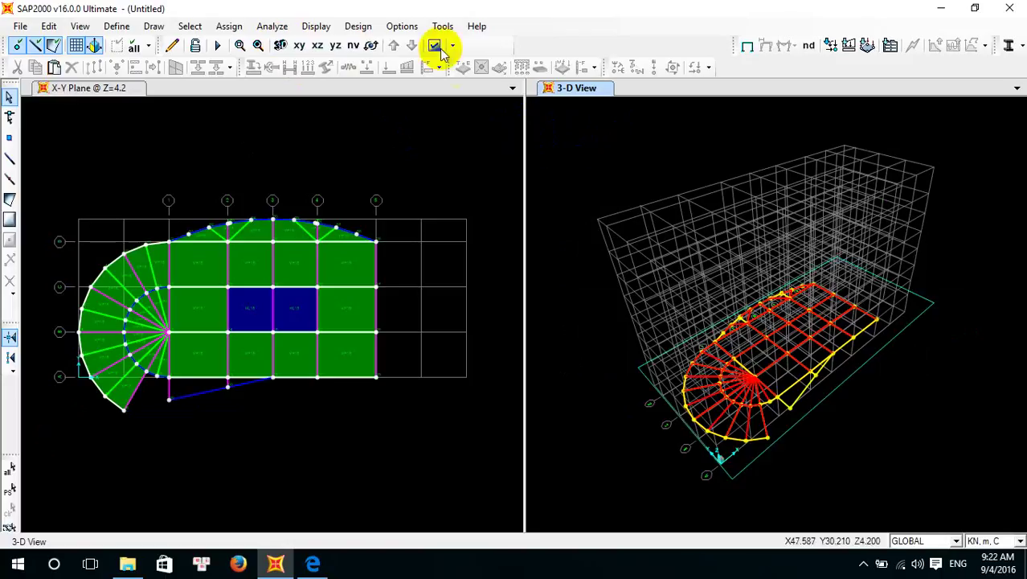
left_click(382, 119)
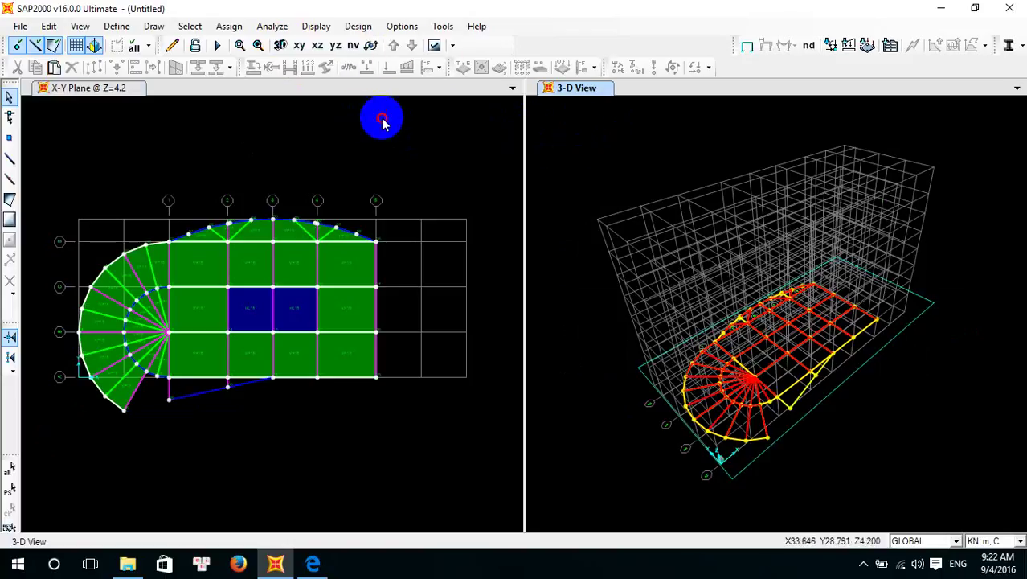
left_click(395, 45)
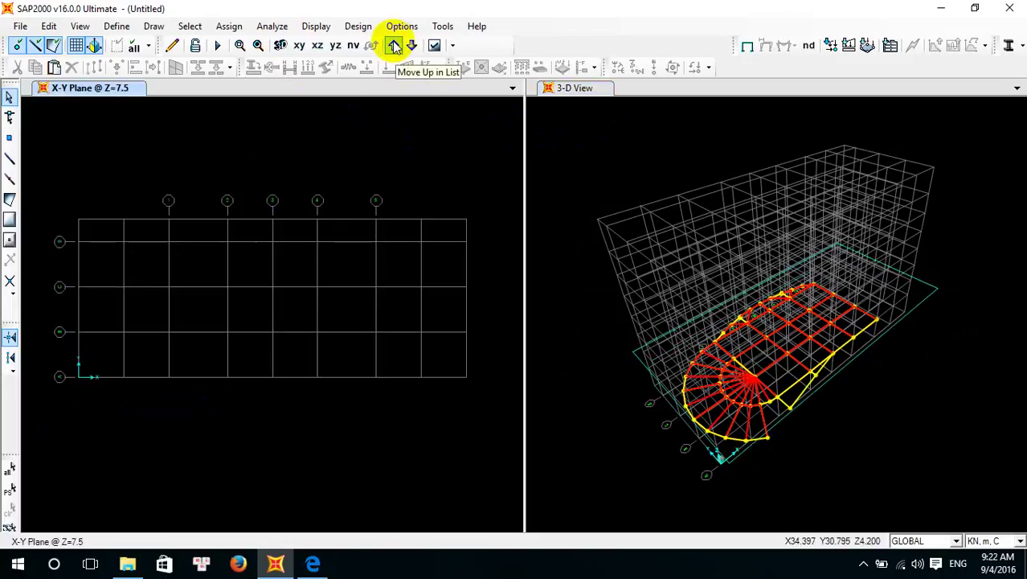
left_click(410, 46)
left_click(538, 151)
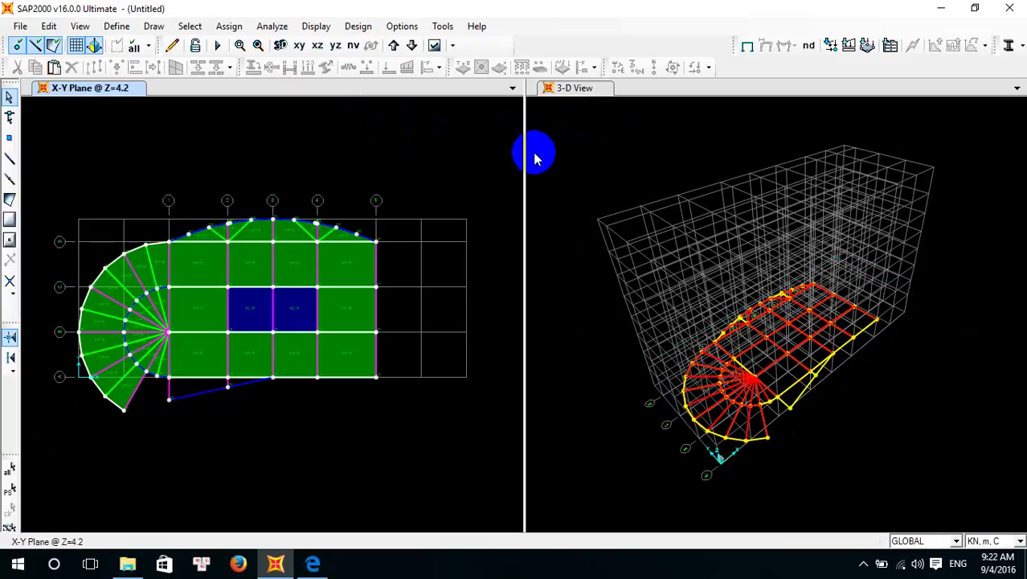
Replace the 3-D view with the X-Y plan and cycle its level to Z=4.2
left_click(299, 46)
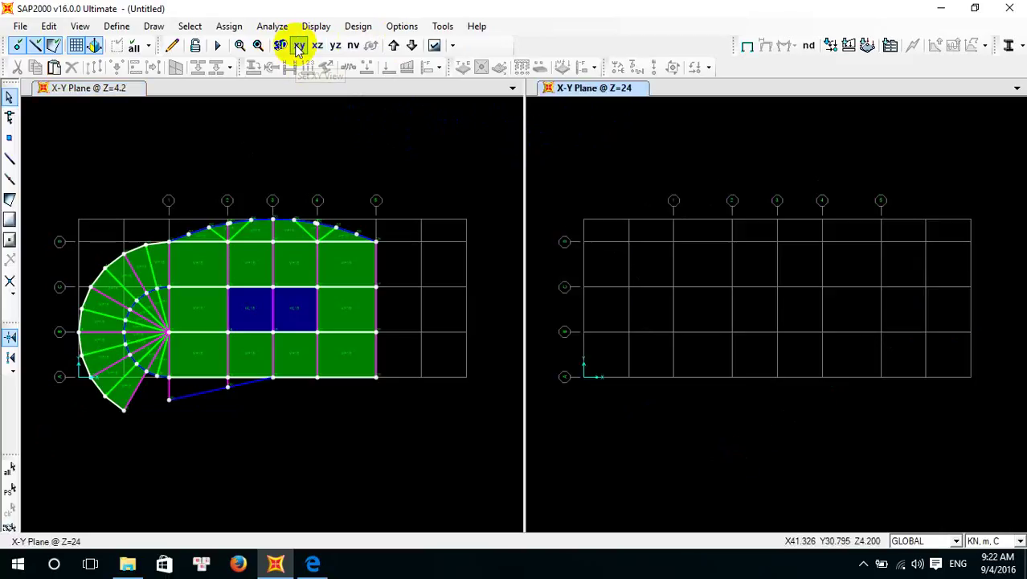
left_click(567, 102)
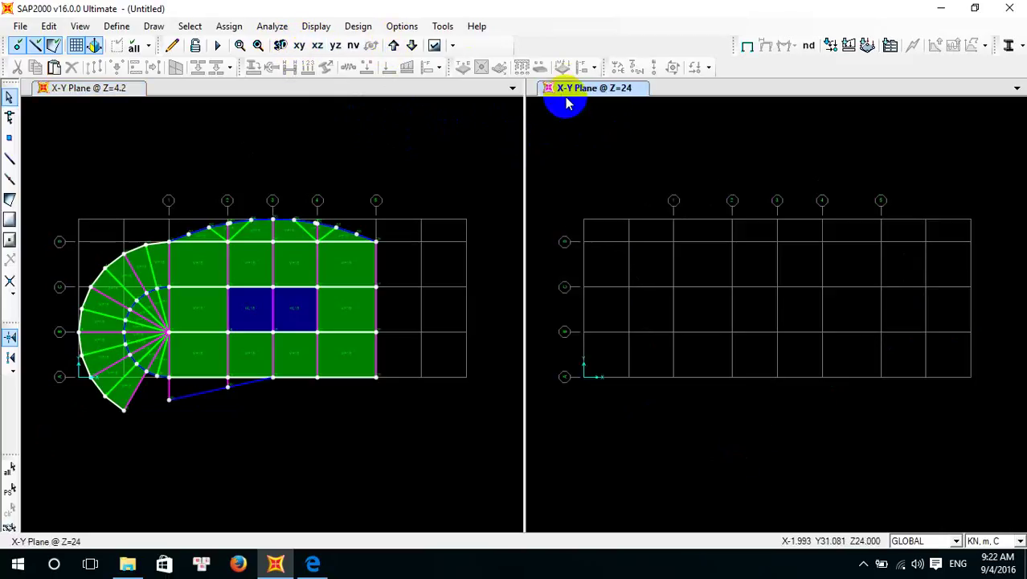
left_click(395, 46)
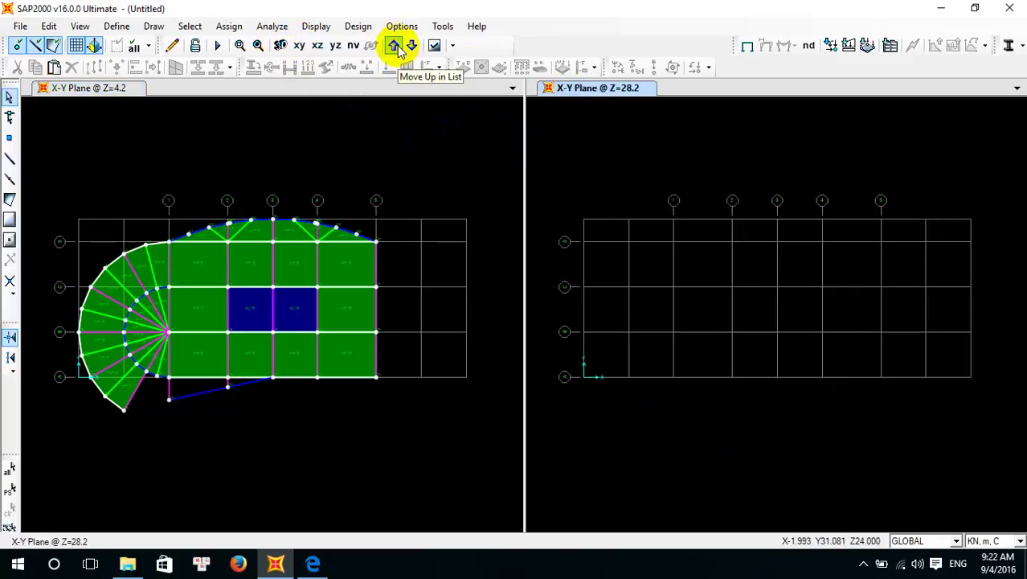
left_click(396, 47)
left_click(710, 195)
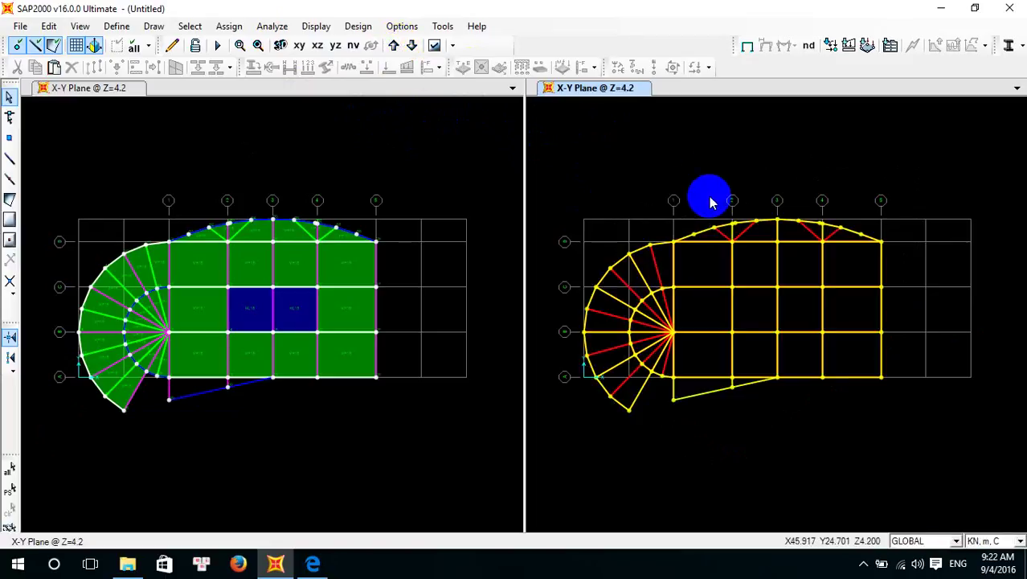
Restore the named view VC25 in the other window, beside the Z=4.2 plan
left_click(378, 112)
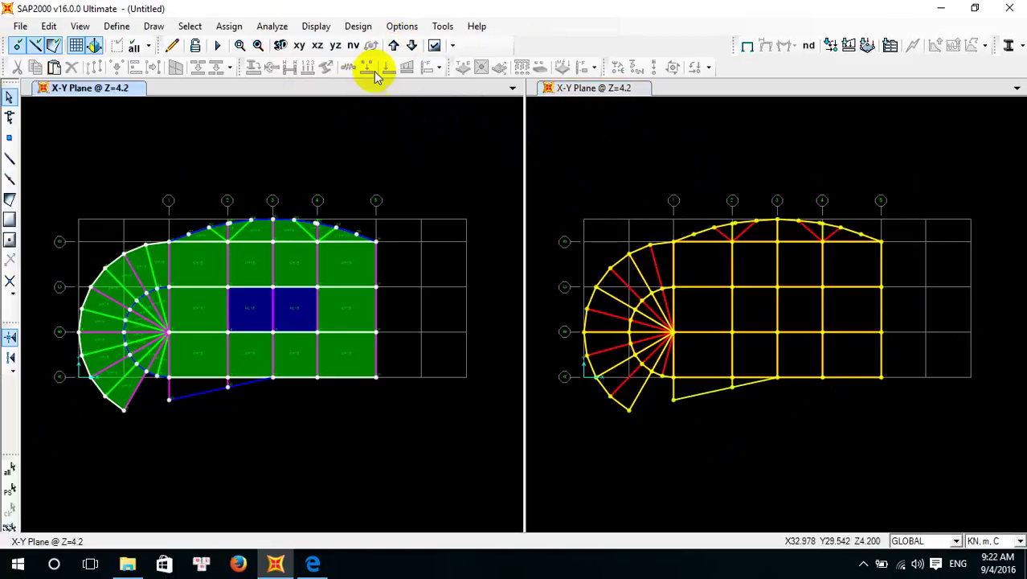
left_click(352, 47)
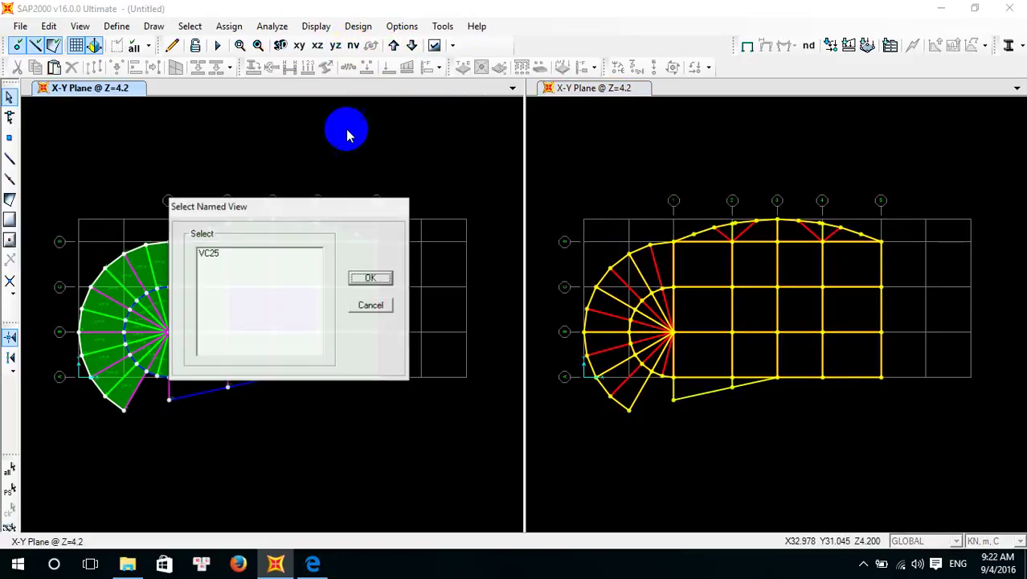
left_click(245, 259)
left_click(370, 279)
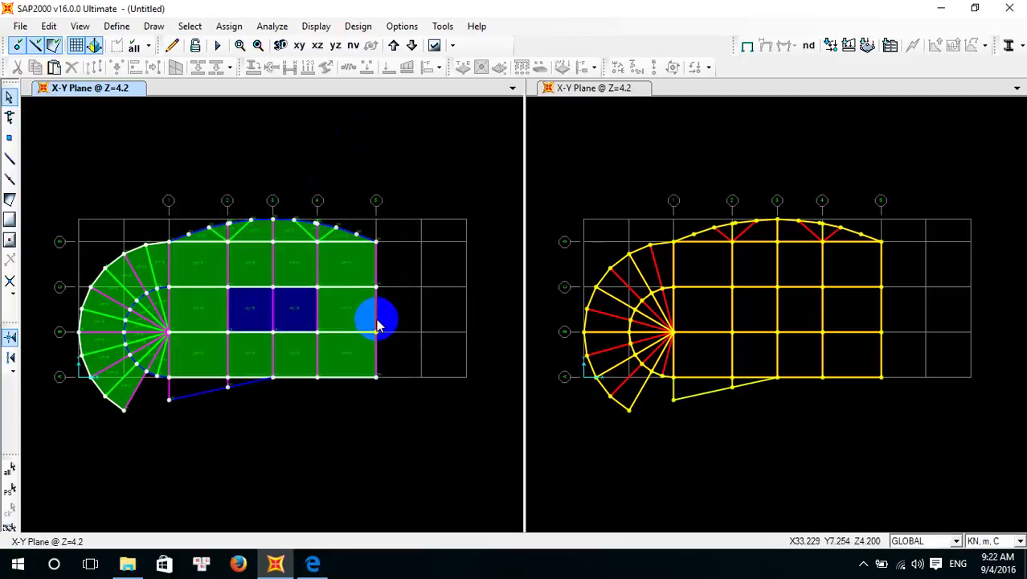
left_click(352, 46)
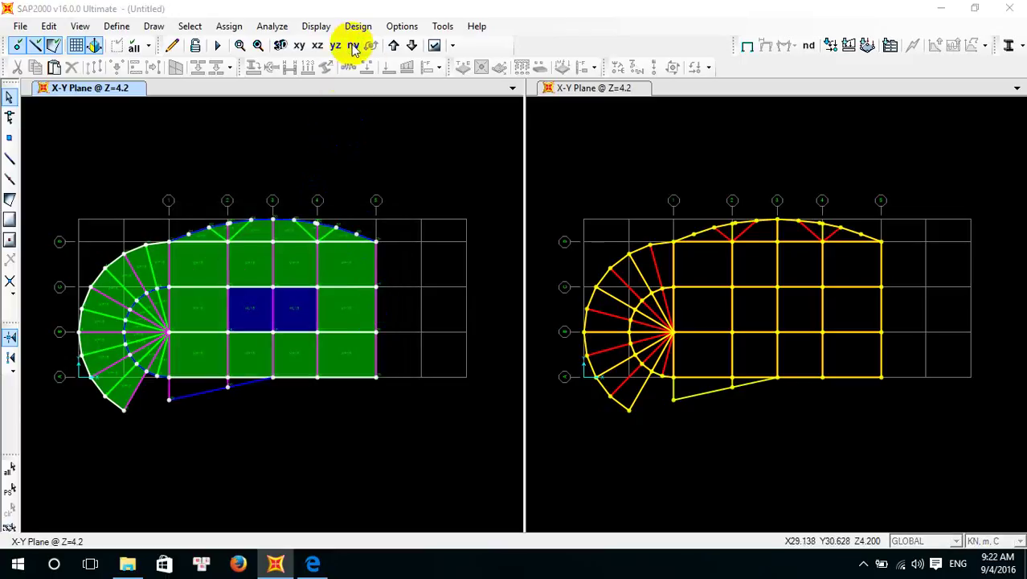
left_click(262, 254)
left_click(369, 278)
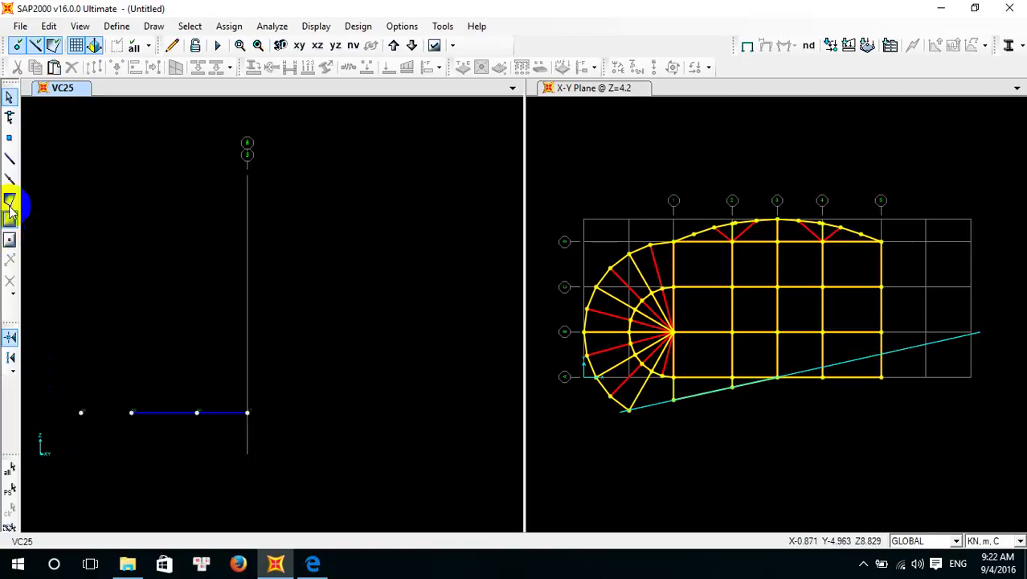
Draw special joints below the two joints farthest from axis 3 in the VC25 elevation, using a Z offset of -4.2
left_click(13, 139)
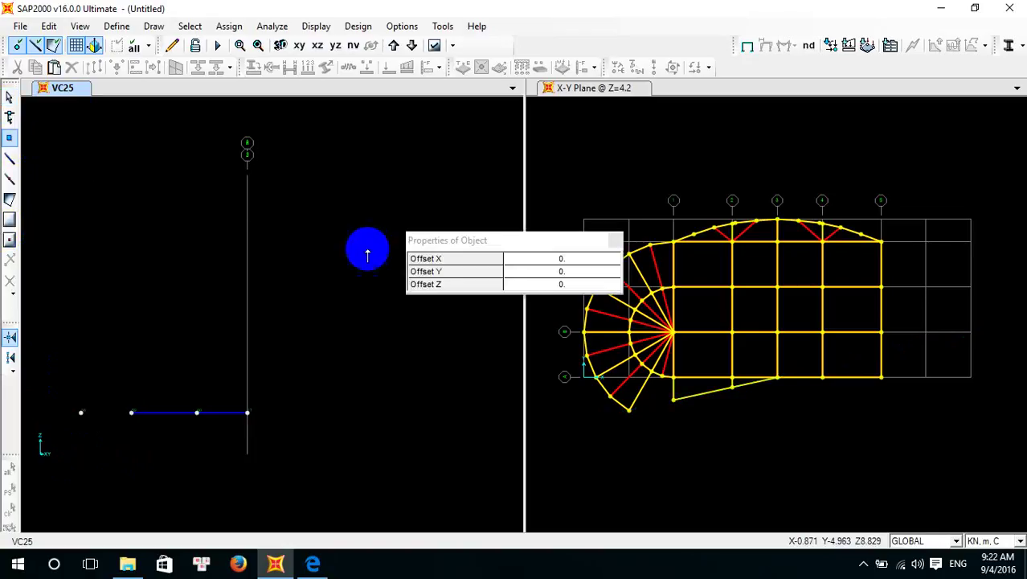
left_click(563, 284)
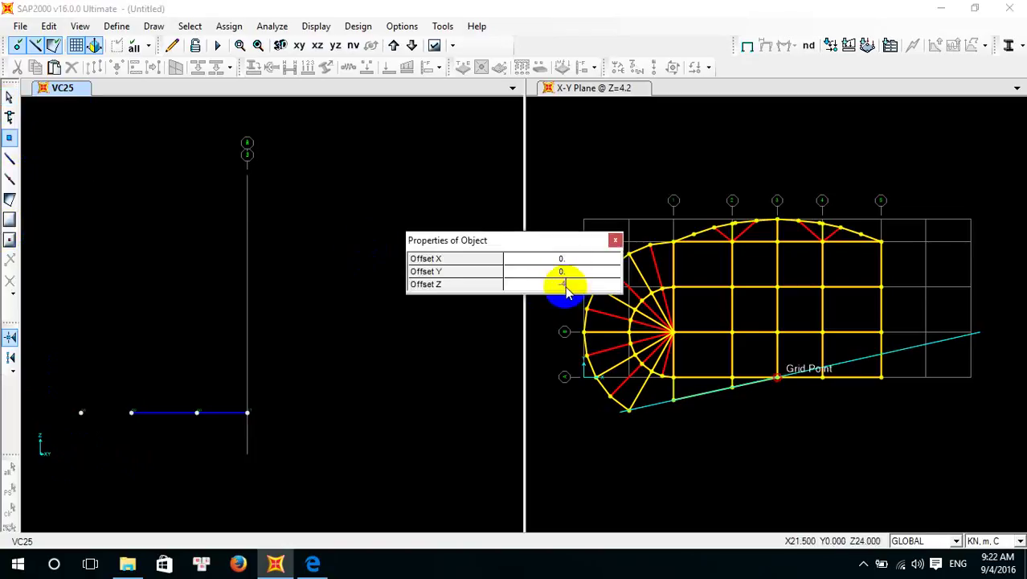
type("-4.2")
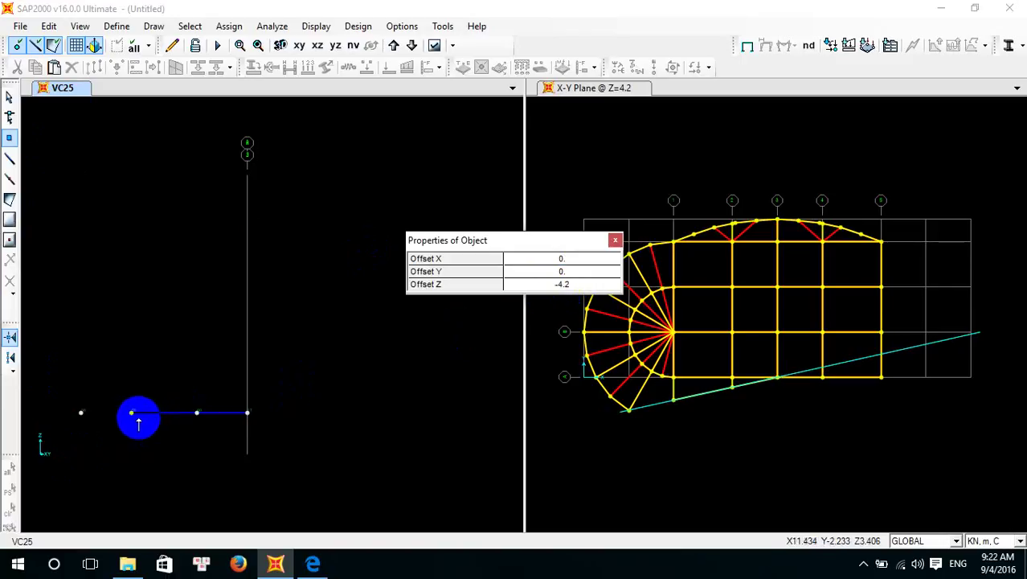
left_click(131, 413)
left_click(81, 414)
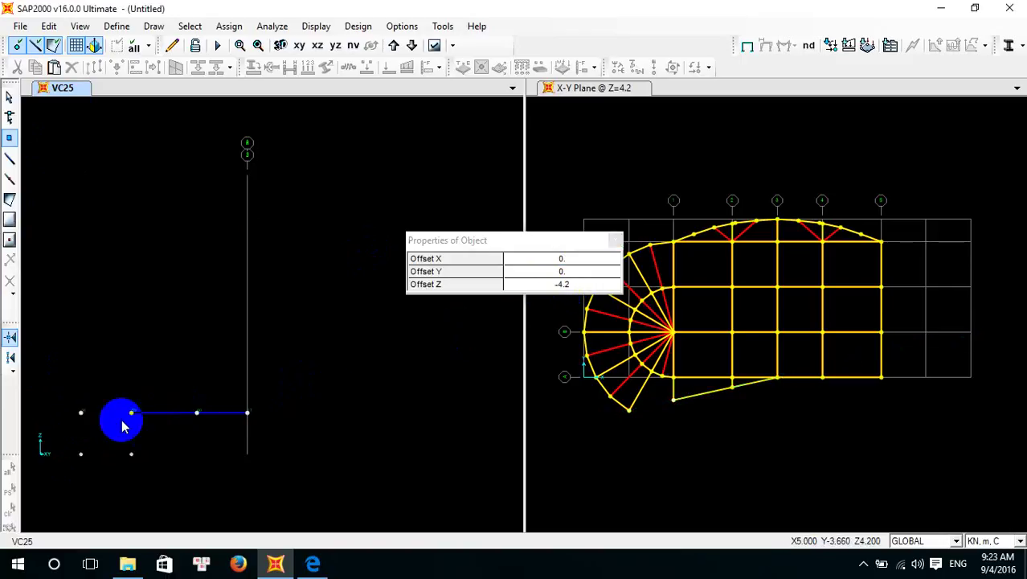
key("Escape")
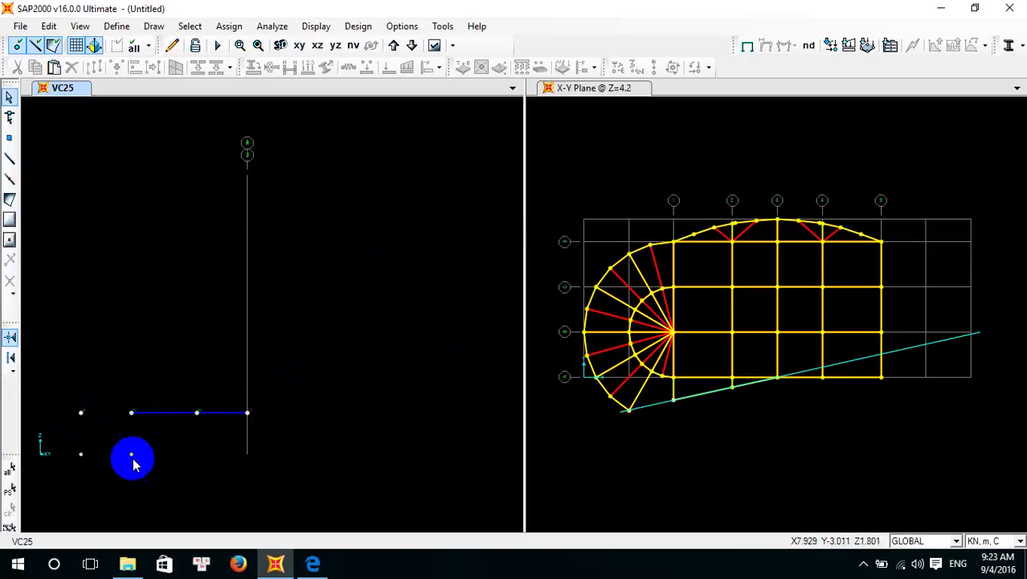
Draw a rectangular area with section VC25 between the two outermost upper joints and the new joints below them
left_click(10, 201)
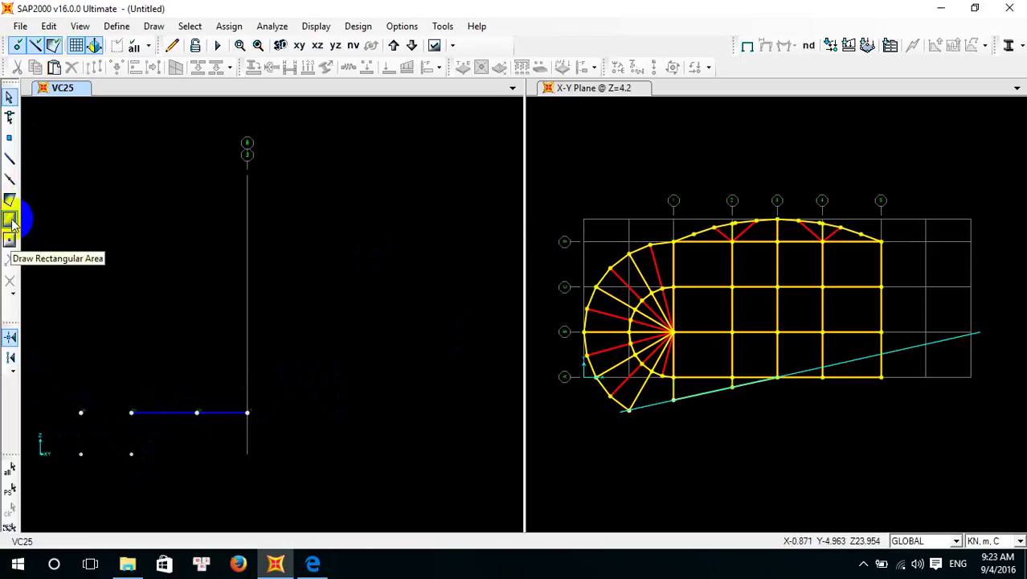
left_click(10, 219)
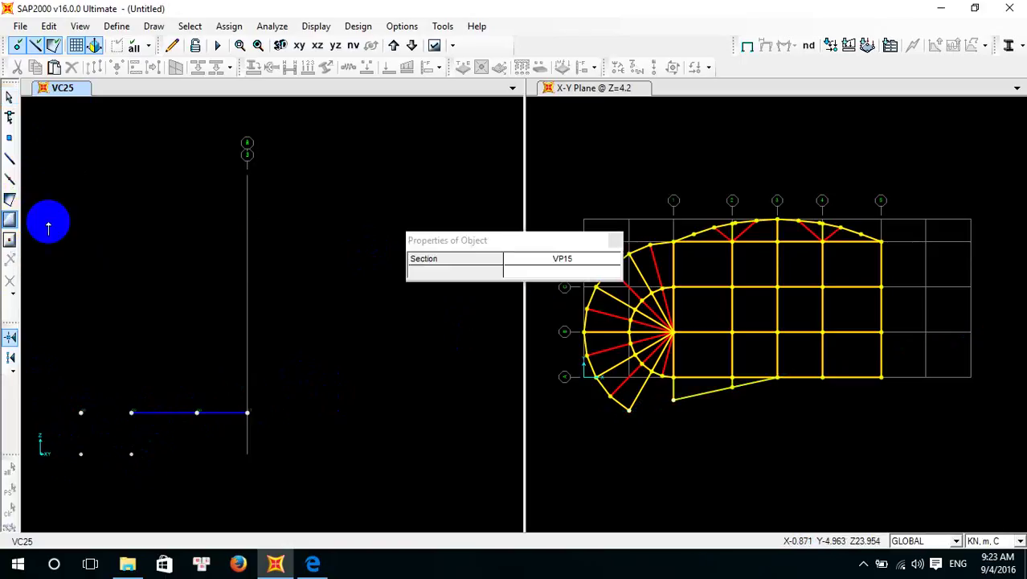
left_click(584, 259)
left_click(604, 264)
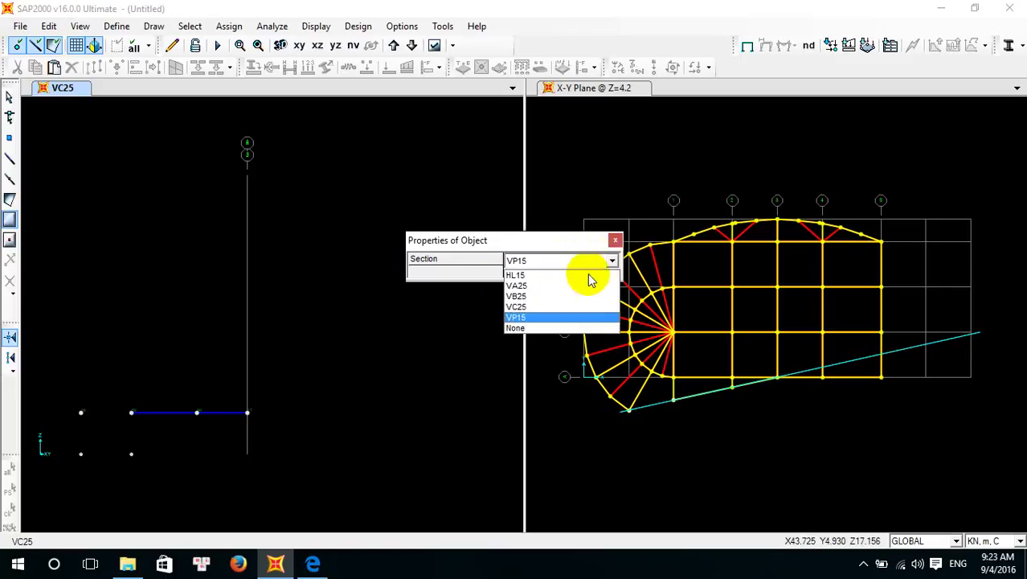
left_click(552, 314)
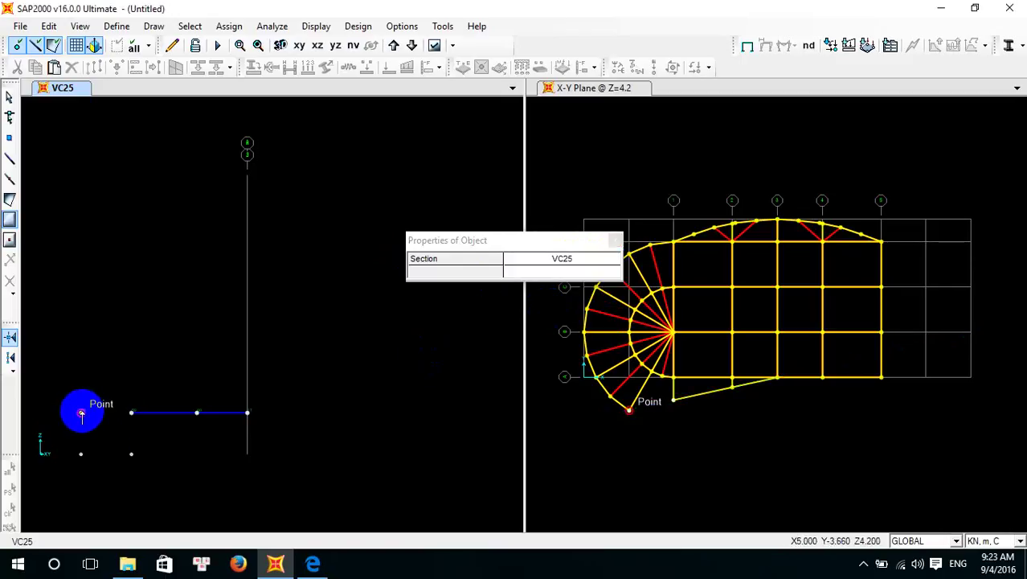
left_click(81, 413)
left_click(131, 453)
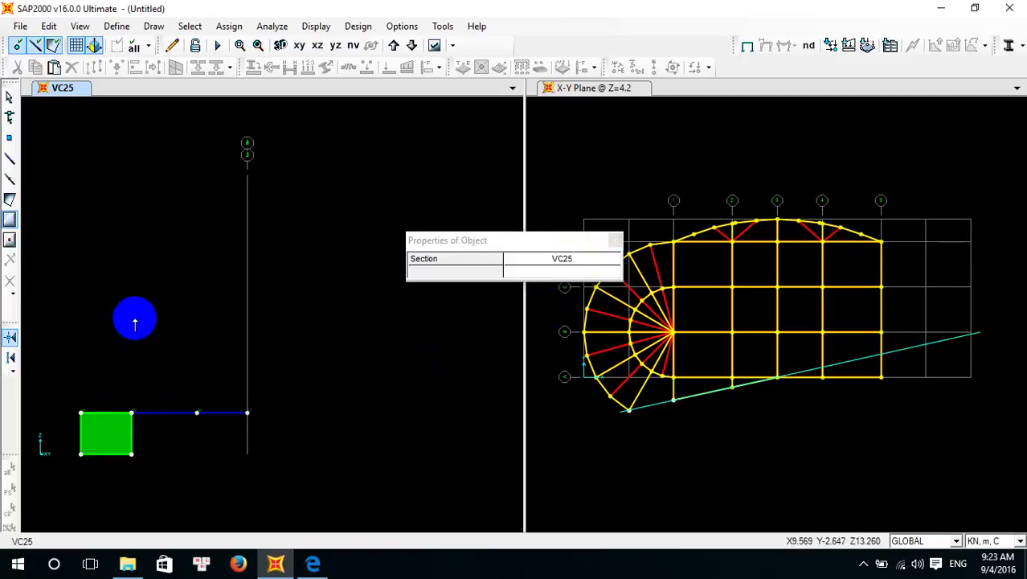
left_click(615, 240)
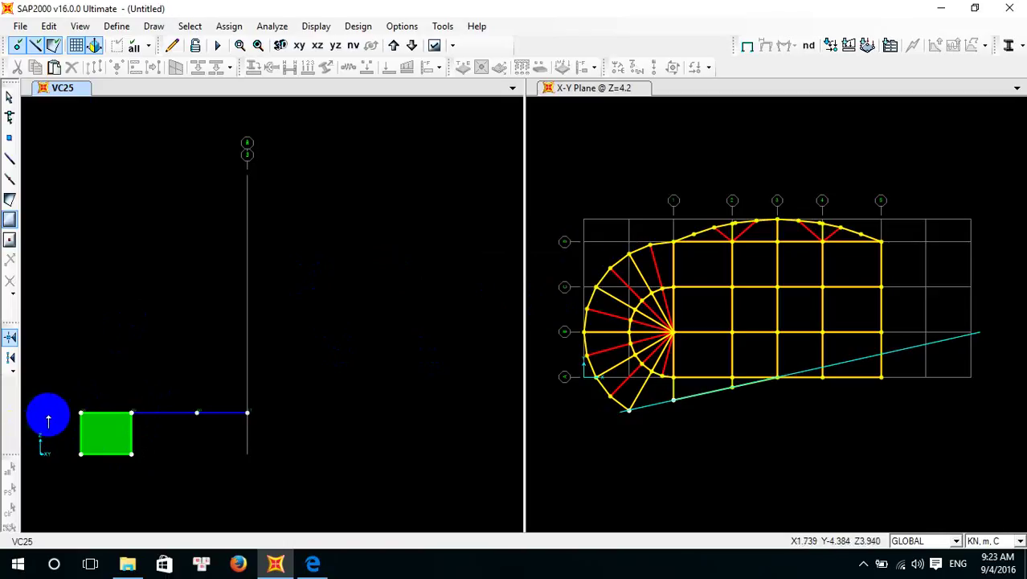
key("Escape")
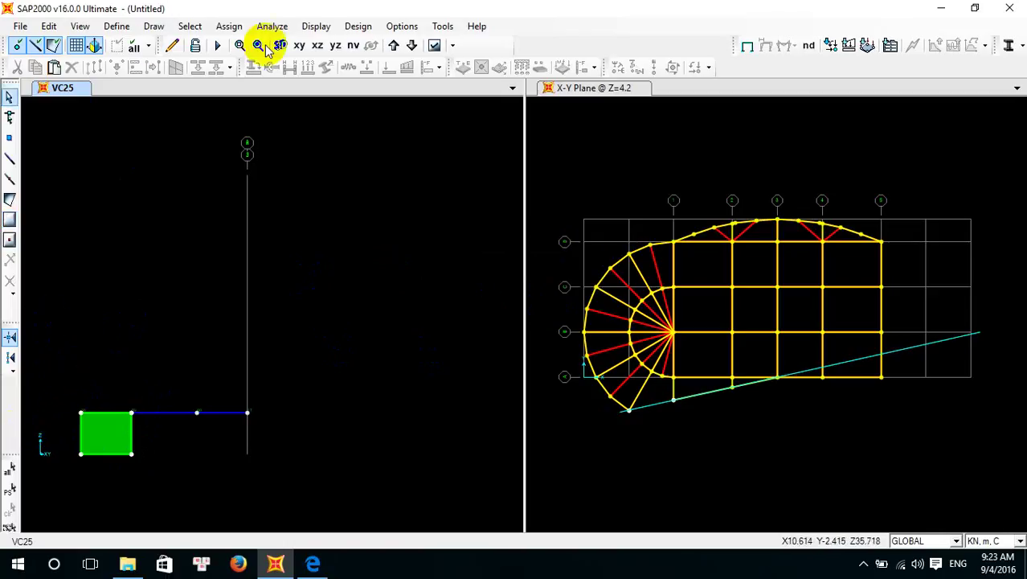
Change the display color of area section VC25 to red and refresh the elevation view
left_click(116, 26)
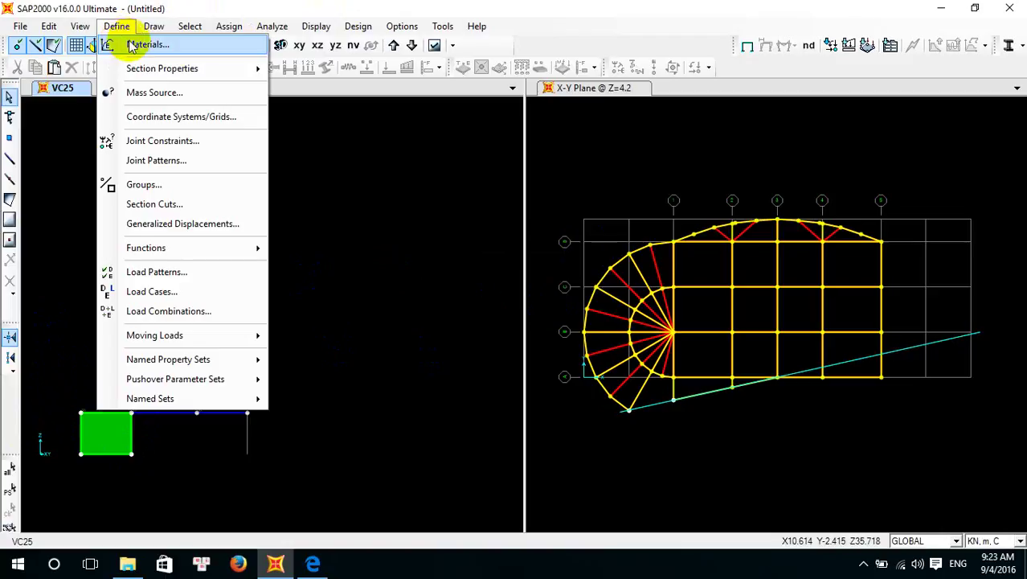
mouse_move(202, 69)
left_click(328, 133)
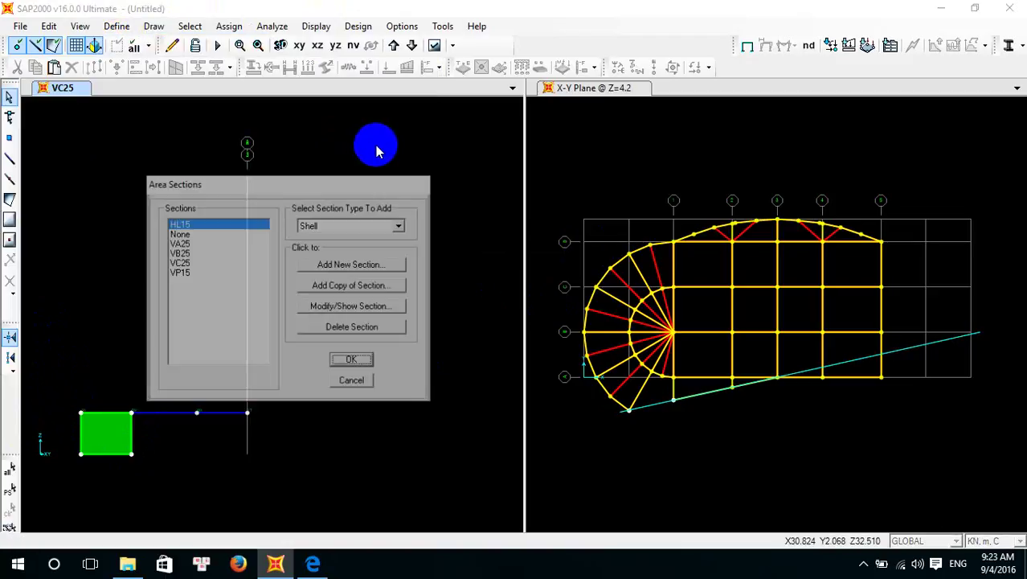
left_click(199, 263)
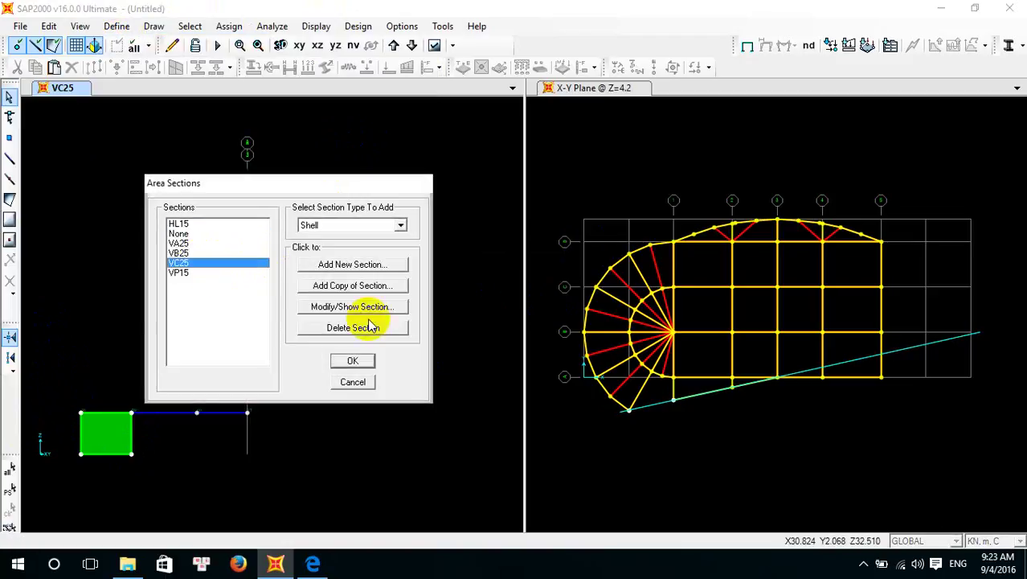
left_click(353, 306)
left_click(382, 150)
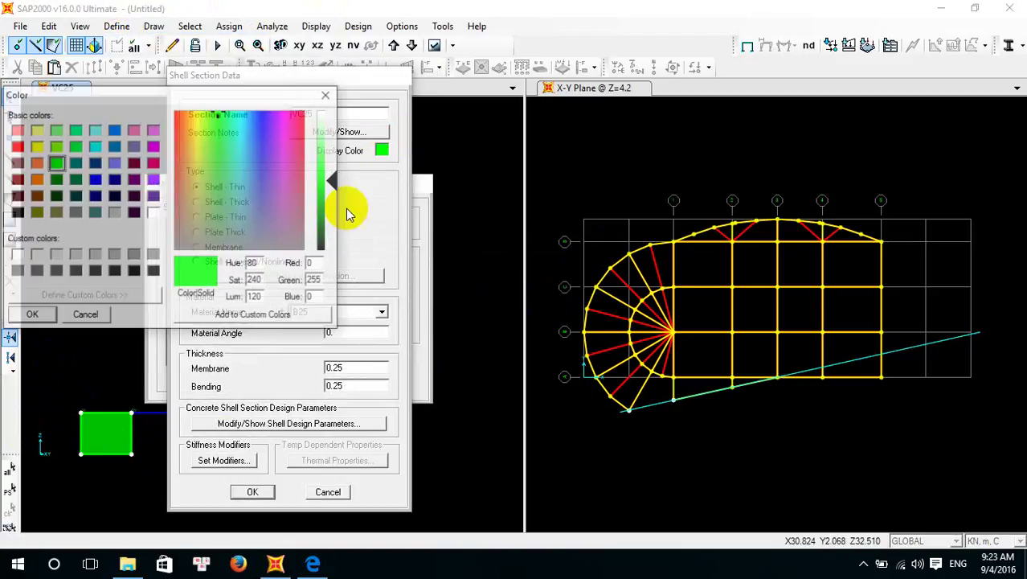
left_click(17, 146)
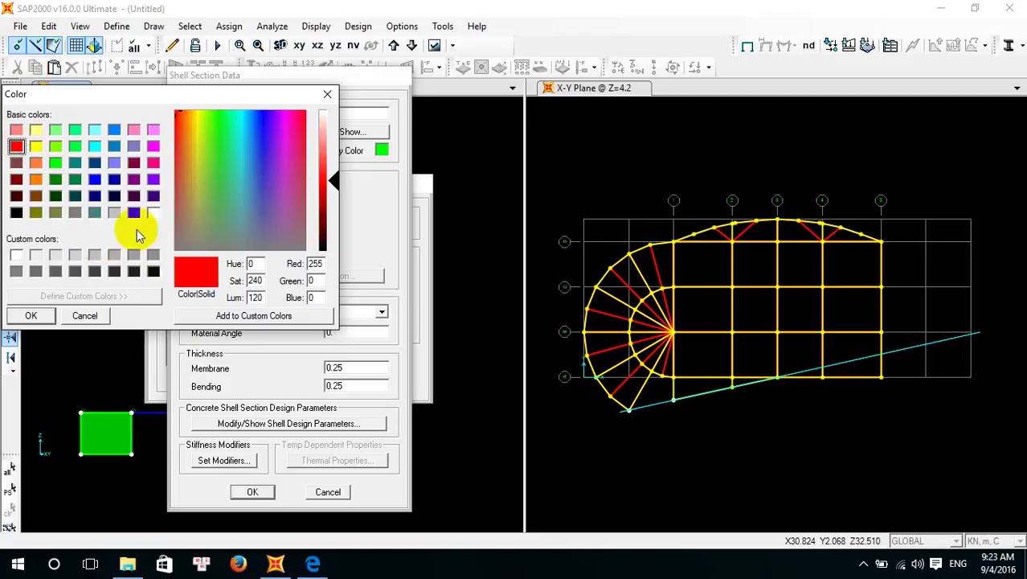
left_click(31, 316)
left_click(255, 491)
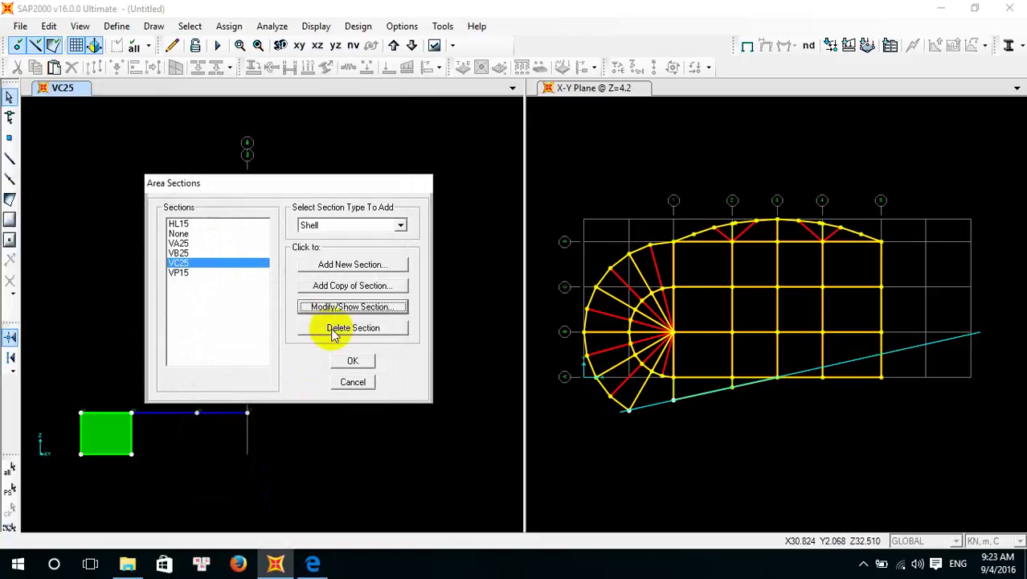
left_click(351, 364)
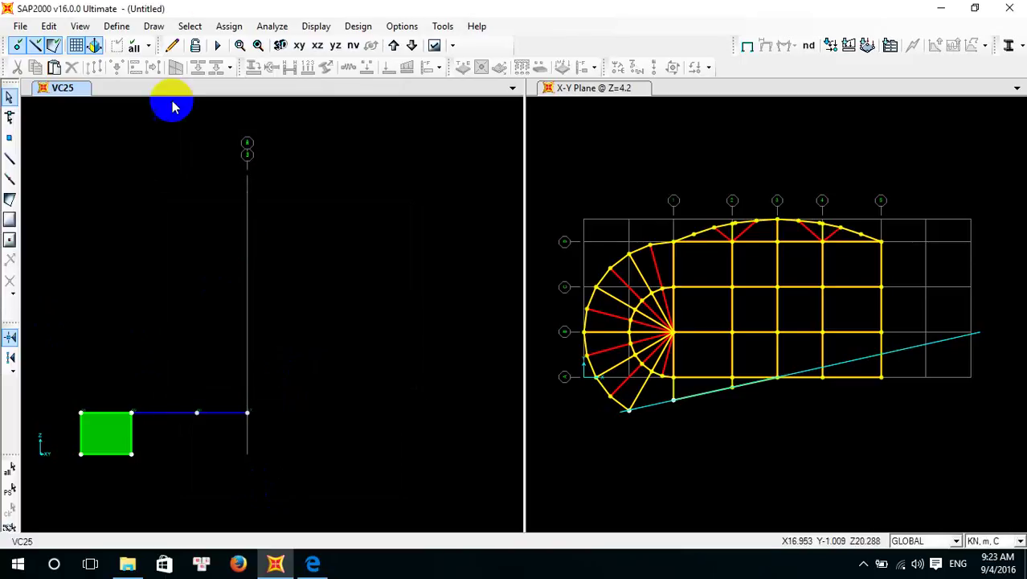
left_click(172, 46)
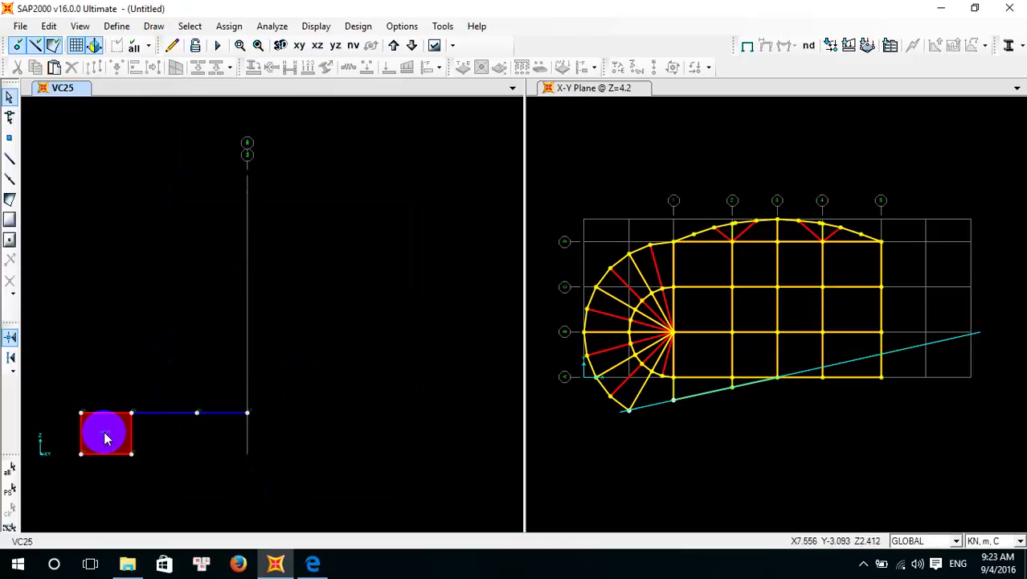
Look up the opening dimensions of wall VC25 in the BAI TAP SAP2000(NEW) PDF, then return to the SAP2000 elevation
scroll(104, 431, "up", 3)
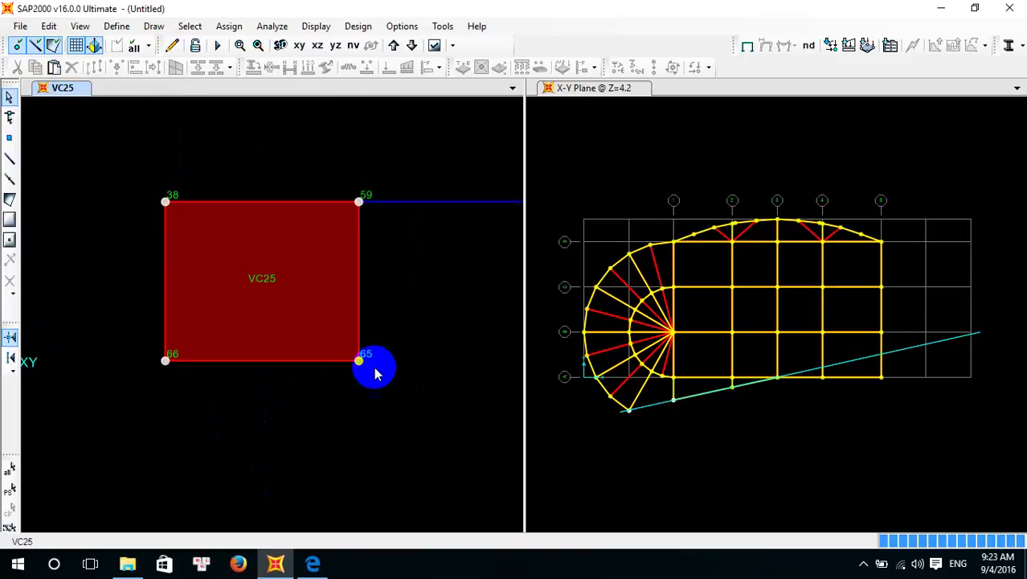
left_click(313, 563)
scroll(381, 353, "down", 5)
scroll(390, 315, "down", 10)
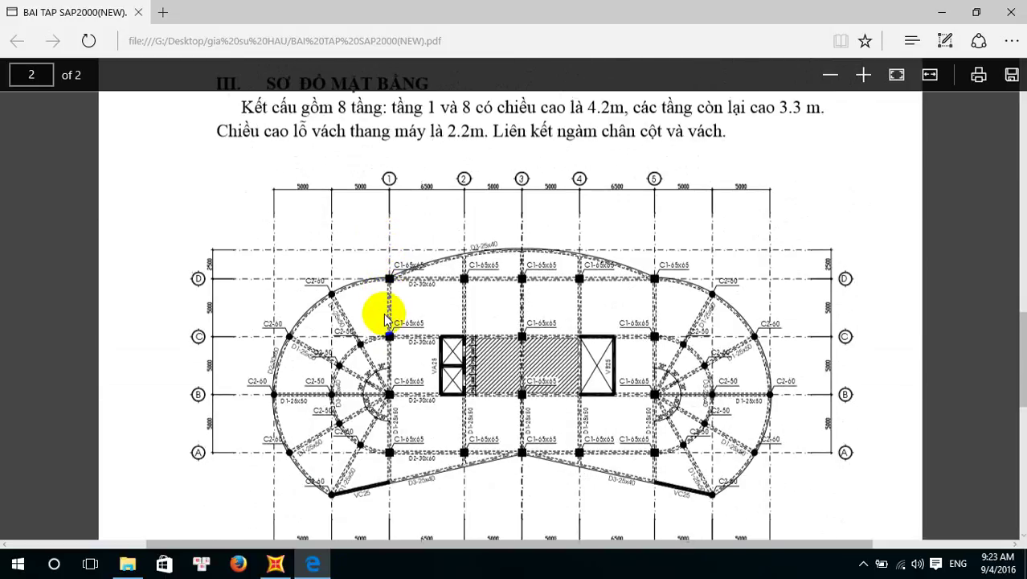
scroll(366, 354, "up", 2)
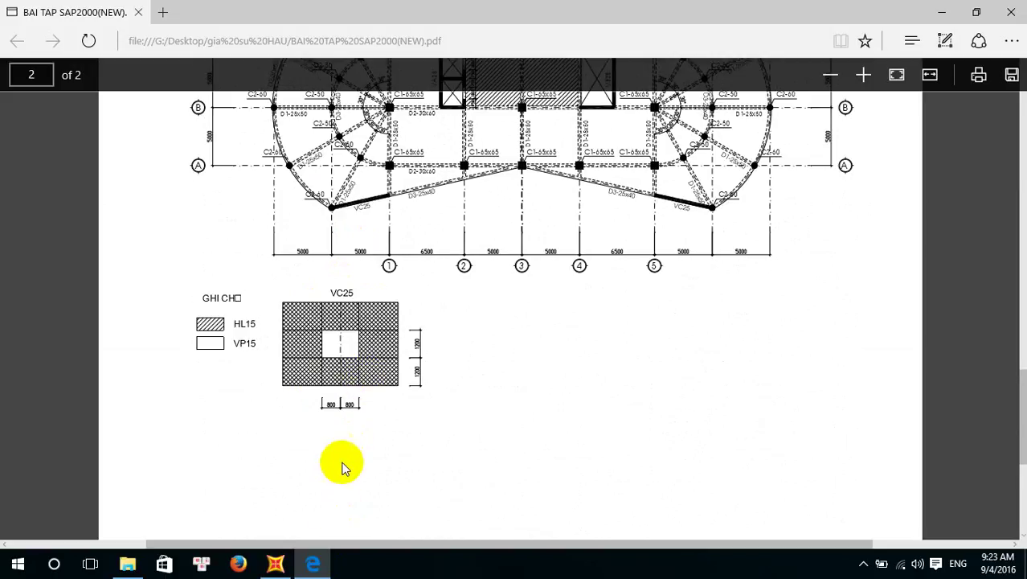
scroll(336, 402, "up", 1, "ctrl")
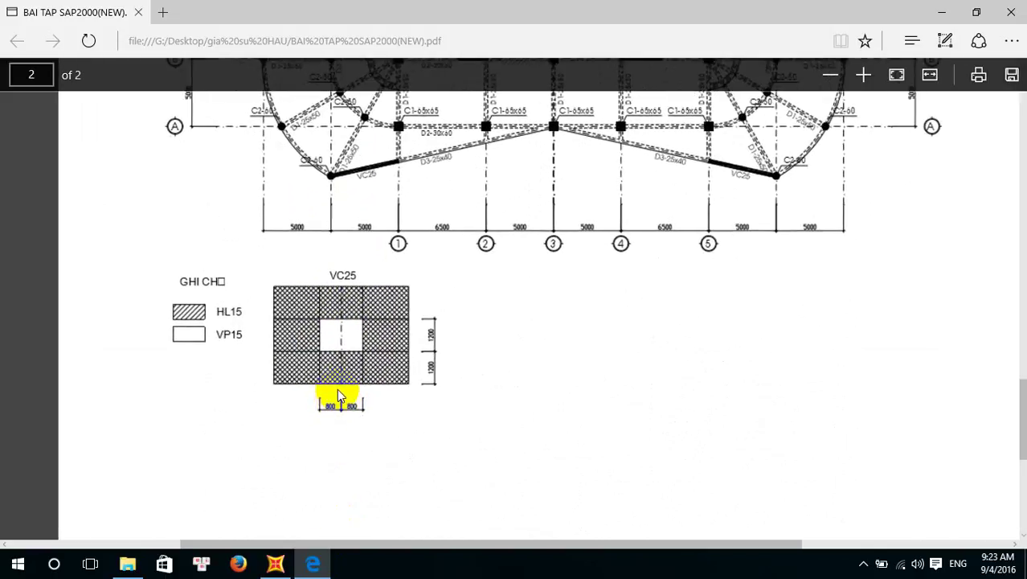
scroll(337, 396, "up", 1, "ctrl")
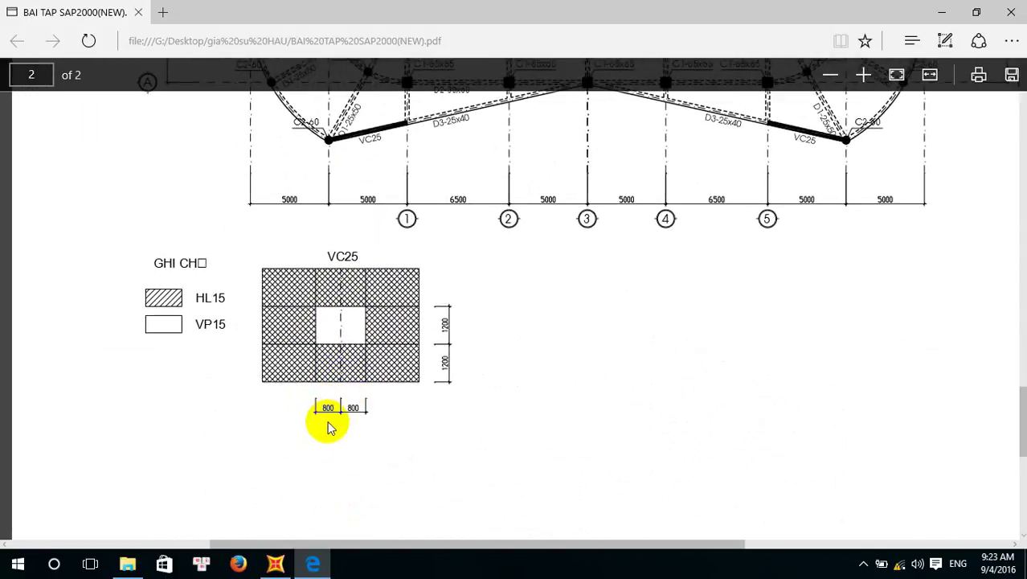
left_click(275, 563)
left_click(223, 298)
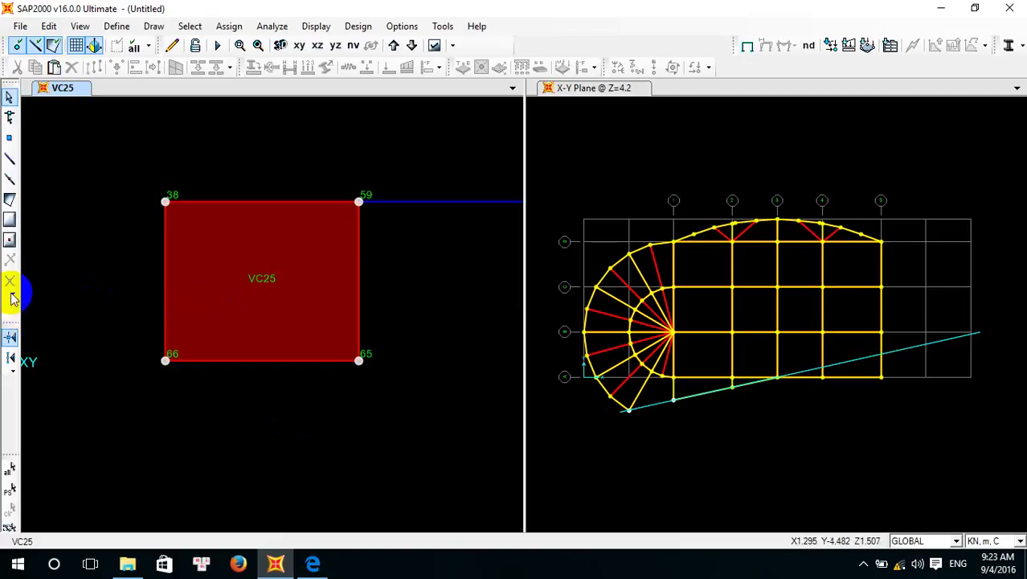
With midpoint snapping on, draw two vertical straight frames with section None, offset 0.8 to either side of the VC25 wall's centre line
left_click(11, 358)
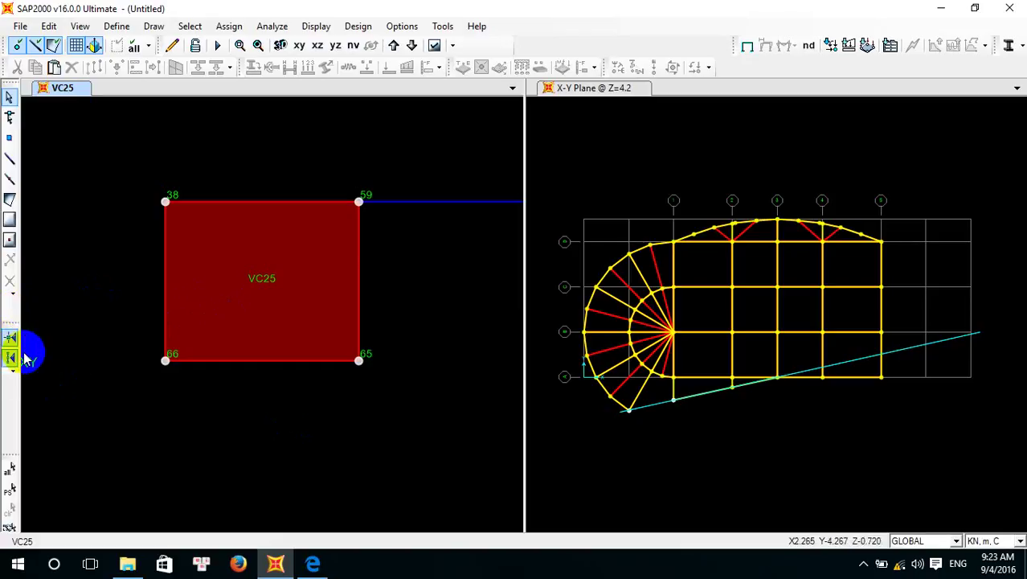
left_click(10, 160)
left_click(610, 272)
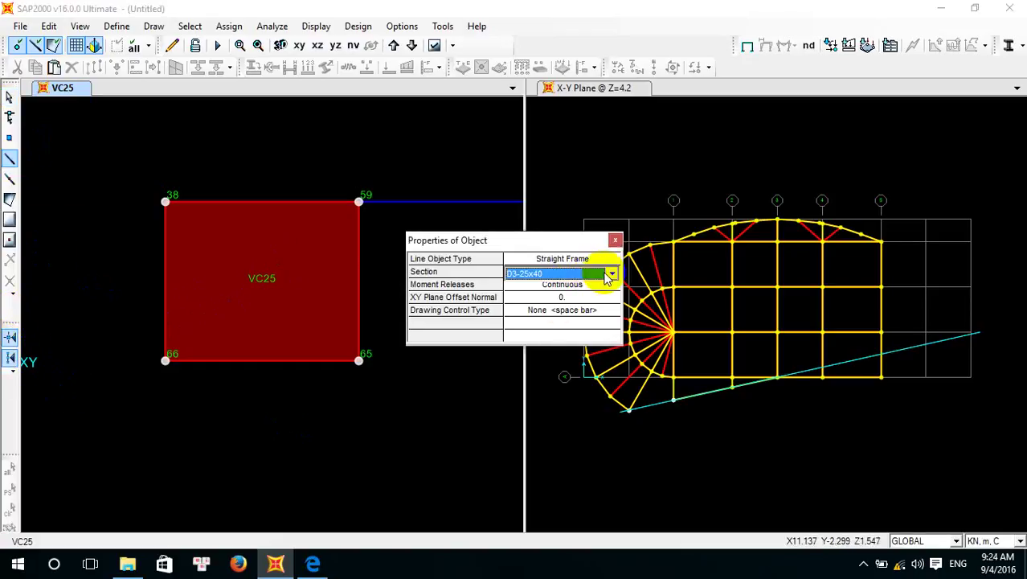
left_click(612, 274)
left_click(553, 351)
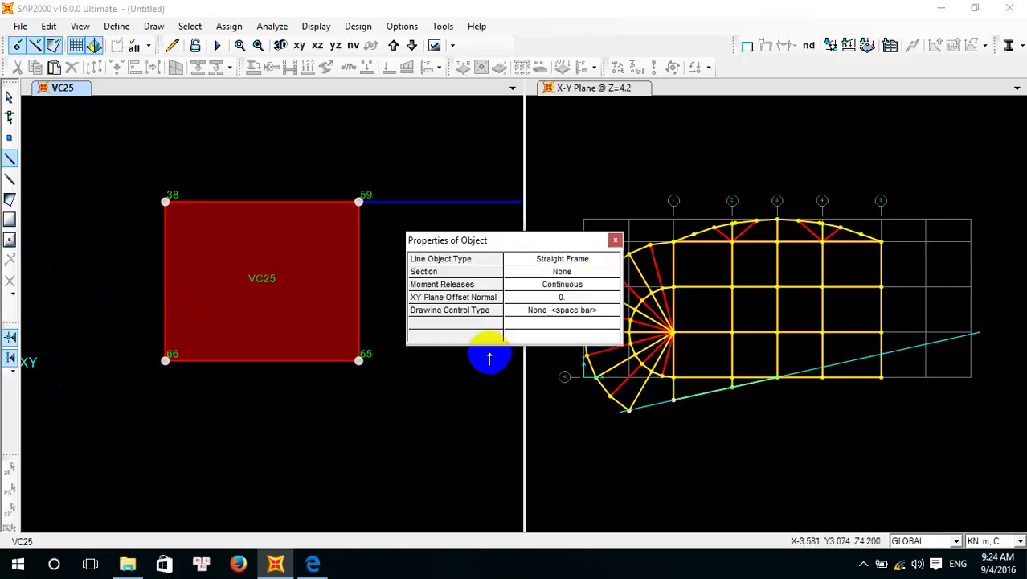
left_click(260, 206)
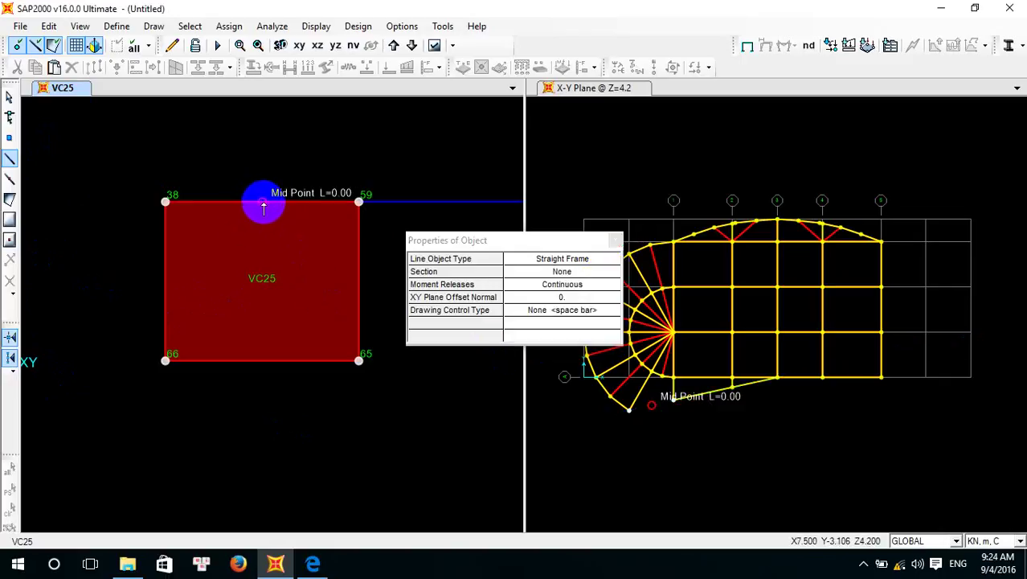
key("Escape")
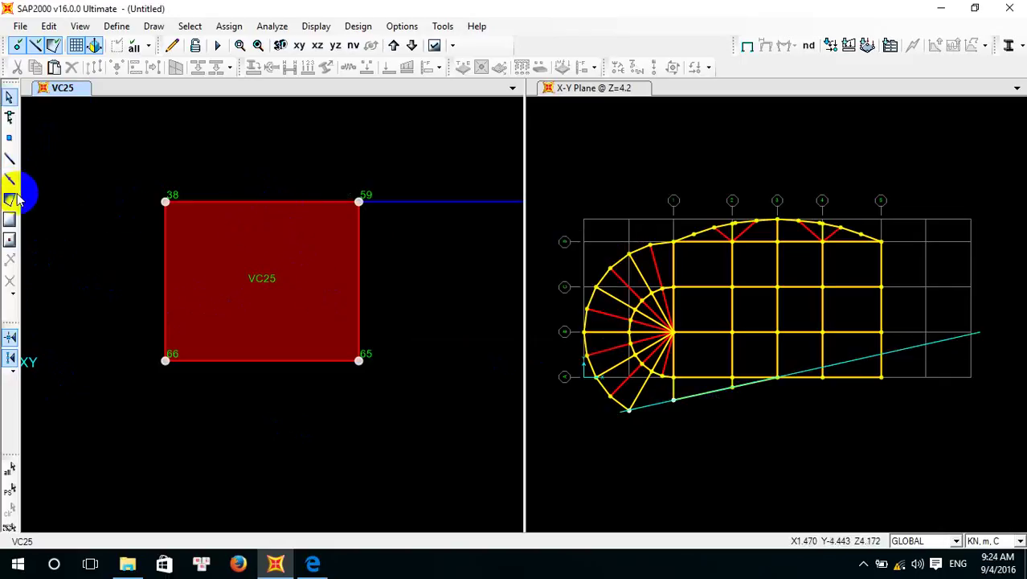
left_click(10, 160)
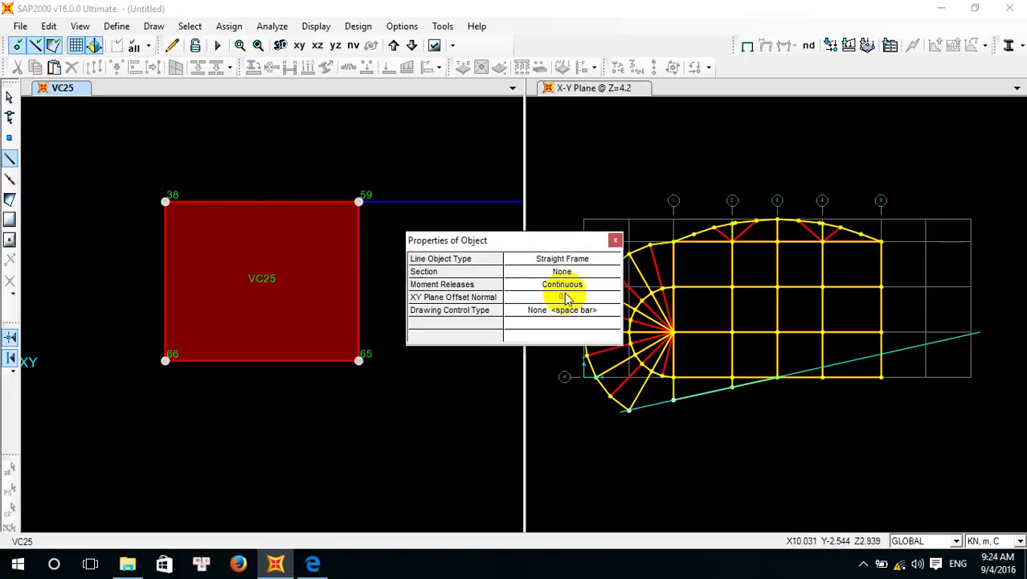
left_click(262, 207)
left_click(265, 360)
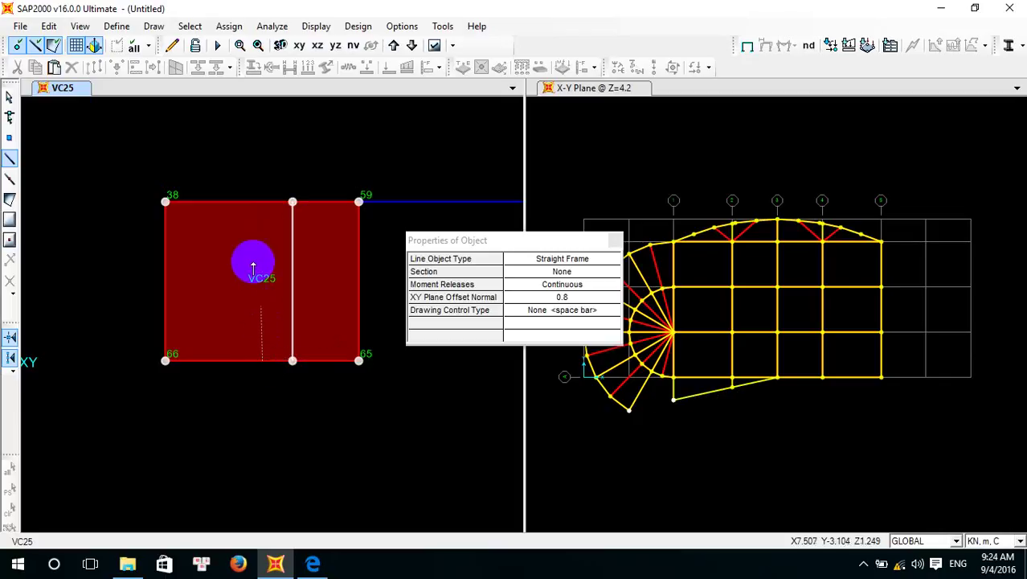
left_click(261, 207)
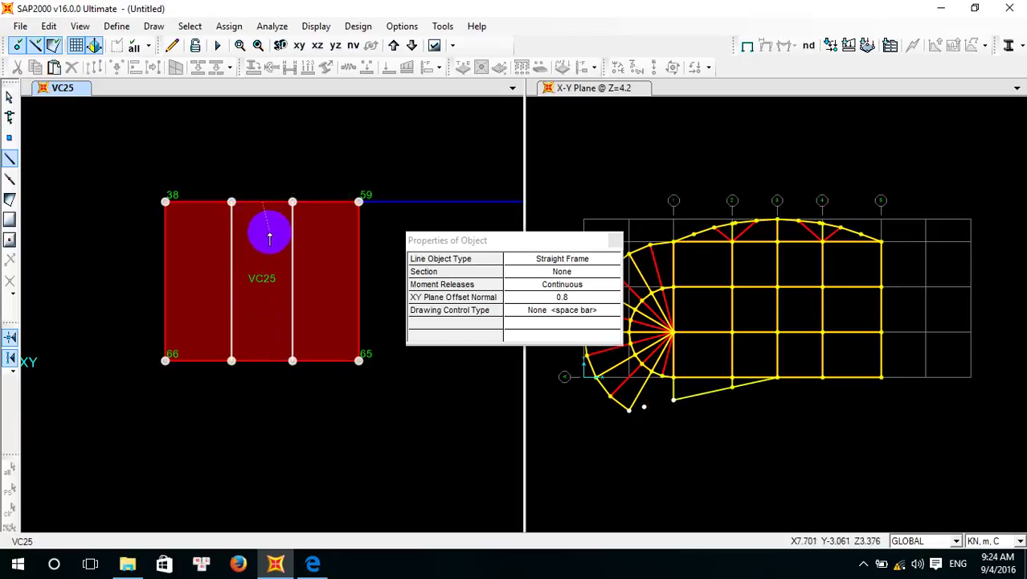
right_click(300, 468)
Check the opening heights in the PDF, and draw two full-width horizontal None frames, each offset 1.2 upward, starting from the wall's base
left_click(313, 563)
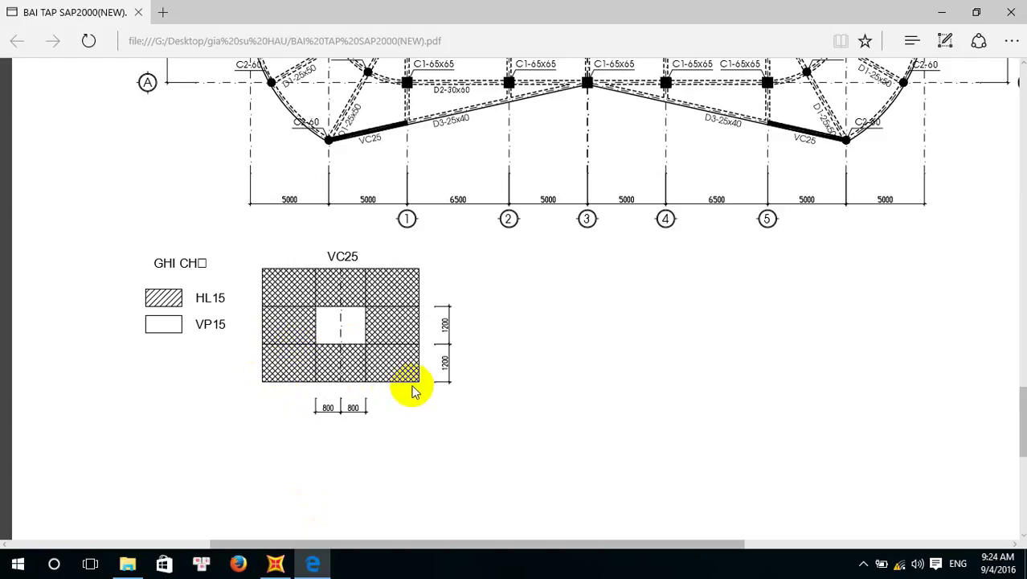
left_click(275, 564)
left_click(10, 158)
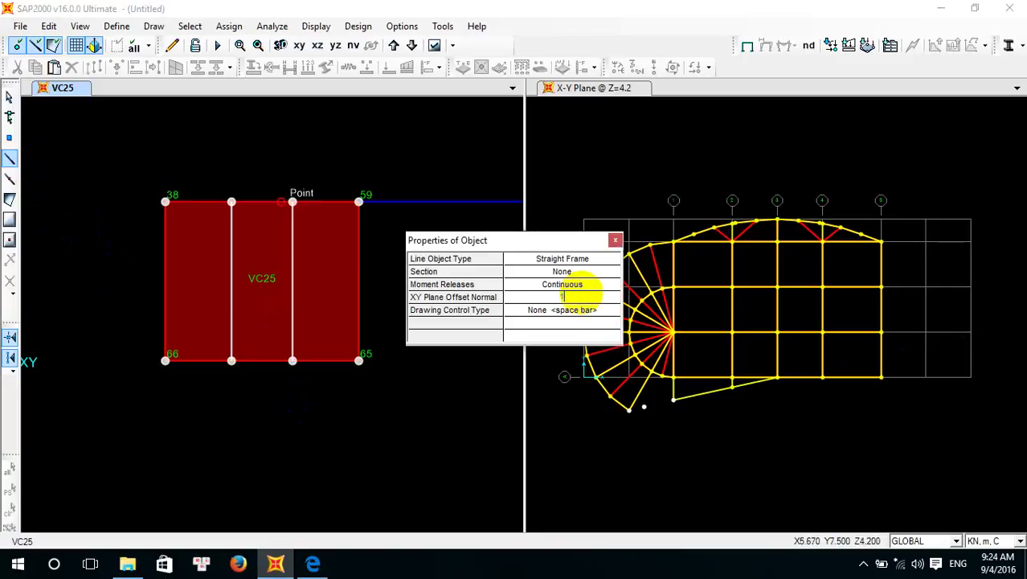
left_click(181, 352)
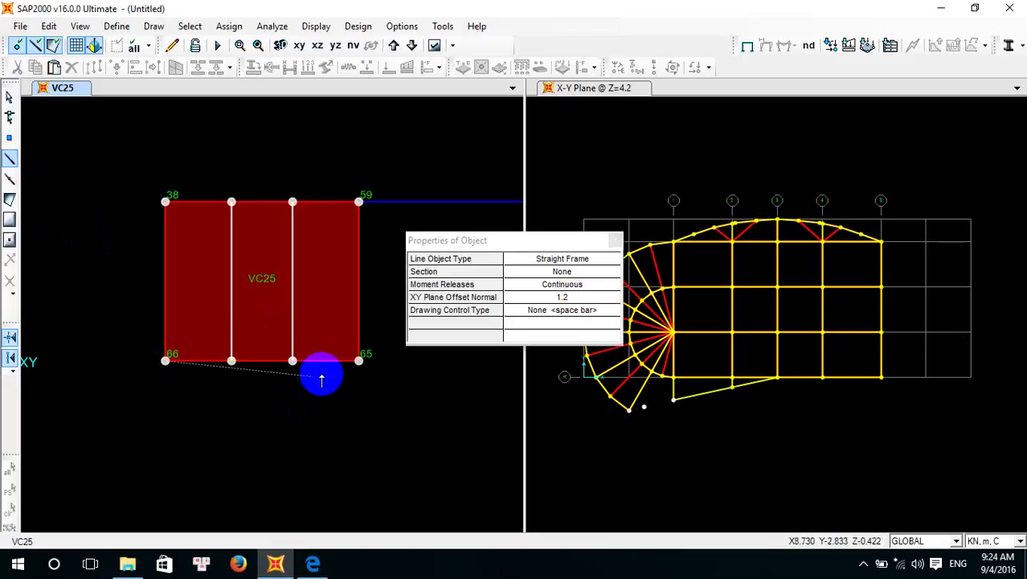
left_click(360, 362)
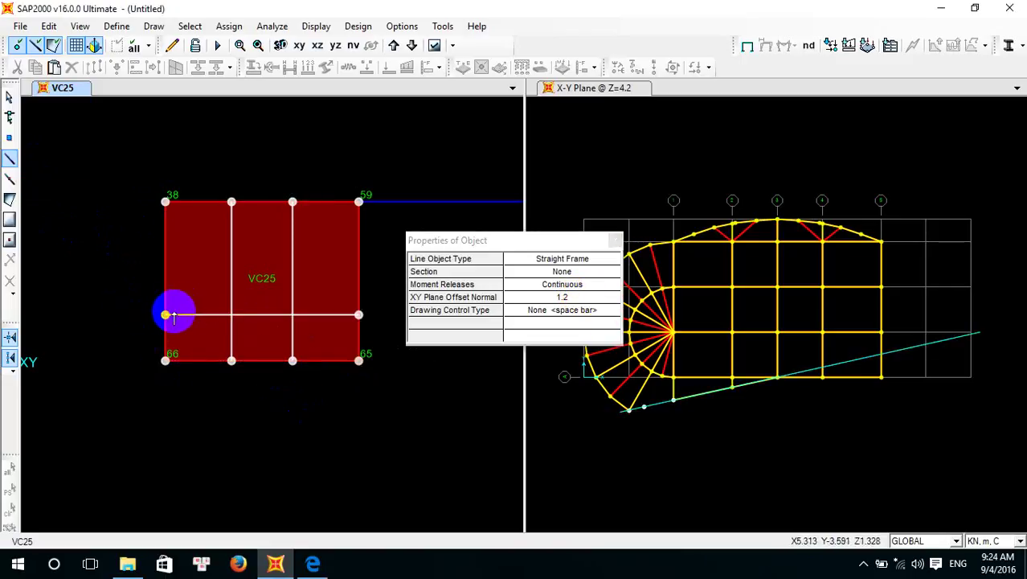
left_click(172, 316)
left_click(358, 315)
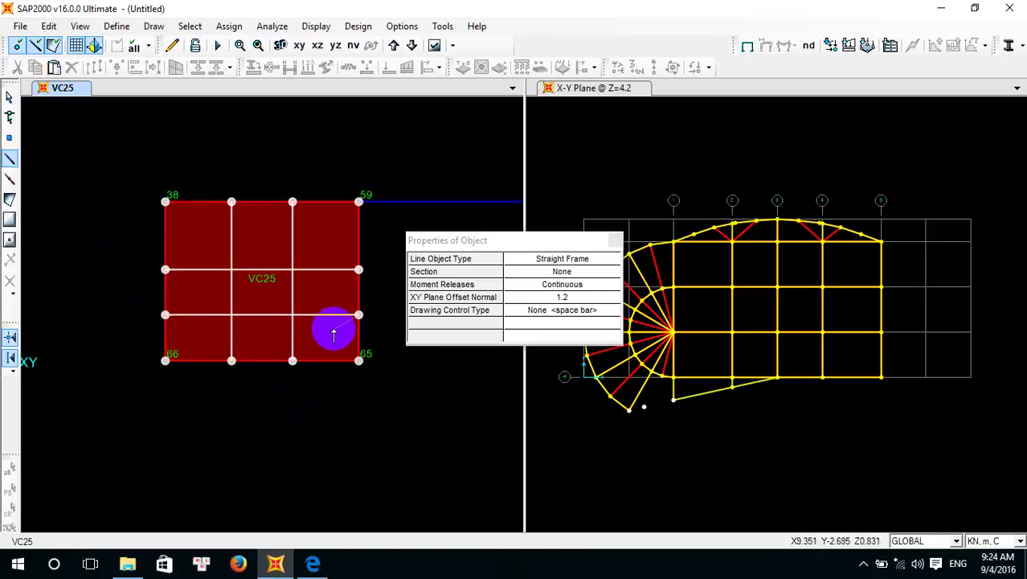
key("Escape")
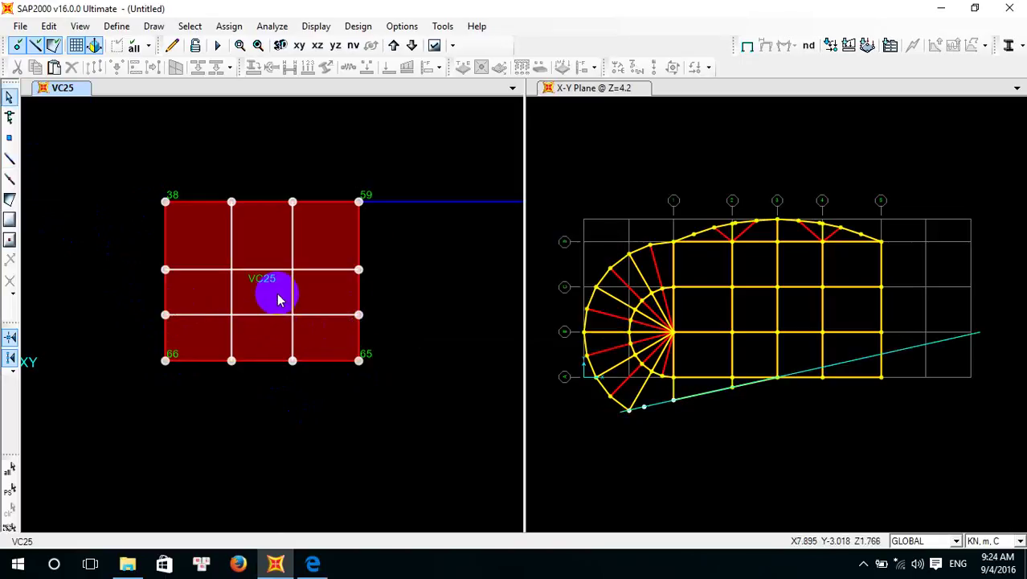
Divide the VC25 wall area based on points on its edges, using the intersections of the four selected straight lines with the area edges
left_click_drag(113, 159, 415, 413)
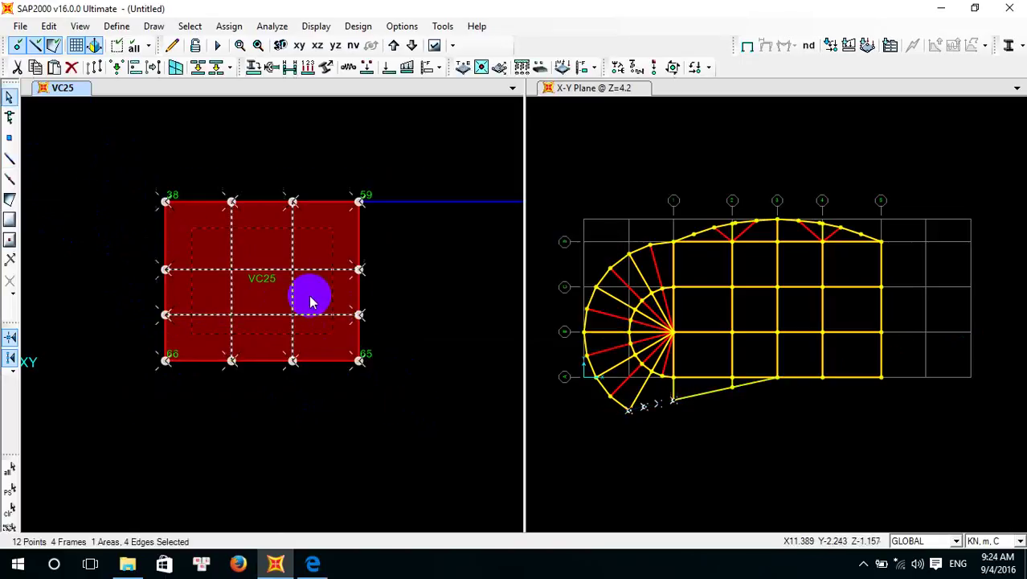
left_click(48, 27)
mouse_move(138, 318)
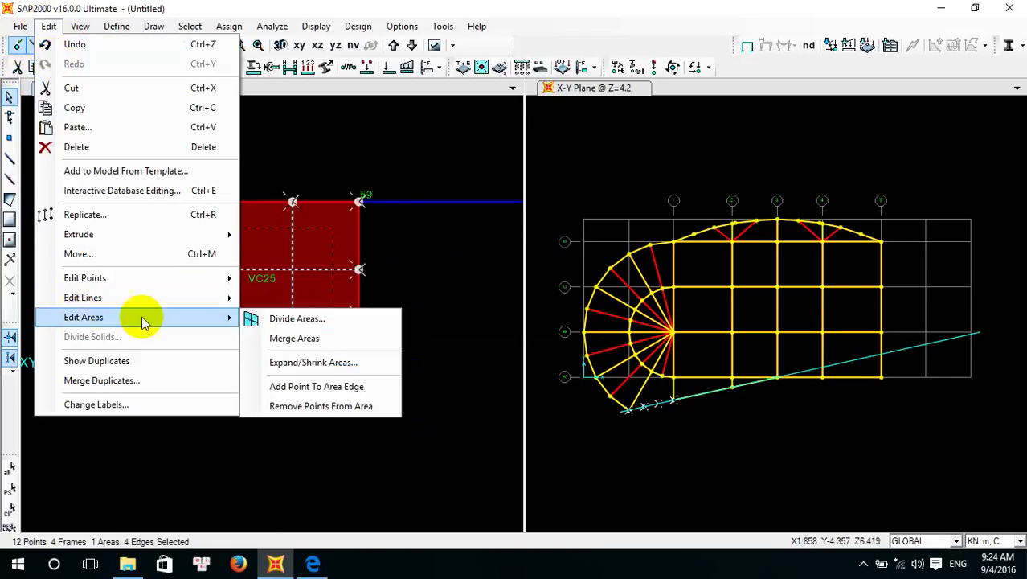
left_click(308, 320)
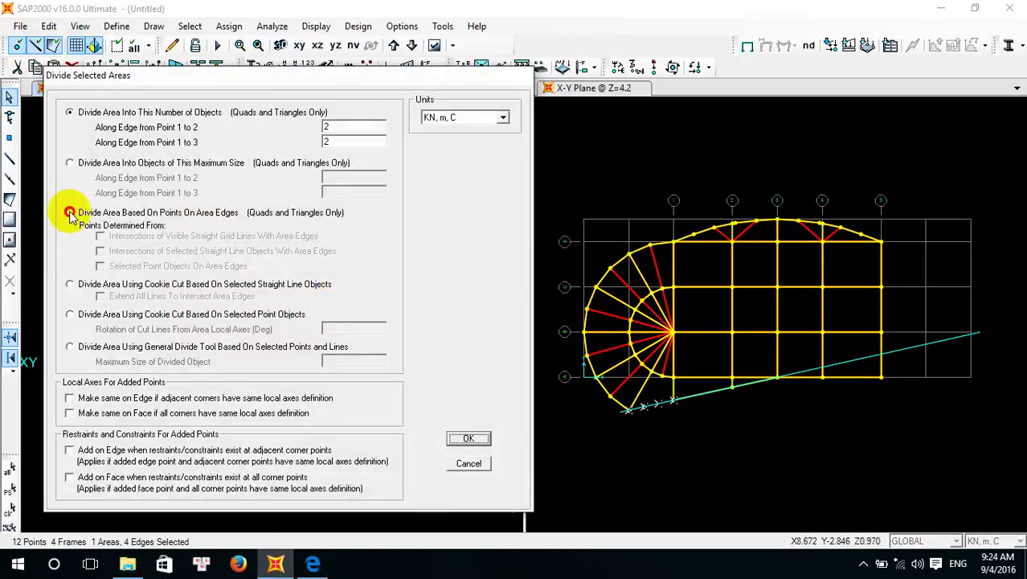
left_click(69, 212)
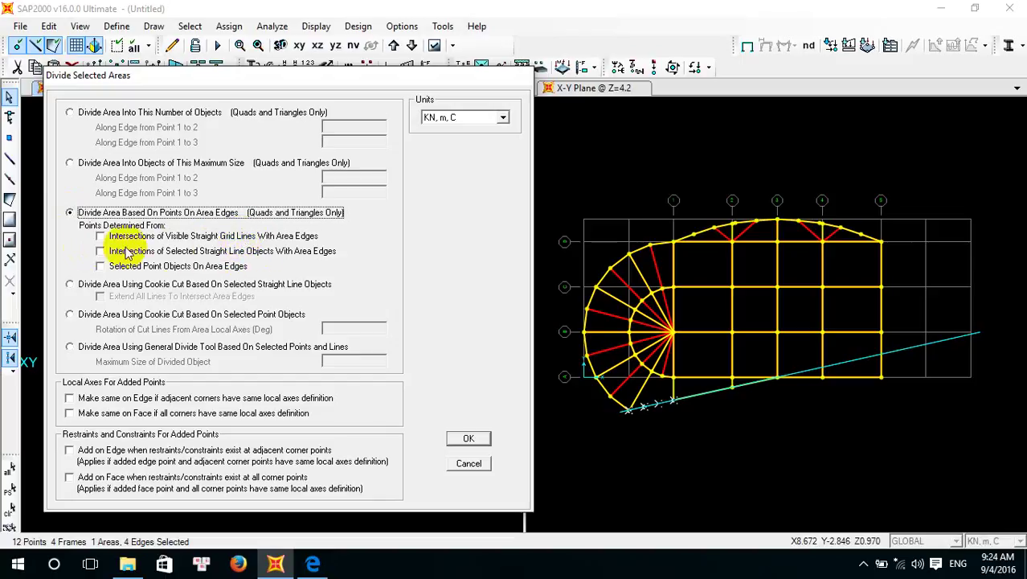
left_click(100, 251)
left_click(454, 445)
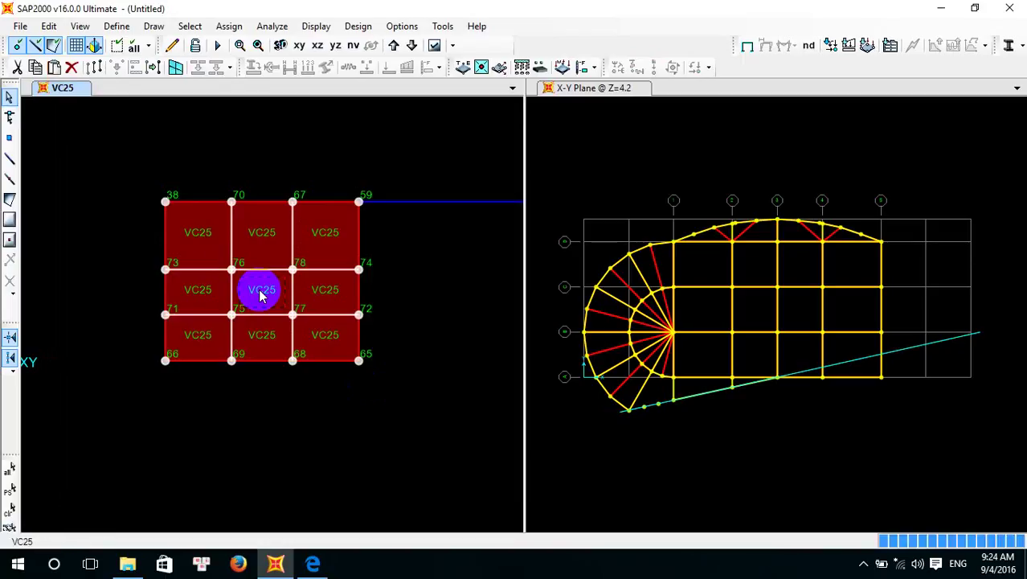
Delete the central panel of the divided VC25 wall to form the opening
key("Delete")
scroll(247, 292, "down", 2)
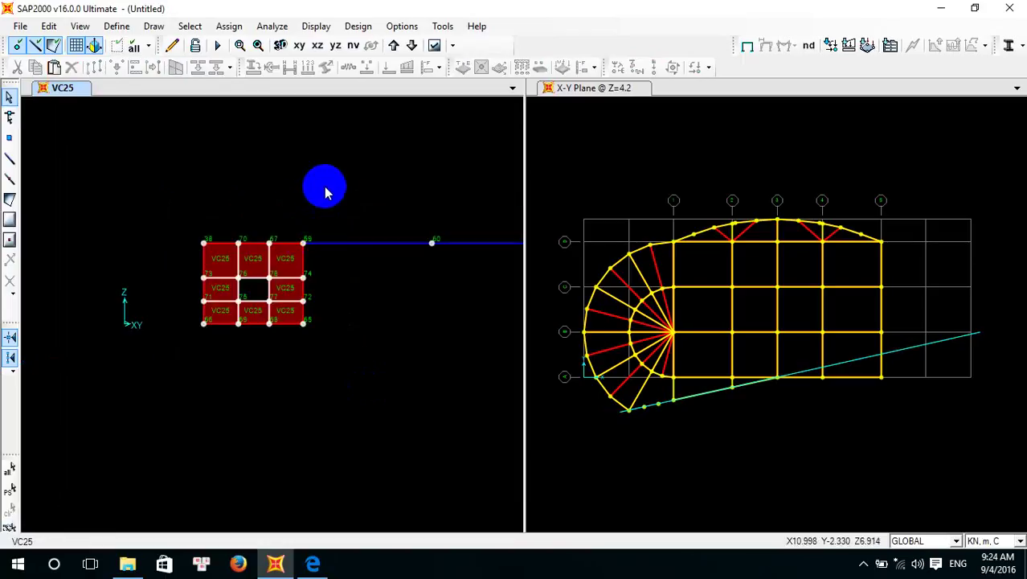
scroll(280, 245, "down", 2)
middle_click_drag(275, 259, 245, 344)
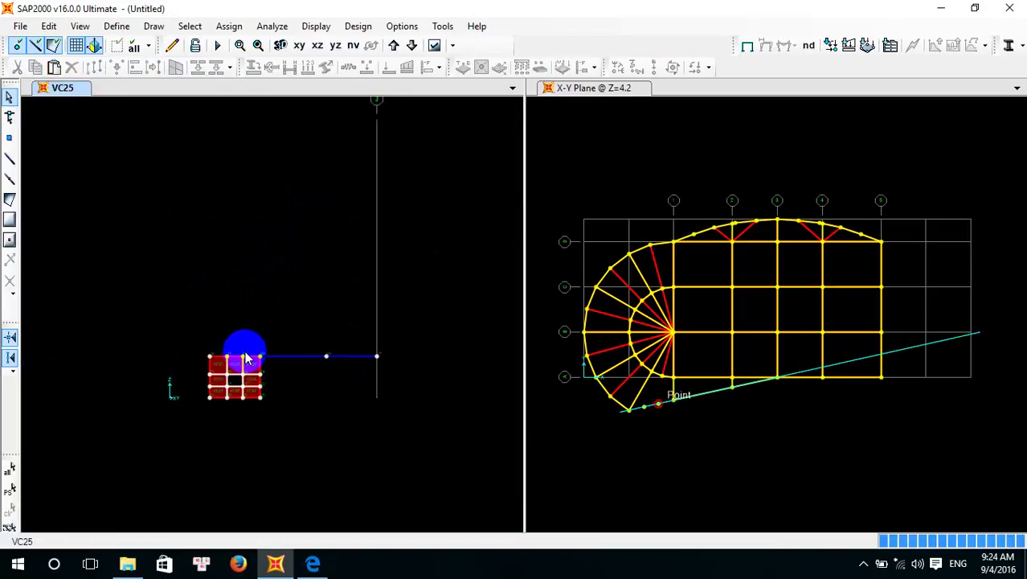
Replicate the entire divided VC25 wall with its opening once, linearly, with dz 24
scroll(209, 308, "down", 2)
scroll(195, 298, "up", 4)
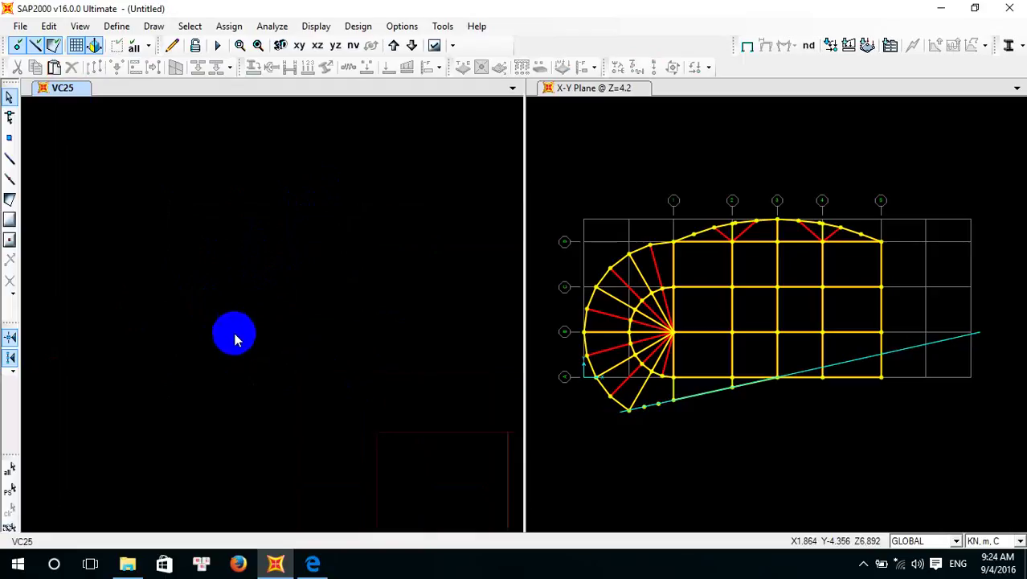
middle_click_drag(357, 390, 287, 274)
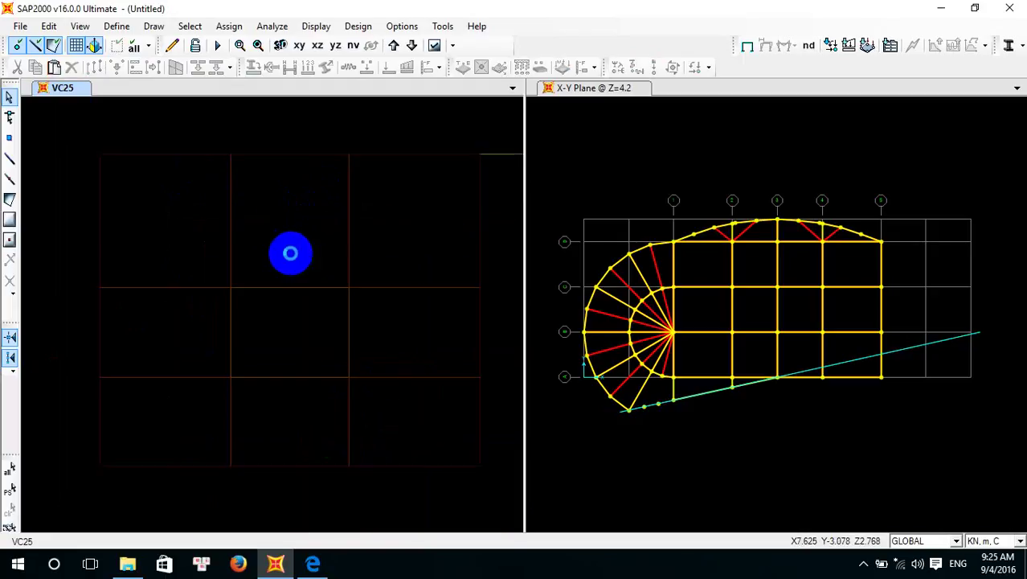
scroll(157, 181, "down", 2)
left_click_drag(297, 308, 415, 390)
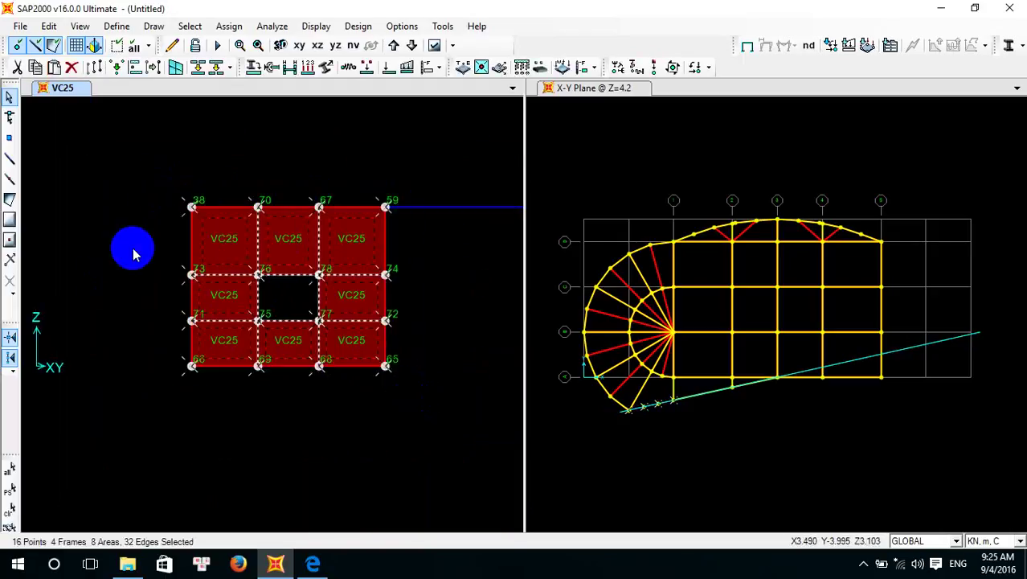
left_click(49, 25)
left_click(50, 212)
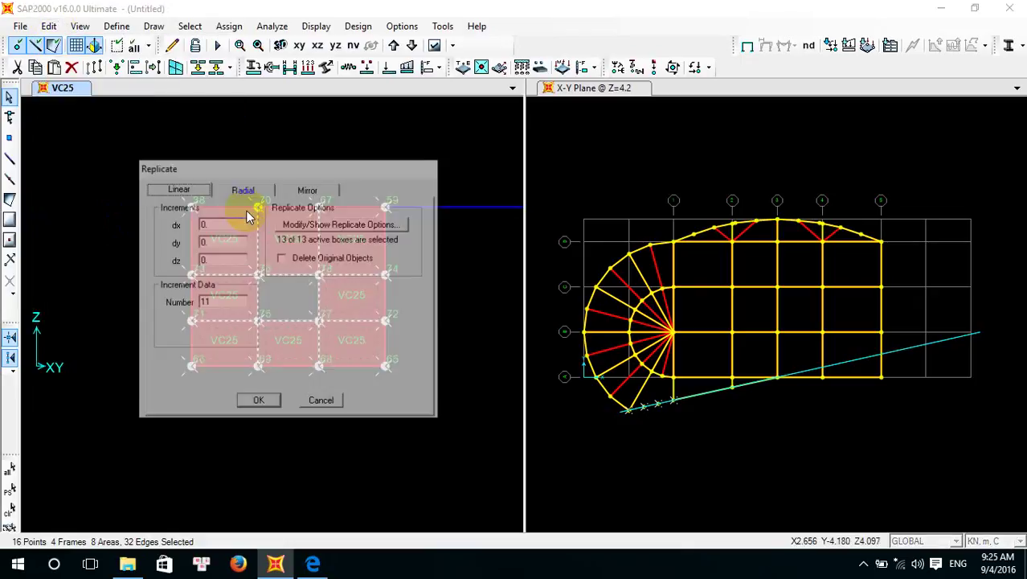
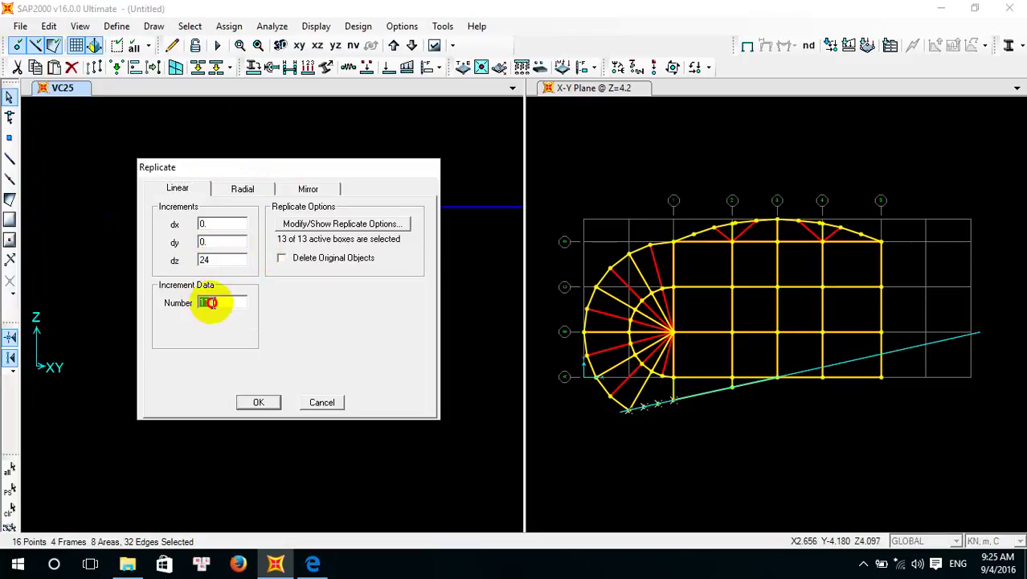
left_click(255, 400)
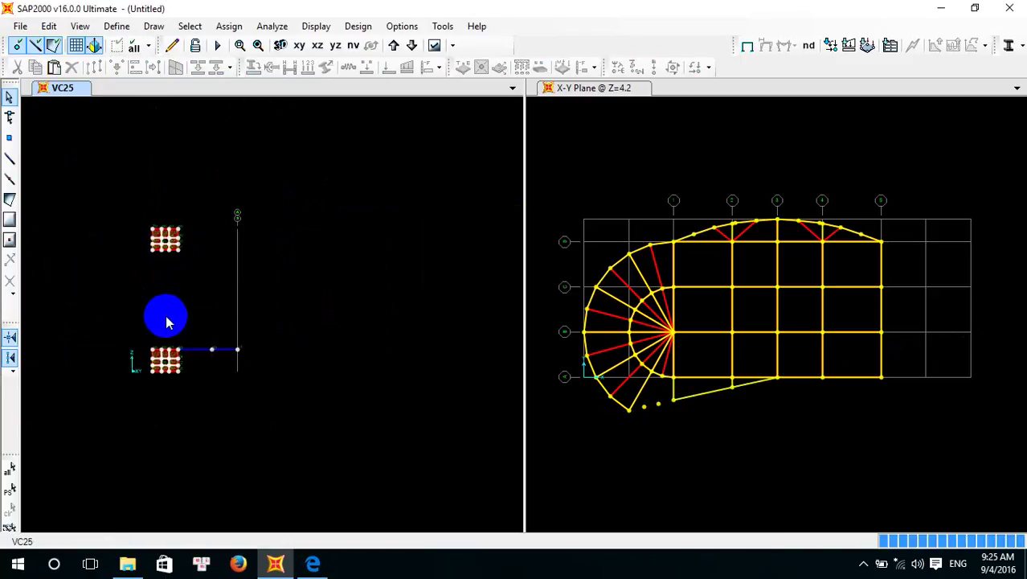
Replicate the base-storey VC25 wall with its opening once, linearly, with dz 4.2
scroll(160, 332, "up", 3)
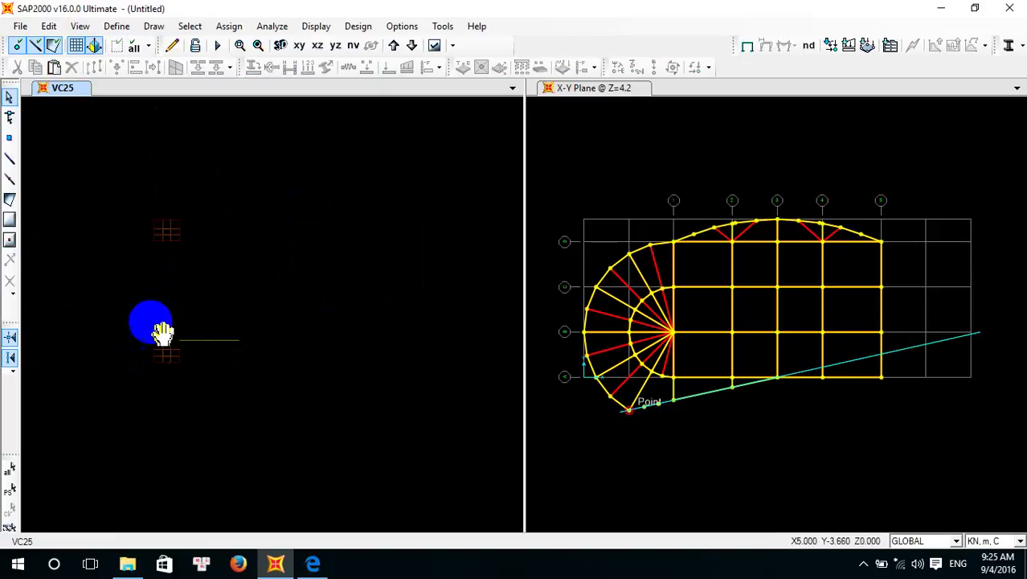
middle_click_drag(160, 331, 213, 201)
left_click_drag(133, 156, 406, 428)
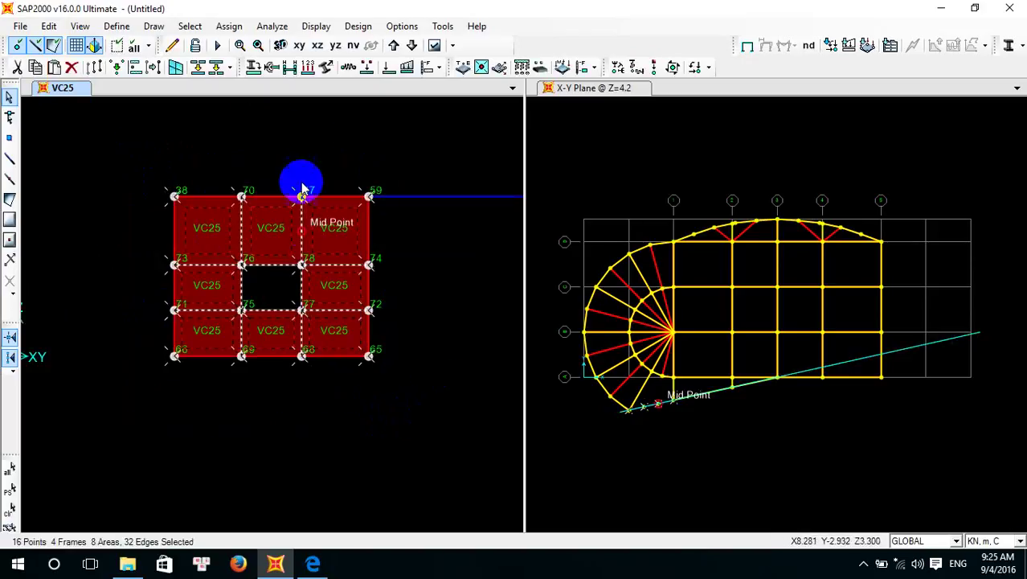
left_click_drag(316, 192, 251, 297)
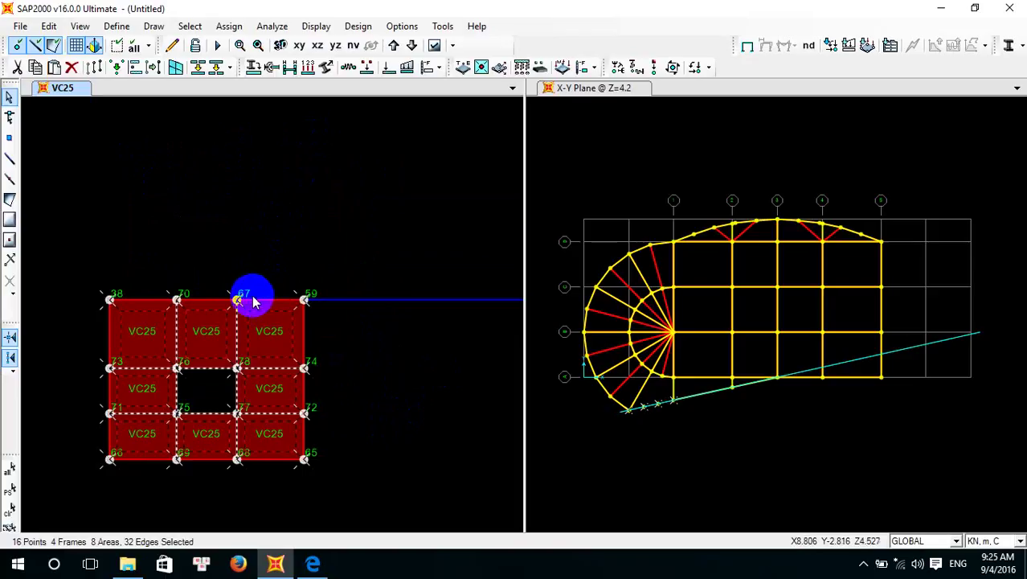
left_click(50, 26)
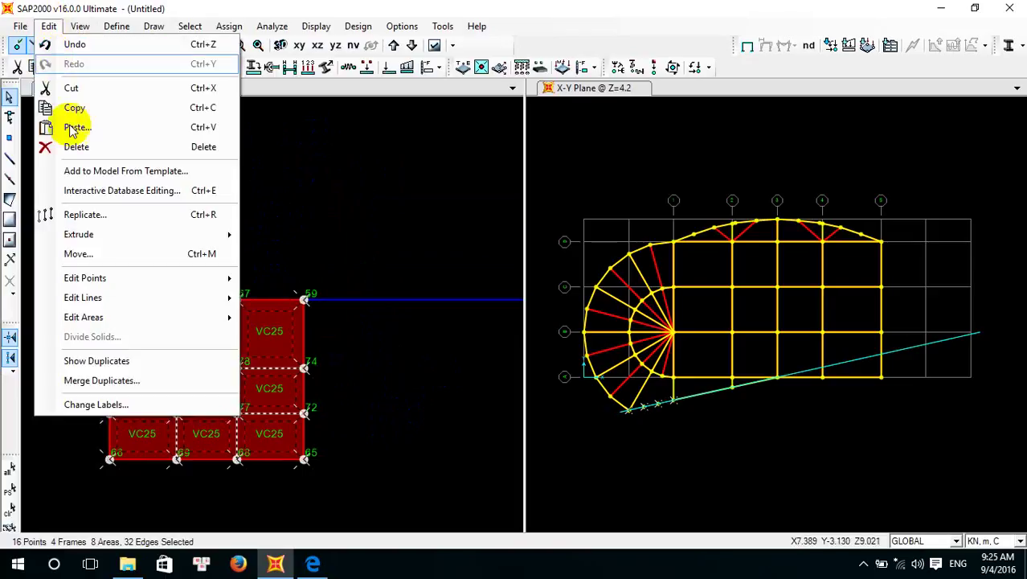
left_click(115, 214)
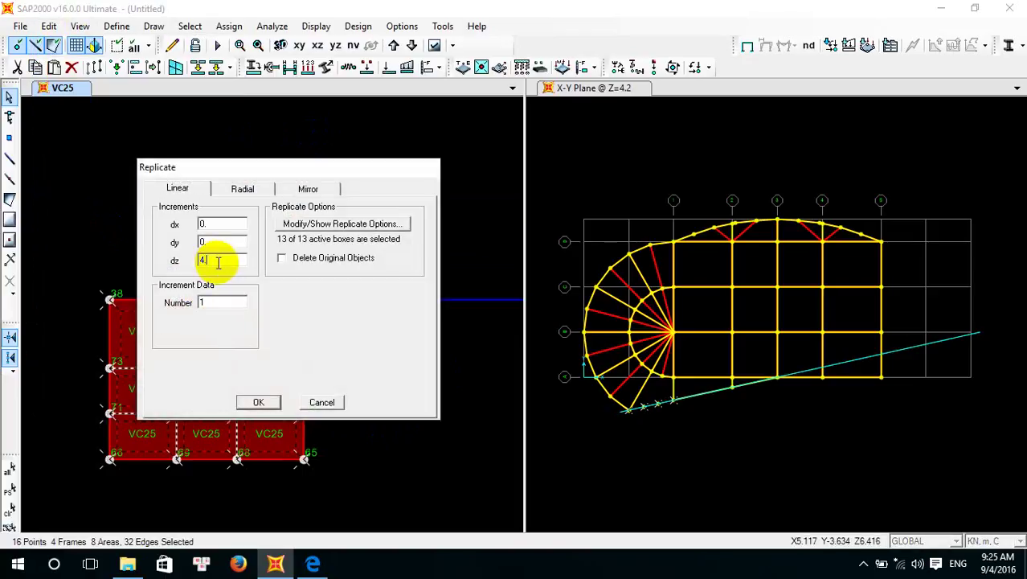
left_click(254, 402)
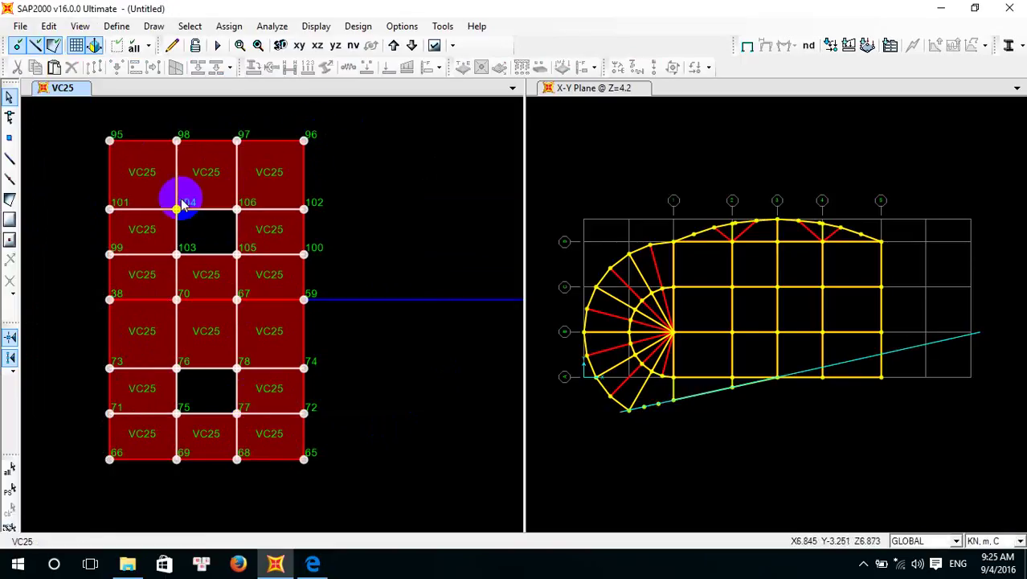
Divide the second storey's top row of wall areas at their intersections with visible grid lines only, and delete the upper strip
left_click_drag(336, 110, 94, 165)
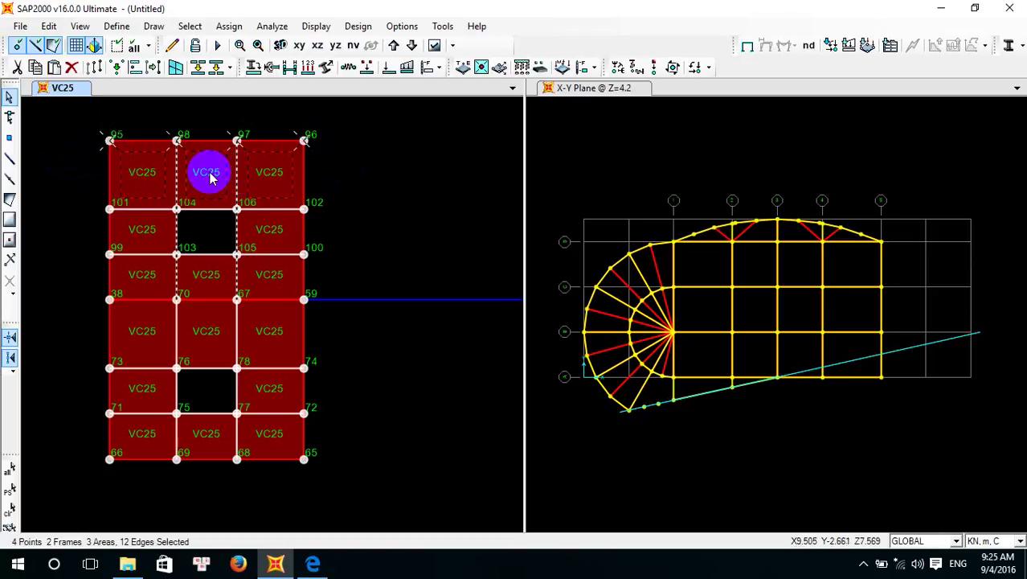
left_click(50, 27)
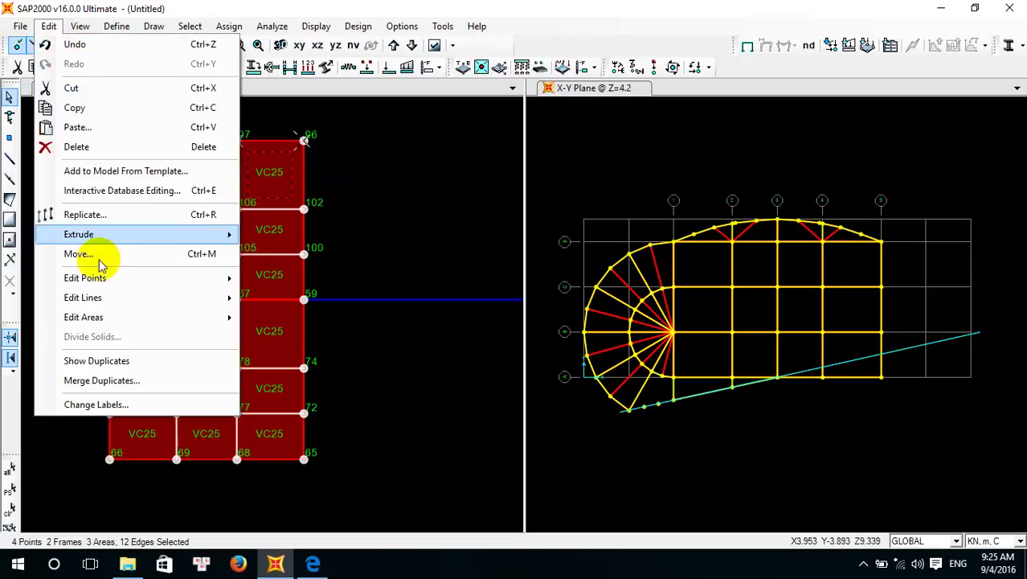
left_click(130, 215)
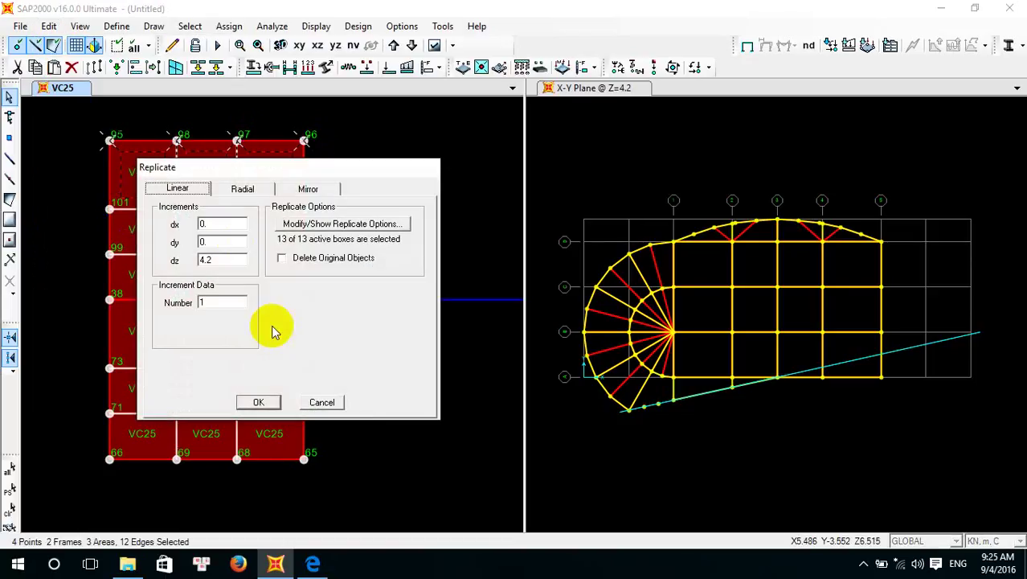
left_click(321, 402)
left_click(49, 27)
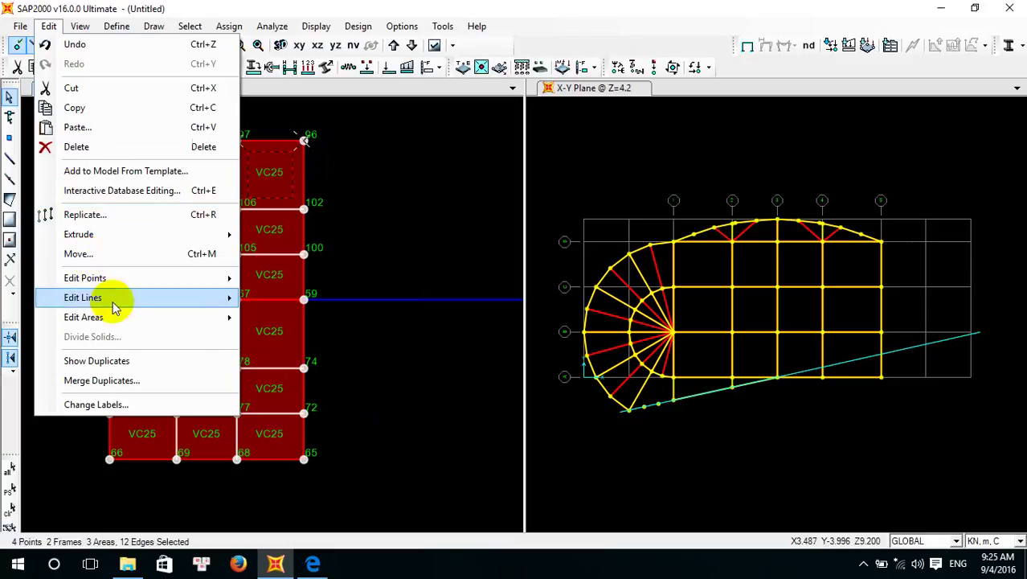
mouse_move(142, 318)
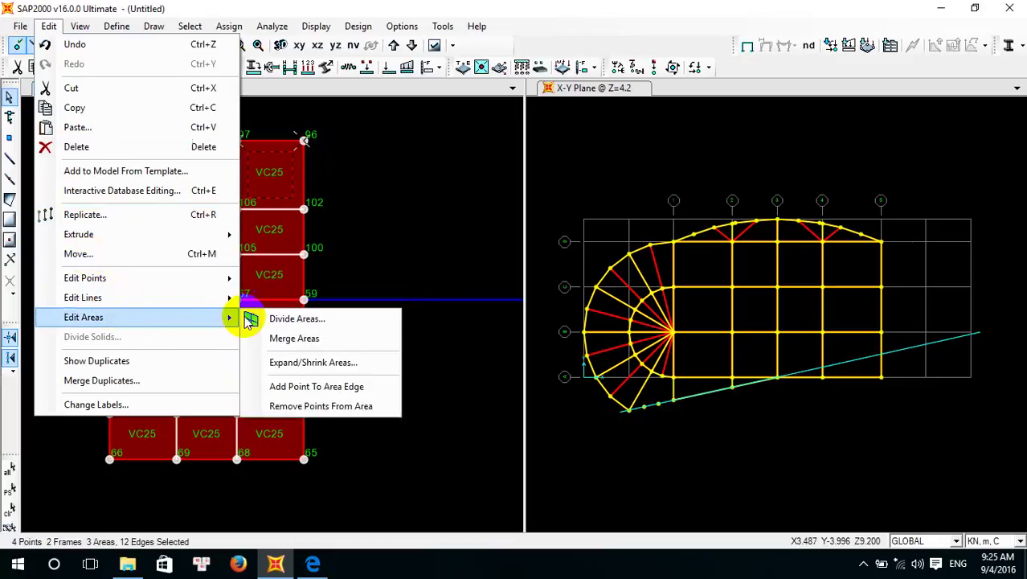
left_click(296, 320)
left_click(101, 252)
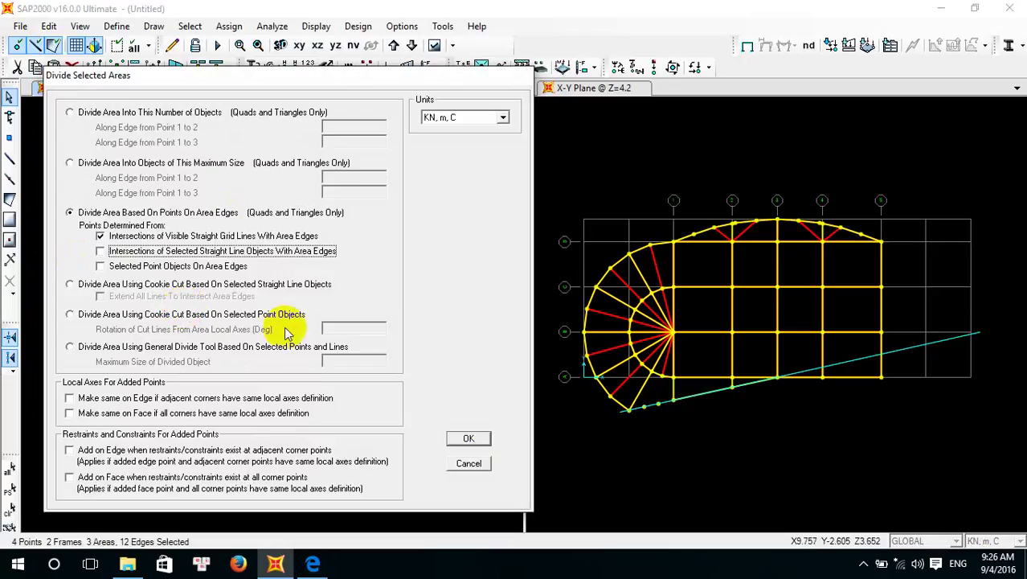
left_click(474, 438)
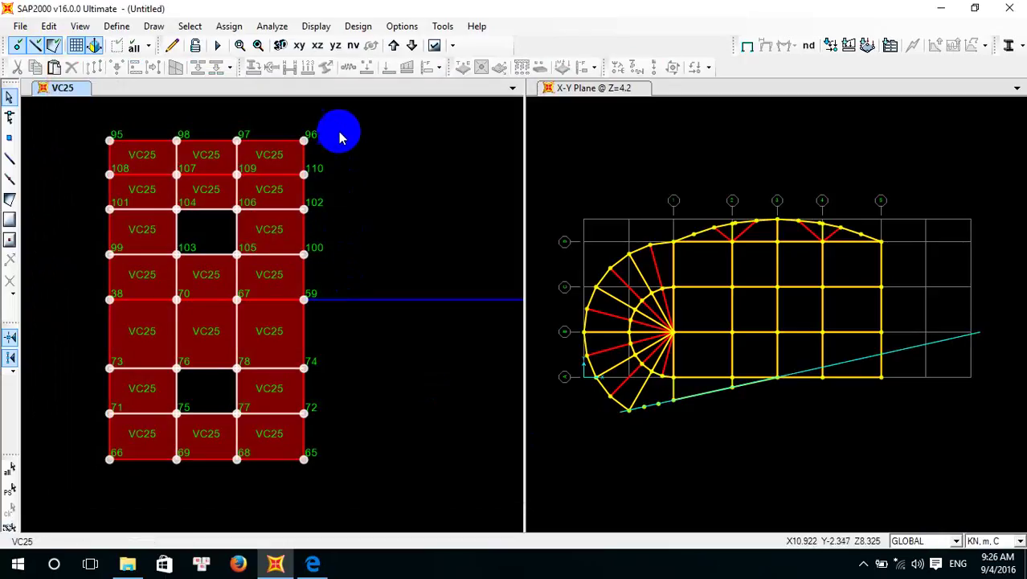
left_click_drag(337, 121, 92, 165)
key("Delete")
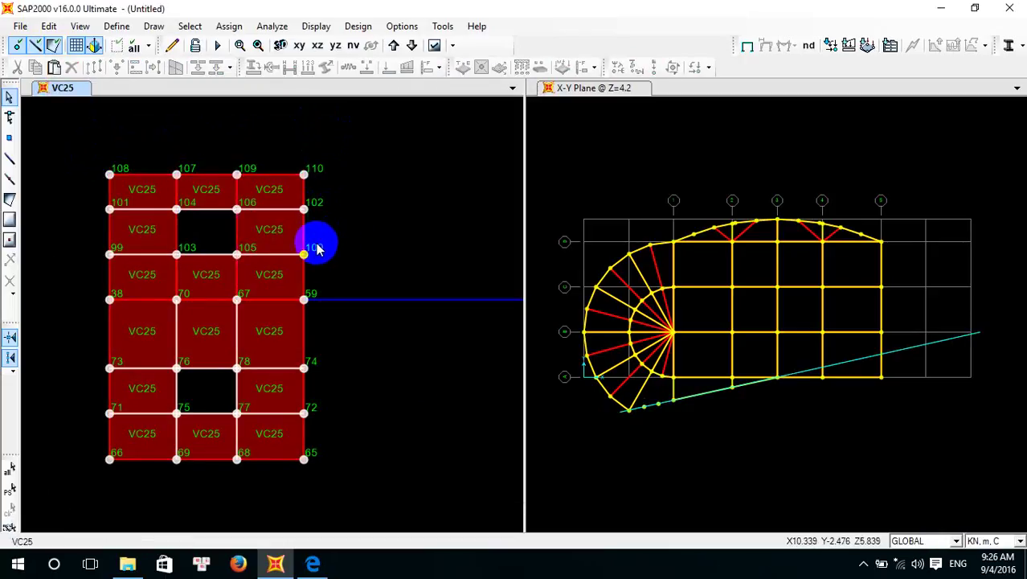
Replicate the shortened second-storey wall linearly with dz 3.3 and 5 copies to fill the gap up to the top wall
scroll(316, 241, "down", 2)
middle_click_drag(350, 211, 336, 312)
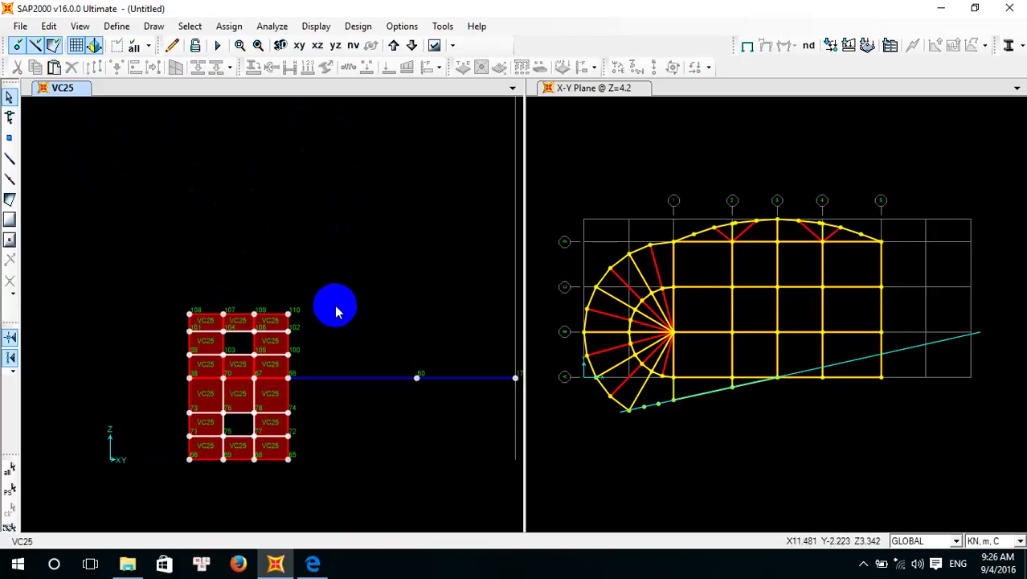
scroll(333, 304, "down", 1)
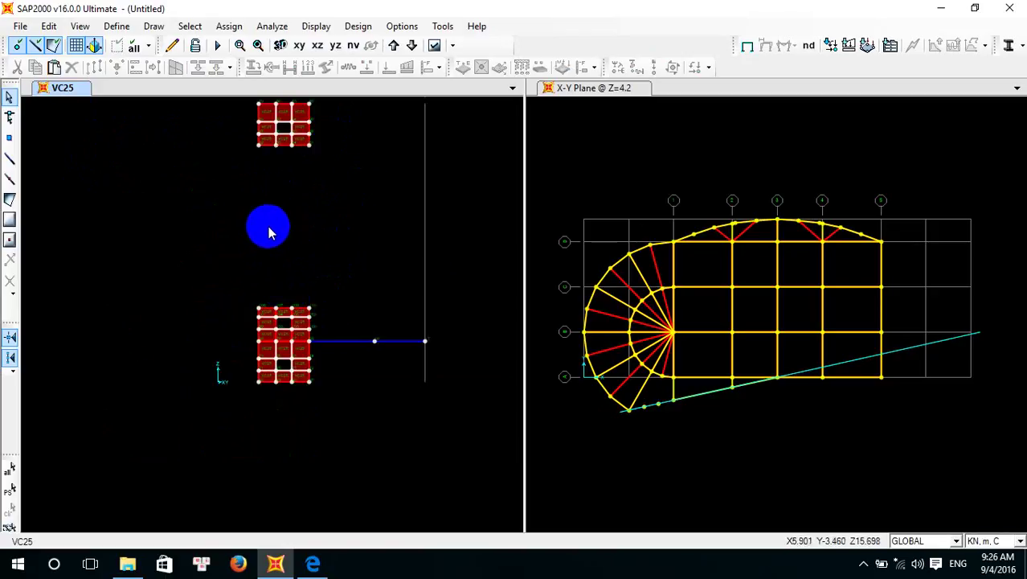
scroll(325, 326, "up", 1)
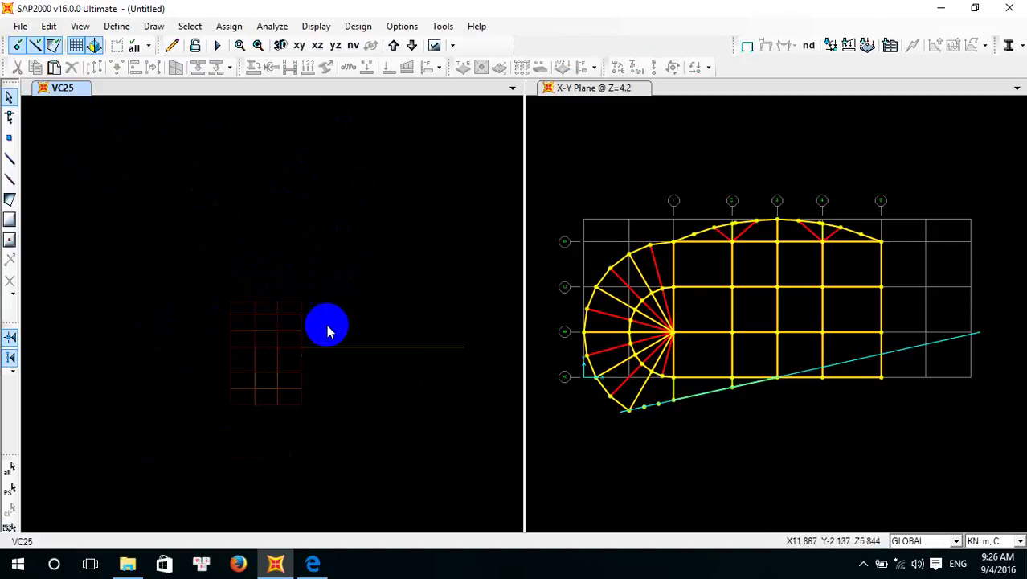
left_click_drag(321, 268, 169, 345)
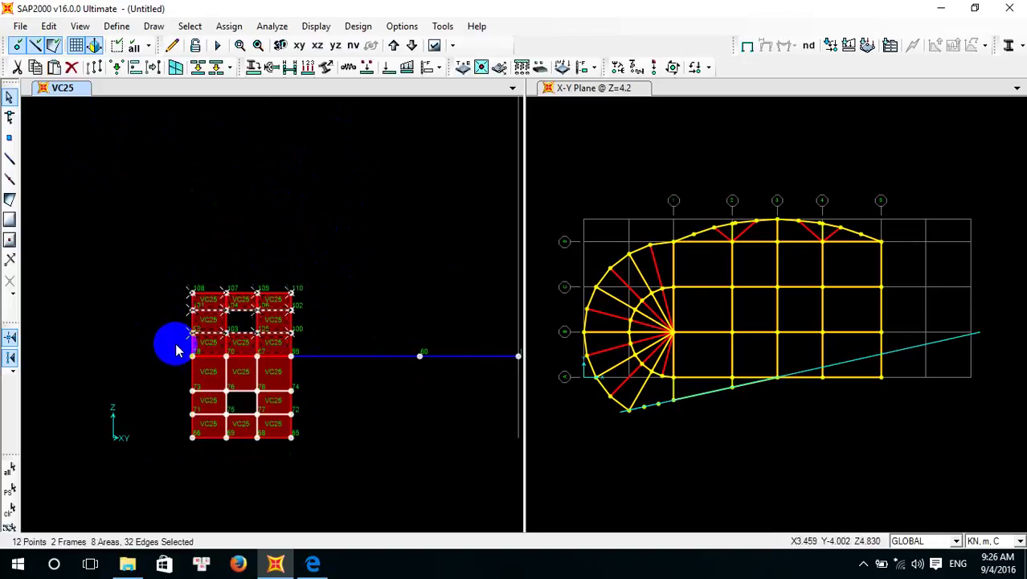
left_click(49, 29)
left_click(133, 221)
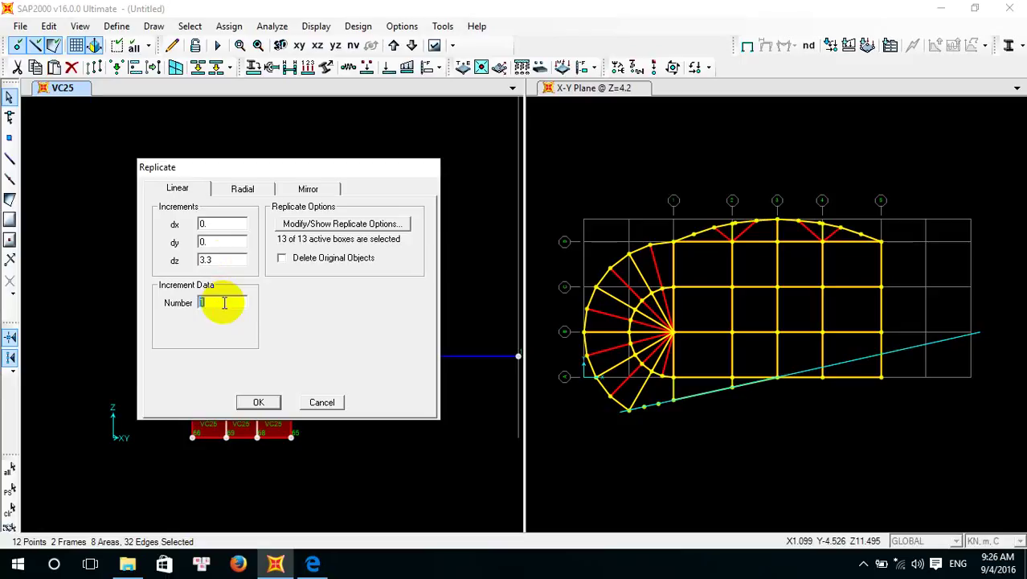
type("5")
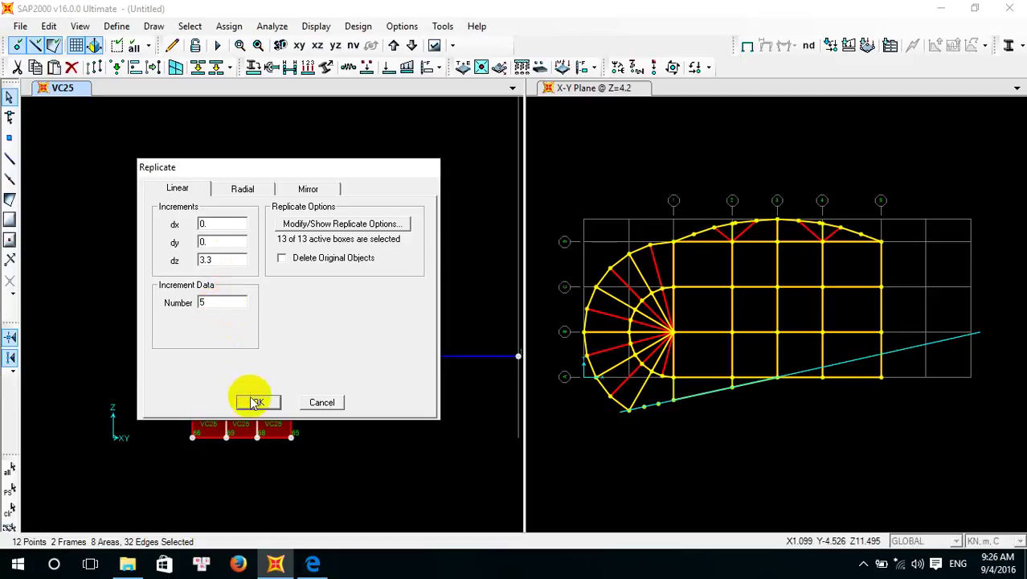
left_click(255, 402)
scroll(320, 195, "down", 2)
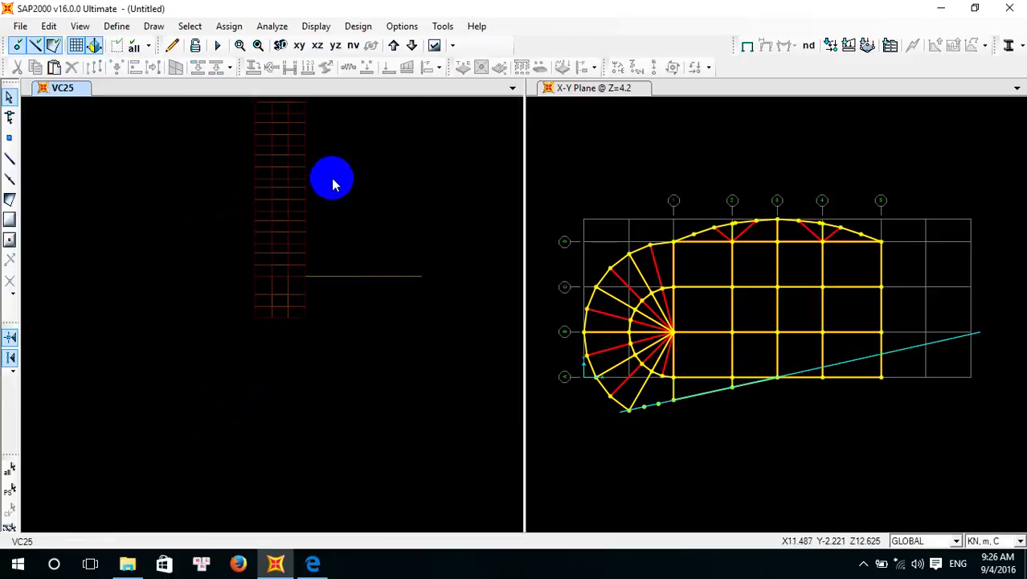
middle_click_drag(339, 223, 312, 355)
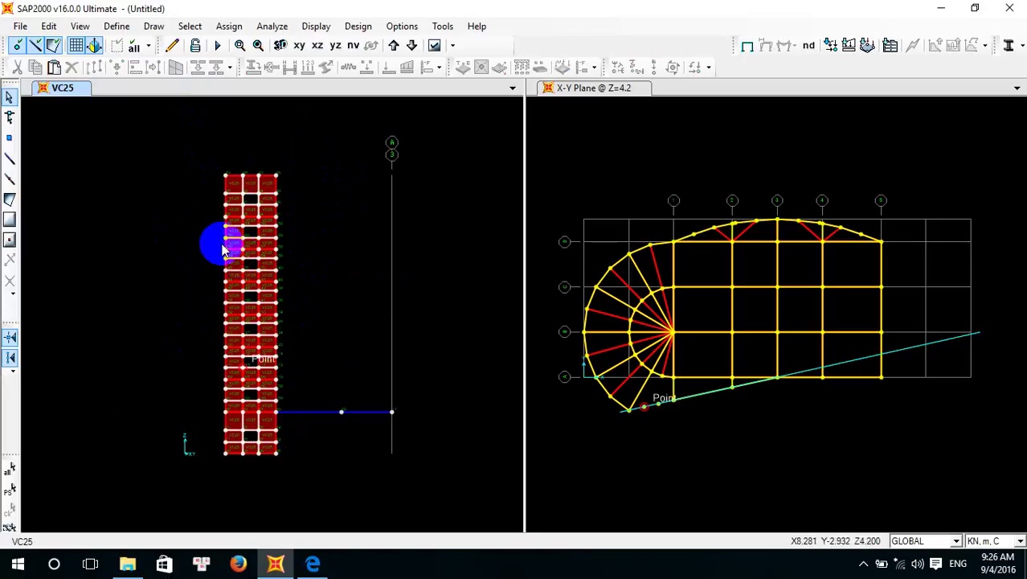
left_click_drag(188, 135, 294, 482)
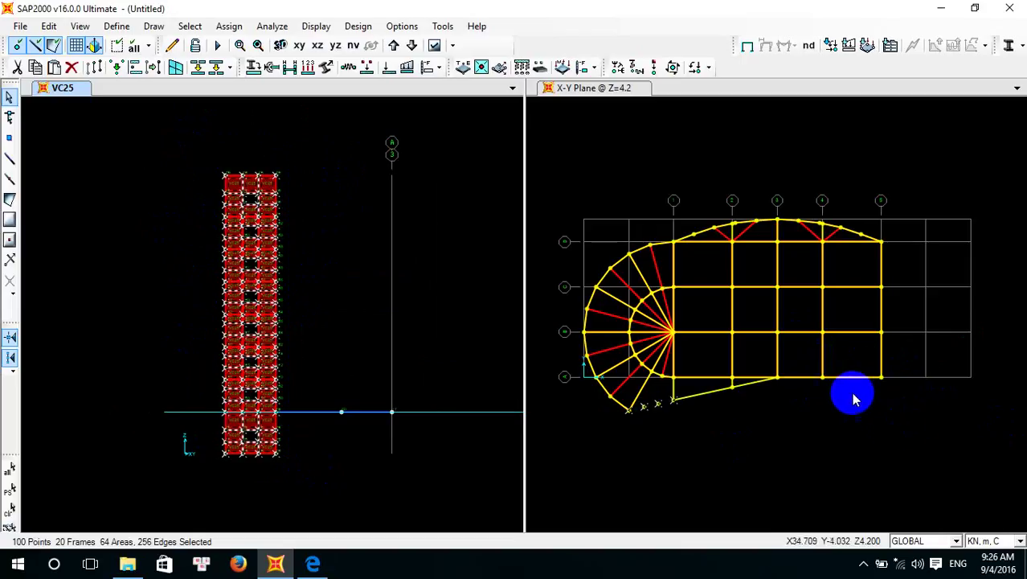
left_click(361, 234)
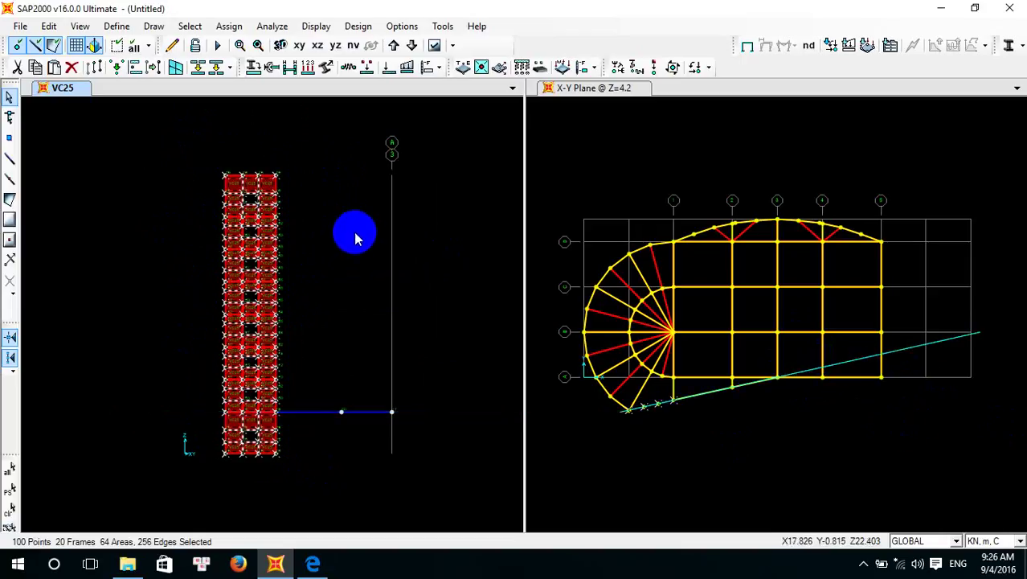
key("ctrl+q")
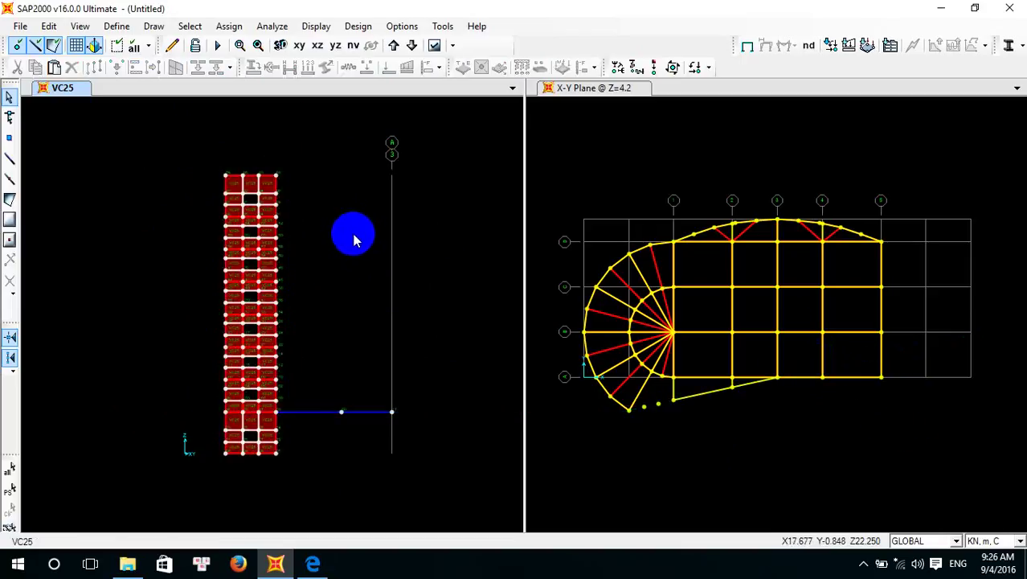
Switch the VC25 elevation window to the X-Y plane at Z=4.2 and the other window to the 3-D view
left_click(614, 355)
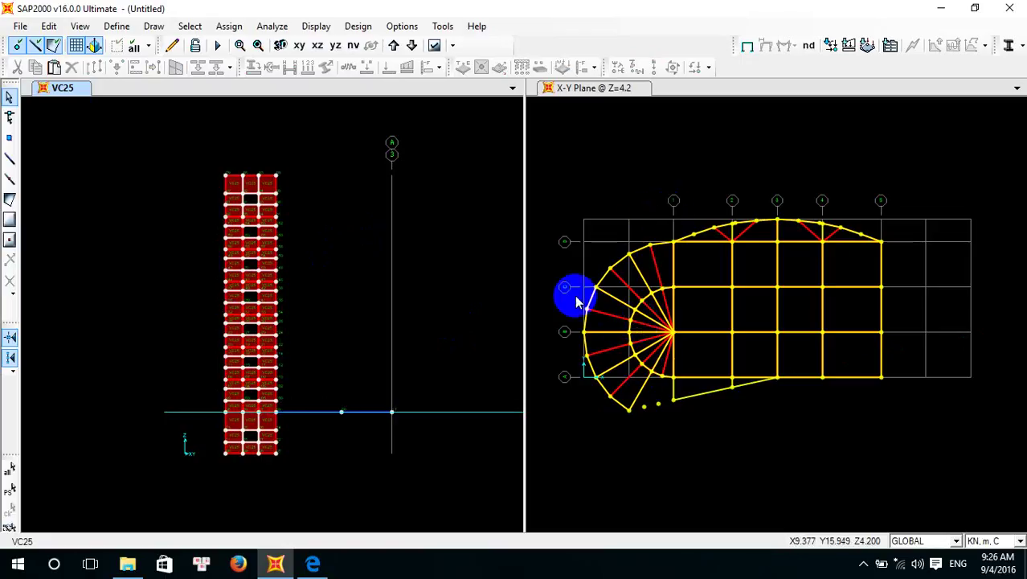
left_click(373, 145)
left_click(304, 51)
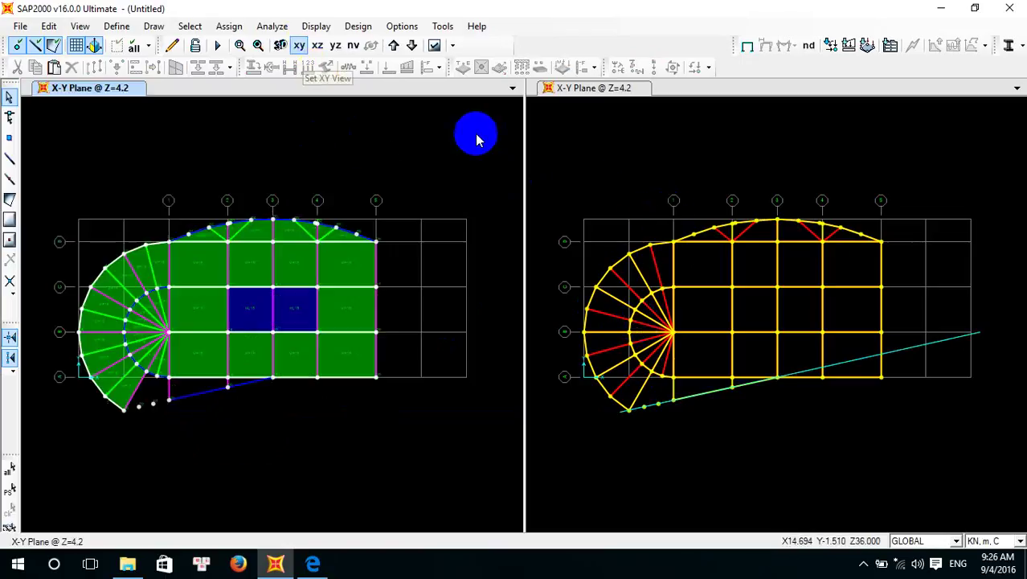
left_click(625, 145)
left_click(280, 46)
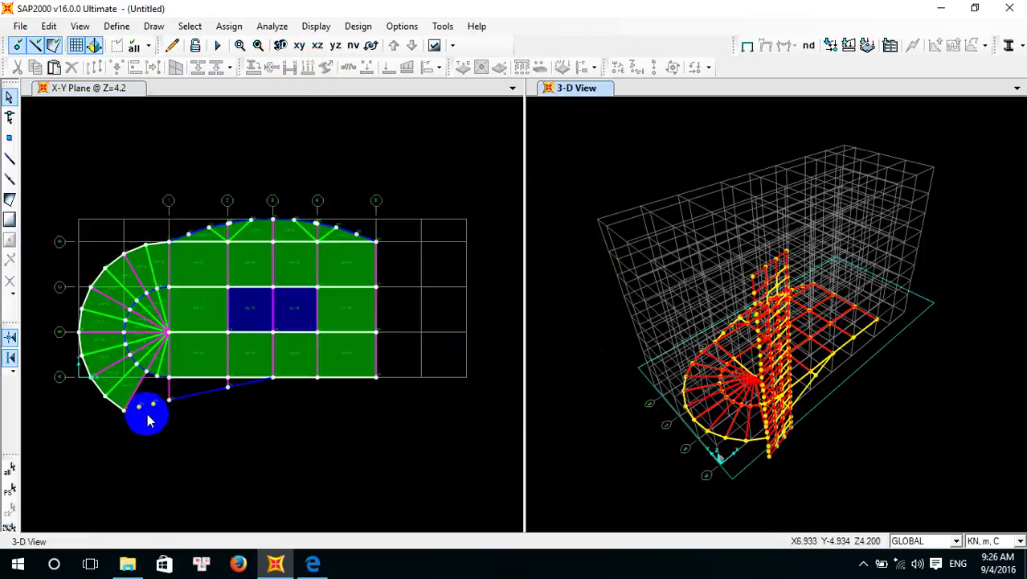
scroll(152, 419, "up", 2)
scroll(152, 419, "down", 2)
scroll(238, 390, "up", 2)
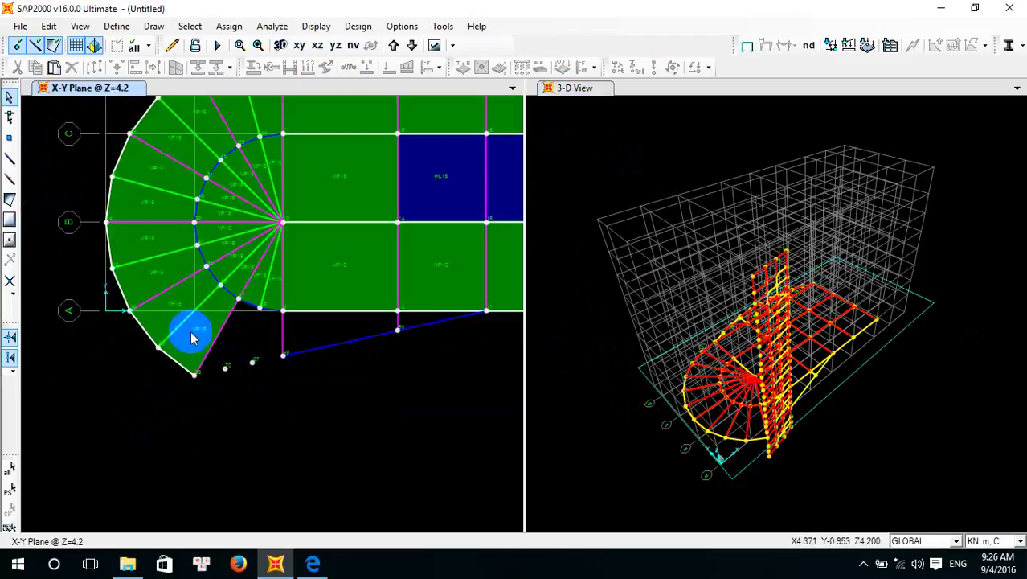
Draw three VP15 areas filling the gap between the lower end of the inner arc and the slanted-edge joints, up to grid line 1
left_click(10, 201)
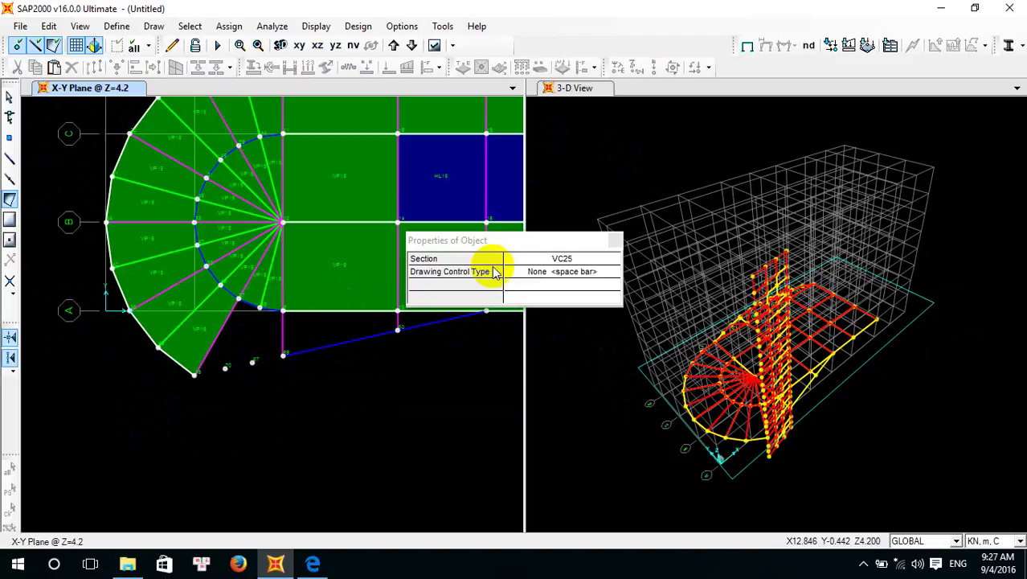
left_click(599, 258)
left_click(613, 261)
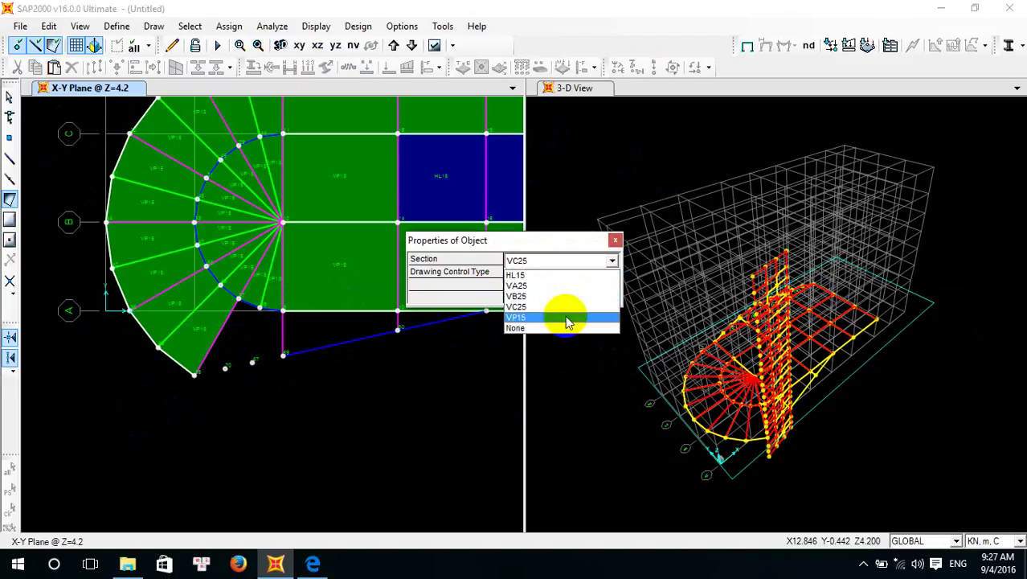
left_click(565, 318)
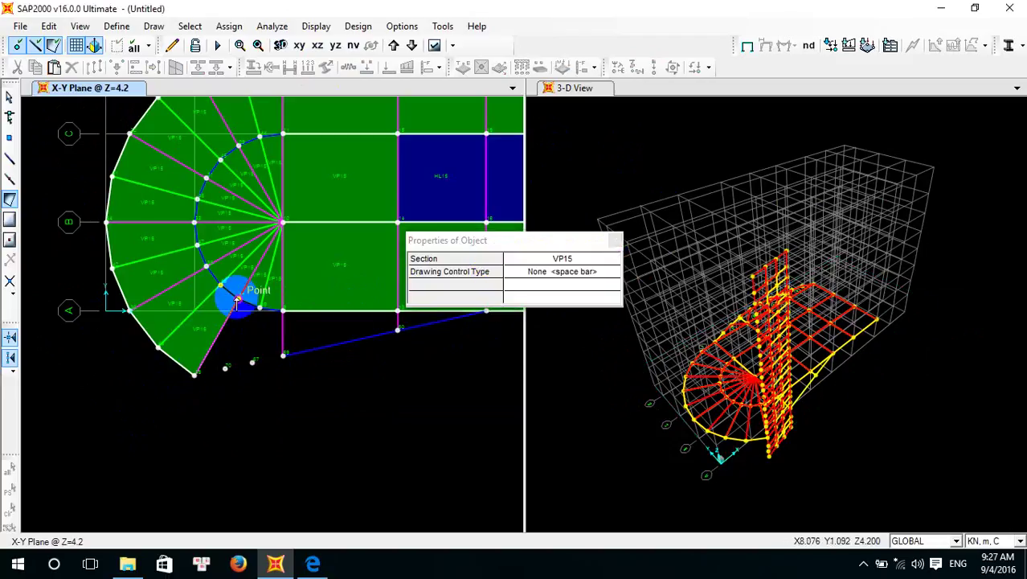
left_click(259, 308)
left_click(225, 367)
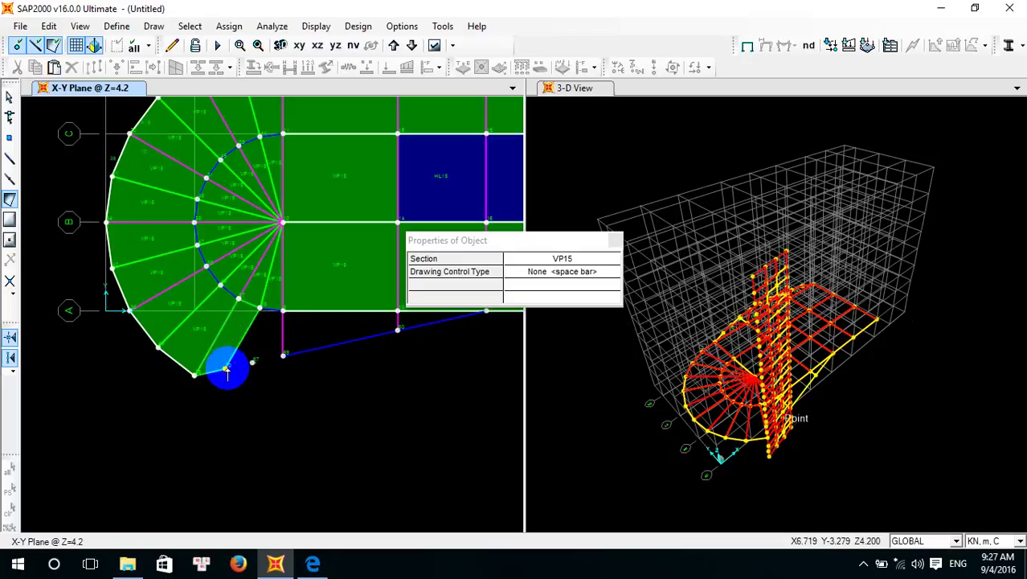
left_click(253, 311)
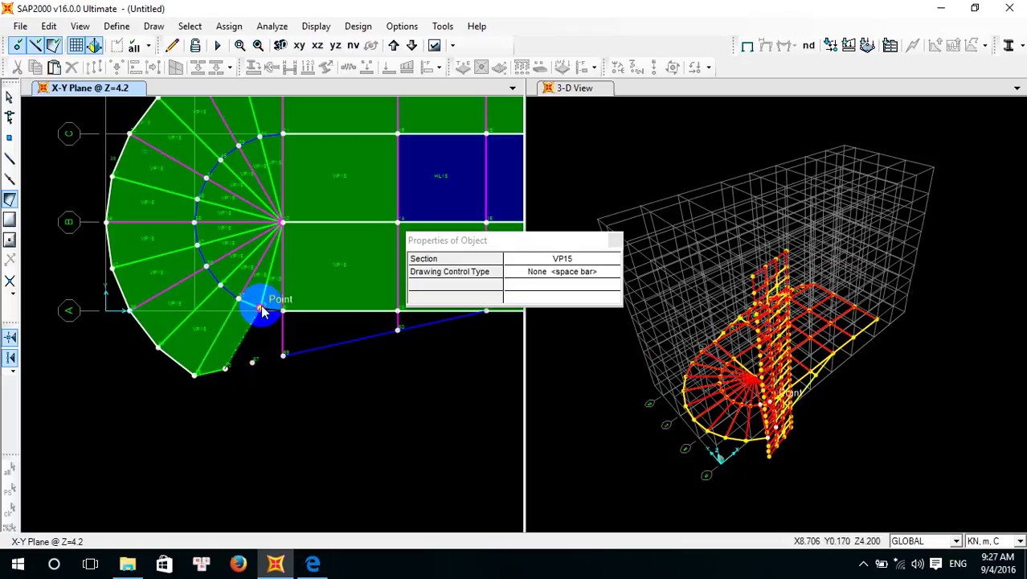
left_click(254, 364)
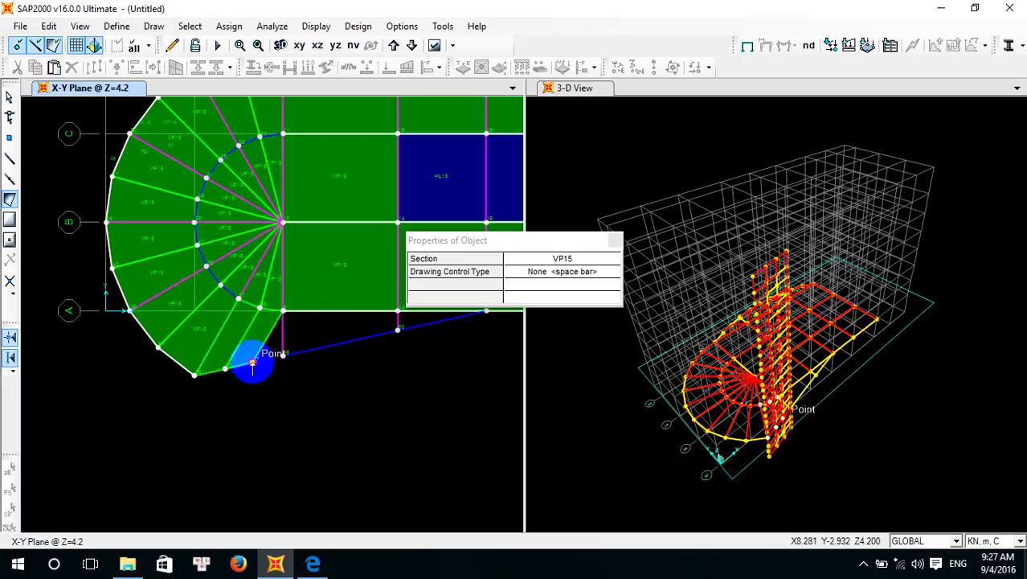
left_click(283, 311)
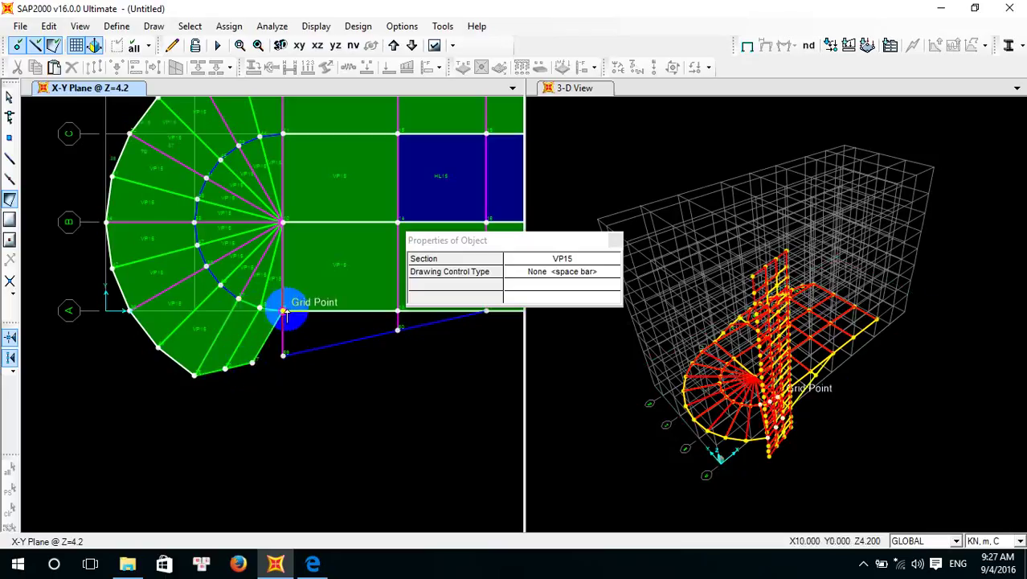
left_click_drag(456, 241, 609, 240)
left_click(276, 356)
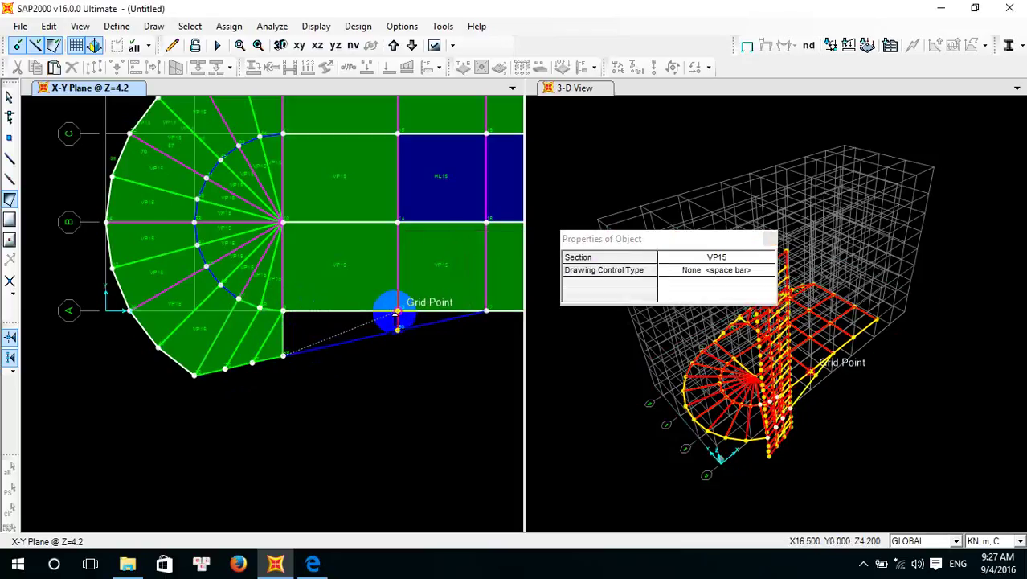
Draw the remaining VP15 areas between grid line A and the slanted edge beam, ending with the triangle beside grid line 3
middle_click_drag(429, 344, 250, 374)
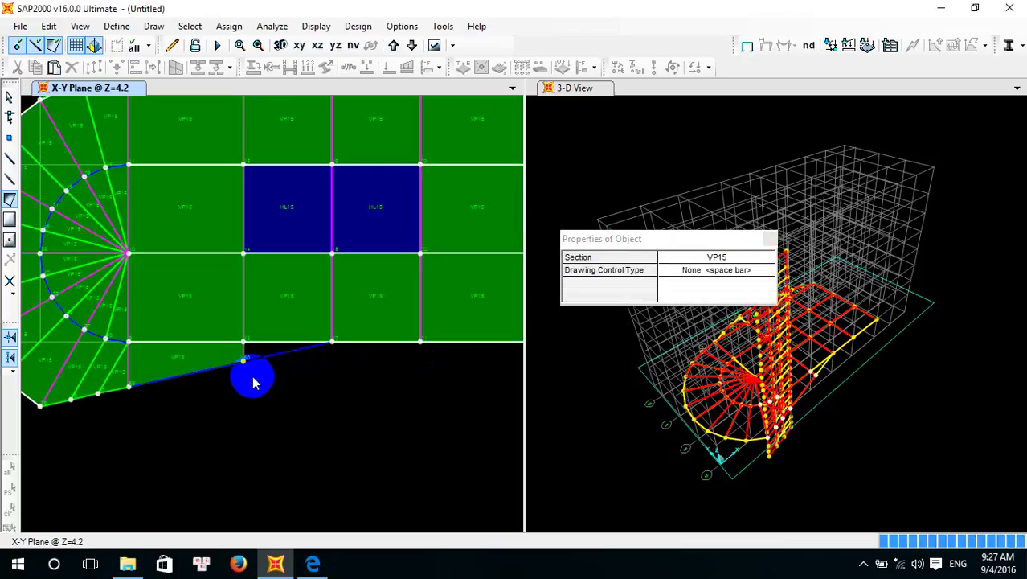
left_click(244, 362)
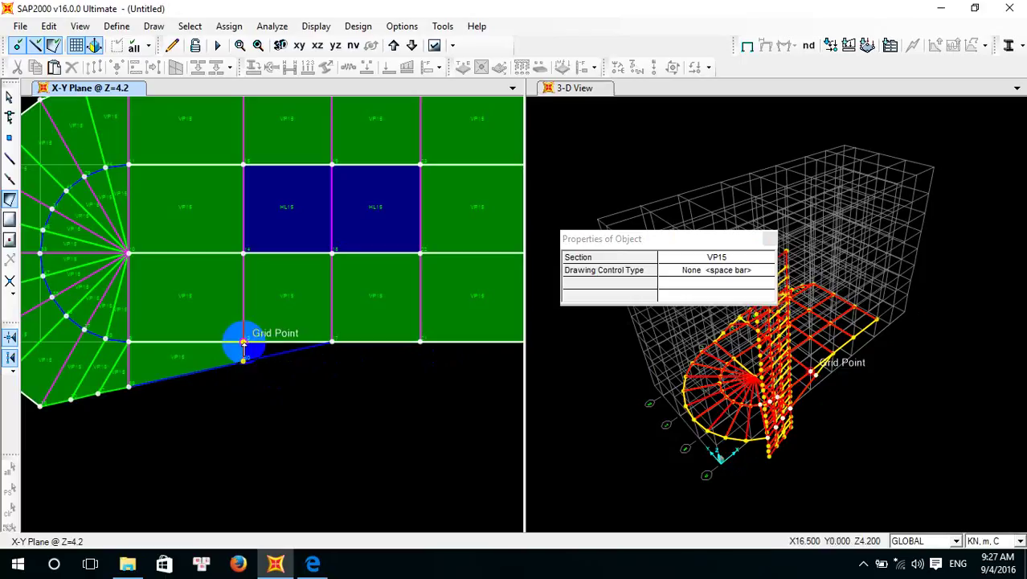
double_click(332, 343)
key("Escape")
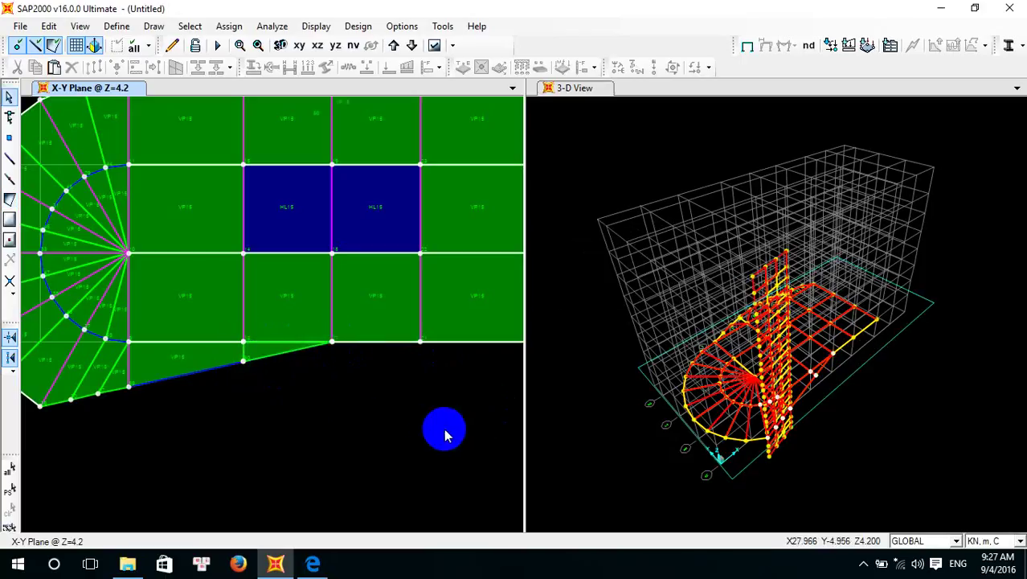
Select the whole semicircular wing around grid line 1 together with the slab and beams along the slanted edge below grid line A
scroll(317, 416, "down", 2)
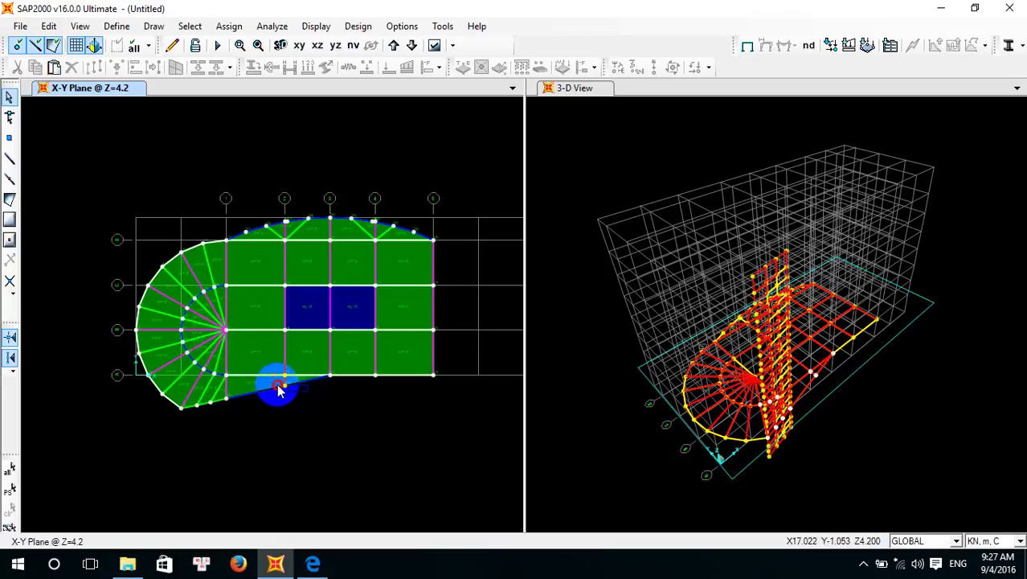
left_click_drag(256, 393, 320, 413)
scroll(289, 395, "up", 3)
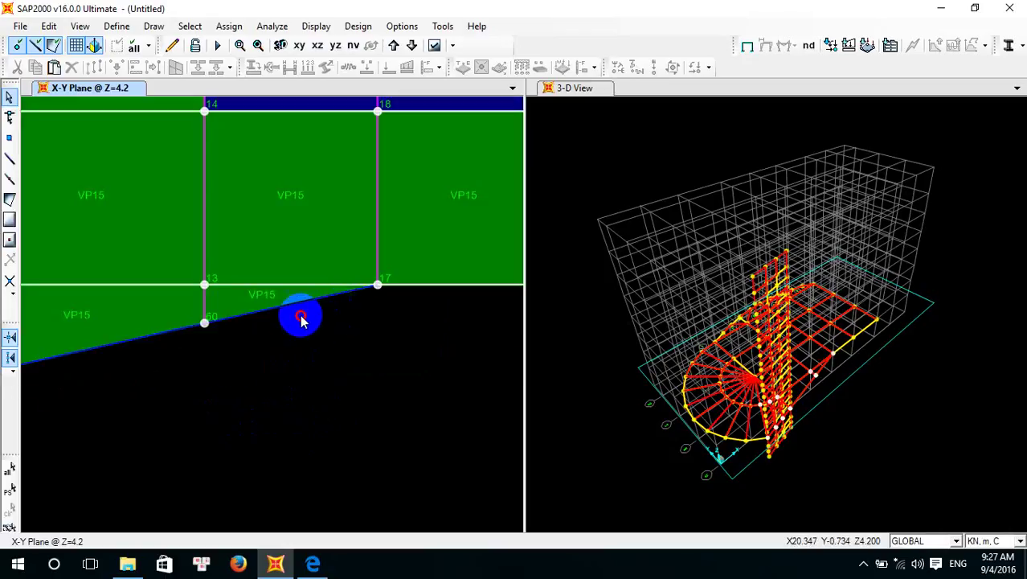
scroll(197, 360, "down", 3)
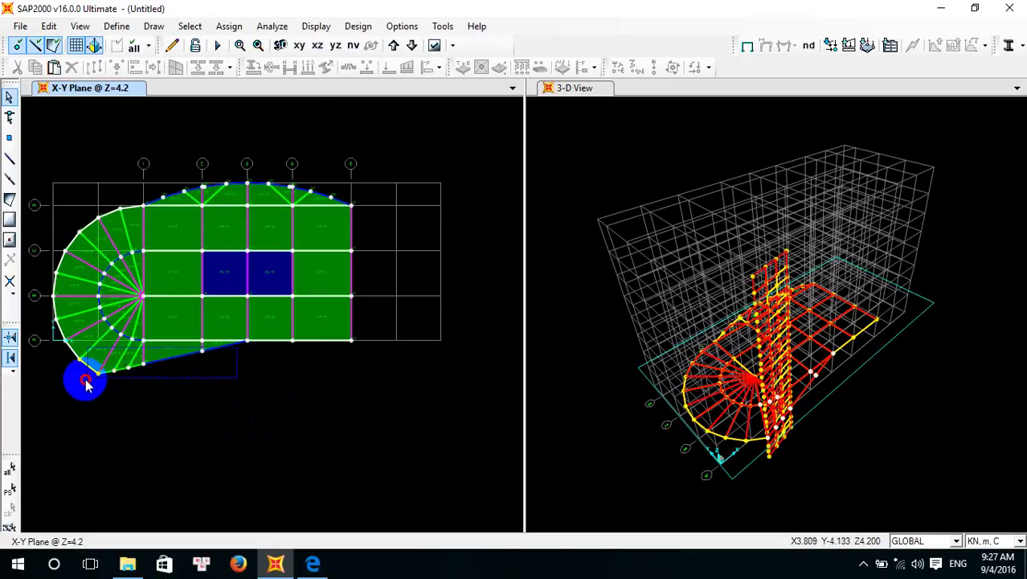
left_click_drag(64, 389, 68, 388)
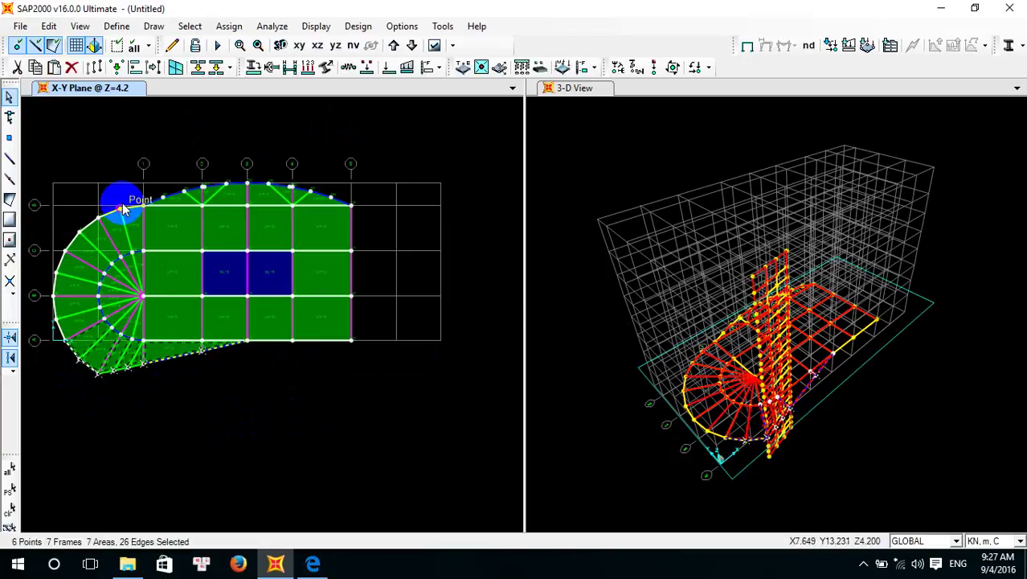
left_click_drag(132, 190, 50, 381)
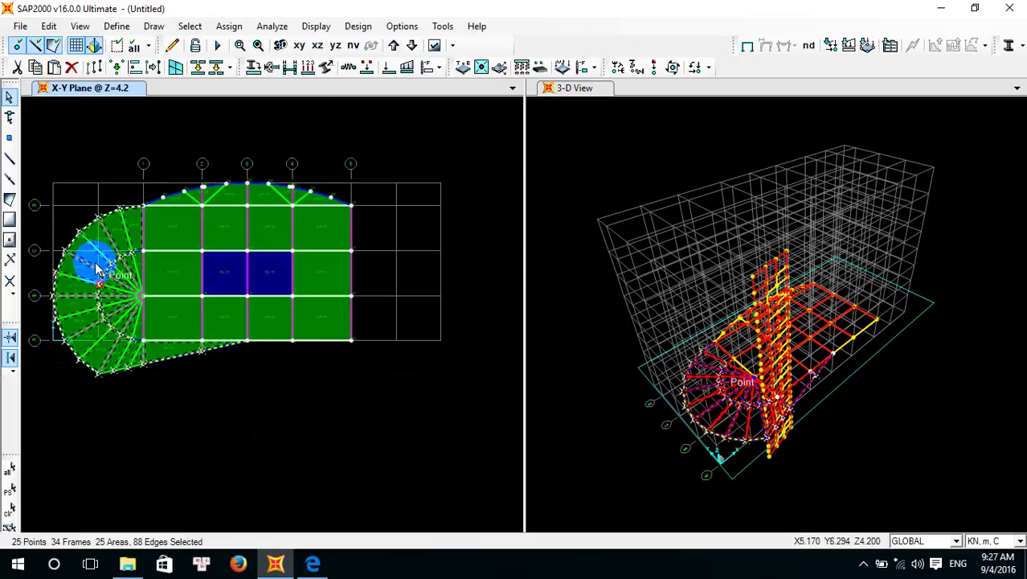
scroll(140, 265, "up", 1)
scroll(138, 211, "up", 3)
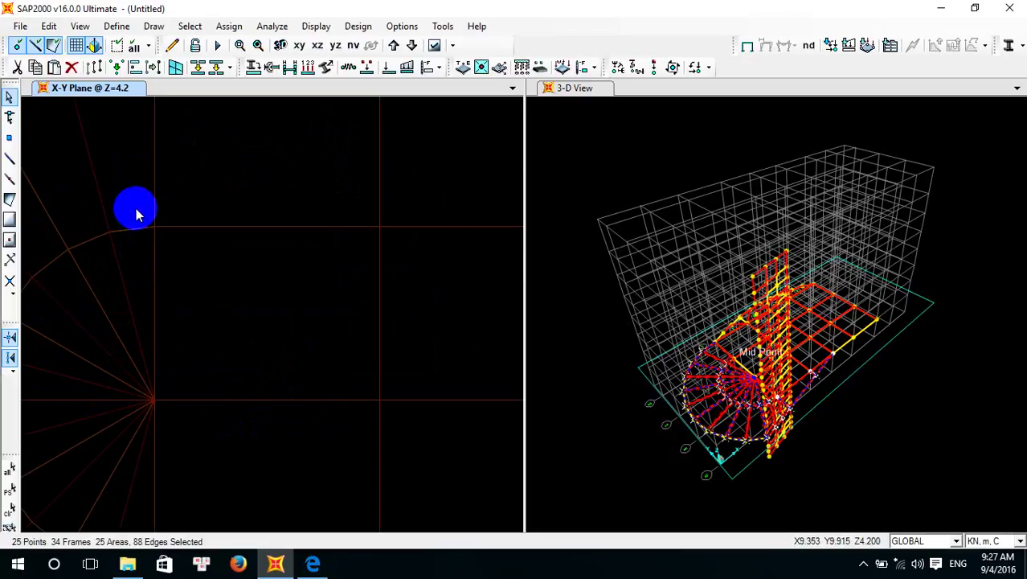
scroll(142, 138, "down", 2)
left_click_drag(135, 105, 26, 483)
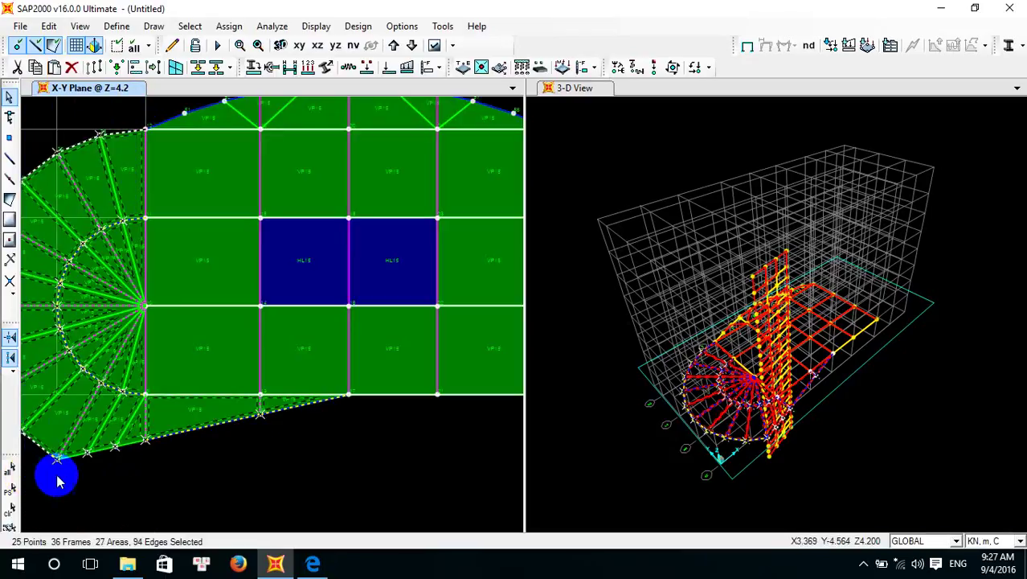
scroll(153, 465, "down", 2)
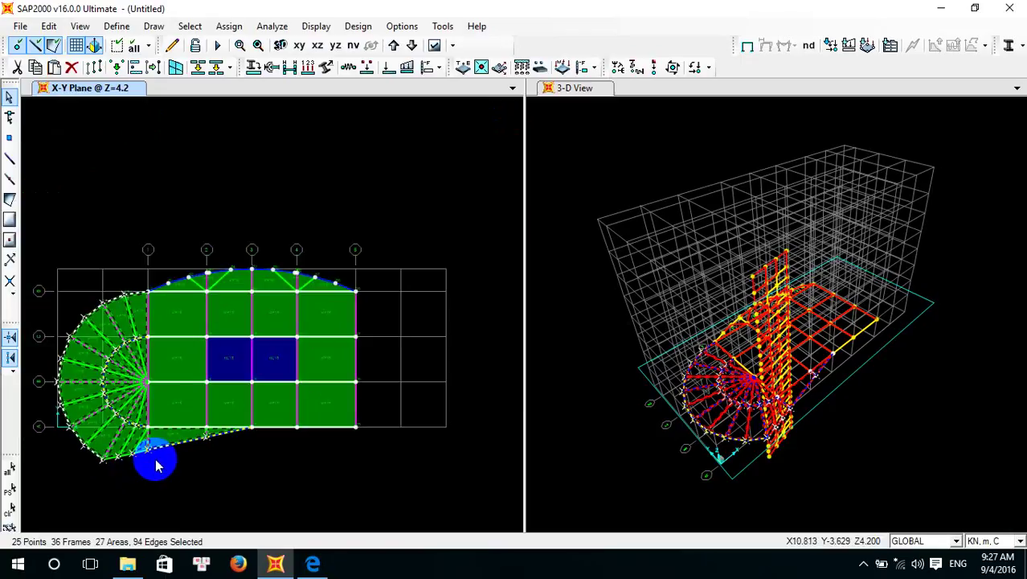
Replicate the selected wing and slanted strip by mirroring about a plane parallel to Z through (21.5, 1) and (21.5, 0)
left_click(48, 26)
left_click(125, 215)
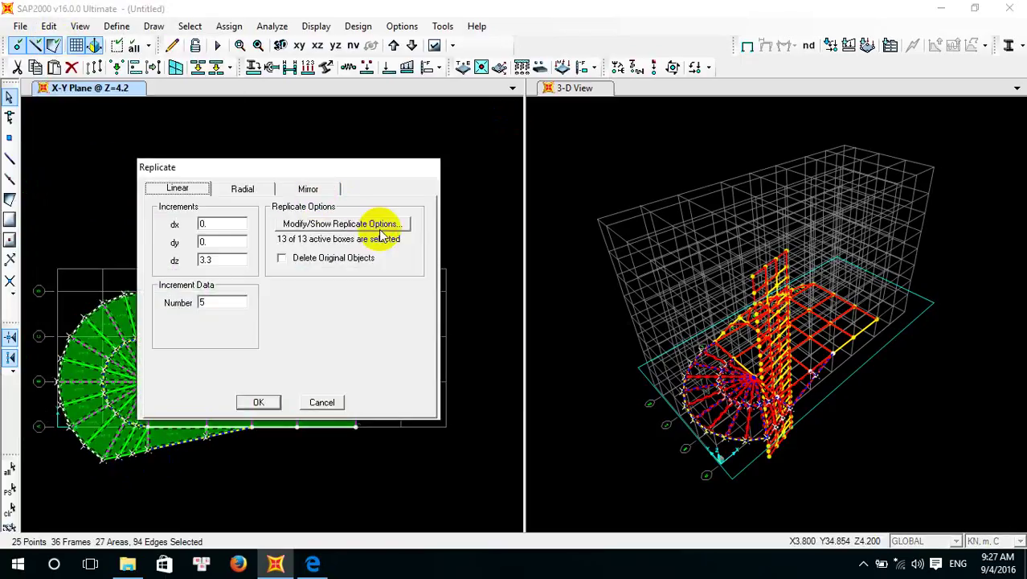
left_click(326, 188)
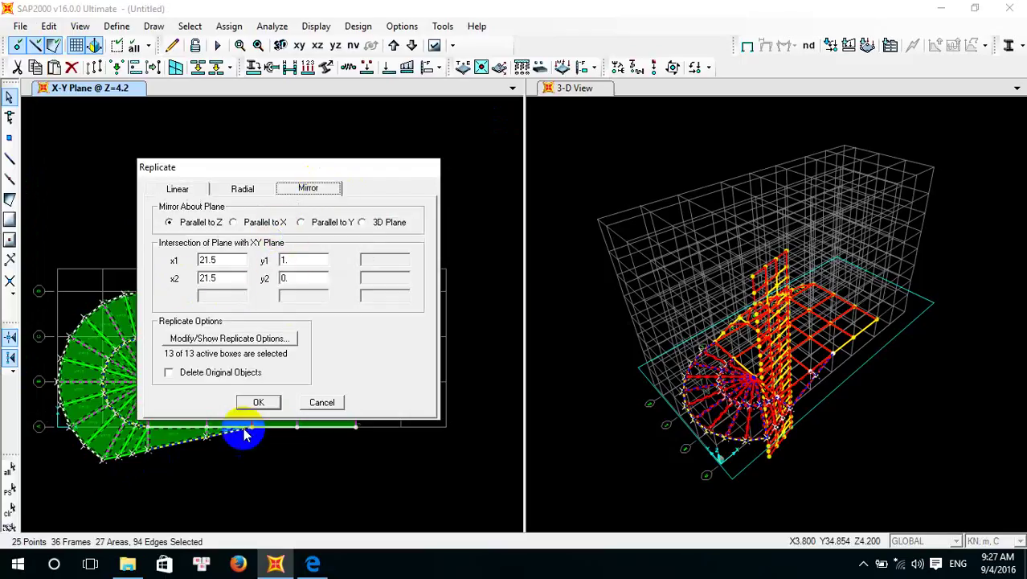
left_click(256, 402)
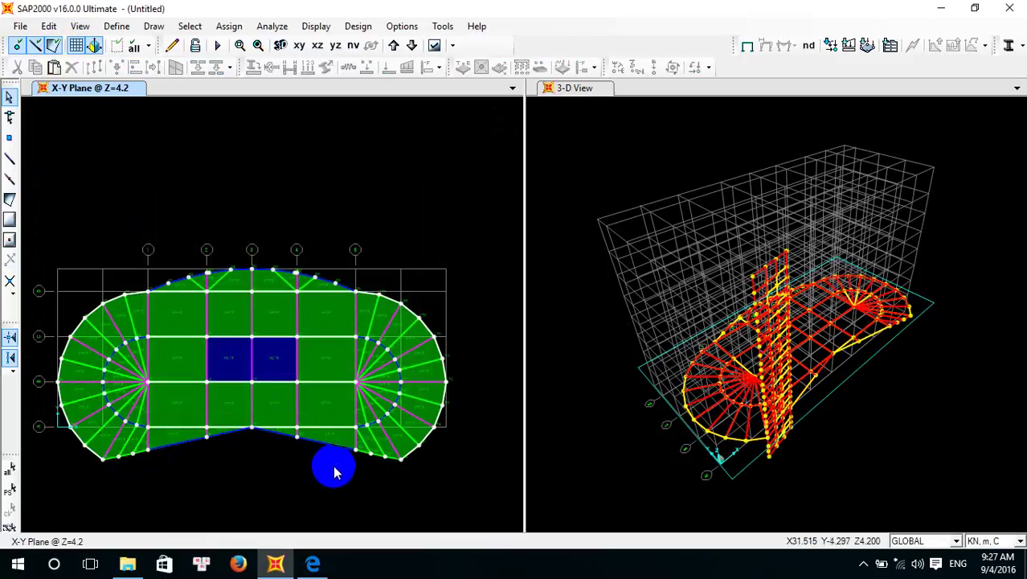
scroll(328, 382, "up", 2)
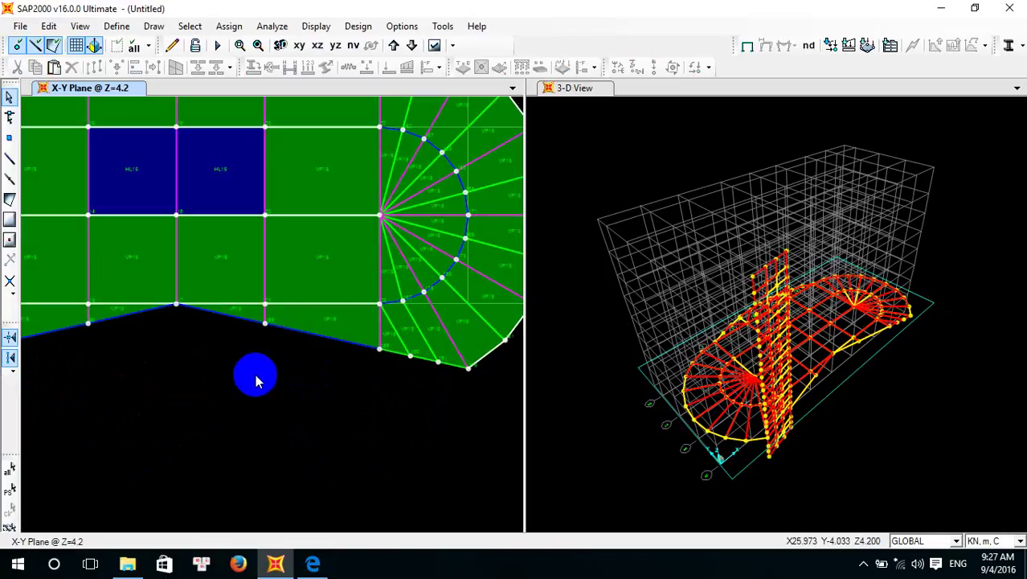
middle_click_drag(258, 379, 408, 350)
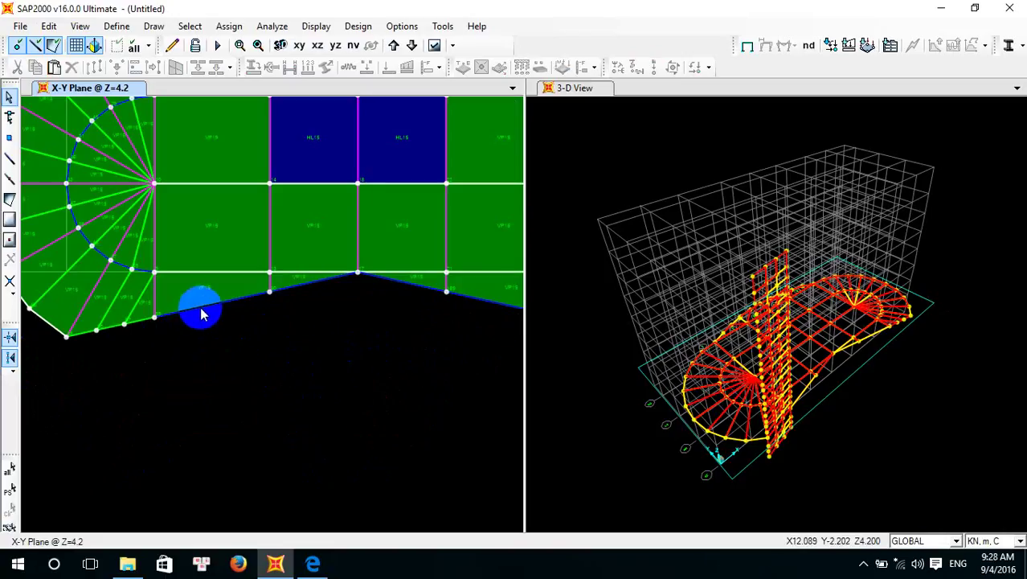
scroll(253, 326, "down", 2)
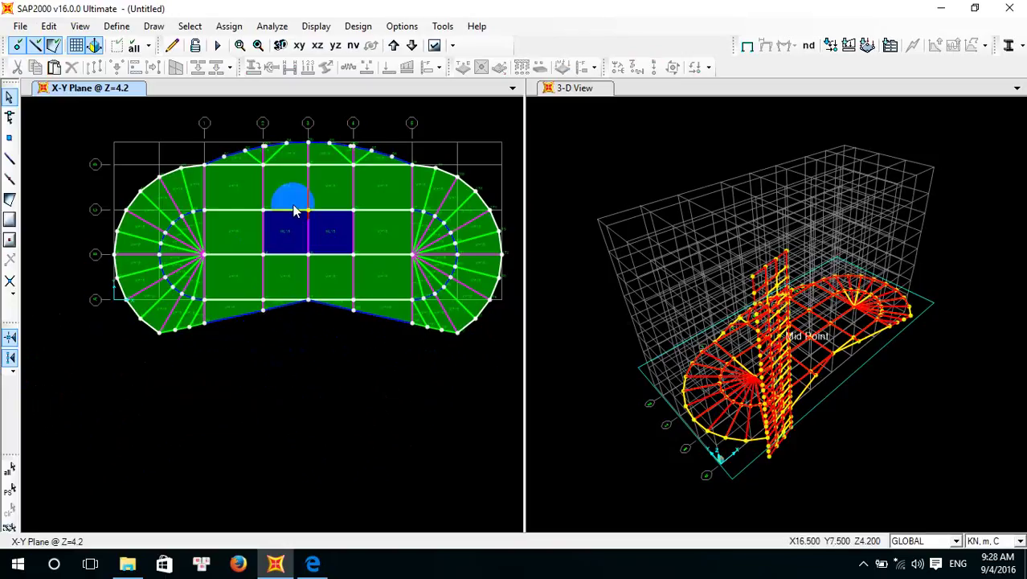
mouse_move(293, 210)
left_mouse_down()
mouse_move(288, 202)
mouse_move(410, 329)
mouse_move(430, 333)
left_mouse_up()
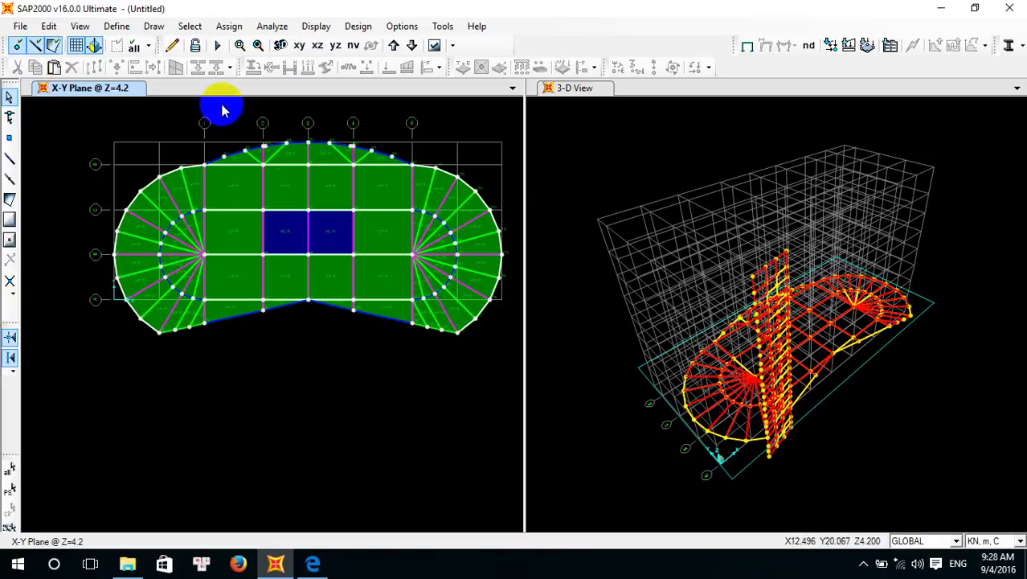
Select all areas assigned the VC25 area section
left_click(190, 26)
mouse_move(298, 49)
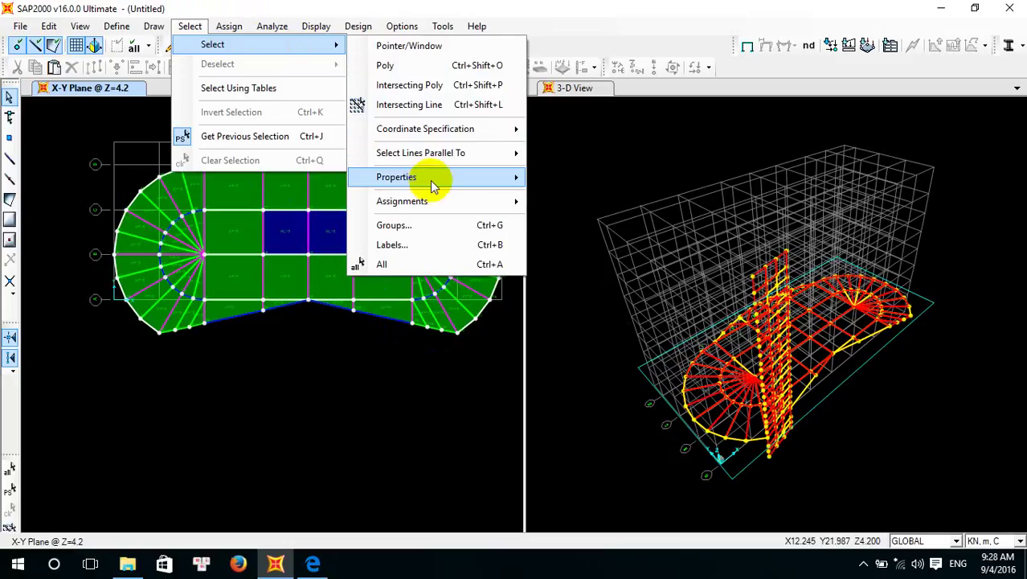
mouse_move(430, 178)
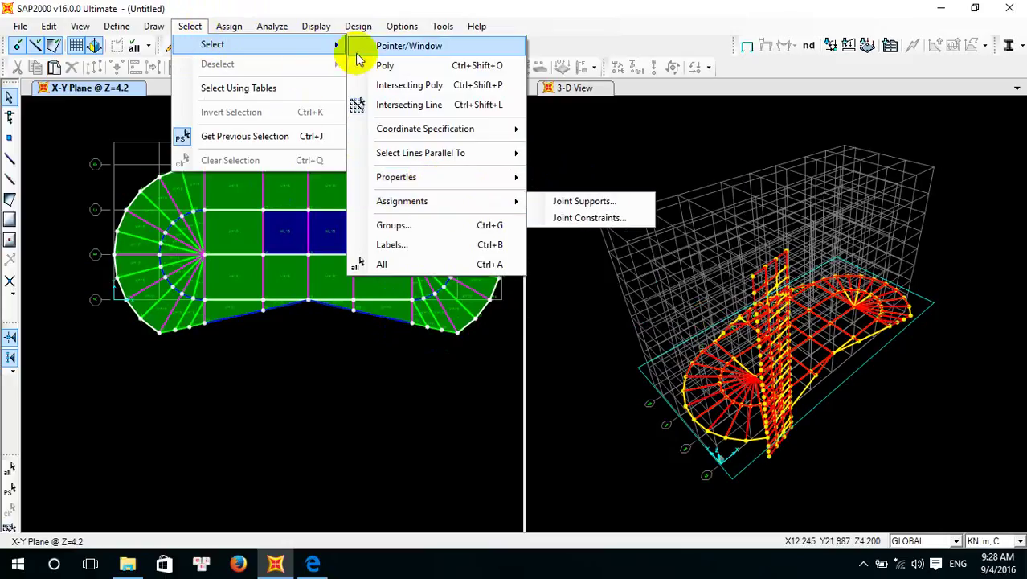
mouse_move(475, 205)
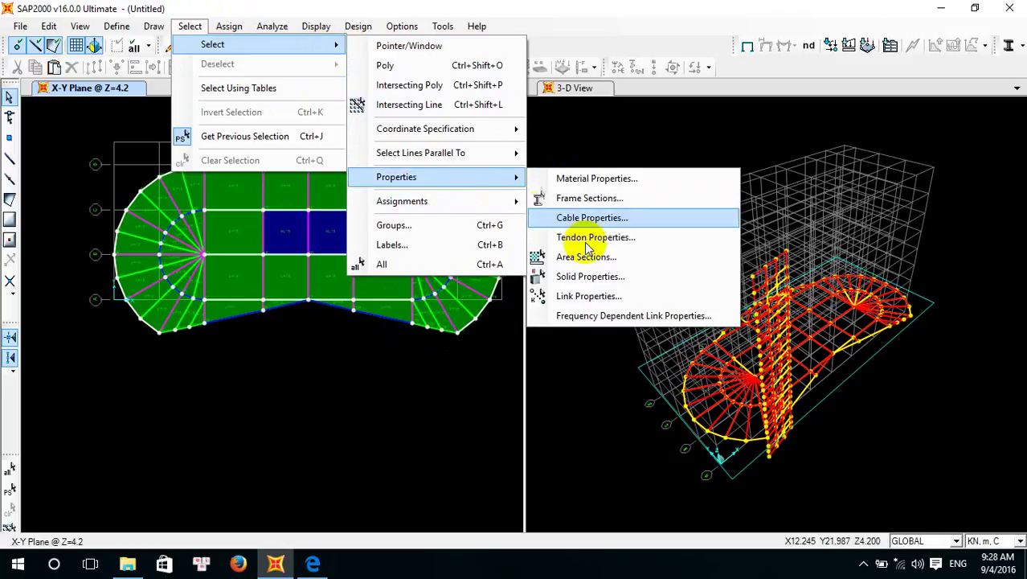
left_click(586, 258)
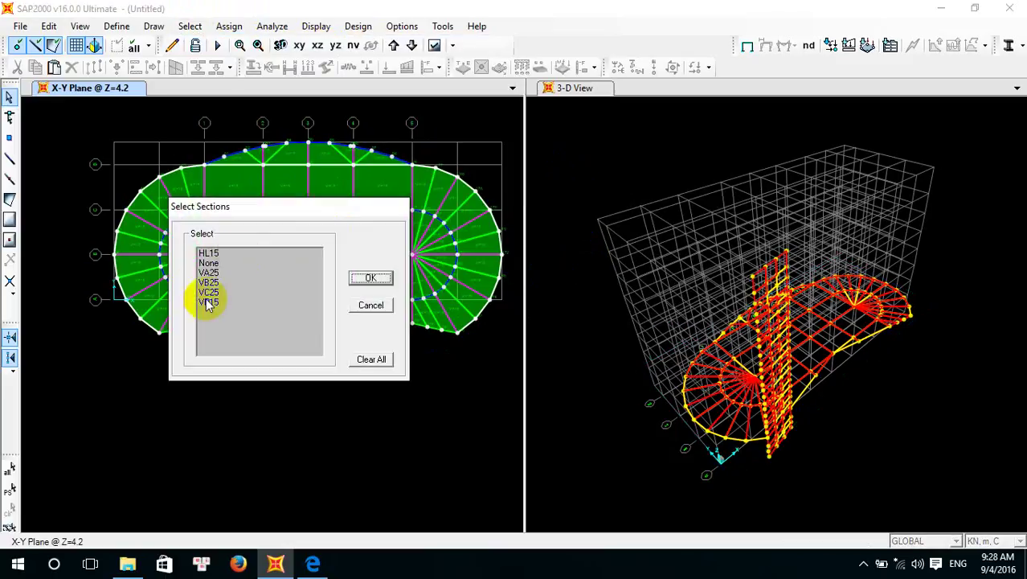
left_click(370, 278)
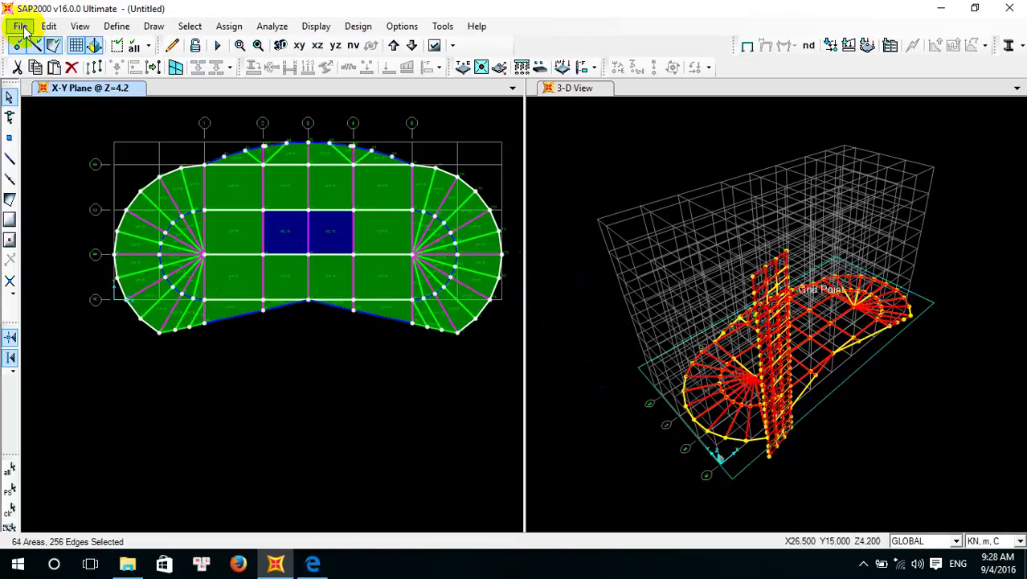
Replicate the selected VC25 wall by mirroring about the Z-parallel plane at x = 21.5, keeping the original objects
left_click(48, 26)
left_click(101, 214)
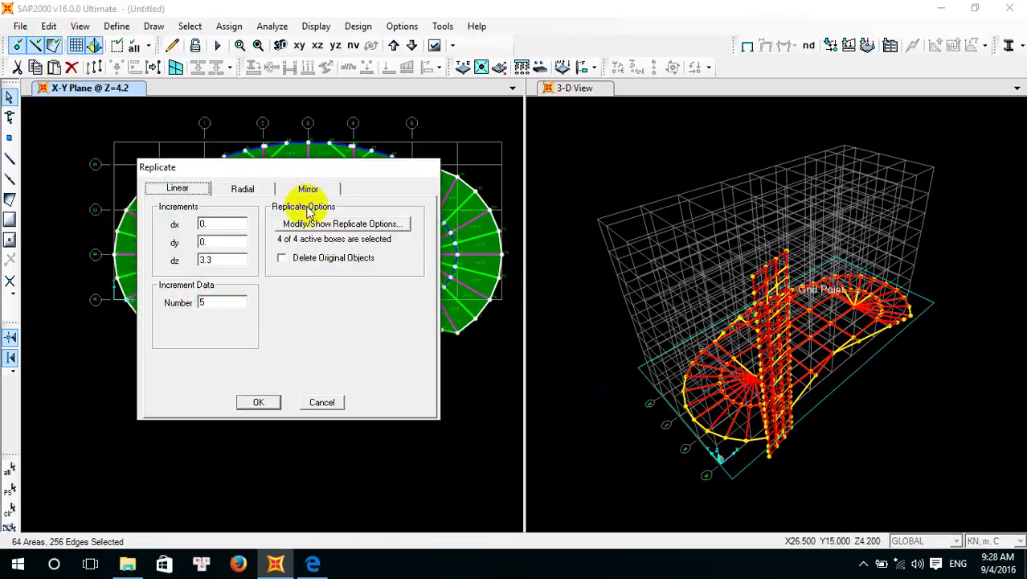
left_click(310, 189)
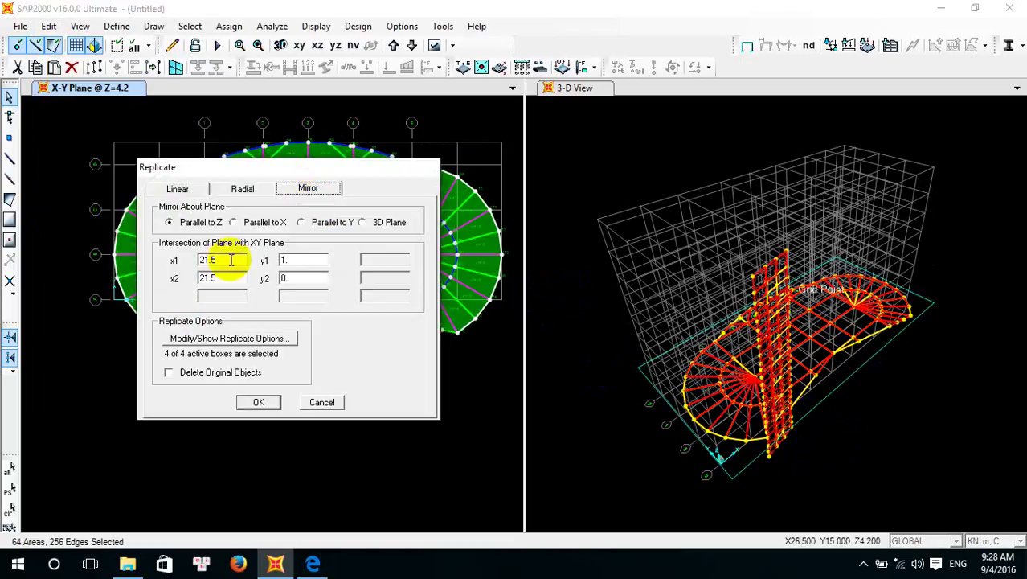
left_click(255, 404)
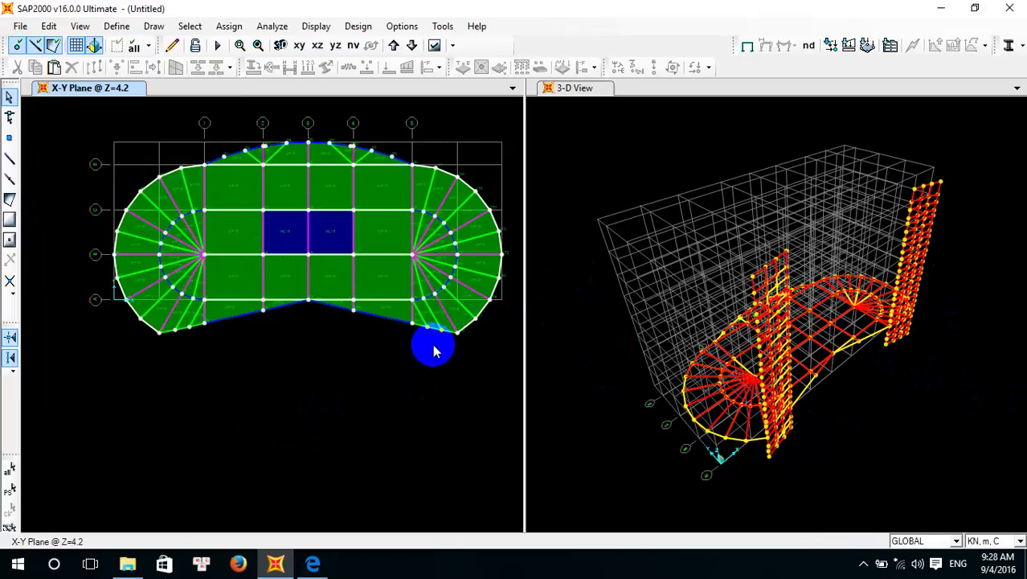
Delete the two slab panels between grid lines B and C in bays 1–2 and 4–5, checking the wall cores in the PDF plan
left_click(322, 564)
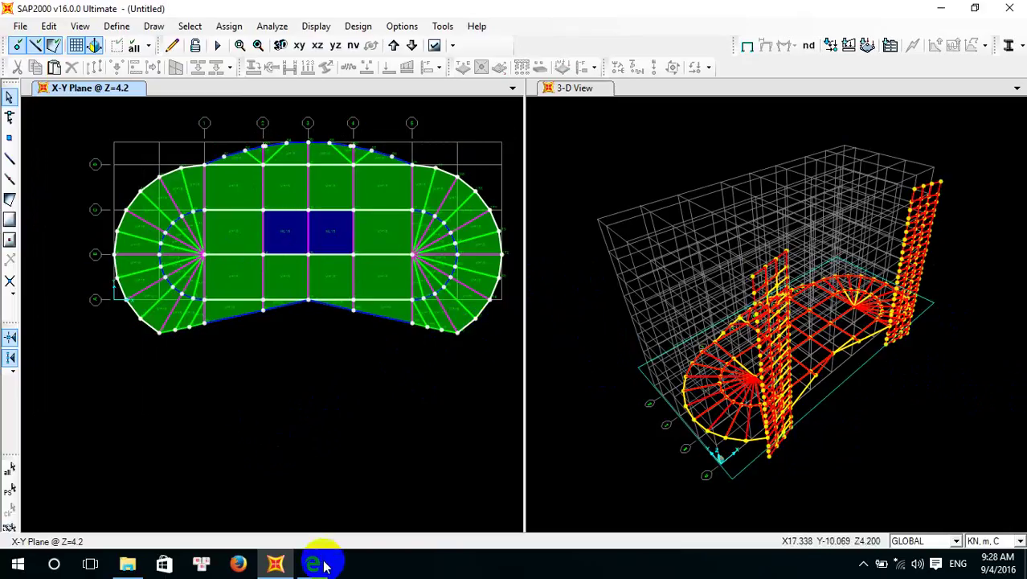
scroll(554, 337, "up", 5)
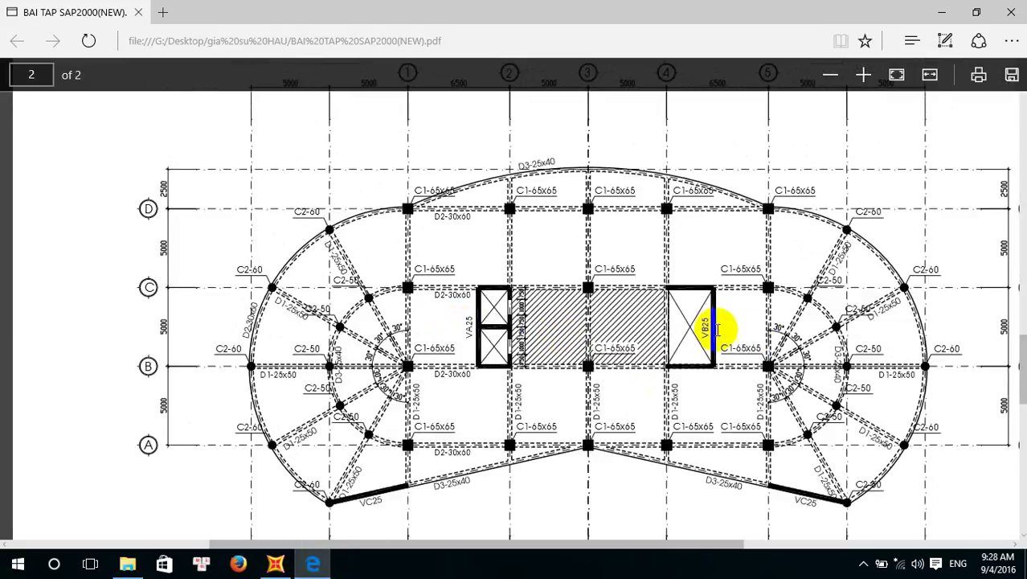
left_click(315, 564)
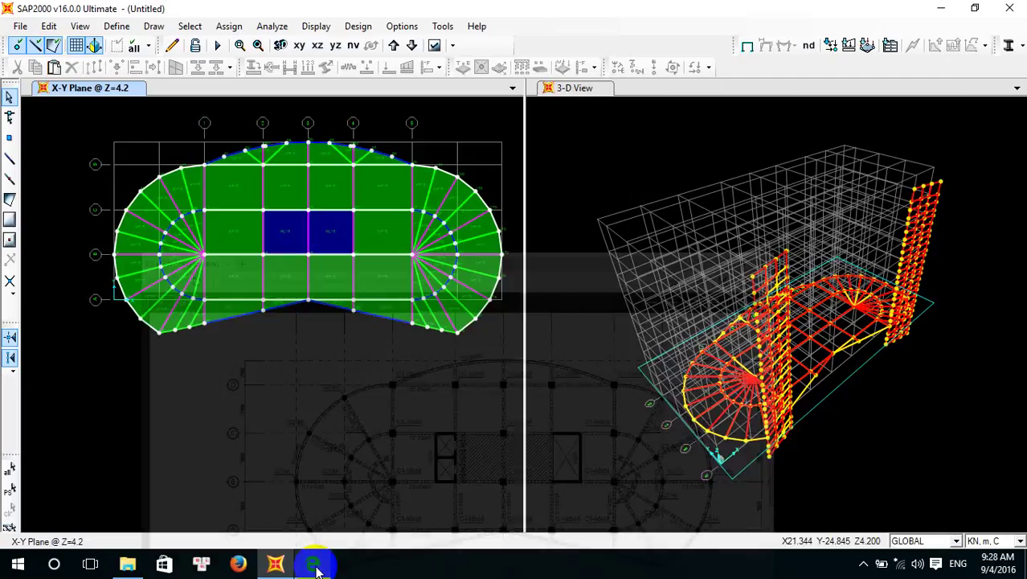
left_click(238, 234)
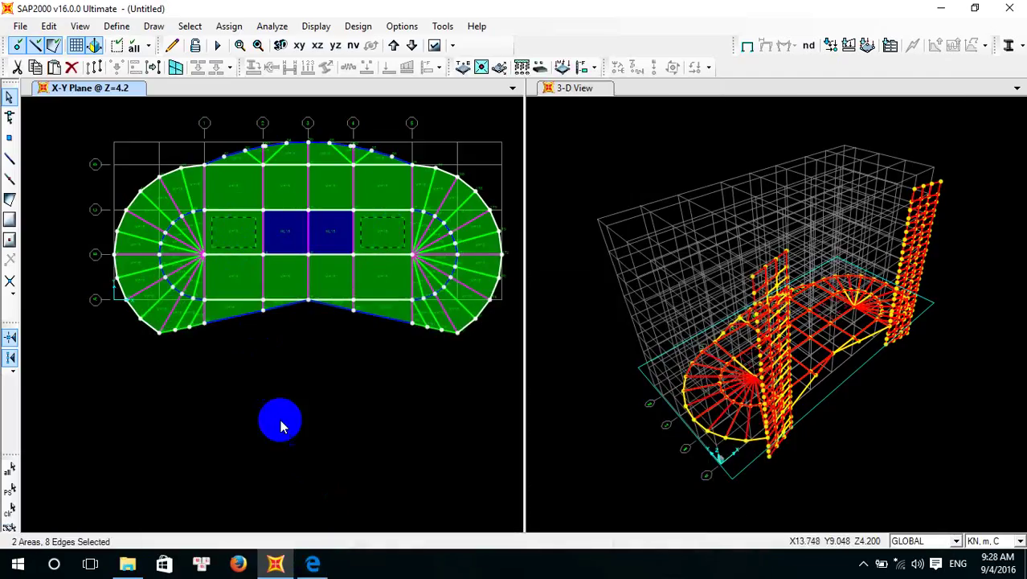
left_click(312, 564)
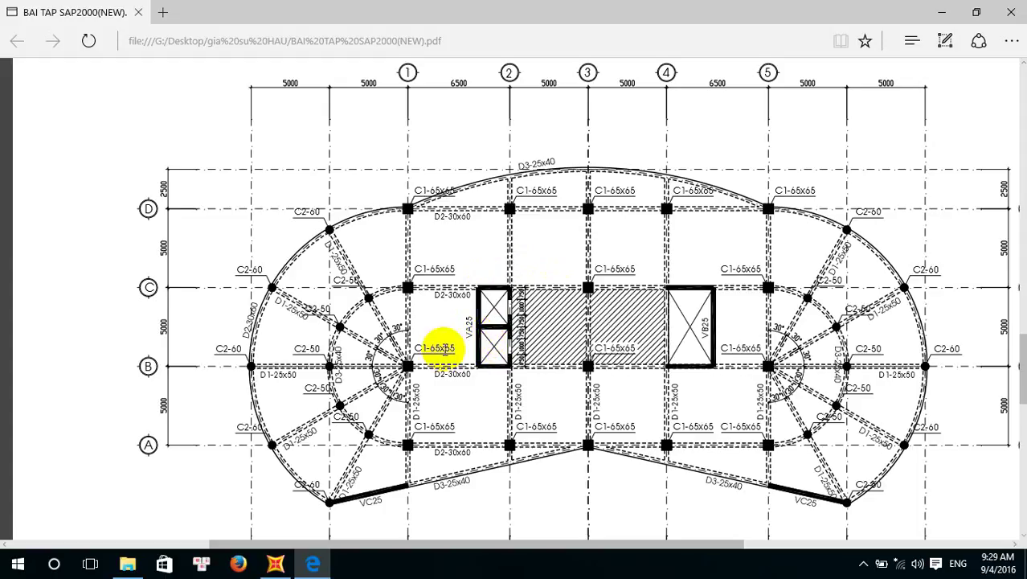
left_click(313, 564)
left_click(313, 564)
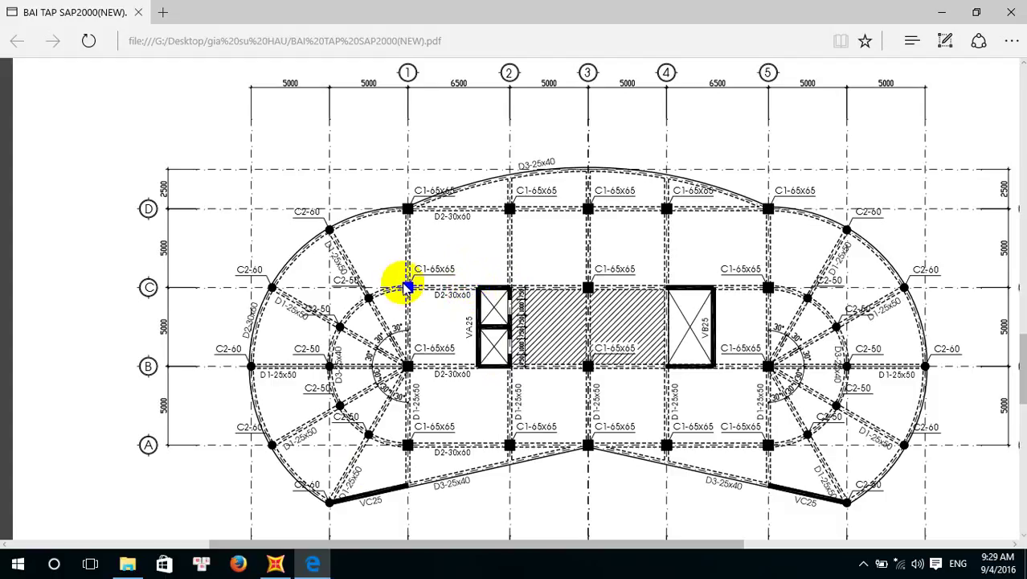
left_click(277, 562)
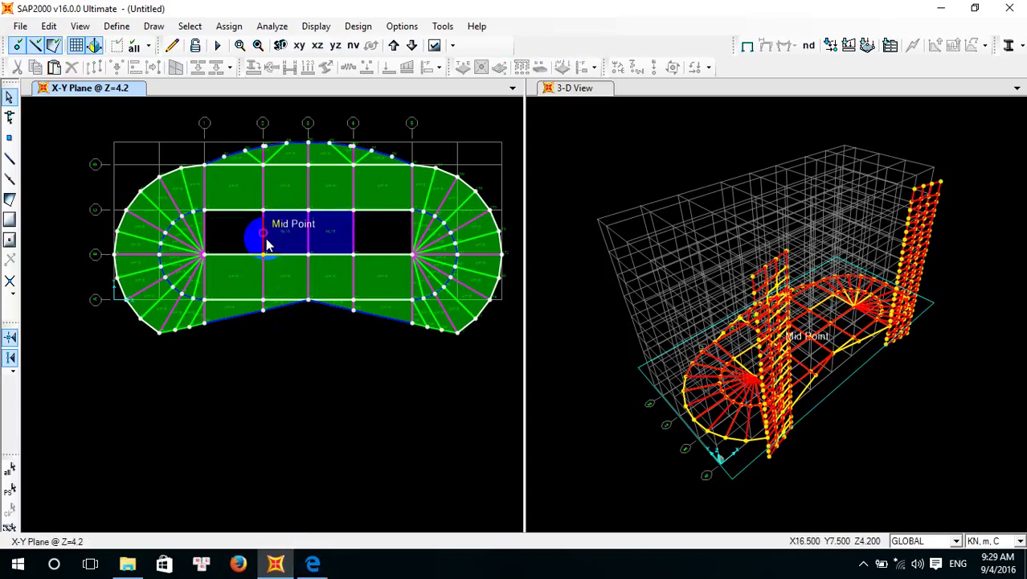
Examine the VA25 core between grid lines B and C beside grid line 2 in the PDF plan, including its openings
scroll(266, 240, "up", 4)
middle_click_drag(269, 199, 298, 218)
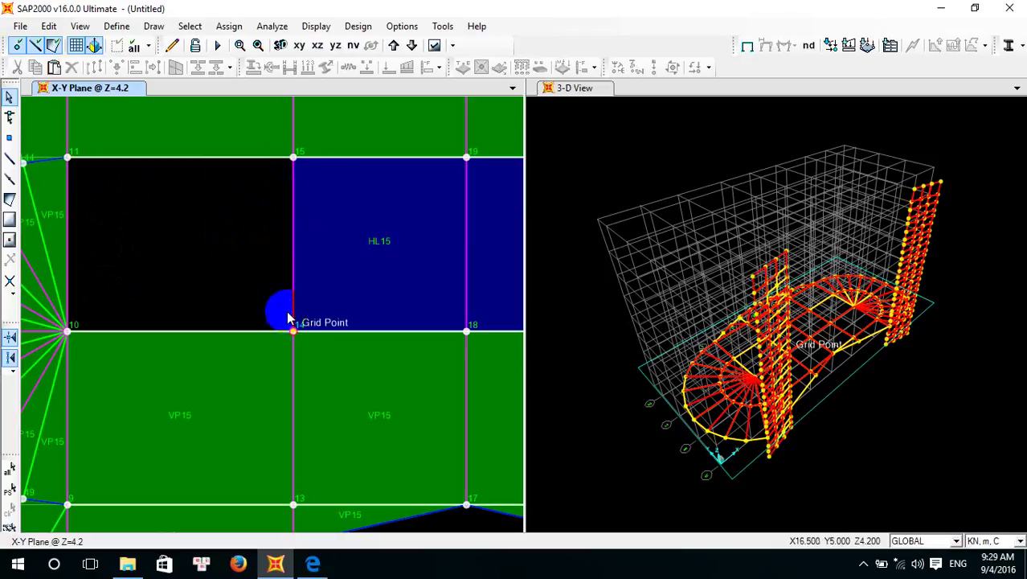
left_click(316, 566)
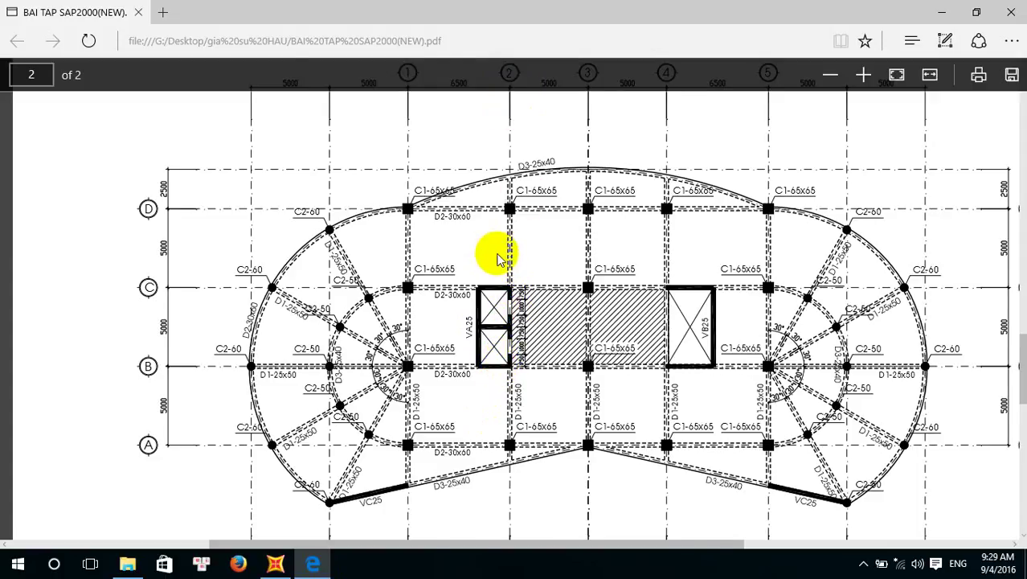
scroll(499, 209, "up", 1)
scroll(499, 175, "up", 2)
scroll(492, 192, "down", 3)
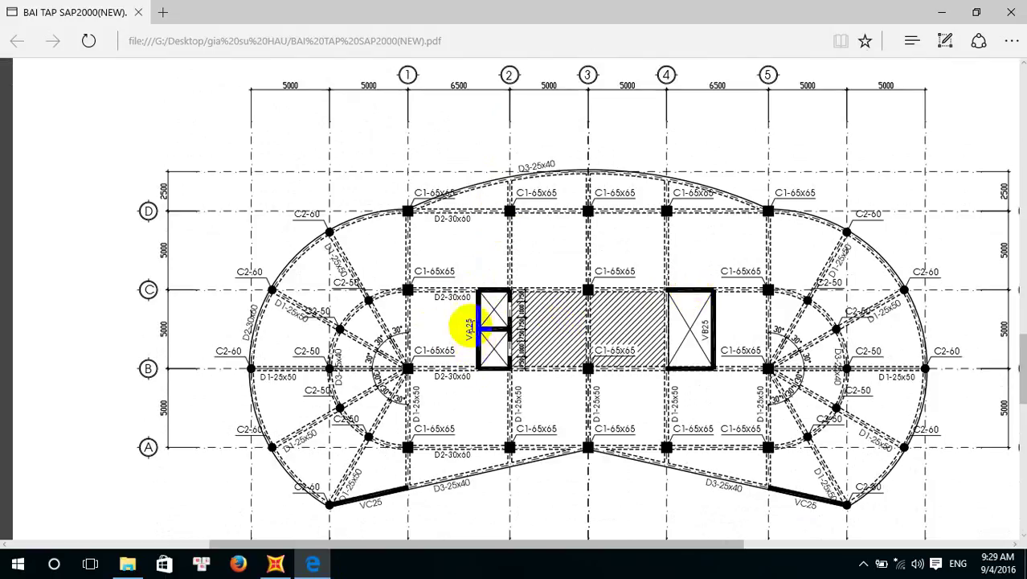
mouse_move(469, 347)
left_mouse_down()
mouse_move(465, 315)
mouse_move(477, 338)
left_mouse_up()
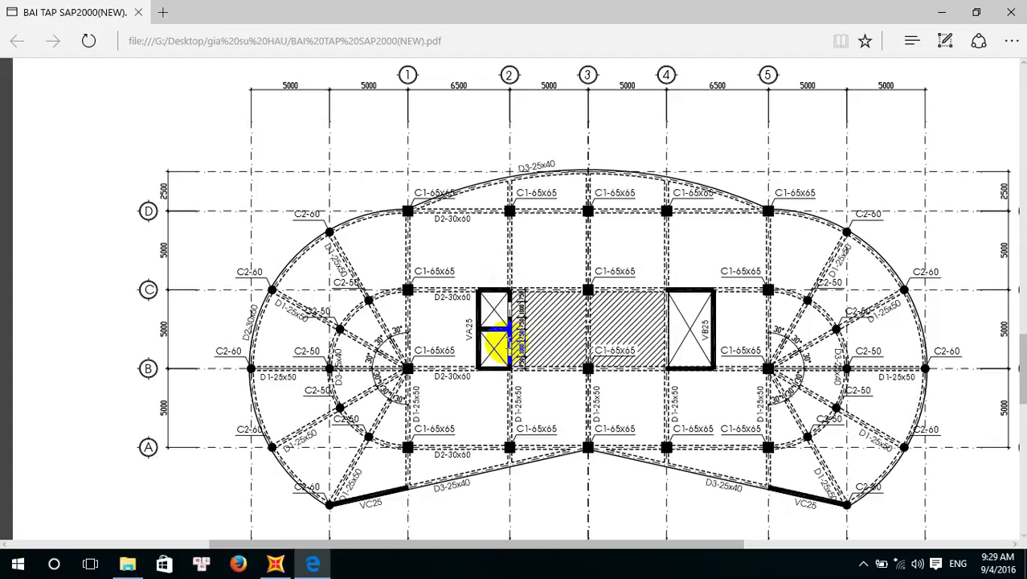
mouse_move(496, 344)
left_mouse_down()
mouse_move(459, 319)
mouse_move(514, 298)
left_mouse_up()
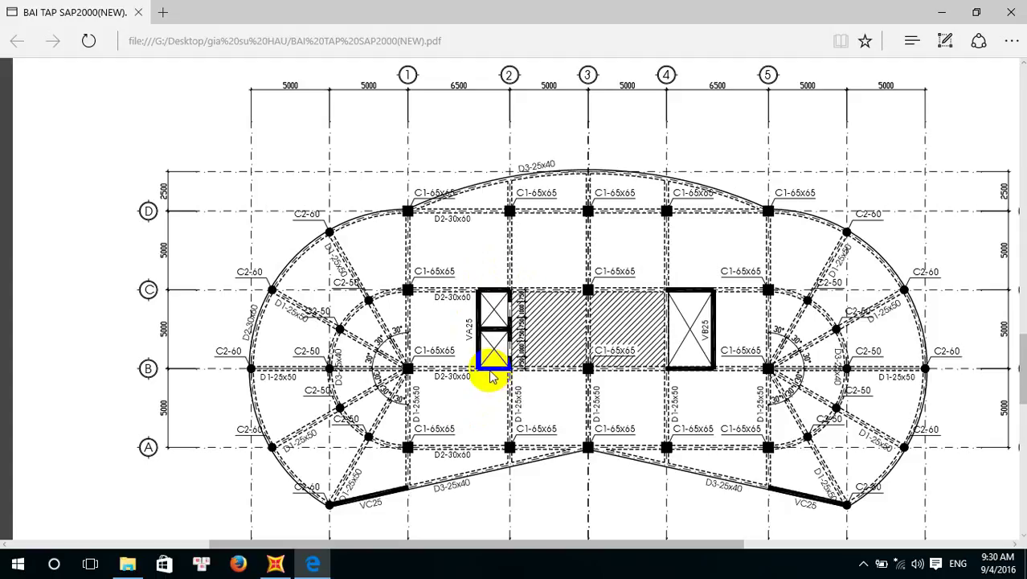
left_click(303, 572)
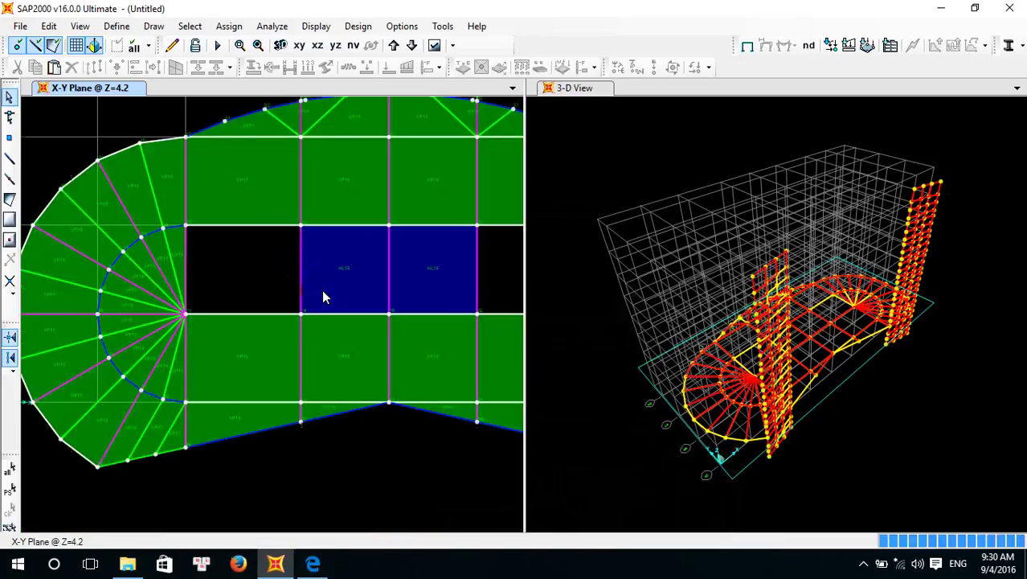
Show the Y-Z plane at X=16.5 in one view and the X-Y plane at Z=4.2 in the other
scroll(346, 271, "down", 3)
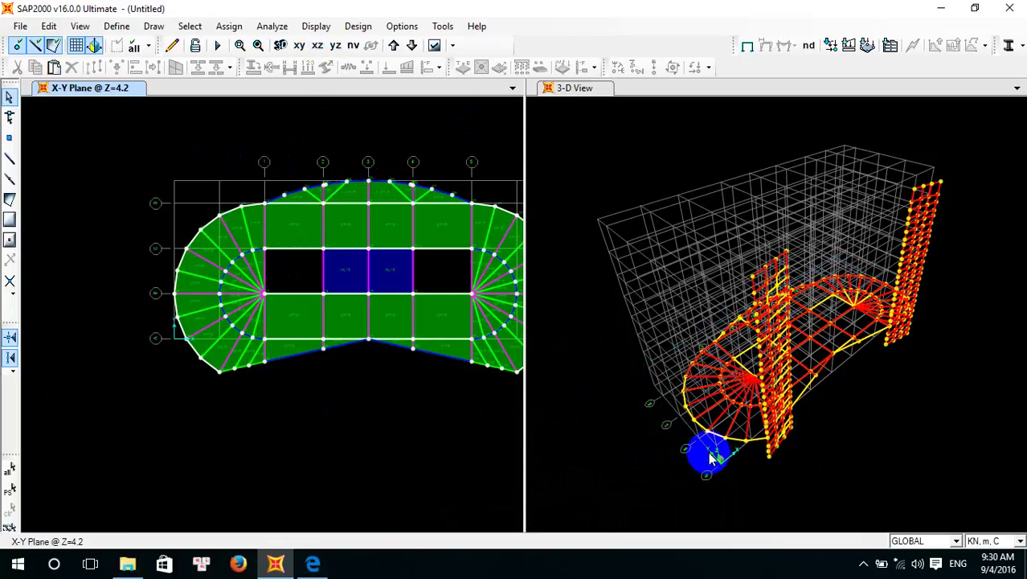
left_click(336, 46)
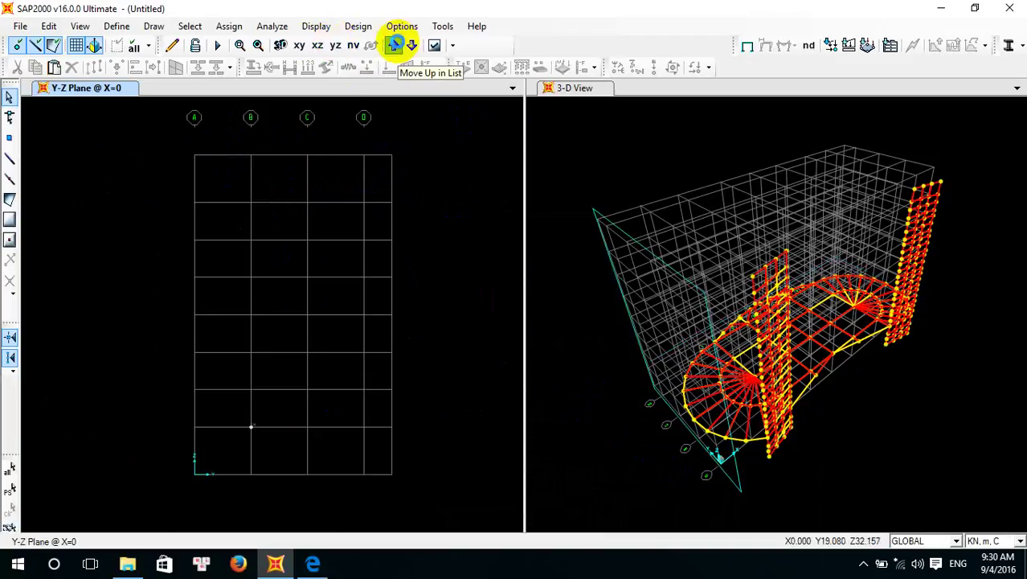
left_click(397, 45)
left_click(554, 120)
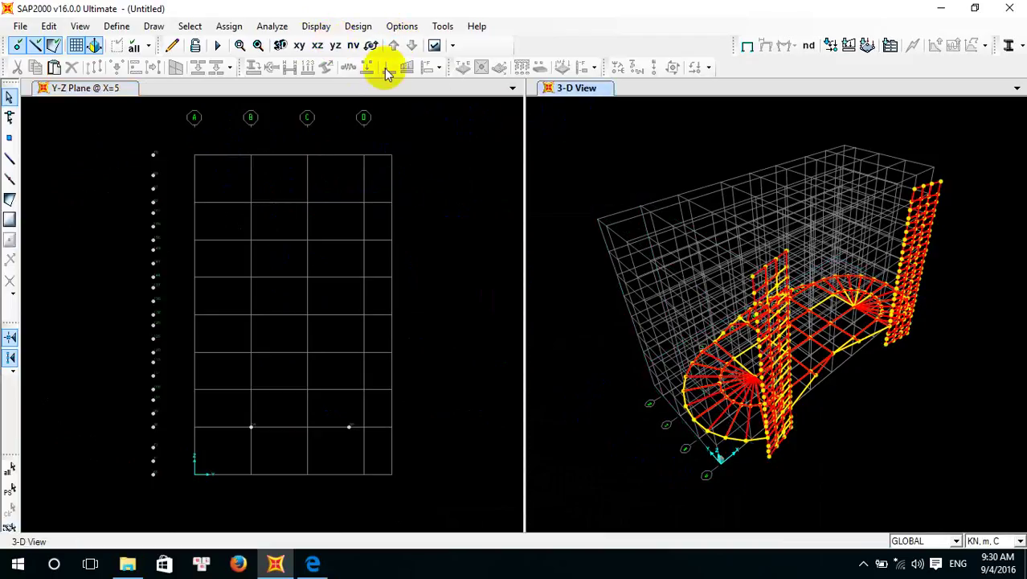
left_click(301, 46)
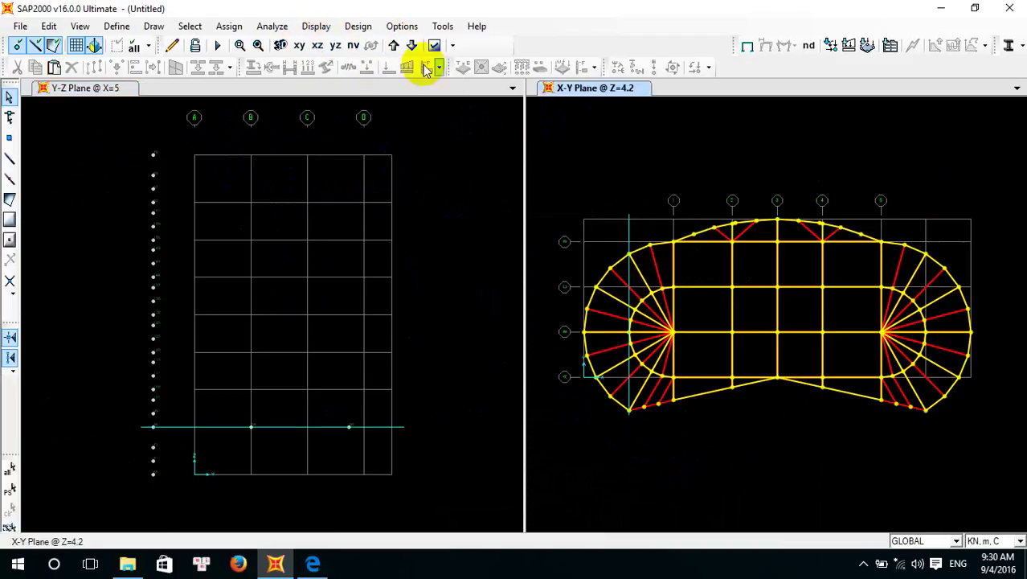
left_click(394, 46)
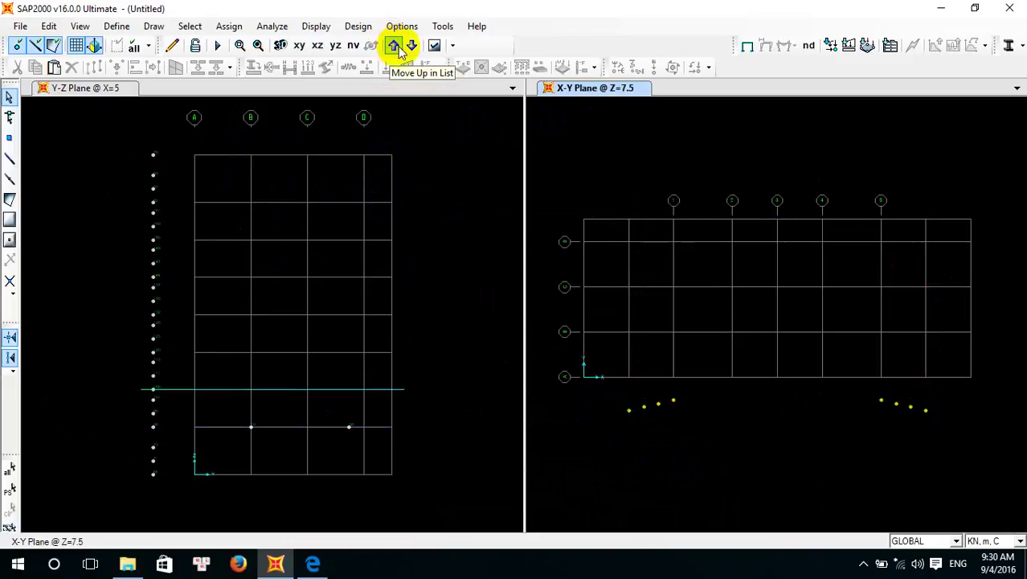
left_click(413, 46)
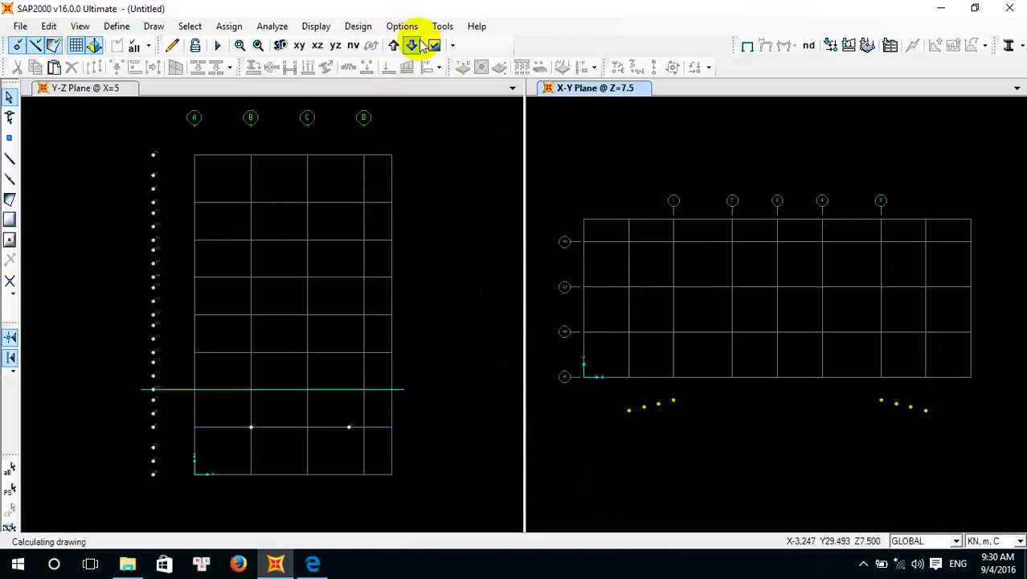
left_click(412, 172)
left_click(394, 46)
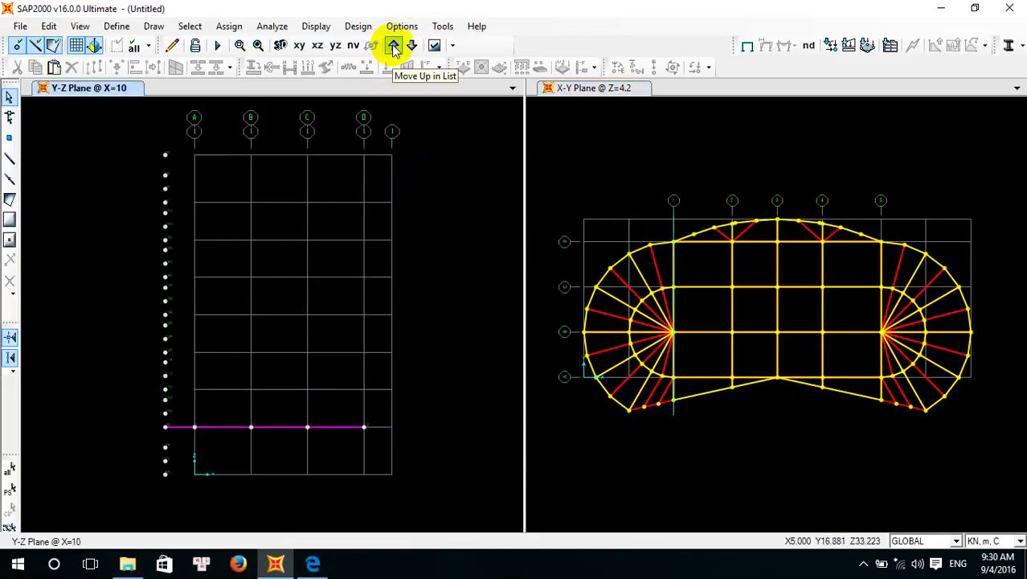
left_click(394, 46)
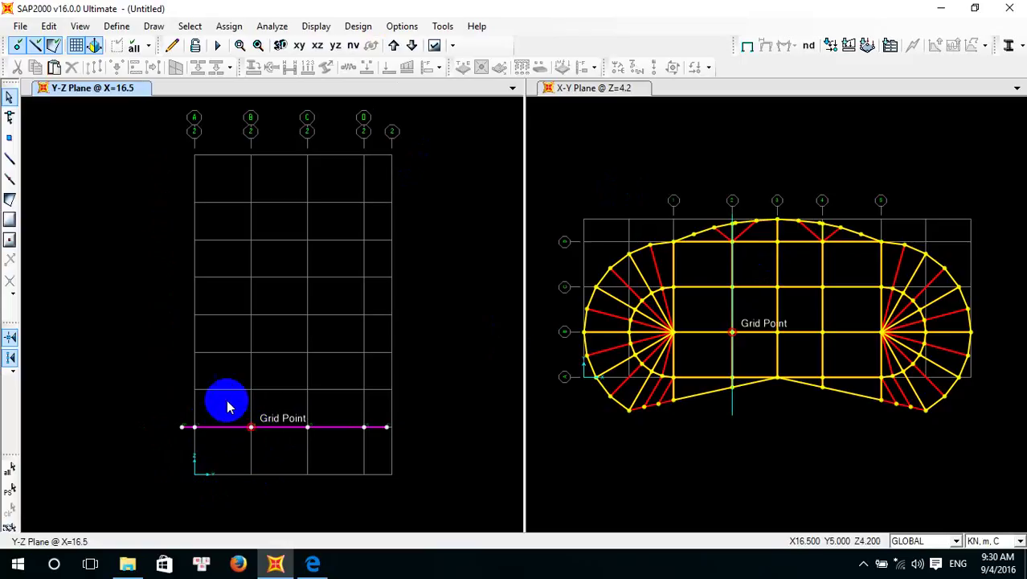
left_click(16, 211)
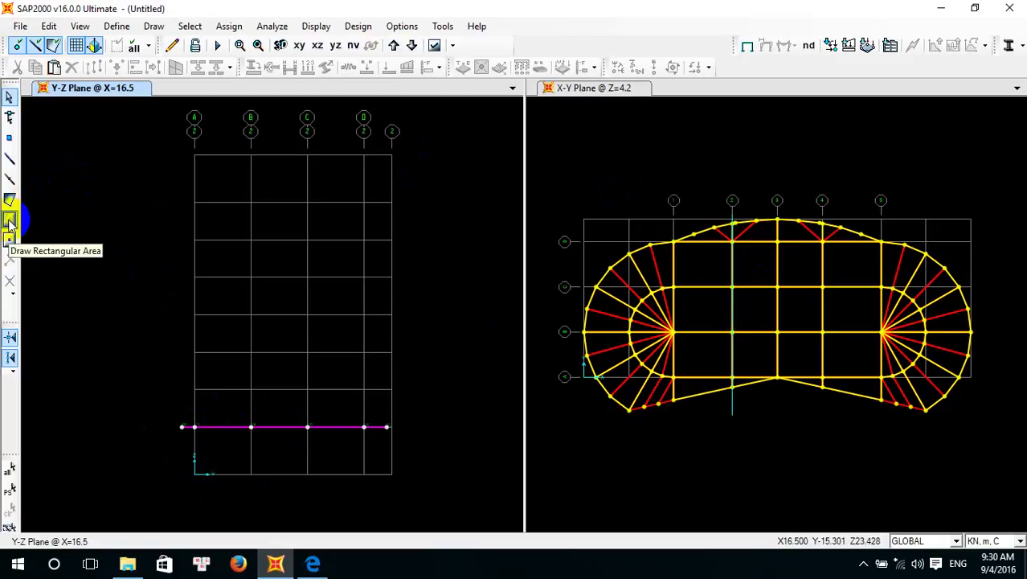
left_click(266, 442)
left_click_drag(251, 433, 307, 477)
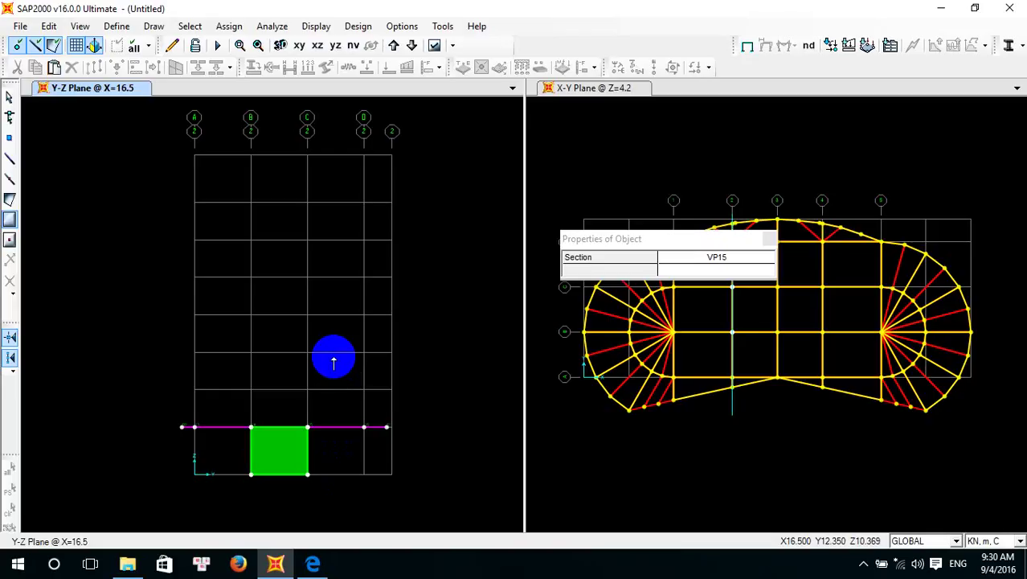
key("Escape")
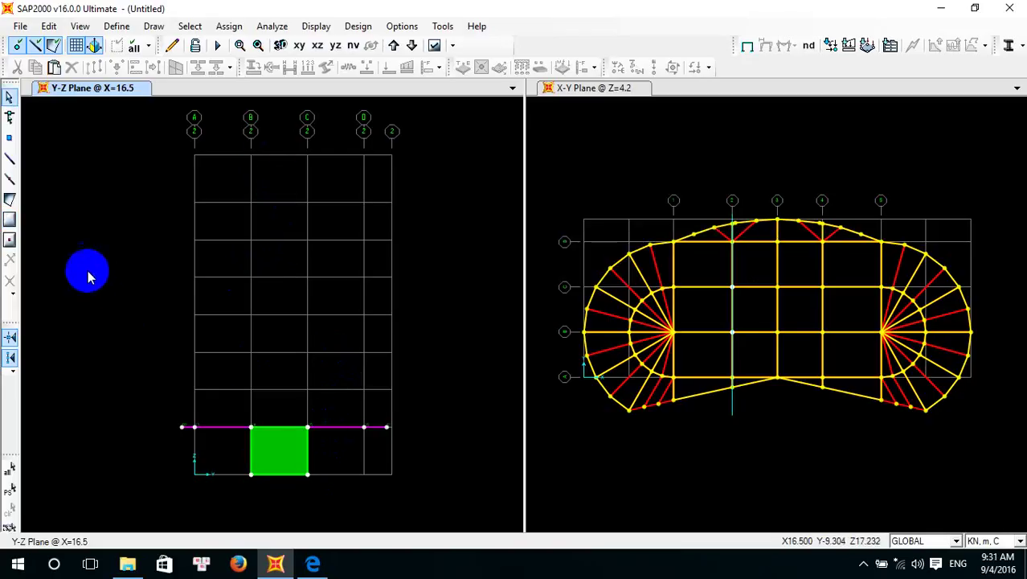
left_click(273, 452)
key("Delete")
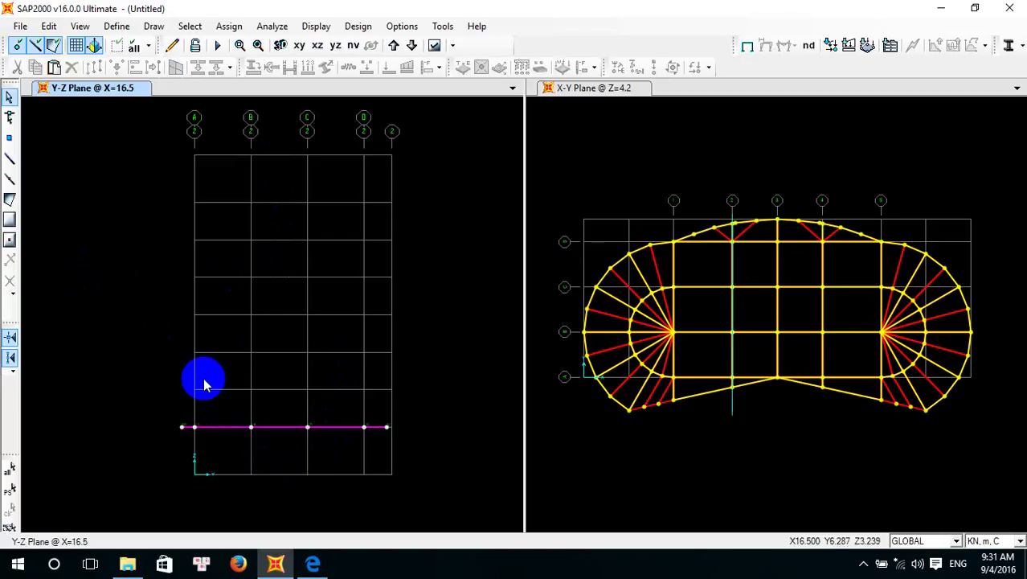
Quick-draw VA25 wall areas between grid lines B and C through all storeys on the X=16.5 plane
left_click(10, 237)
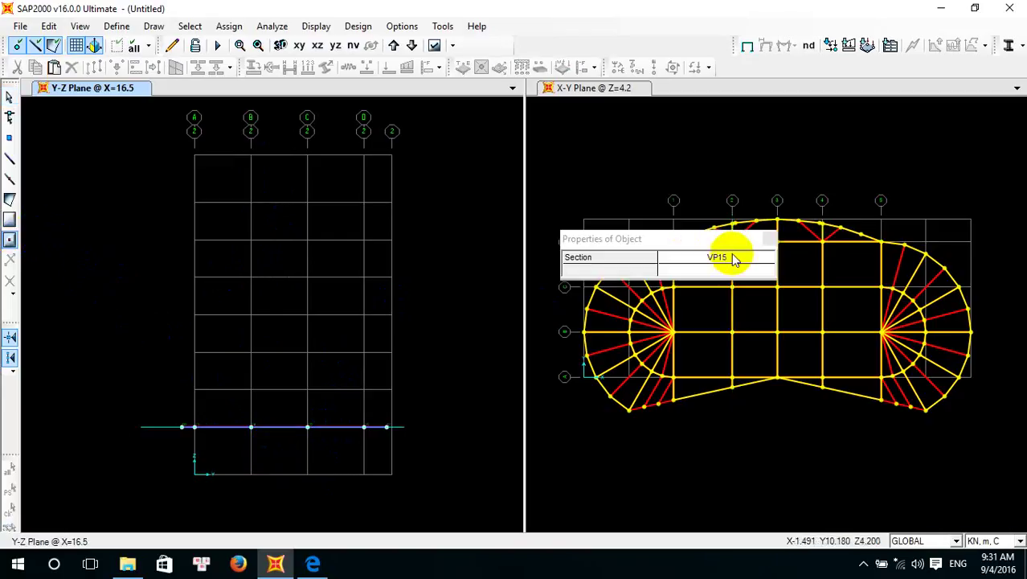
left_click(766, 260)
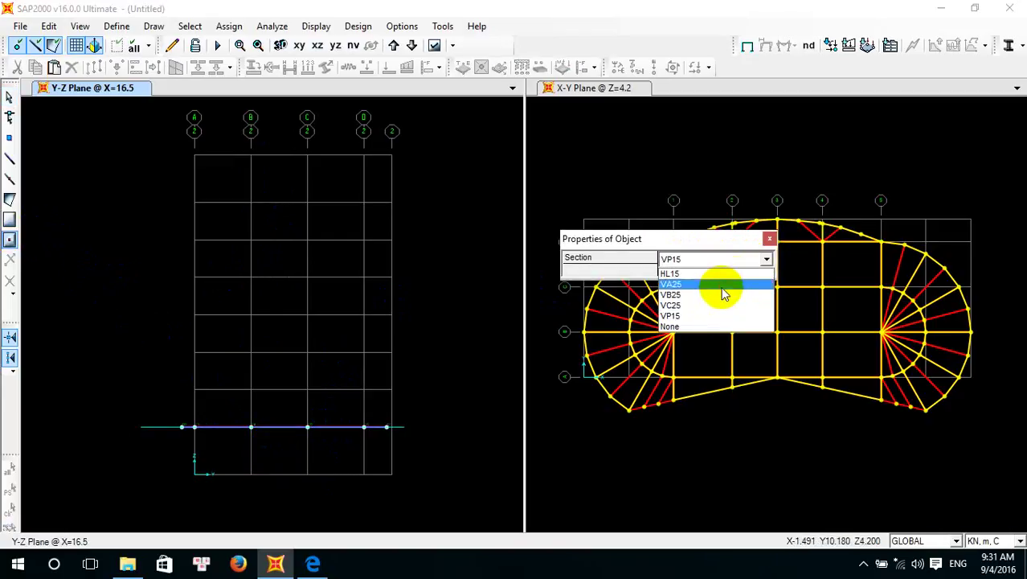
left_click(723, 285)
left_click_drag(284, 443, 290, 278)
left_click_drag(238, 137, 338, 336)
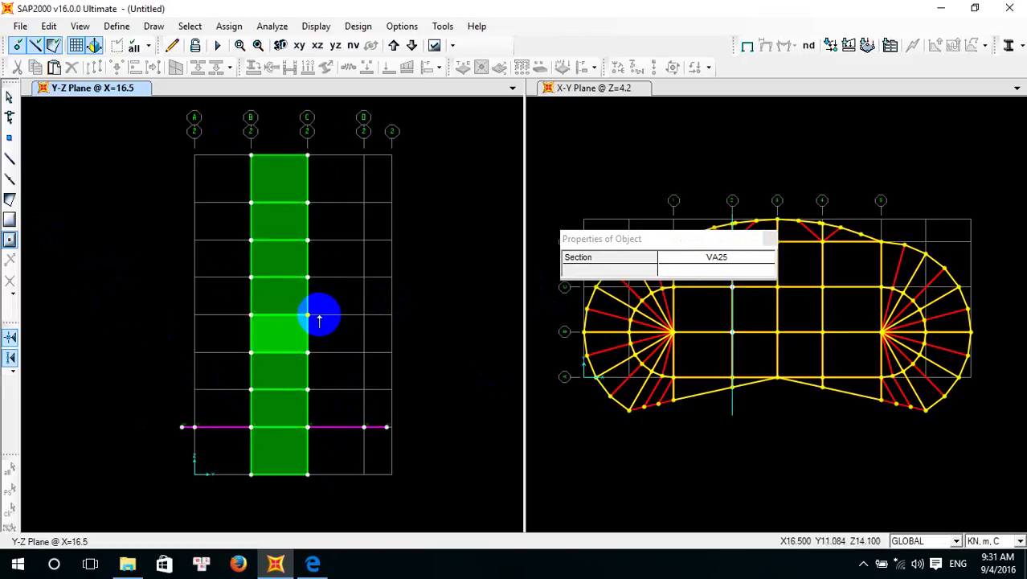
key("Escape")
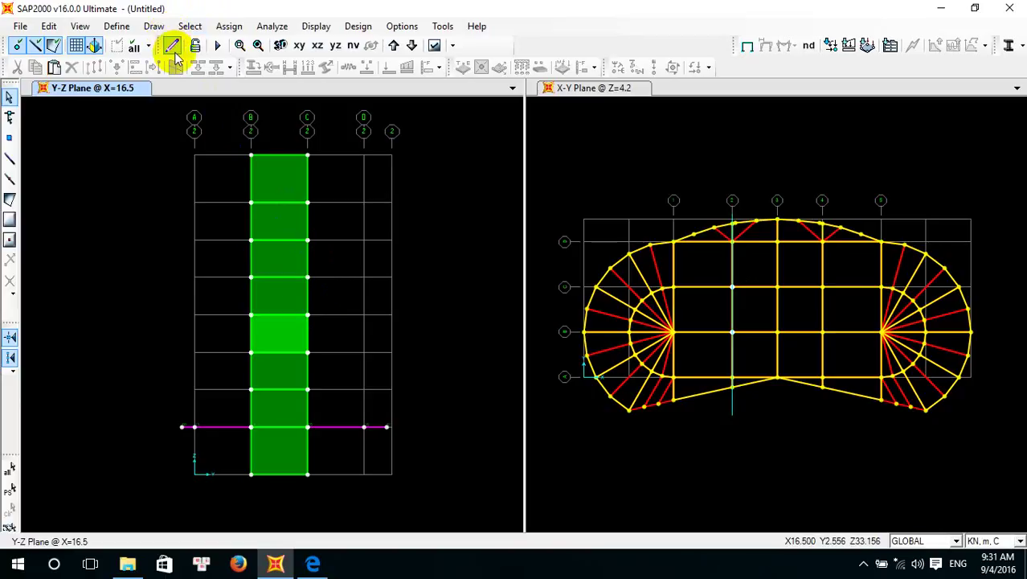
left_click(172, 48)
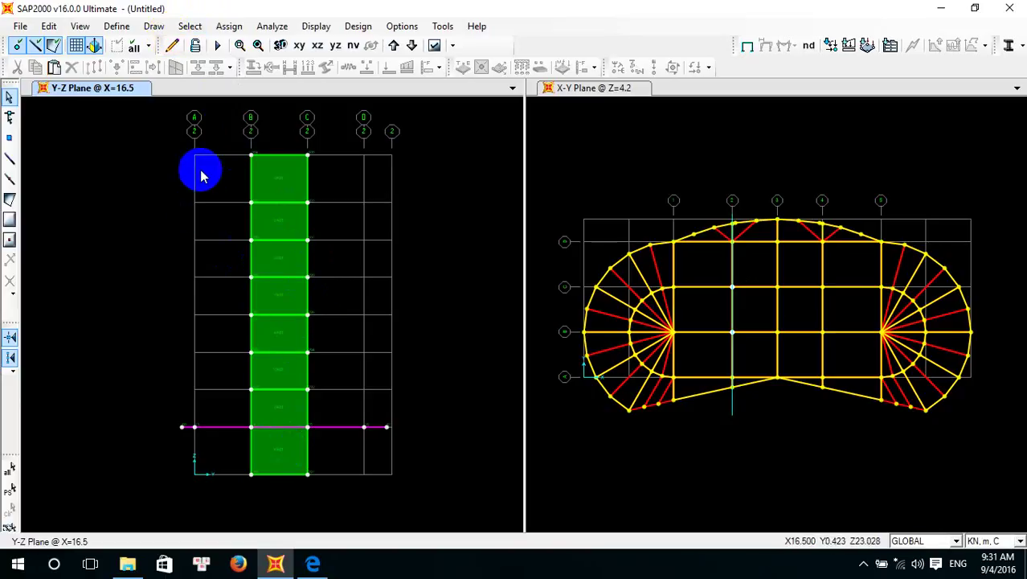
Replicate the VA25 wall areas between grid lines B and C linearly once with dx -2, dy 0 and dz 0
left_click_drag(233, 135, 325, 497)
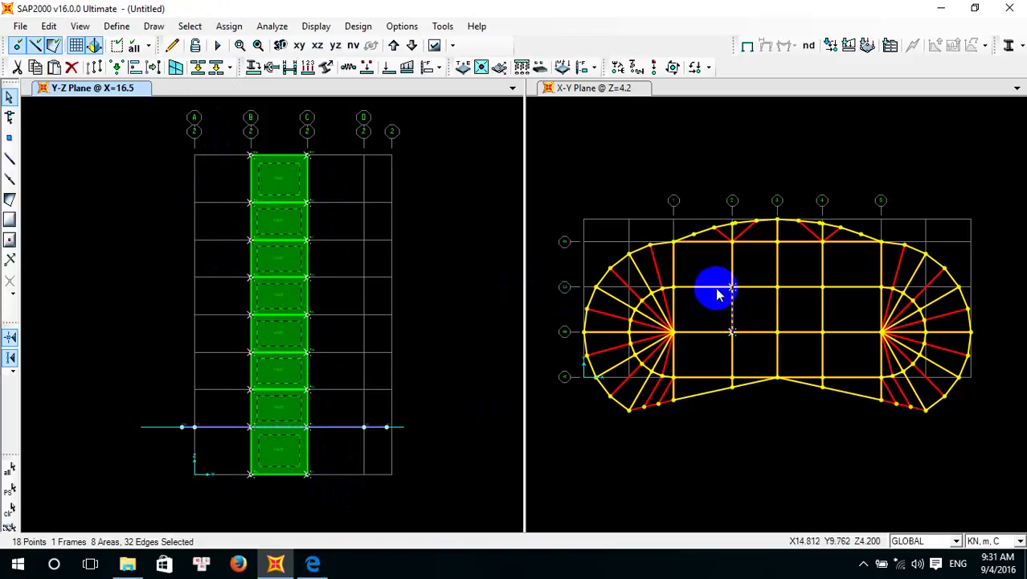
left_click(50, 26)
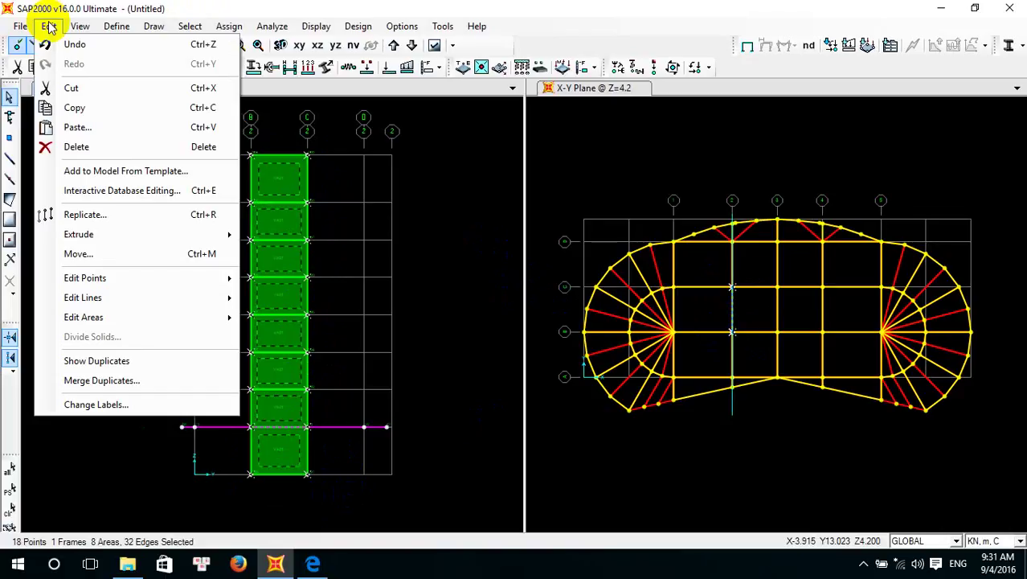
left_click(65, 215)
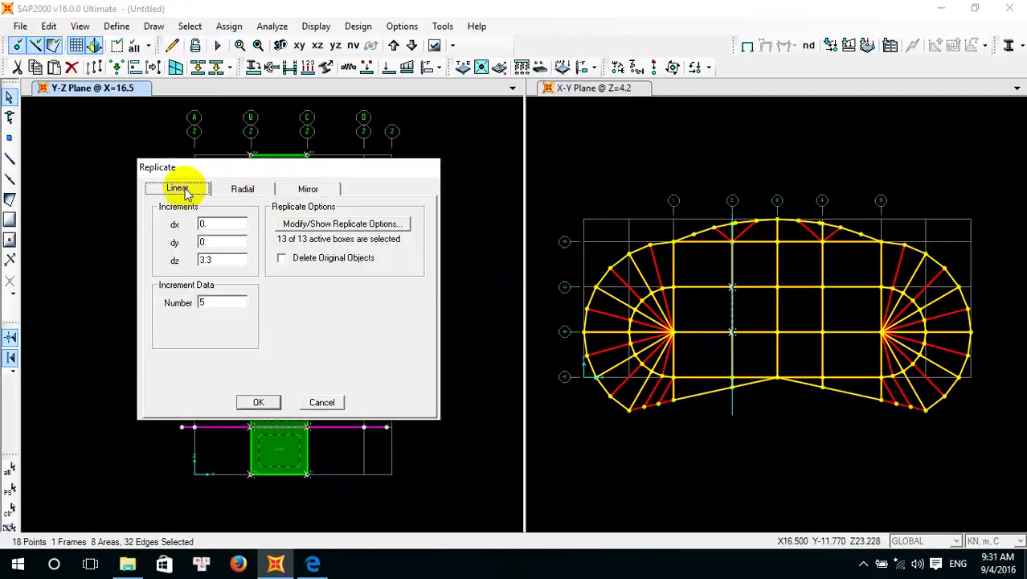
double_click(223, 261)
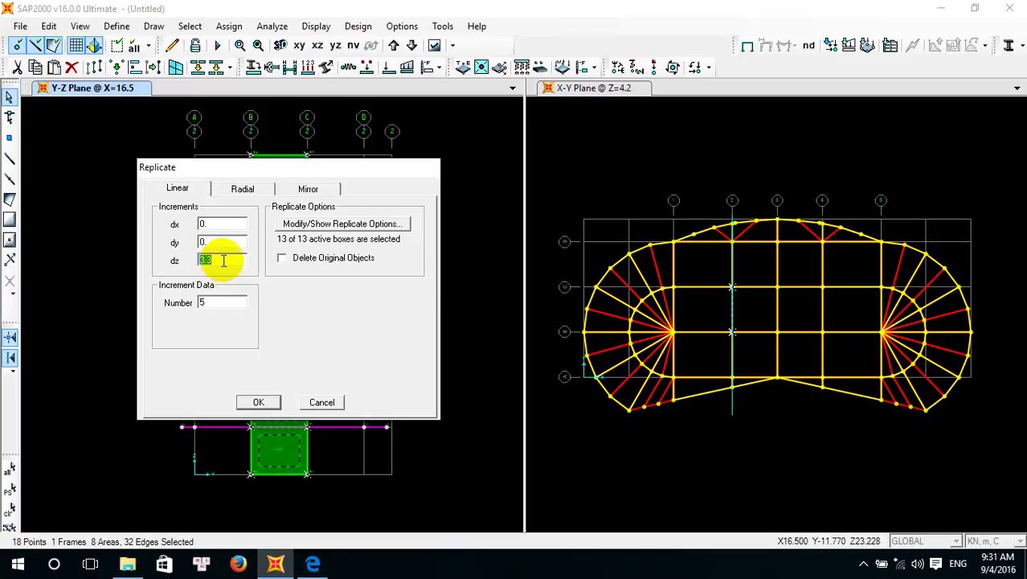
type("0")
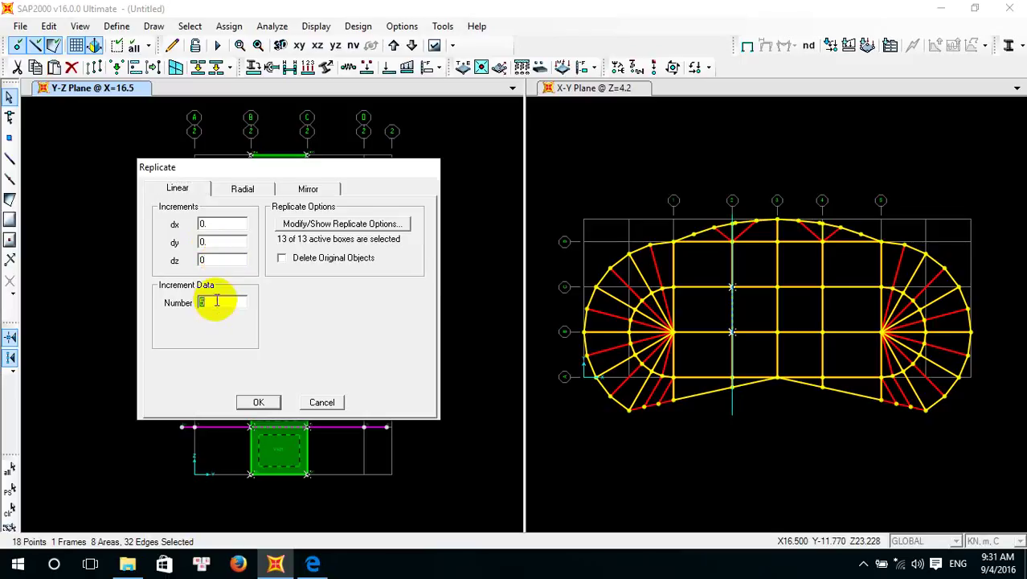
type(".1")
left_click(214, 243)
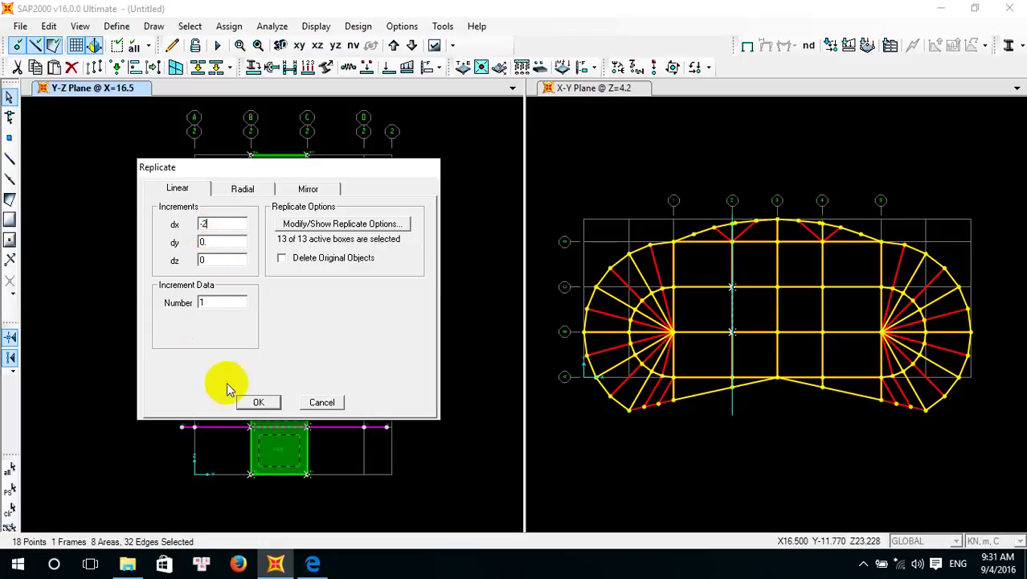
left_click(255, 402)
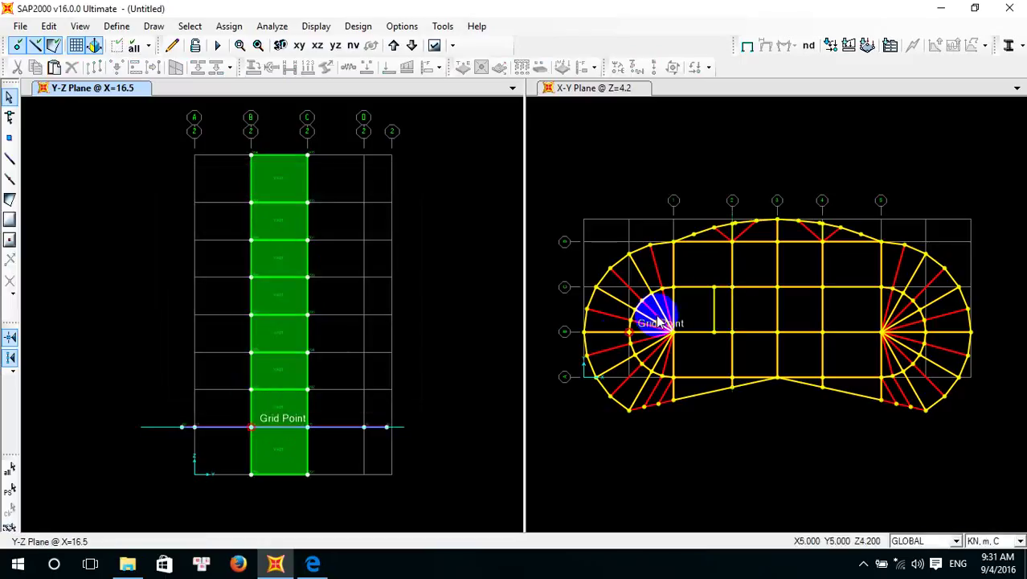
Change the X-Y plan view to the default 3D view and rotate it to inspect the wall planes beside grid line 2
left_click(631, 148)
left_click(278, 45)
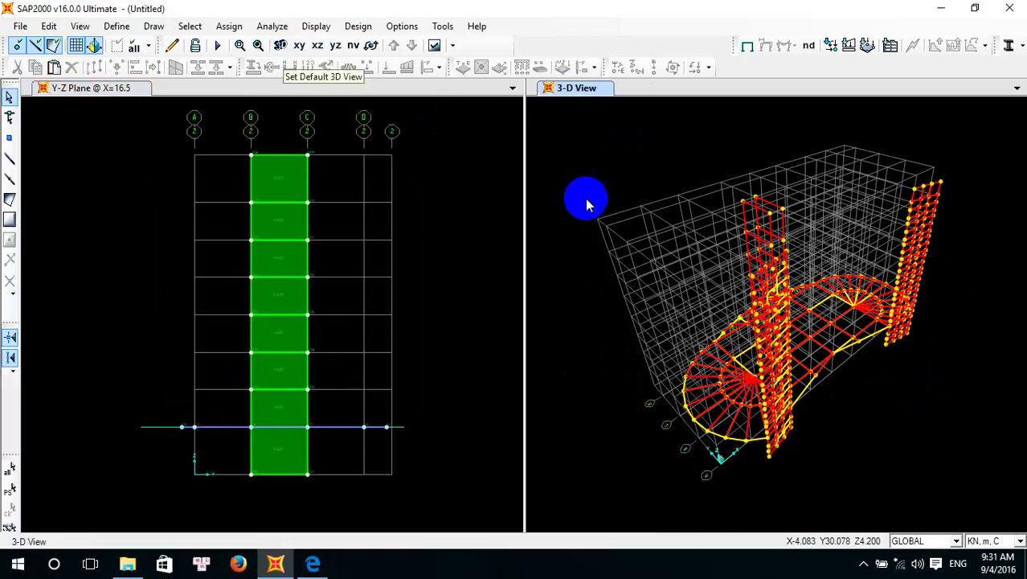
left_click(371, 46)
left_click_drag(906, 280, 579, 314)
left_click(282, 281)
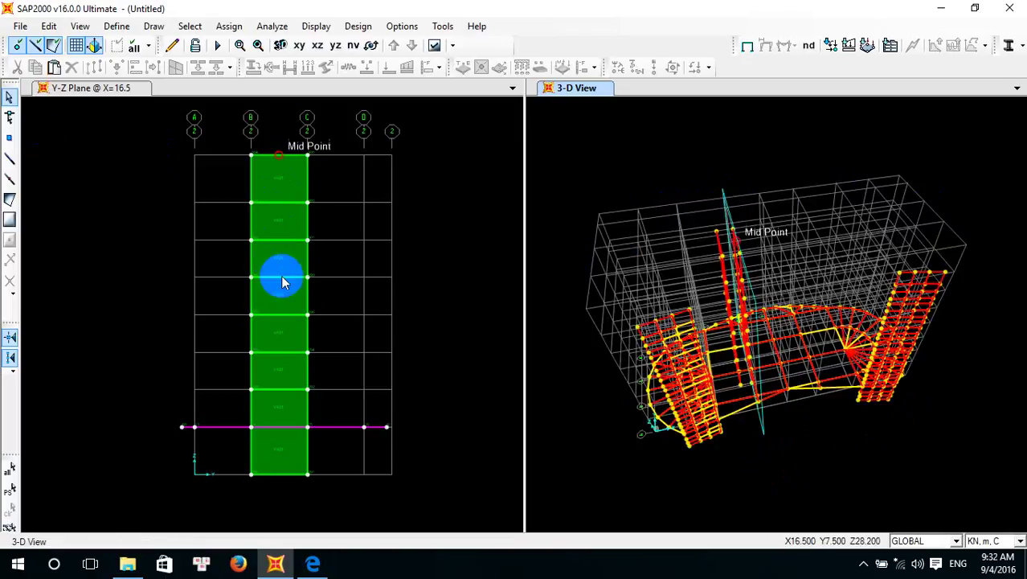
left_click(269, 488)
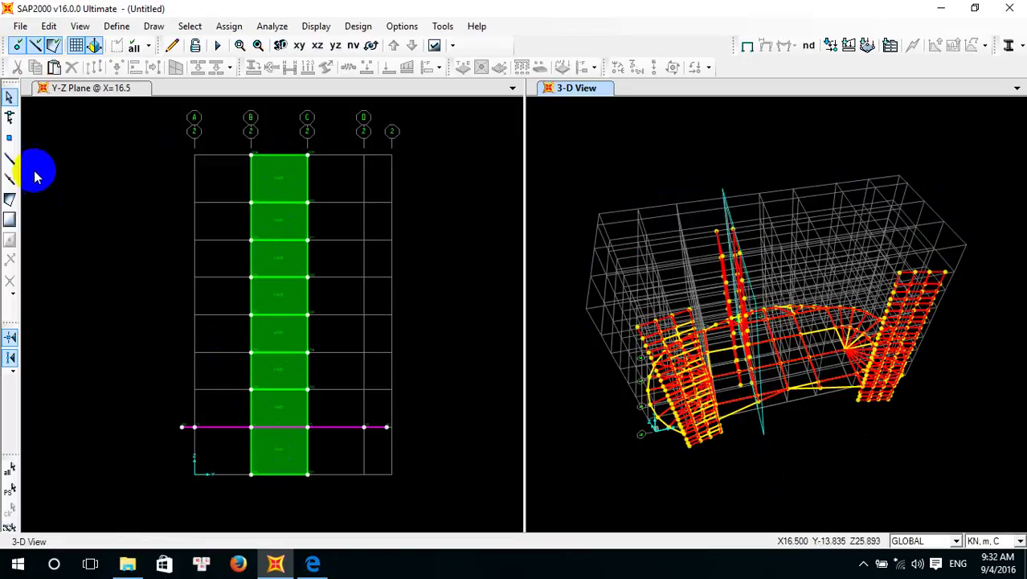
Following the PDF plan, draw full-height straight frame guide lines with section None, 0.75 m either side of the B–C midpoint on the X=16.5 plane
left_click(10, 159)
left_click(313, 562)
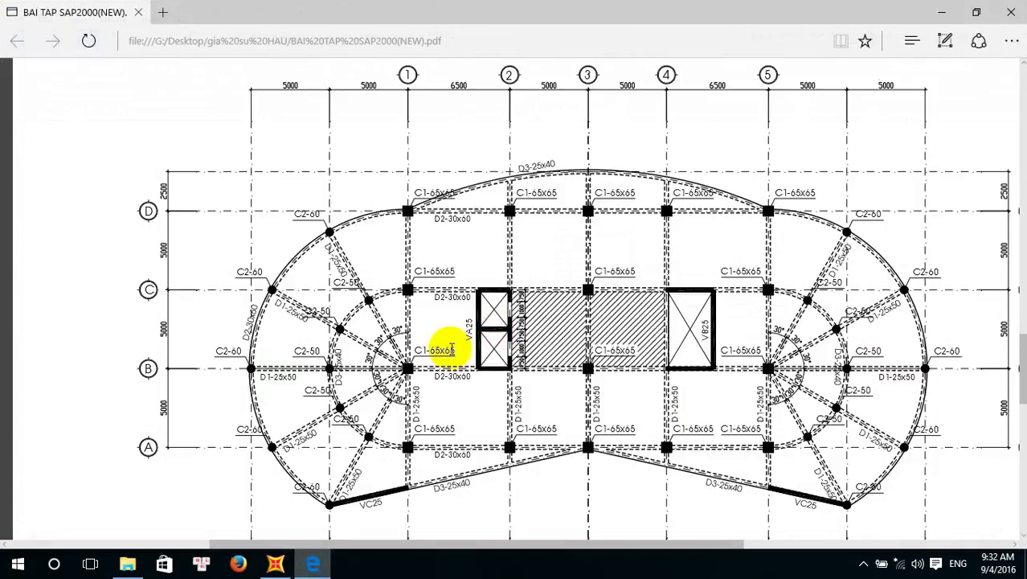
scroll(509, 342, "up", 3, "ctrl")
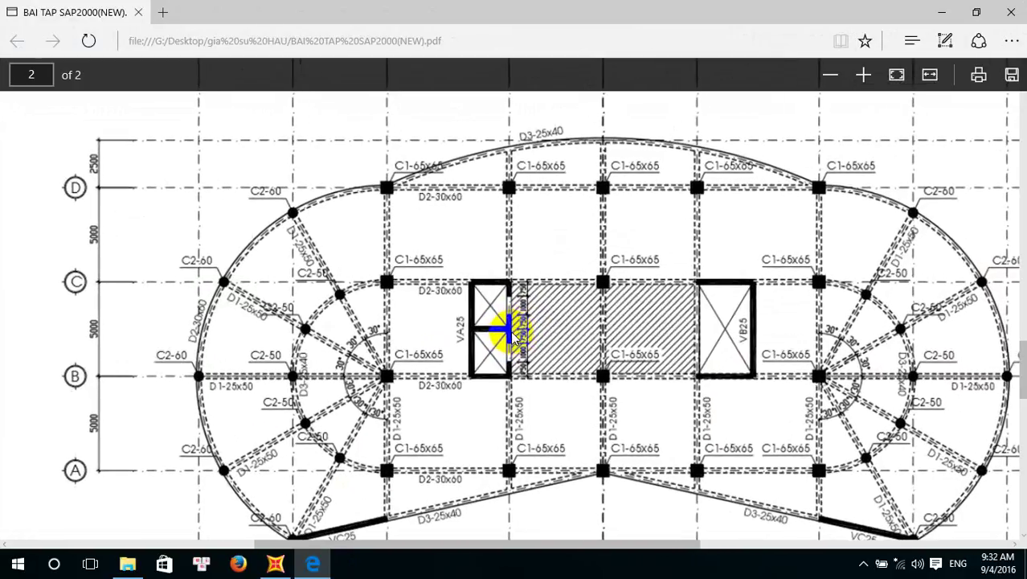
scroll(509, 341, "down", 3, "ctrl")
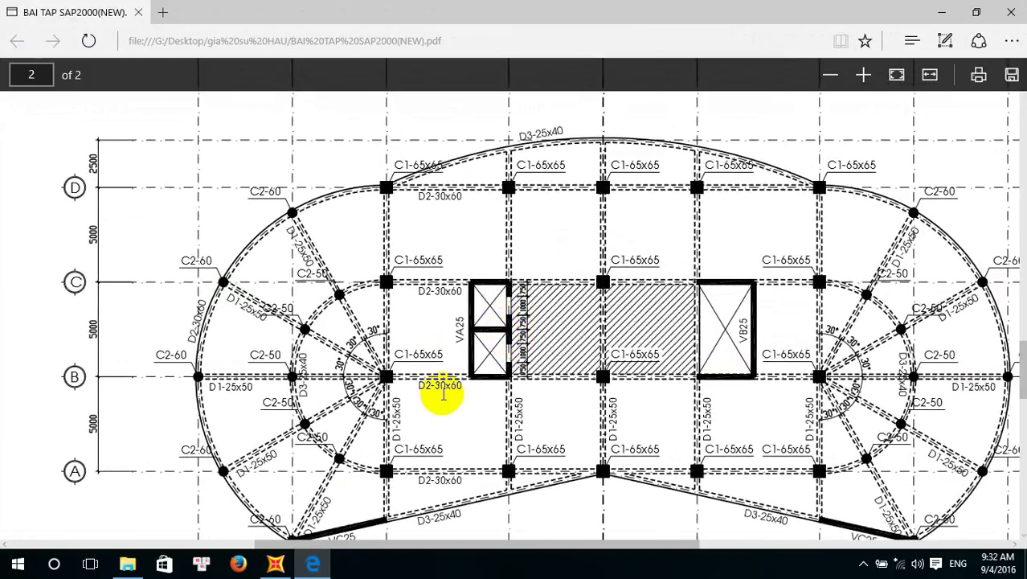
left_click(275, 563)
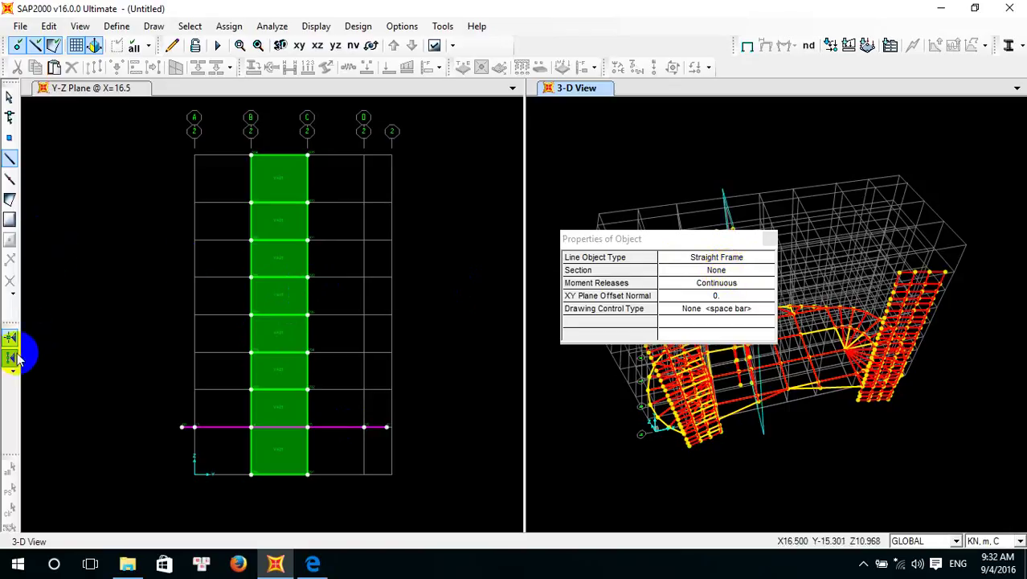
left_click(748, 299)
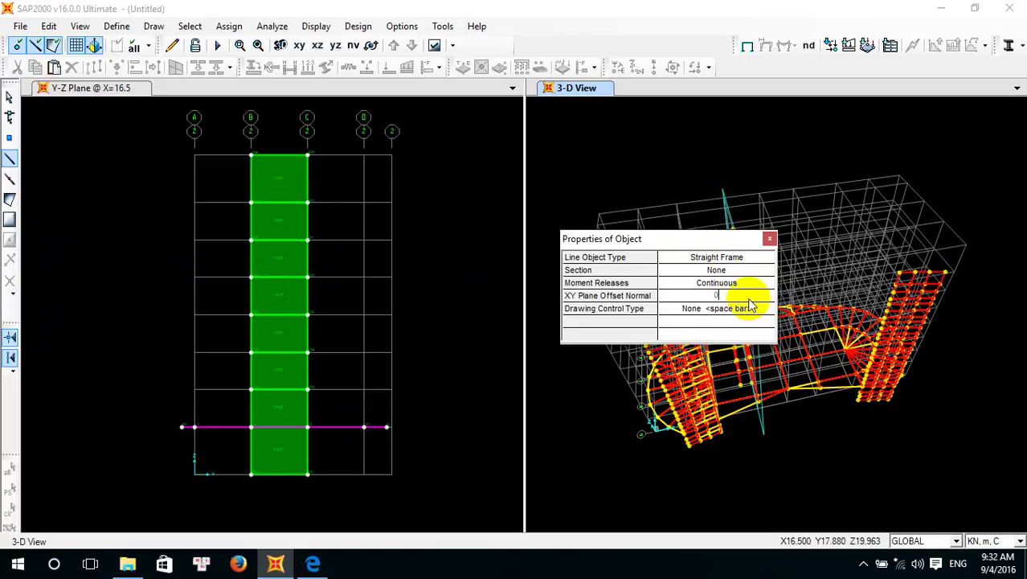
type("0.75")
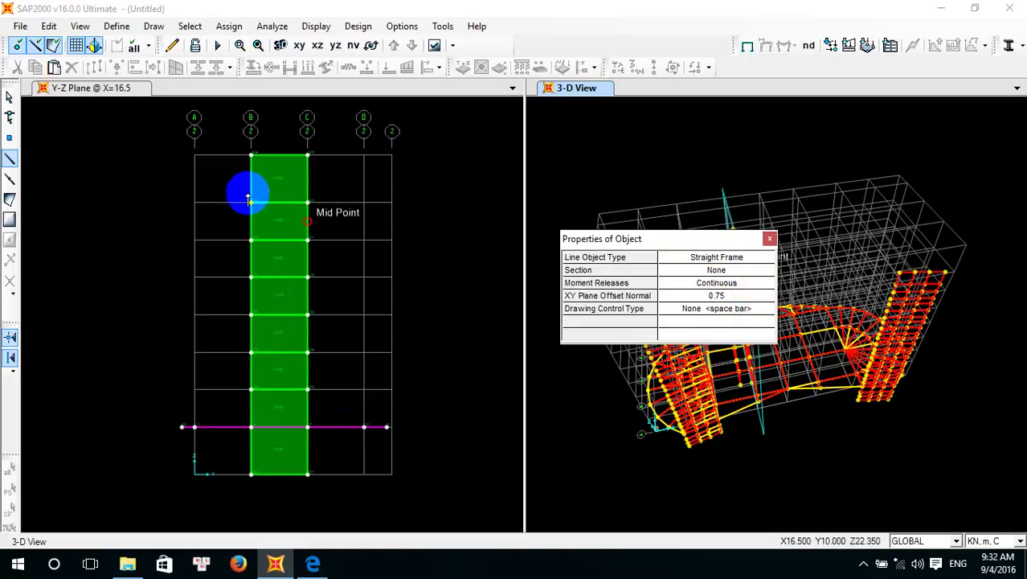
left_click(279, 154)
left_click(281, 474)
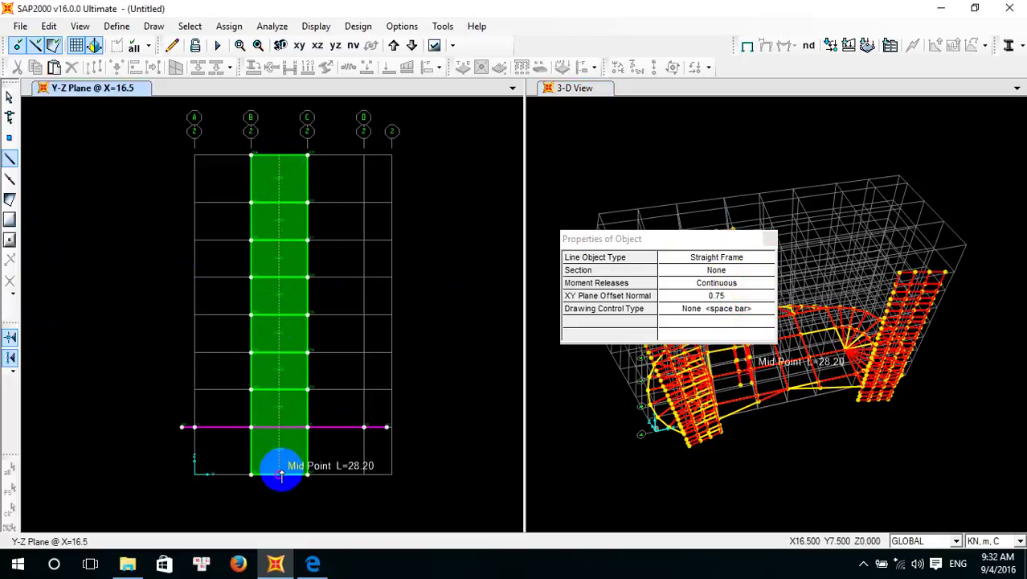
left_click(278, 155)
left_click(288, 231)
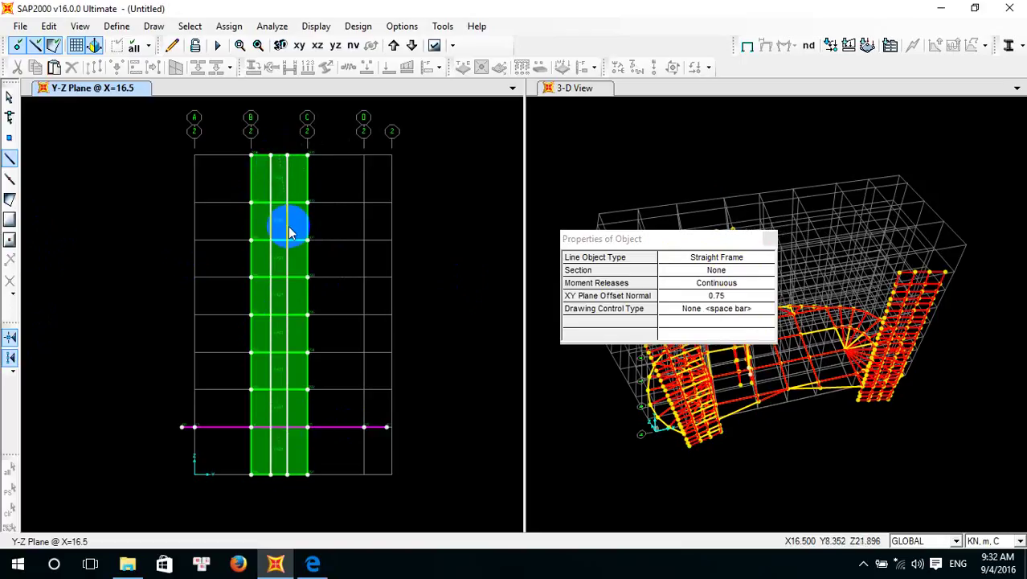
Draw two more full-height frame guide lines with section None, each offset 1 m outward from the existing pair, matching the plan's openings
left_click(313, 563)
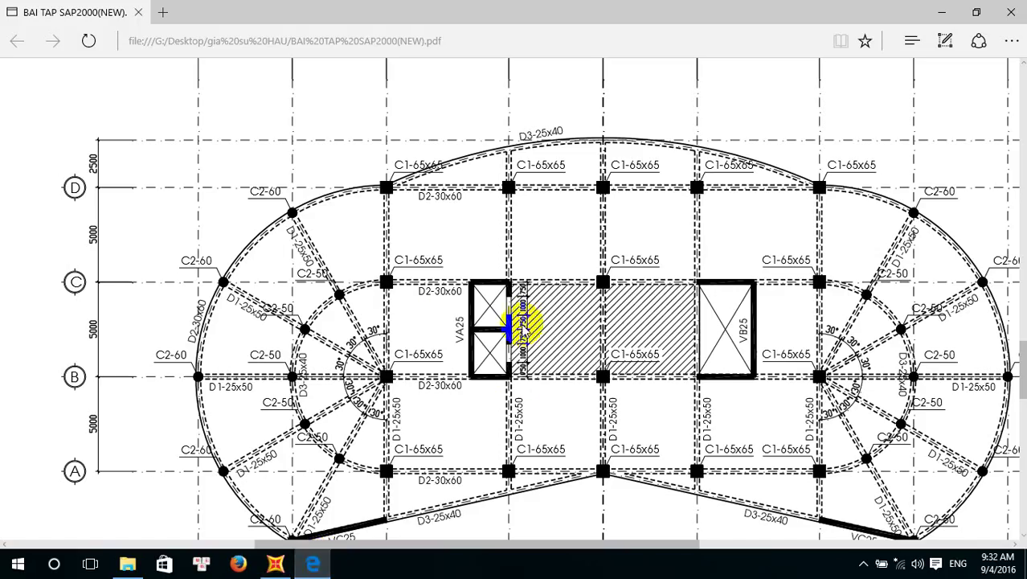
left_click(276, 565)
left_click(292, 431)
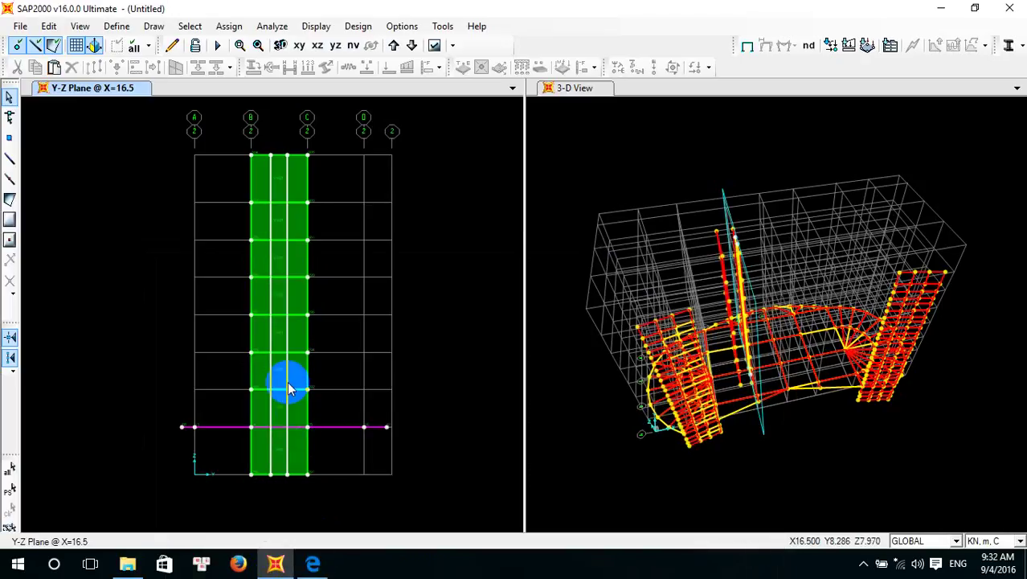
left_click(10, 159)
left_click(746, 297)
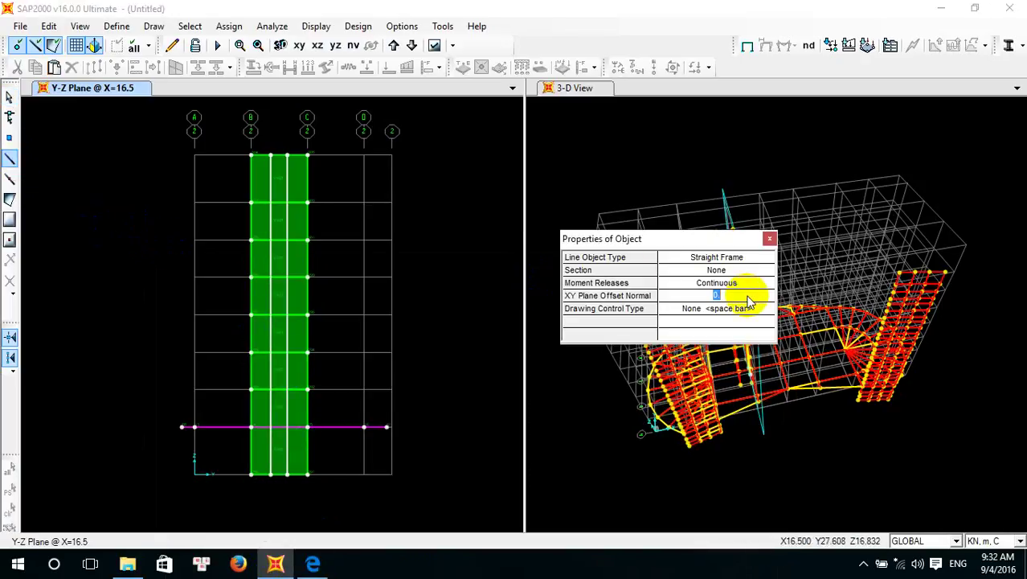
left_click(287, 481)
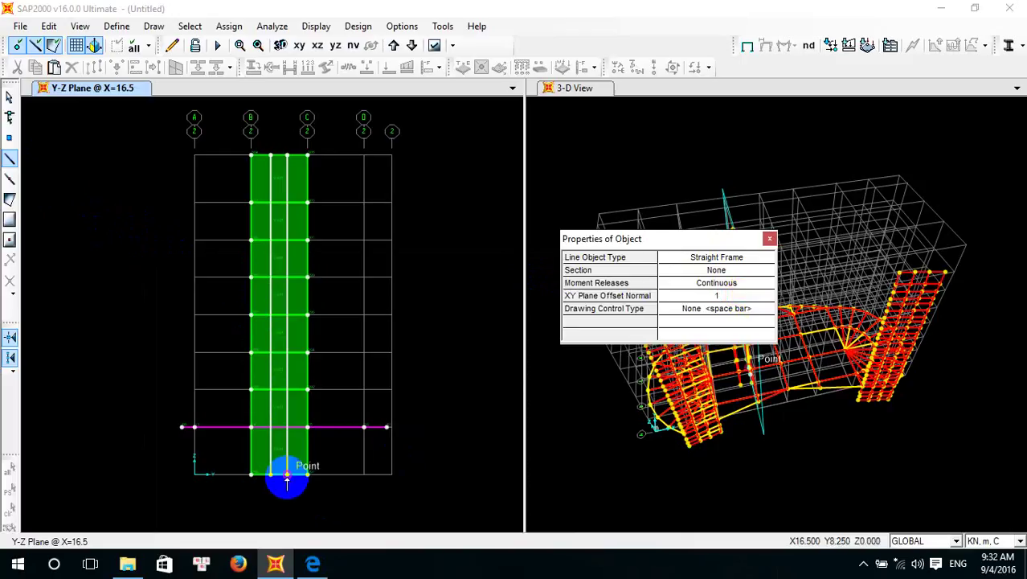
left_click(287, 157)
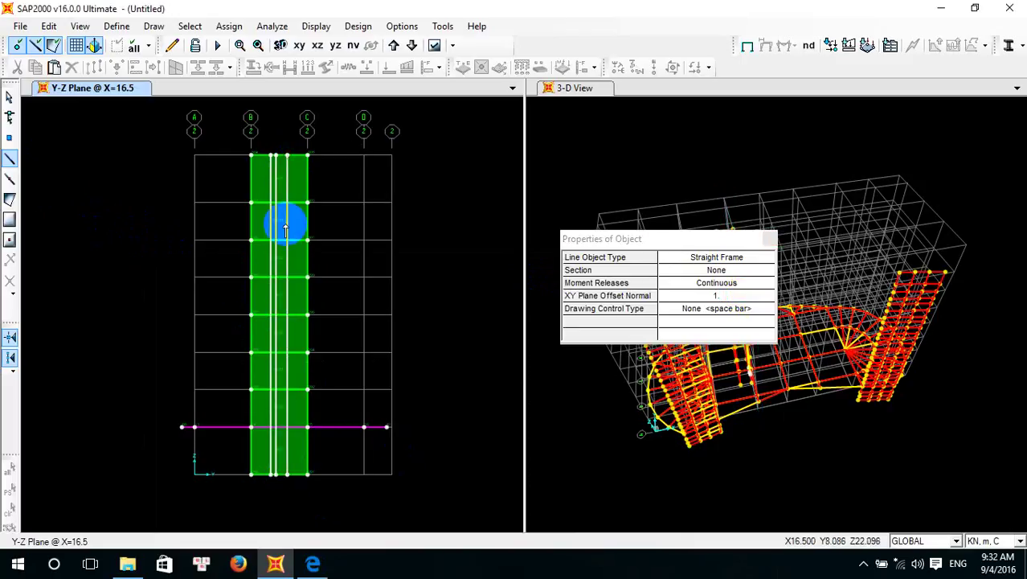
left_click(290, 159)
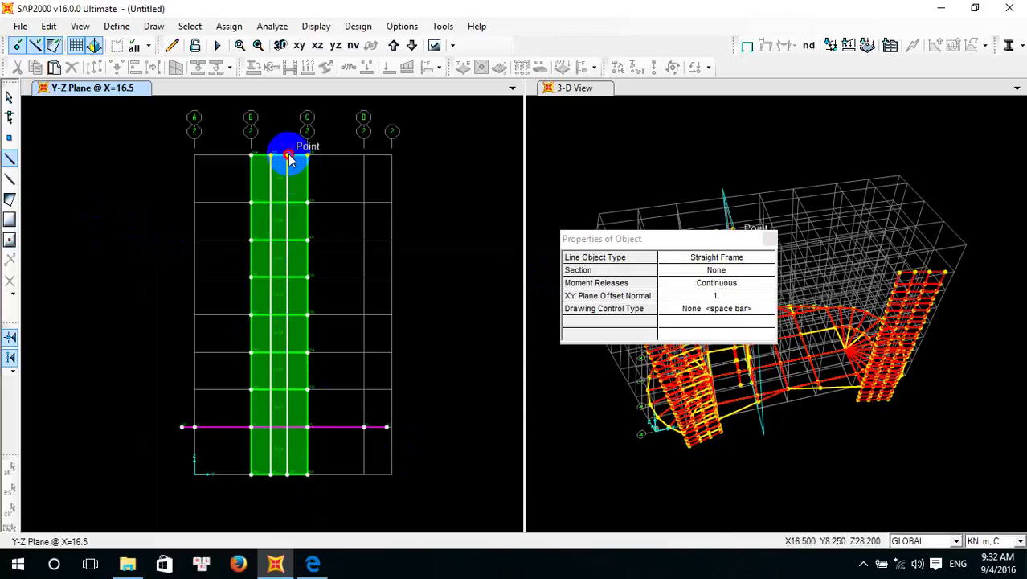
left_click(285, 474)
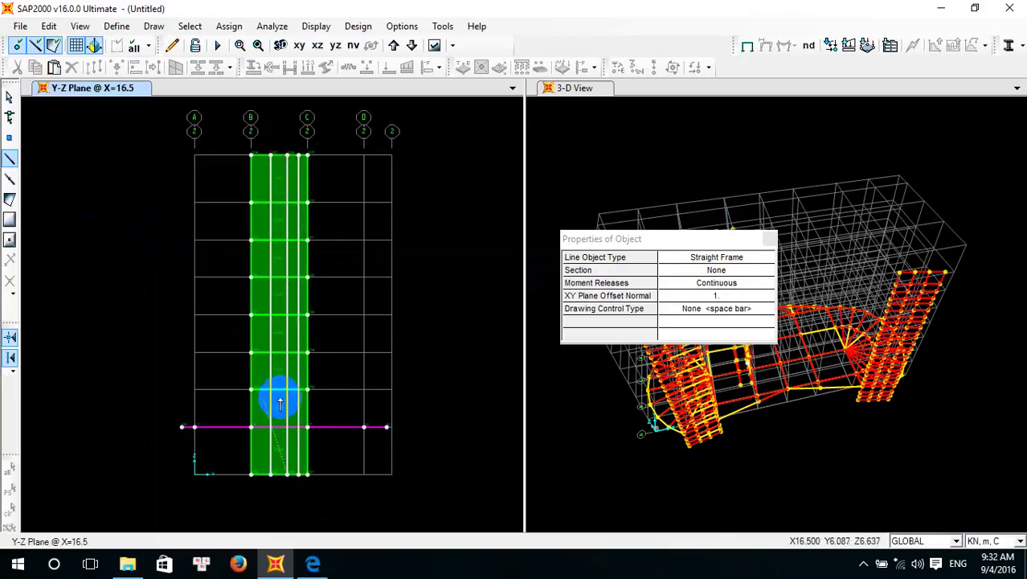
left_click(265, 464)
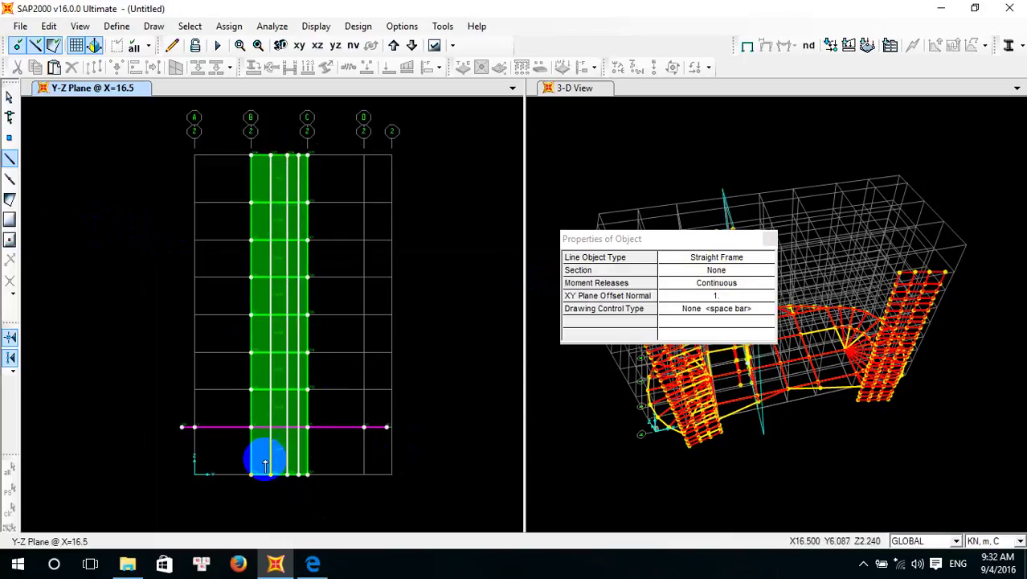
left_click(273, 157)
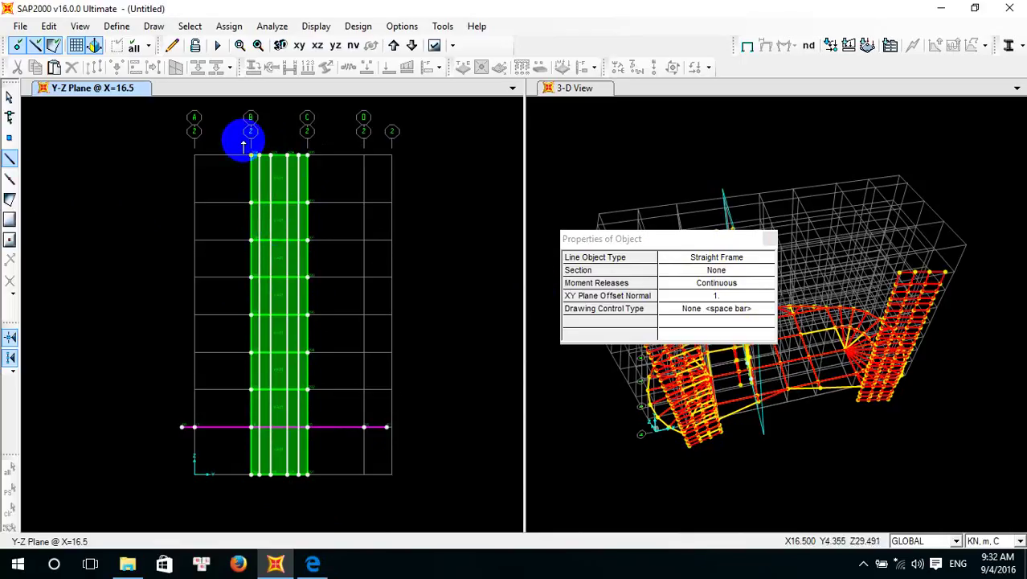
key("Escape")
mouse_move(224, 133)
left_mouse_down()
mouse_move(344, 397)
mouse_move(328, 492)
left_mouse_up()
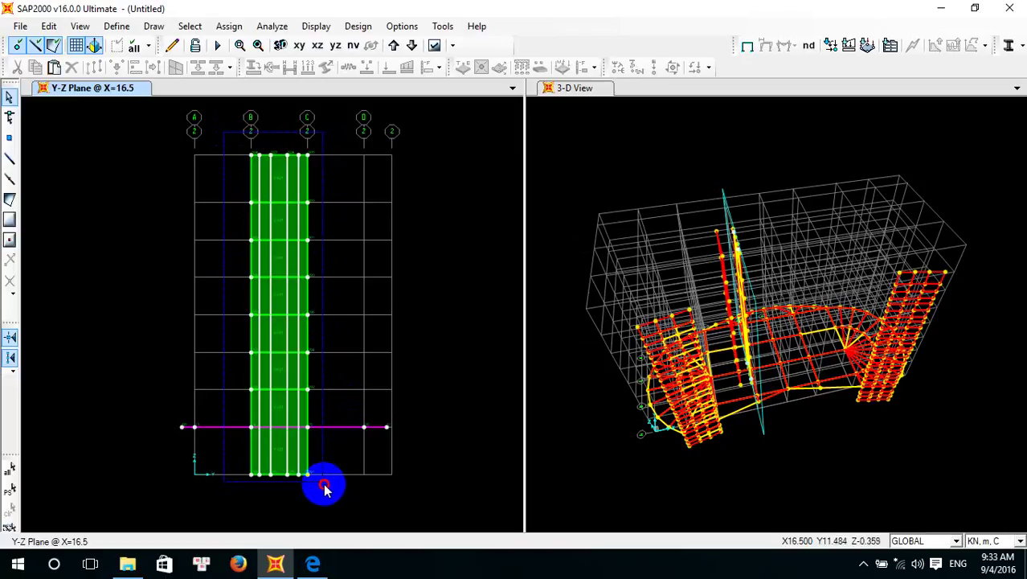
left_click_drag(328, 492, 325, 487)
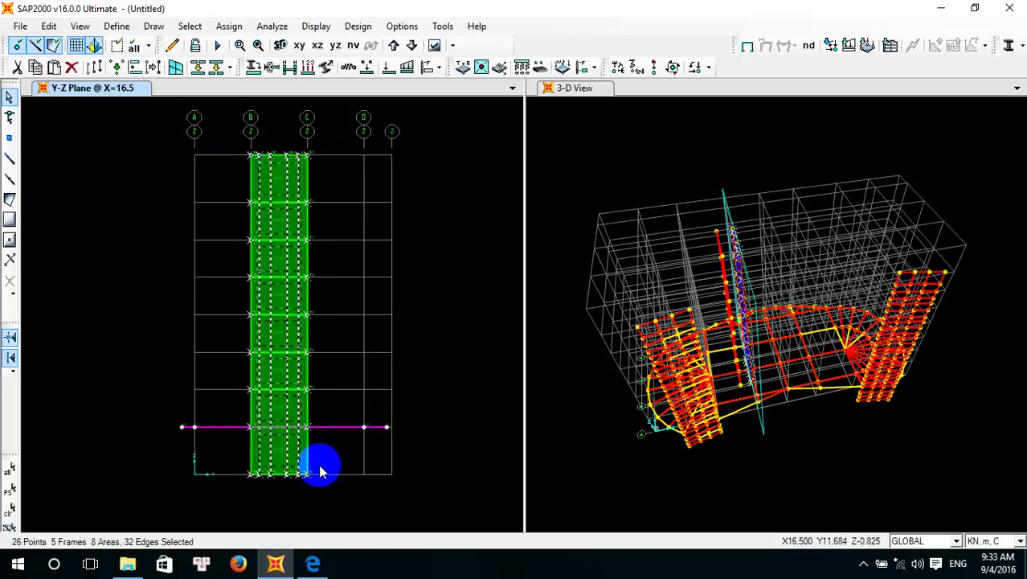
left_click(48, 26)
left_click(48, 27)
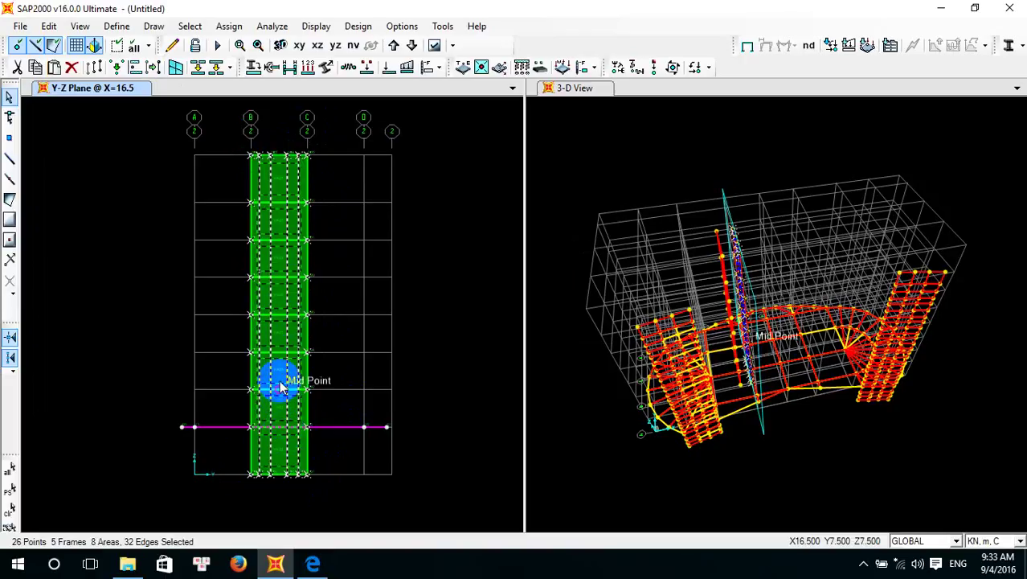
Check the lift-wall opening height in the PDF, and draw a horizontal guide line offset 2.2 m above the base between grid lines B and C
left_click(312, 563)
scroll(514, 317, "up", 6)
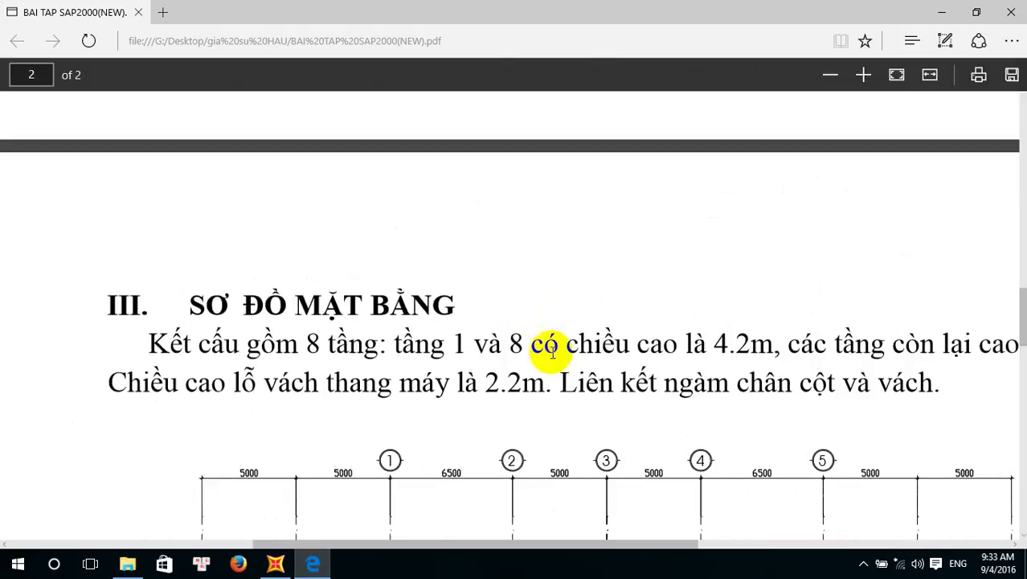
left_click(275, 565)
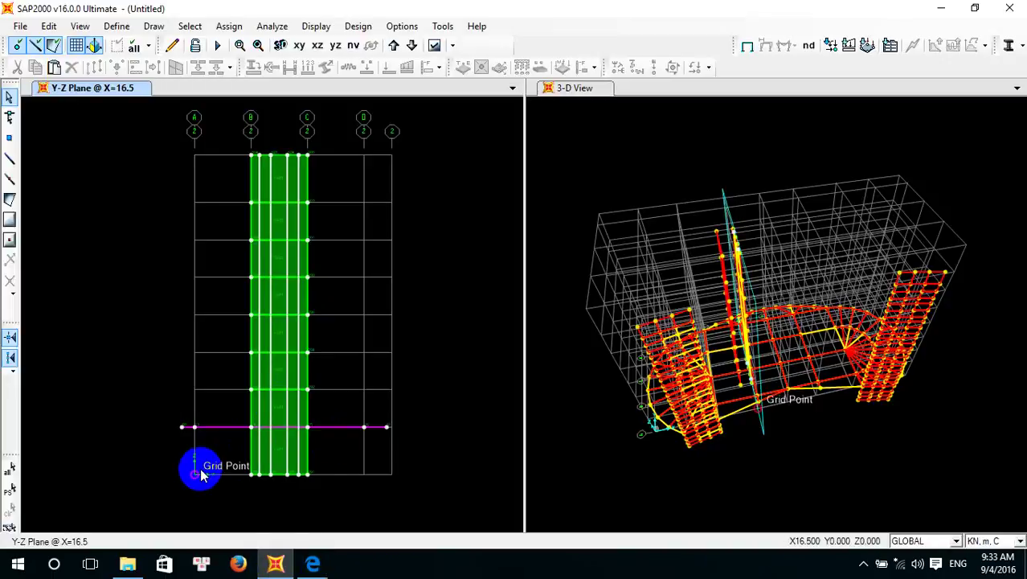
left_click(10, 158)
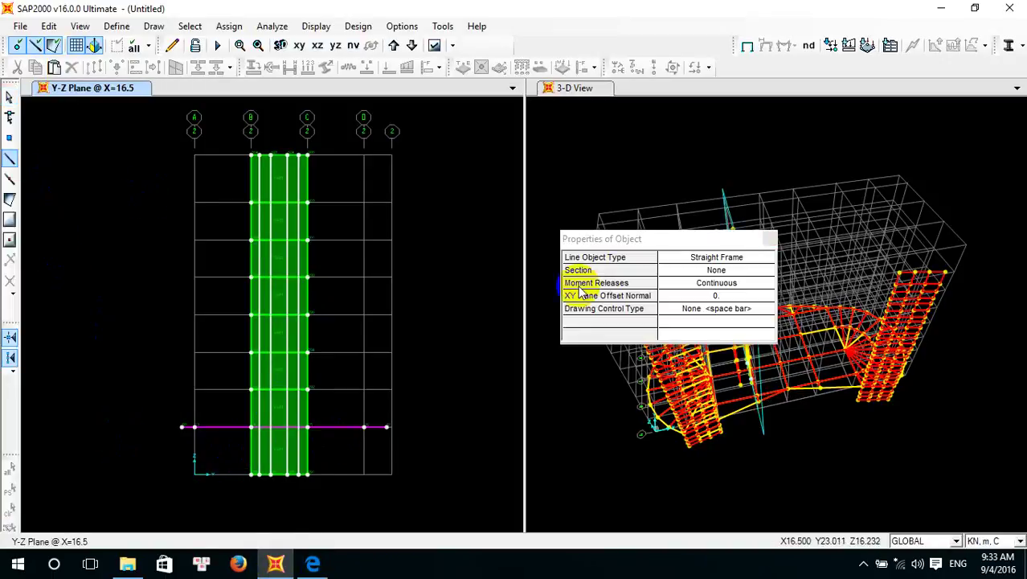
left_click(718, 294)
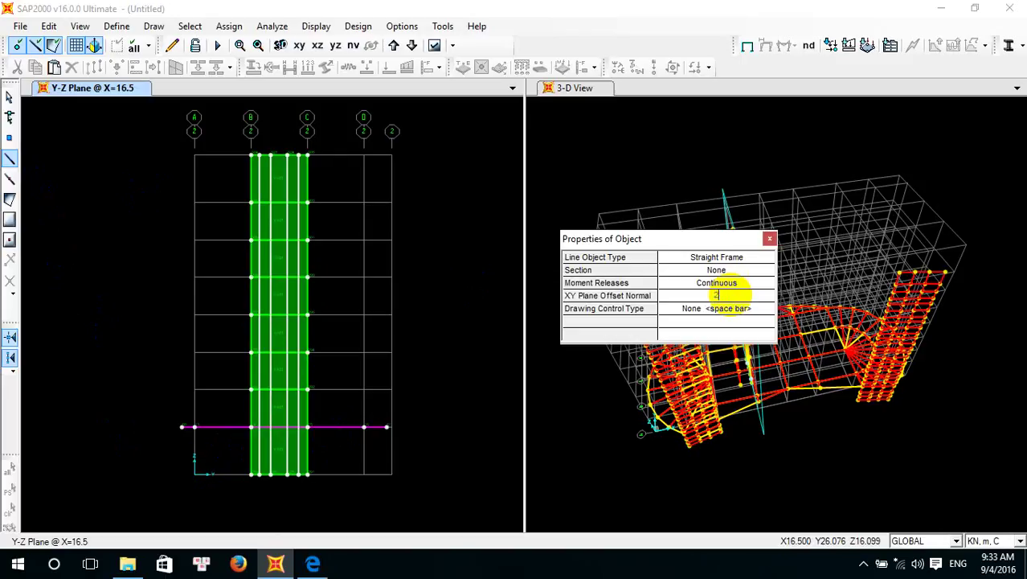
left_click(251, 475)
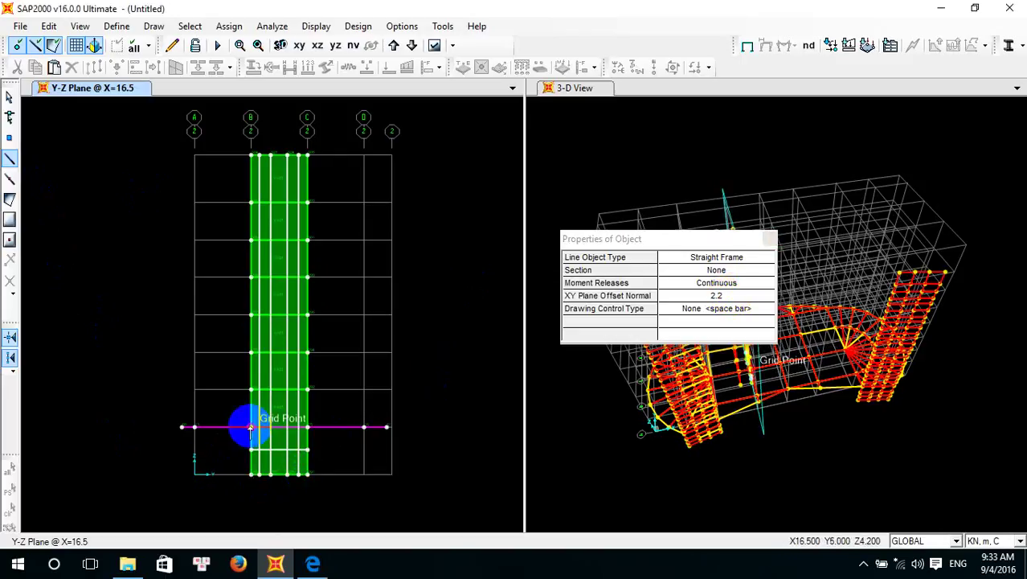
Draw horizontal frame guide lines with section None, offset 2.2 m above each remaining storey level, between grid lines B and C
left_click(308, 427)
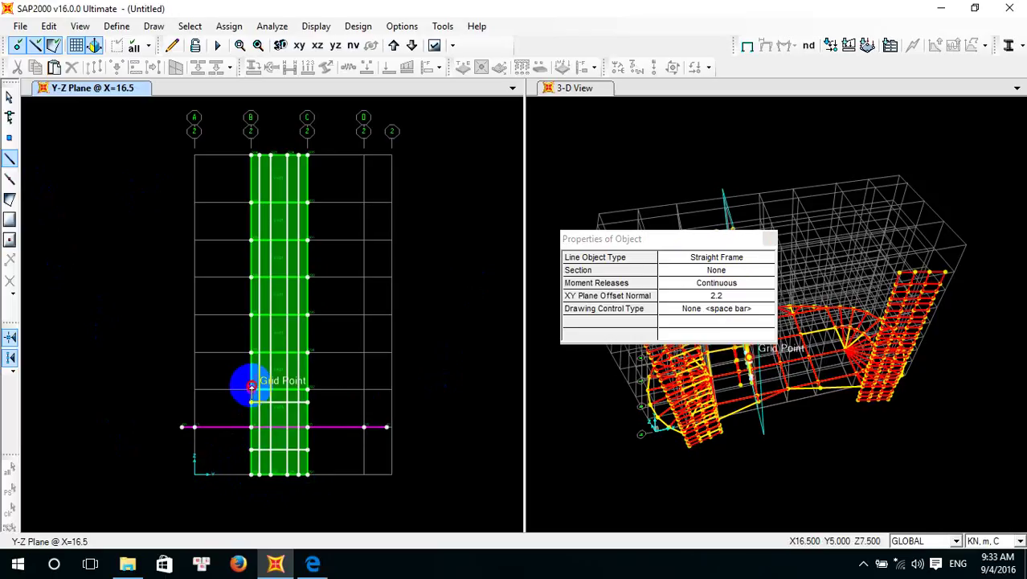
left_click(253, 352)
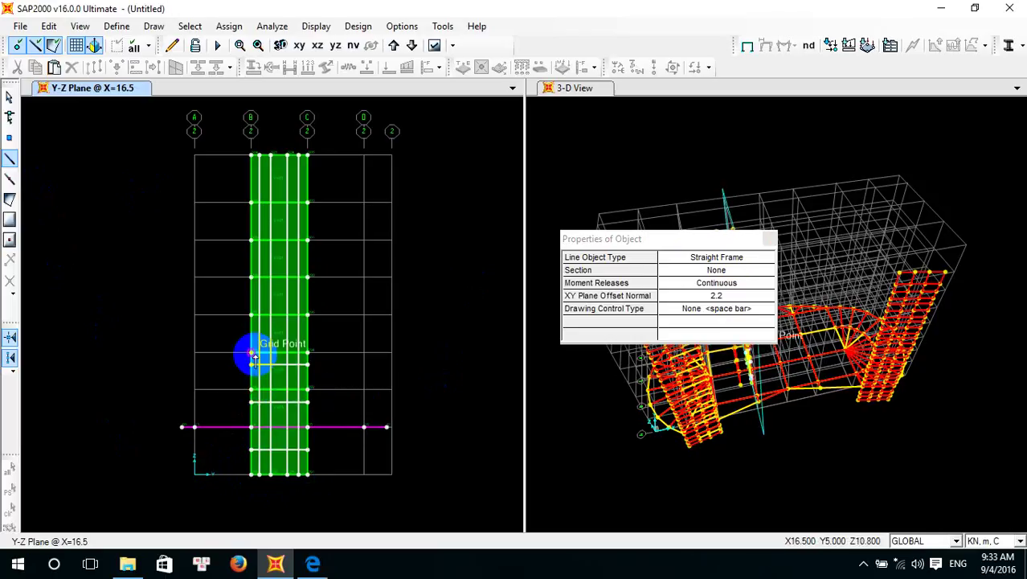
left_click(307, 351)
left_click(251, 327)
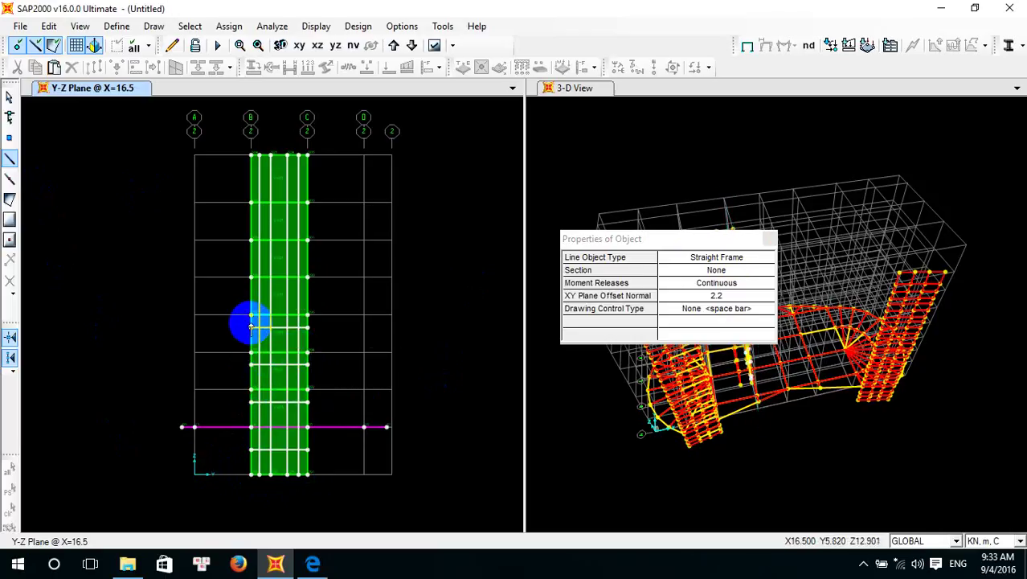
left_click(307, 315)
left_click(251, 277)
left_click(308, 277)
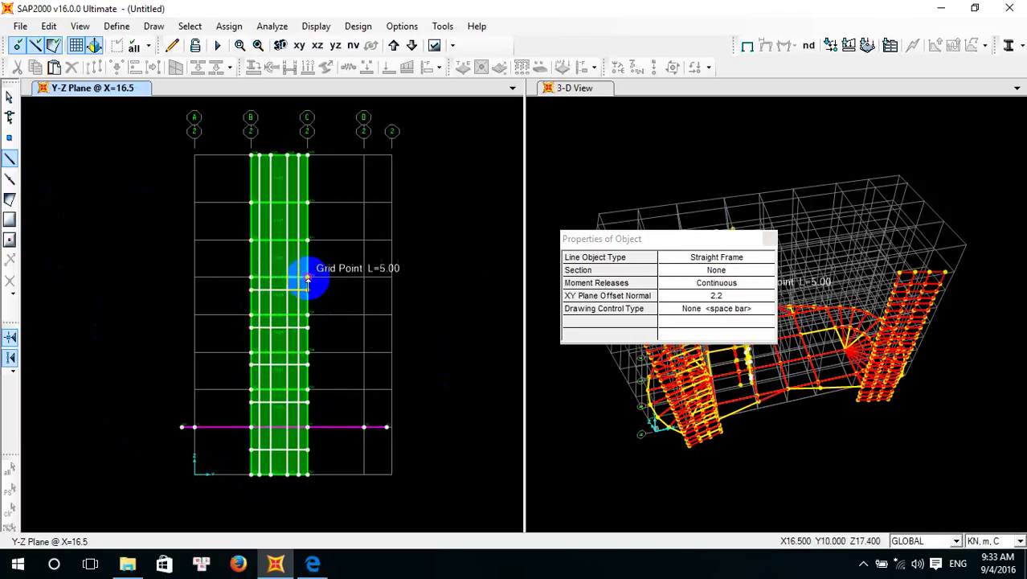
left_click(251, 250)
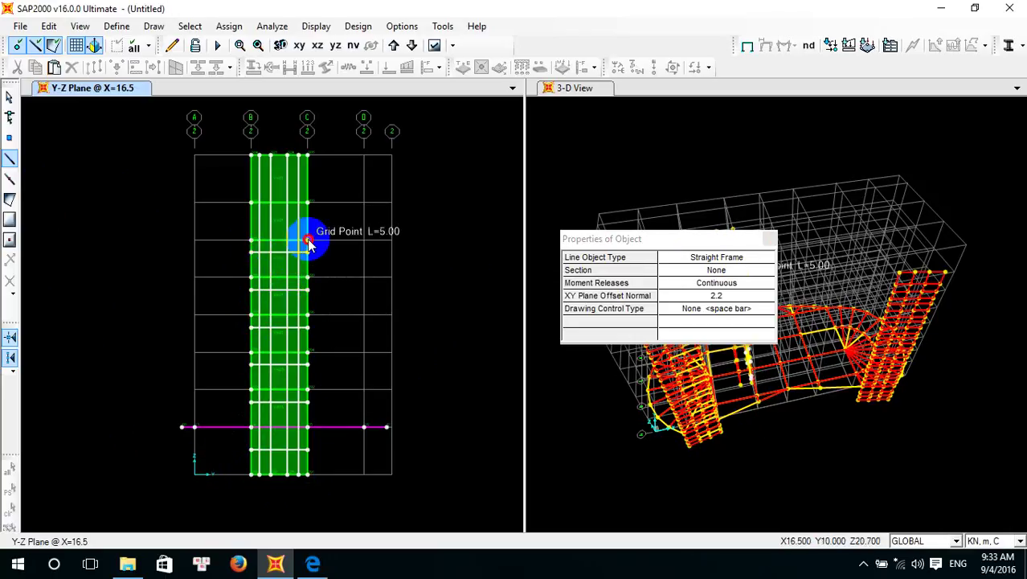
left_click(307, 214)
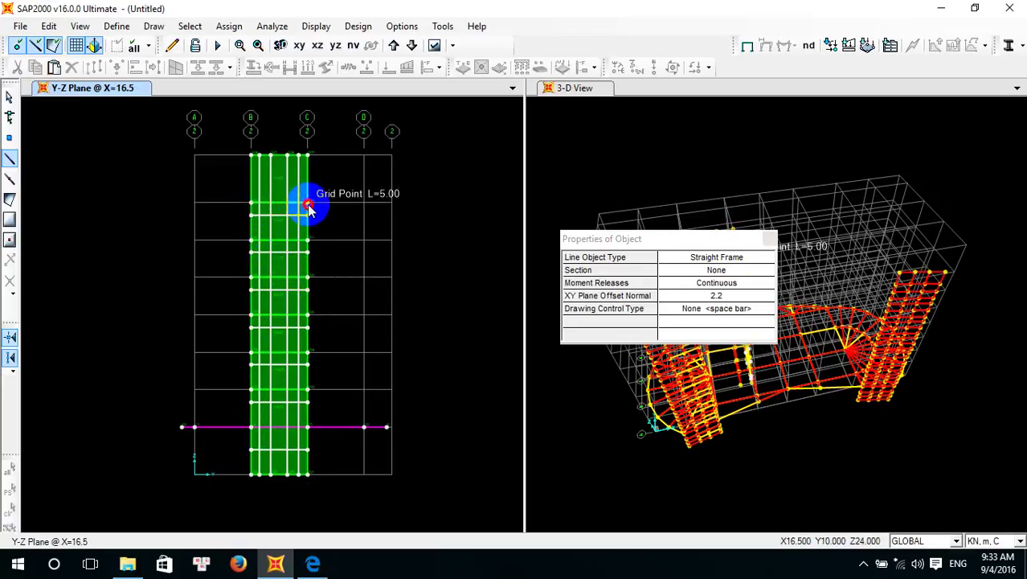
key("Escape")
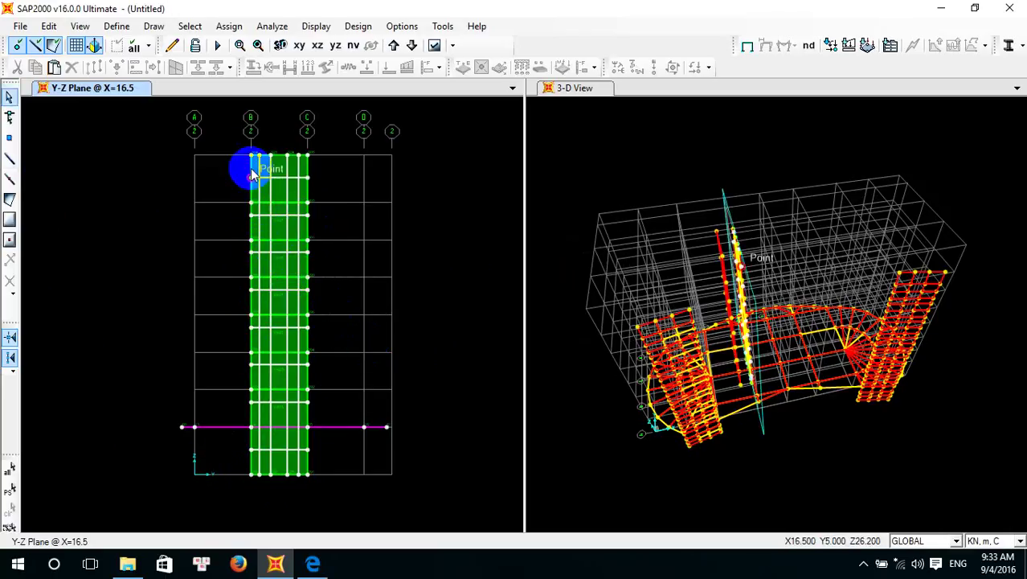
Divide all B–C wall areas on the X=16.5 plane based on edge points, using intersections with visible grid lines and selected straight line objects
left_click_drag(234, 144, 334, 495)
left_click(49, 26)
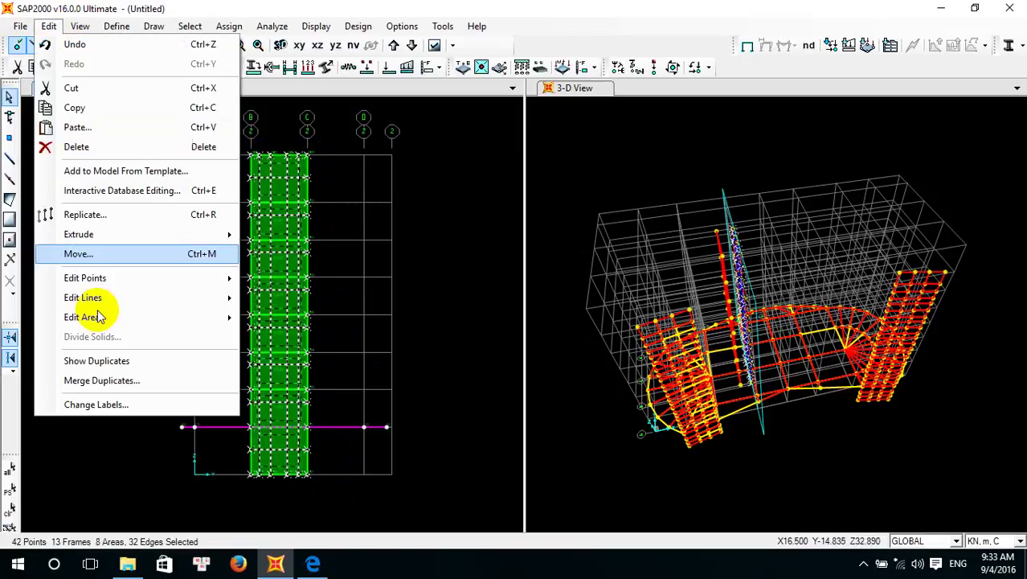
mouse_move(180, 323)
left_click(340, 322)
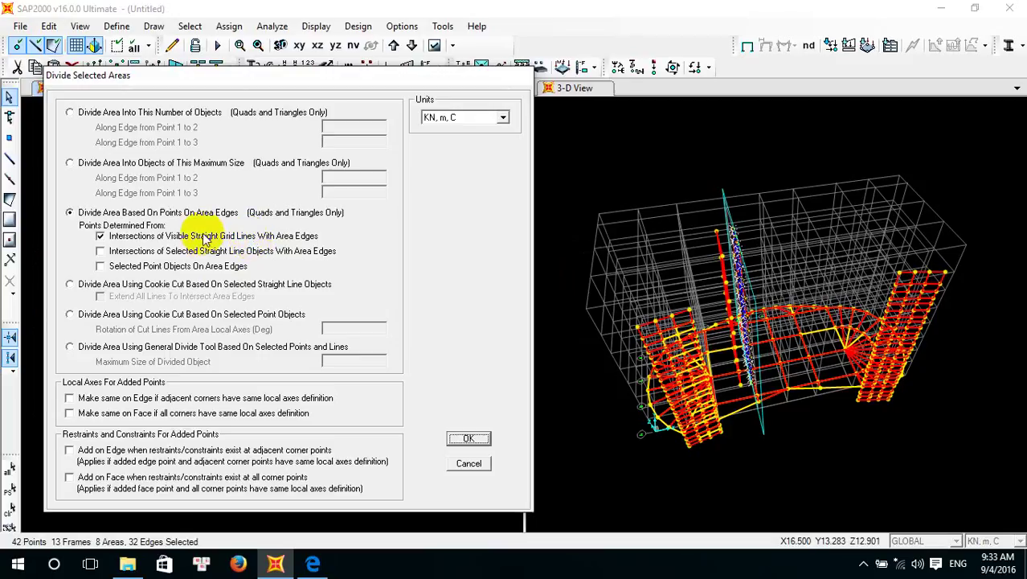
left_click(100, 251)
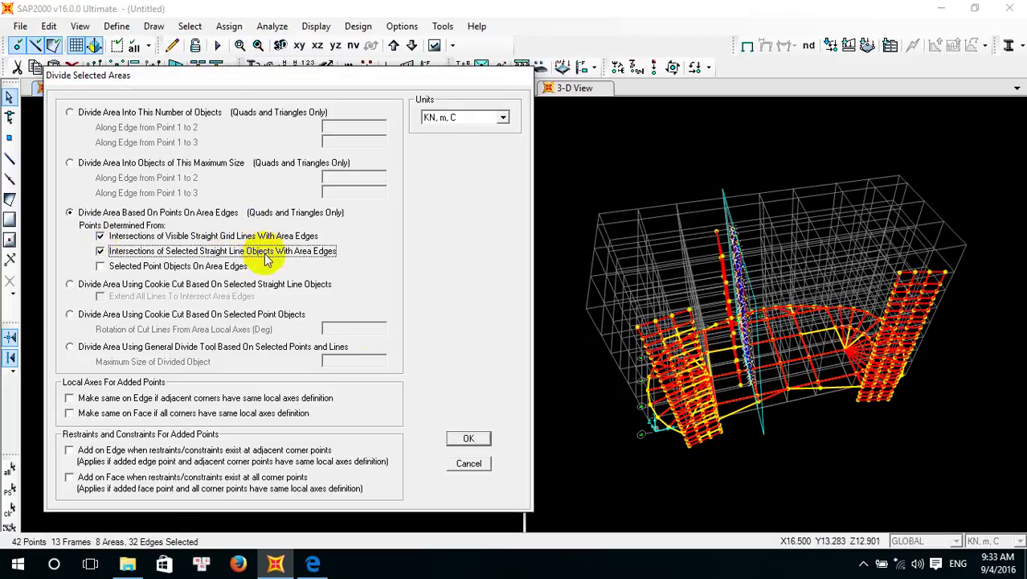
left_click(466, 438)
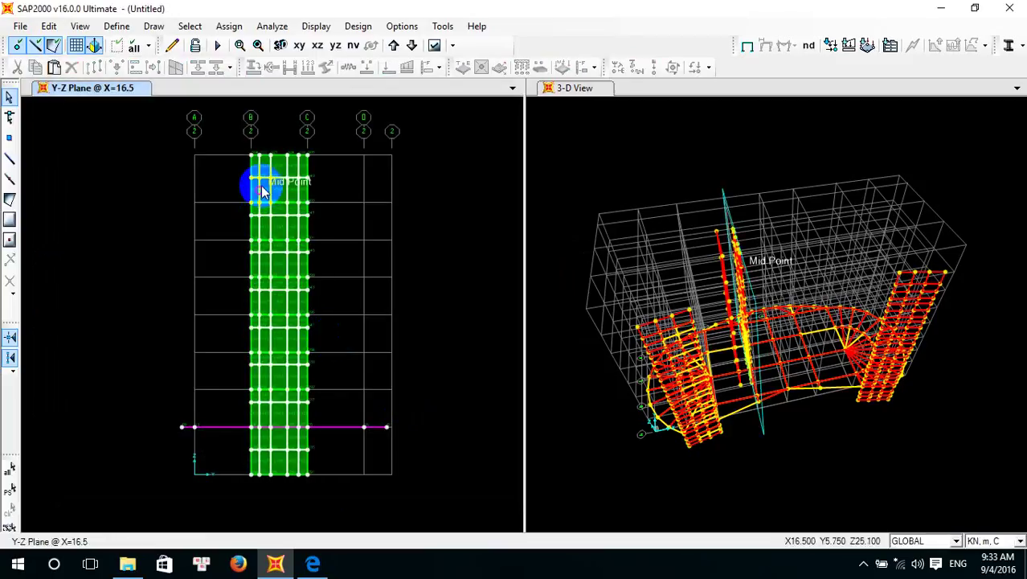
Delete the two ground-storey VA25 opening panels below the 2.2 m guide line, between each pair of vertical guides
scroll(249, 492, "up", 2)
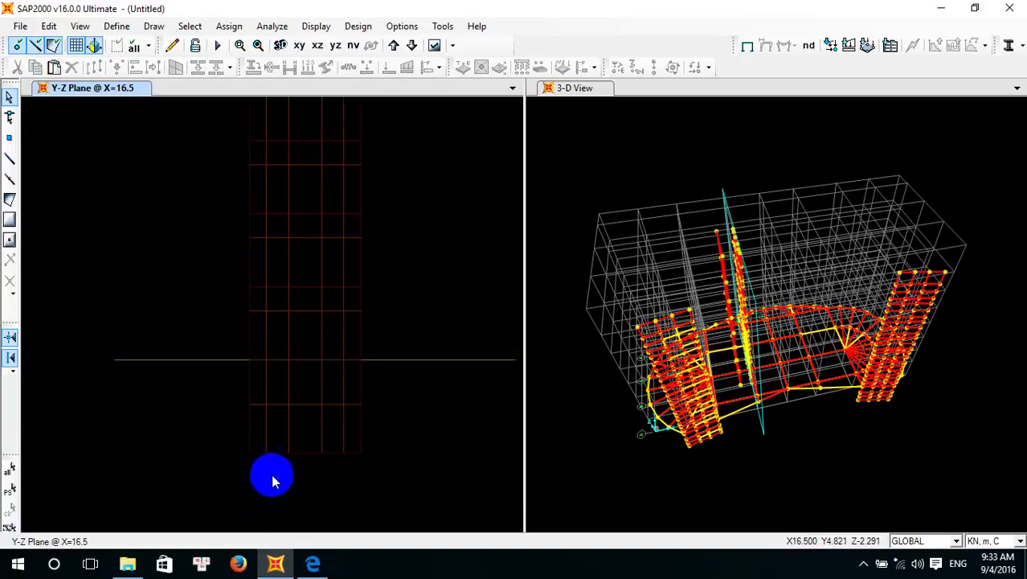
left_click(276, 426)
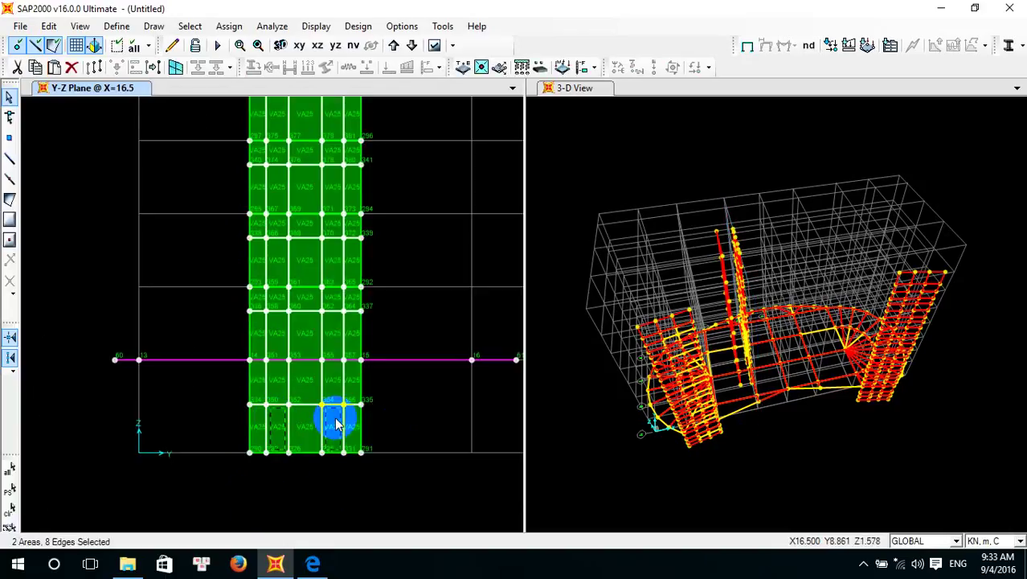
key("Delete")
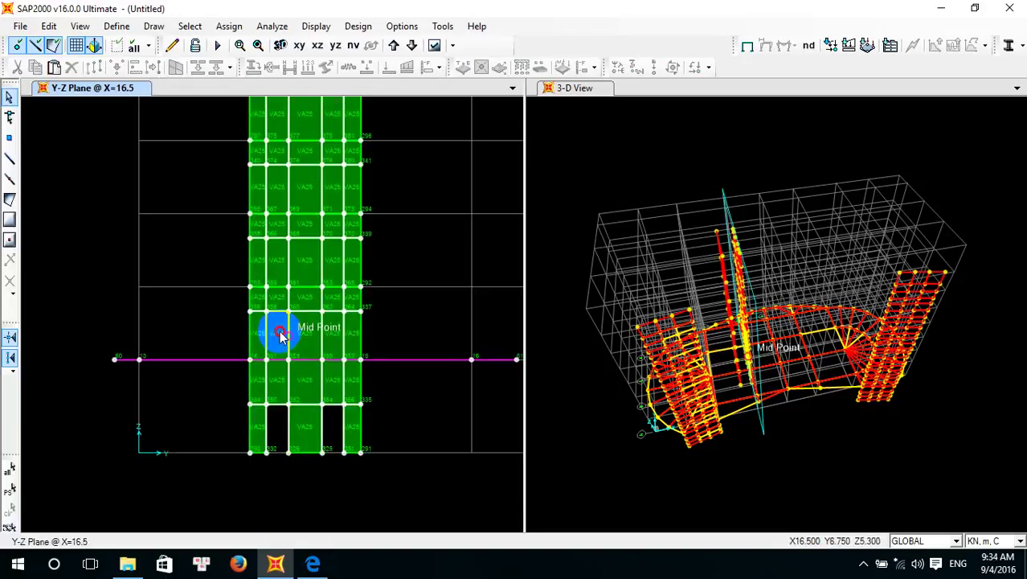
Delete the two VA25 opening panels below the 2.2 m guide line in every upper storey up to the roof
left_click(280, 328)
left_click(328, 336)
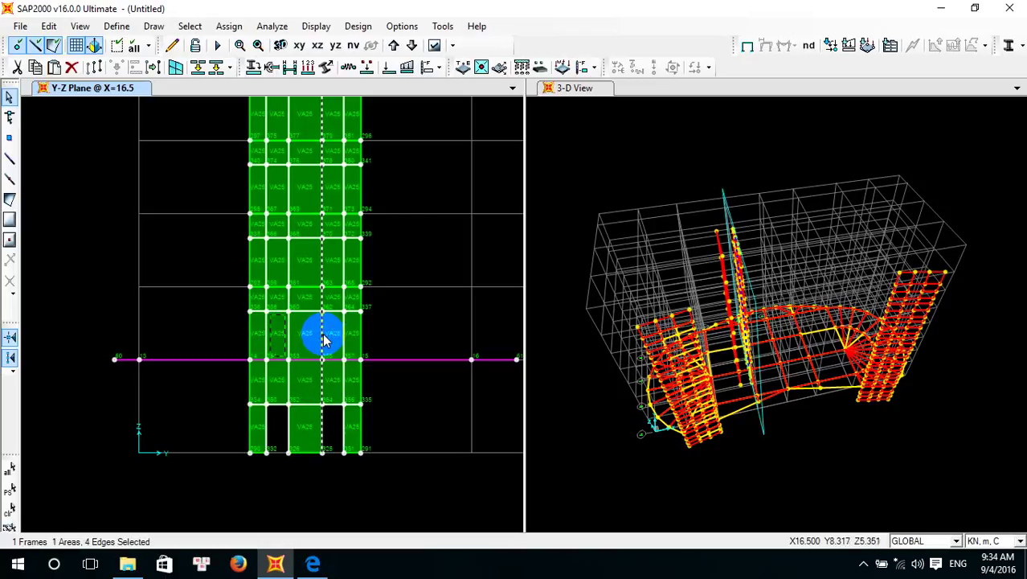
left_click(330, 334)
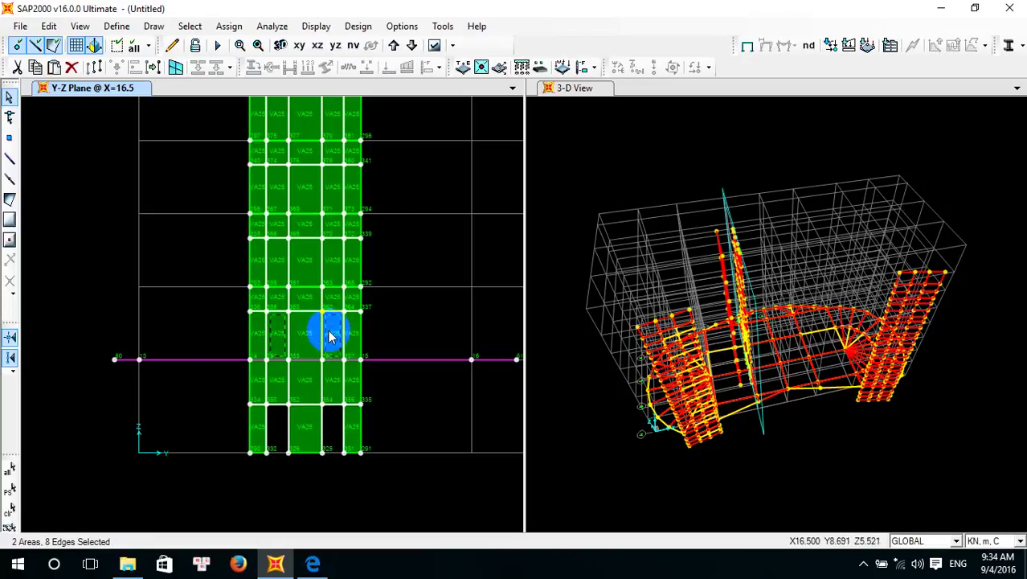
scroll(297, 282, "up", 2)
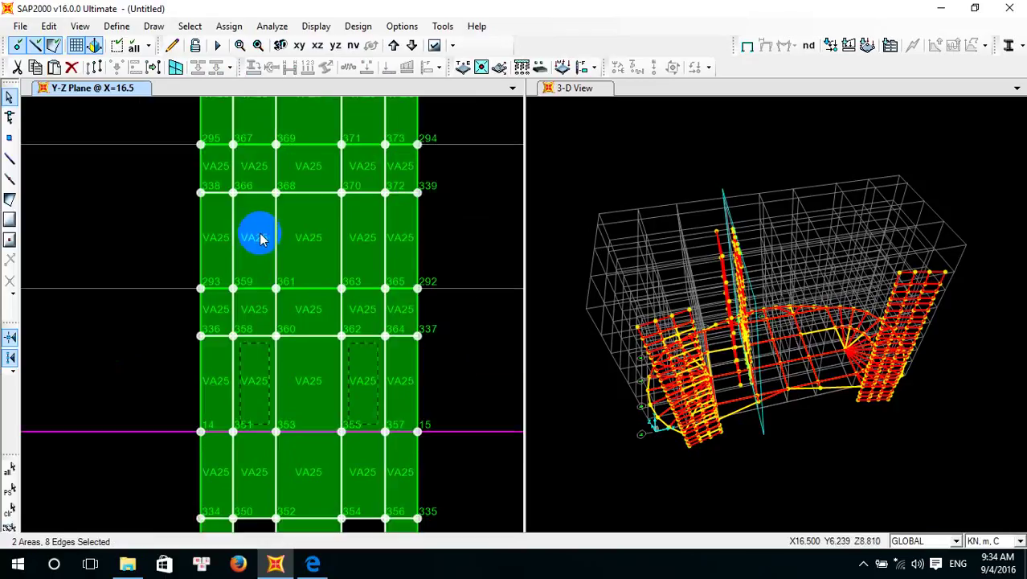
left_click(261, 237)
middle_click_drag(477, 207, 420, 340)
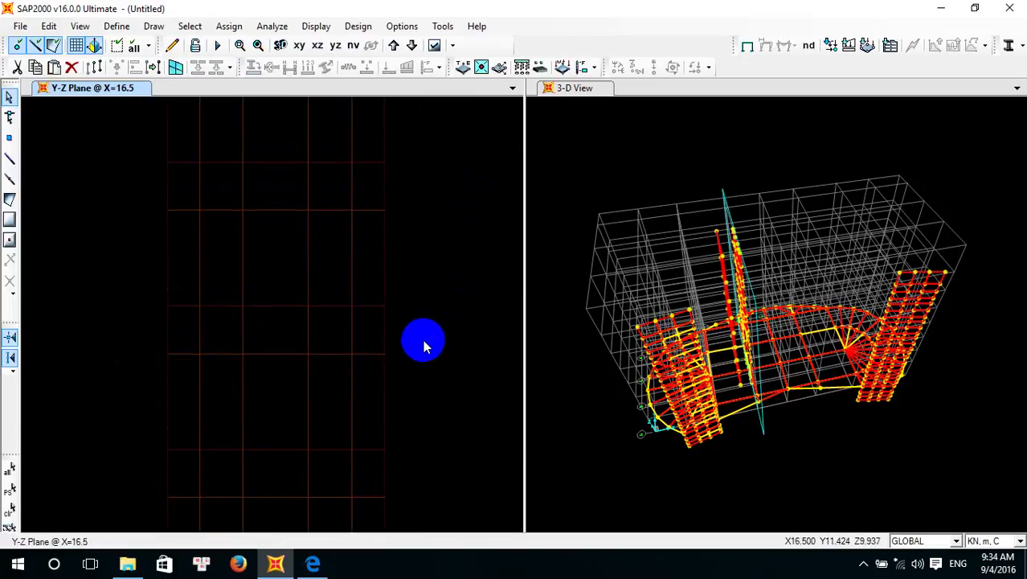
left_click(220, 271)
left_click(346, 245)
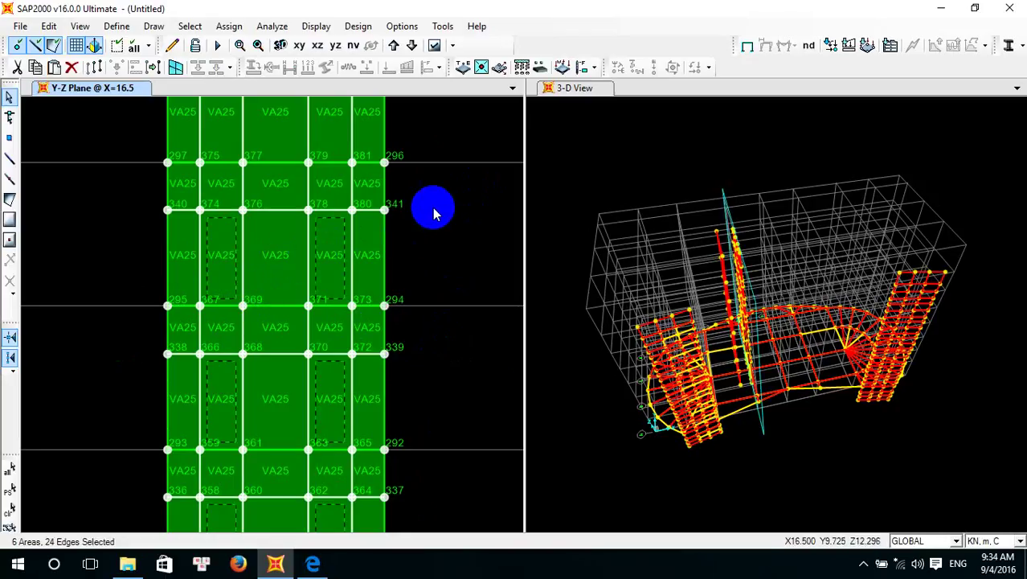
middle_click_drag(436, 206, 427, 394)
left_click(215, 316)
left_click(325, 299)
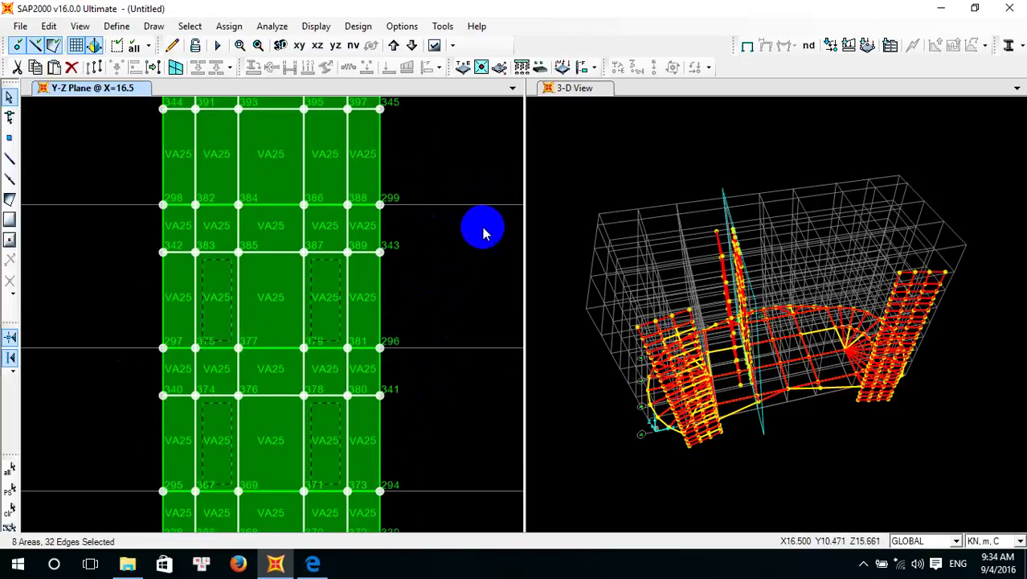
middle_click_drag(482, 229, 457, 420)
left_click(191, 347)
left_click(289, 339)
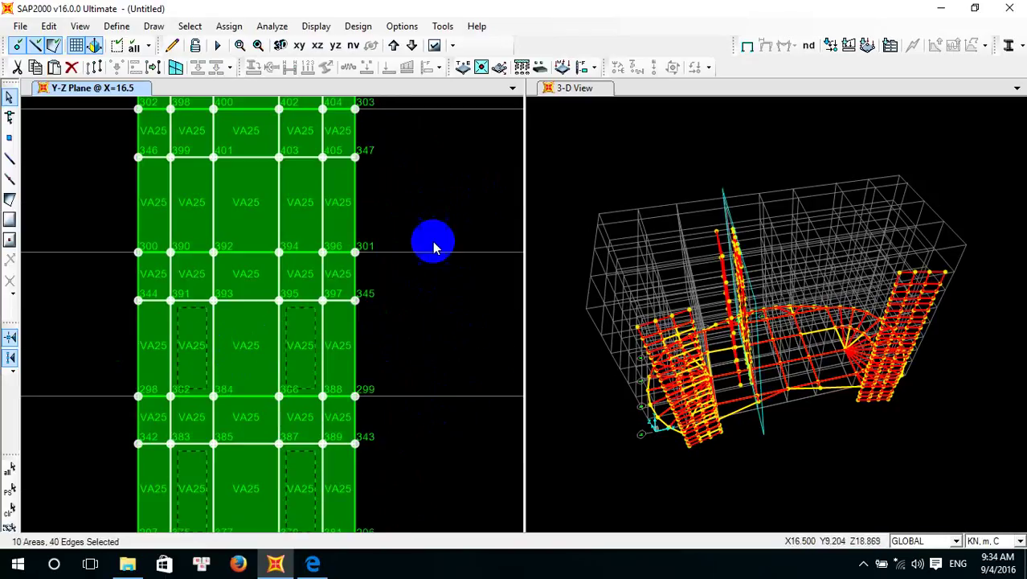
middle_click_drag(431, 242, 397, 388)
left_click(197, 348)
left_click(299, 352)
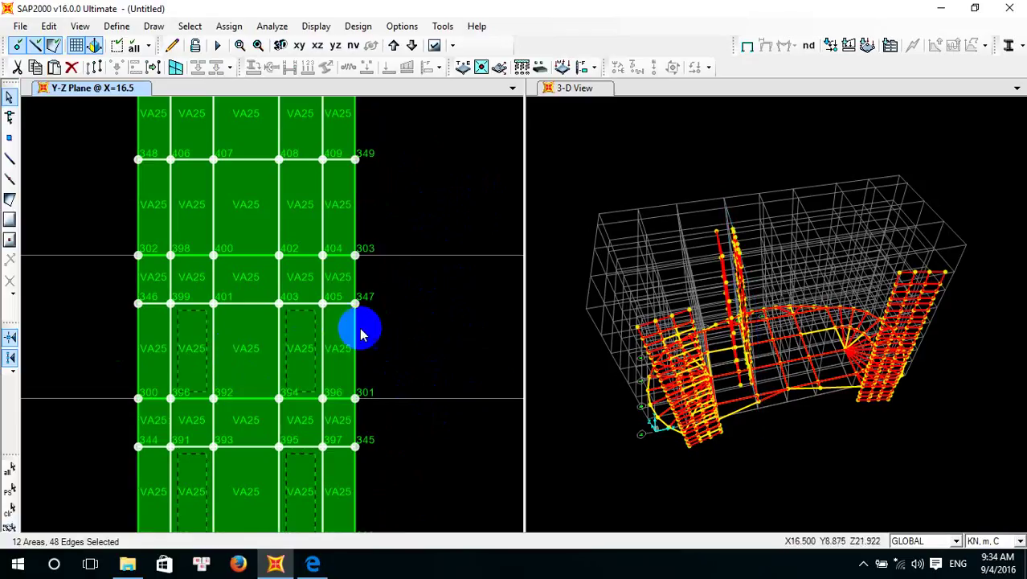
left_click(194, 207)
left_click(300, 204)
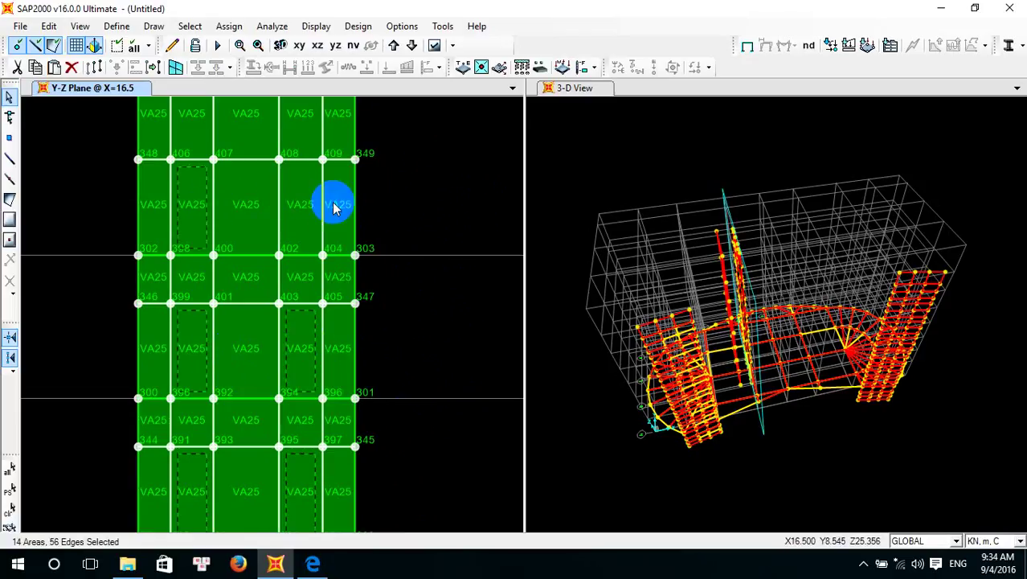
middle_click_drag(414, 190, 427, 374)
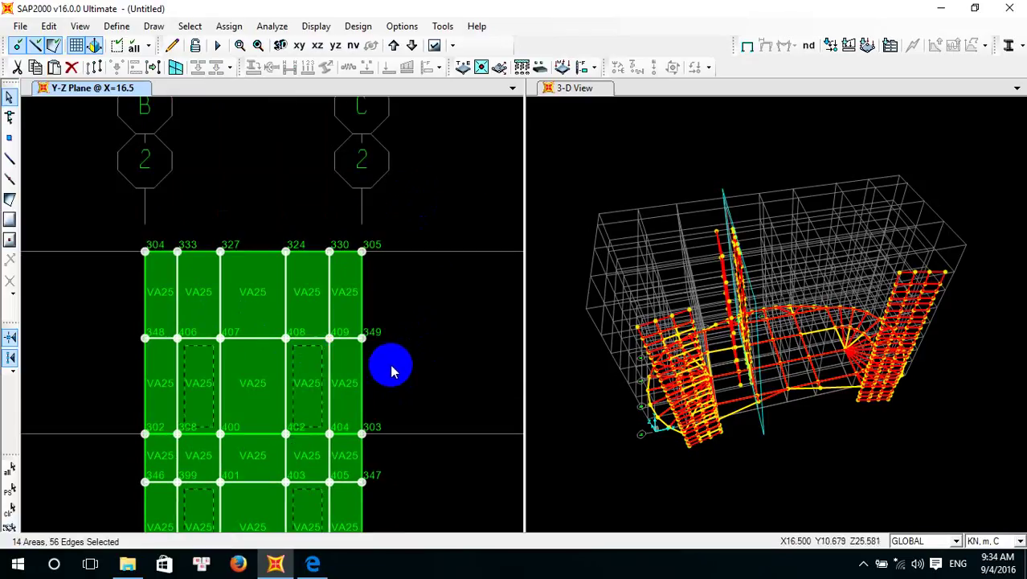
key("Delete")
scroll(417, 454, "down", 5)
middle_click_drag(440, 483, 422, 391)
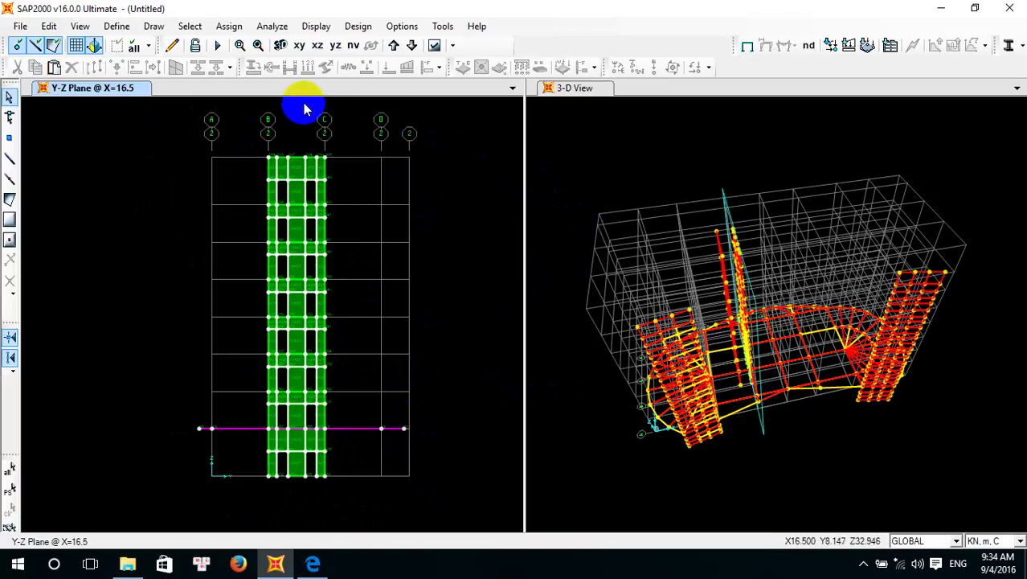
Display the X-Z elevation at Y=5 beside the X-Y plan at Z=4.2
left_click(299, 47)
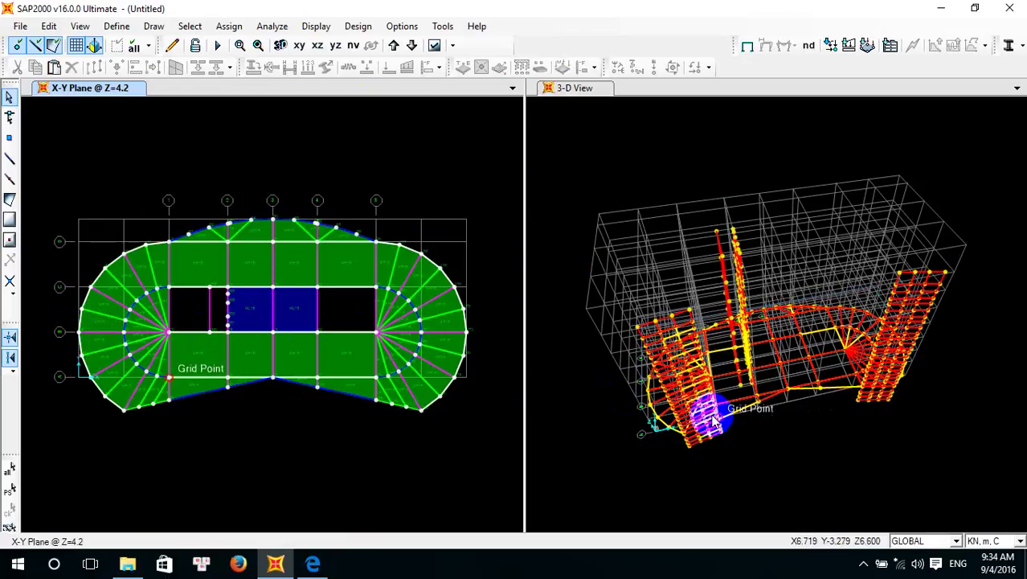
left_click(598, 184)
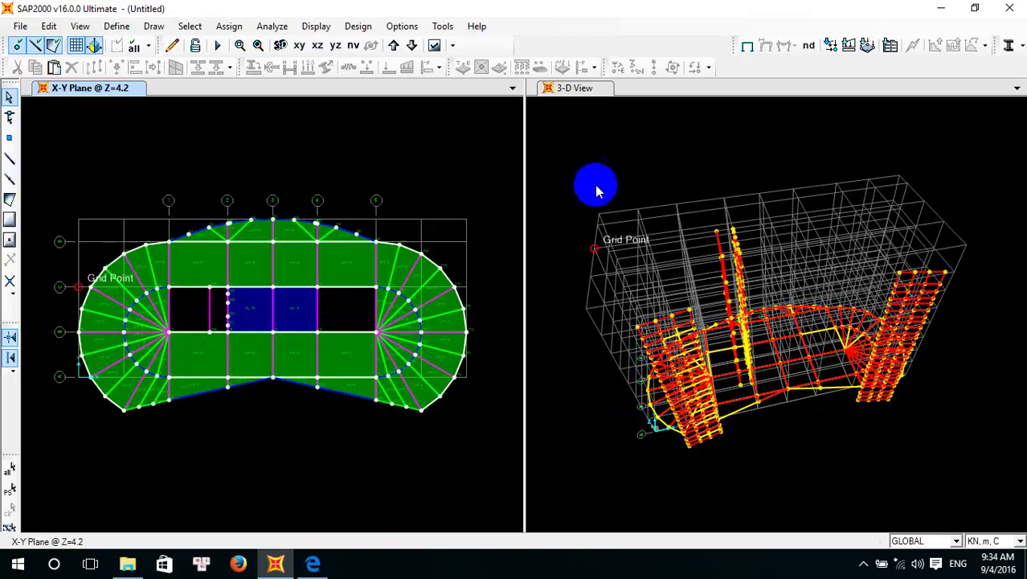
left_click(278, 45)
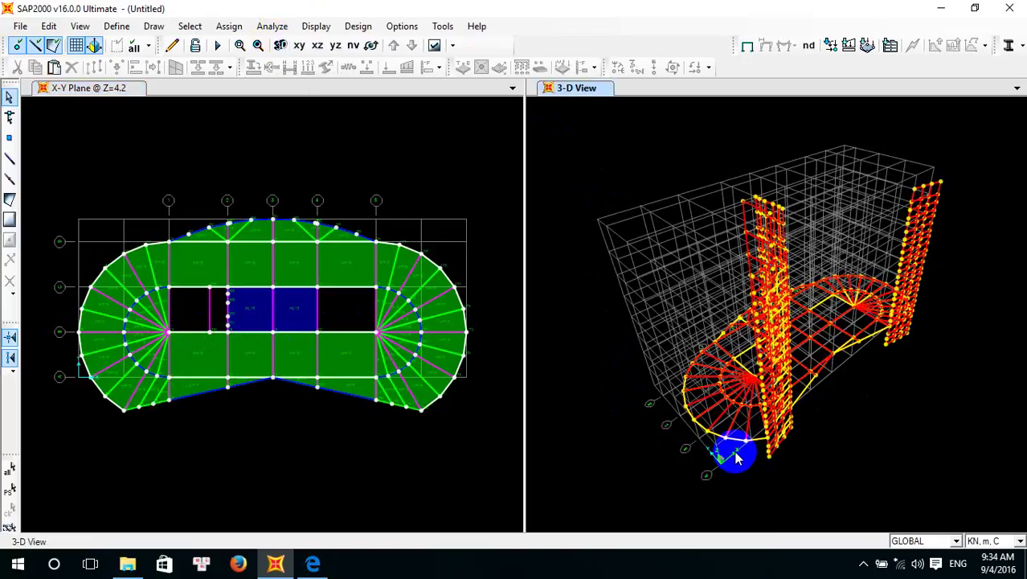
left_click(394, 177)
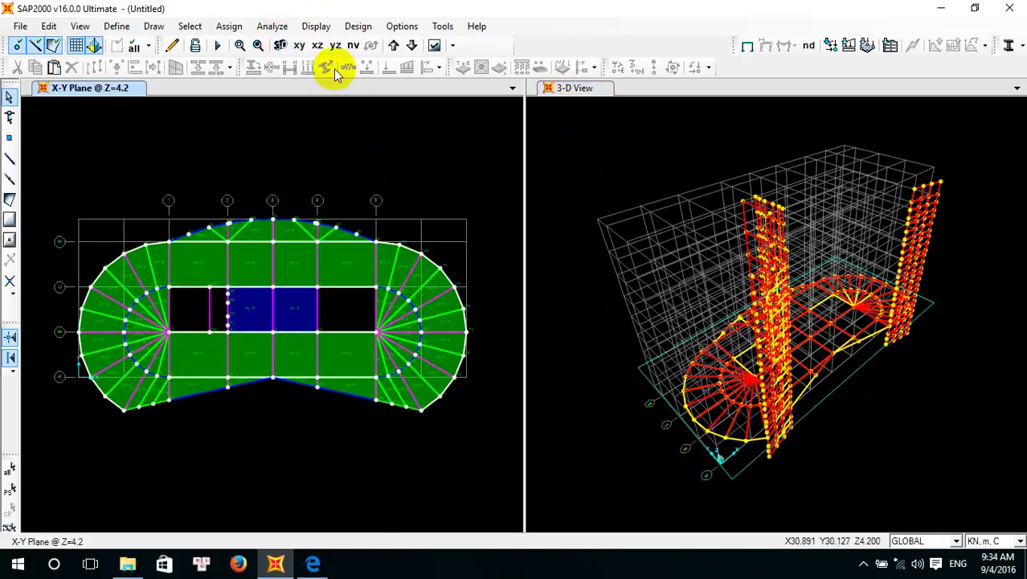
left_click(317, 46)
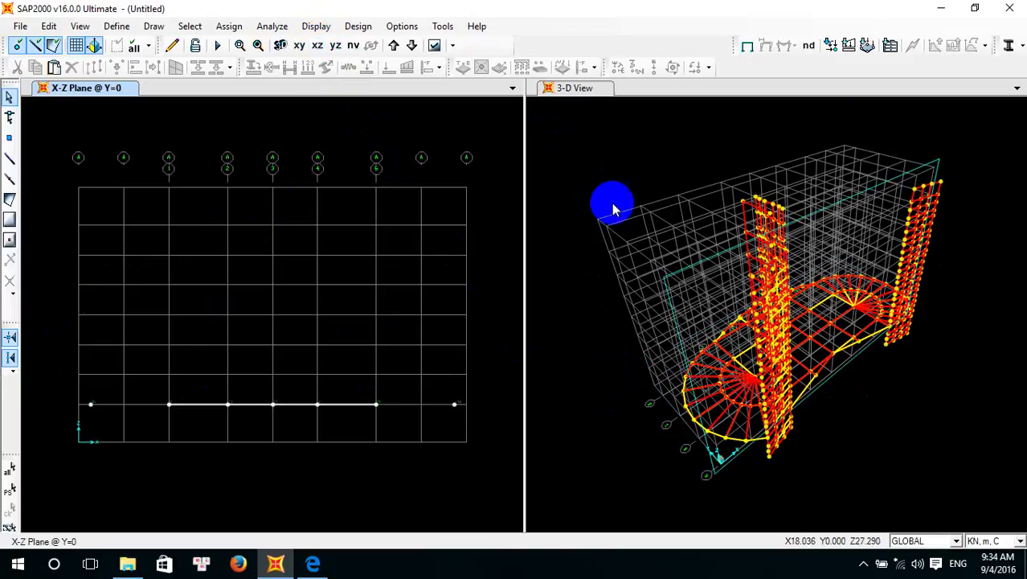
left_click(678, 154)
left_click(306, 45)
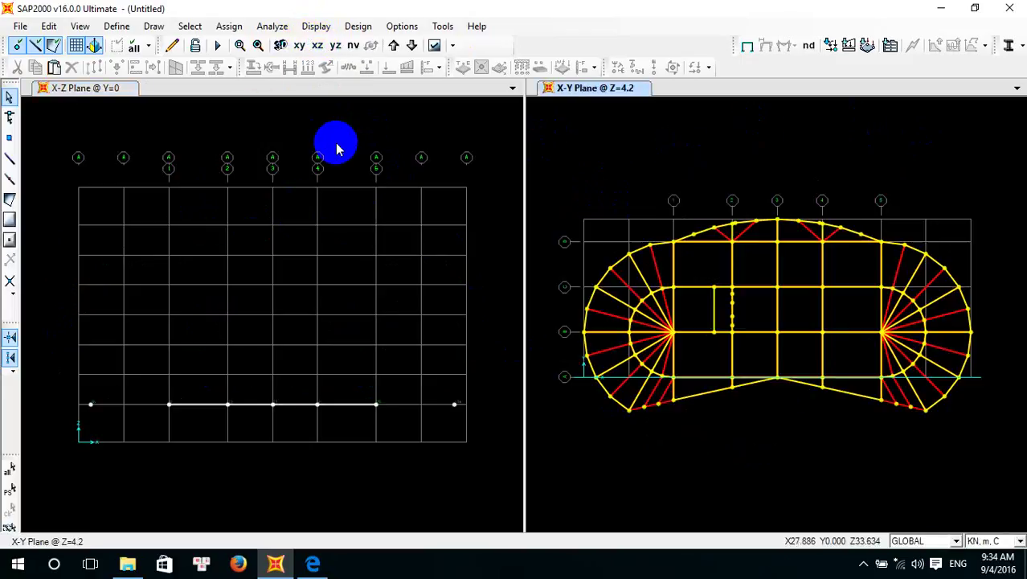
left_click(394, 45)
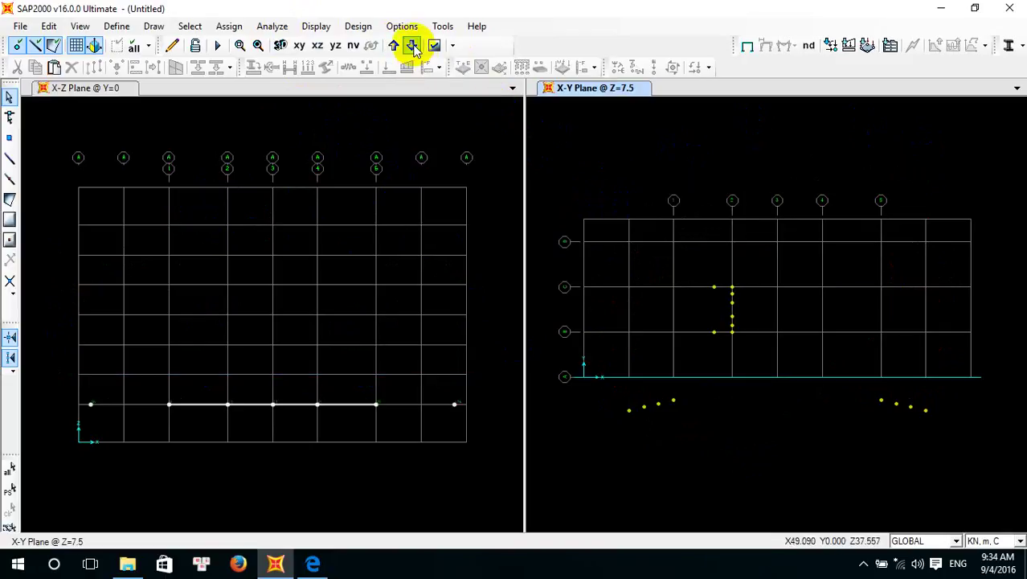
left_click(412, 45)
left_click(443, 149)
left_click(394, 46)
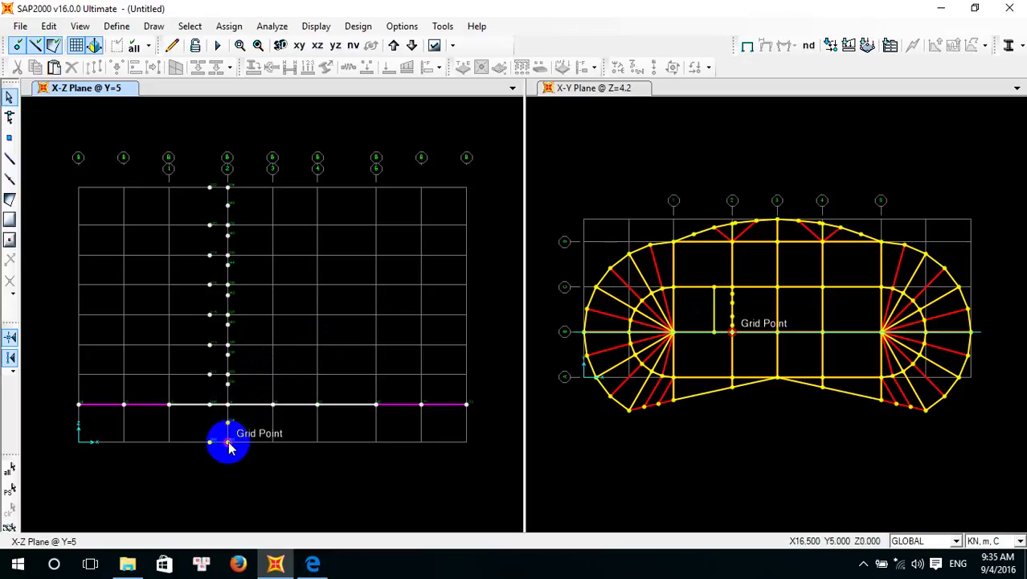
Draw a rectangular VA25 wall area on the Y=5 elevation from X=14.5 to X=16.5, spanning the full height from roof to base
left_click(10, 199)
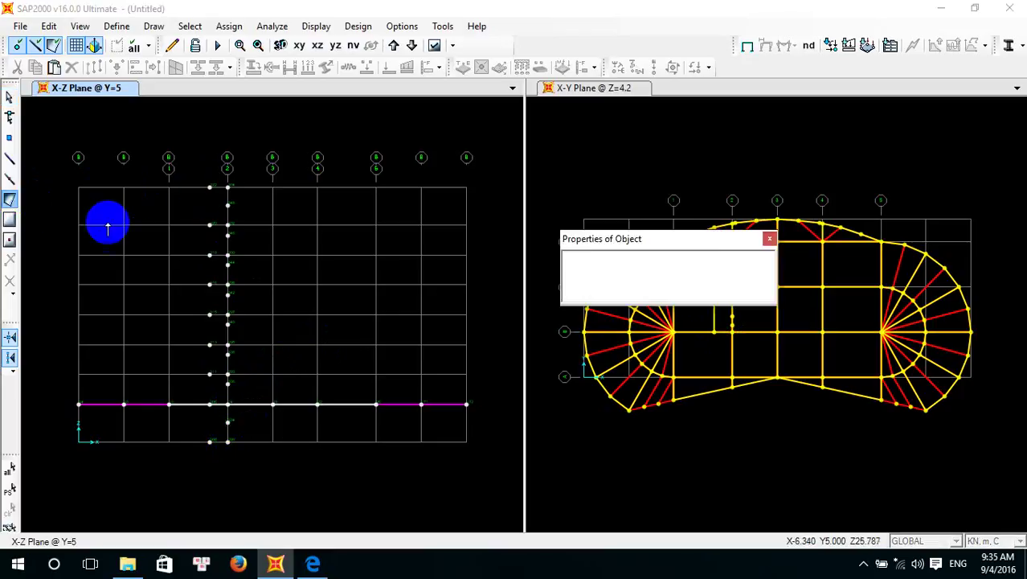
left_click(10, 218)
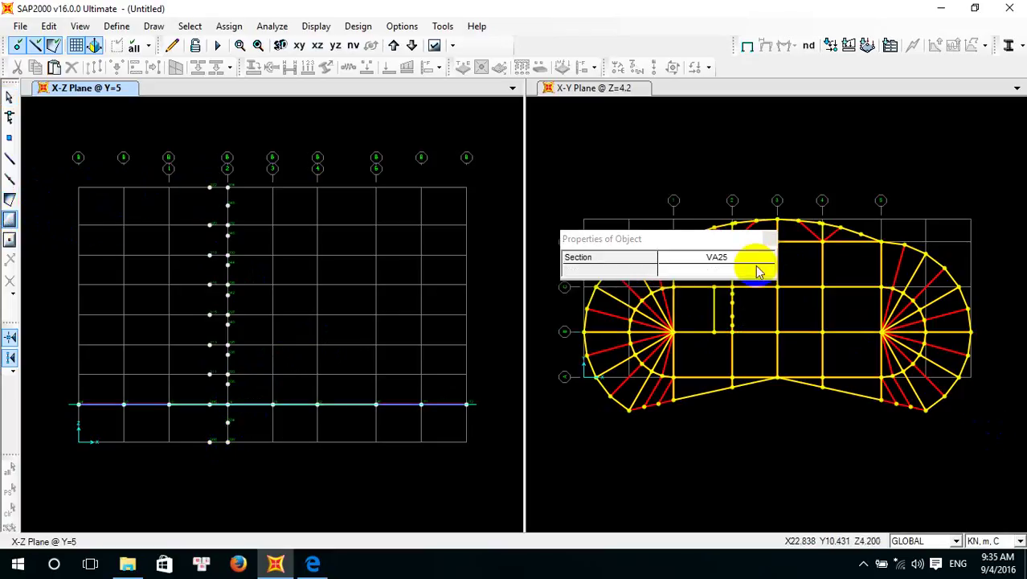
left_click(210, 188)
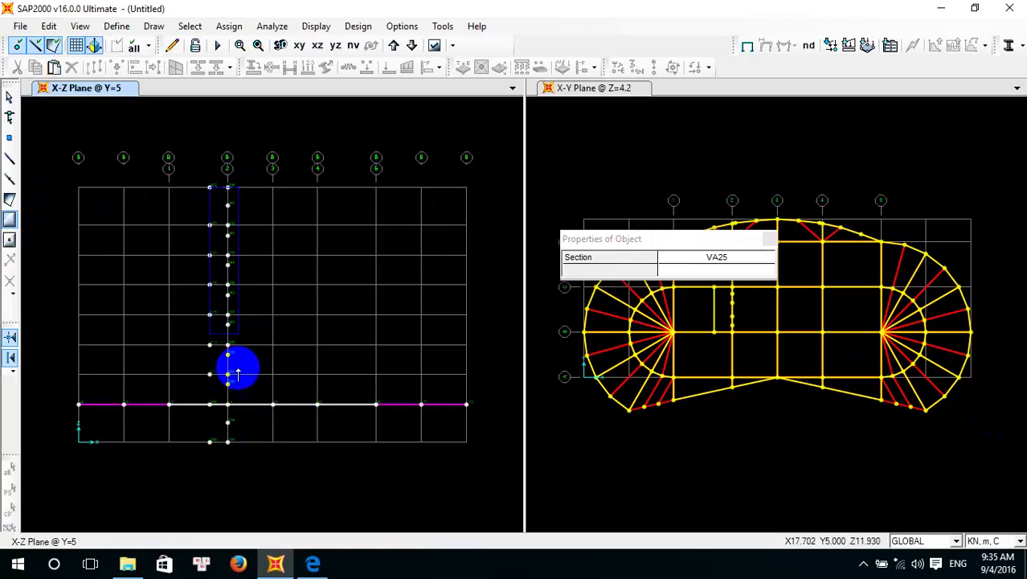
left_click(227, 443)
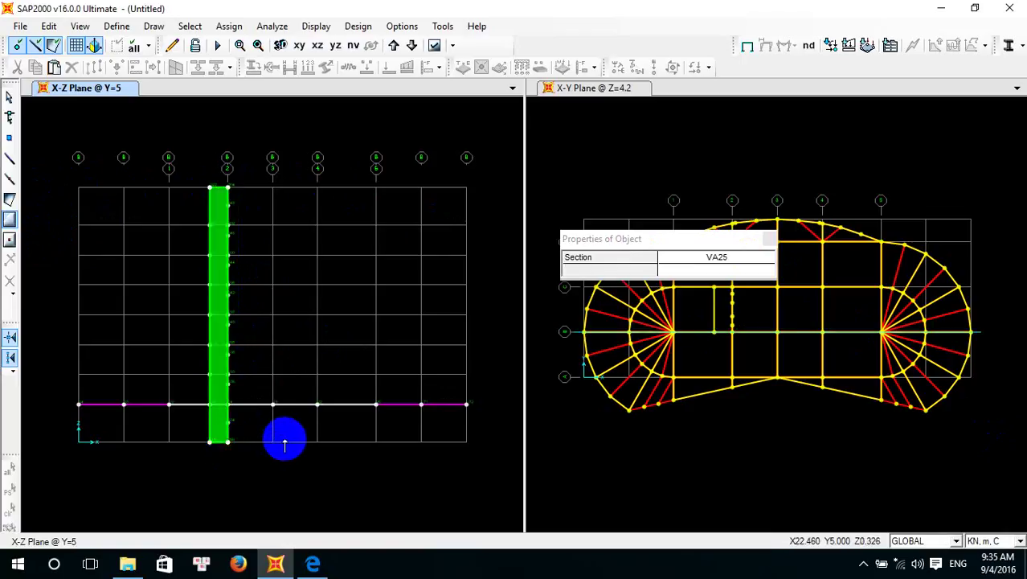
key("Escape")
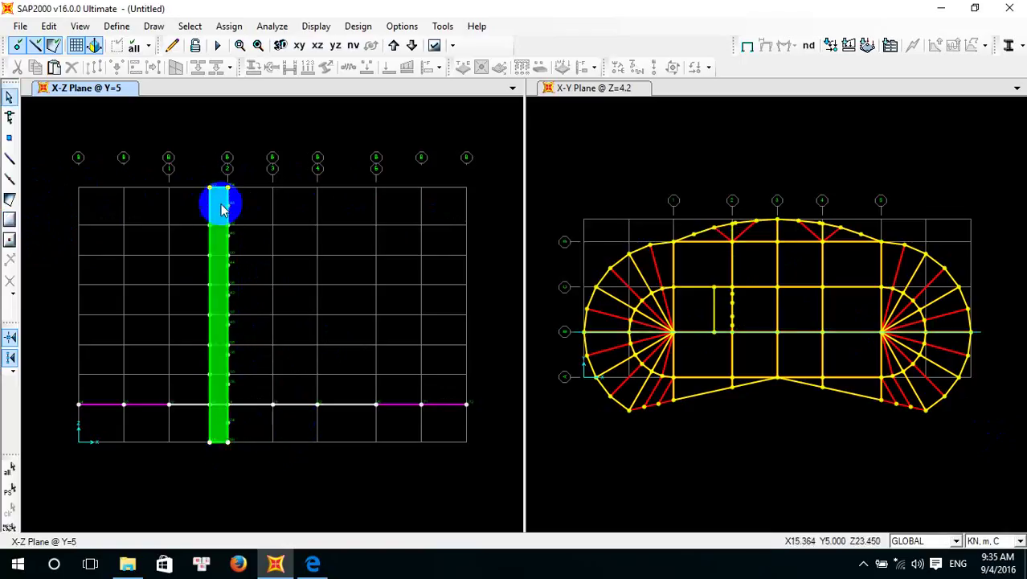
Divide the new wall area based on points on its edges, at intersections with the visible straight grid lines
left_click(218, 214)
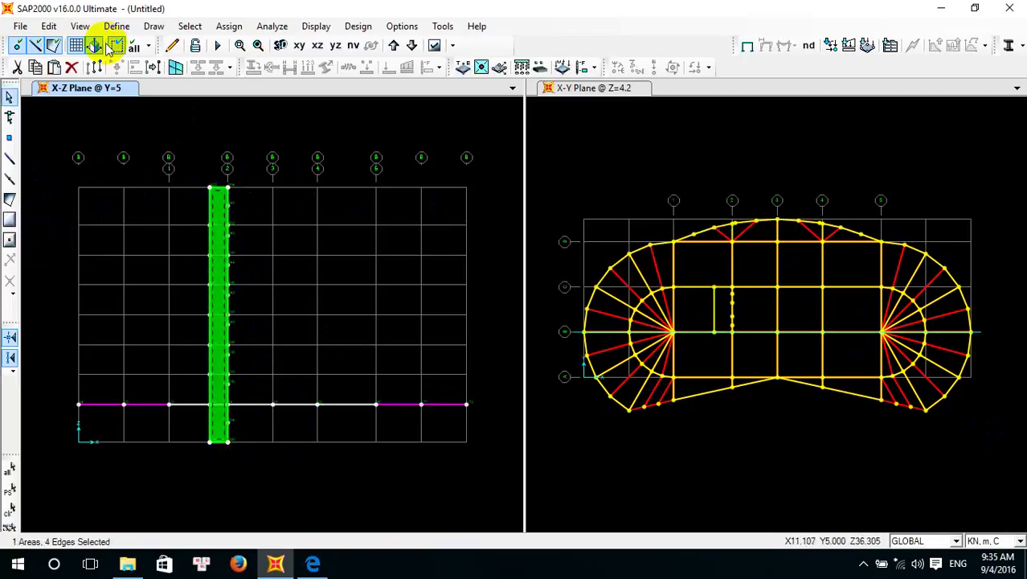
left_click(48, 27)
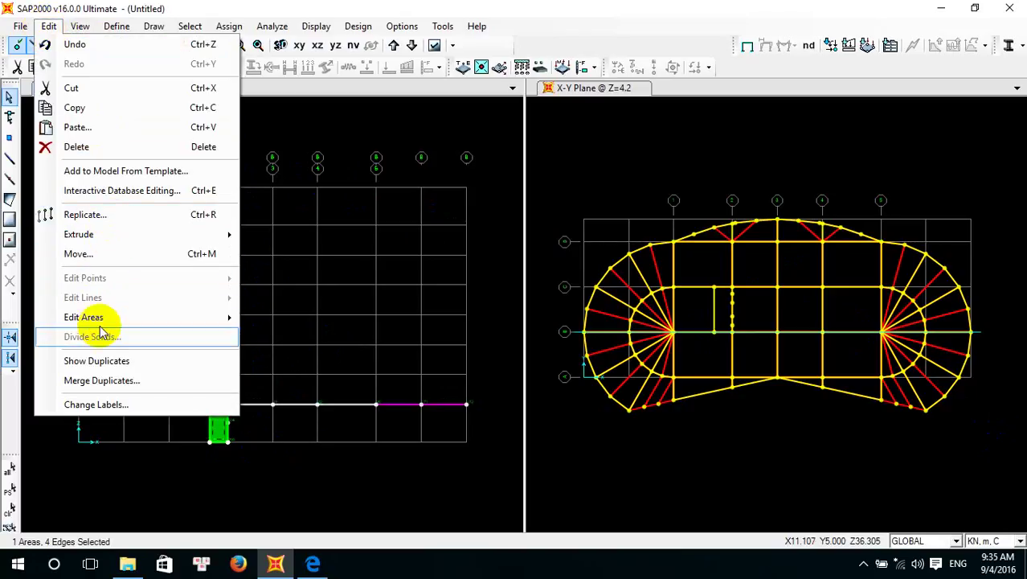
mouse_move(178, 320)
left_click(299, 324)
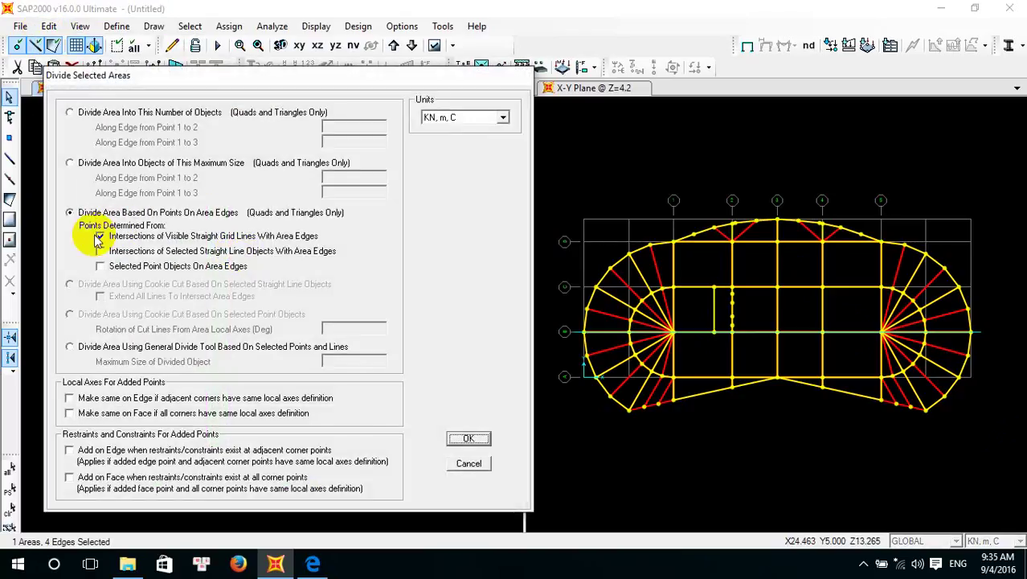
left_click(463, 438)
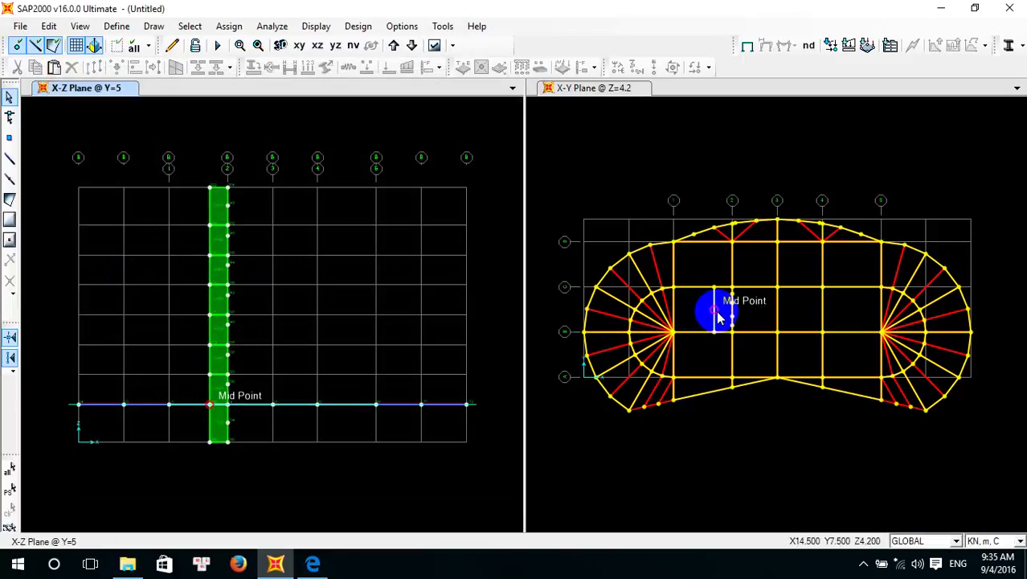
Check the core wall layout in the PDF floor plan and replicate the divided wall linearly with dx 0, dy 2.5 and number 2
left_click(309, 565)
scroll(442, 322, "down", 5)
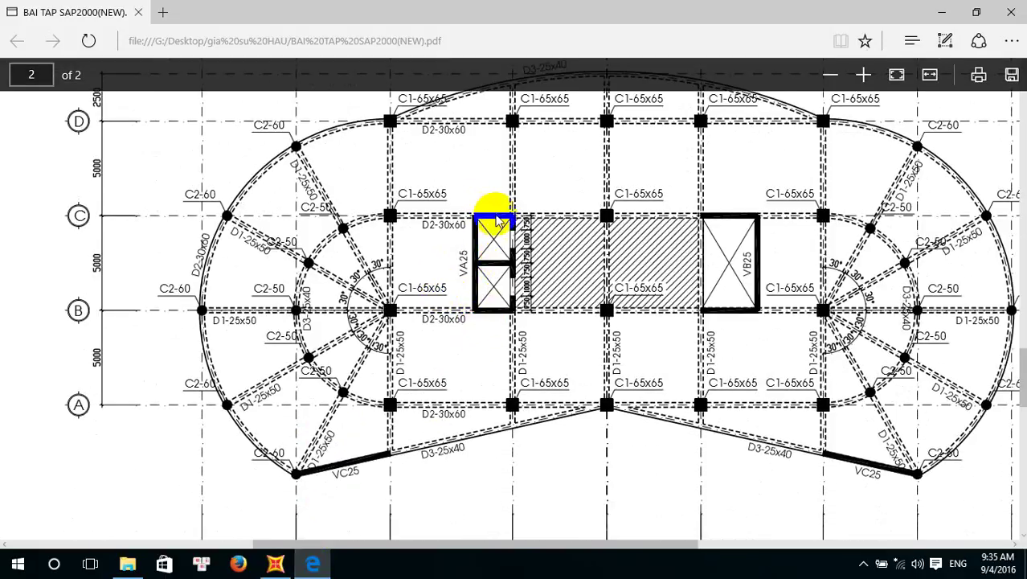
left_click(276, 564)
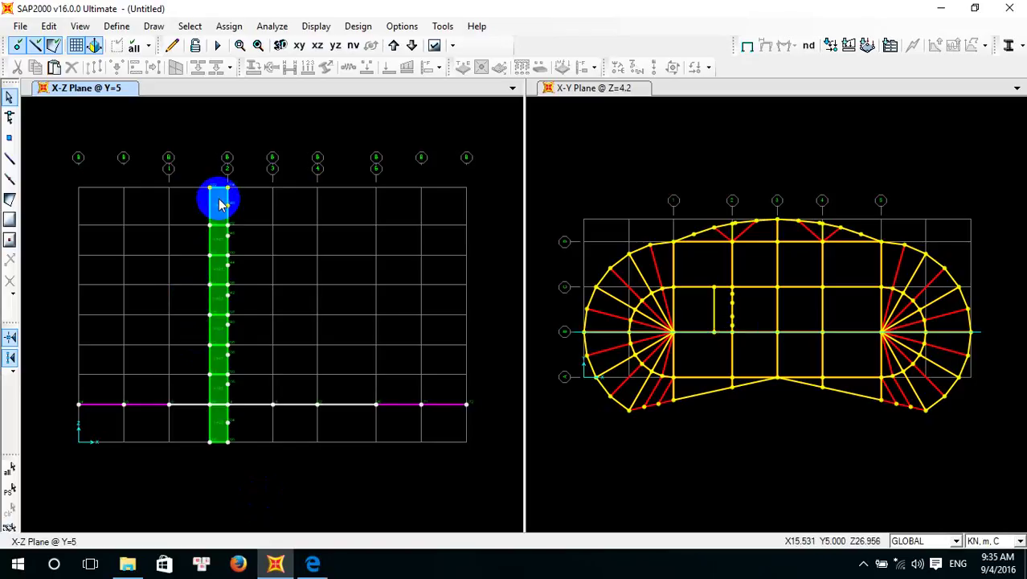
left_click_drag(191, 158, 246, 438)
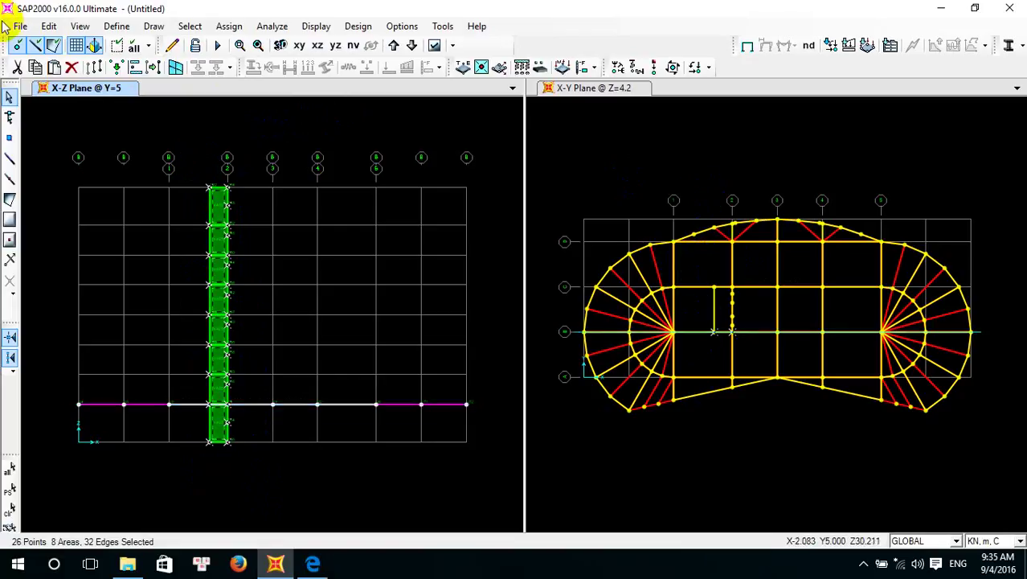
left_click(49, 26)
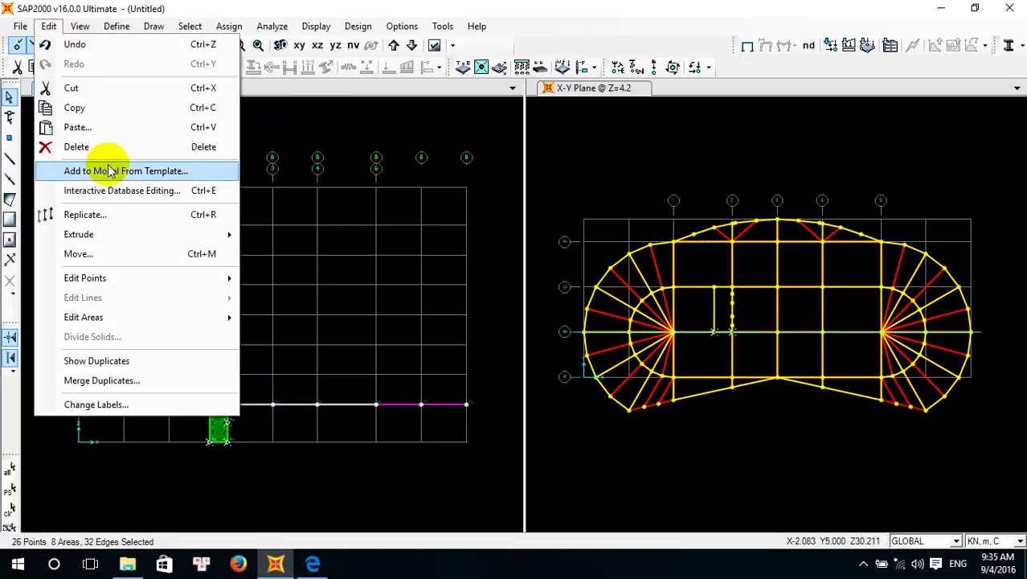
left_click(119, 210)
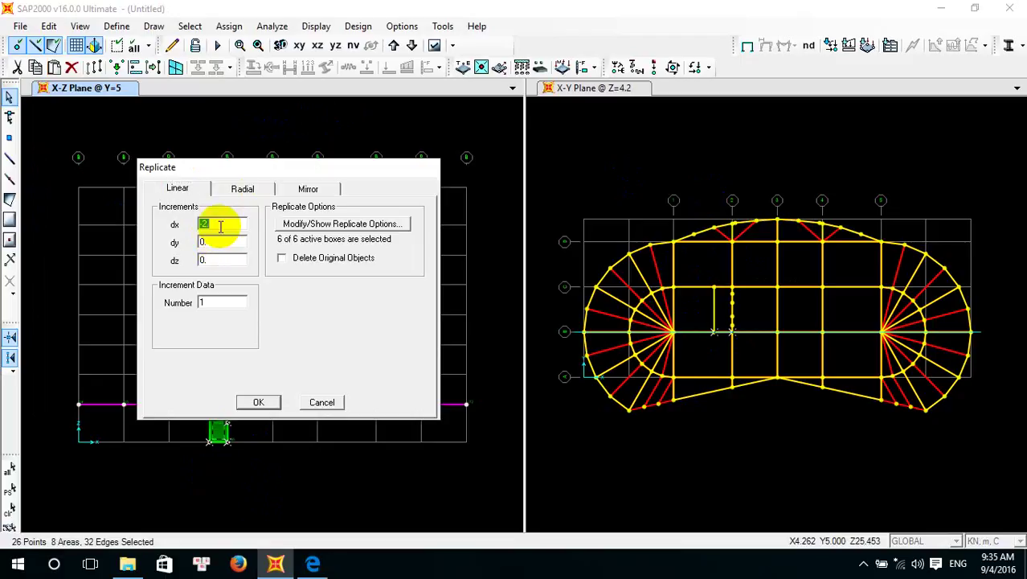
left_click(312, 564)
left_click(313, 565)
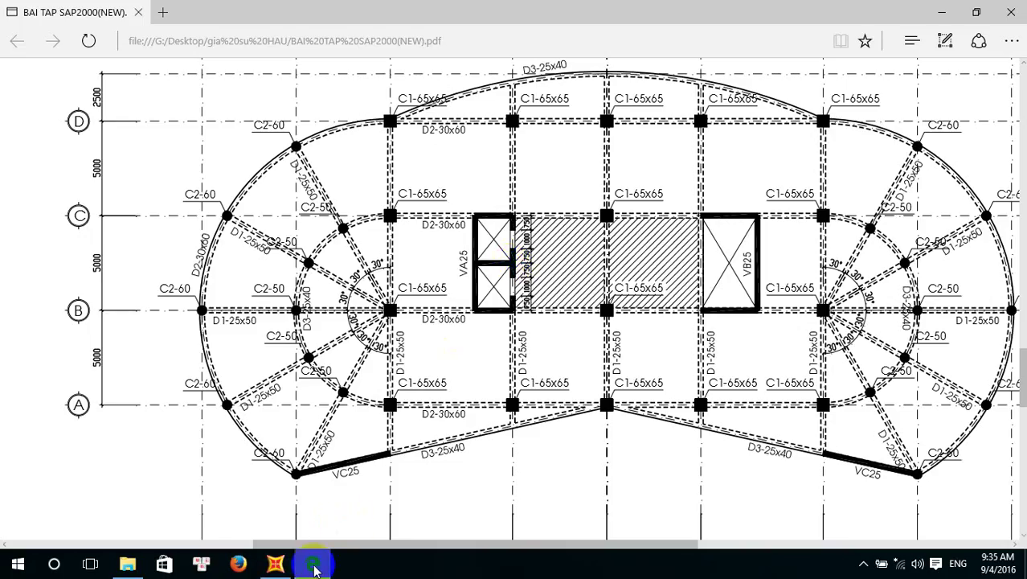
left_click(276, 565)
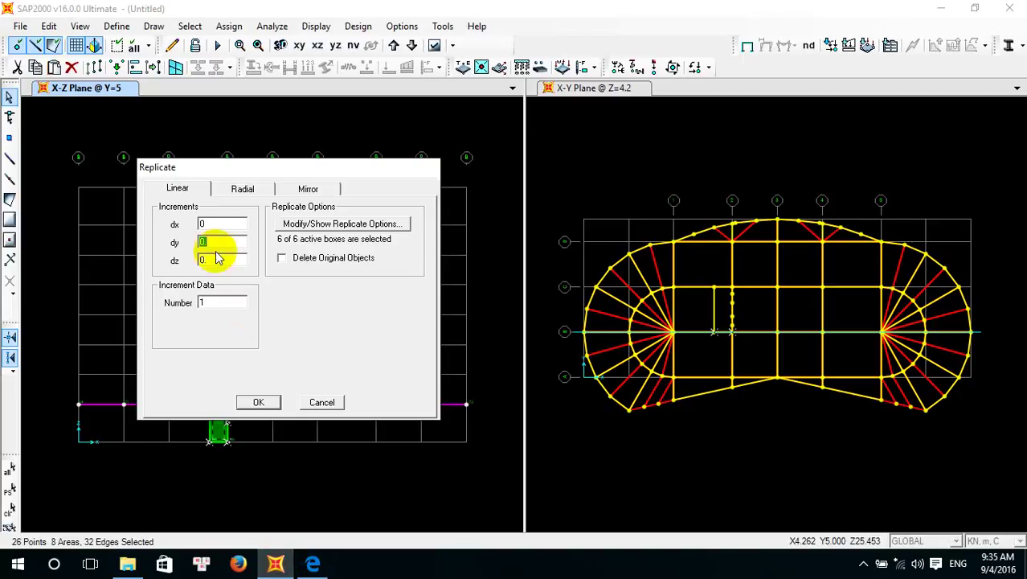
type(".5")
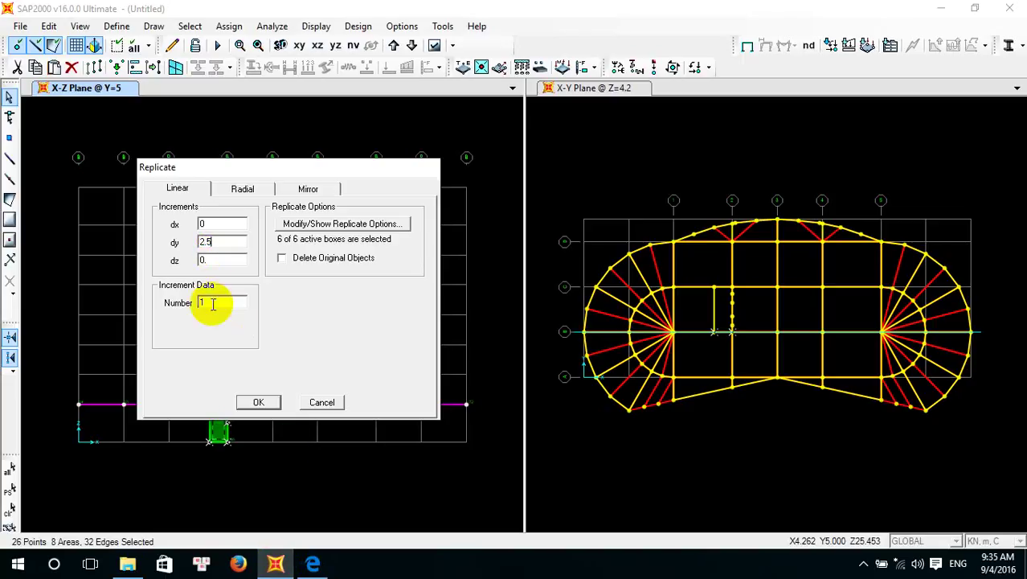
type("2")
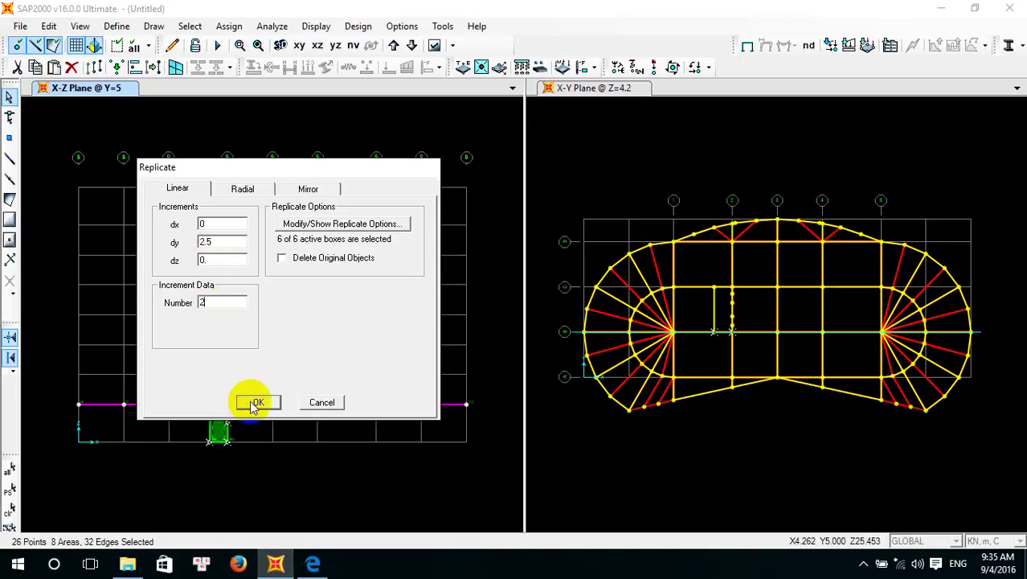
left_click(254, 404)
Switch the plan window to a 3-D view and turn on Fill Objects in its display options
left_click(619, 138)
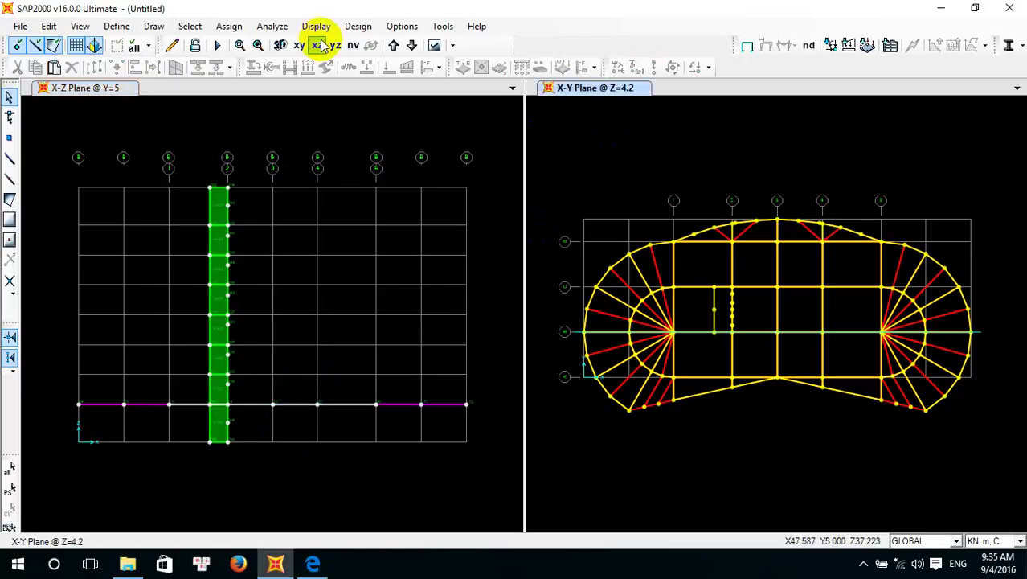
left_click(295, 45)
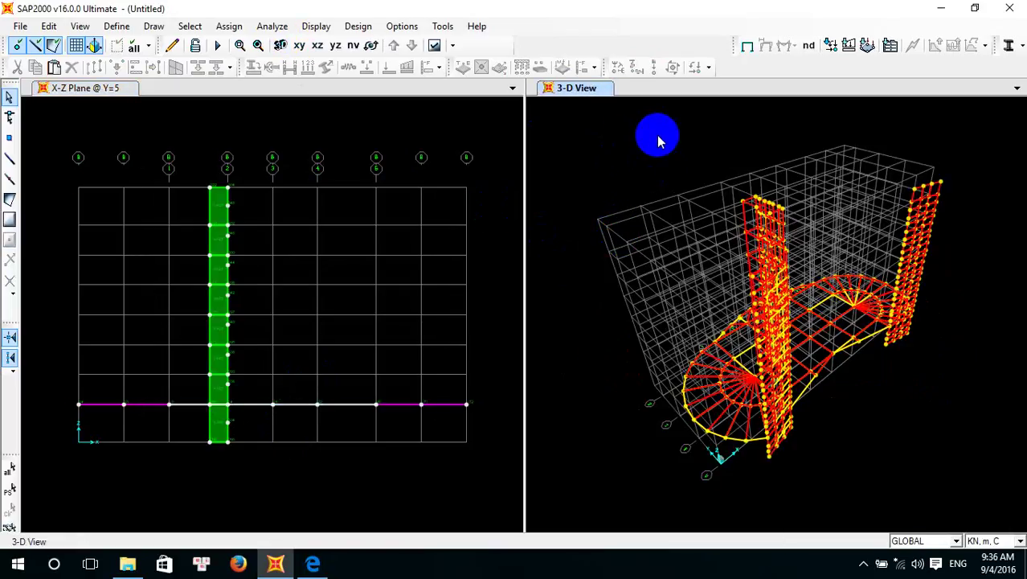
left_click(643, 152)
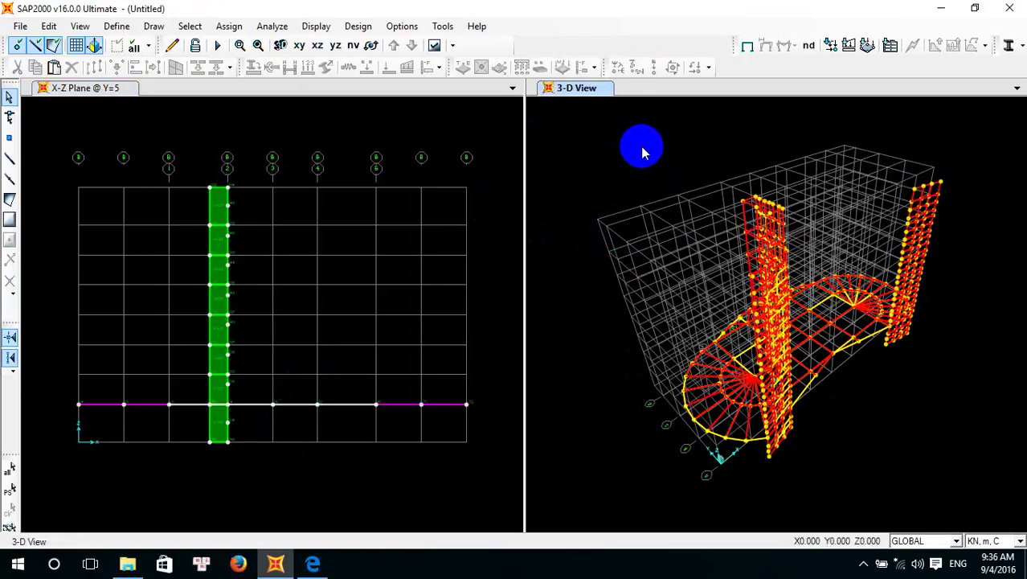
left_click(434, 46)
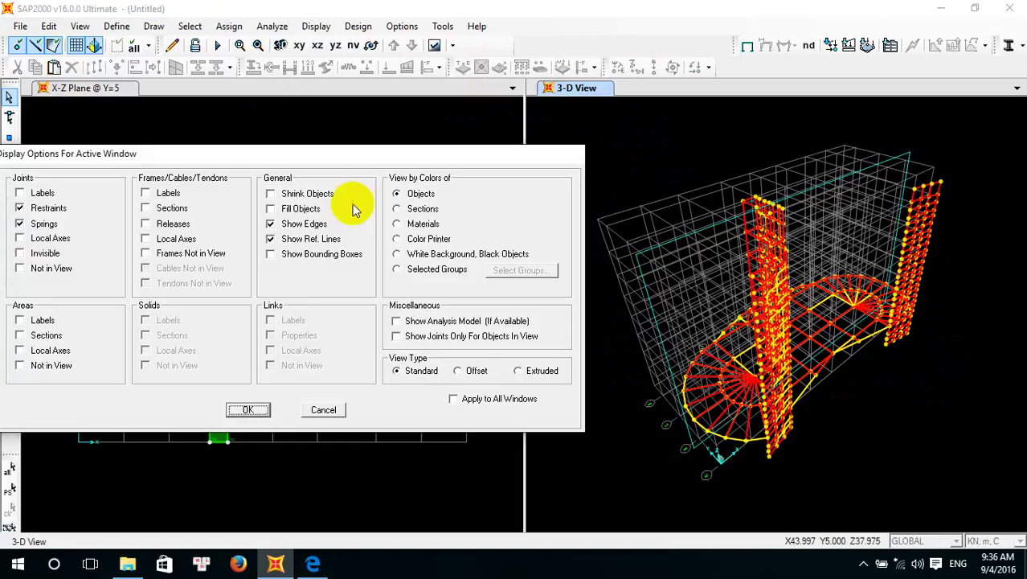
left_click(291, 209)
left_click(259, 408)
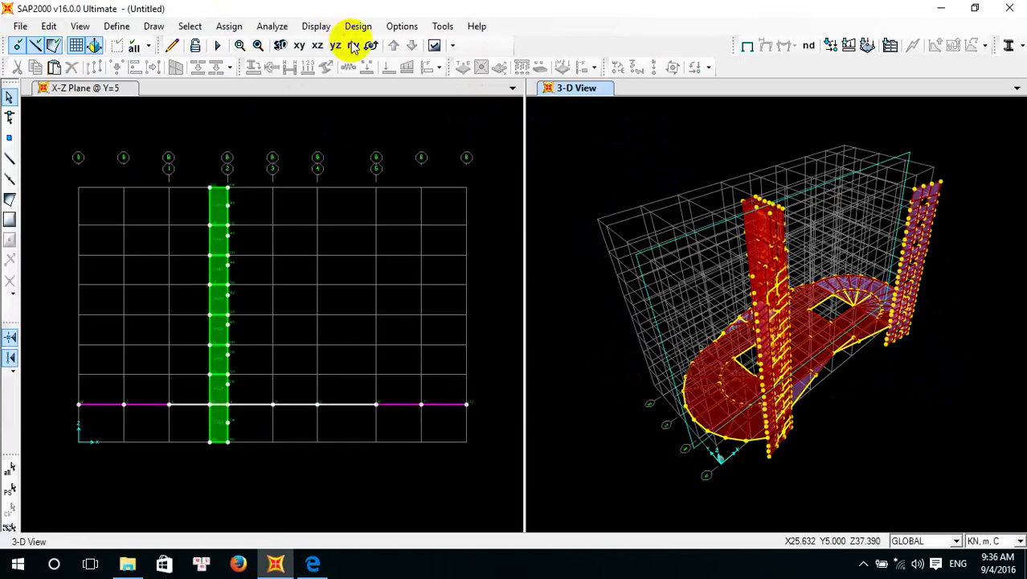
Rotate the 3-D model to inspect the core walls, restore the default 3-D view, and reactivate the X-Z elevation
left_click(371, 46)
mouse_move(800, 293)
left_mouse_down()
mouse_move(928, 323)
mouse_move(803, 355)
mouse_move(780, 348)
mouse_move(806, 396)
mouse_move(798, 411)
mouse_move(717, 294)
mouse_move(736, 271)
mouse_move(734, 212)
mouse_move(714, 165)
mouse_move(751, 169)
mouse_move(752, 138)
mouse_move(694, 154)
mouse_move(651, 225)
mouse_move(660, 247)
left_mouse_up()
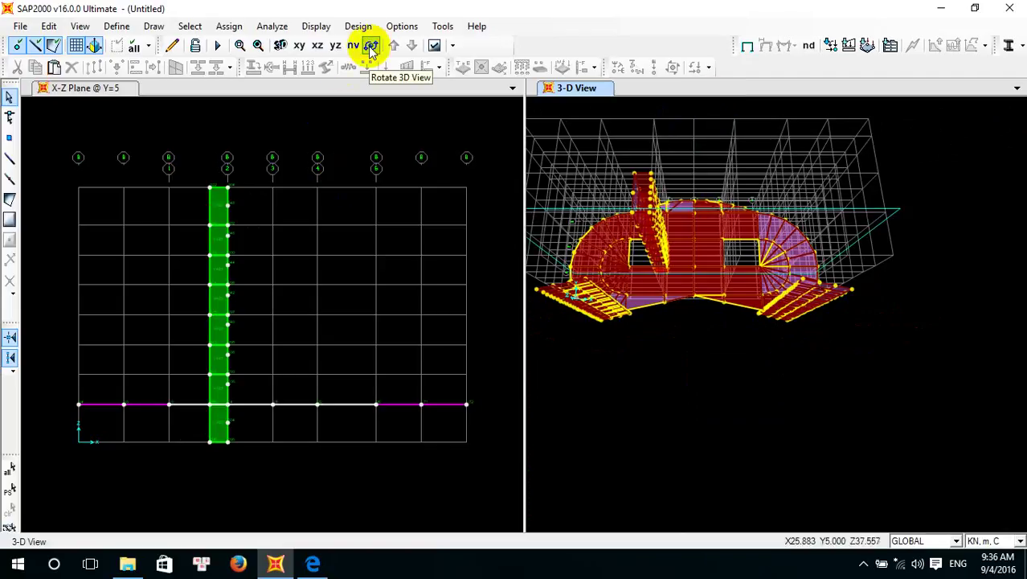
left_click(672, 355)
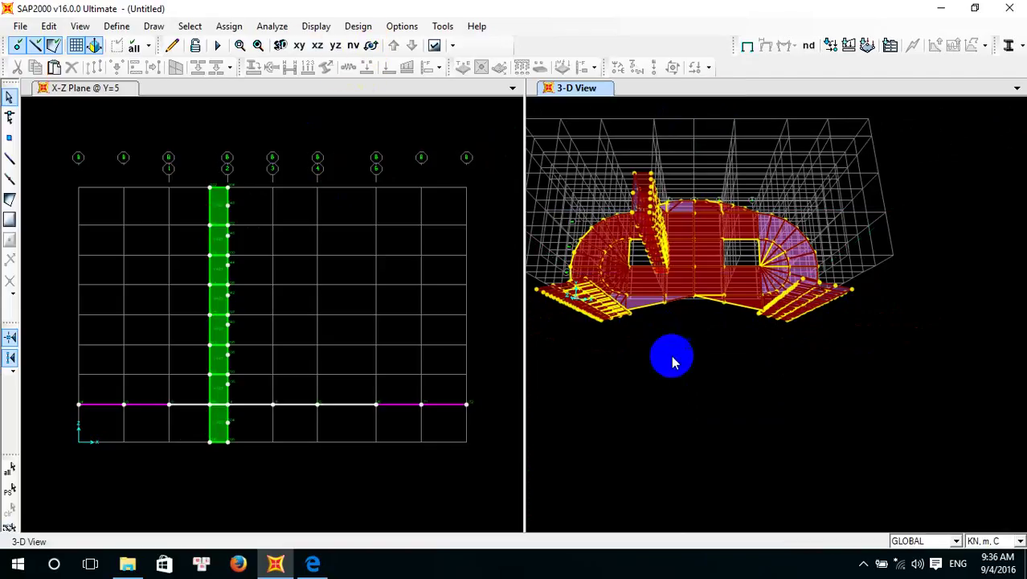
left_click(280, 45)
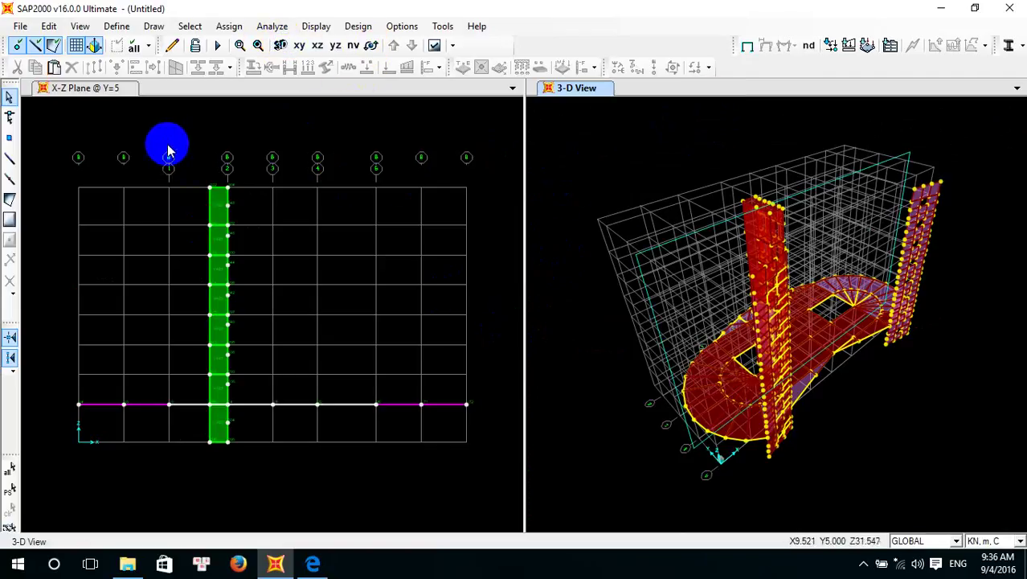
left_click(168, 150)
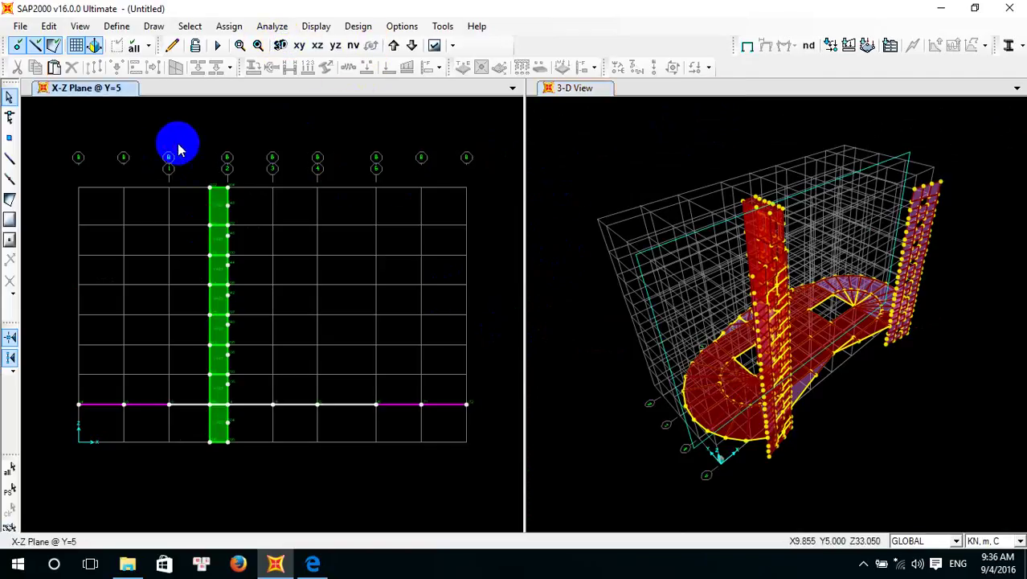
Show the X-Y plan at Z=4.2 and check the VA25 and VB25 core wall layout in the PDF floor plan
left_click(299, 46)
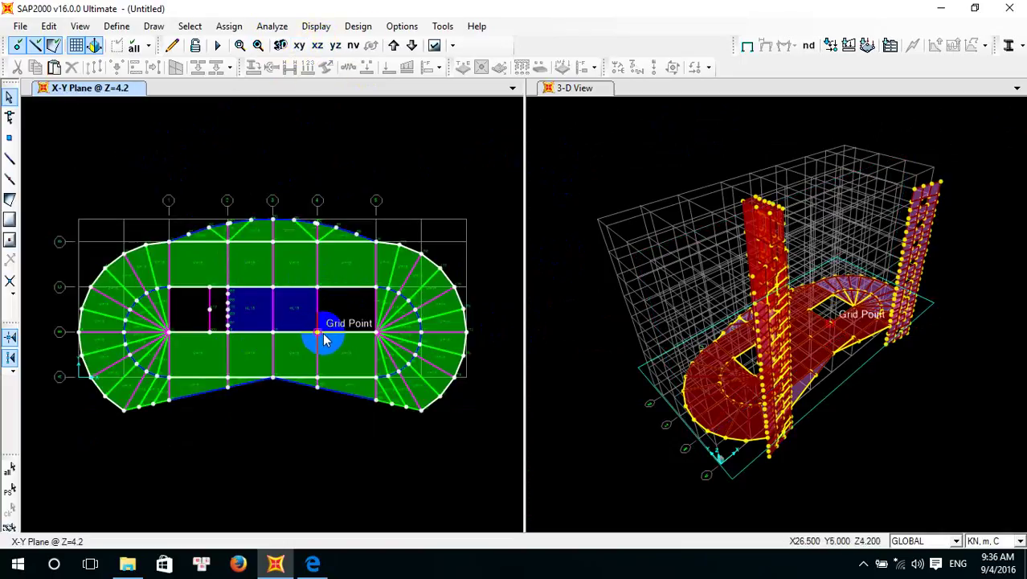
left_click(313, 564)
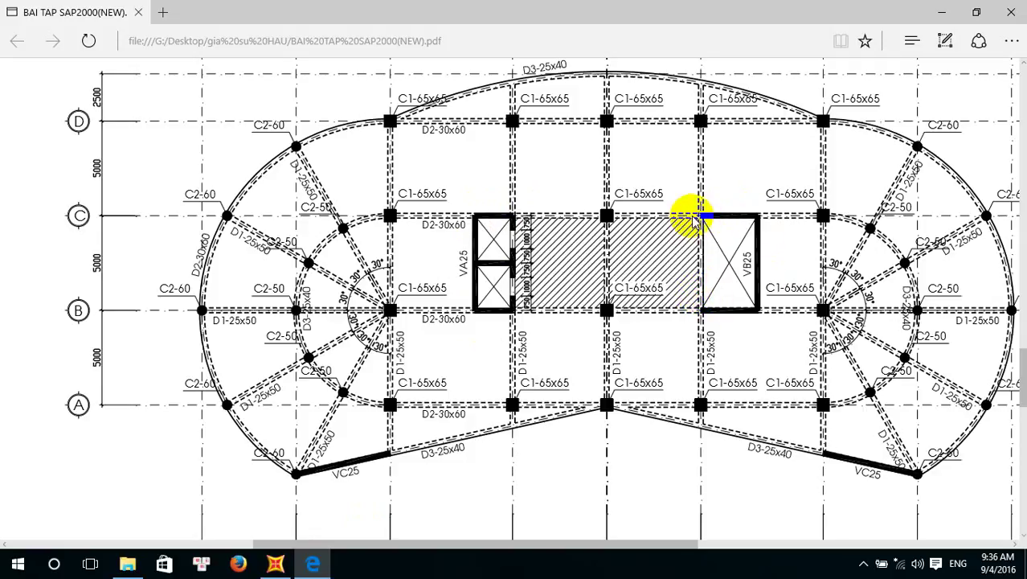
left_click(273, 565)
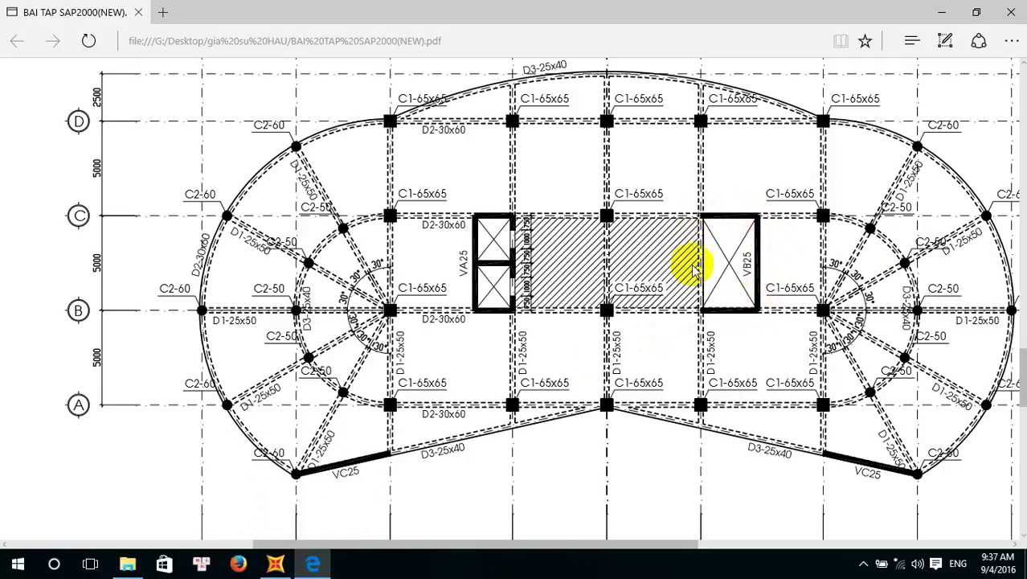
left_click(274, 563)
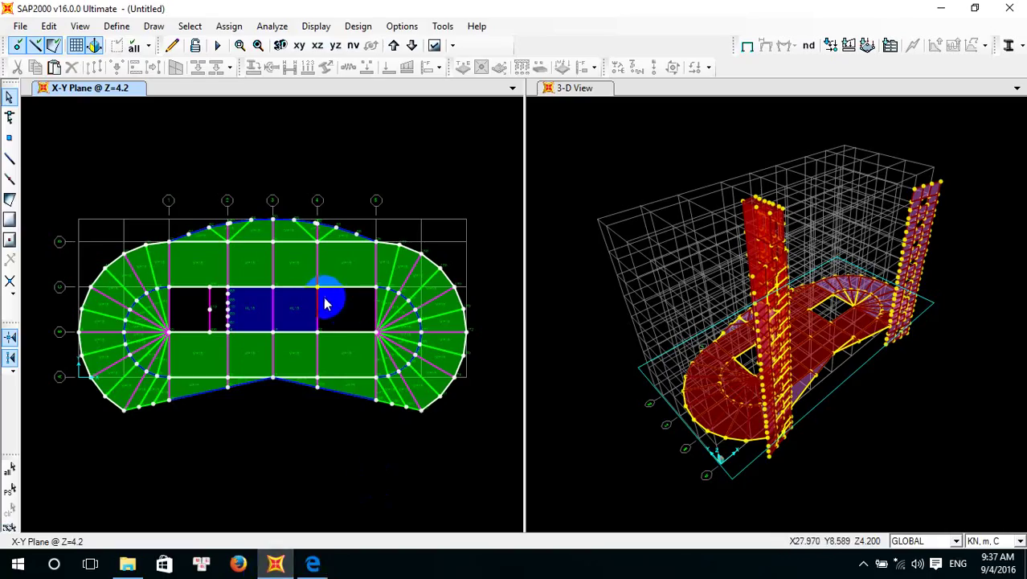
Delete the beam on grid line 2 between B and C, along the opening side of the VA25 core
scroll(226, 312, "up", 3)
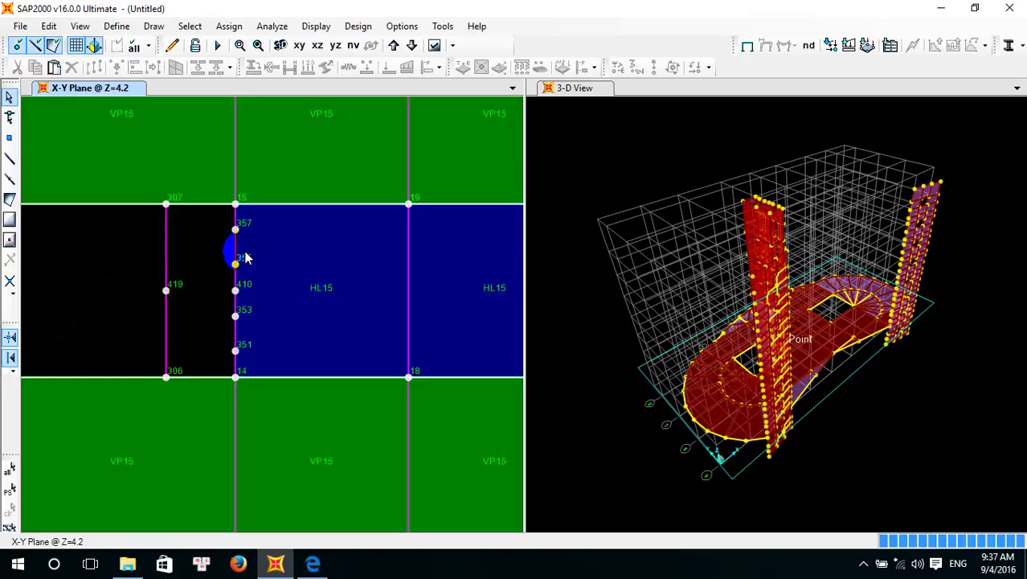
scroll(235, 249, "up", 1)
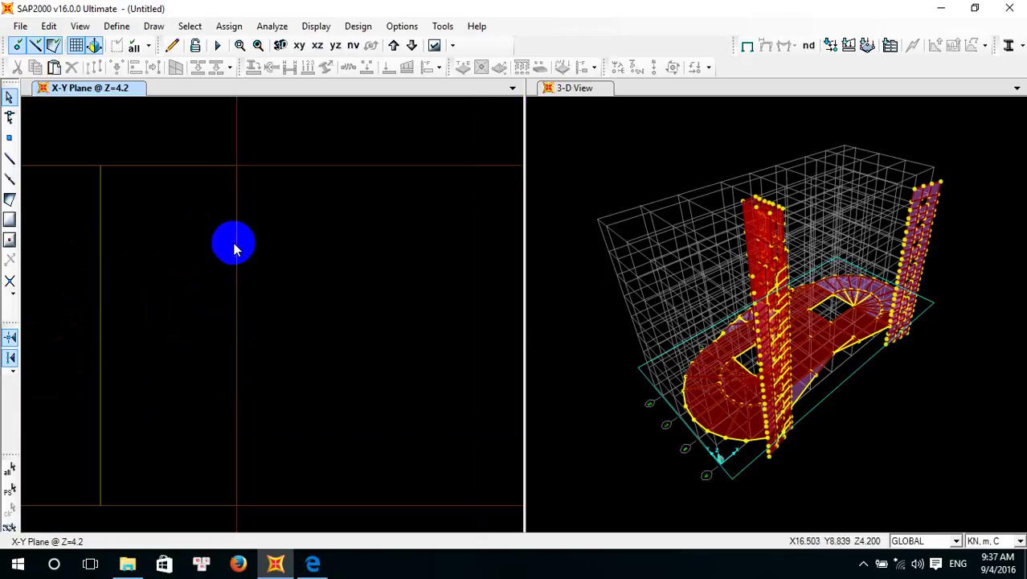
left_click(236, 249)
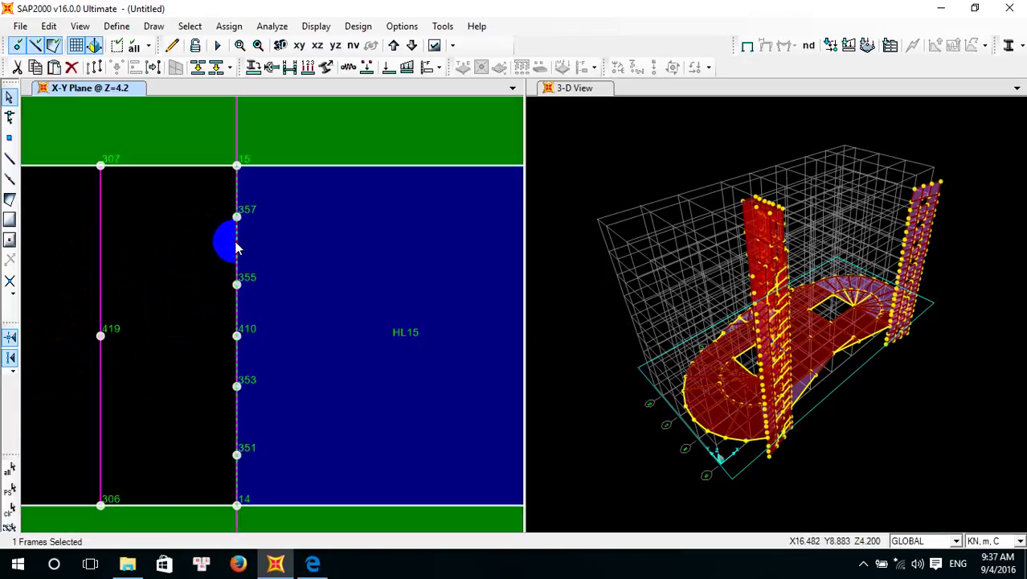
left_click(236, 249)
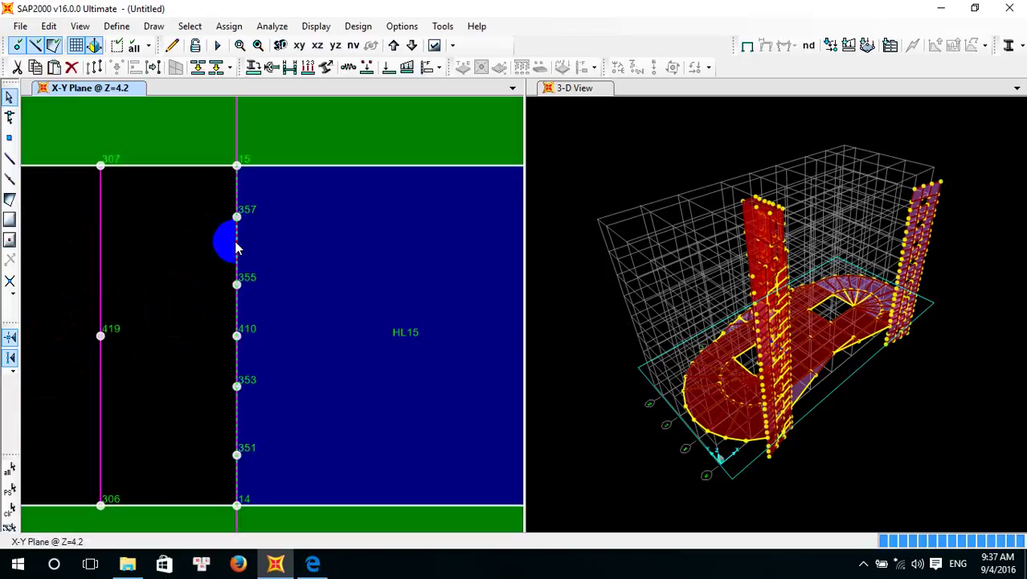
Break the grid B and C beams between axes 1 and 2 at the selected core corner joints 306 and 307
left_click(168, 167)
scroll(167, 168, "down", 1)
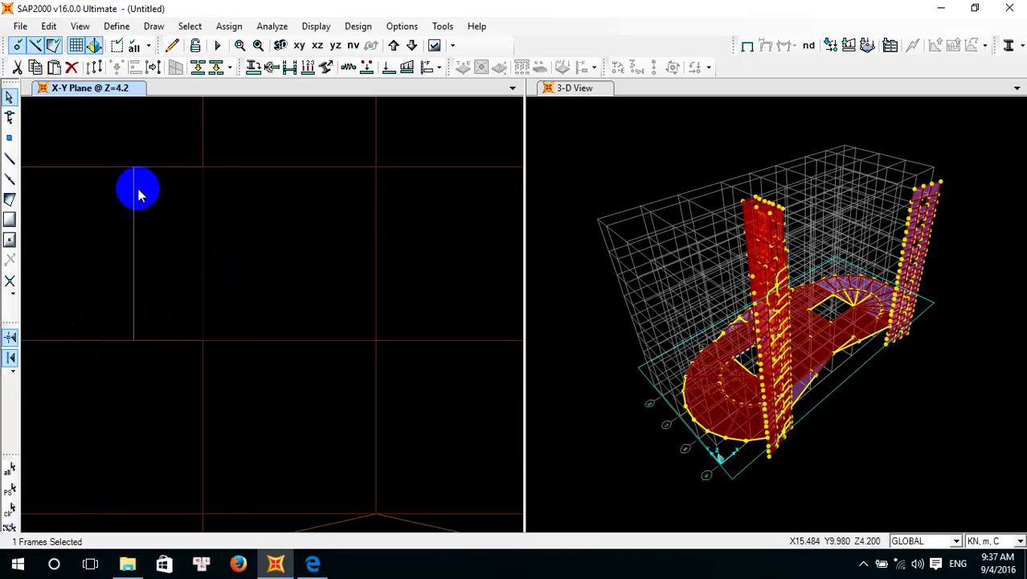
left_click(133, 341)
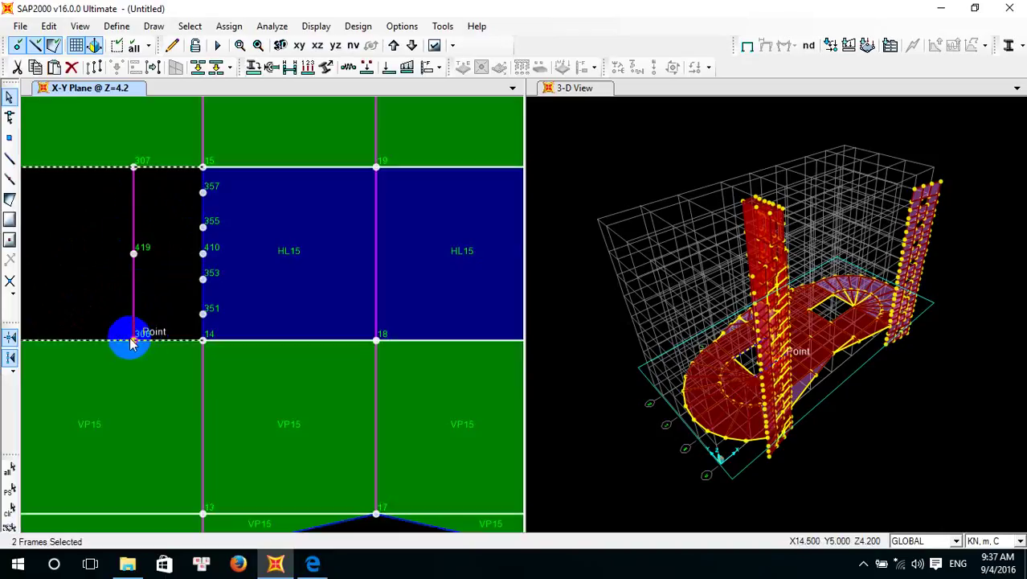
left_click(134, 341)
left_click(134, 168)
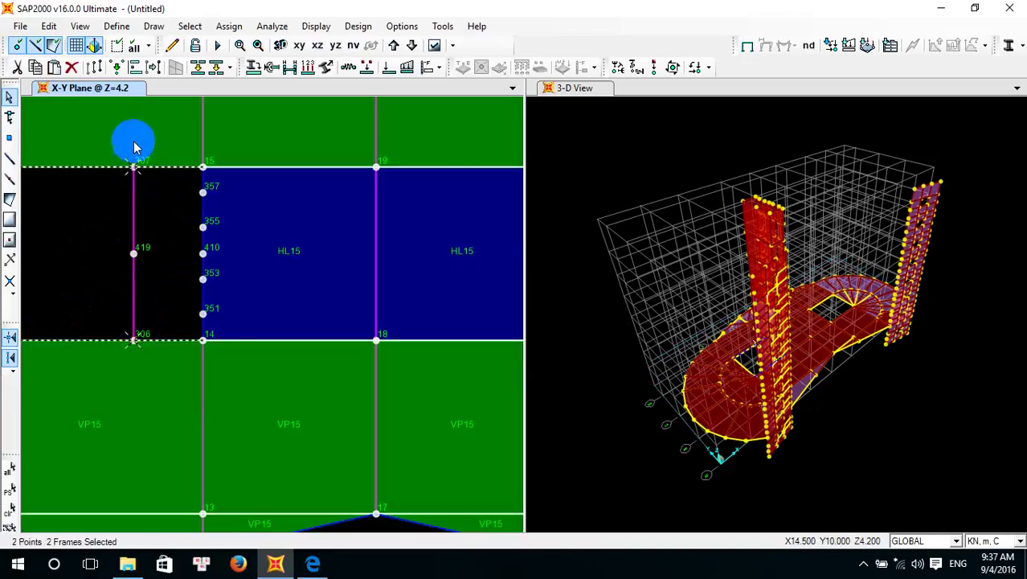
left_click(50, 26)
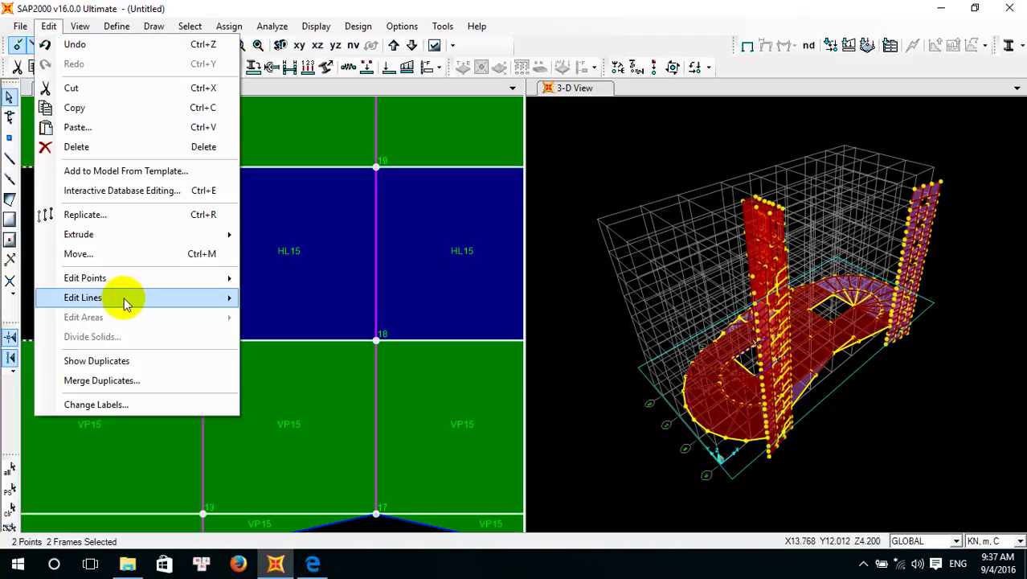
mouse_move(124, 299)
left_click(265, 298)
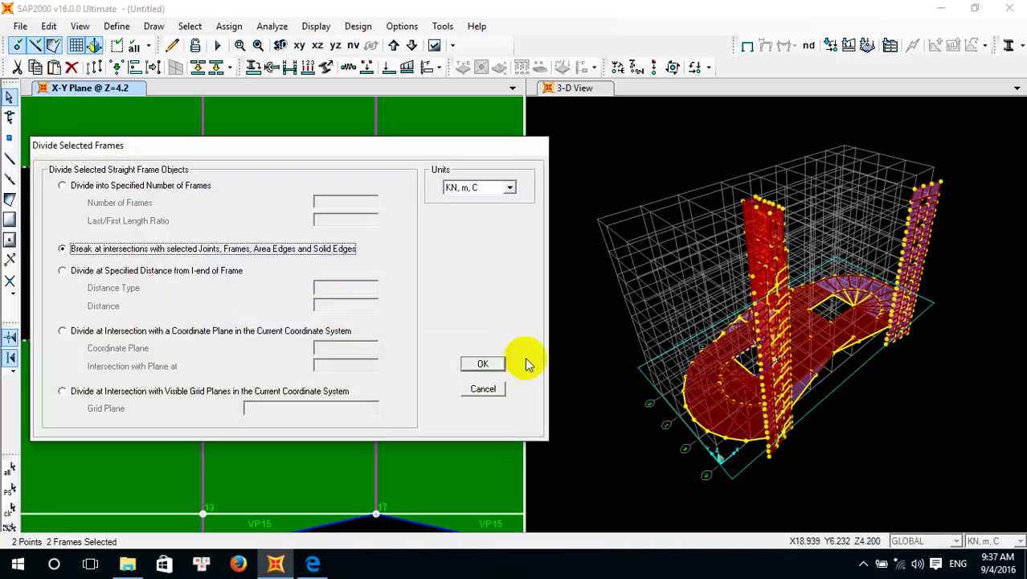
left_click(483, 363)
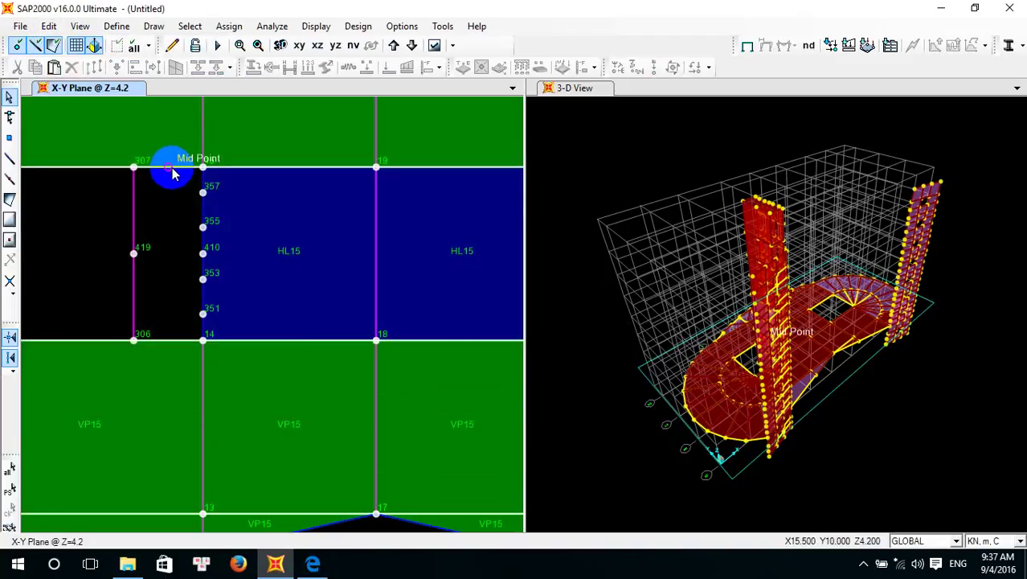
Delete the two short beam pieces on grids B and C inside the VA25 core and the beam between joints 306 and 307
left_click(171, 169)
key("Delete")
left_click(174, 336)
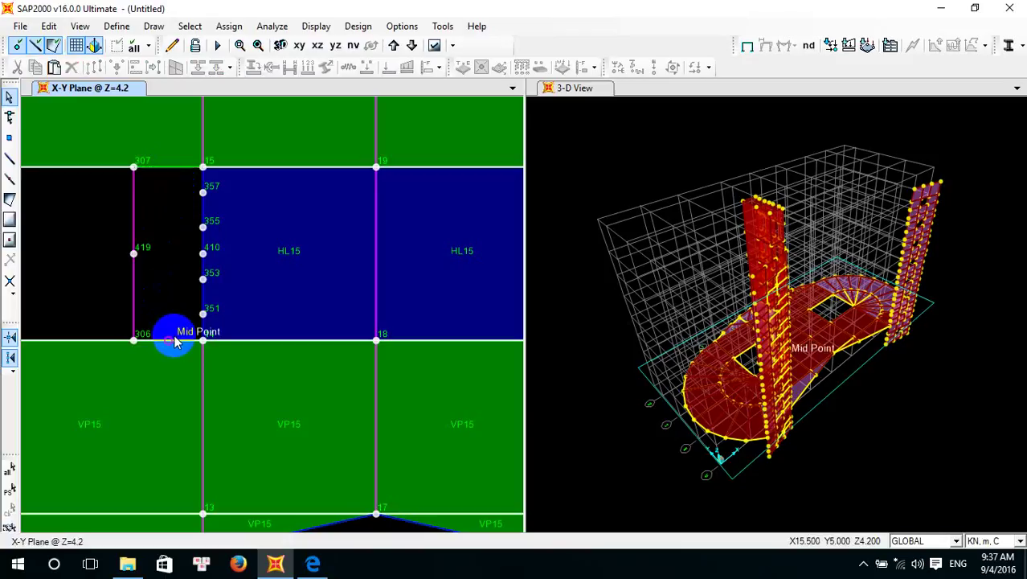
left_click(173, 340)
key("Delete")
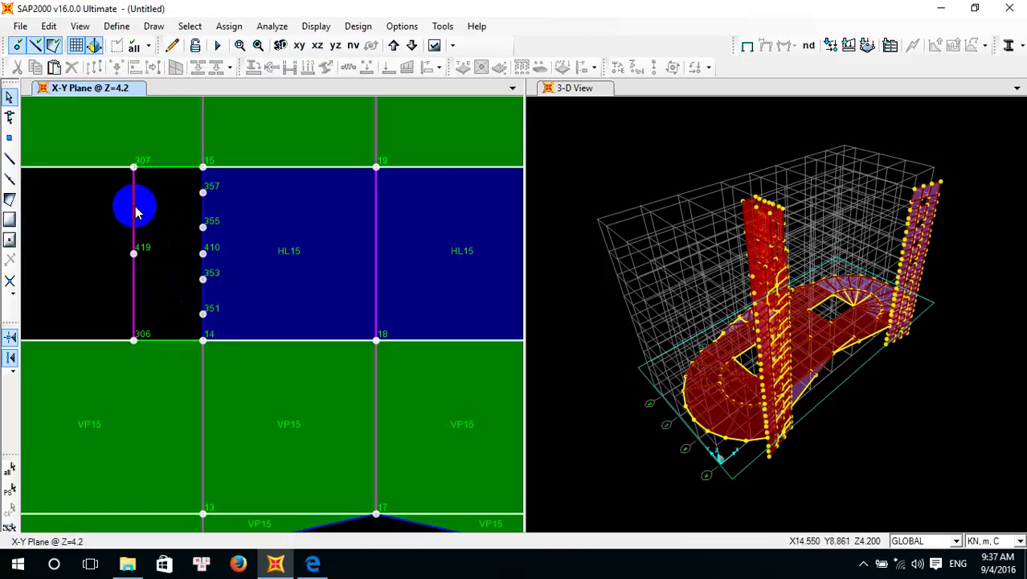
left_click(135, 211)
key("Delete")
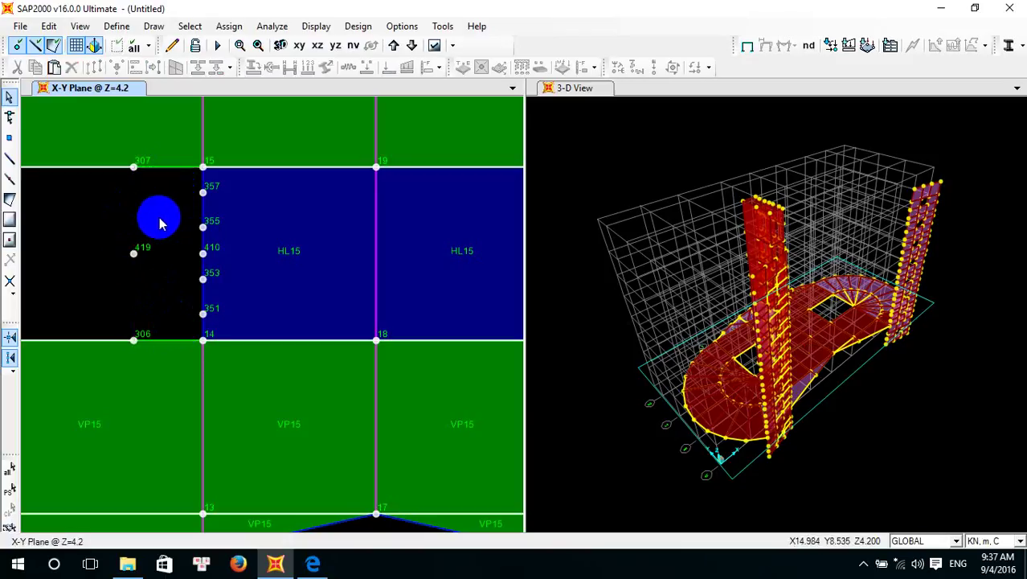
Rotate and enlarge the 3-D model to inspect the VA25 core walls and their door openings
middle_click_drag(234, 263, 228, 210)
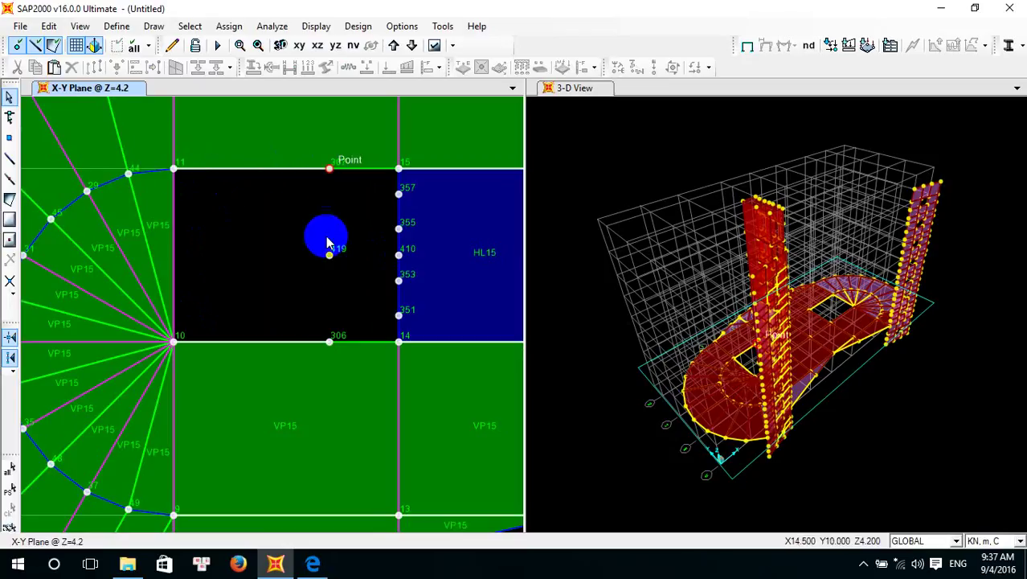
mouse_move(298, 265)
middle_mouse_down()
mouse_move(328, 294)
mouse_move(441, 331)
mouse_move(404, 327)
middle_mouse_up()
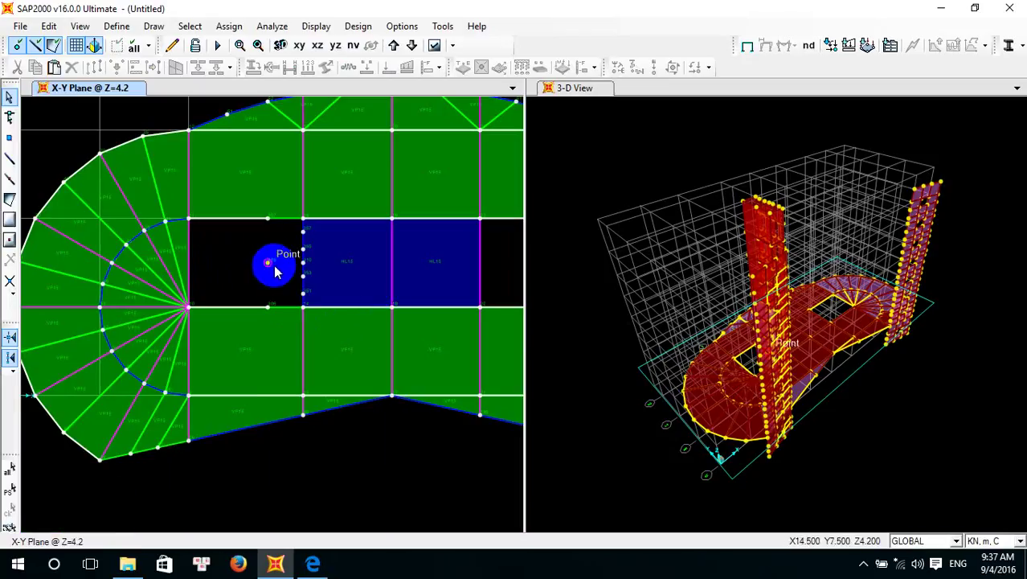
left_click(841, 188)
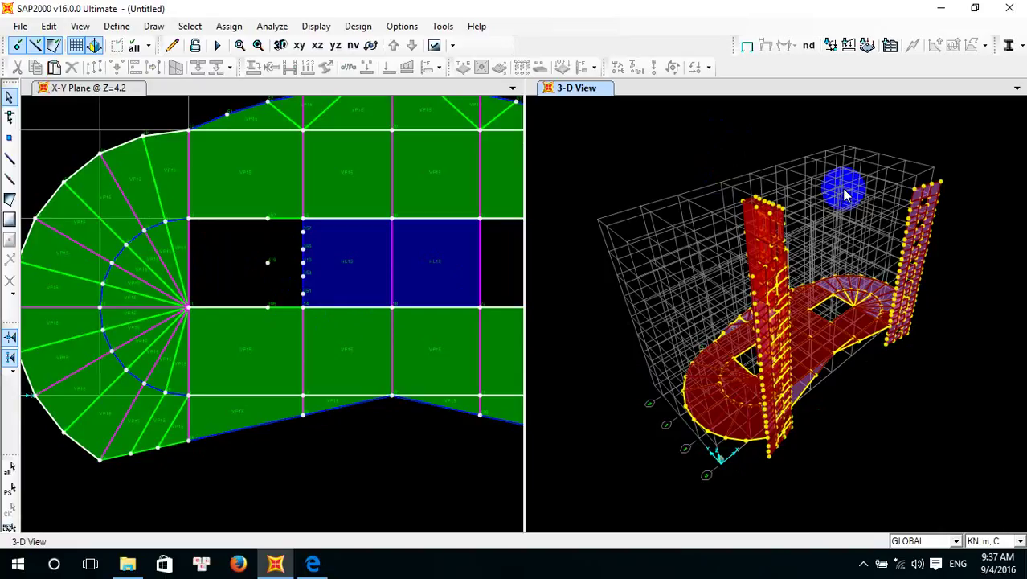
left_click(371, 47)
mouse_move(857, 346)
left_mouse_down()
mouse_move(860, 378)
mouse_move(795, 378)
mouse_move(890, 325)
mouse_move(957, 349)
mouse_move(738, 257)
left_mouse_up()
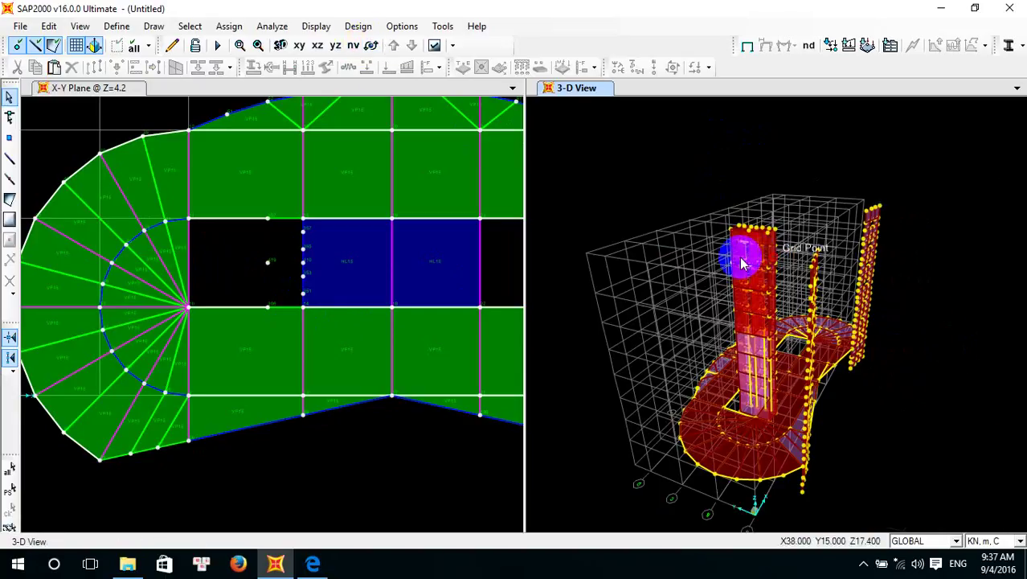
scroll(742, 264, "up", 3)
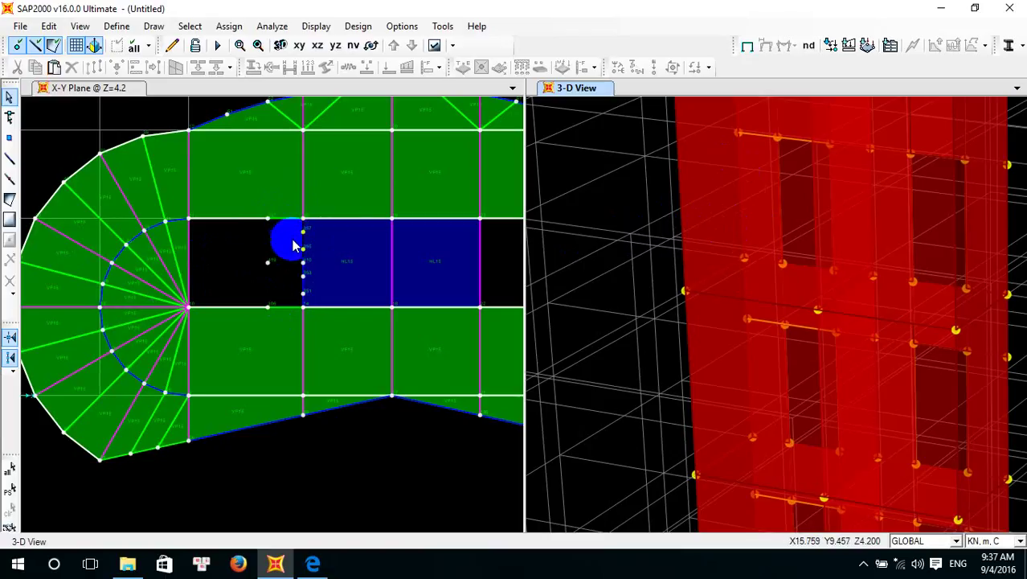
scroll(267, 277, "down", 2)
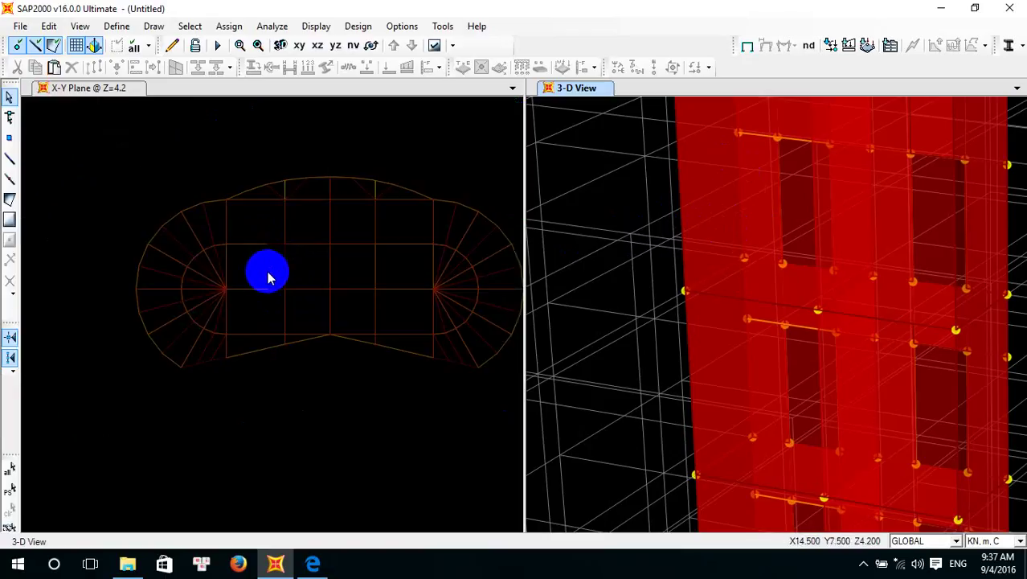
scroll(282, 275, "down", 1)
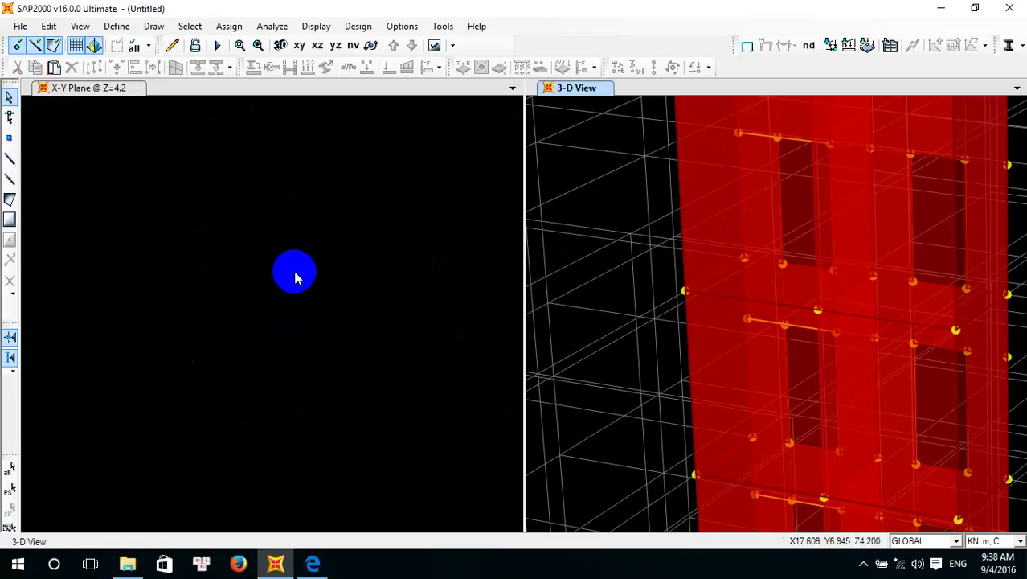
Restore the full X-Y plan at Z=4.2 and the default 3-D view side by side
left_click(300, 50)
left_click(298, 218)
left_click(300, 50)
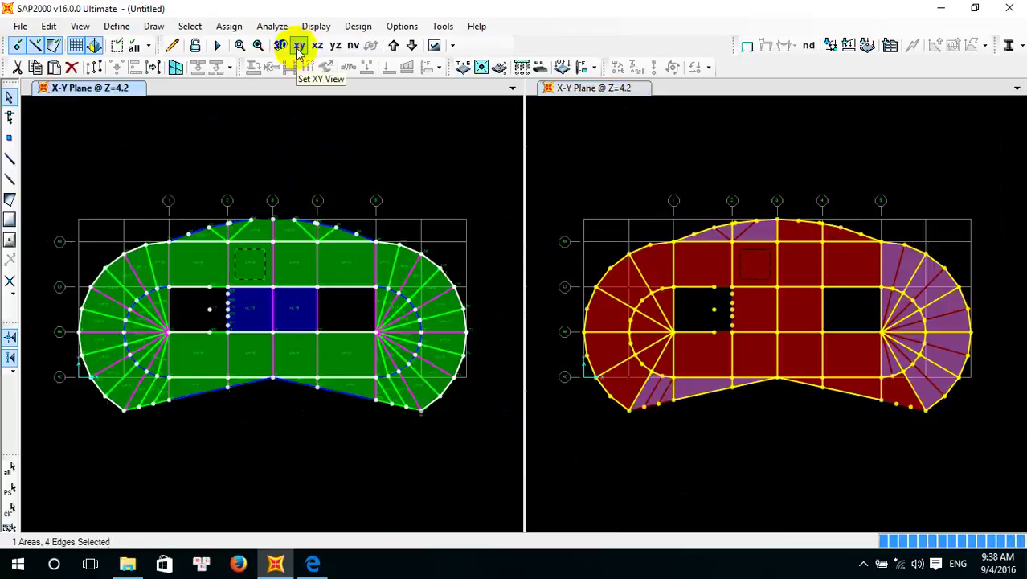
left_click(768, 170)
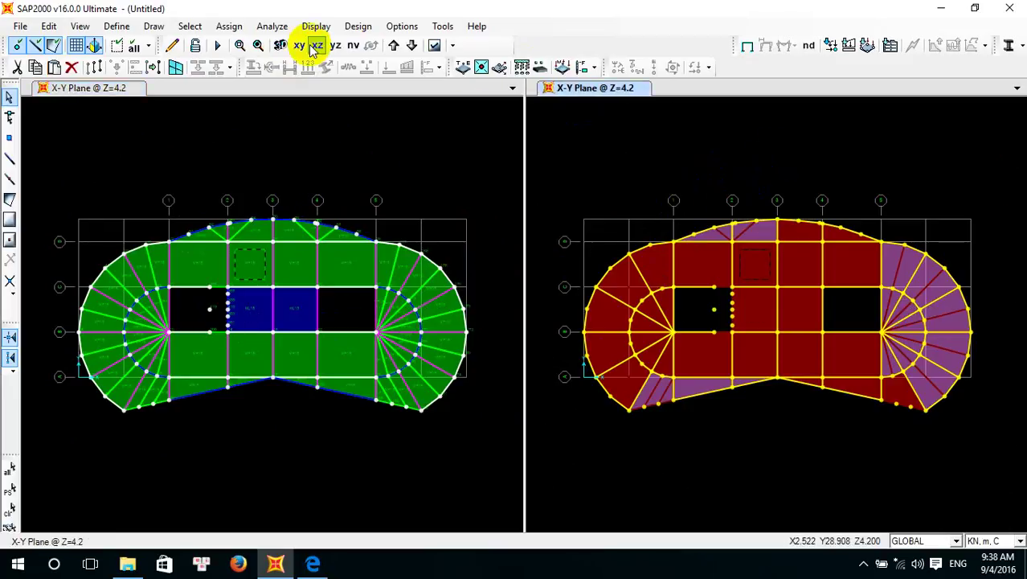
left_click(279, 45)
left_click(266, 292)
left_click(326, 299)
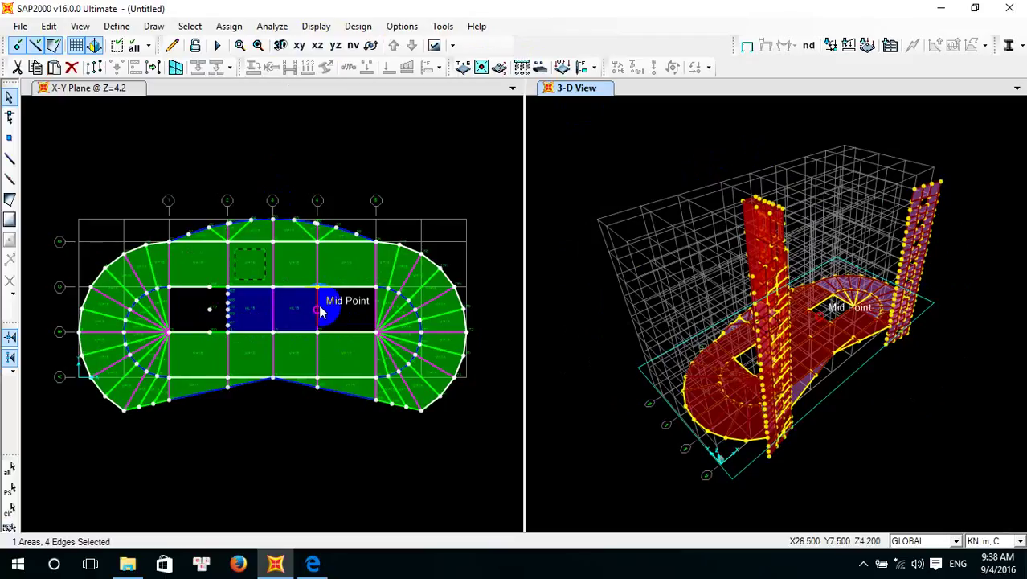
Clear the slab panel selection and examine the plan around the VB25 core location between grids 4 and 5
left_click(320, 311)
scroll(322, 316, "up", 3)
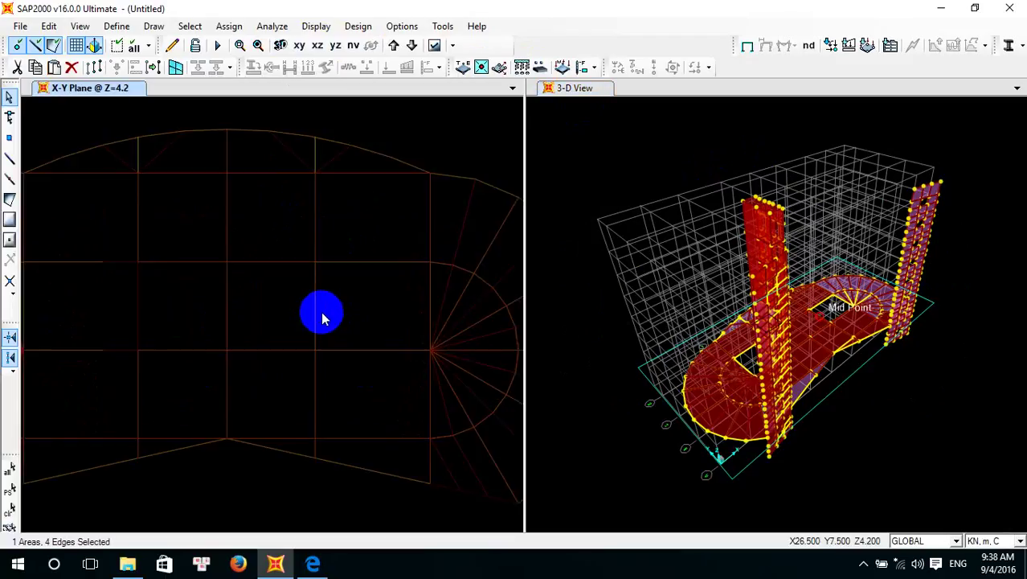
scroll(322, 315, "down", 2)
left_click(317, 313)
left_click(317, 313)
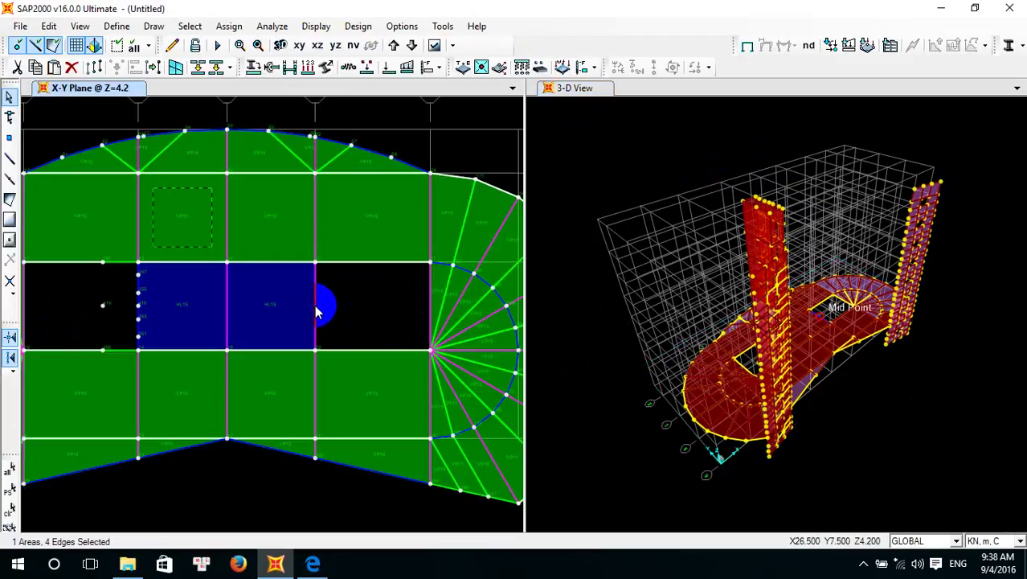
left_click(323, 328)
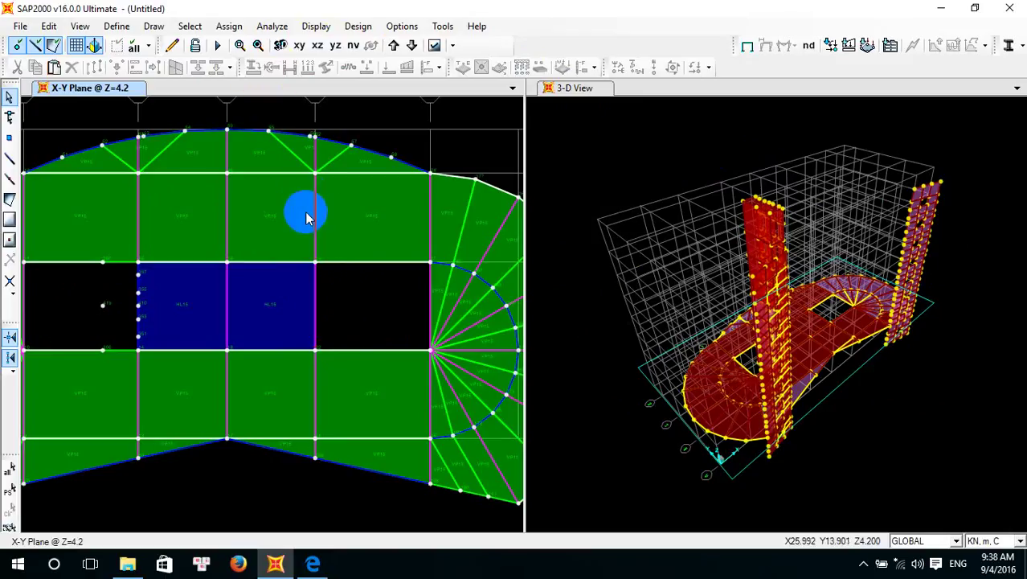
middle_click_drag(306, 216, 303, 319)
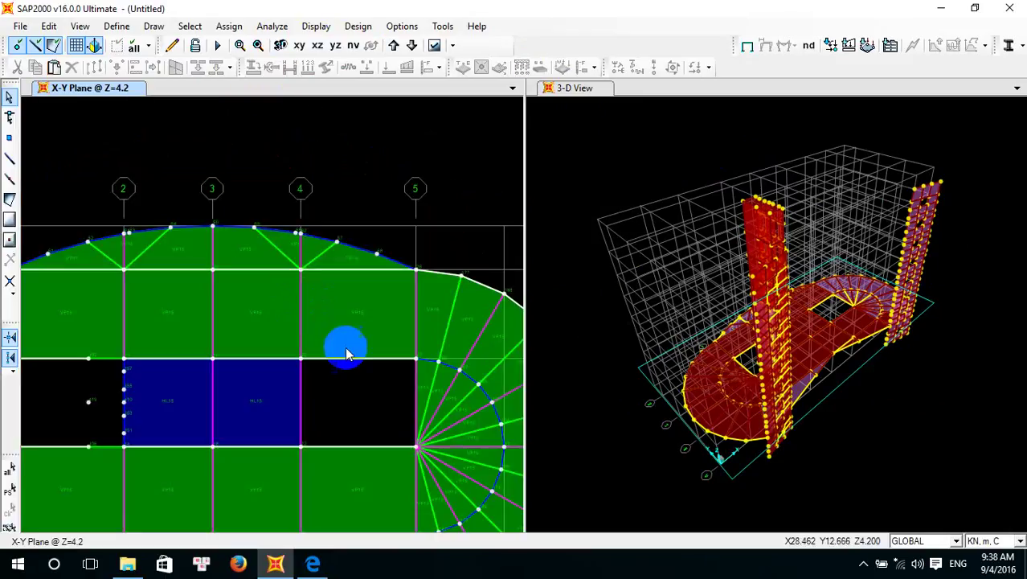
middle_click_drag(344, 346, 390, 210)
scroll(304, 252, "down", 2)
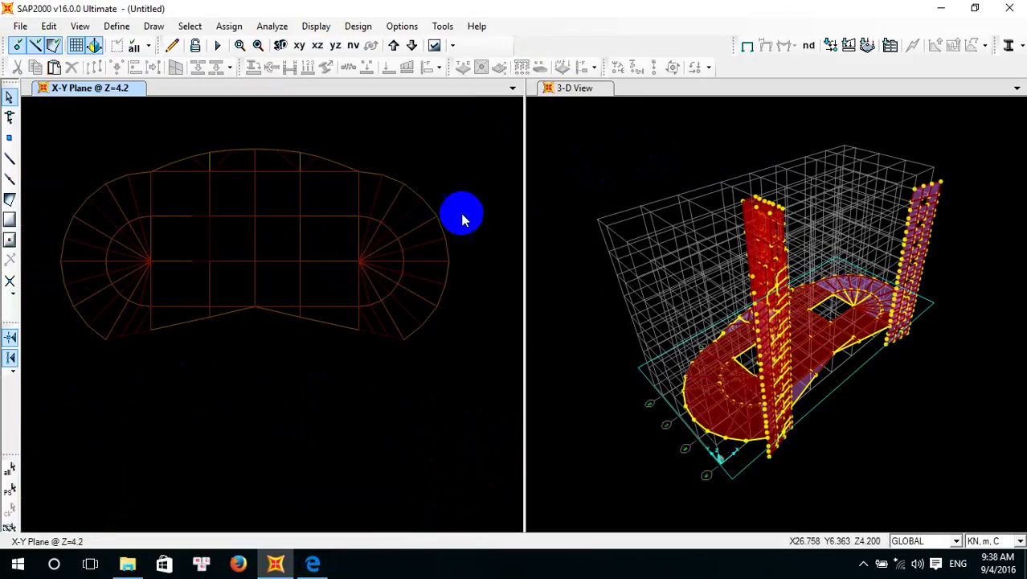
Switch the plan window to the Y-Z elevation at X=16.5 and activate the 3-D view
left_click(593, 158)
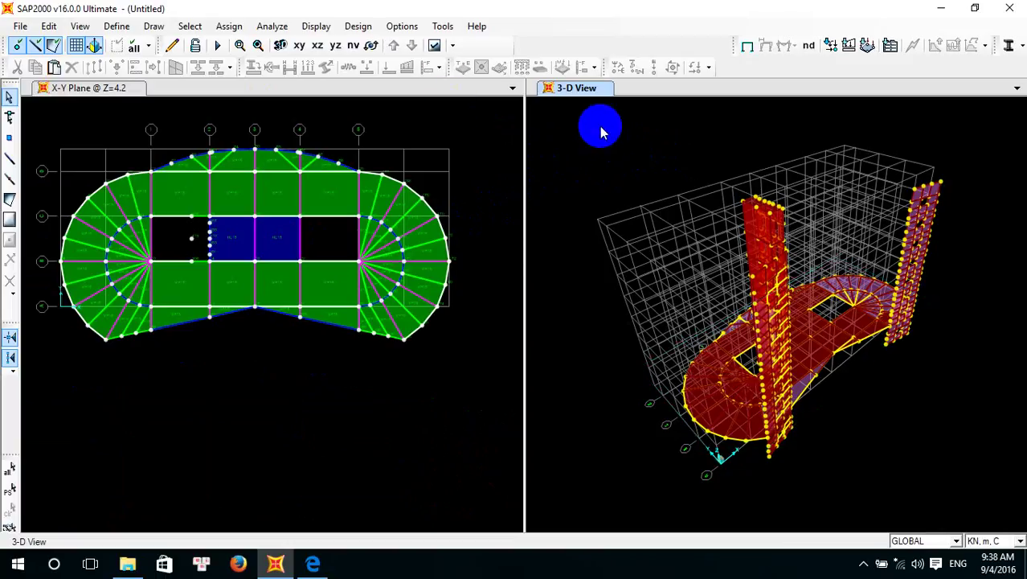
left_click(456, 119)
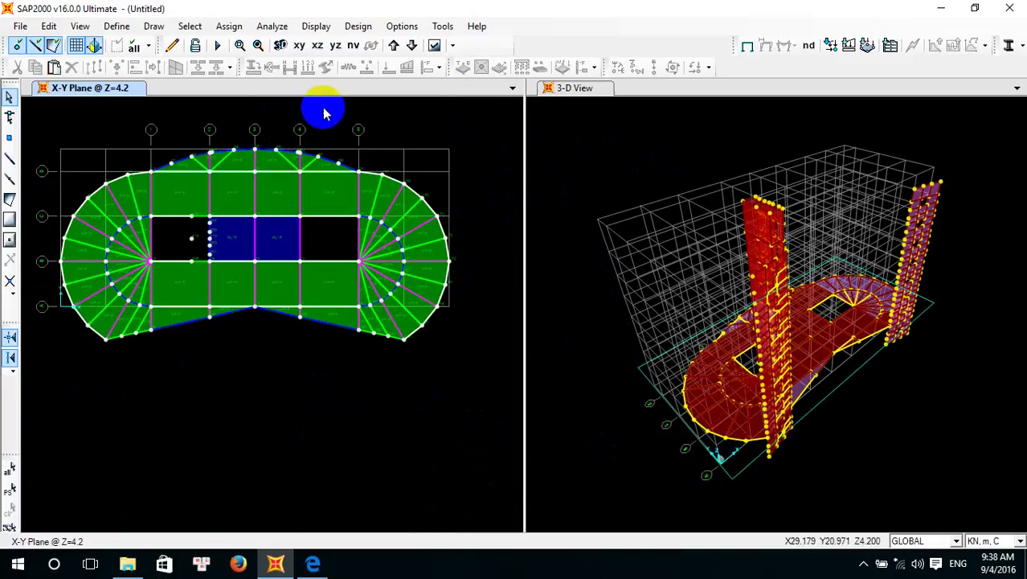
left_click(335, 45)
left_click(577, 166)
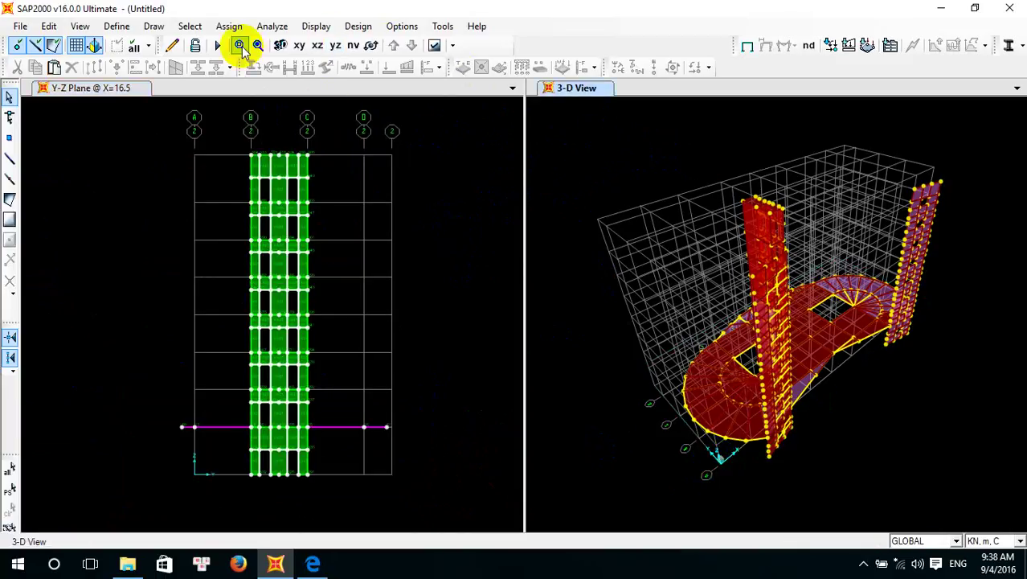
Show the X-Y plan at Z=4.2 and draw a full-height rectangular VA25 wall between grids B and C in the Y-Z elevation at X=26.5
left_click(299, 45)
left_click(446, 194)
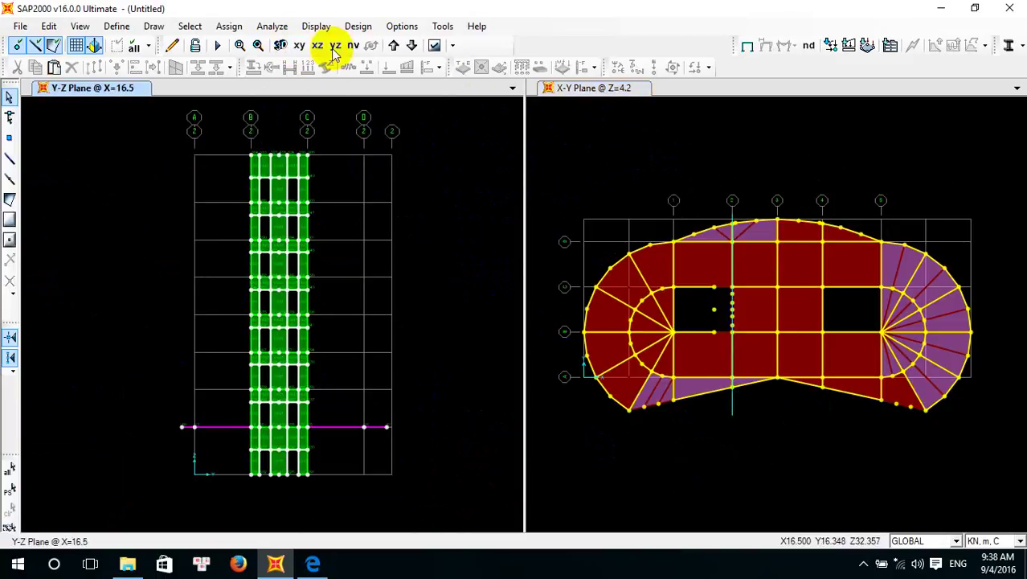
left_click(394, 47)
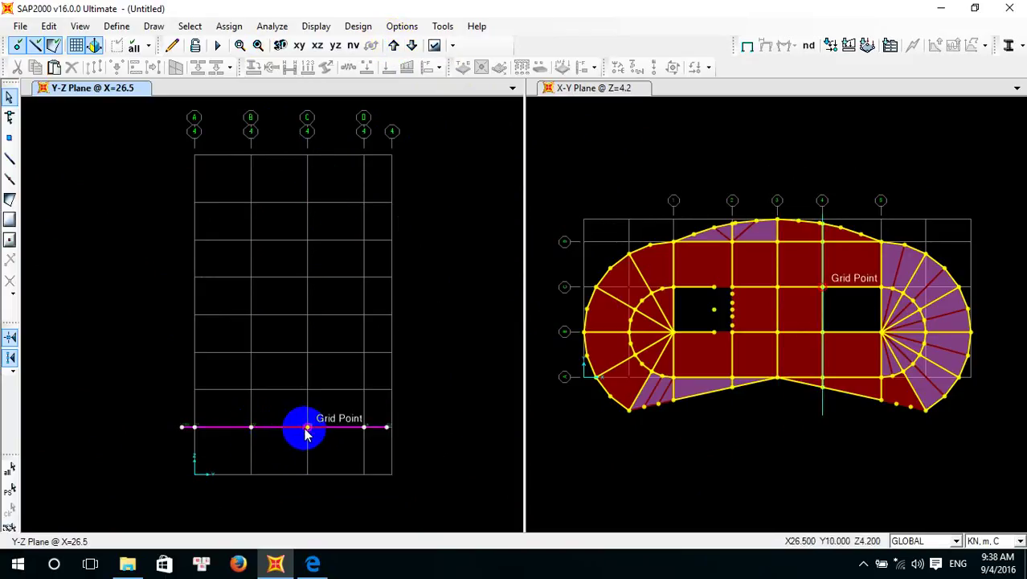
left_click(10, 220)
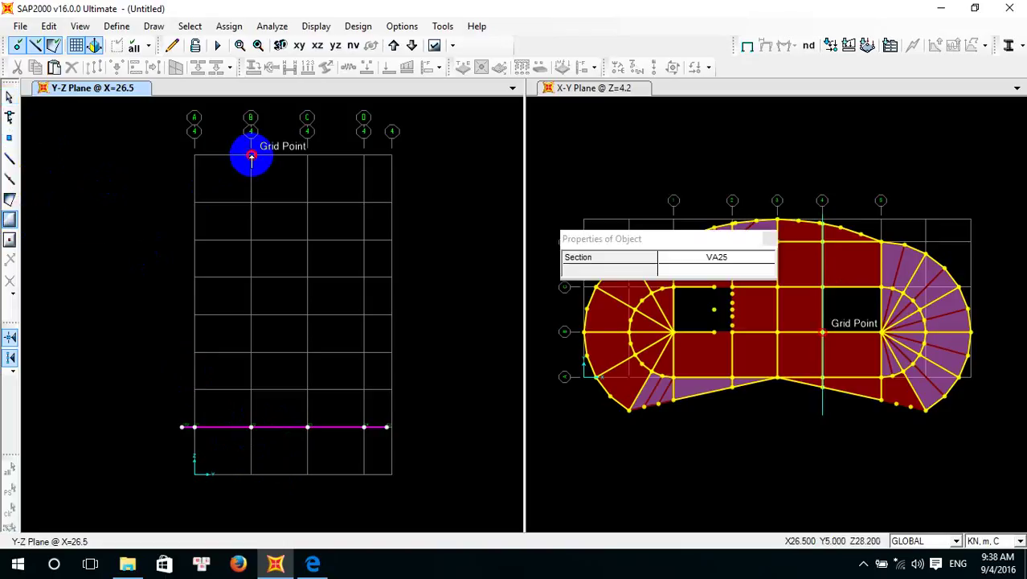
mouse_move(251, 156)
left_mouse_down()
mouse_move(318, 400)
mouse_move(308, 473)
left_mouse_up()
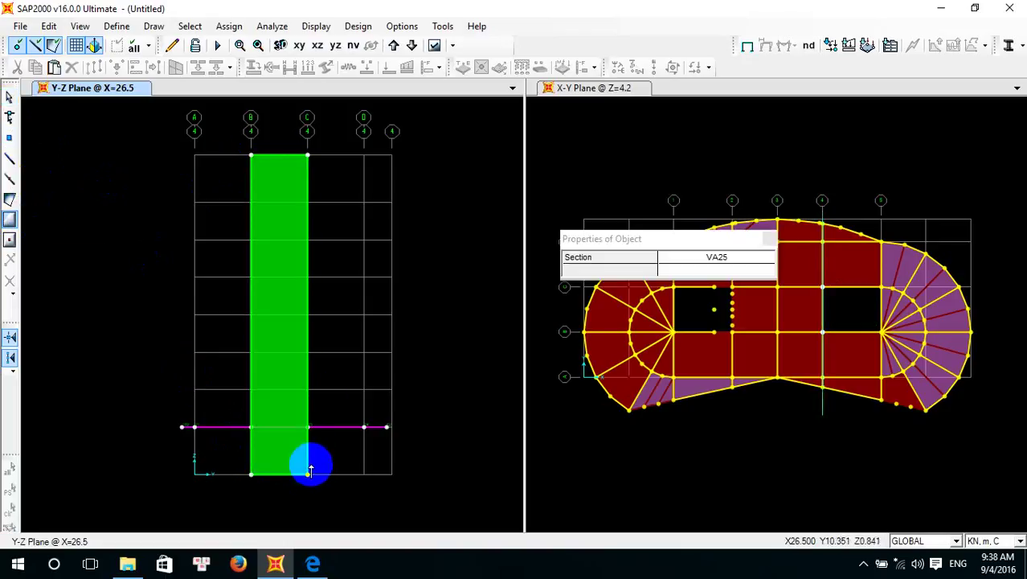
key("Escape")
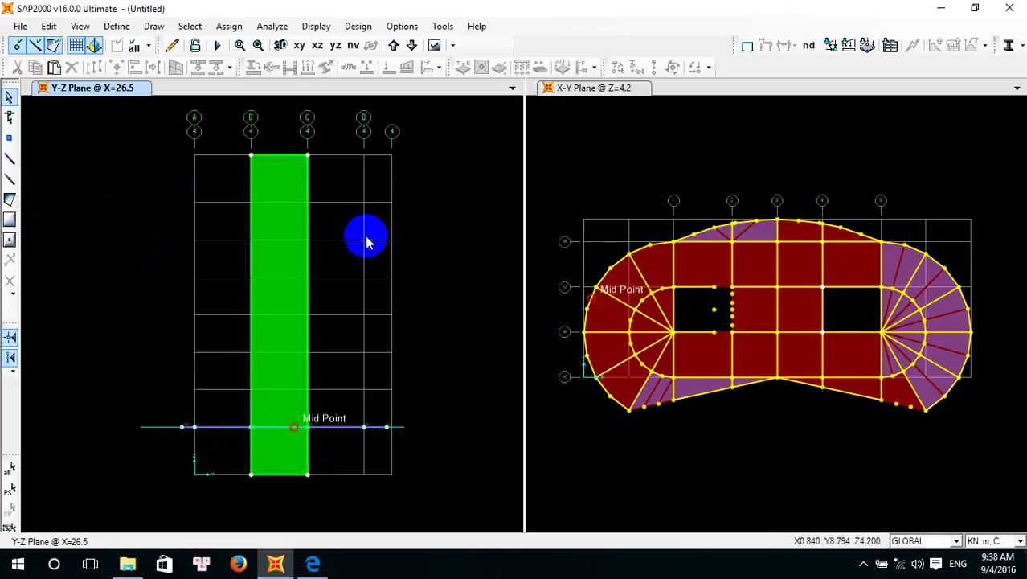
Divide the new wall area at its intersections with the visible straight grid lines
left_click(276, 179)
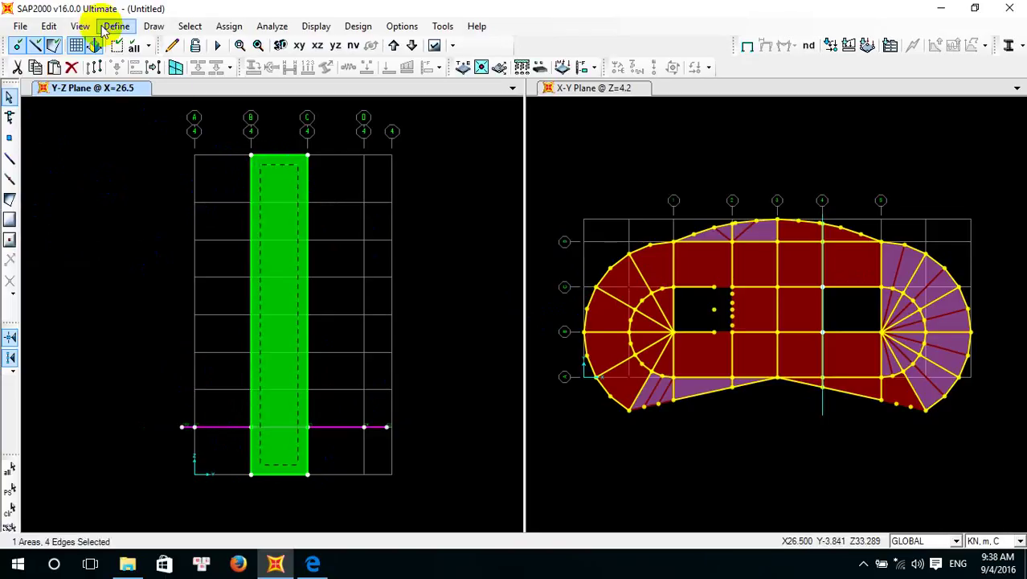
left_click(55, 26)
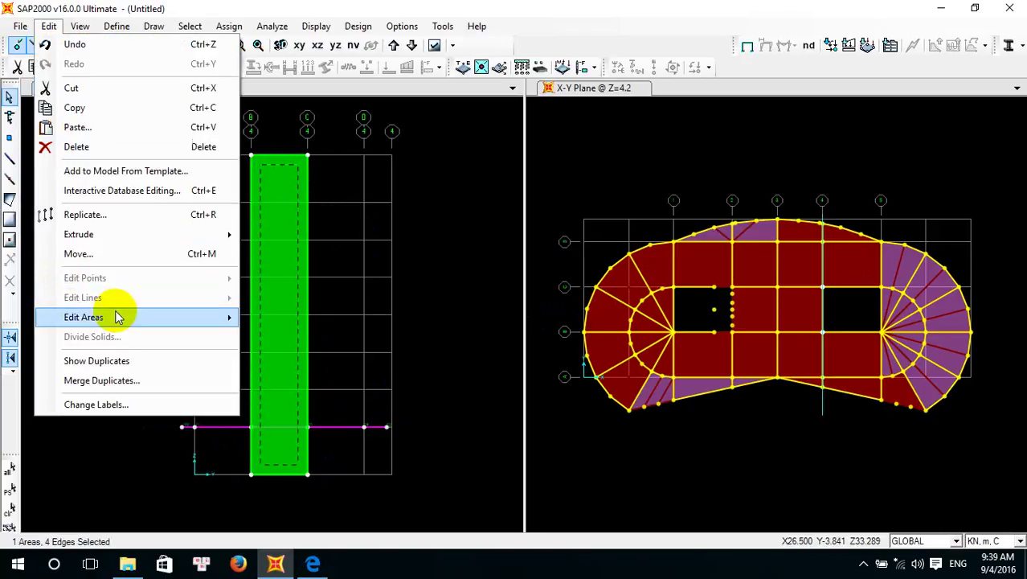
left_click(283, 319)
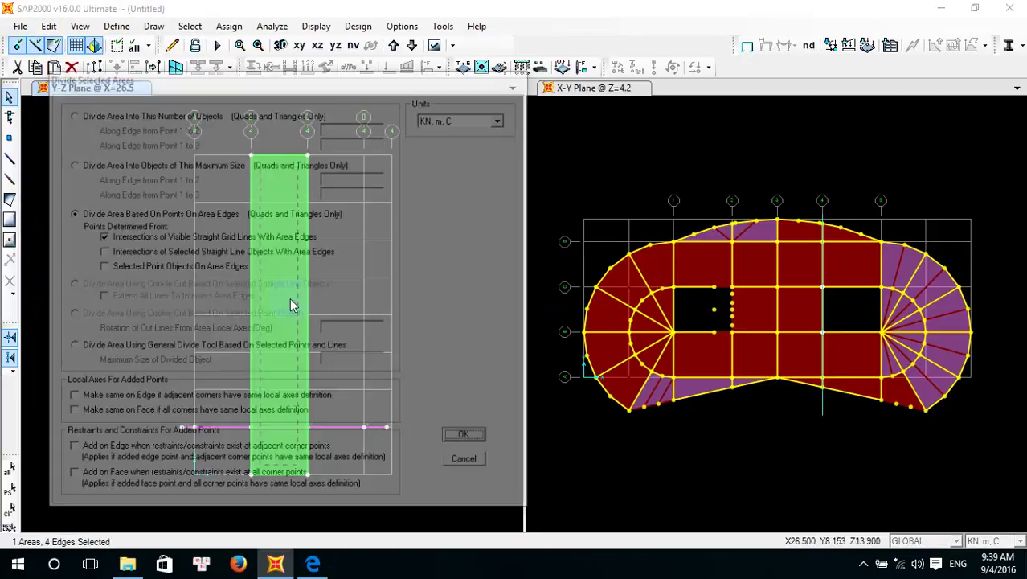
left_click(469, 438)
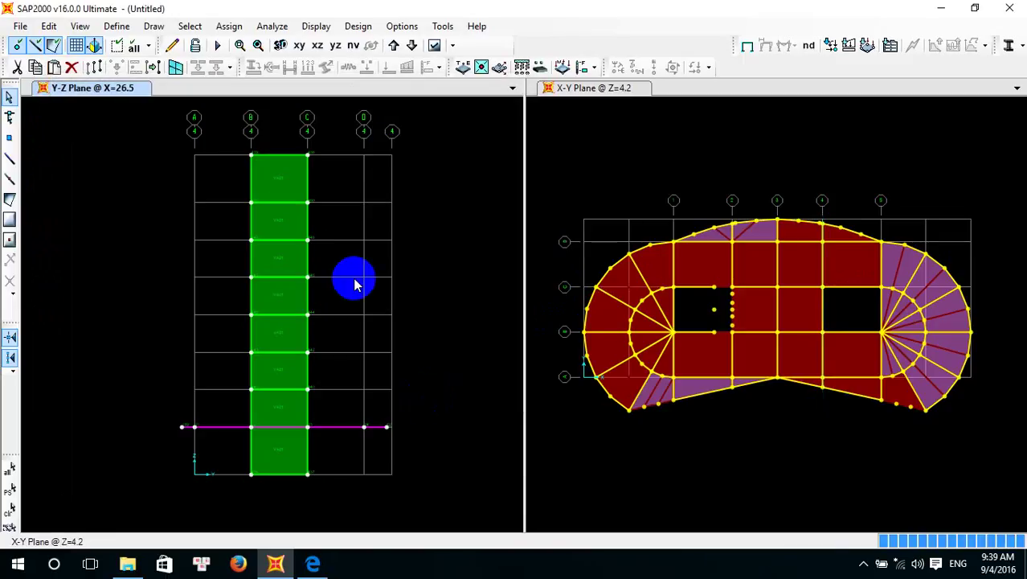
Replicate the divided wall linearly with dx 2, dy 0, dz 0 and number 1
left_click_drag(245, 163, 321, 494)
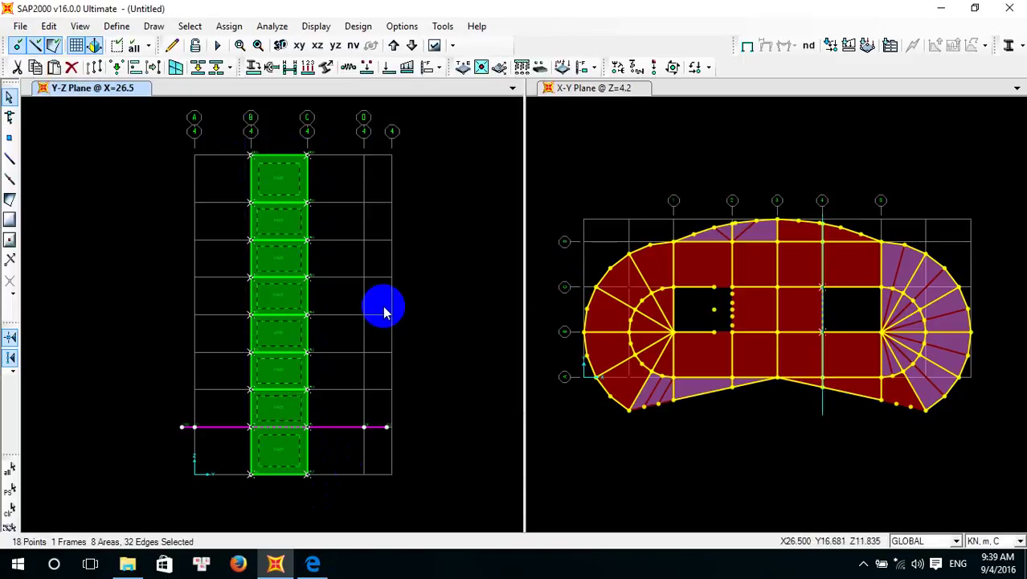
left_click(61, 26)
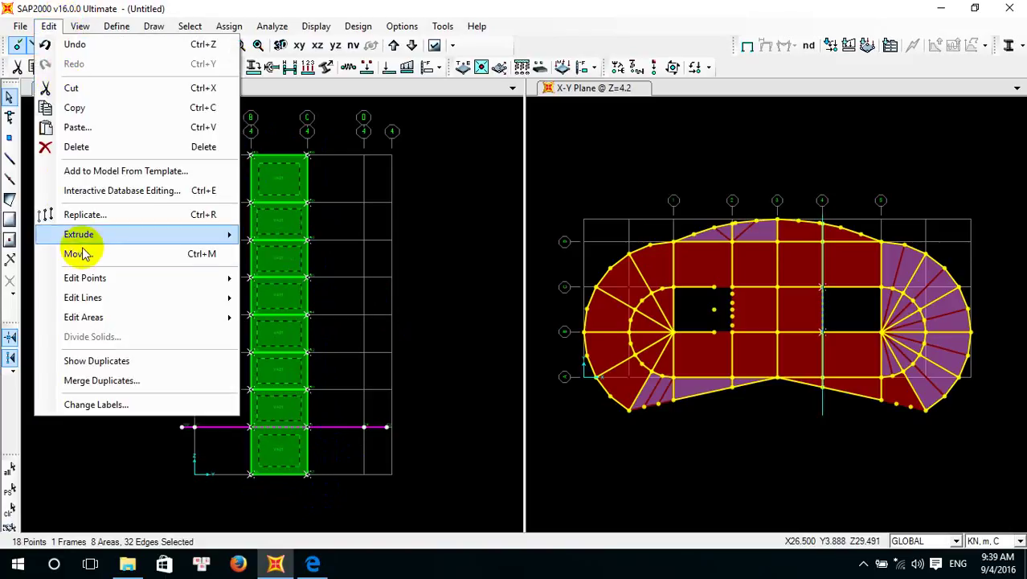
left_click(83, 212)
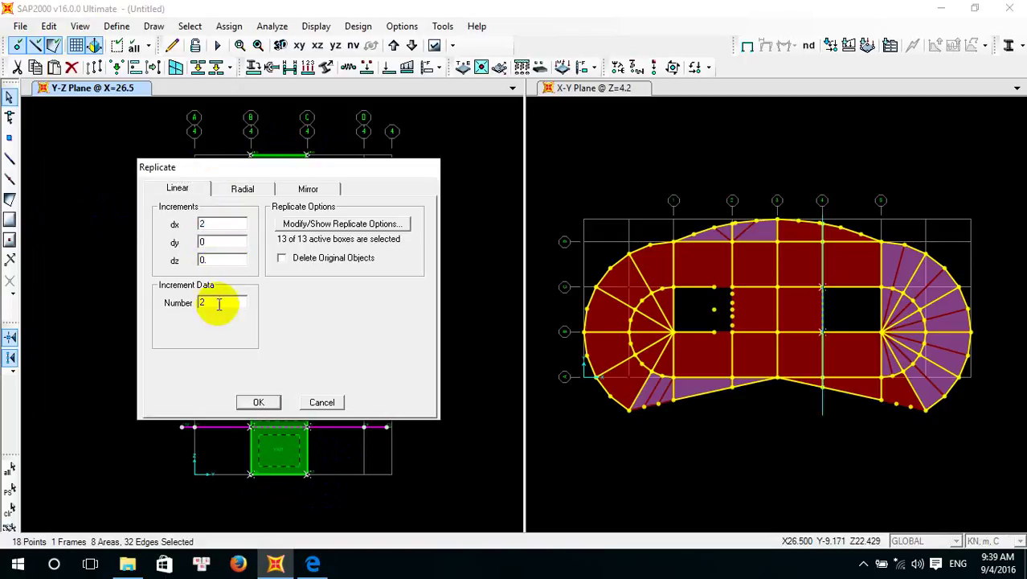
type("1")
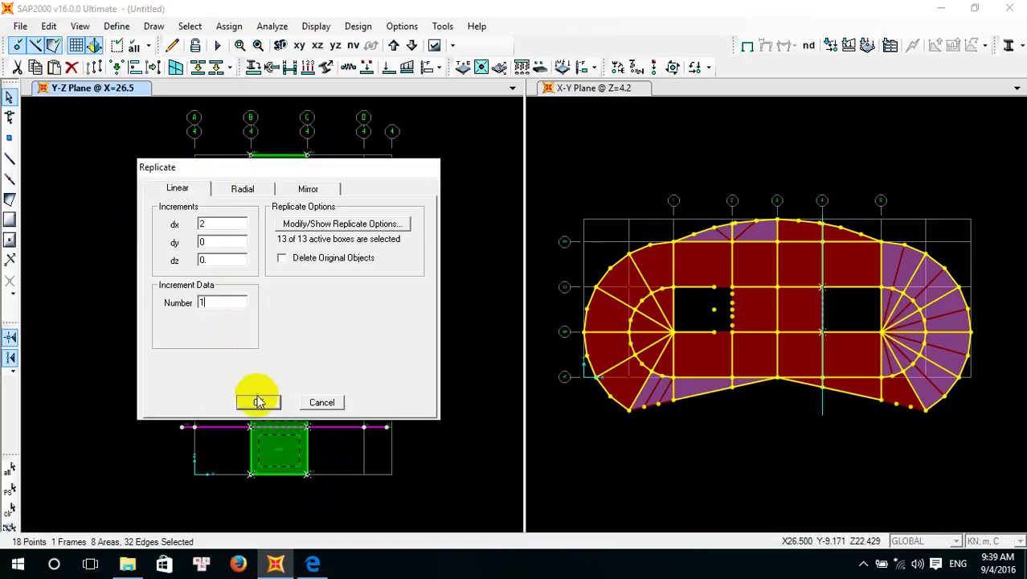
left_click(256, 402)
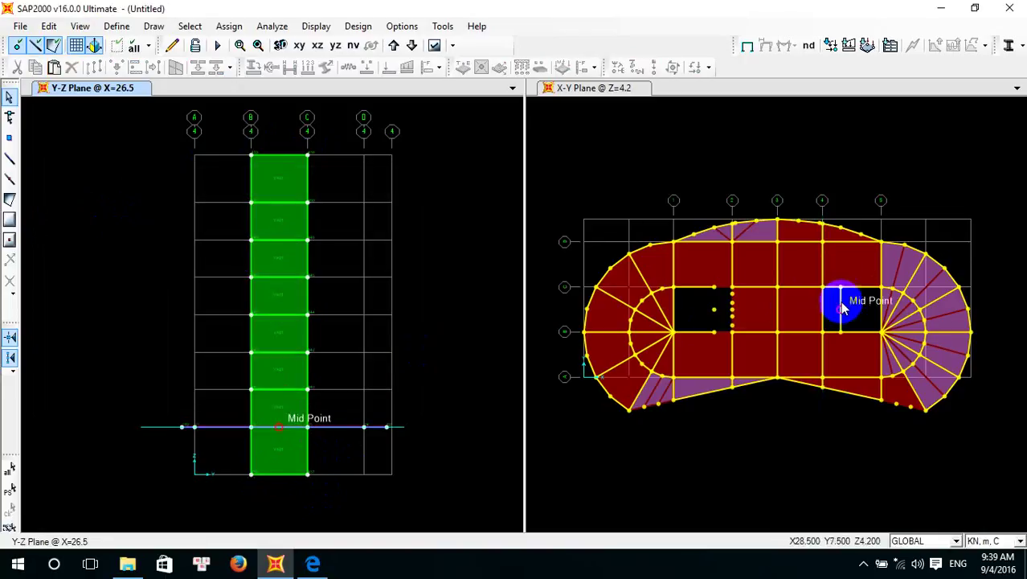
Delete the original wall panels at X=26.5, leaving the Z=4.2 beam out of the selection
left_click_drag(254, 135, 326, 505)
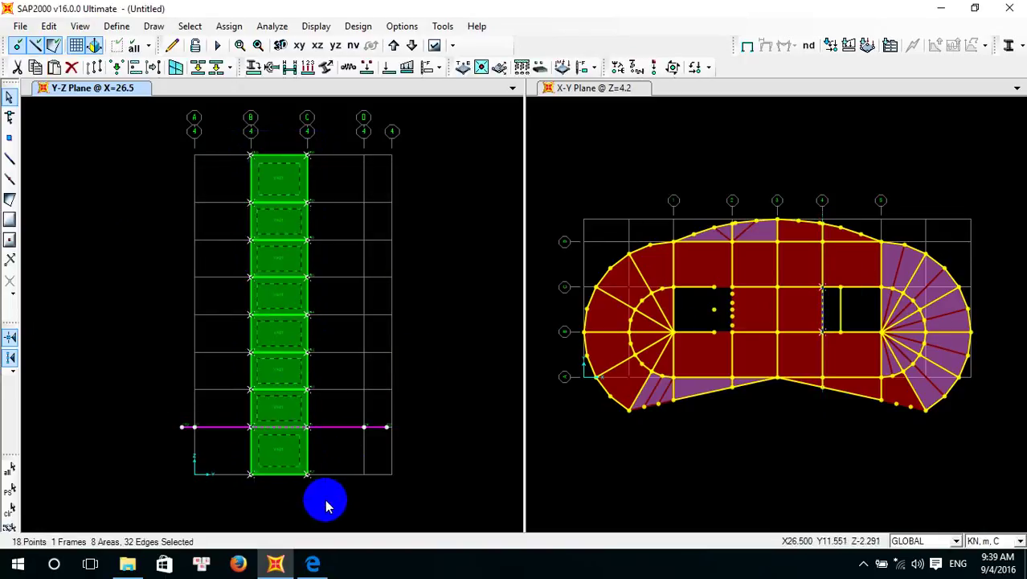
left_click(274, 428)
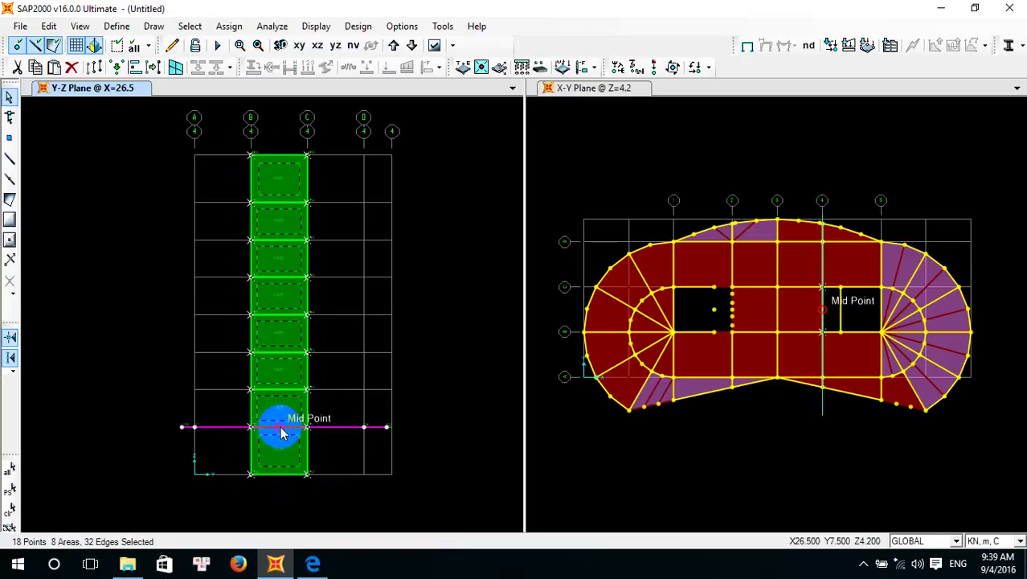
key("Delete")
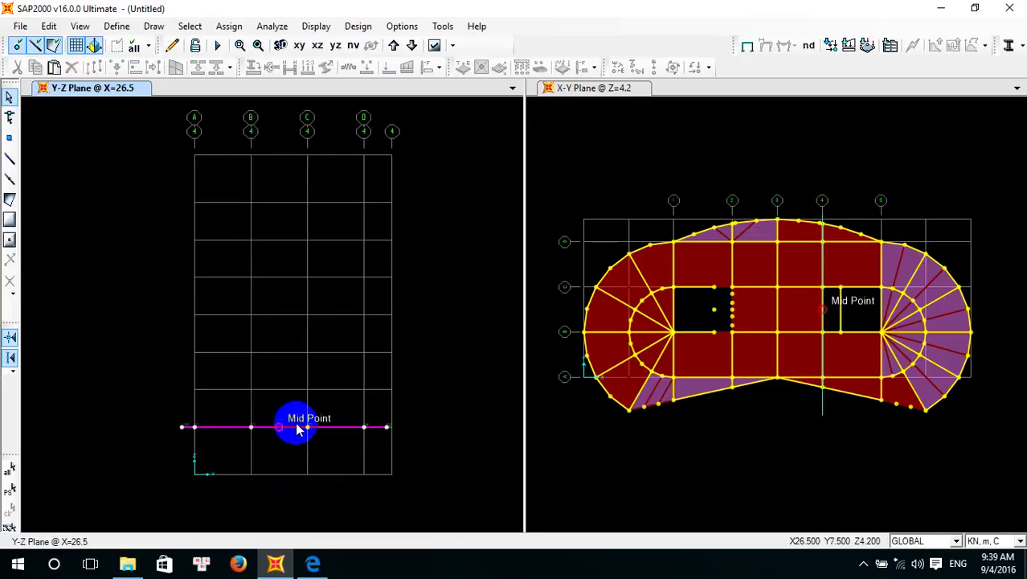
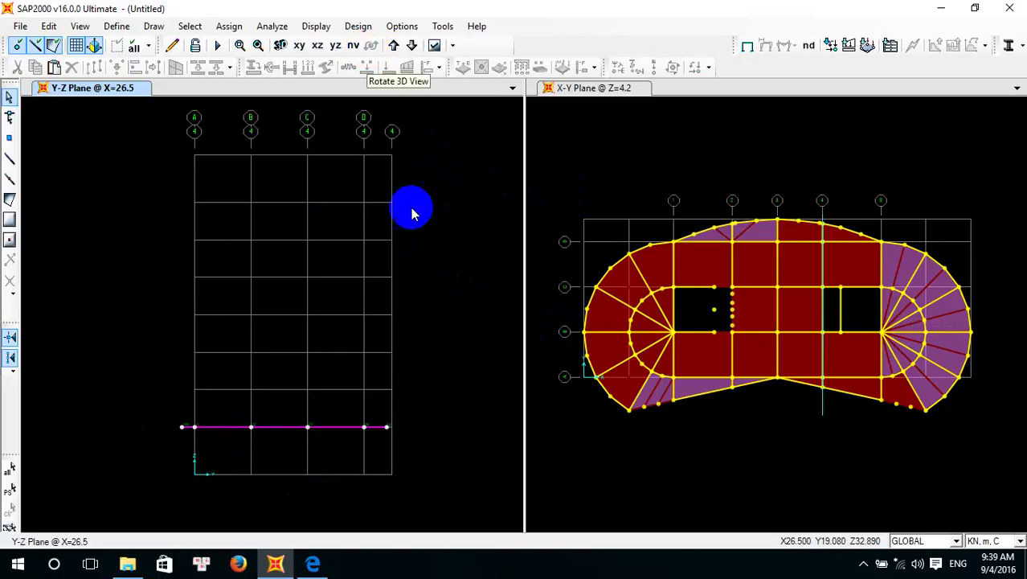
Draw a full-height rectangular VB25 wall in the X-Z elevation at Y=5, from grid 4 to the replicated wall's points at X=28.5
left_click(320, 46)
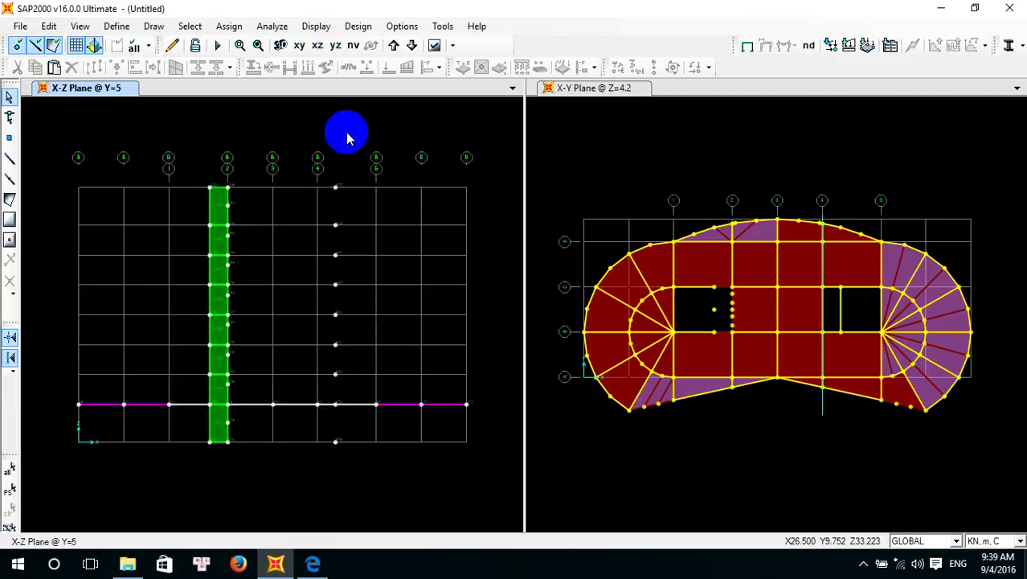
left_click(631, 157)
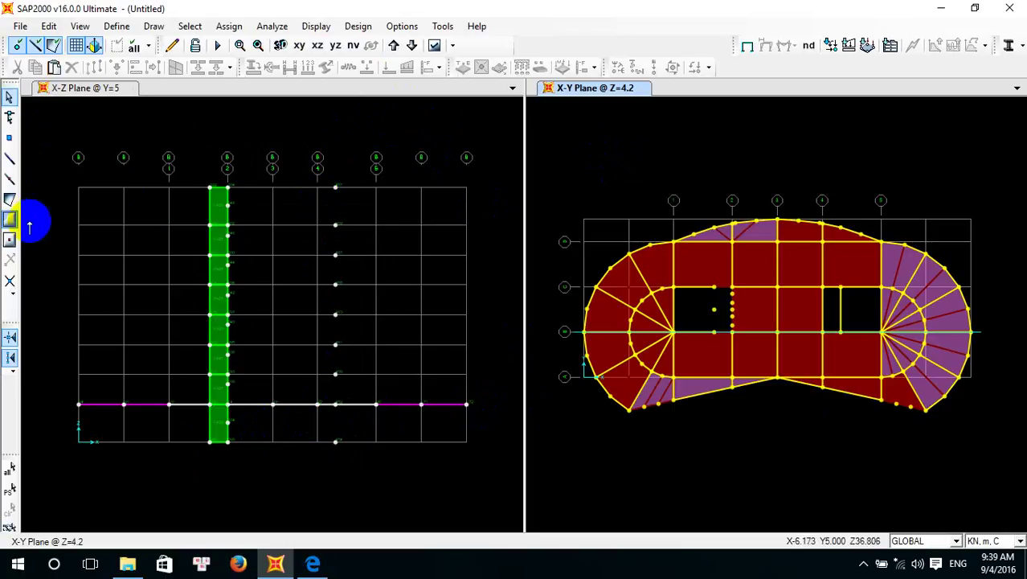
left_click(10, 218)
left_click(738, 265)
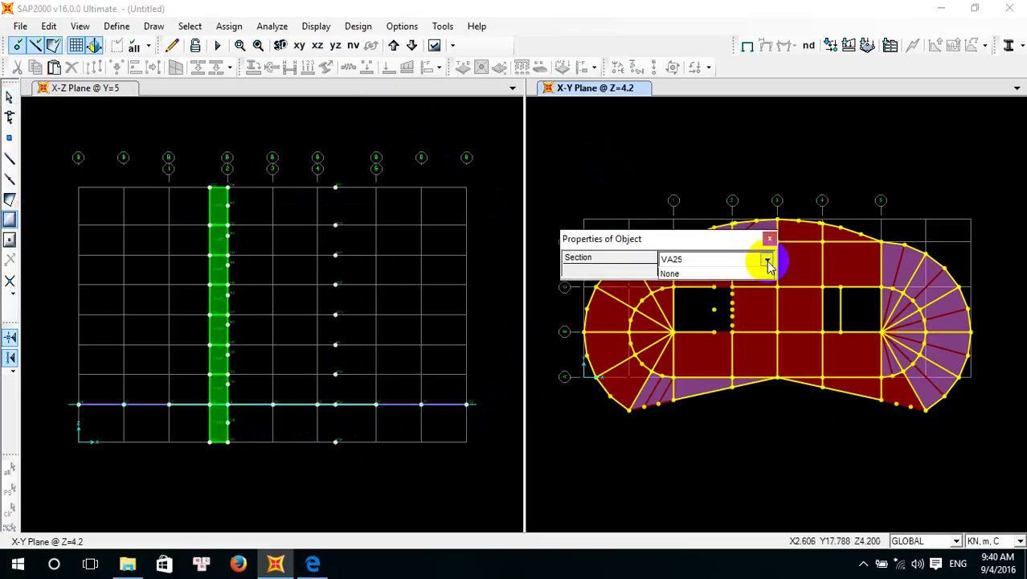
left_click(766, 259)
left_click(717, 296)
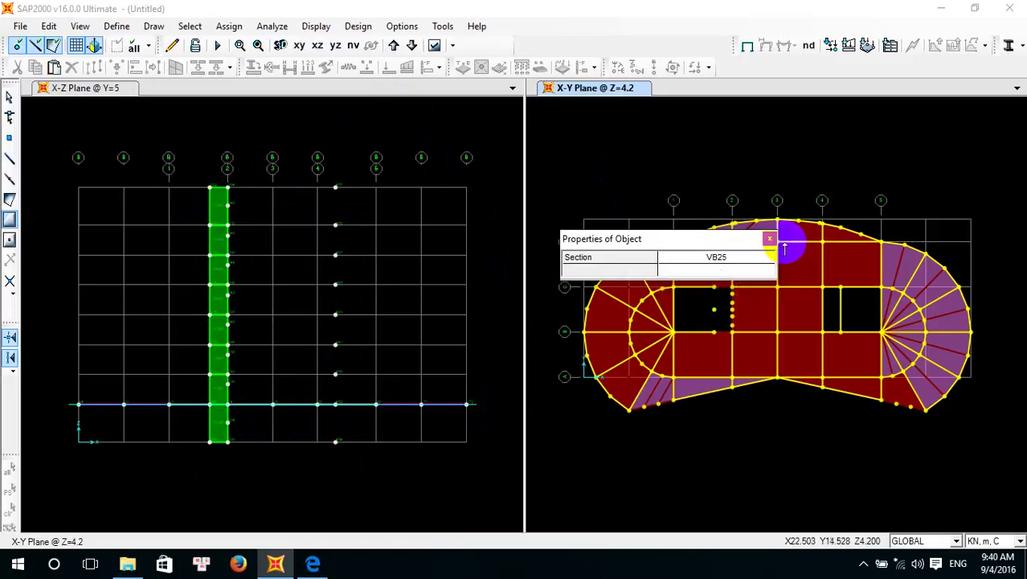
left_click(304, 205)
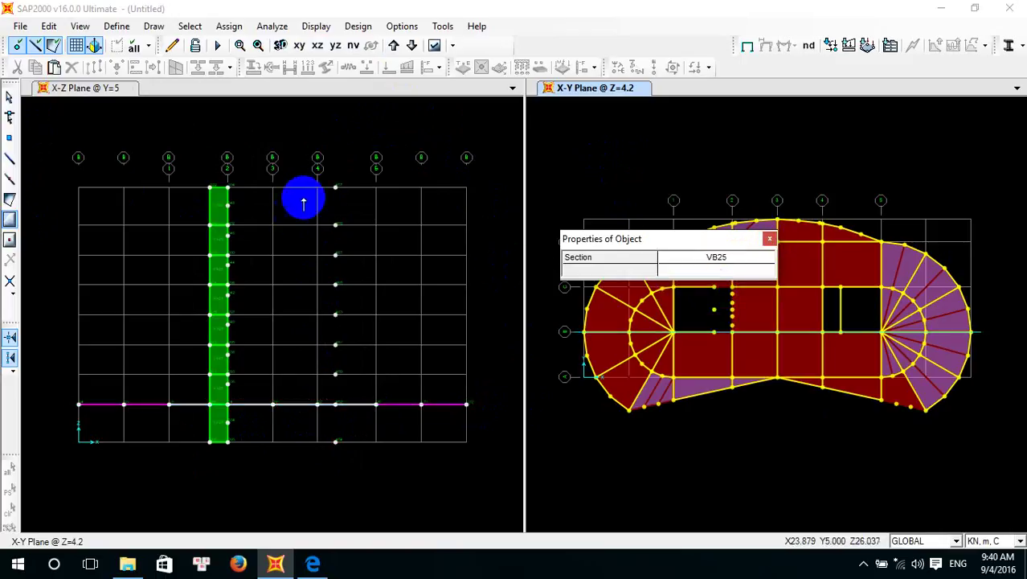
left_click(318, 189)
left_click(336, 440)
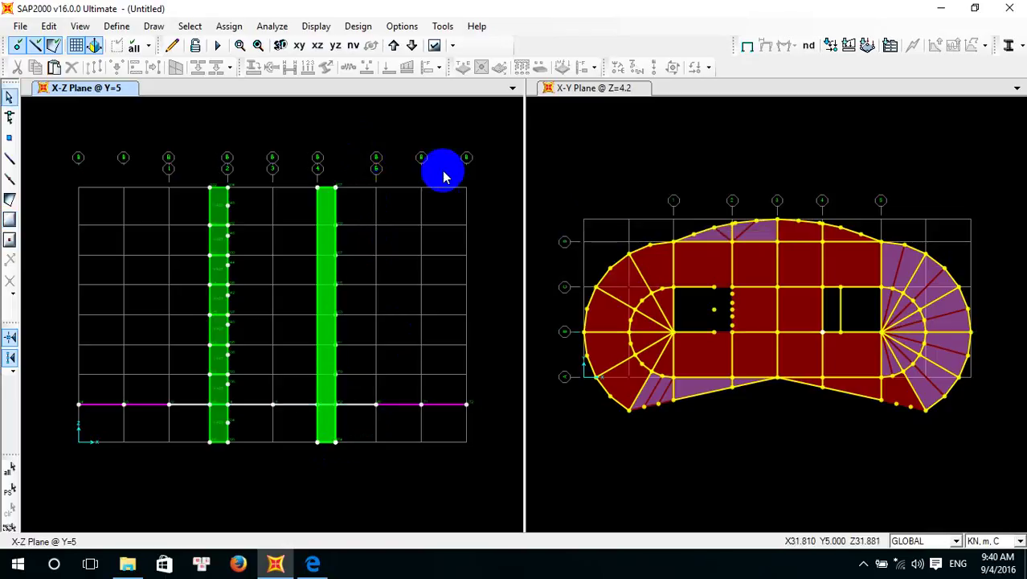
left_click(772, 312)
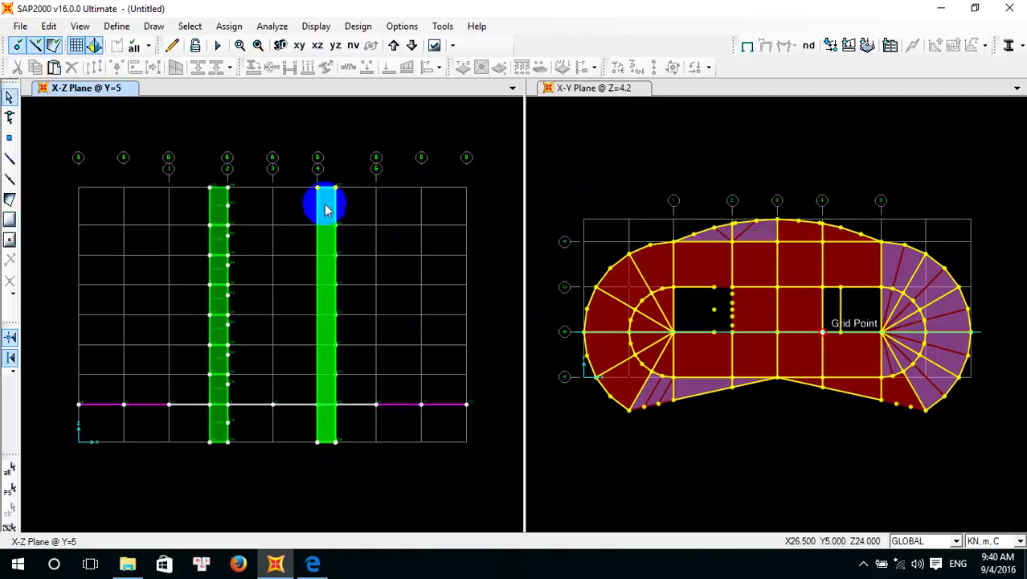
left_click(309, 176)
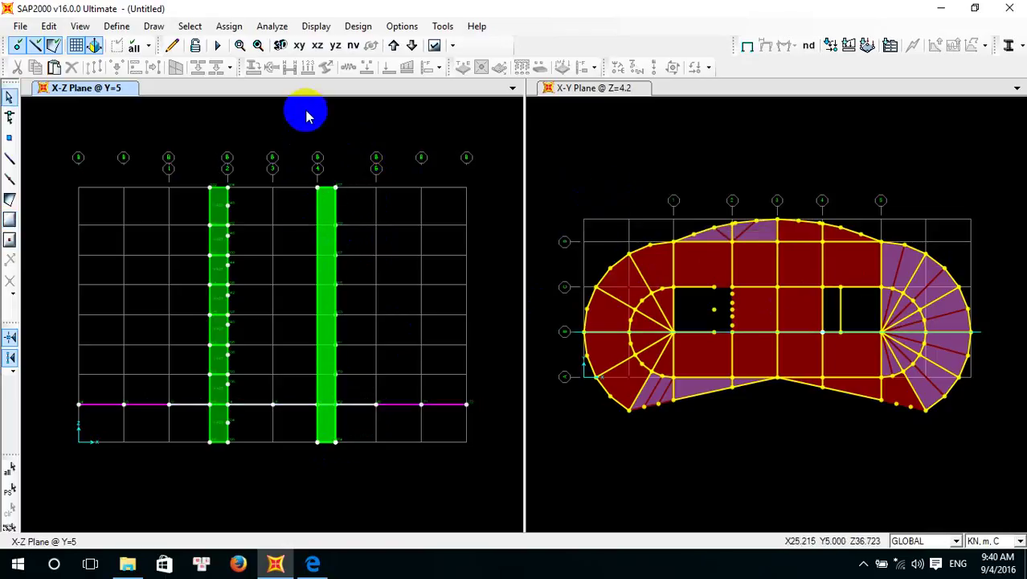
left_click(836, 309)
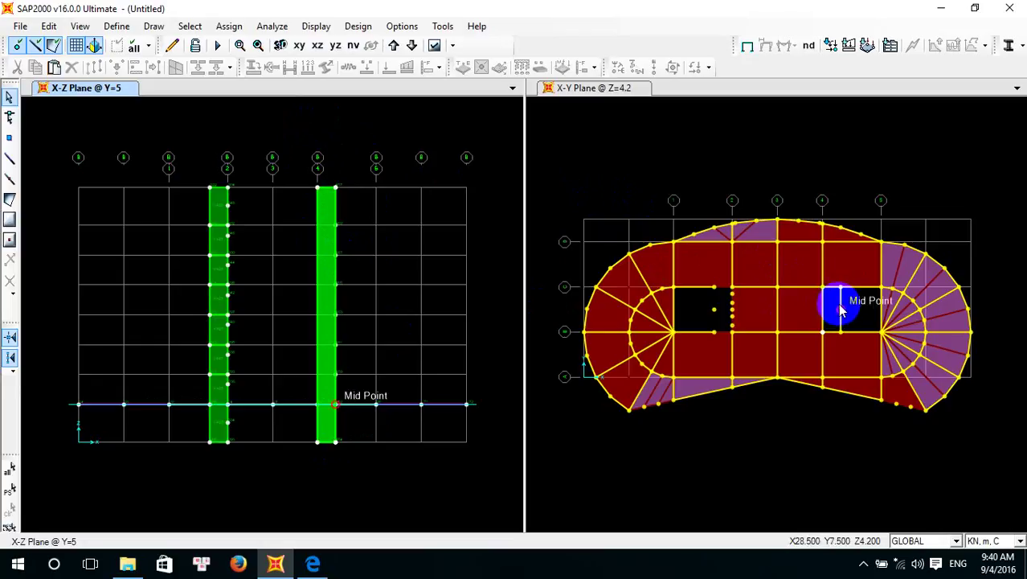
key("Delete")
left_click(731, 149)
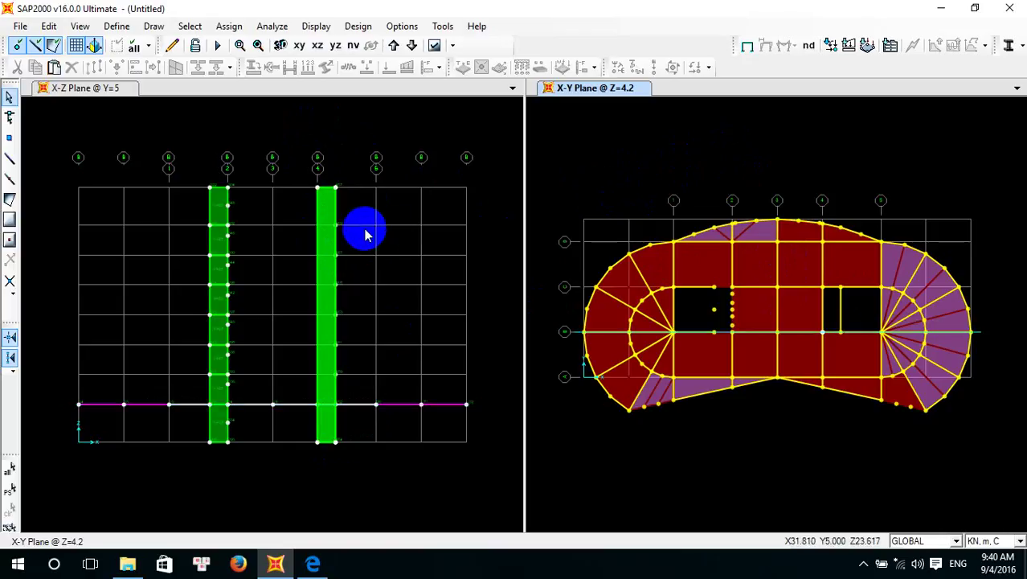
left_click(842, 316)
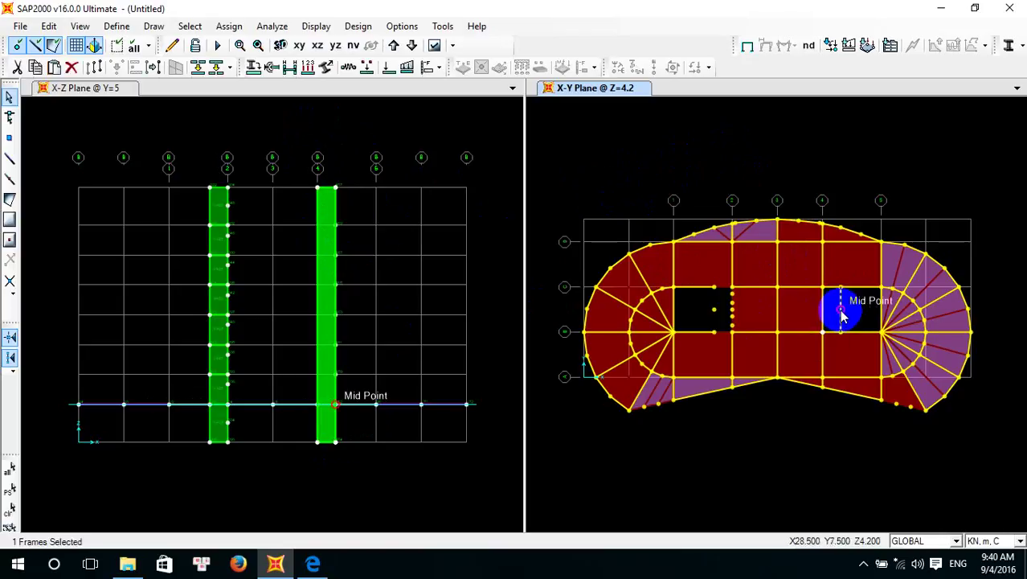
left_click(842, 316)
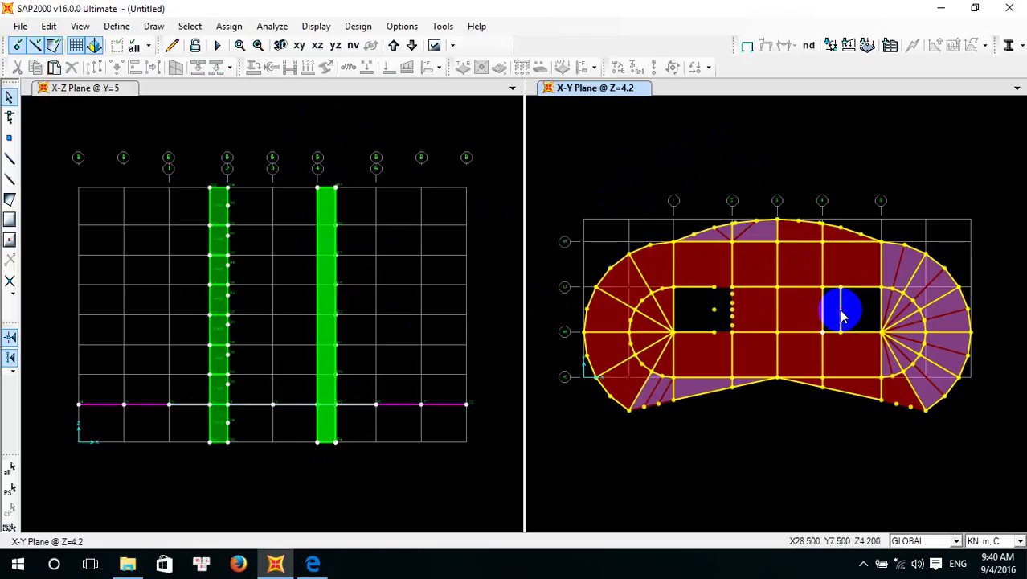
Define a developed elevation along the replicated wall at X=28.5 in the plan and save it as a named display called VB
left_click(154, 26)
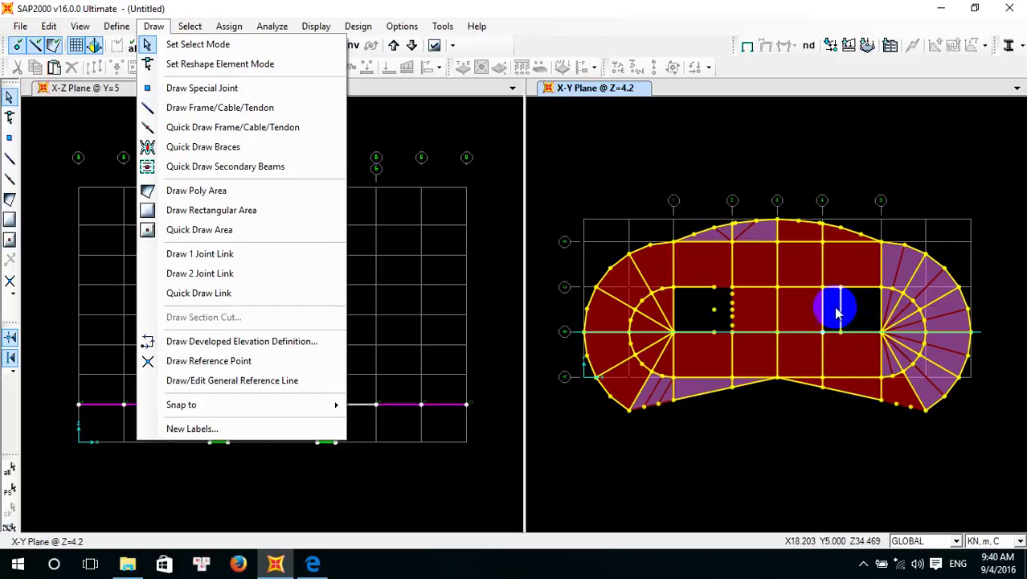
left_click(197, 341)
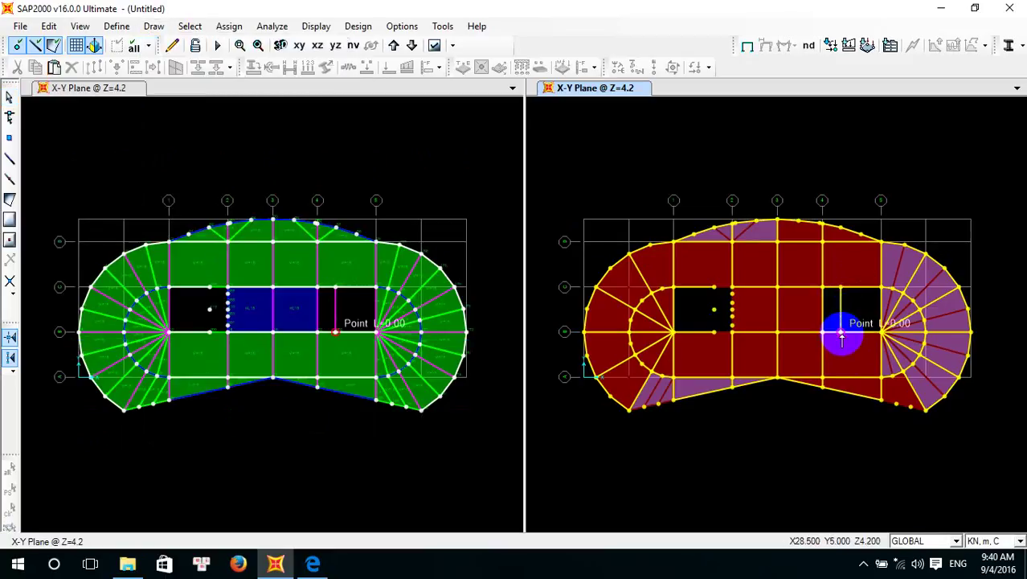
right_click(841, 335)
left_click(197, 257)
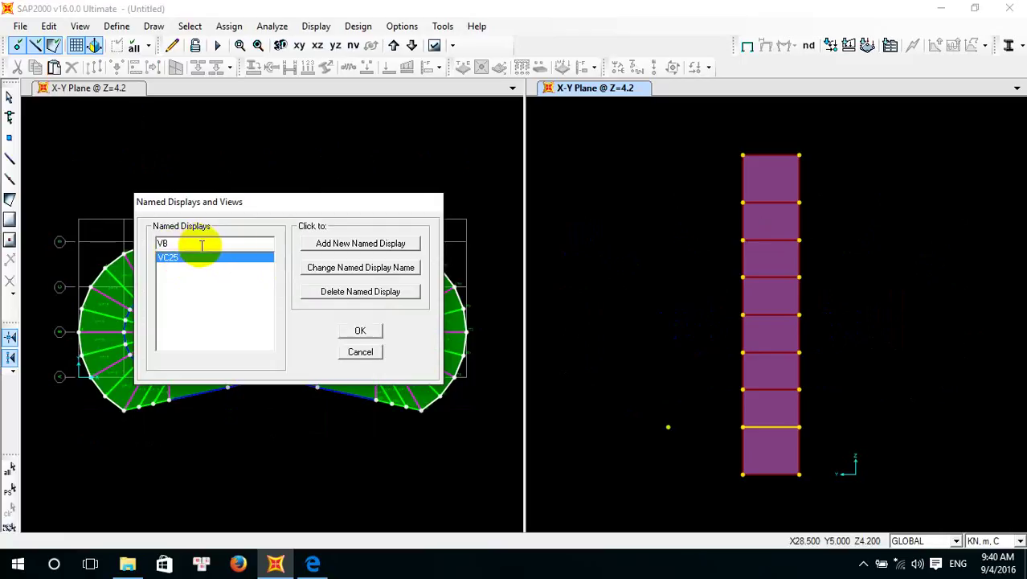
left_click(361, 243)
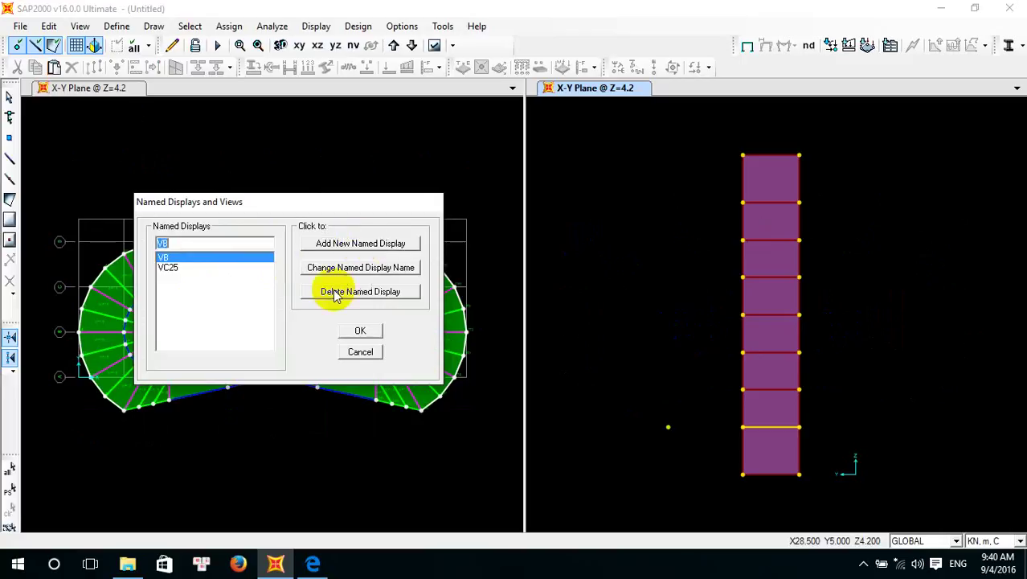
left_click(382, 332)
Assign the VB25 area section to all eight wall panels in the VB developed elevation
left_click(772, 194)
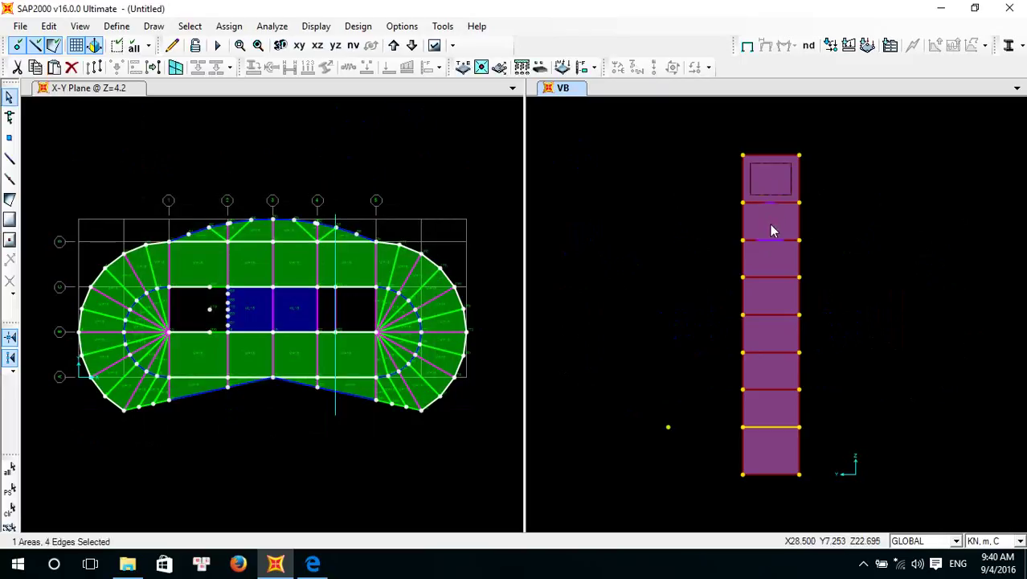
left_click(769, 300)
left_click(771, 334)
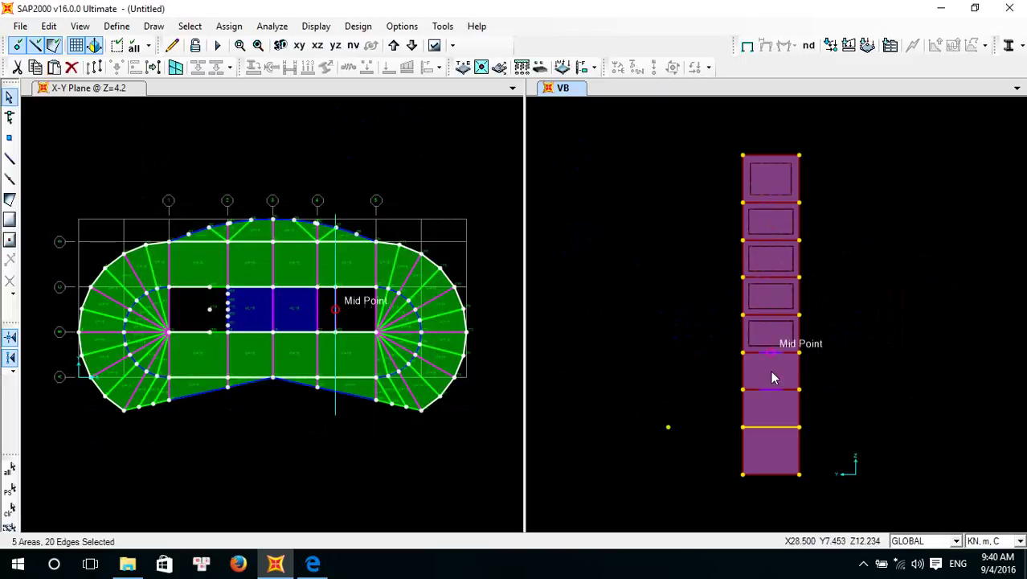
left_click(773, 371)
left_click(771, 457)
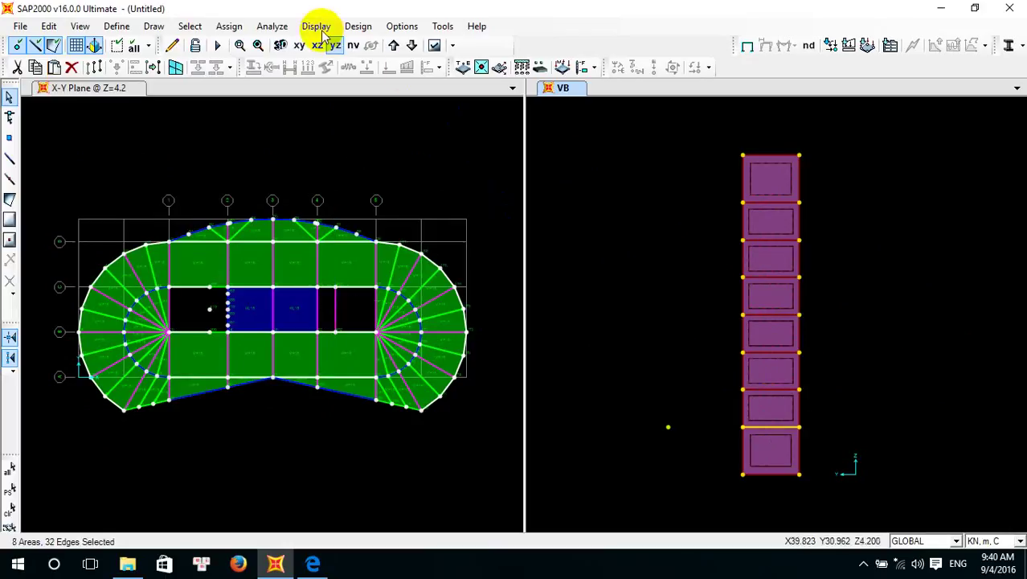
left_click(229, 26)
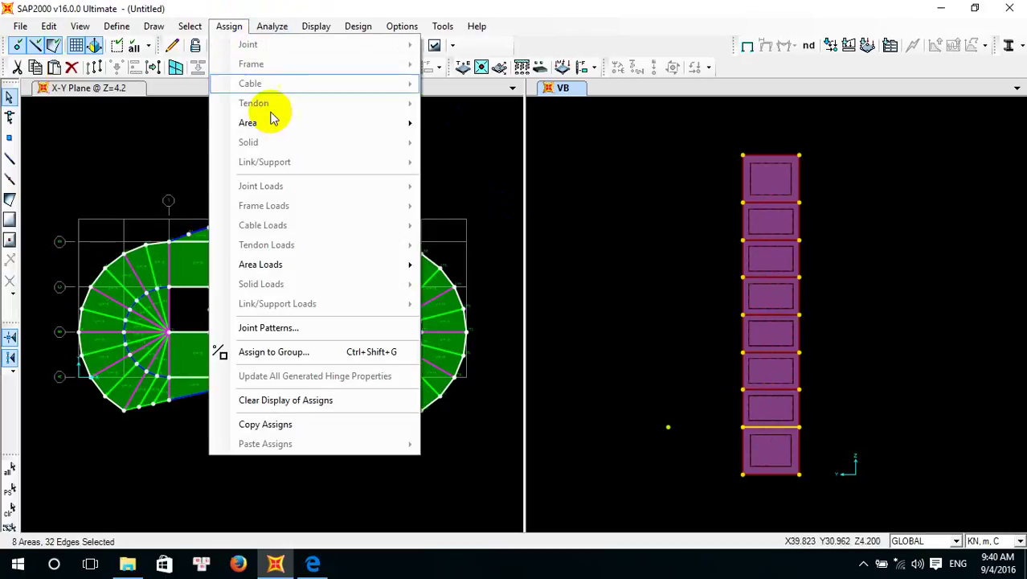
mouse_move(366, 125)
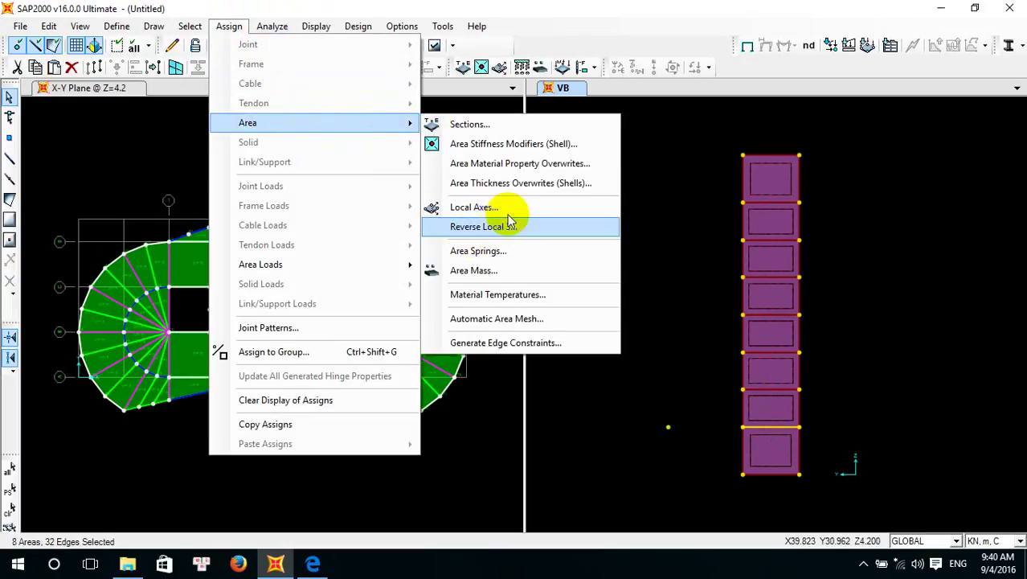
left_click(469, 125)
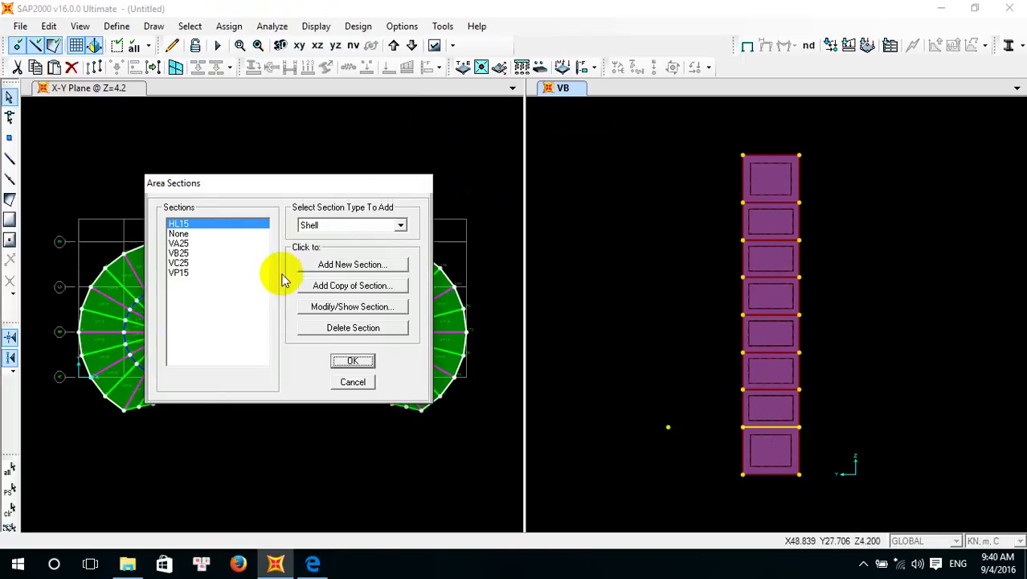
left_click(183, 252)
left_click(352, 360)
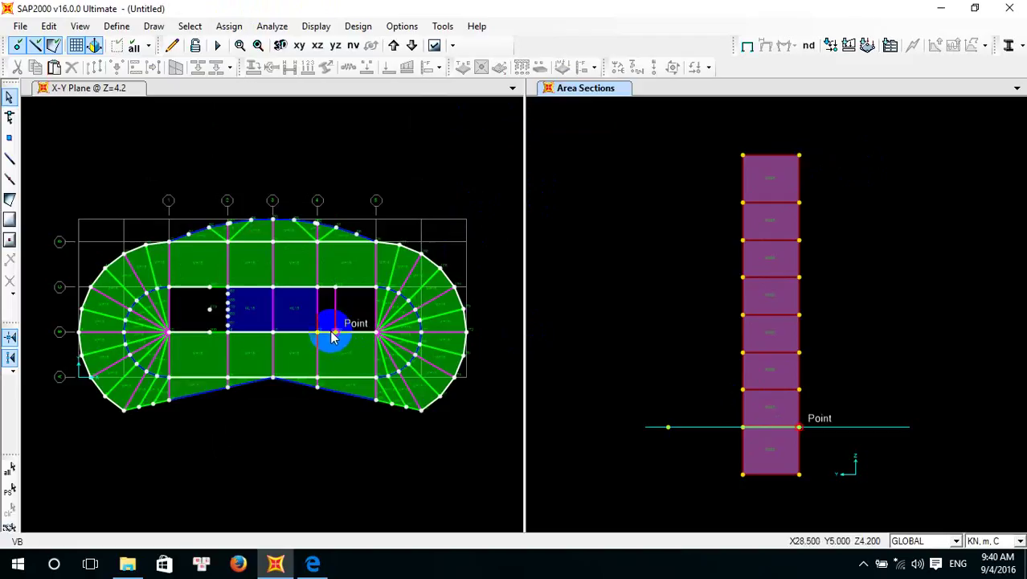
Check the Y-Z elevation at X=26.5 and bring up the X-Z elevation at Y=5
left_click(349, 138)
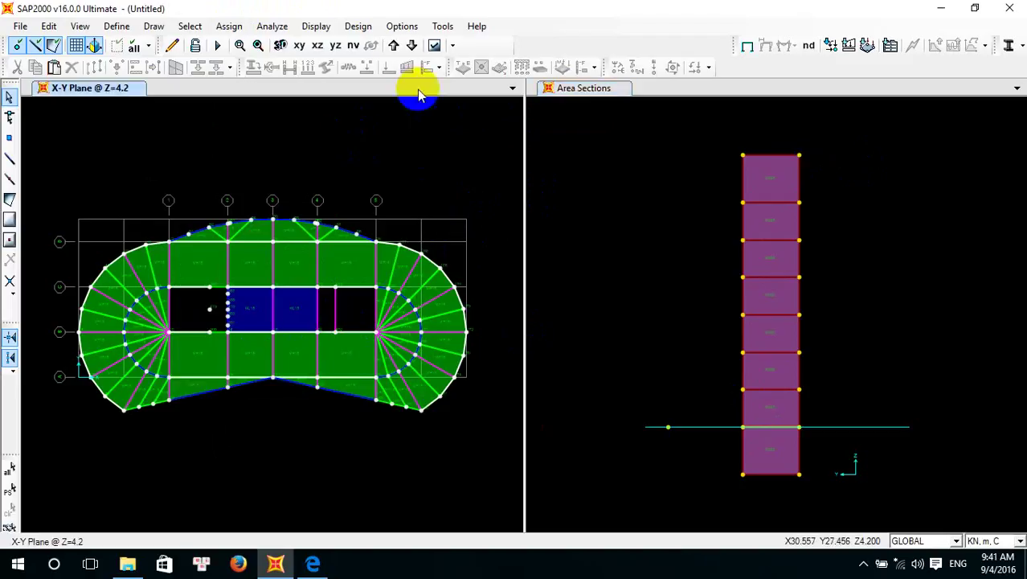
left_click(335, 45)
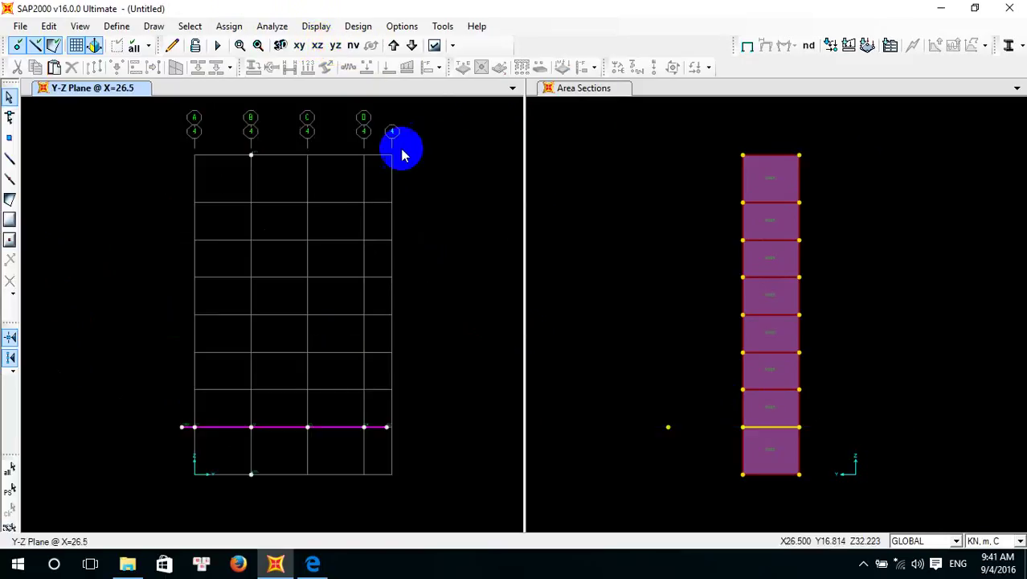
left_click(301, 46)
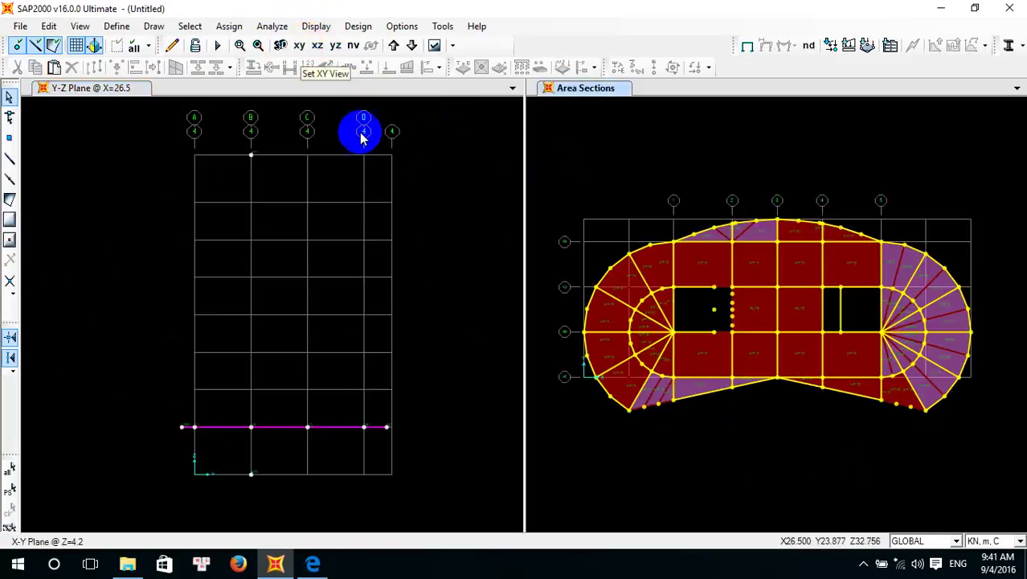
left_click(317, 46)
left_click(401, 113)
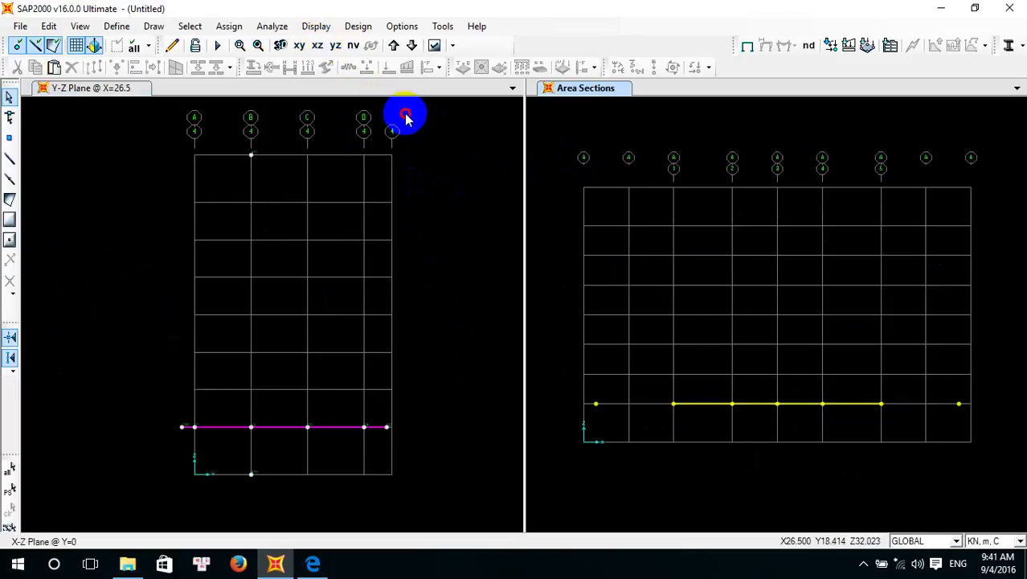
left_click(318, 45)
left_click(550, 119)
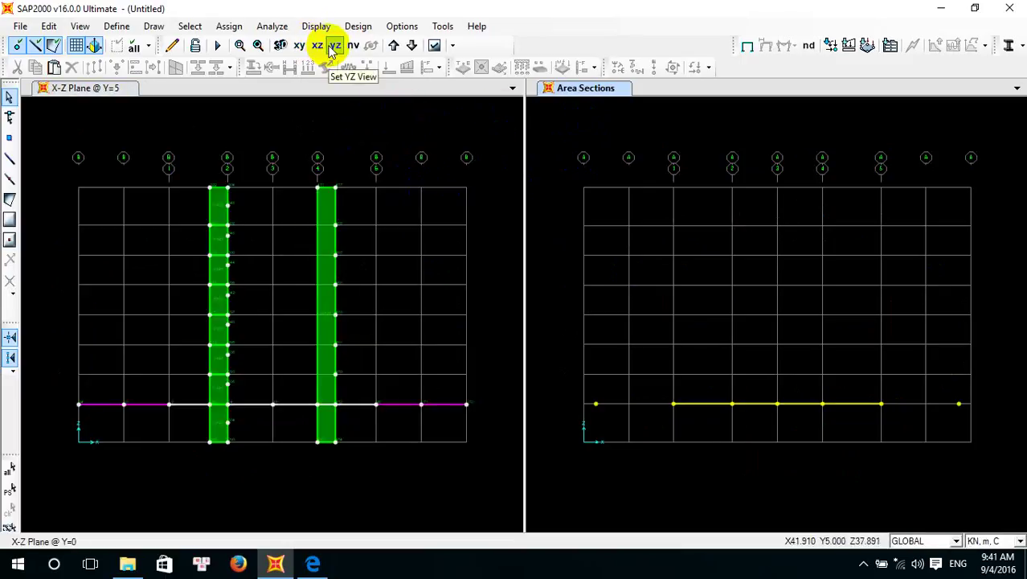
Examine the X-Y plans level by level from Z=4.2 up to Z=20.7 and back down to Z=4.2
left_click(298, 46)
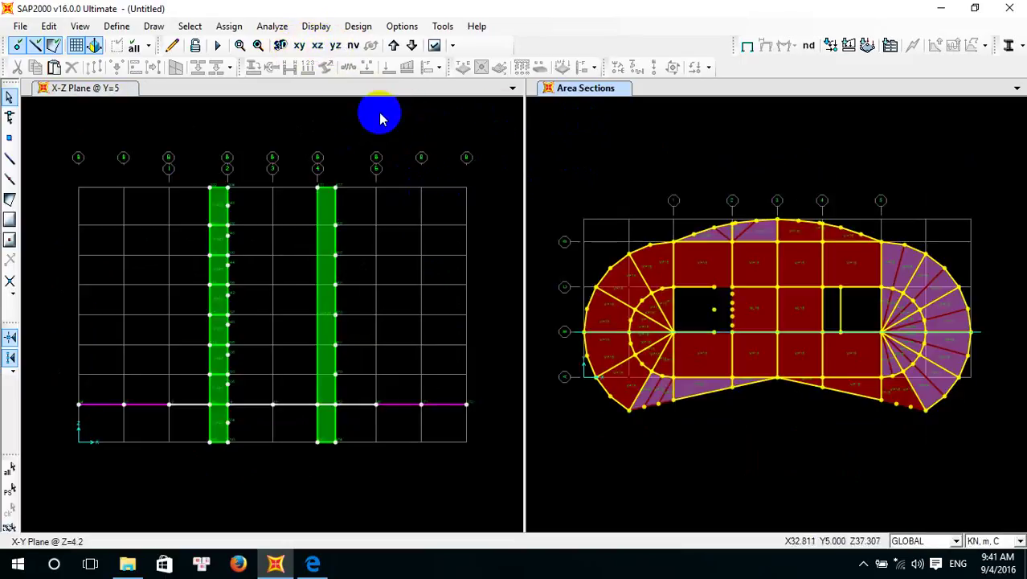
left_click(393, 46)
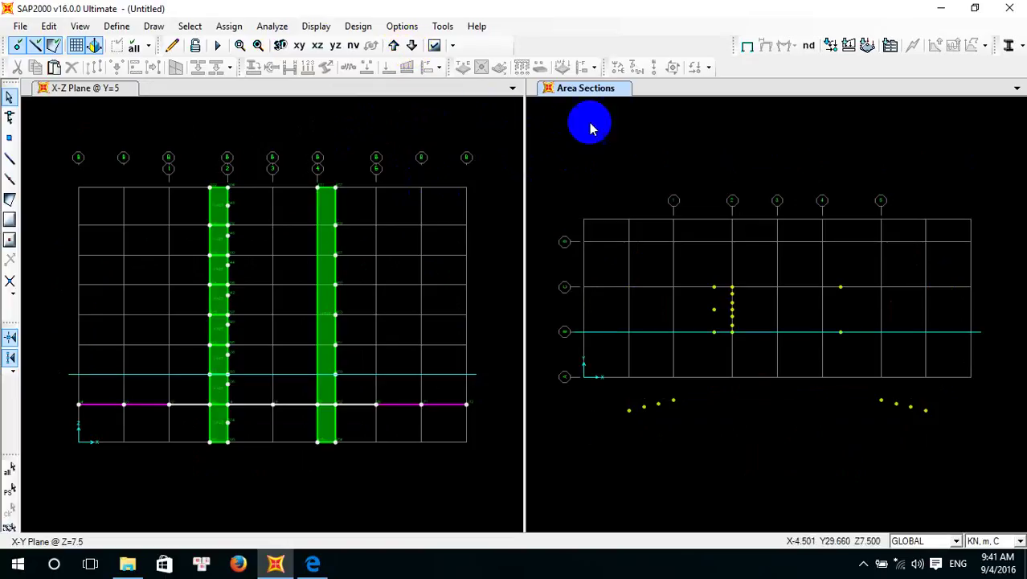
left_click(393, 45)
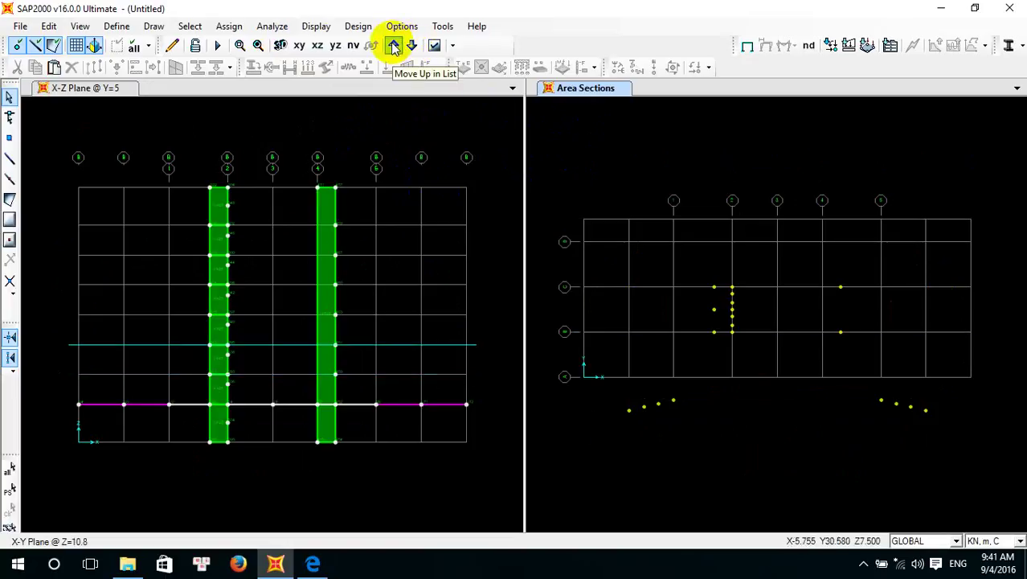
left_click(596, 143)
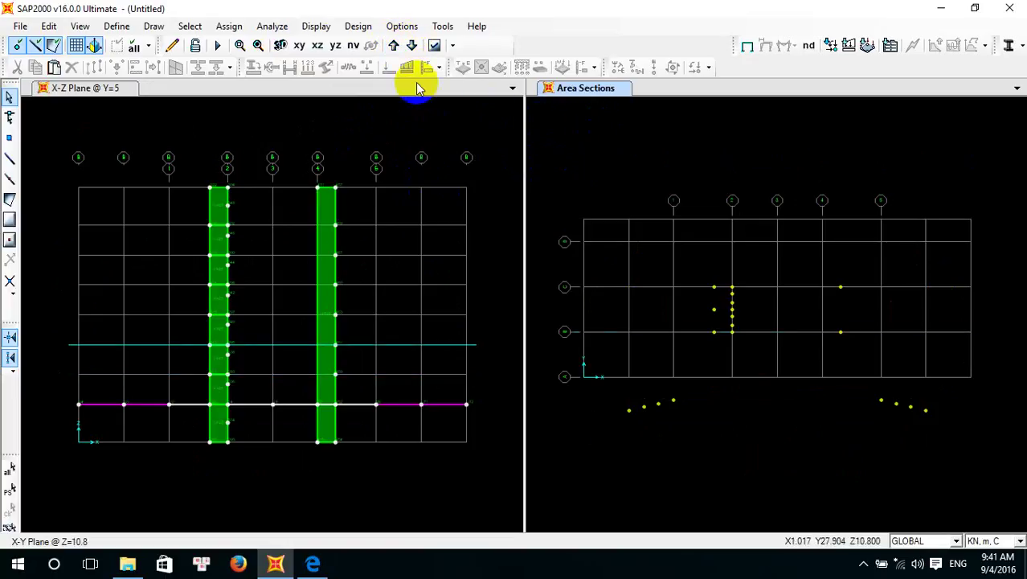
left_click(393, 45)
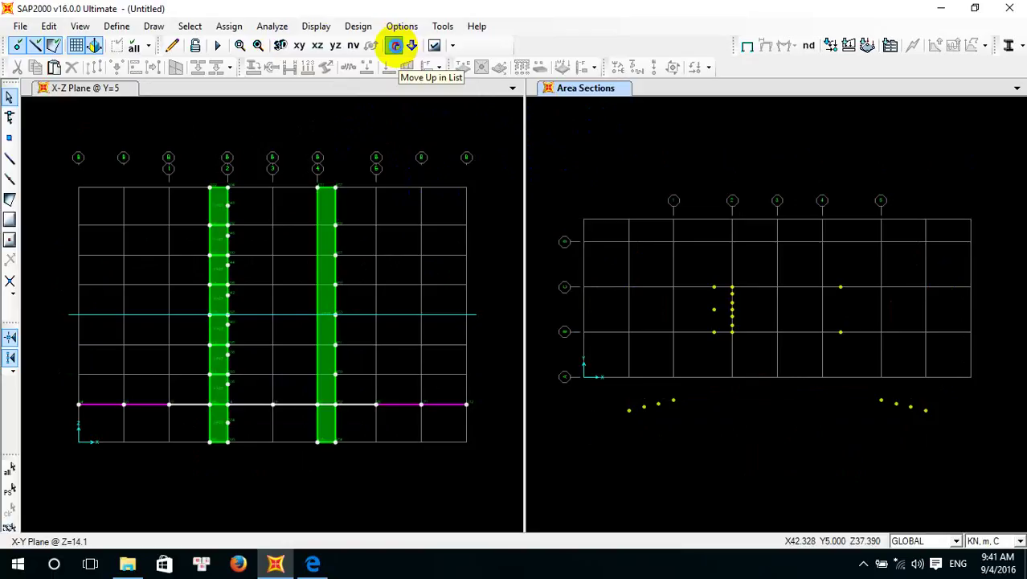
left_click(394, 46)
left_click(394, 45)
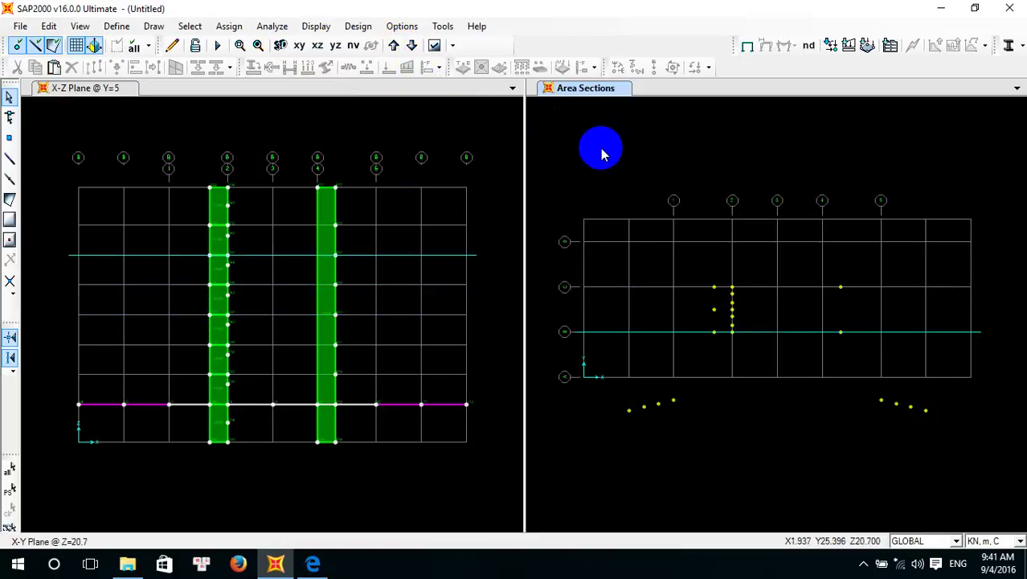
left_click(411, 46)
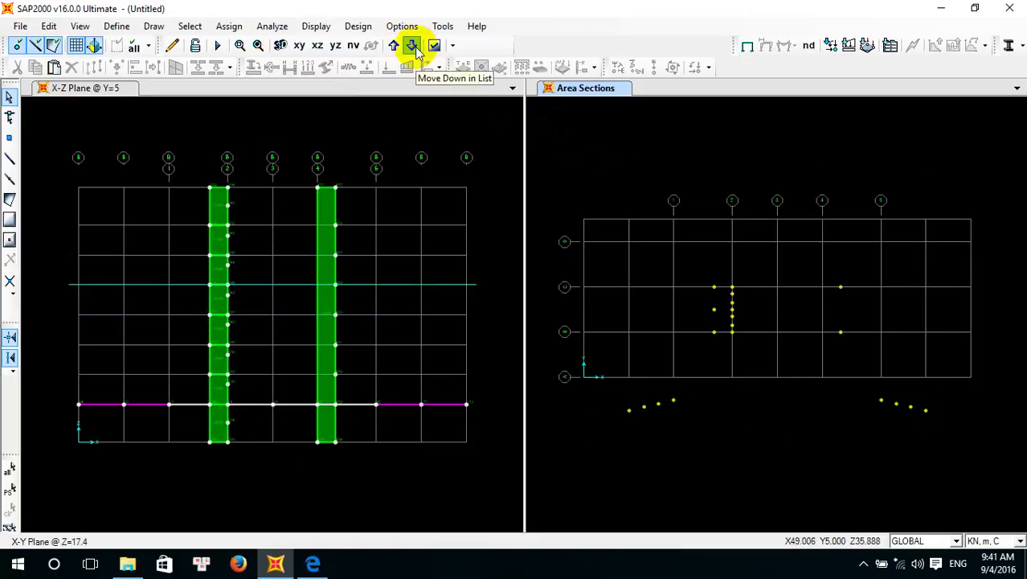
left_click(412, 46)
left_click(412, 46)
left_click(411, 47)
left_click(411, 46)
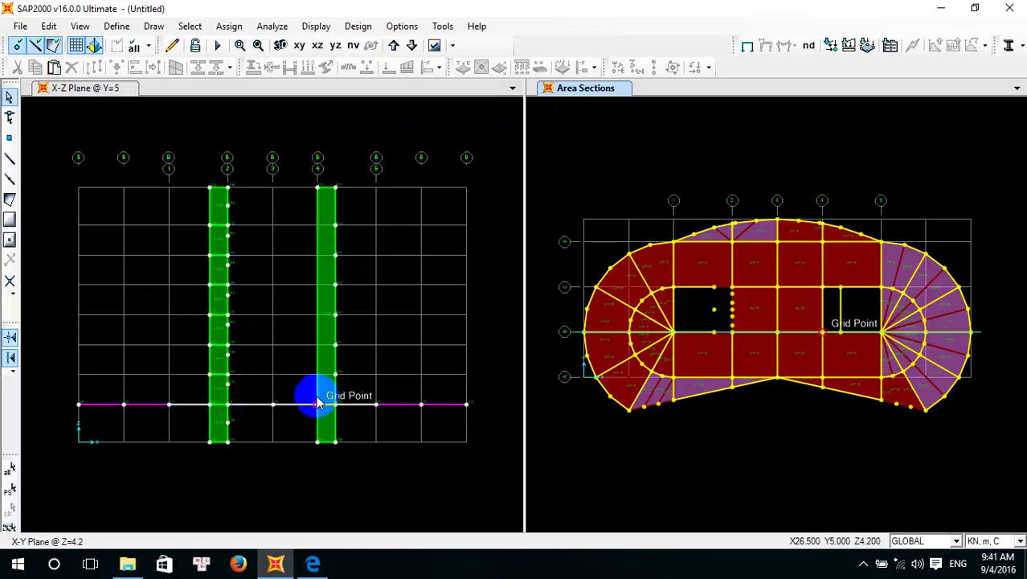
Select the undivided full-height wall beside grid 4 in the X-Z elevation at Y=5
left_click(323, 212)
left_click(323, 211)
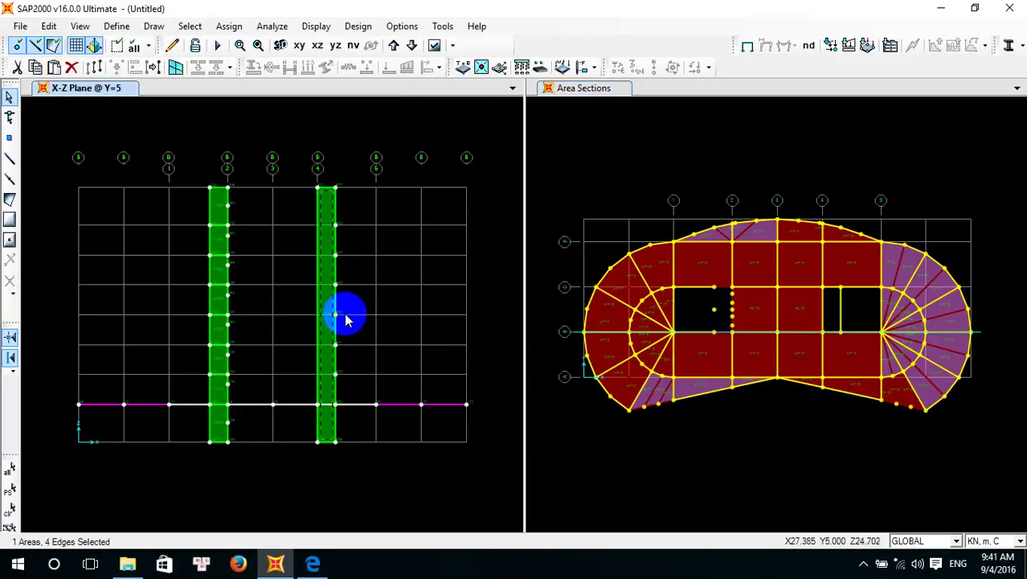
left_click(49, 25)
left_click(104, 216)
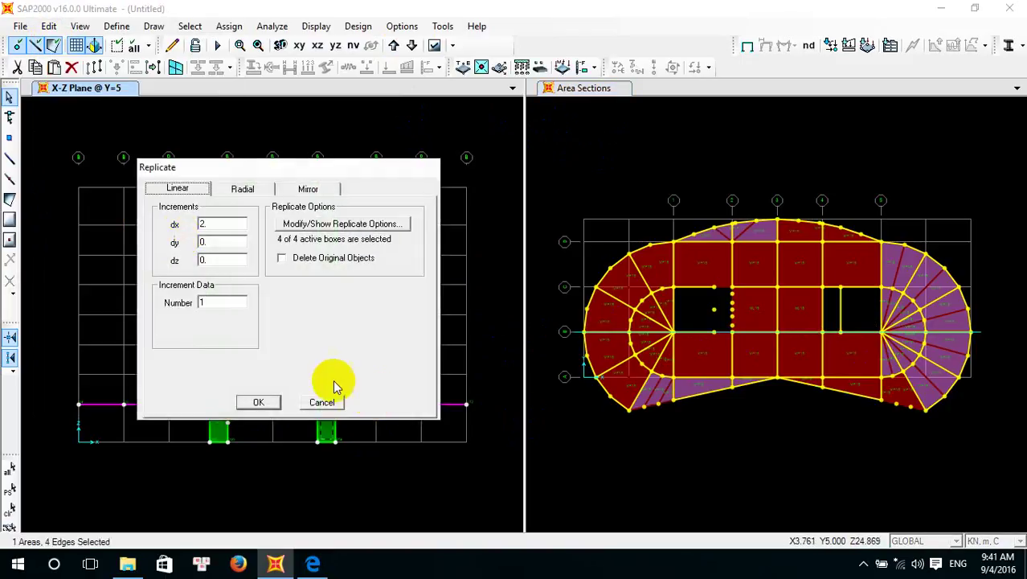
left_click(325, 402)
Divide the selected wall based on points on its edges, at the intersections with visible straight grid lines
left_click(48, 26)
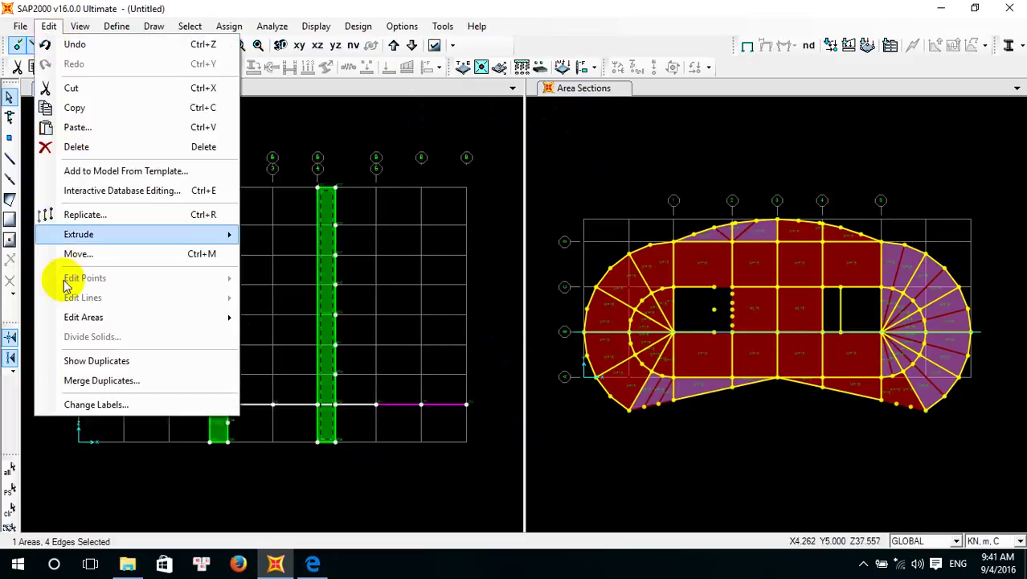
mouse_move(135, 321)
left_click(285, 319)
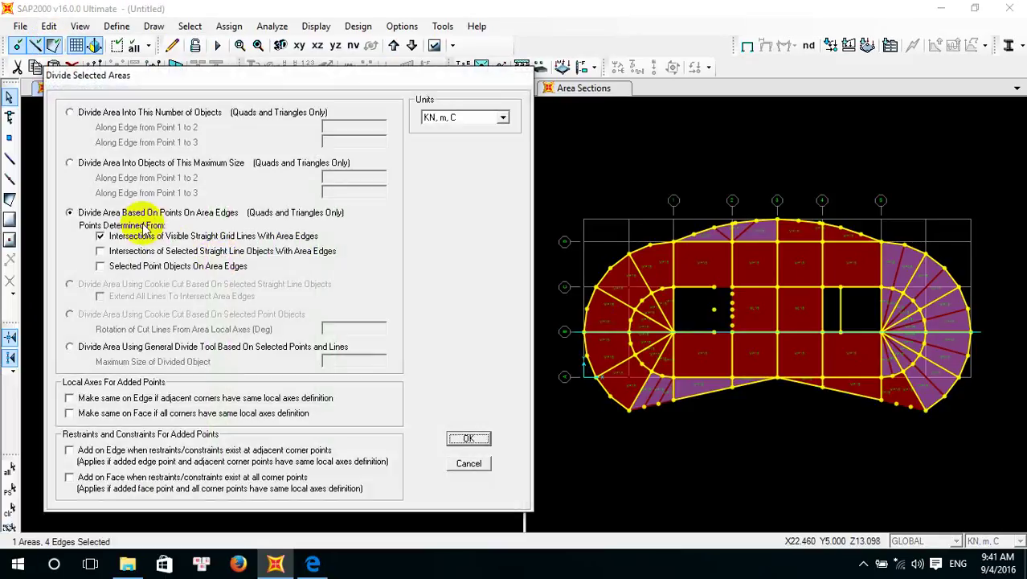
left_click(465, 438)
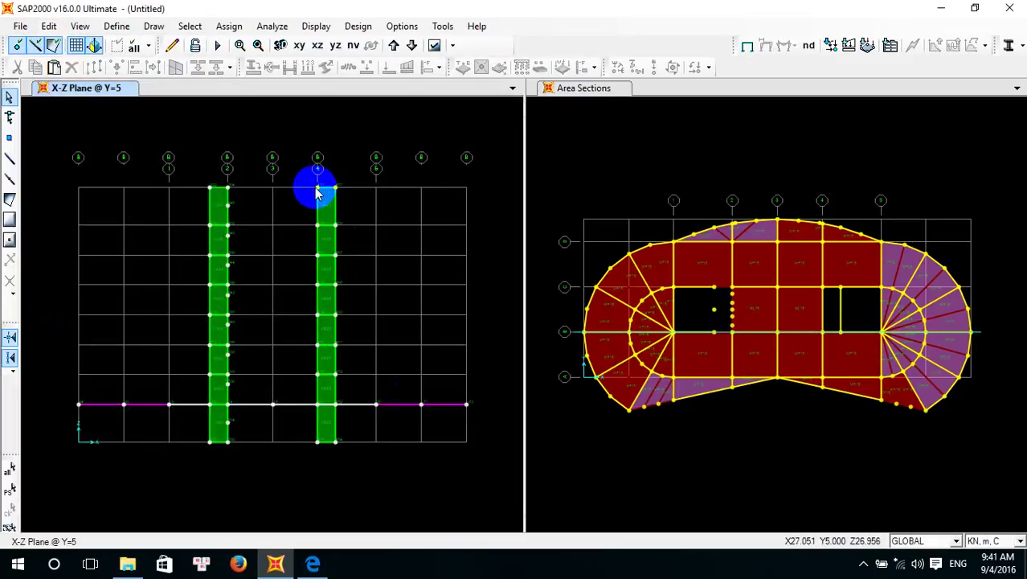
Replicate the divided wall beside grid 4, panels and points together, linearly along Y with dx 0, dz 0 and number 1
left_click_drag(312, 215, 347, 456)
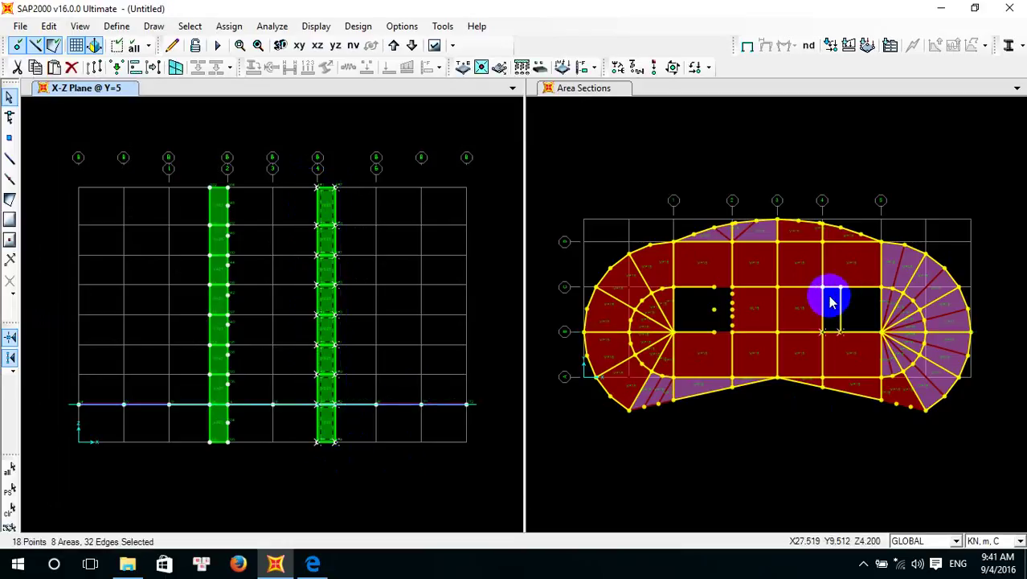
left_click(289, 223)
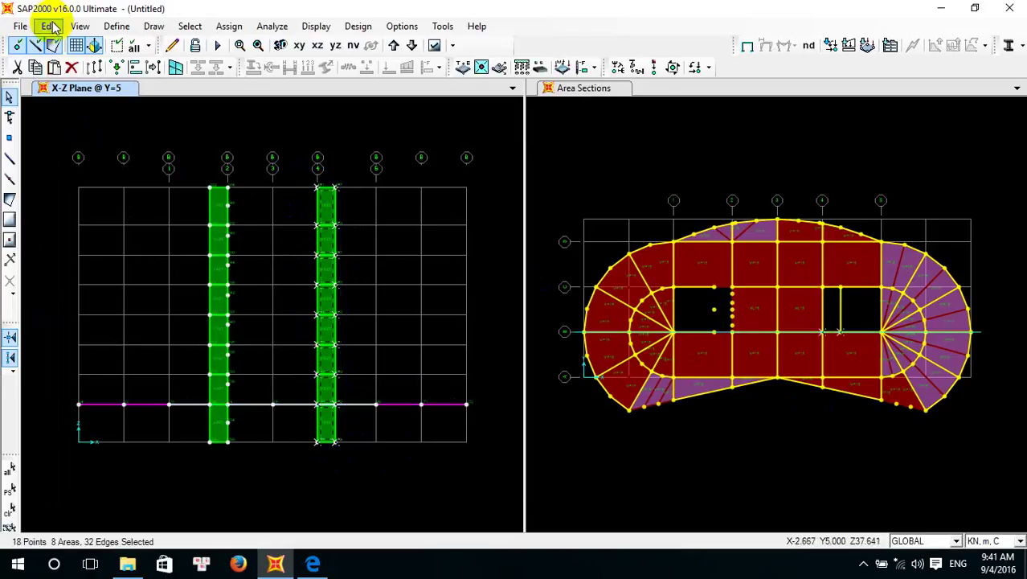
left_click(53, 27)
left_click(87, 212)
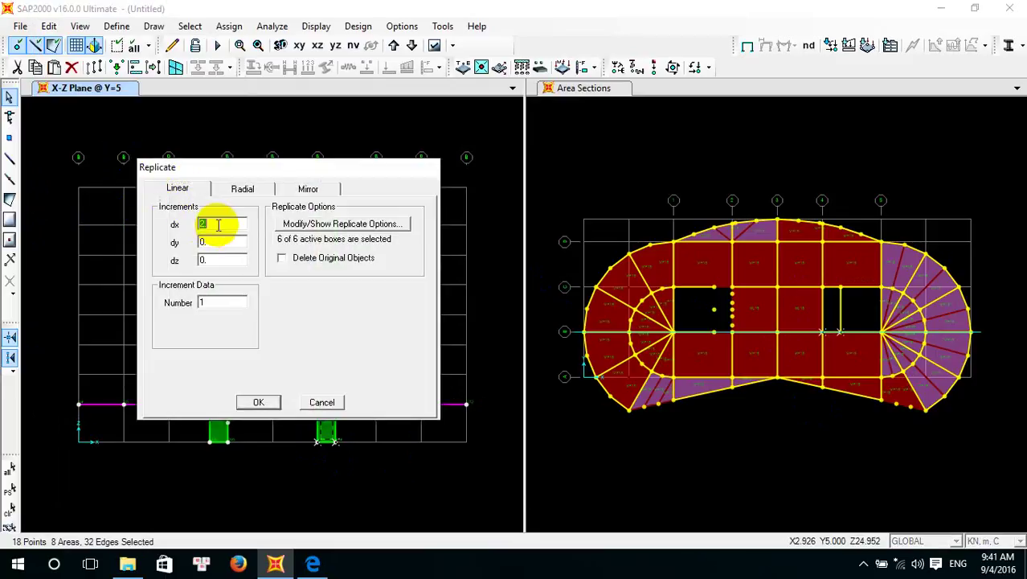
type("0")
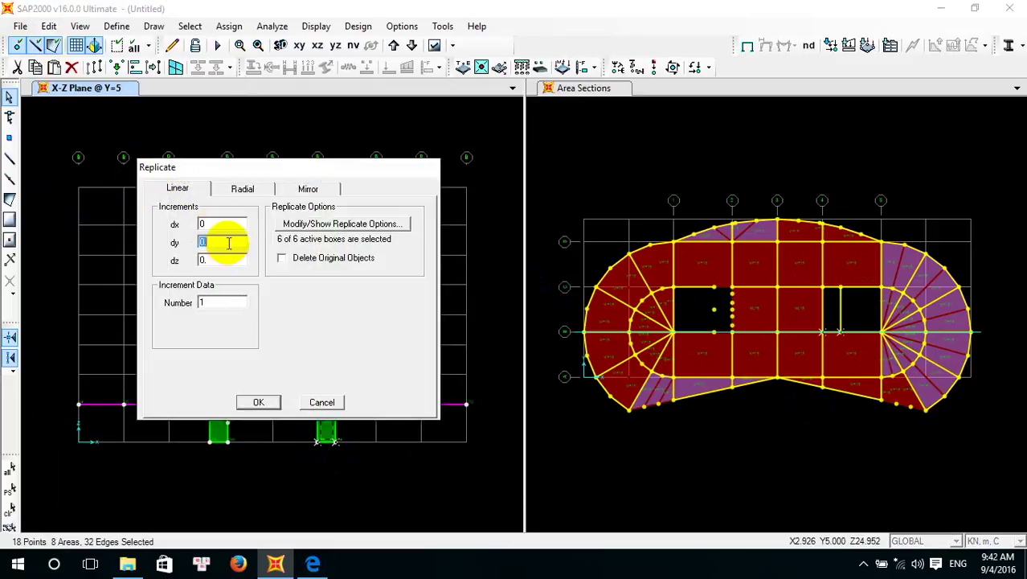
left_click(257, 406)
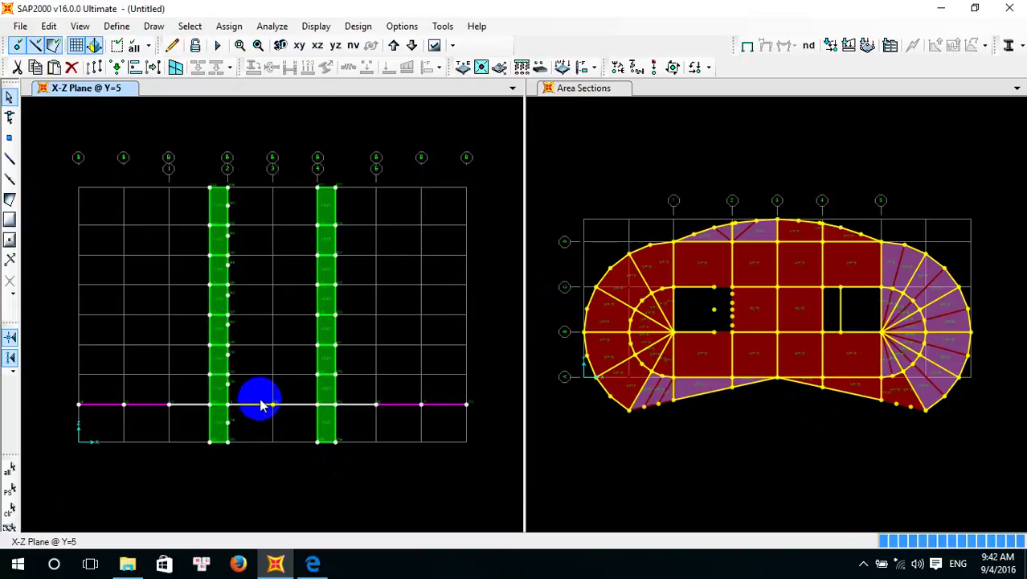
Show the X-Y plan at Z=4.2 beside a 3-D view and inspect the core walls from another angle
left_click(726, 173)
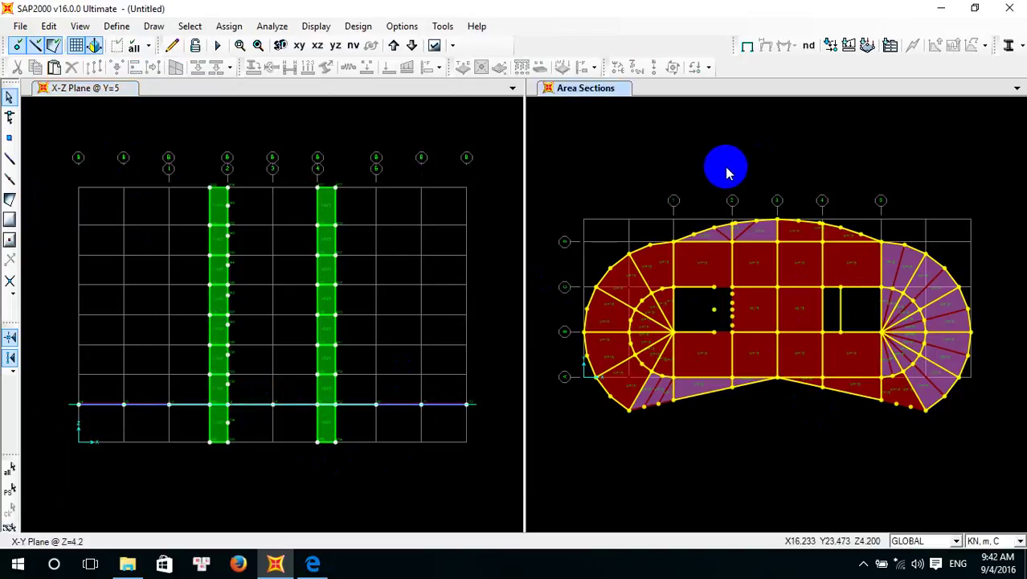
left_click(299, 46)
left_click(614, 141)
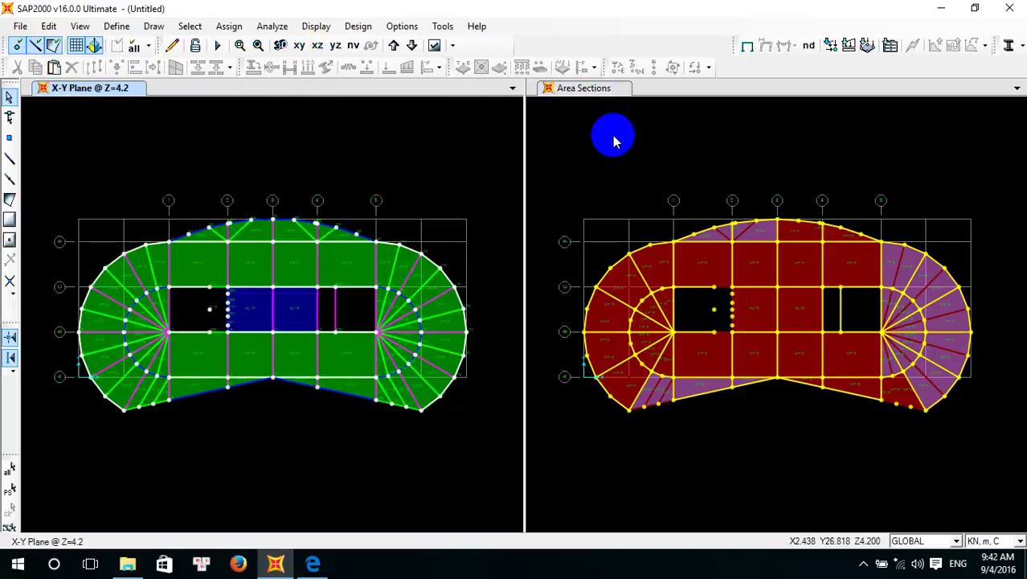
left_click(279, 45)
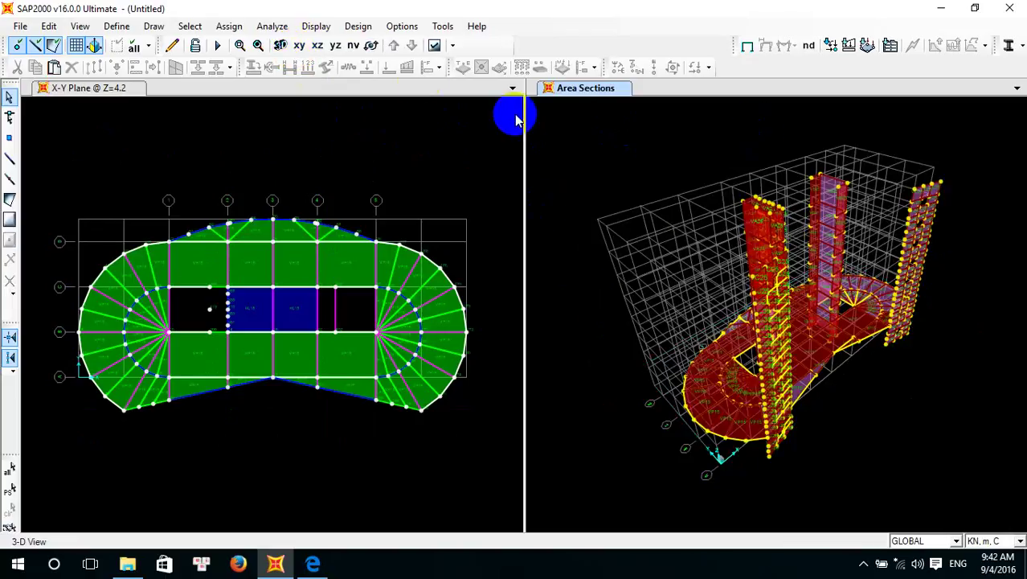
key("F8")
left_click(976, 344)
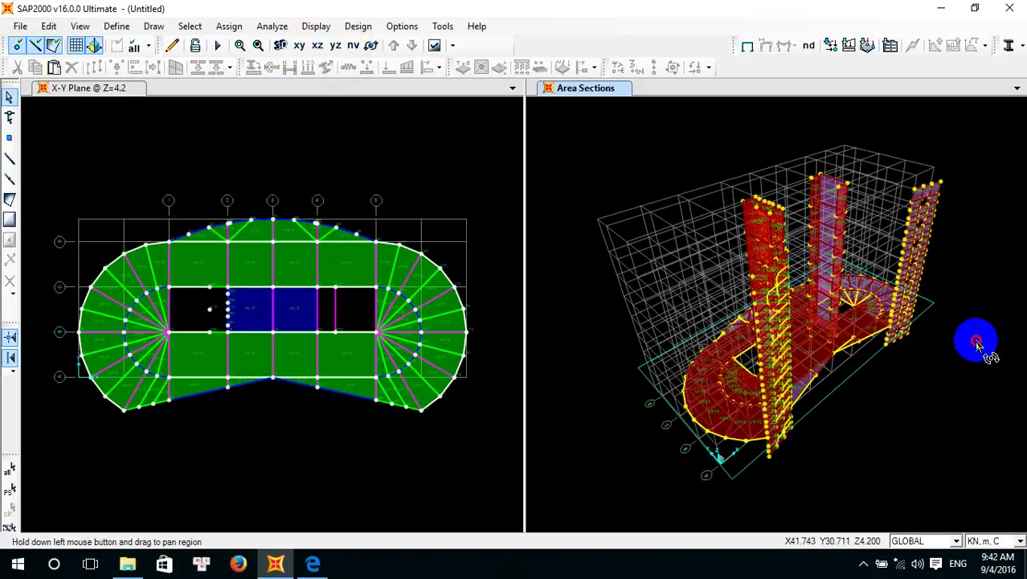
left_click_drag(976, 344, 873, 359)
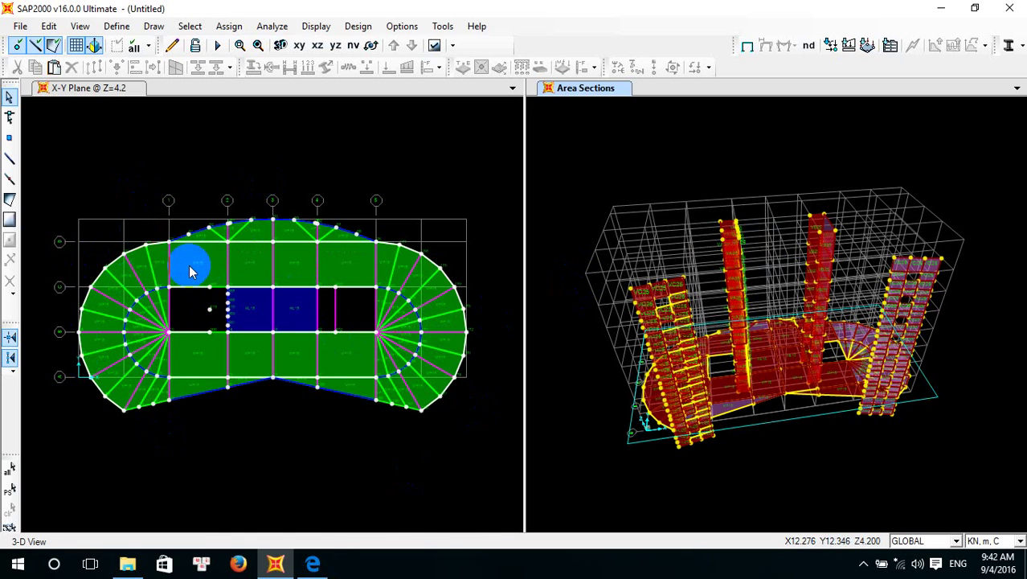
Review the load section of the exercise PDF in Edge, return to SAP2000 and enter TINH TAI as the new name for the DEAD load pattern
left_click(312, 563)
scroll(443, 394, "up", 10)
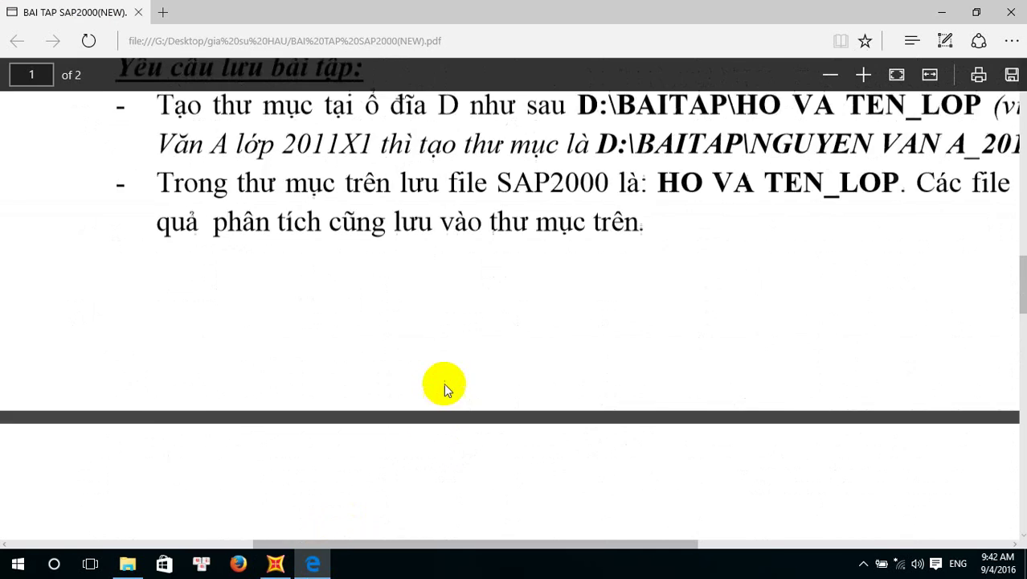
scroll(442, 381, "up", 10)
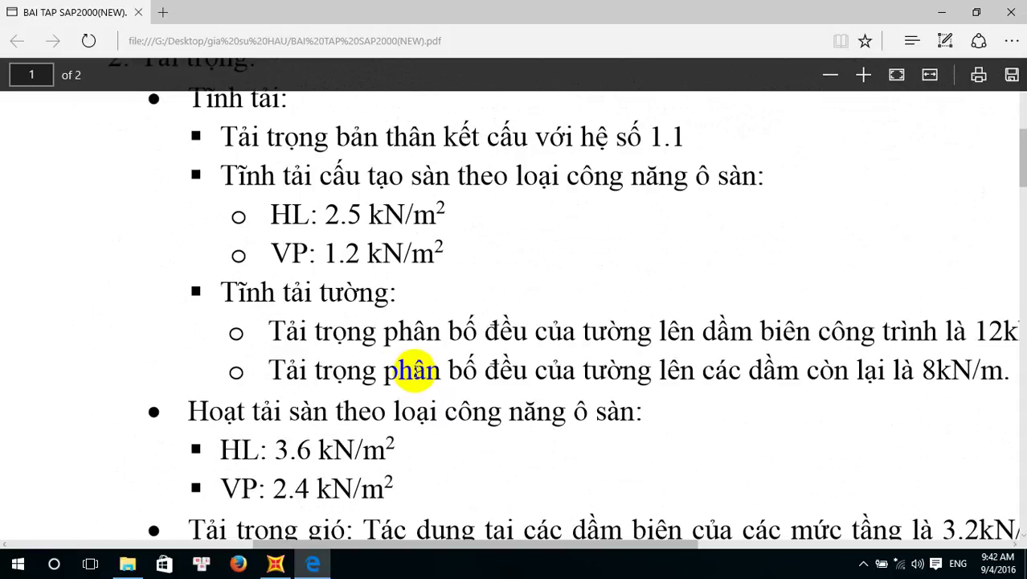
scroll(326, 321, "down", 5)
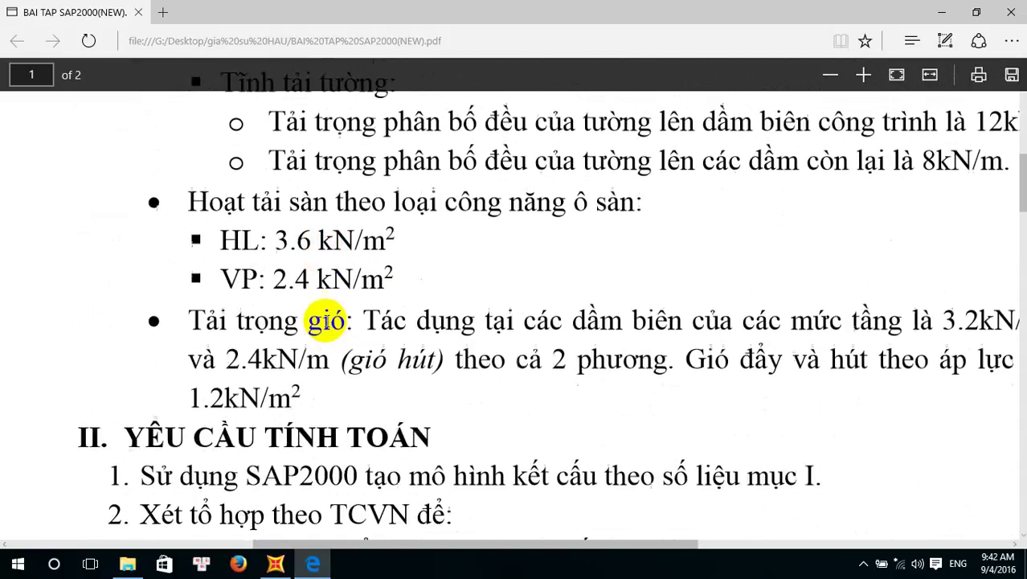
left_click(275, 564)
left_click(115, 27)
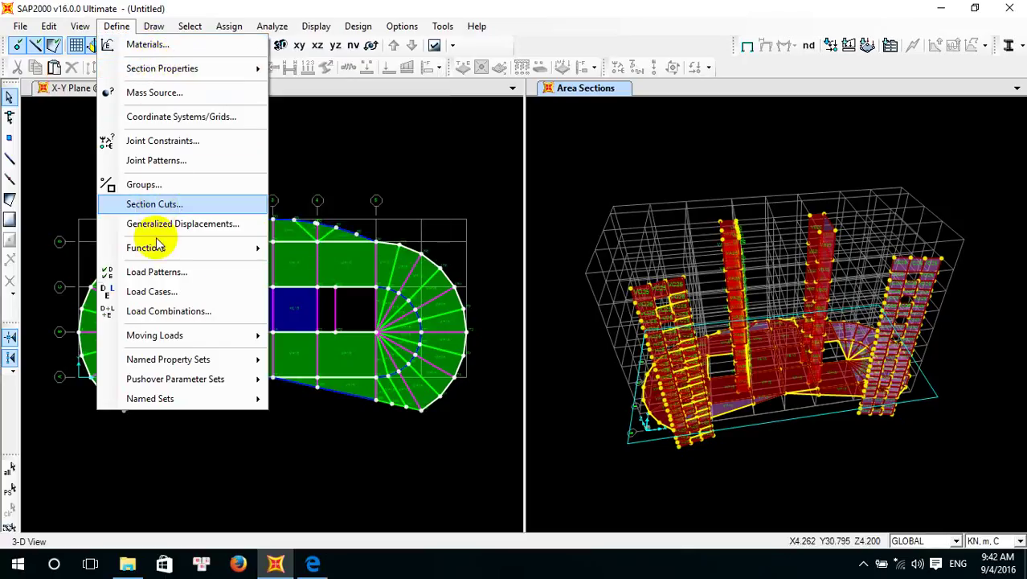
left_click(158, 271)
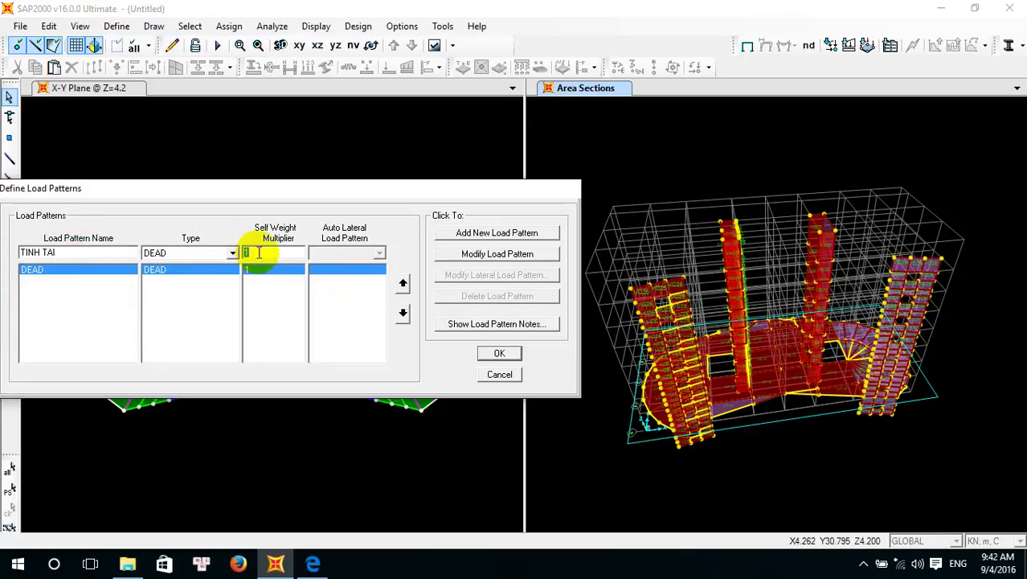
Switch to the exercise PDF in Edge and look up the structure's self-weight factor under the dead loads
left_click(313, 566)
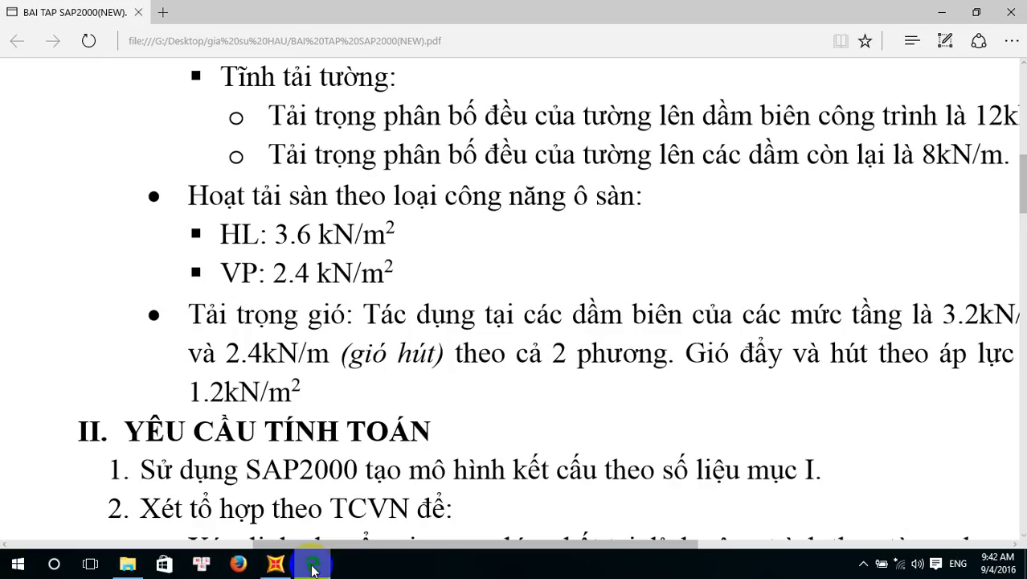
scroll(275, 429, "up", 5)
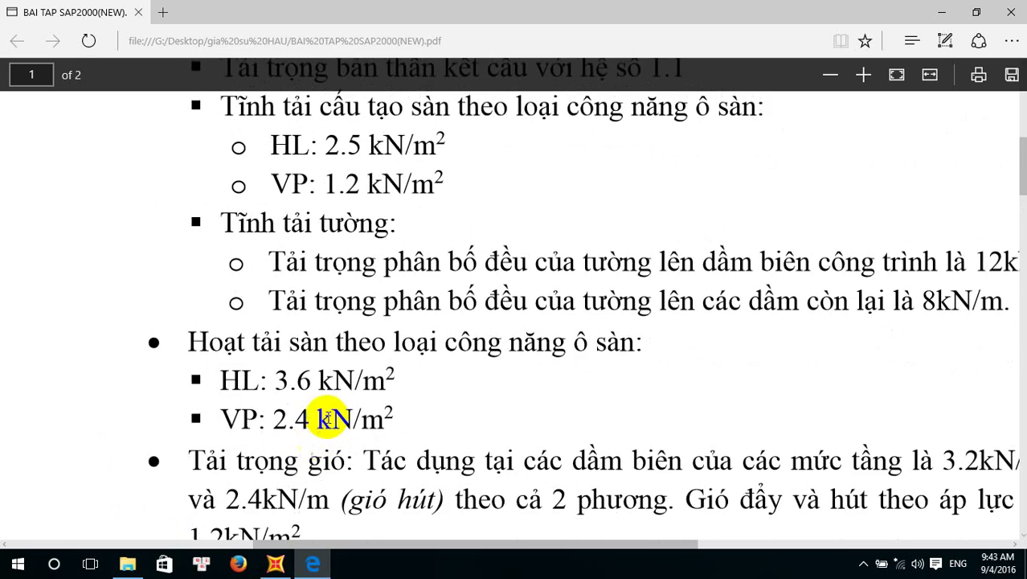
scroll(218, 385, "down", 2)
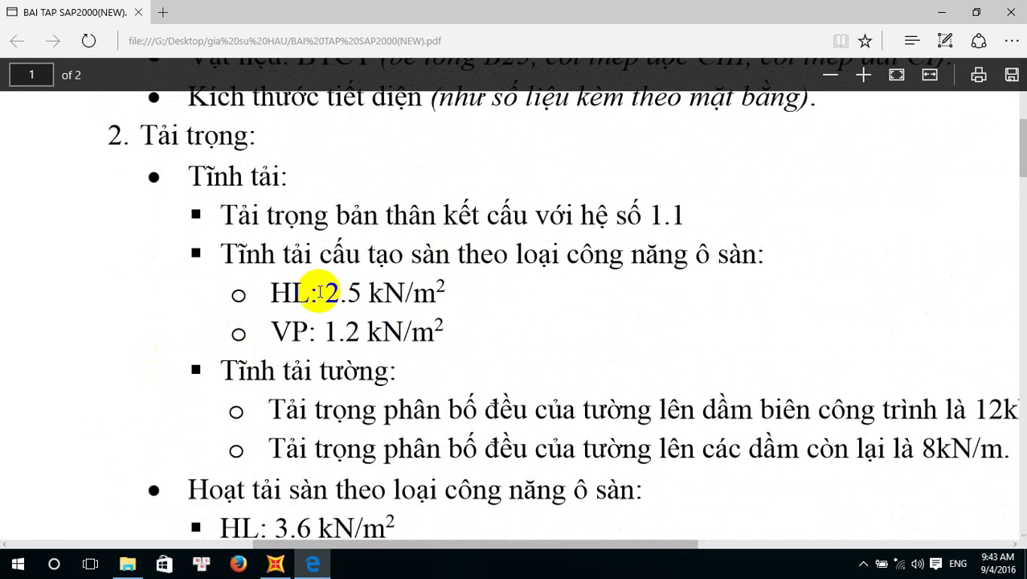
double_click(387, 294)
left_click(282, 277)
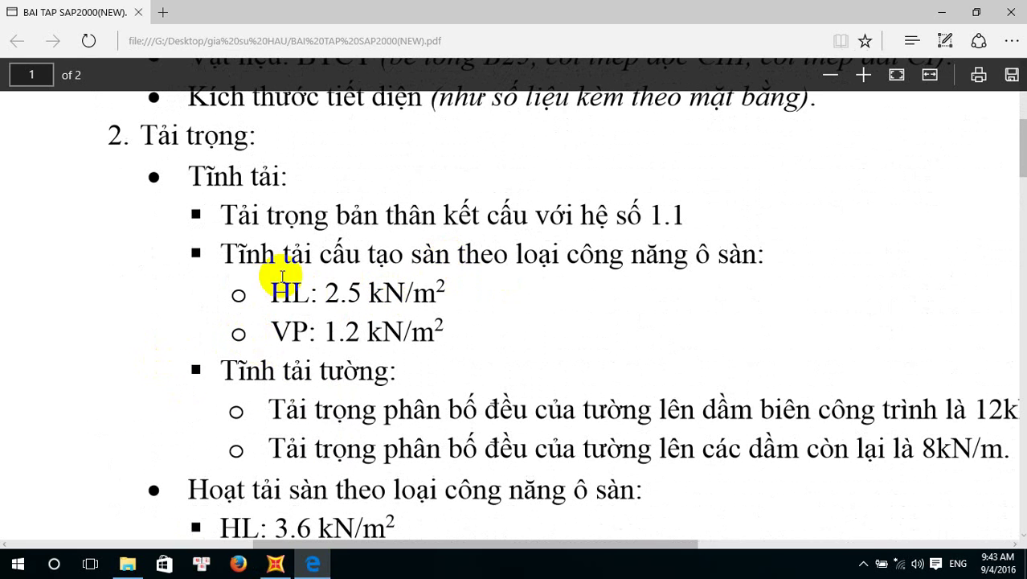
scroll(272, 273, "down", 1)
scroll(437, 263, "up", 1)
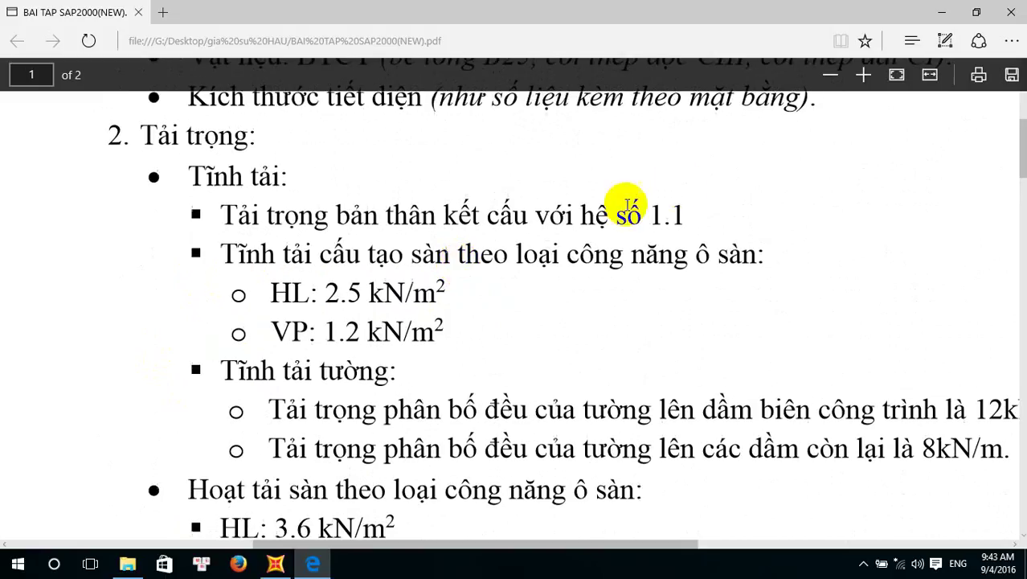
double_click(664, 212)
left_click(600, 219)
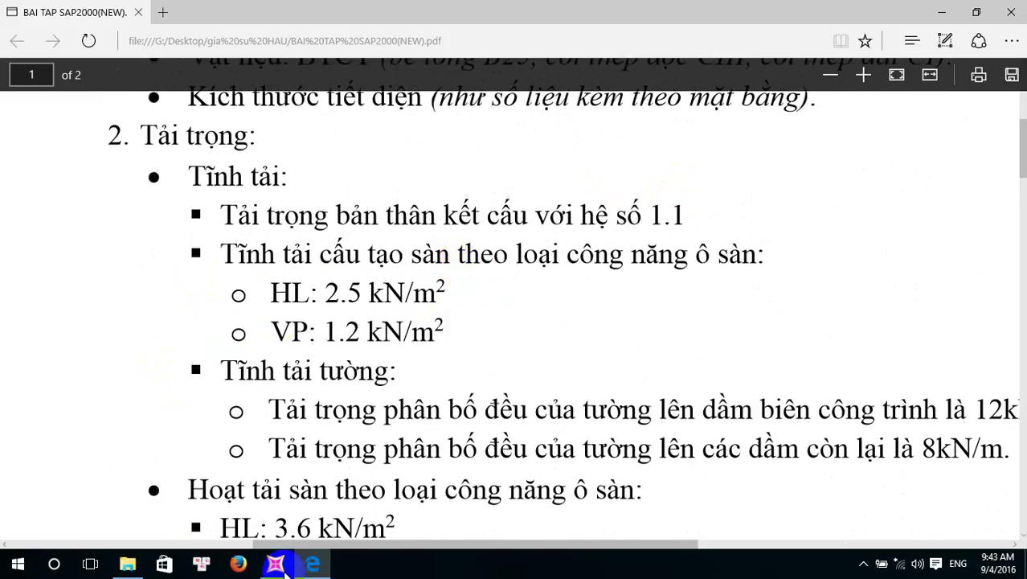
Back in SAP2000, set the self-weight multiplier to 1.1 and apply it with the name TINH TAI to the DEAD load pattern
left_click(317, 567)
left_click(287, 251)
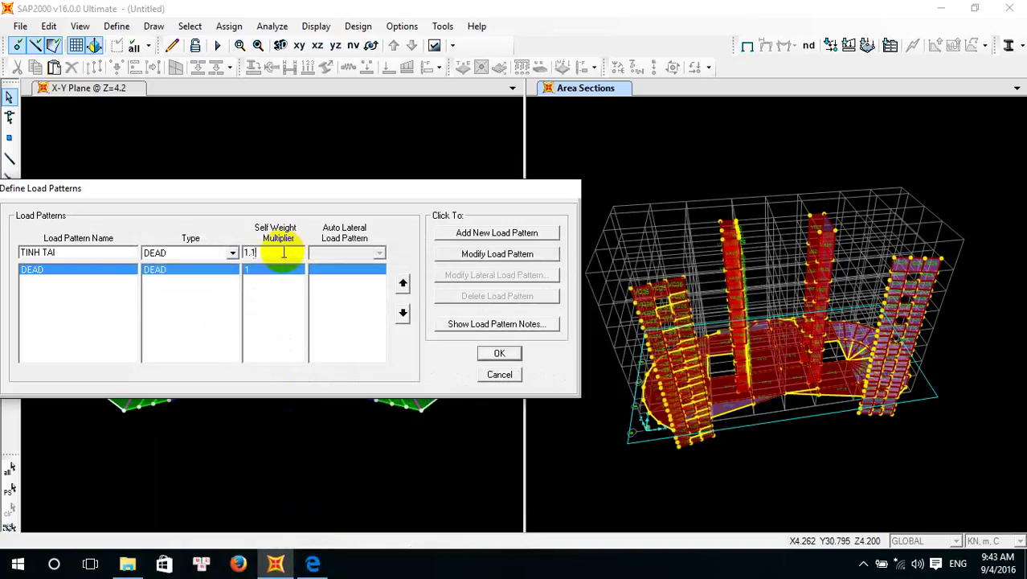
left_click(512, 253)
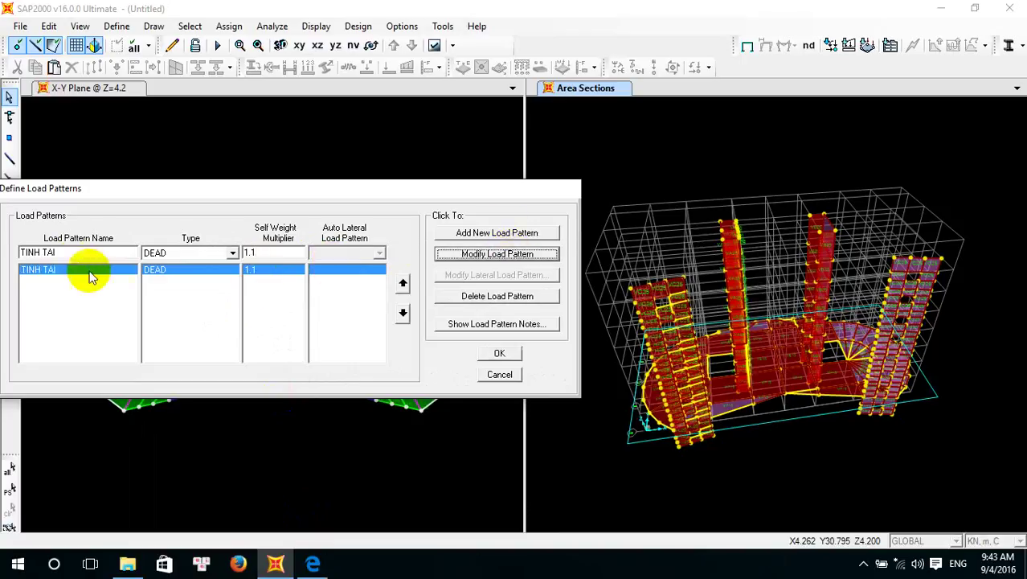
Add a load pattern named HOATTAI of type LIVE with a self-weight multiplier of 0
left_click(80, 256)
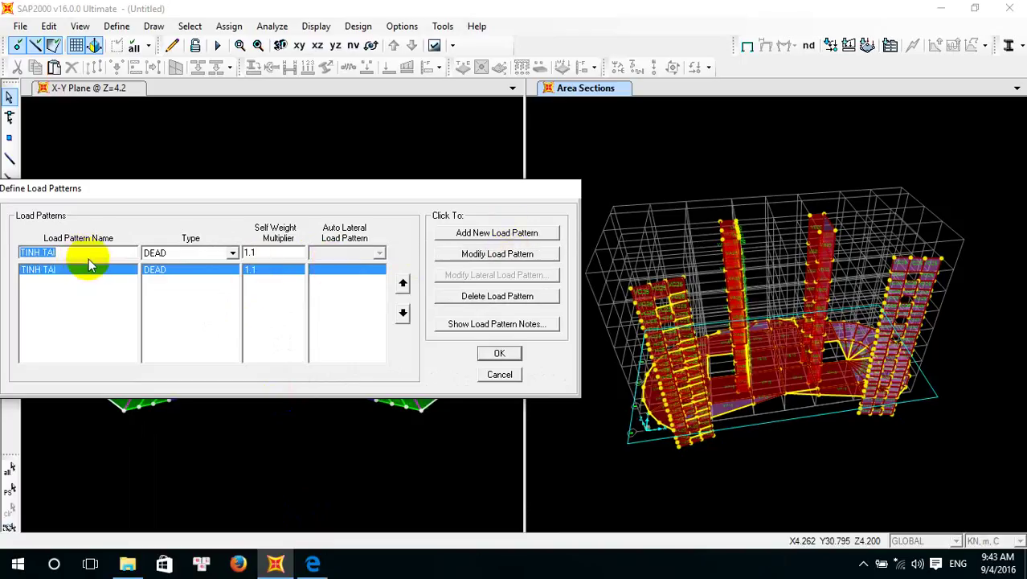
type("HOAT")
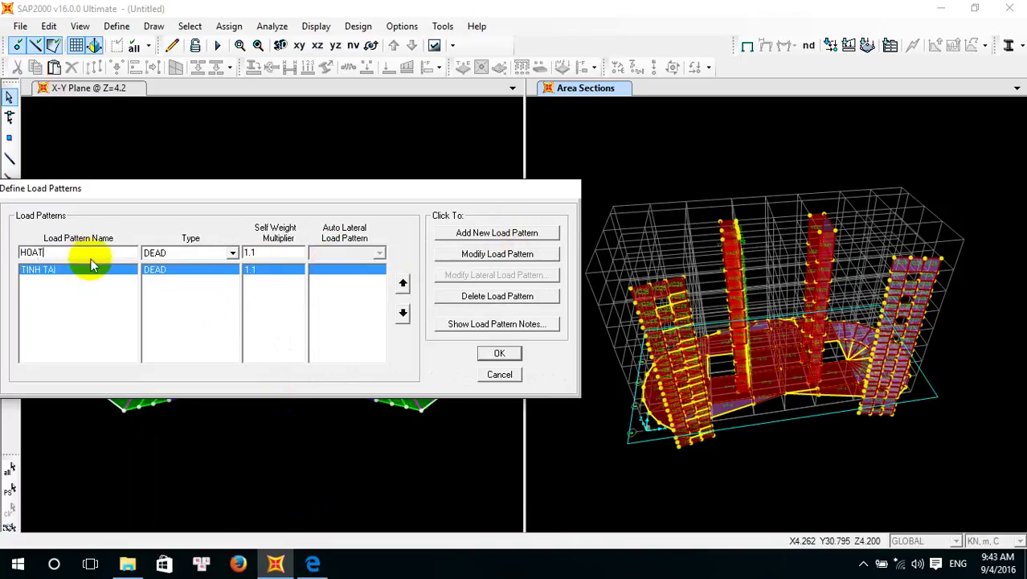
type("TAI")
left_click(235, 254)
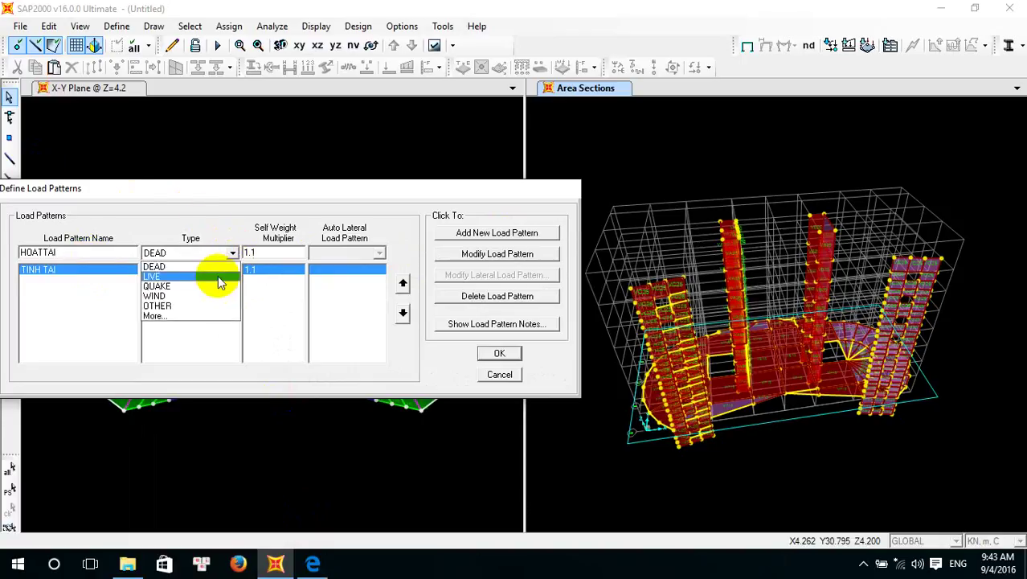
left_click(218, 276)
left_click(475, 232)
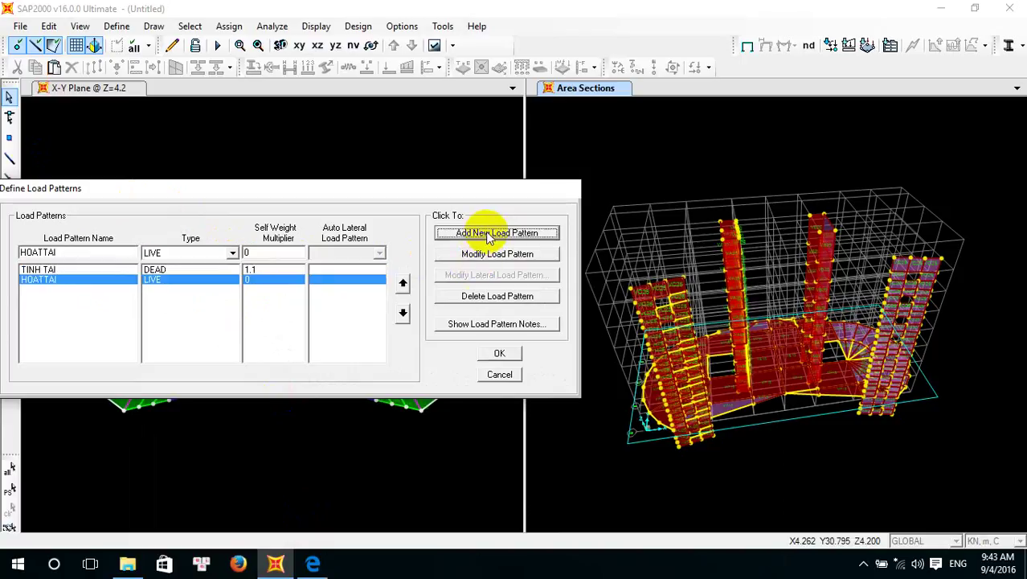
Add load patterns GX and GY, both of type WIND with self-weight multiplier 0 and no auto lateral load, and accept the definitions
double_click(84, 253)
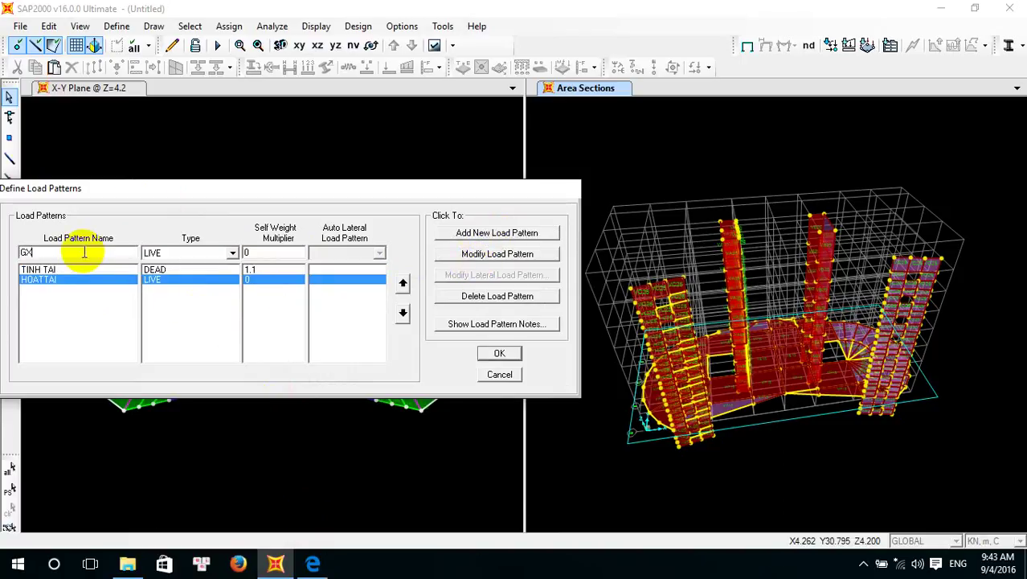
left_click(233, 254)
left_click(209, 297)
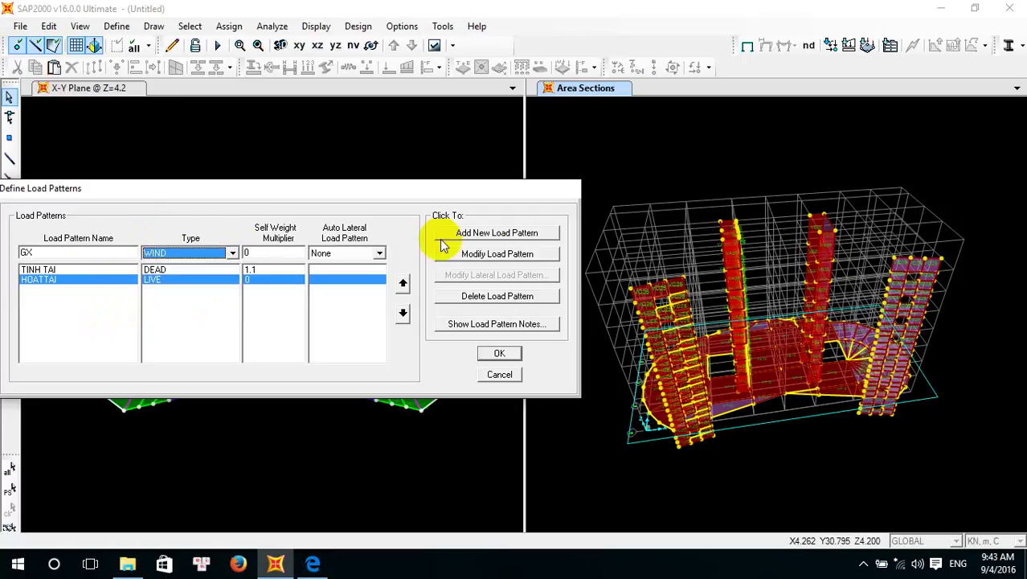
left_click(488, 232)
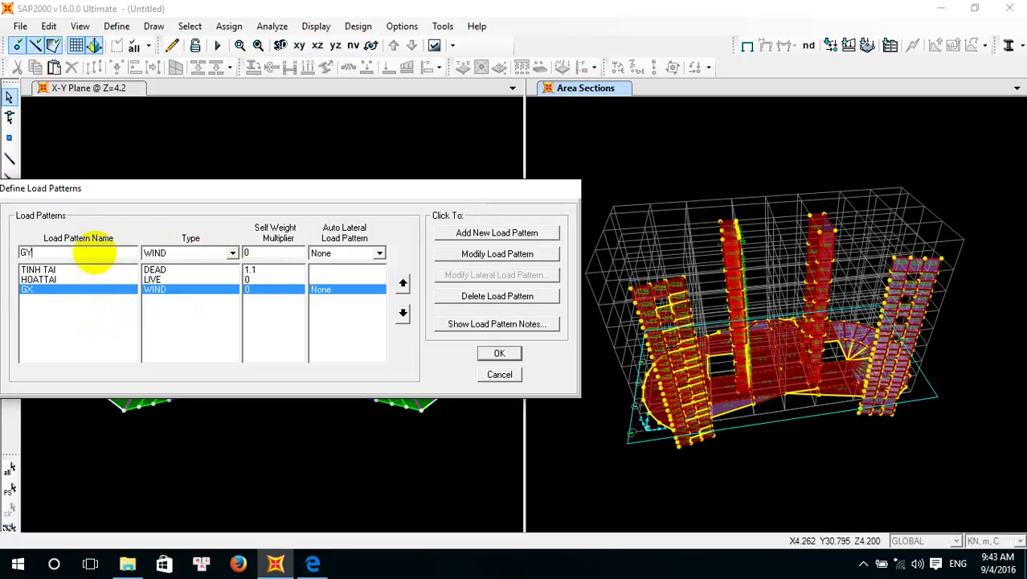
left_click(473, 233)
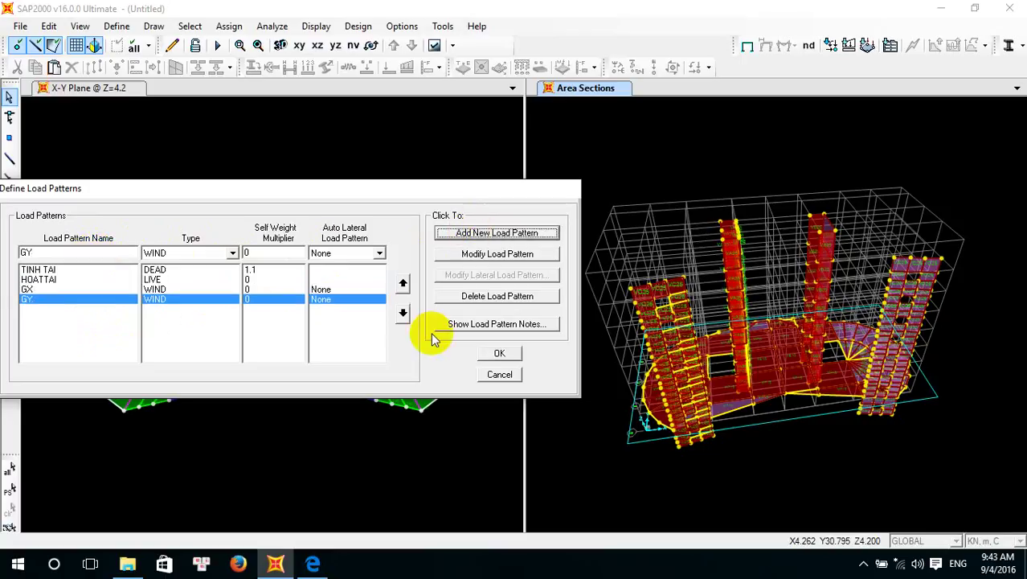
left_click(497, 356)
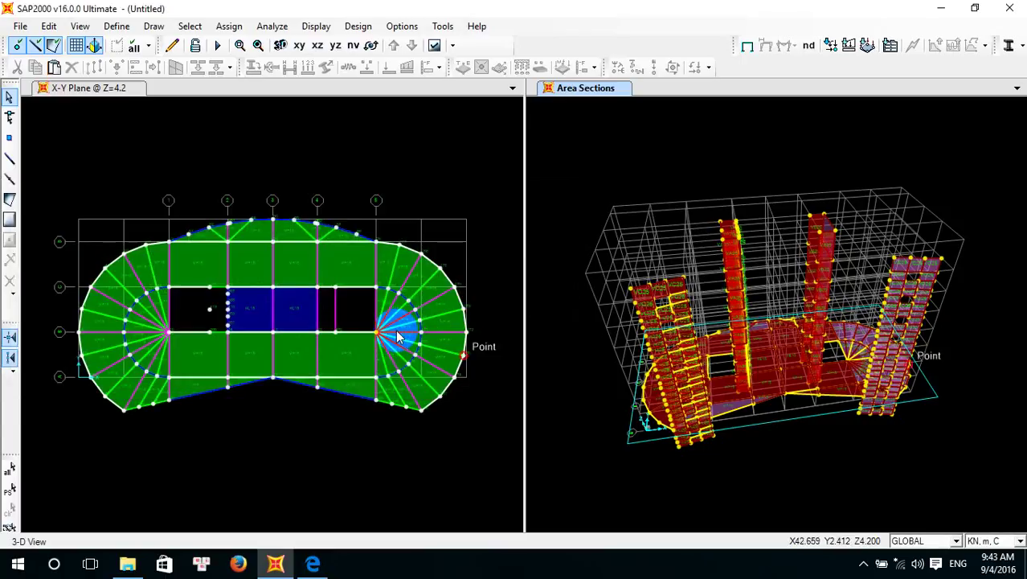
Examine the floor dead and live loads for the HL and VP areas and the wall loads in the exercise PDF in Edge
left_click(311, 564)
scroll(420, 385, "up", 3)
scroll(294, 344, "down", 2)
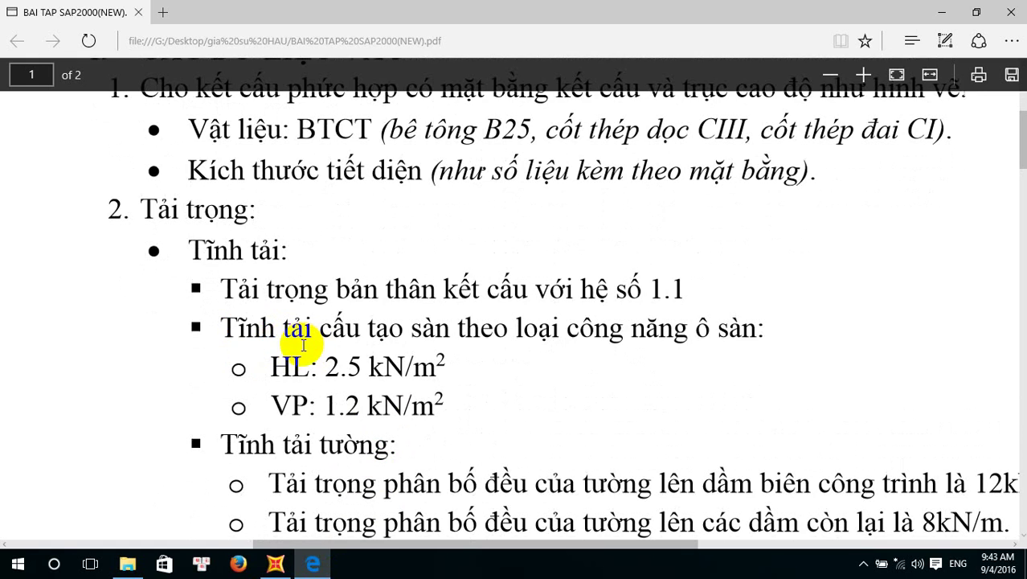
scroll(303, 344, "down", 1, "ctrl")
scroll(369, 337, "up", 2)
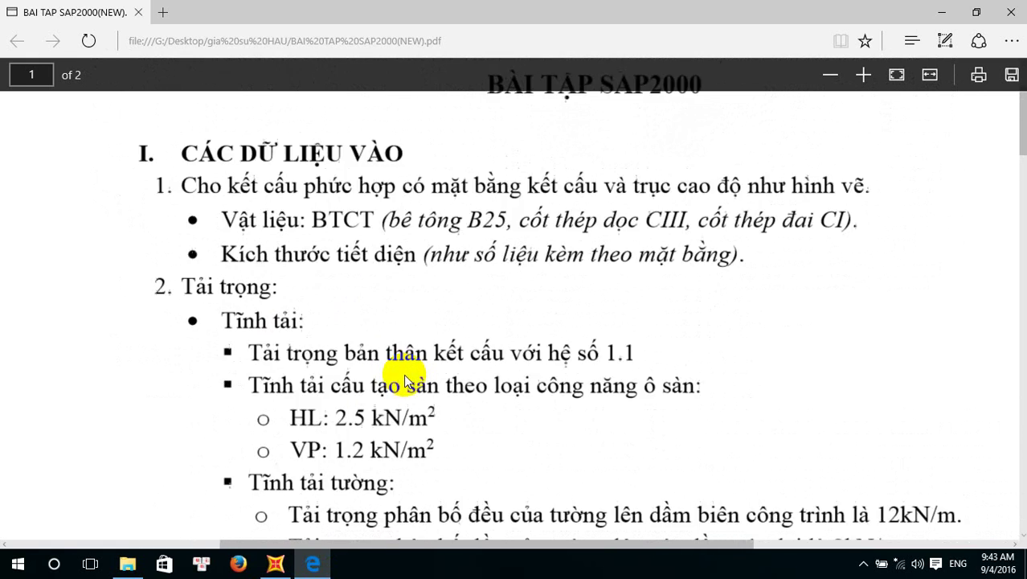
scroll(404, 373, "down", 2)
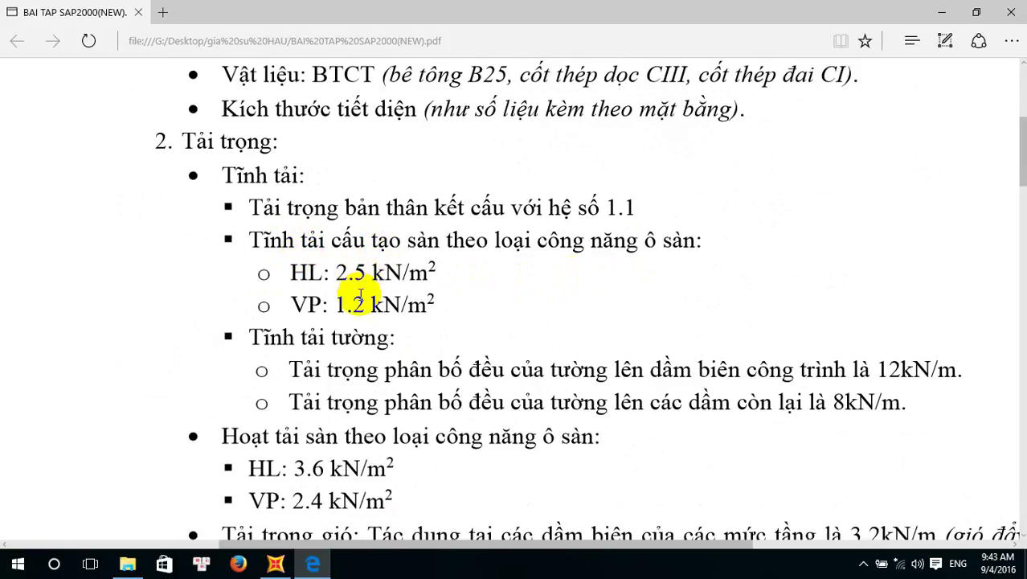
scroll(360, 296, "down", 2)
Return to SAP2000, make the X-Y plan at Z=4.2 active and select all areas with section property HL15
left_click(275, 565)
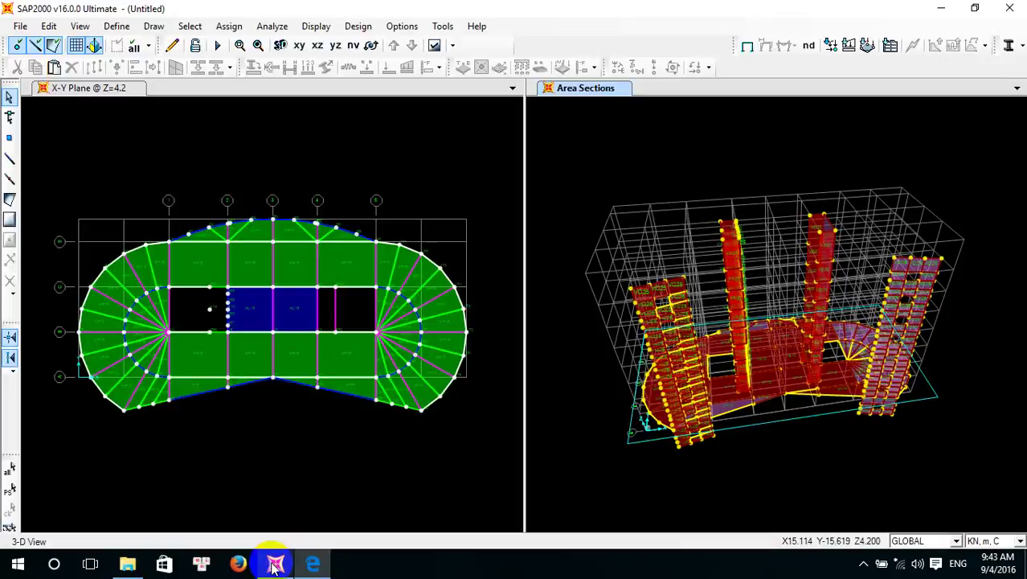
left_click(194, 153)
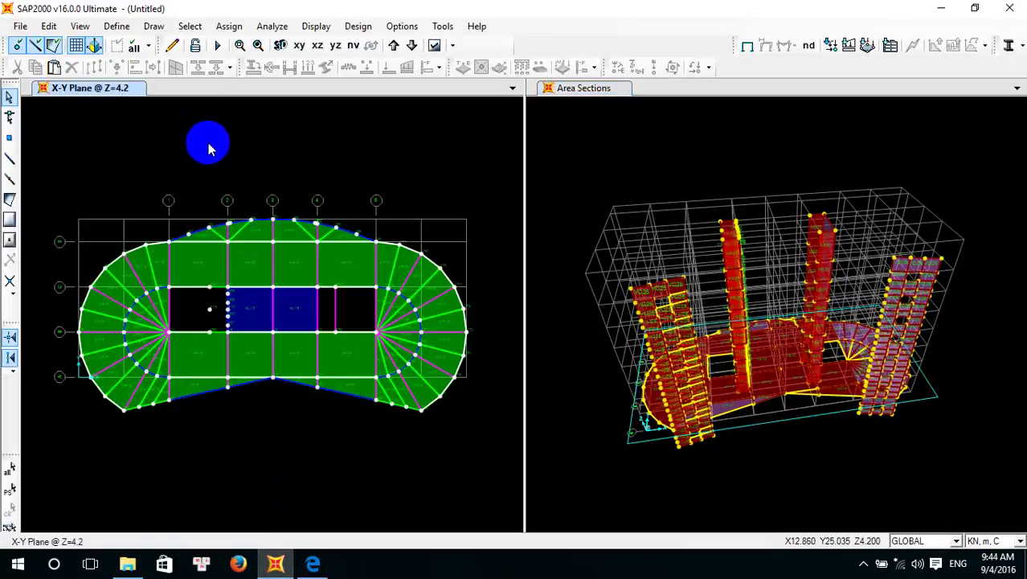
left_click(189, 26)
mouse_move(265, 45)
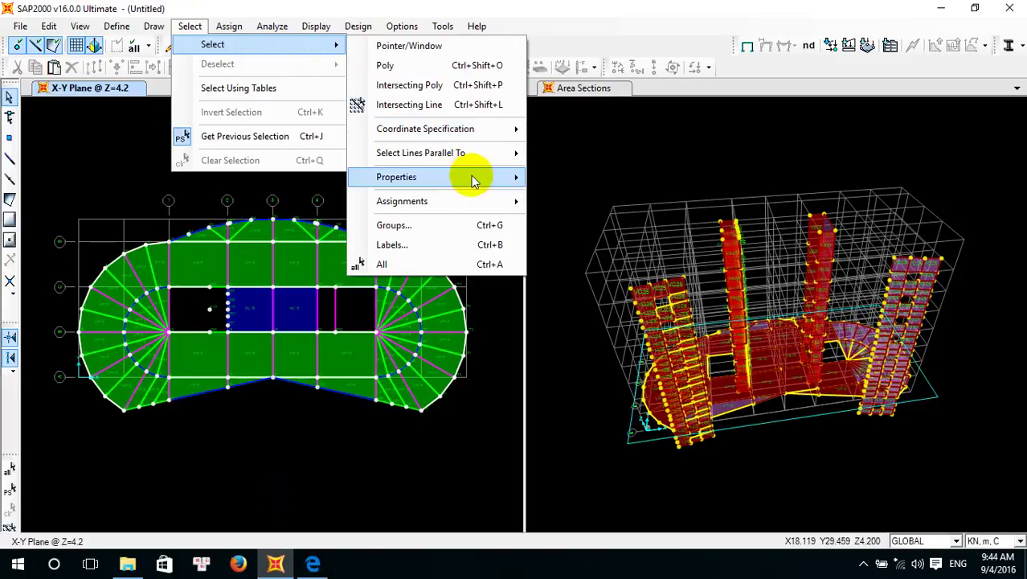
mouse_move(509, 179)
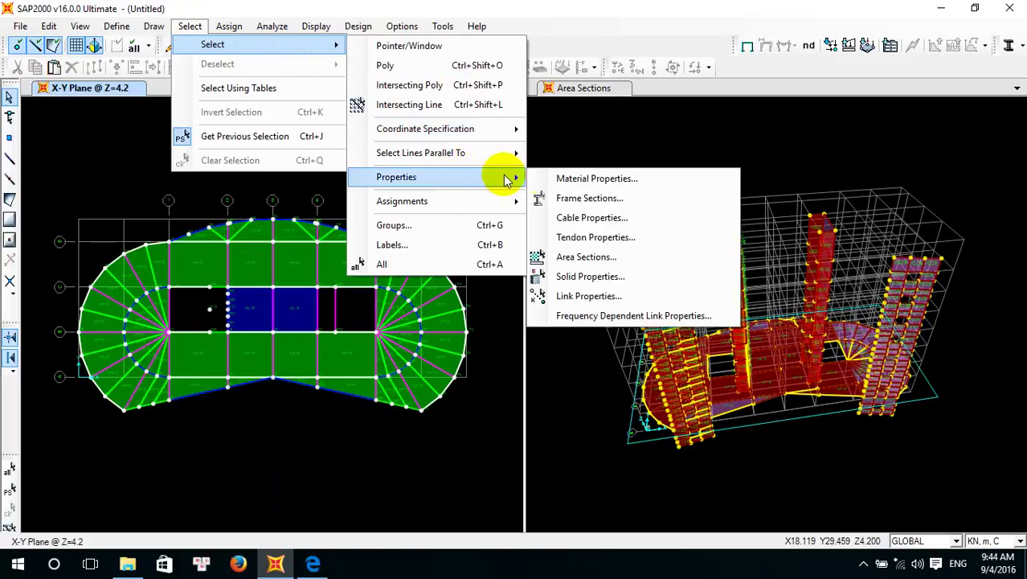
left_click(566, 257)
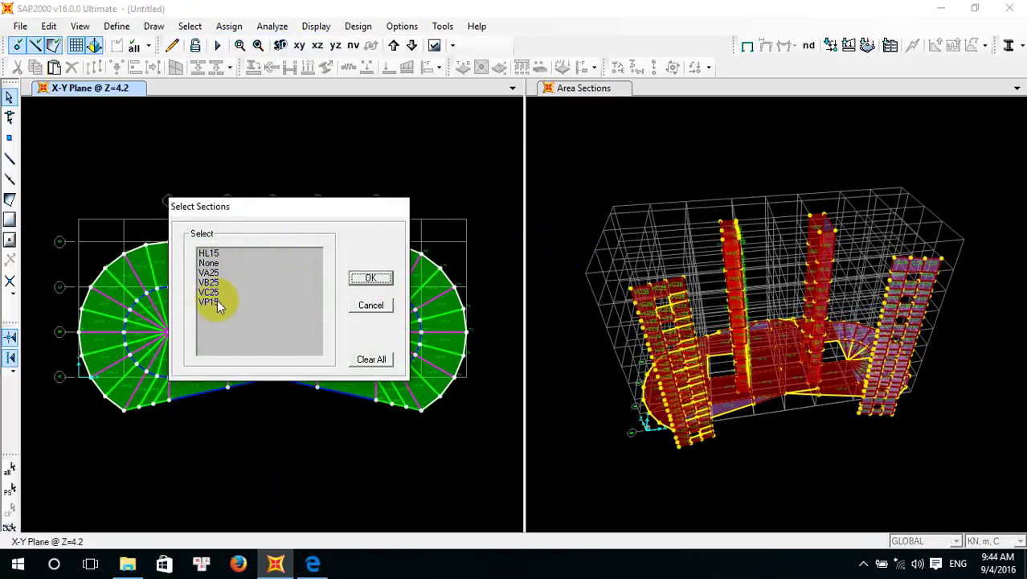
left_click(215, 253)
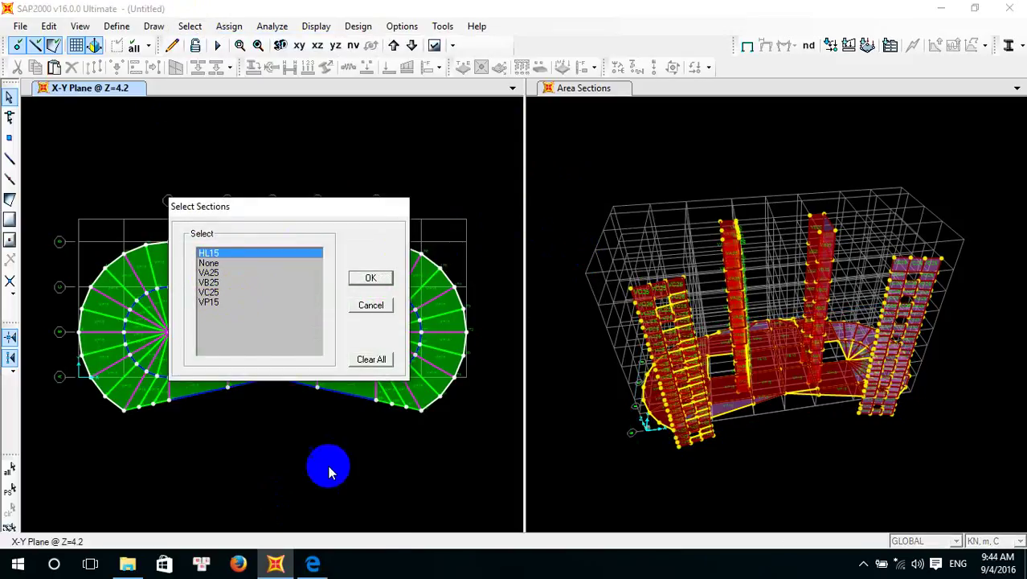
left_click(369, 280)
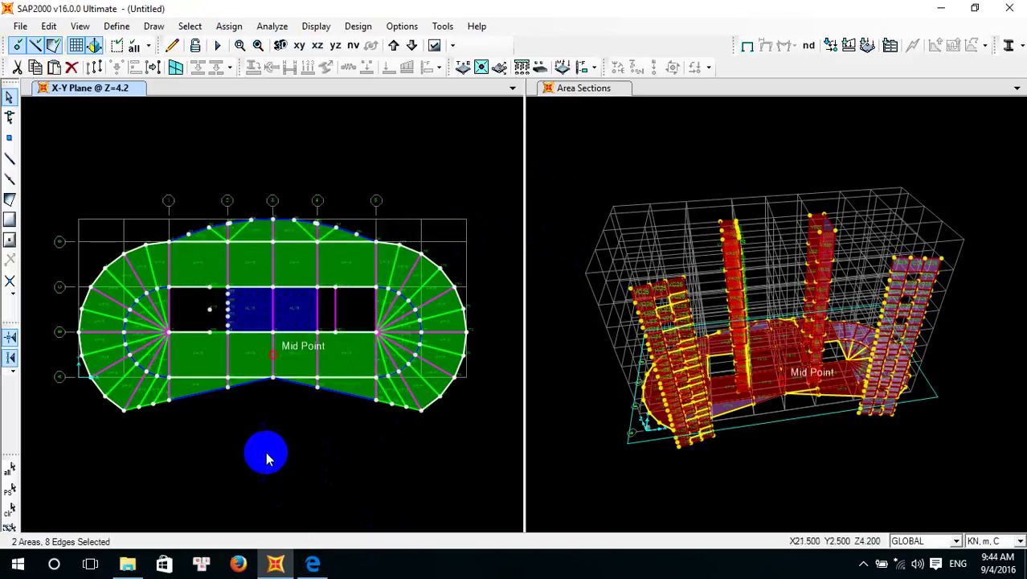
Assign a uniform gravity load of 2.5 kN/m² in the TINH TAI pattern to the selected HL15 areas, adding to existing loads
left_click(310, 566)
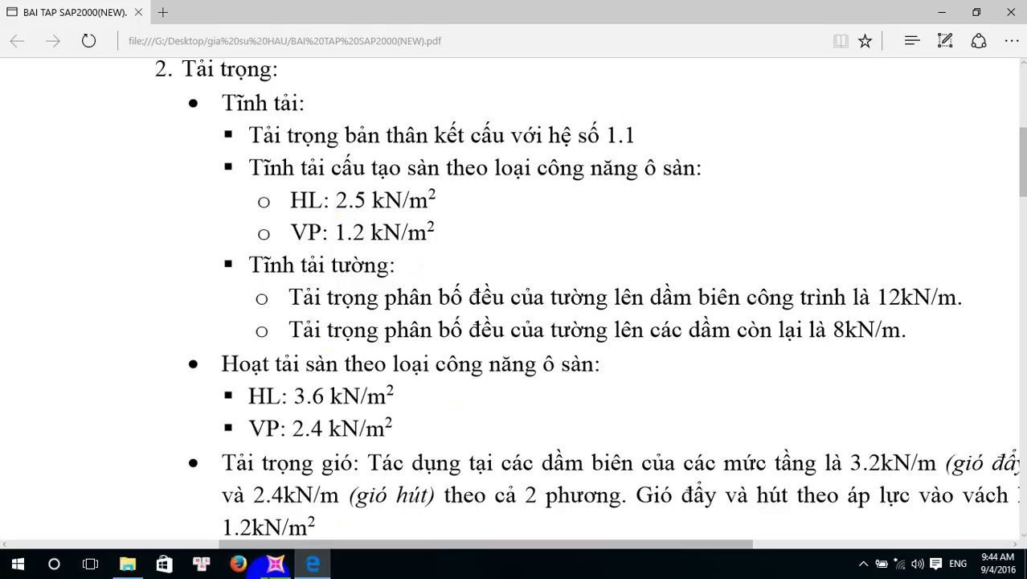
left_click(275, 566)
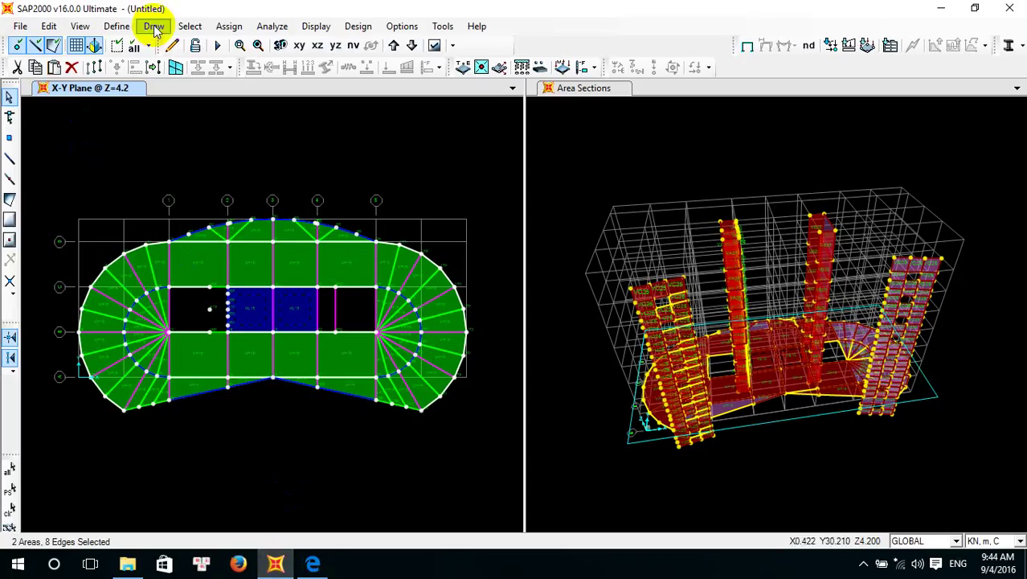
left_click(225, 27)
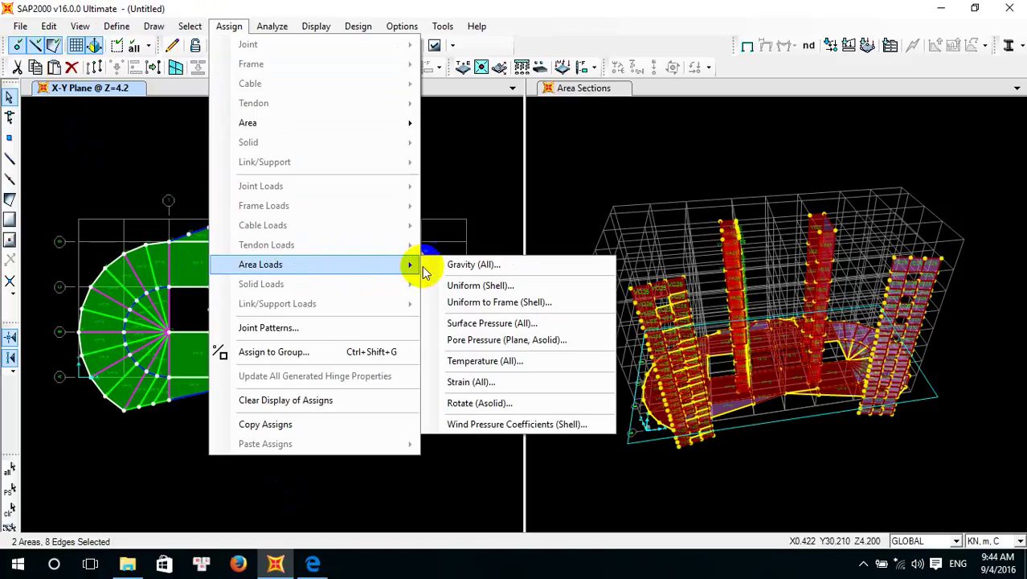
left_click(475, 287)
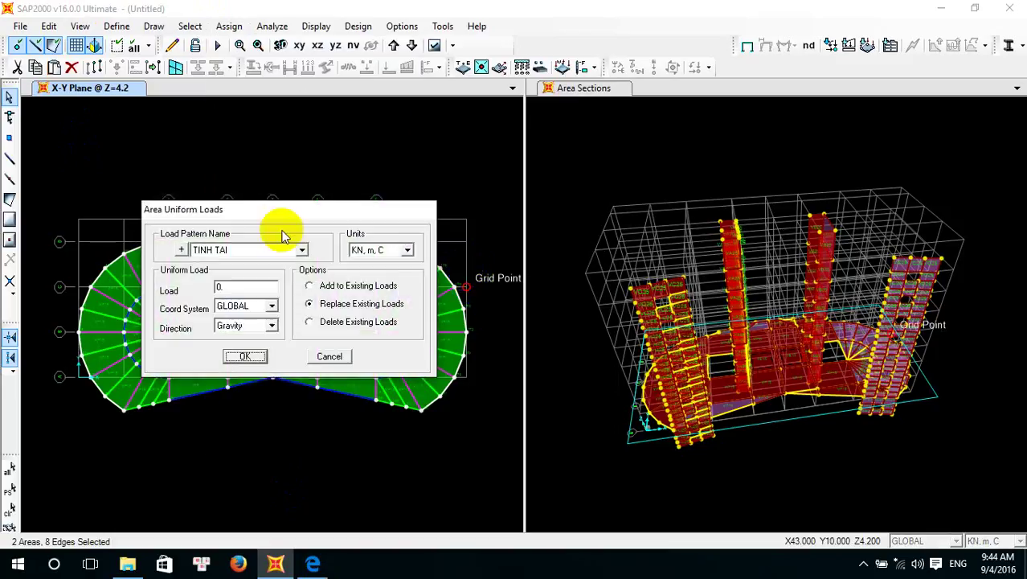
left_click(301, 252)
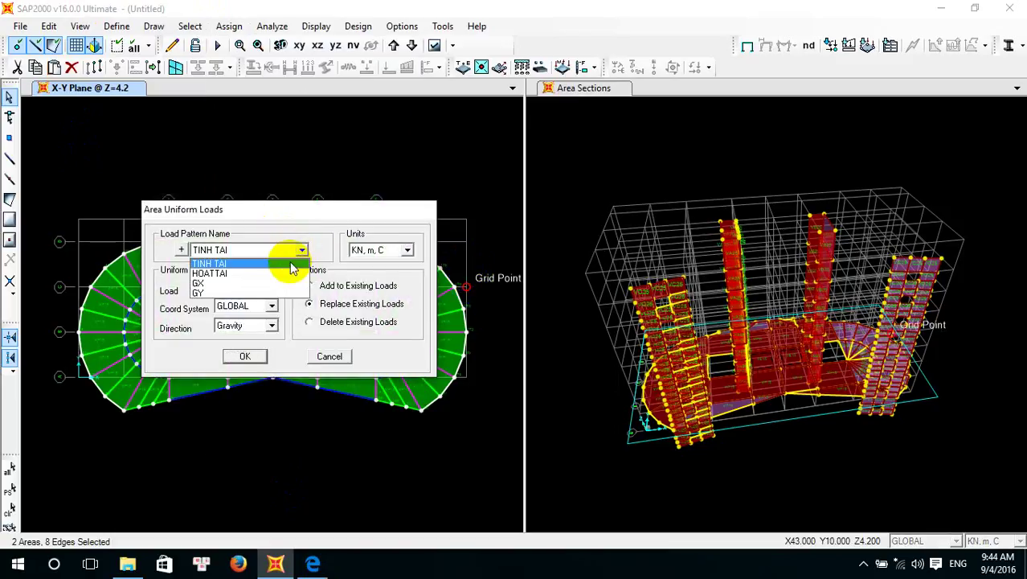
left_click(275, 267)
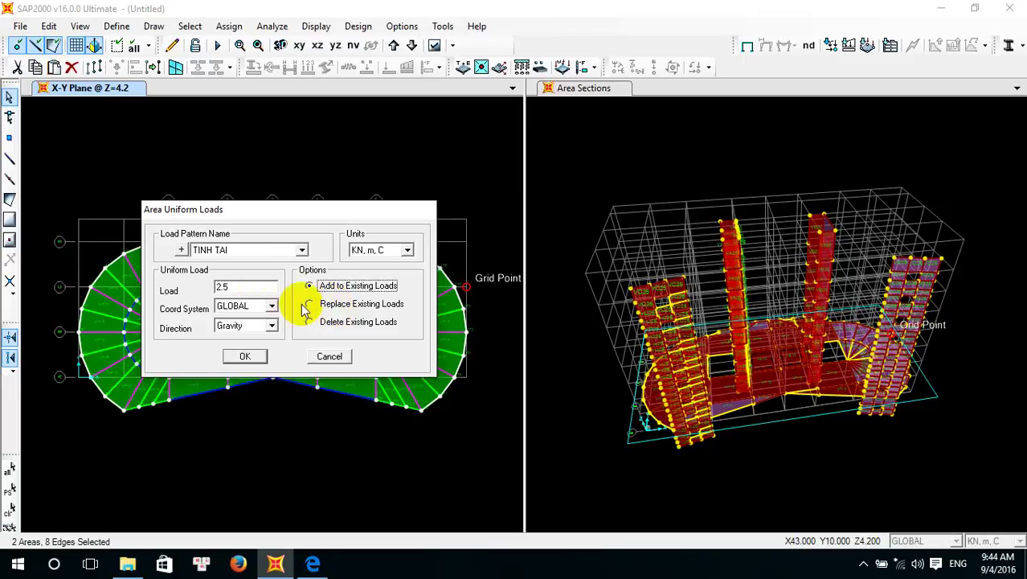
left_click(242, 358)
Hide the area section labels in the Z=4.2 plan and inspect the uniform load values on the HL15 areas
scroll(254, 323, "up", 2)
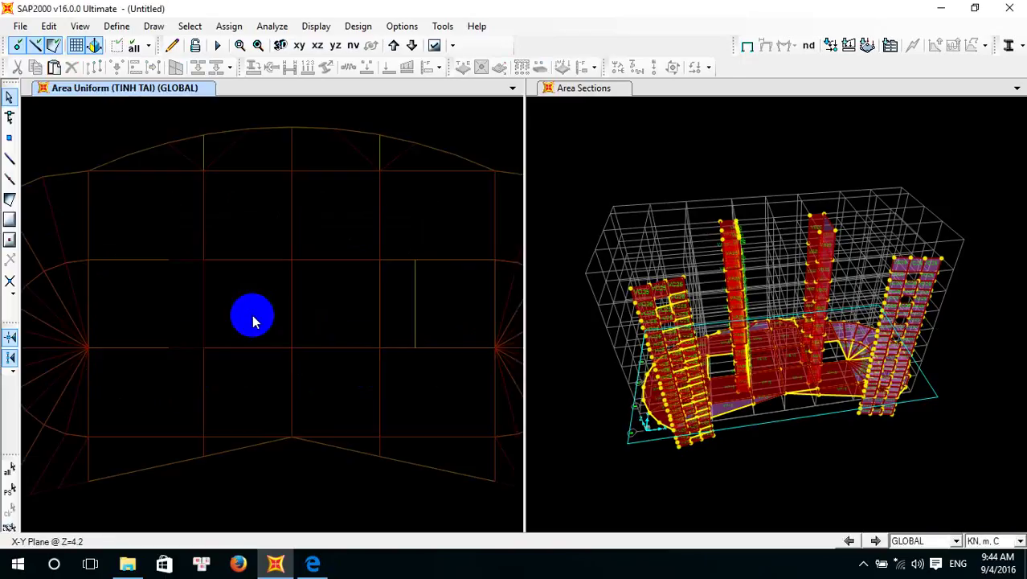
scroll(259, 307, "up", 2)
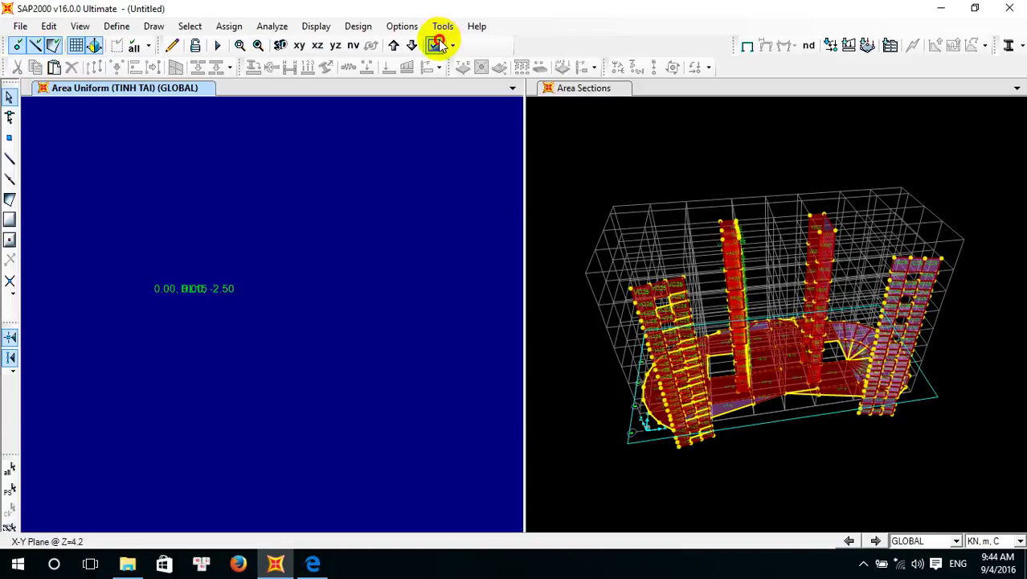
left_click(435, 44)
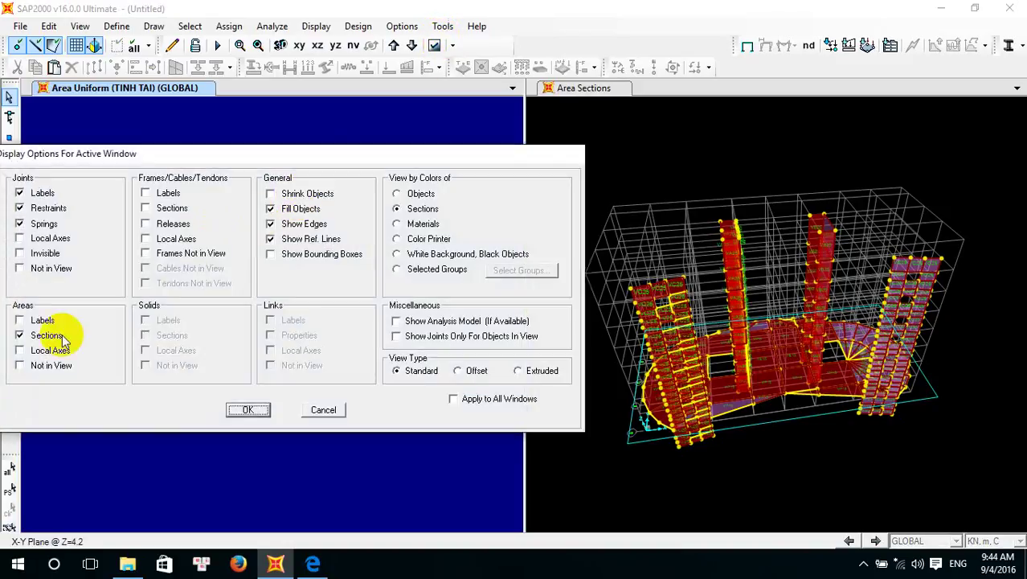
left_click(24, 335)
left_click(246, 410)
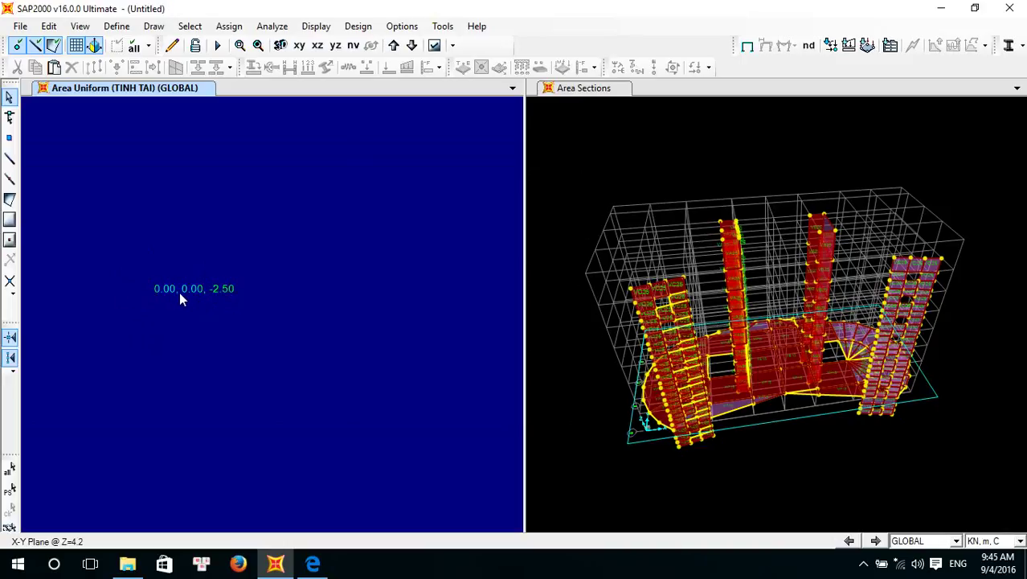
left_click(222, 292)
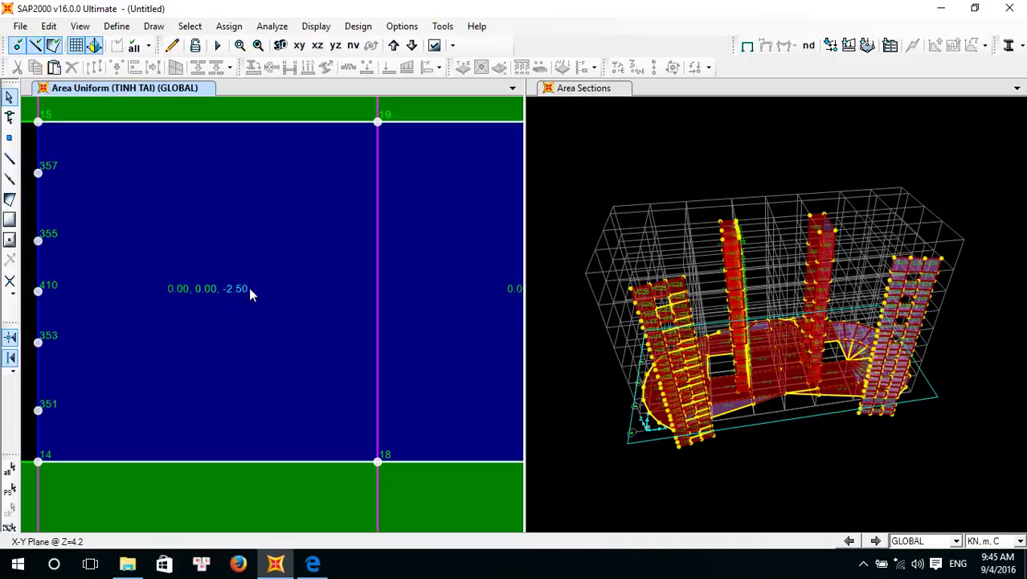
scroll(274, 313, "down", 2)
left_click(302, 422)
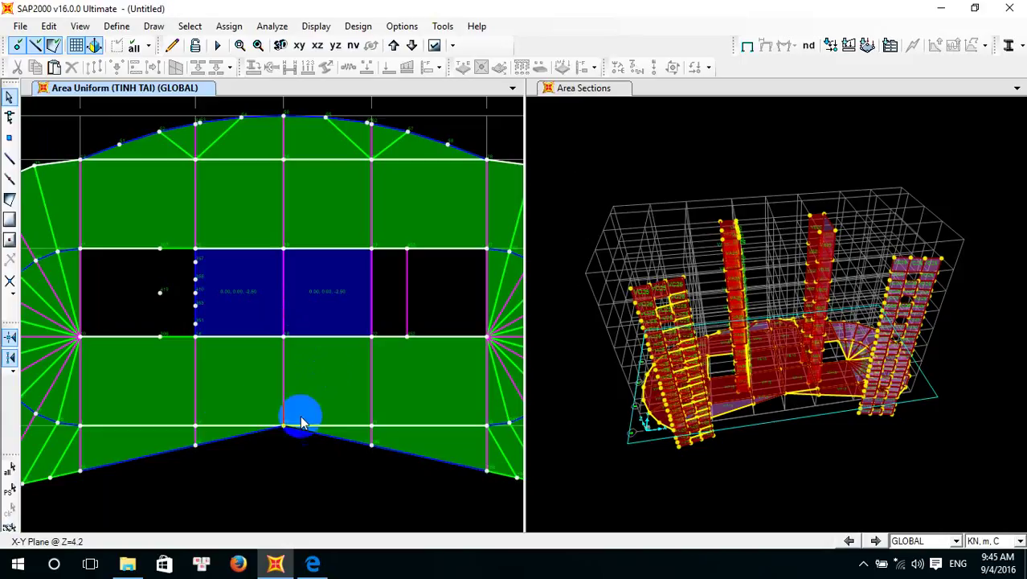
scroll(156, 282, "down", 3)
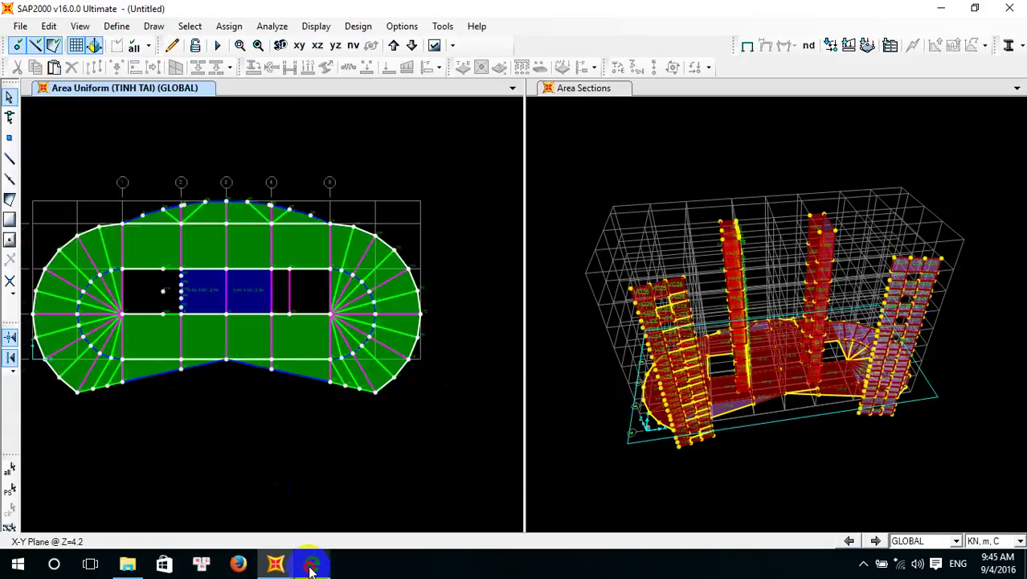
Check the exercise PDF in Edge, return to SAP2000 and select all areas with section property VP15
left_click(311, 567)
left_click(311, 566)
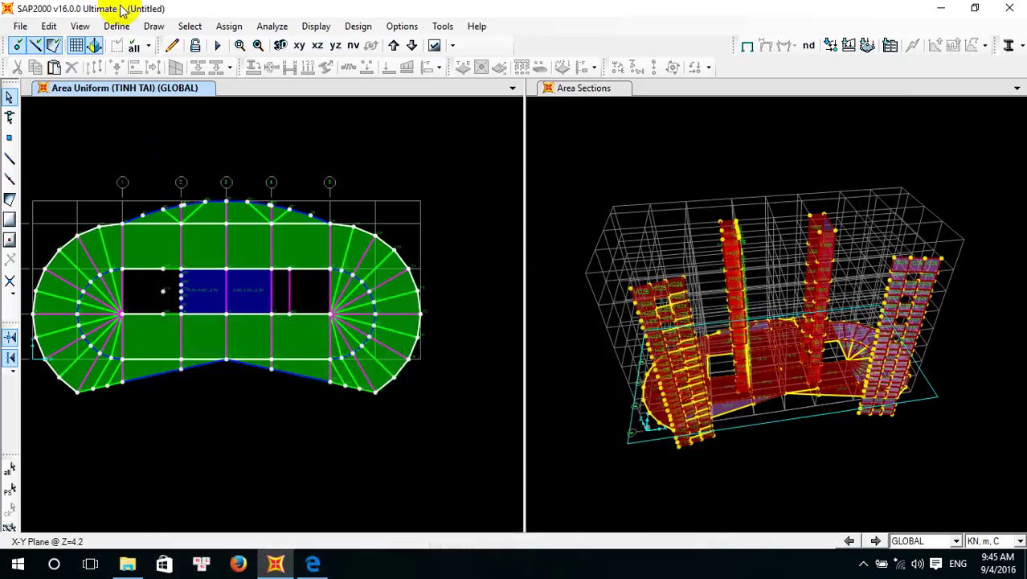
left_click(191, 26)
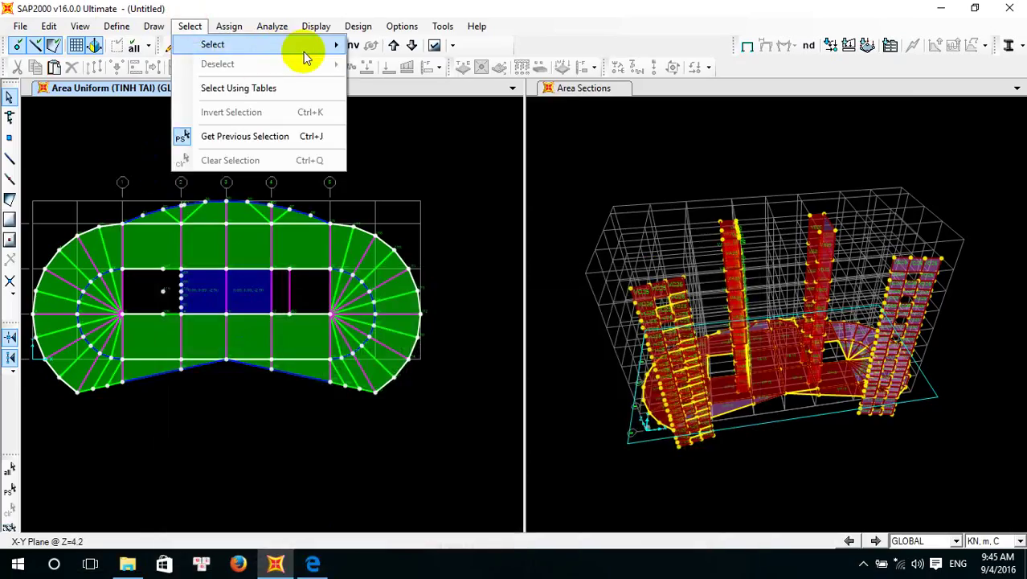
mouse_move(303, 47)
mouse_move(508, 178)
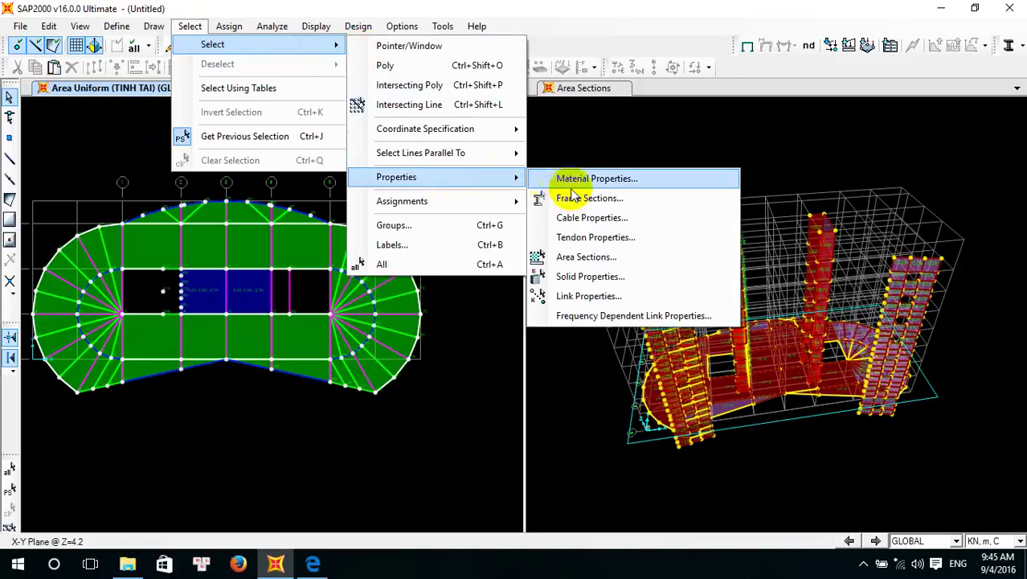
left_click(573, 257)
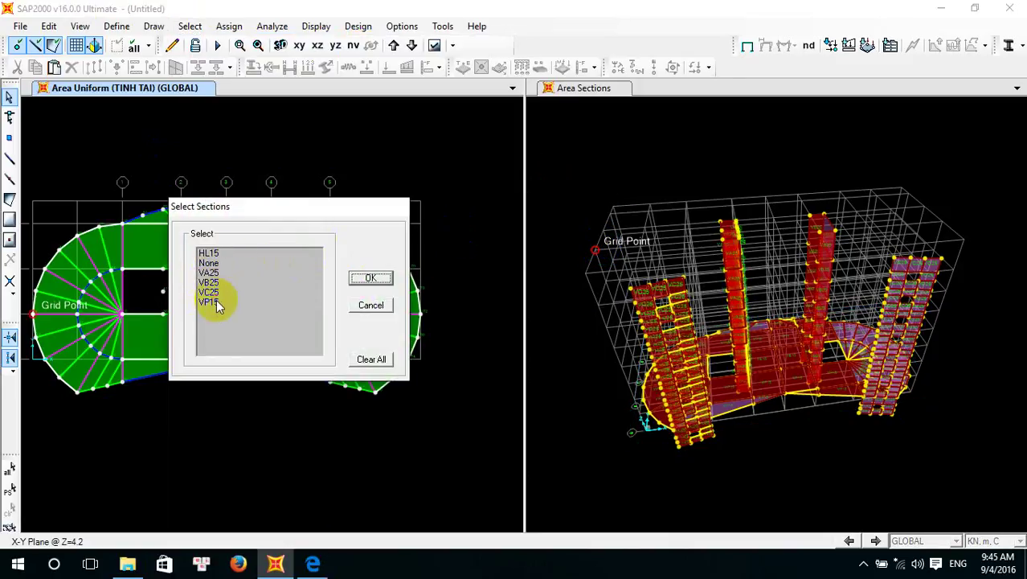
left_click(213, 302)
left_click(368, 277)
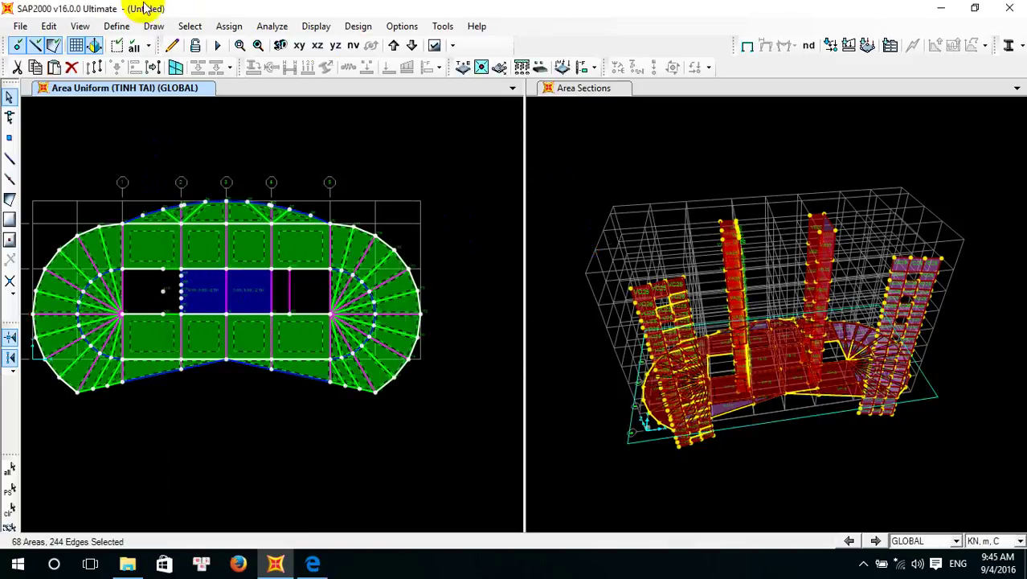
Assign a uniform gravity load of 1.2 kN/m² in TINH TAI to the selected VP15 areas, adding to existing loads, and check the plan labels
left_click(229, 26)
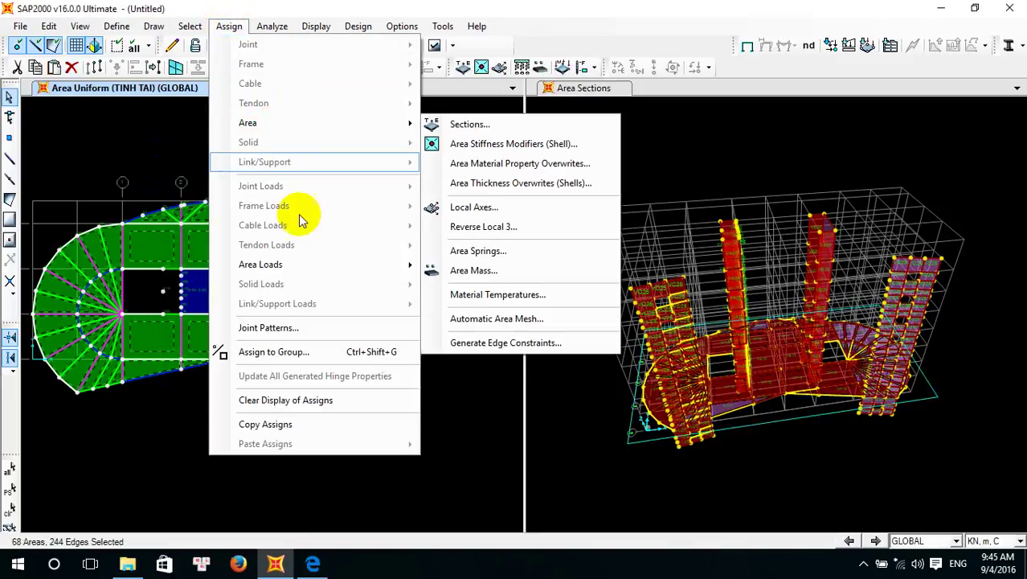
mouse_move(321, 265)
left_click(471, 288)
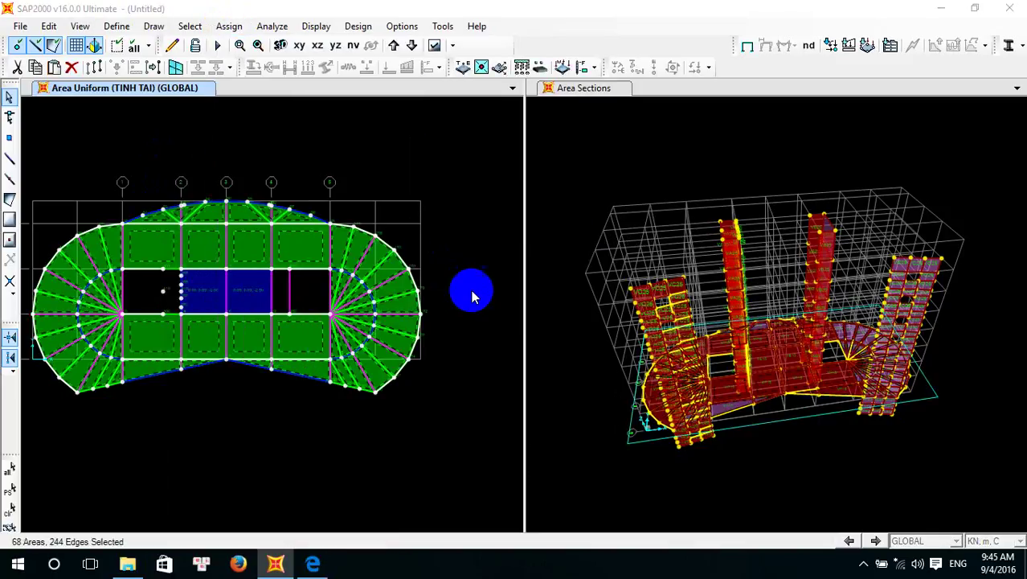
double_click(259, 287)
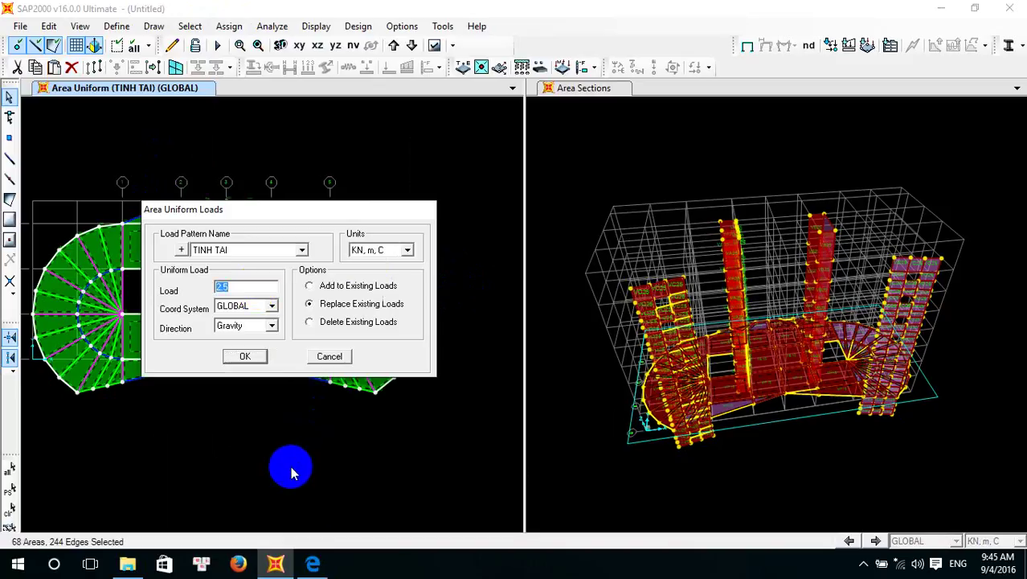
type("1.2")
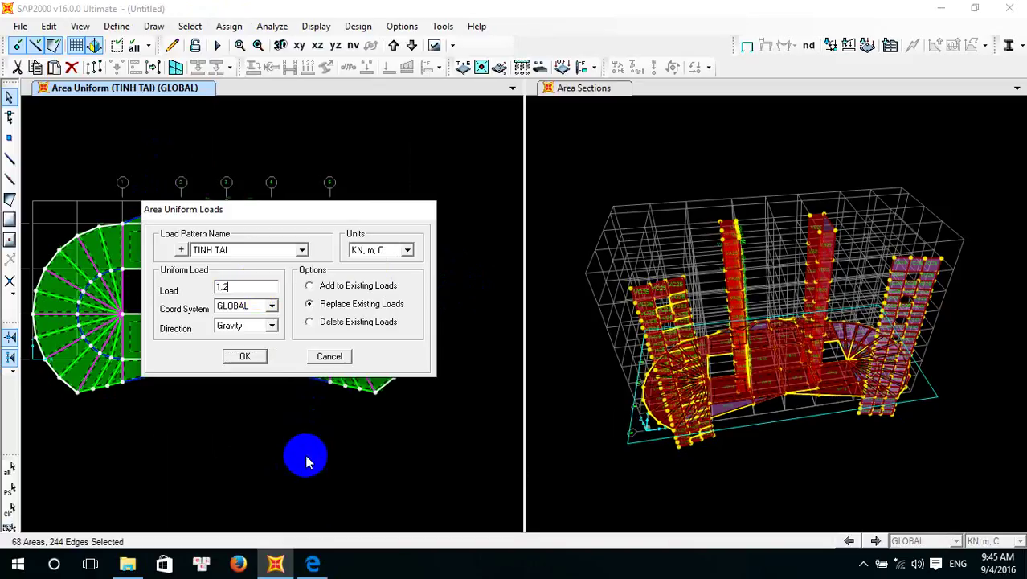
left_click(312, 304)
left_click(311, 288)
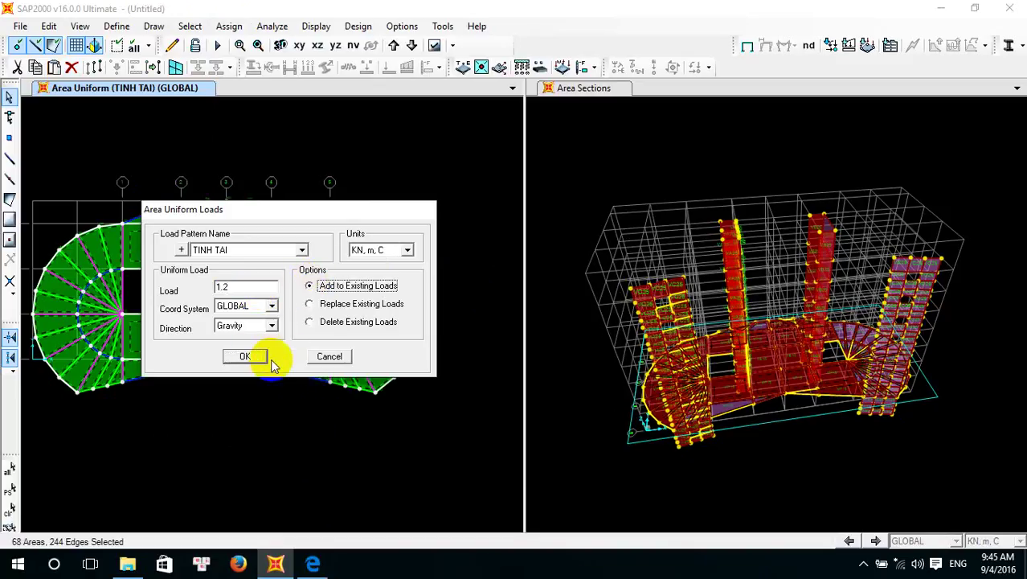
left_click(252, 356)
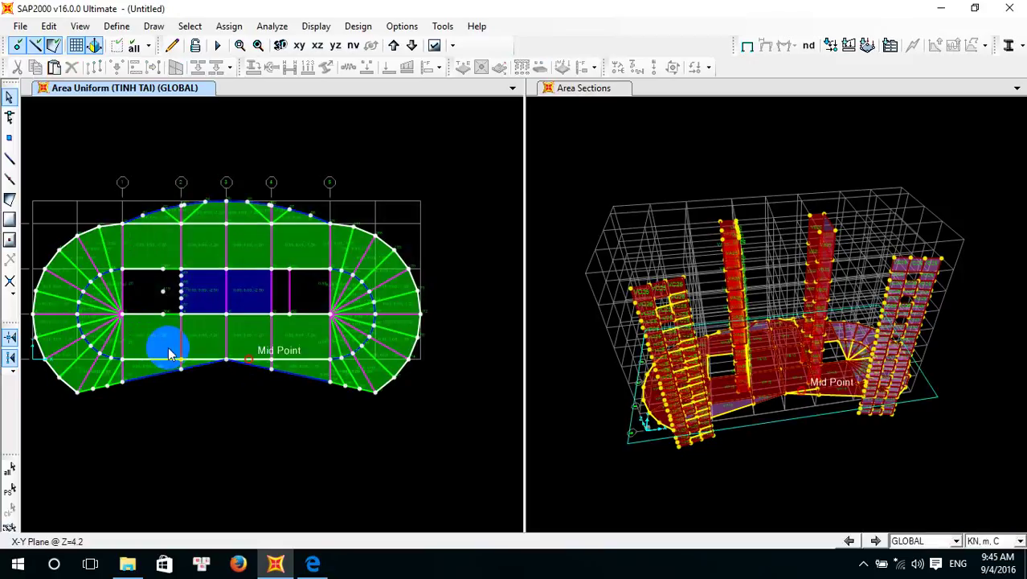
scroll(180, 225, "up", 3)
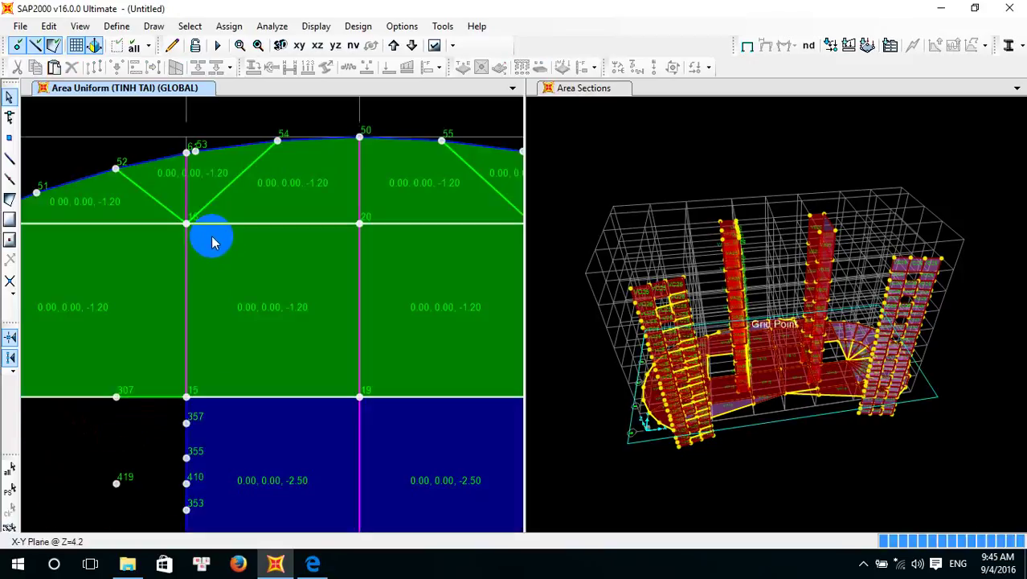
scroll(213, 265, "down", 3)
left_click(222, 306)
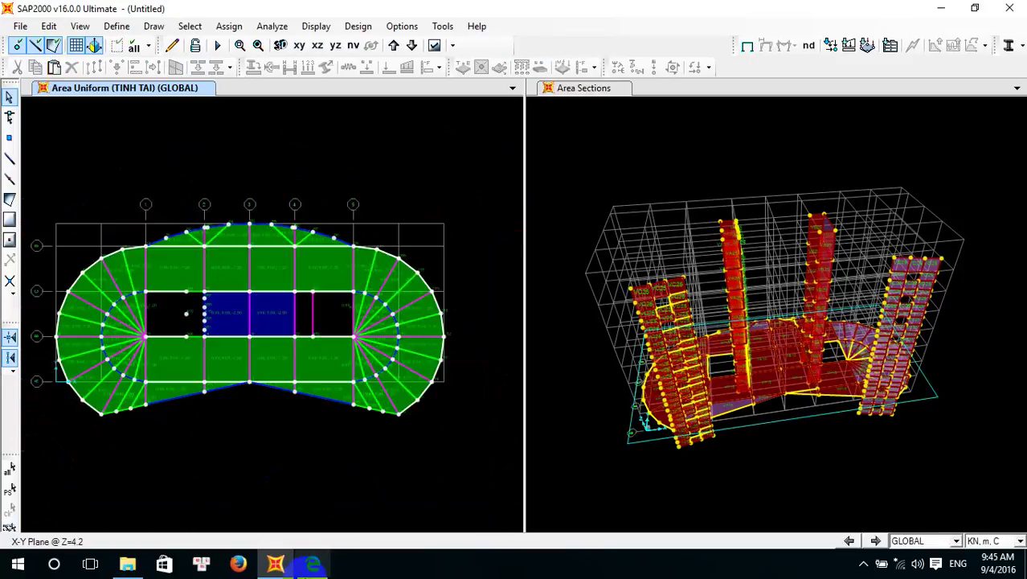
Check the live floor loads in the exercise PDF in Edge, return to SAP2000 and select the two central HL15 areas
left_click(310, 566)
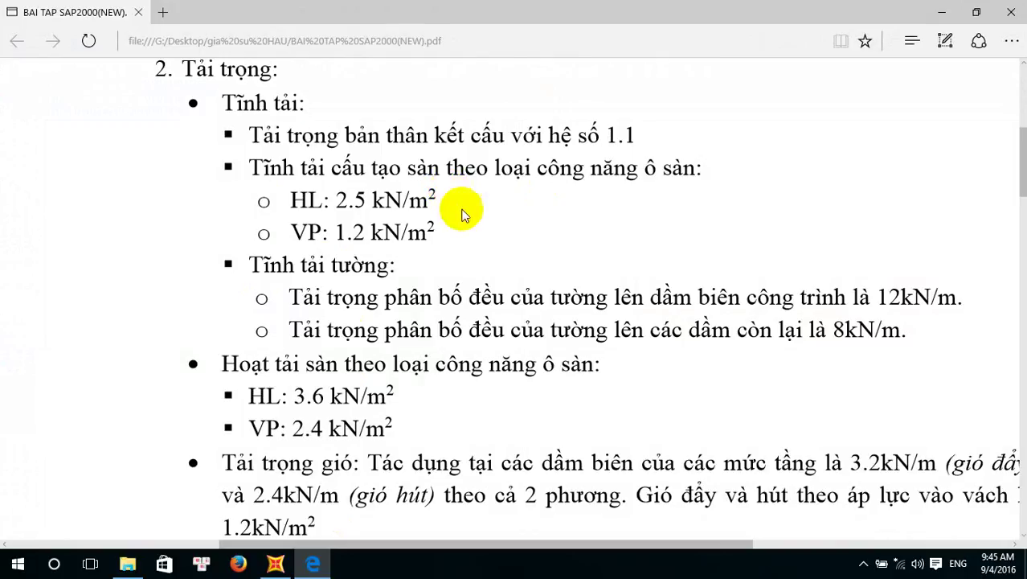
scroll(332, 394, "down", 1)
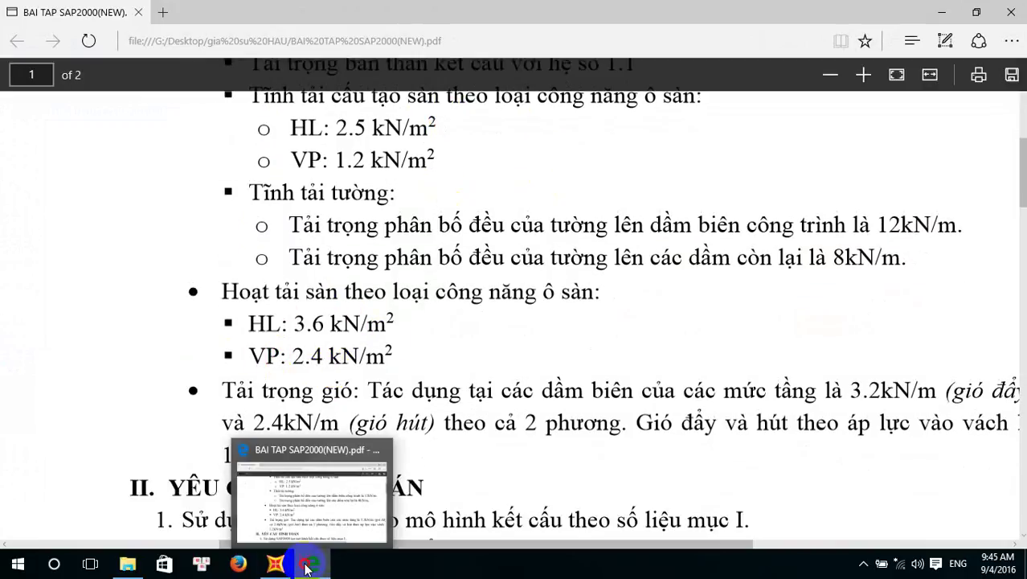
left_click(307, 567)
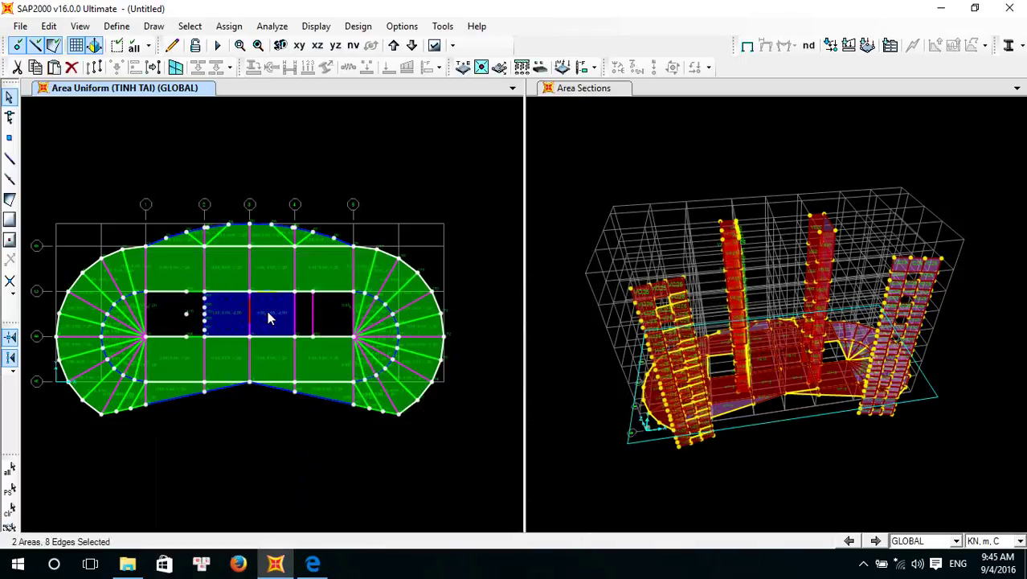
Assign a uniform gravity load of 3.6 kN/m² in the HOATTAI pattern to the selected HL15 areas, adding to existing loads
left_click(228, 26)
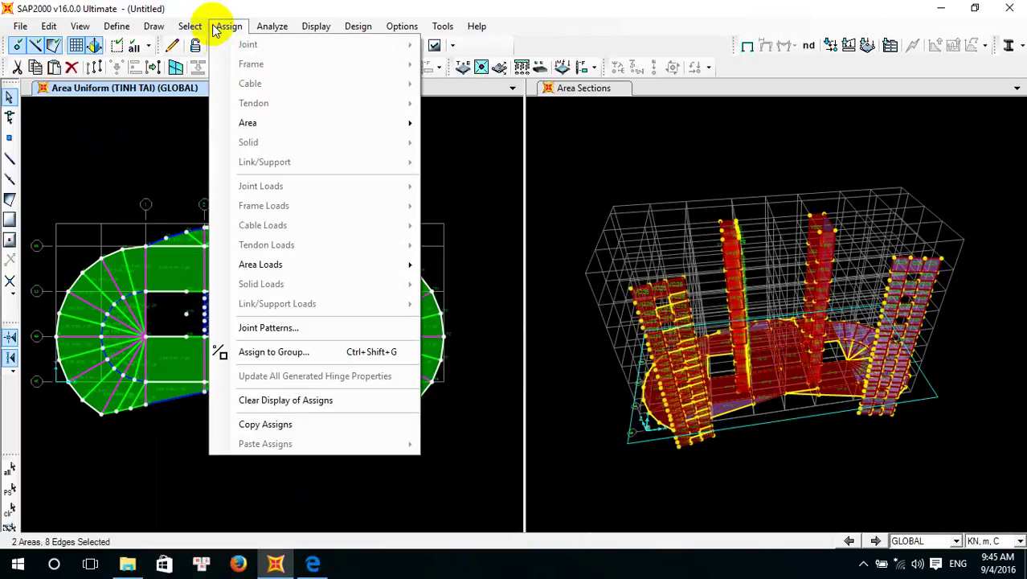
mouse_move(318, 265)
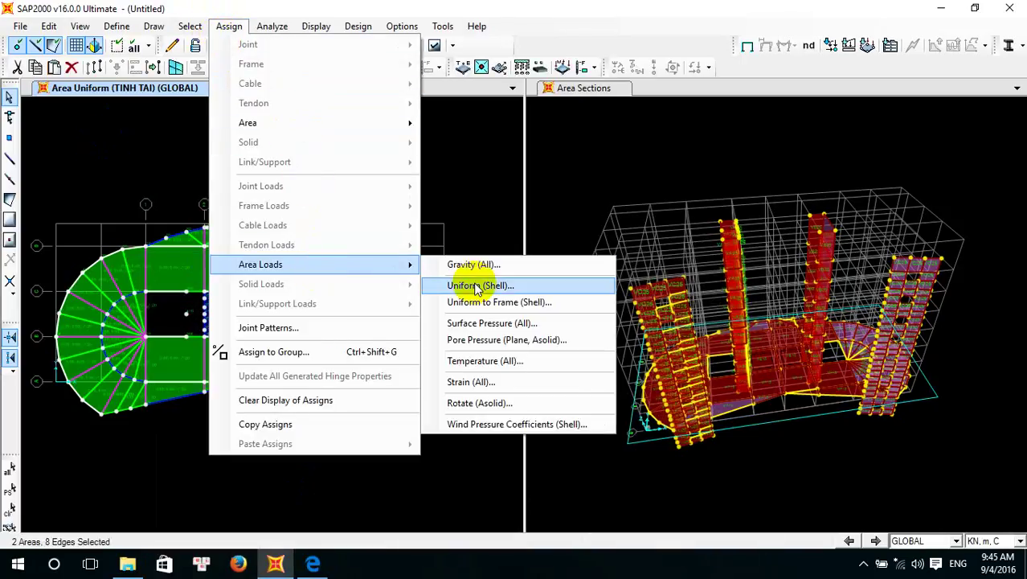
left_click(470, 283)
left_click(299, 251)
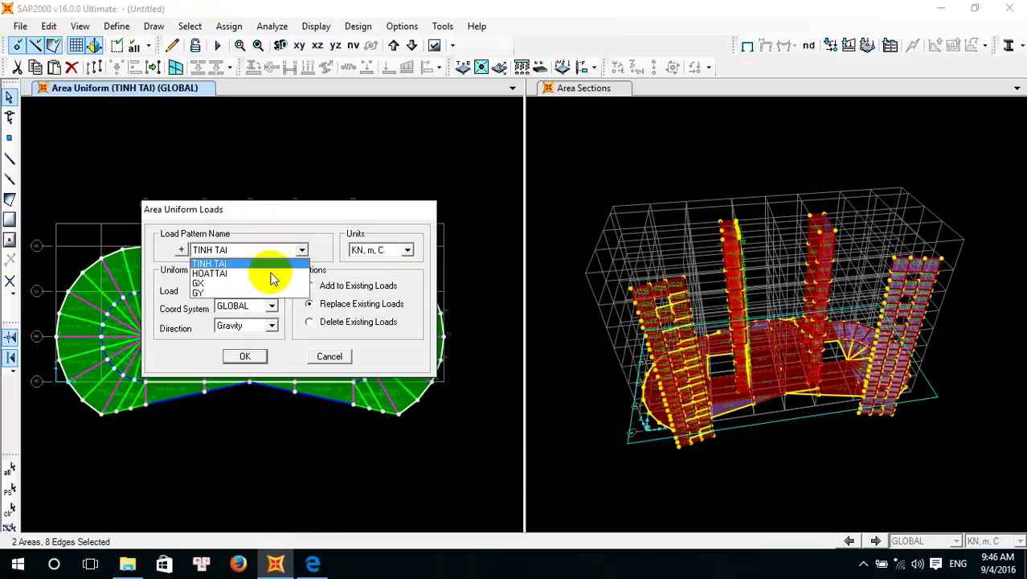
left_click(271, 268)
key("Tab")
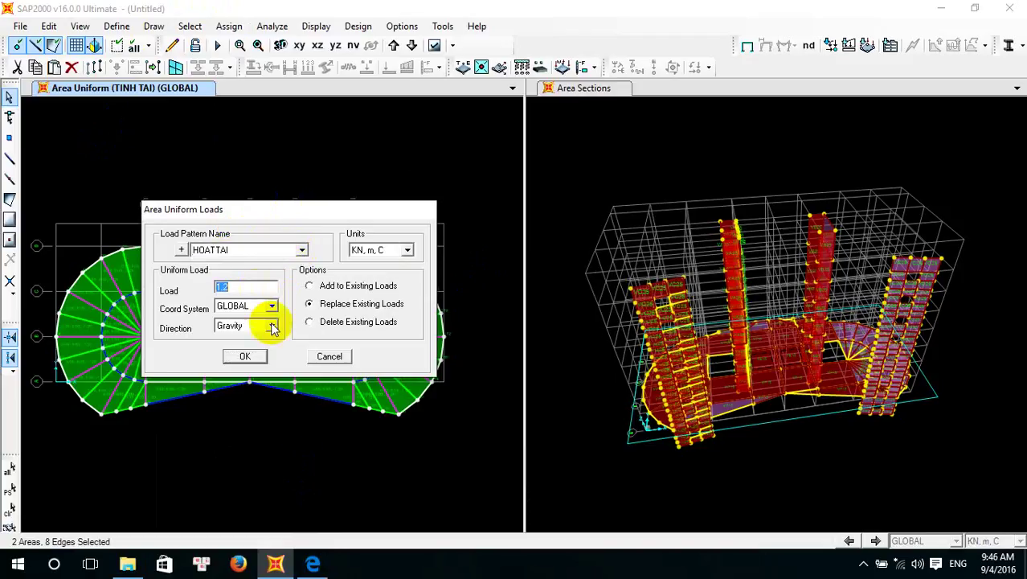
left_click(316, 567)
left_click(316, 568)
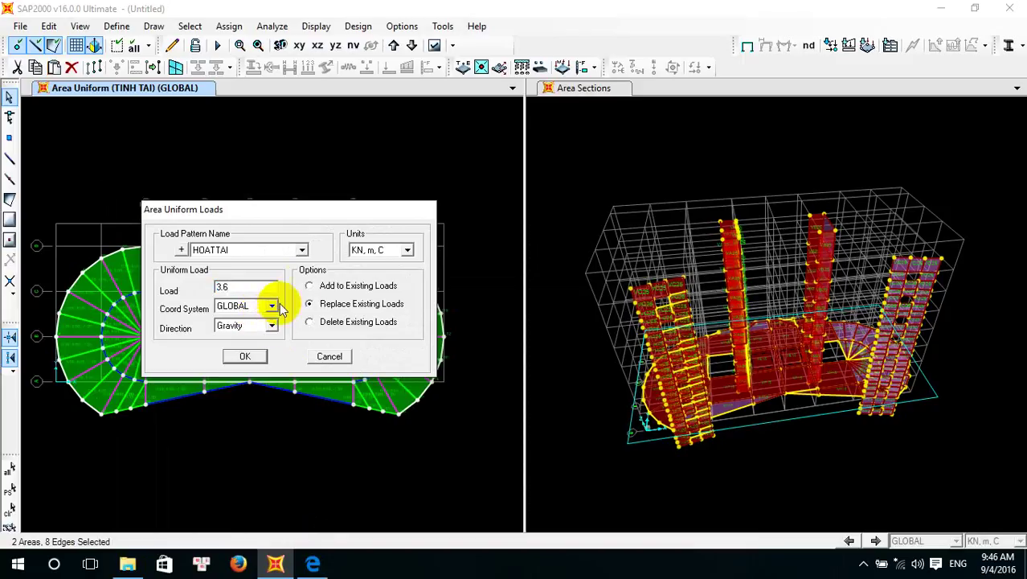
left_click(311, 289)
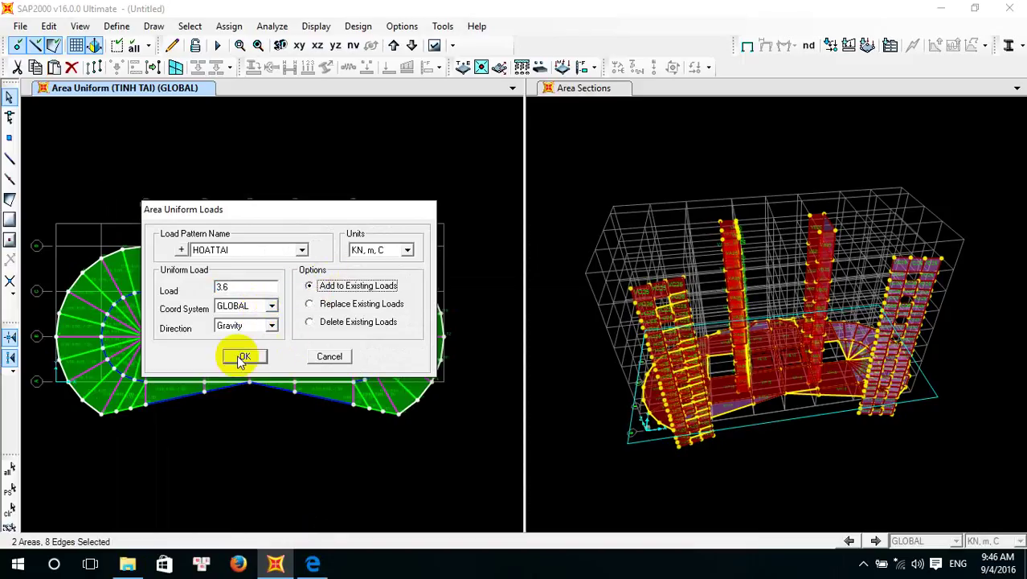
left_click(243, 357)
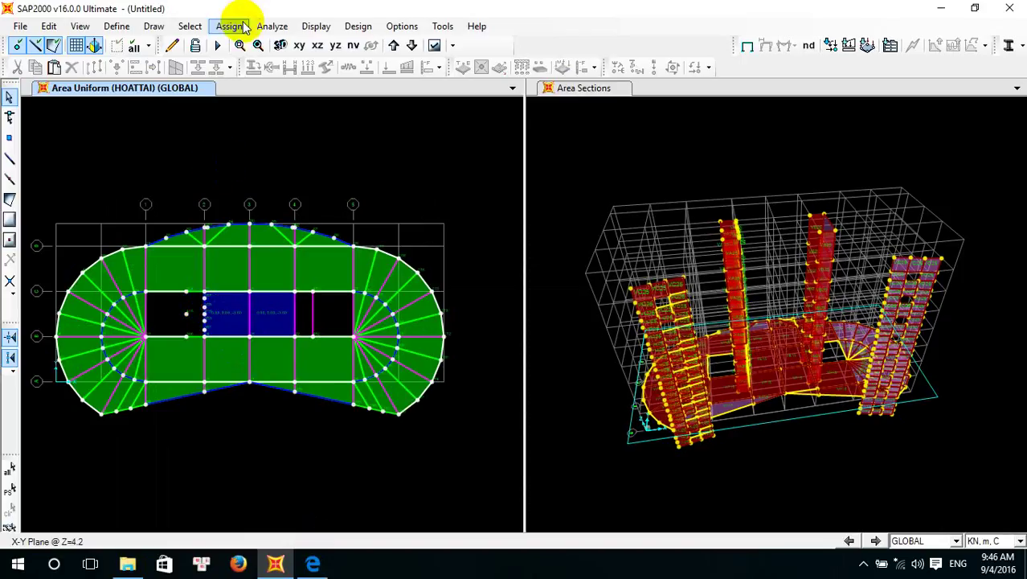
Select all areas with section property VP15
left_click(193, 26)
mouse_move(335, 44)
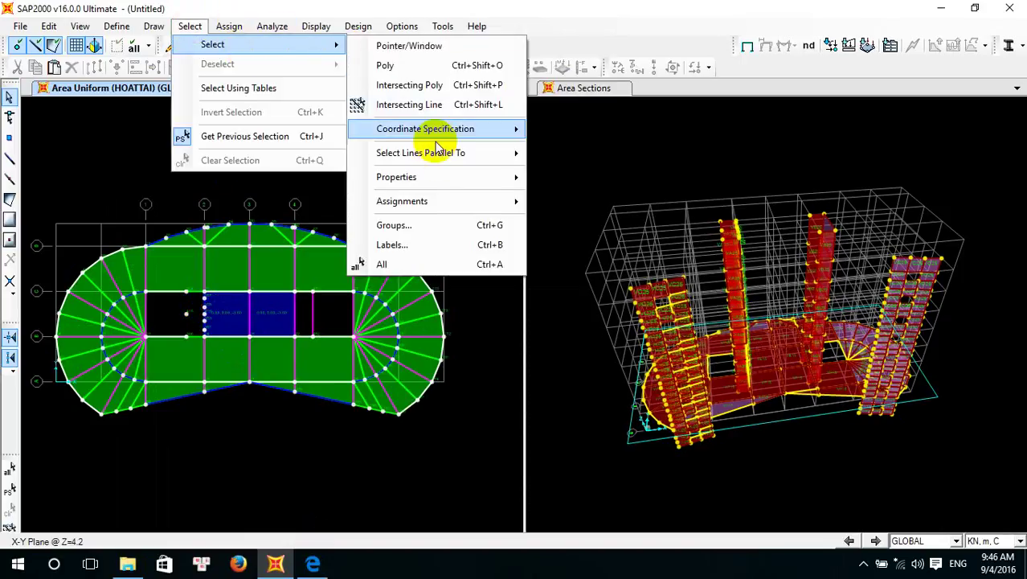
mouse_move(466, 178)
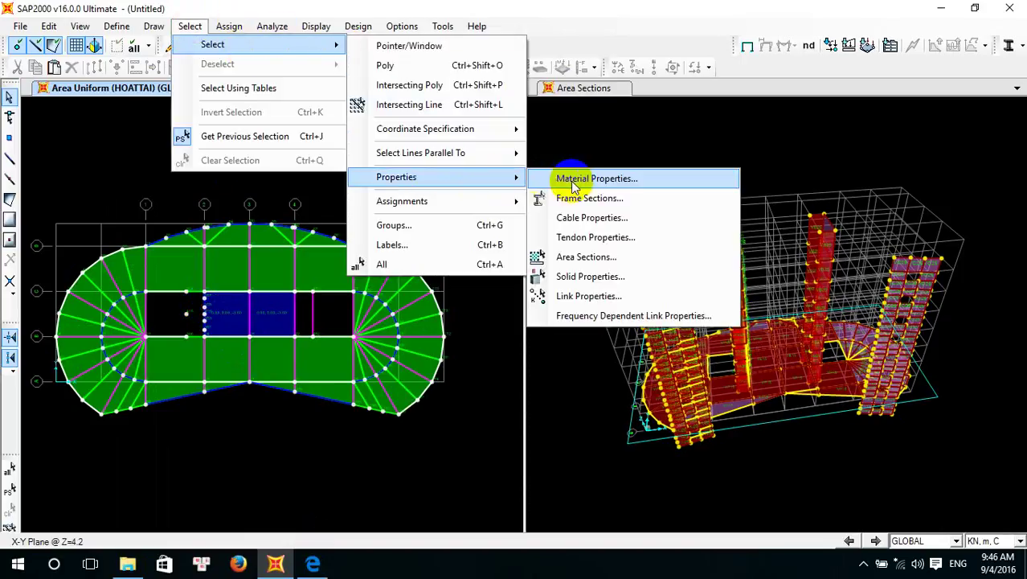
left_click(572, 257)
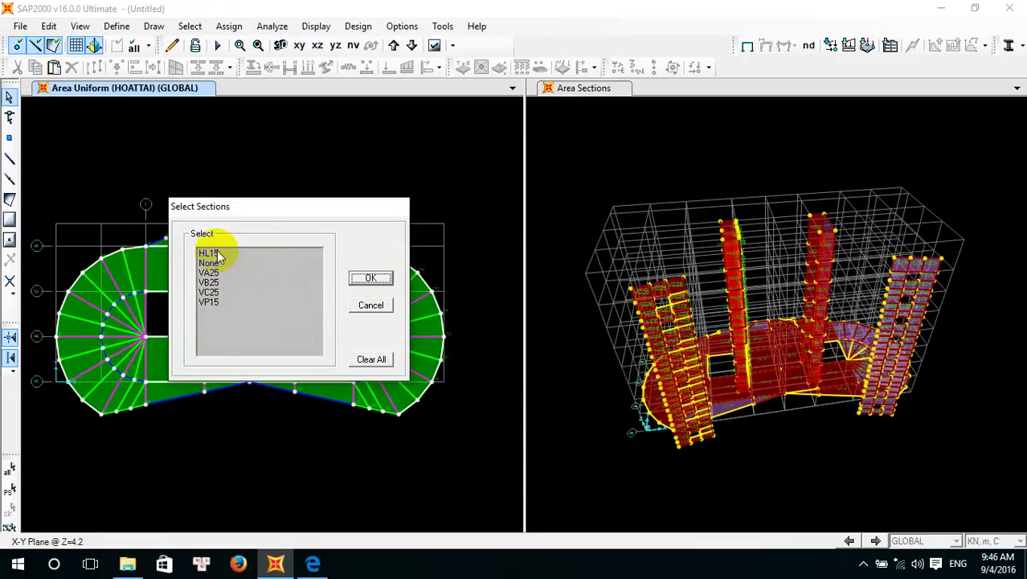
left_click(366, 278)
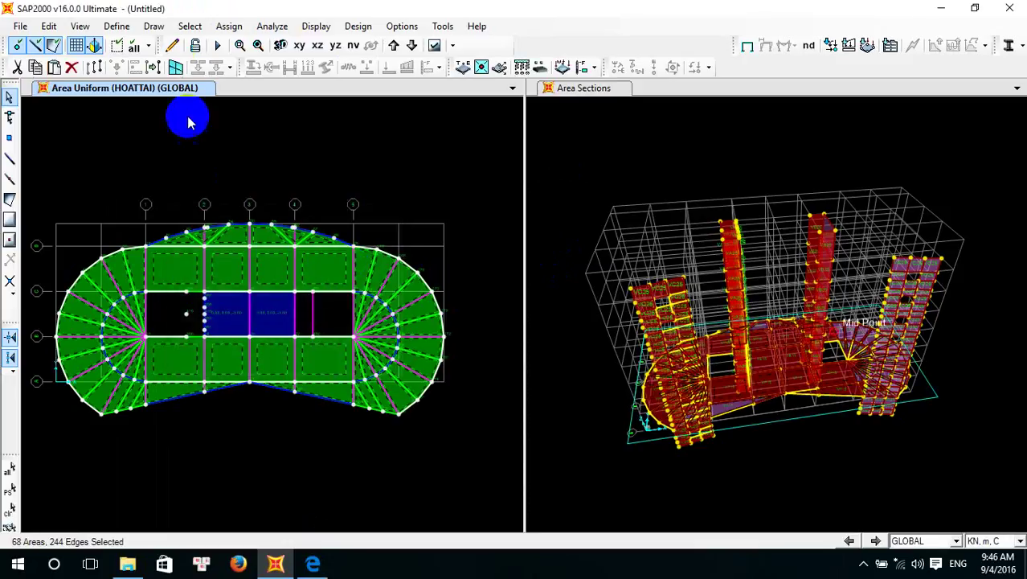
Assign a uniform gravity load of 2.4 kN/m² in HOATTAI to the selected VP15 areas, adding to existing loads, after checking the PDF value
left_click(229, 27)
mouse_move(306, 268)
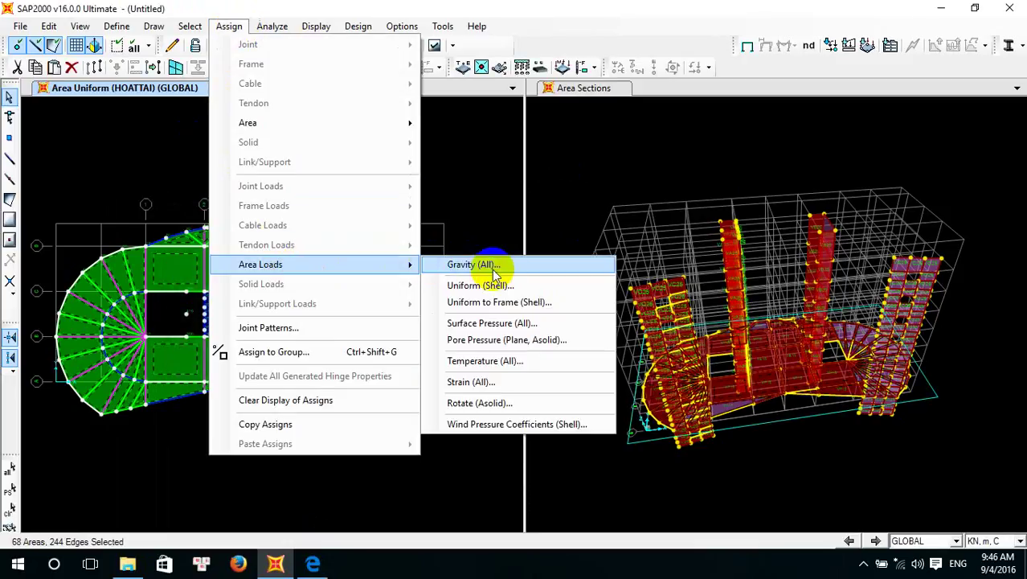
left_click(500, 288)
left_click(312, 565)
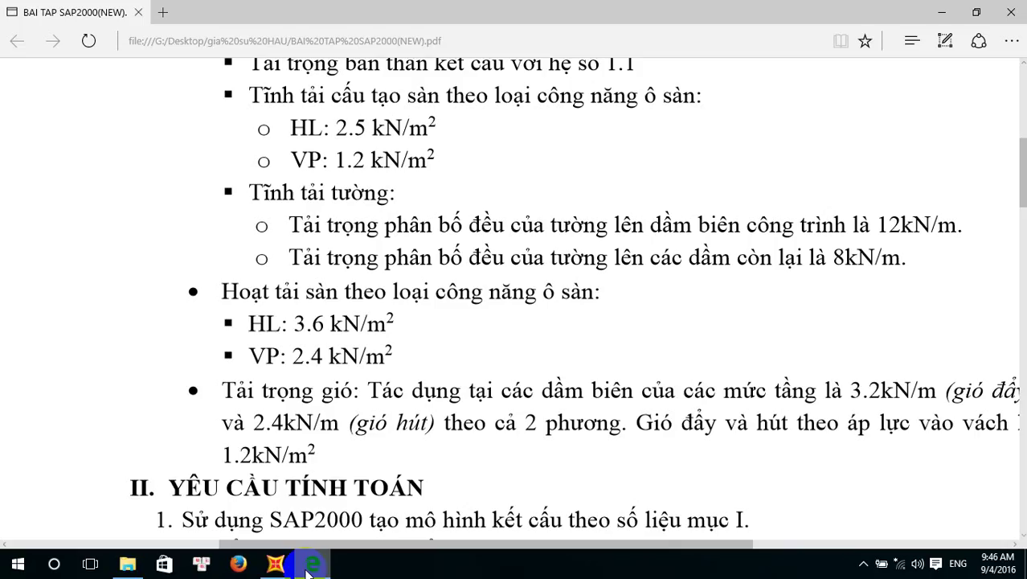
left_click(275, 565)
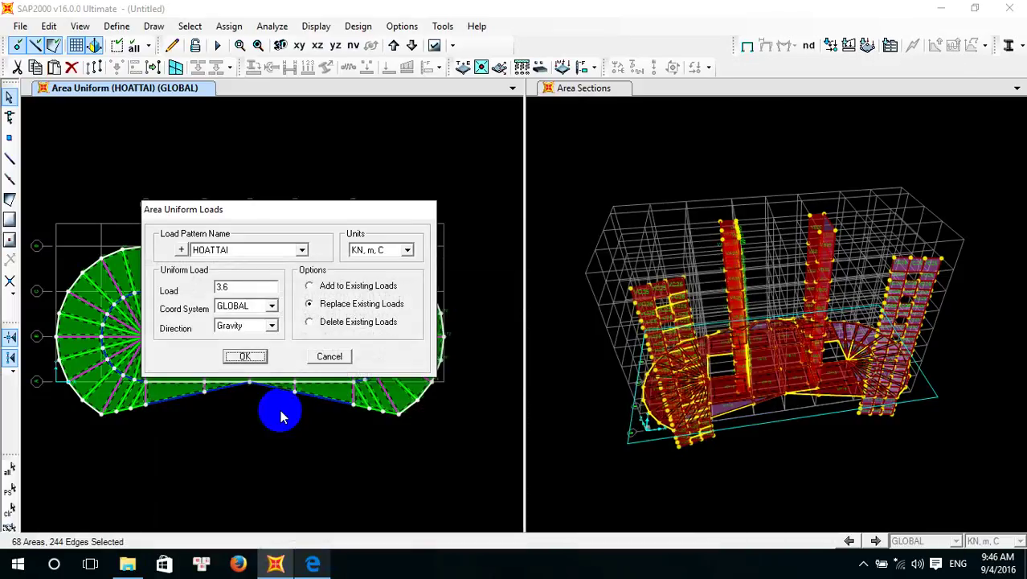
left_click(243, 281)
type("2.4")
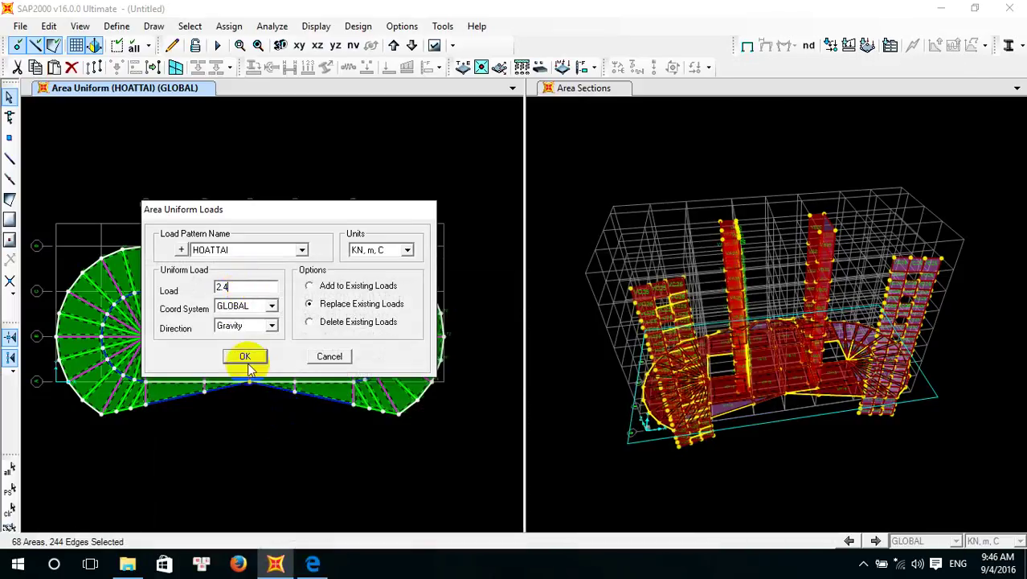
left_click(309, 285)
left_click(263, 356)
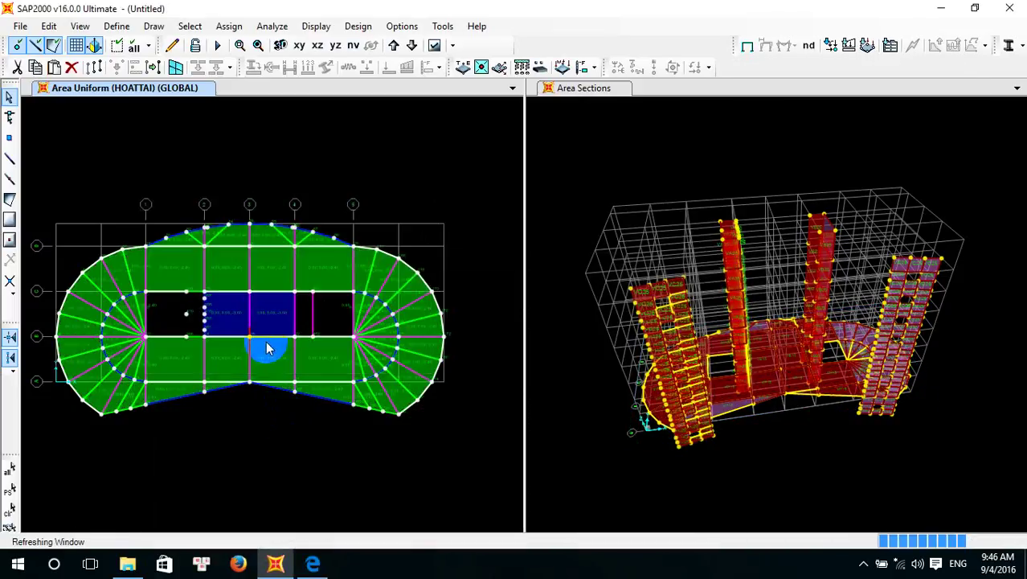
Read the wall dead loads for edge beams and remaining beams in the exercise PDF in Edge, and return to SAP2000
left_click(311, 565)
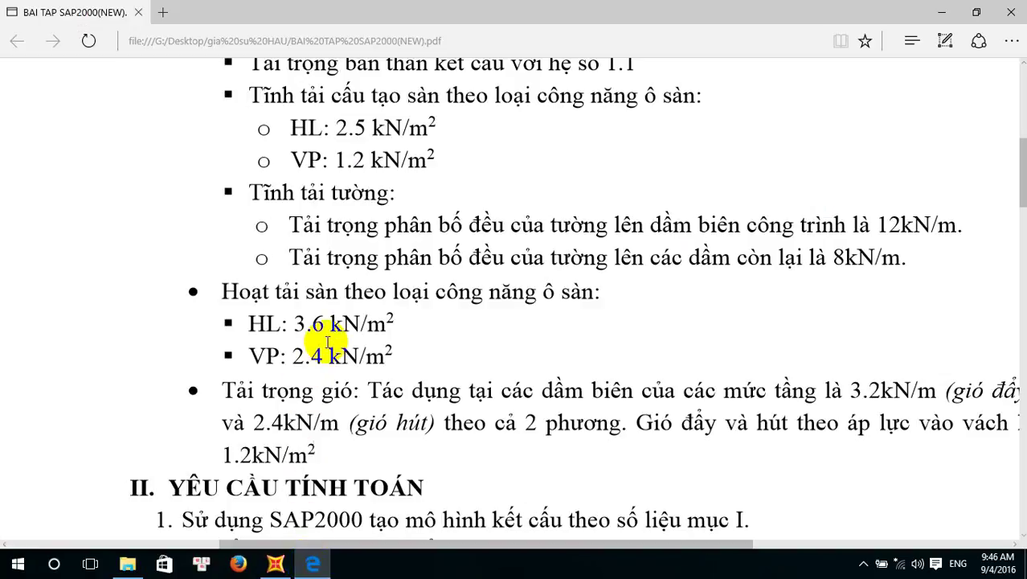
scroll(313, 330, "up", 1)
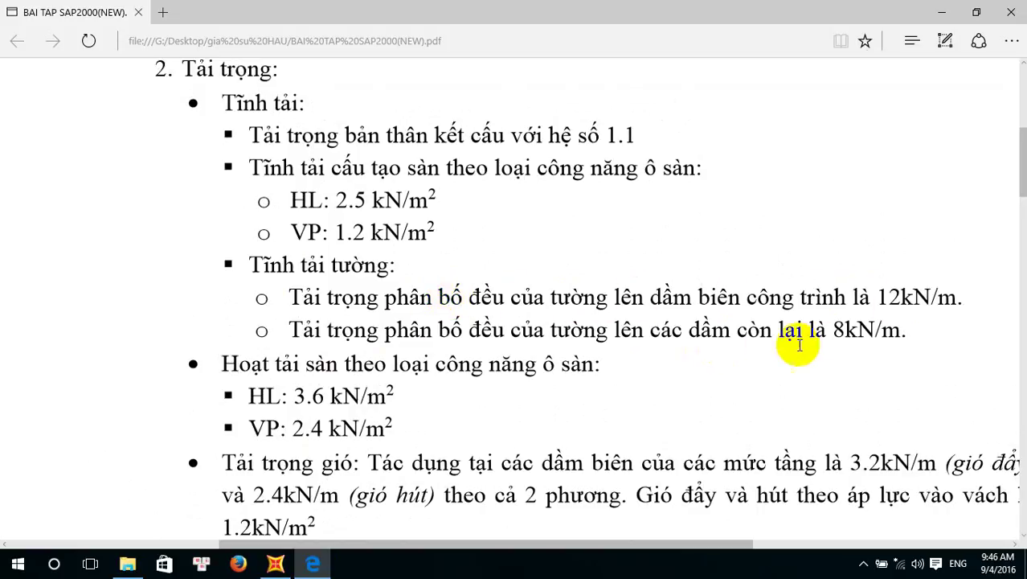
left_click(275, 564)
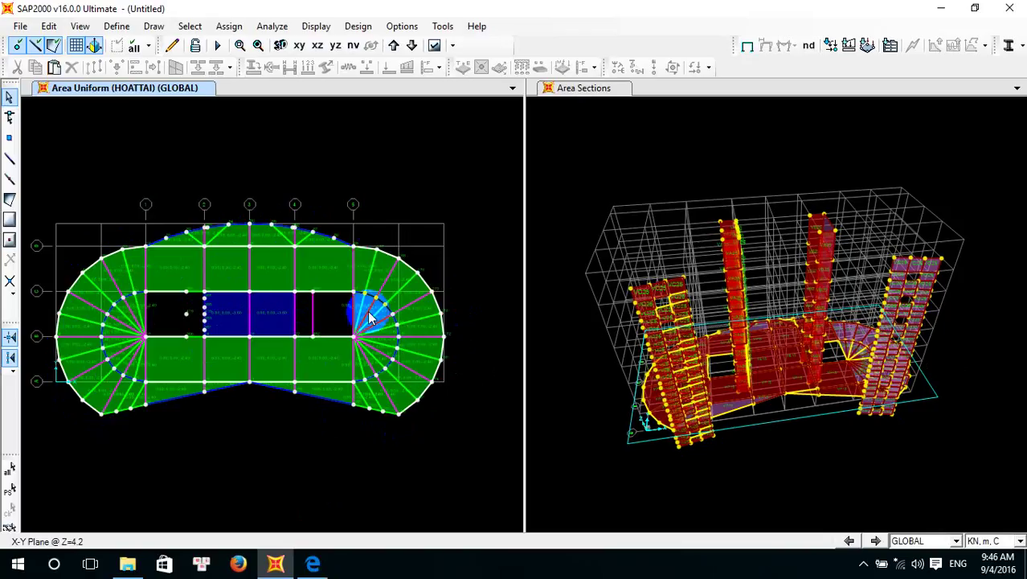
Hide the area objects in the Z=4.2 plan view
left_click(434, 45)
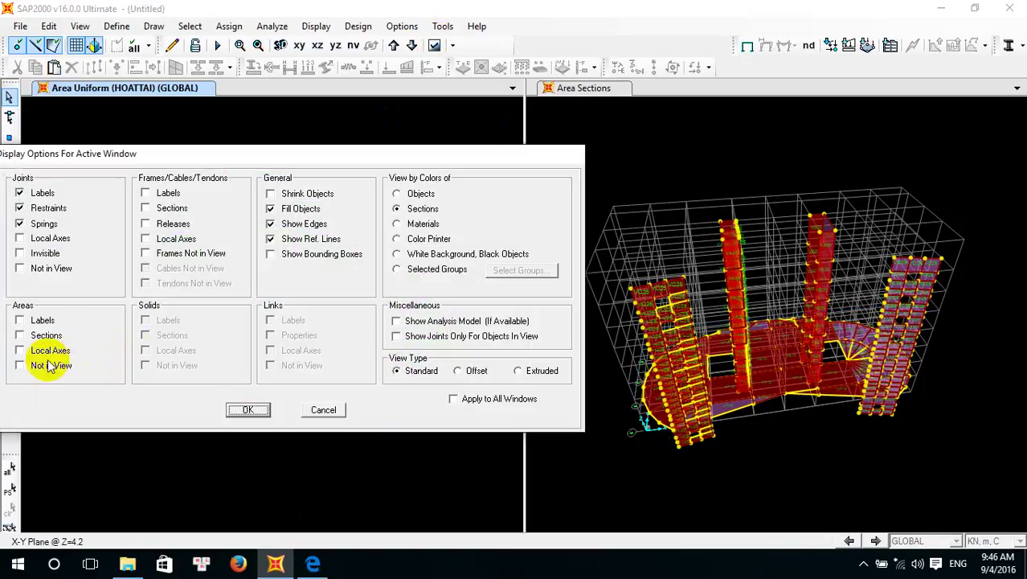
left_click(48, 365)
left_click(248, 409)
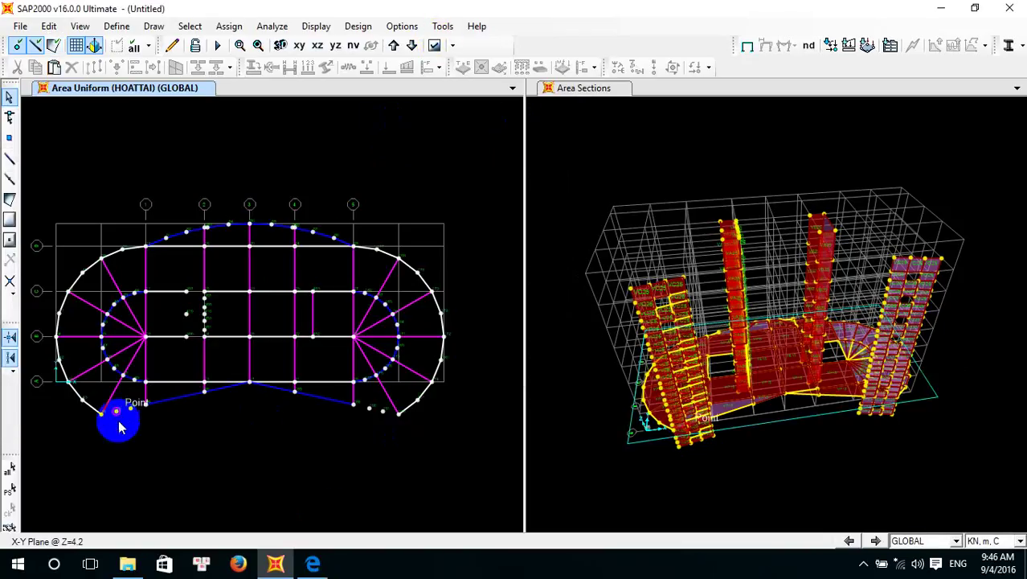
Select the four sloping edge beams on both sides of grid 3, below grid line A, in the Z=4.2 plan
scroll(108, 417, "up", 2)
scroll(146, 416, "down", 2)
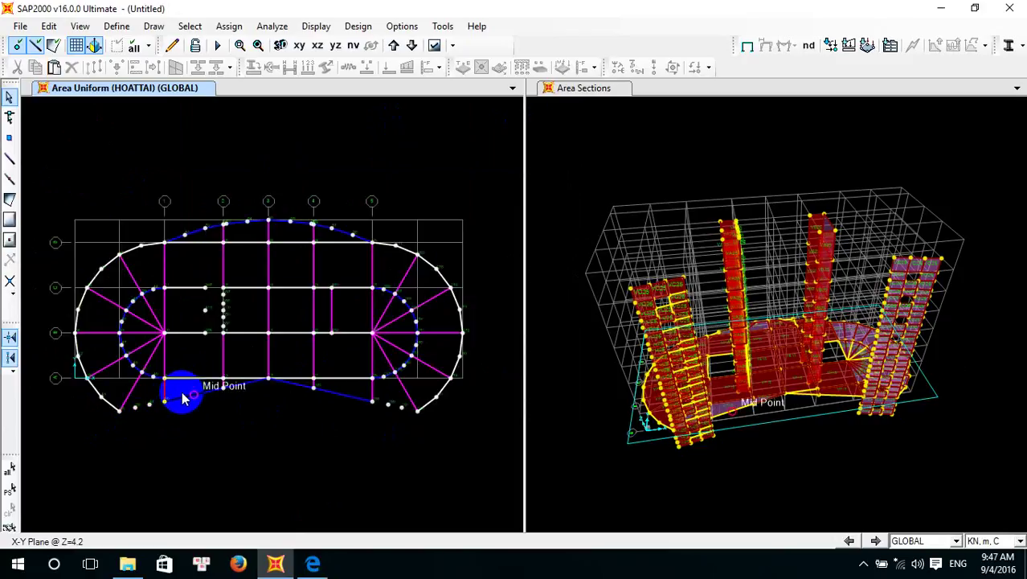
scroll(189, 394, "up", 3)
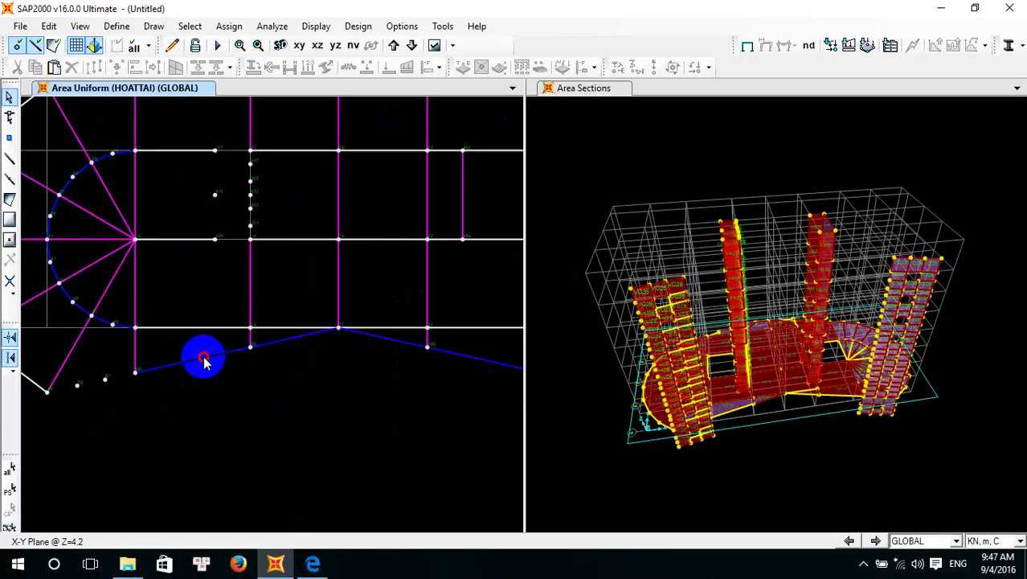
left_click(203, 361)
left_click(295, 345)
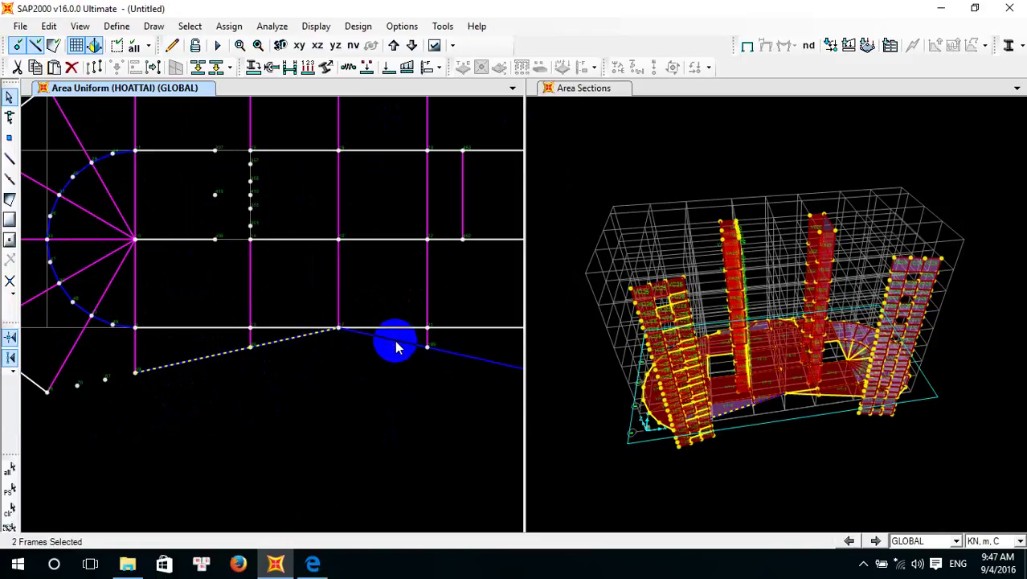
left_click(397, 344)
left_click(455, 361)
Start a polygon selection in the Z=4.2 plan, tracing inside the outer curved edge beams at the grid 1 end up to grid line D
scroll(455, 361, "down", 5)
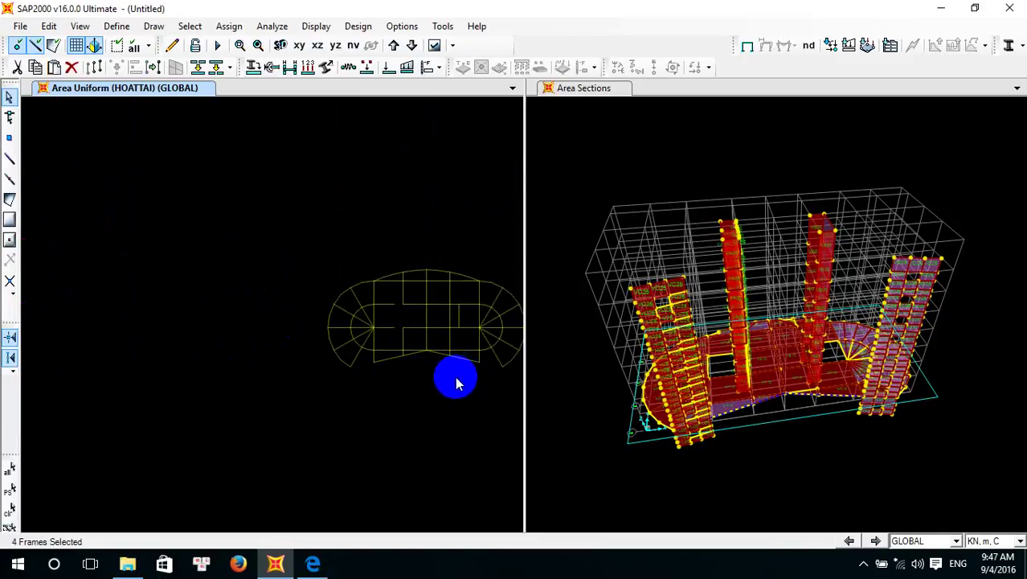
middle_click_drag(454, 362, 294, 366)
scroll(294, 365, "up", 3)
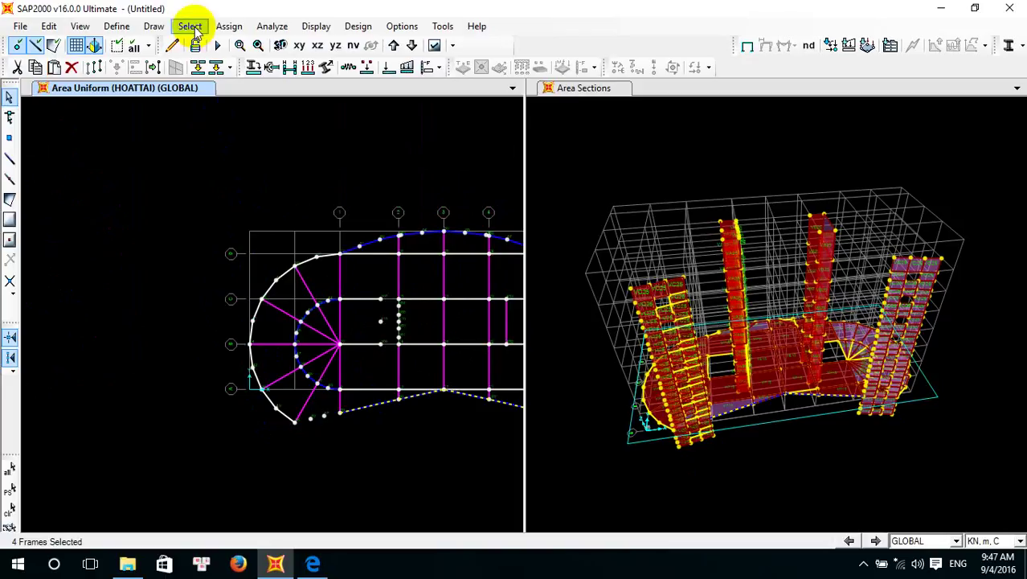
left_click(193, 29)
mouse_move(289, 45)
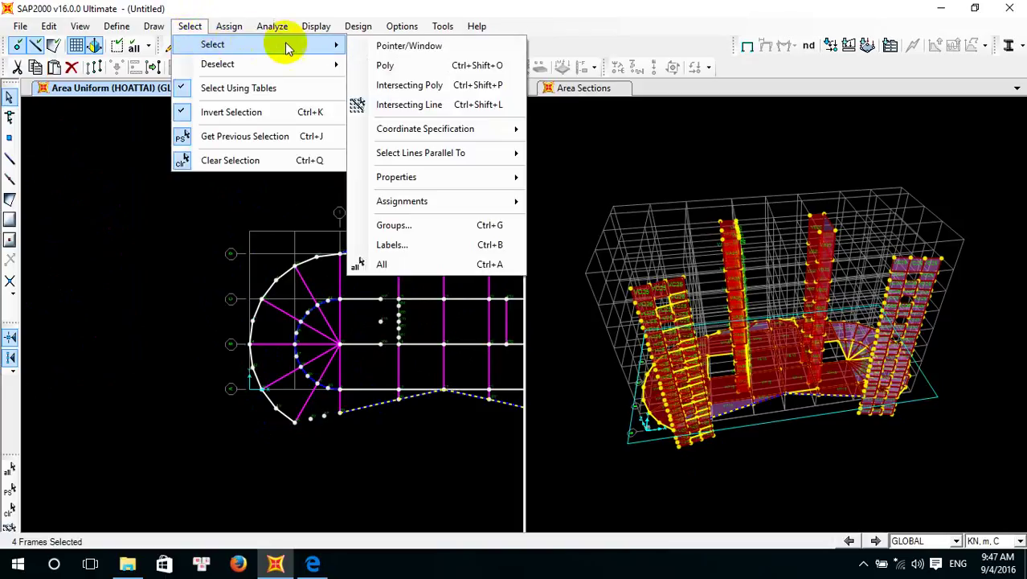
left_click(419, 68)
left_click(360, 287)
left_click(285, 441)
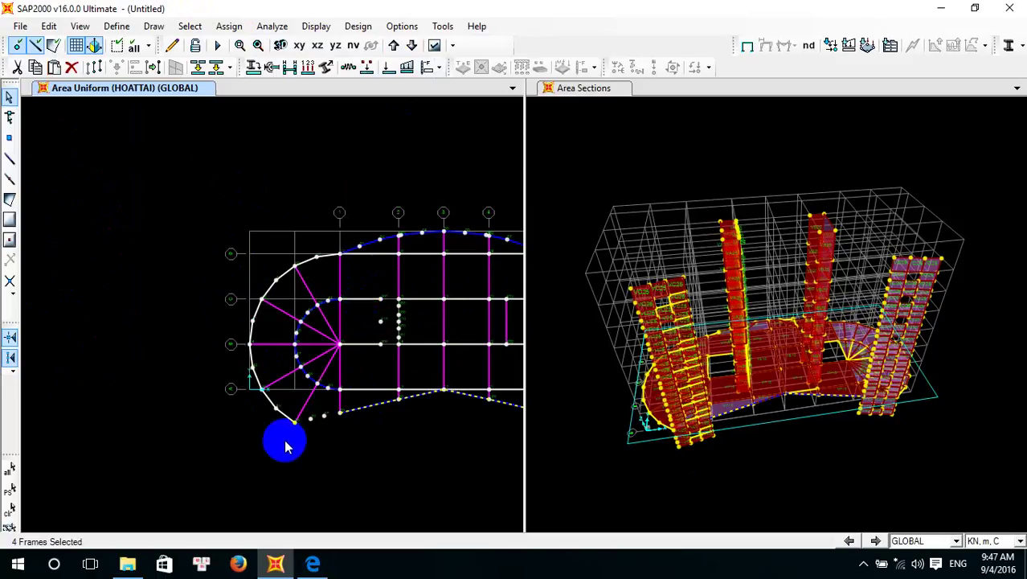
left_click(306, 430)
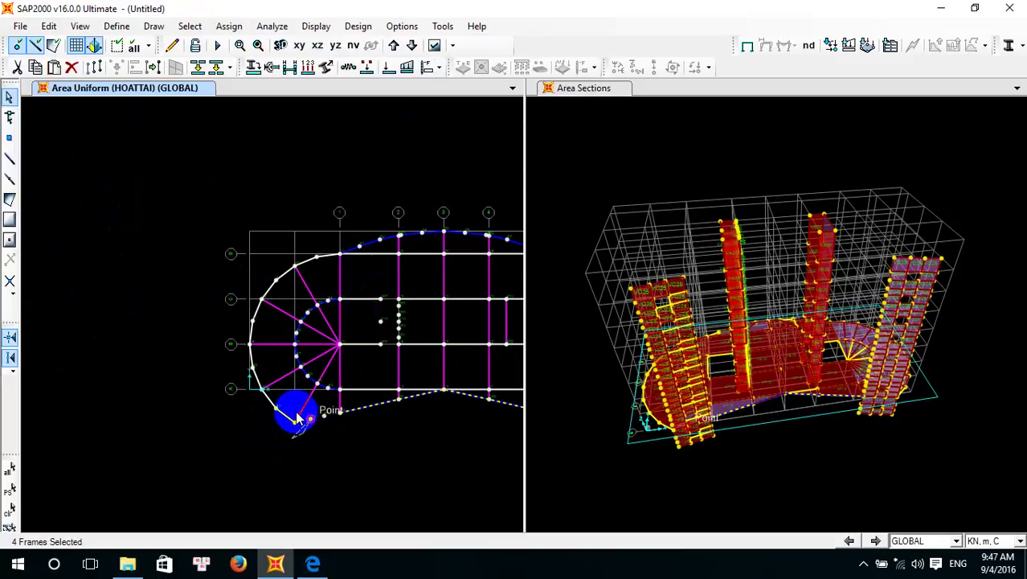
left_click(263, 340)
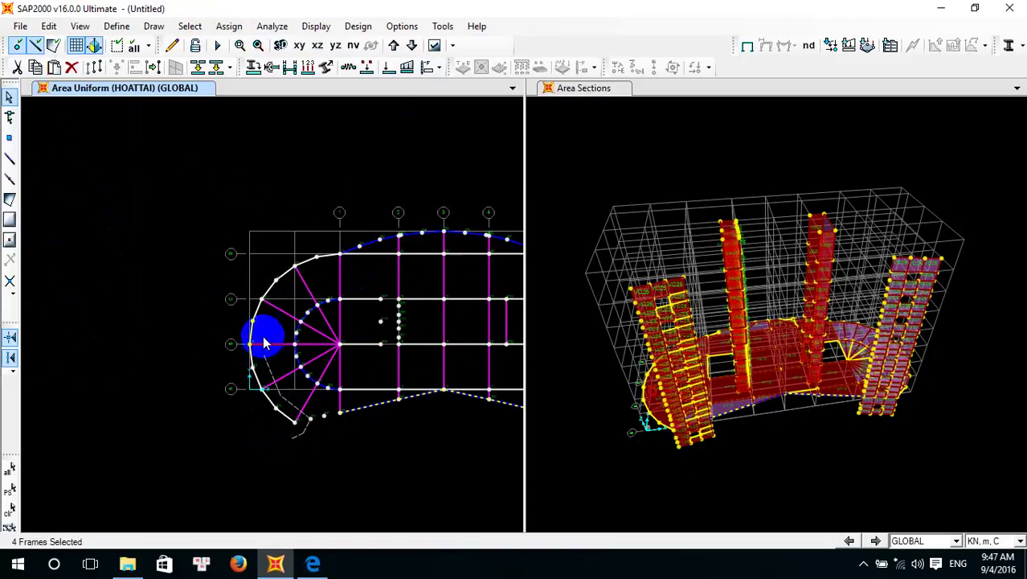
left_click(271, 309)
left_click(299, 287)
left_click(328, 267)
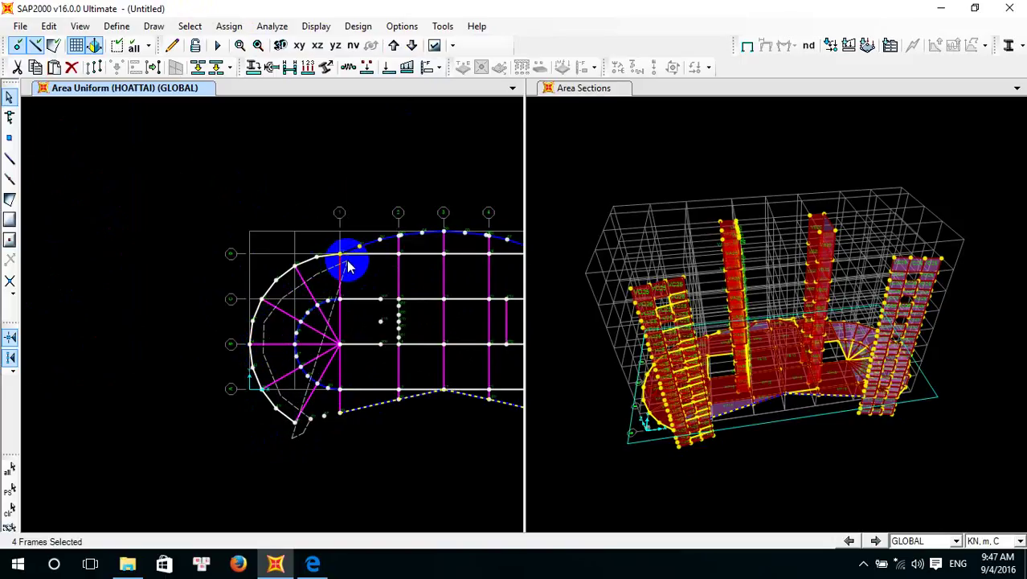
Extend the selection polygon beneath the curved edge beams between grids 1 and 5, continuing into the semicircular end beyond grid 5
scroll(353, 261, "up", 4)
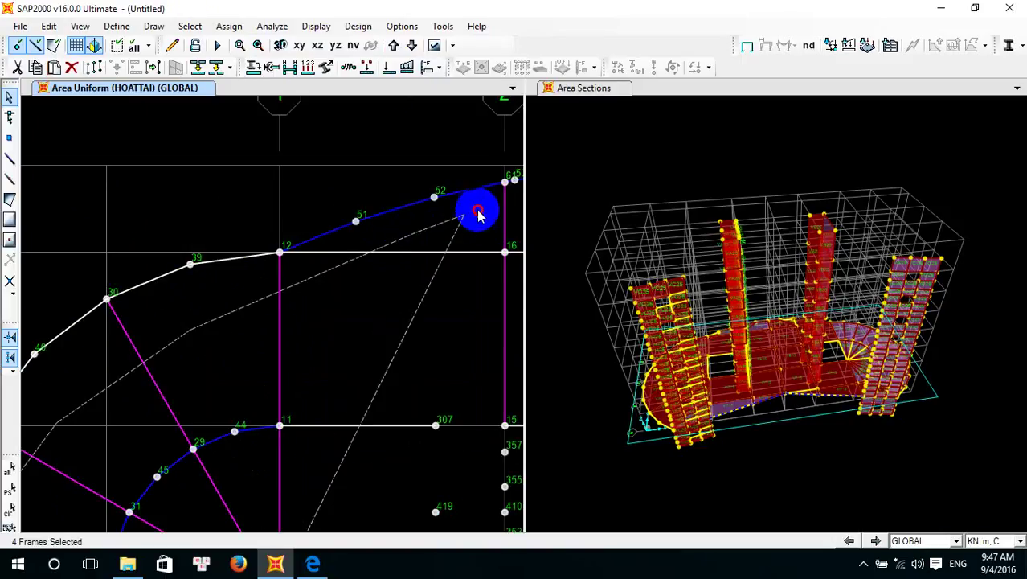
middle_click_drag(478, 213, 88, 294)
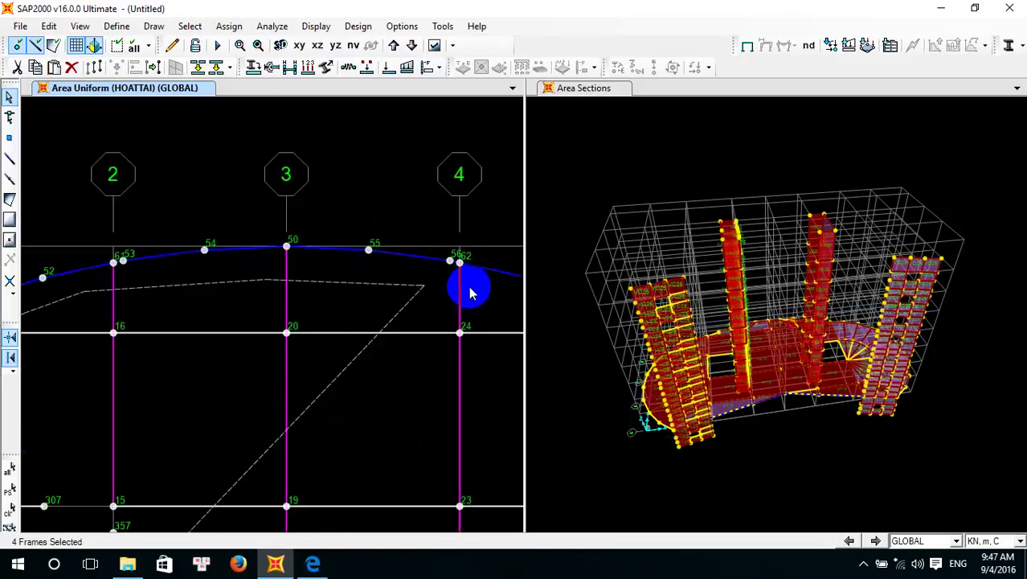
middle_click_drag(471, 293, 131, 213)
left_click(152, 221)
left_click(274, 293)
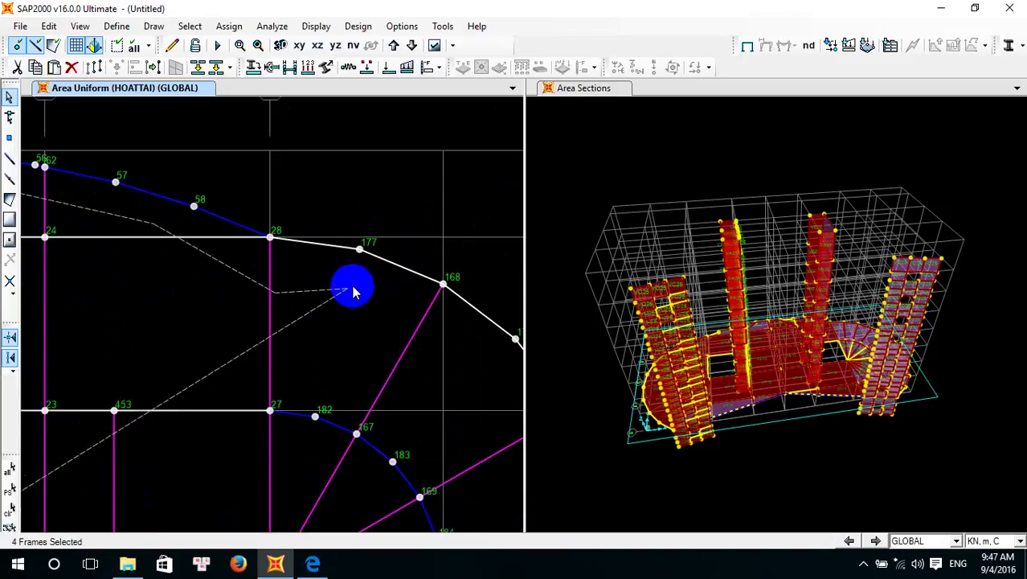
middle_click_drag(436, 395, 160, 278)
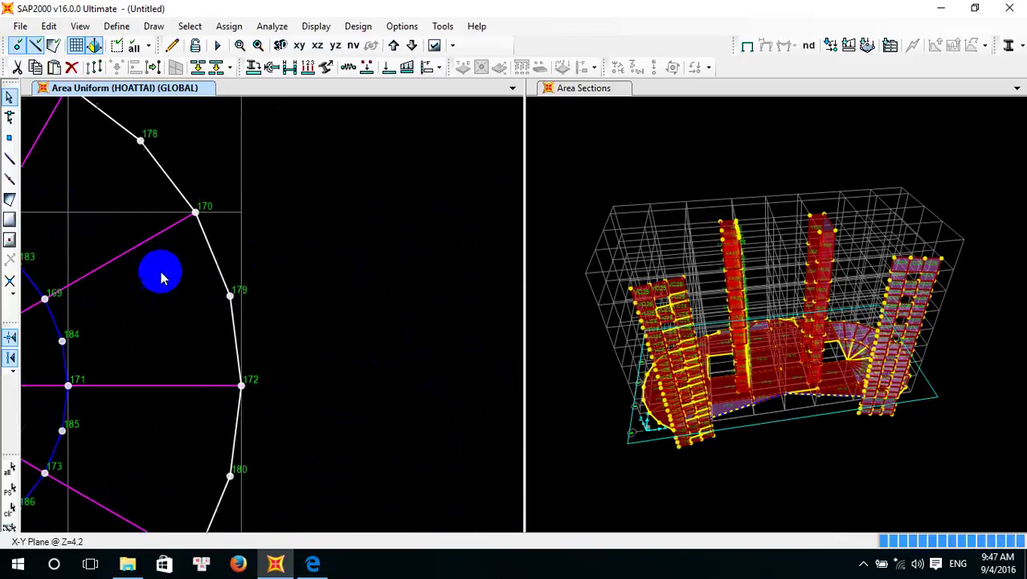
Continue the selection polygon inside the outer arc beyond grid 5, around its lower end joint 176 and back outside the arc
left_click(179, 409)
middle_click_drag(168, 500, 252, 328)
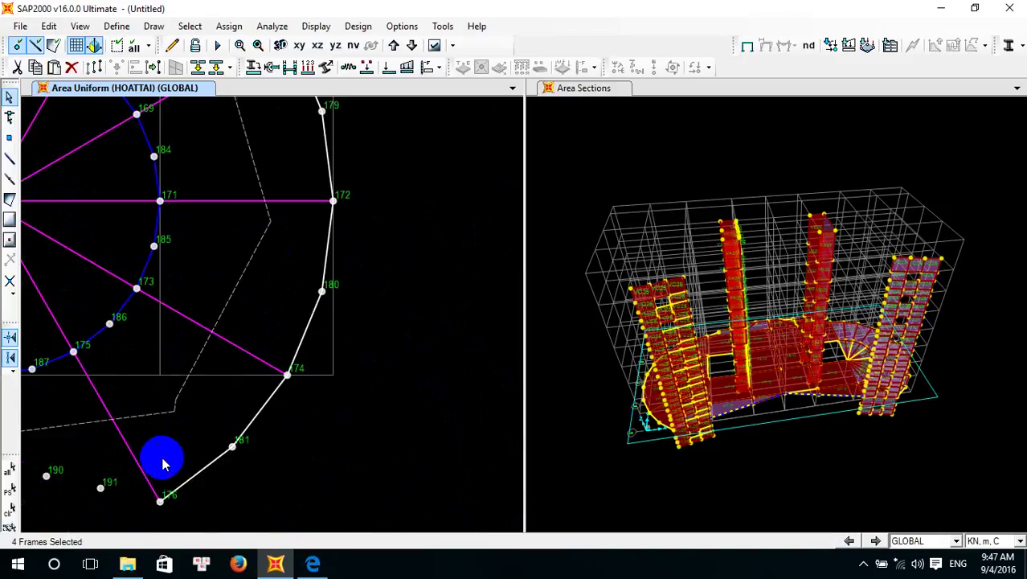
left_click(131, 500)
left_click(205, 520)
left_click(399, 388)
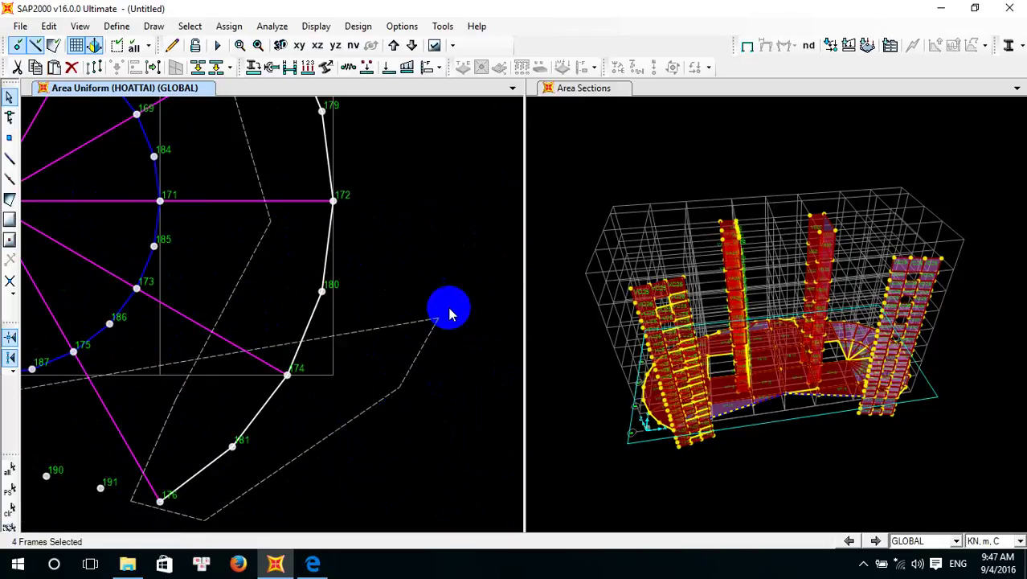
scroll(450, 315, "down", 4)
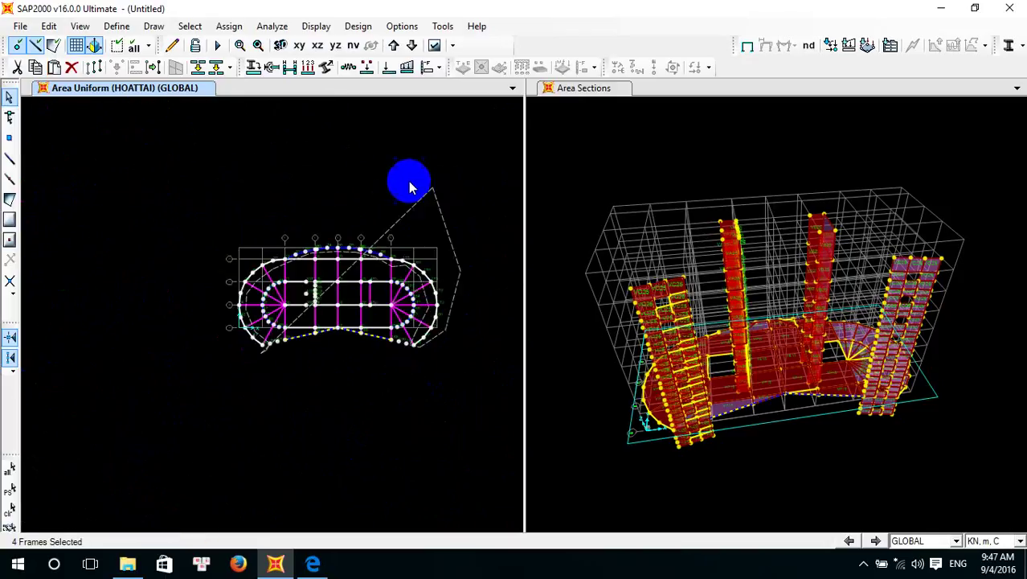
Route the selection polygon around the outside of the plan and close it to select the outer curved edge beams
left_click(432, 188)
left_click(312, 172)
left_click(193, 216)
left_click(153, 370)
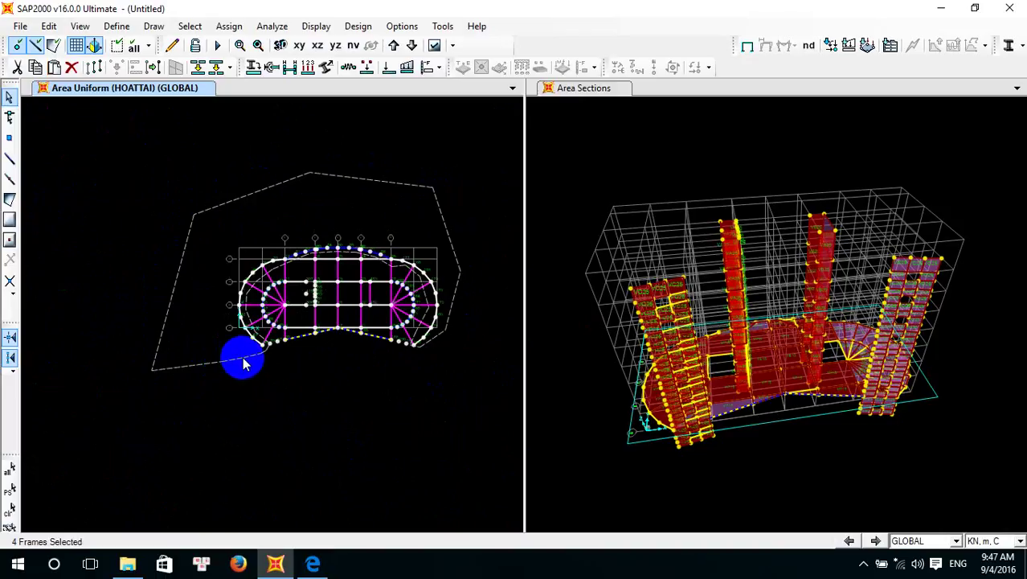
double_click(245, 364)
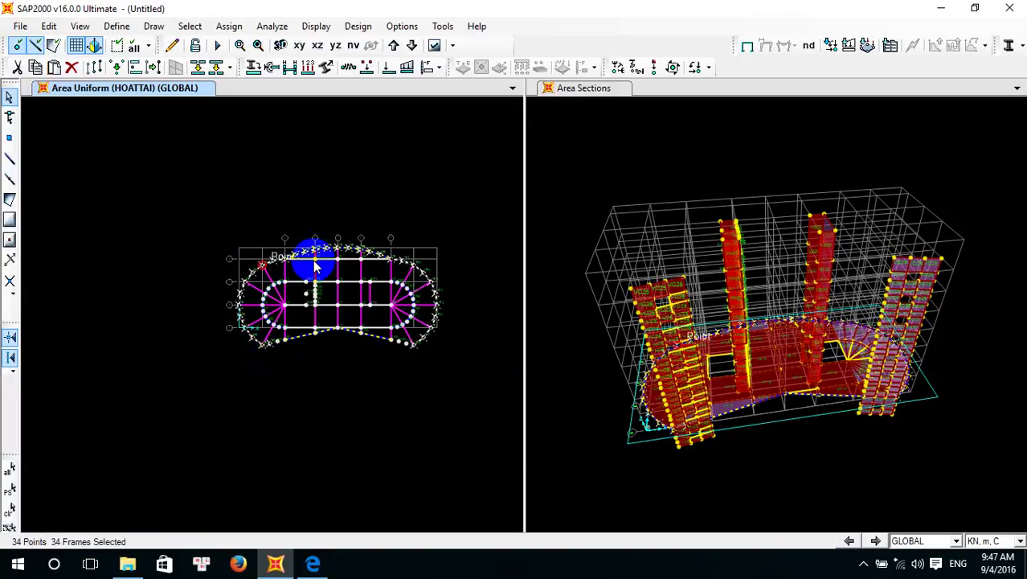
Check the wall dead loads for edge and remaining beams in the exercise PDF in Edge, and return to SAP2000
left_click(313, 563)
scroll(380, 291, "down", 1)
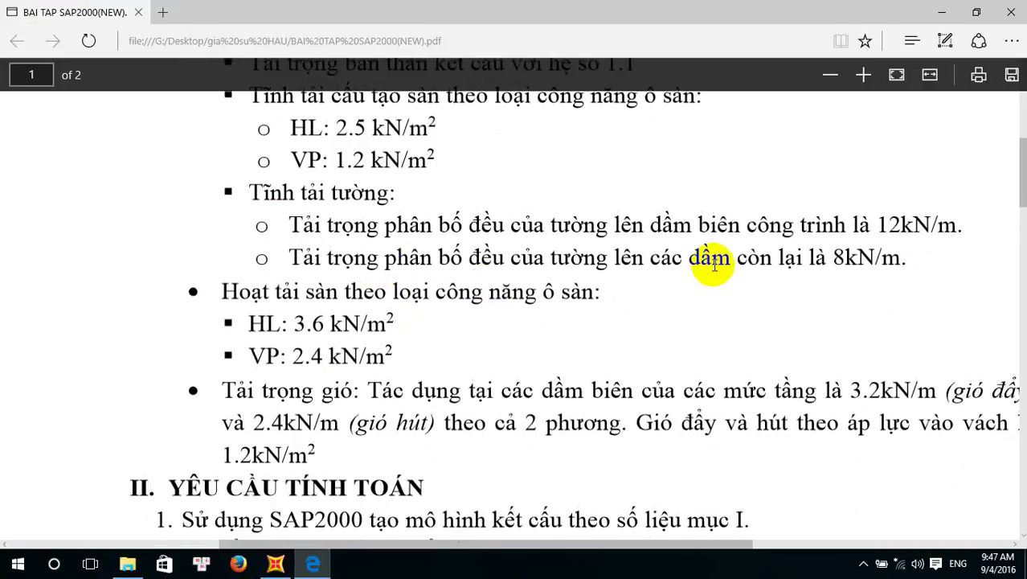
left_click(275, 564)
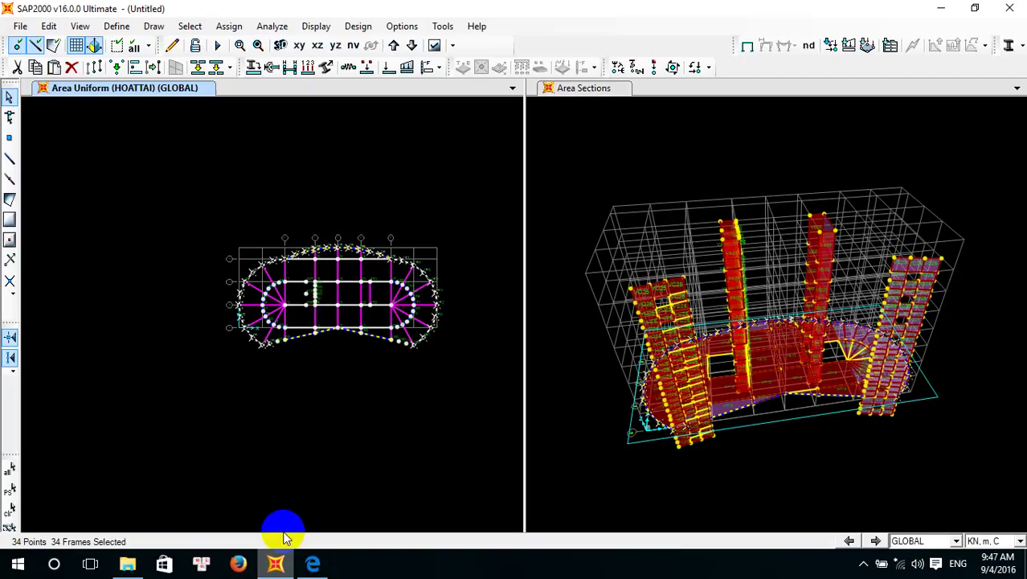
Assign a uniform gravity load of 12 kN/m in TINH TAI to the selected edge beams, replacing existing loads
left_click(221, 29)
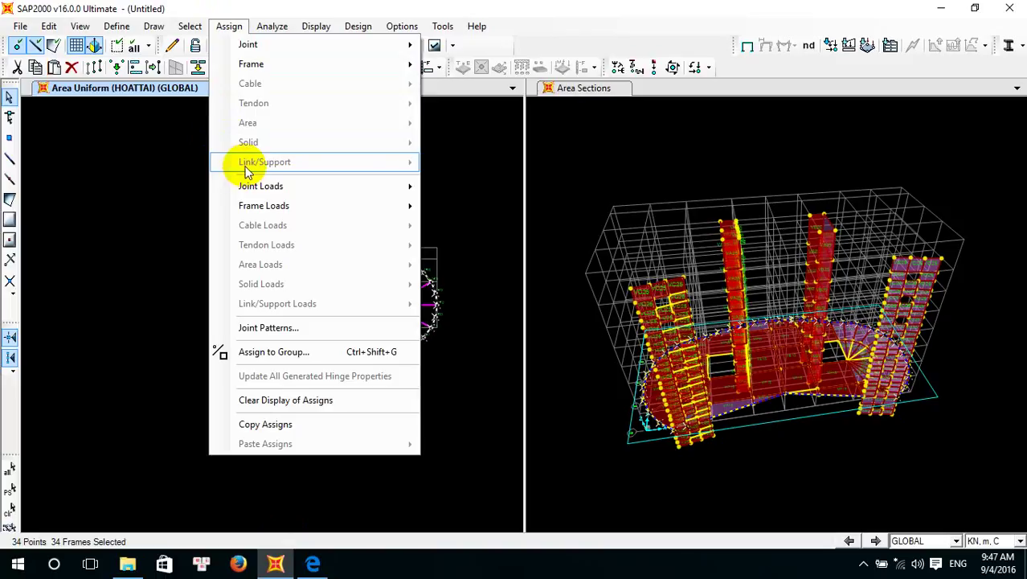
mouse_move(266, 215)
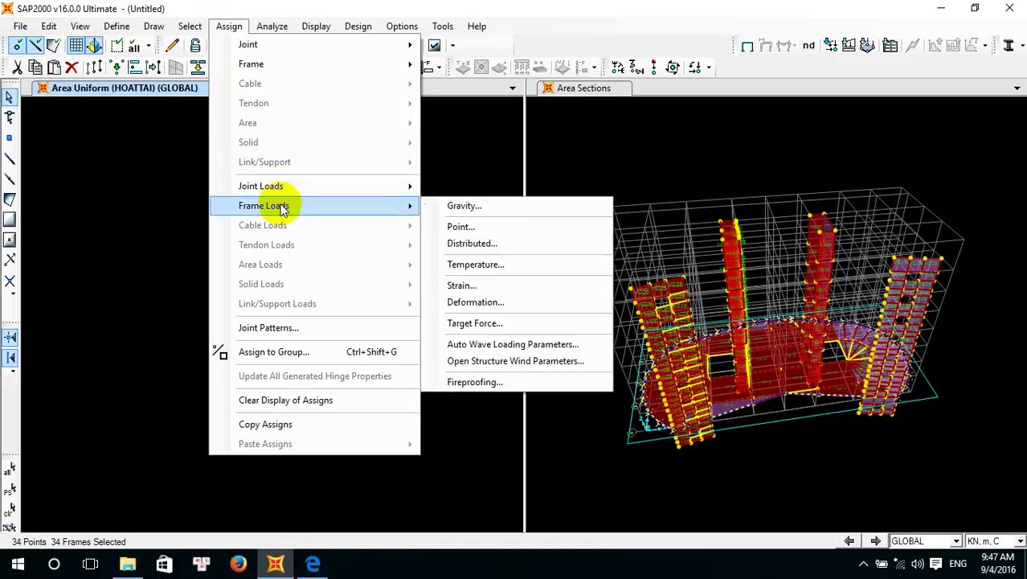
left_click(474, 244)
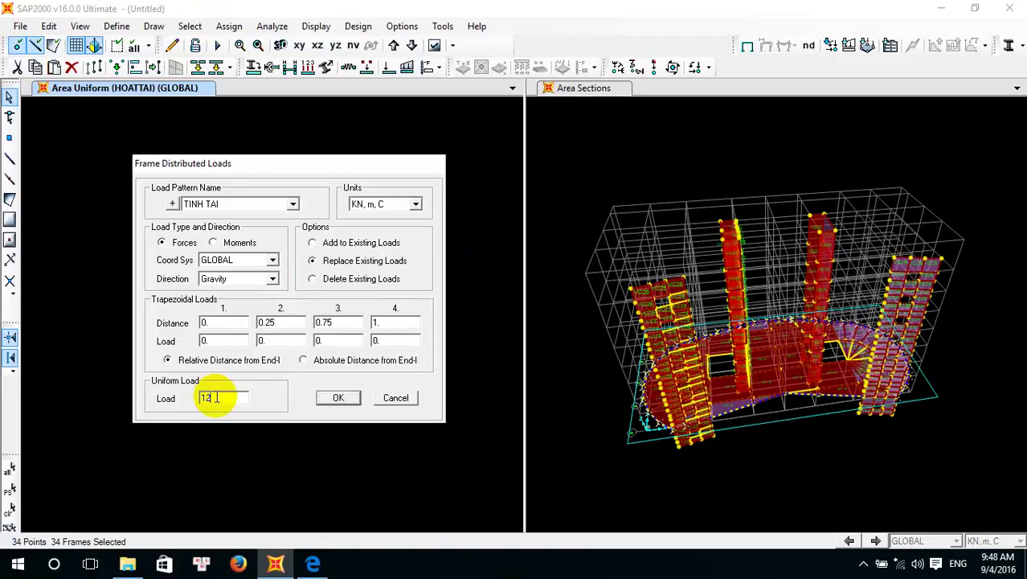
left_click(342, 398)
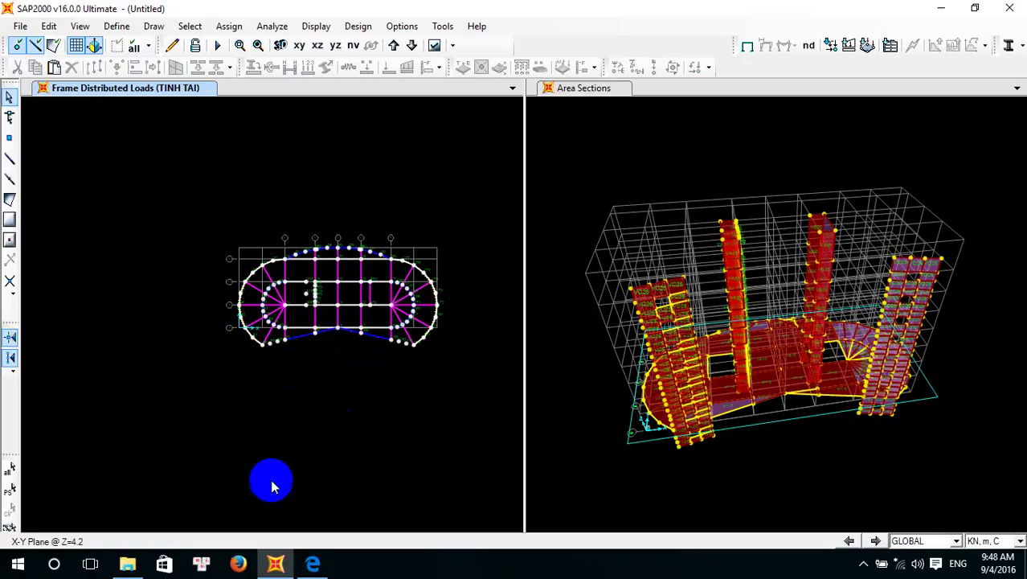
Glance at the exercise PDF in Edge, return to SAP2000, and select the radial, inner arc and adjoining interior beams at the grid 1 end
left_click(309, 565)
left_click(309, 565)
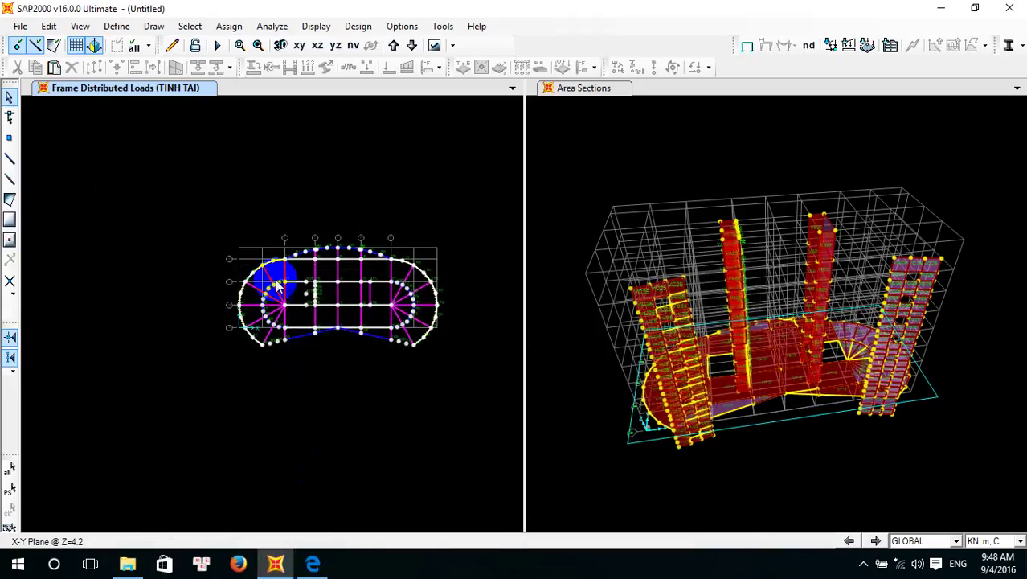
scroll(280, 294, "up", 2)
scroll(283, 297, "up", 3)
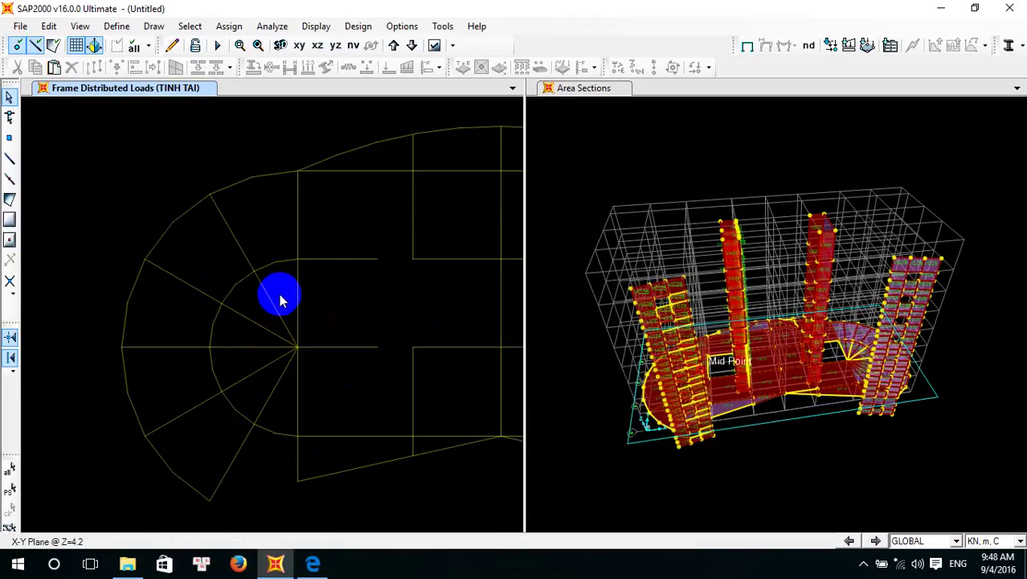
middle_click_drag(360, 355, 310, 289)
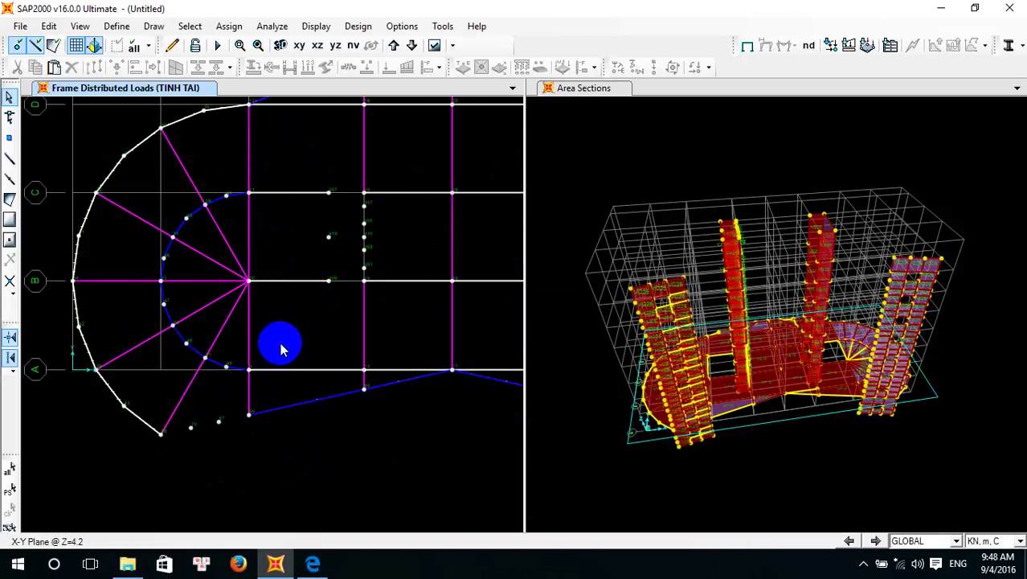
left_click_drag(285, 318, 140, 385)
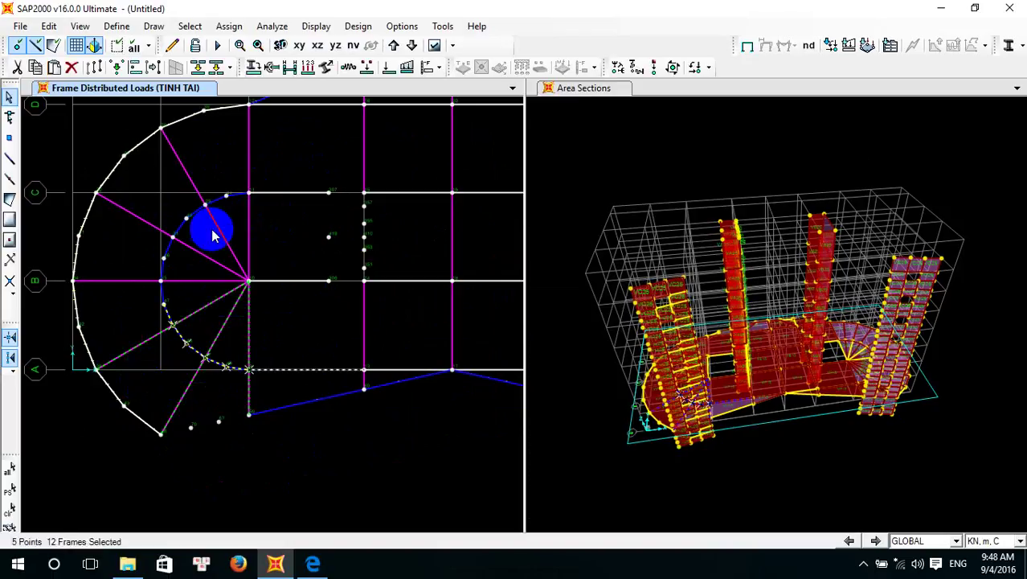
left_click_drag(266, 146, 252, 301)
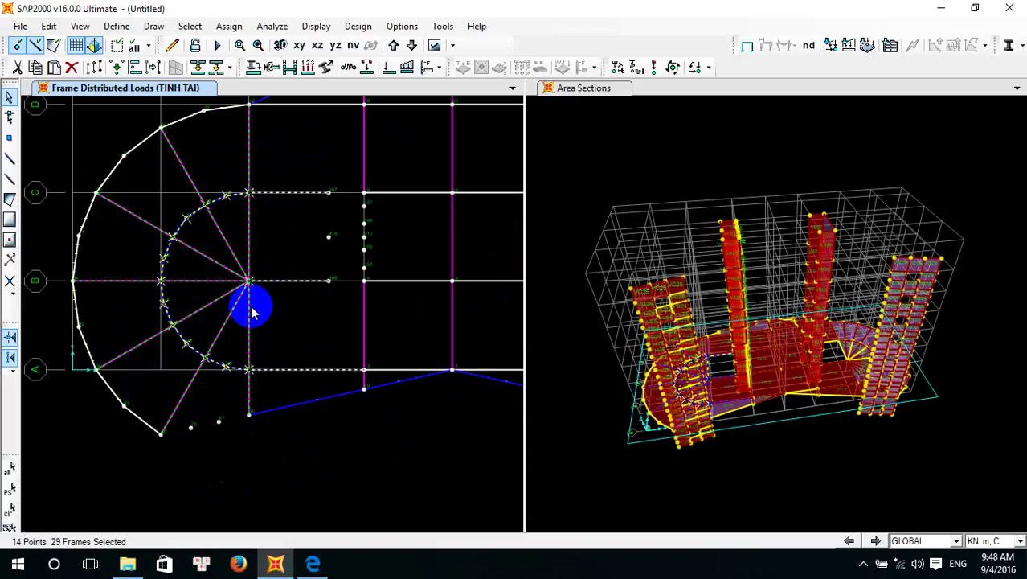
Add the interior beams around grids 2, 3 and 4 to the selection, leaving out the curved and sloping edge beams
middle_click_drag(370, 286, 280, 351)
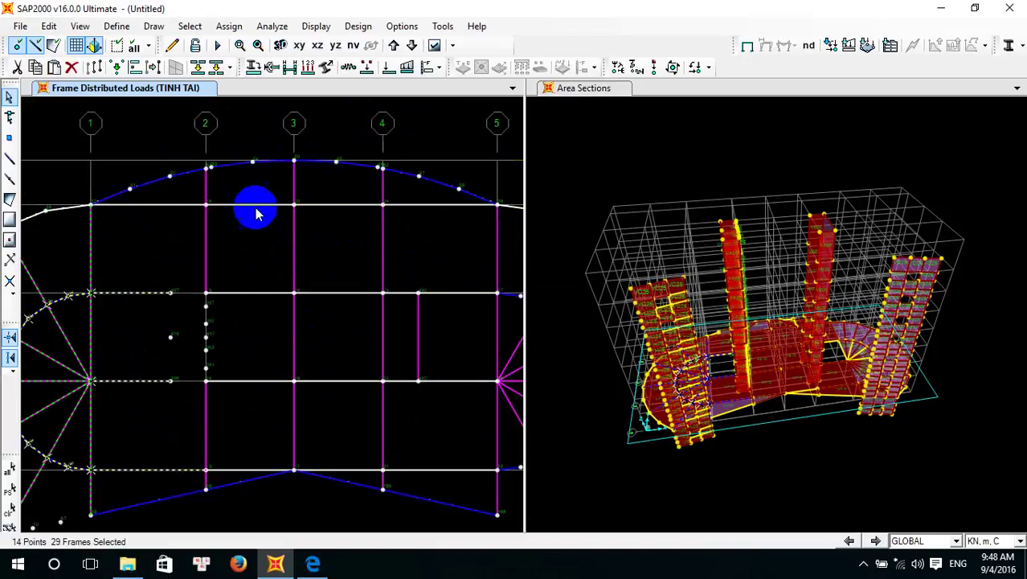
left_click_drag(236, 186, 188, 230)
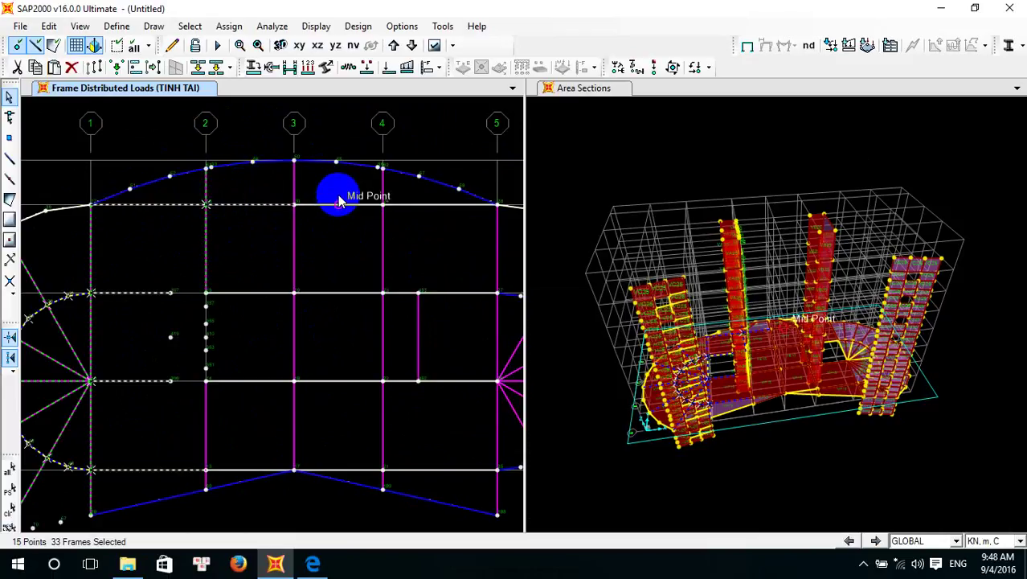
left_click_drag(336, 178, 273, 231)
left_click_drag(402, 196, 352, 241)
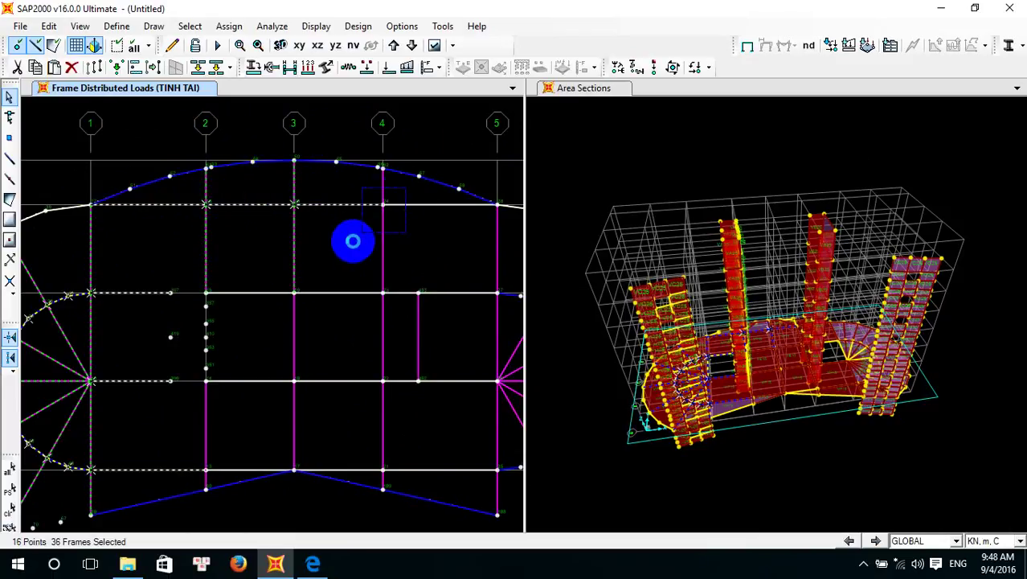
left_click_drag(425, 266, 183, 429)
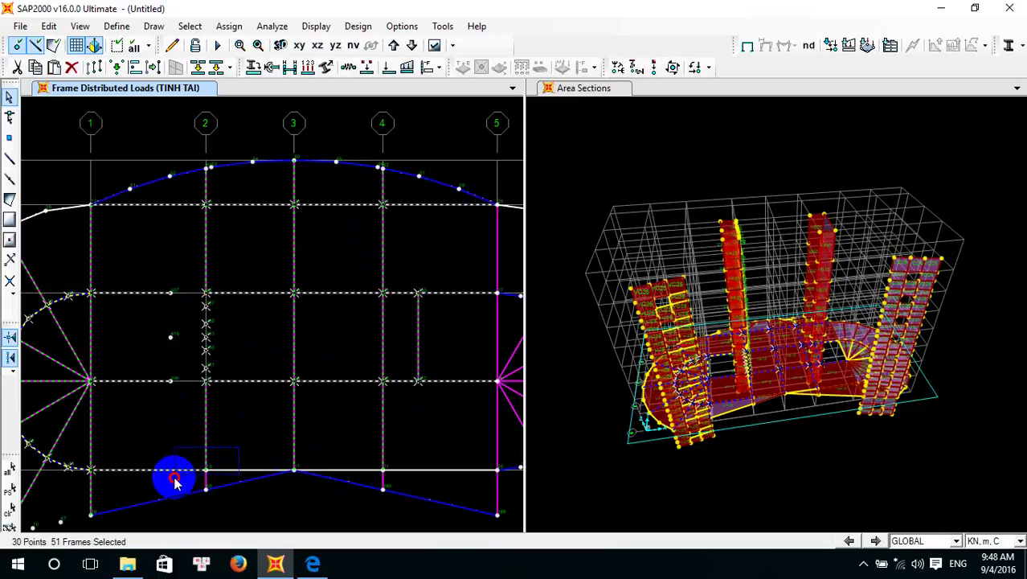
left_click_drag(175, 480, 176, 480)
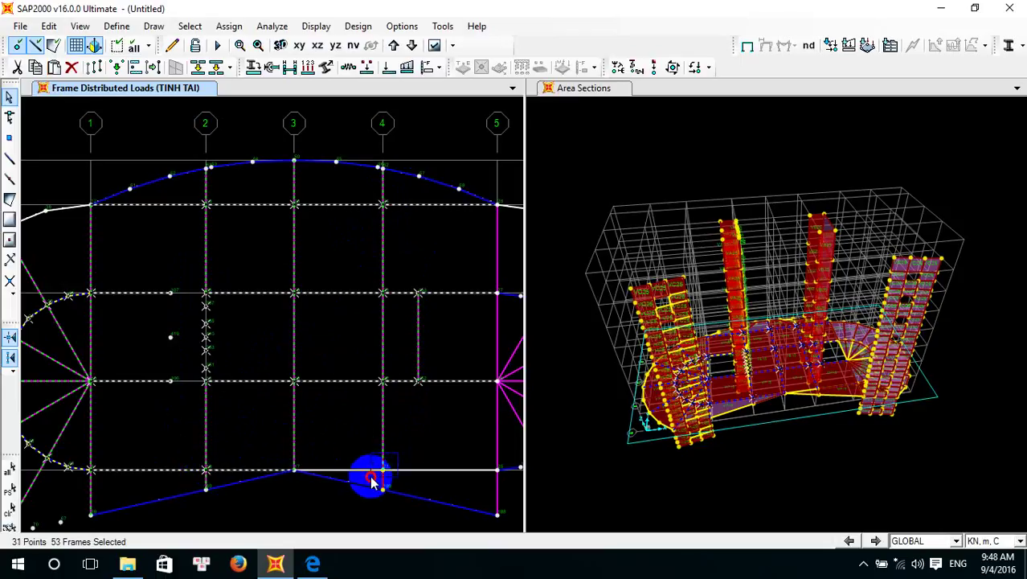
left_click_drag(372, 481, 373, 480)
Add the radial beams, inner arc beams and grid 5 beams of the semicircular end beyond grid 5 to the selection
middle_click_drag(435, 471, 241, 408)
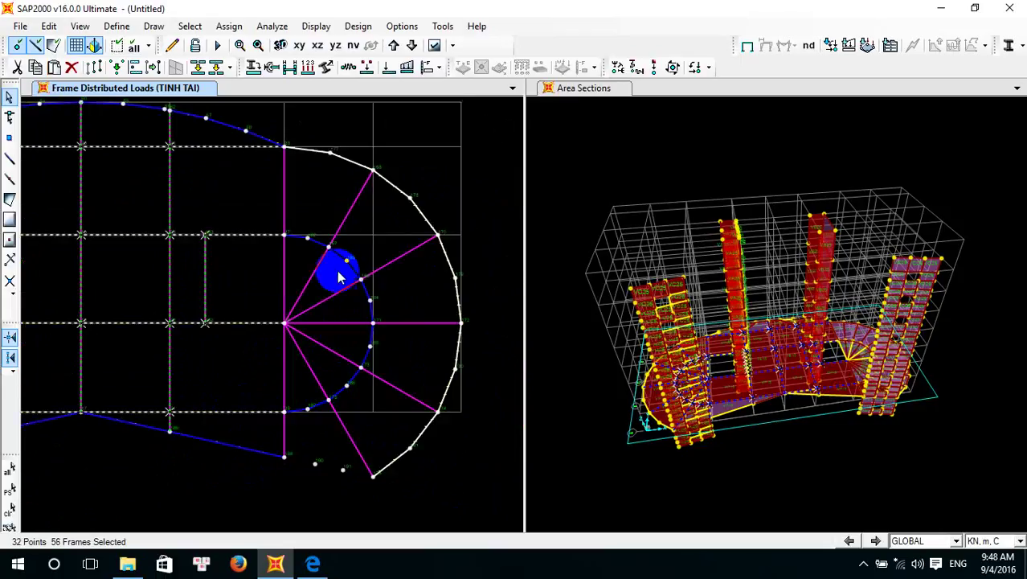
left_click_drag(378, 214, 249, 388)
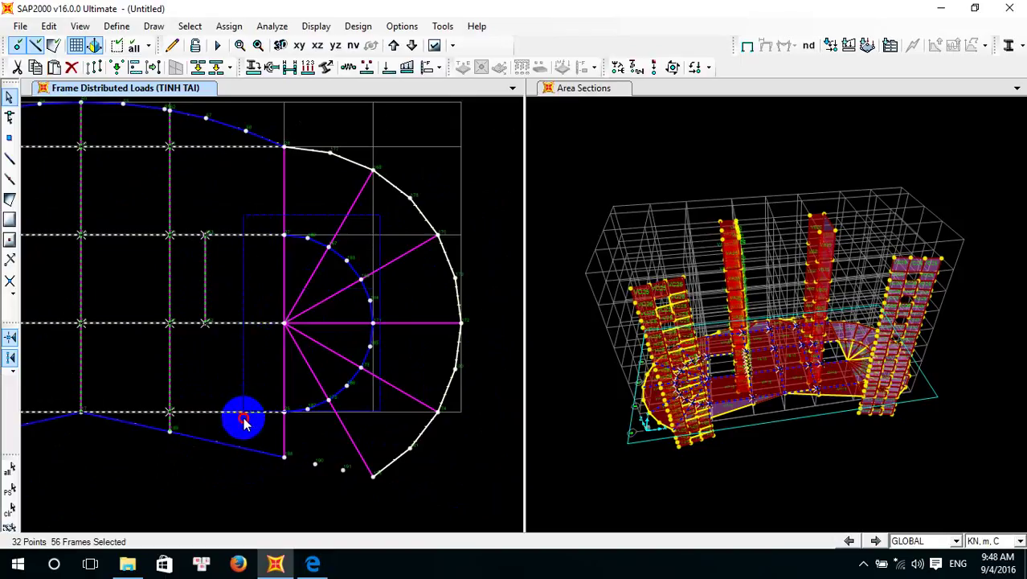
left_click_drag(244, 433, 245, 423)
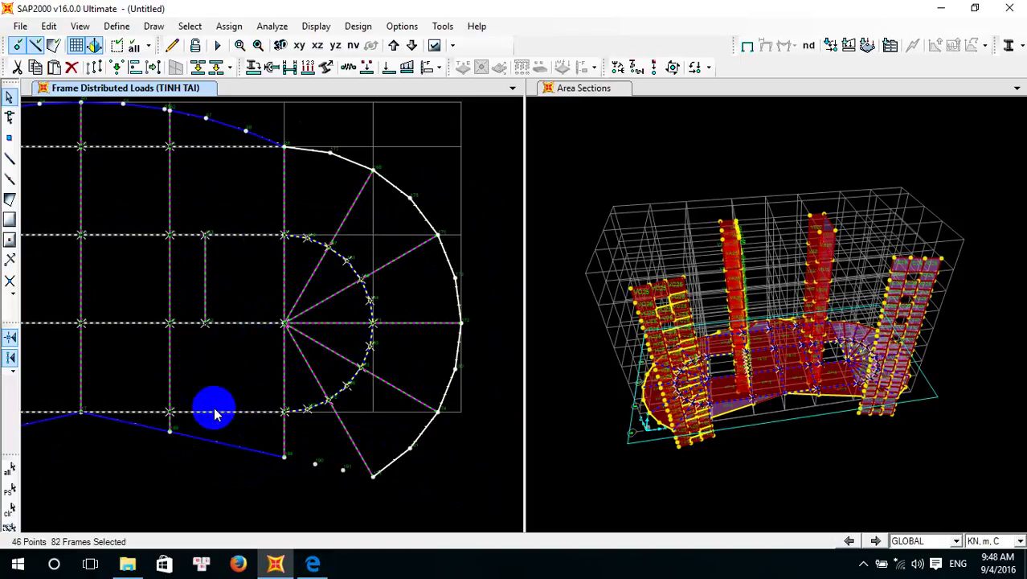
Check the selected beams across the whole Z=4.2 plan, from one semicircular end to the other, for any left out
middle_click_drag(215, 413, 368, 406)
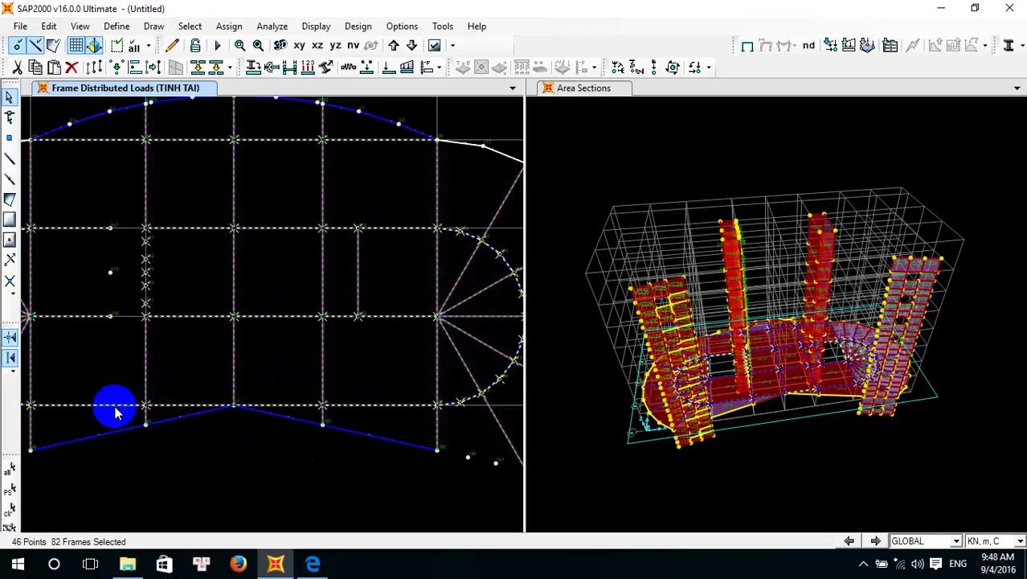
middle_click_drag(115, 408, 359, 350)
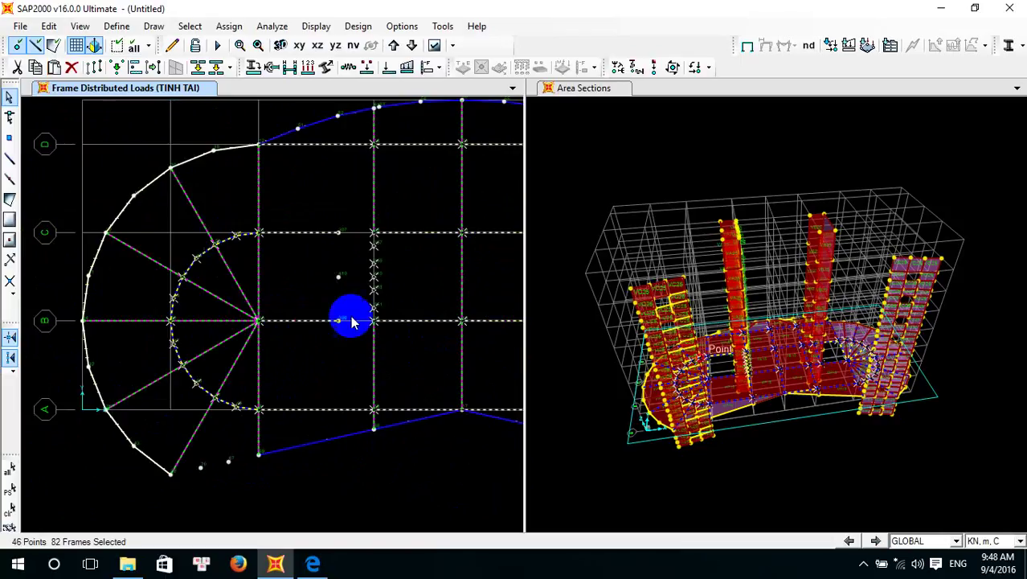
left_click(339, 277)
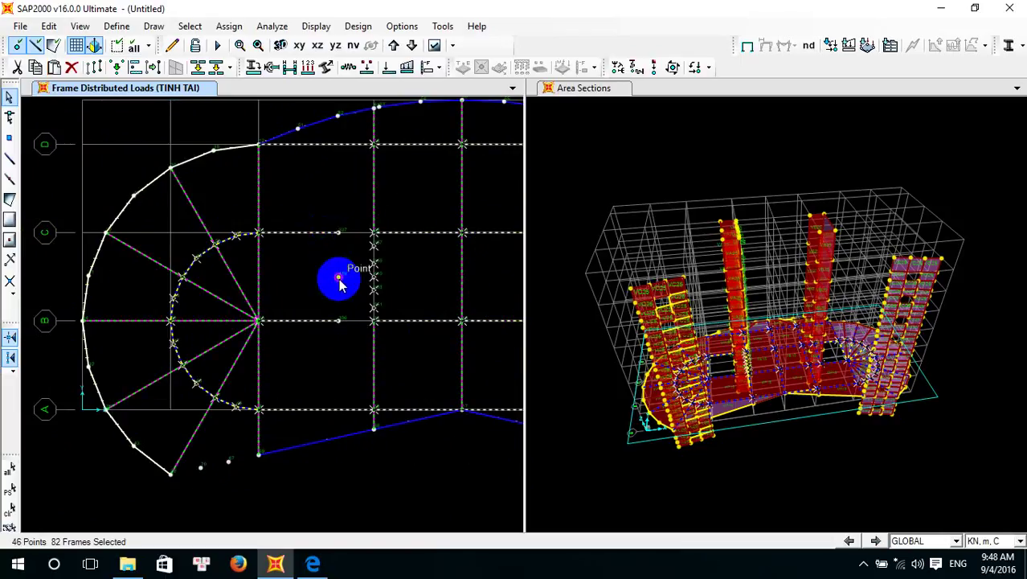
left_click(434, 46)
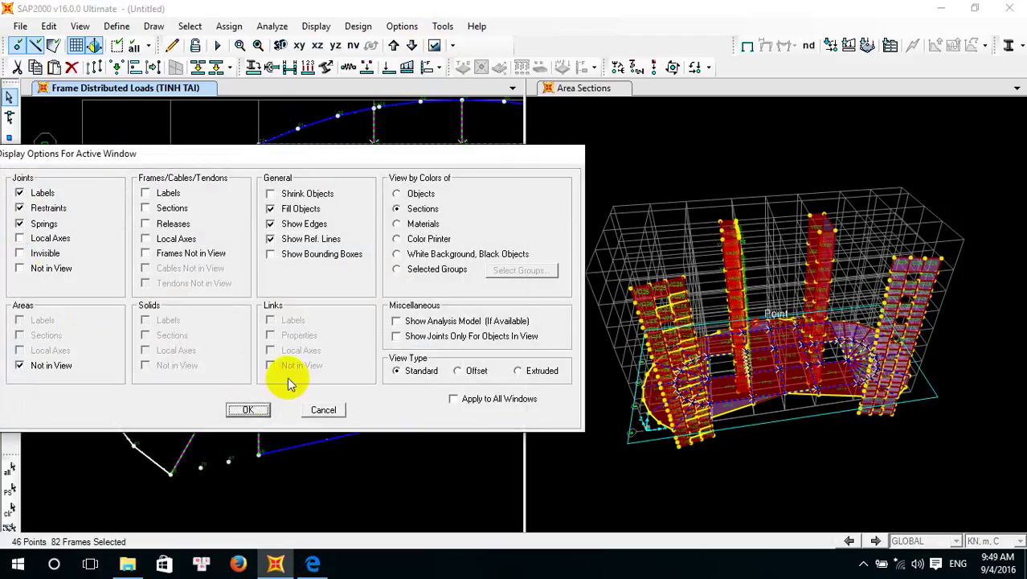
left_click(247, 409)
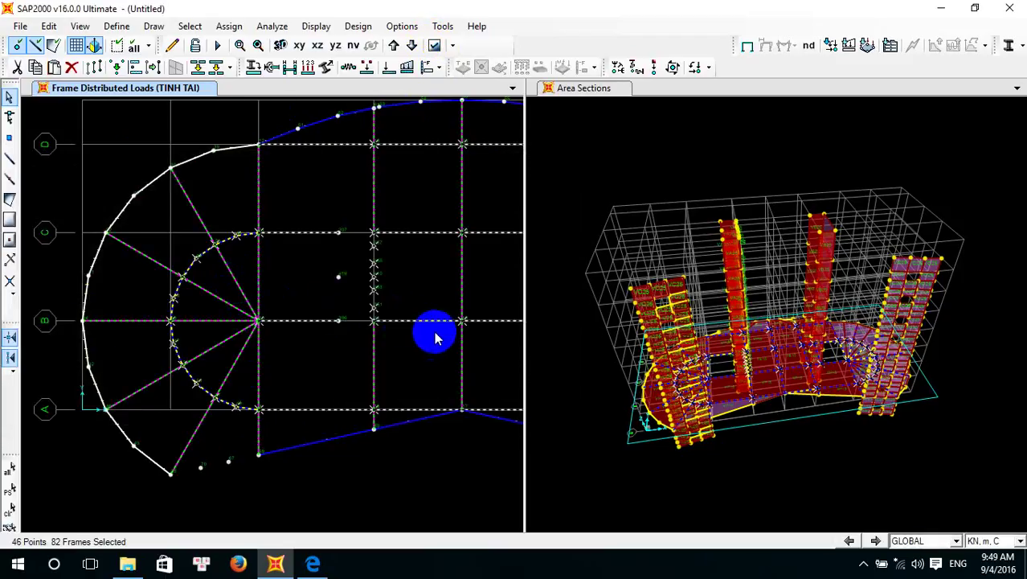
middle_click_drag(435, 332, 314, 334)
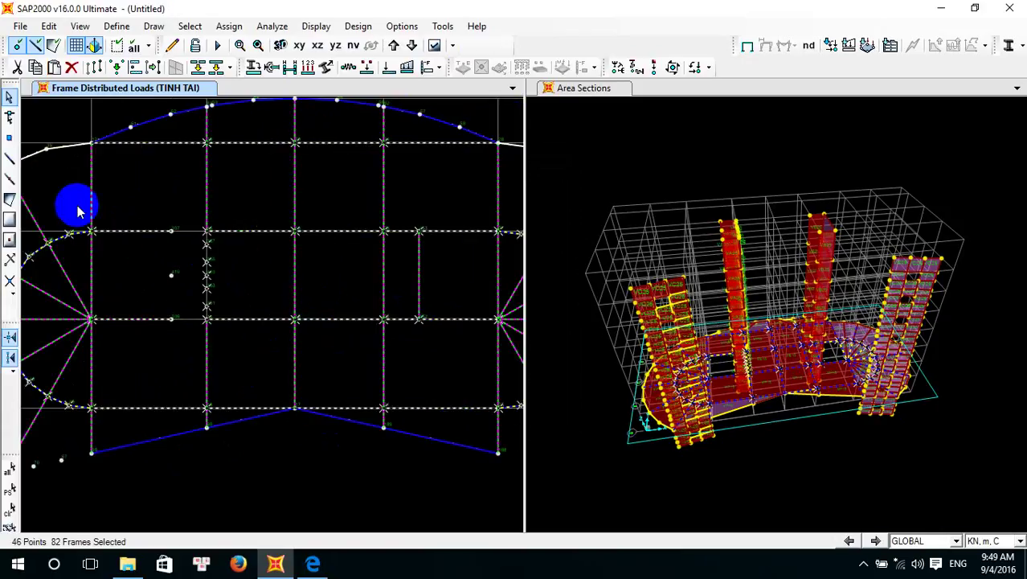
middle_click_drag(76, 206, 221, 212)
scroll(221, 289, "down", 3)
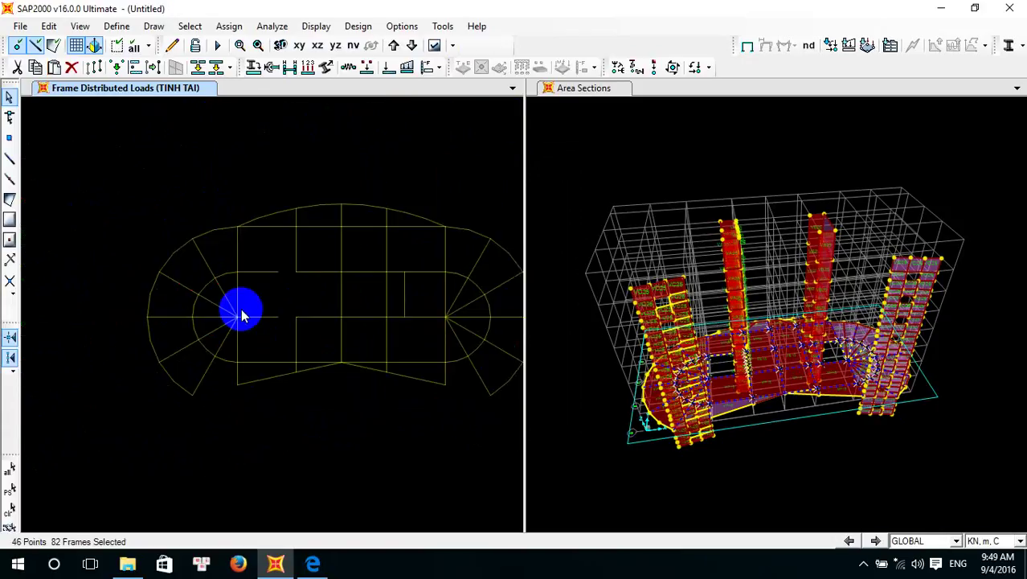
middle_click_drag(458, 337, 327, 338)
scroll(338, 344, "up", 3)
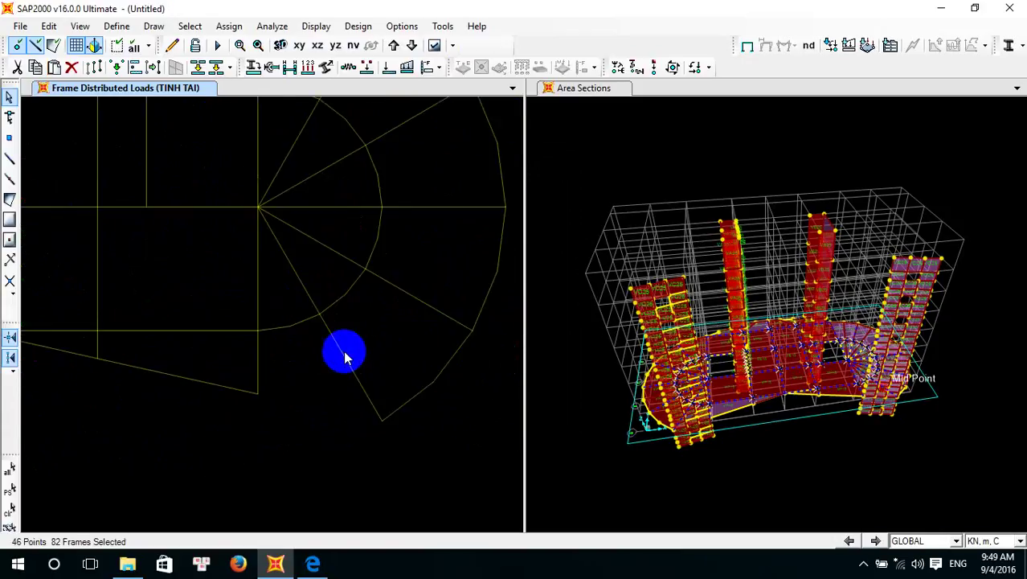
scroll(344, 347, "down", 1)
left_click(383, 70)
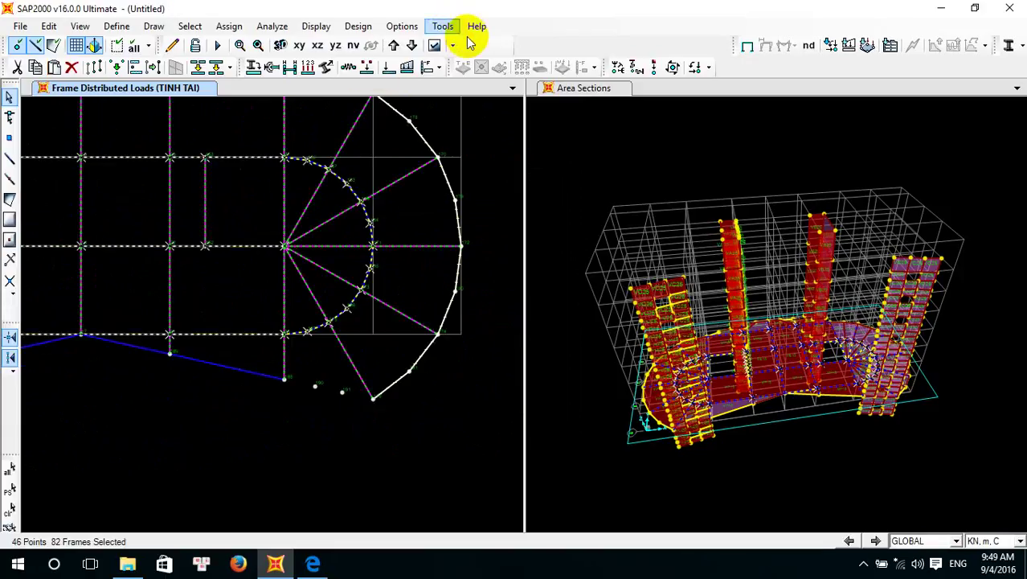
Recheck the wall load in the exercise PDF in Edge, return to SAP2000, and assign a uniform gravity load of 8 kN/m in TINH TAI to the selected beams
left_click(324, 568)
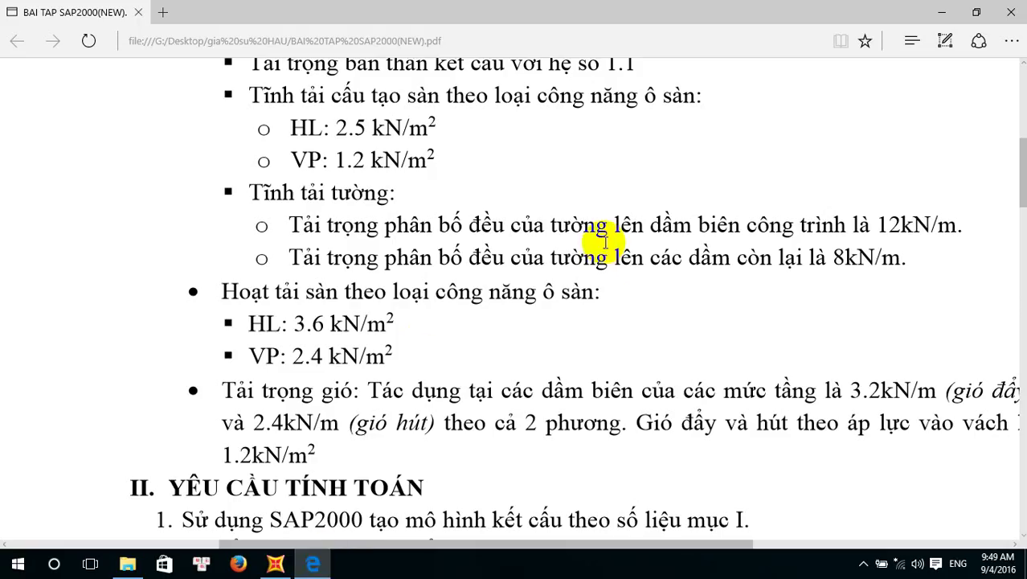
left_click(277, 565)
left_click(237, 28)
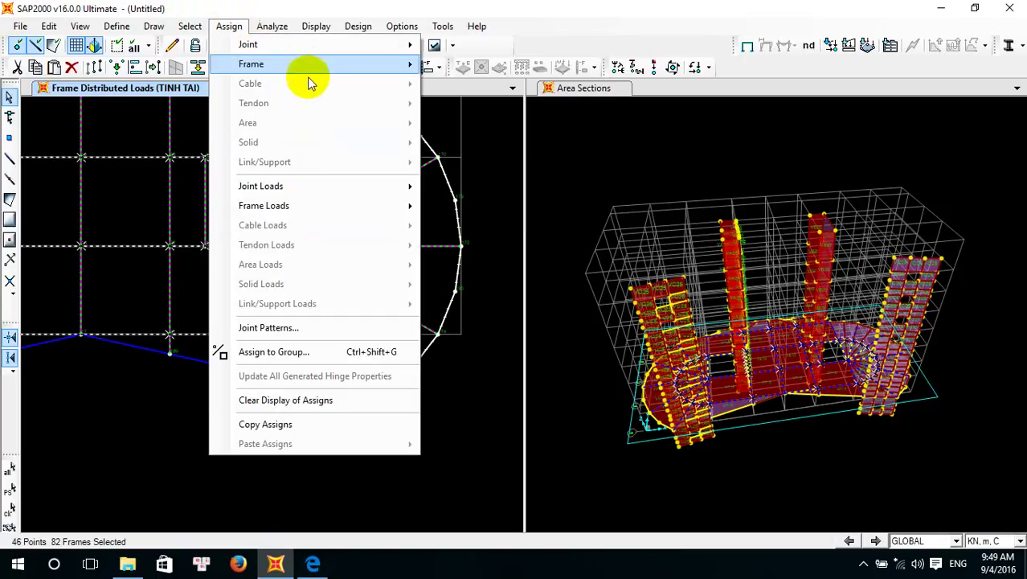
mouse_move(370, 207)
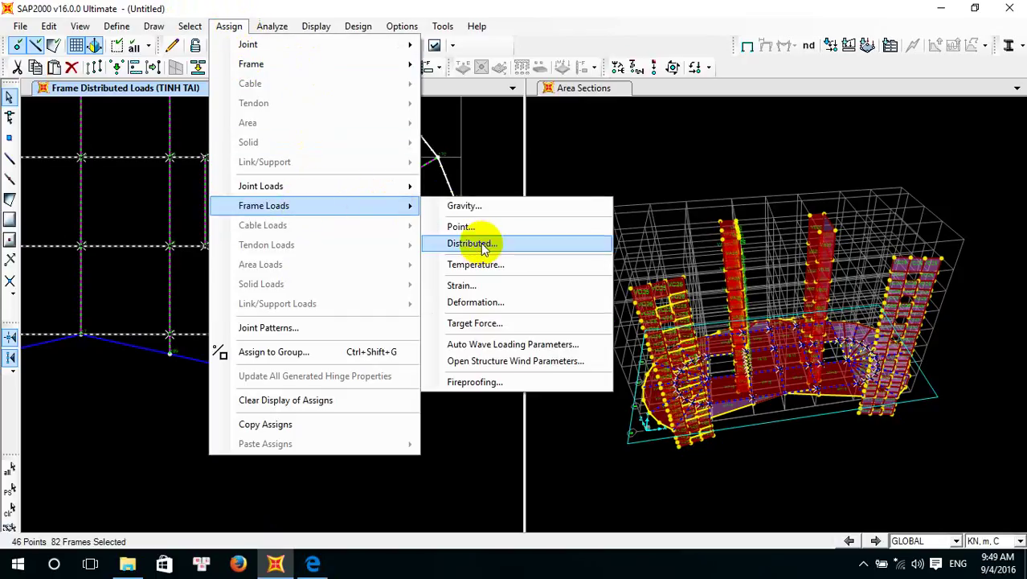
left_click(469, 241)
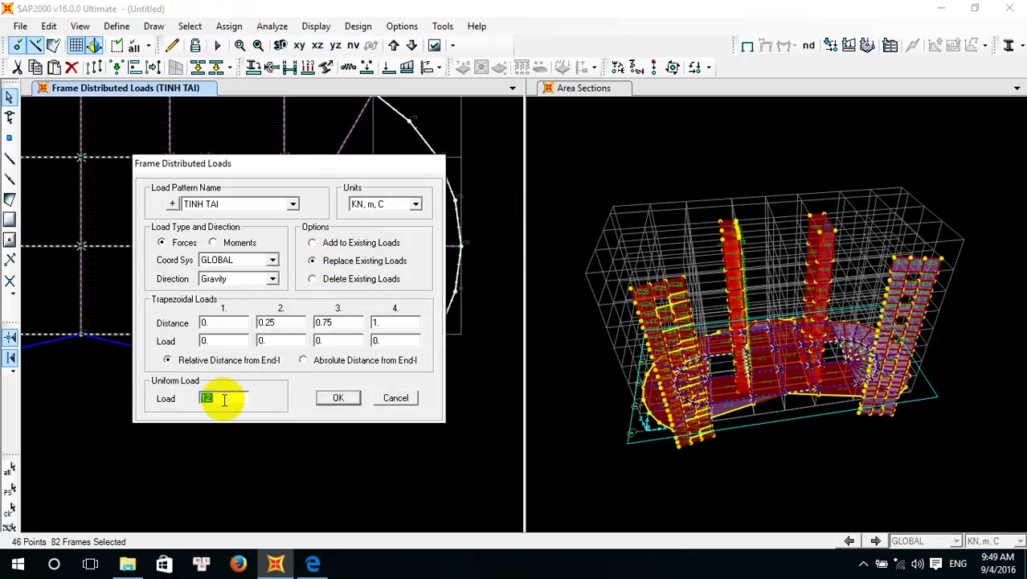
type("8")
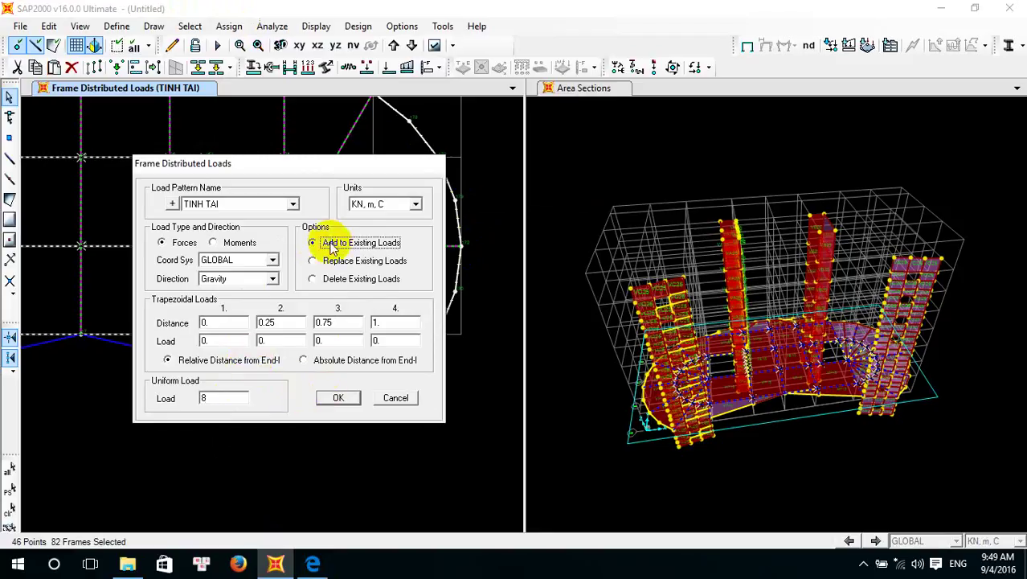
left_click(336, 398)
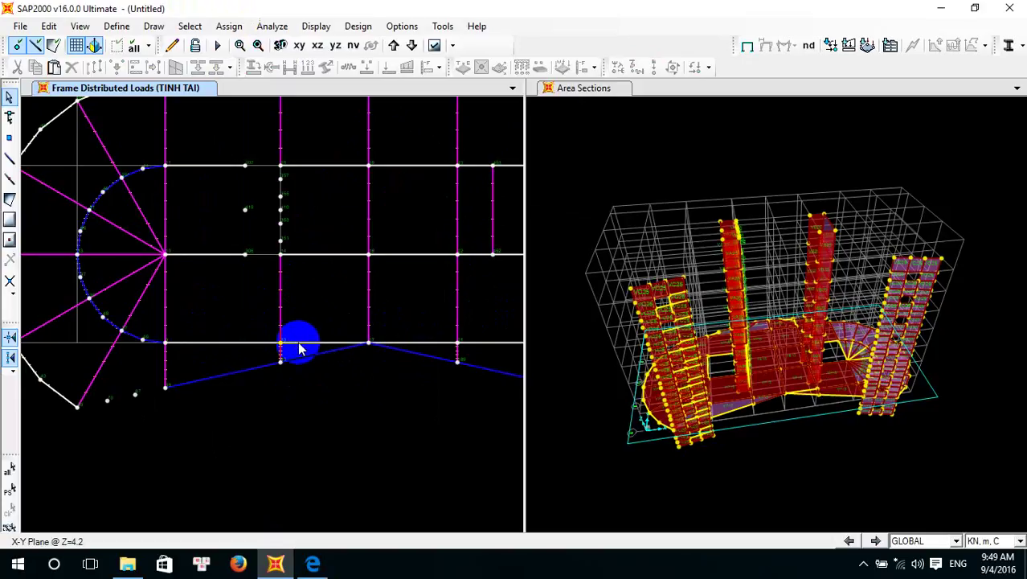
Read the wind load requirements for the edge beams and walls in the exercise PDF in Edge, and return to SAP2000
left_click(313, 565)
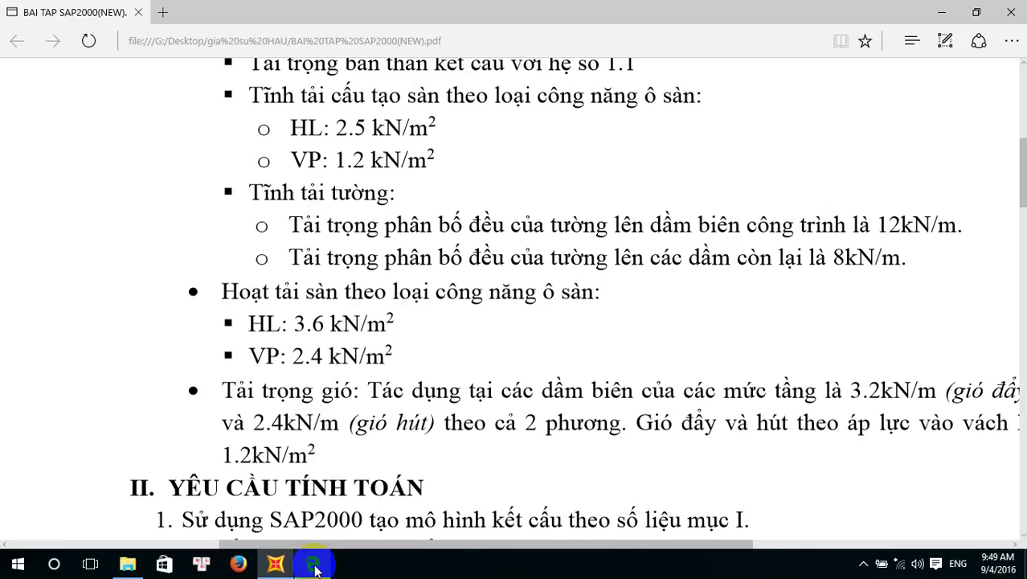
scroll(305, 269, "down", 3)
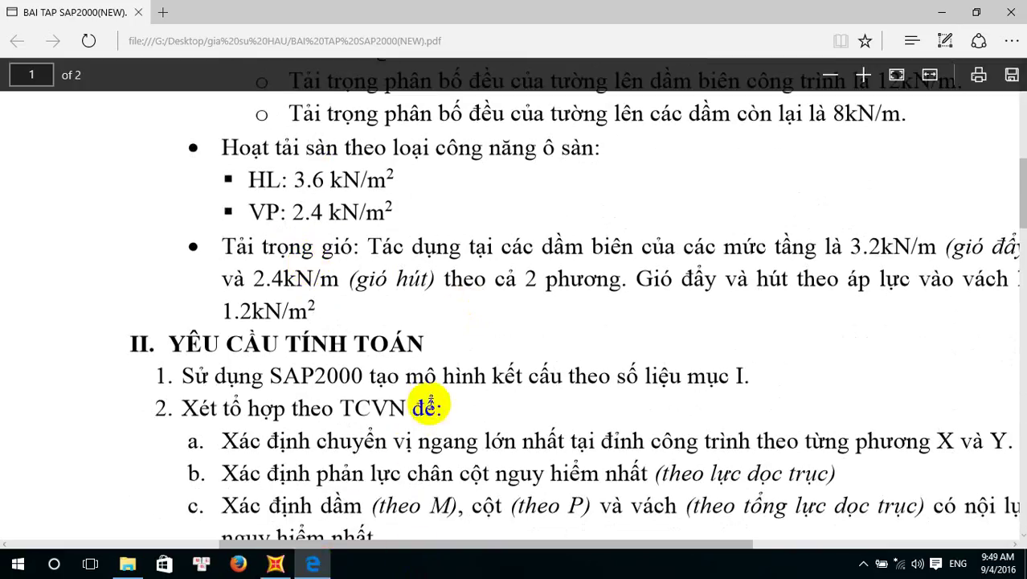
left_click_drag(454, 545, 505, 544)
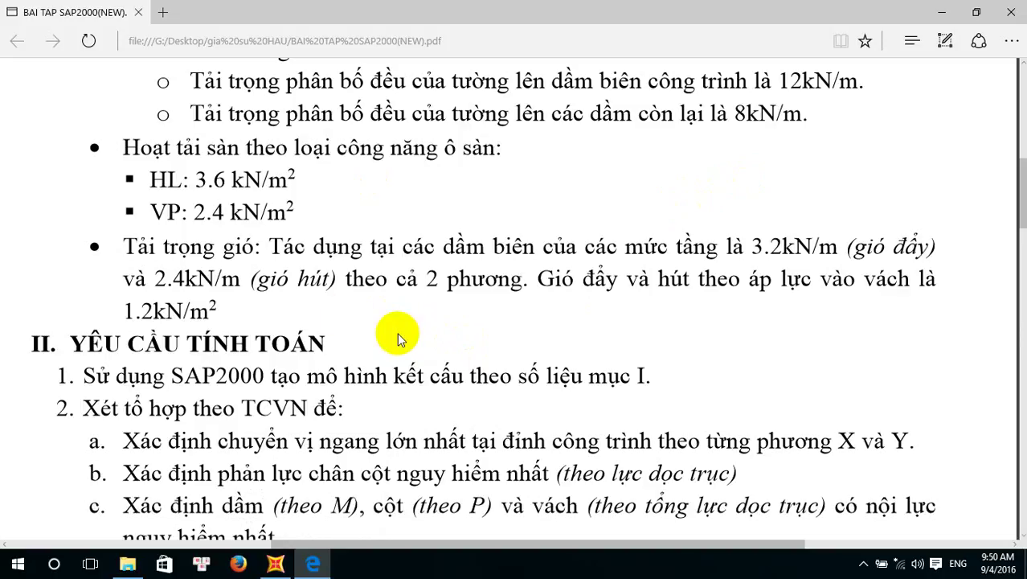
left_click(276, 563)
Clear the frame distributed load display from the Z=4.2 plan
scroll(293, 387, "down", 3)
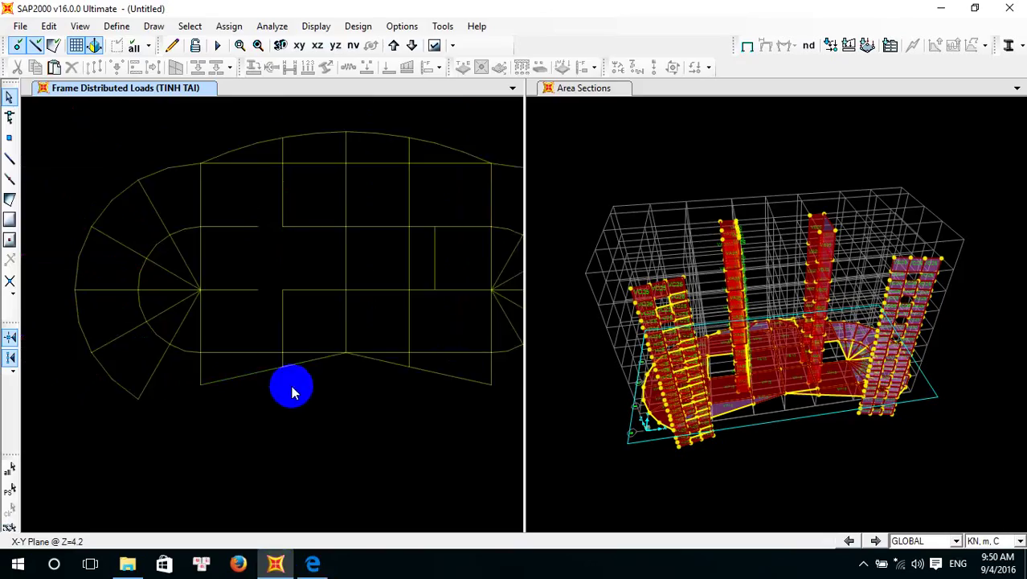
scroll(306, 401, "up", 1)
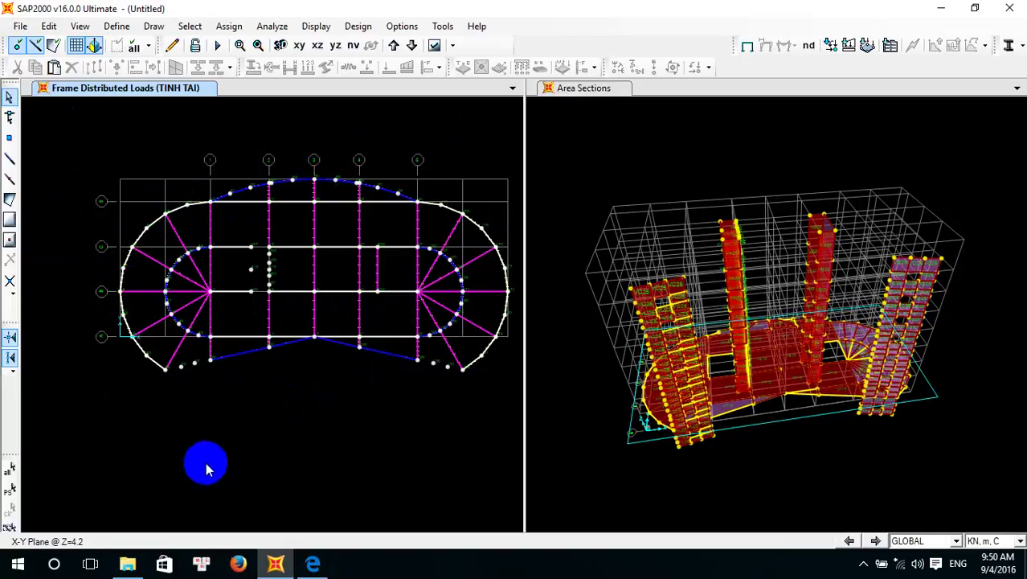
left_click(208, 215)
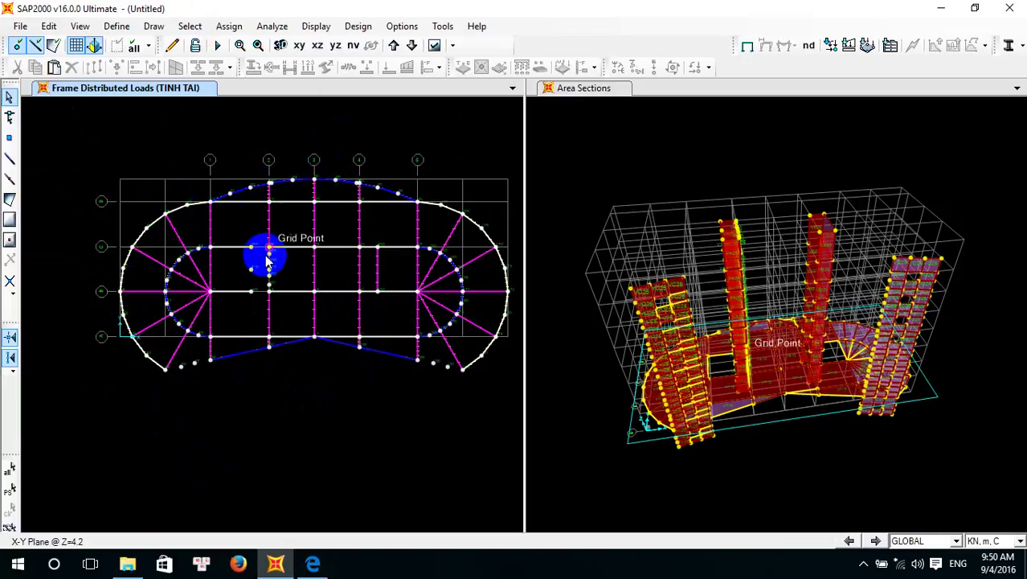
scroll(266, 252, "up", 2)
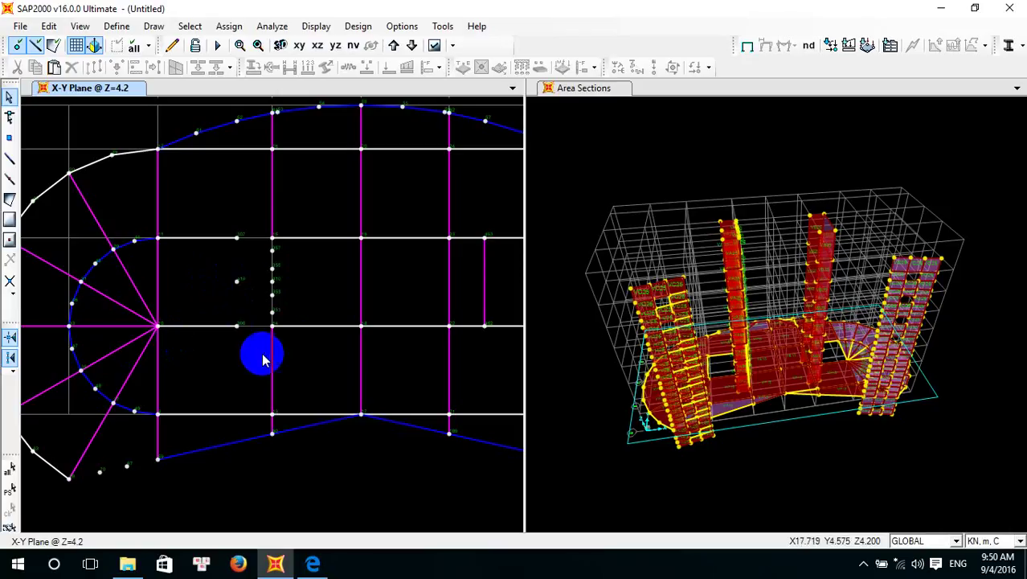
scroll(246, 390, "down", 3)
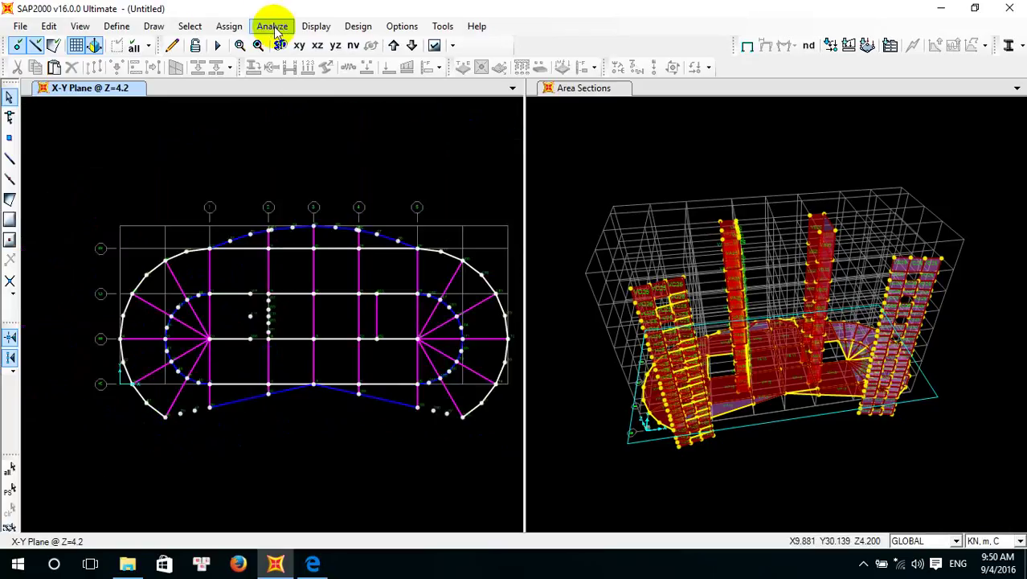
Select the outer edge beams with a polygon, from the free lower end of the semicircle beyond grid 1 around the upper curve to grid 3
left_click(204, 29)
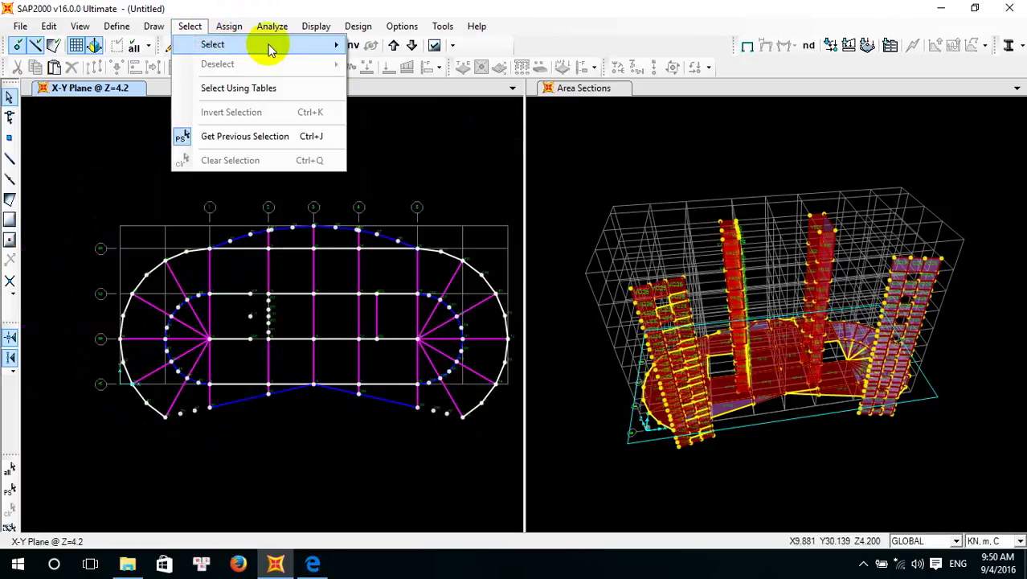
mouse_move(271, 46)
left_click(386, 65)
left_click(163, 446)
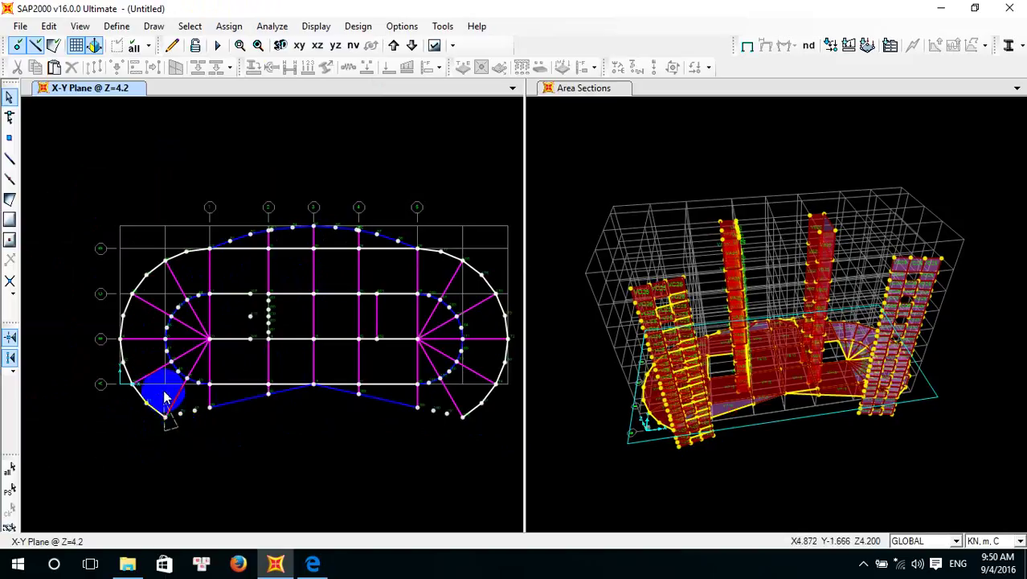
left_click(138, 351)
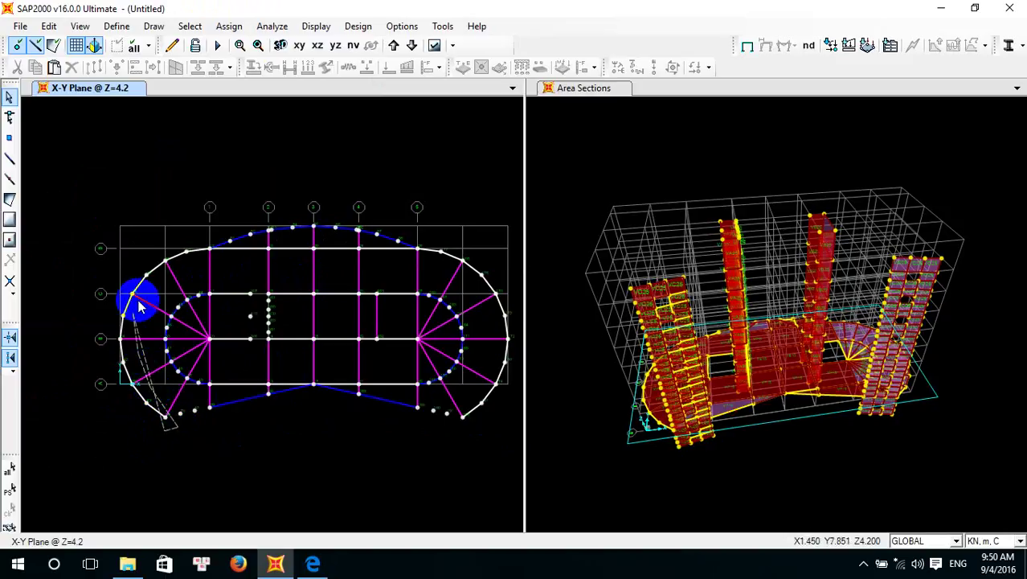
scroll(213, 255, "up", 5)
left_click(219, 253)
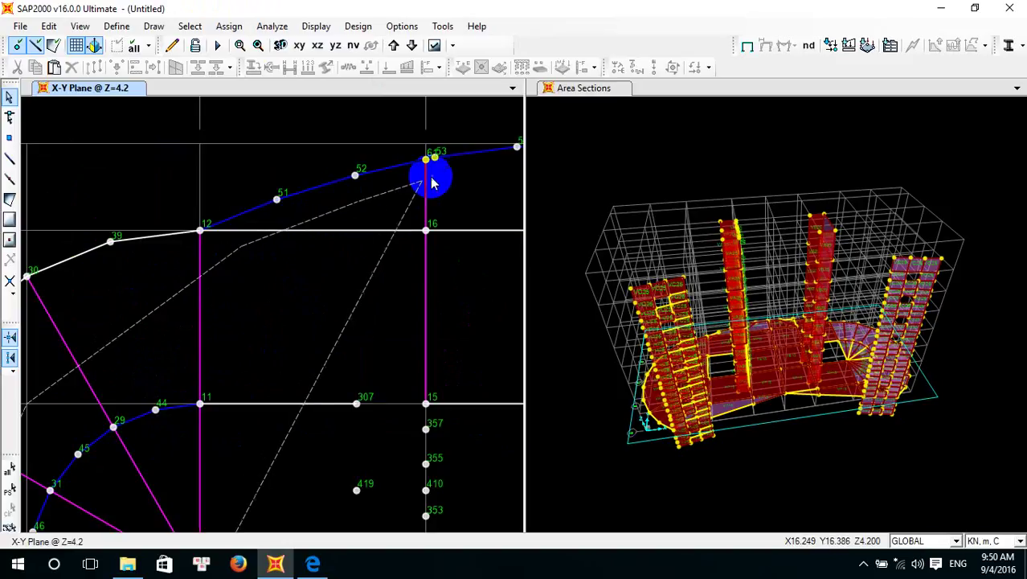
scroll(458, 209, "down", 3)
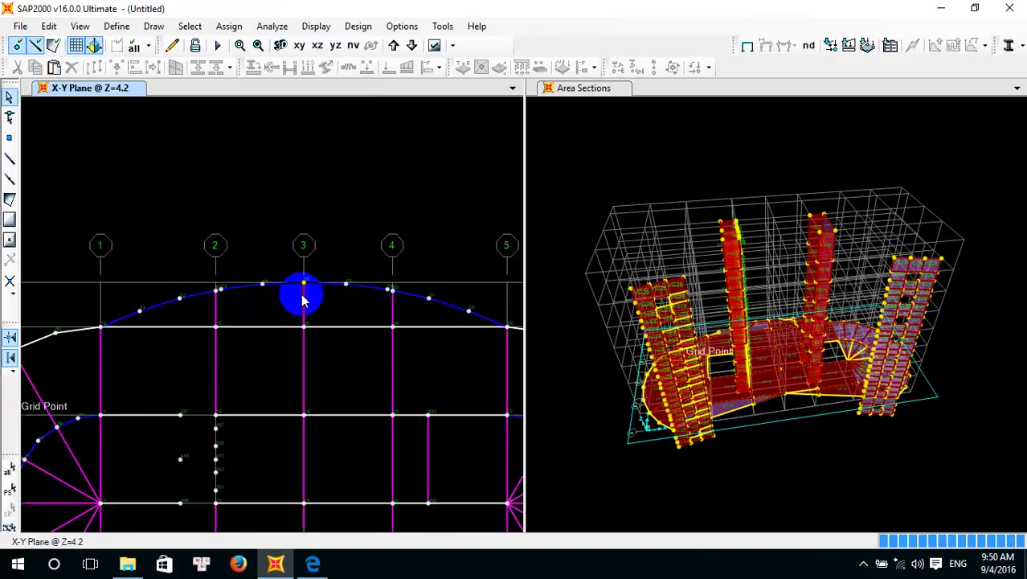
left_click(306, 296)
left_click(320, 266)
left_click(288, 215)
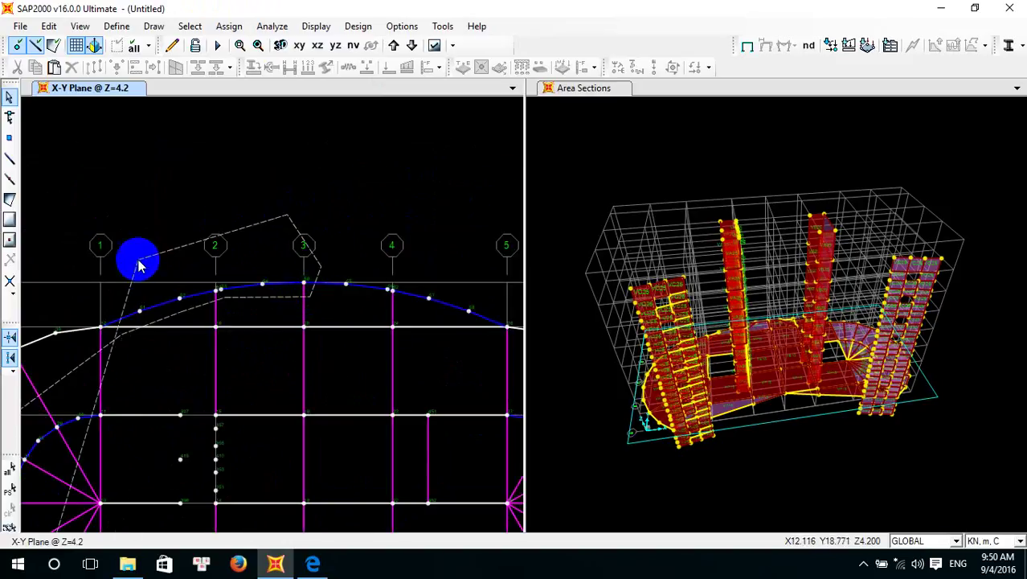
scroll(138, 265, "down", 3)
scroll(404, 239, "up", 3)
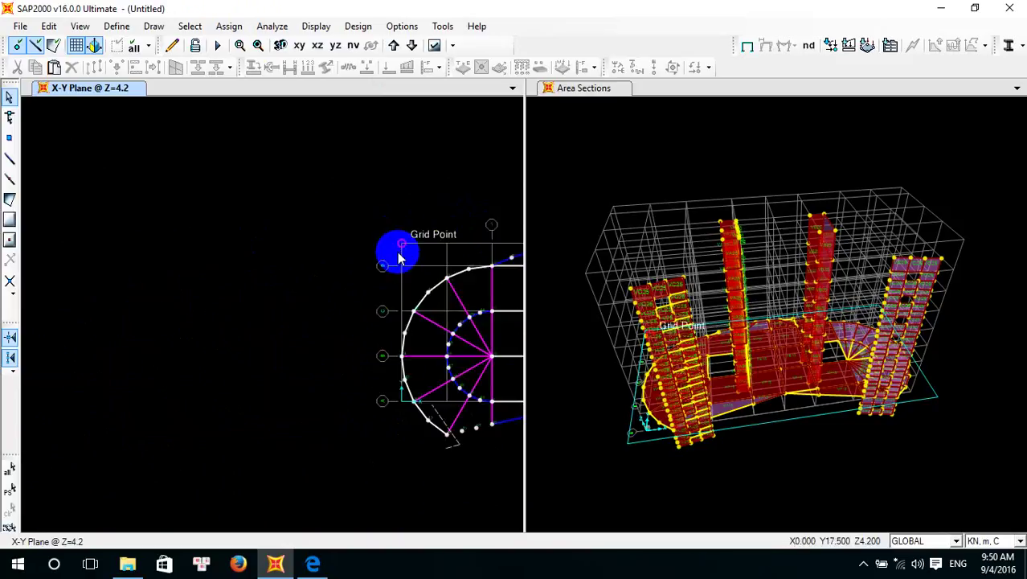
left_click(399, 256)
left_click(338, 294)
left_click(358, 430)
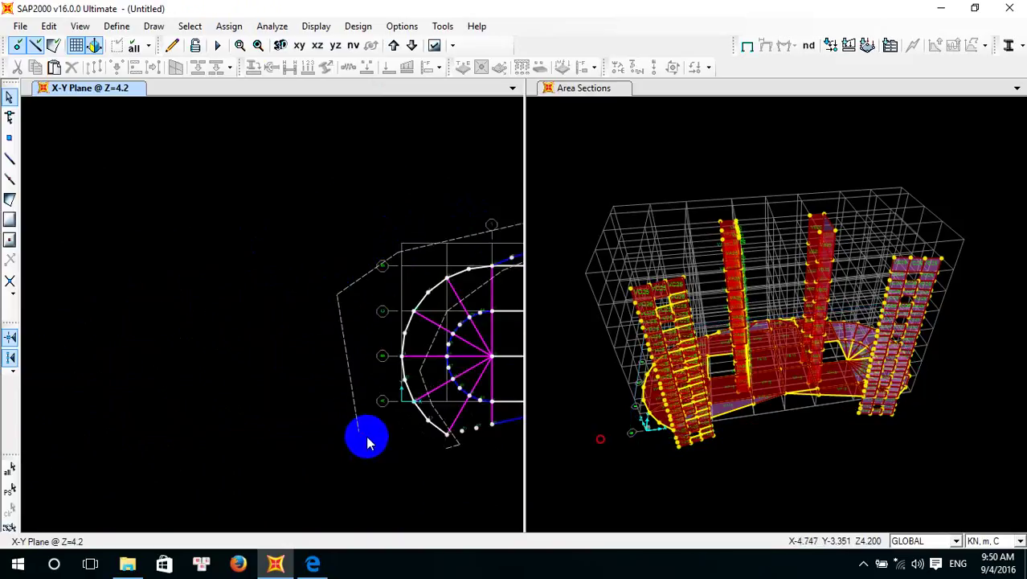
double_click(404, 455)
scroll(202, 474, "down", 2)
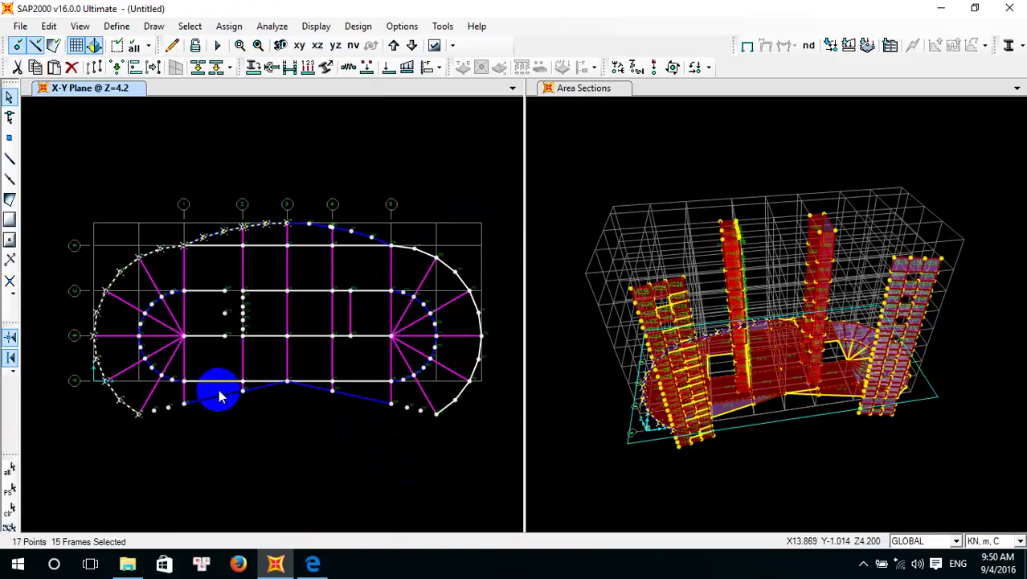
Start a frame distributed load on the selected outer edge beams, using load pattern GX and the global X direction
left_click(229, 26)
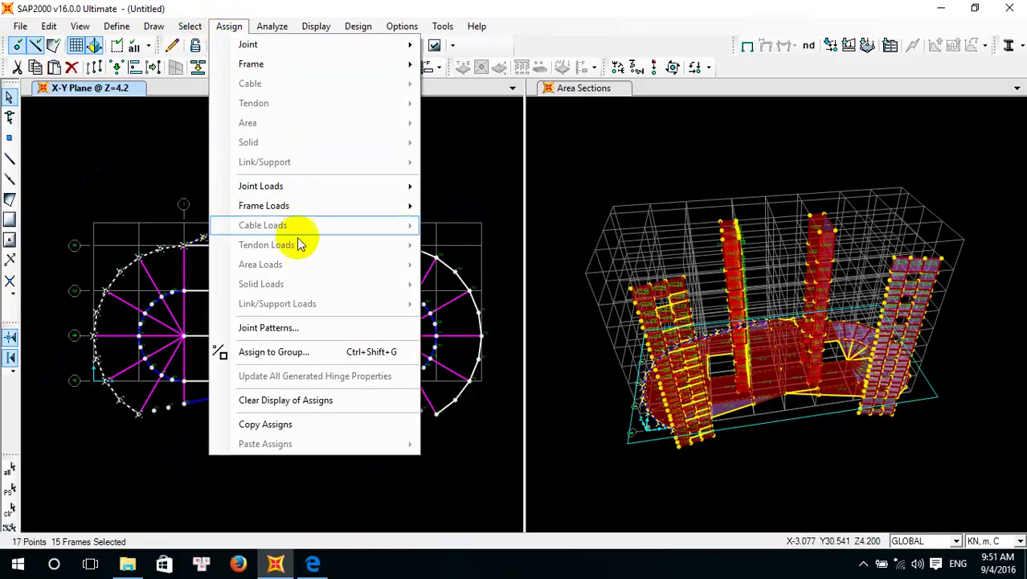
mouse_move(326, 206)
left_click(494, 244)
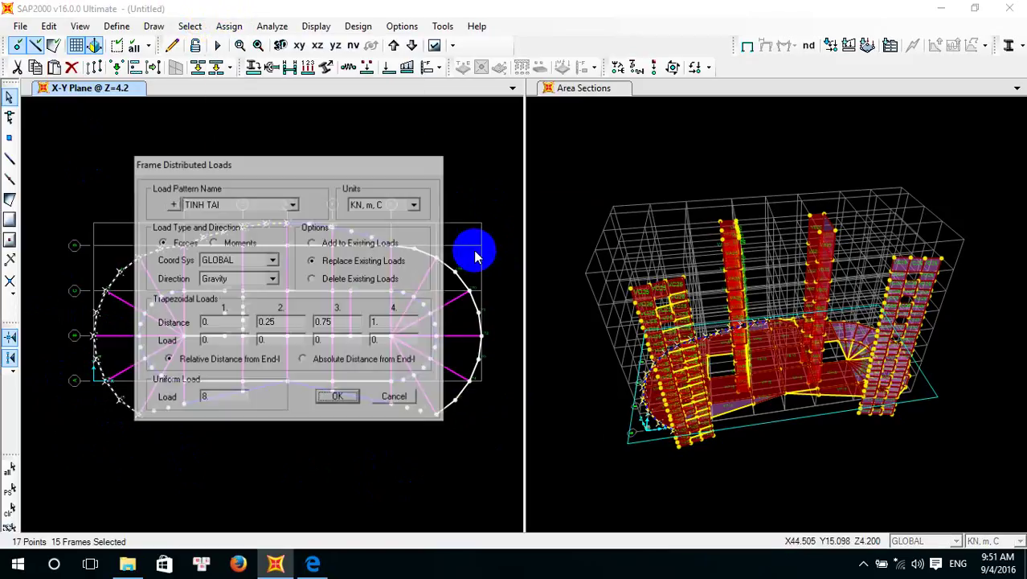
left_click(291, 204)
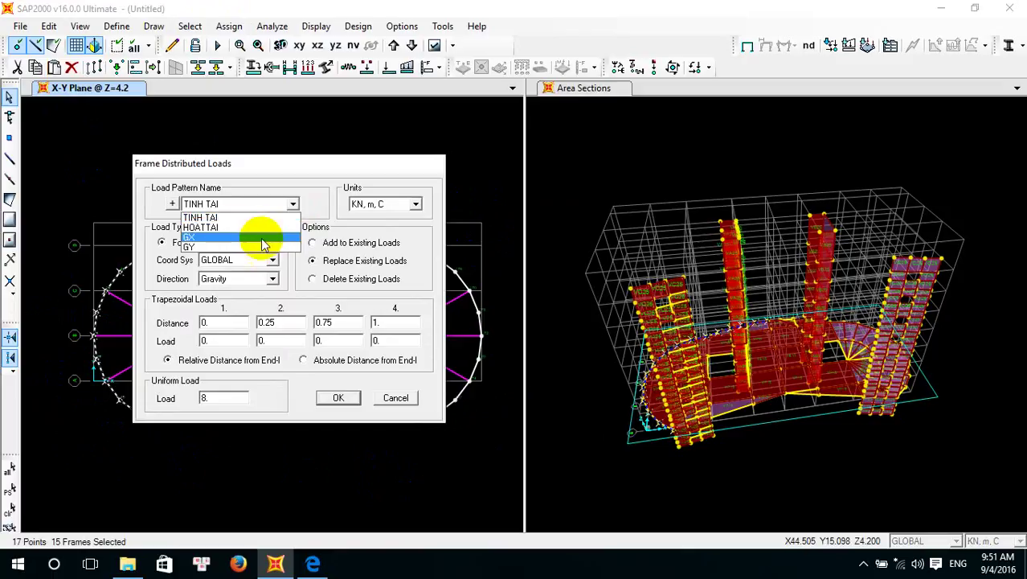
left_click(263, 238)
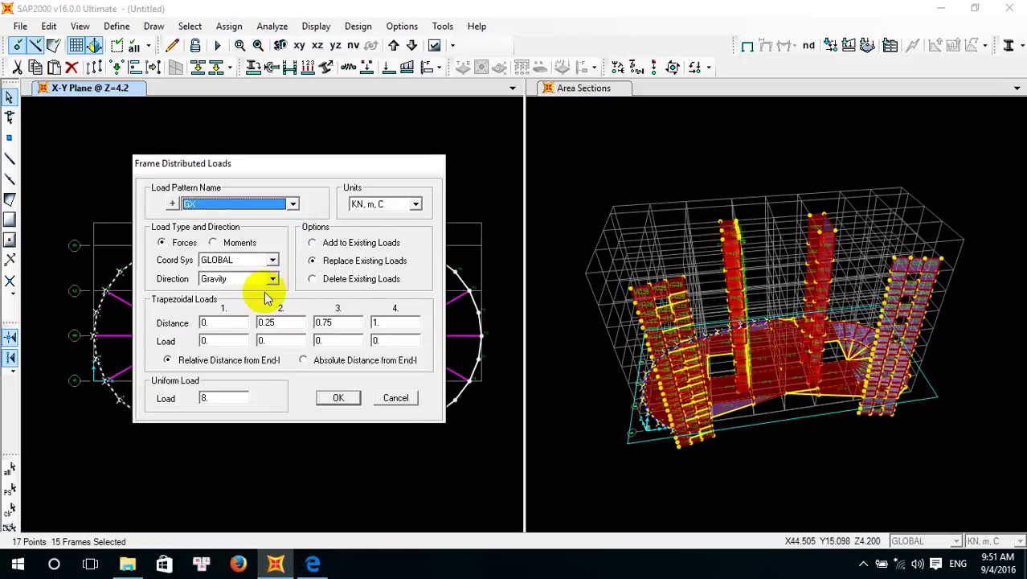
left_click(273, 279)
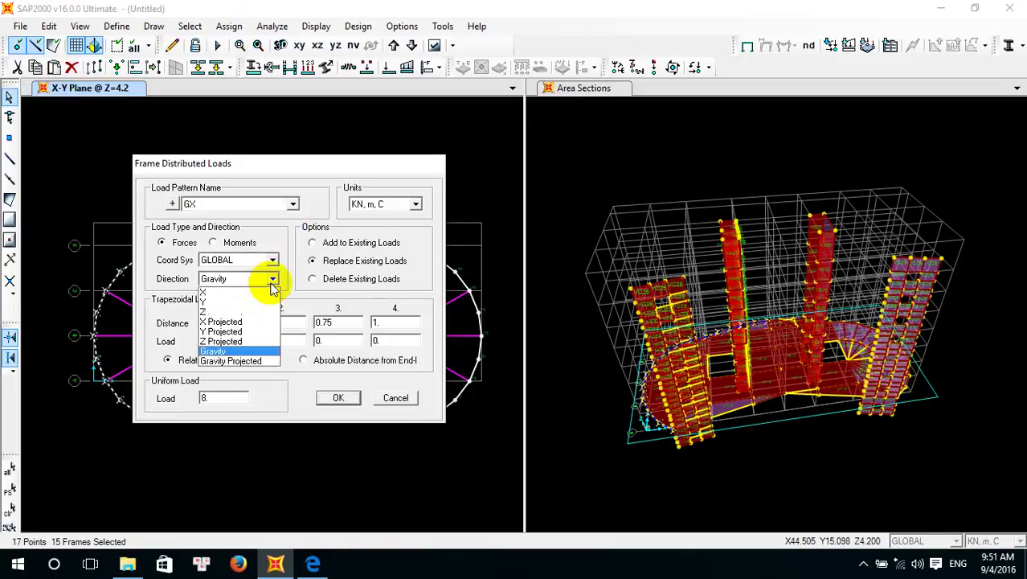
left_click(233, 293)
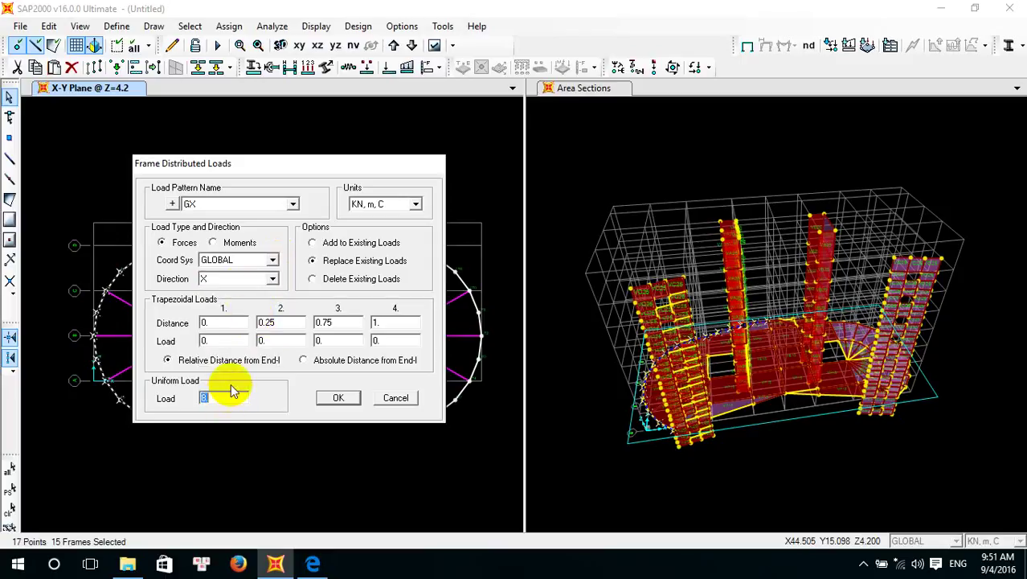
Recheck the wind load in the exercise PDF in Edge, return to SAP2000, and assign a uniform load of 3.2 kN/m, adding to existing loads
left_click(312, 562)
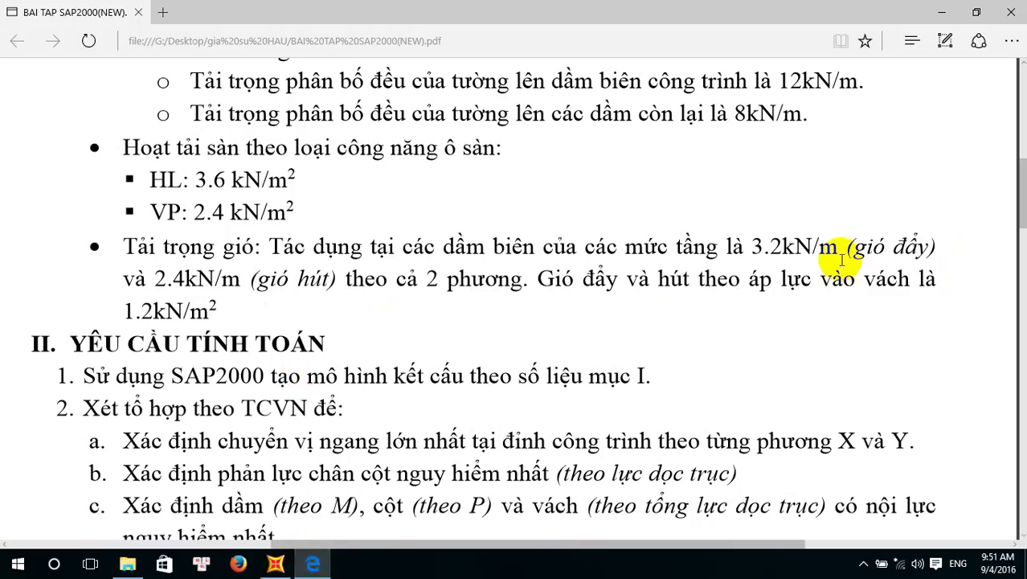
left_click(274, 563)
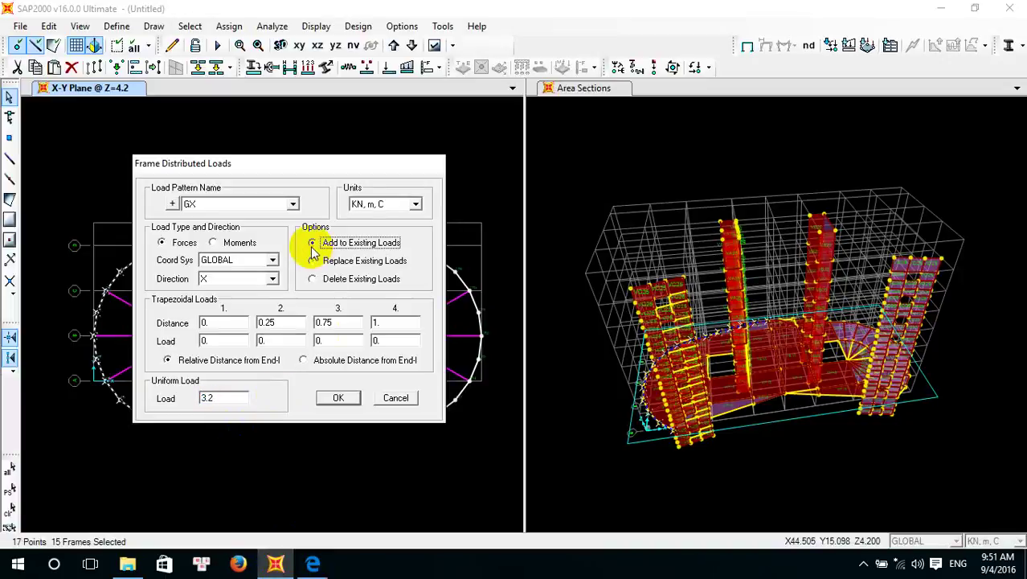
left_click(340, 398)
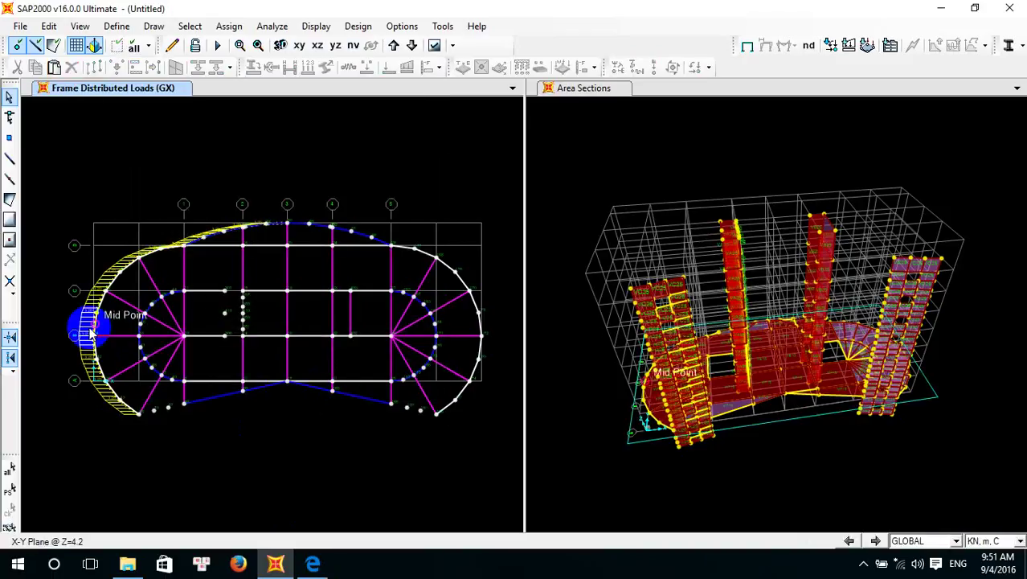
Examine the GX load values and arrow directions along the outer semicircular edge beams beyond grid 1
scroll(83, 344, "up", 3)
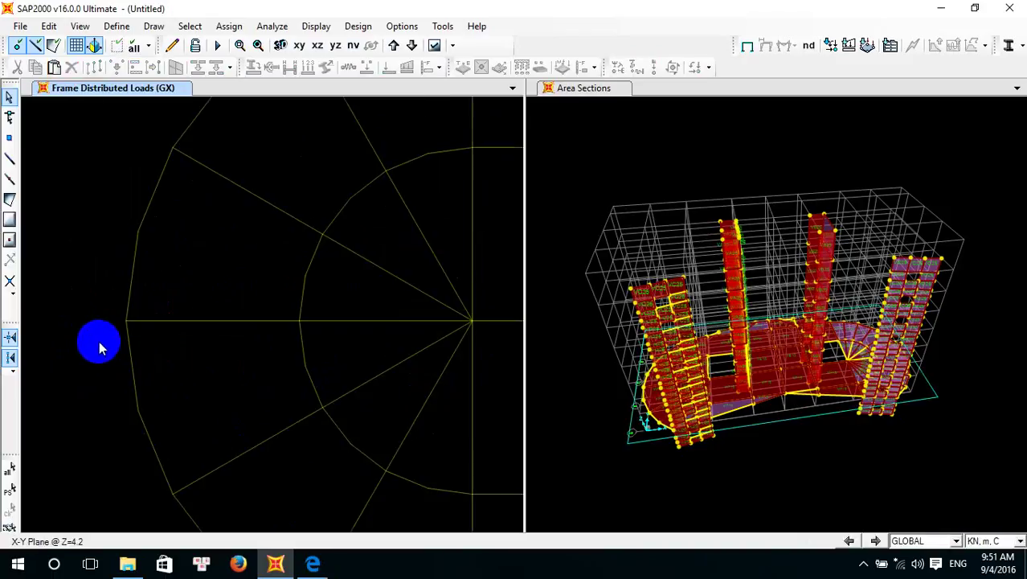
scroll(127, 321, "down", 2)
scroll(195, 298, "up", 2)
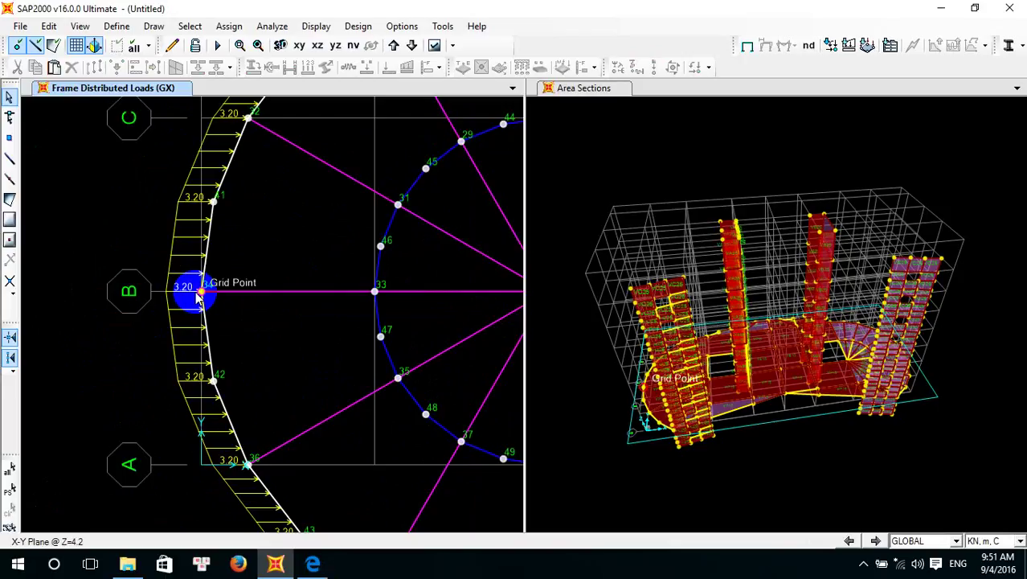
scroll(198, 297, "down", 2)
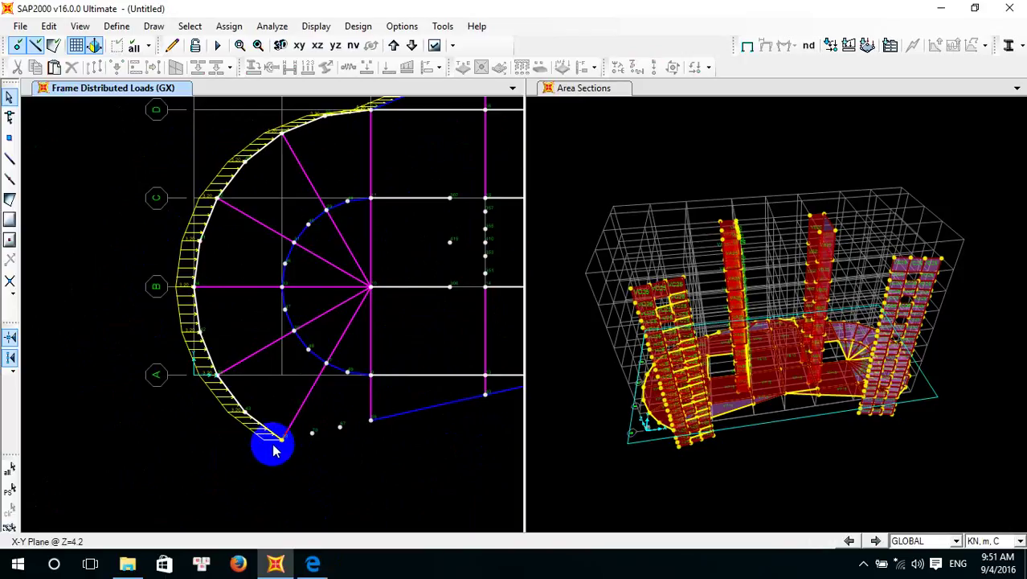
scroll(273, 450, "down", 2)
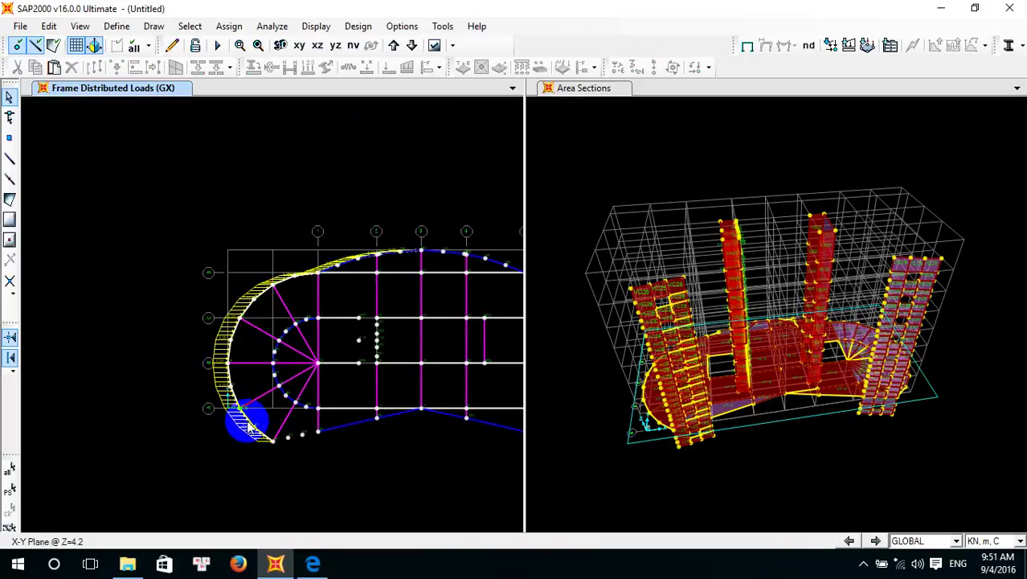
scroll(227, 367, "up", 3)
scroll(226, 370, "up", 2)
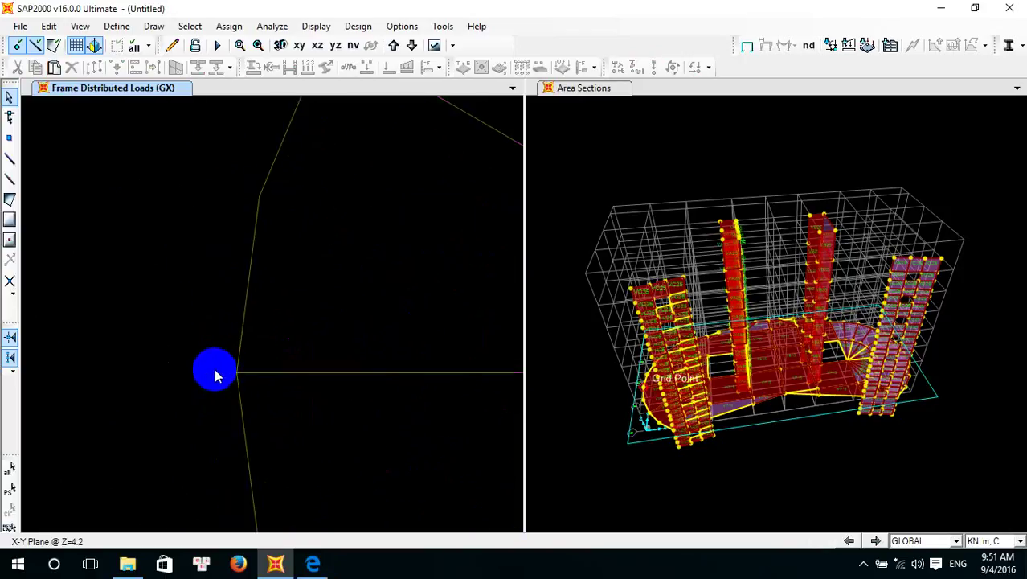
scroll(213, 368, "down", 1)
scroll(232, 381, "down", 1)
middle_click_drag(291, 433, 270, 328)
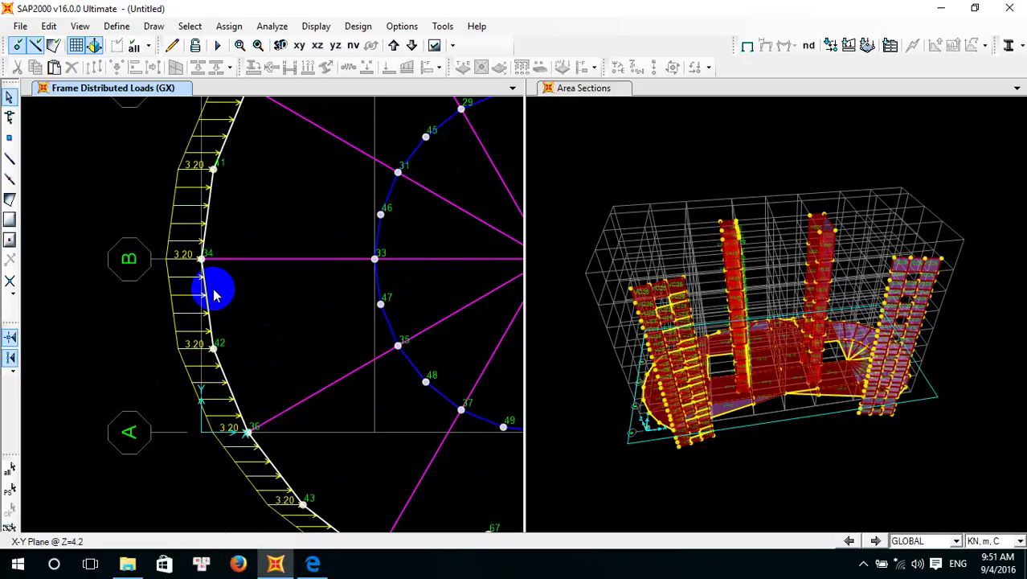
scroll(215, 294, "down", 2)
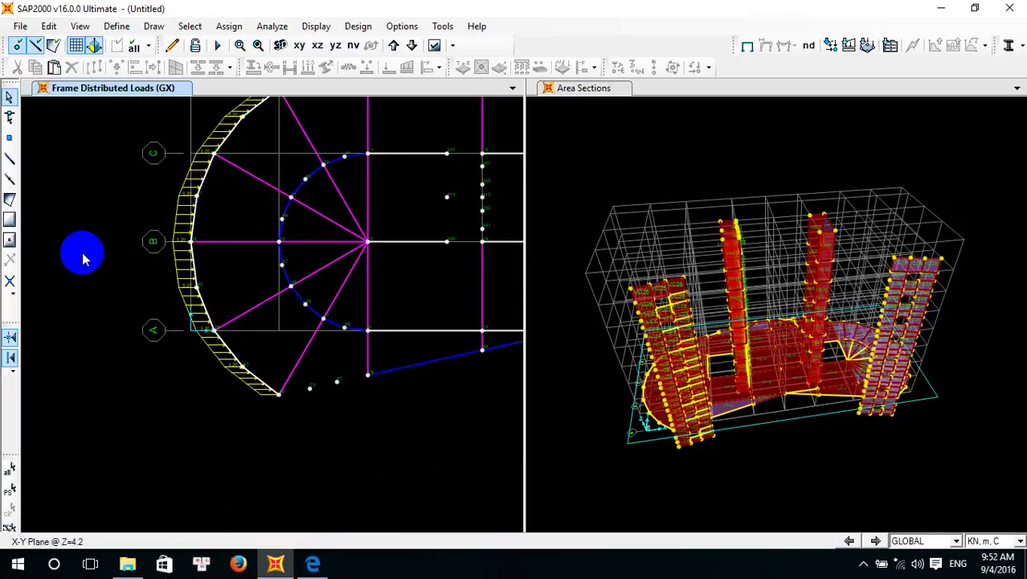
left_click(185, 27)
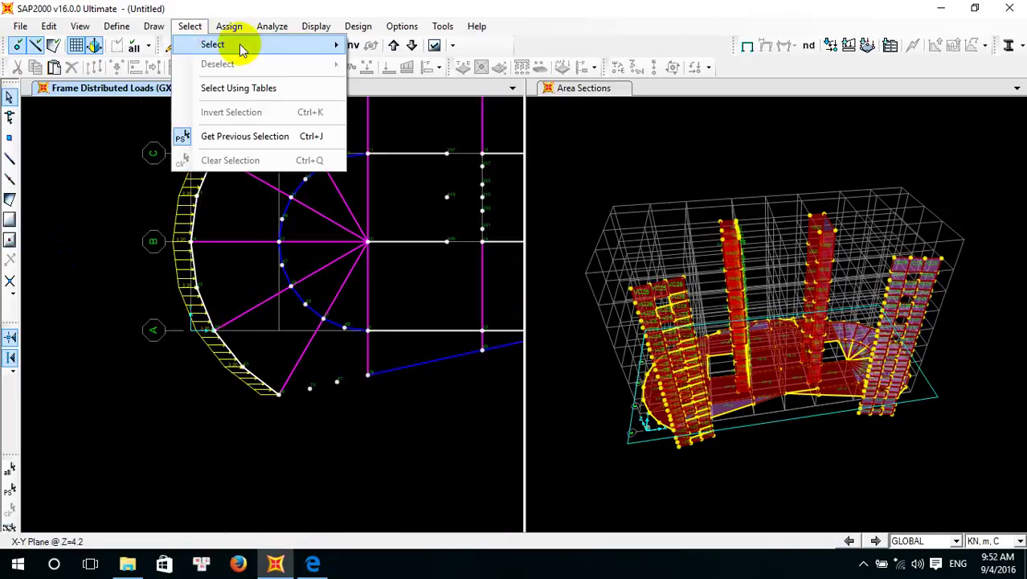
mouse_move(327, 43)
left_click(384, 65)
left_click(226, 392)
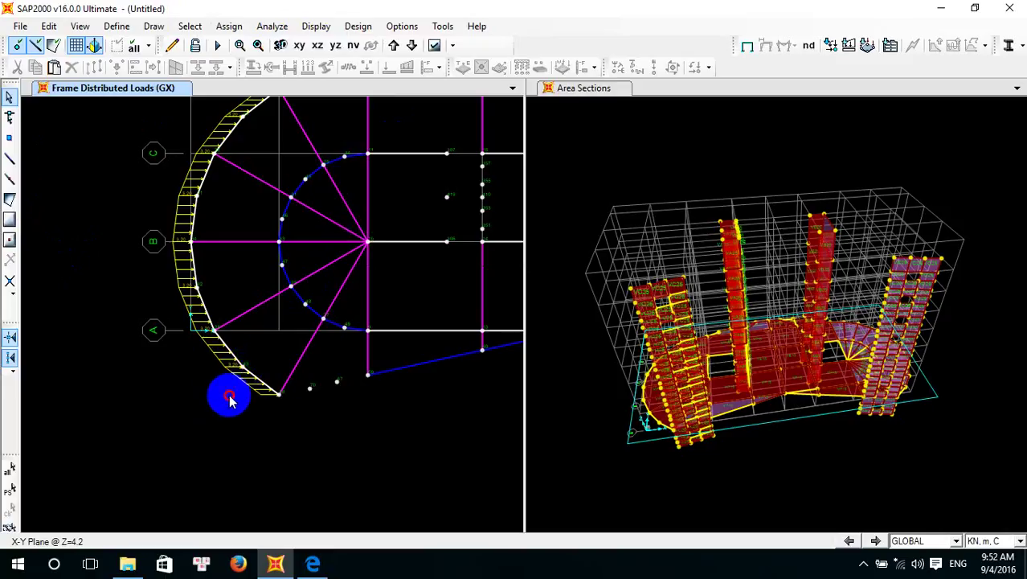
left_click(316, 428)
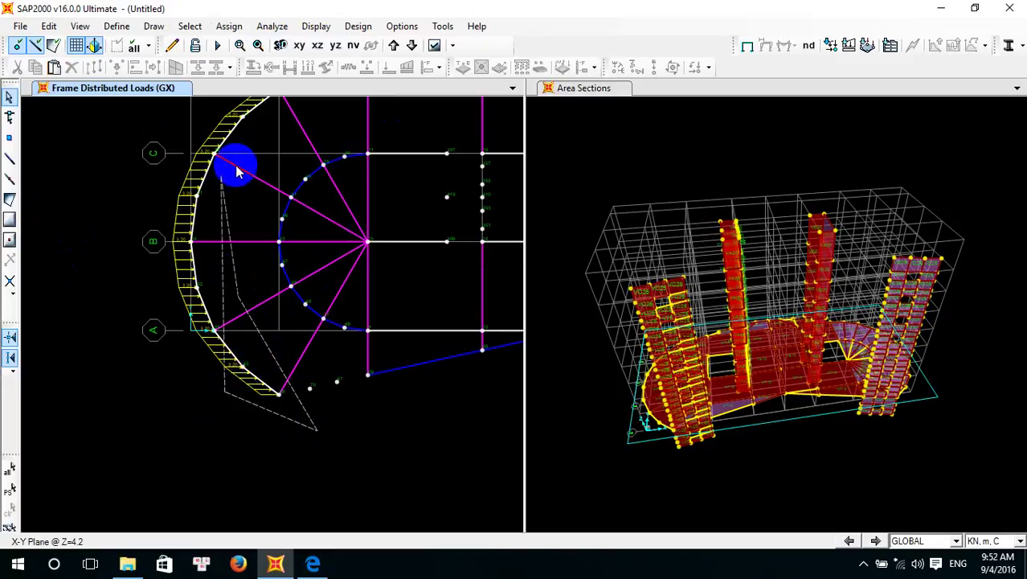
middle_click_drag(289, 189, 188, 445)
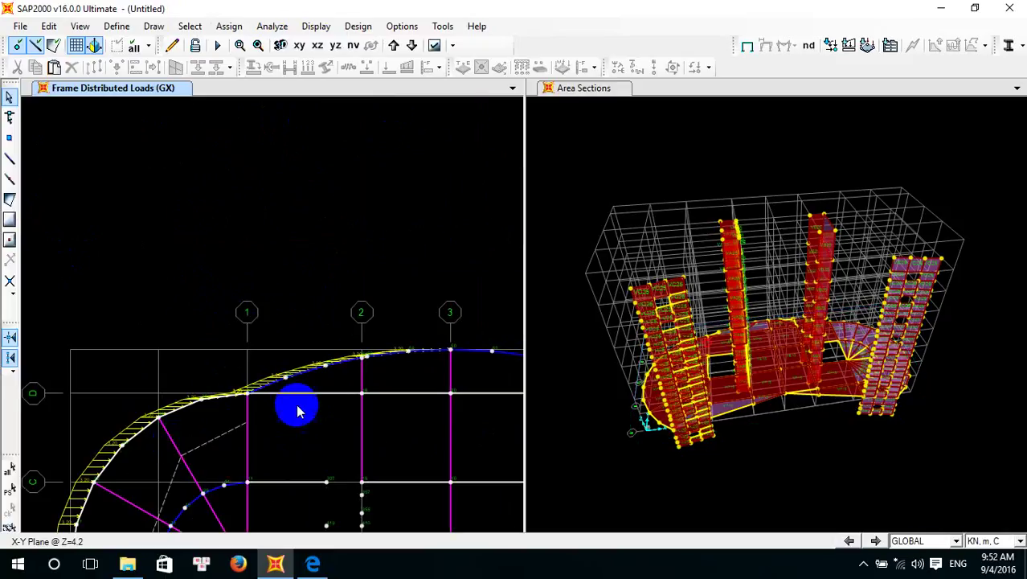
left_click(466, 366)
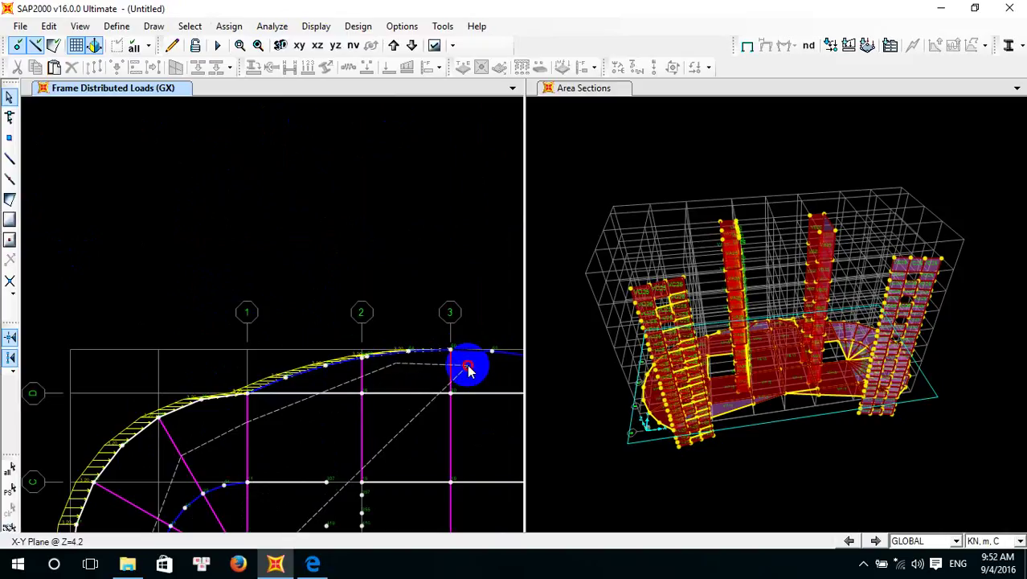
left_click(306, 272)
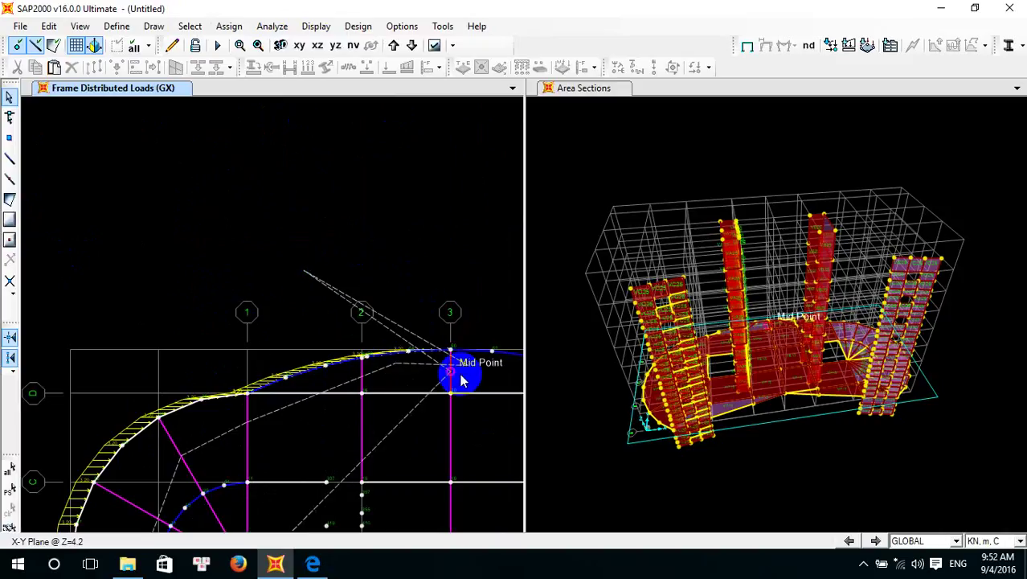
key("Return")
Reselect the outer edge beams with a polygon running from the semicircle's free lower end beyond grid 1 around the upper curve to grid 3
middle_click_drag(289, 432, 327, 368)
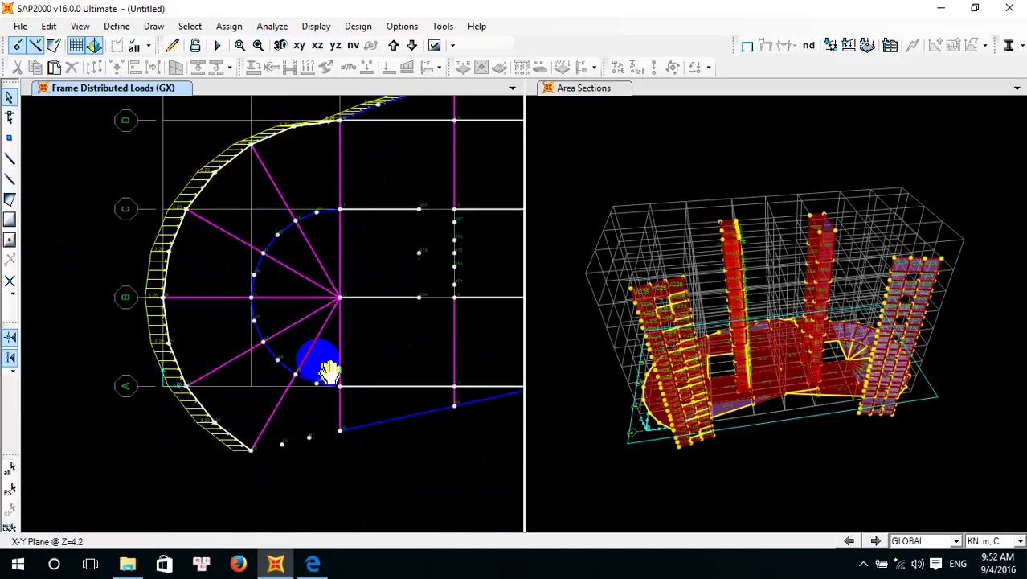
left_click(193, 25)
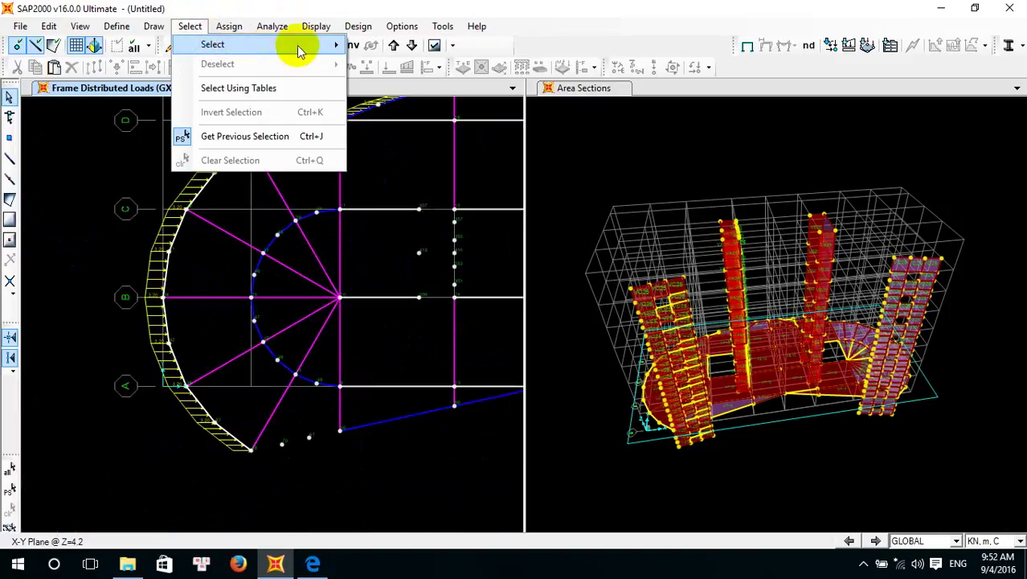
mouse_move(302, 44)
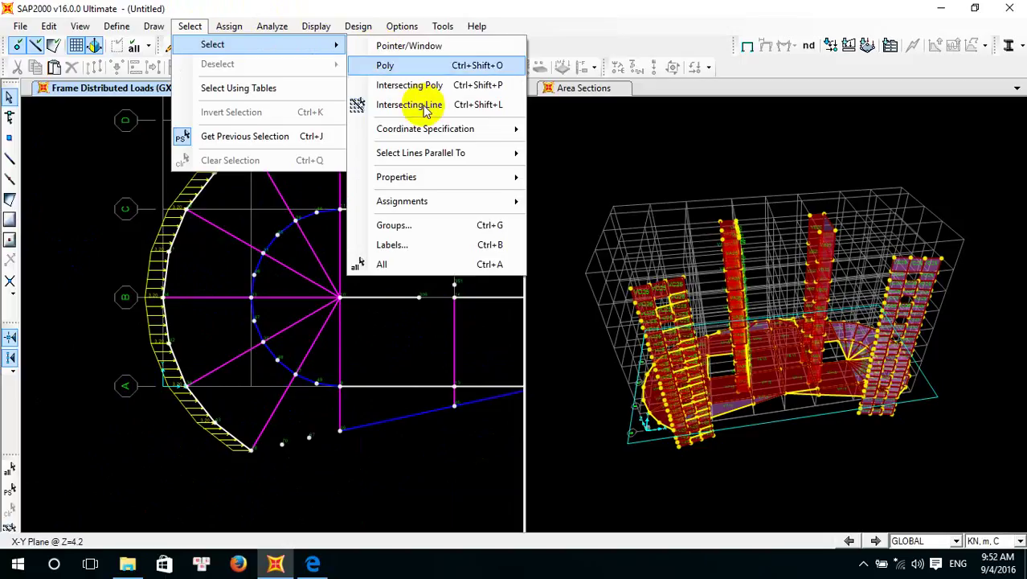
left_click(436, 65)
left_click(220, 466)
left_click(265, 483)
left_click(272, 470)
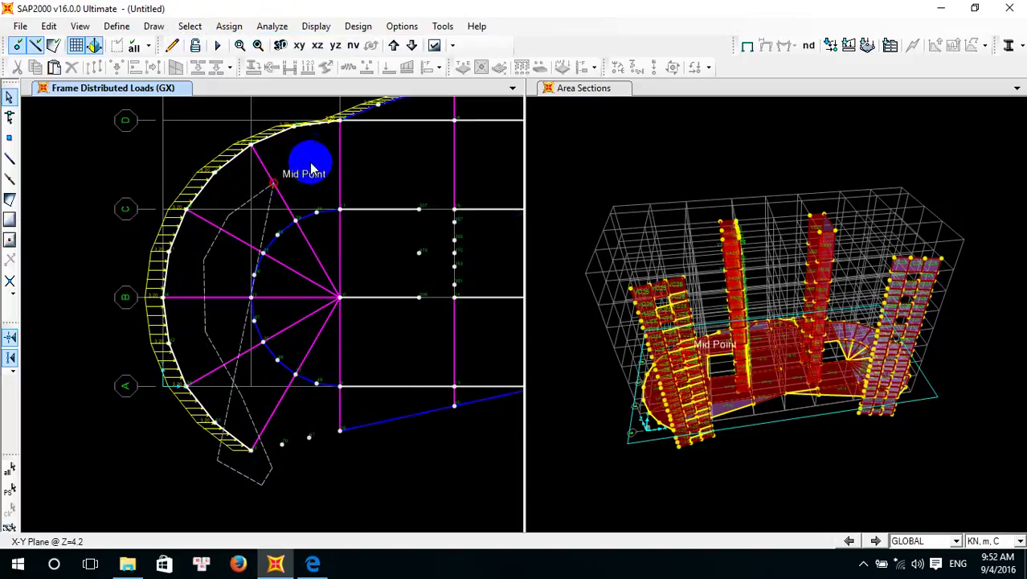
middle_click_drag(329, 239, 320, 261)
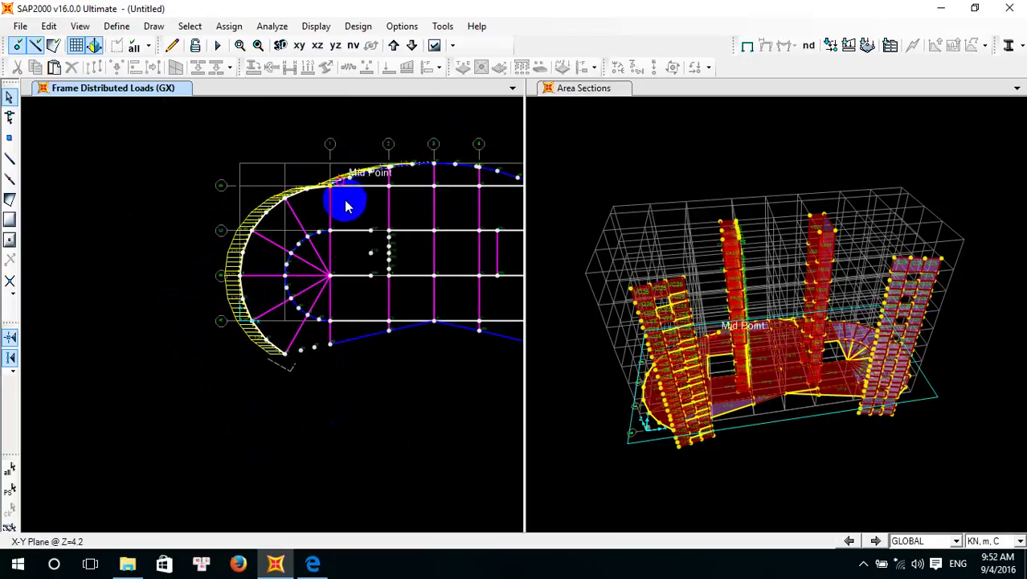
scroll(227, 341, "down", 2)
scroll(259, 330, "up", 4)
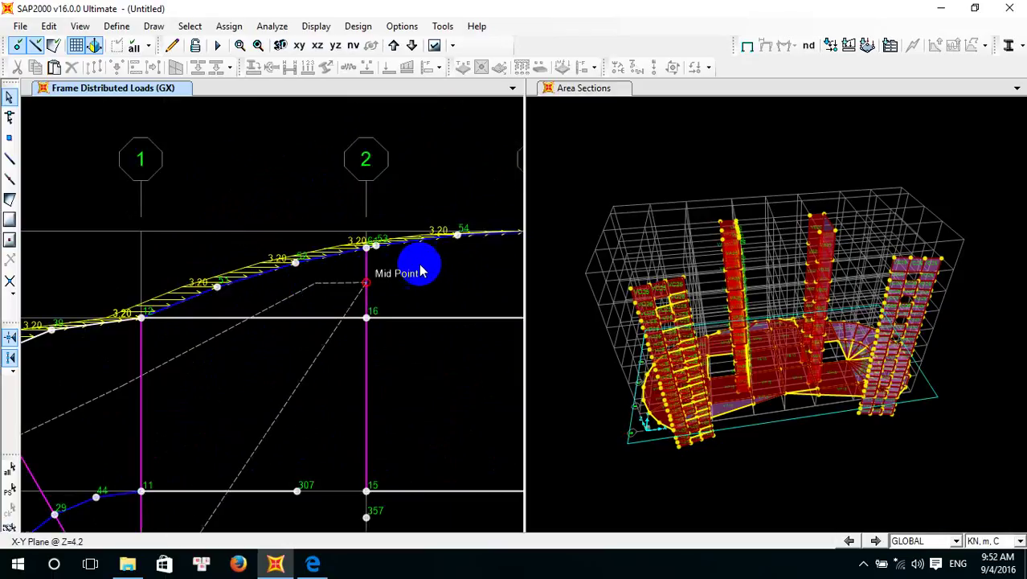
middle_click_drag(400, 306, 346, 316)
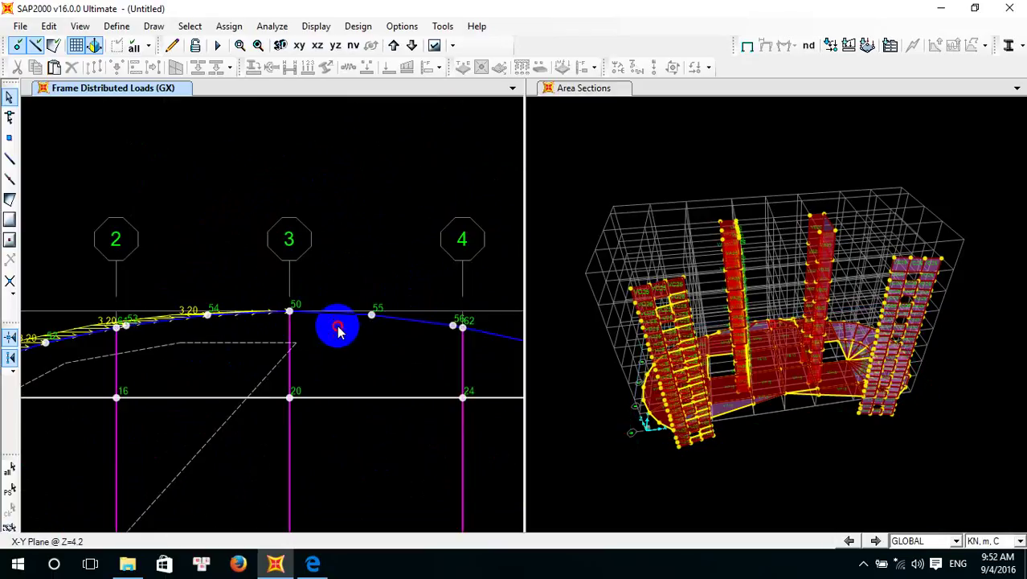
scroll(253, 205, "down", 2)
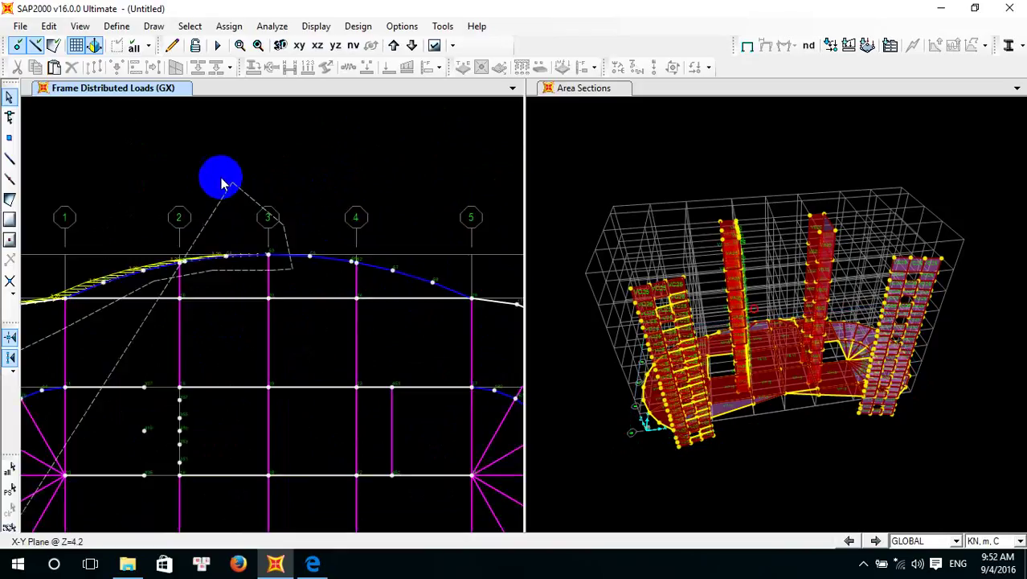
scroll(143, 156, "down", 3)
left_click(70, 160)
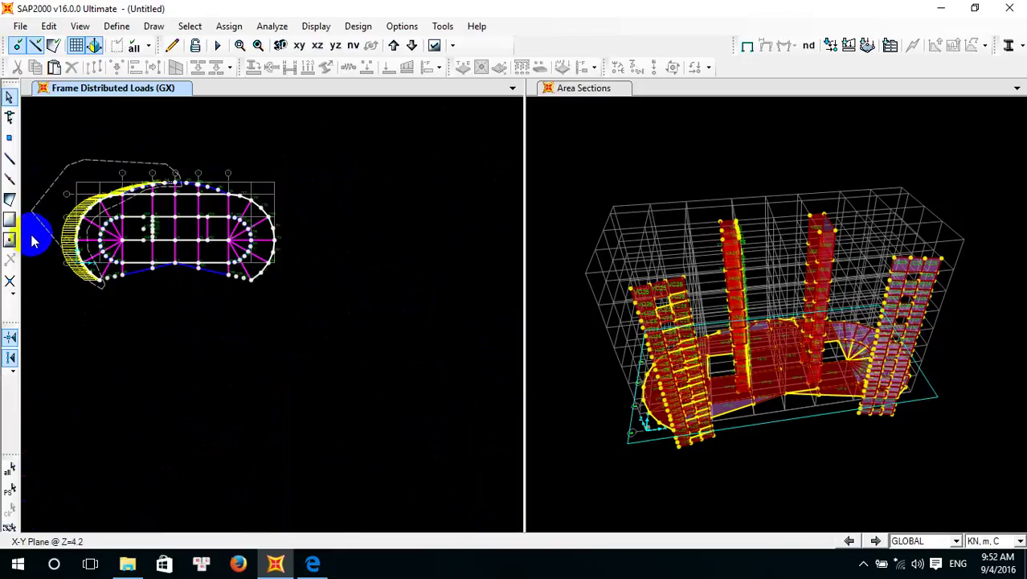
Polygon-select the edge beams around the plan's left curved end and replace their GX distributed load with 3.2 kN/m, X Projected direction
left_click(33, 235)
double_click(91, 298)
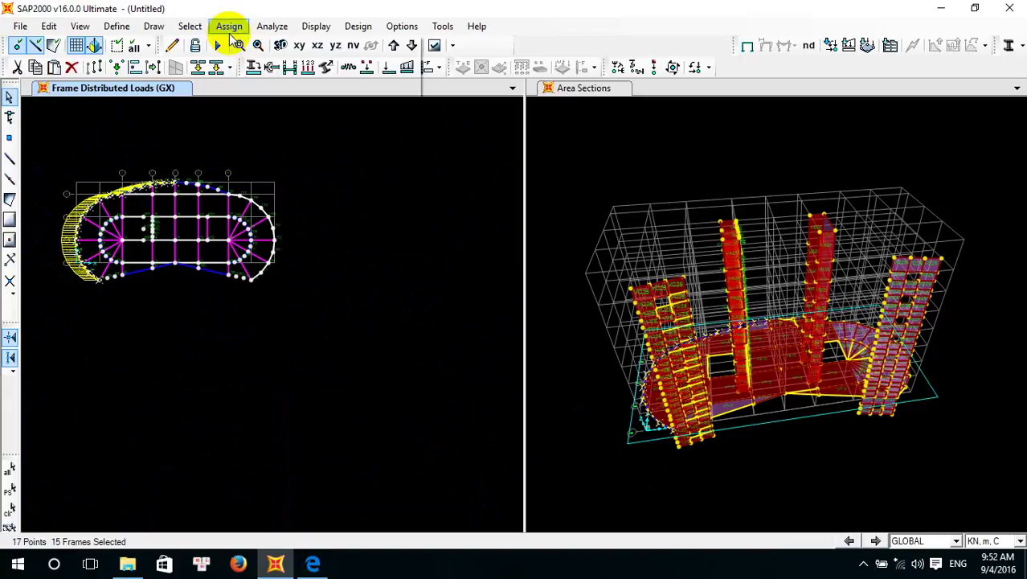
left_click(229, 28)
mouse_move(269, 206)
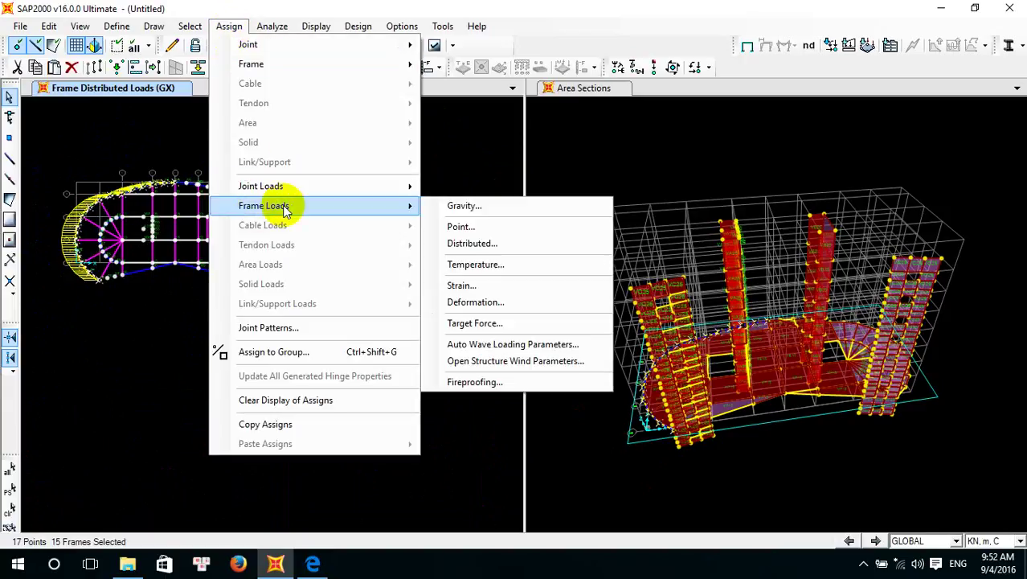
left_click(496, 250)
left_click(271, 280)
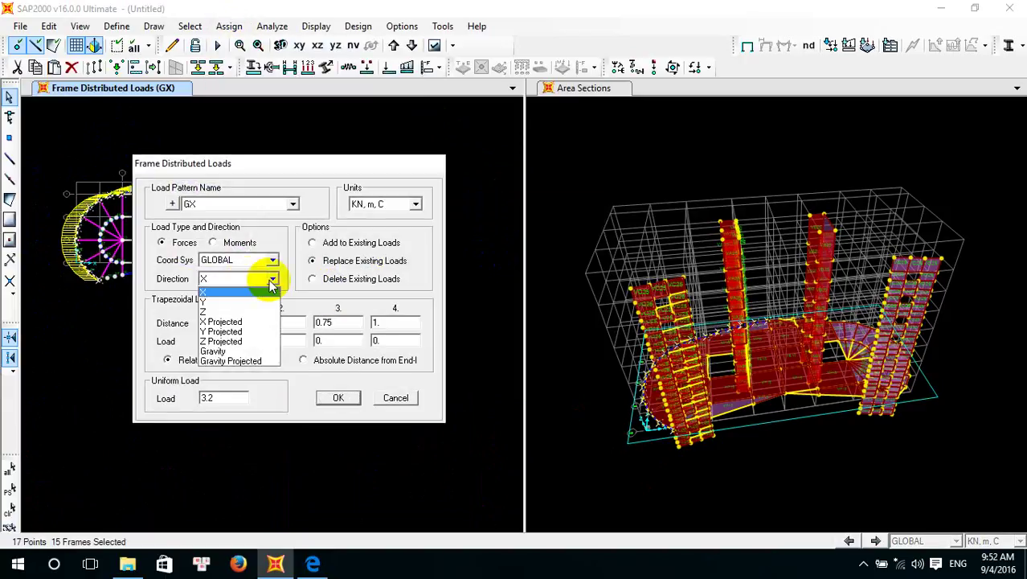
left_click(236, 323)
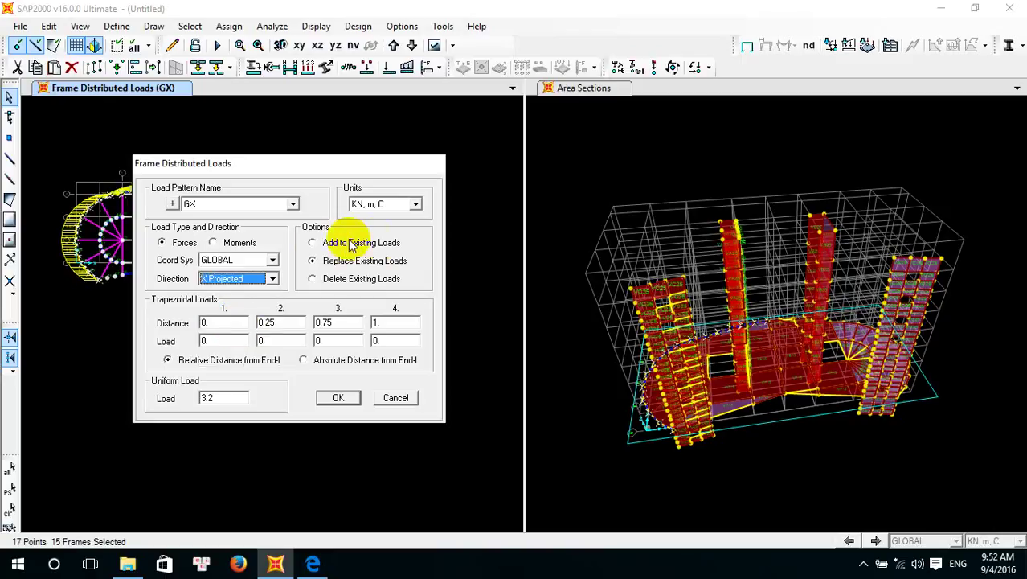
left_click(58, 231)
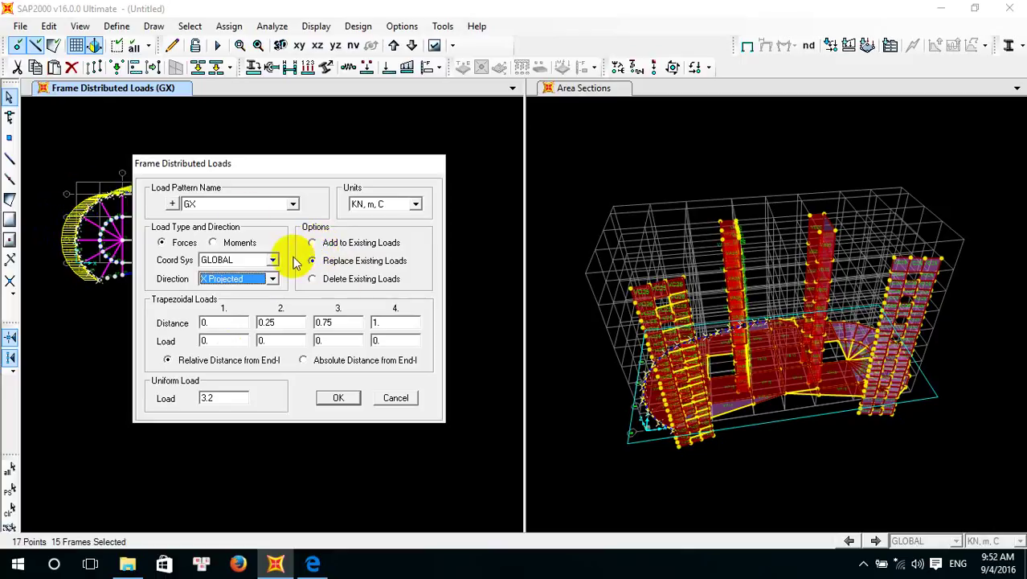
left_click(333, 399)
Examine the projected GX load values along the left curved edge beams, around joints 34 and 42
scroll(75, 253, "up", 4)
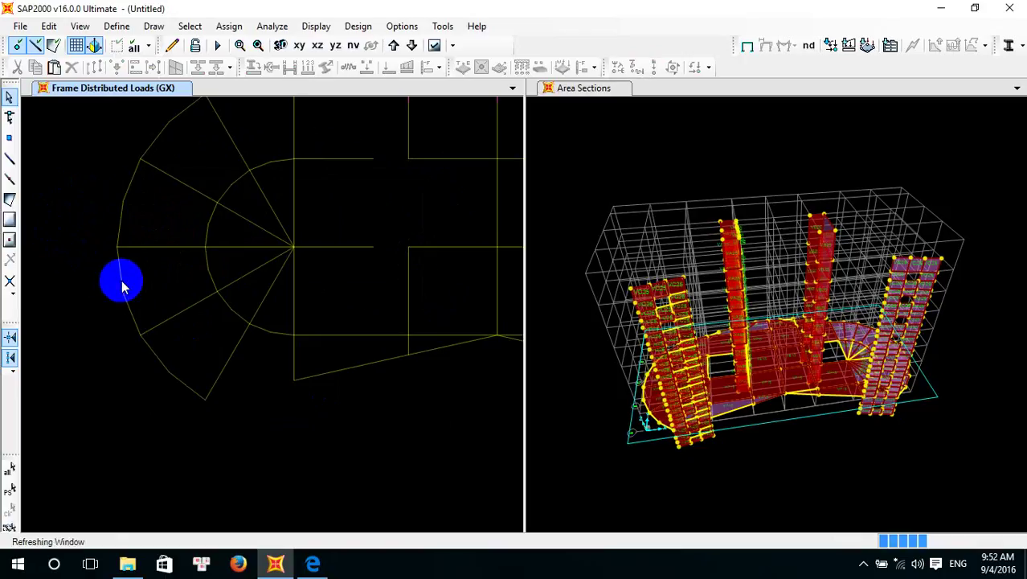
scroll(115, 265, "up", 5)
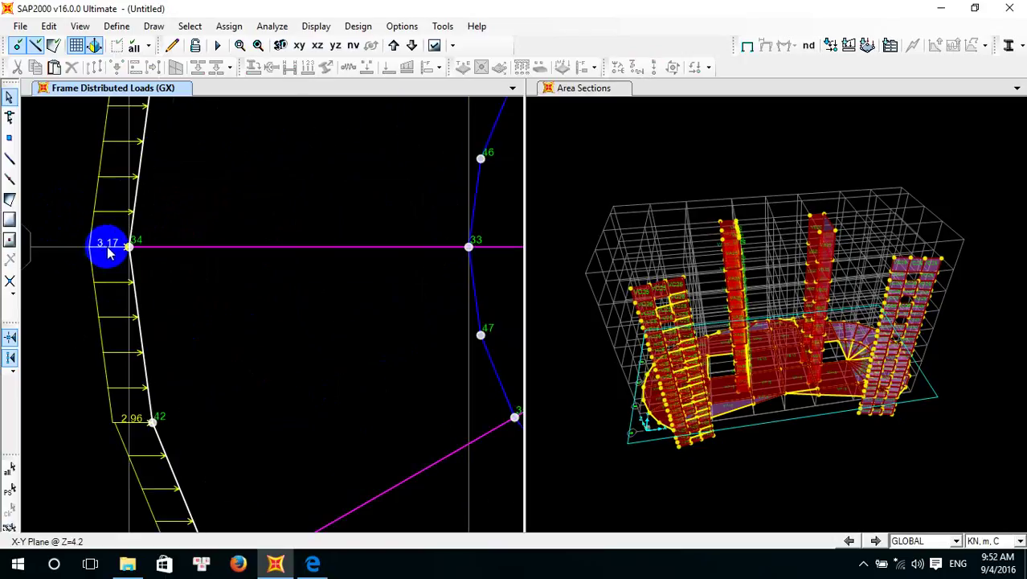
scroll(109, 252, "up", 2)
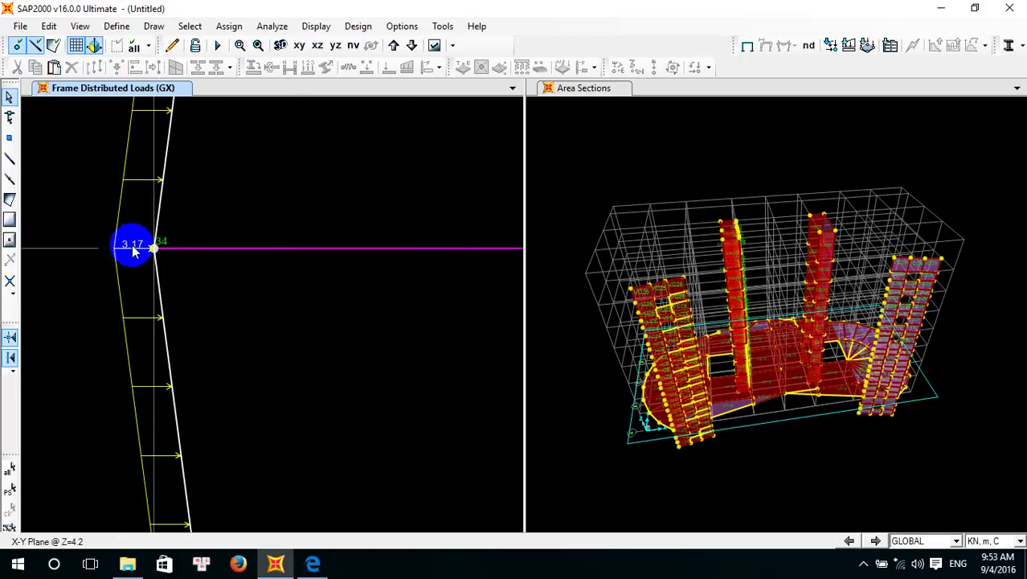
scroll(258, 360, "down", 2)
scroll(197, 264, "up", 2)
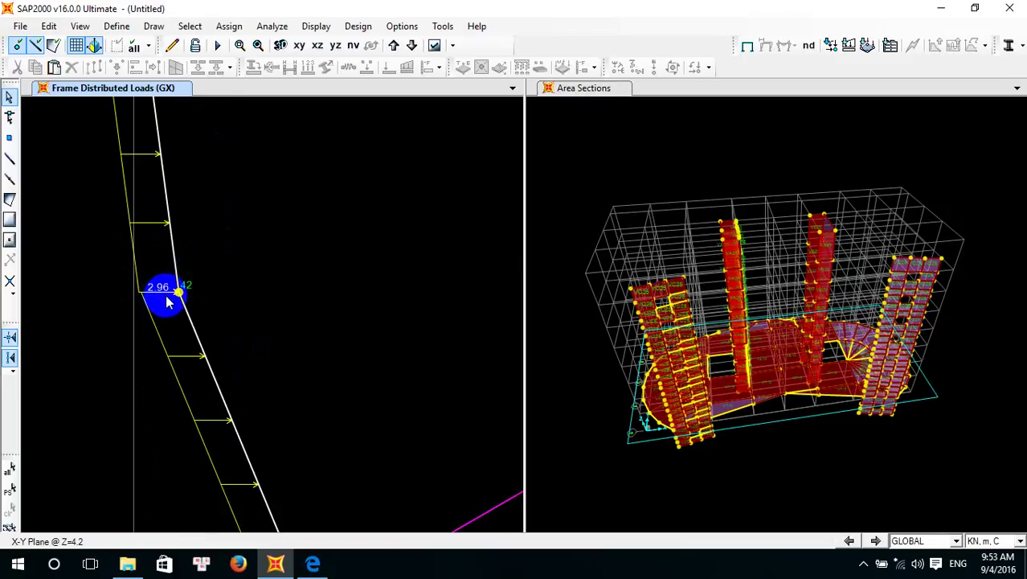
scroll(169, 302, "down", 5)
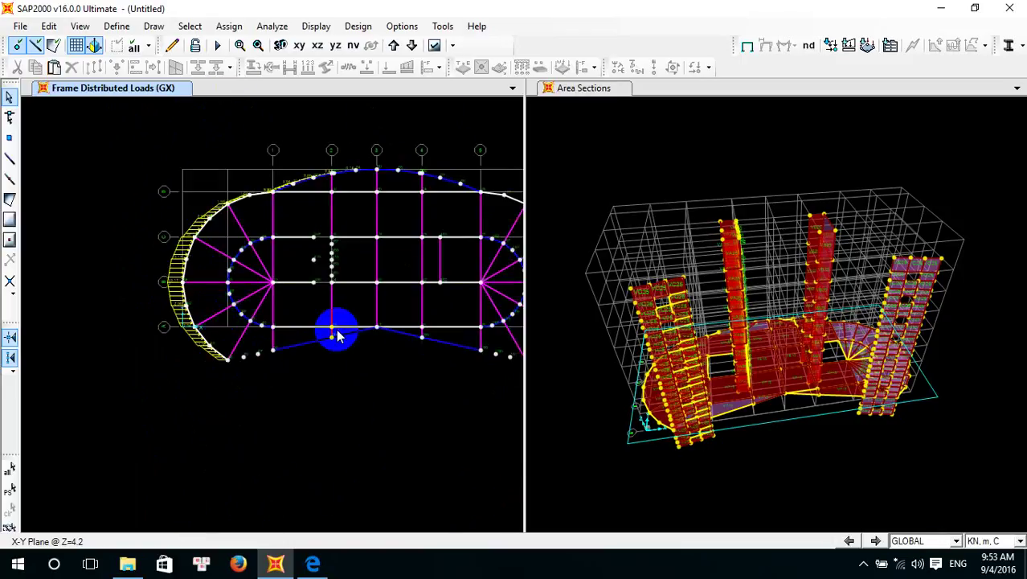
Use polygon selection to select the edge beams from grid 3 along the upper curve and around the plan's right curved end
middle_click_drag(390, 294, 258, 291)
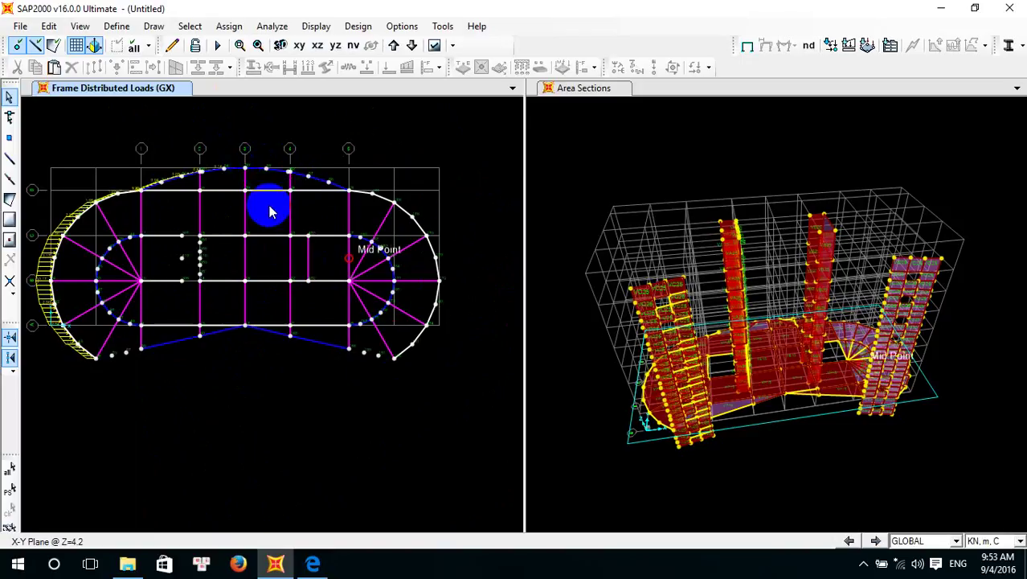
left_click(189, 26)
mouse_move(287, 46)
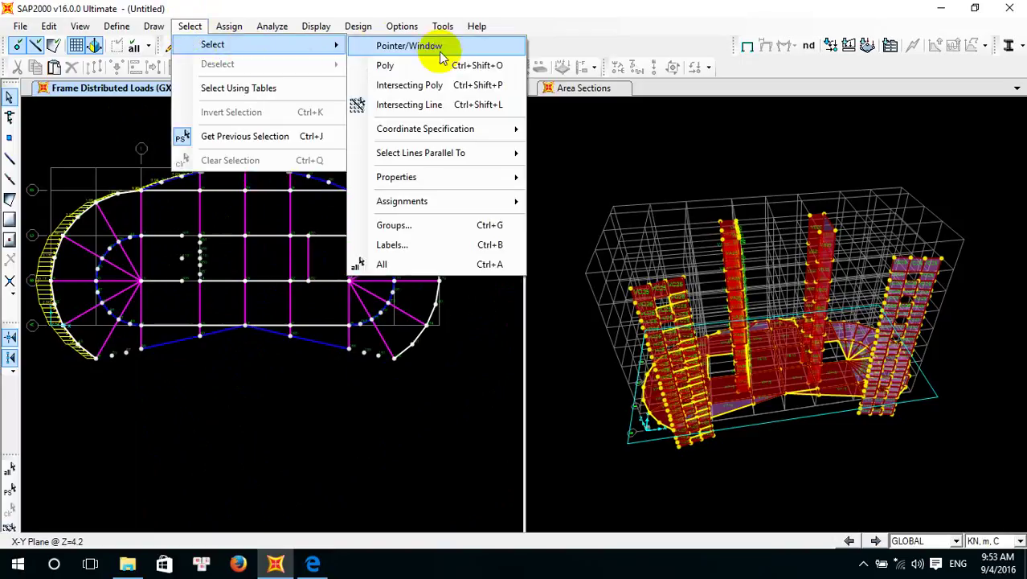
left_click(435, 67)
scroll(285, 186, "up", 2)
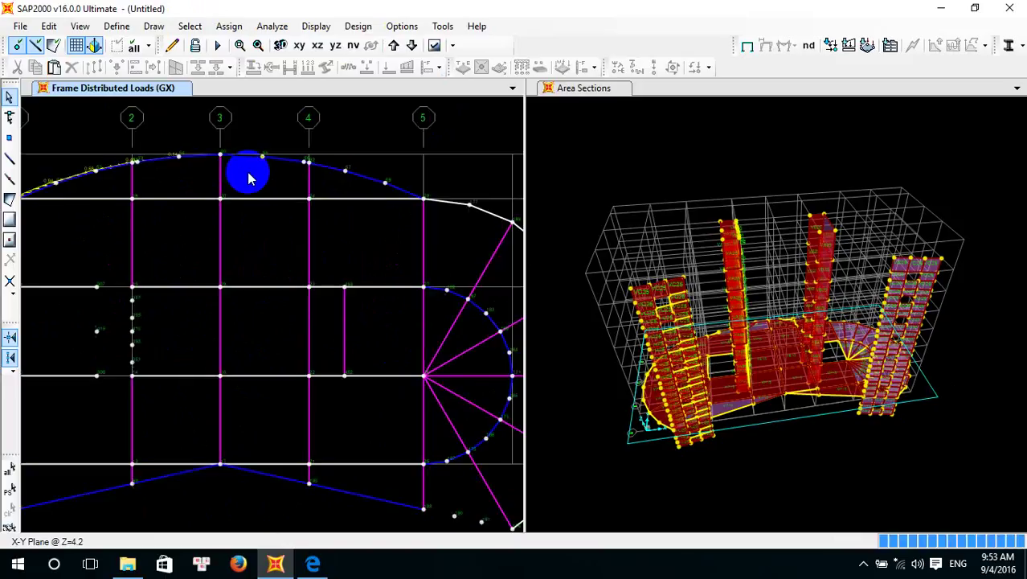
left_click(200, 154)
left_click(205, 115)
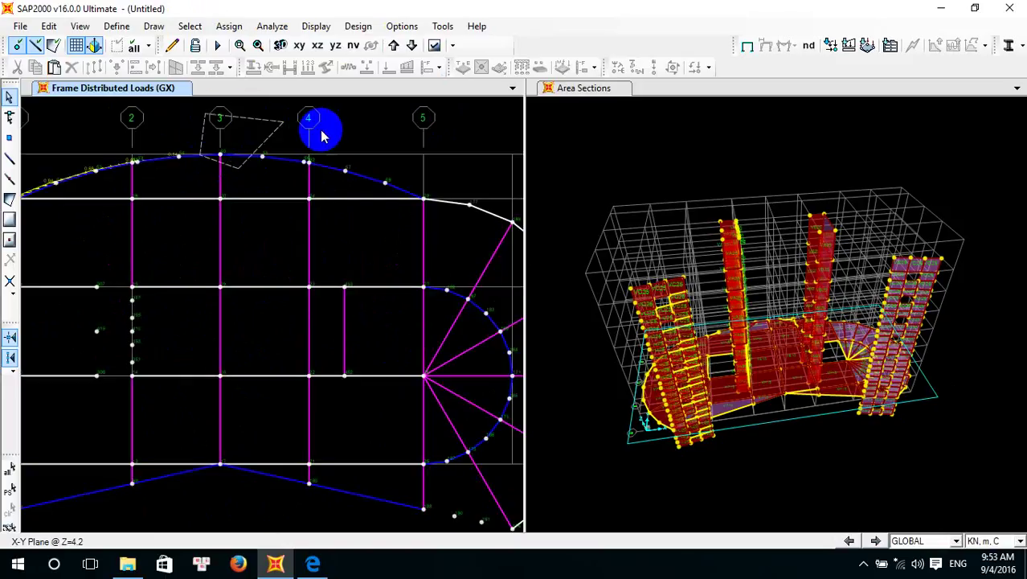
left_click(383, 149)
scroll(459, 175, "down", 2)
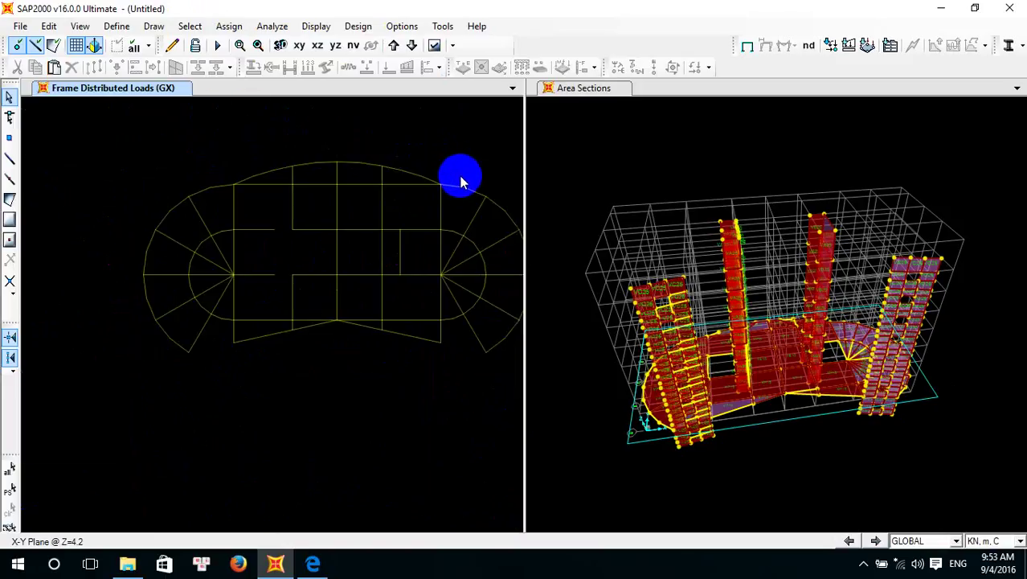
middle_click_drag(486, 177, 127, 181)
left_click(298, 183)
left_click(317, 256)
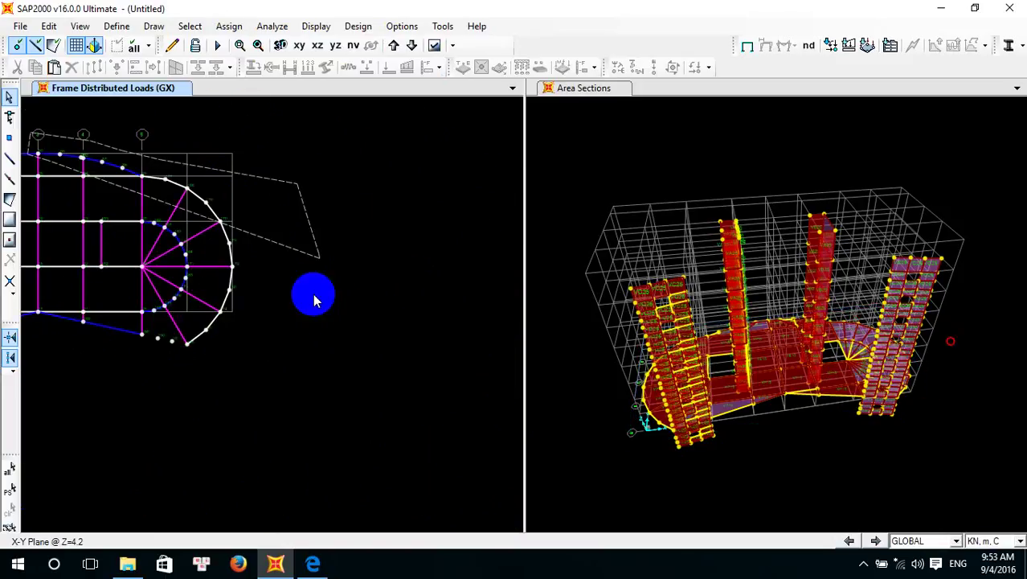
left_click(277, 358)
left_click(221, 381)
scroll(181, 368, "up", 2)
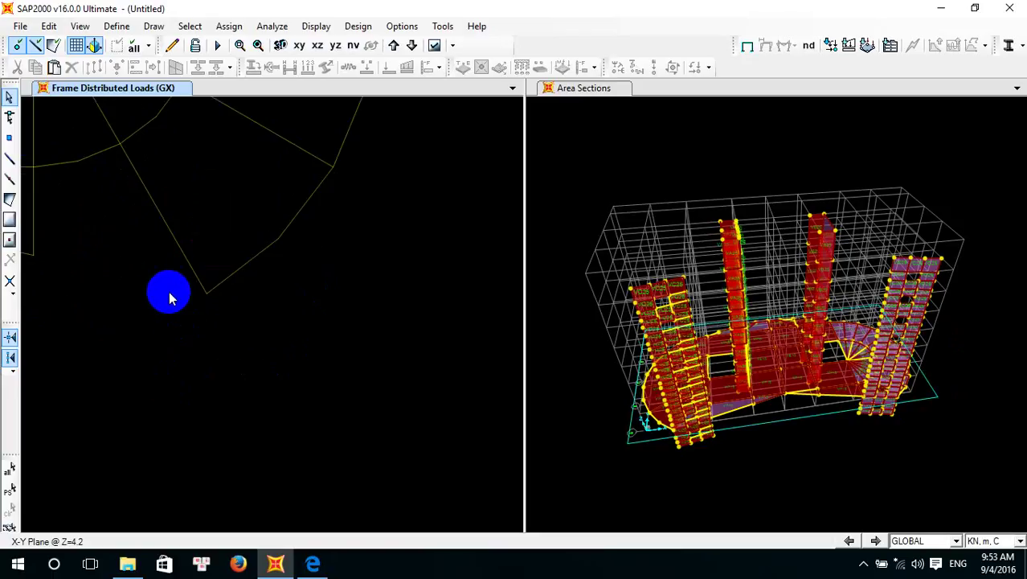
left_click(153, 221)
scroll(245, 193, "up", 2)
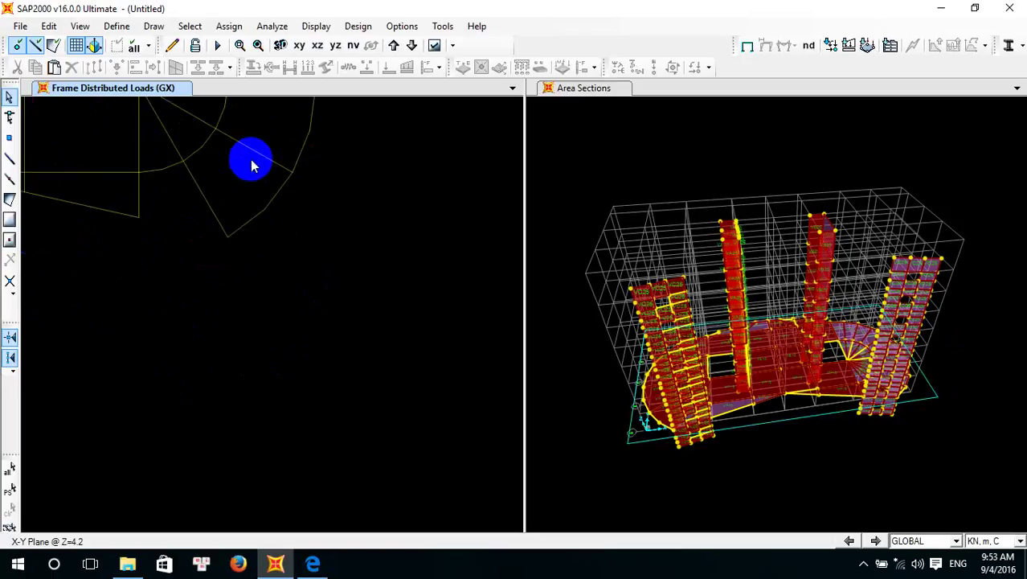
middle_click_drag(260, 143, 271, 257)
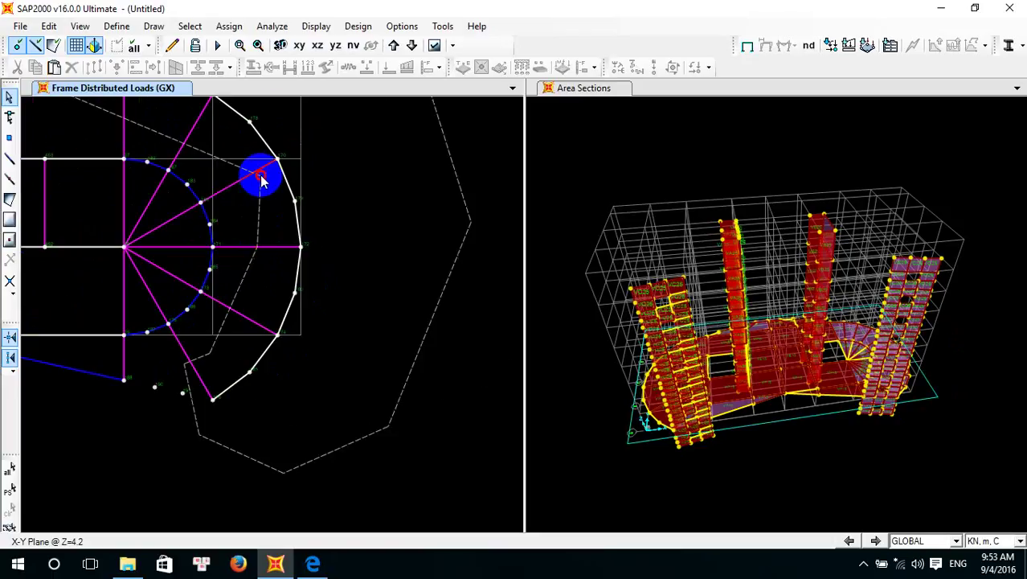
middle_click_drag(161, 110, 389, 367)
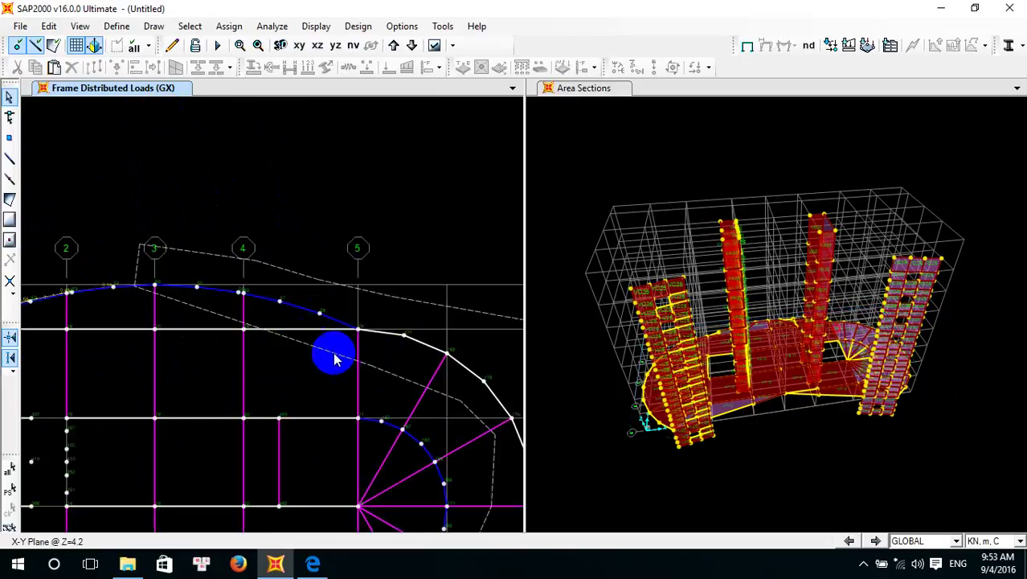
double_click(179, 312)
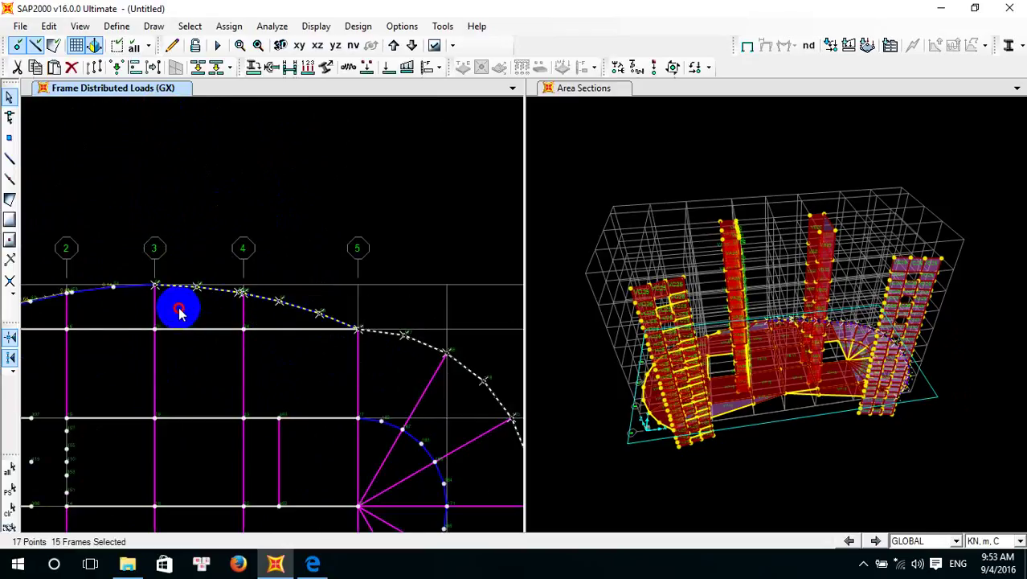
scroll(236, 404, "down", 3)
middle_click_drag(427, 460, 404, 350)
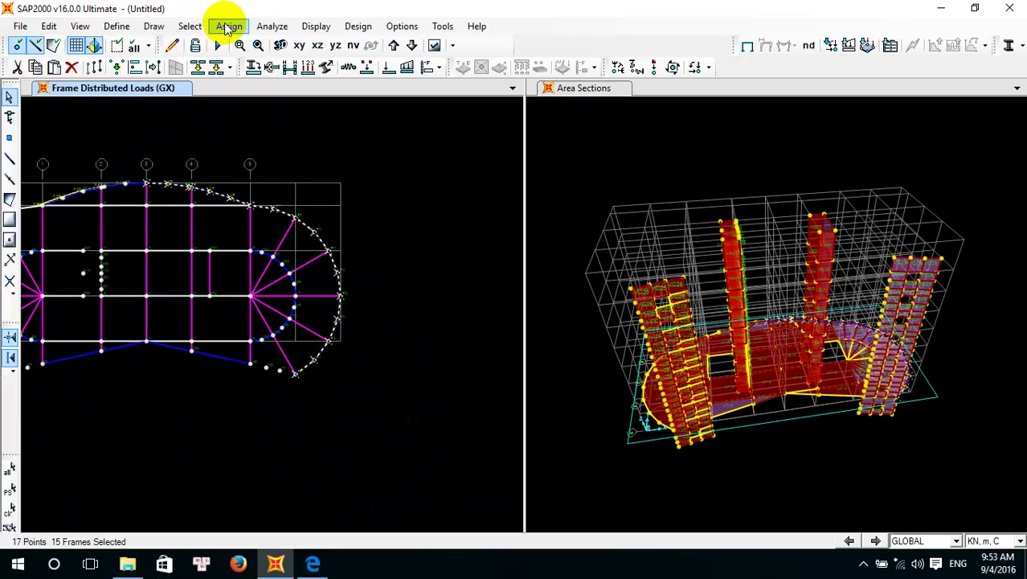
Check the wind suction load in the exercise PDF and assign a 2.4 kN/m X Projected uniform GX load to the selected beams
left_click(228, 26)
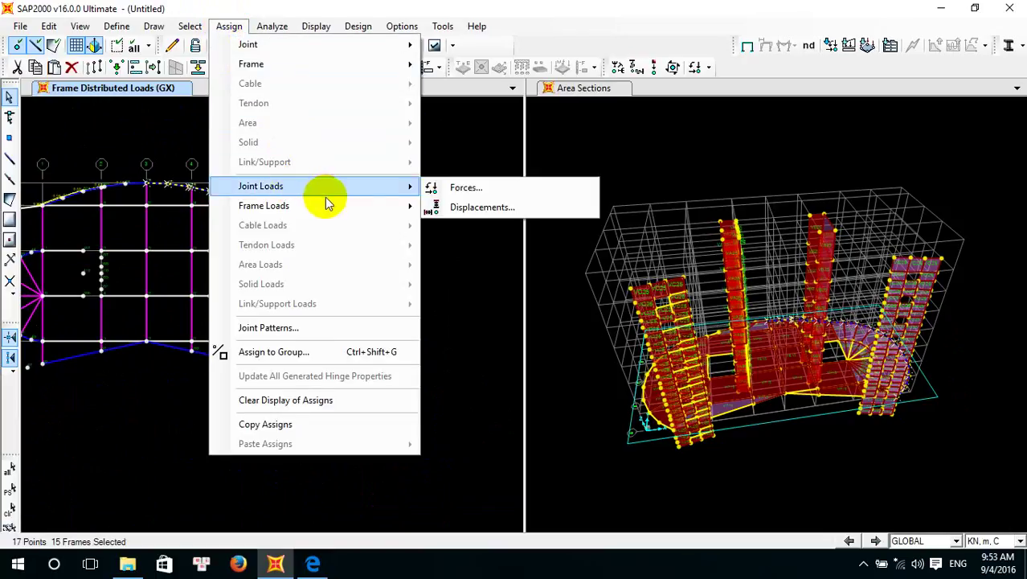
mouse_move(364, 205)
left_click(474, 243)
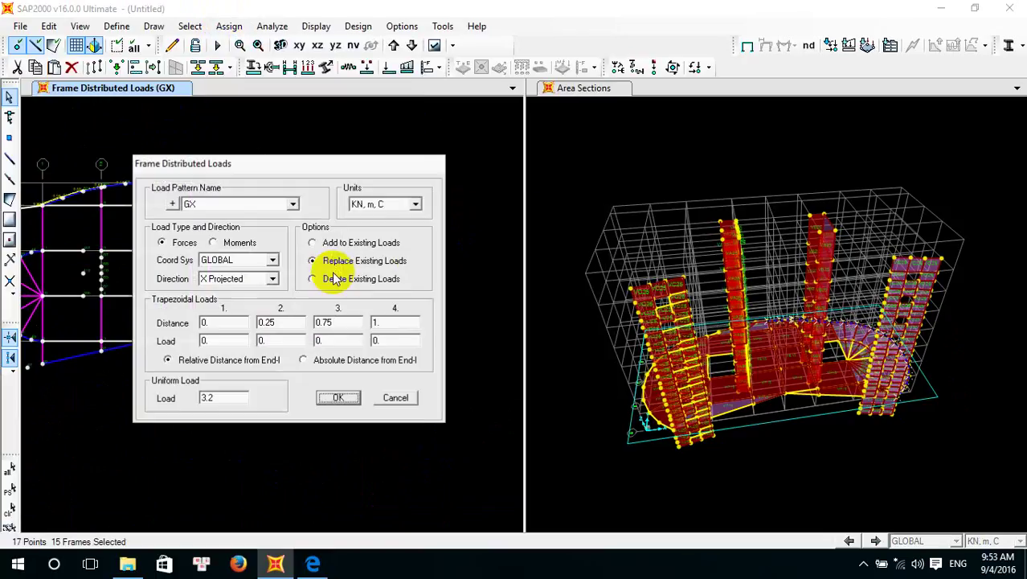
double_click(210, 397)
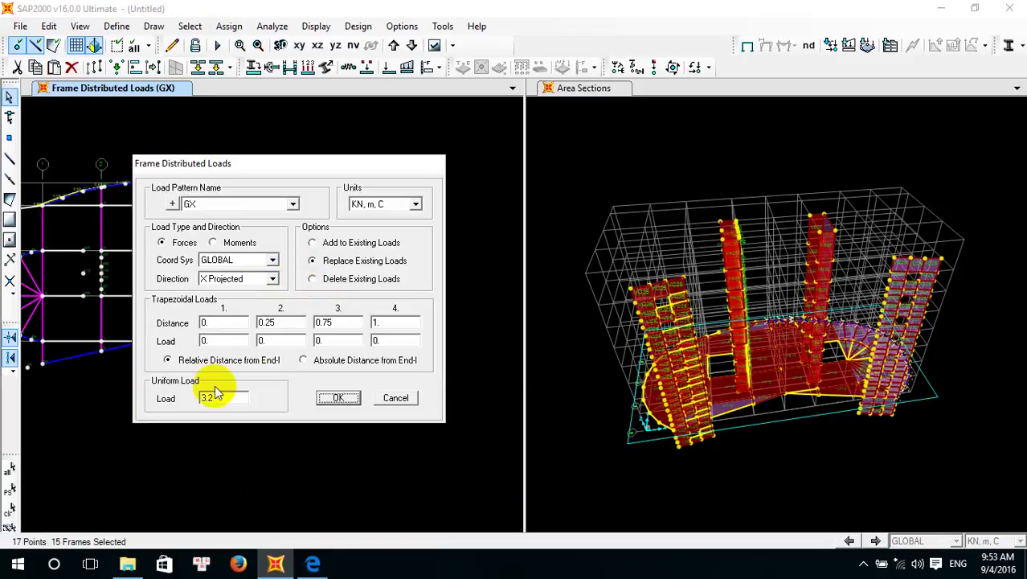
left_click(313, 564)
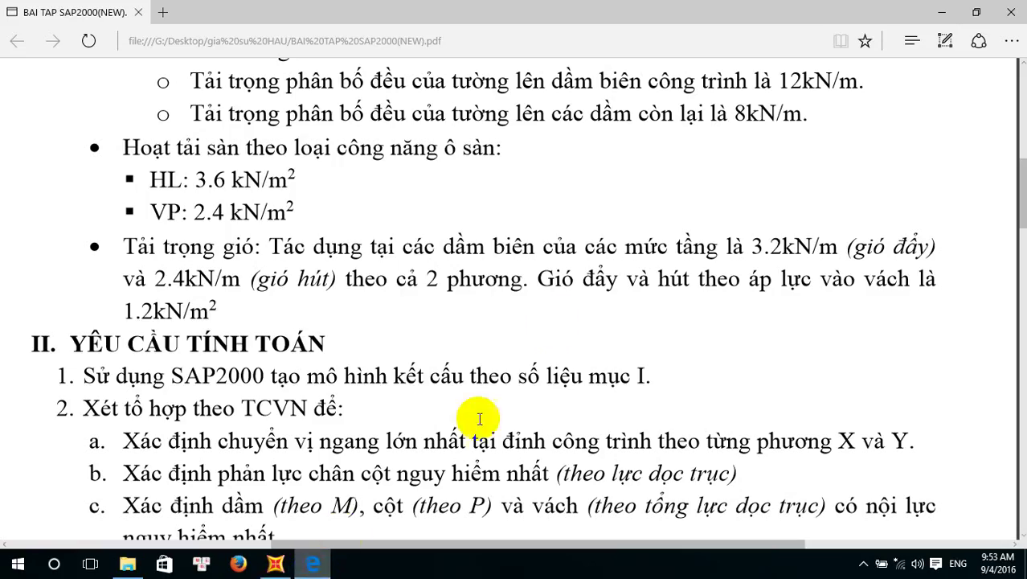
left_click(313, 564)
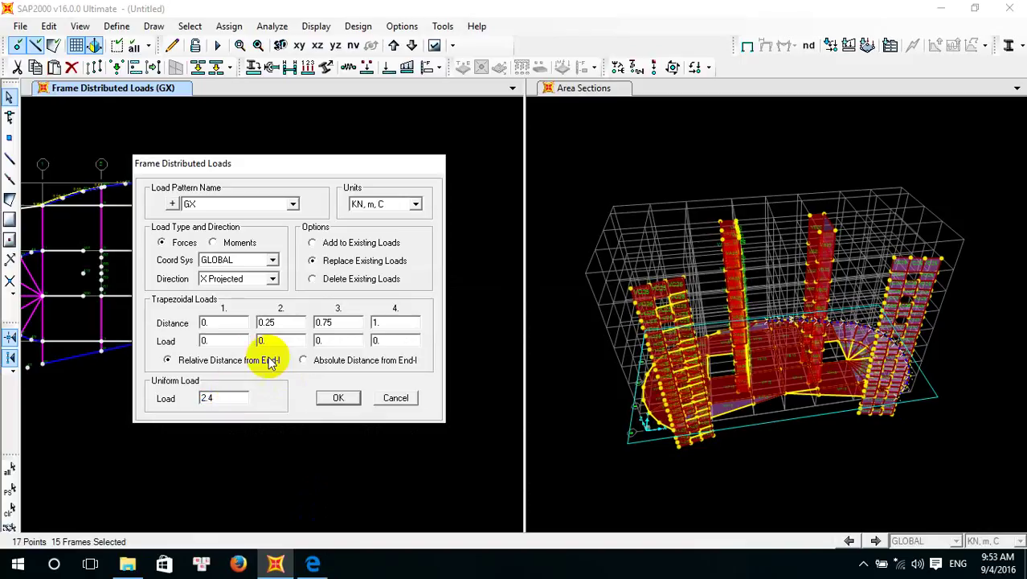
left_click(339, 397)
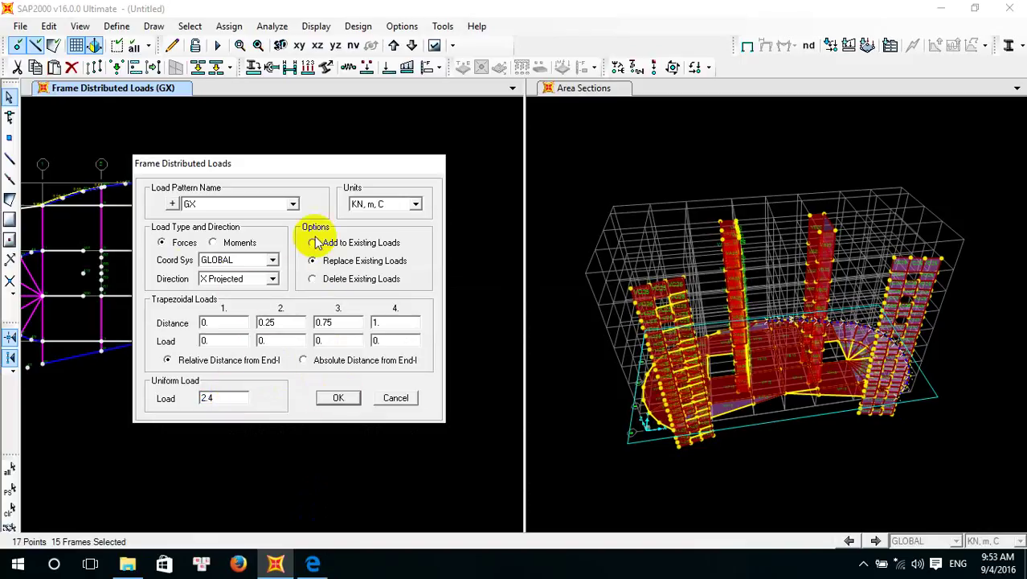
left_click(339, 397)
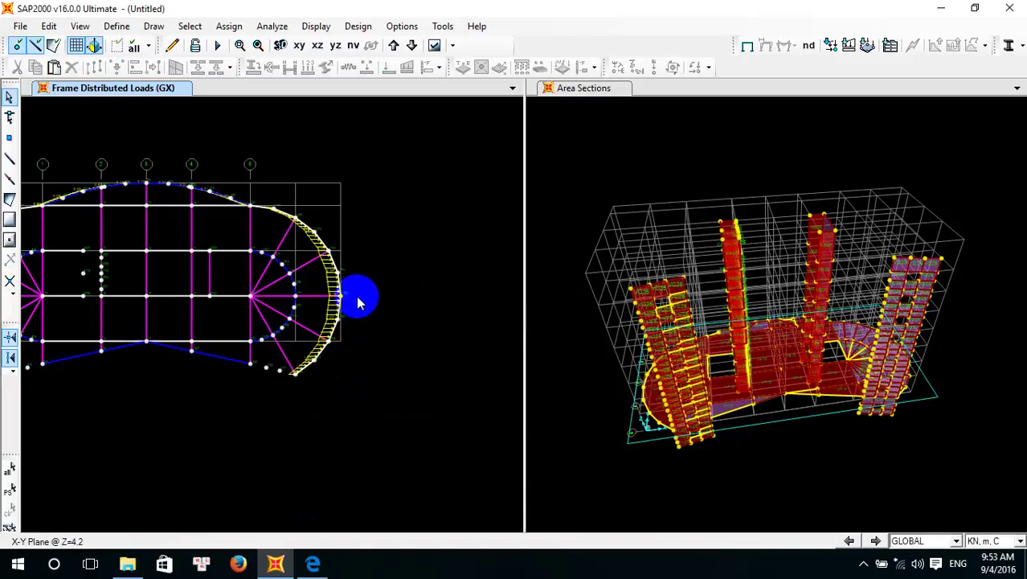
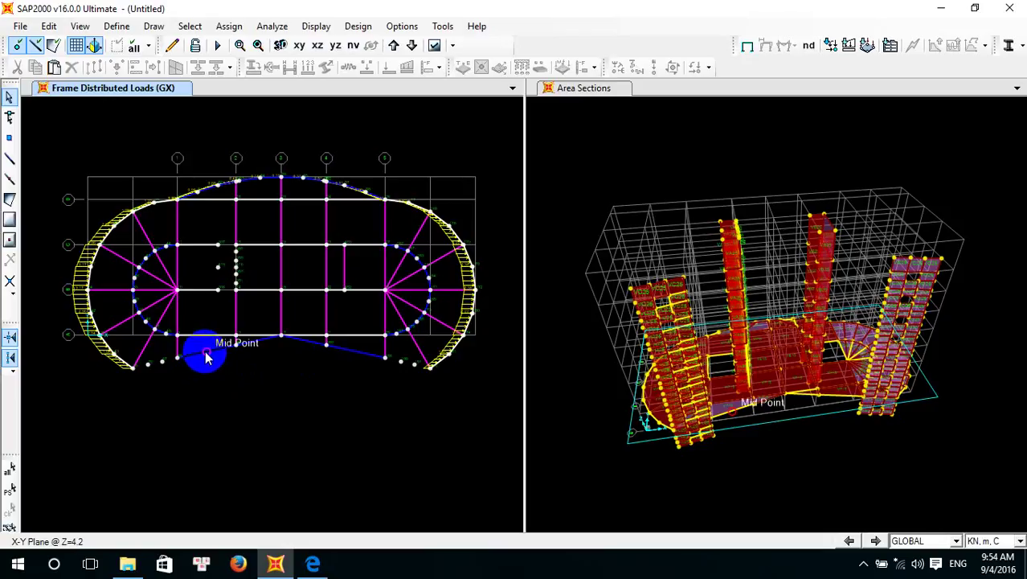
Select the four edge beams forming the V-shaped lower edge of the plan between grids 1 and 5
left_click(207, 356)
scroll(250, 342, "up", 2)
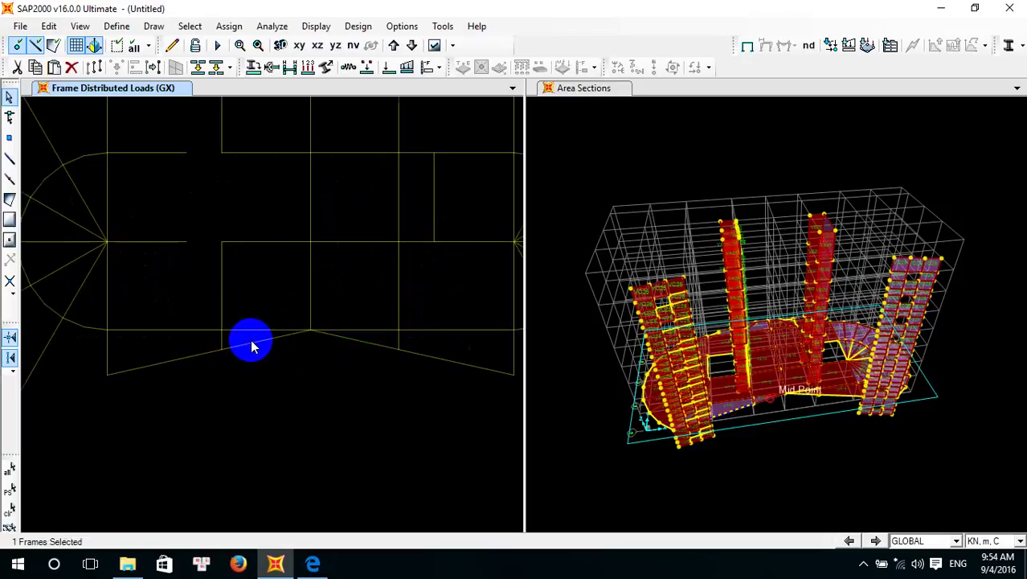
left_click(258, 346)
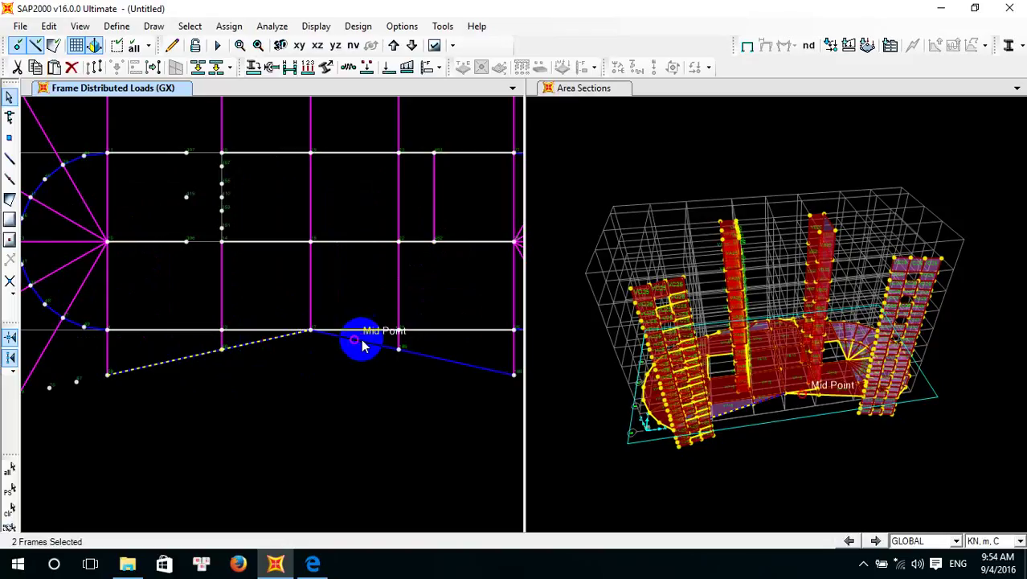
left_click(361, 342)
left_click(449, 360)
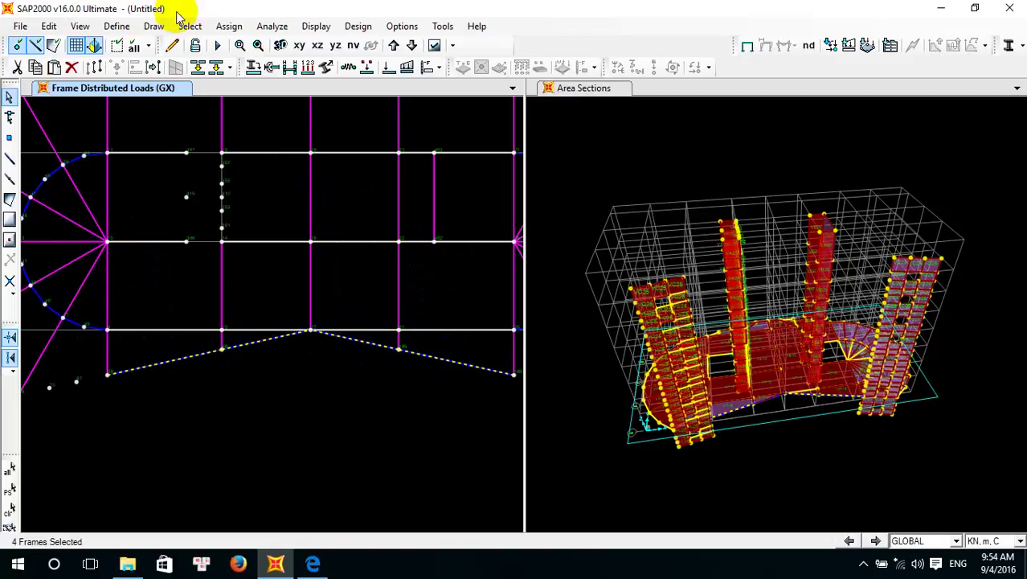
Set up a distributed frame load for the selected beams with load pattern GY and direction Y Projected
left_click(229, 27)
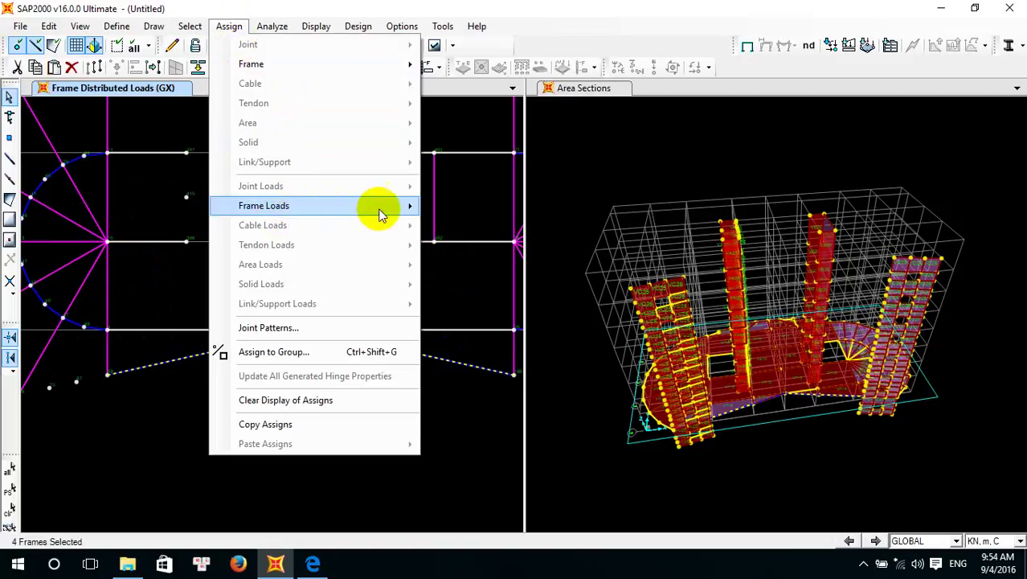
mouse_move(373, 207)
left_click(480, 244)
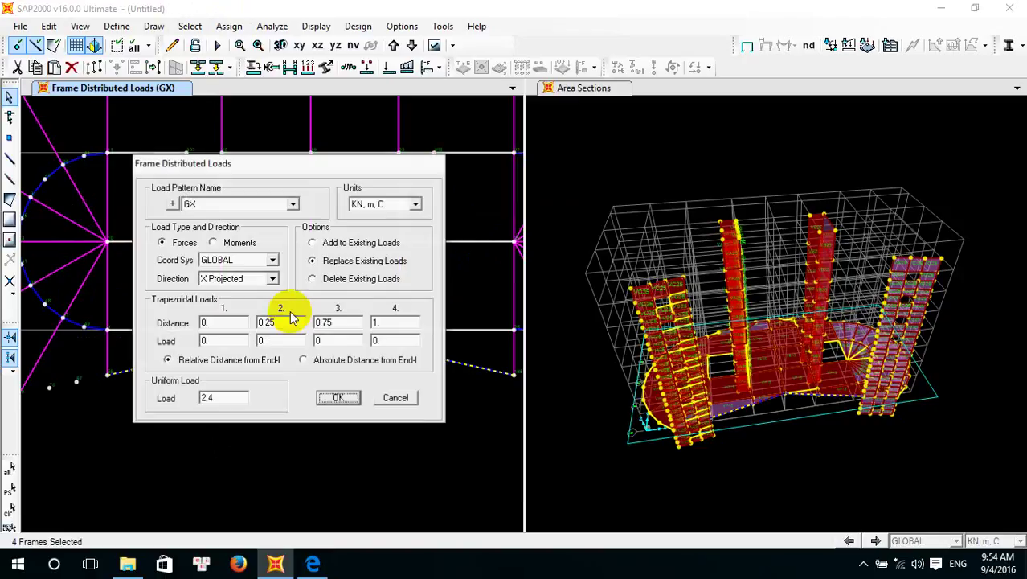
left_click_drag(231, 167, 286, 249)
left_click_drag(281, 181, 278, 138)
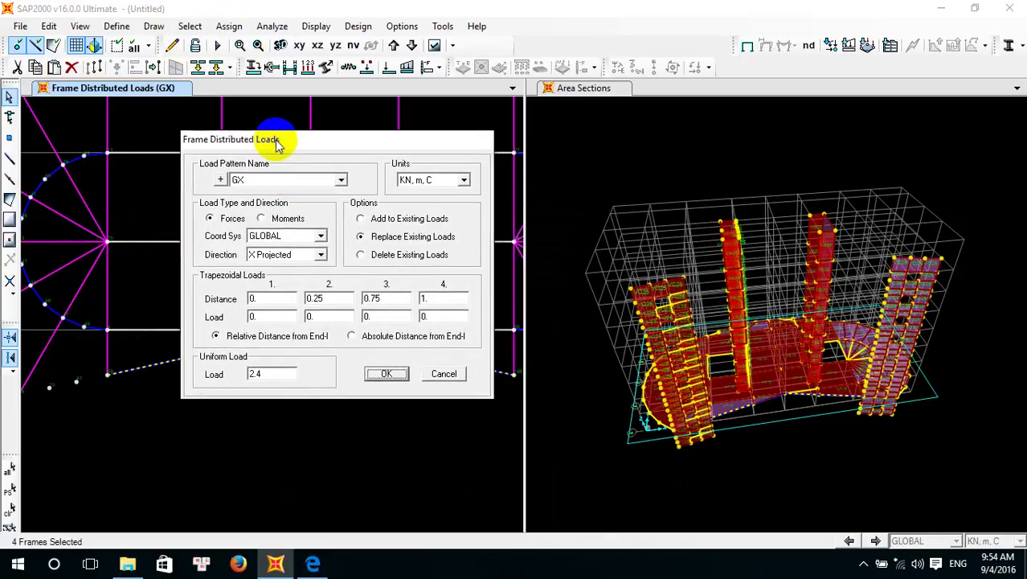
left_click(320, 254)
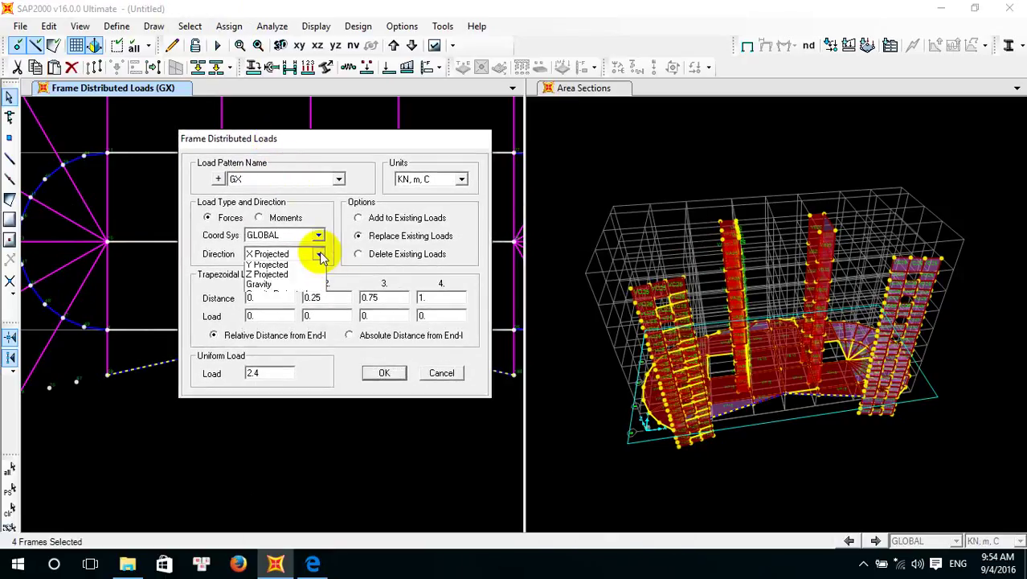
left_click(295, 299)
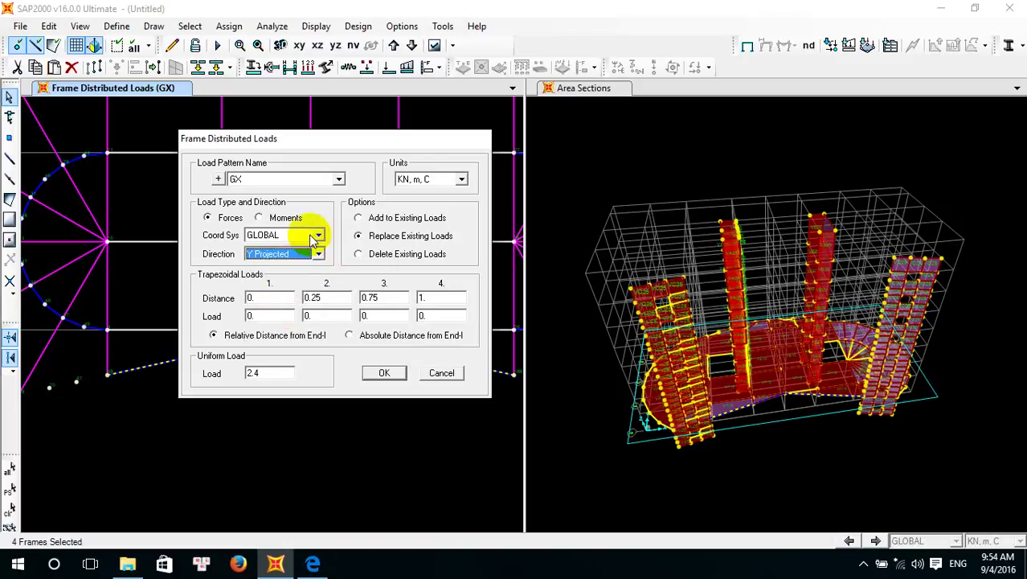
left_click(340, 181)
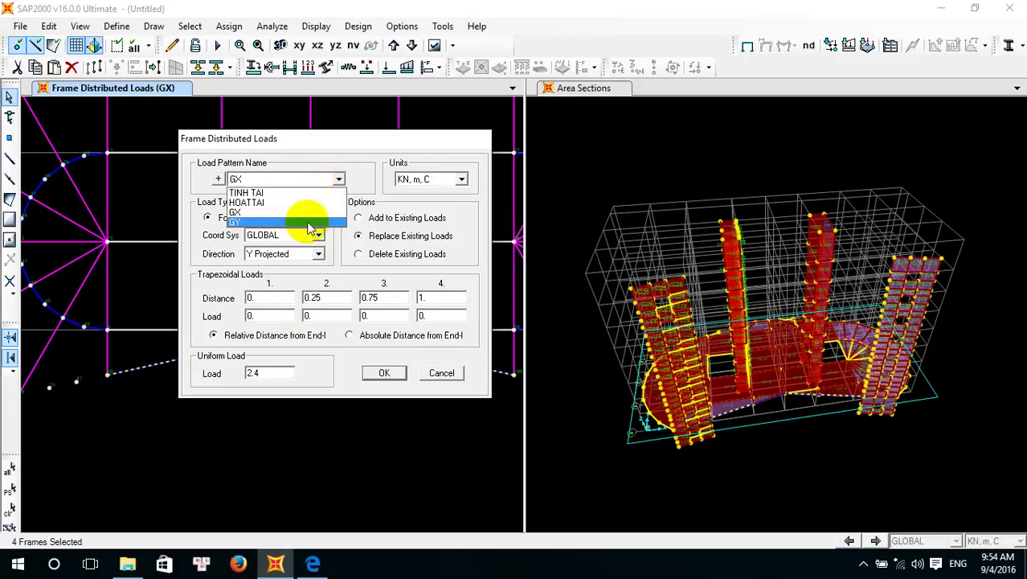
left_click(311, 229)
Check the wind pressure load in the exercise PDF and assign 3.2 kN/m as the uniform GY load on the selected beams
left_click(312, 563)
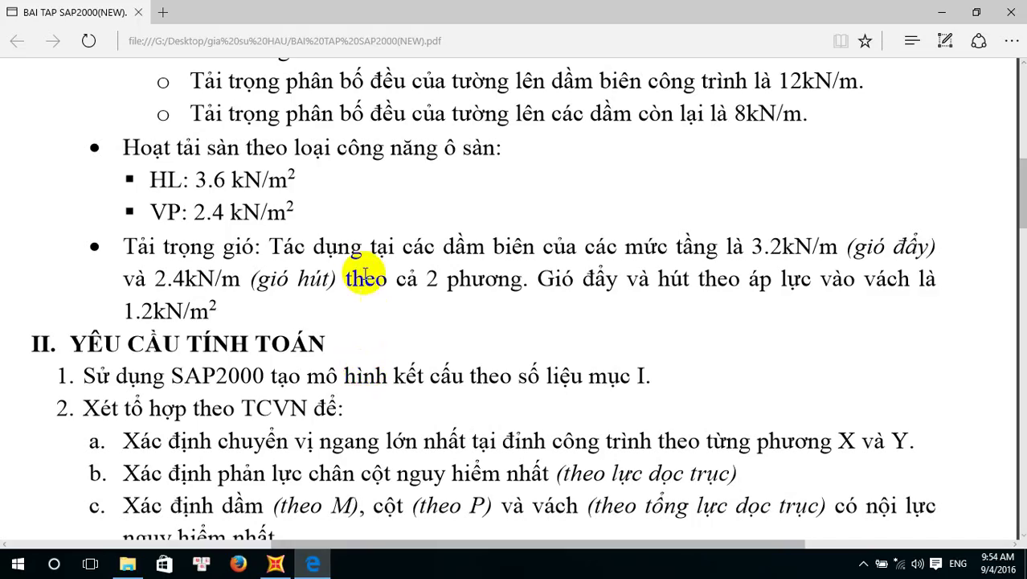
scroll(361, 257, "down", 5)
scroll(358, 211, "up", 1)
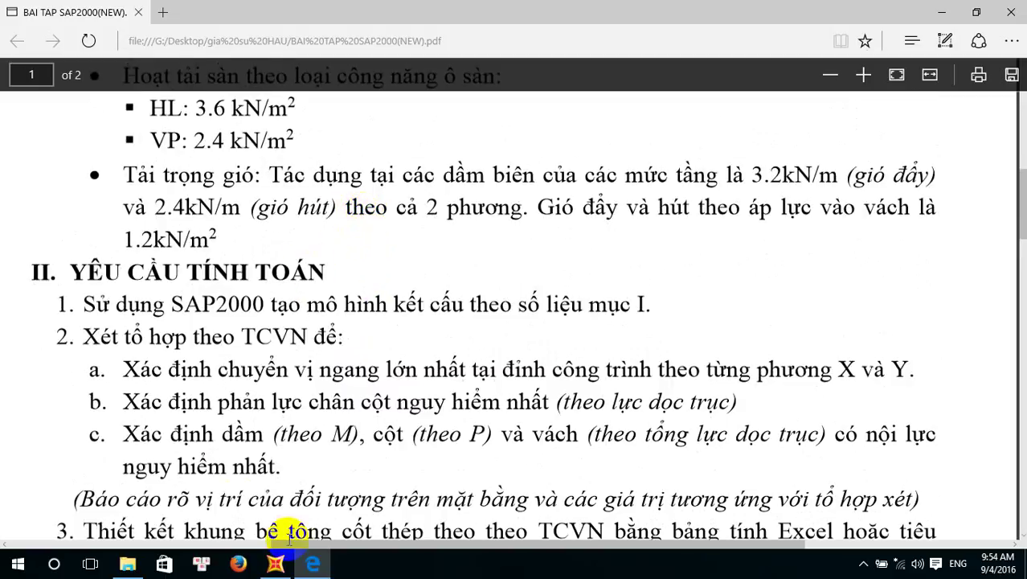
left_click(276, 565)
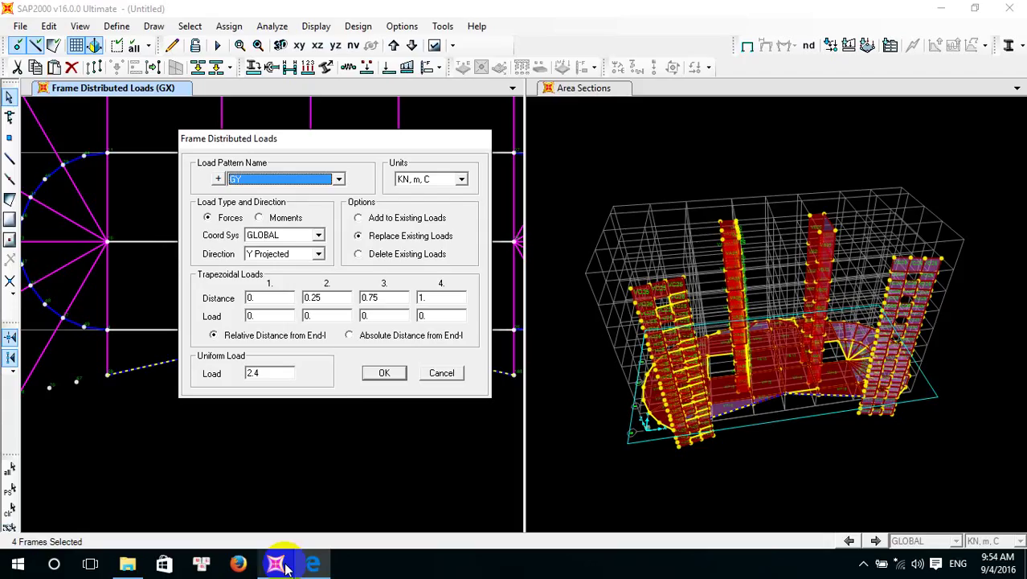
left_click(272, 374)
type("3.")
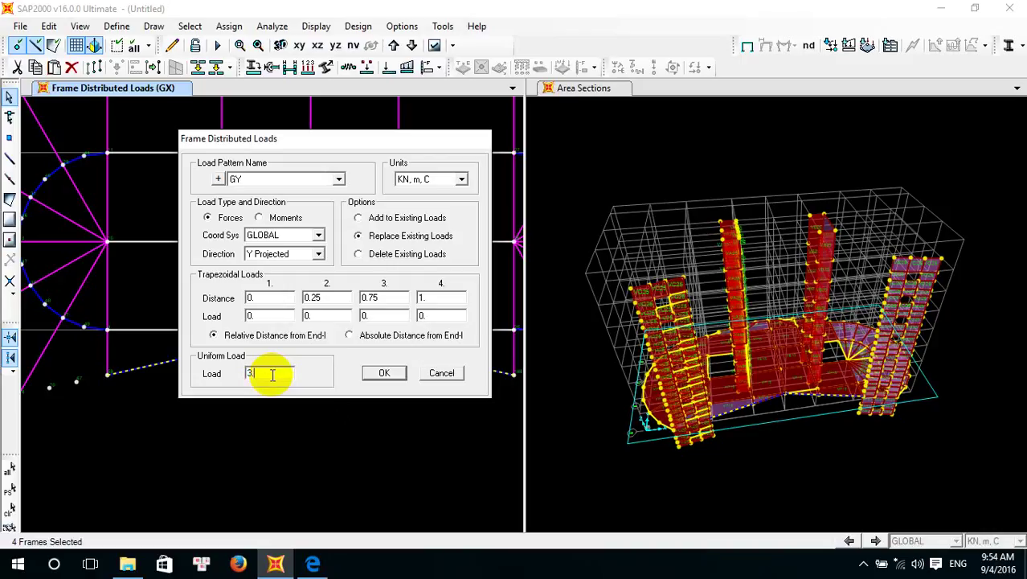
type("2")
left_click(373, 373)
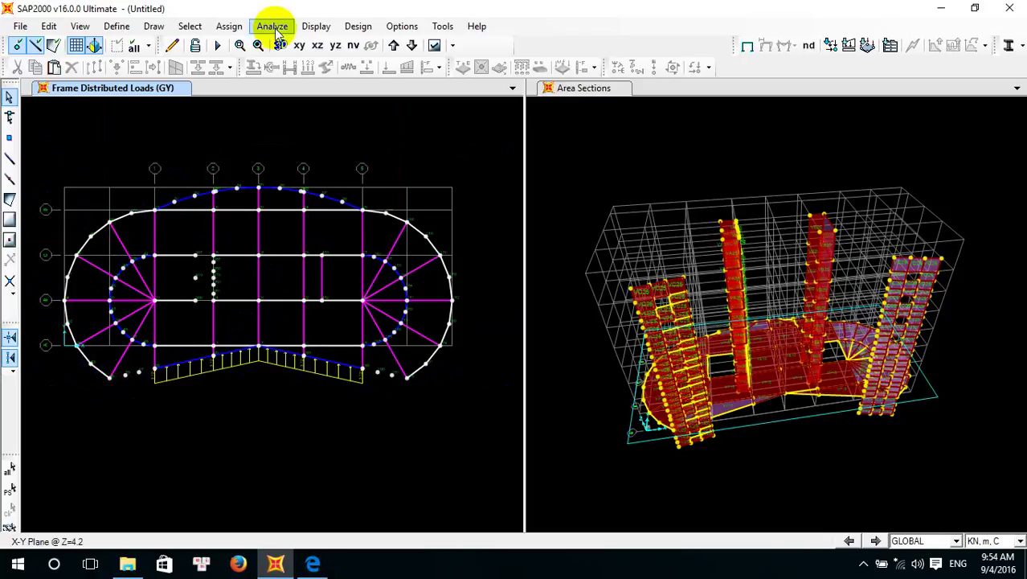
Select the four outer edge beams below grid B on each of the plan's two curved ends
left_click(229, 26)
mouse_move(188, 27)
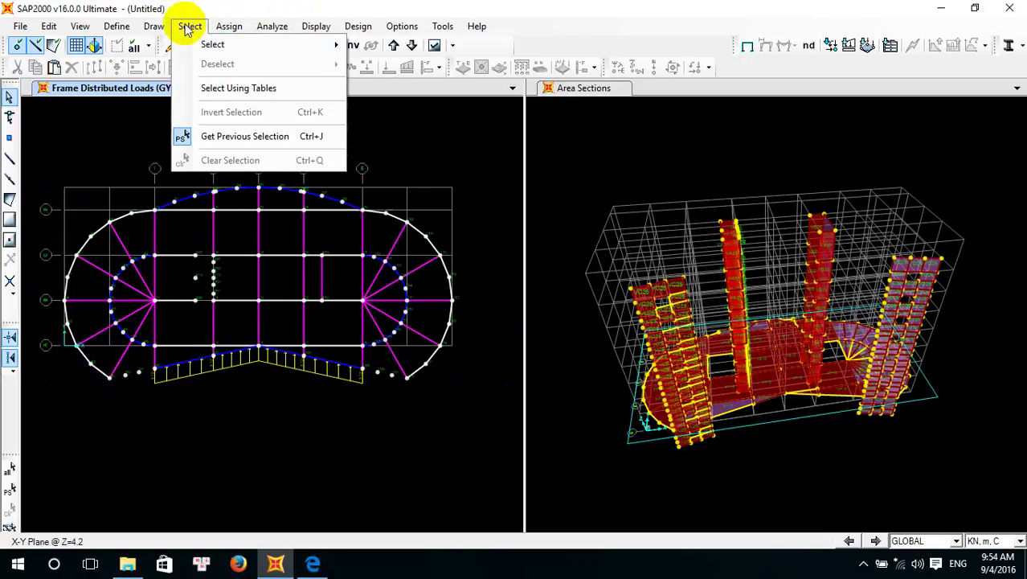
mouse_move(335, 49)
left_click(115, 344)
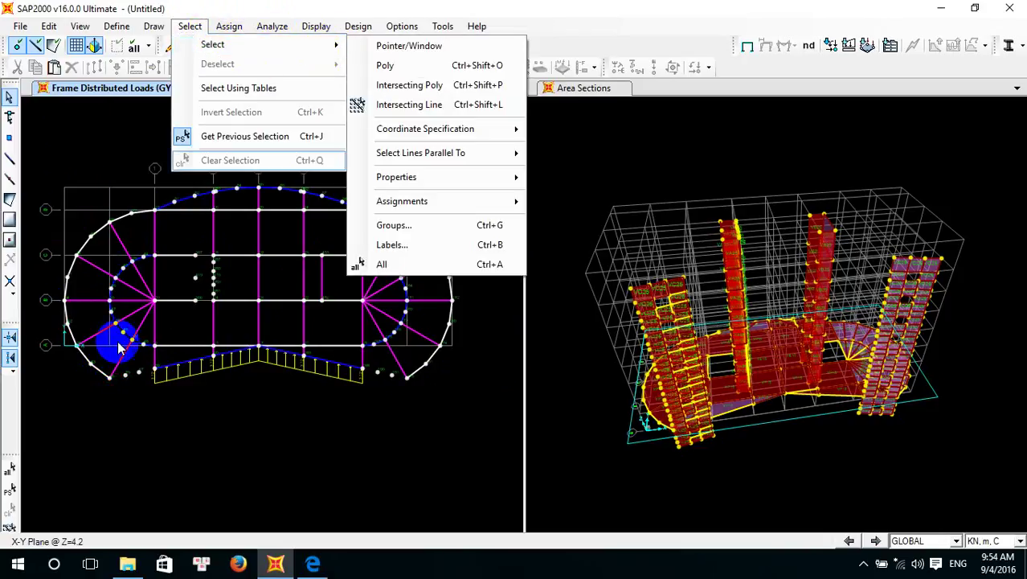
scroll(97, 371, "up", 3)
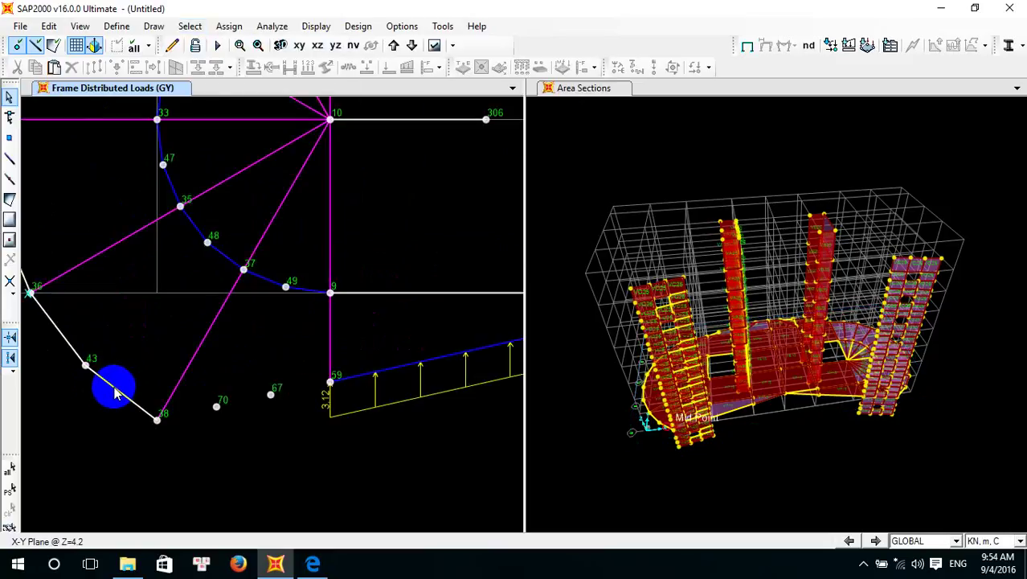
left_click(110, 383)
left_click(70, 341)
scroll(60, 297, "down", 3)
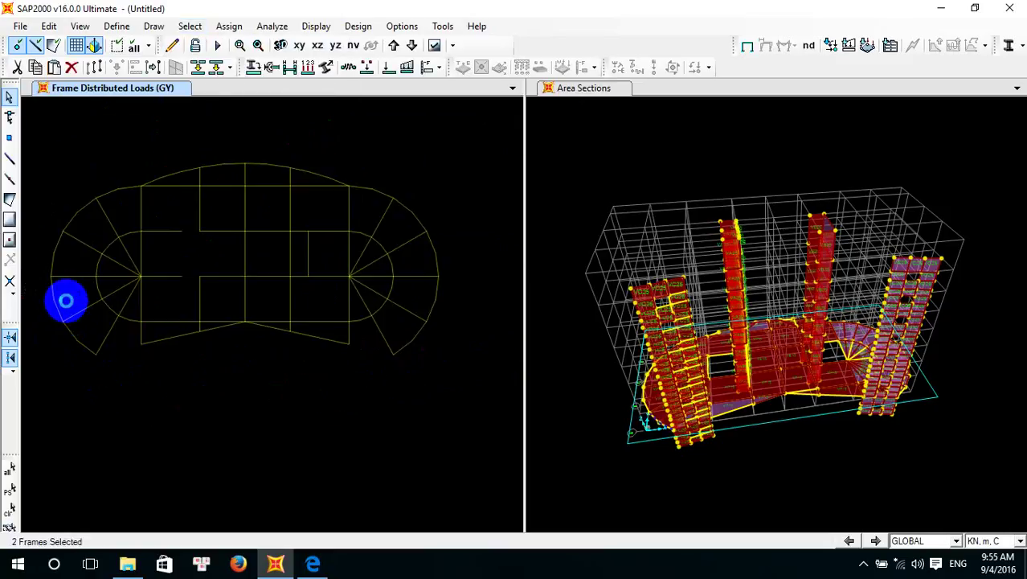
left_click(48, 302)
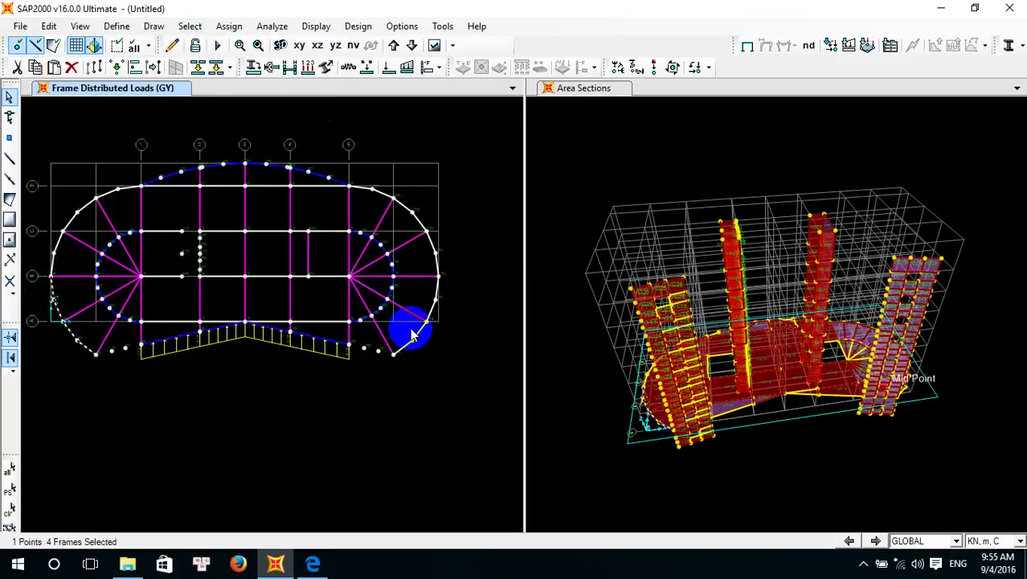
left_click(427, 330)
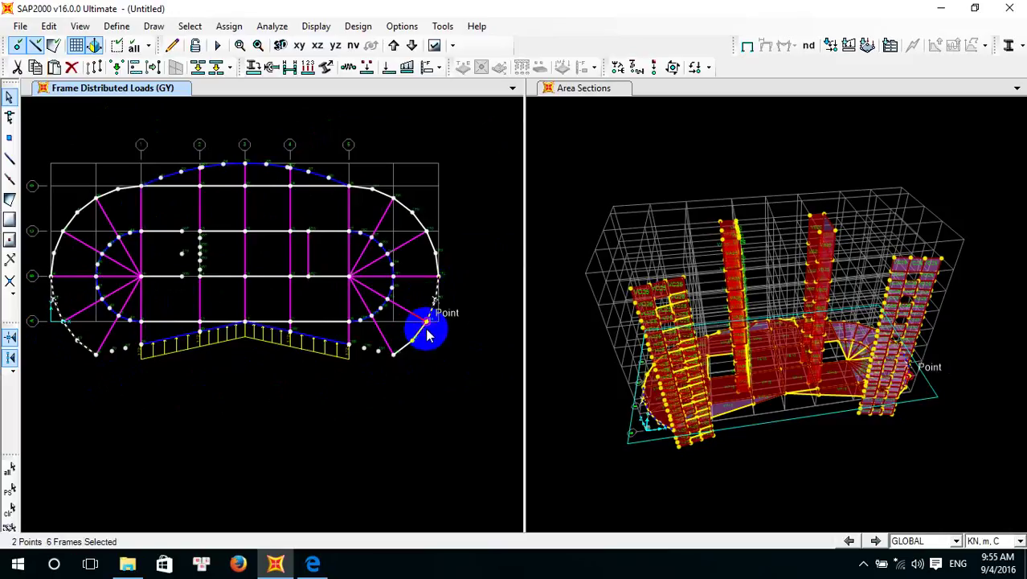
left_click(415, 309)
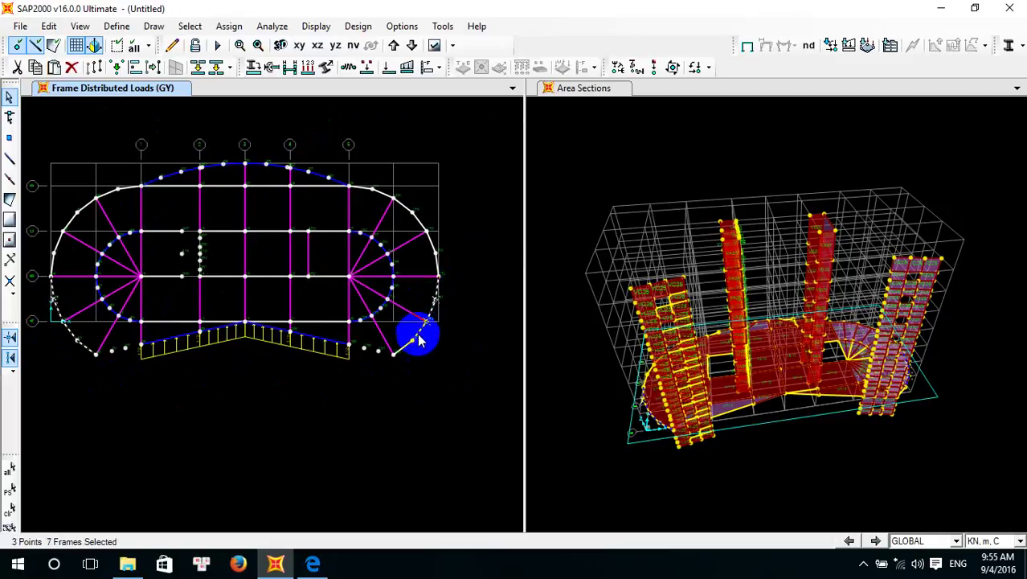
left_click(400, 351)
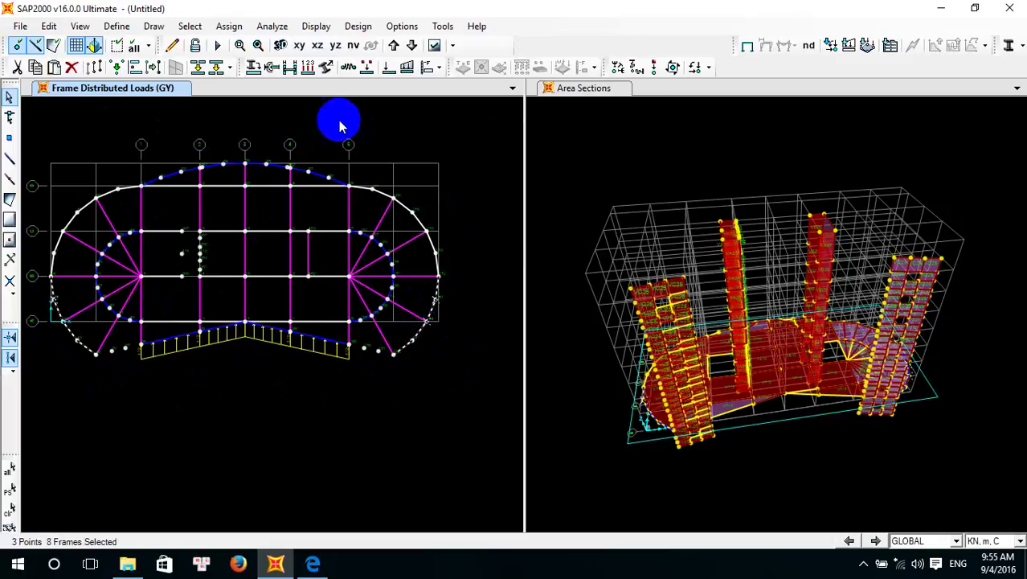
Assign a 3.2 kN/m uniform GY load in the Y Projected direction to the selected curved edge beams, replacing existing loads
left_click(241, 27)
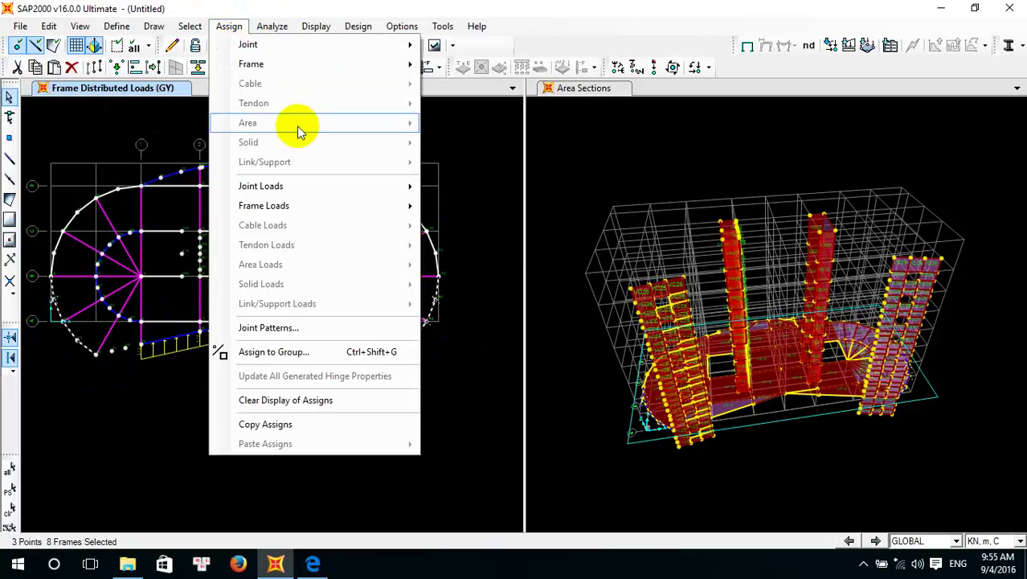
mouse_move(391, 210)
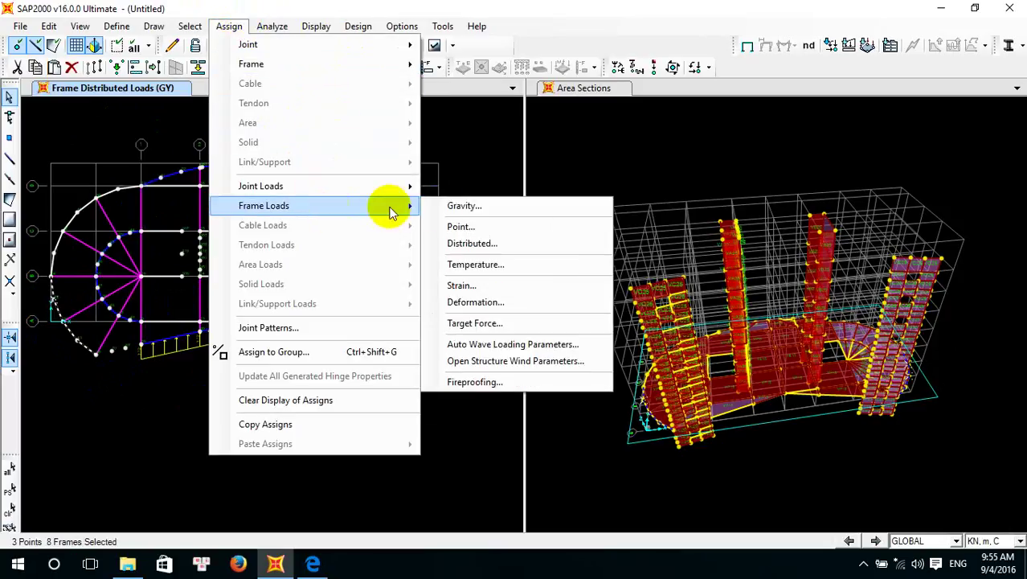
left_click(478, 244)
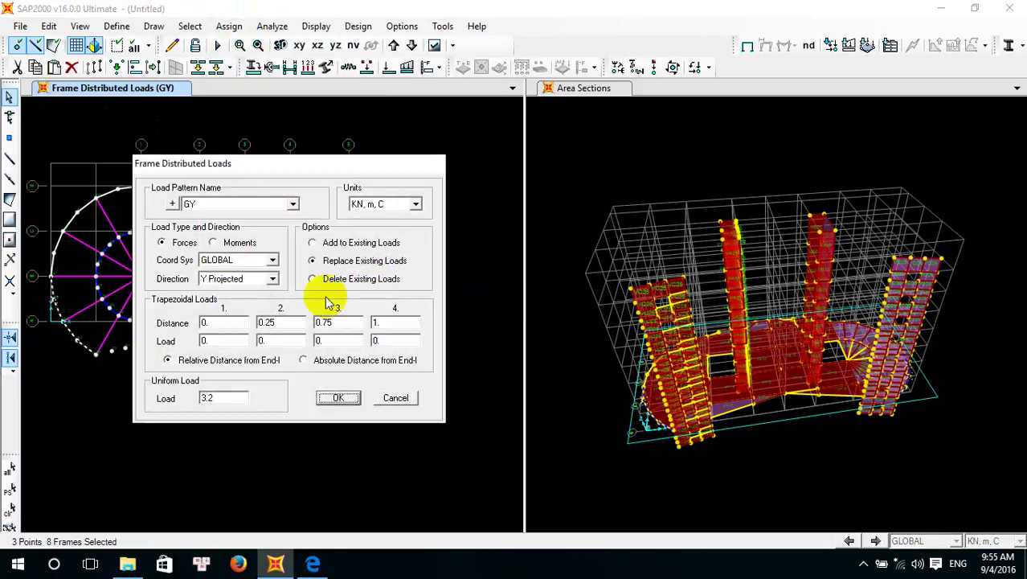
left_click(337, 399)
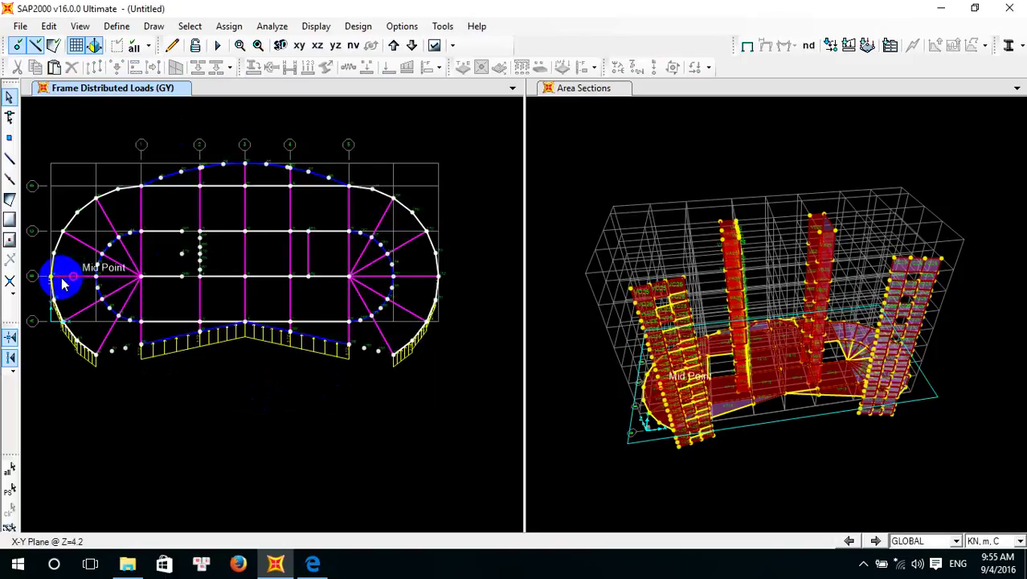
scroll(52, 293, "up", 3)
scroll(51, 291, "down", 1)
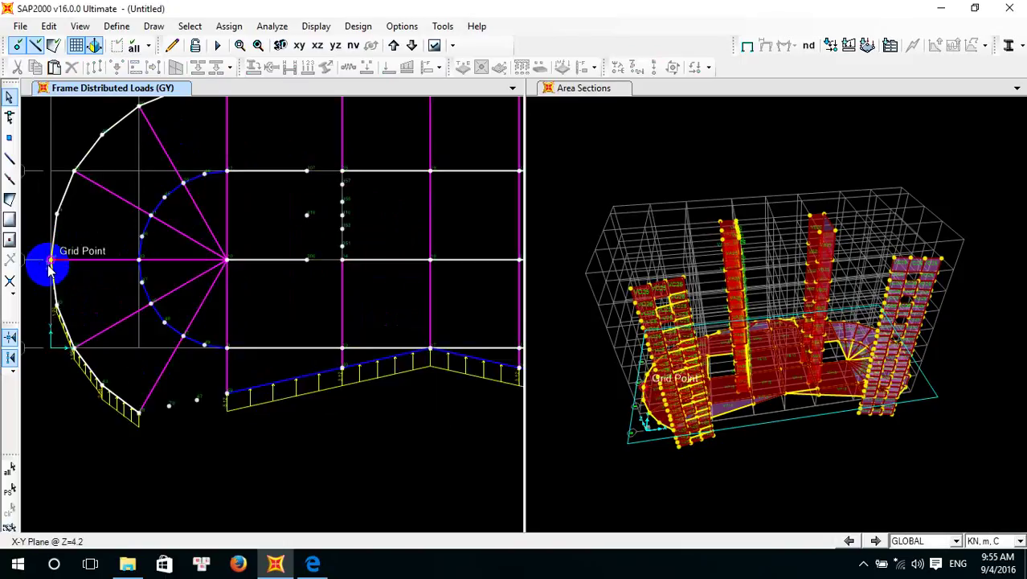
scroll(49, 267, "down", 2)
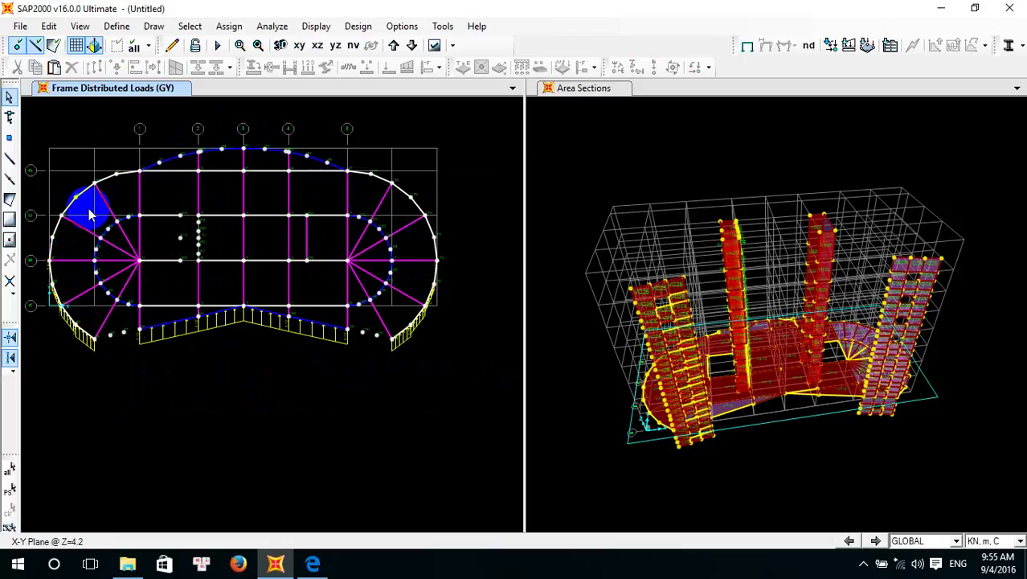
left_click(260, 45)
left_click(191, 27)
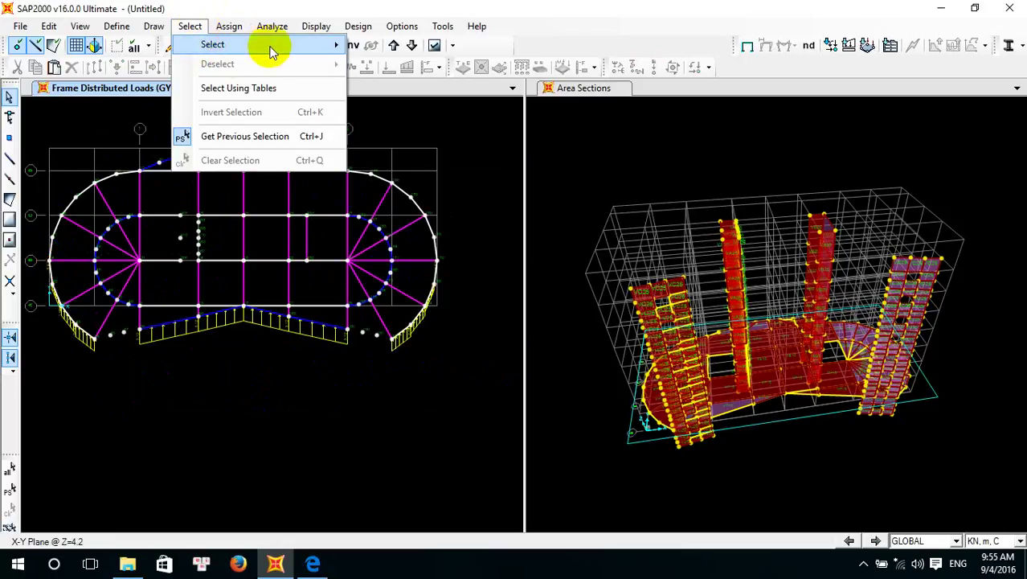
mouse_move(322, 45)
left_click(412, 65)
left_click(32, 263)
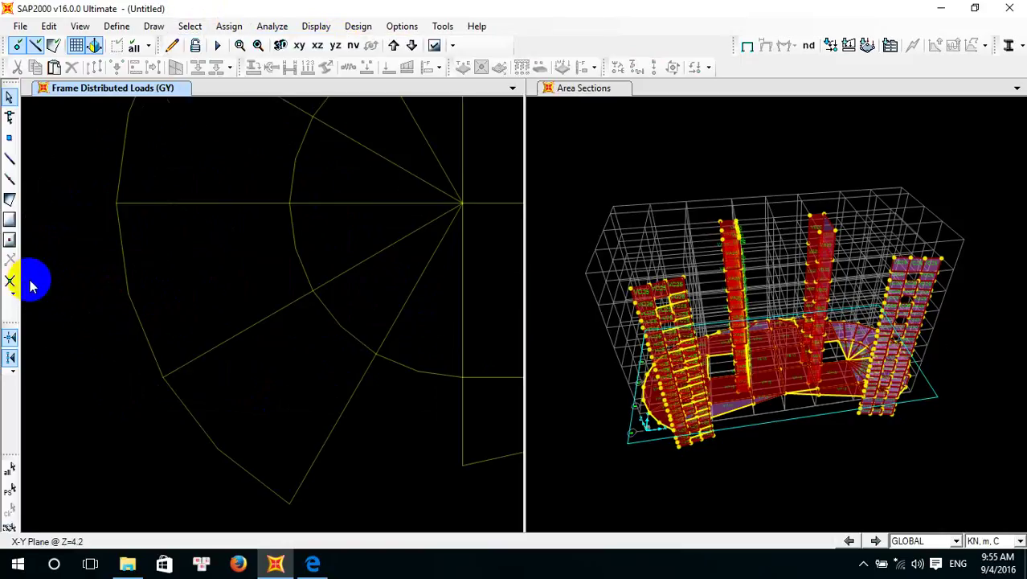
left_click(91, 227)
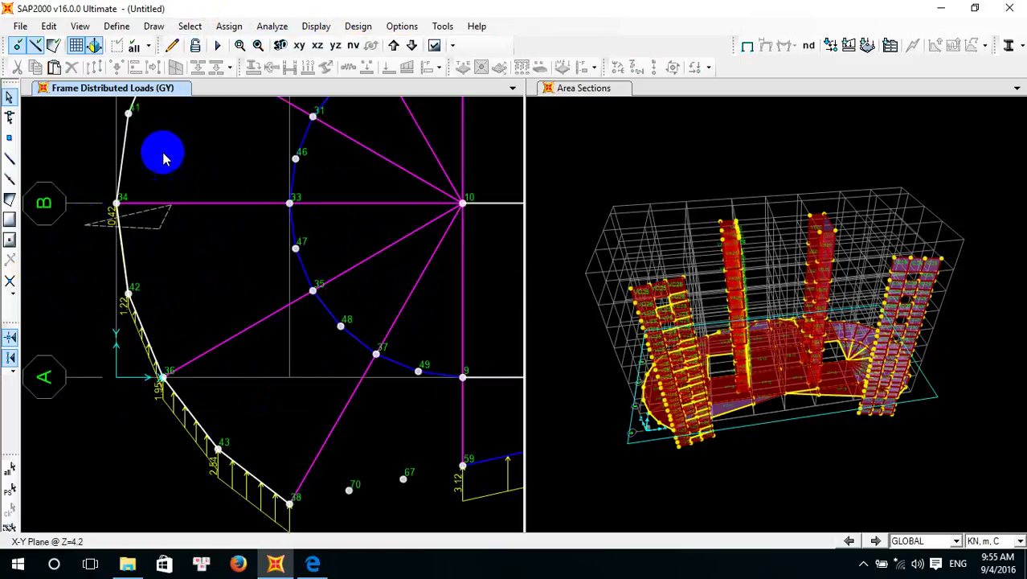
scroll(169, 152, "down", 3)
middle_click_drag(184, 114, 139, 285)
scroll(139, 286, "up", 3)
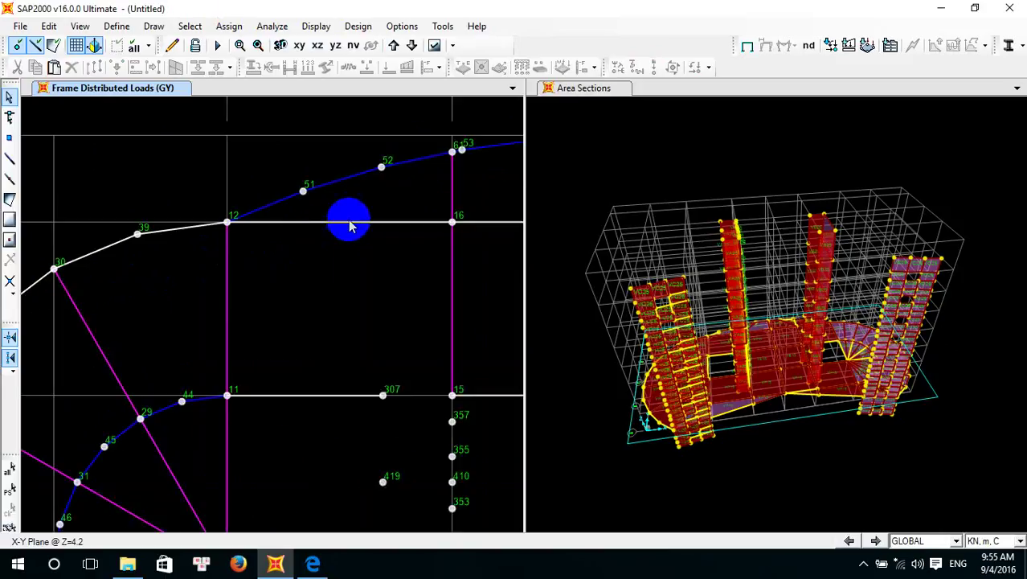
left_click(8, 280)
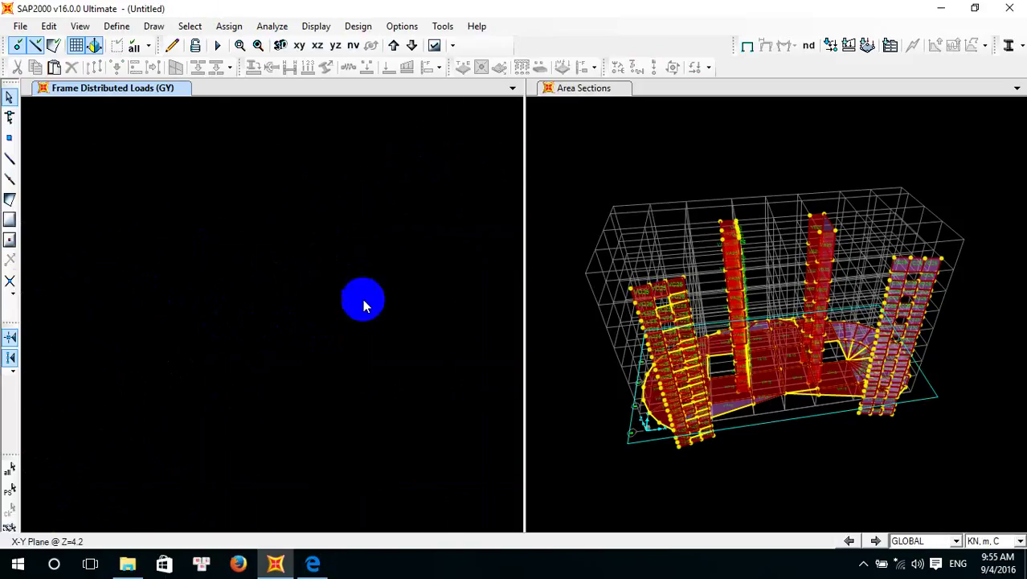
left_click(287, 316)
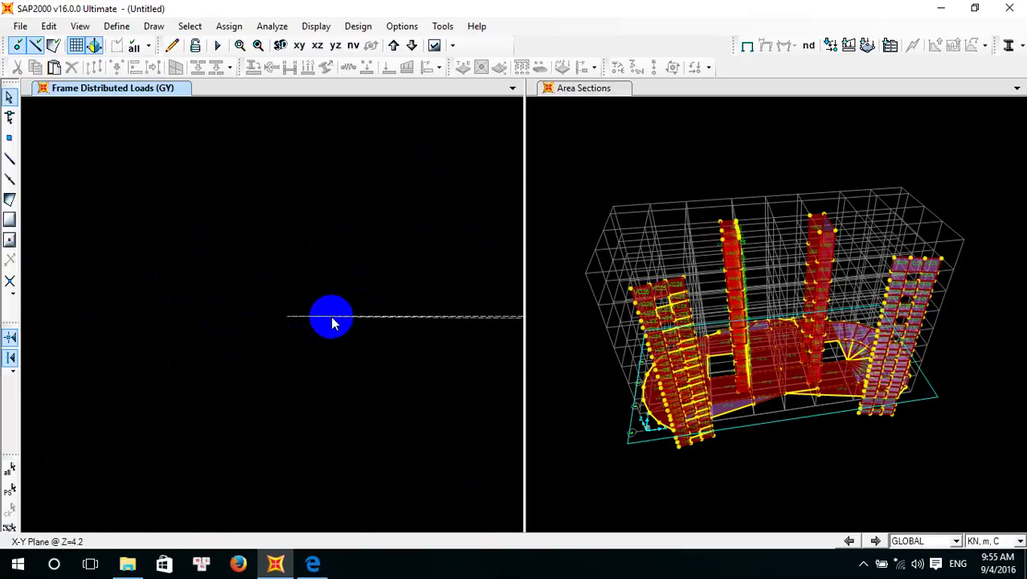
left_click(299, 47)
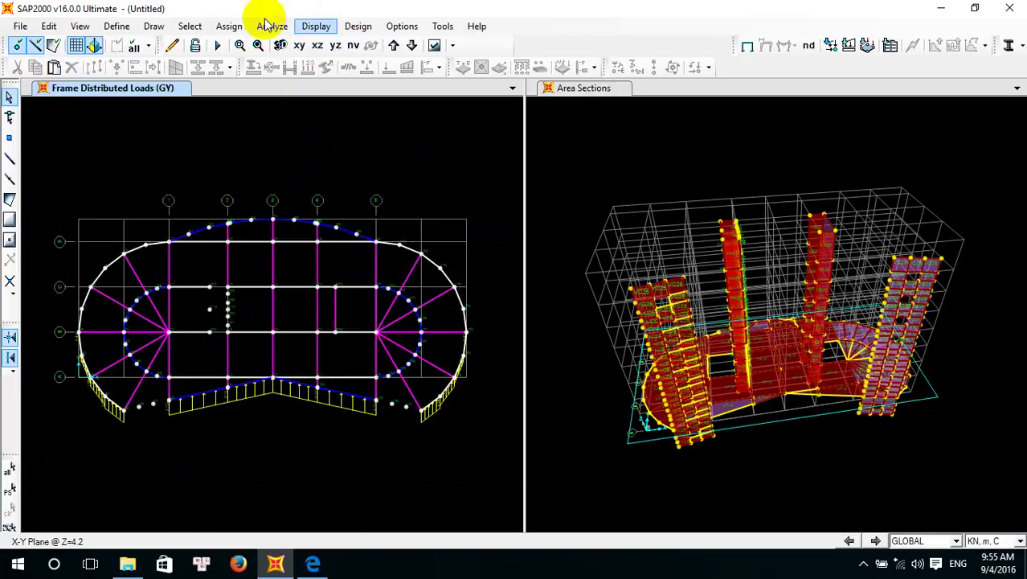
Start a polygon selection on the plan and trace its inner side just inside the outer edge beams above grid B, between the two curved ends
left_click(229, 27)
mouse_move(191, 29)
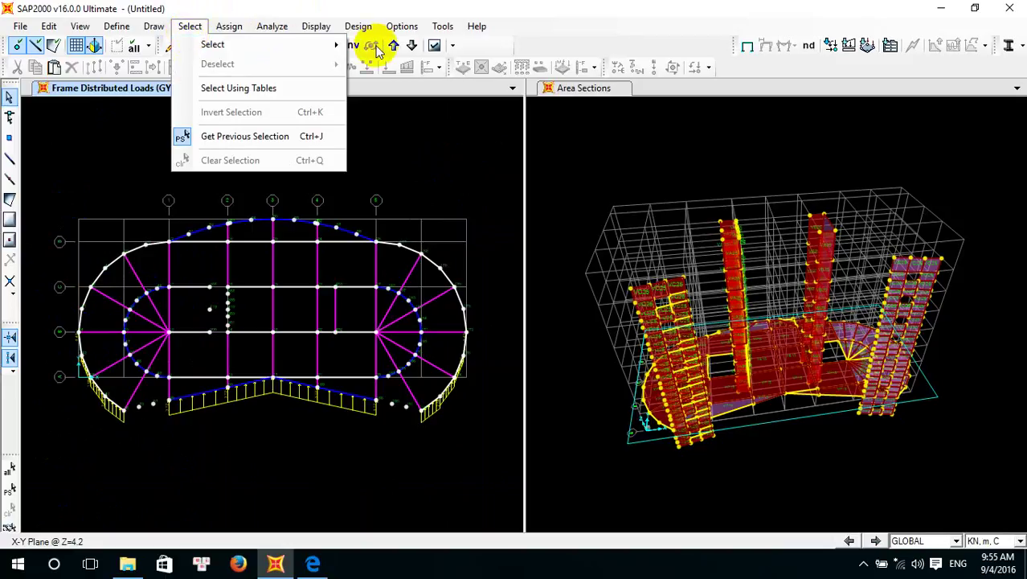
mouse_move(338, 45)
left_click(384, 65)
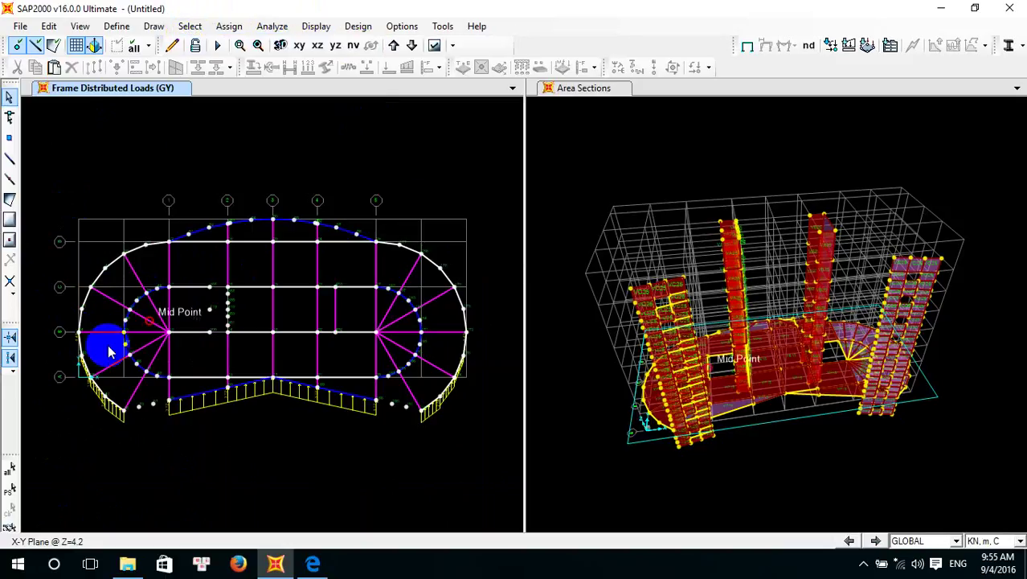
scroll(100, 344, "up", 4)
middle_click_drag(96, 344, 245, 349)
left_click(228, 310)
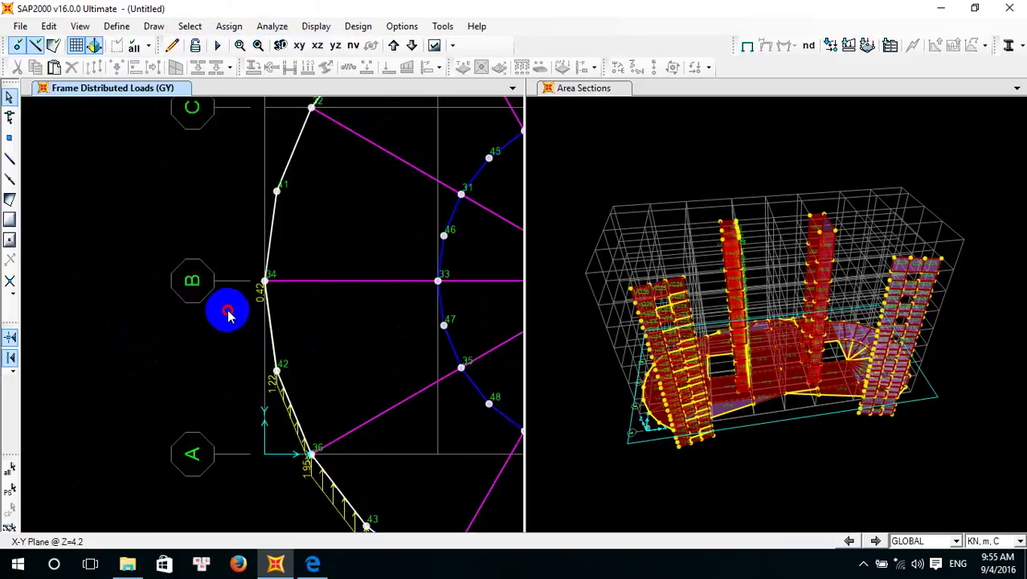
left_click(325, 323)
left_click(332, 221)
scroll(310, 299, "up", 3)
scroll(304, 287, "down", 3)
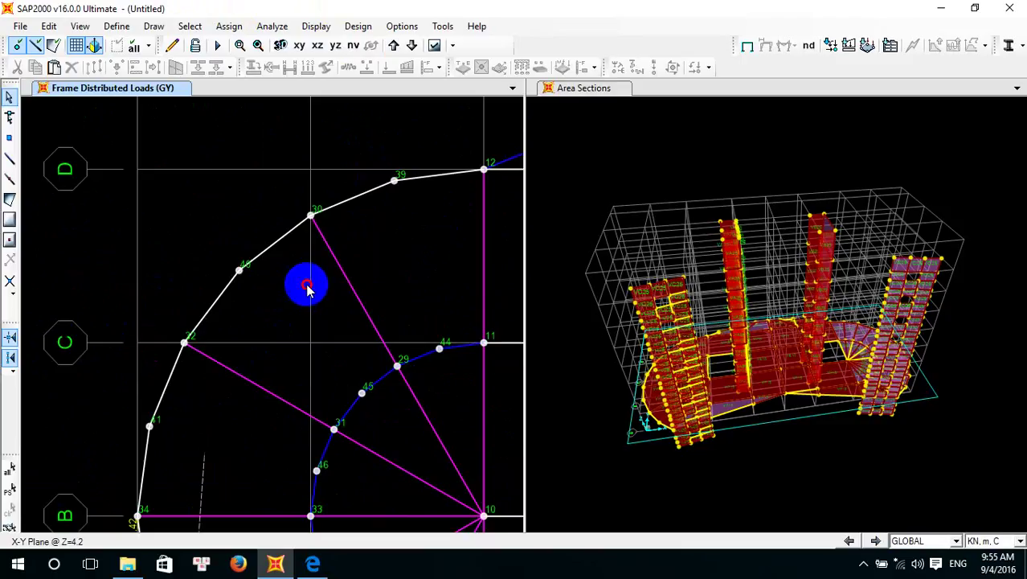
scroll(221, 364, "up", 4)
scroll(241, 353, "down", 4)
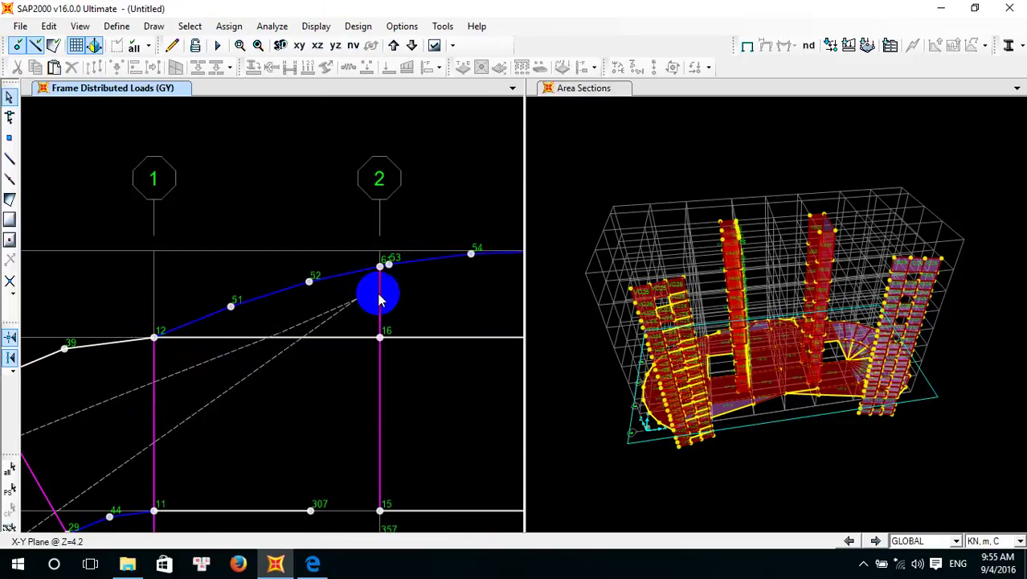
left_click(378, 287)
middle_click_drag(461, 301, 147, 334)
left_click(245, 309)
left_click(350, 330)
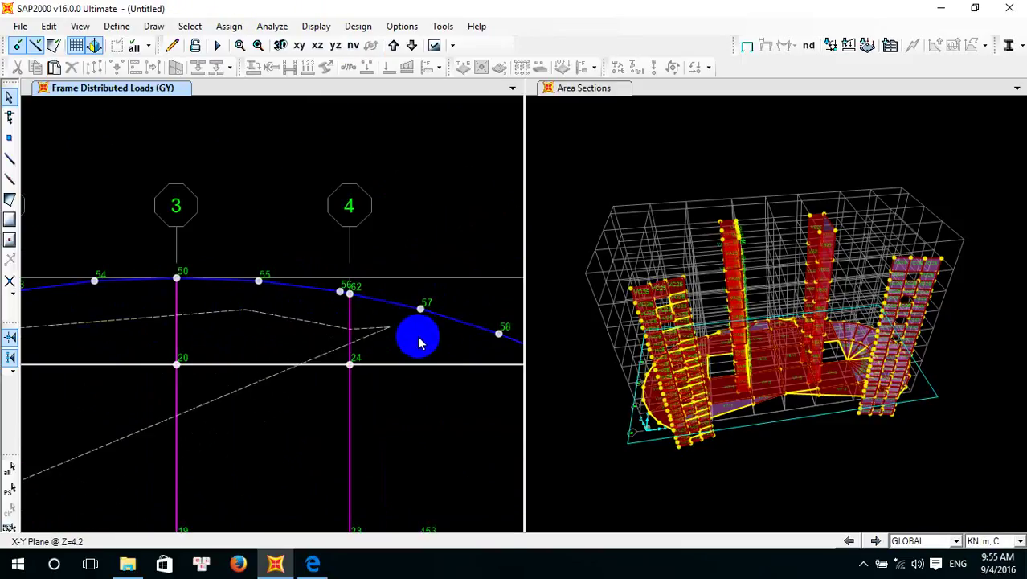
middle_click_drag(478, 423, 120, 279)
left_click(113, 257)
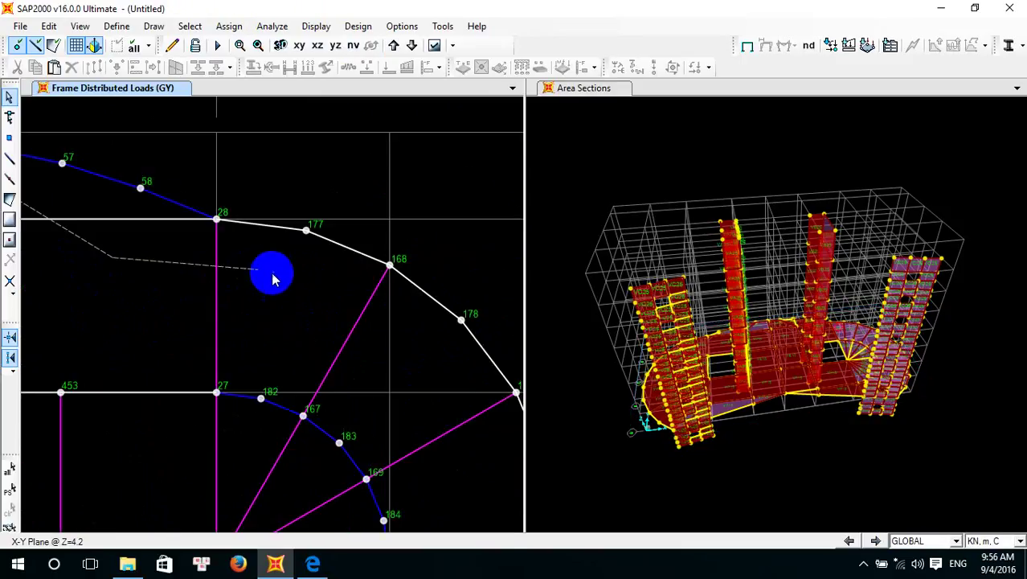
left_click(313, 278)
middle_click_drag(434, 414, 339, 347)
left_click(409, 409)
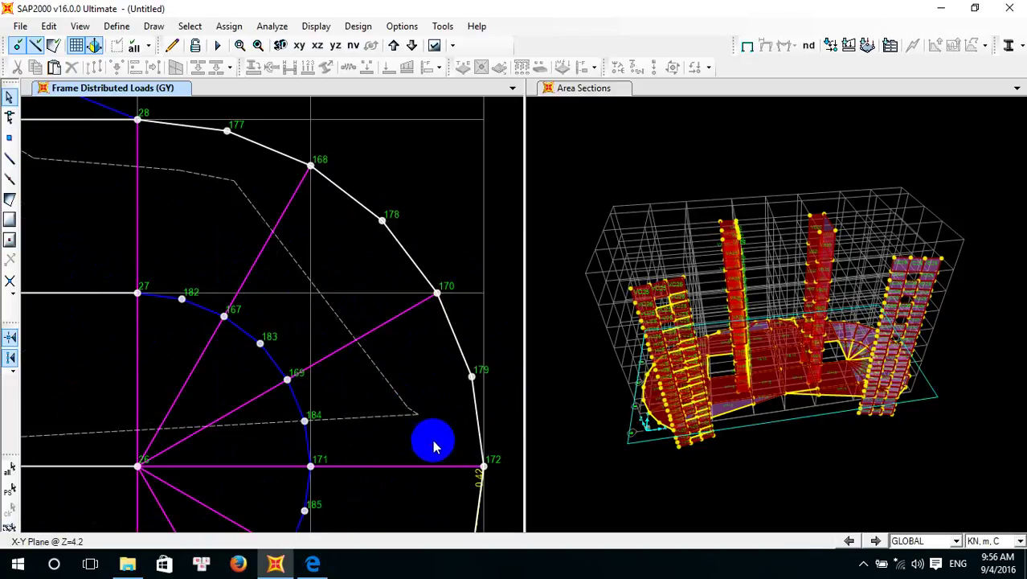
left_click(443, 488)
left_click(501, 503)
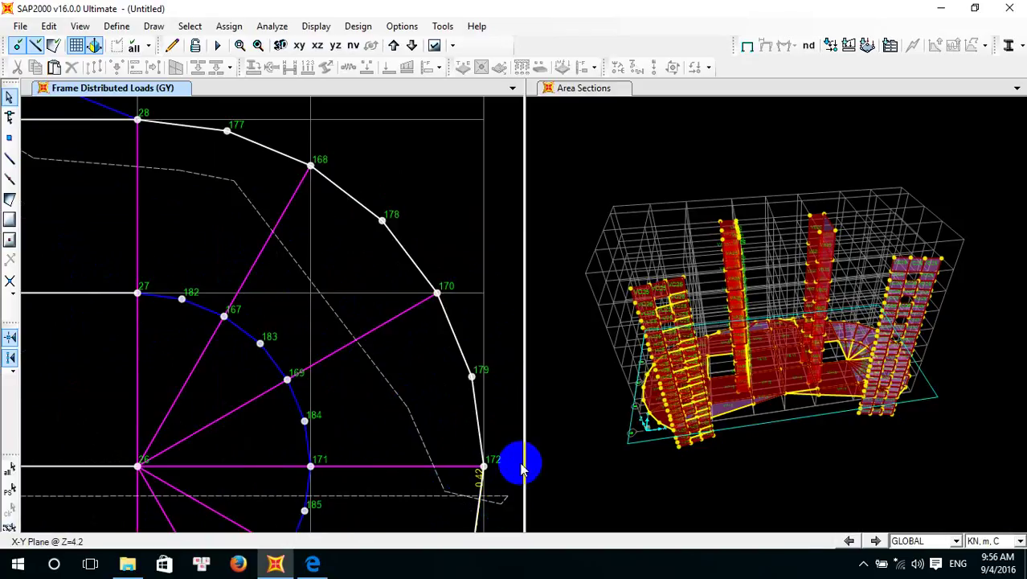
Complete the selection polygon around the outside of the same edge beams and close it so the curved beams above grid B are selected
left_click(502, 229)
key("Return")
scroll(398, 142, "down", 3)
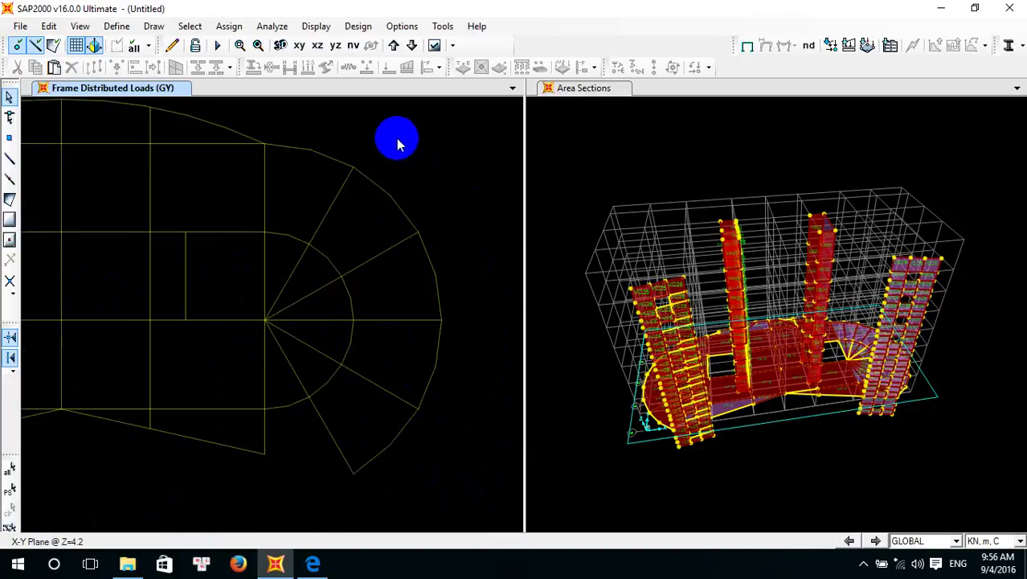
scroll(433, 394, "up", 5)
scroll(220, 296, "down", 2)
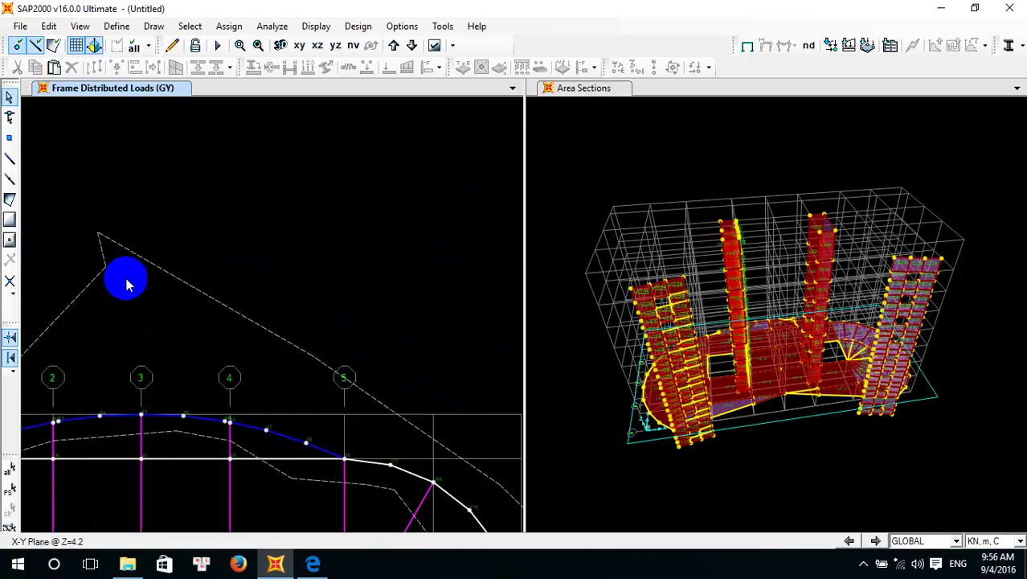
scroll(358, 165, "down", 1)
scroll(213, 264, "down", 2)
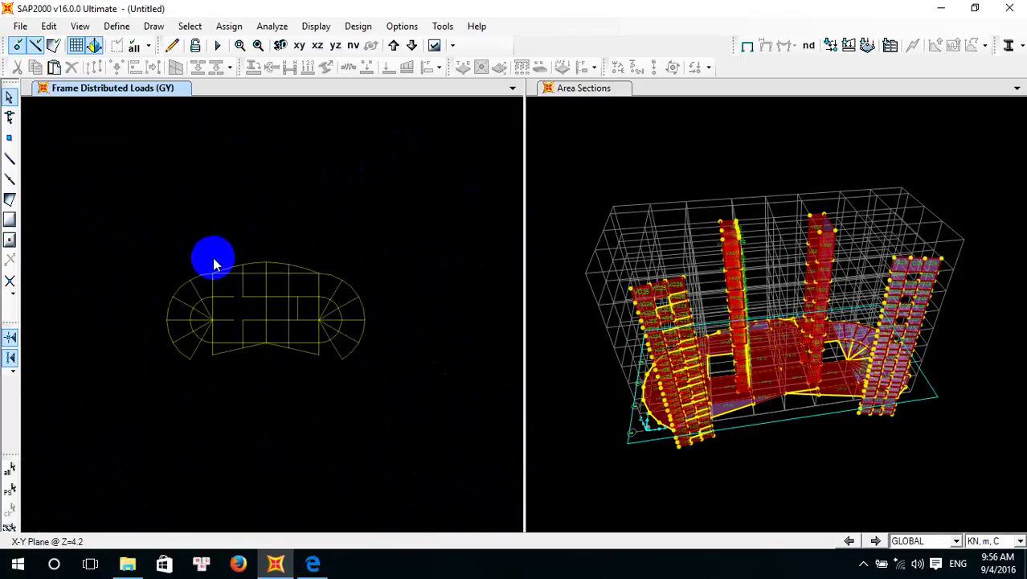
left_click(143, 274)
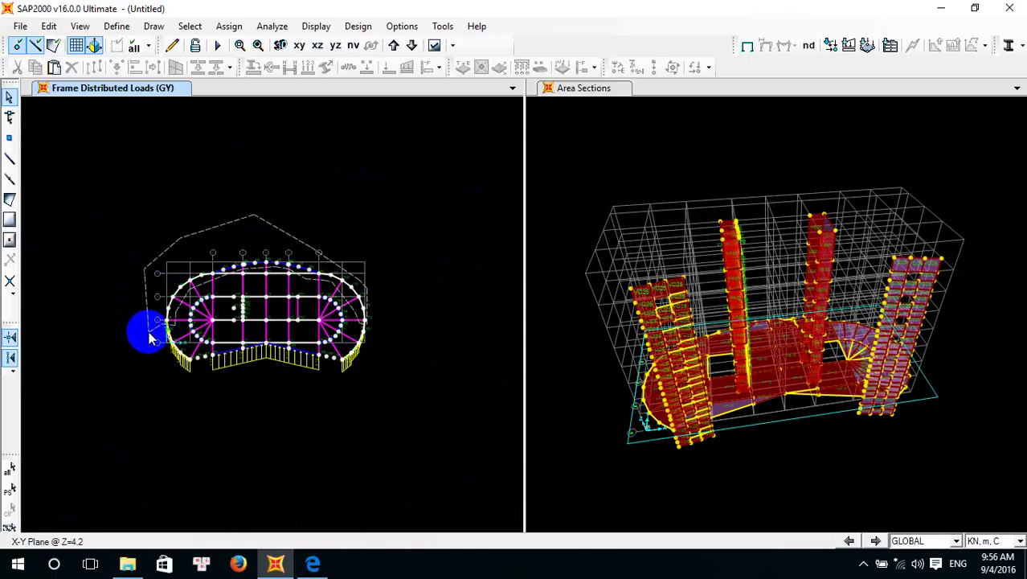
right_click(148, 336)
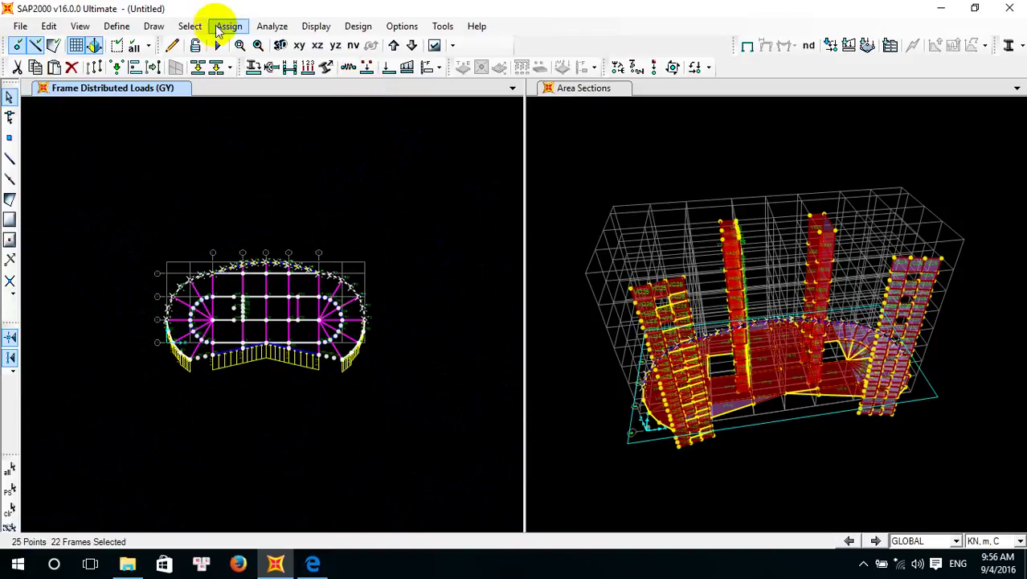
Check the suction load in the exercise PDF and add a 2.4 kN/m uniform GY load in the Y Projected direction to the selected beams' existing loads
left_click(229, 25)
mouse_move(282, 206)
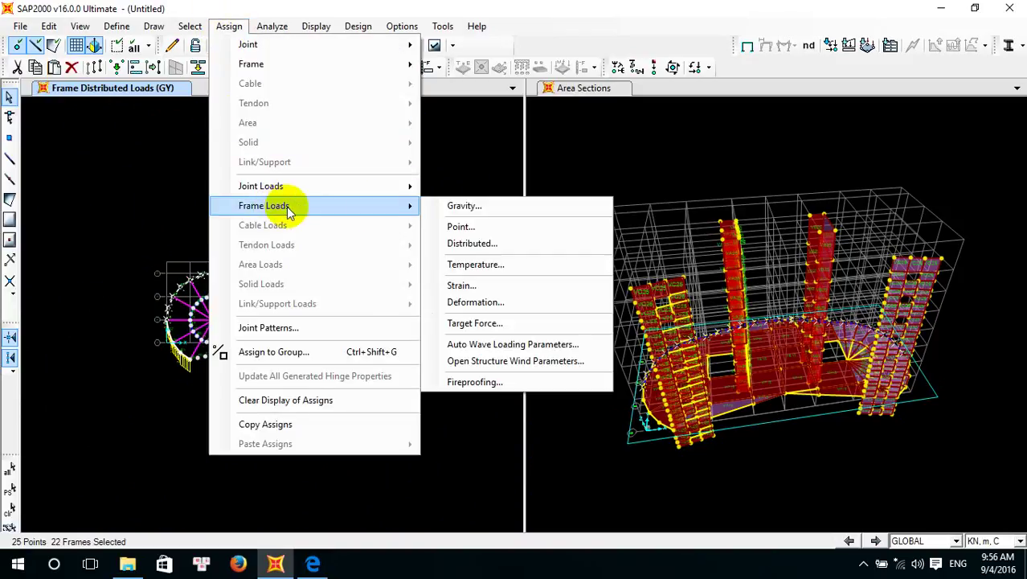
left_click(473, 243)
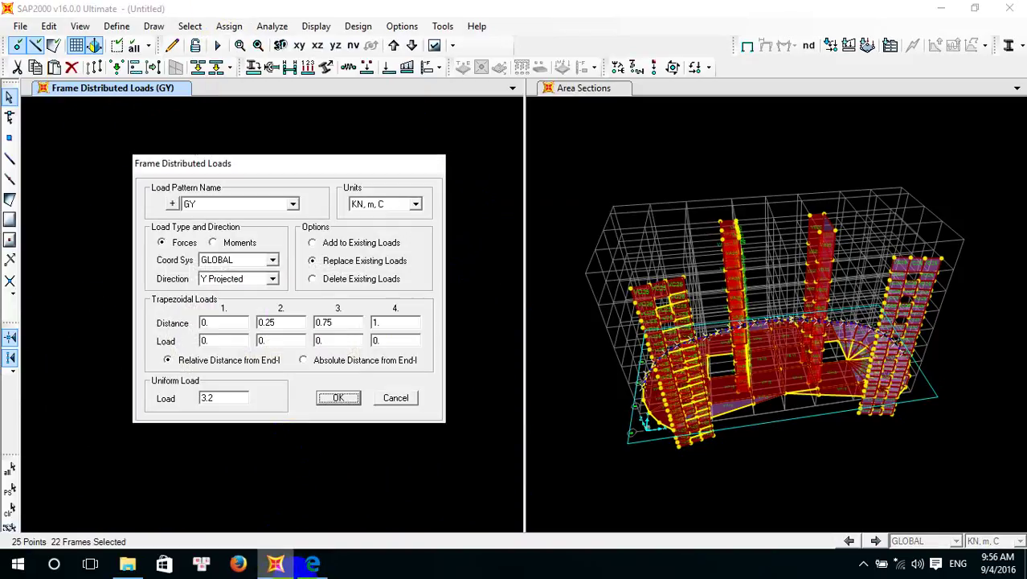
left_click(312, 564)
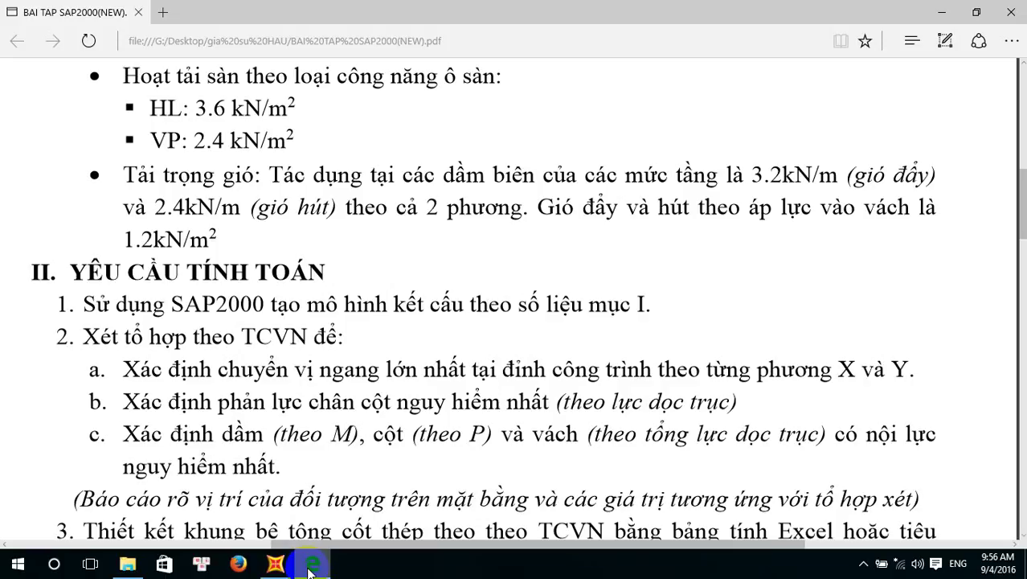
left_click(309, 567)
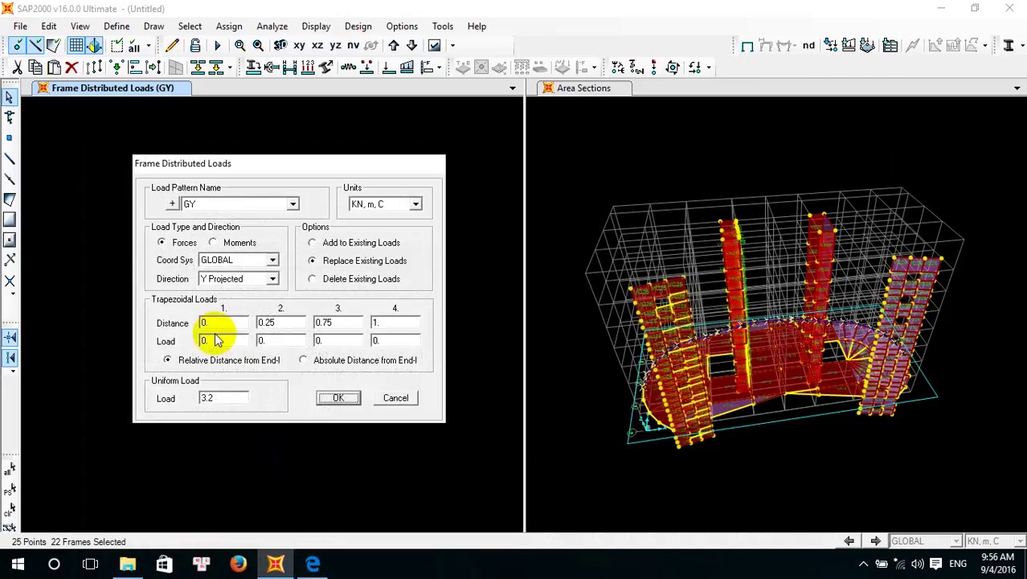
left_click(232, 393)
type("2.4")
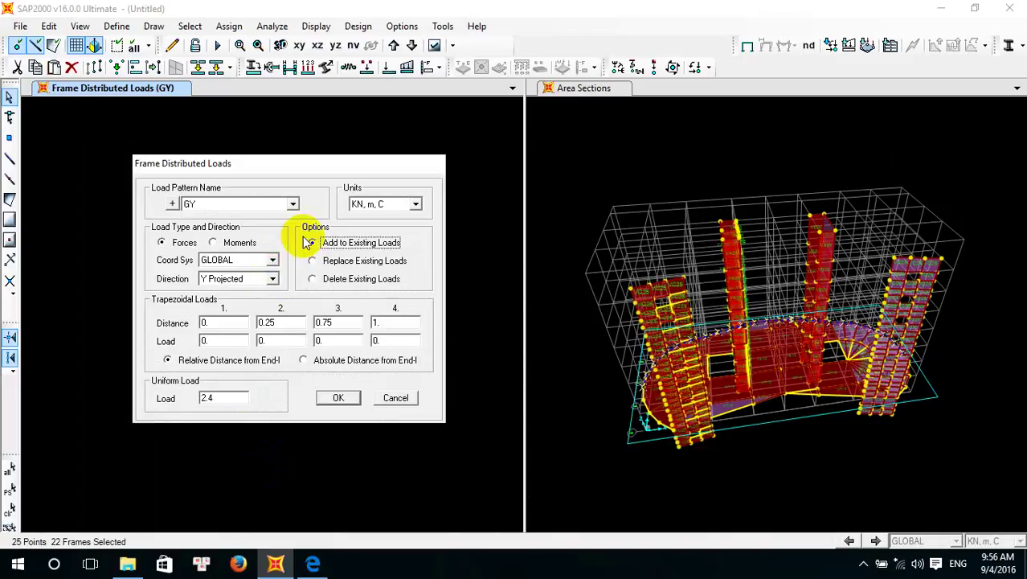
left_click(338, 397)
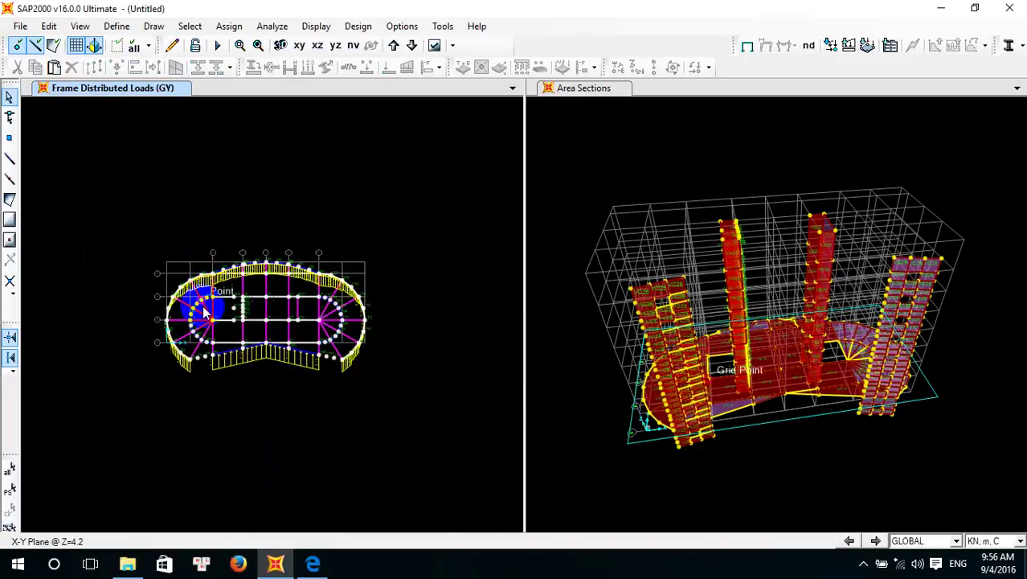
Check the wall wind load in the exercise PDF and restore the plain model display without loads in the Z=4.2 plan
left_click(309, 562)
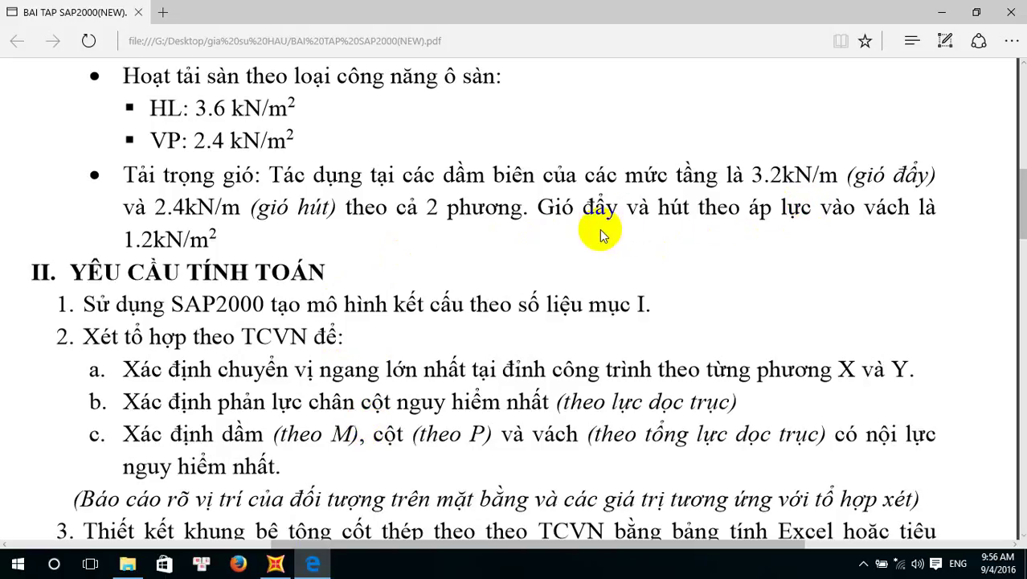
left_click(275, 563)
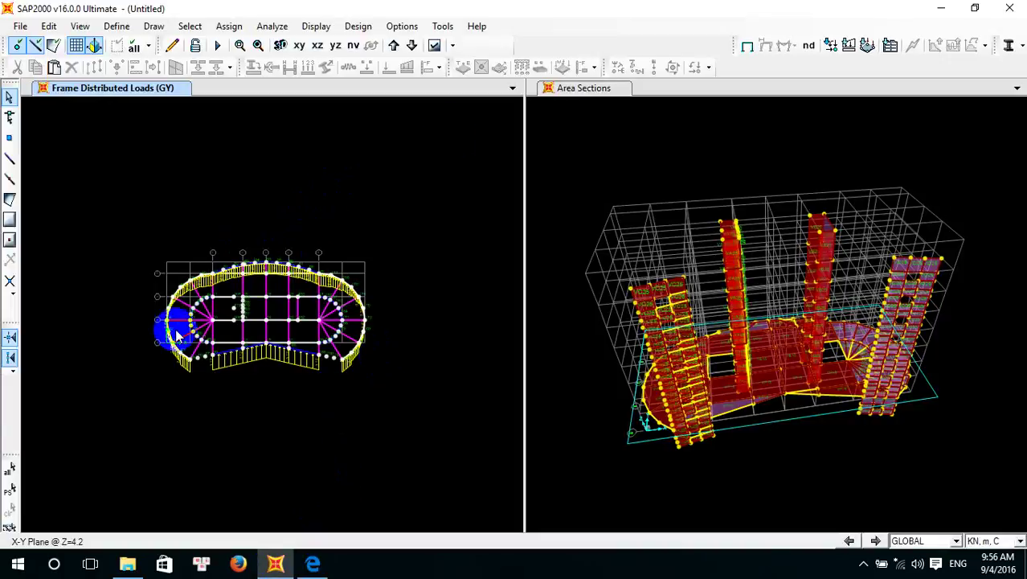
left_click(749, 47)
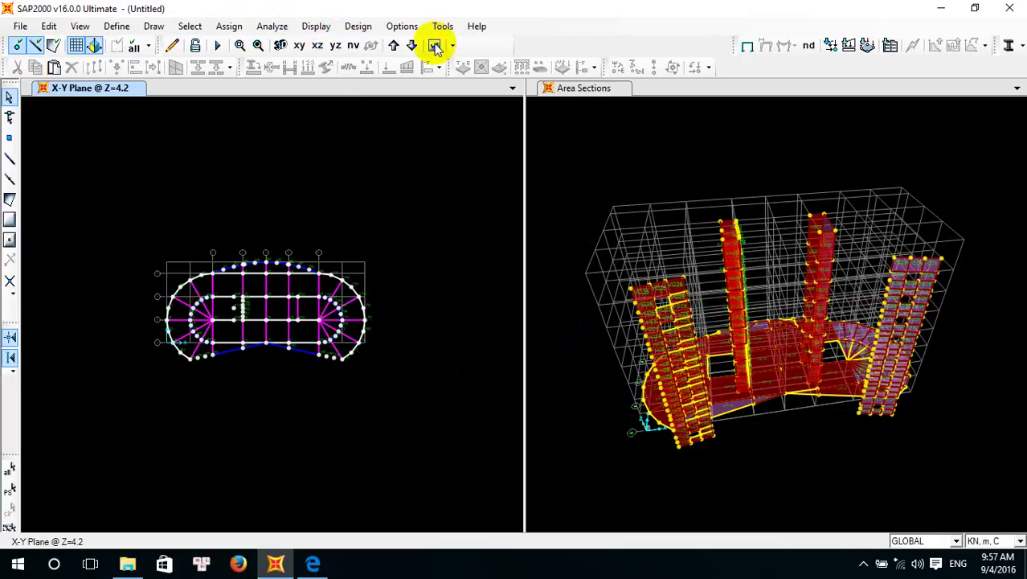
Select the wall areas that use area section VC25
left_click(191, 27)
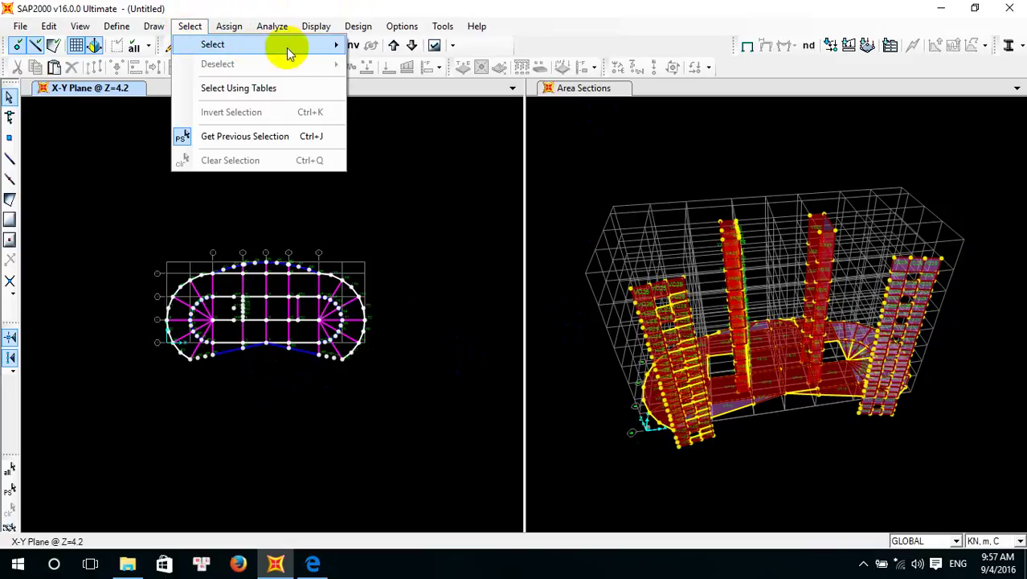
mouse_move(291, 53)
mouse_move(505, 177)
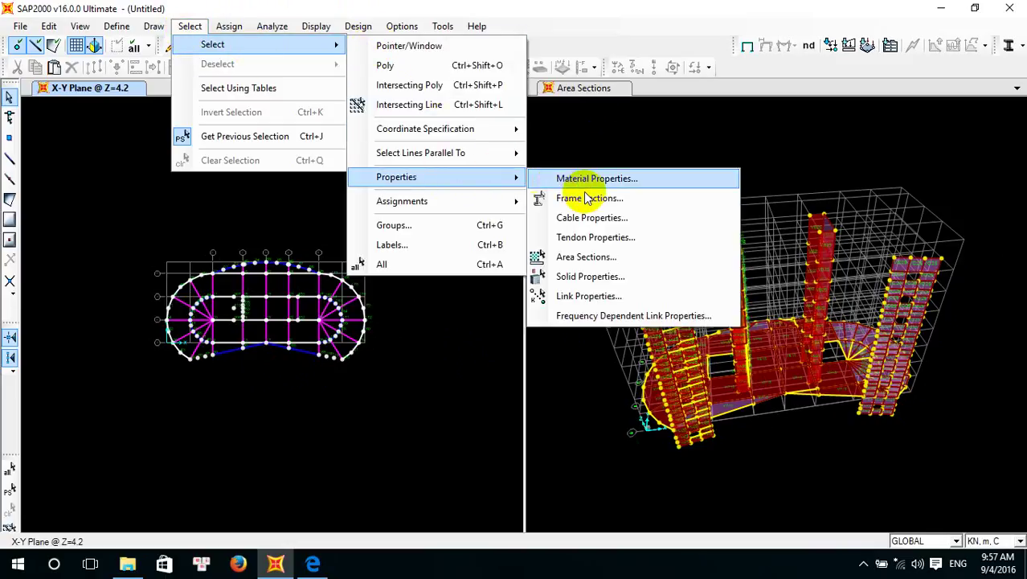
left_click(586, 256)
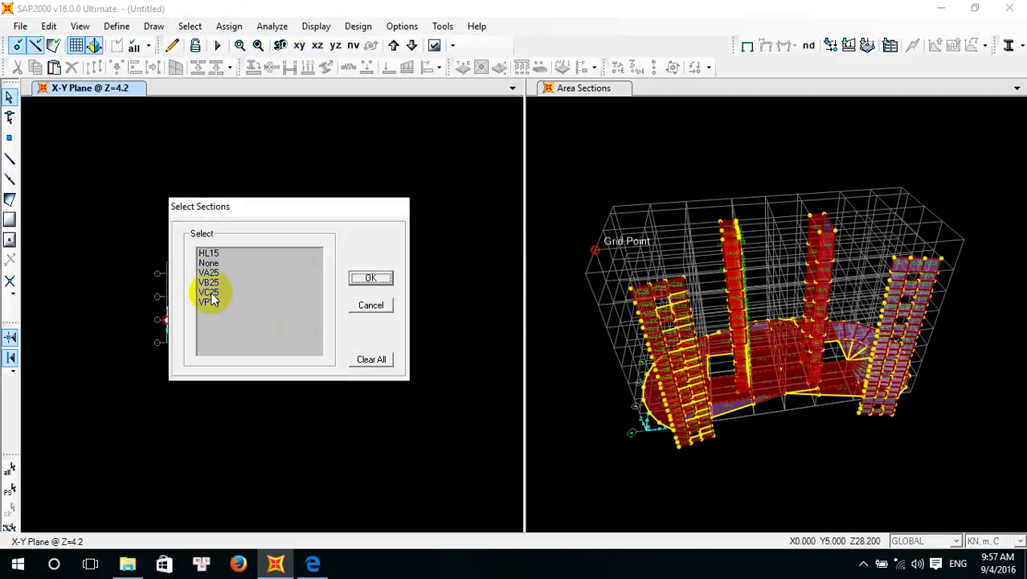
left_click(287, 293)
left_click(370, 278)
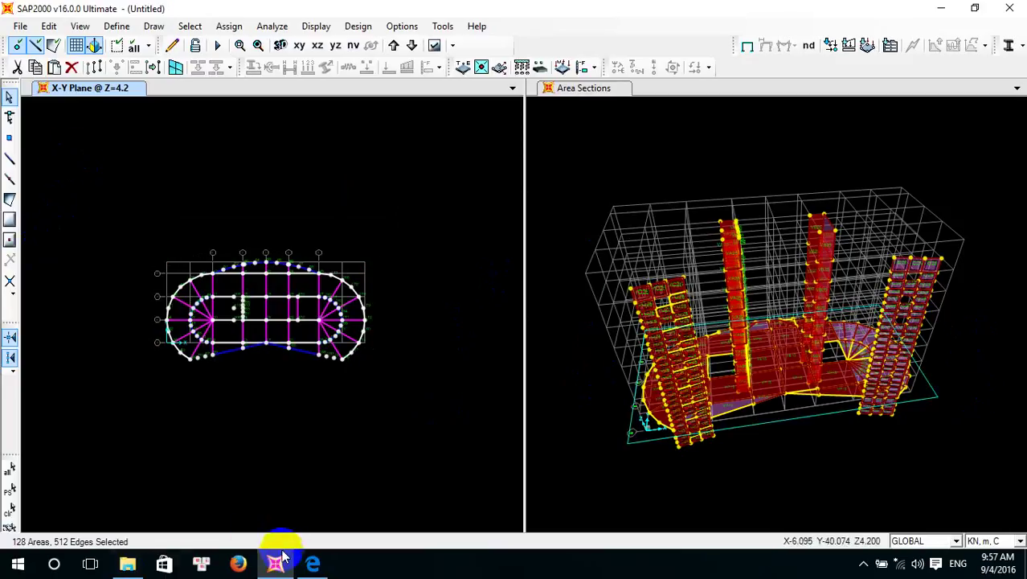
Check the wall wind pressure in the exercise PDF and add a 1.2 kN/m² uniform GY shell load in the Y Projected direction to the selected walls' existing loads
left_click(306, 565)
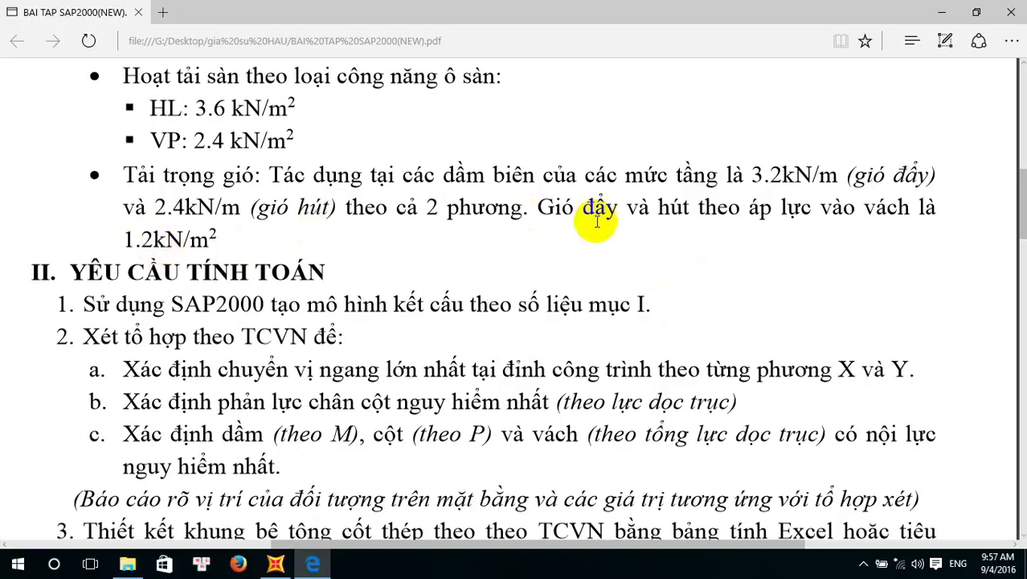
left_click(275, 563)
left_click(227, 26)
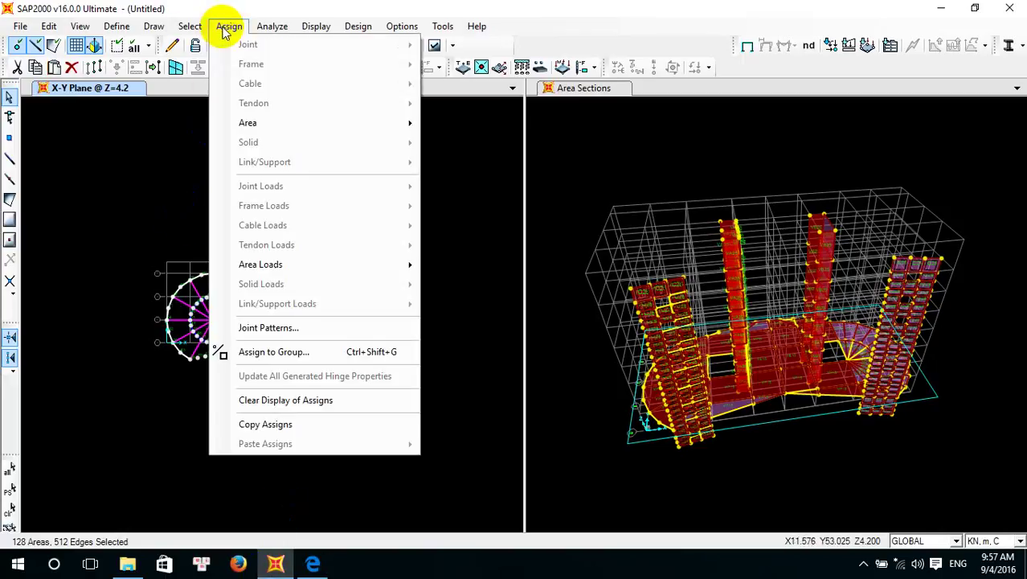
mouse_move(281, 271)
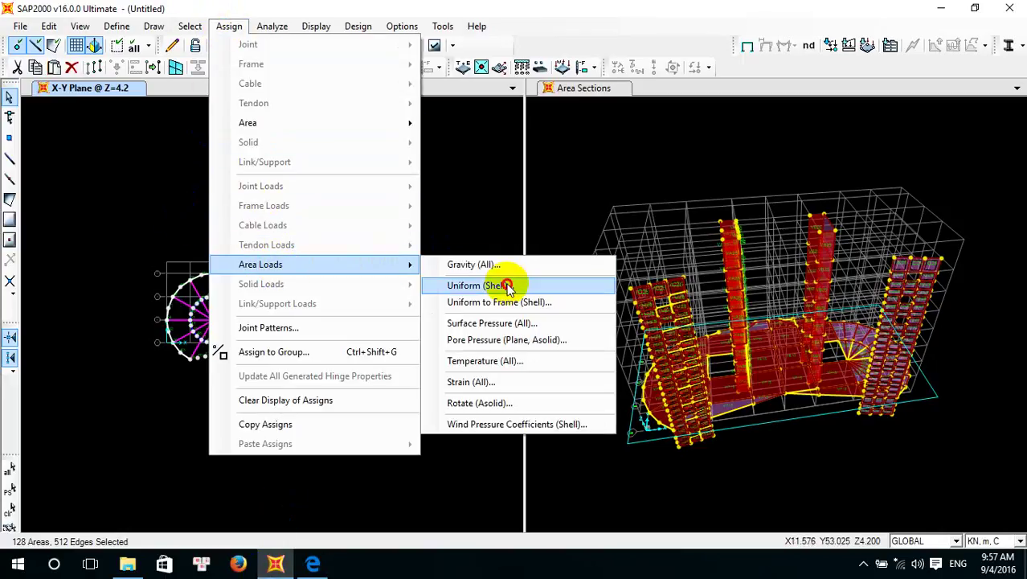
left_click(481, 284)
left_click(301, 250)
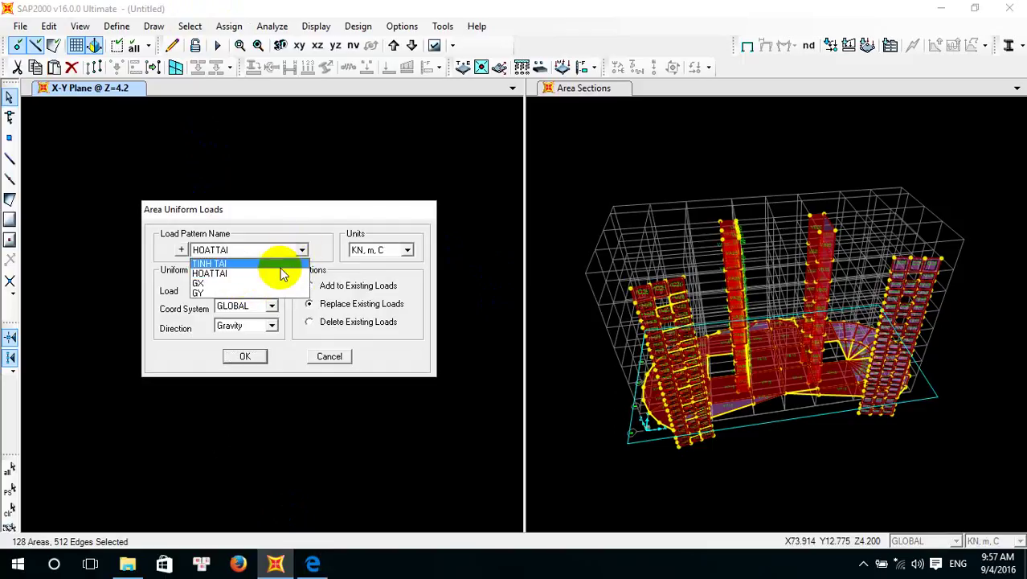
left_click(235, 293)
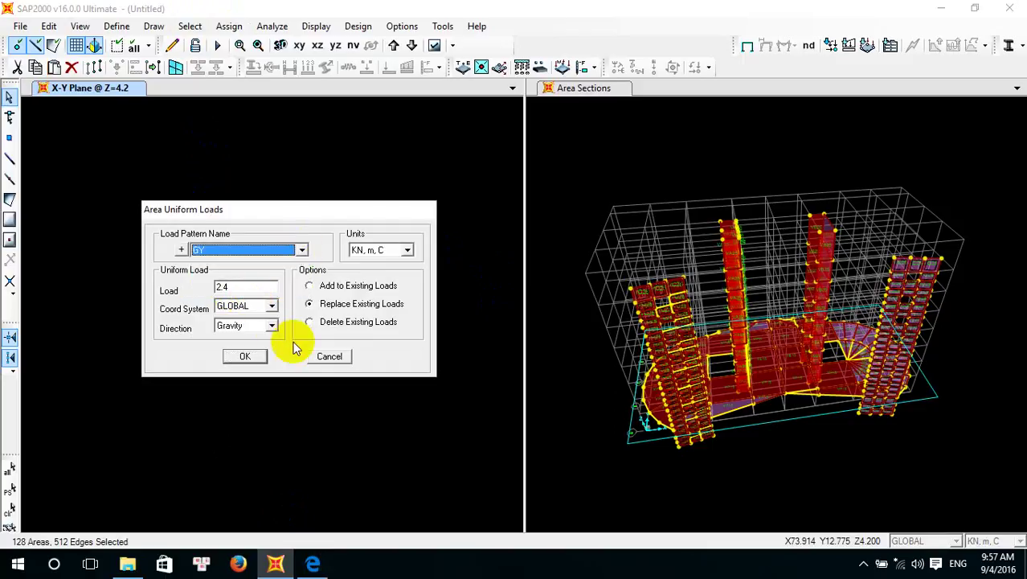
left_click(313, 564)
left_click(313, 565)
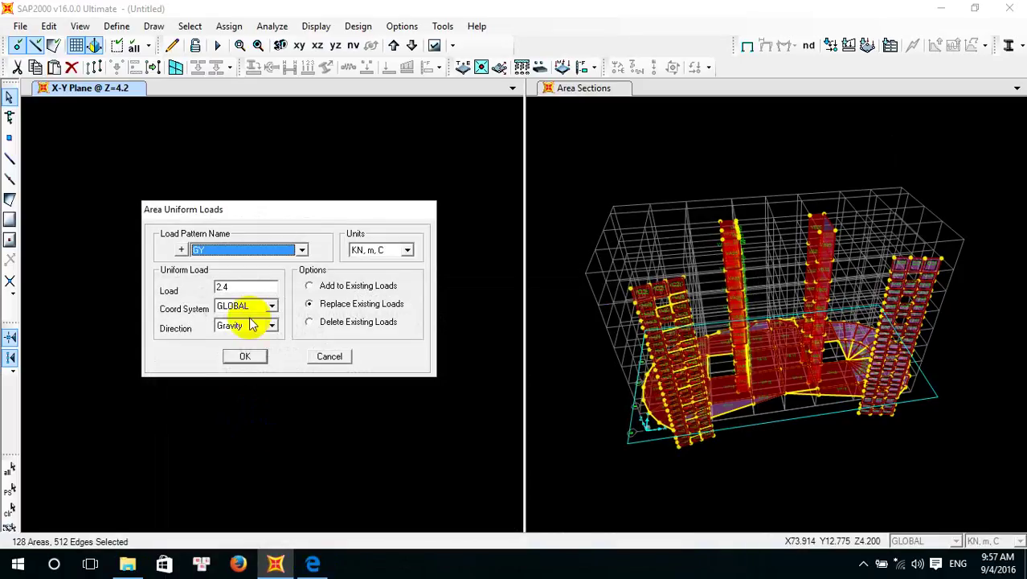
double_click(244, 287)
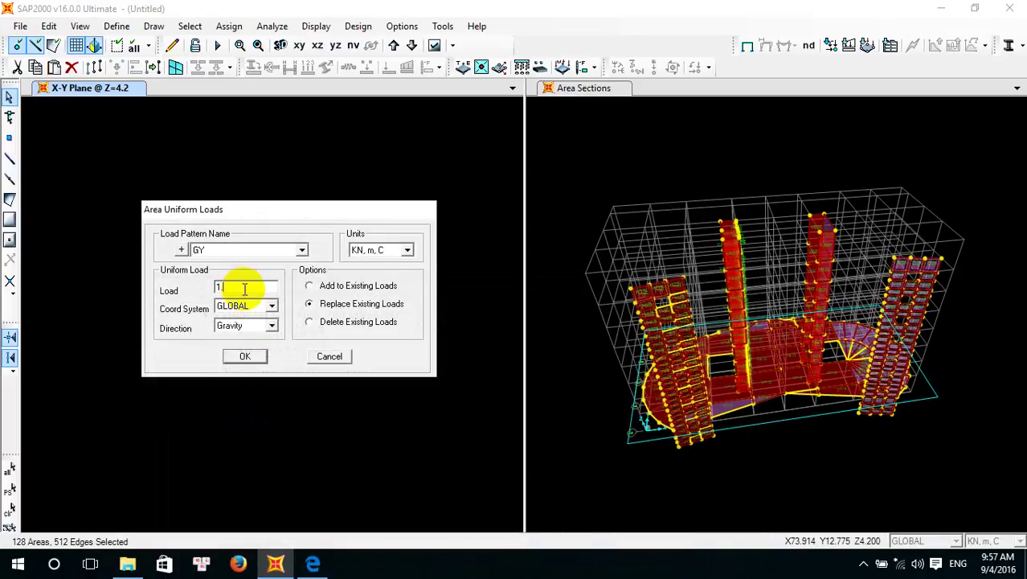
left_click(270, 326)
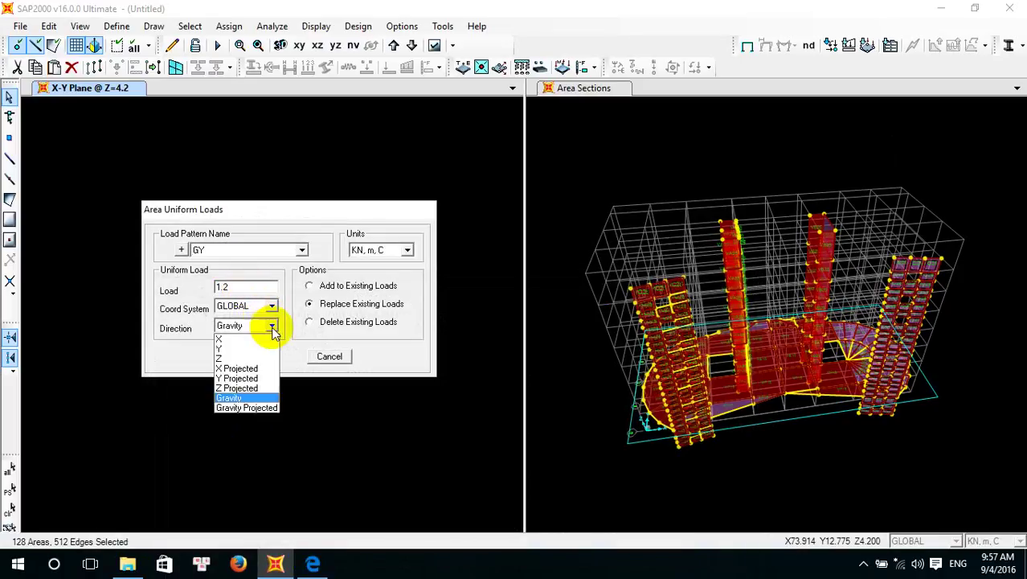
left_click(254, 379)
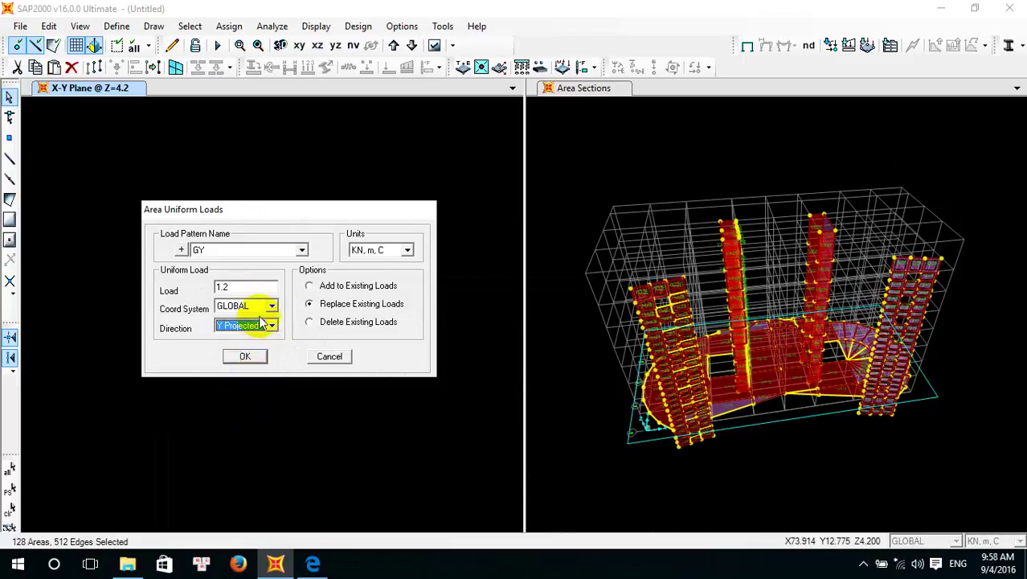
left_click(312, 285)
left_click(243, 357)
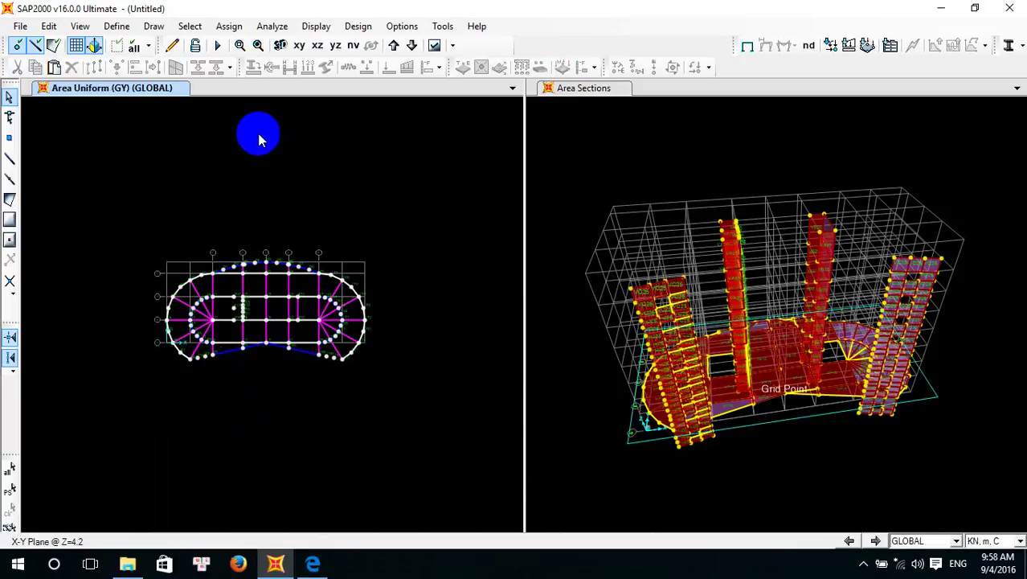
Select the wall areas with area section VC25 again for the X-direction wind load
left_click(192, 25)
mouse_move(282, 46)
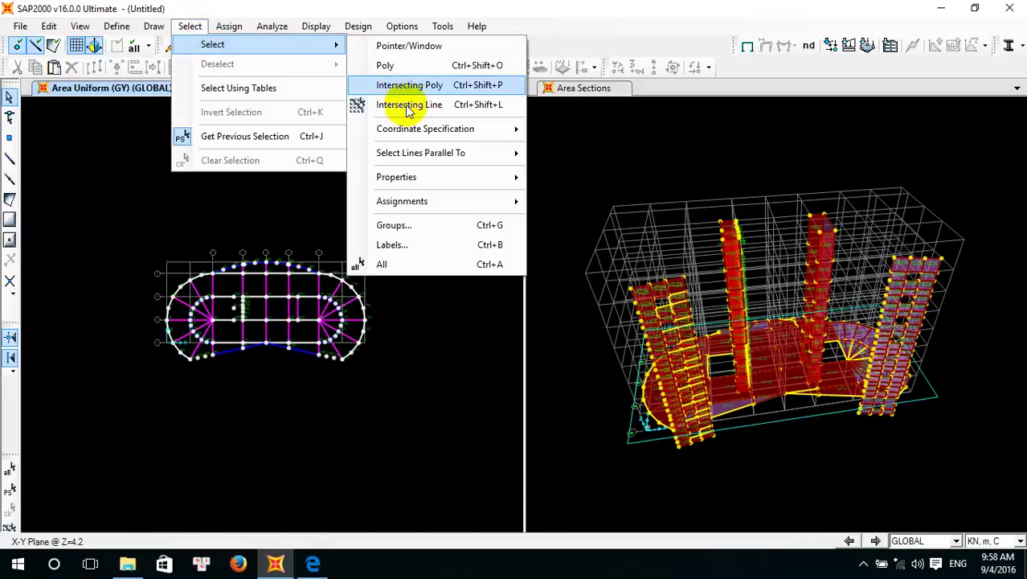
mouse_move(515, 177)
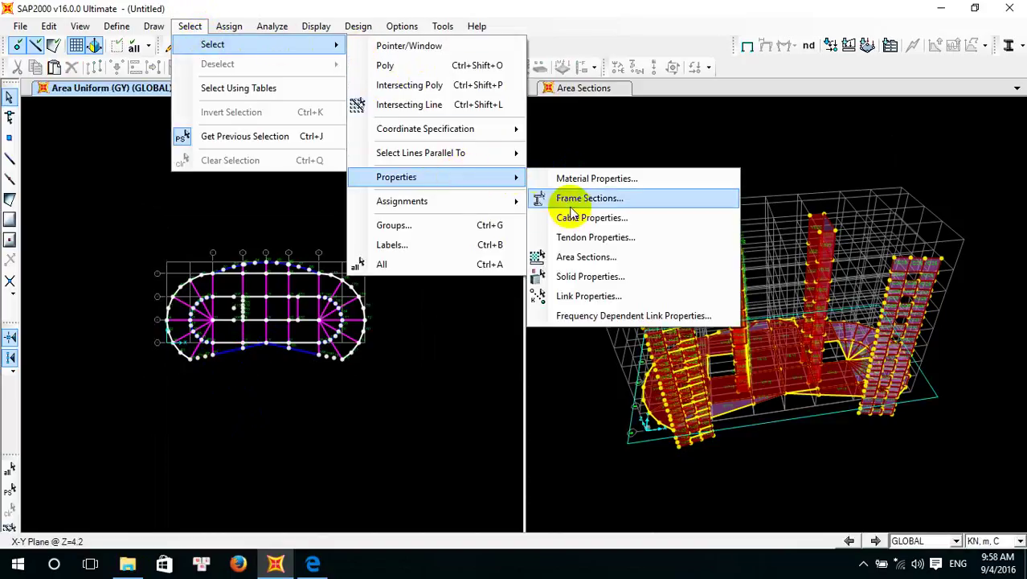
left_click(577, 256)
left_click(263, 294)
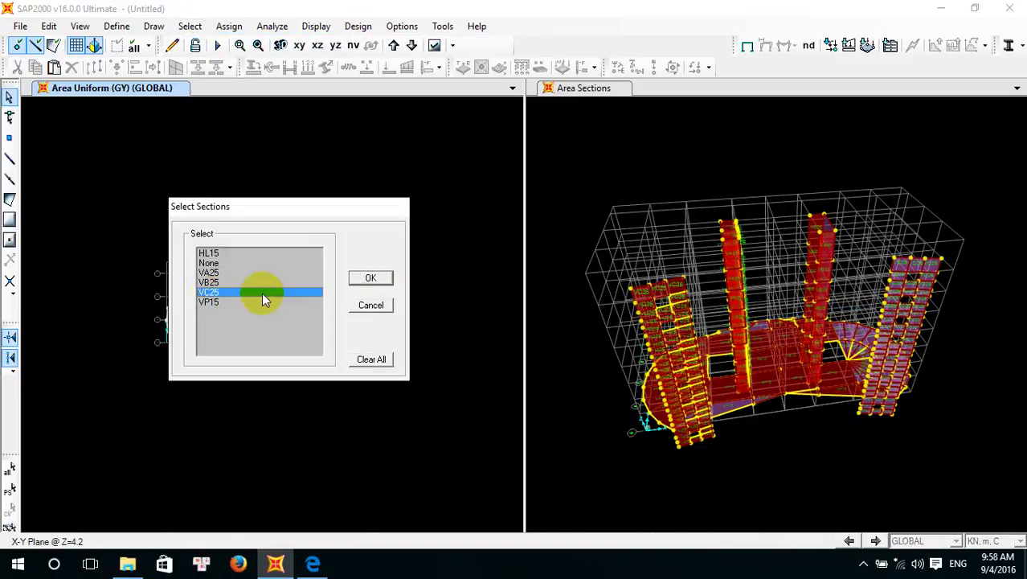
left_click(386, 278)
Add a 1.2 kN/m² uniform GX shell load in the X Projected direction to the selected VC25 walls' existing loads
left_click(230, 26)
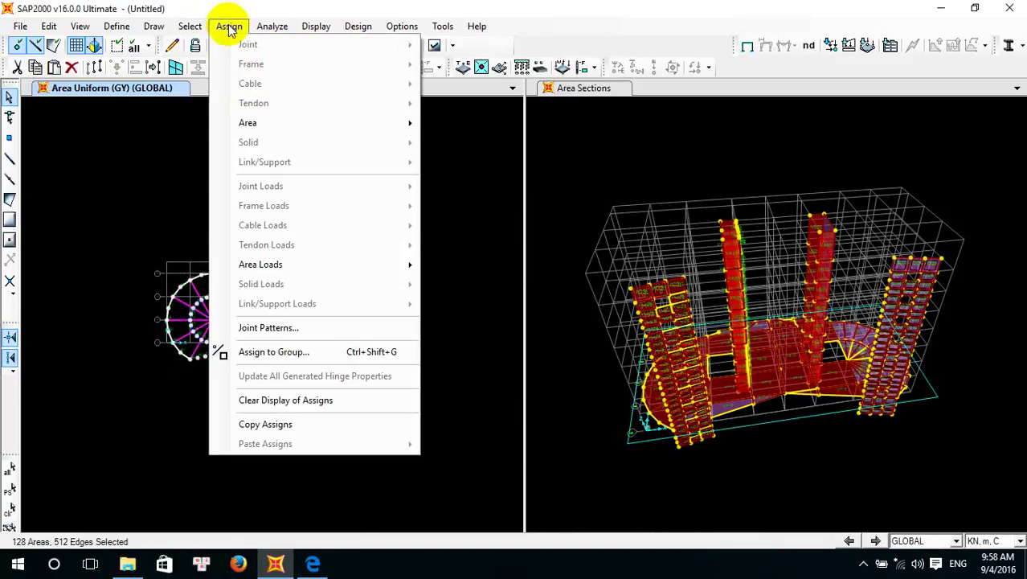
mouse_move(271, 265)
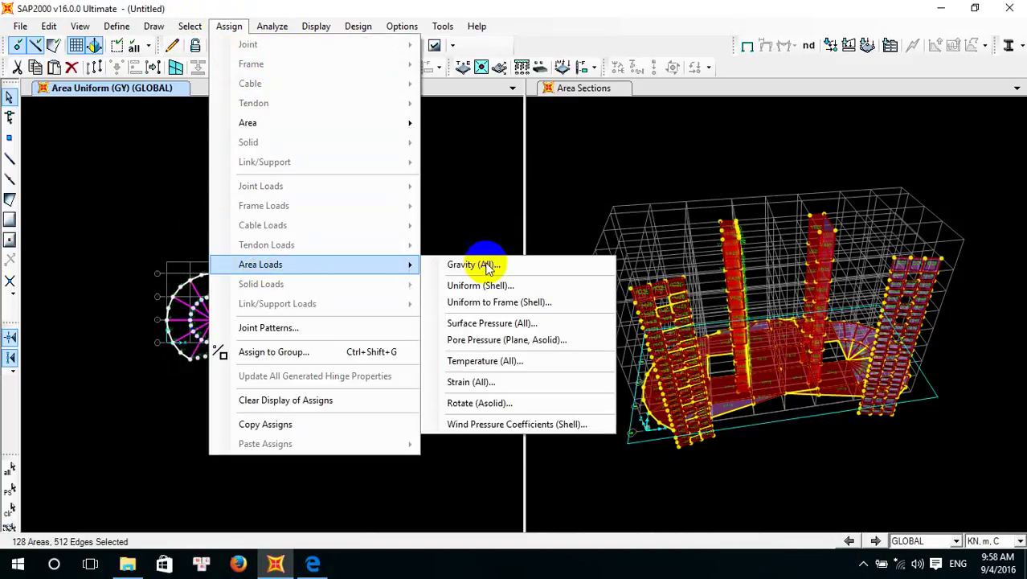
left_click(517, 285)
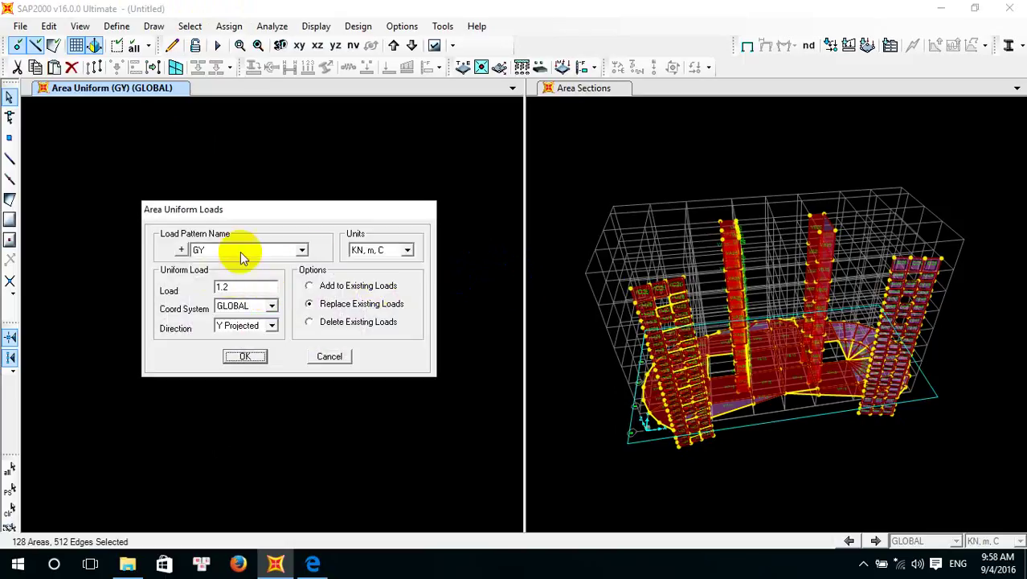
left_click(302, 251)
left_click(270, 280)
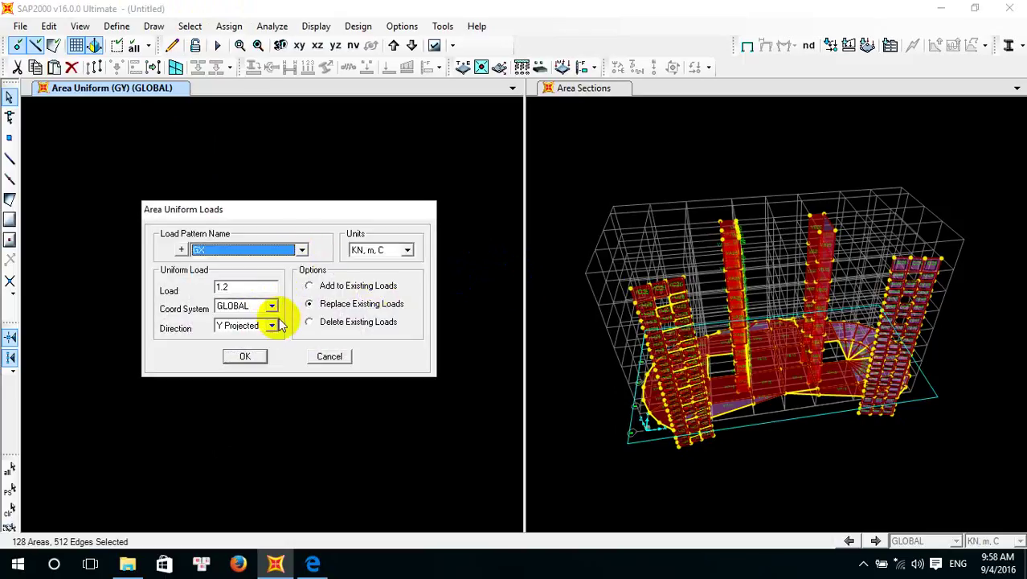
left_click(272, 325)
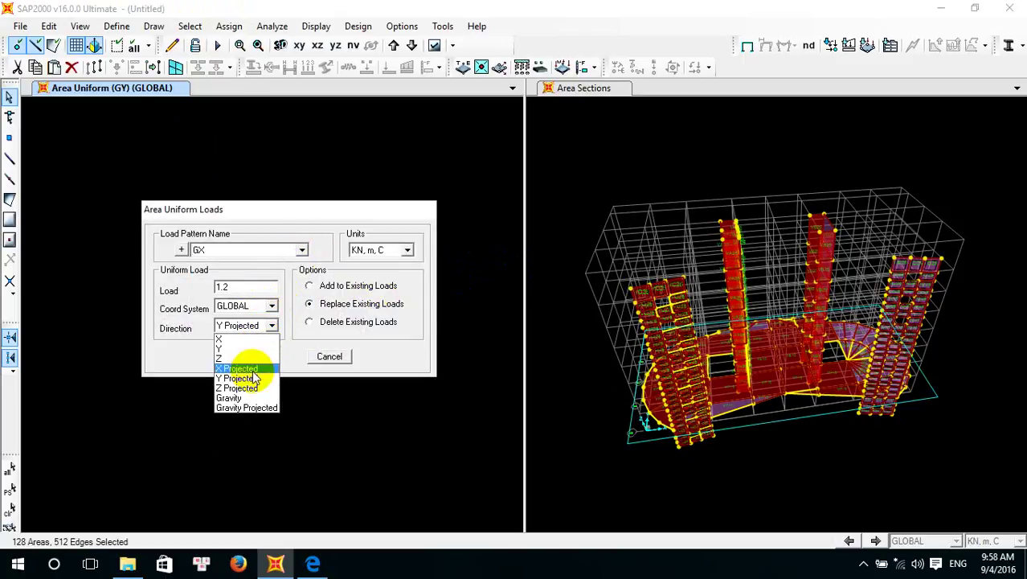
left_click(245, 369)
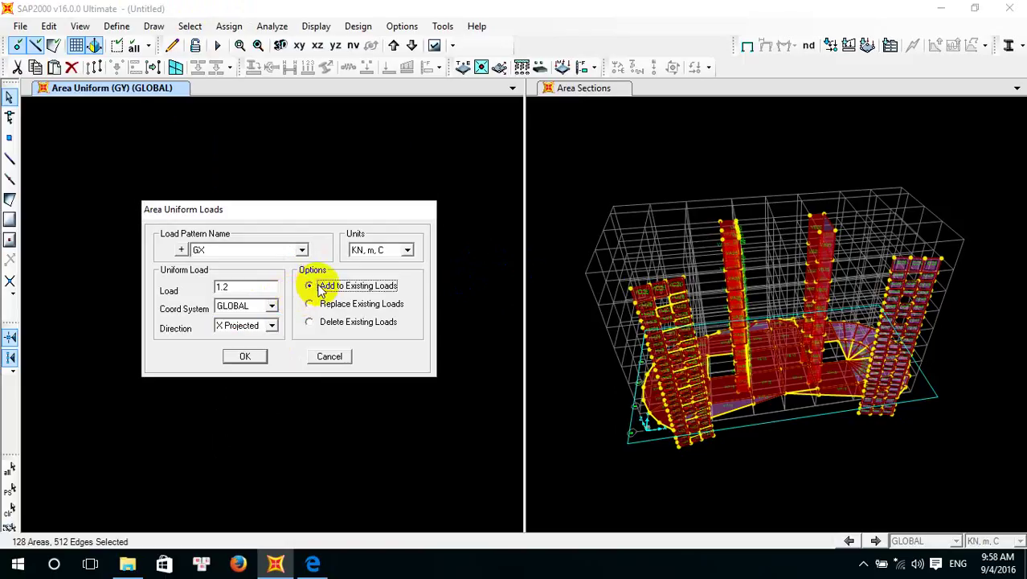
left_click(255, 360)
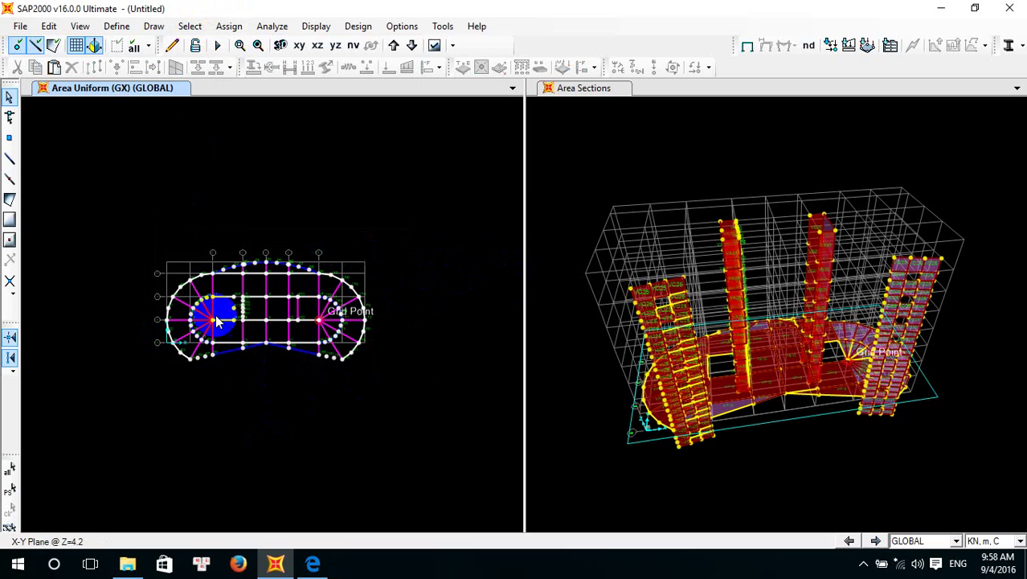
Review the dead, live and wind load requirements in the exercise PDF and return to the SAP2000 model
left_click(313, 564)
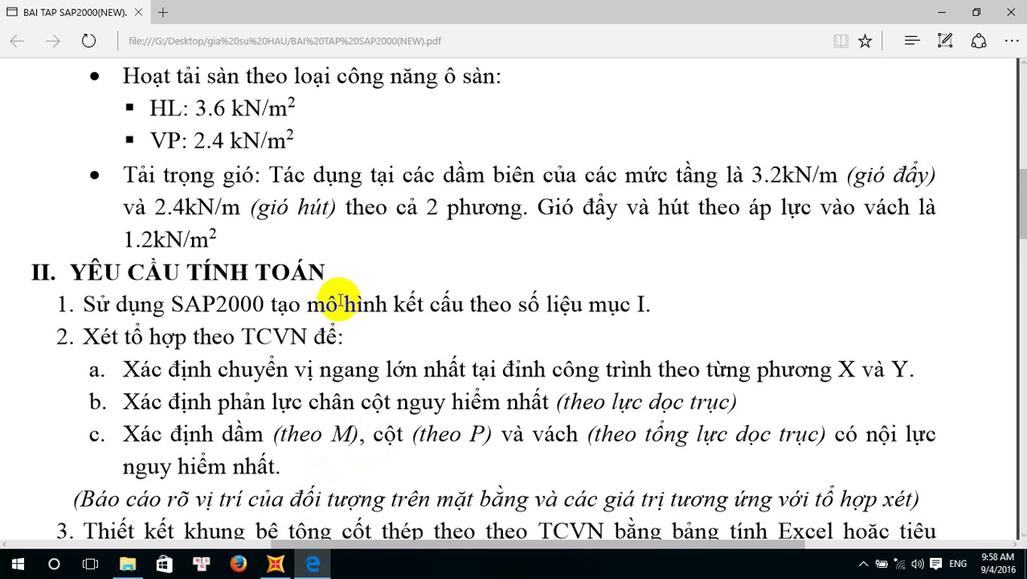
scroll(336, 303, "up", 3)
scroll(336, 303, "up", 2)
scroll(336, 303, "up", 2)
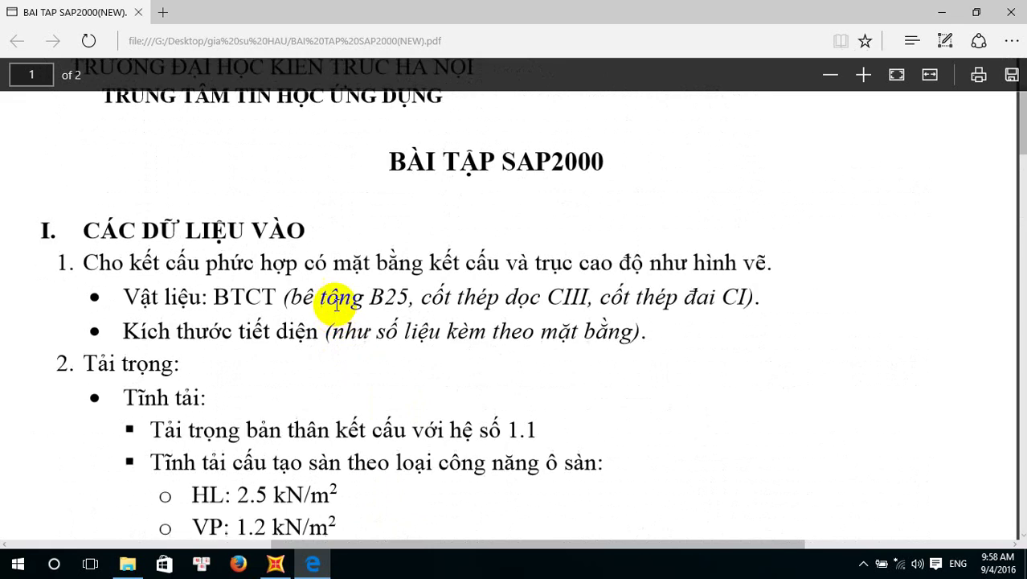
scroll(336, 306, "down", 2)
scroll(335, 305, "down", 4)
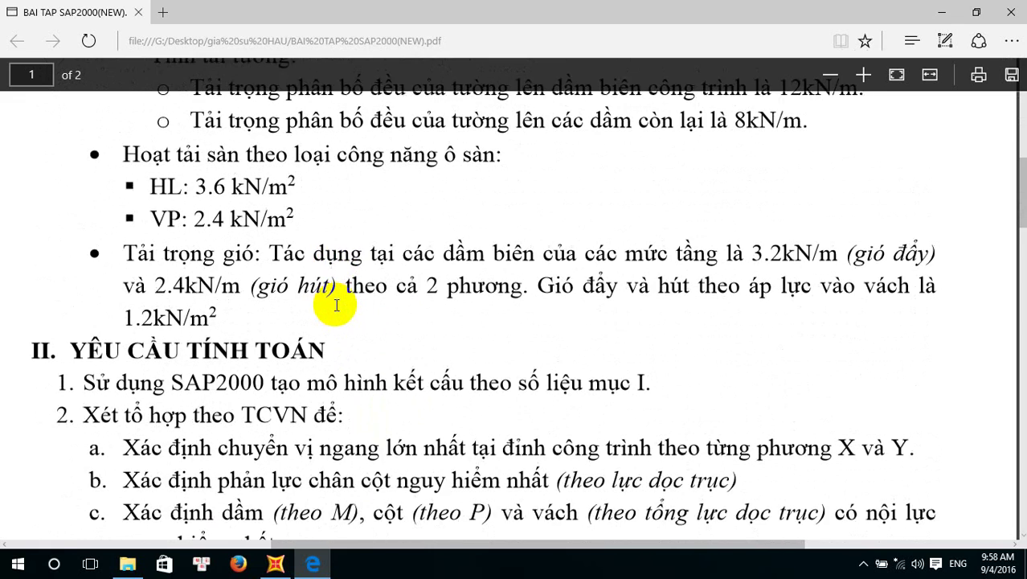
scroll(336, 305, "up", 2)
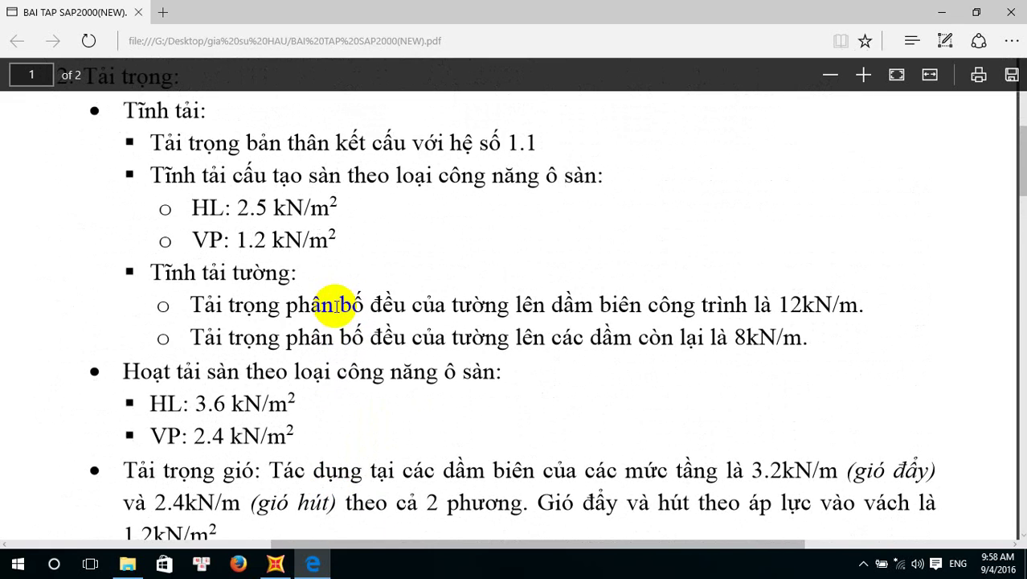
left_click(275, 563)
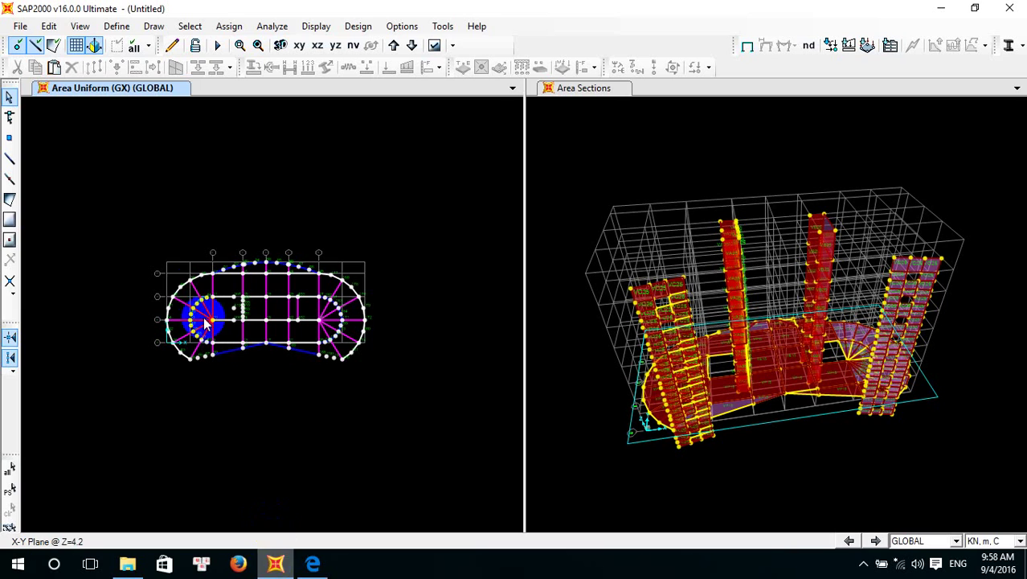
Turn off the Not in View option for areas so the Z=4.2 plan displays its floor slabs
left_click(435, 46)
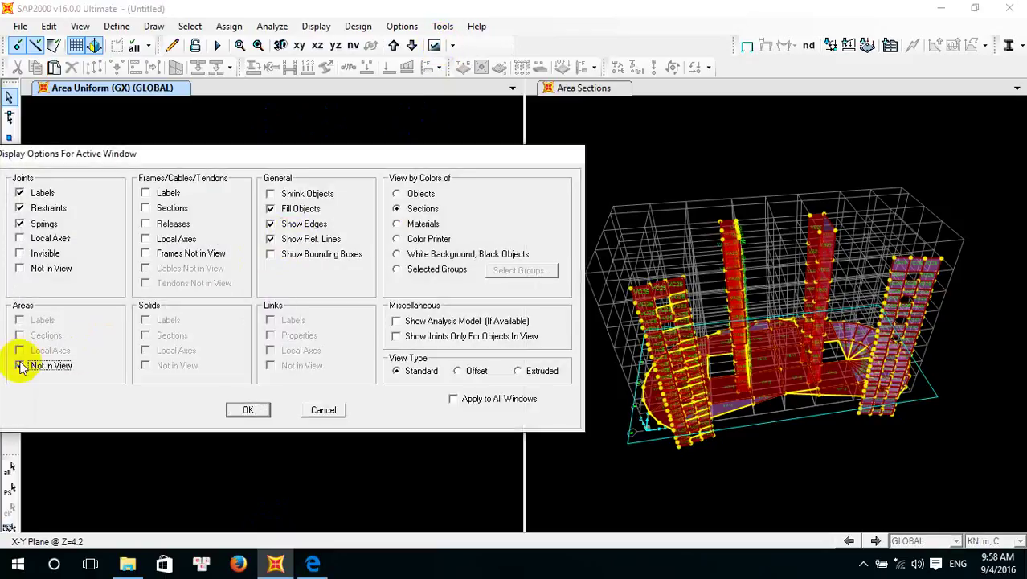
left_click(245, 409)
left_click(245, 359)
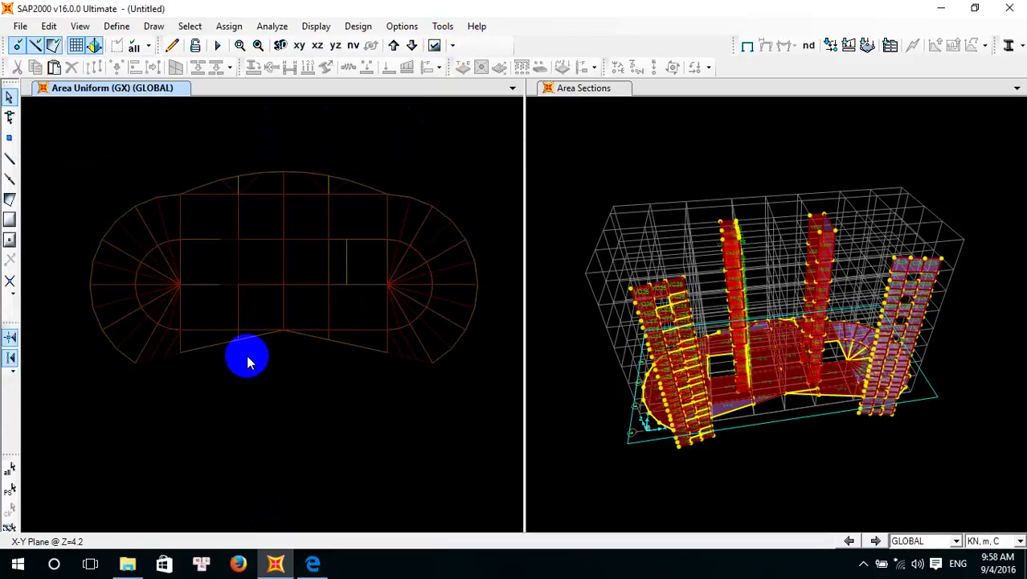
left_click_drag(48, 111, 105, 116)
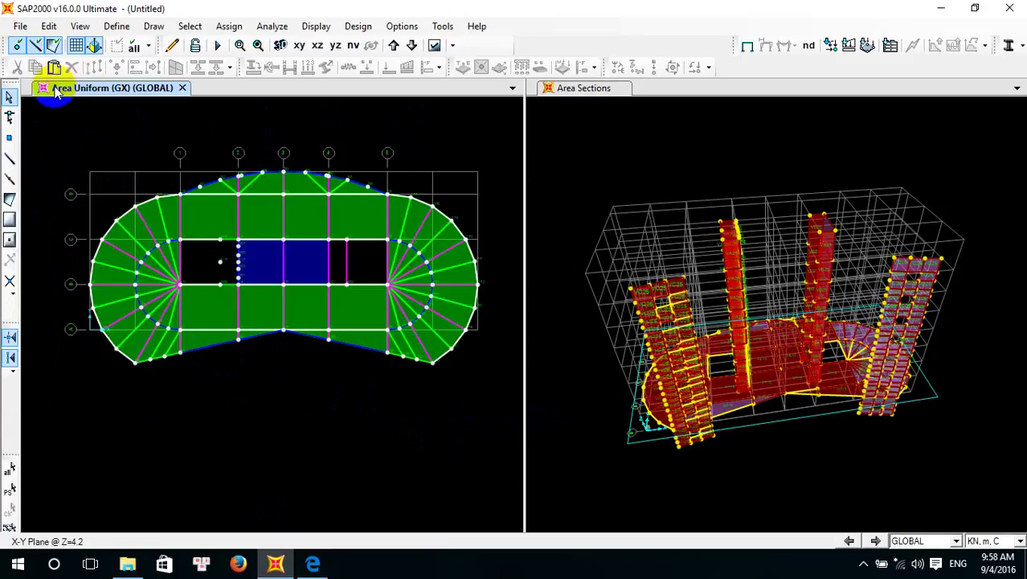
left_click(96, 91)
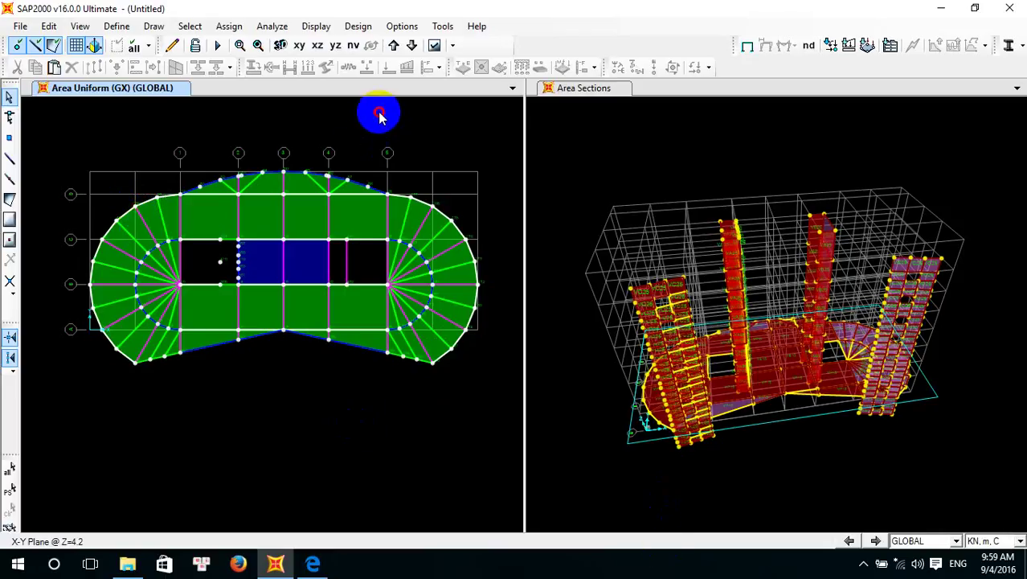
Inspect the location and connectivity data of the upper edge joint on the unlabelled grid line left of grid 1 in the Z=4.2 plan
left_click(136, 210)
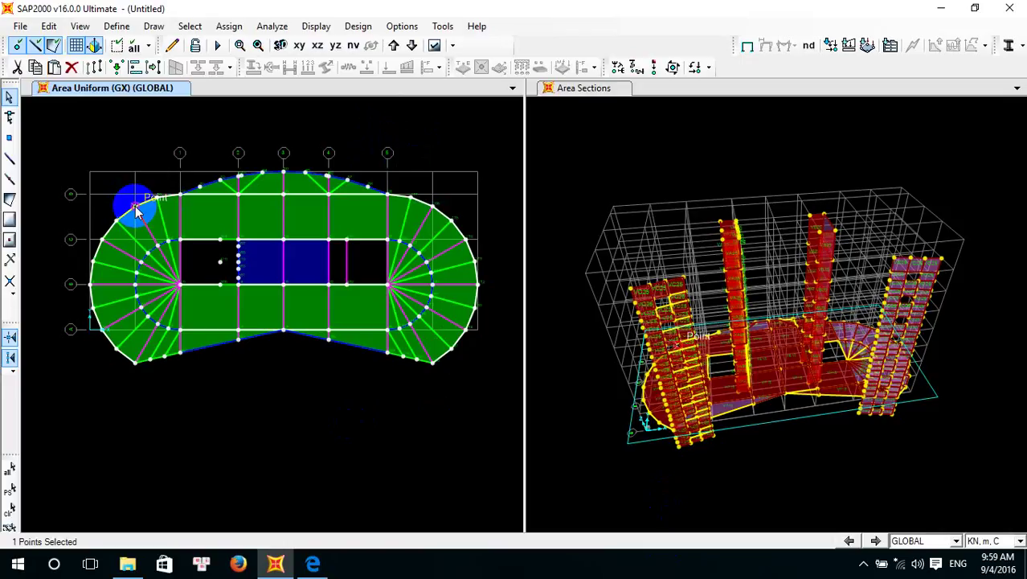
right_click(137, 210)
left_click(138, 121)
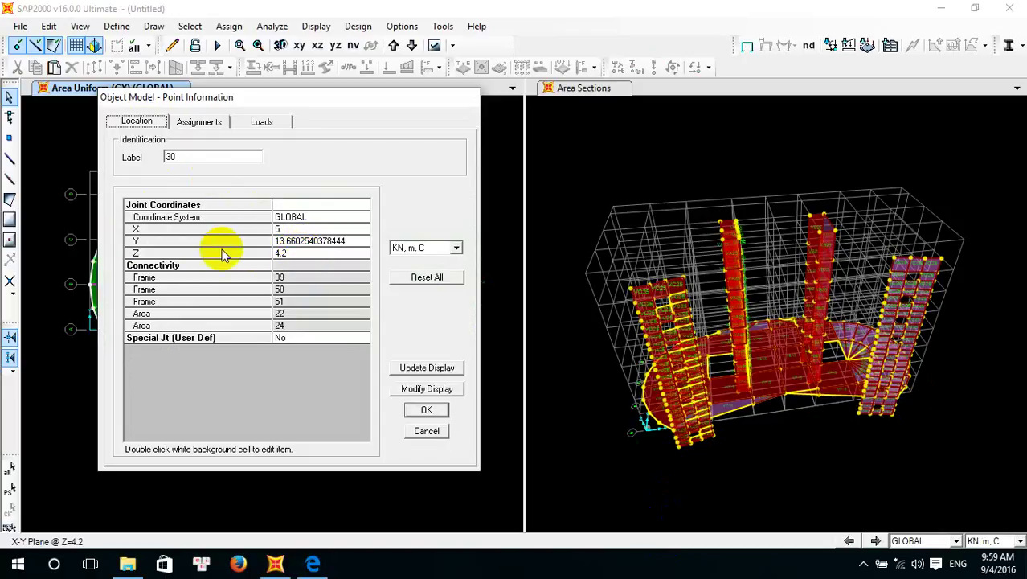
left_click_drag(135, 103, 355, 209)
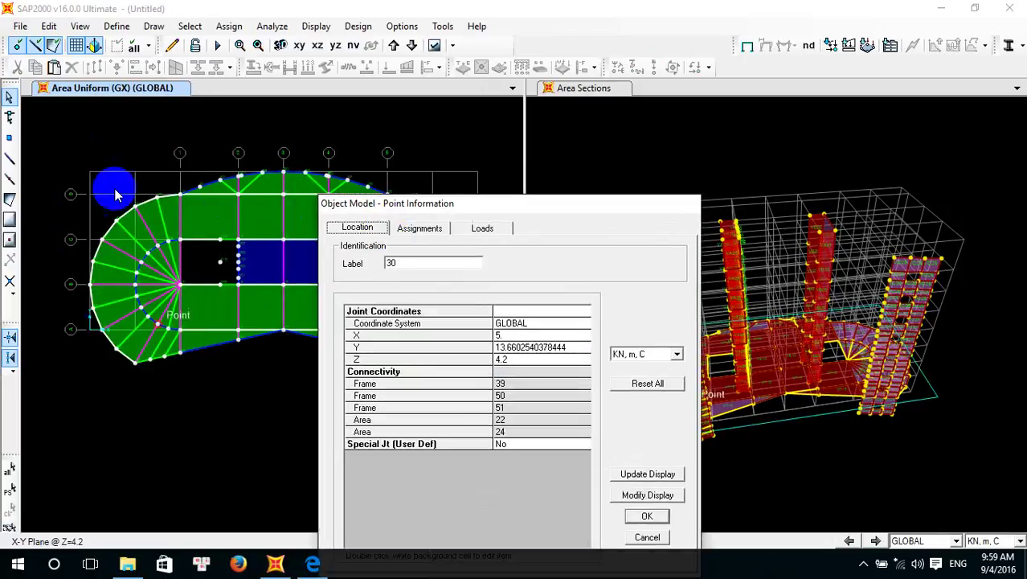
left_click_drag(462, 213, 269, 64)
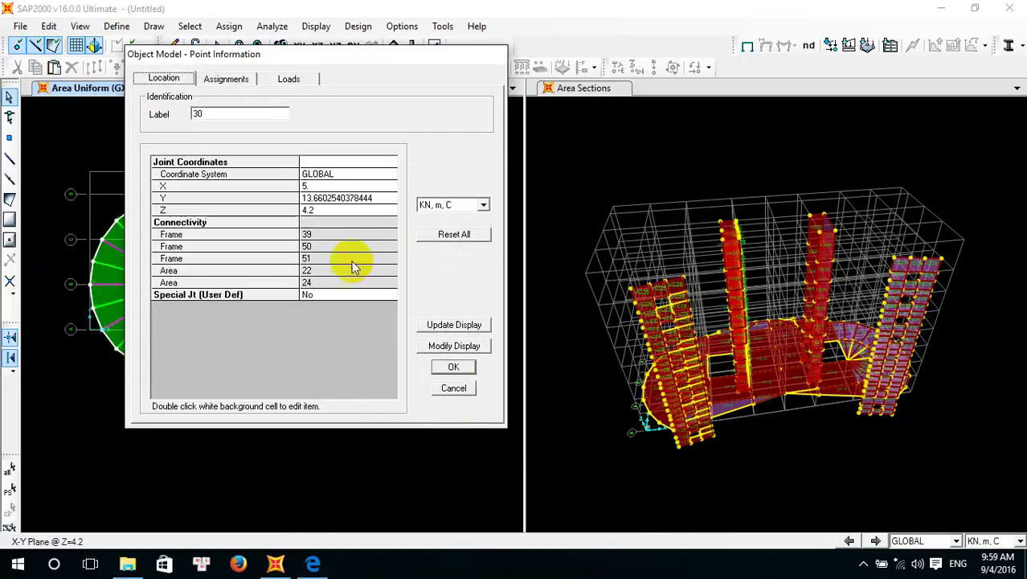
left_click(457, 366)
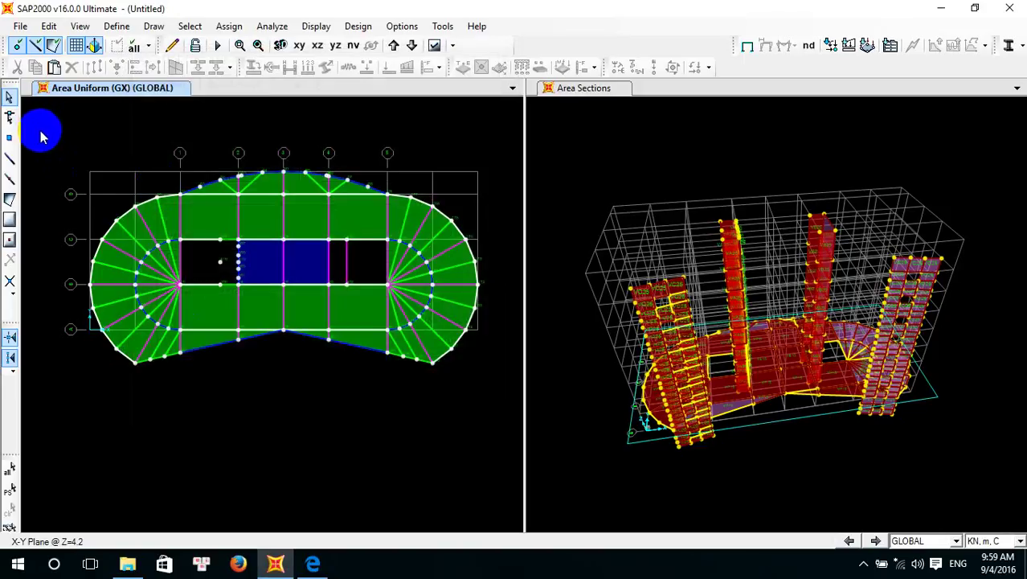
Select the whole Z=4.2 floor and replicate it linearly with dx 0, dy 0, dz 3.3 m and number 6
left_click_drag(42, 133, 514, 429)
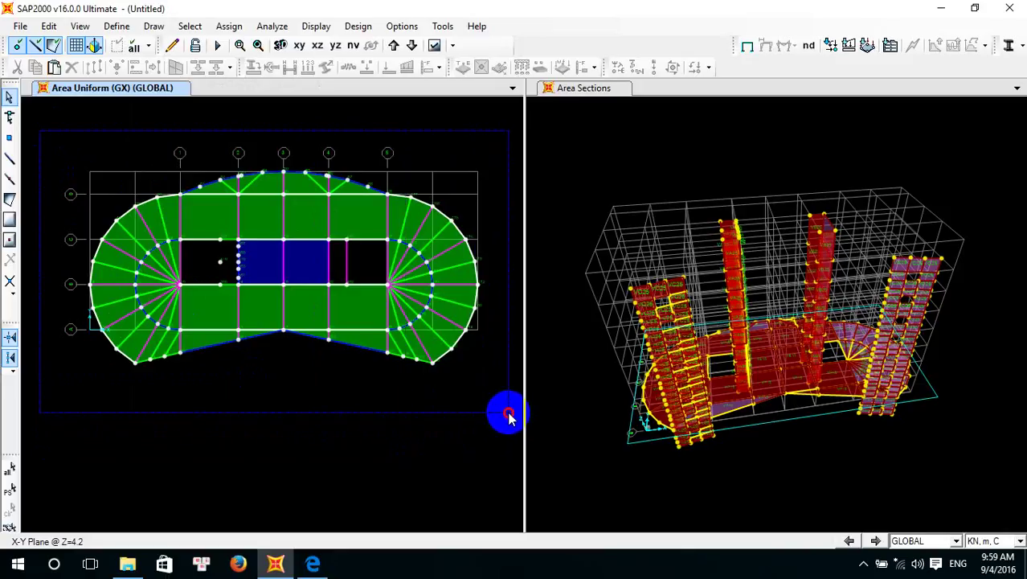
left_click_drag(508, 413, 50, 154)
left_click(212, 338)
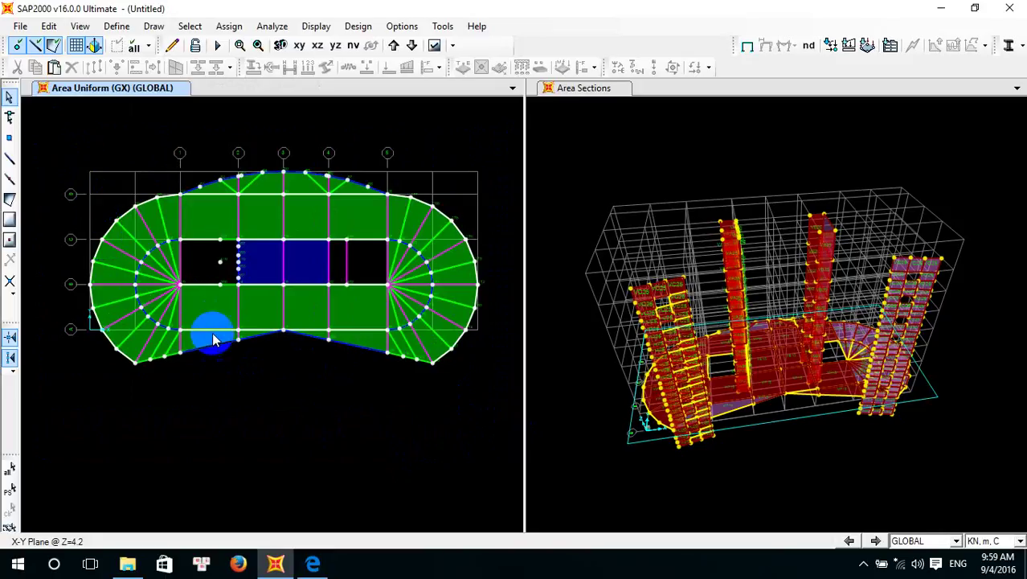
left_click(81, 334)
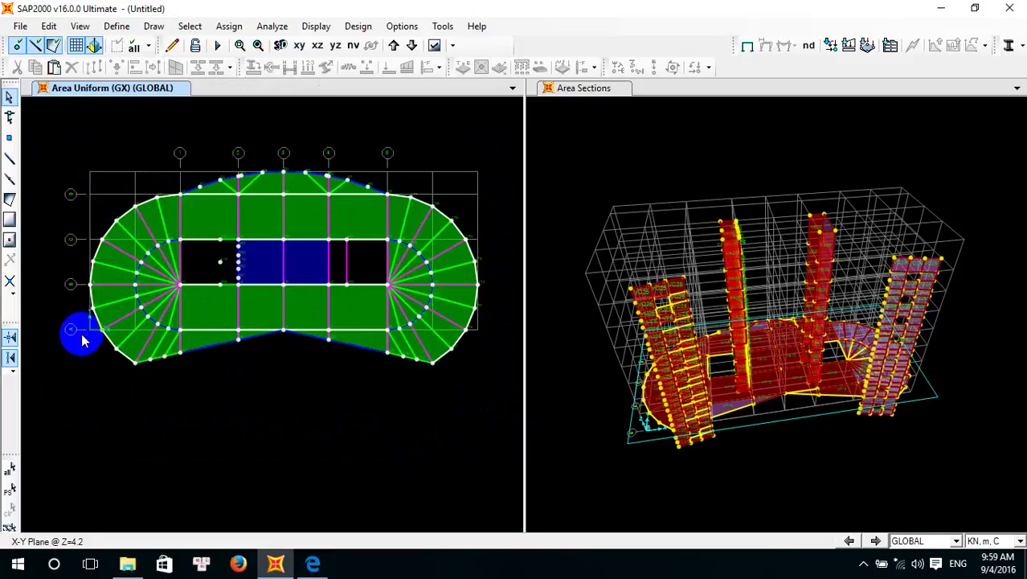
left_click_drag(48, 130, 496, 445)
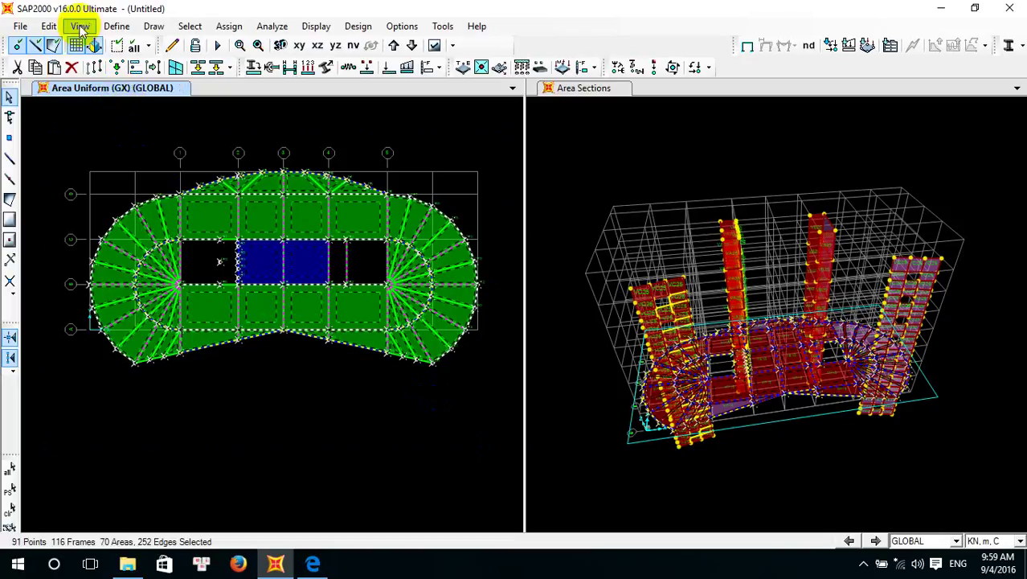
left_click(48, 26)
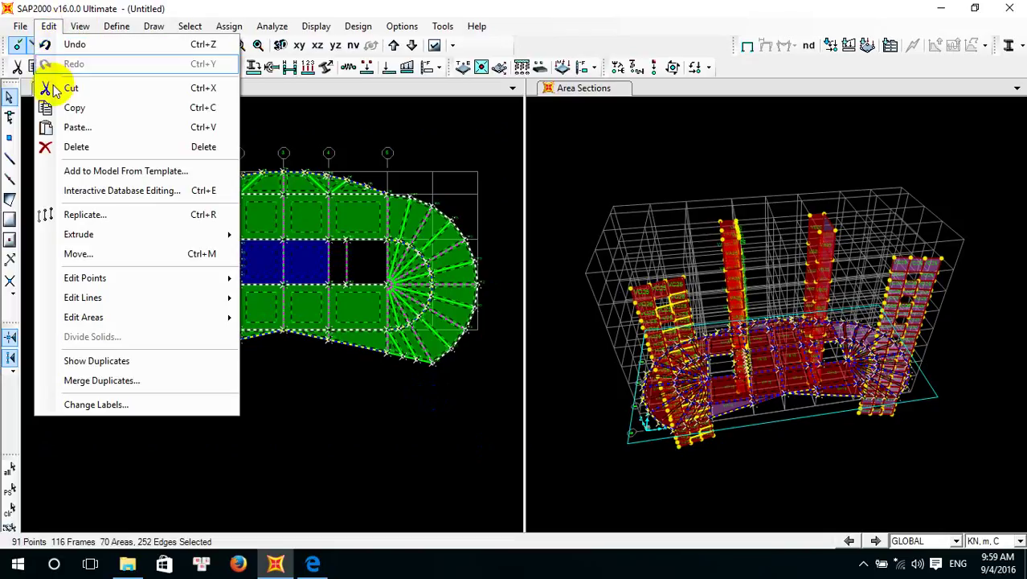
left_click(83, 215)
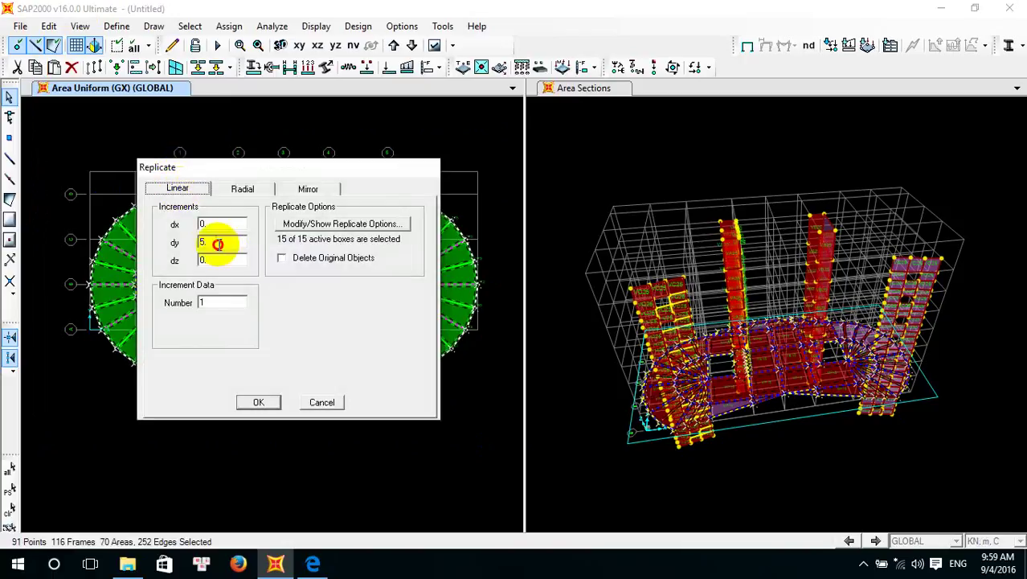
type("0")
left_click(214, 227)
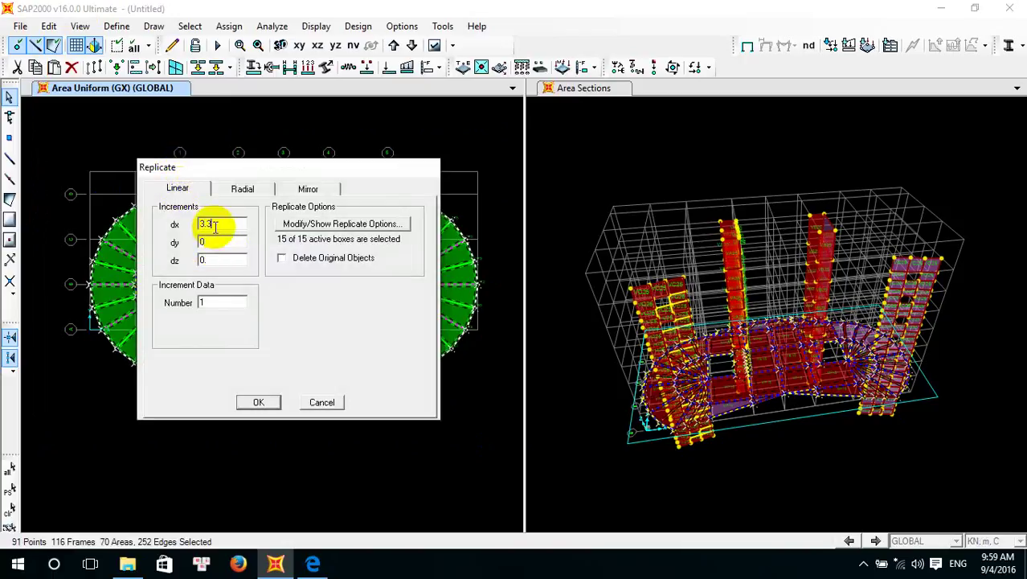
left_click(205, 302)
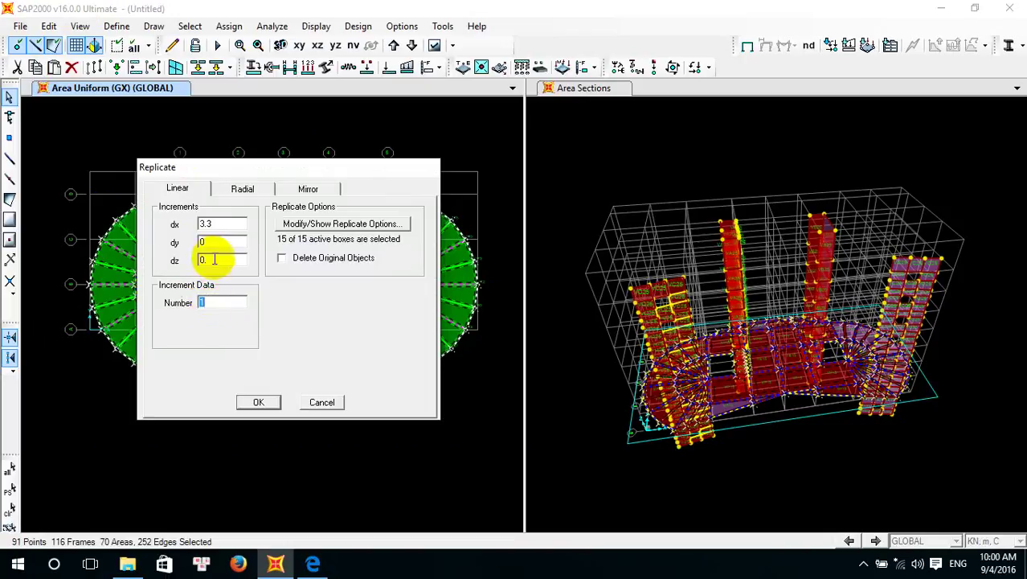
left_click(215, 224)
type("0")
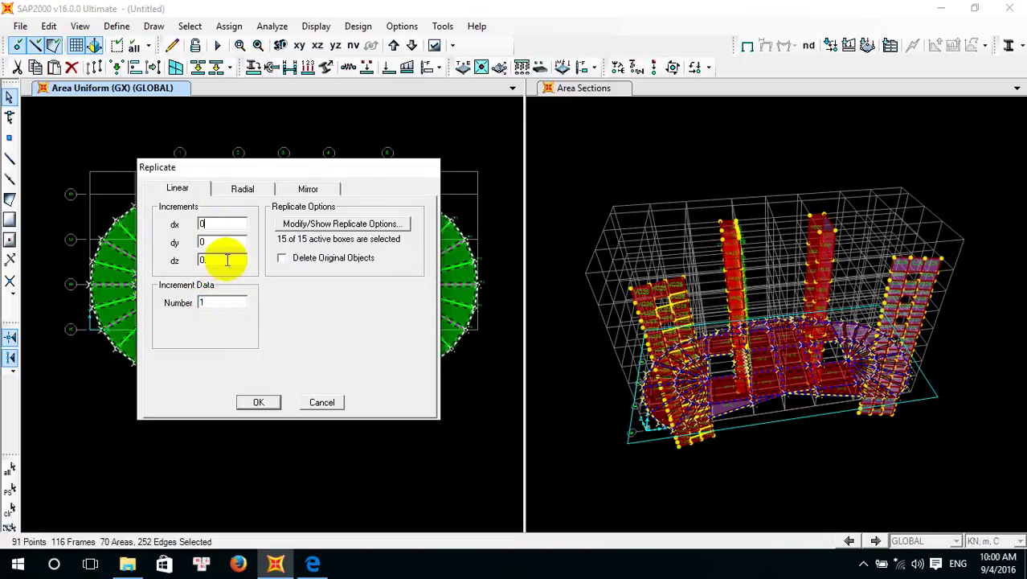
left_click(225, 259)
type("3.3")
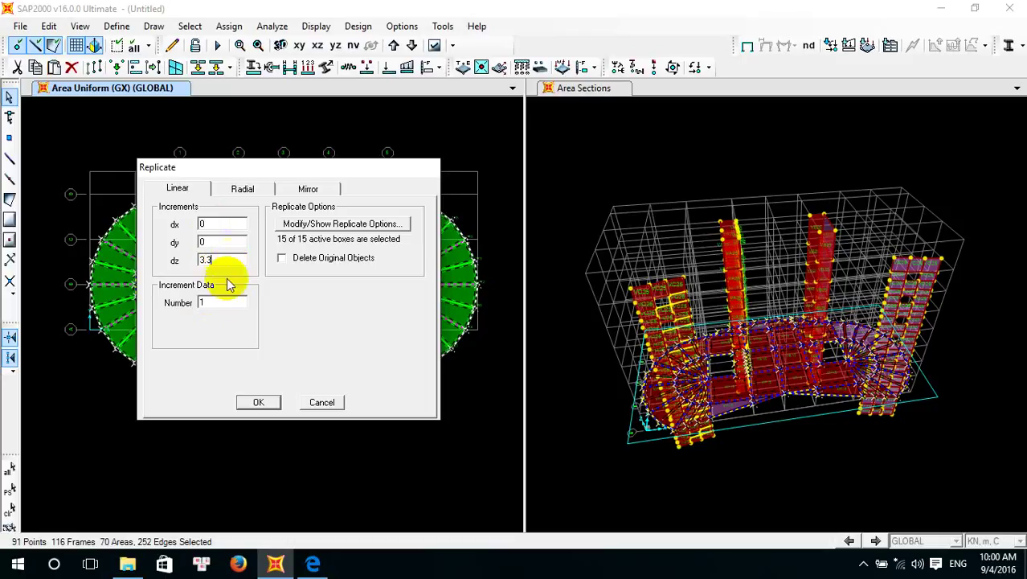
left_click(229, 302)
left_click_drag(209, 176, 237, 161)
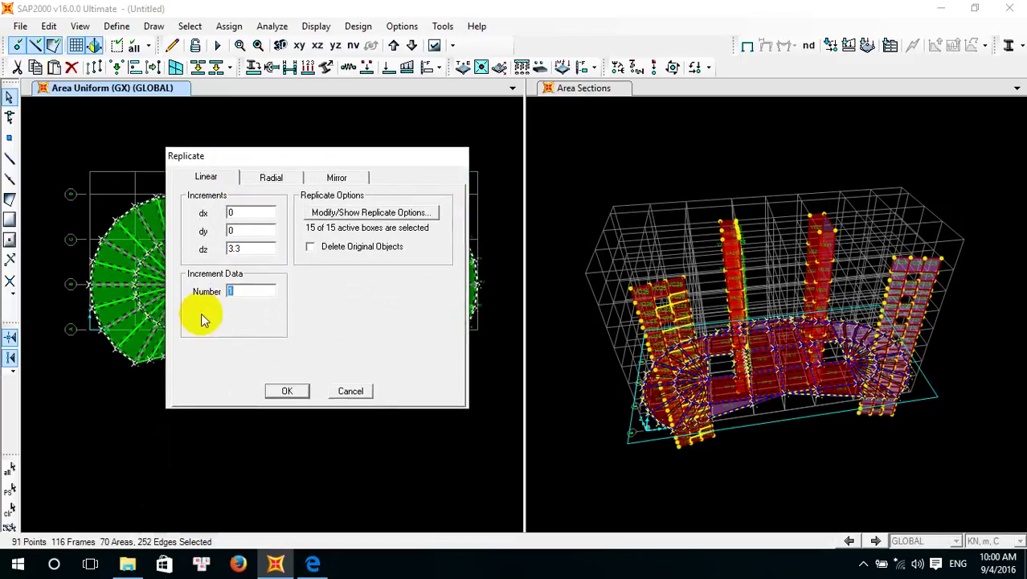
left_click(294, 391)
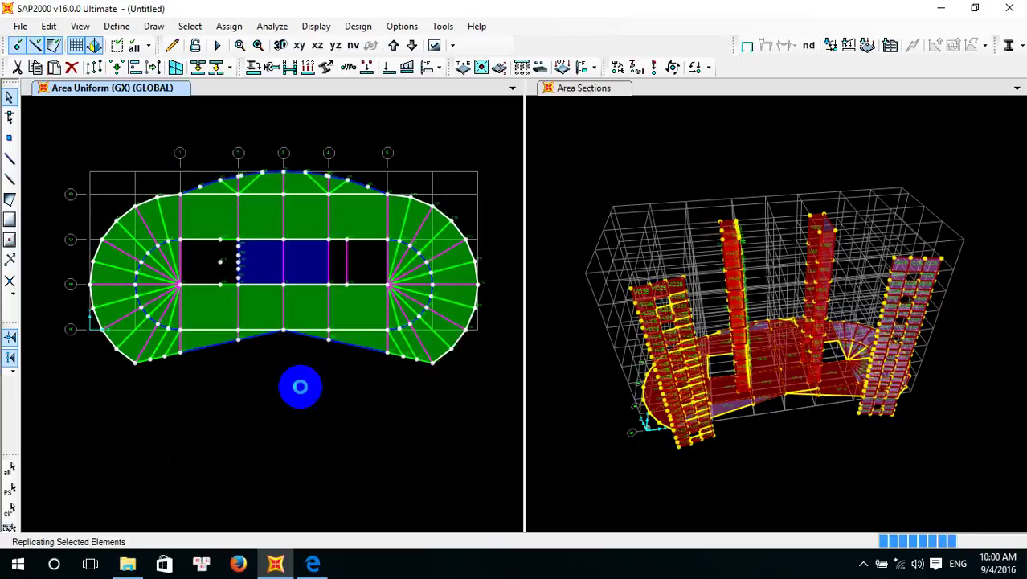
Display the Z=24 plan and select all objects on that floor
left_click(394, 46)
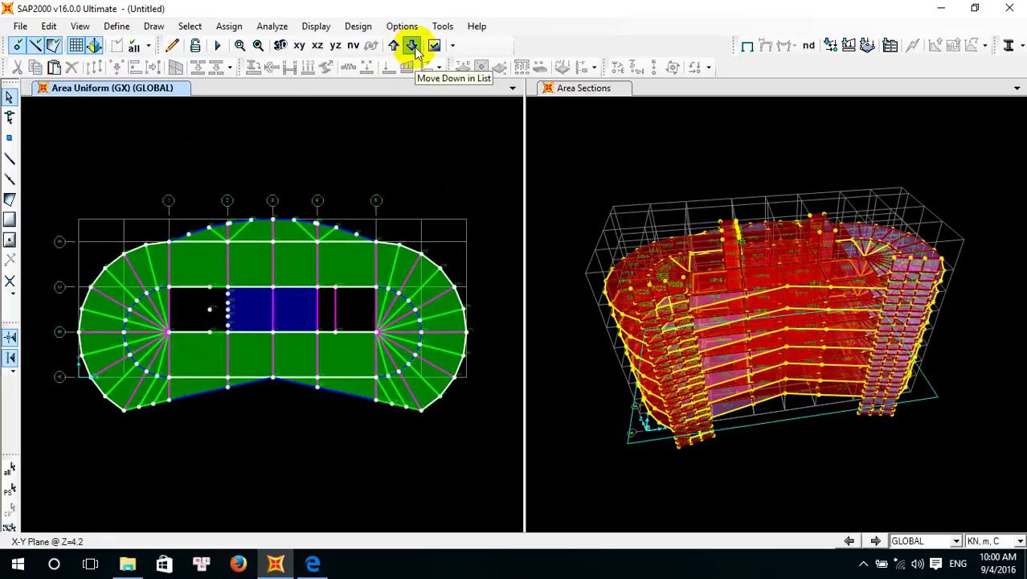
left_click(412, 46)
left_click(412, 46)
left_click(412, 46)
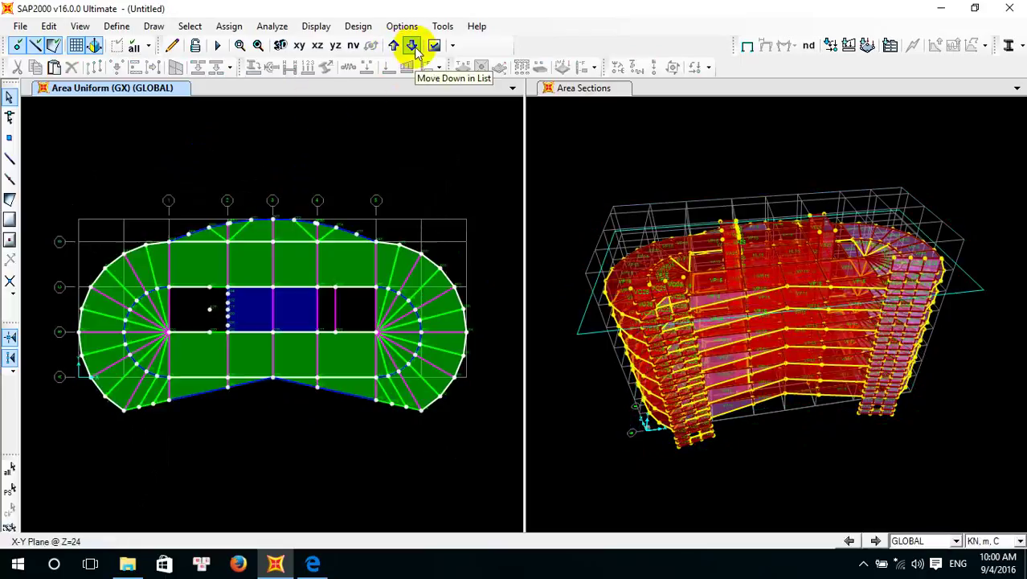
left_click_drag(48, 165, 480, 470)
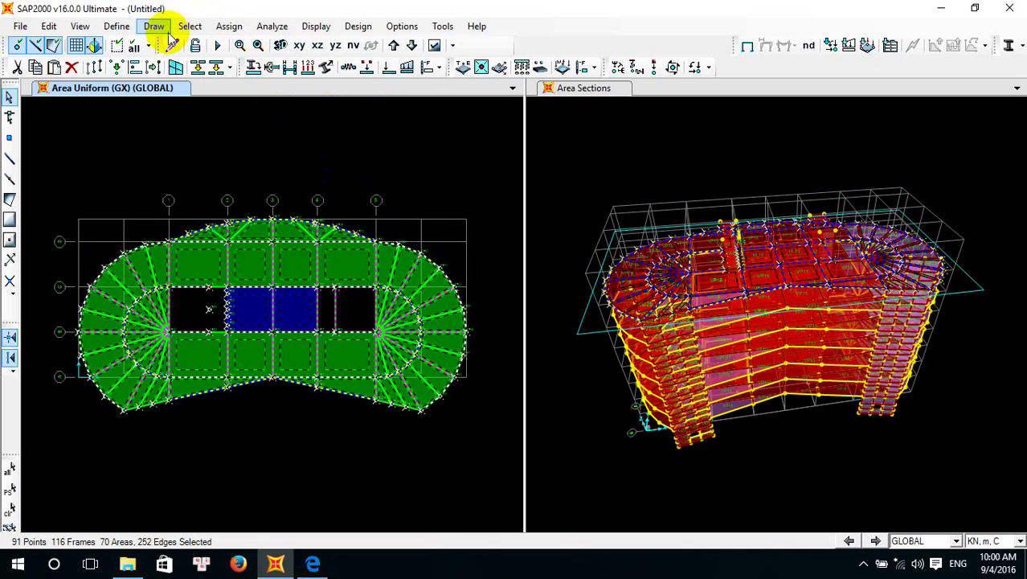
Review the load, calculation, file-saving and storey-height requirements in the exercise PDF and return to the SAP2000 model
left_click(313, 563)
scroll(337, 280, "down", 5)
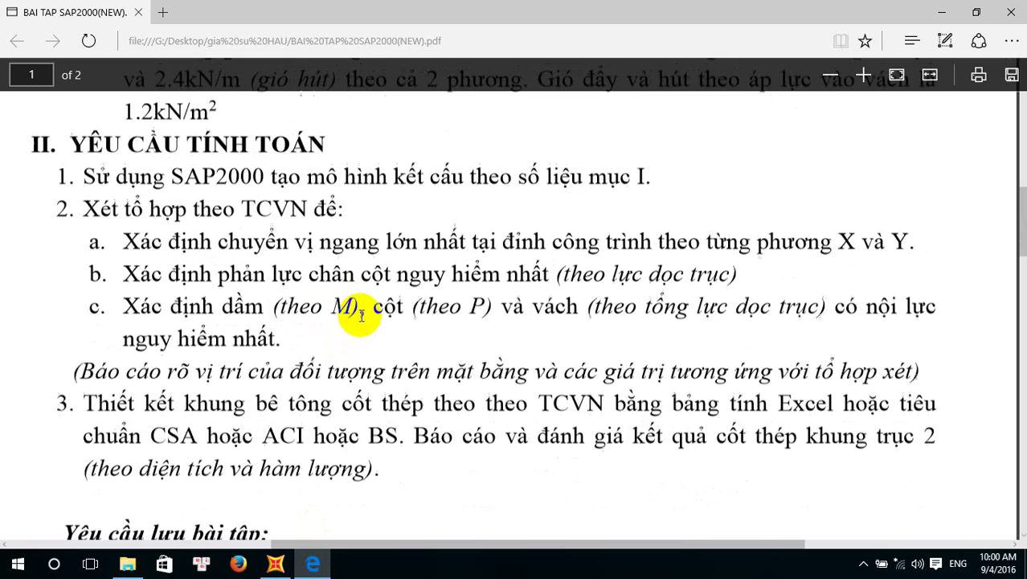
scroll(367, 314, "up", 3)
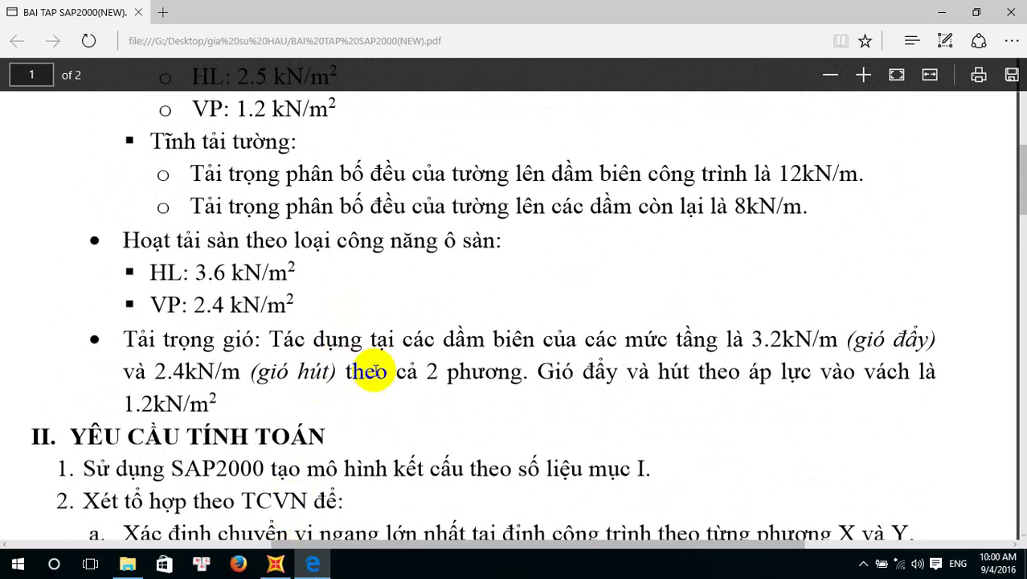
scroll(378, 309, "up", 5)
scroll(366, 310, "down", 10)
scroll(370, 317, "down", 3)
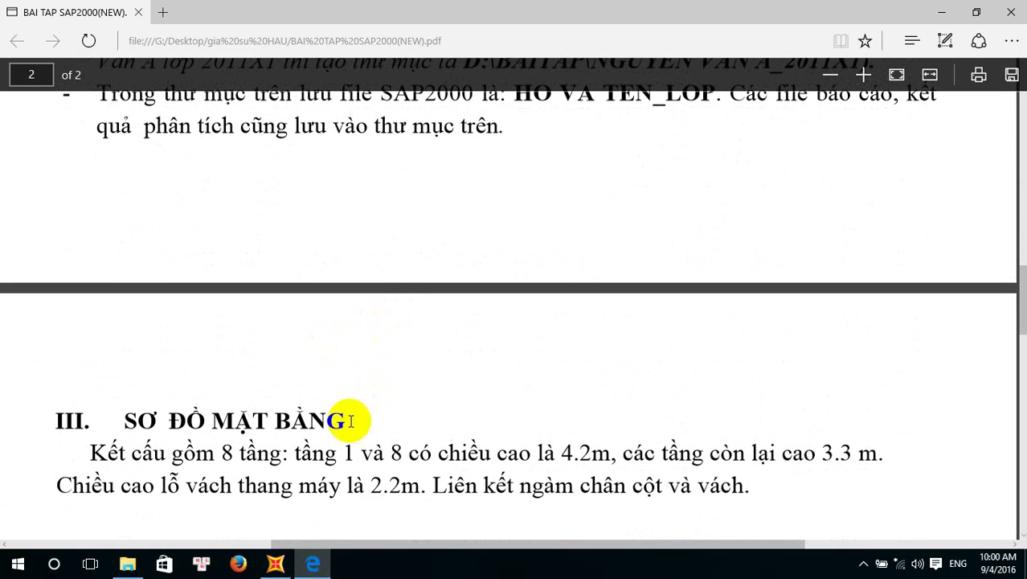
scroll(337, 389, "up", 6)
scroll(367, 389, "down", 5)
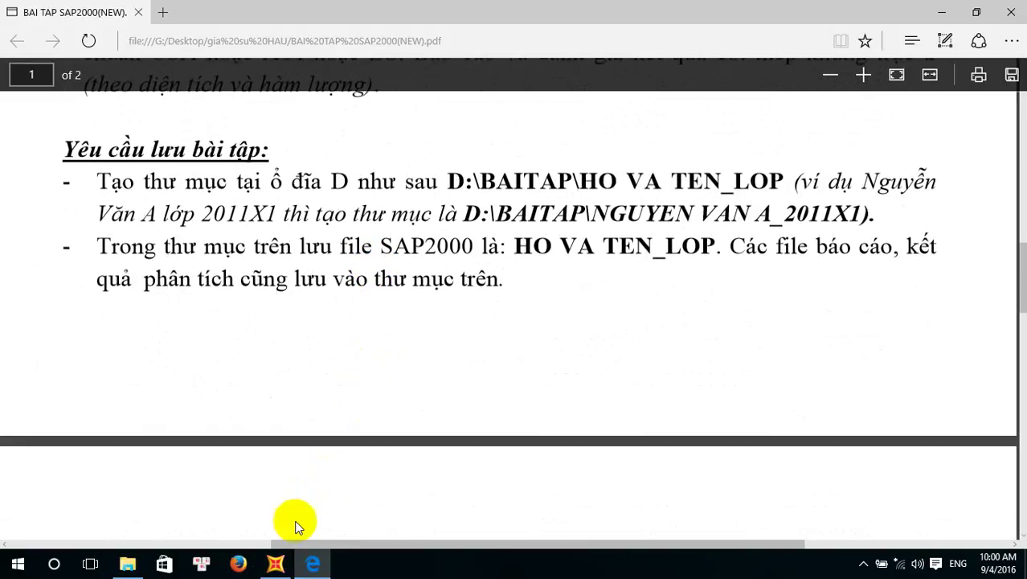
left_click(276, 562)
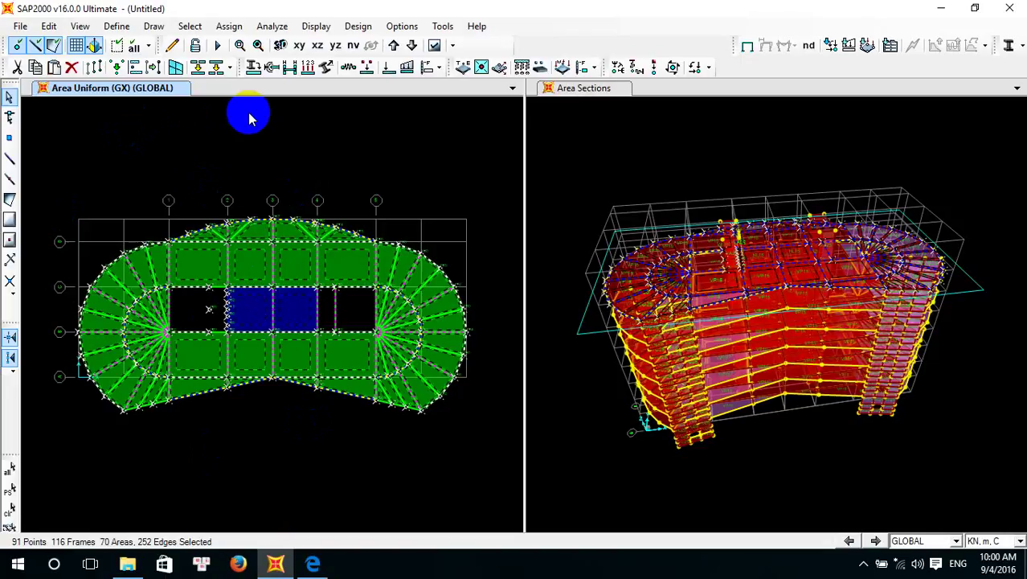
Clear the selection and undo the floor replication, returning to the Z=4.2 plan
key("ctrl+q")
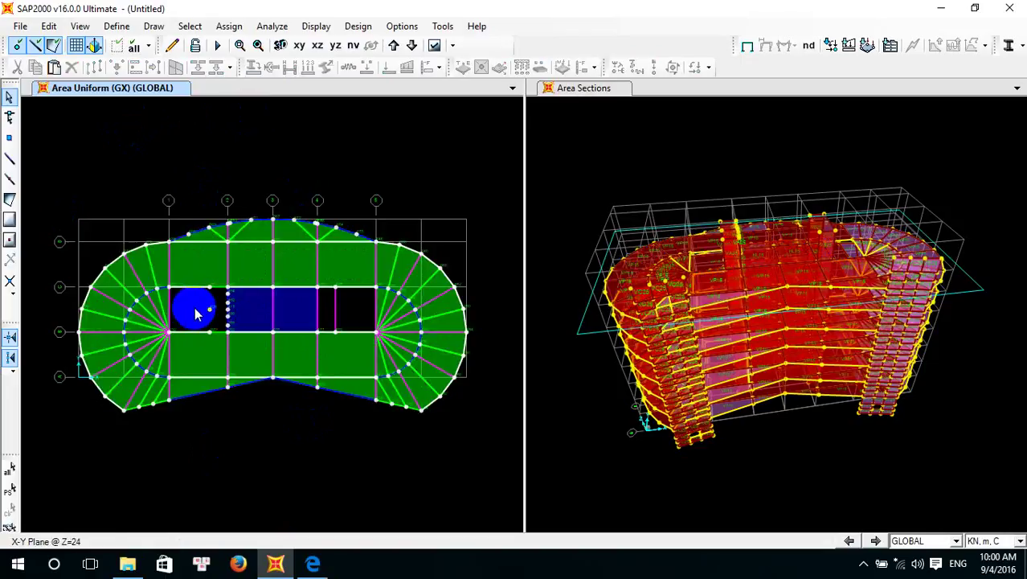
key("ctrl+z")
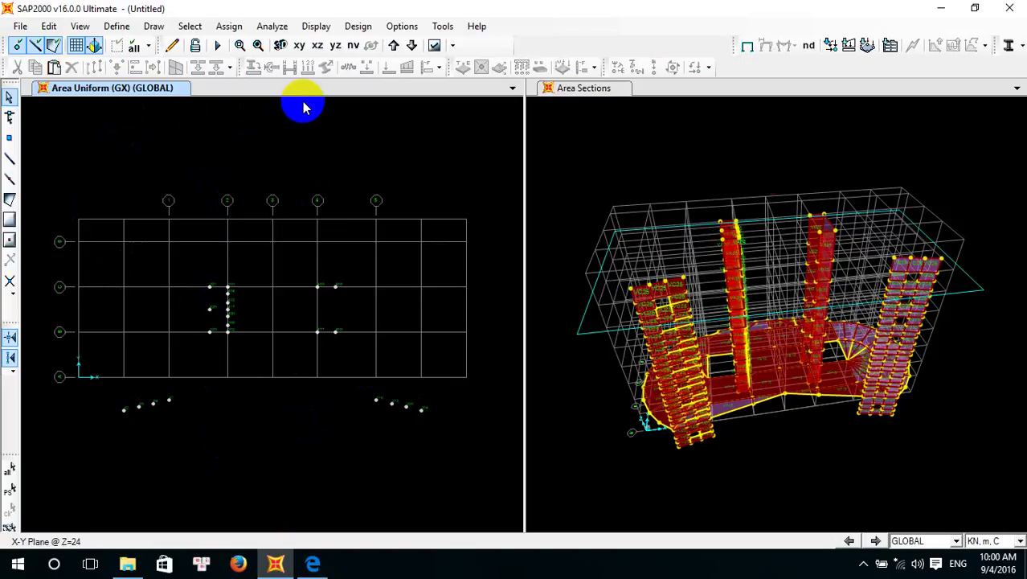
left_click(396, 46)
left_click(395, 47)
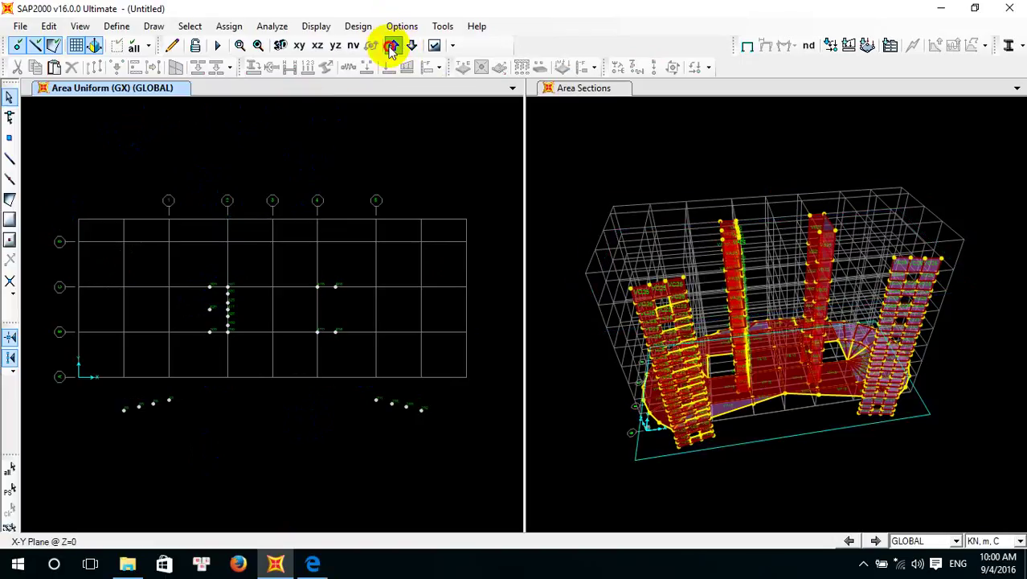
left_click(392, 47)
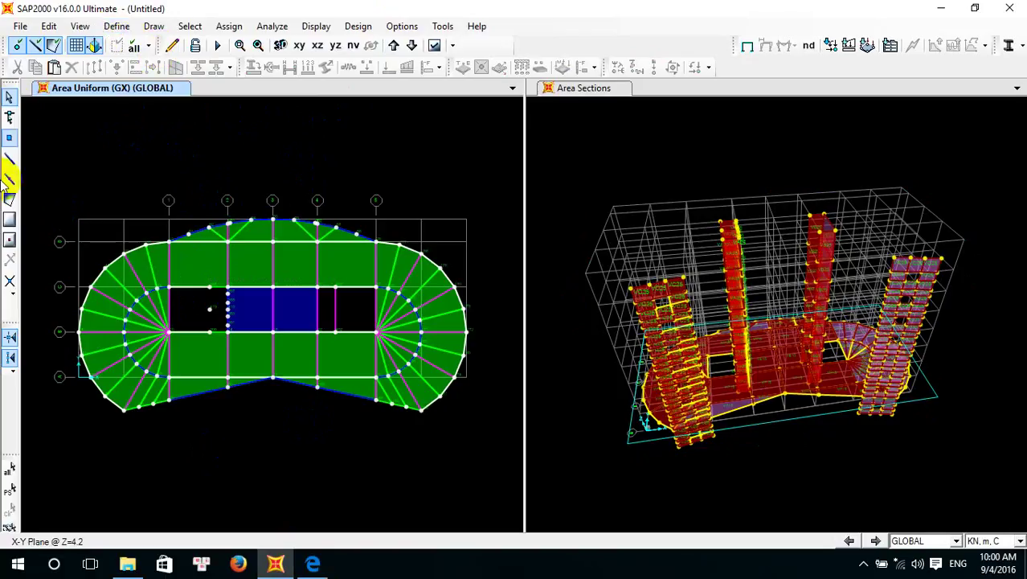
Draw two rectangular VP15 slabs in the Z=4.2 plan's central strip, from grid 1 to the shaft and from the short beam beyond grid 4 to grid 5
left_click(11, 217)
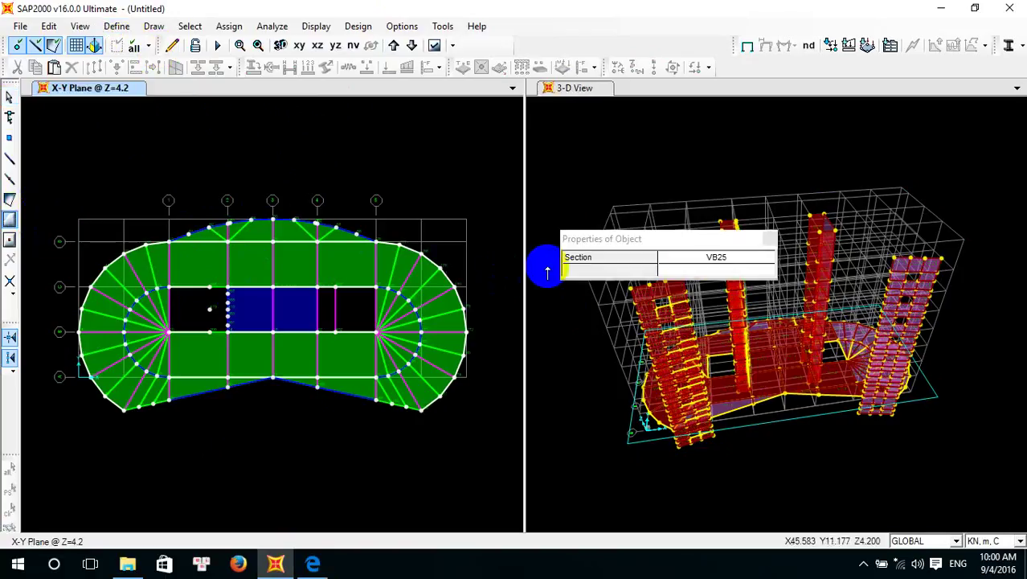
left_click(726, 260)
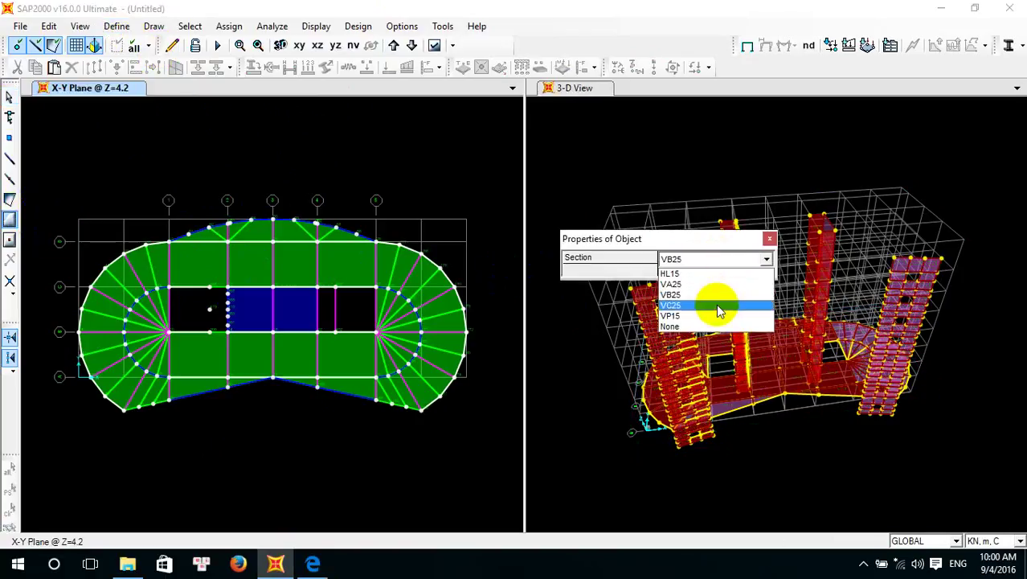
left_click(714, 312)
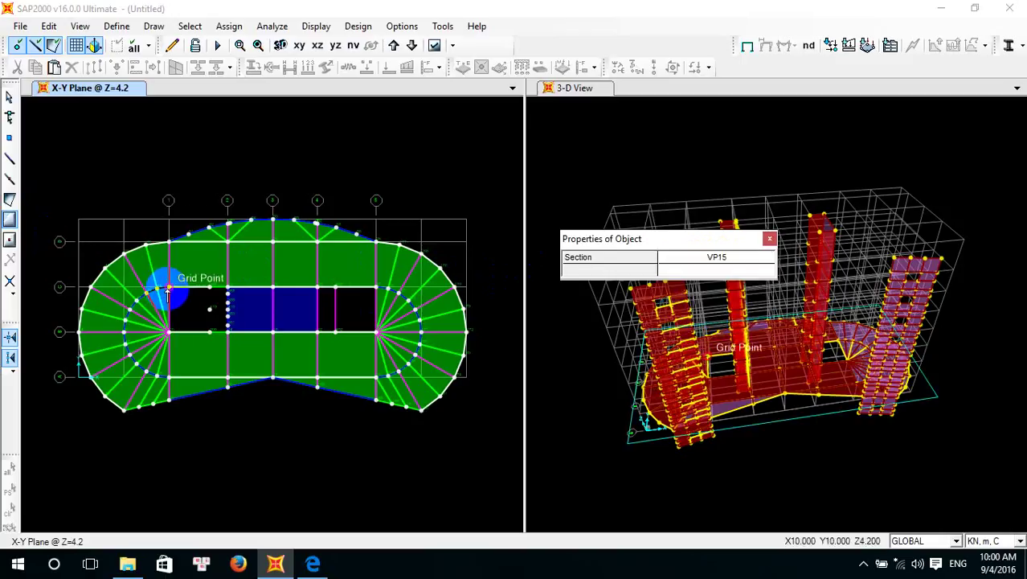
left_click(208, 331)
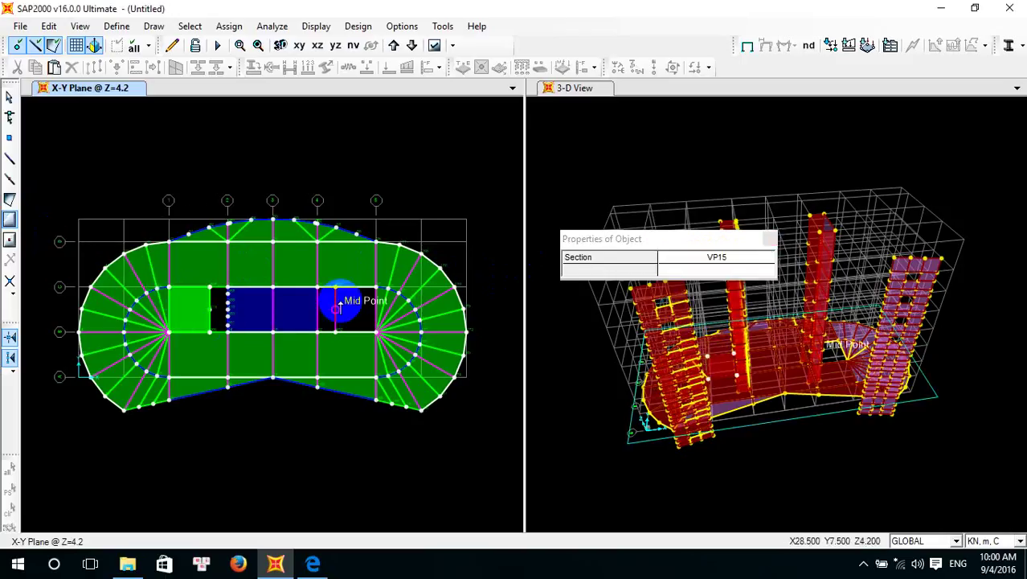
left_click(336, 287)
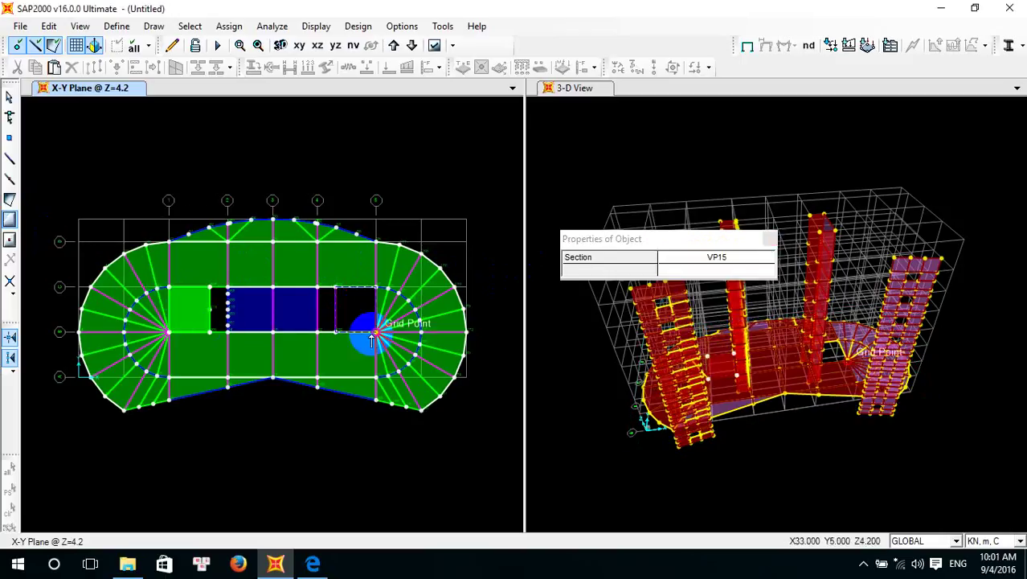
left_click(376, 332)
key("Escape")
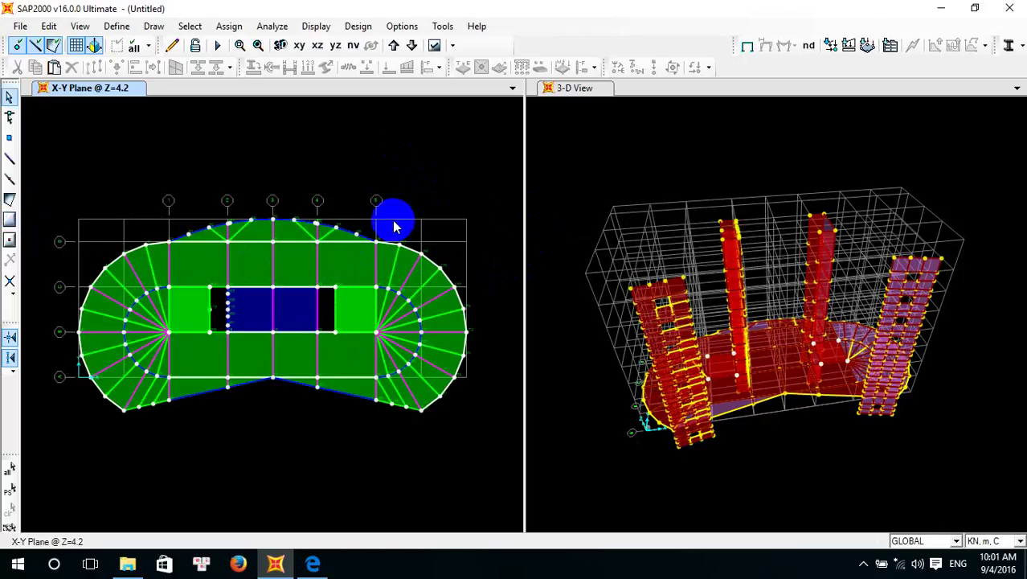
Replicate the entire Z=4.2 floor, including the new VP15 slabs, linearly with dx 0, dy 0, dz 3.3 m and number 6
left_click_drag(533, 557, 481, 425)
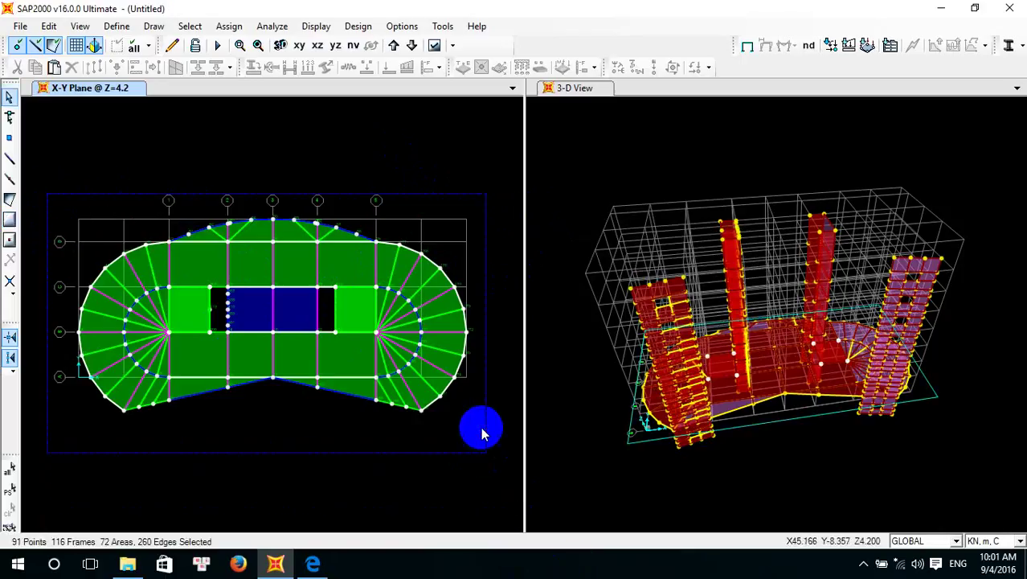
left_click(50, 27)
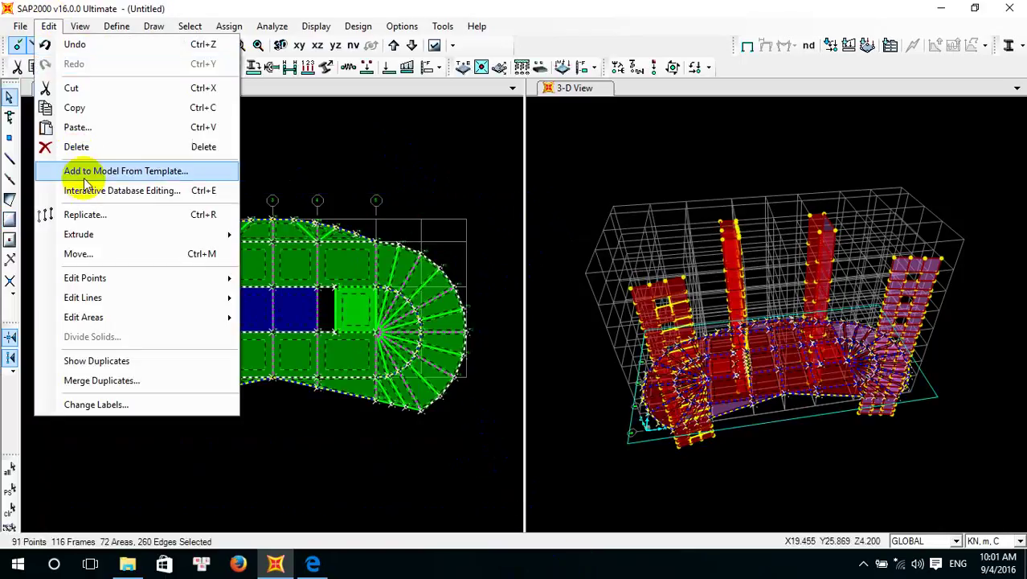
left_click(86, 215)
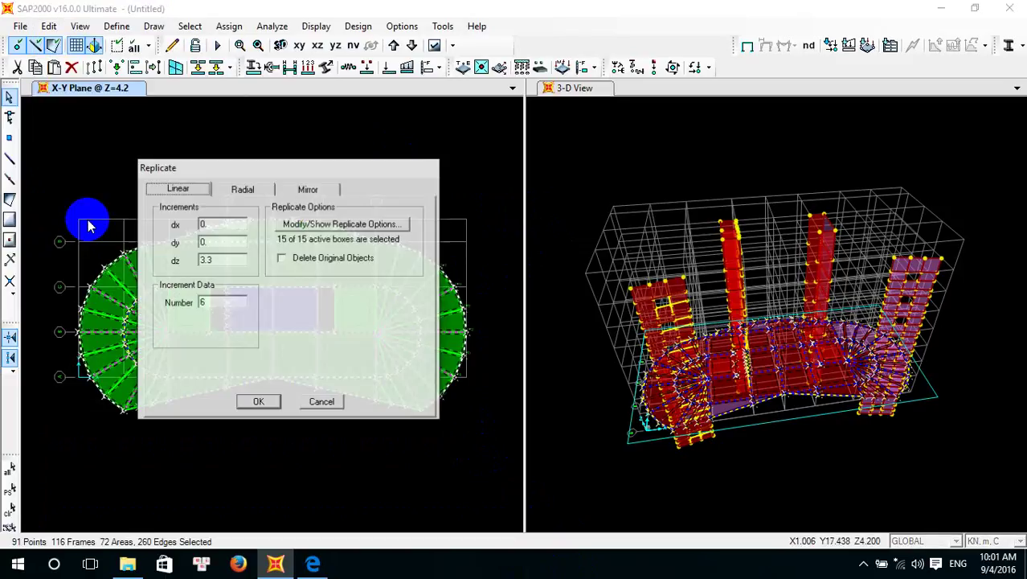
left_click(271, 404)
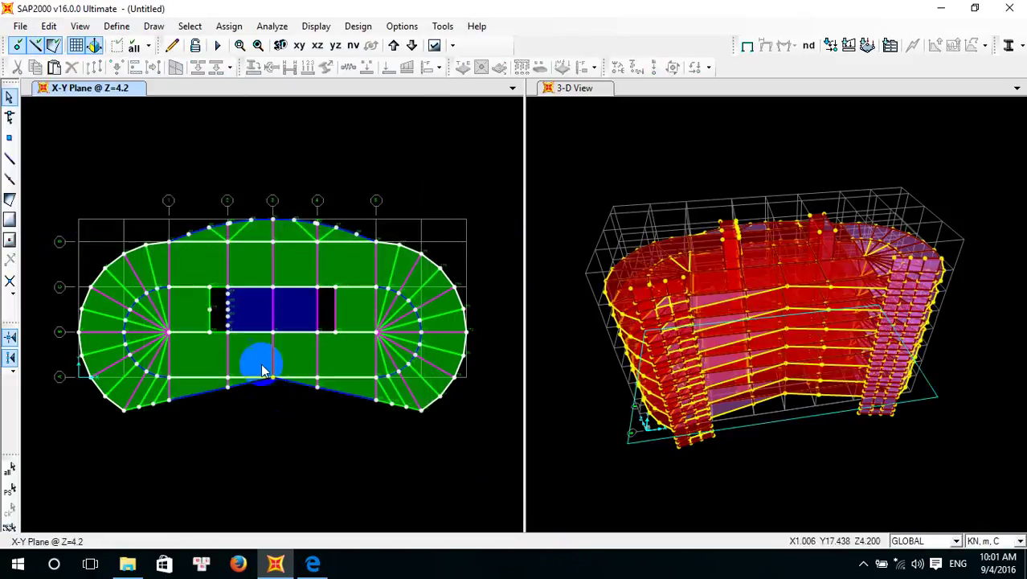
Replicate the entire Z=24 floor linearly with dx 0, dy 0, dz 4.2 m and number 1
left_click(412, 46)
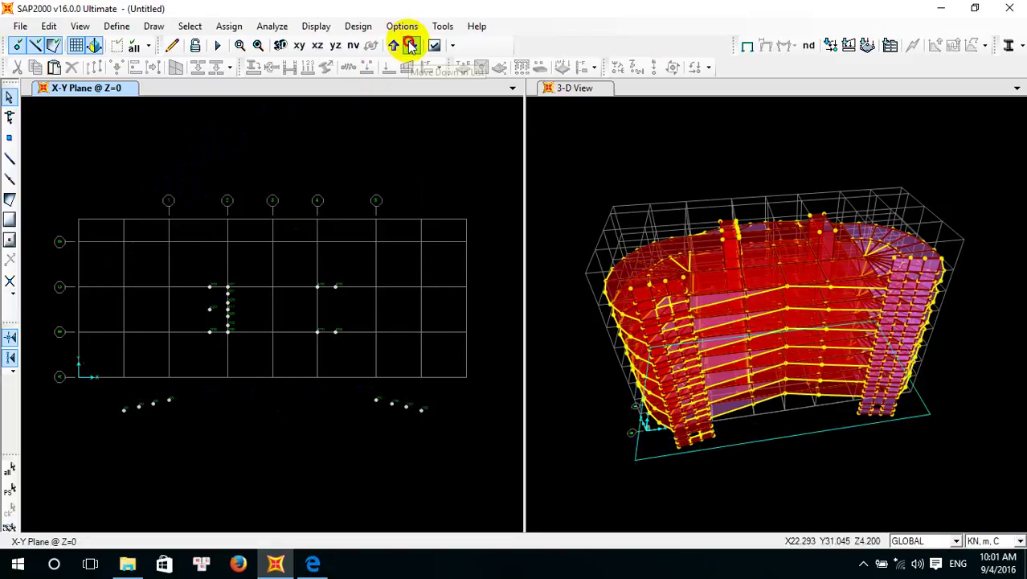
left_click(410, 45)
left_click(410, 45)
left_click_drag(68, 115, 500, 424)
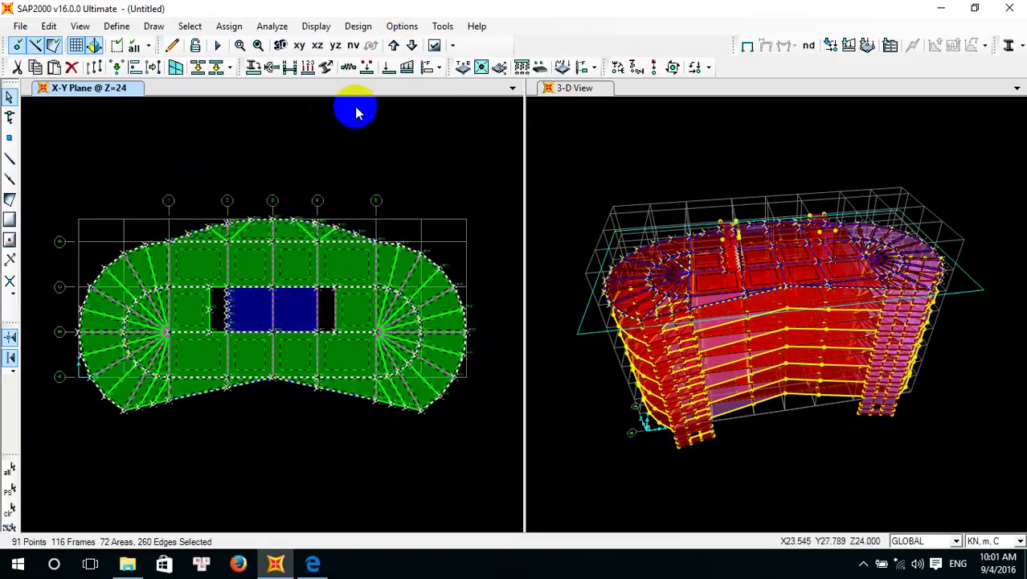
left_click(49, 26)
left_click(87, 216)
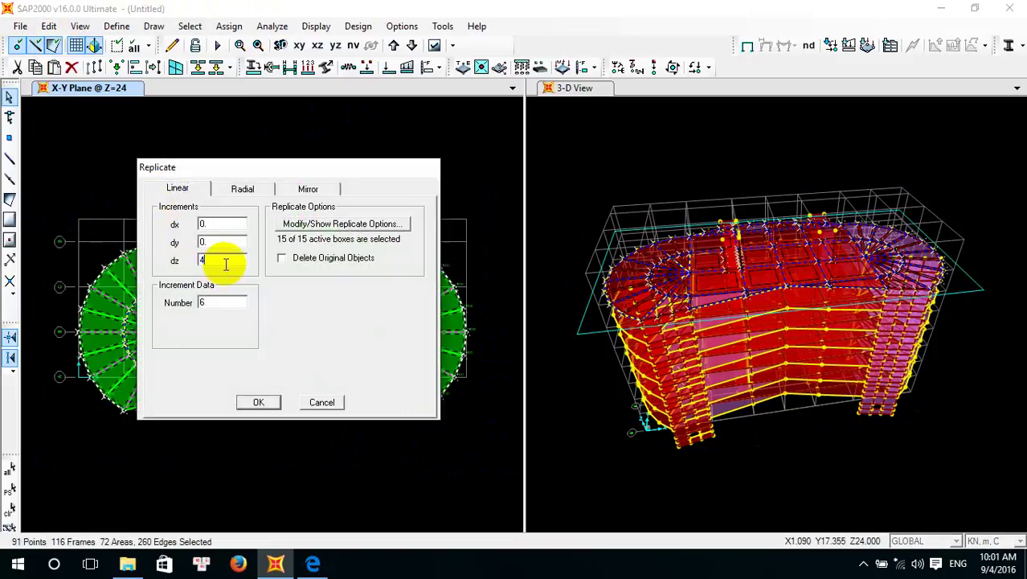
type("2")
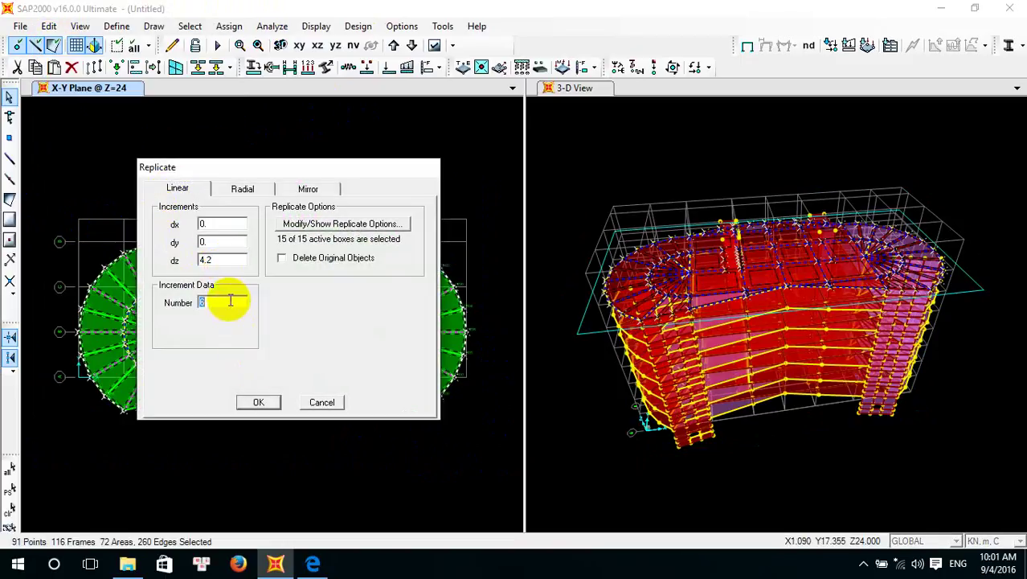
type("1")
left_click(259, 401)
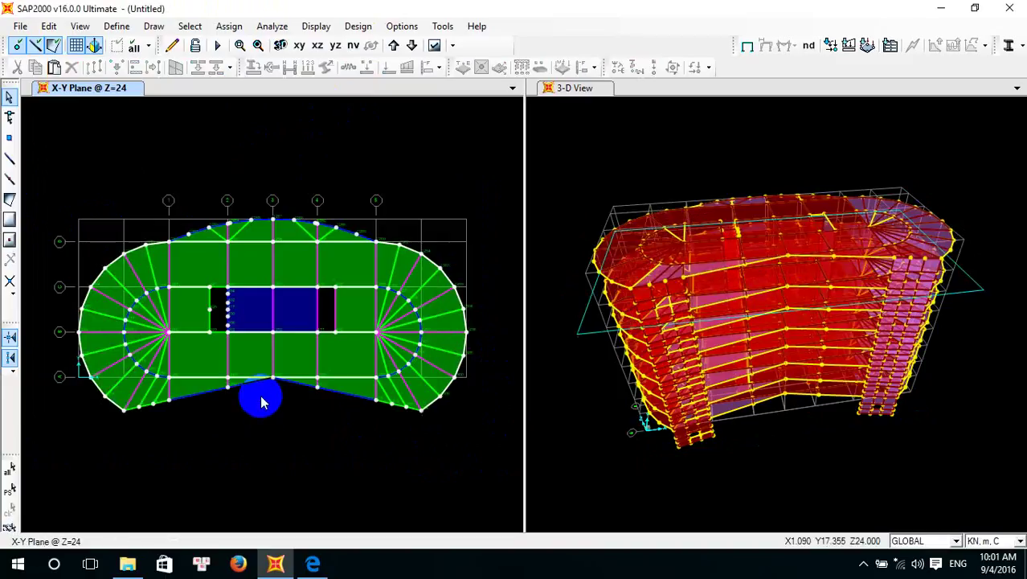
Inspect the stacked storeys in the 3-D view and check the column layout on the exercise PDF's floor plan
left_click(733, 197)
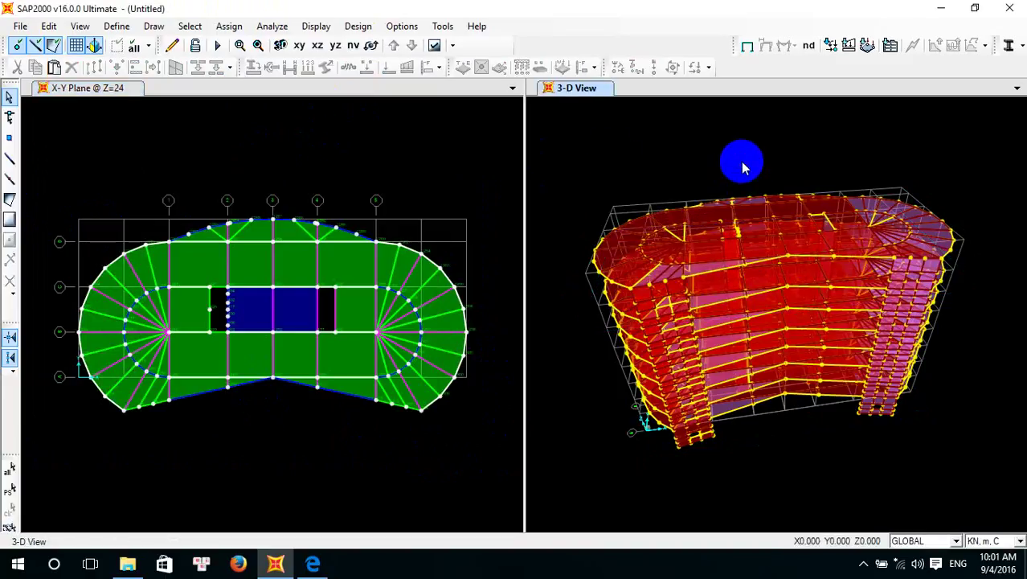
left_click(371, 46)
left_click_drag(597, 460, 611, 431)
left_click(314, 563)
scroll(426, 329, "down", 10)
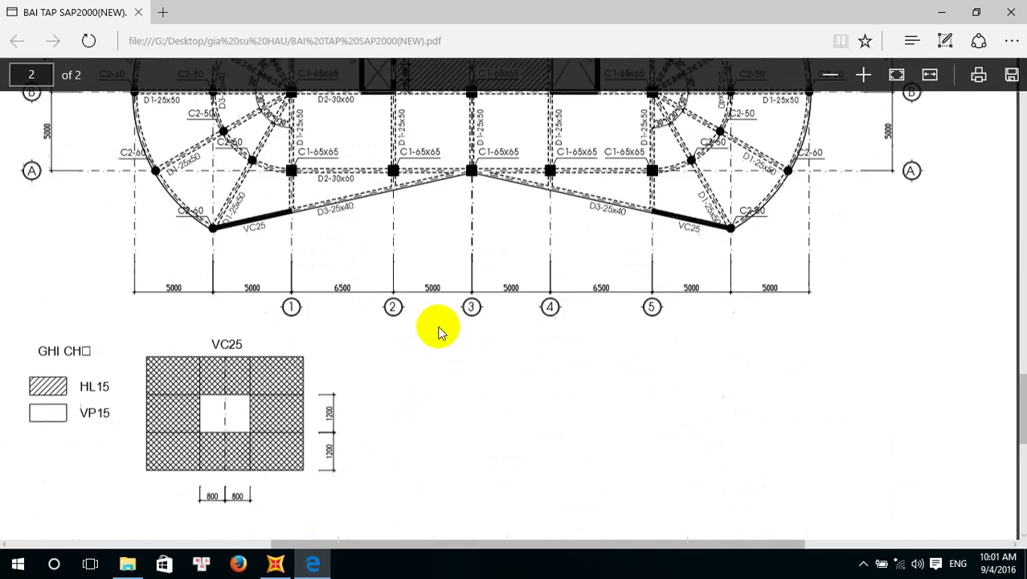
scroll(410, 325, "up", 2, "ctrl")
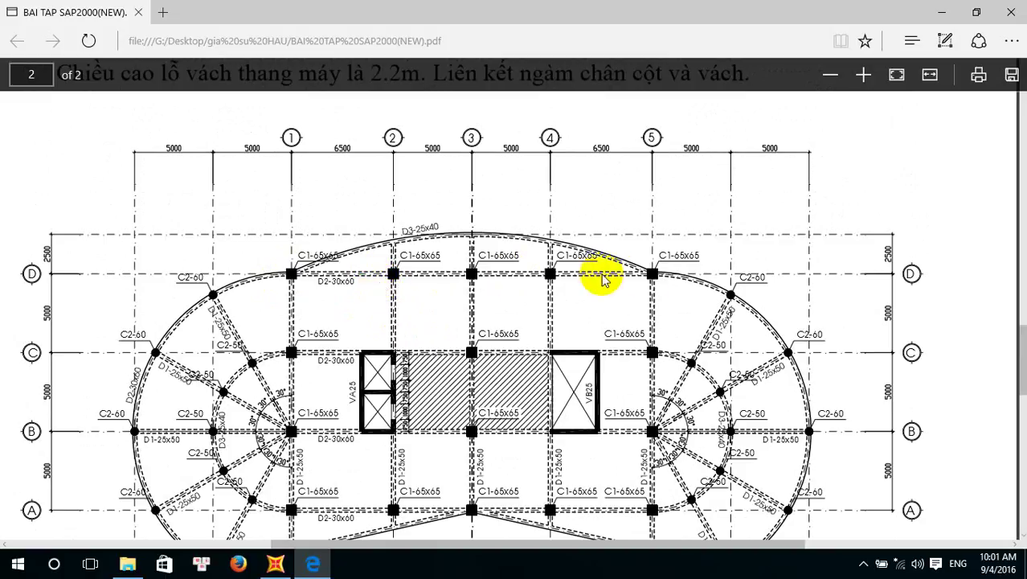
Return to the SAP2000 model and bring the plan view up to the Z=28.2 floor
left_click(275, 562)
left_click(219, 127)
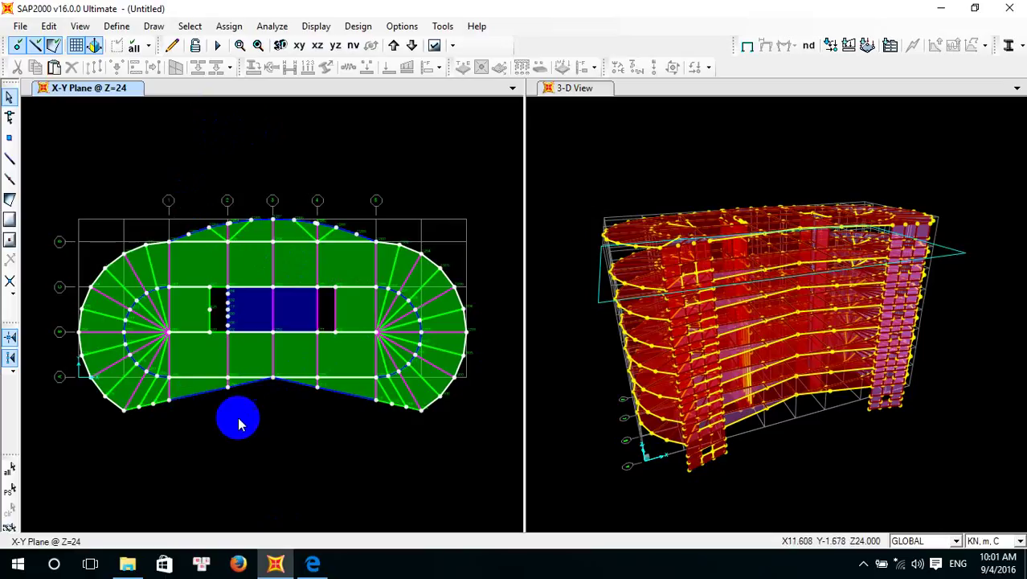
left_click(395, 47)
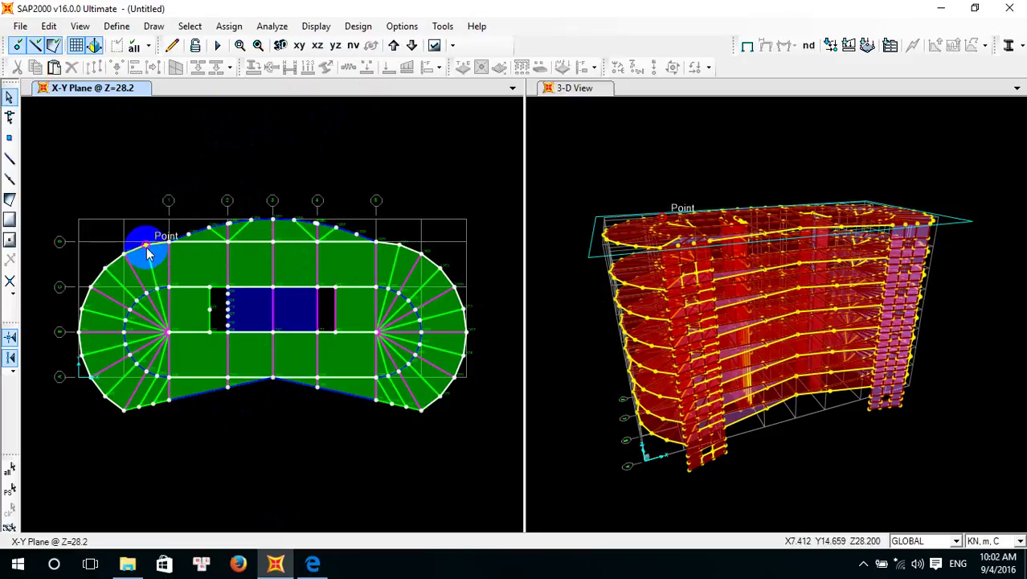
left_click(119, 94)
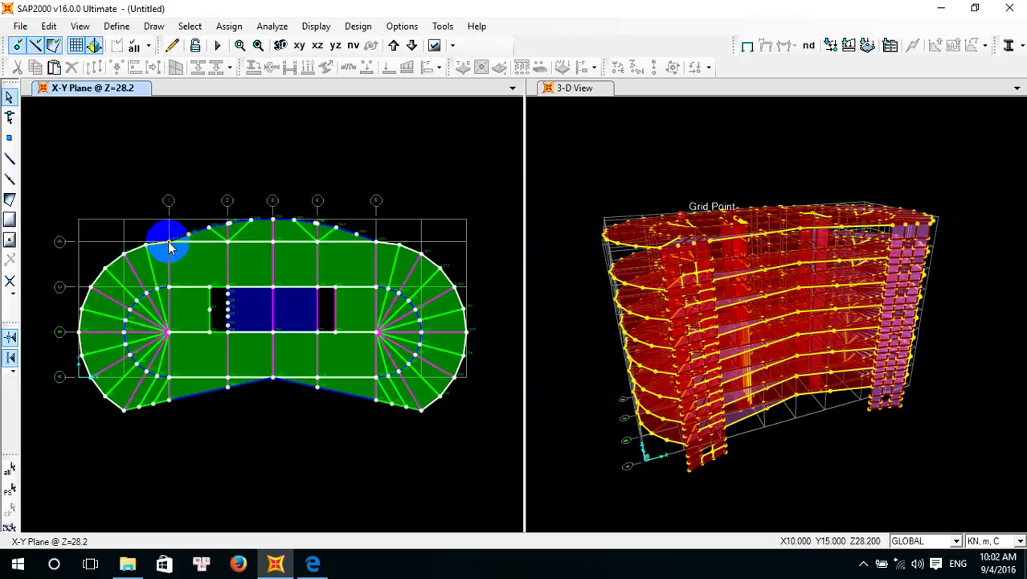
left_click_drag(167, 237, 208, 247)
key("Delete")
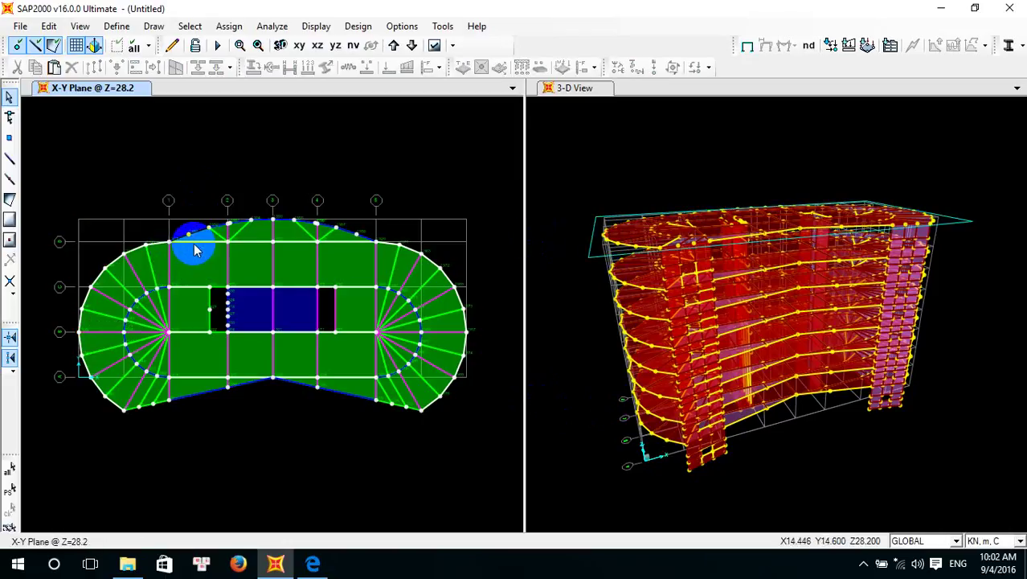
left_click(170, 242)
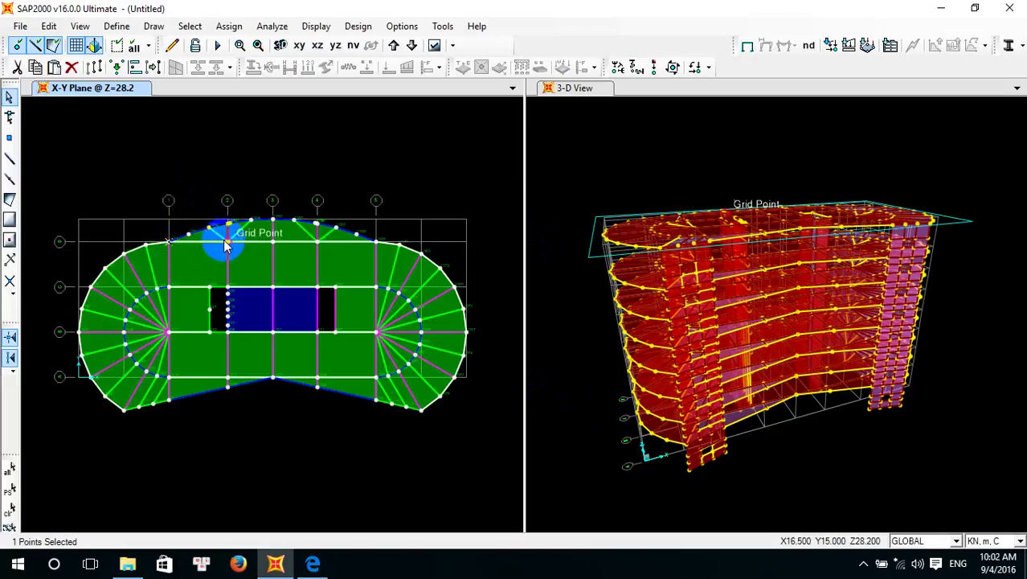
left_click(229, 241)
left_click(273, 243)
left_click(317, 242)
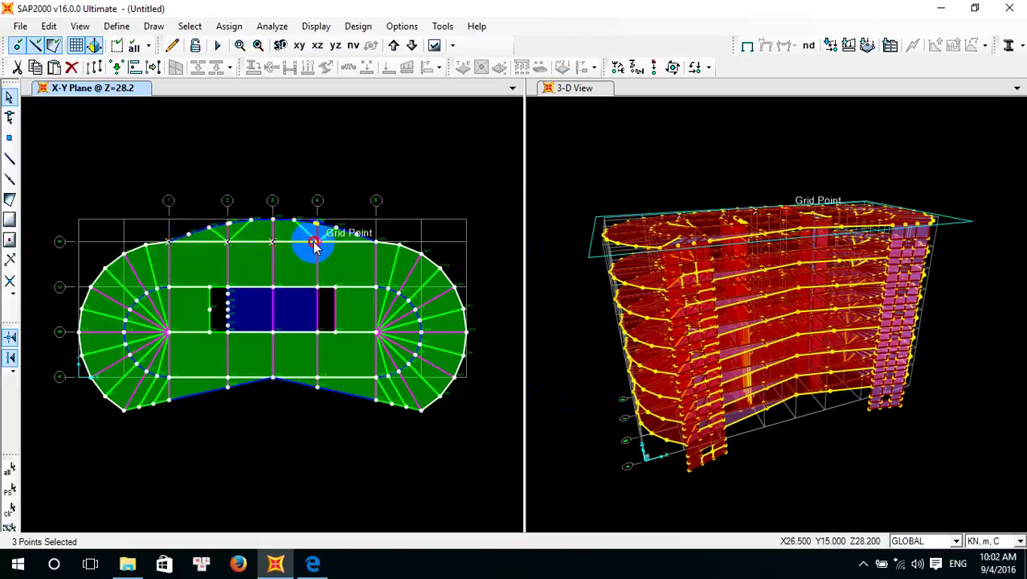
left_click(376, 242)
left_click(376, 293)
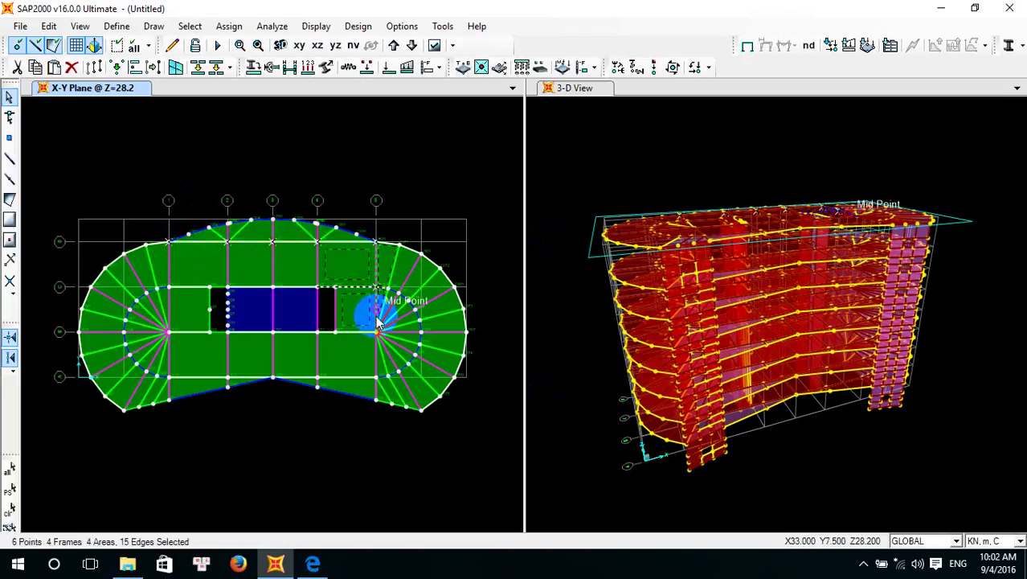
key("Delete")
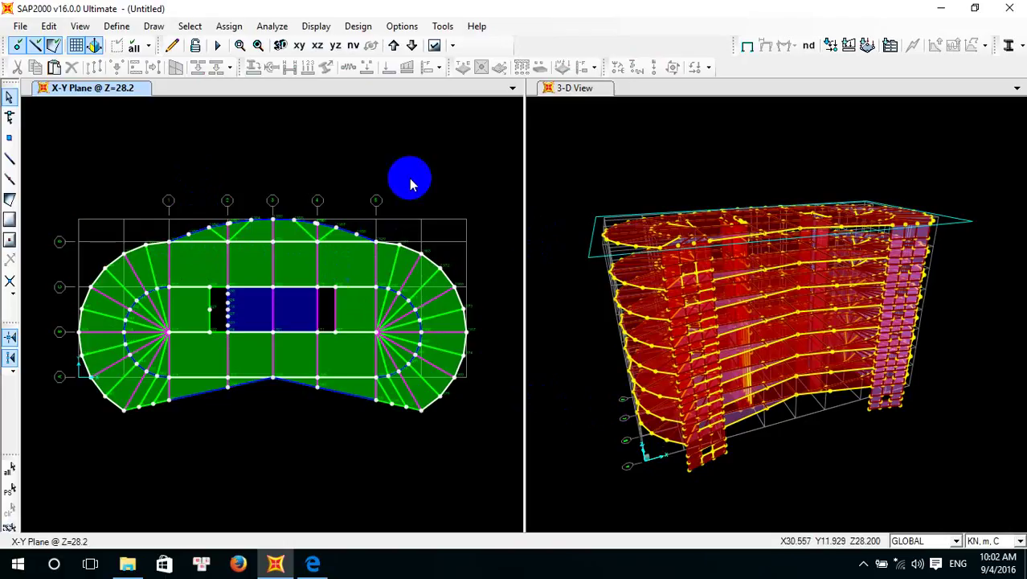
Hide the area objects in the Z=28.2 plan by enabling Not in View for Areas
left_click(434, 47)
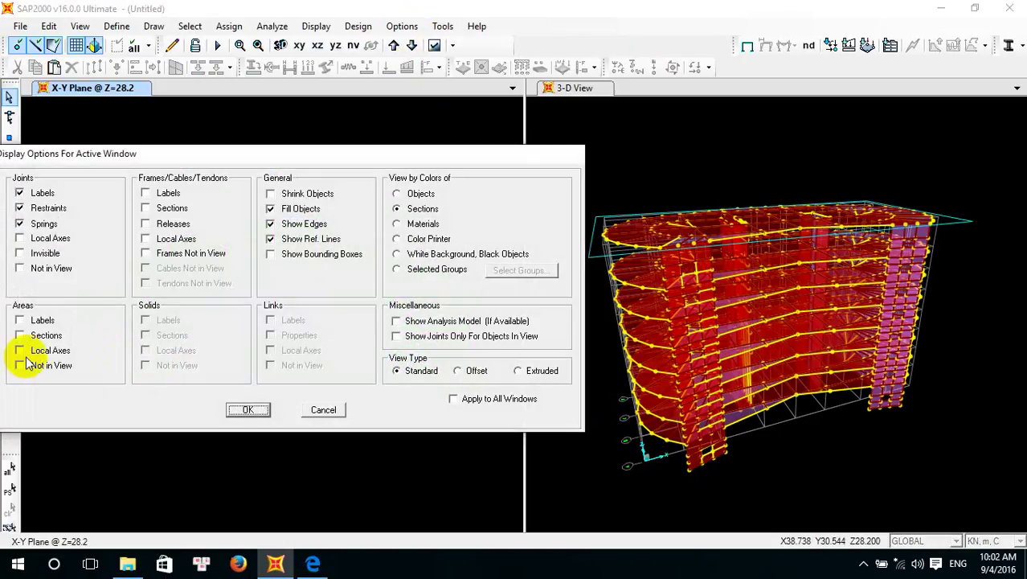
left_click(21, 365)
left_click(243, 411)
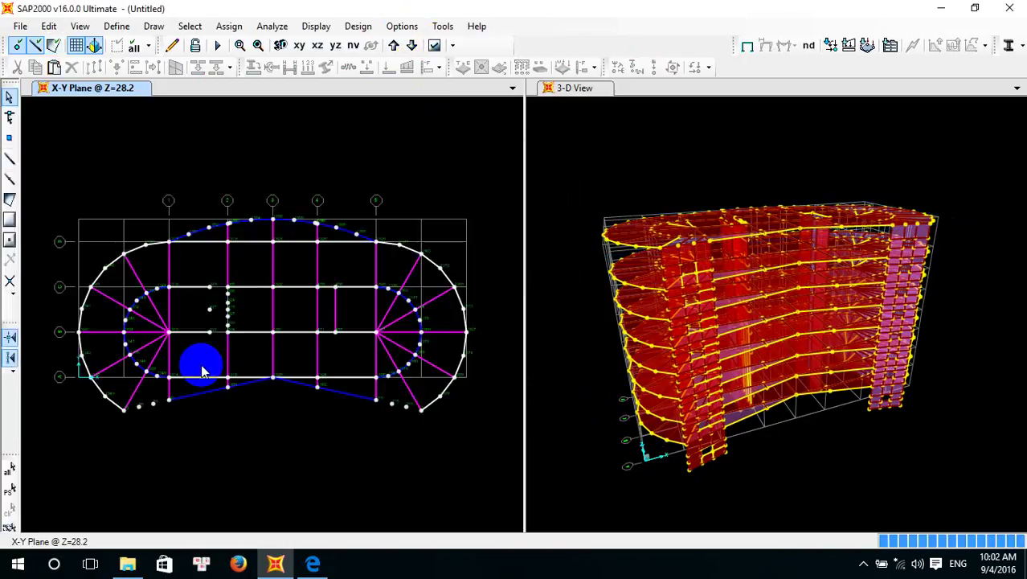
Select only the five joints on axis D at grids 1 to 5 in the Z=28.2 plan, deselecting any beams picked up
scroll(166, 241, "up", 5)
left_click(183, 247)
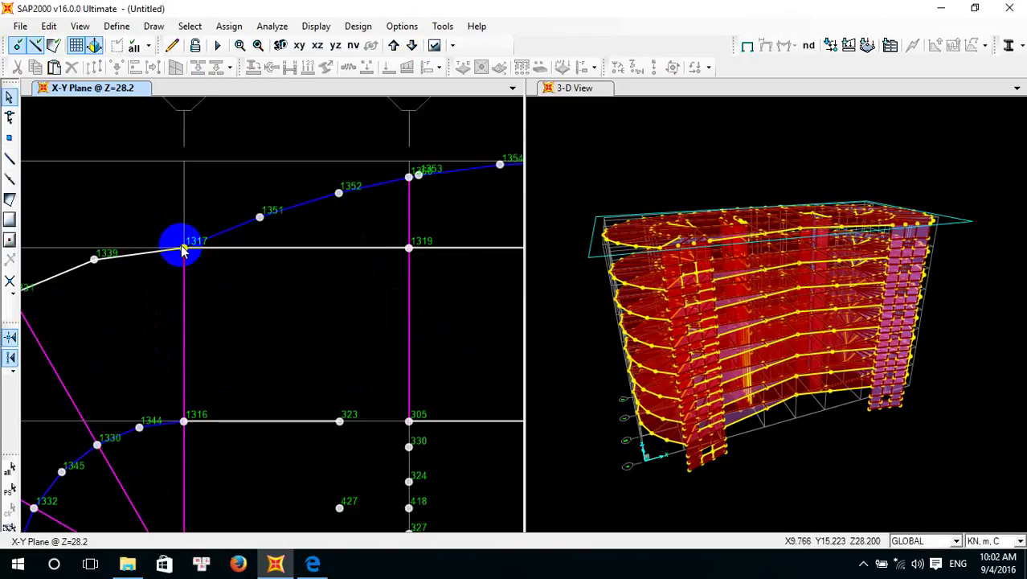
left_click(409, 248)
scroll(434, 314, "down", 5)
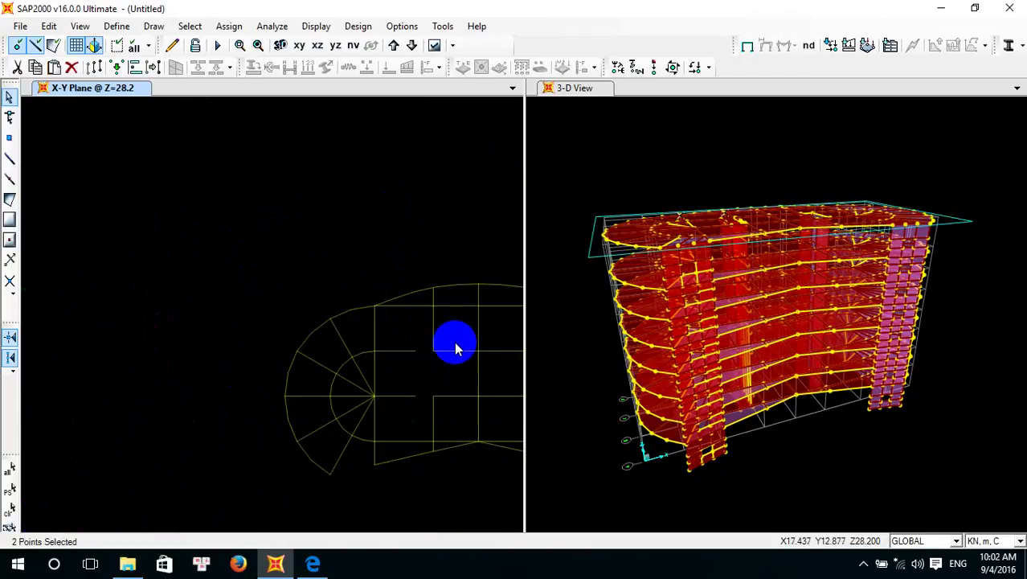
middle_click_drag(435, 349, 253, 322)
left_click(285, 307)
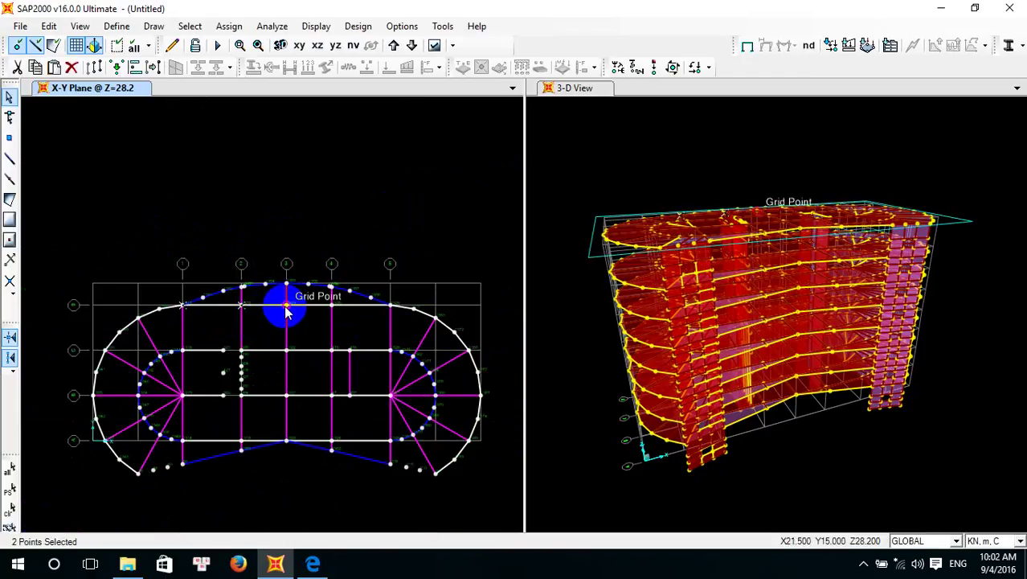
left_click(360, 306)
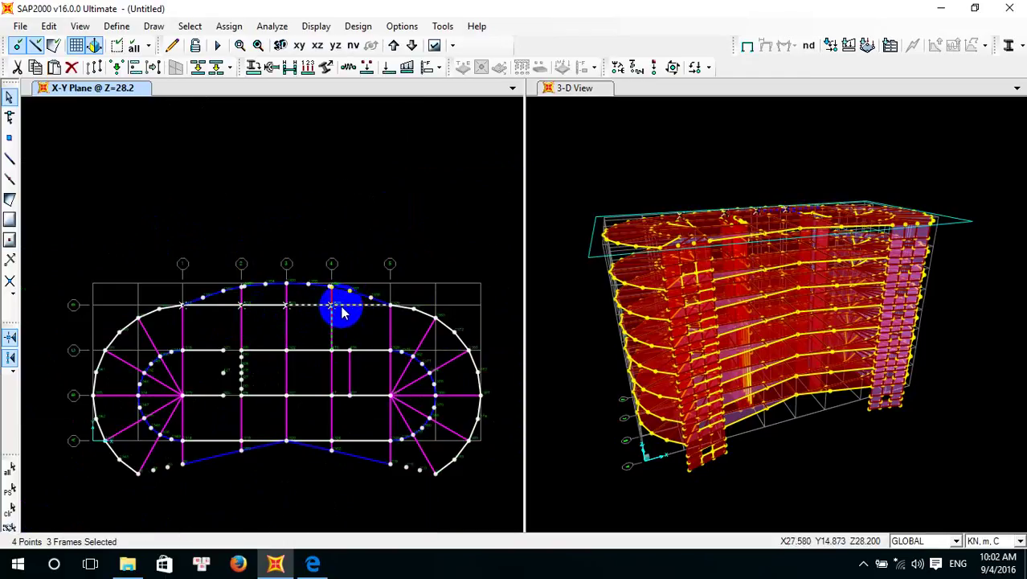
left_click(304, 306)
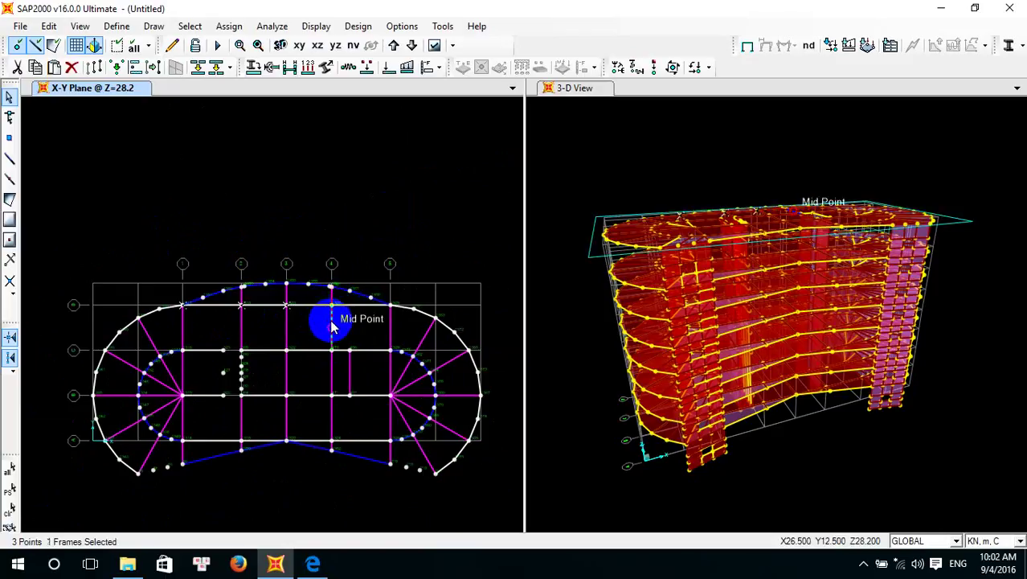
left_click(332, 312)
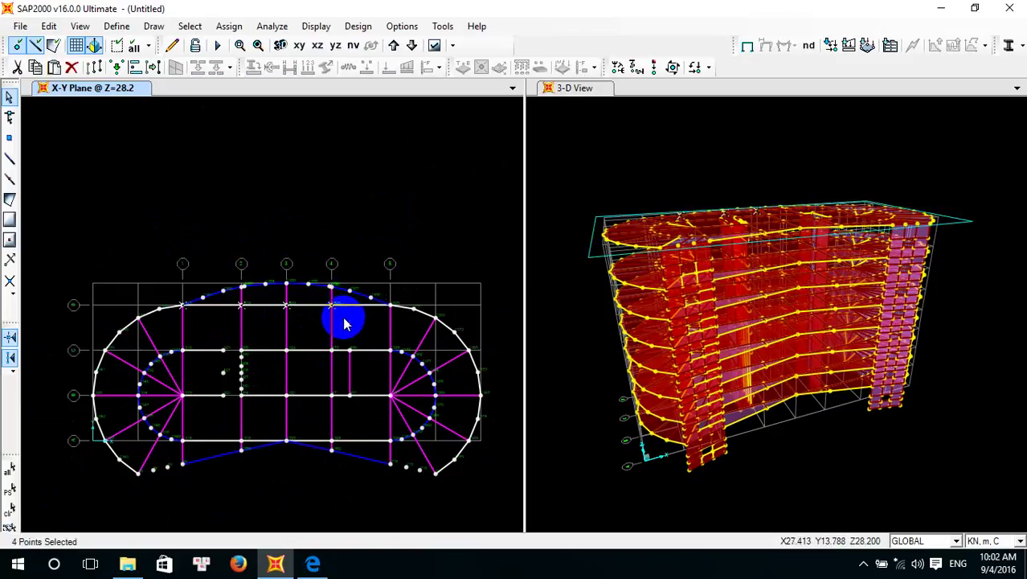
left_click(390, 304)
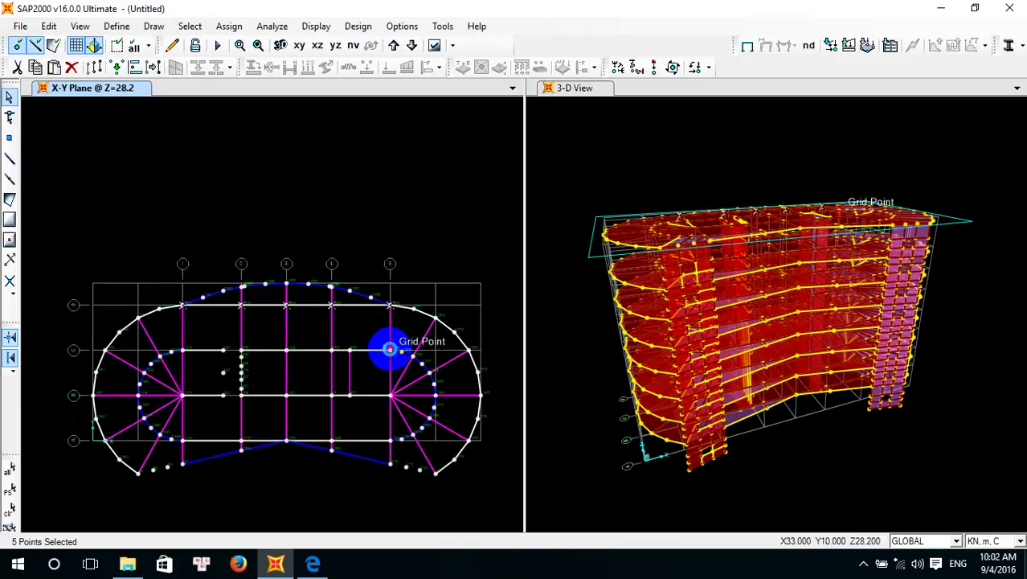
Add grid 5's joints on axes C, B and A and axis A's joints at grids 4 to 1 to the selection, leaving out beams
left_click(390, 349)
left_click(390, 395)
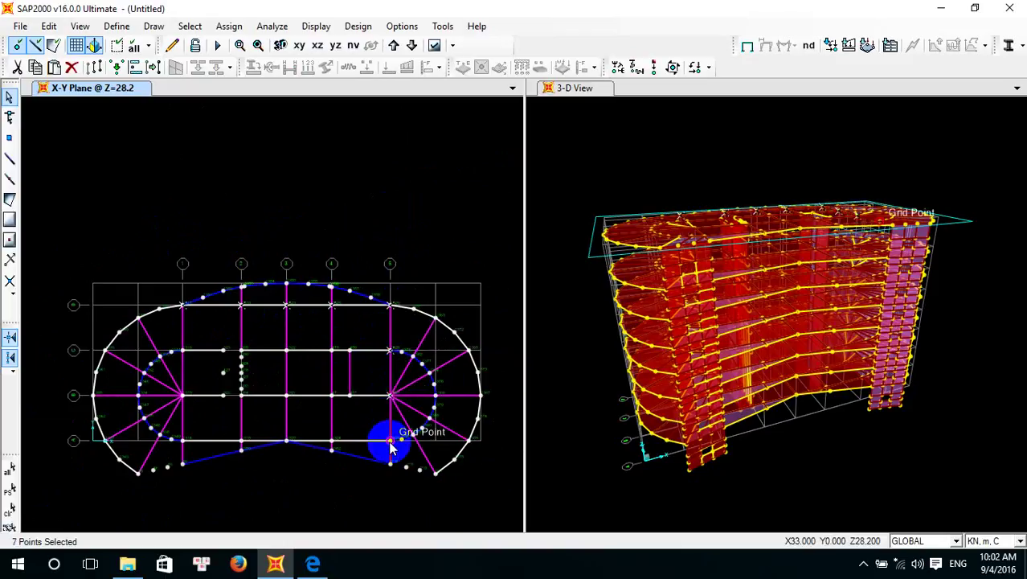
left_click(333, 441)
left_click(293, 448)
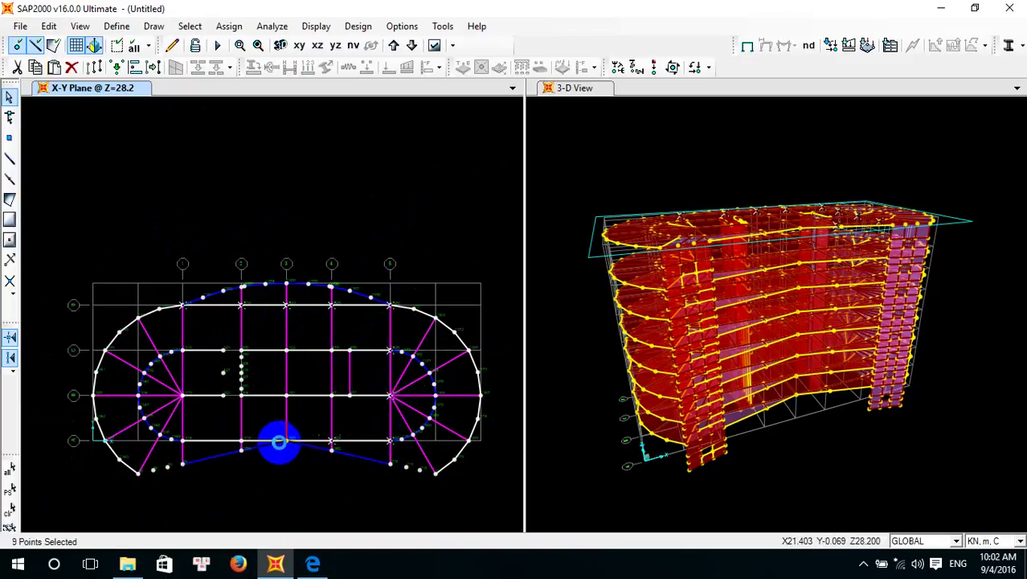
left_click(278, 442)
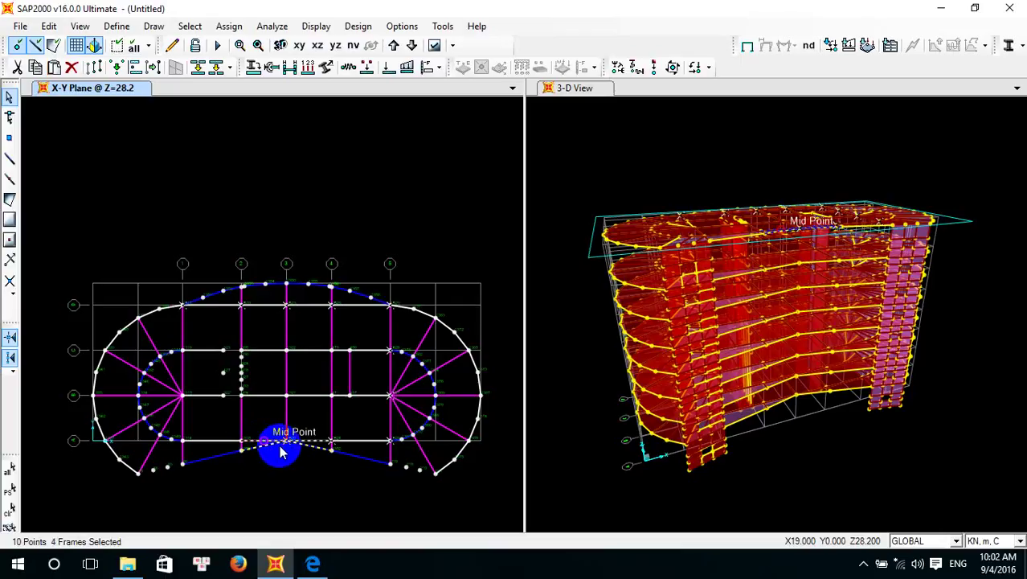
scroll(285, 450, "up", 2)
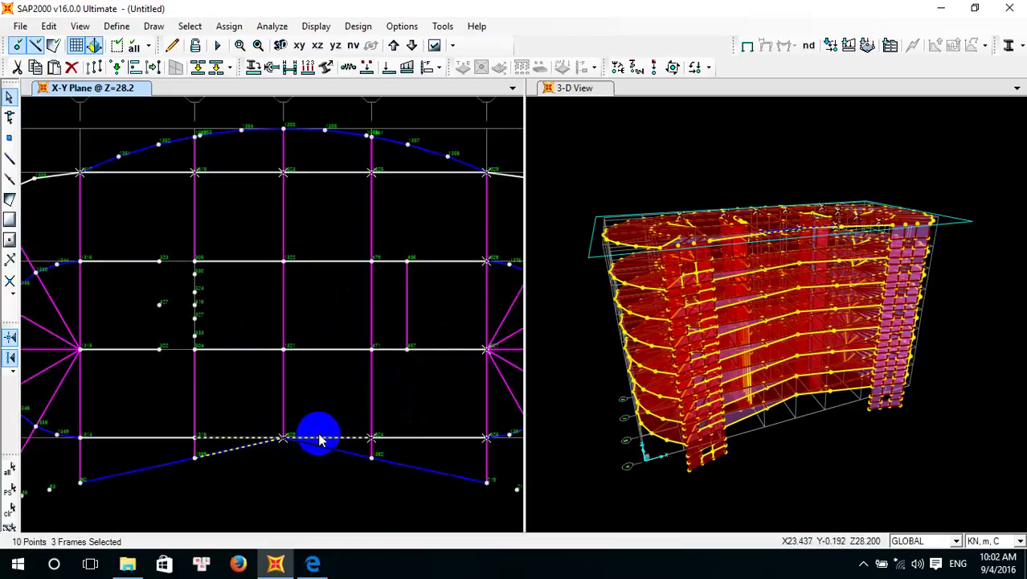
left_click(322, 441)
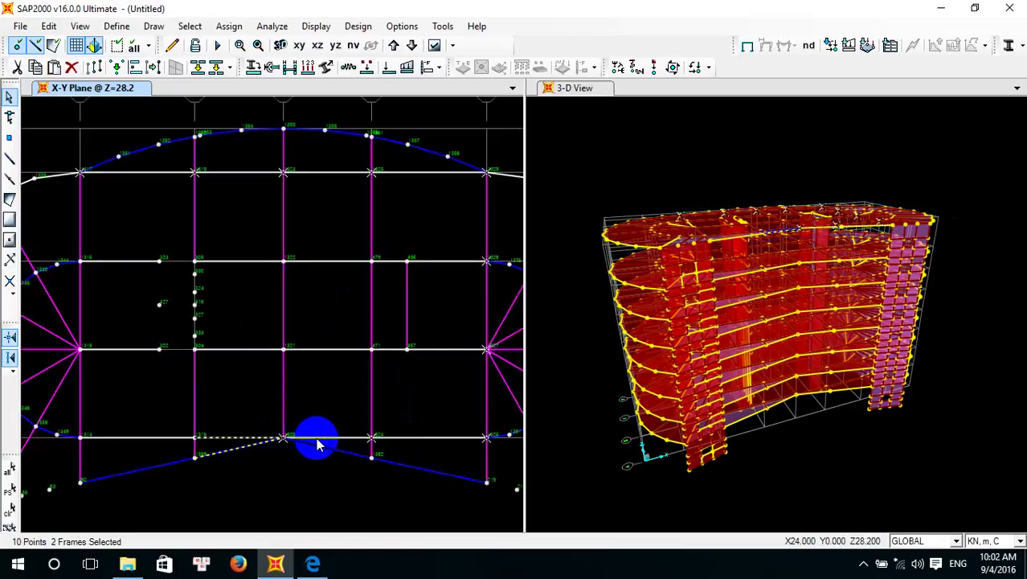
left_click(245, 440)
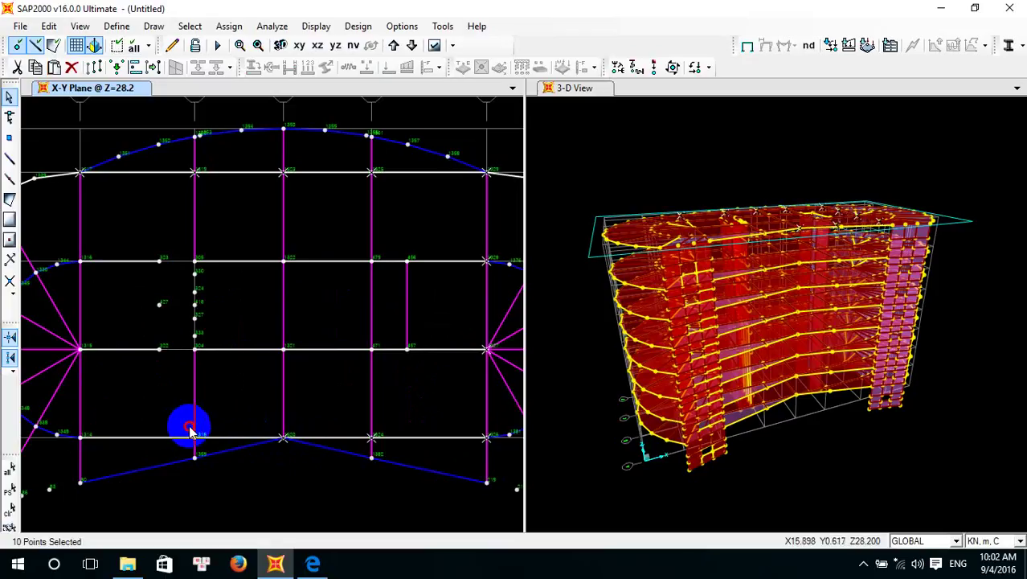
left_click(84, 438)
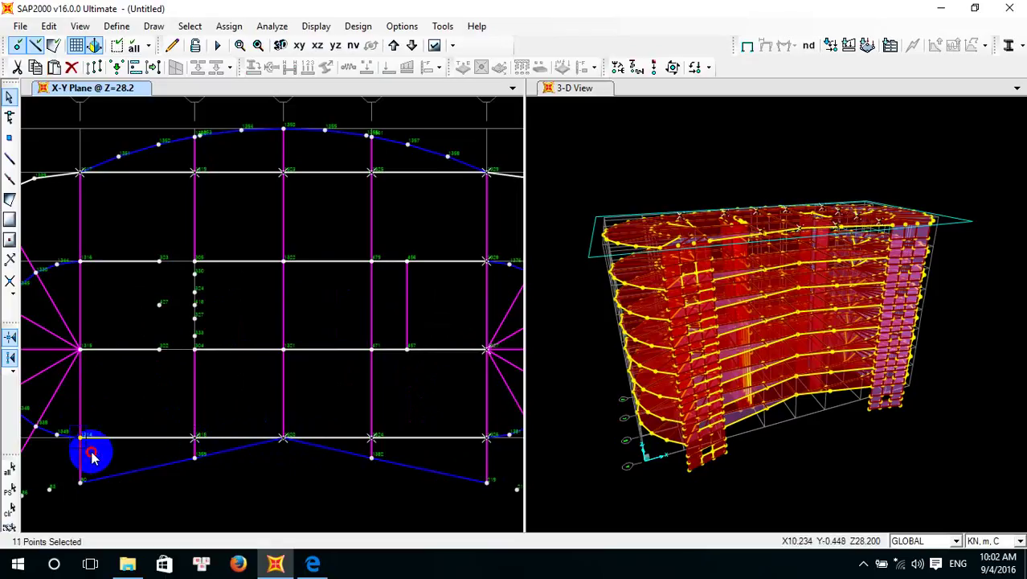
Add the grid 1 and grid 3 joints on axes B and C to the selection, checking the column layout in the PDF
left_click(97, 350)
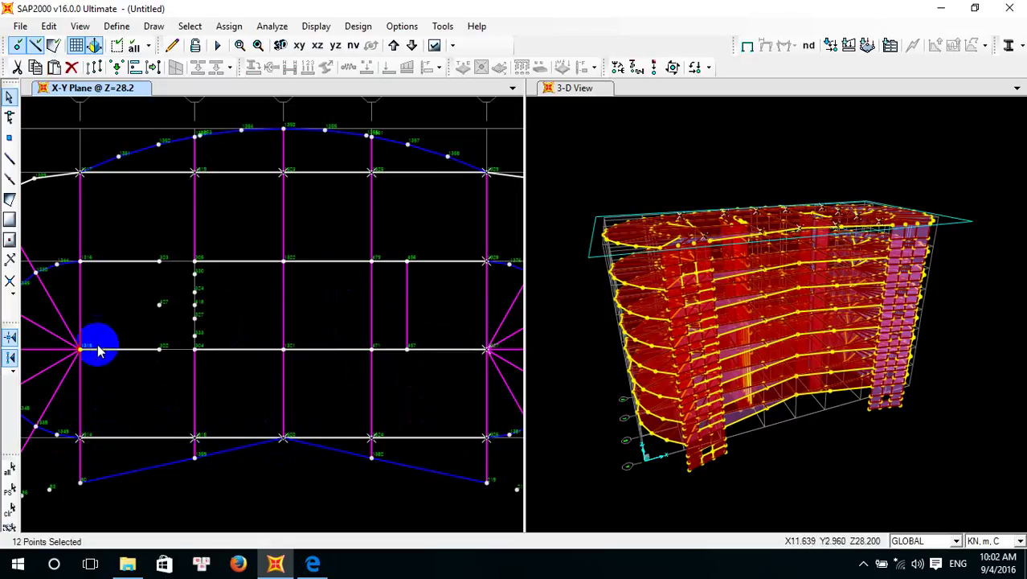
left_click(79, 263)
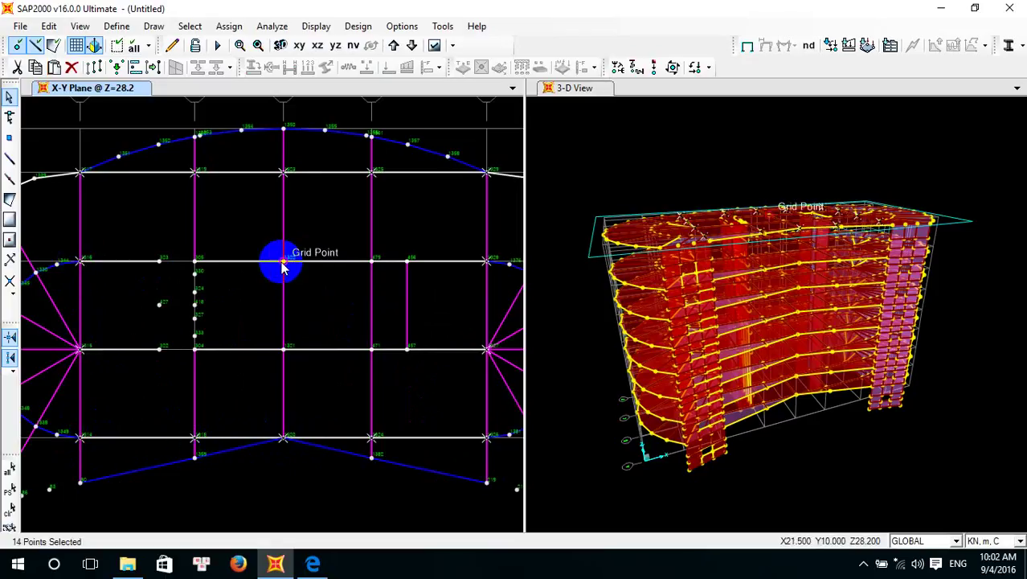
left_click(287, 346)
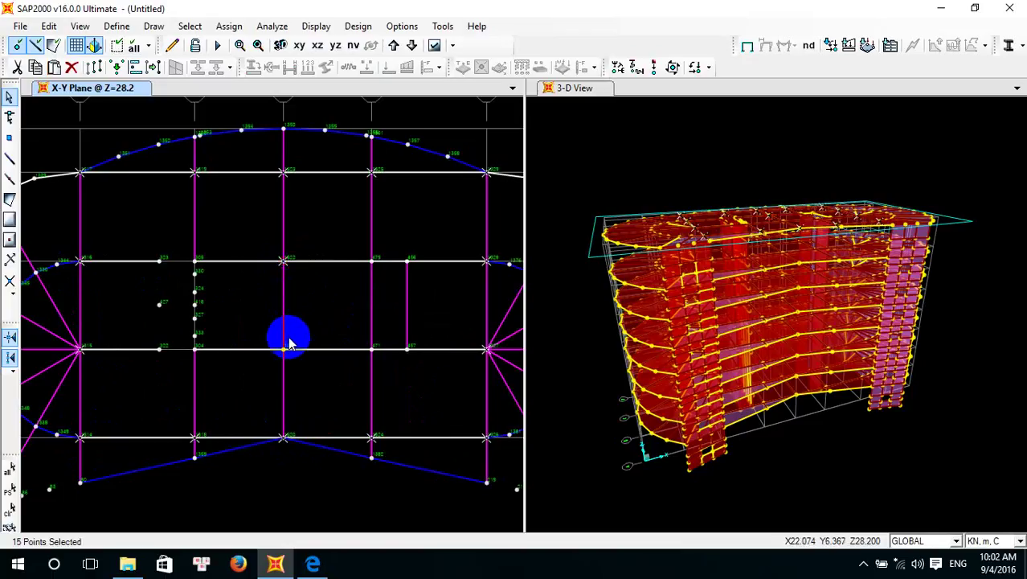
left_click(312, 563)
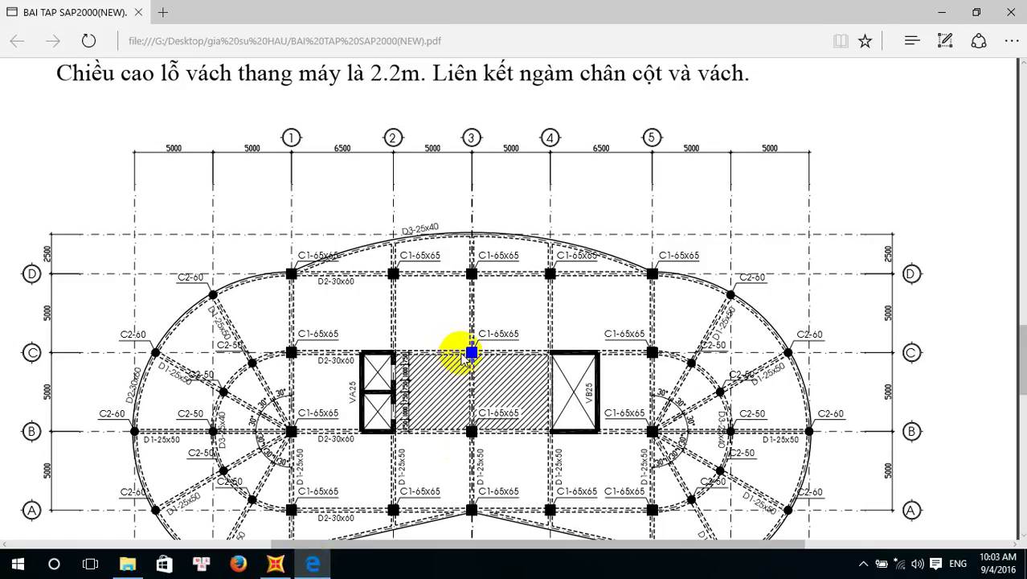
left_click(275, 563)
left_click(110, 136)
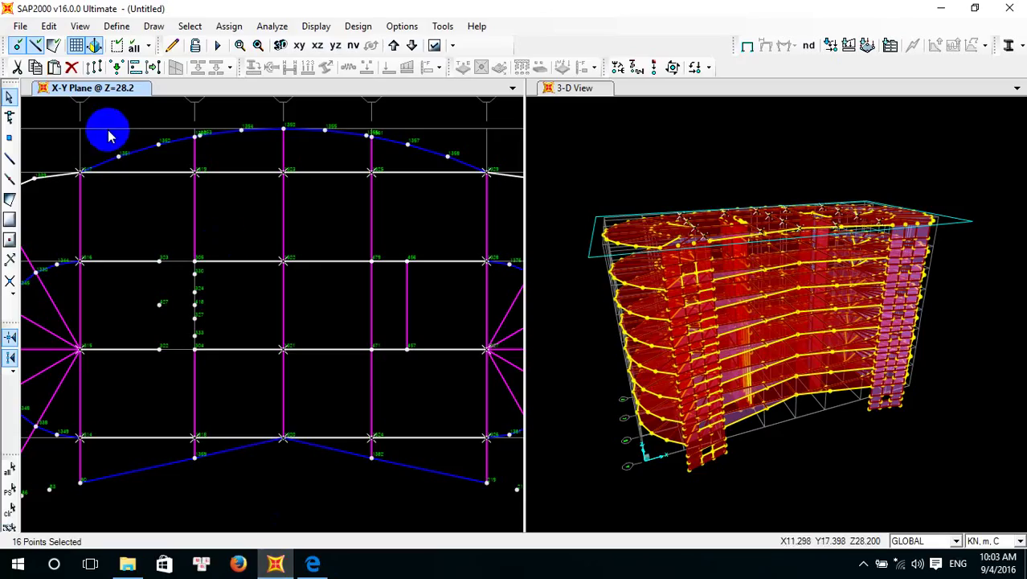
Extrude the selected joints into C1-65x65 columns with dy 0, dz -28.2 and number 1
scroll(271, 275, "down", 4)
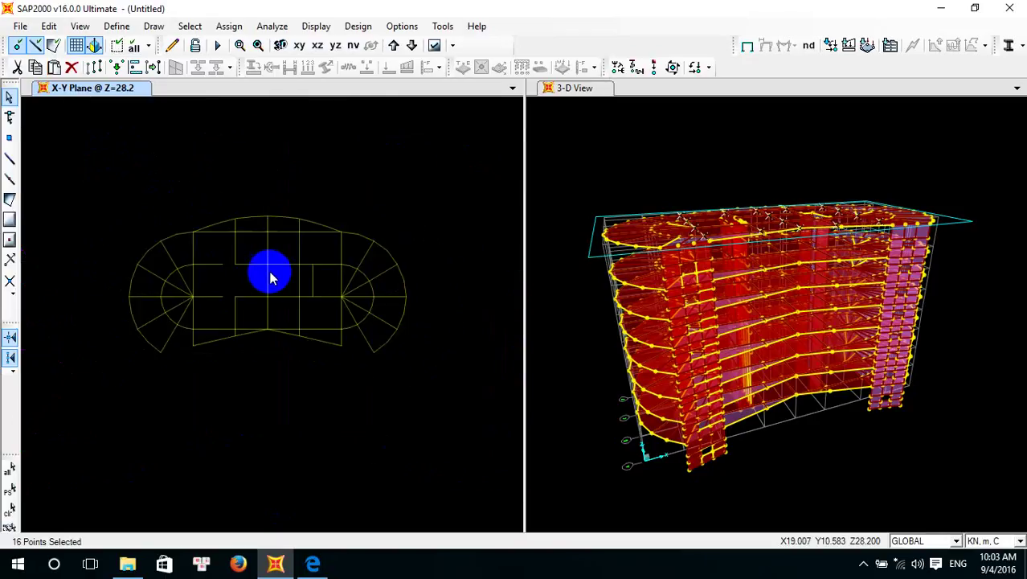
left_click(11, 262)
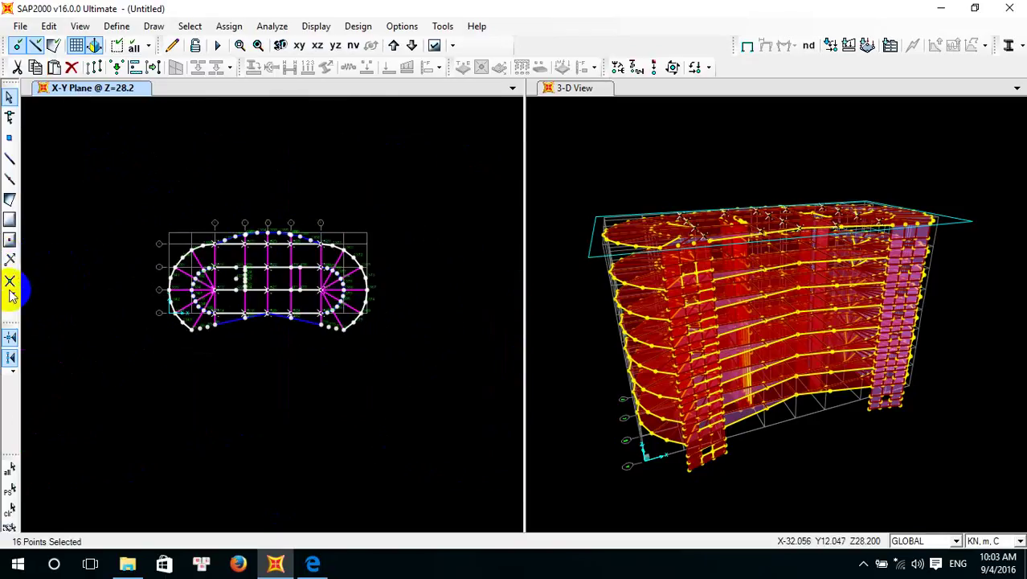
left_click(10, 259)
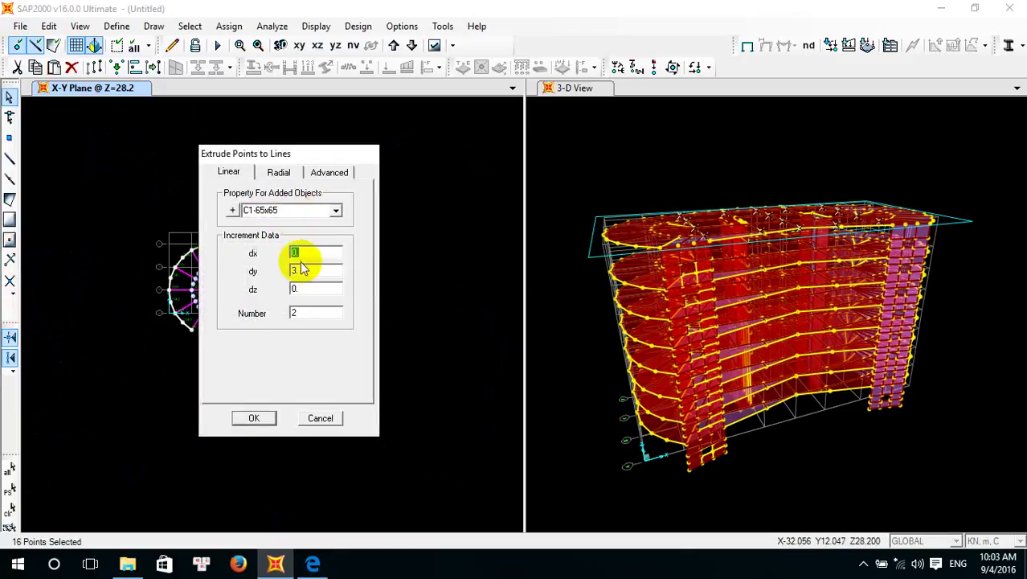
left_click_drag(269, 146, 327, 141)
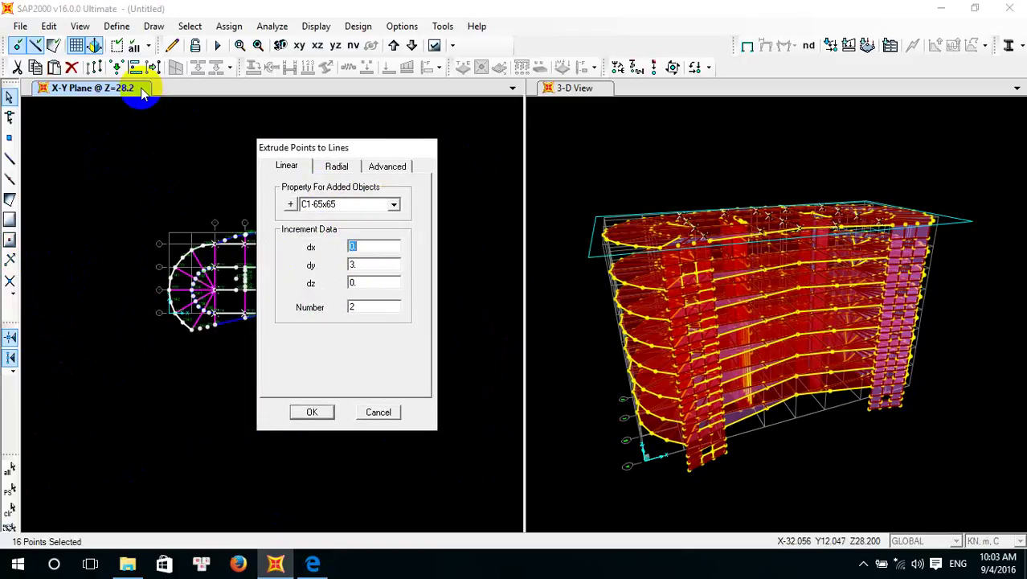
left_click(369, 263)
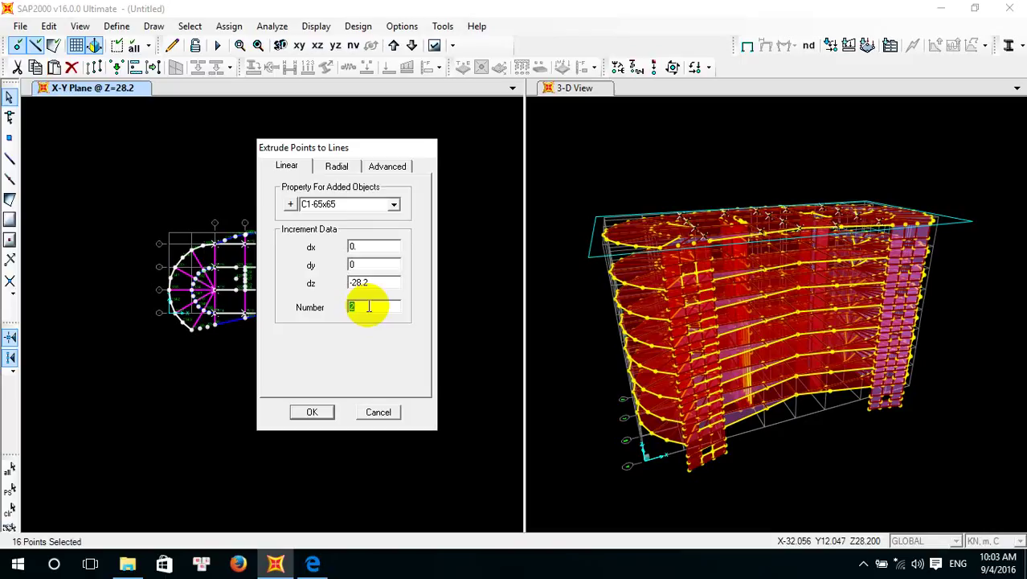
type("1")
left_click(310, 414)
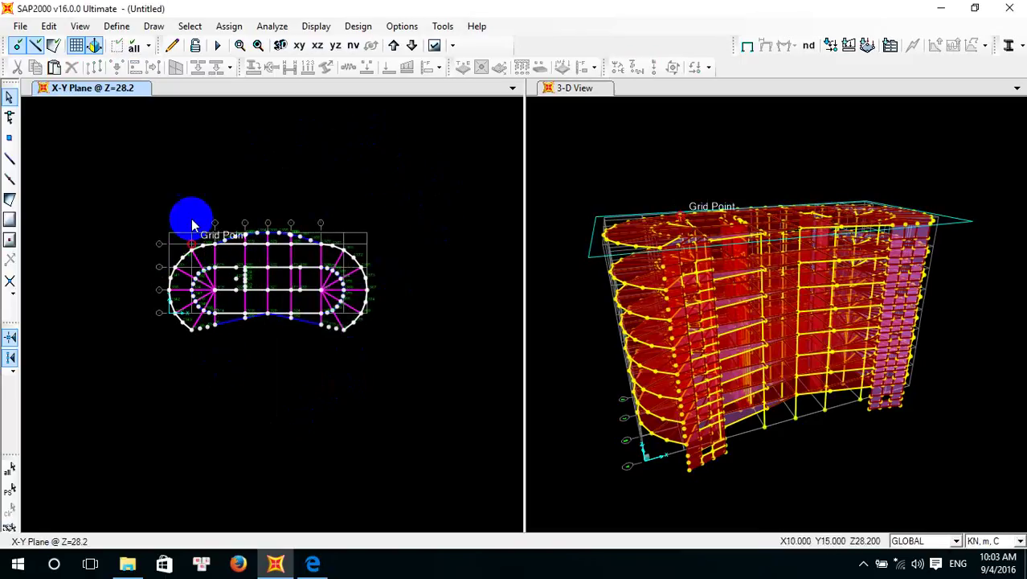
Select the two outer-arc column joints above axis B at the plan's west end, leaving out the grid 1 joint and any beams
scroll(220, 254, "up", 2)
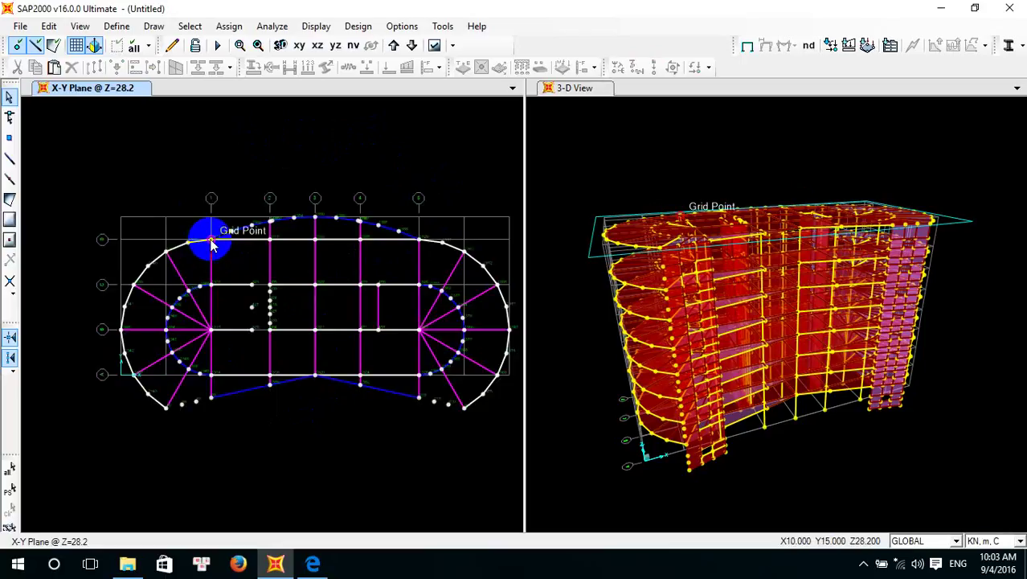
left_click(183, 245)
left_click(166, 254)
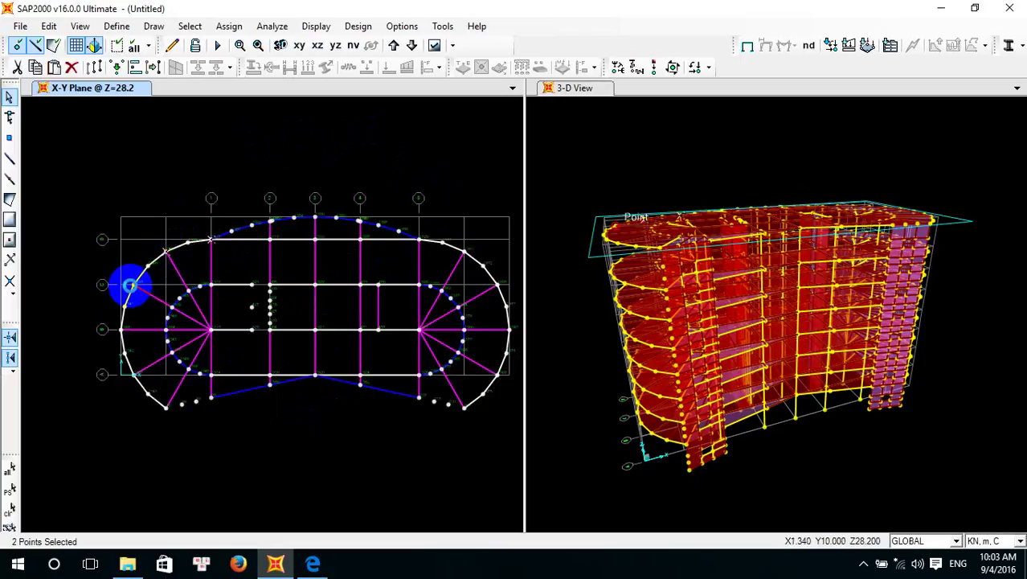
left_click_drag(130, 284, 115, 328)
left_click(131, 271)
scroll(131, 284, "up", 2)
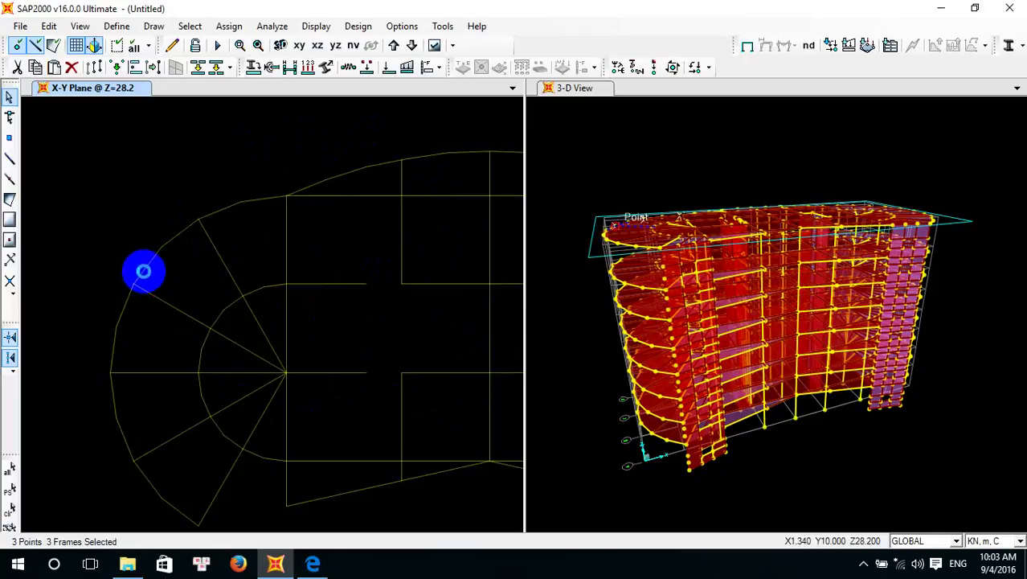
left_click(143, 271)
left_click(127, 305)
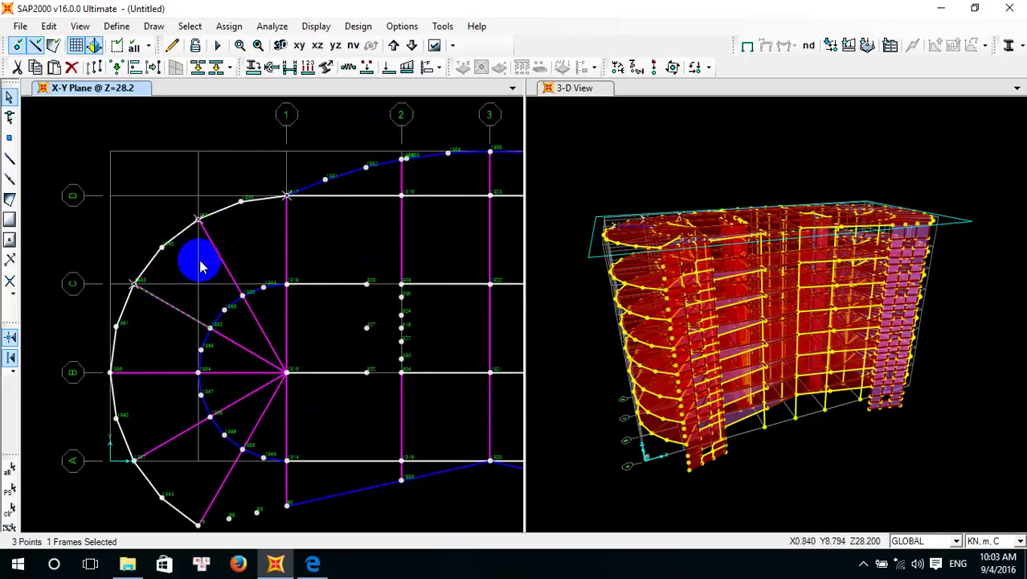
left_click(198, 219)
left_click(134, 283)
Add the west outer arc's joints on axis B and at the two lower radial beams, deselecting any beams picked up
left_click(110, 371)
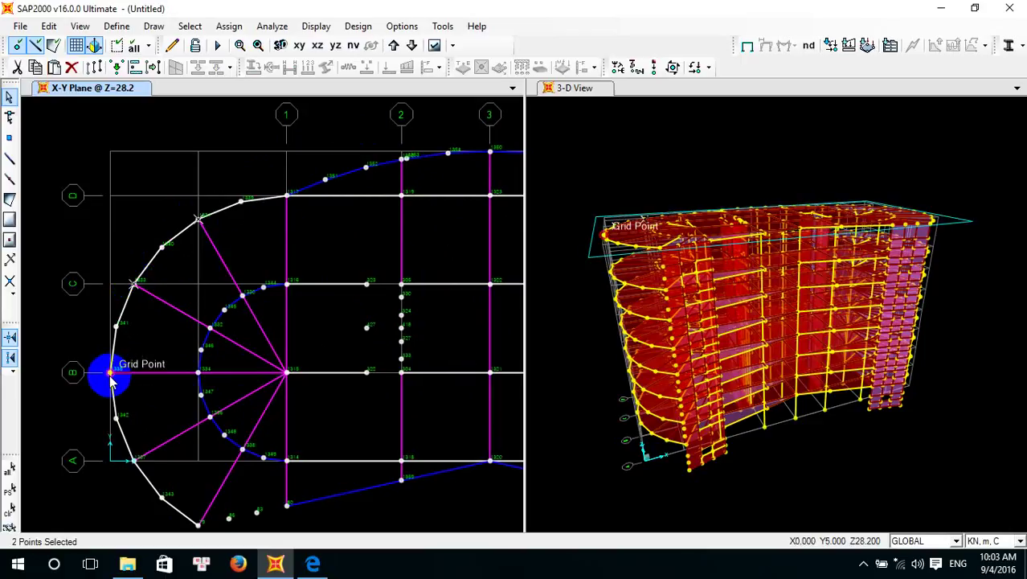
left_click(133, 459)
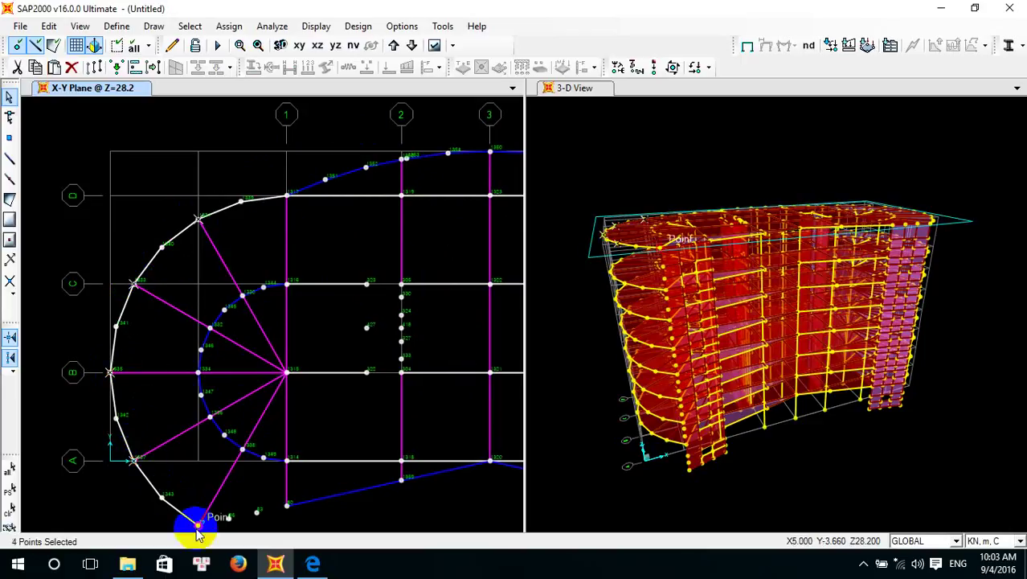
left_click(198, 524)
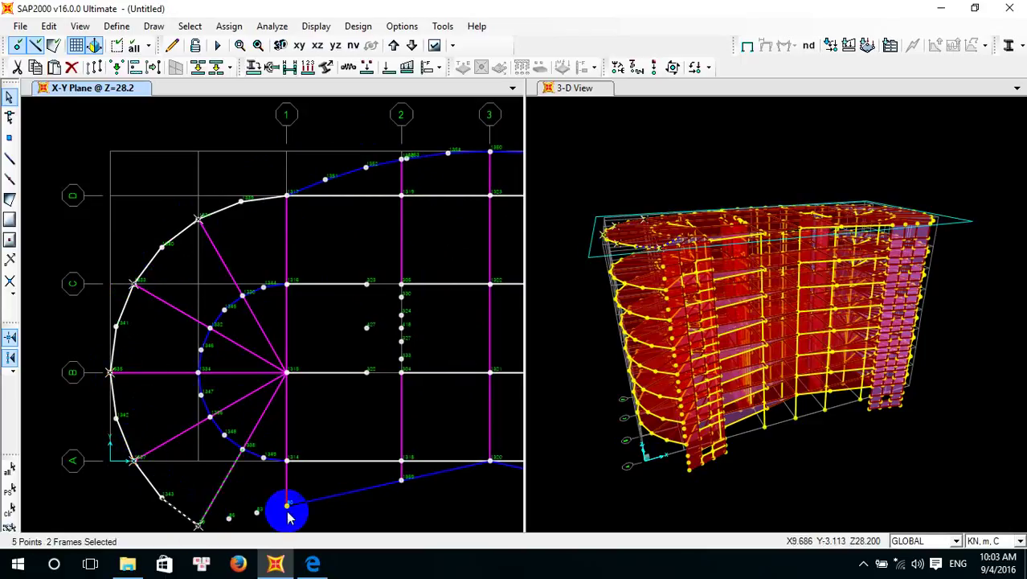
left_click(186, 515)
left_click(216, 502)
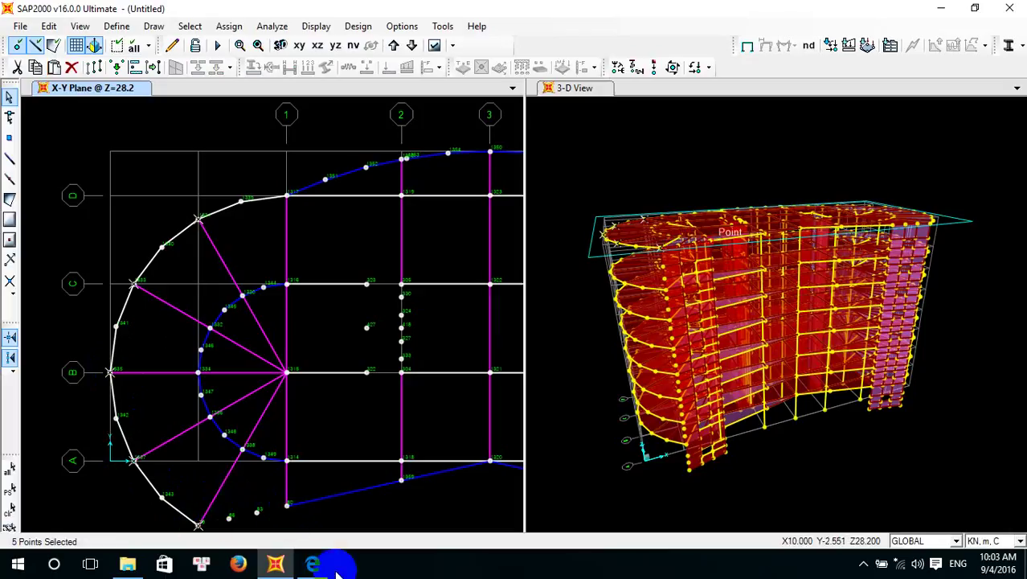
Check the structural plan in the exercise PDF for the outer-arc columns, and return to the SAP2000 model
left_click(313, 563)
middle_click(340, 456)
scroll(372, 312, "up", 15)
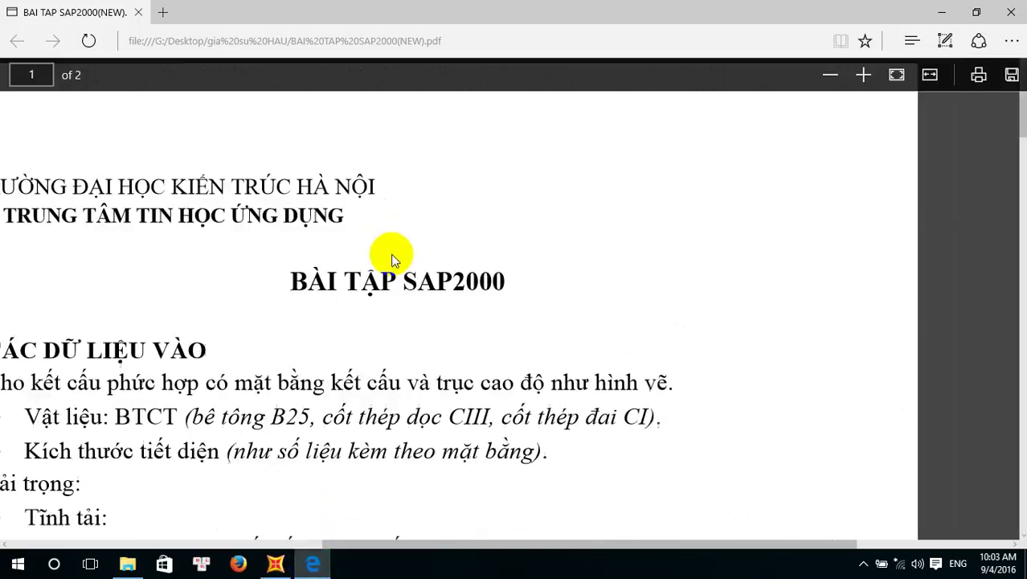
scroll(412, 243, "down", 1)
scroll(395, 276, "down", 1, "ctrl")
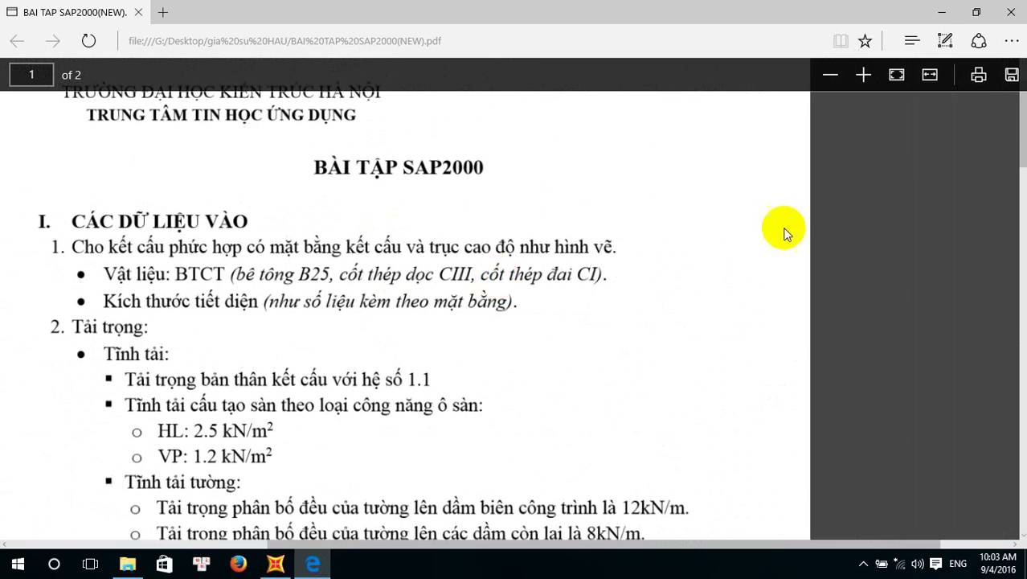
left_click_drag(1022, 145, 1022, 361)
left_click(275, 565)
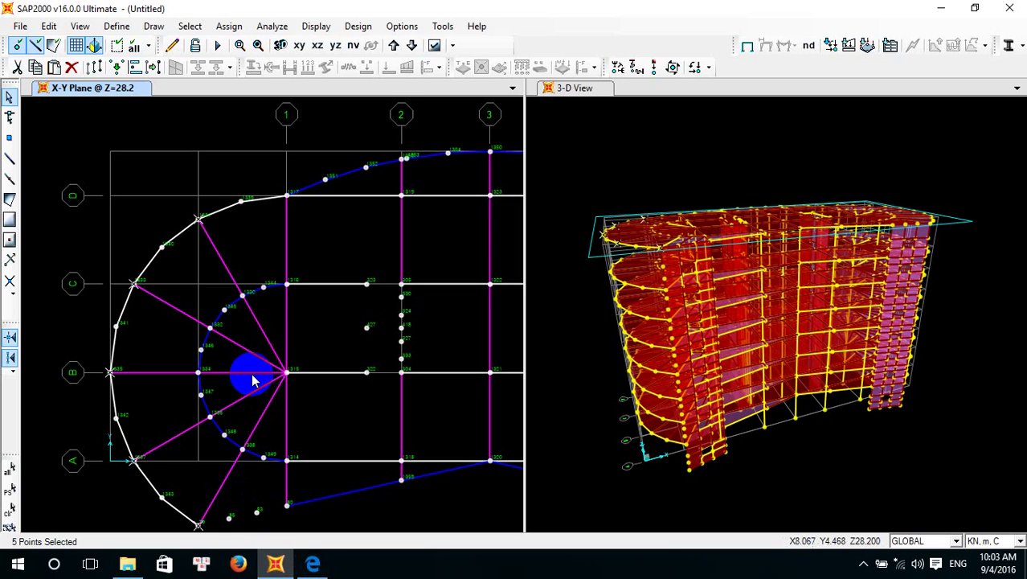
Add the five radial-beam end joints on the east outer arc of the Z=28.2 plan to the selection
scroll(252, 376, "down", 5)
scroll(246, 384, "up", 2)
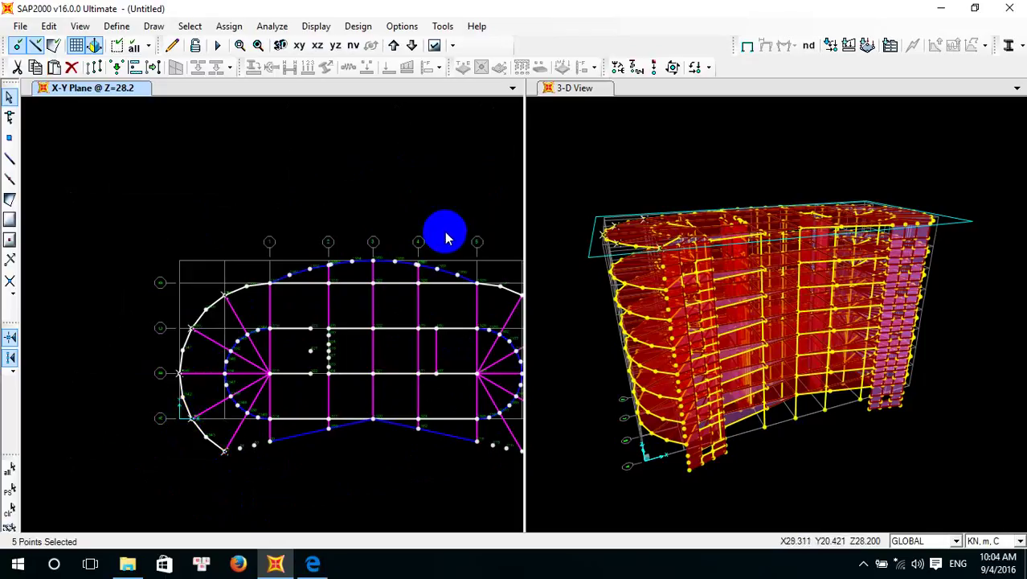
middle_click_drag(443, 232, 248, 196)
scroll(296, 244, "up", 2)
left_click(350, 266)
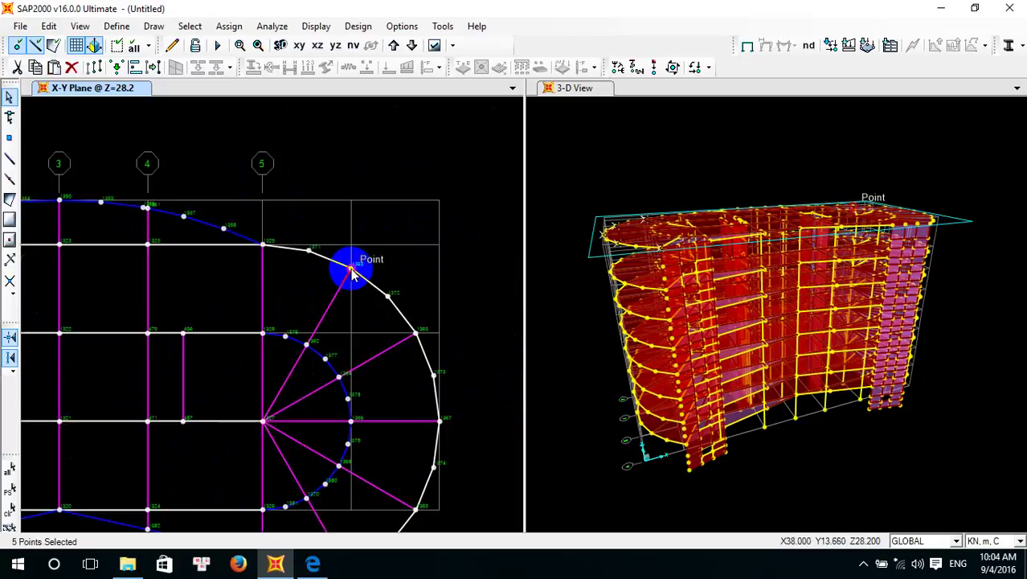
left_click(418, 332)
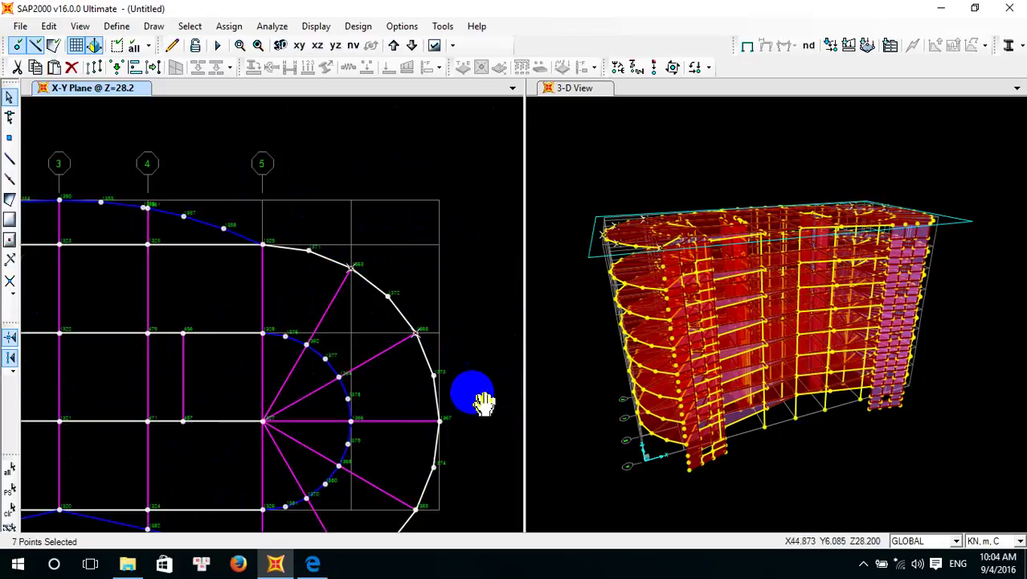
middle_click_drag(476, 401, 454, 247)
left_click(438, 250)
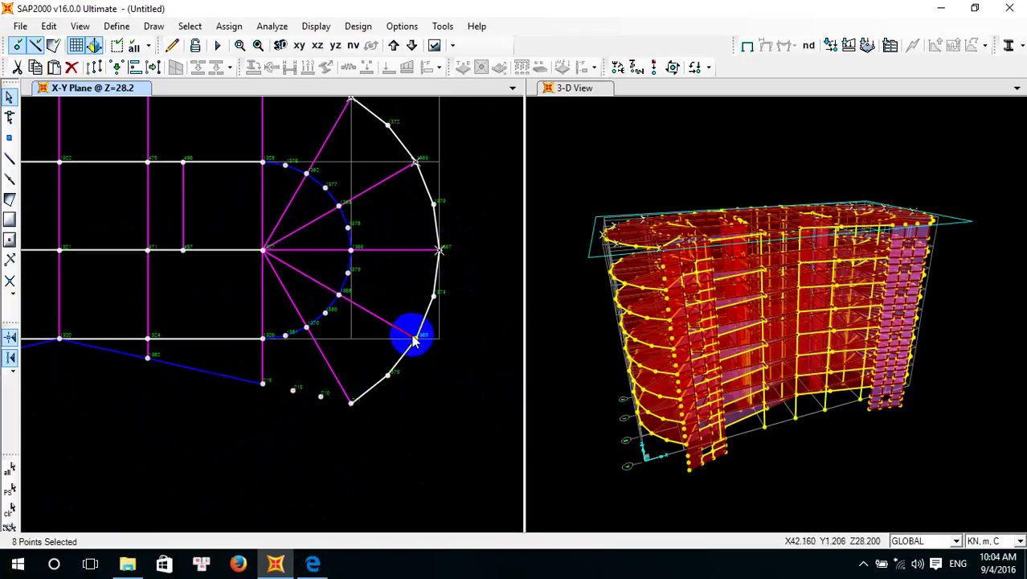
left_click(415, 338)
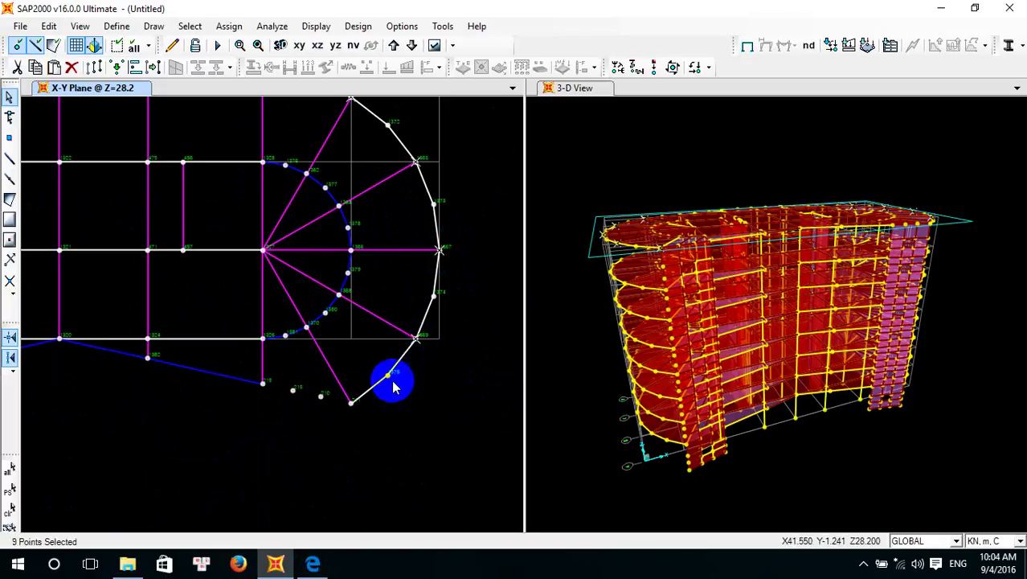
left_click(352, 404)
scroll(339, 454, "up", 2)
scroll(309, 223, "down", 4)
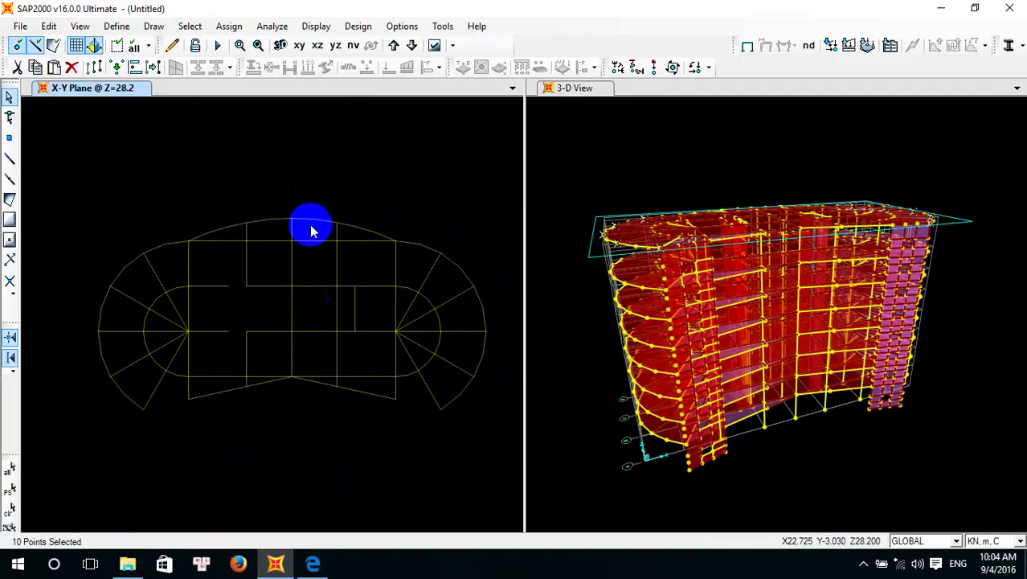
Extrude the selected outer-arc joints into C2-60 columns, keeping dz -28.2 and number 1
left_click(11, 256)
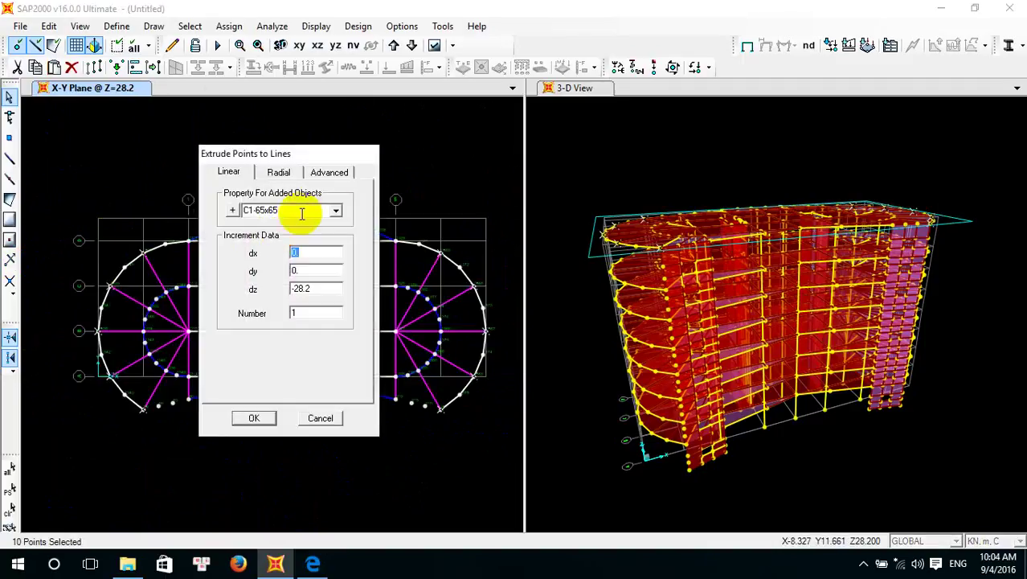
left_click(338, 211)
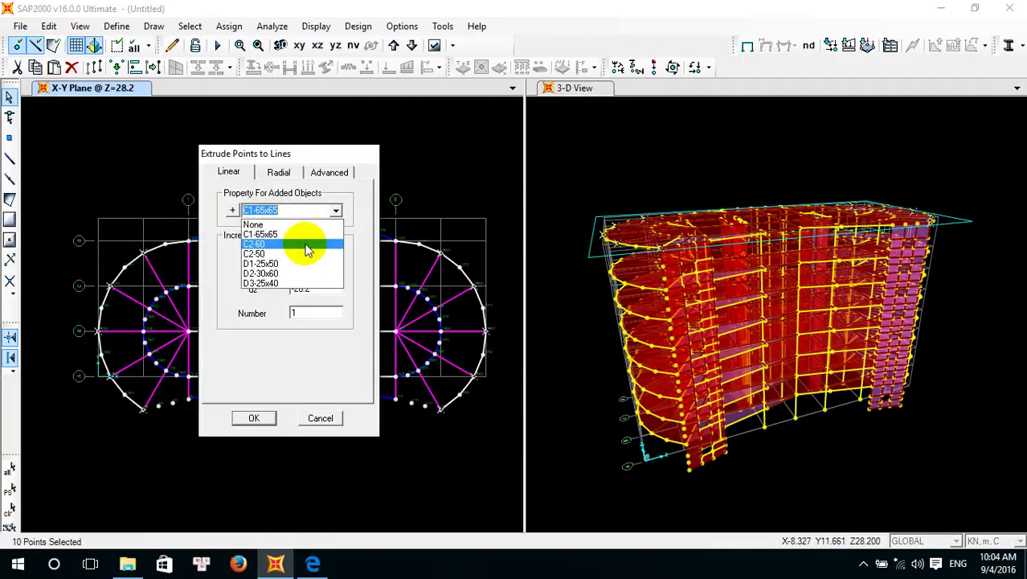
left_click(305, 238)
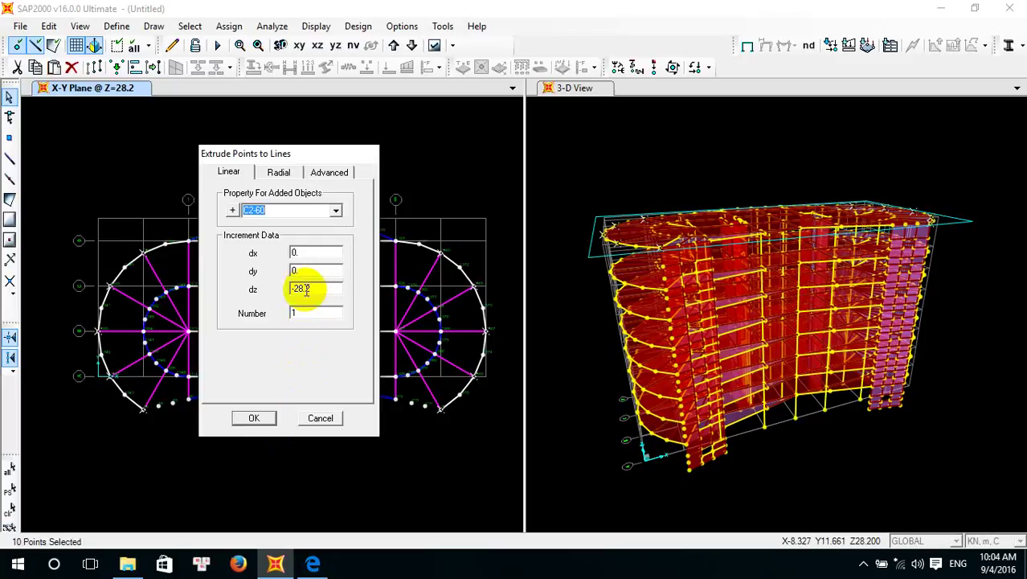
left_click(254, 420)
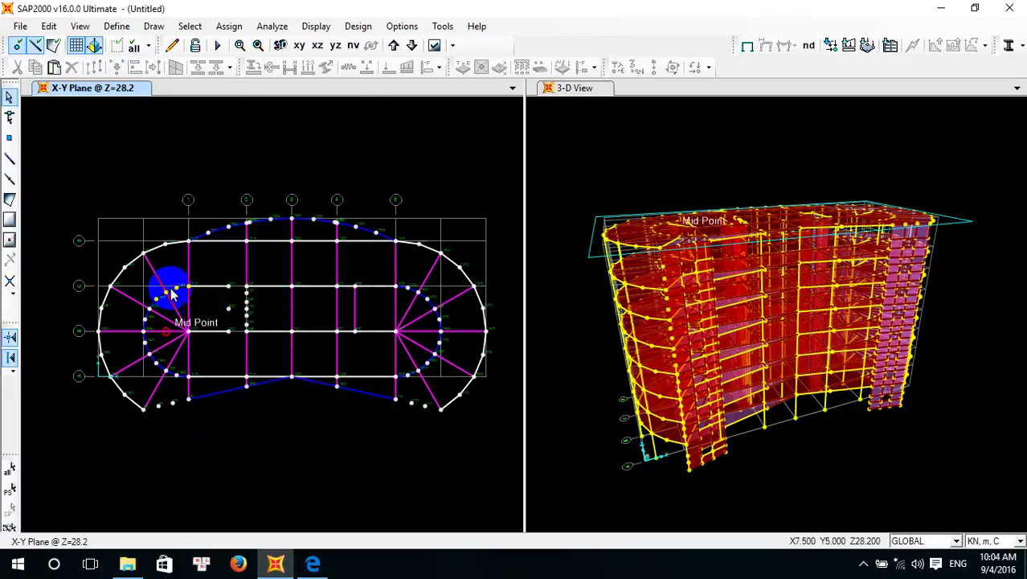
Select the five joints where the radial beams cross the west inner arc in the Z=28.2 plan
scroll(172, 289, "up", 2)
left_click(152, 293)
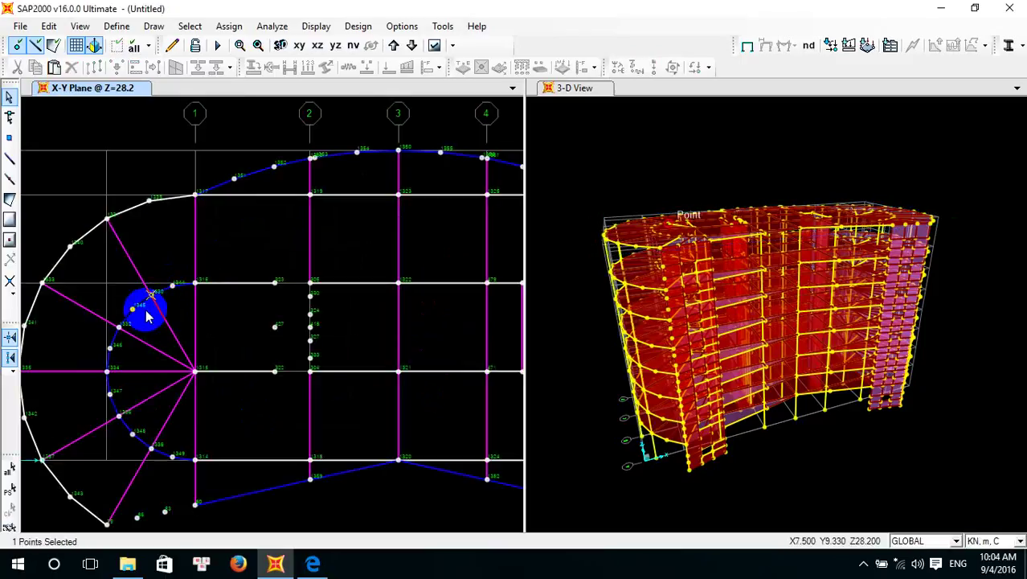
left_click(119, 327)
left_click(107, 370)
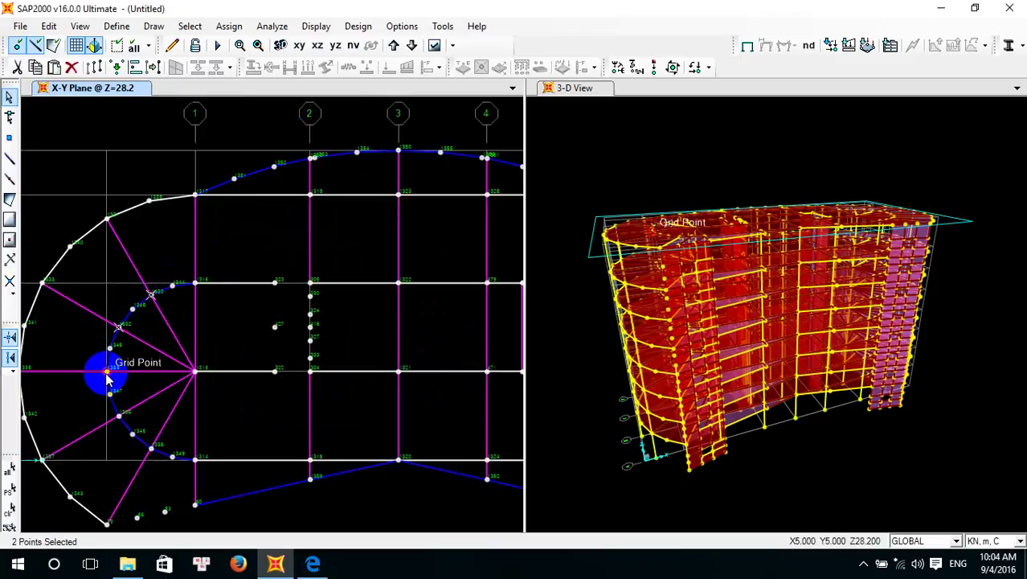
left_click(119, 415)
left_click(150, 453)
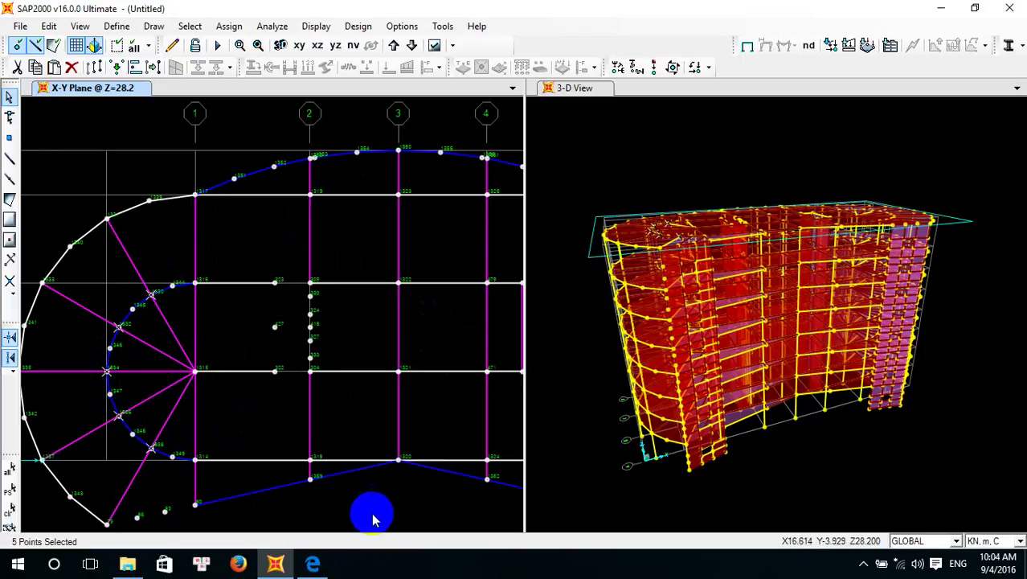
Add the five joints where the radial beams cross the east inner arc of the Z=28.2 plan to the selection
middle_click_drag(371, 514, 292, 350)
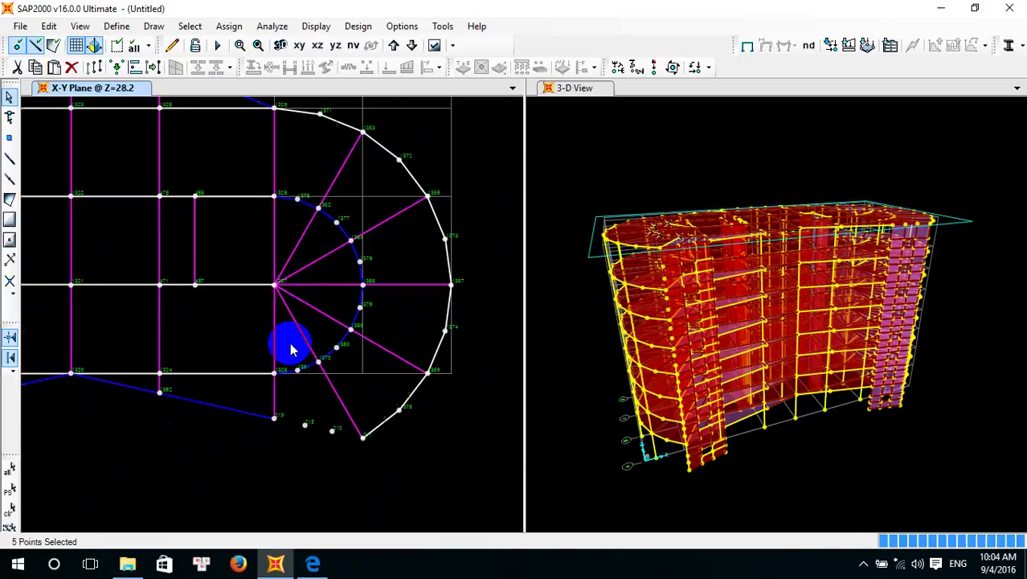
left_click(318, 209)
left_click(352, 242)
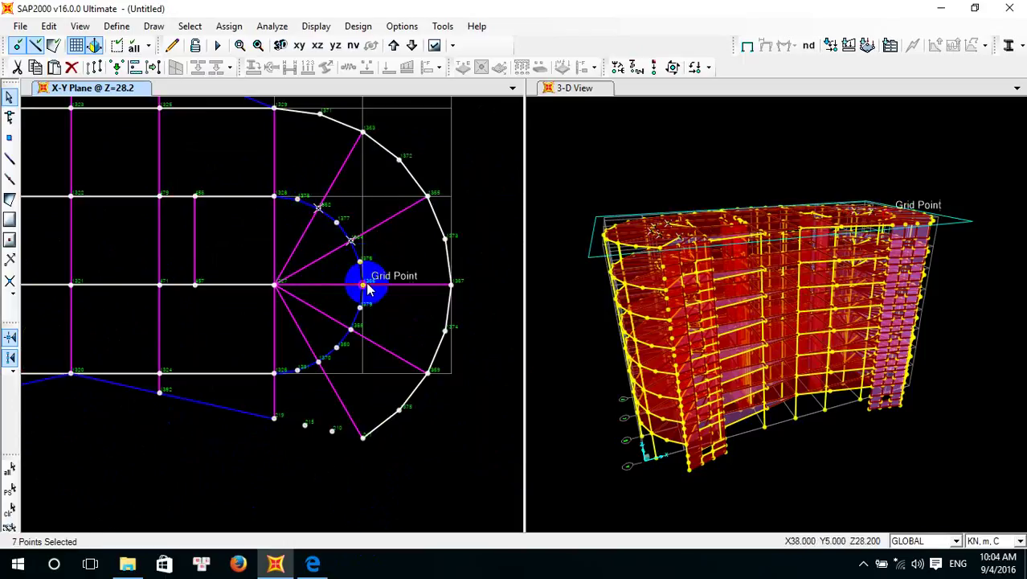
left_click(363, 285)
left_click(351, 329)
left_click(319, 362)
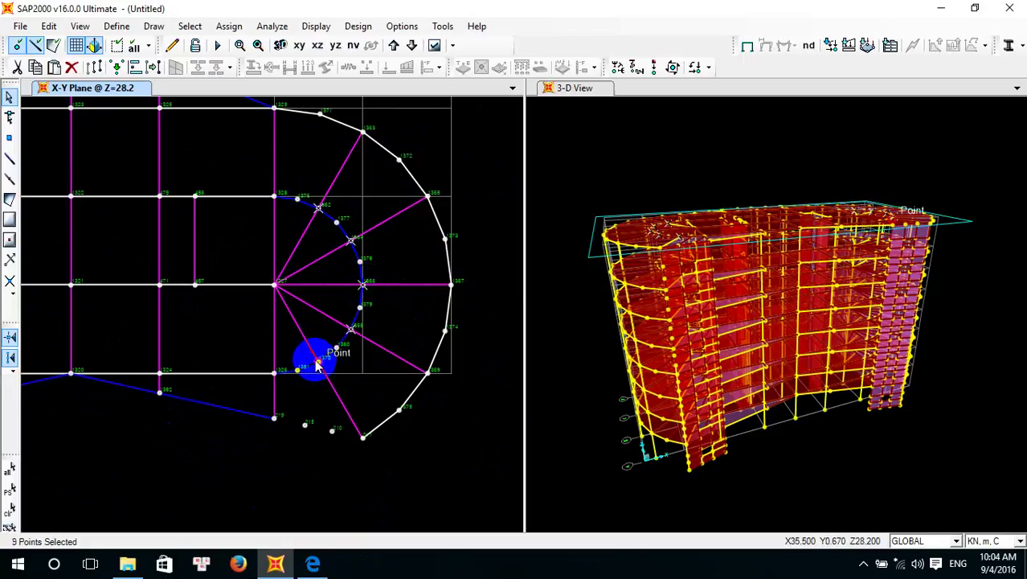
Extrude the selected inner-arc joints into C2-50 columns, keeping dz -28.2 and number 1
left_click(10, 259)
left_click(336, 212)
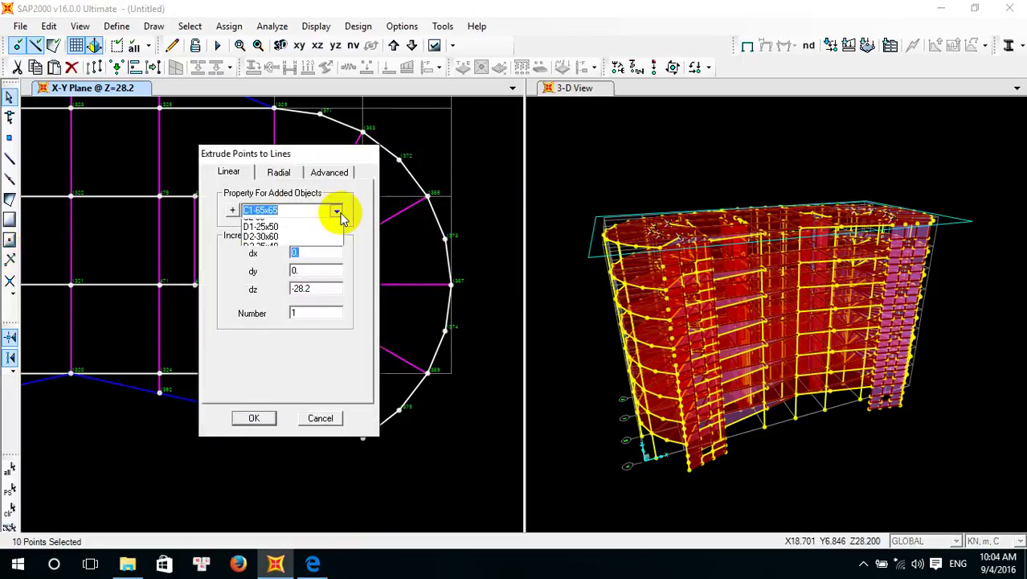
left_click(305, 253)
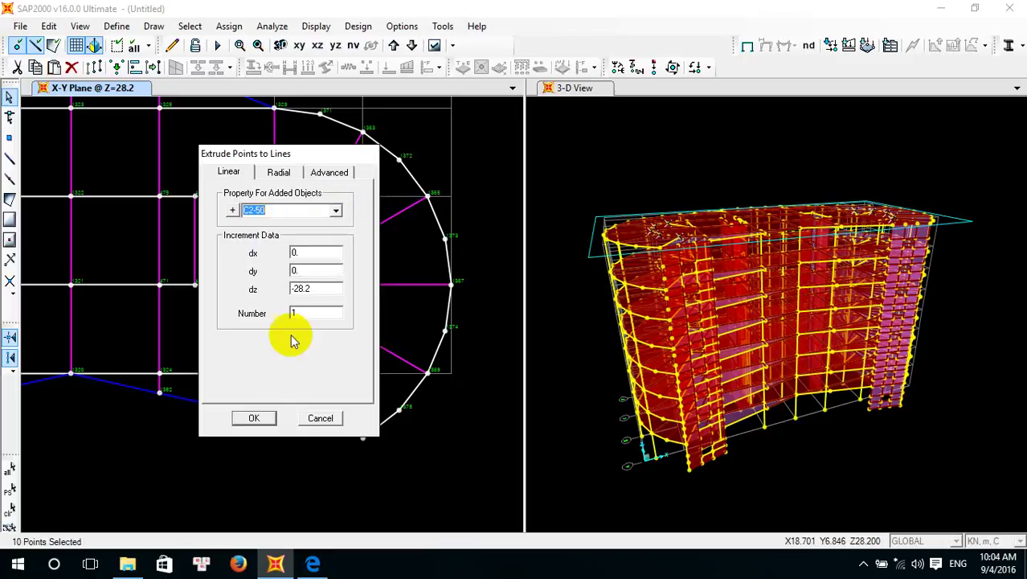
left_click(254, 418)
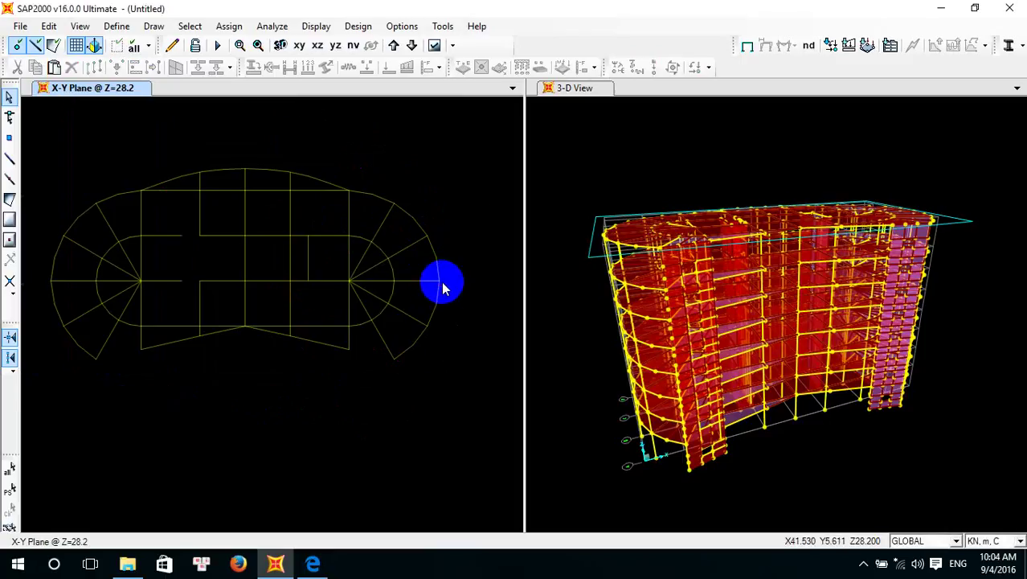
Select all column frames by their sections C1-65x65, C2-50 and C2-60
left_click(661, 188)
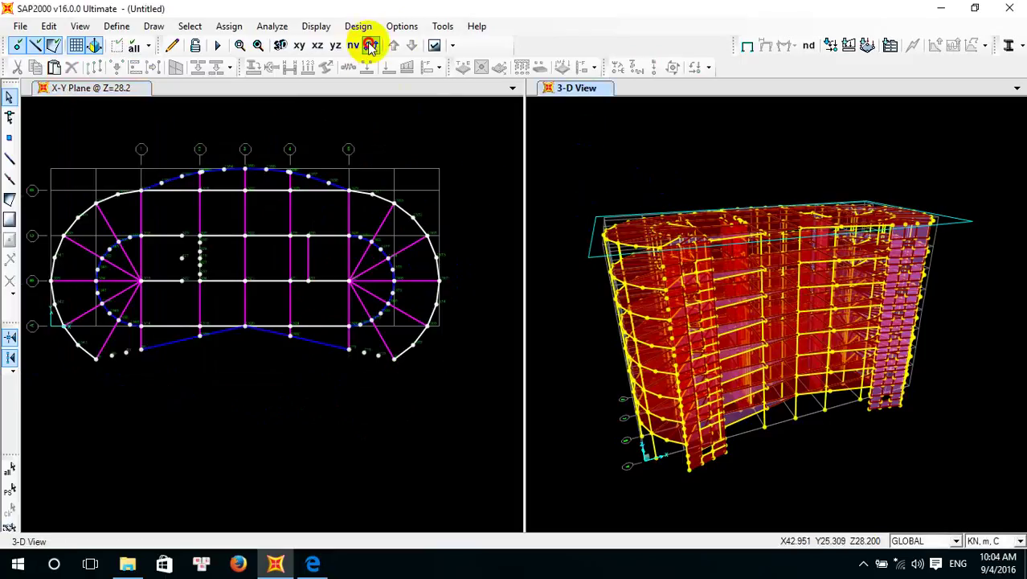
left_click(370, 46)
left_click_drag(825, 419, 888, 374)
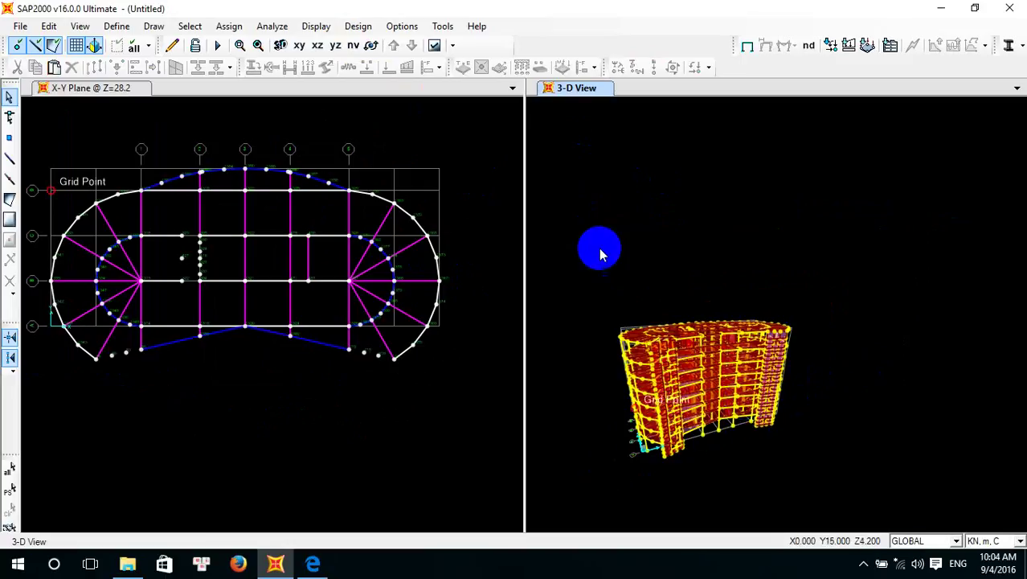
left_click_drag(602, 254, 684, 326)
scroll(707, 322, "down", 3)
left_click(468, 232)
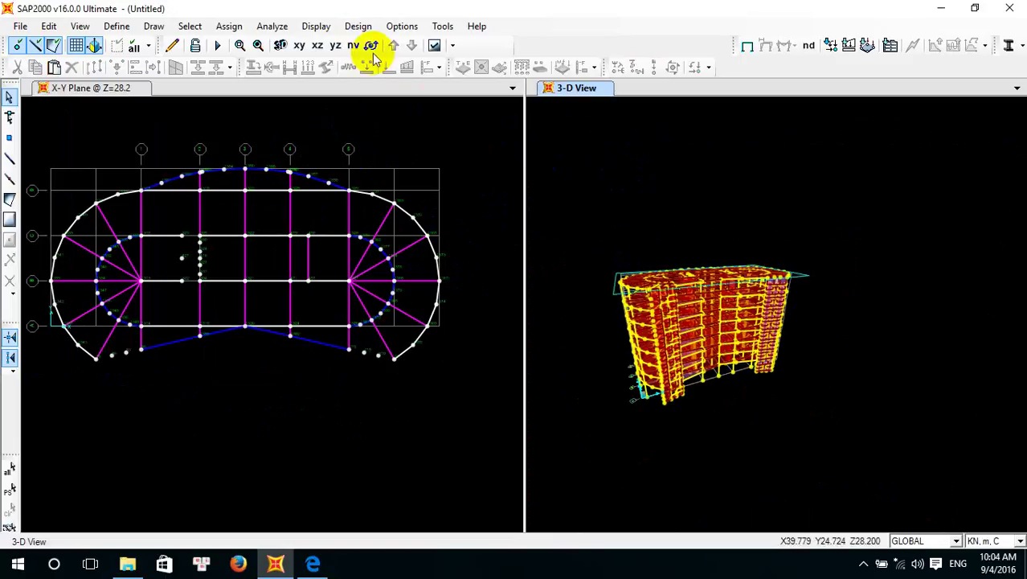
left_click(192, 26)
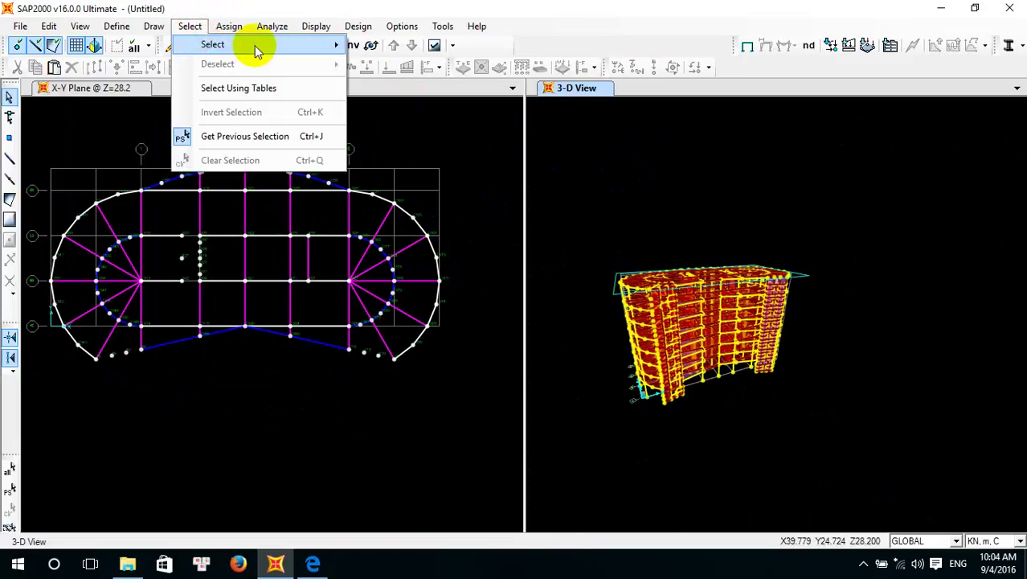
mouse_move(256, 50)
mouse_move(482, 179)
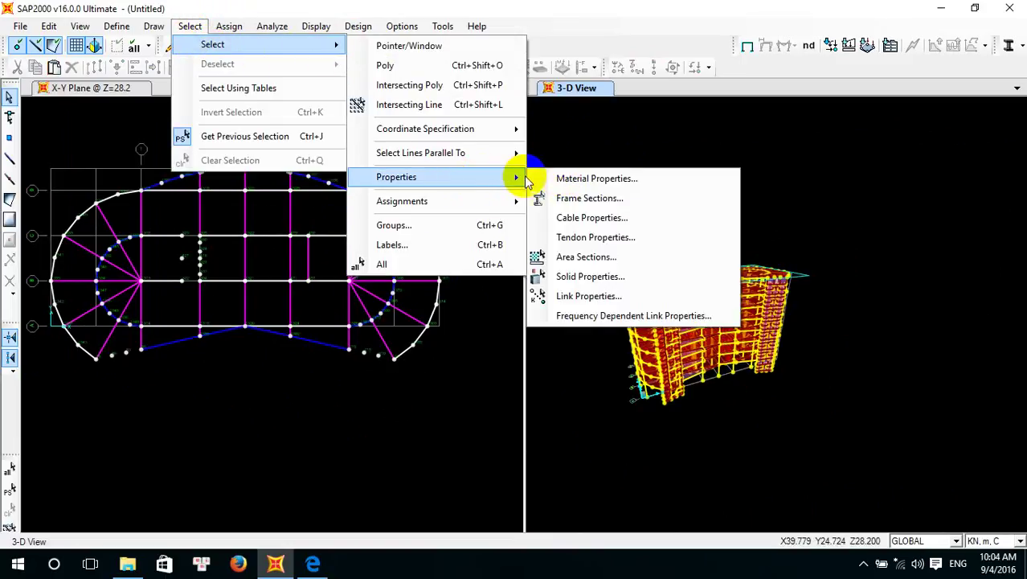
left_click(602, 201)
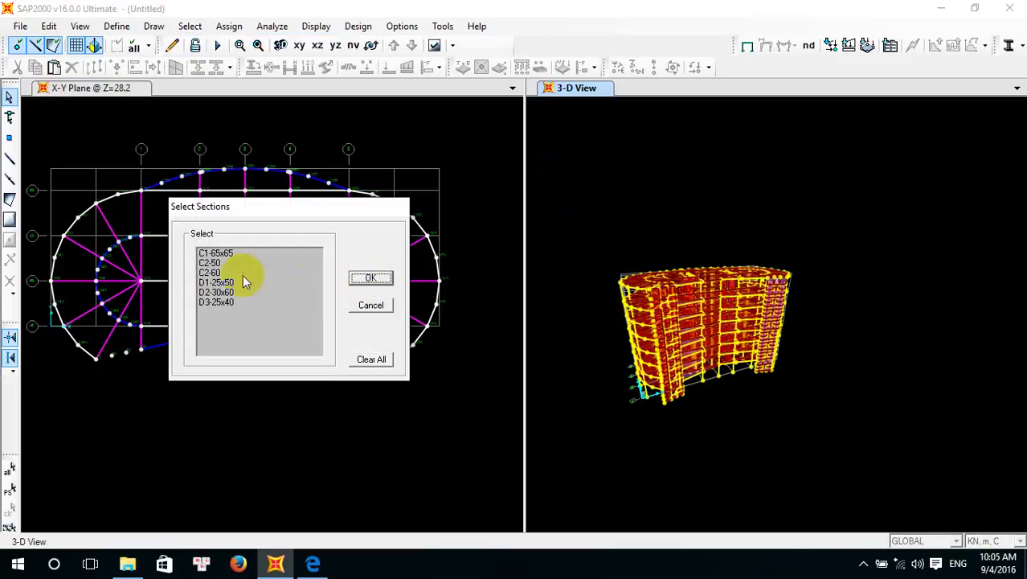
left_click(224, 255)
left_click(375, 278)
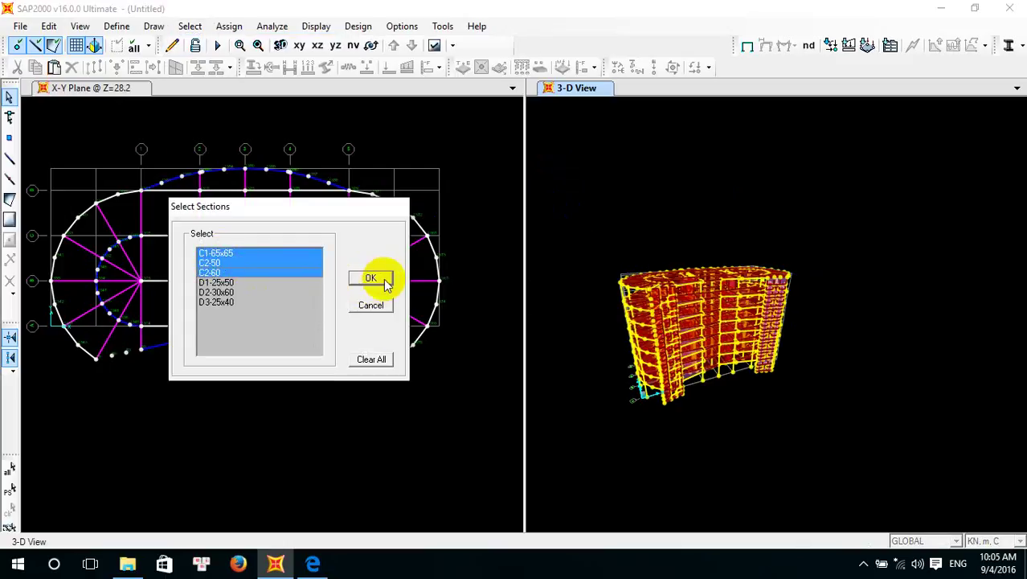
Divide the selected columns at their intersections with the visible grid planes, using XY Planes at Visible Z Grids
left_click(49, 27)
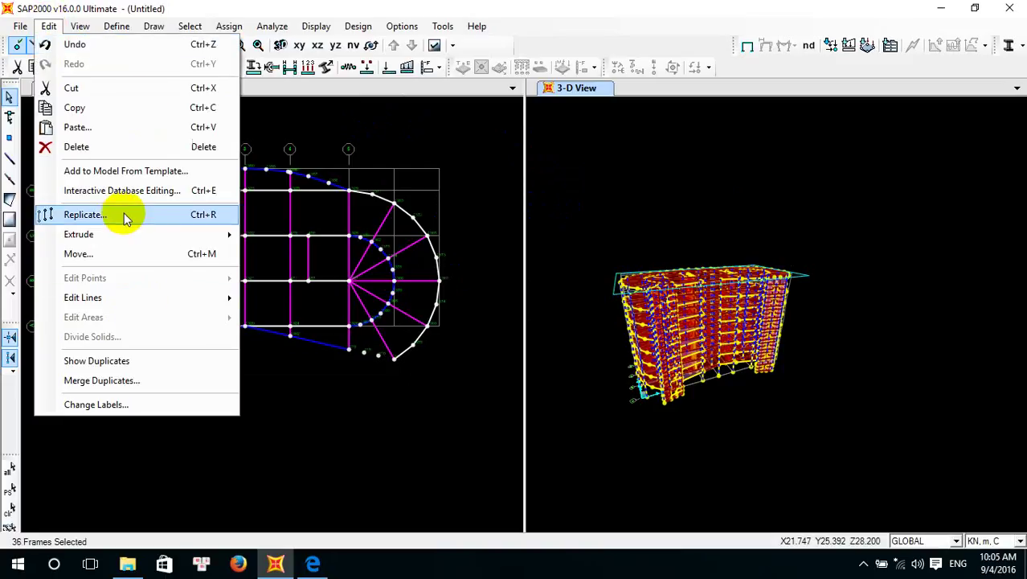
mouse_move(241, 295)
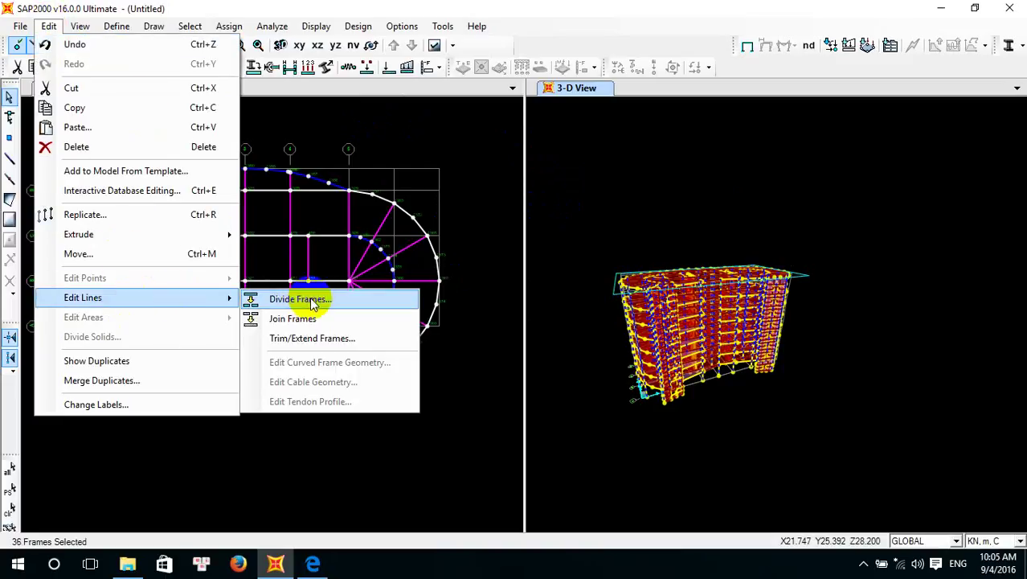
left_click(297, 297)
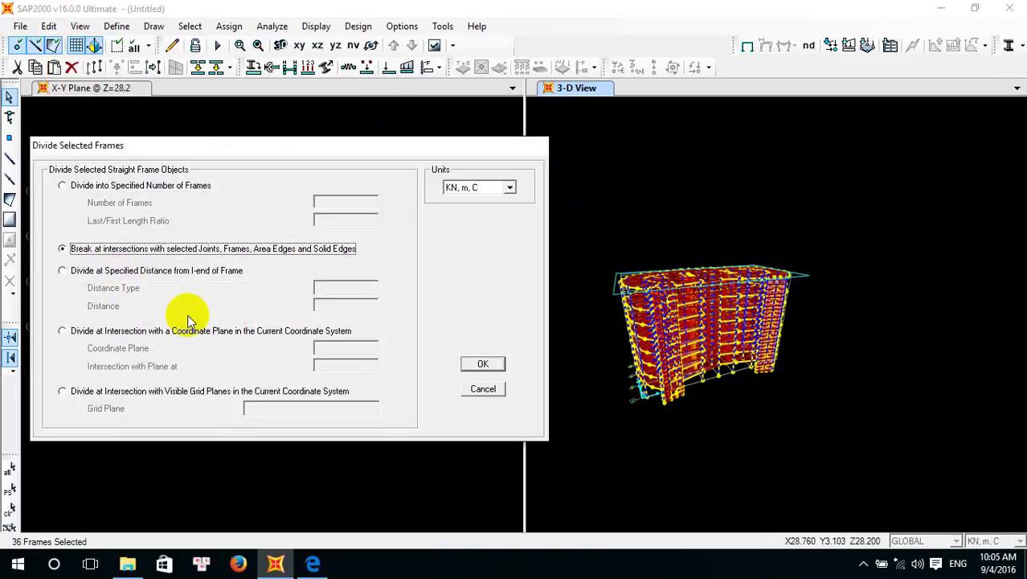
left_click(62, 392)
left_click(481, 365)
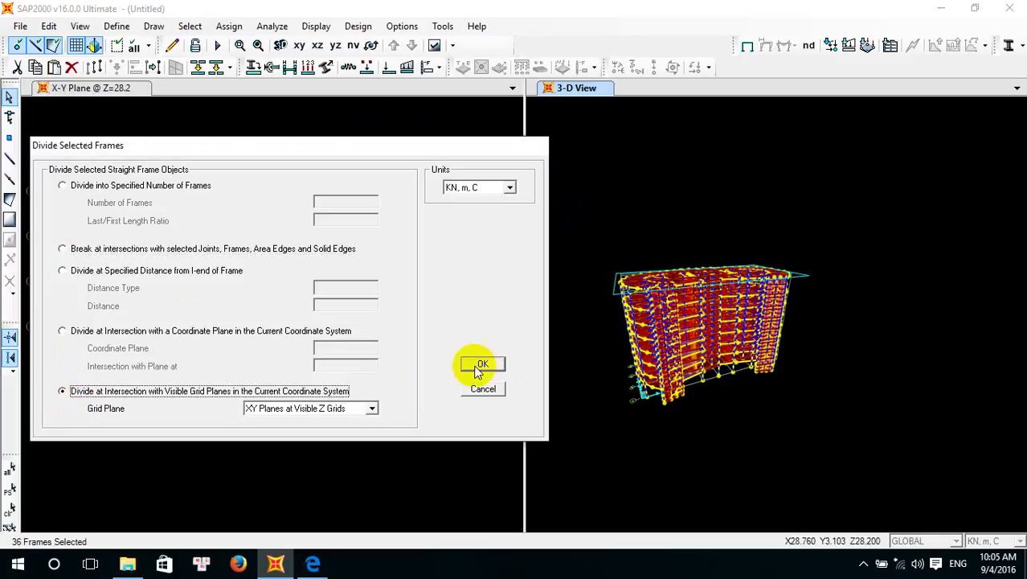
Check the storey-by-storey column segments on the outer arc in the 3-D view, and restore the default 3-D view
scroll(623, 305, "up", 6)
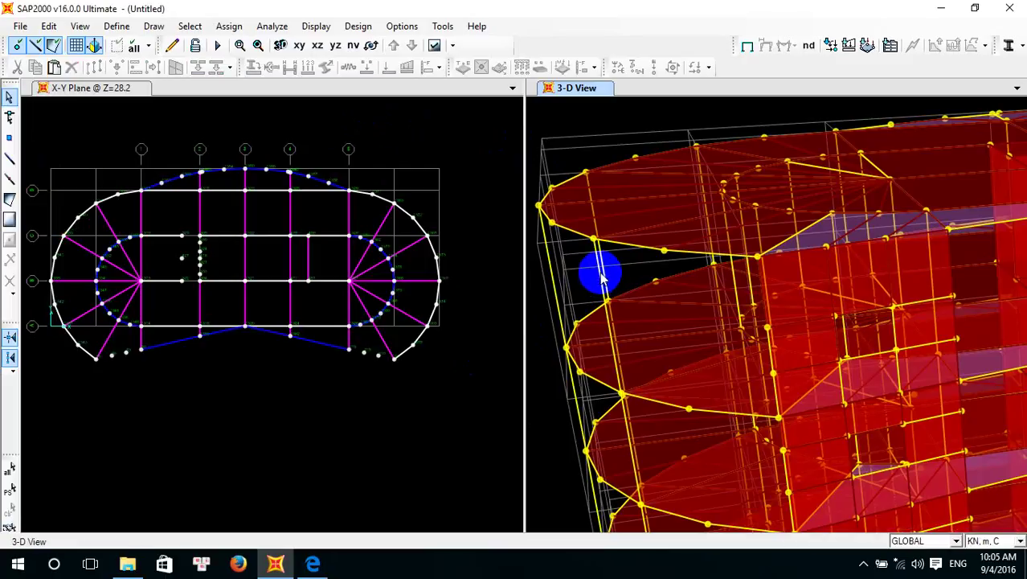
left_click(601, 277)
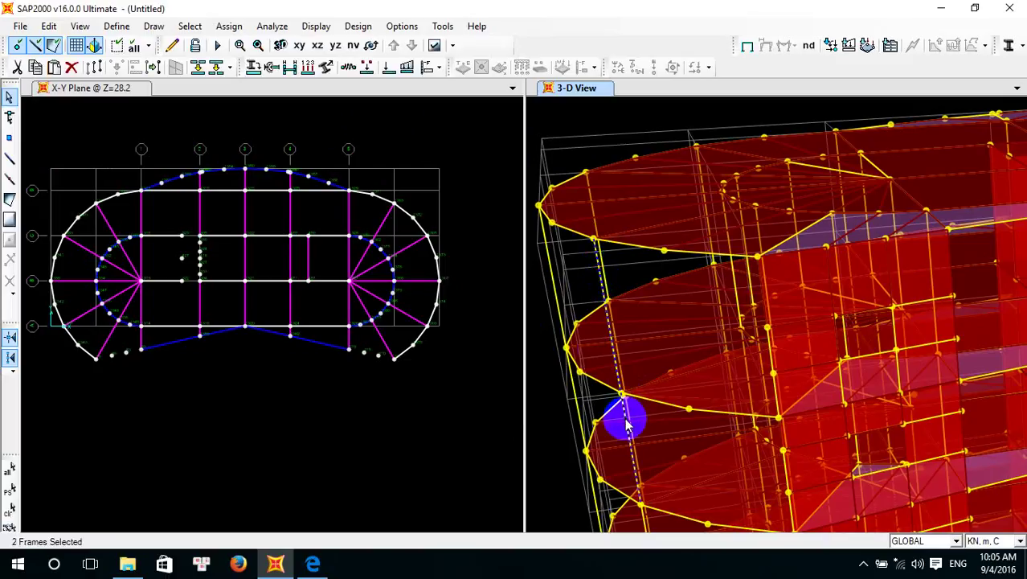
scroll(631, 418, "down", 5)
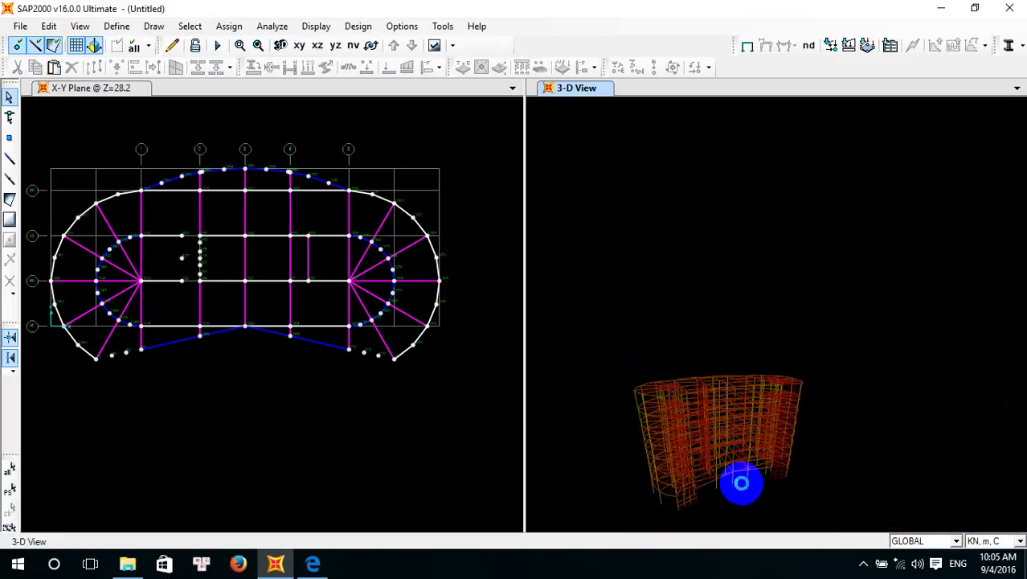
middle_click_drag(742, 483, 761, 362)
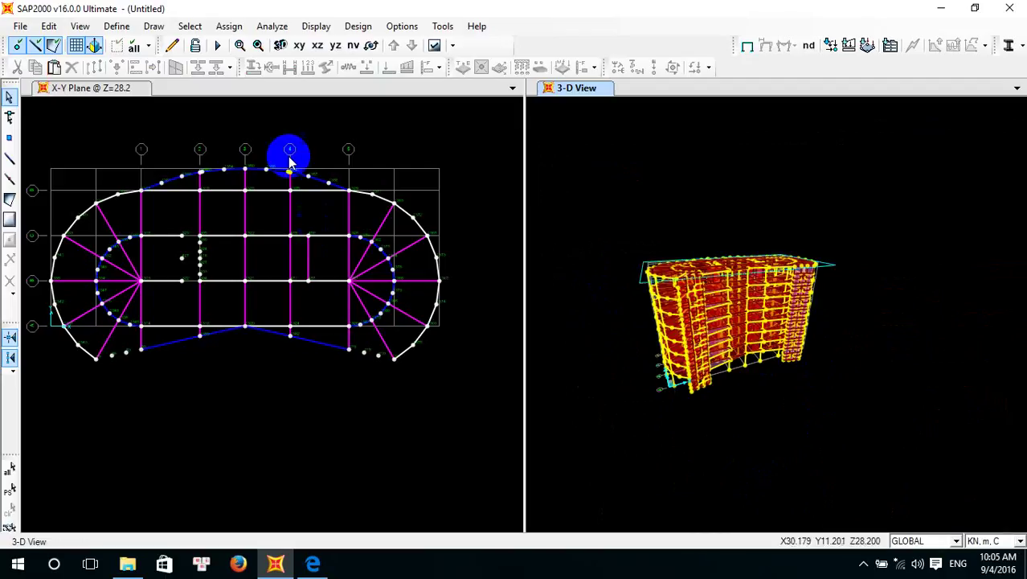
left_click(105, 90)
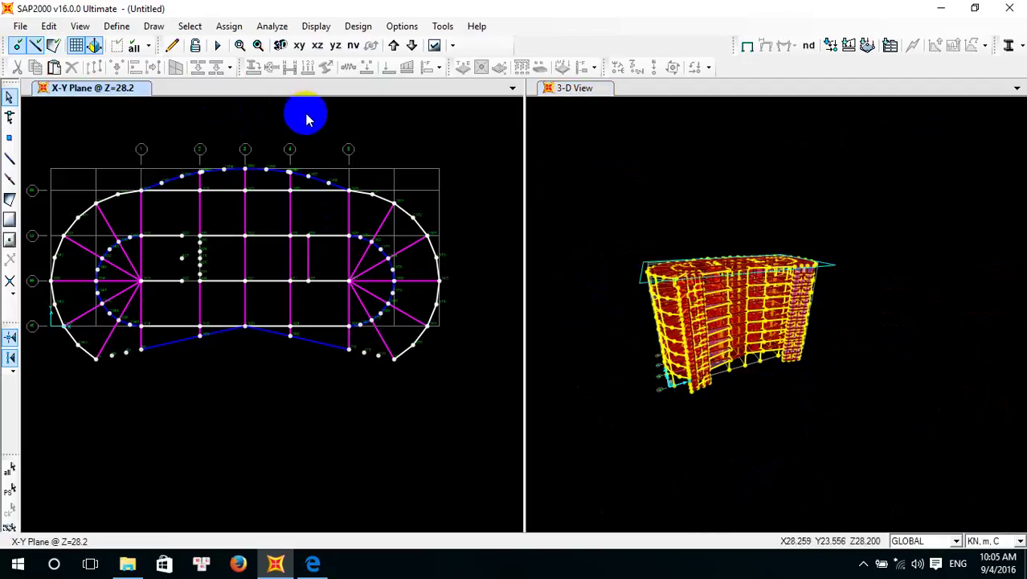
left_click(283, 48)
left_click(614, 159)
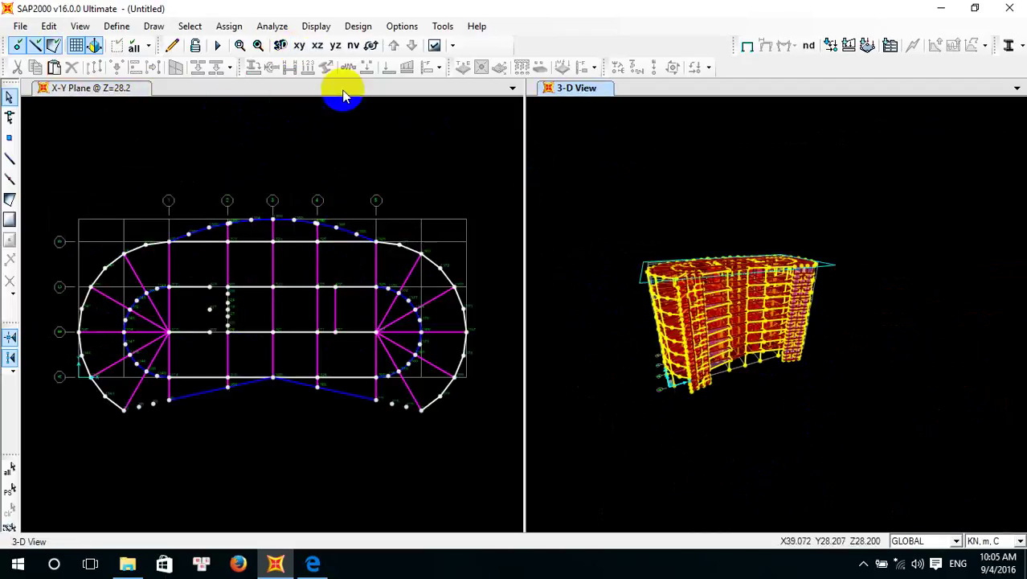
left_click(279, 46)
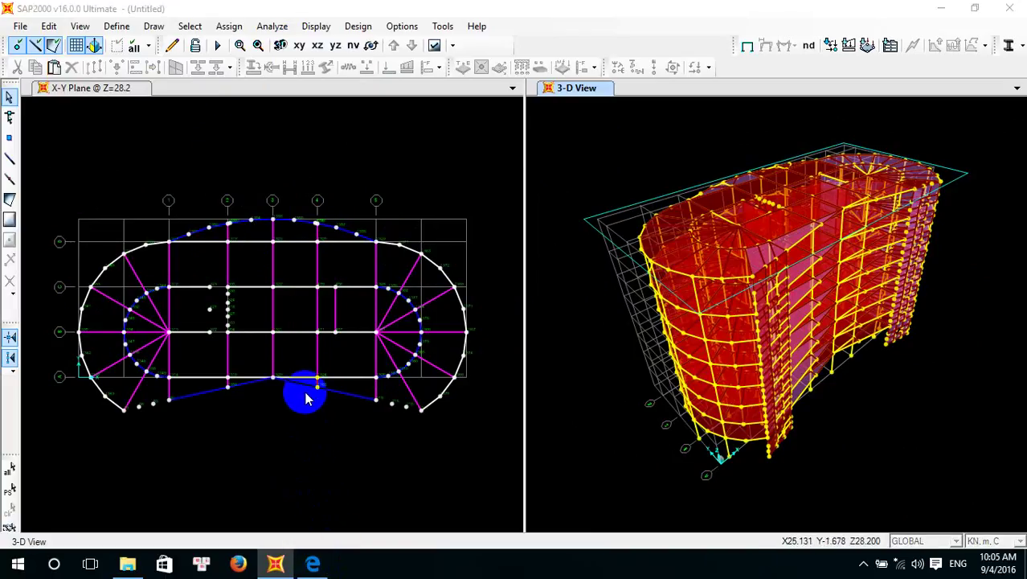
Save the model as "minh 6" in the bvn khoa SAP02 folder
key("ctrl+s")
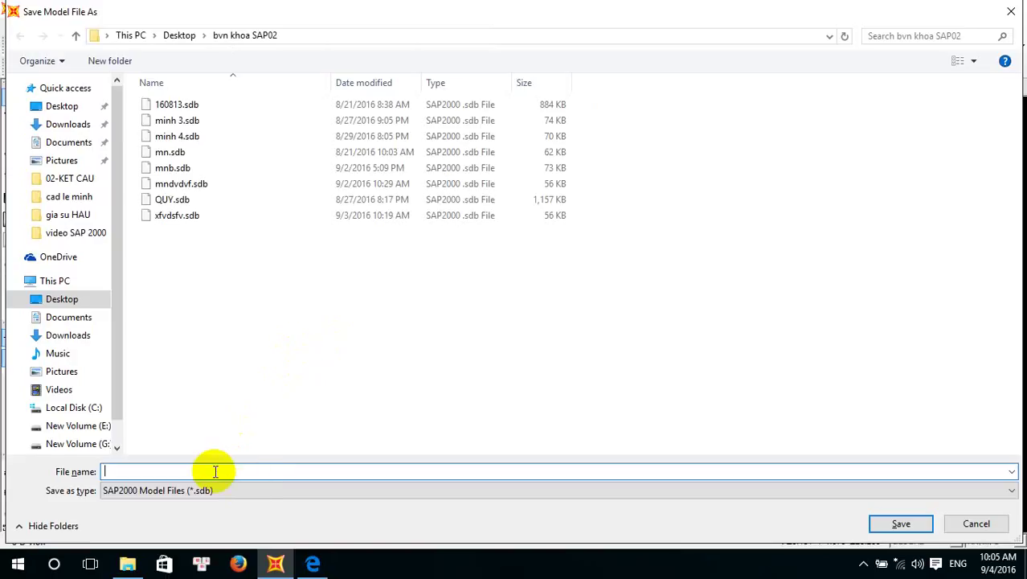
type("min")
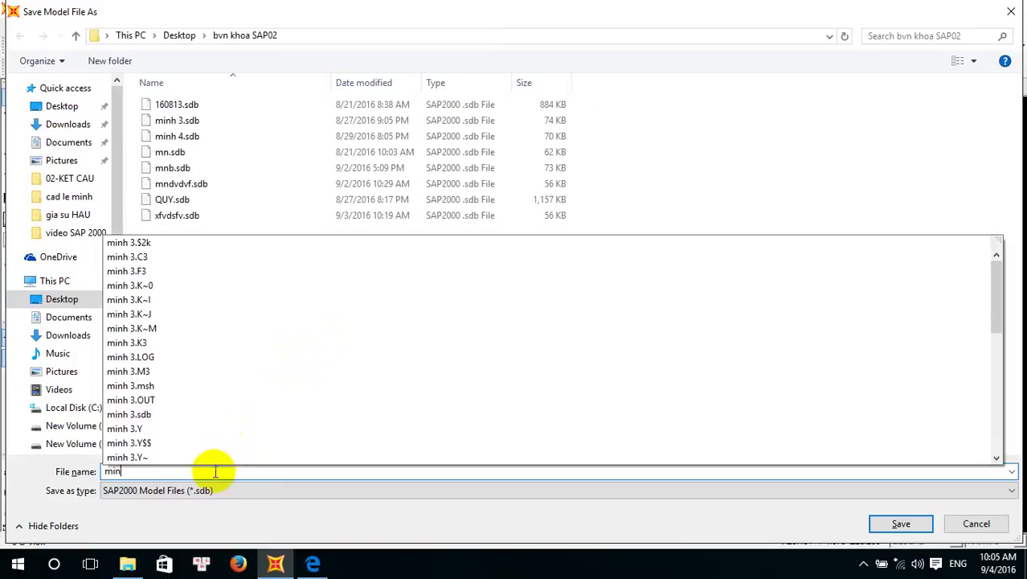
type("h 6")
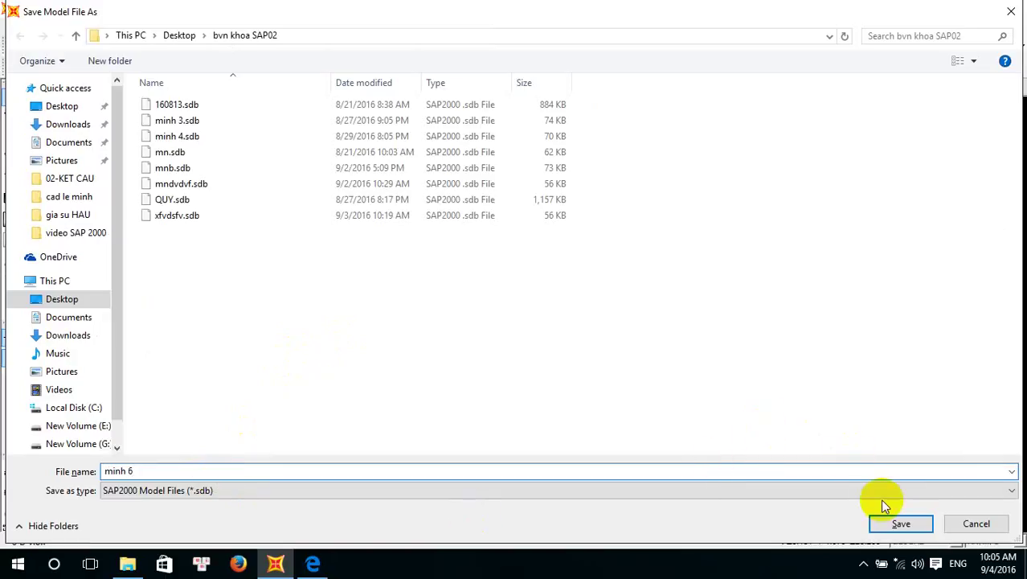
left_click(913, 524)
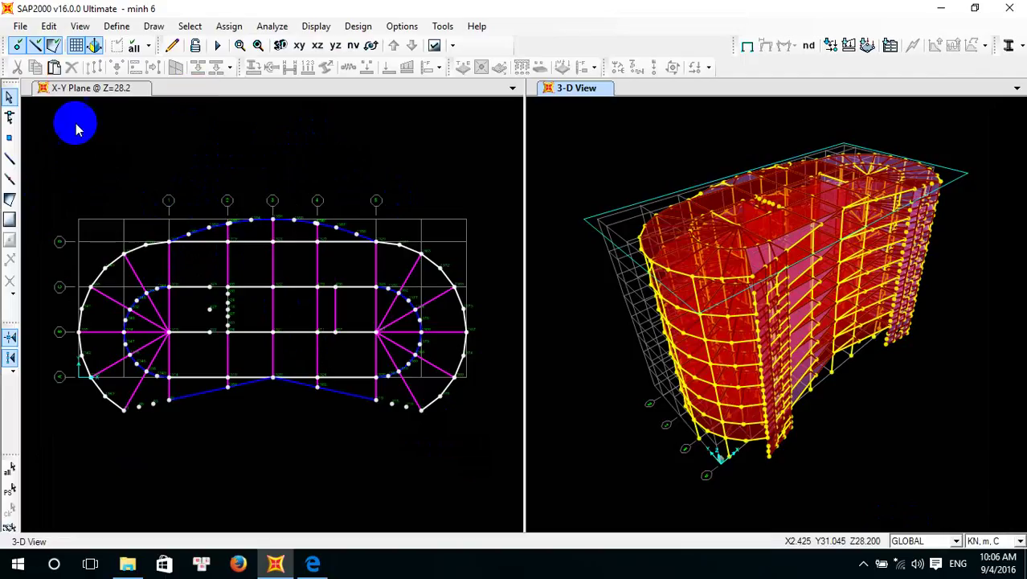
key("alt+r")
left_click(198, 31)
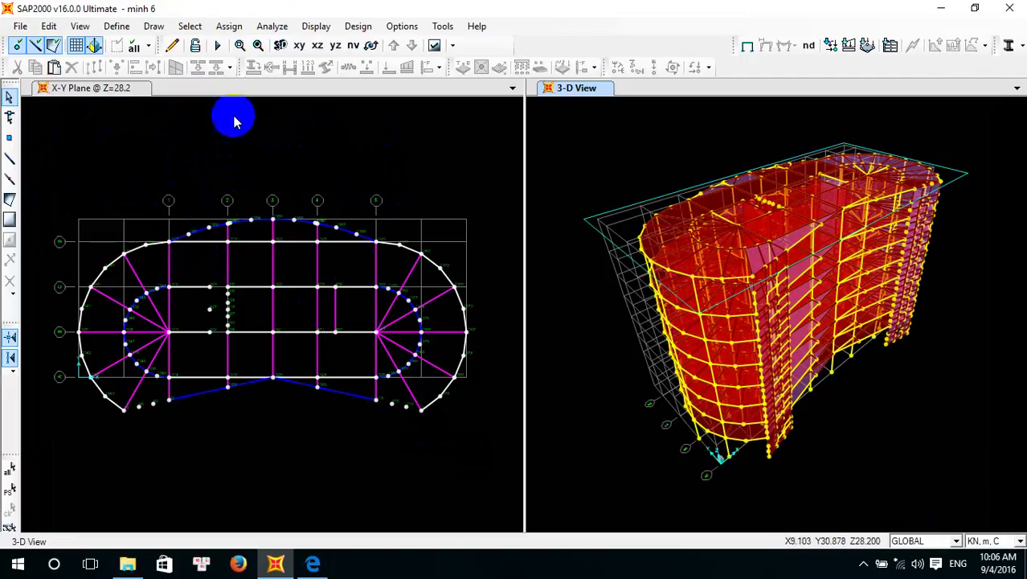
left_click(185, 90)
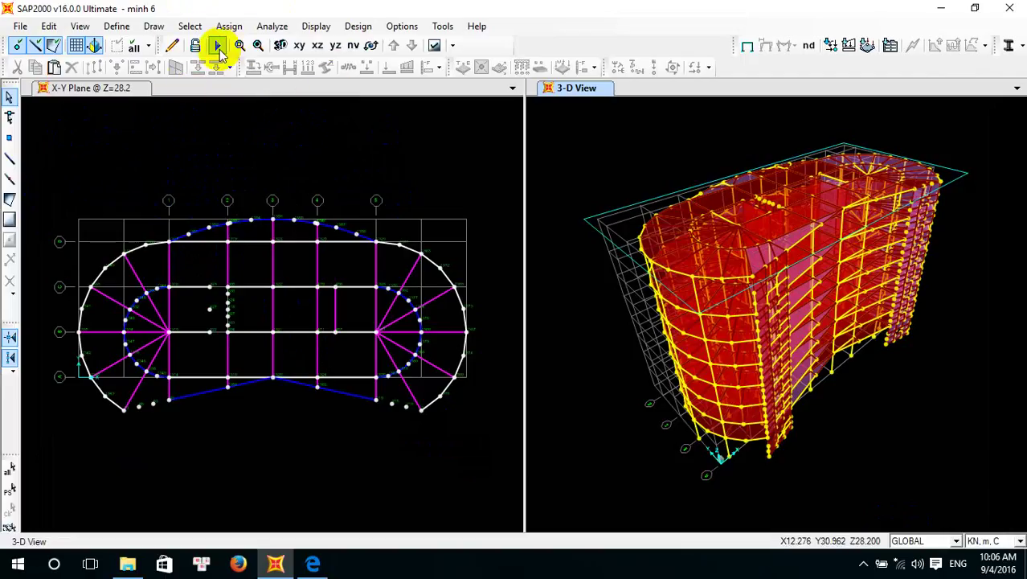
left_click(482, 245)
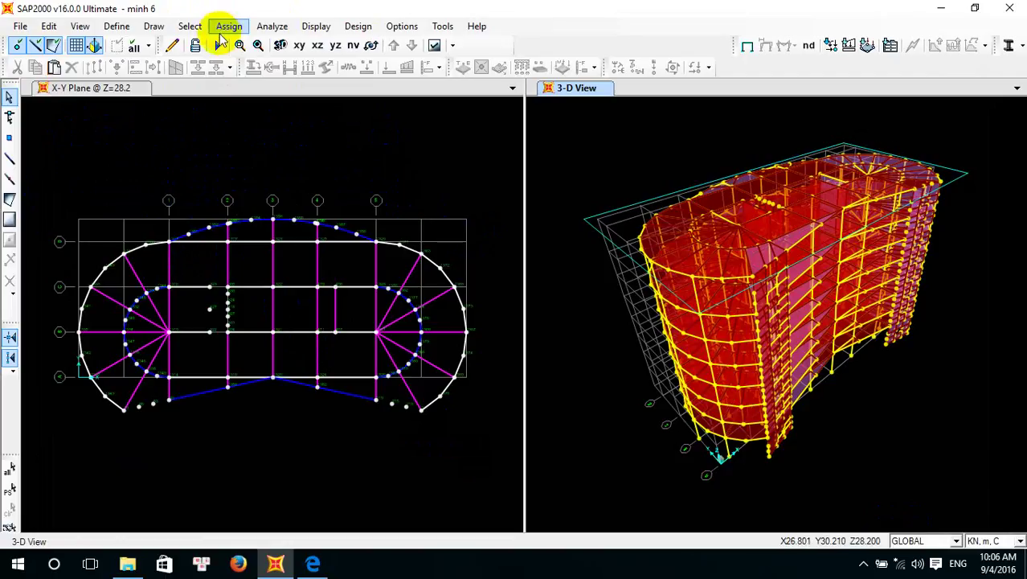
left_click(215, 46)
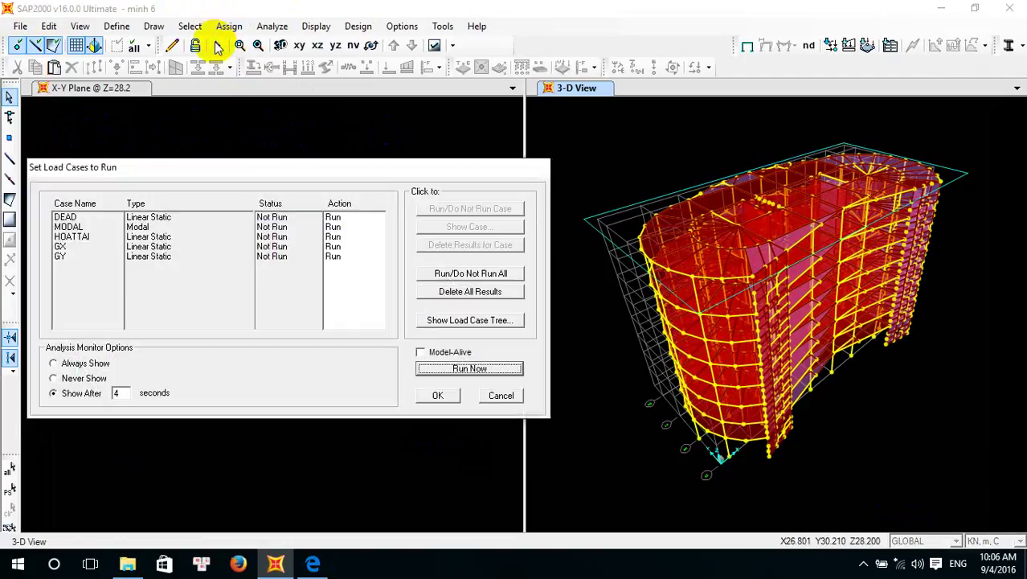
left_click(495, 393)
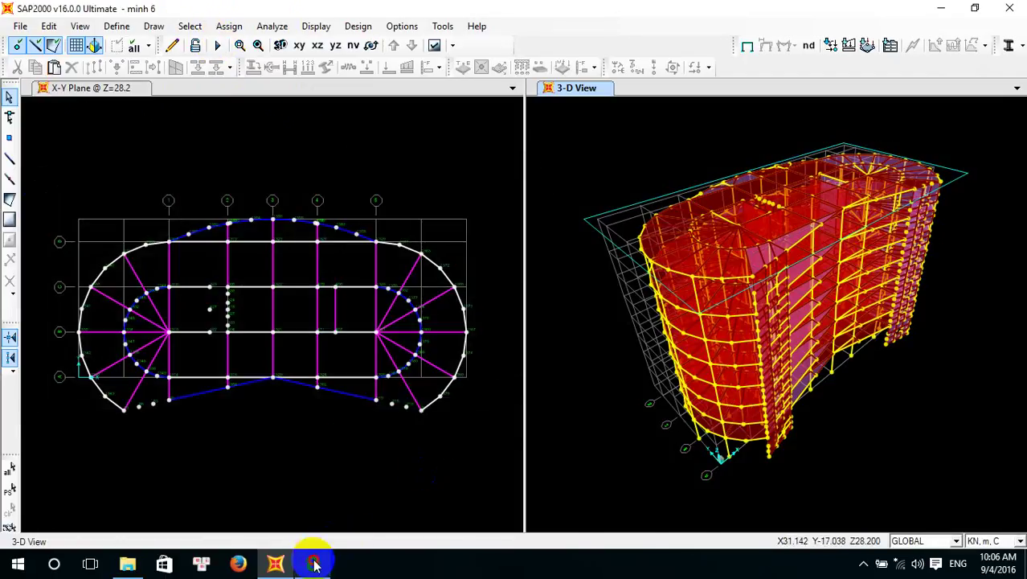
Switch to the exercise PDF in Edge and review the wall, live and wind load data on page 1
left_click(313, 563)
scroll(367, 321, "up", 10)
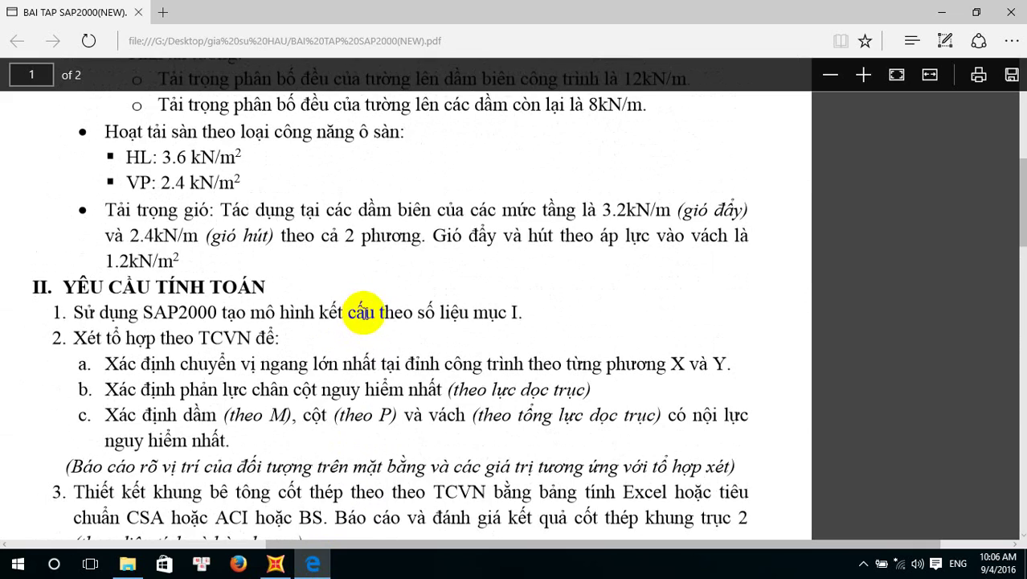
scroll(361, 312, "up", 6)
scroll(283, 271, "down", 7)
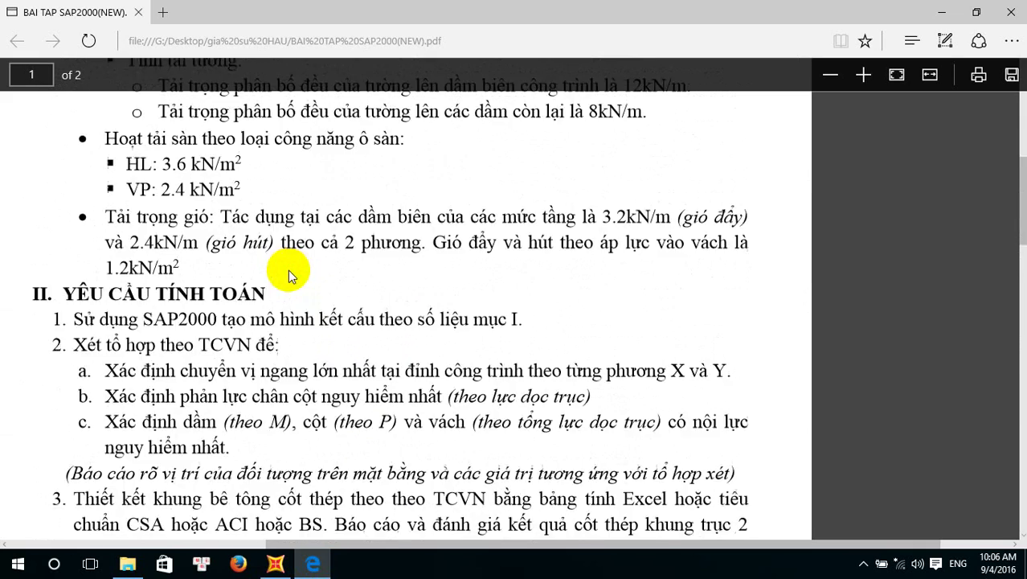
Highlight the TCVN load combination requirement in section II of the exercise PDF, and switch back to SAP2000
left_click_drag(95, 200, 303, 201)
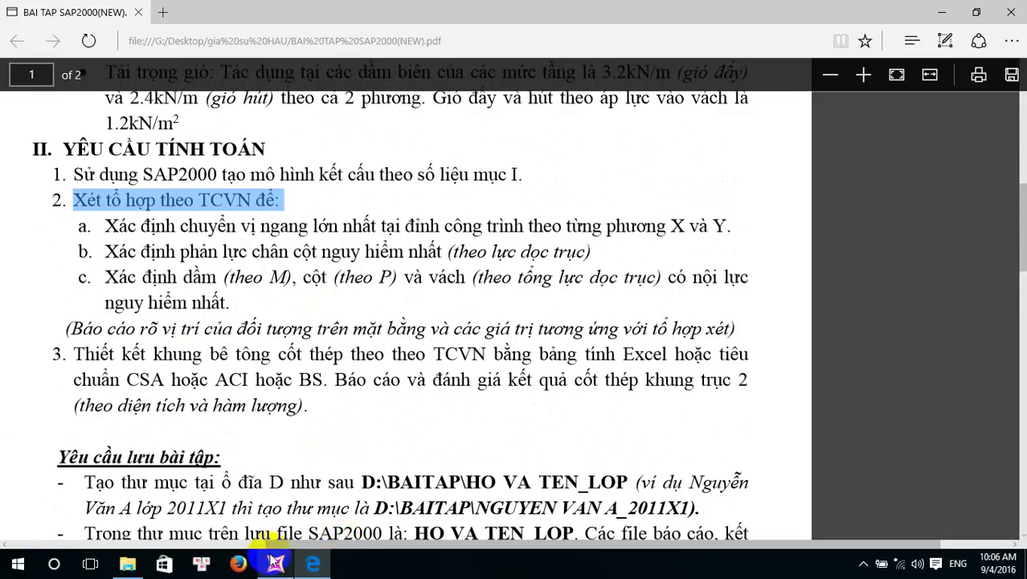
left_click(273, 561)
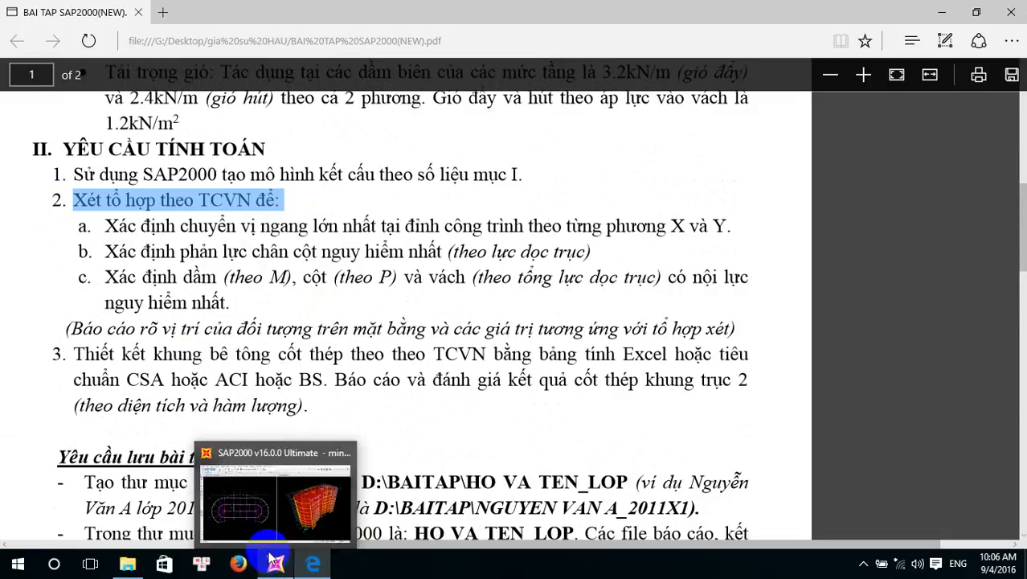
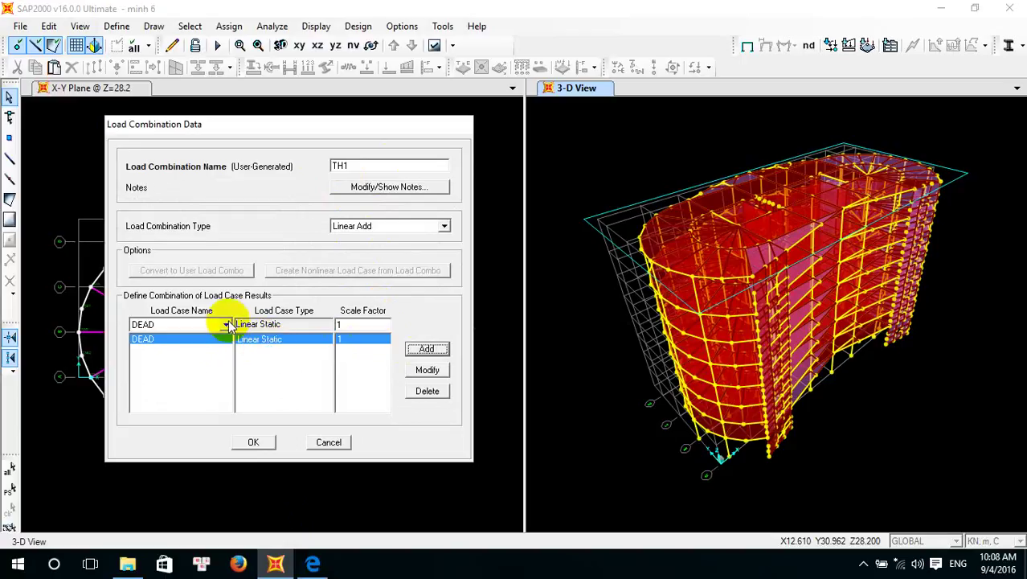
Add load case HOATTAI with scale factor 1 to combination TH1 and accept the combination
left_click(226, 323)
left_click(194, 368)
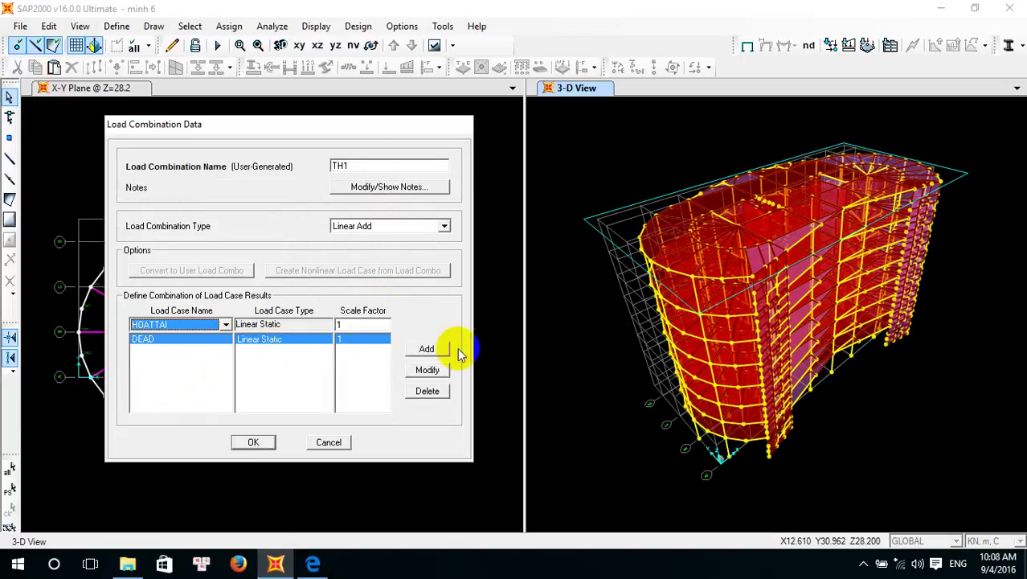
left_click(428, 349)
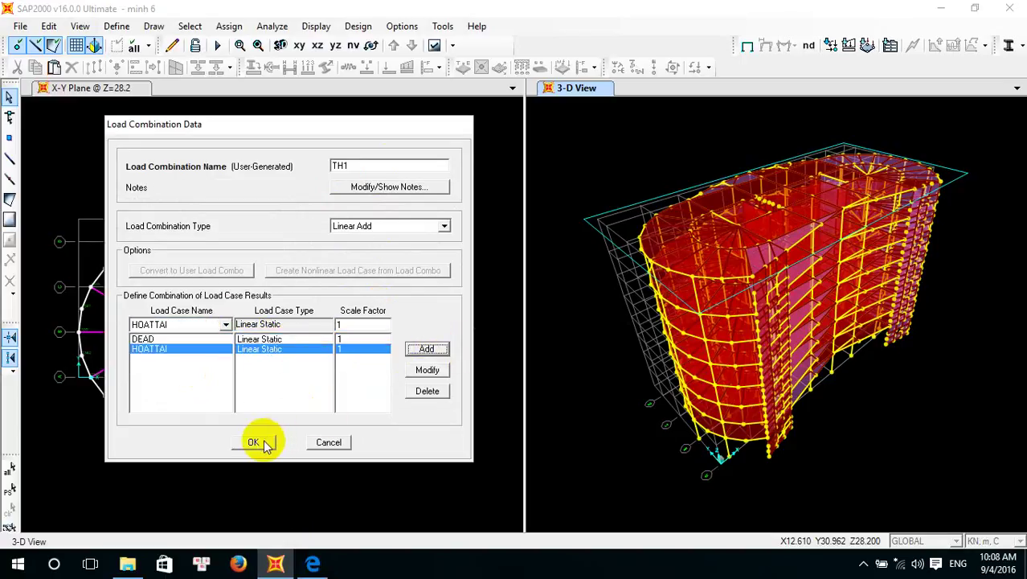
left_click(255, 442)
Create a Linear Add load combination TH2 with DEAD at scale factor 1 and HOATTAI at 0.9
left_click(375, 218)
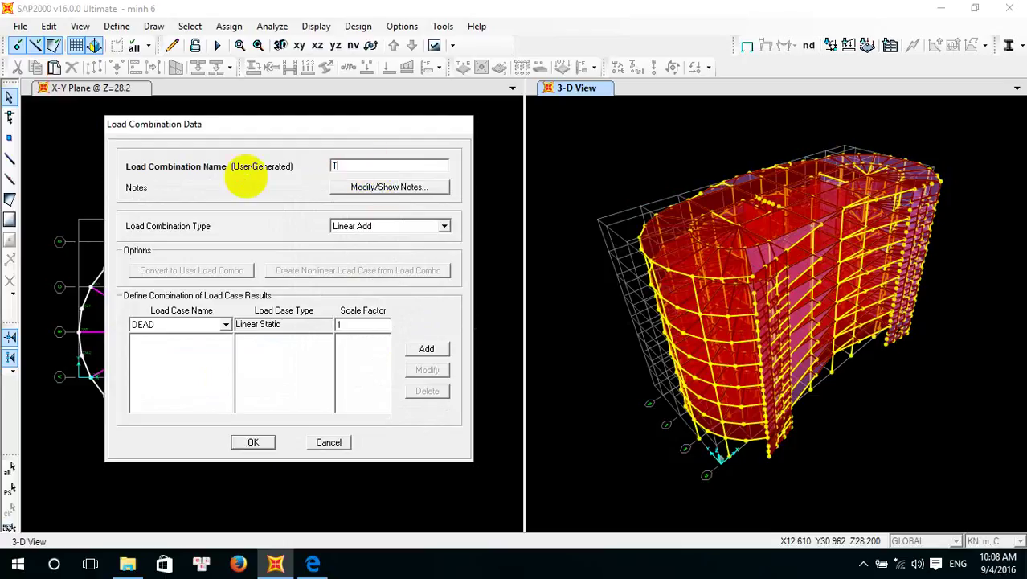
type("TH2")
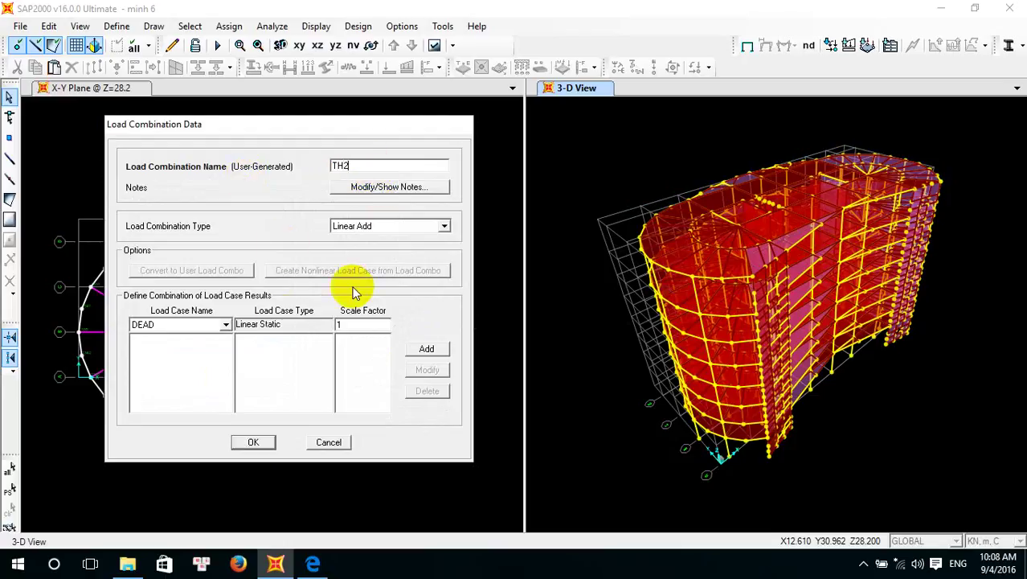
left_click(414, 348)
left_click(229, 325)
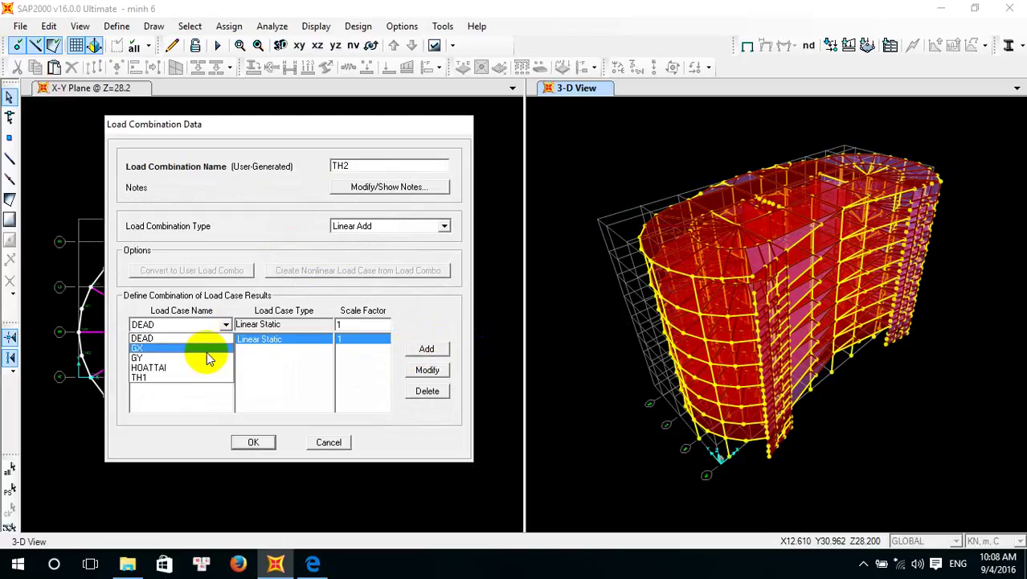
left_click(183, 366)
left_click(346, 326)
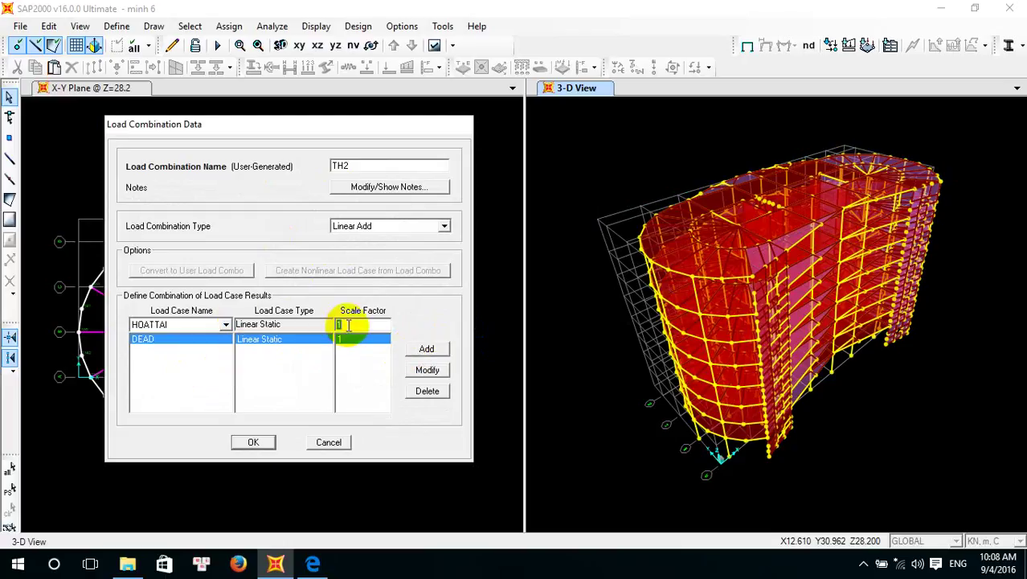
type("0.9")
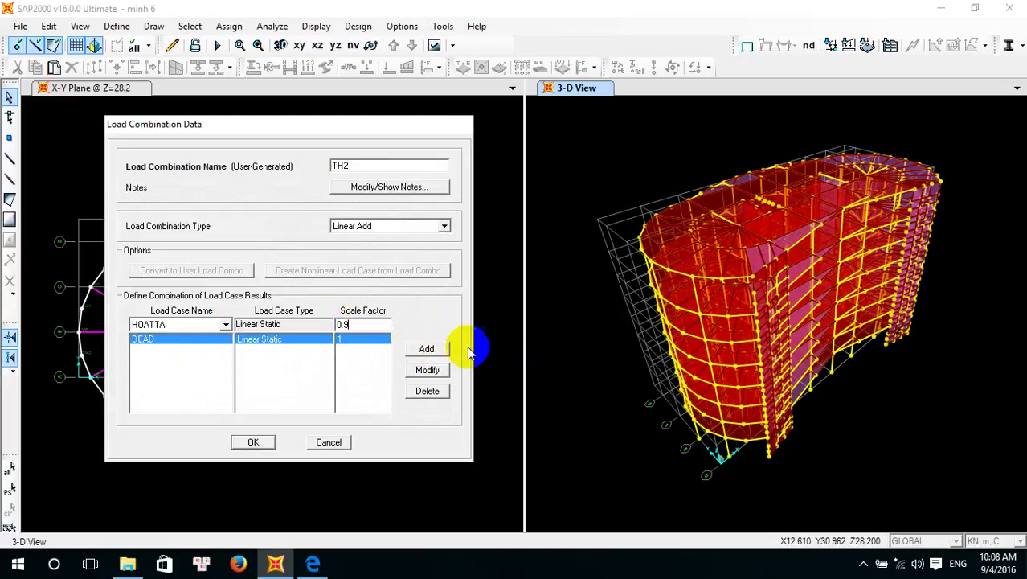
left_click(427, 349)
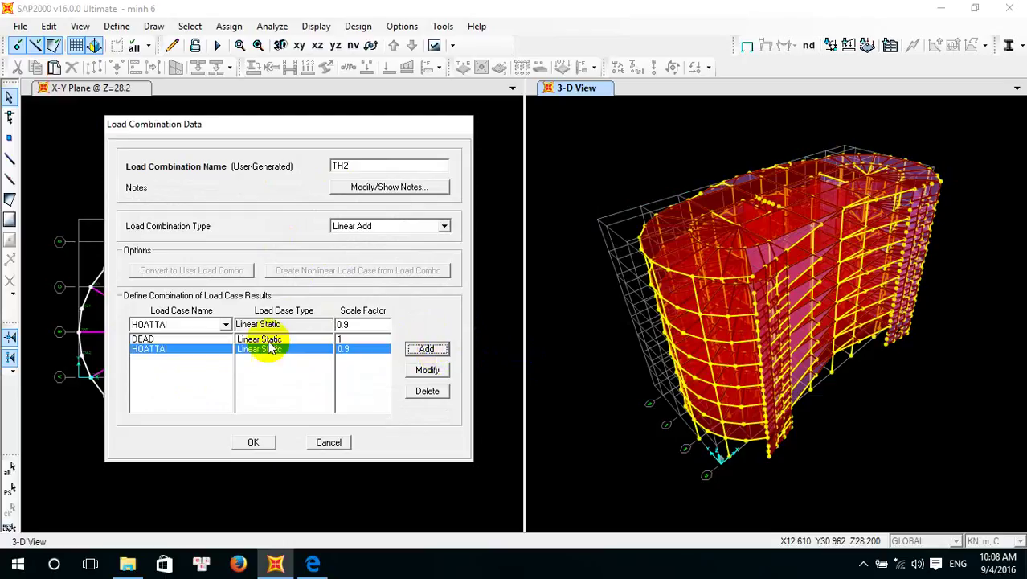
Add load case GX with scale factor 0.9 to combination TH2 and accept the combination
left_click(228, 325)
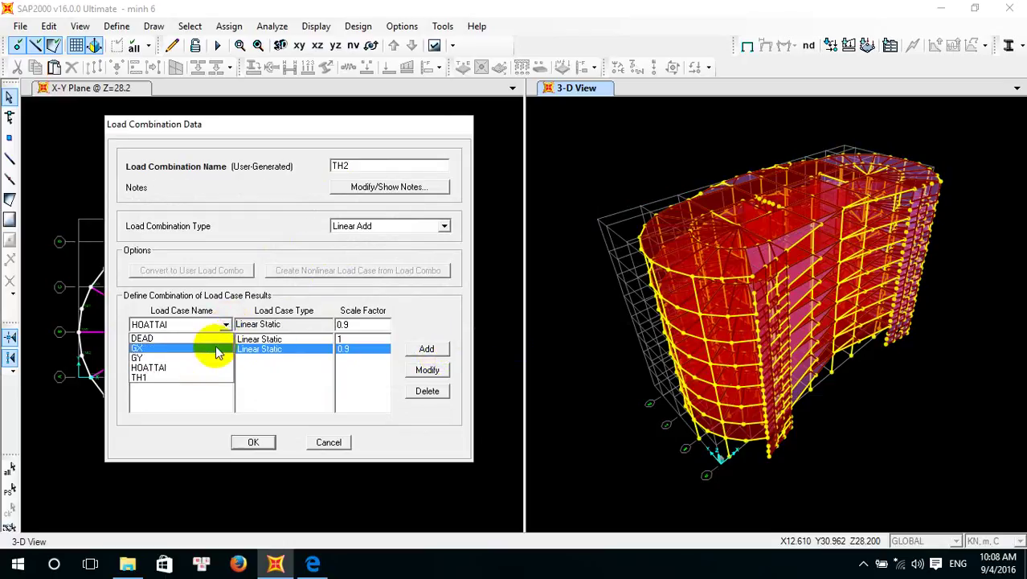
left_click(192, 349)
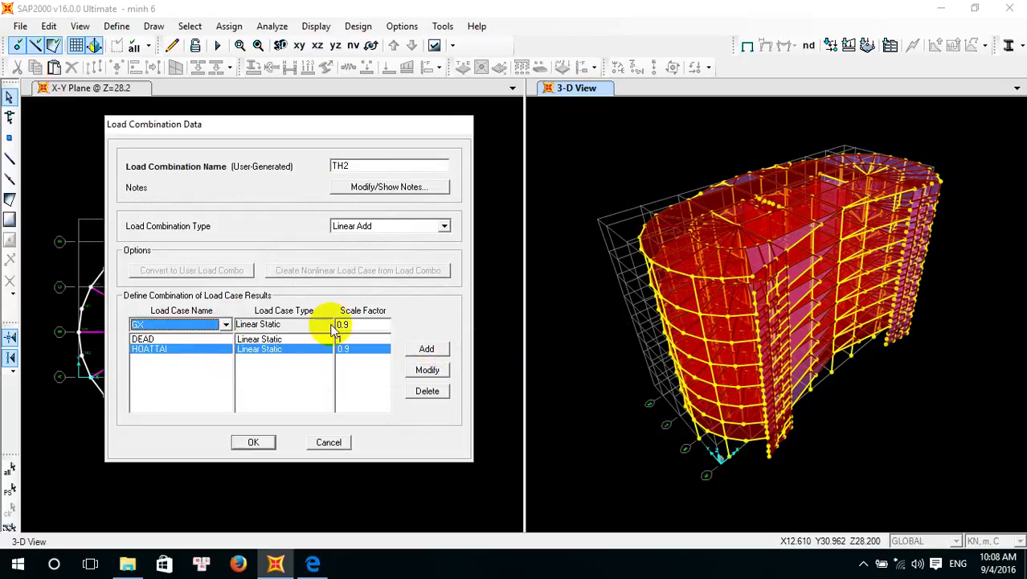
left_click(427, 348)
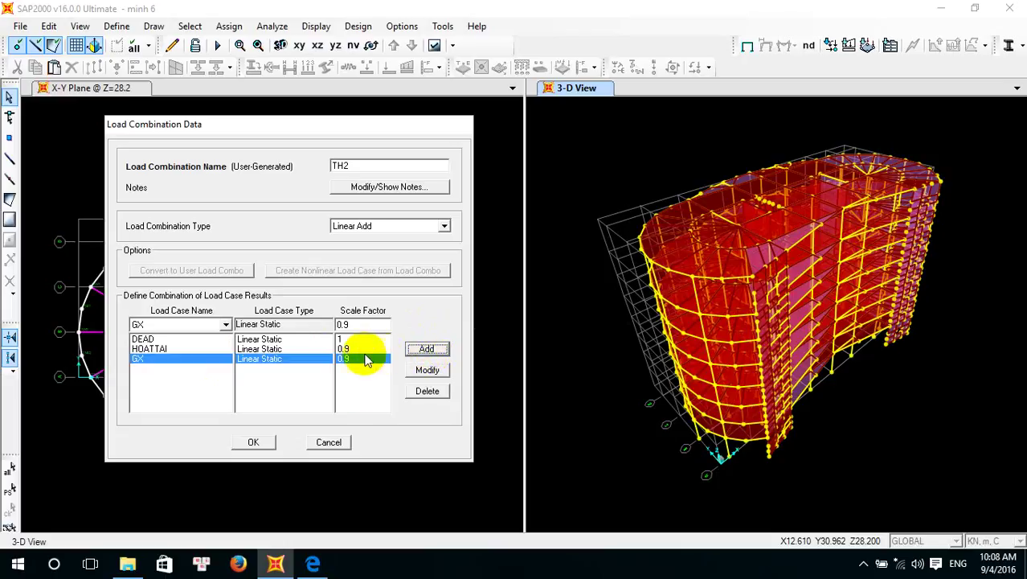
left_click(273, 435)
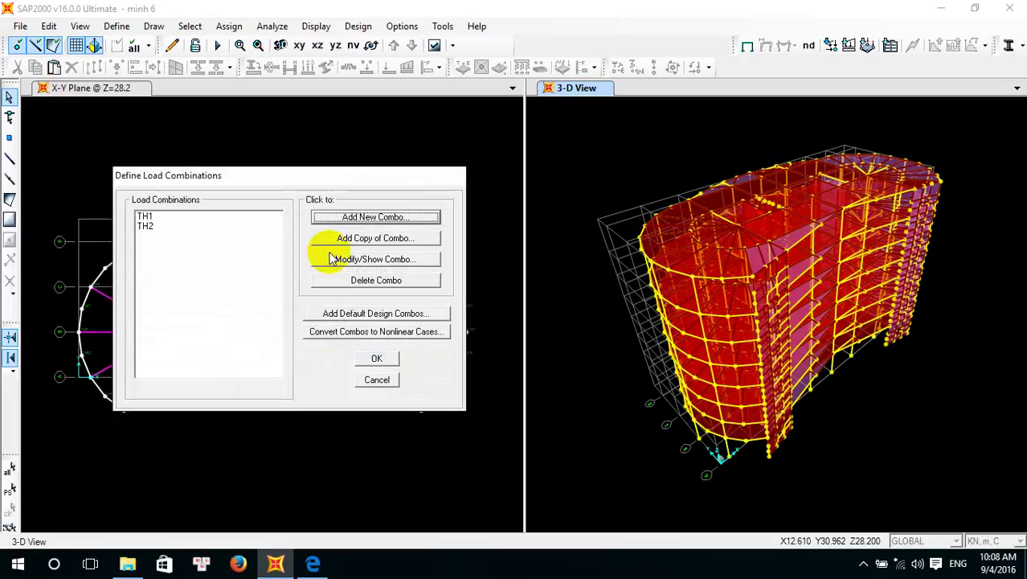
Create a Linear Add load combination TH3 with DEAD at scale factor 1 and HOATTAI at 0.9
left_click(375, 214)
left_click_drag(377, 163, 277, 171)
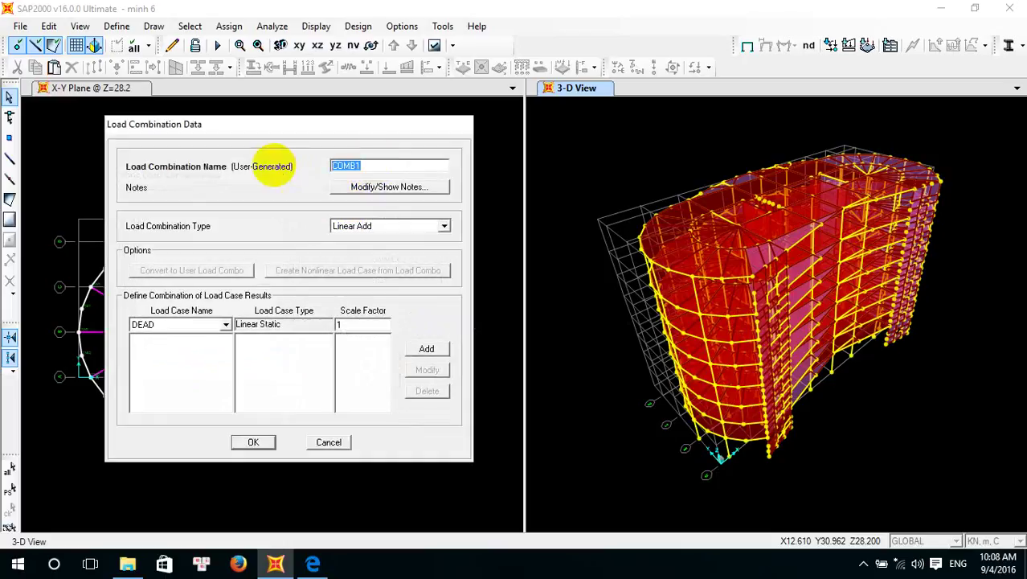
type("TH3")
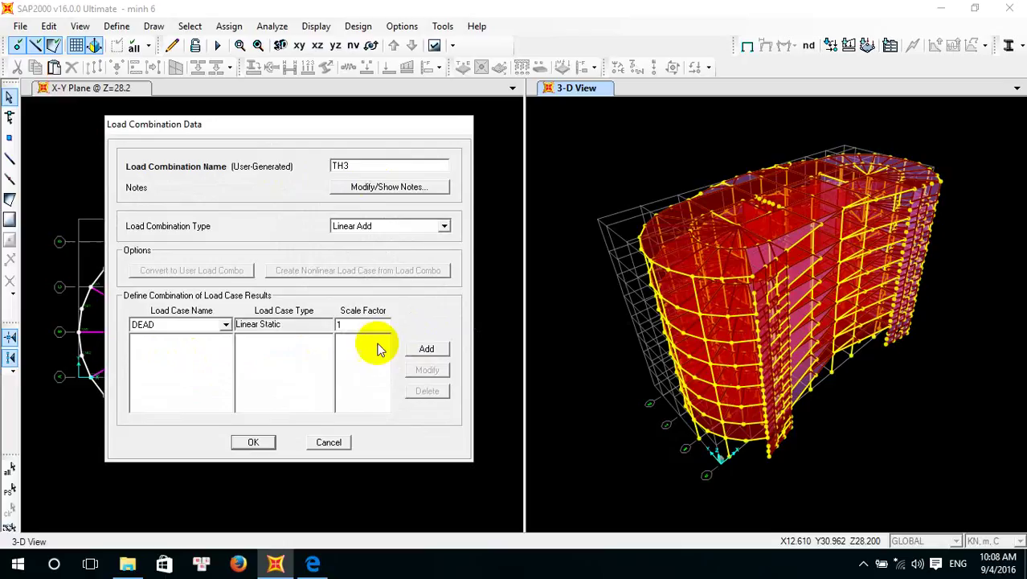
left_click(427, 349)
left_click(226, 324)
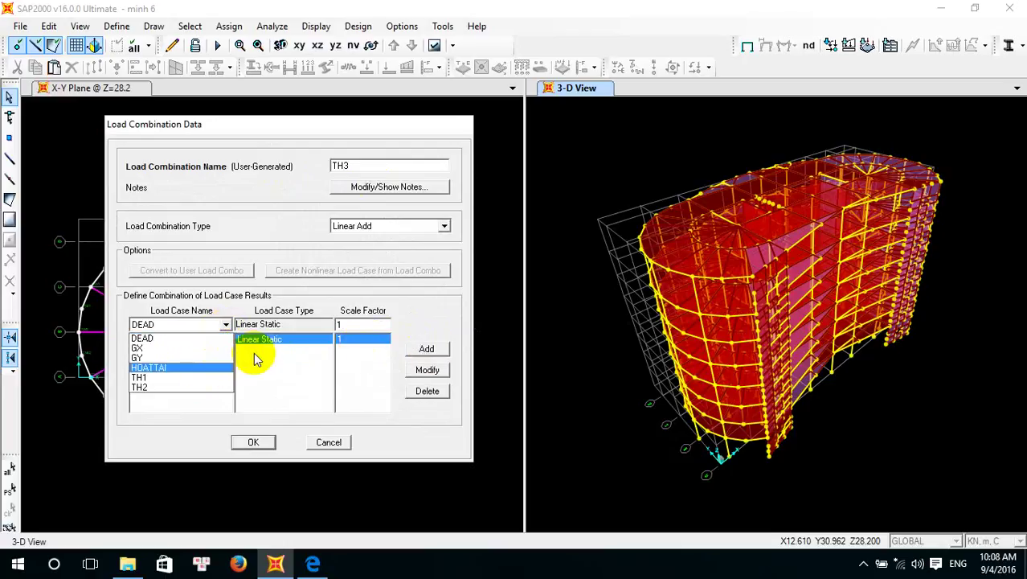
left_click(230, 360)
left_click(368, 325)
type("0.9")
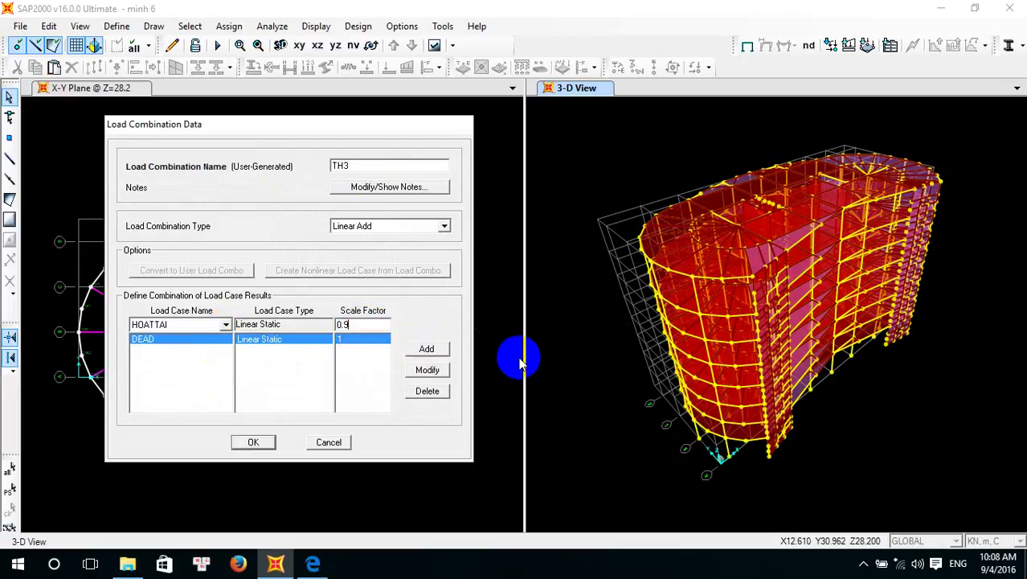
left_click(426, 348)
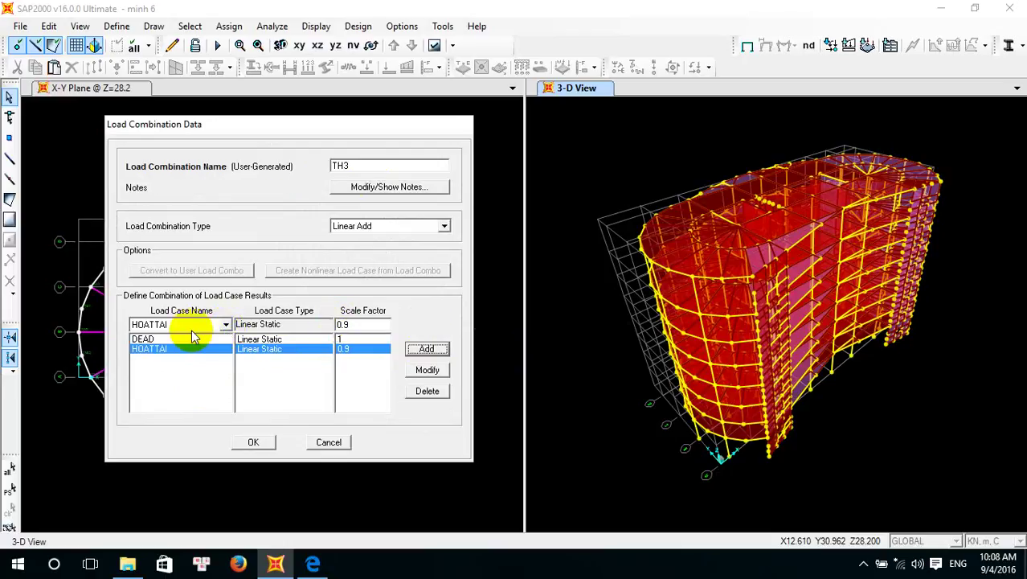
Add load case GX with scale factor -0.9 to combination TH3 and accept the combination
left_click(225, 325)
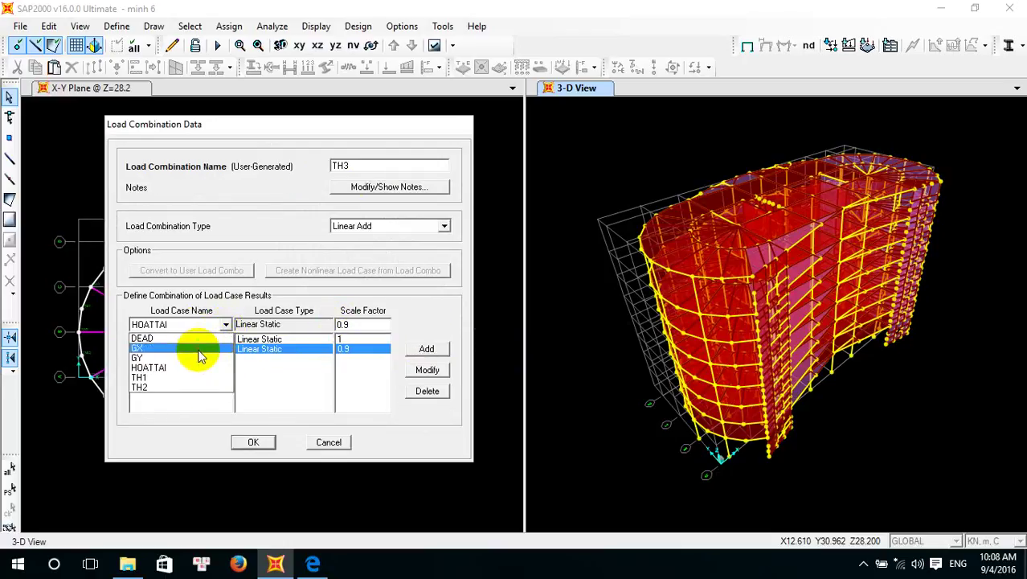
left_click(201, 348)
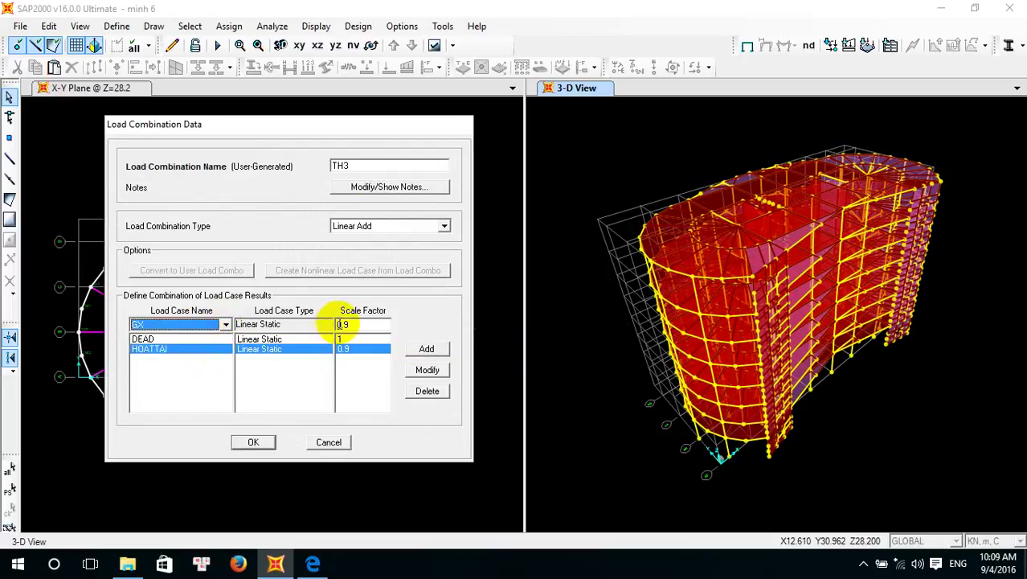
left_click(339, 323)
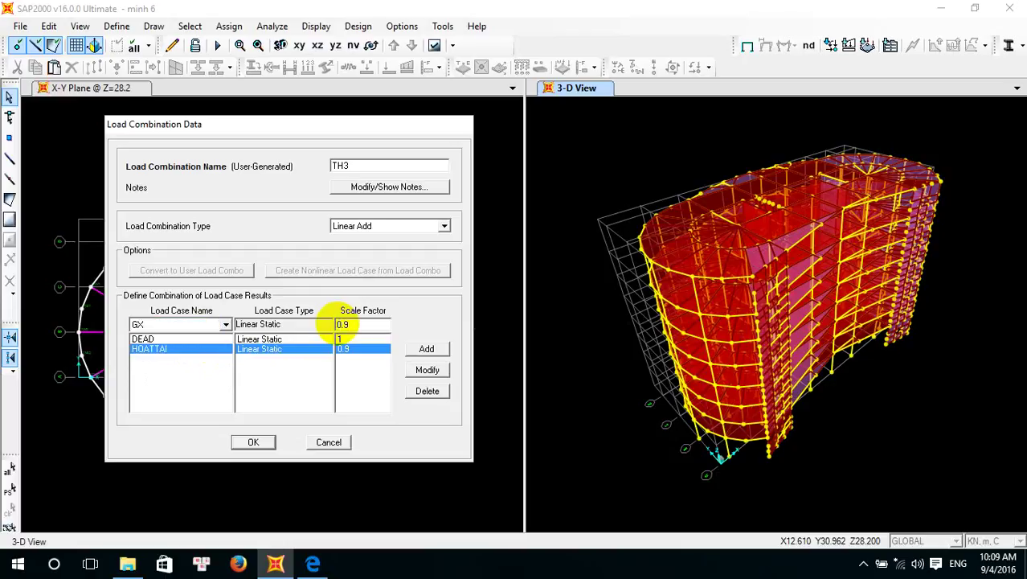
type("-")
left_click(426, 348)
left_click(254, 442)
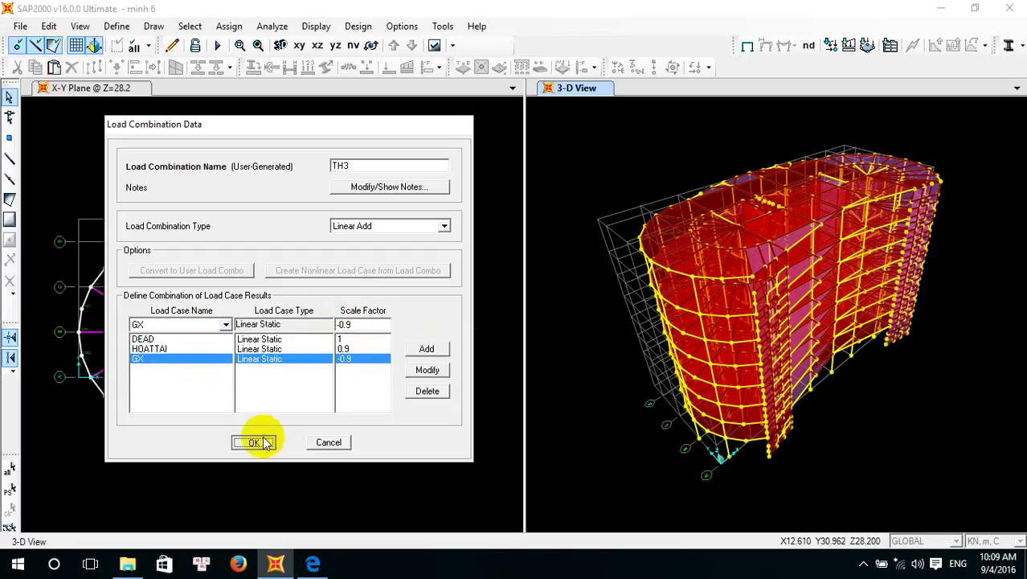
Start a new Linear Add load combination TH4 and add DEAD to it with scale factor 1
left_click(365, 218)
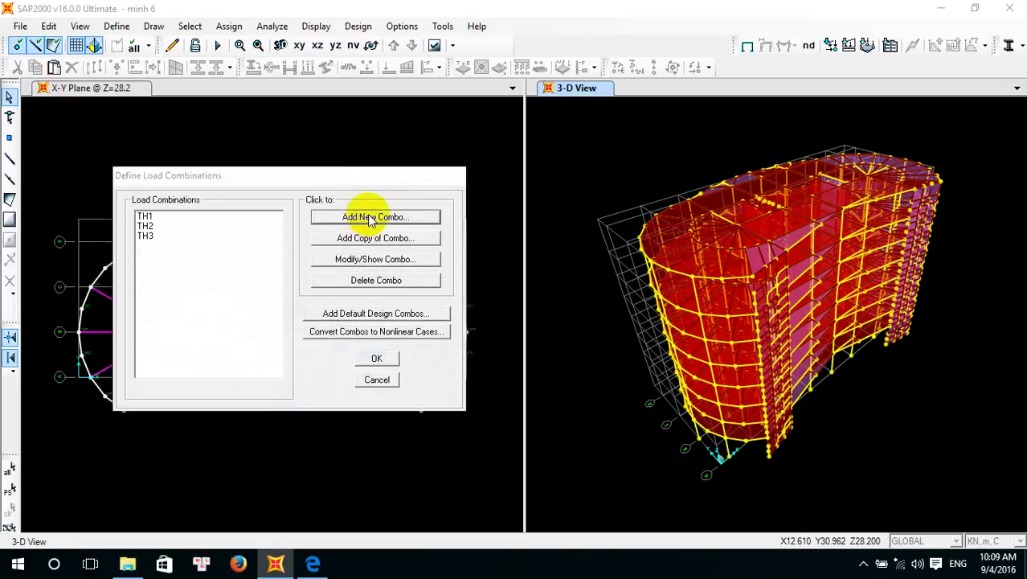
type("TH")
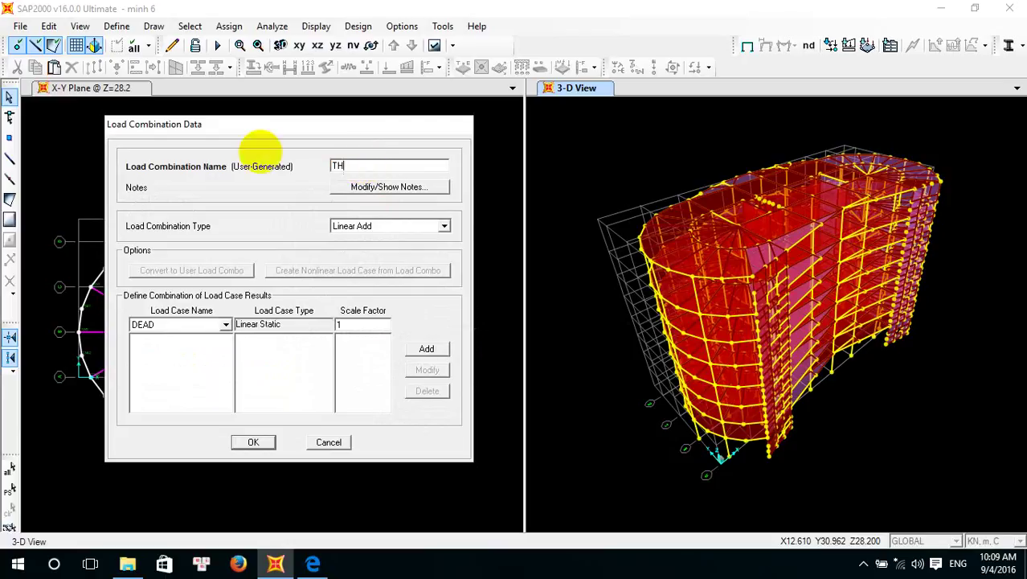
type("4")
left_click(227, 324)
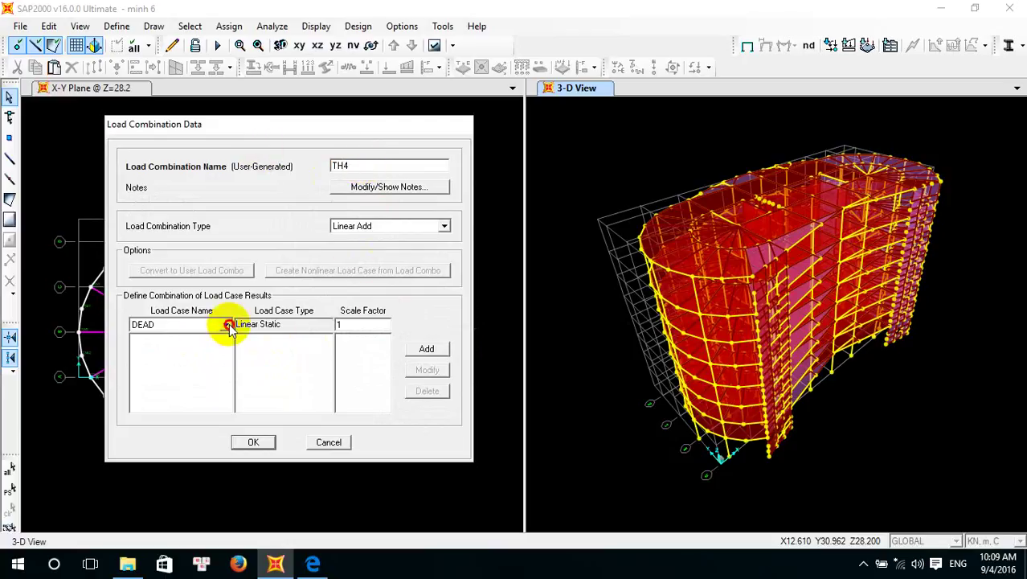
left_click(418, 349)
left_click(420, 349)
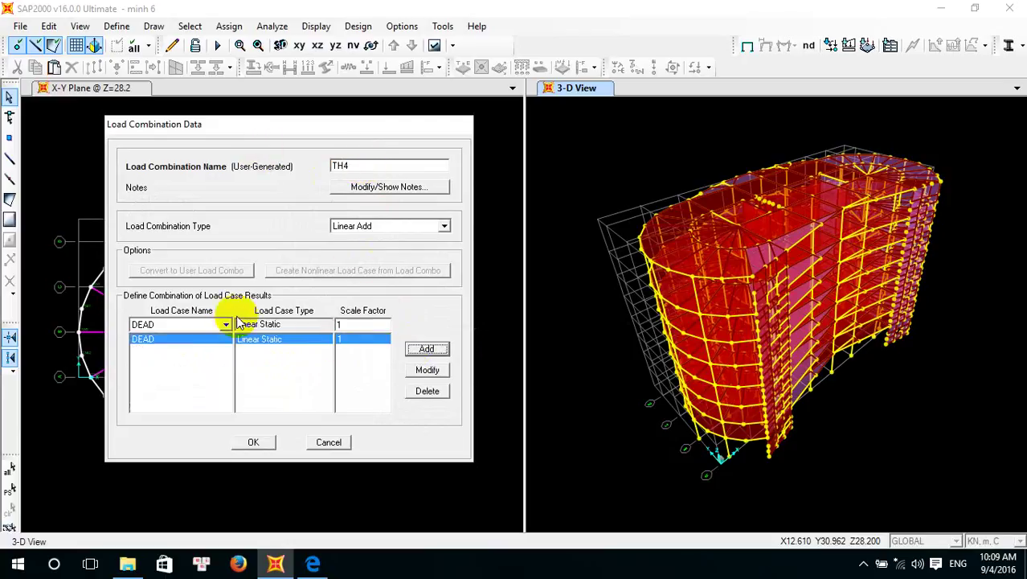
Add load case HOATTAI with scale factor 0.9 to combination TH4
left_click(228, 324)
left_click(207, 363)
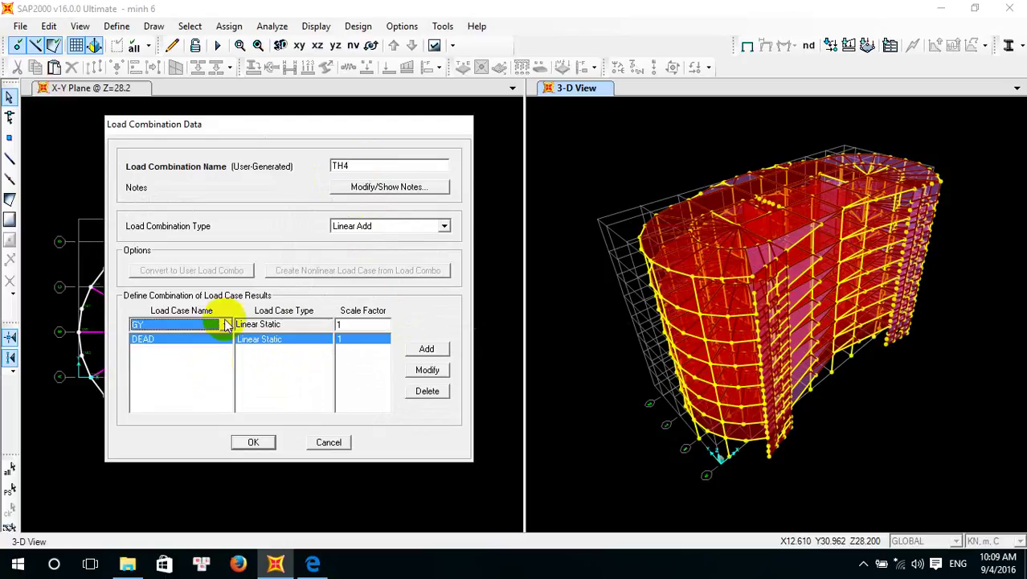
left_click(228, 323)
left_click(202, 364)
left_click(369, 325)
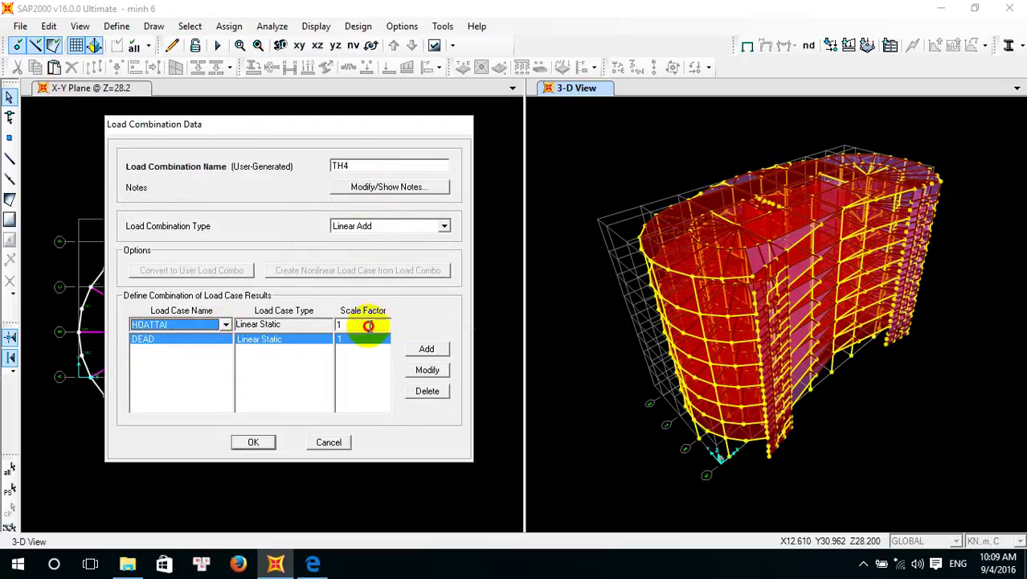
type("0.9")
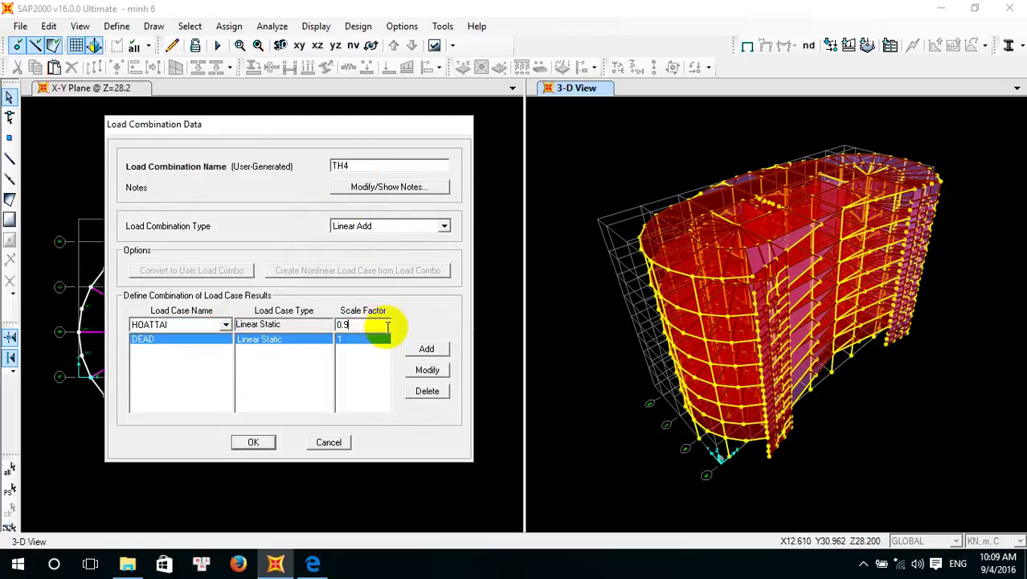
left_click(426, 348)
Add load case GY with scale factor 0.9 to combination TH4 and accept the combination
left_click(227, 324)
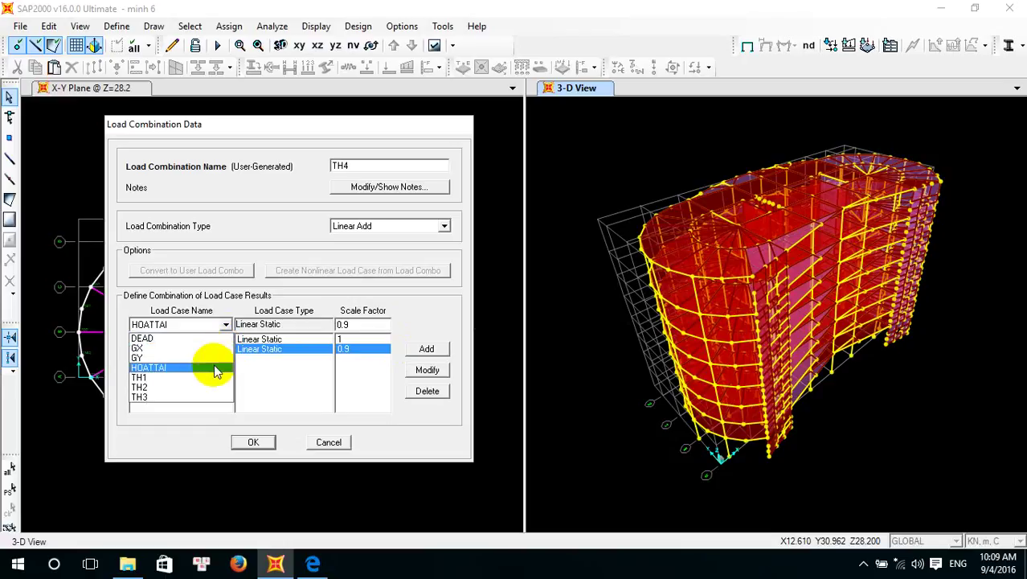
left_click(217, 358)
left_click(432, 349)
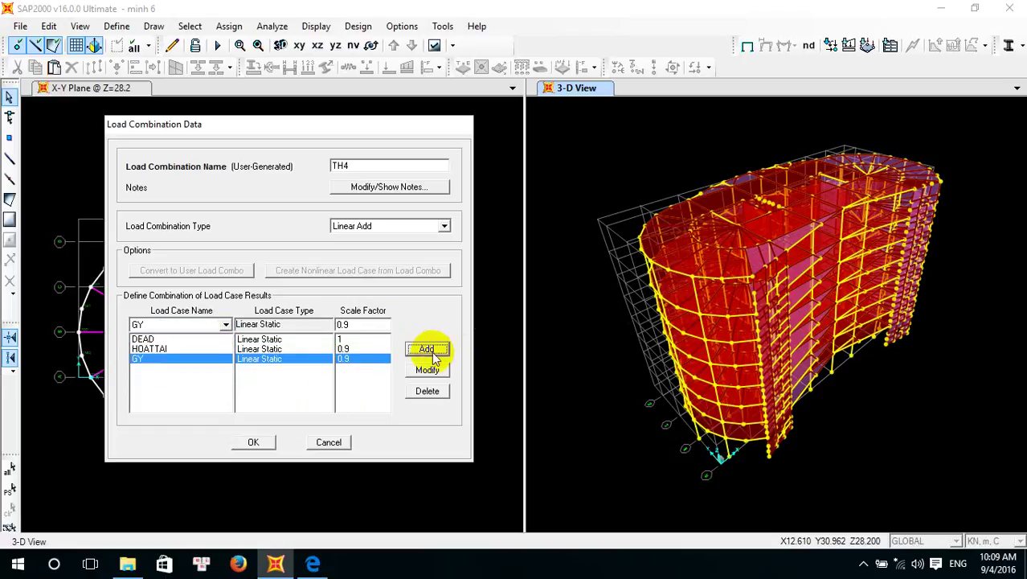
left_click(253, 442)
Start a new Linear Add load combination TH5 with DEAD at scale factor 1 and HOATTAI at scale factor 0.9
left_click(350, 219)
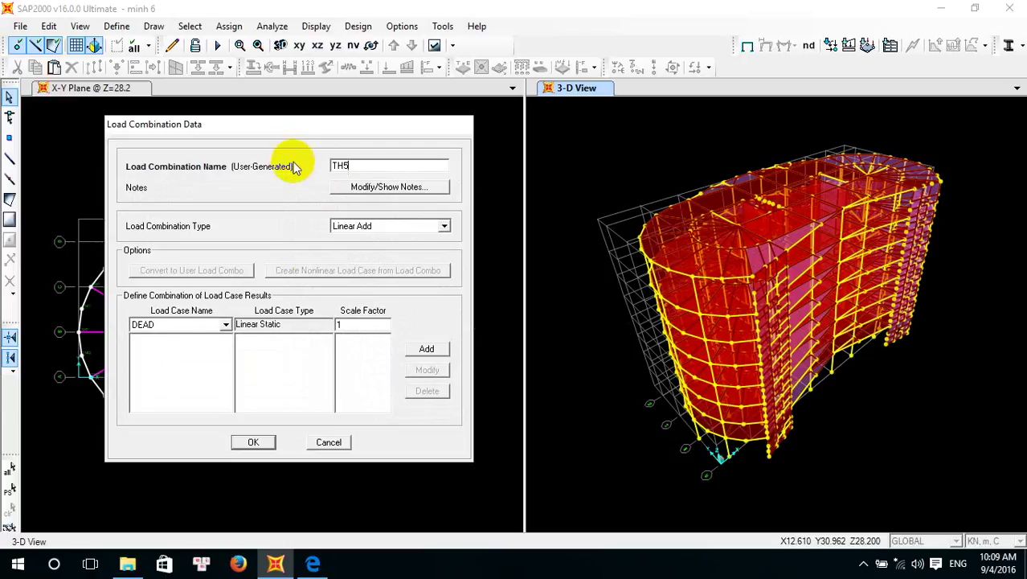
left_click(426, 348)
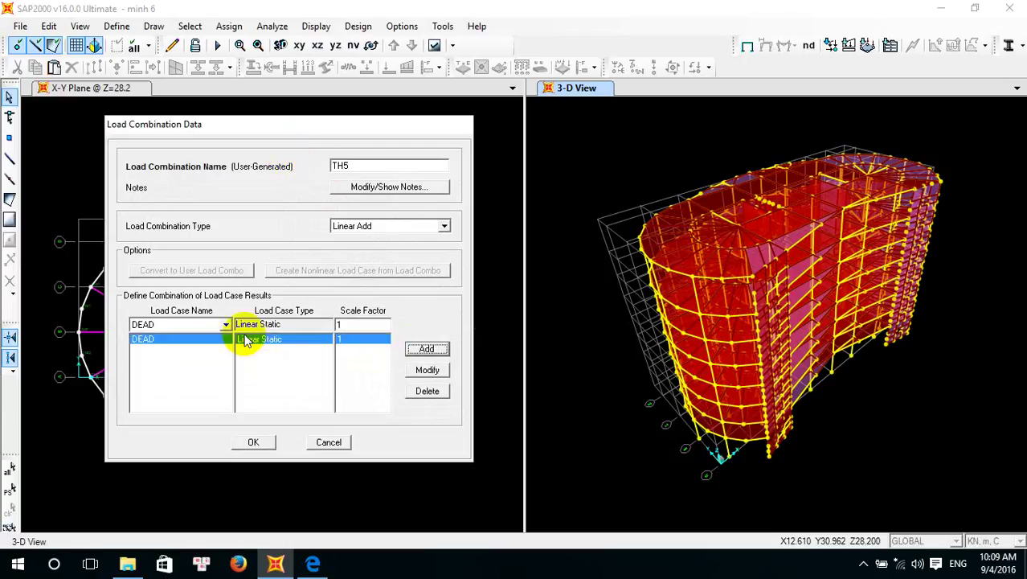
left_click(227, 325)
left_click(202, 370)
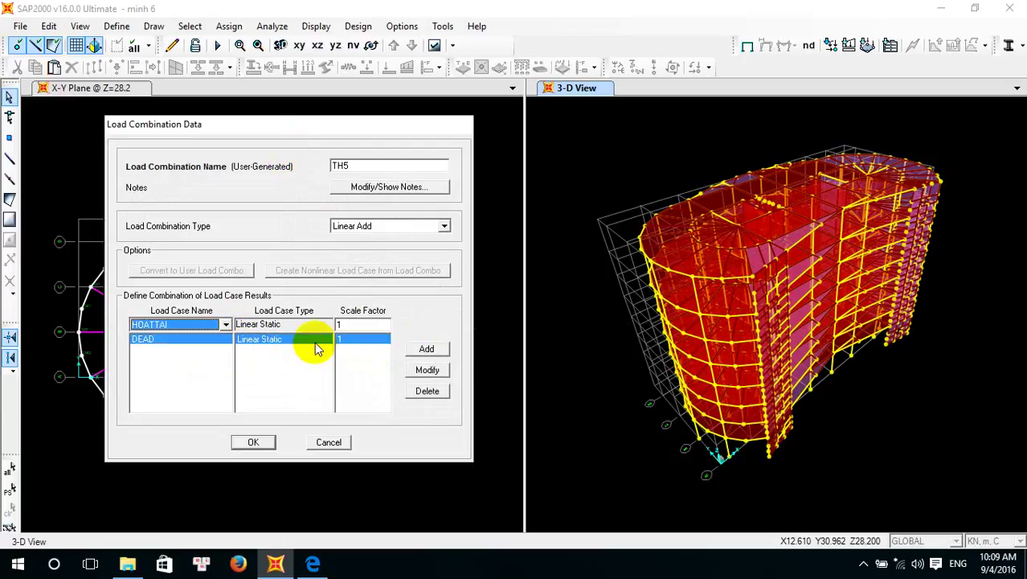
left_click(363, 325)
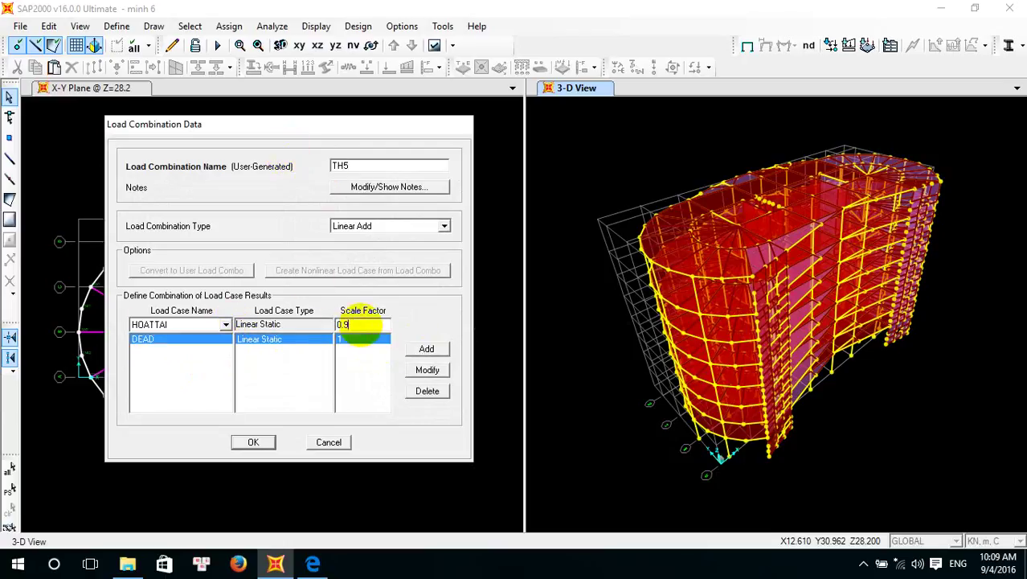
left_click(424, 347)
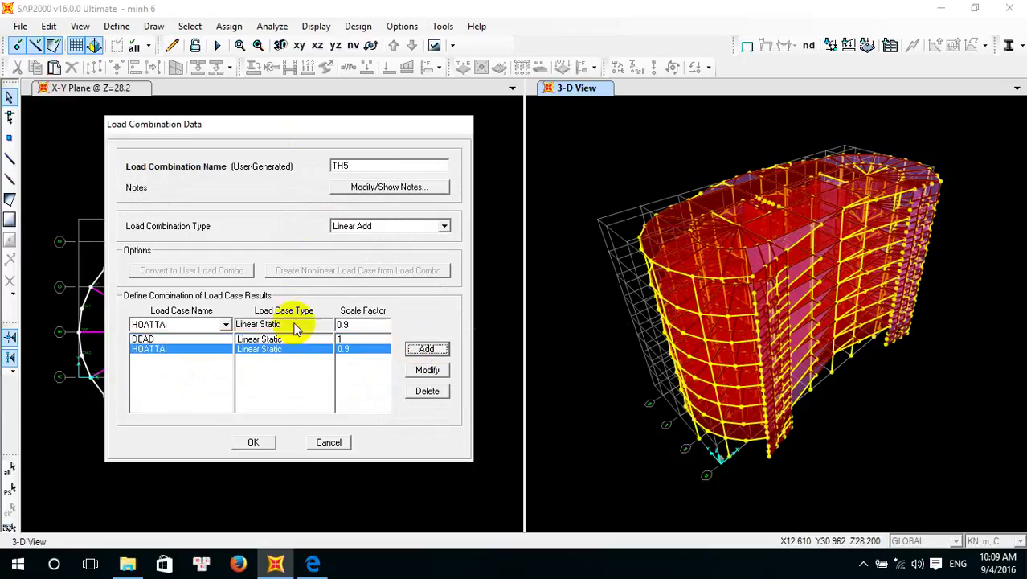
Add load case GY with scale factor -0.9 to combination TH5 and accept the combination
left_click(227, 325)
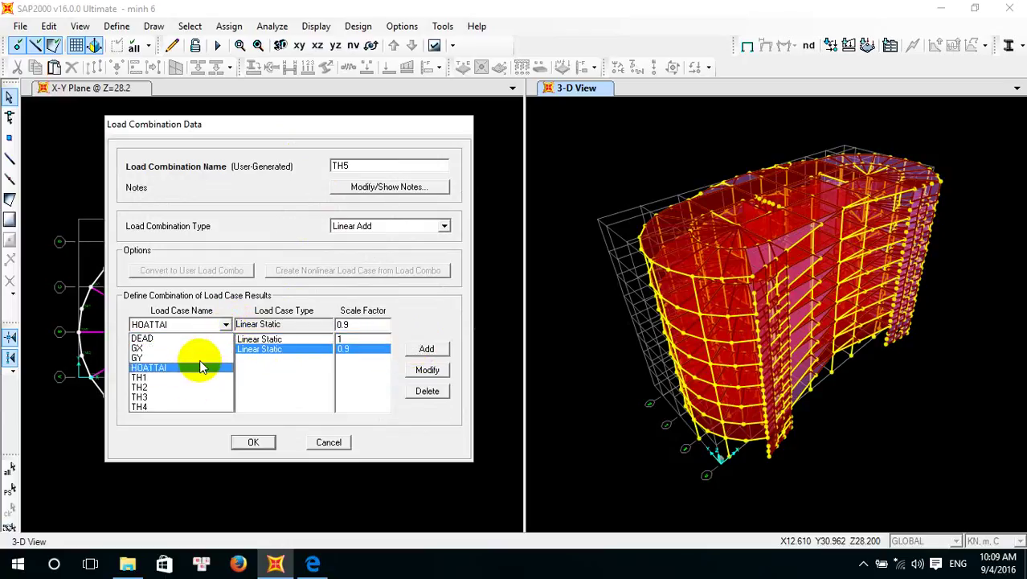
left_click(201, 359)
left_click(341, 324)
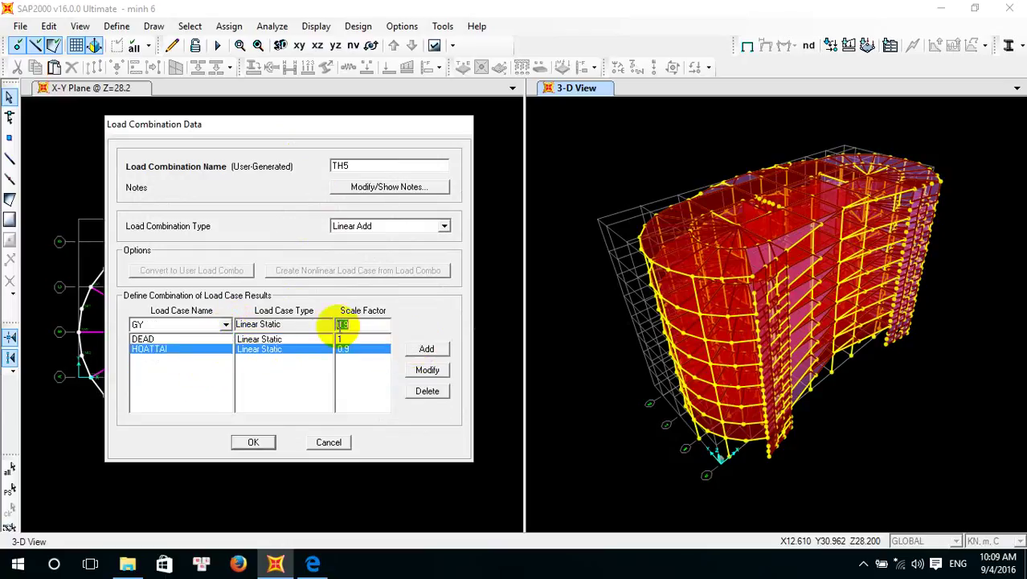
type("-")
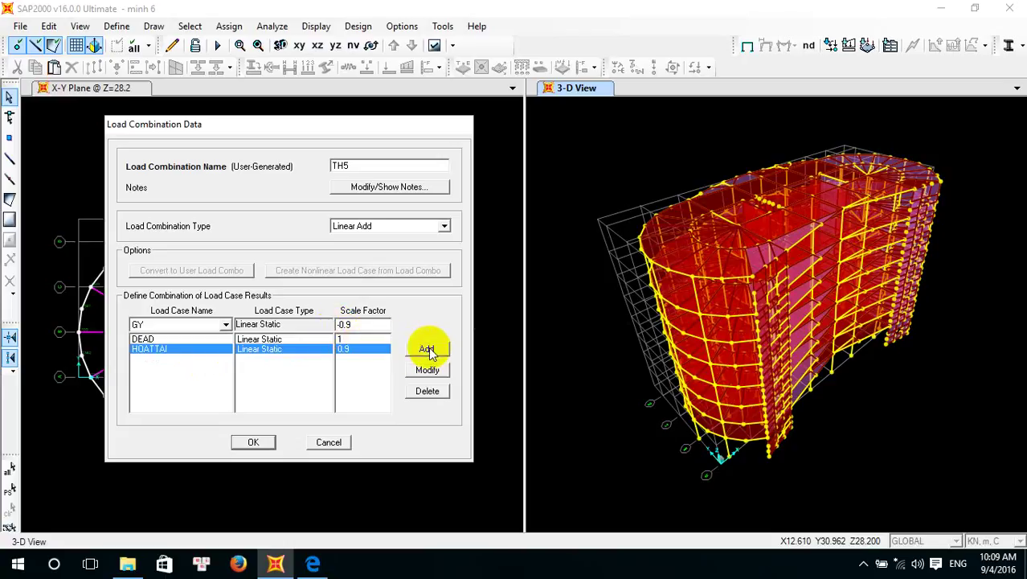
left_click(427, 348)
left_click(254, 442)
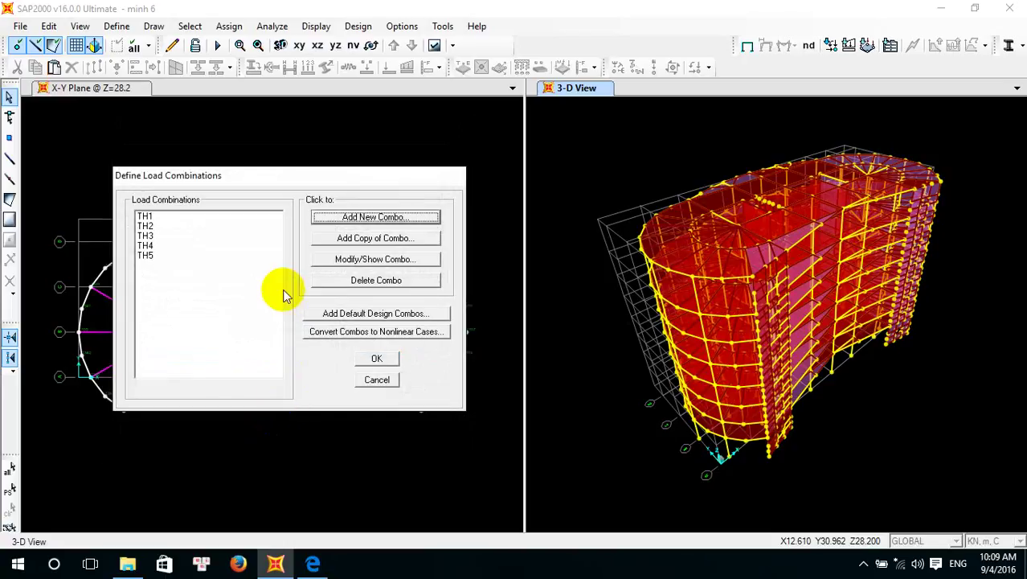
Start another new load combination and add combination TH1 to it with scale factor 1
left_click(389, 222)
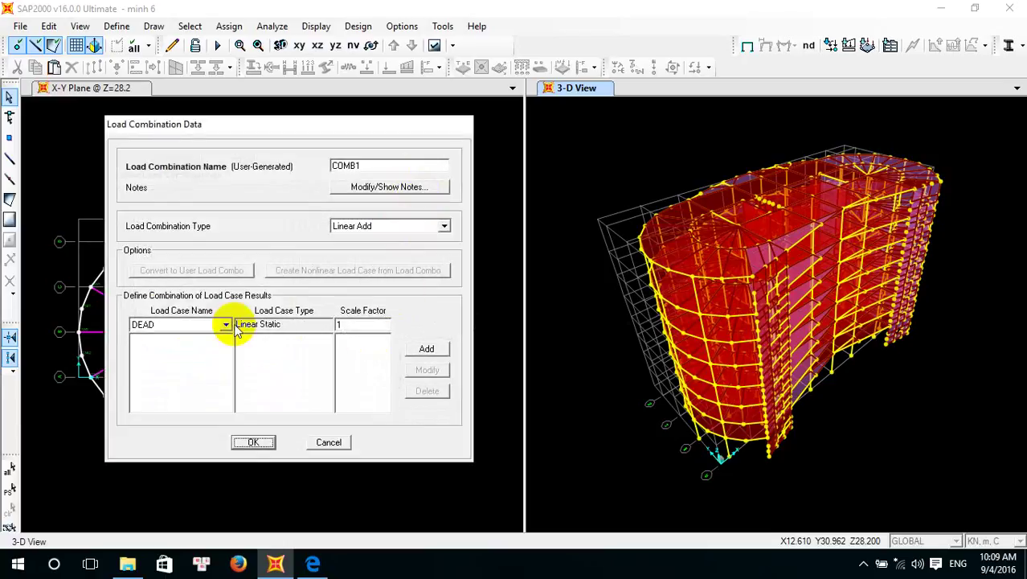
left_click(226, 324)
left_click(176, 379)
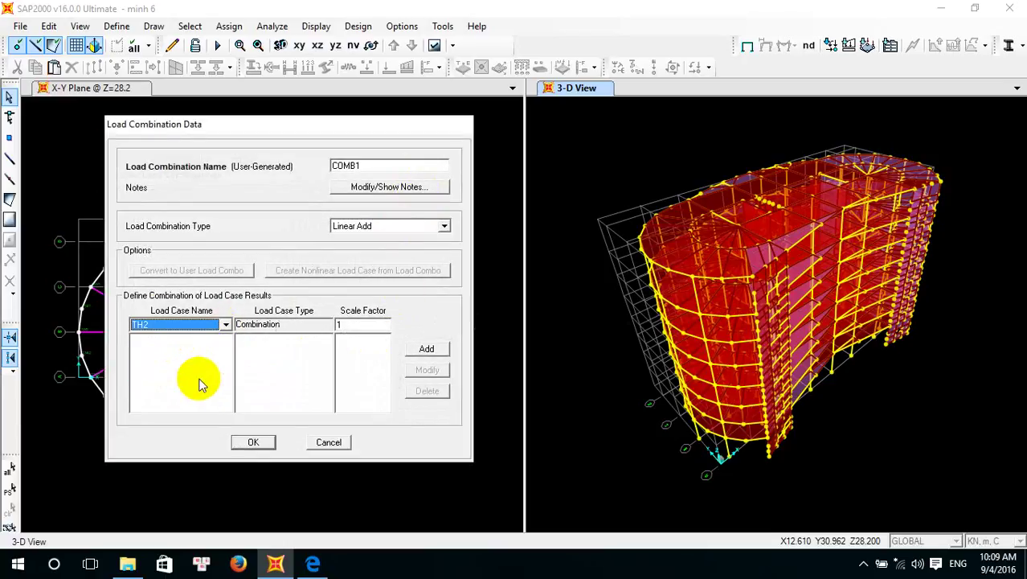
left_click(226, 324)
left_click(199, 360)
left_click(426, 350)
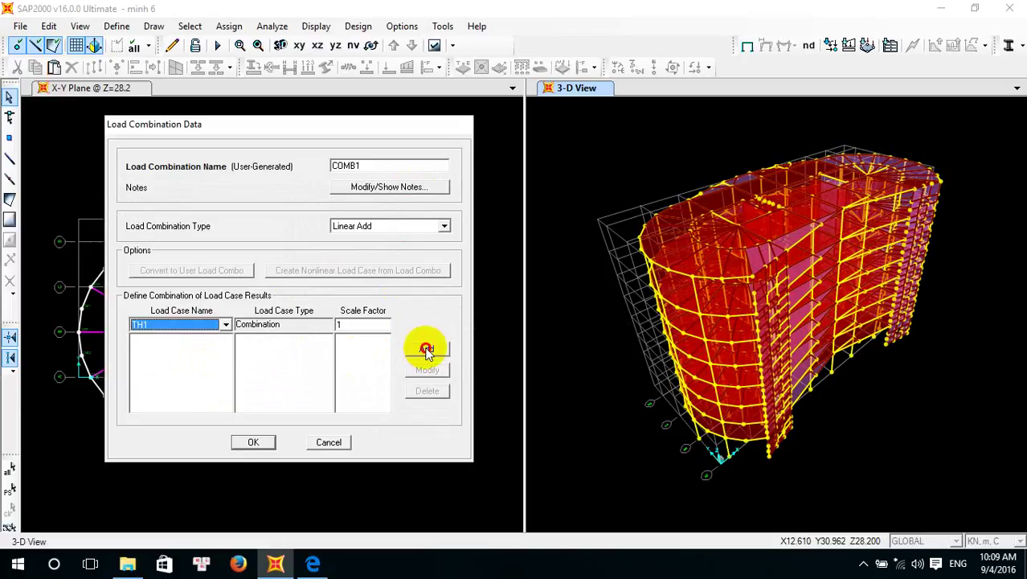
Add combinations TH2 and TH3 to the new load combination, each with scale factor 1
left_click(226, 325)
left_click(197, 379)
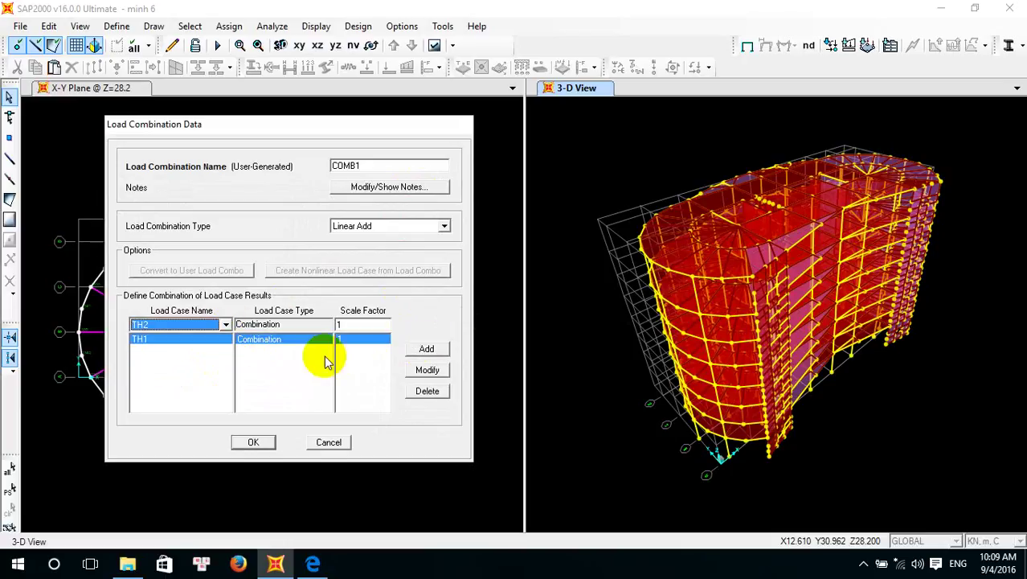
left_click(426, 349)
left_click(226, 325)
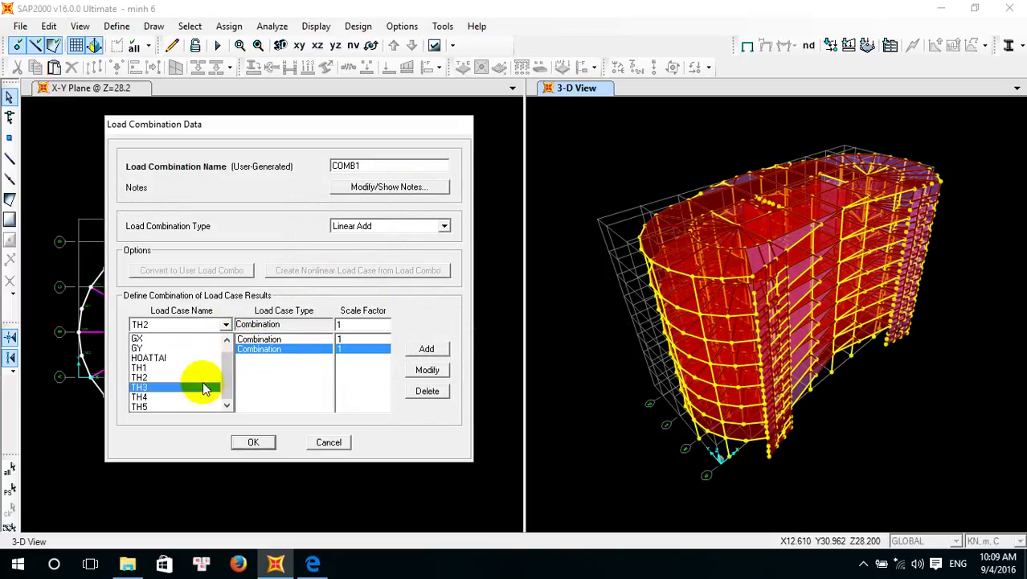
left_click(204, 388)
left_click(427, 349)
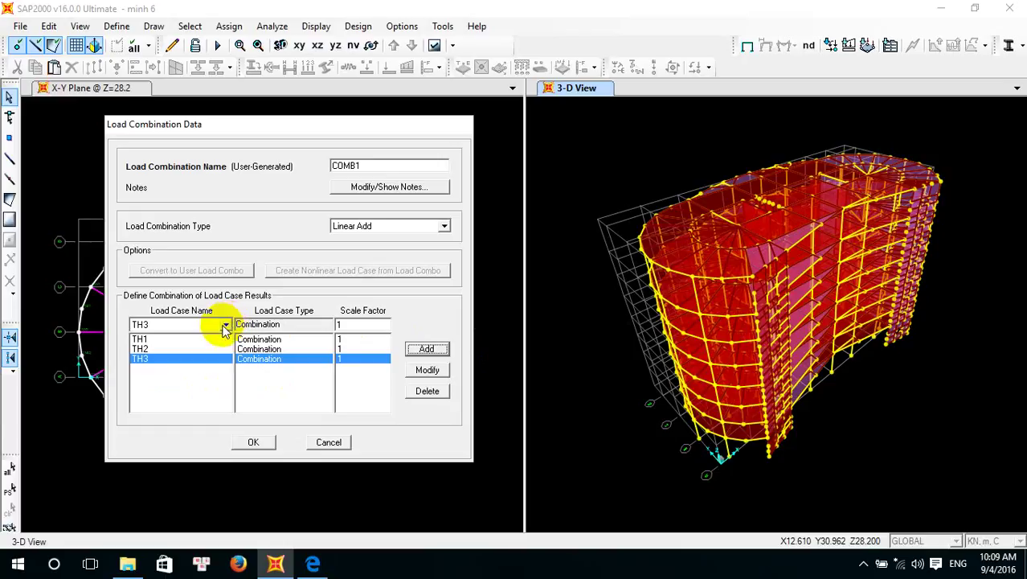
Add combinations TH4 and TH5 with scale factor 1 and name the new load combination THBAO
left_click(226, 324)
left_click(199, 398)
left_click(426, 349)
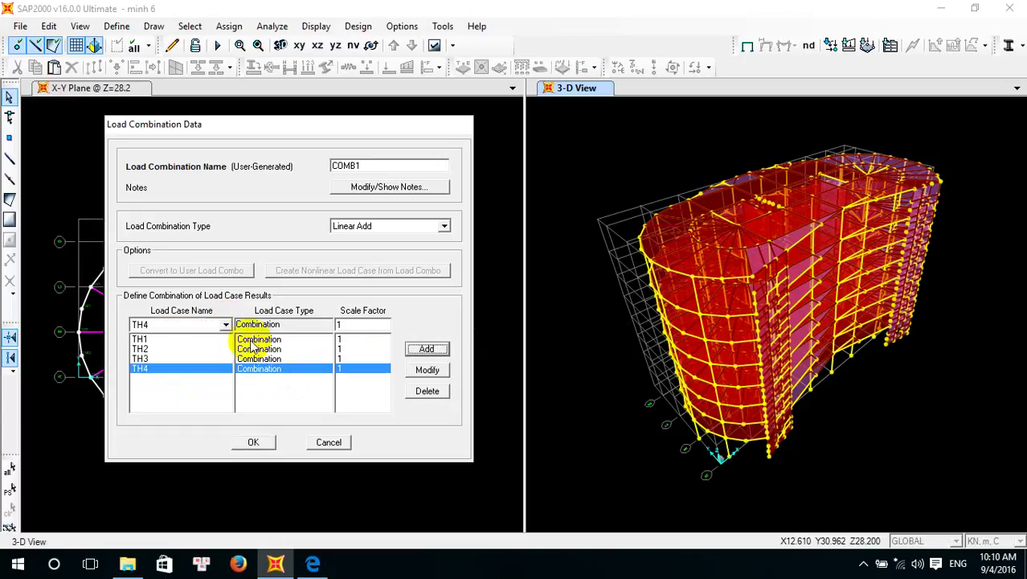
left_click(226, 325)
left_click(199, 407)
left_click(427, 349)
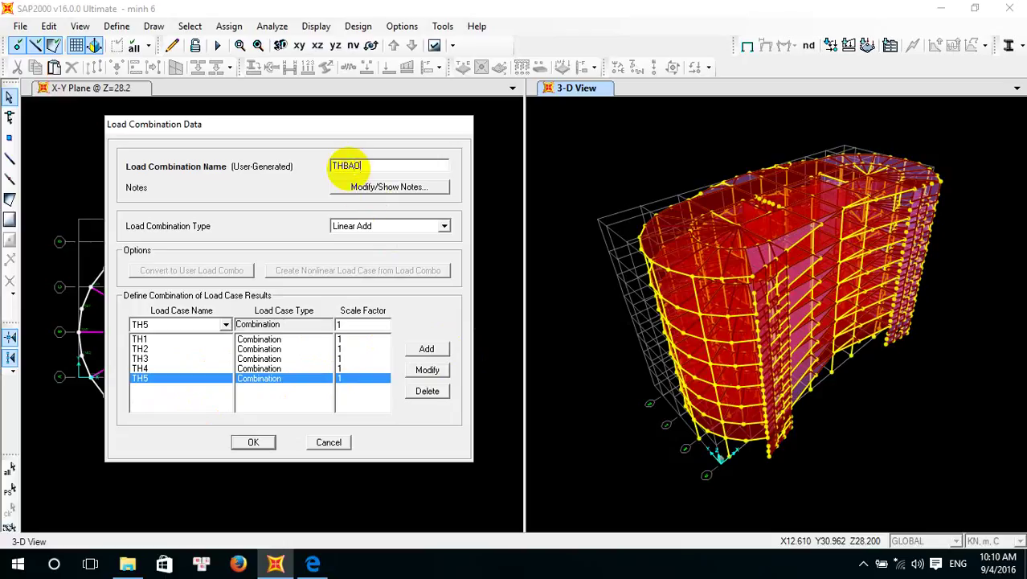
left_click(427, 350)
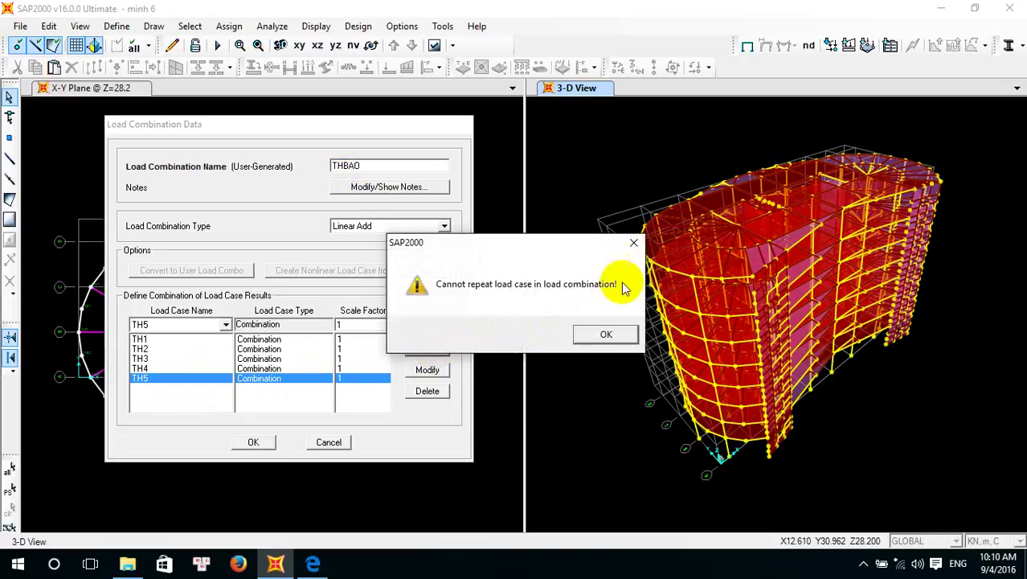
left_click(631, 250)
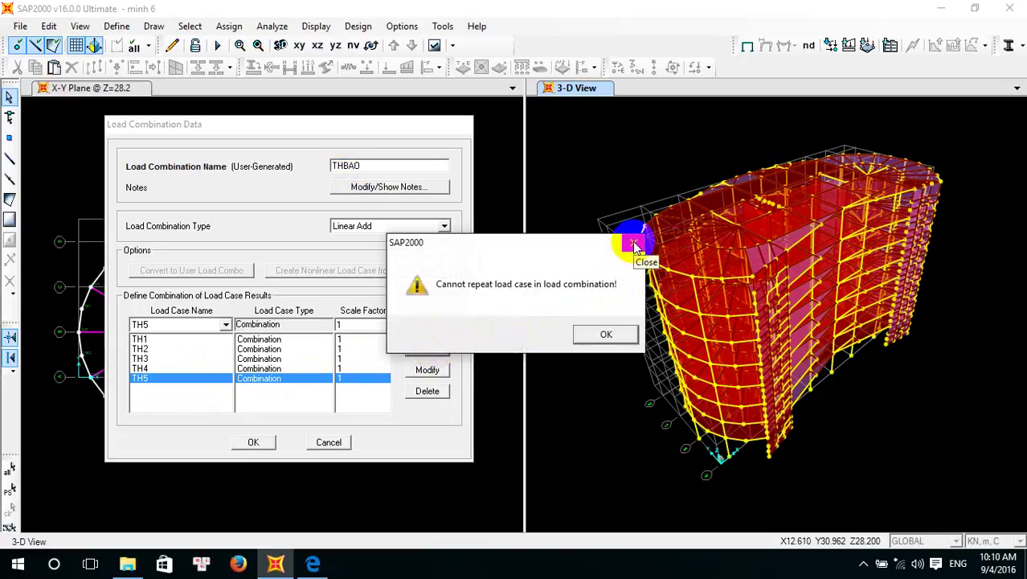
left_click(603, 338)
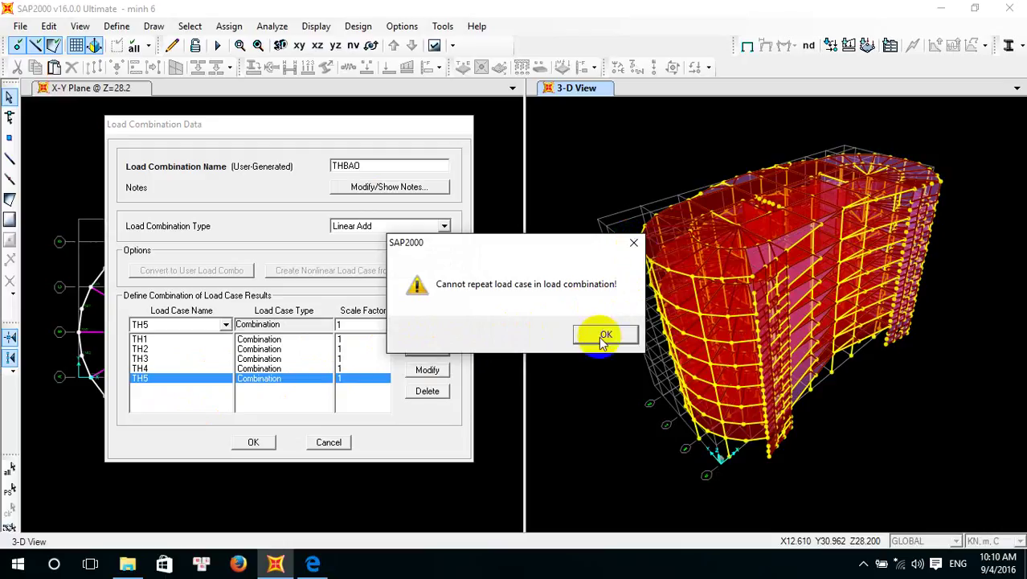
left_click(428, 350)
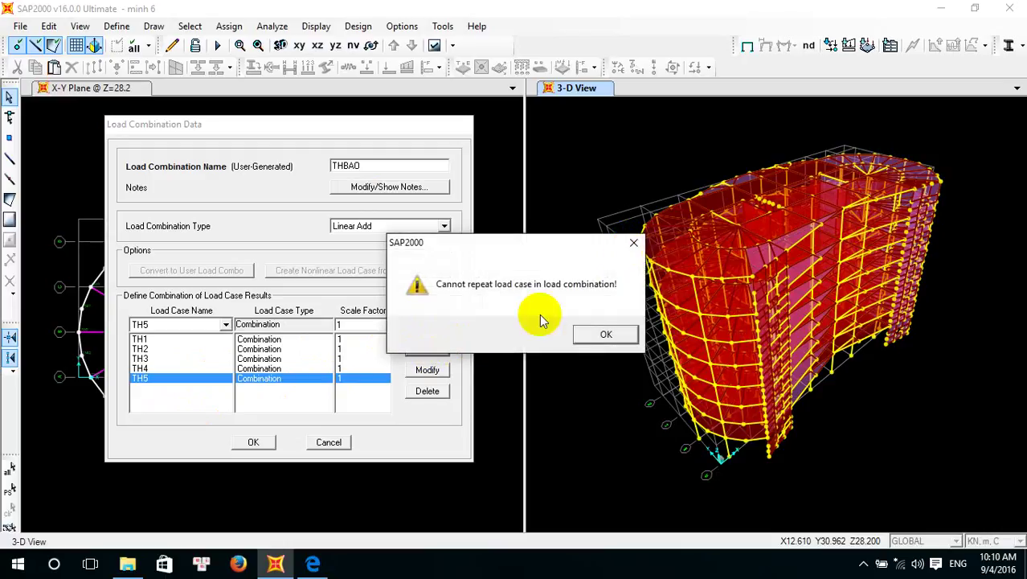
left_click(633, 249)
Set the combination type of THBAO to Envelope and try to add TH5 to it again
left_click(443, 226)
left_click(426, 249)
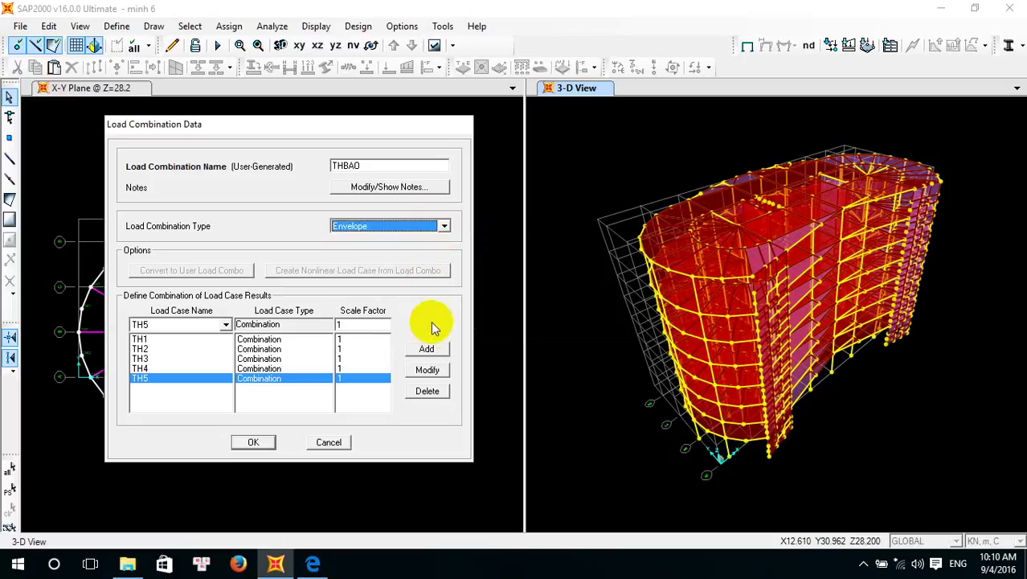
left_click(427, 348)
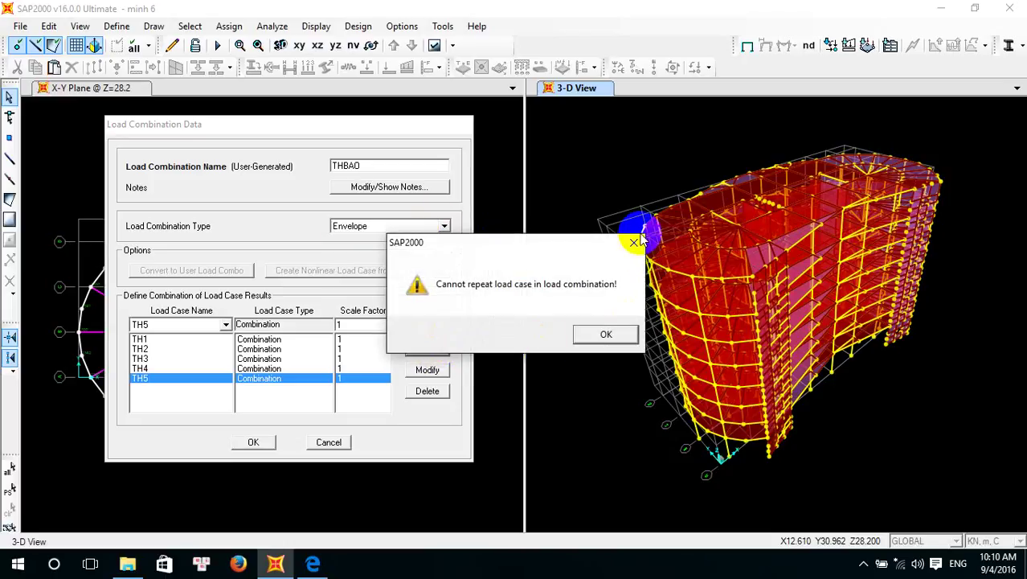
left_click(633, 242)
Set the combination type of THBAO to Absolute Add and accept the combination
left_click(444, 226)
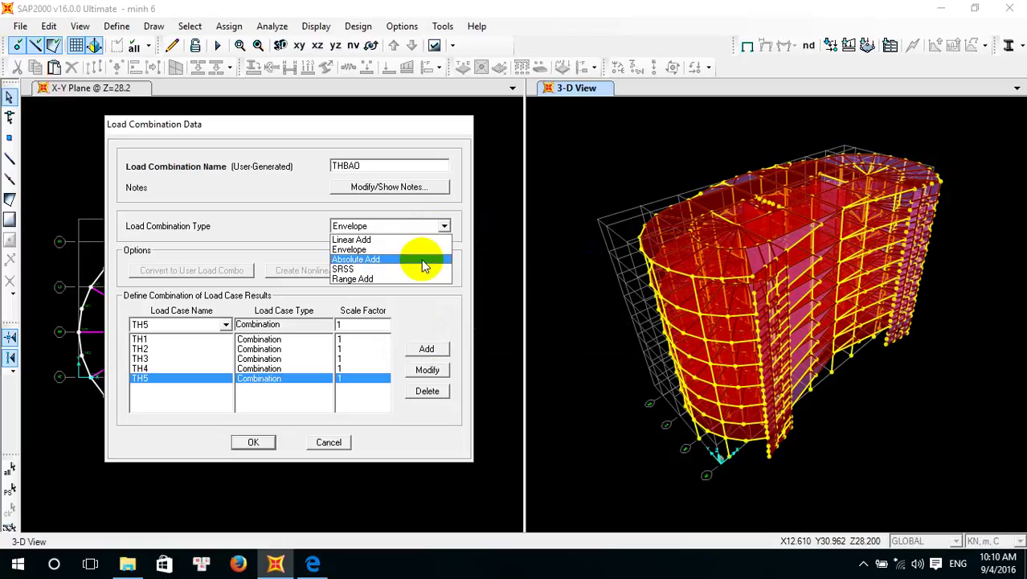
left_click(423, 260)
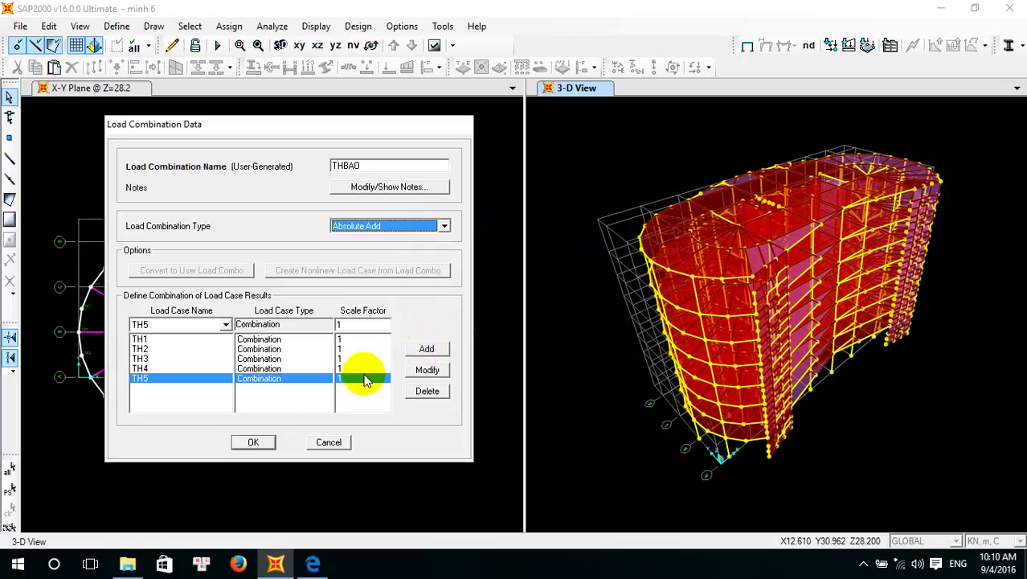
left_click(252, 442)
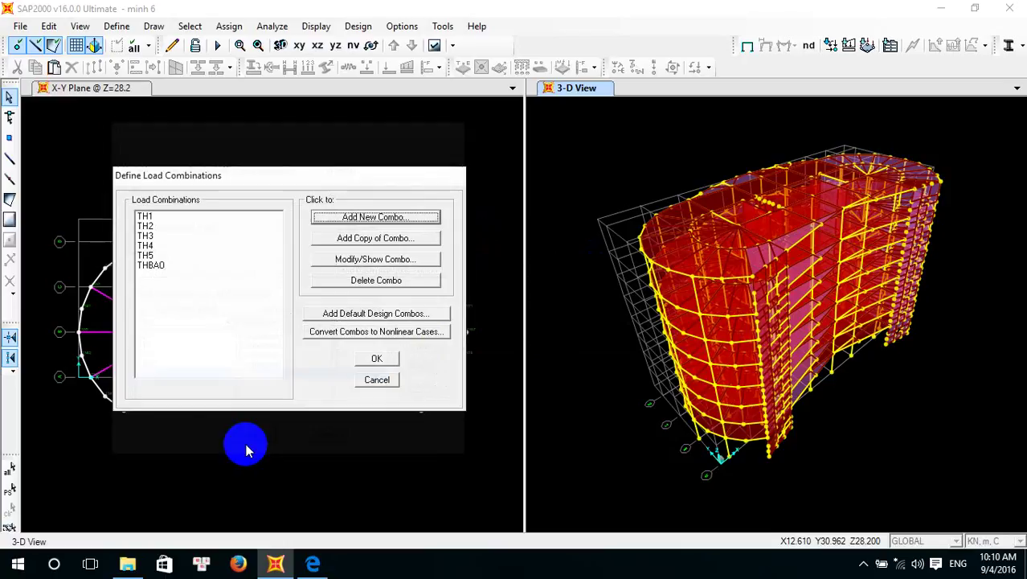
left_click(180, 267)
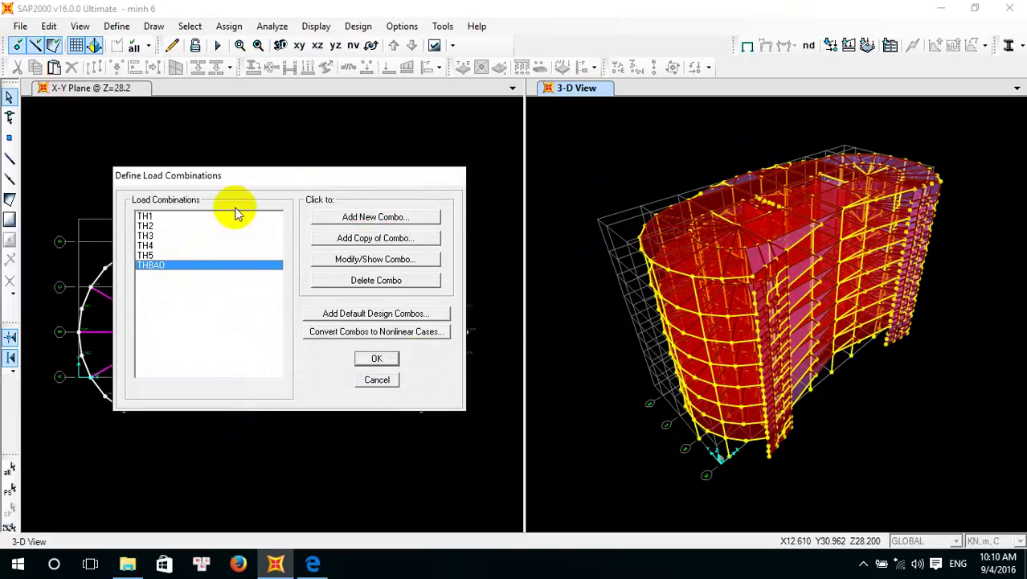
left_click_drag(229, 215, 215, 257)
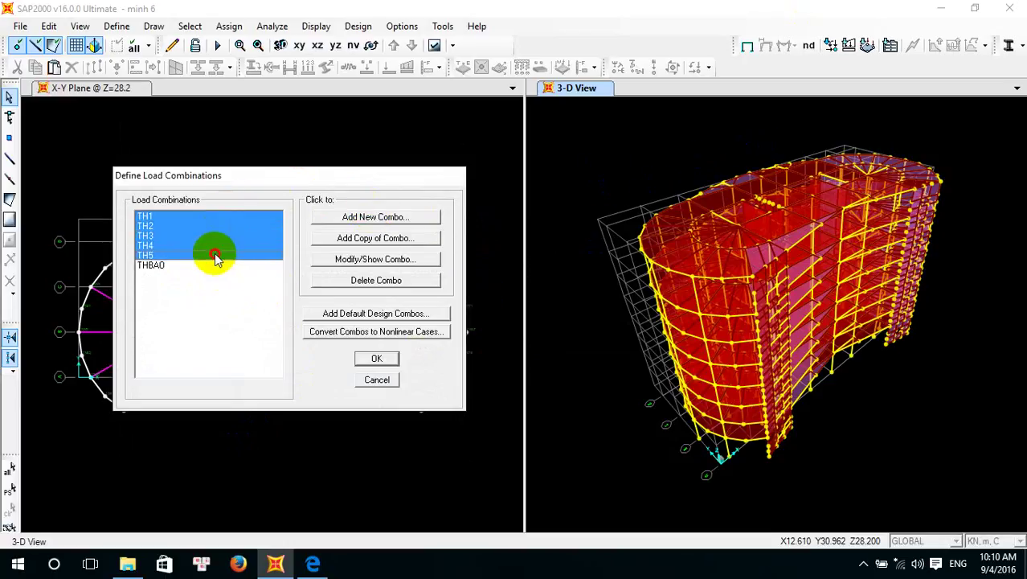
Select the THBAO load combination and accept the load combination definitions
left_click(174, 268)
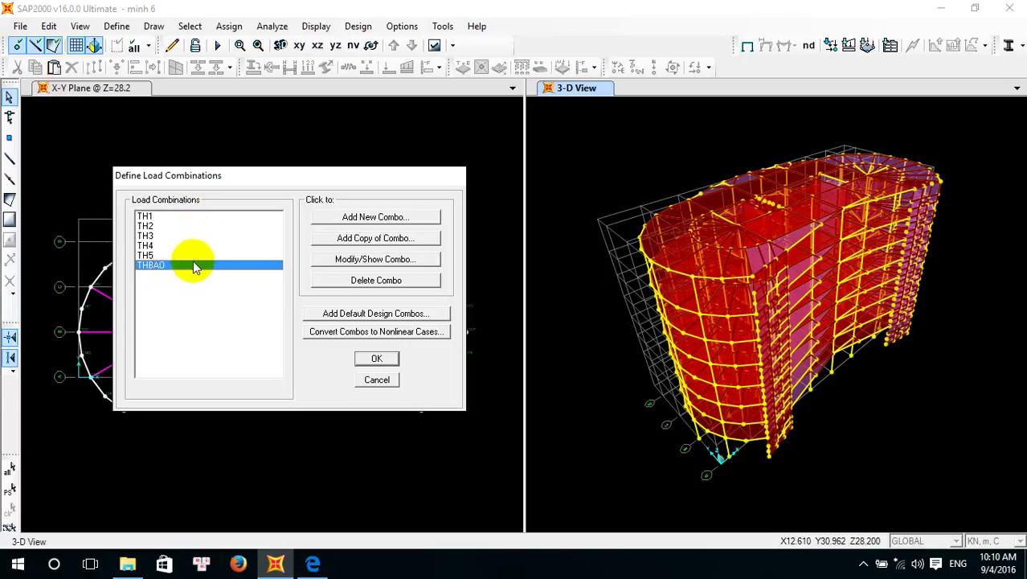
left_click(351, 285)
left_click(372, 359)
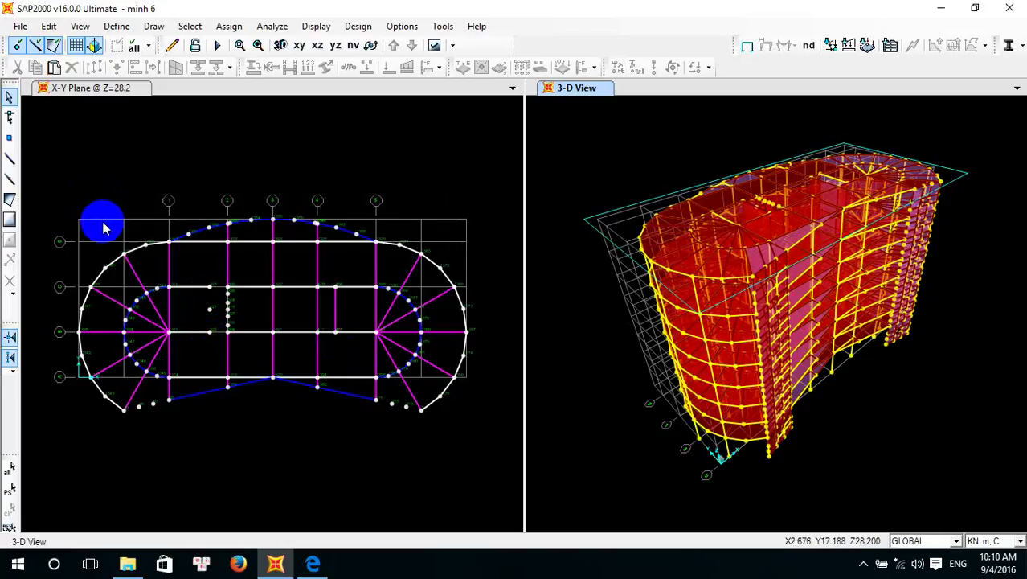
Switch to the assignment PDF and review requirement 3 on reinforced concrete frame design and its permitted standards
left_click(314, 566)
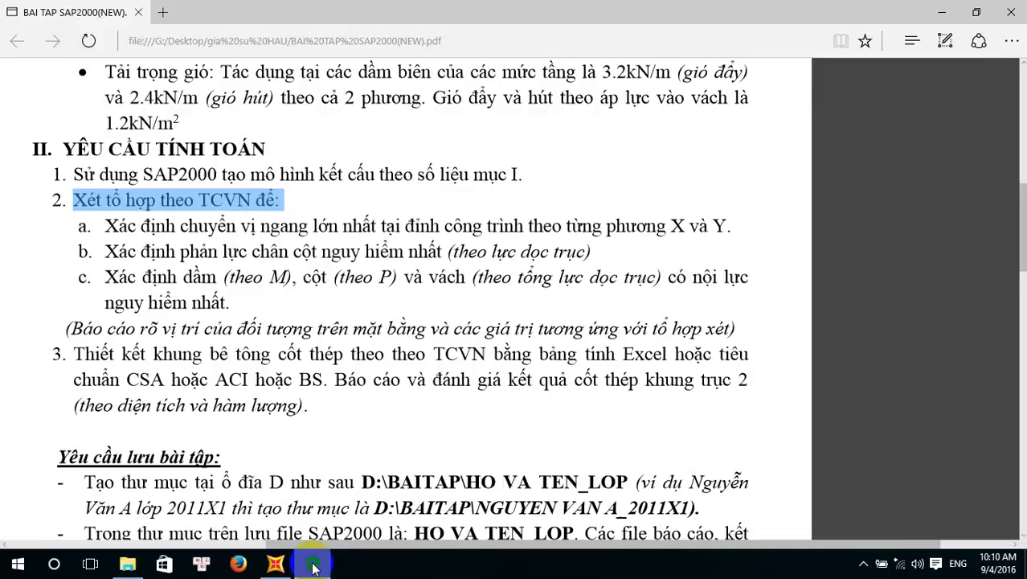
left_click(313, 567)
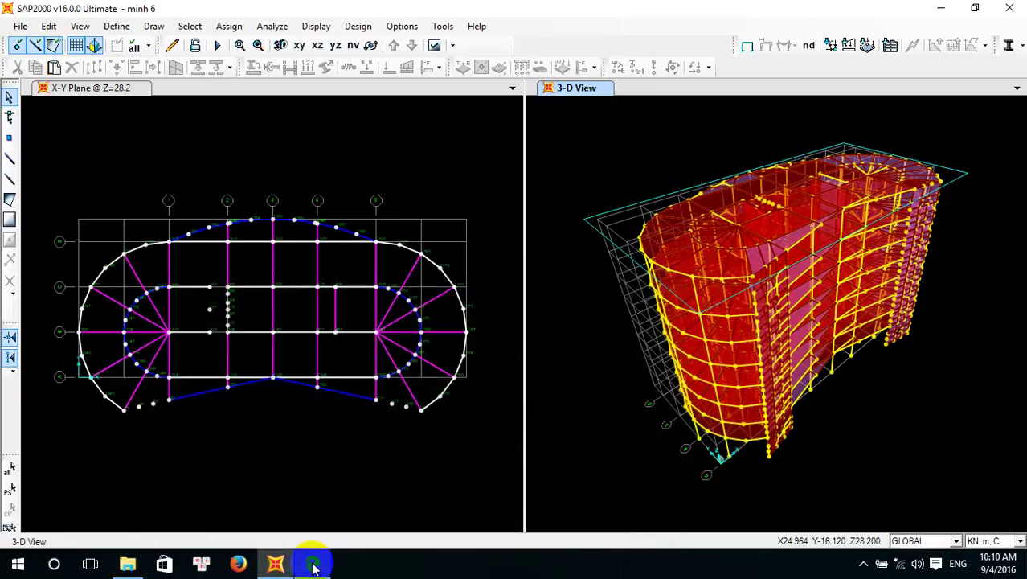
left_click(313, 566)
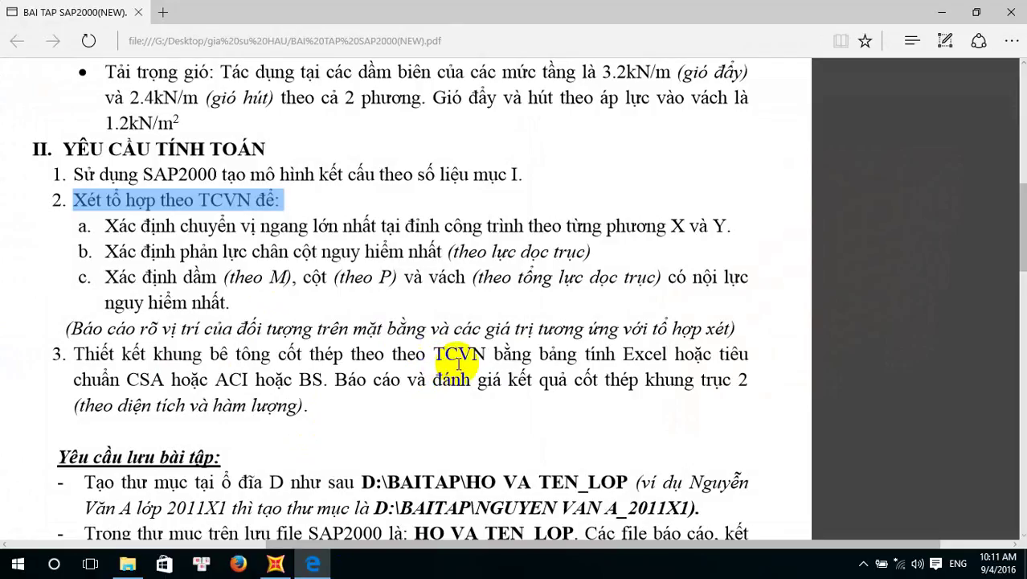
left_click_drag(667, 354, 102, 354)
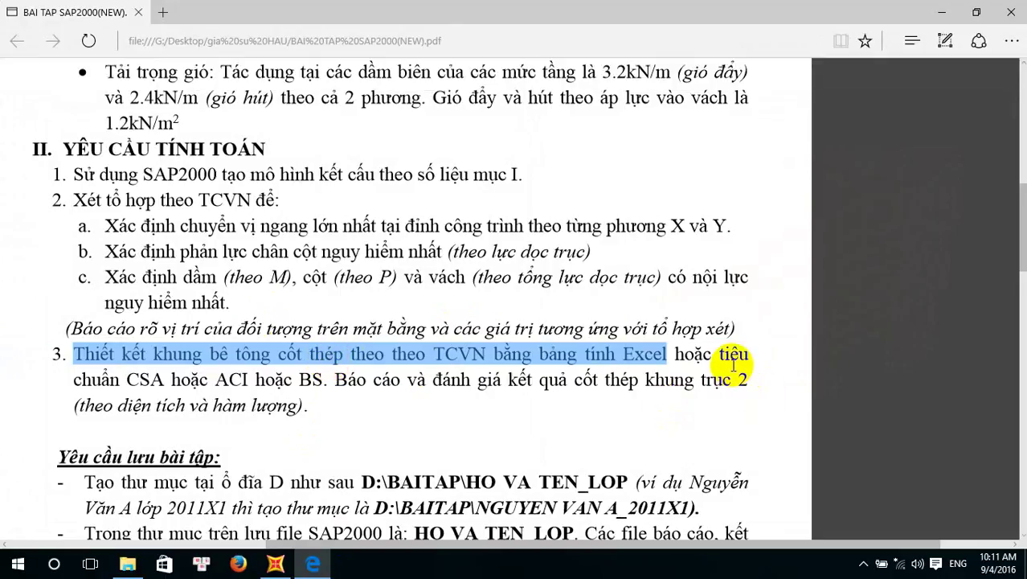
left_click_drag(111, 379, 326, 382)
left_click(326, 381)
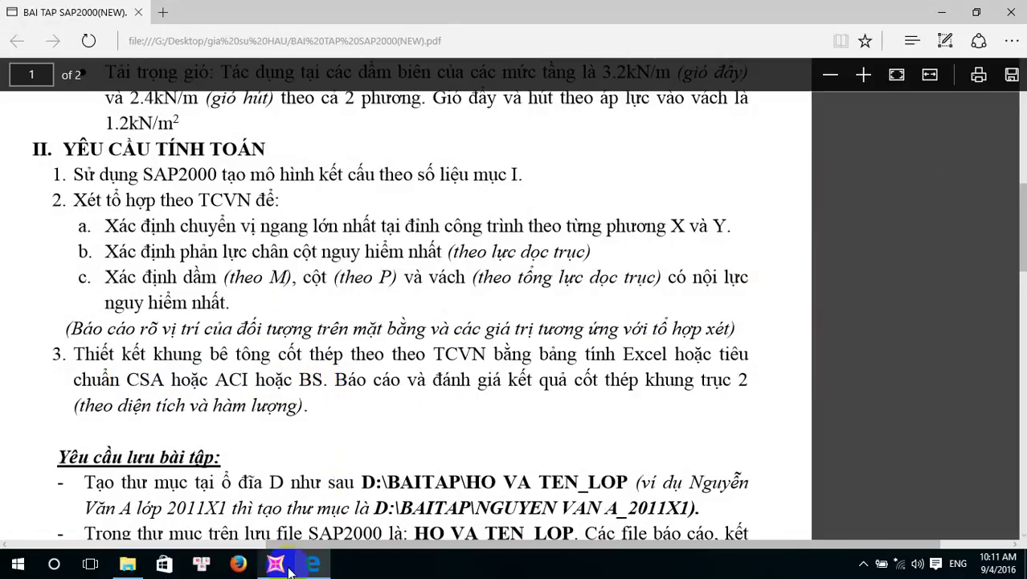
left_click(321, 383)
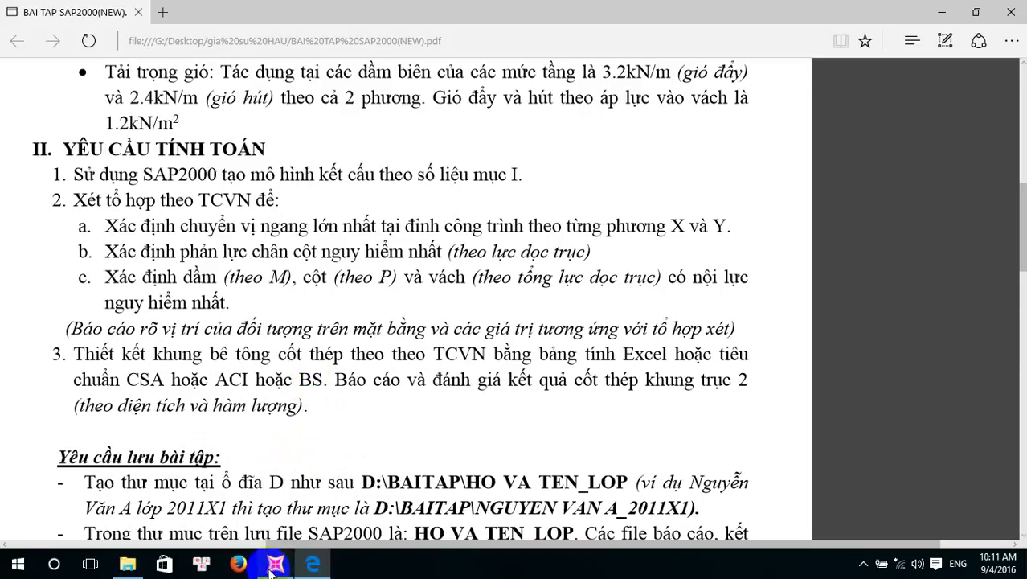
Switch back to SAP2000 and set the concrete frame design code to BS8110 97 in the design preferences
left_click(273, 565)
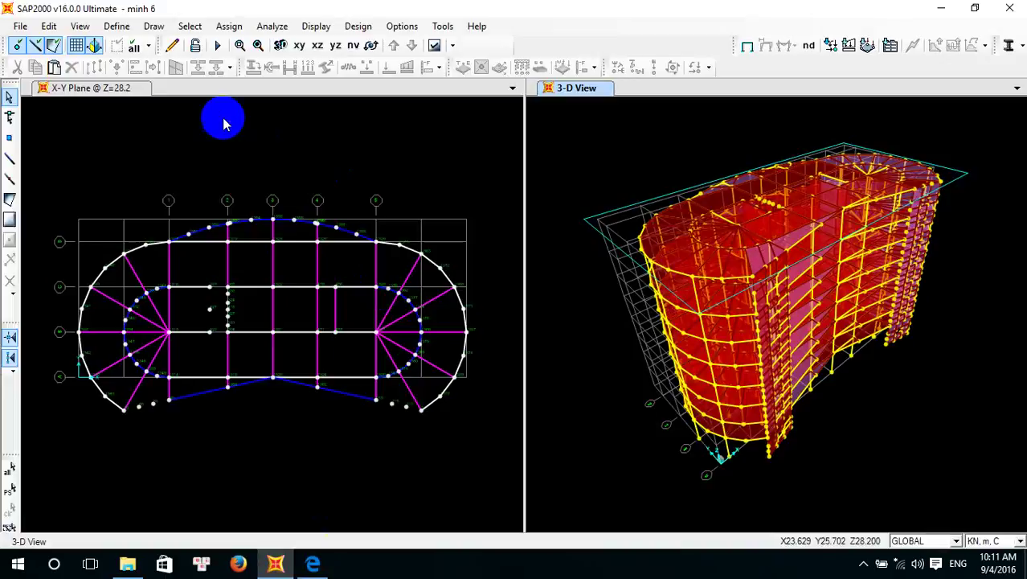
left_click(350, 33)
mouse_move(413, 64)
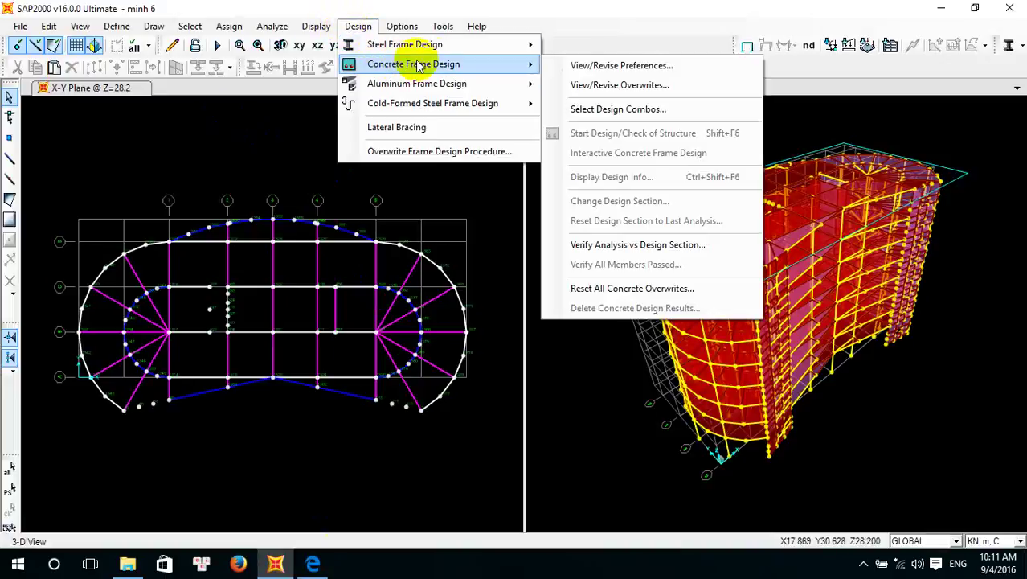
left_click(591, 69)
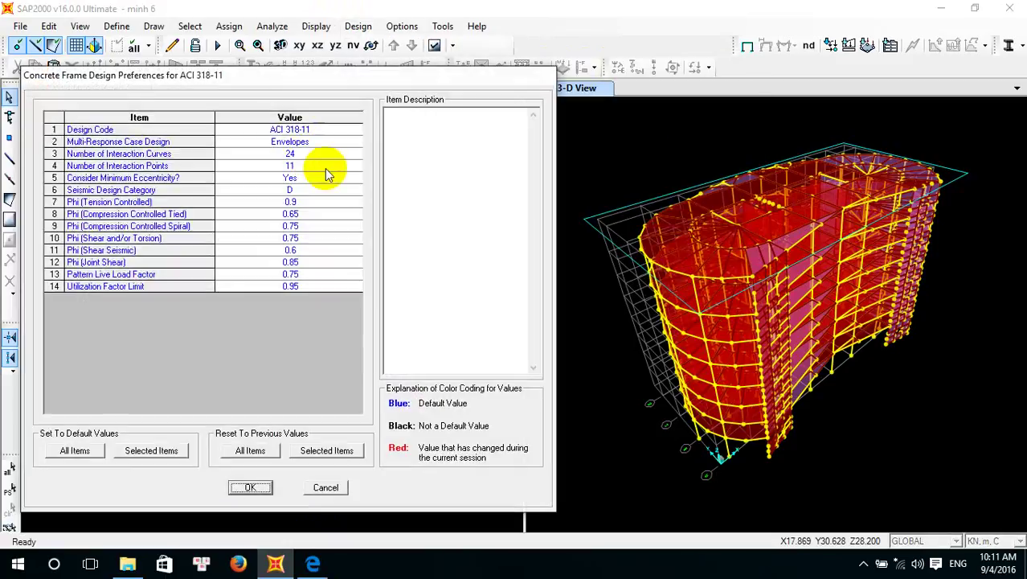
left_click(336, 132)
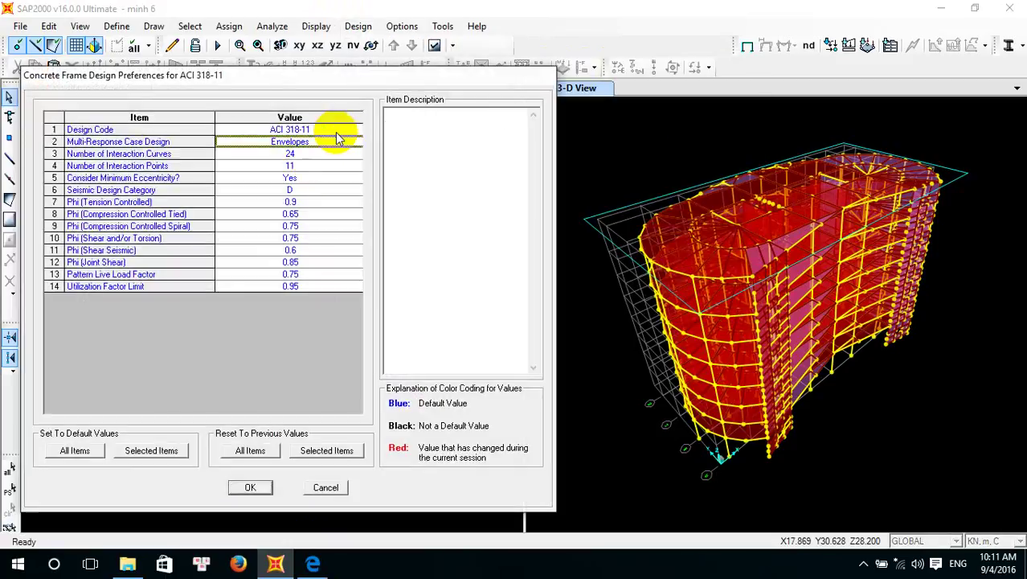
left_click(356, 132)
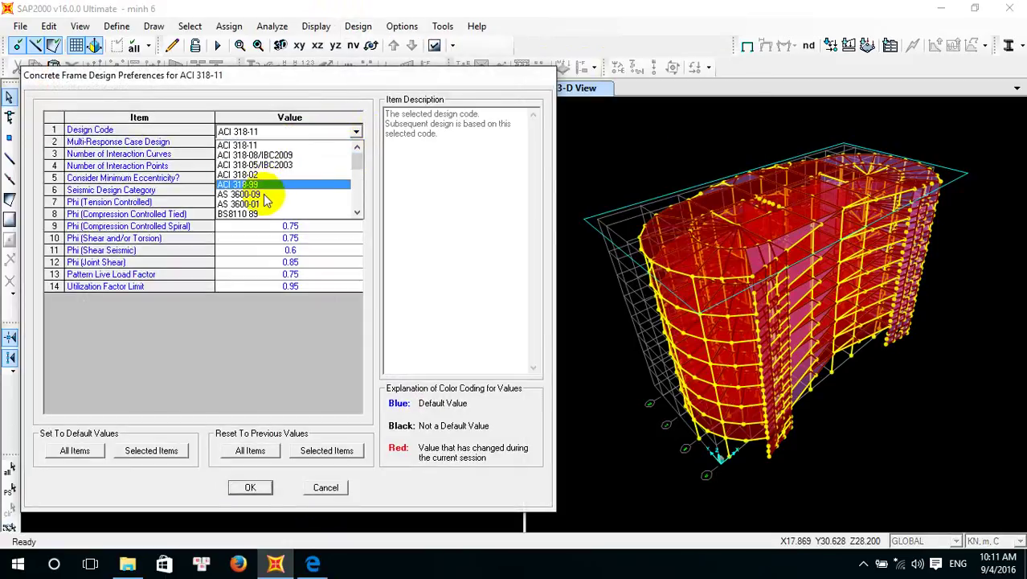
scroll(265, 197, "down", 1)
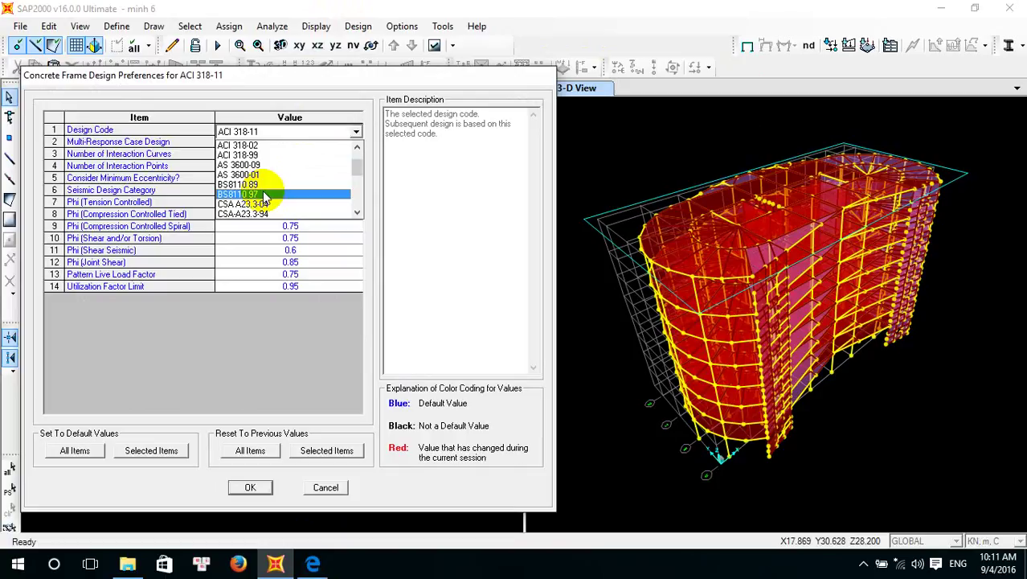
left_click(265, 196)
left_click(253, 486)
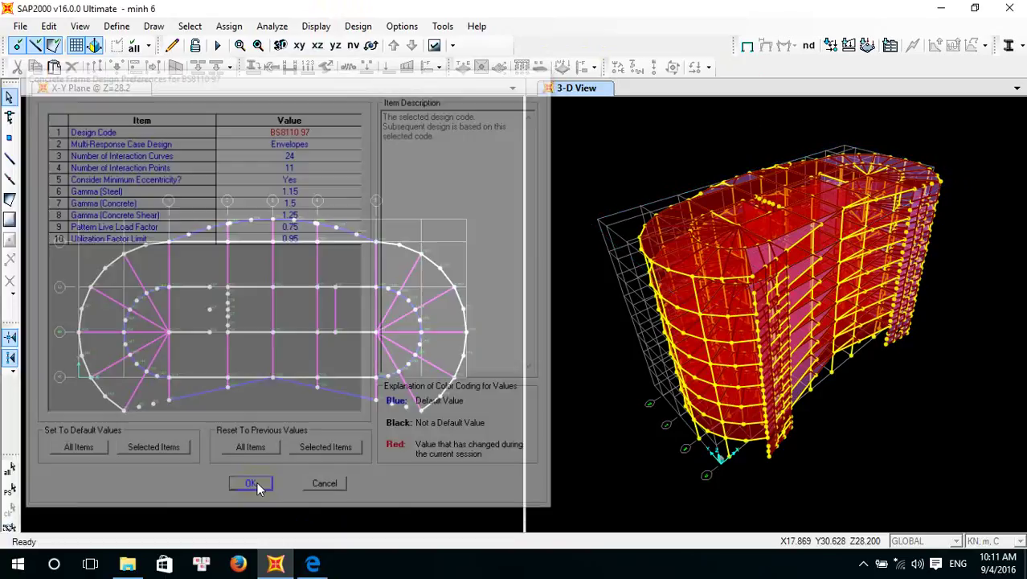
Open the B25 concrete material's properties and set its weight per unit volume to 25 in KN, m, C units
left_click(116, 27)
left_click(172, 42)
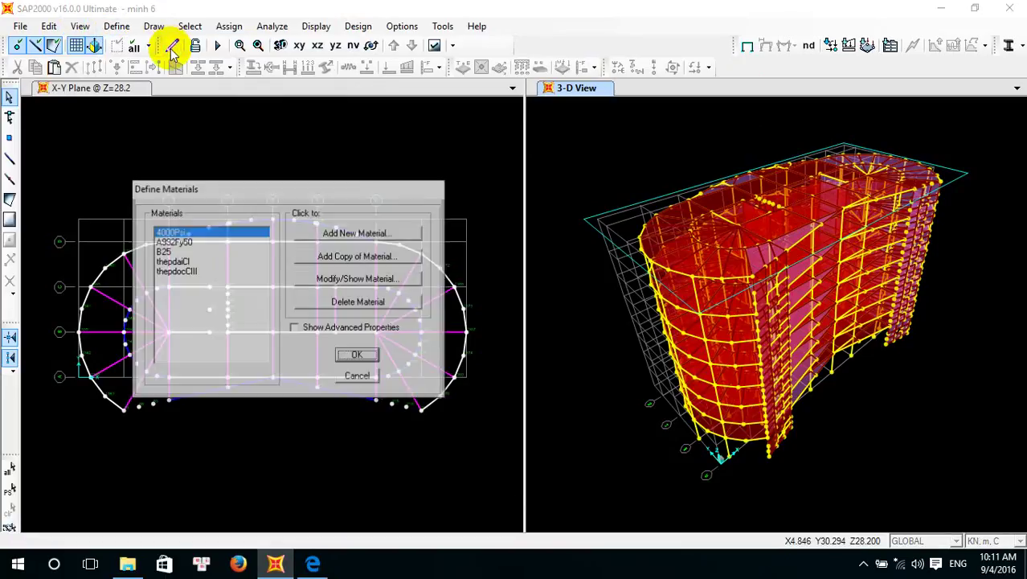
left_click(161, 250)
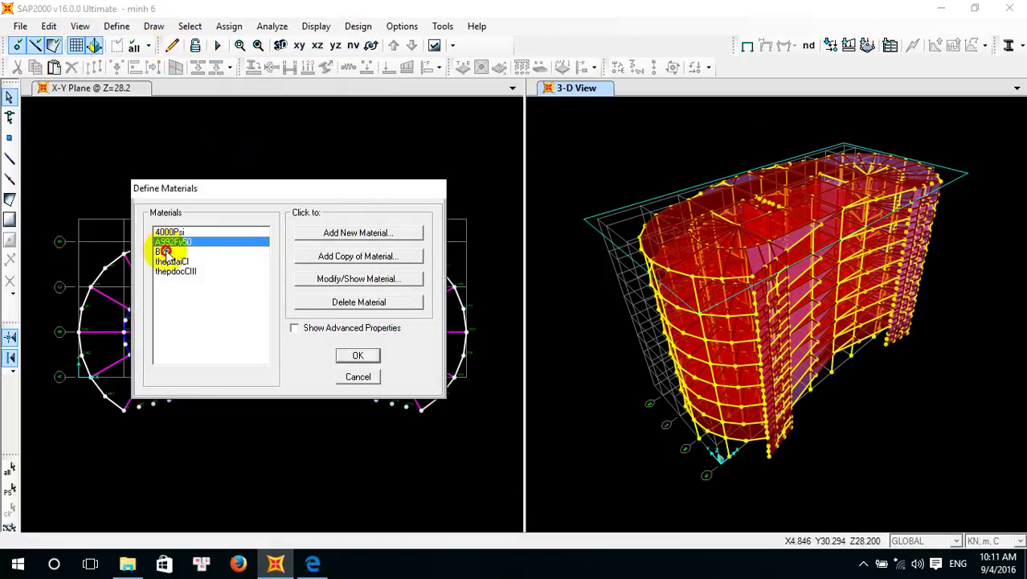
left_click(358, 279)
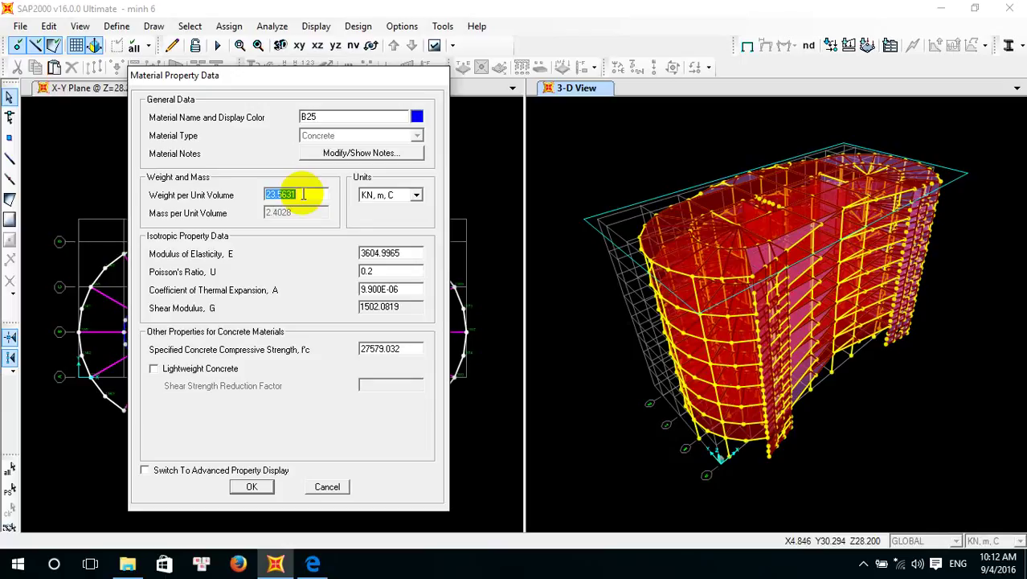
type("25")
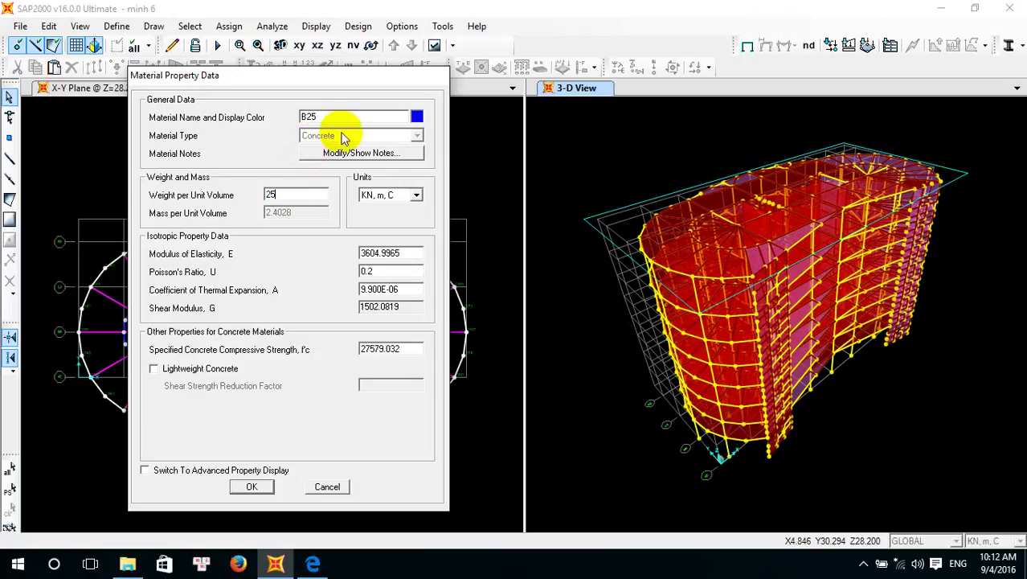
left_click(488, 271)
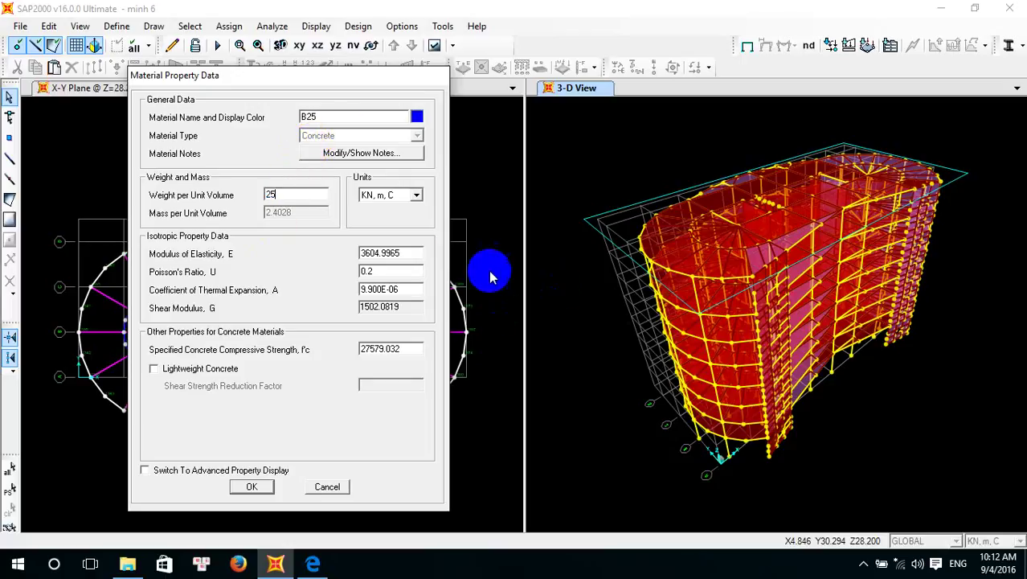
Set the B25 concrete's modulus of elasticity to 30E3MPA and accept the material properties
left_click(410, 253)
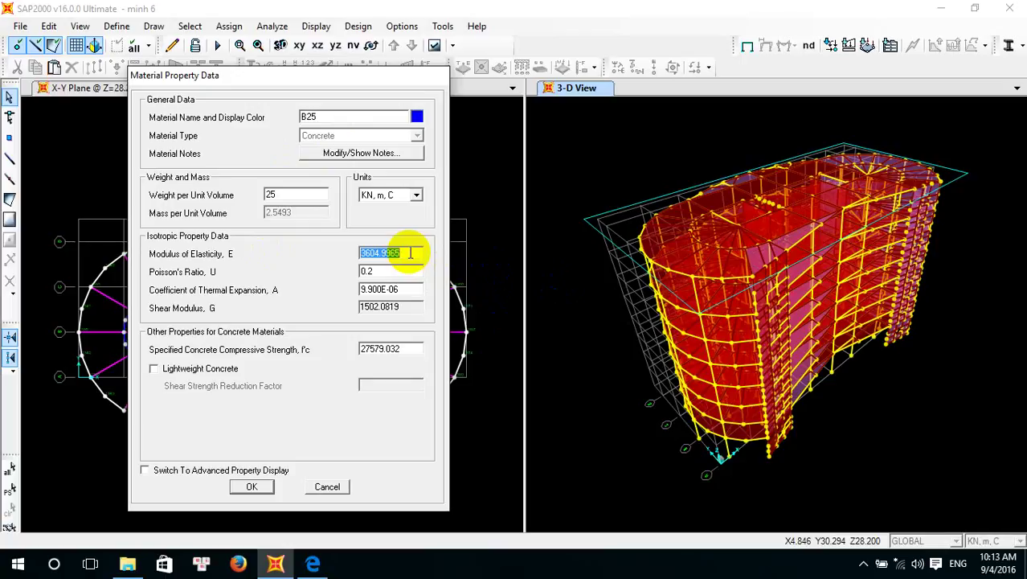
type("30E3MPA")
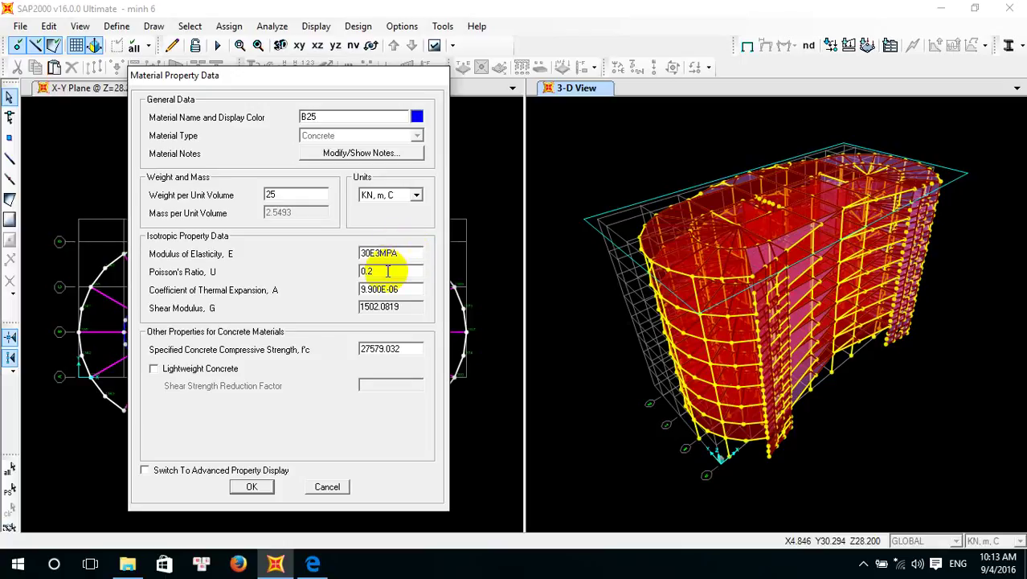
left_click(387, 272)
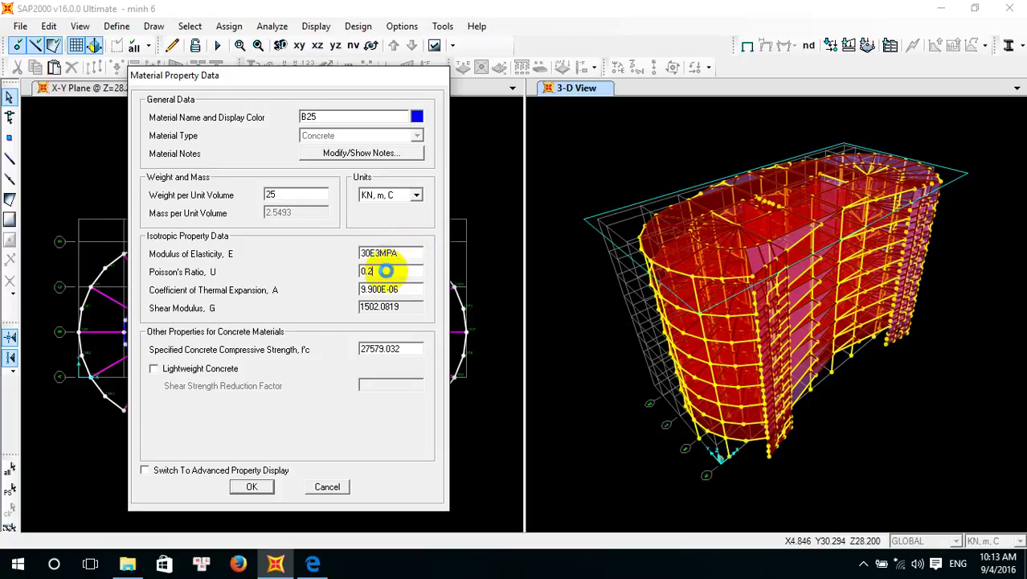
left_click(415, 349)
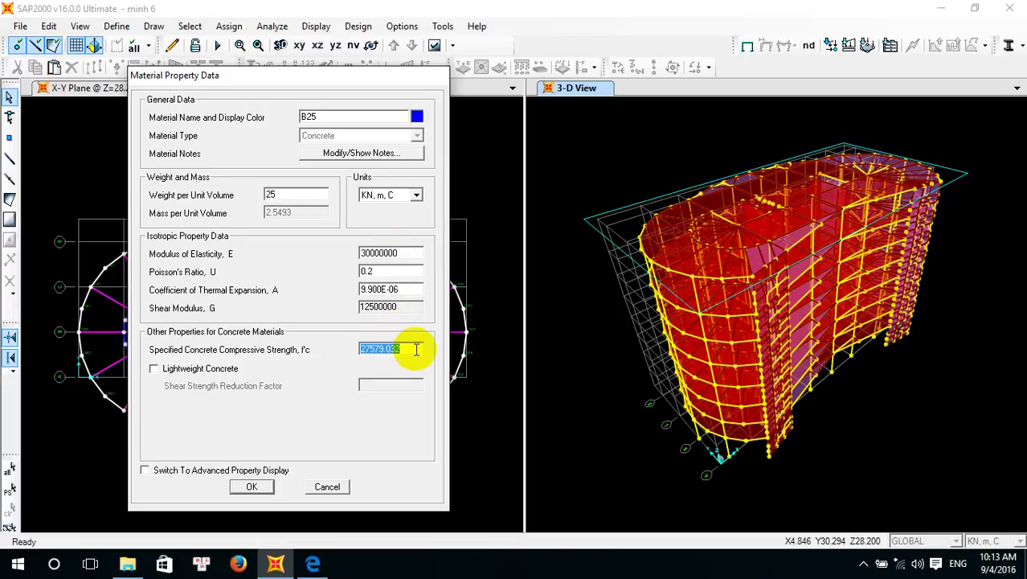
left_click(250, 486)
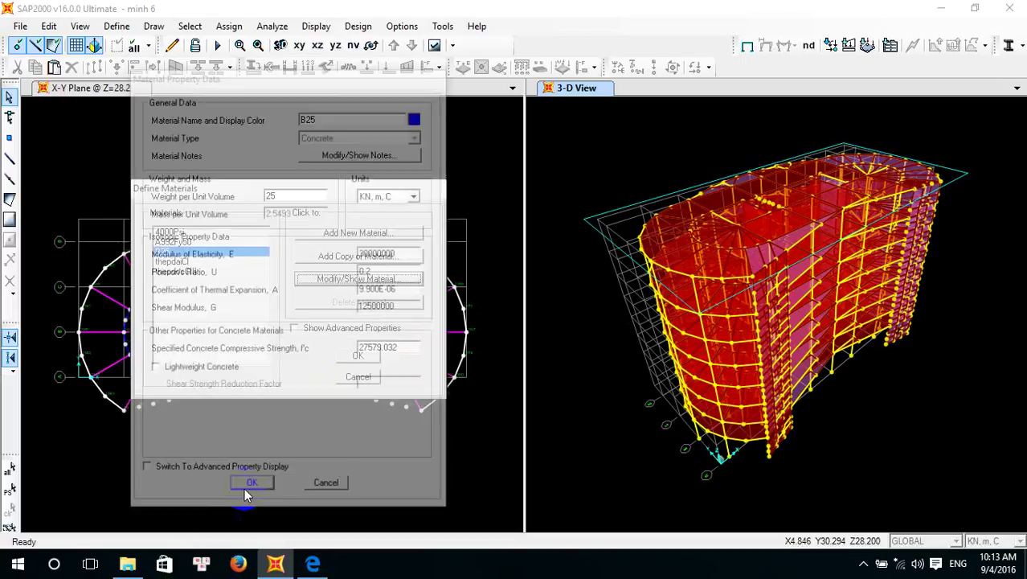
Review the properties of the thepdaiCI rebar material, select thepdocCIII, and close the material definitions
left_click(205, 261)
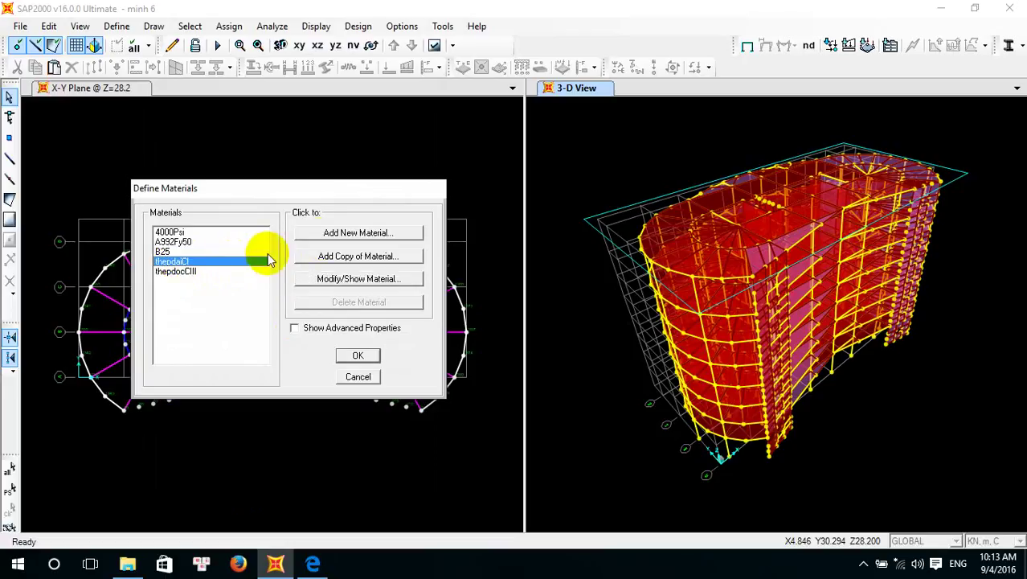
left_click(356, 281)
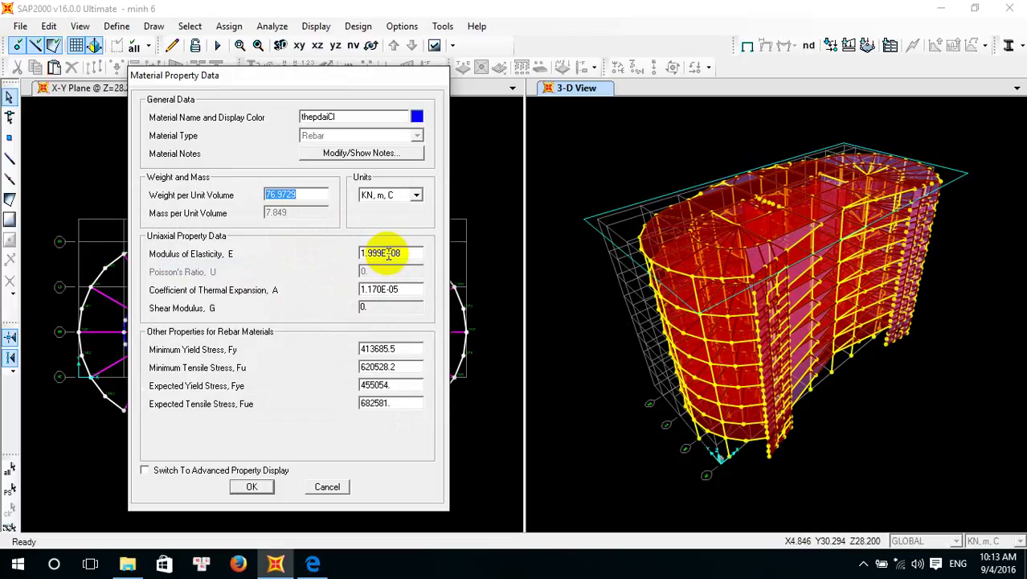
left_click(255, 488)
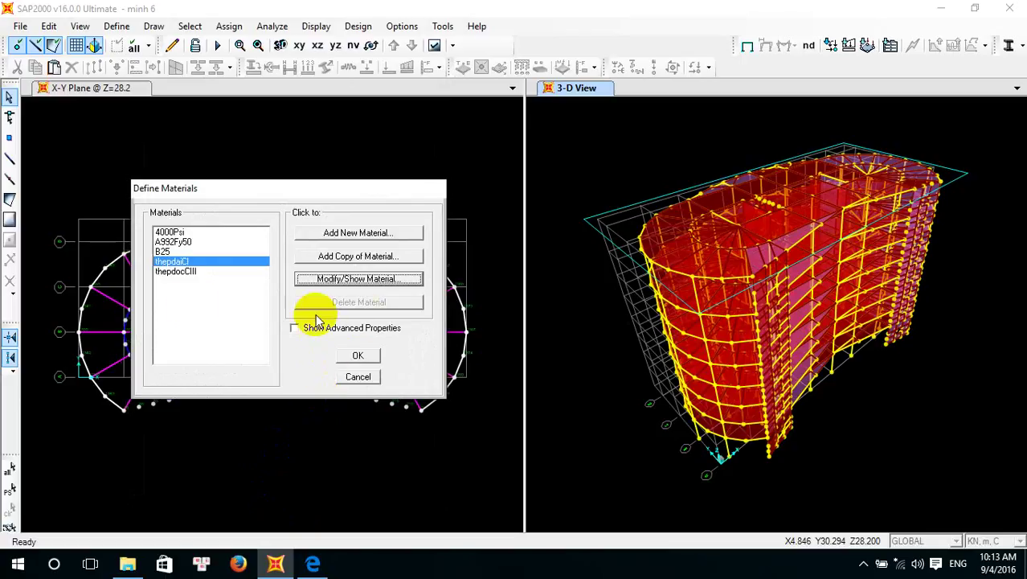
left_click(194, 273)
left_click(356, 355)
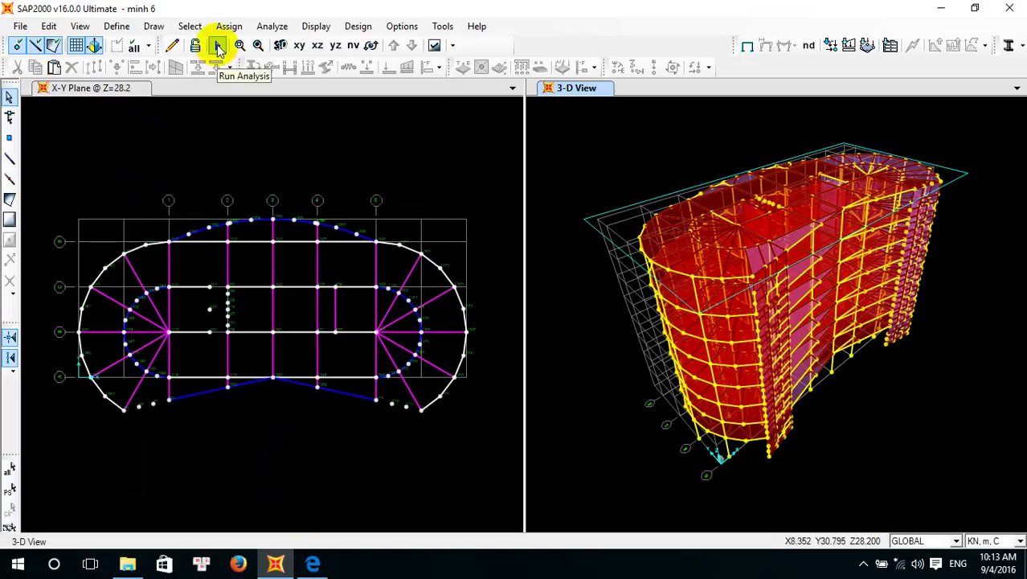
Exclude the MODAL case from the analysis and run the DEAD, HOATTAI, GX and GY load cases
left_click(219, 49)
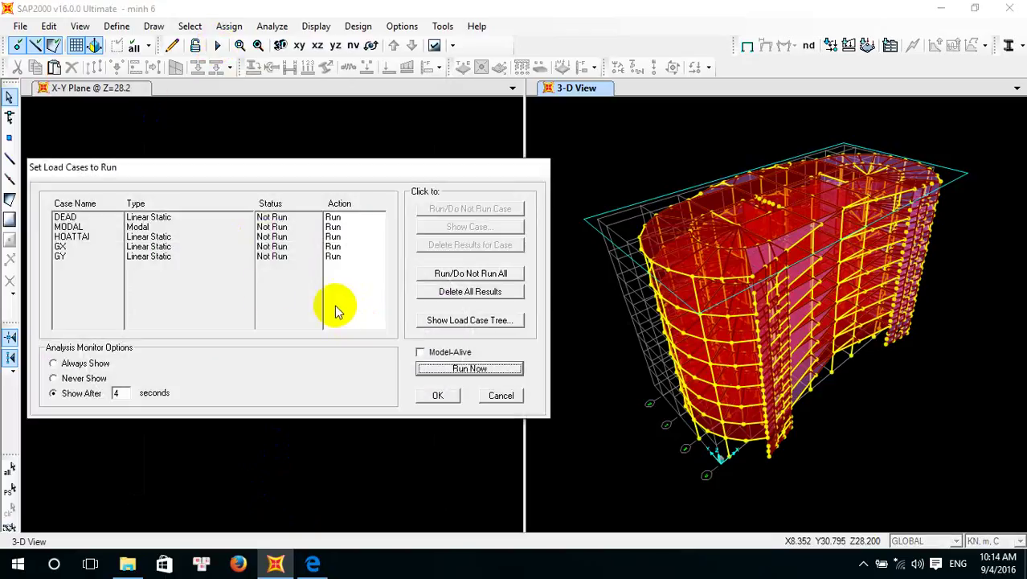
left_click(177, 226)
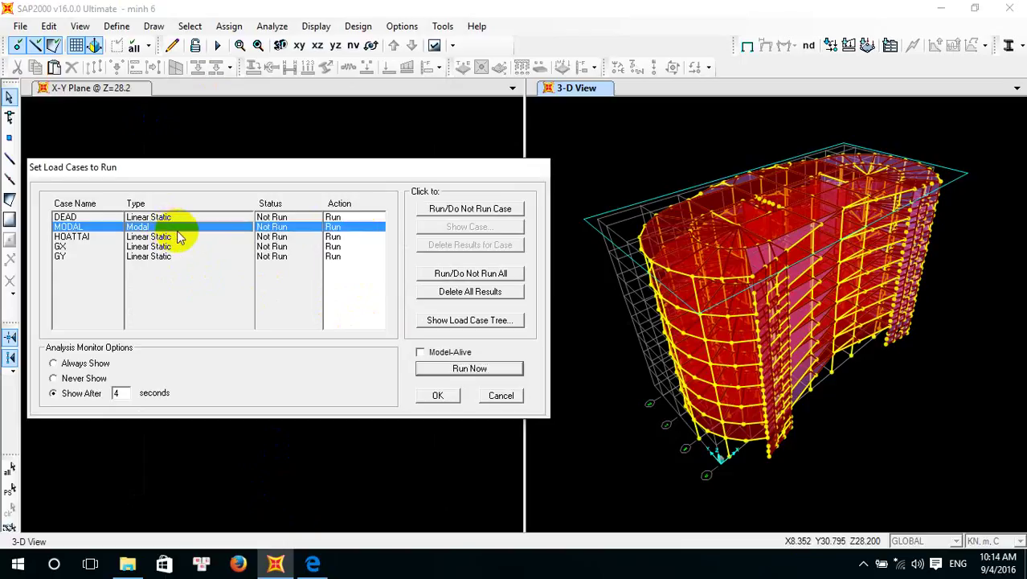
left_click(434, 211)
left_click(110, 236)
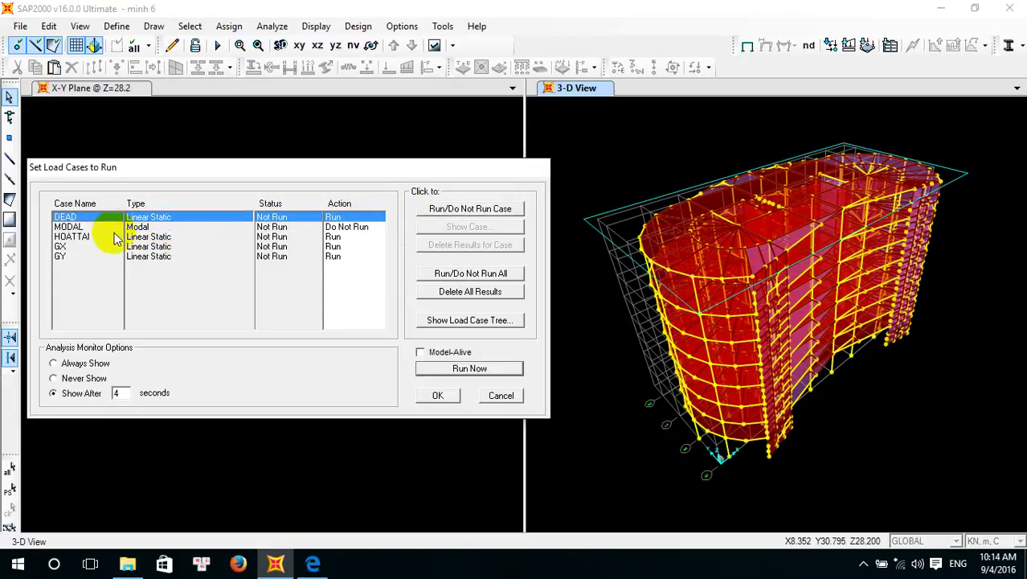
left_click(108, 256)
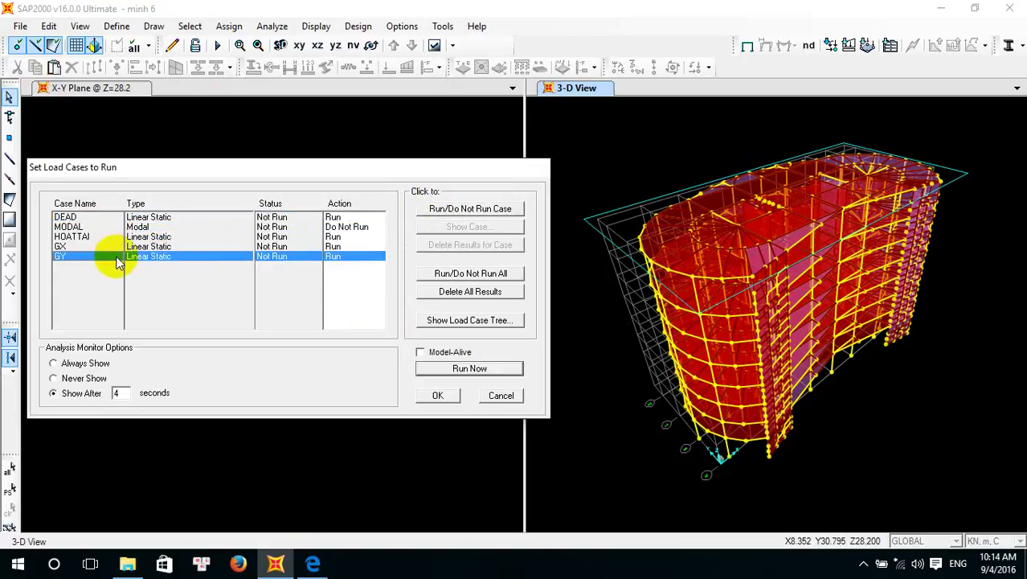
left_click(451, 369)
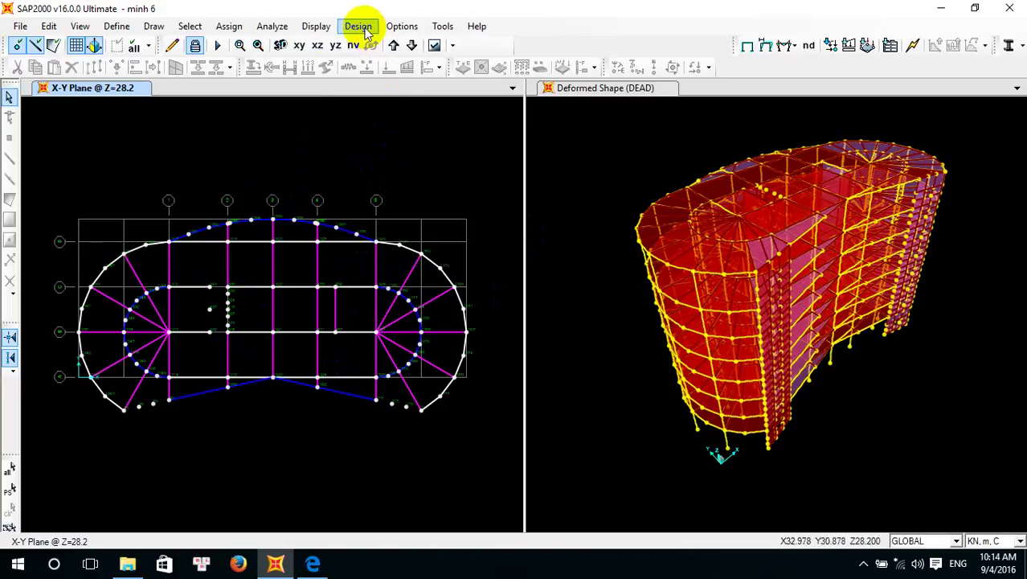
left_click(233, 196)
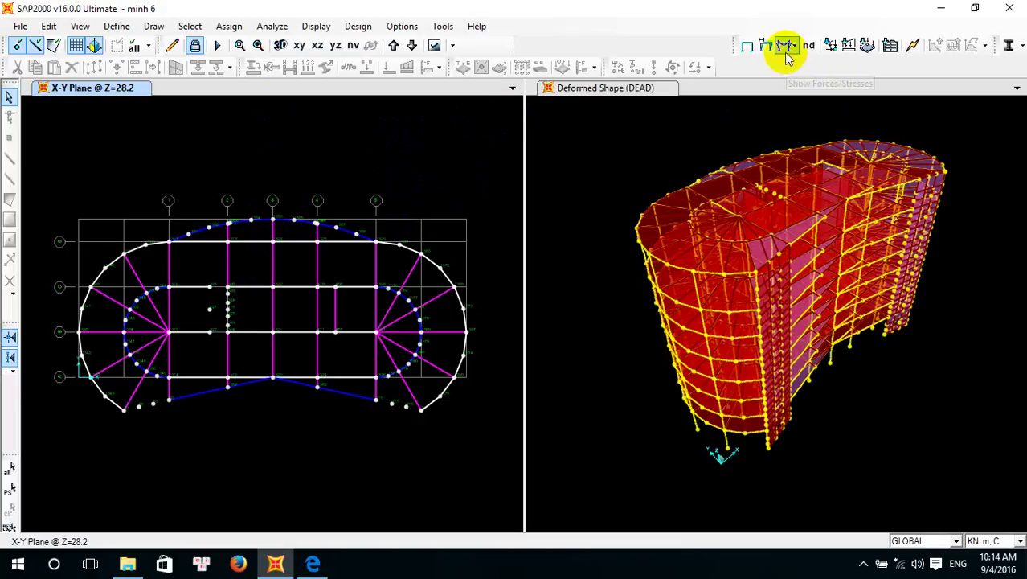
Switch to the BAI TAP SAP2000(NEW) PDF in Edge, read its calculation and reinforcement design requirements, and close the document
left_click(309, 566)
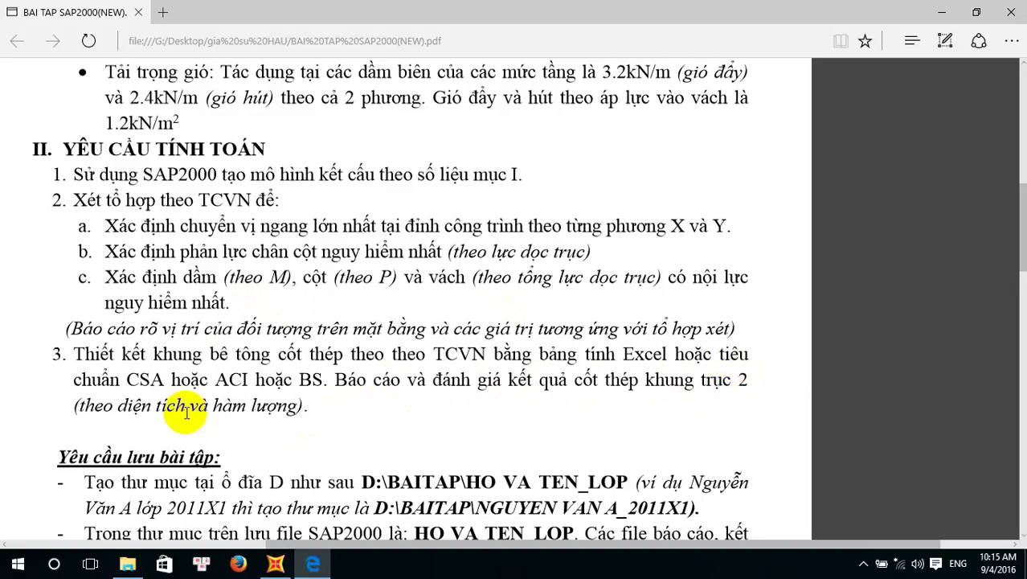
left_click(1011, 11)
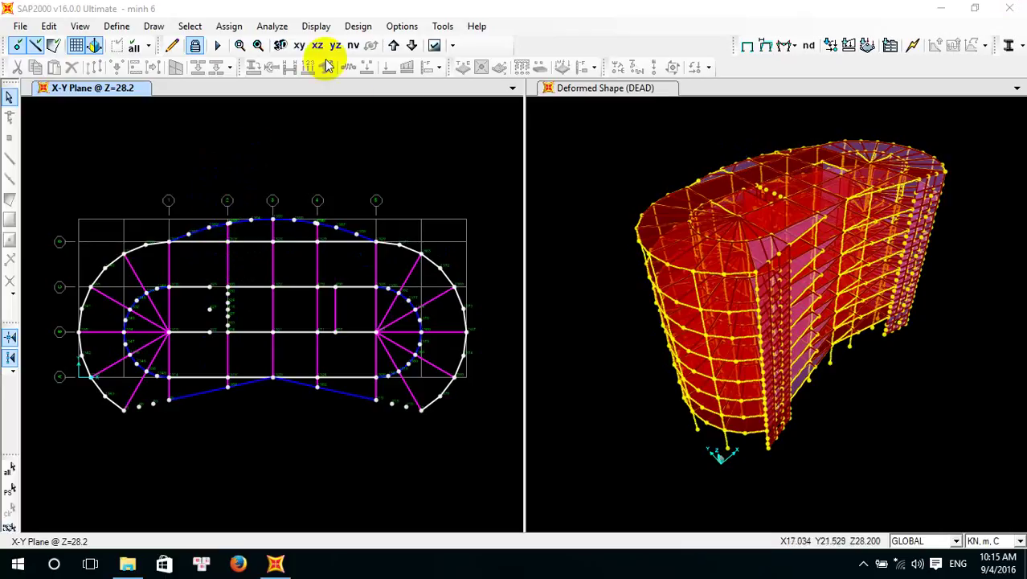
View the DEAD deformed shape in the XY, XZ and YZ planes, ending with the undeformed shape displayed in that window
left_click(569, 128)
left_click(299, 45)
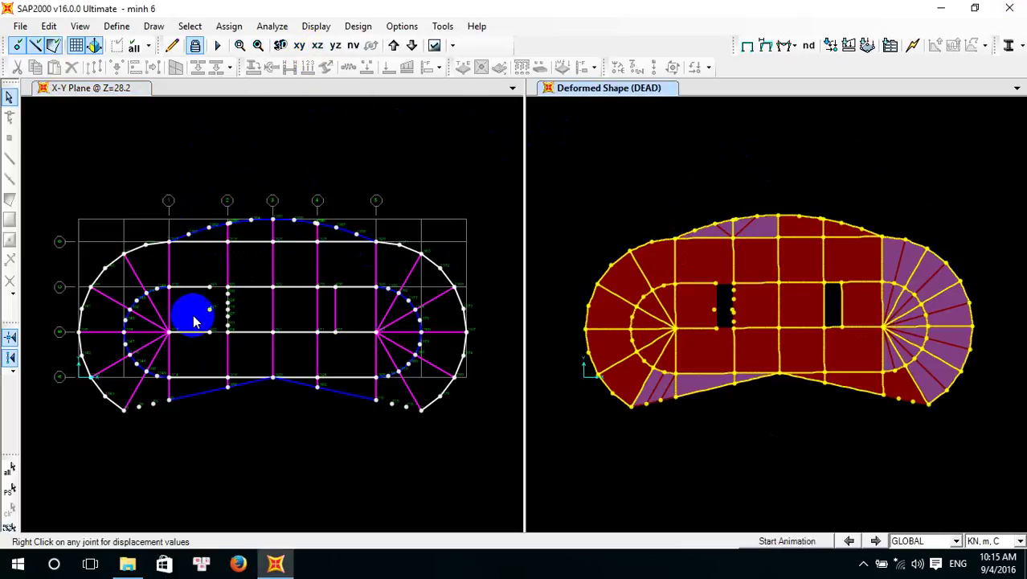
left_click(299, 45)
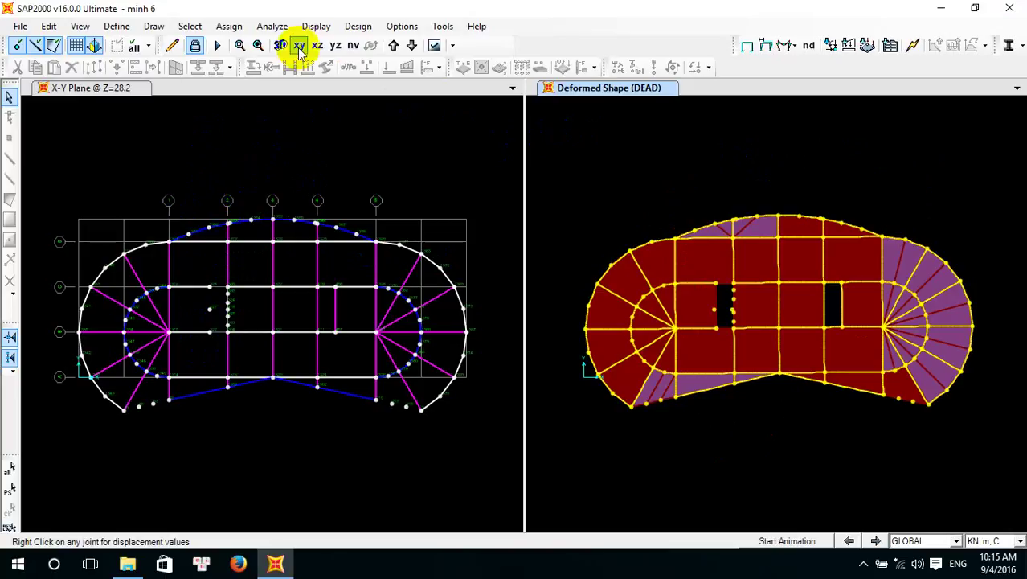
left_click(316, 46)
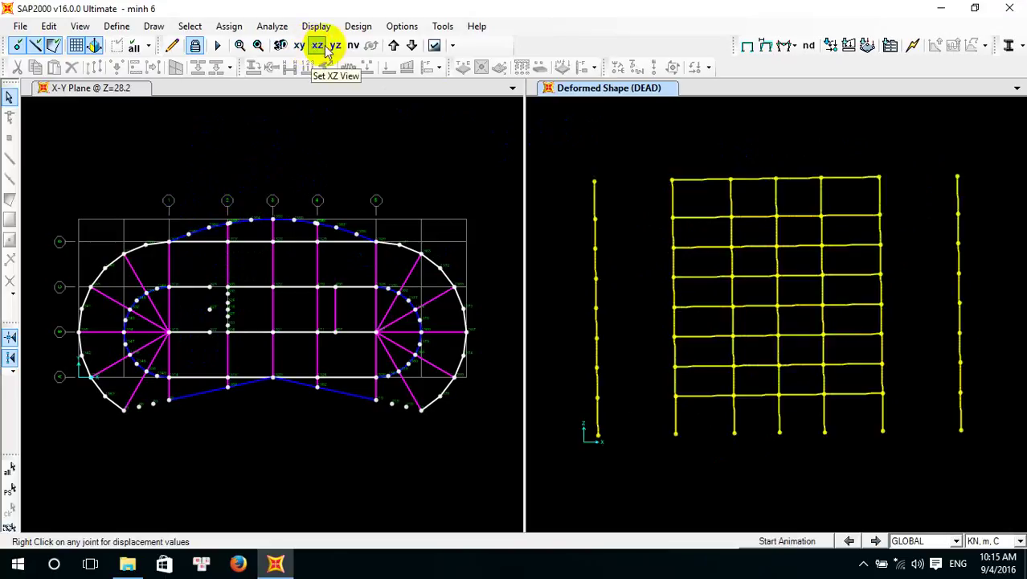
left_click(335, 46)
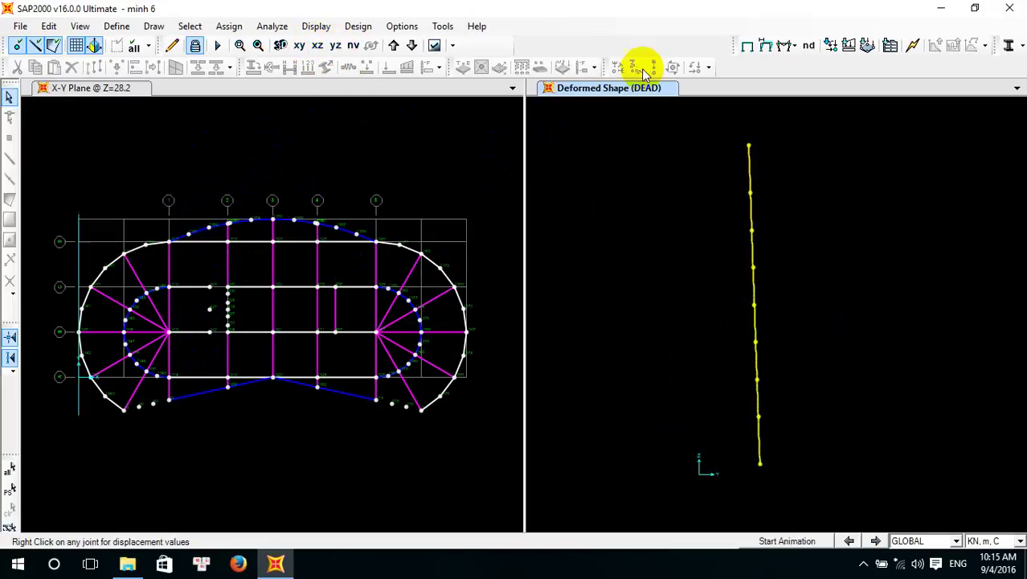
left_click(752, 47)
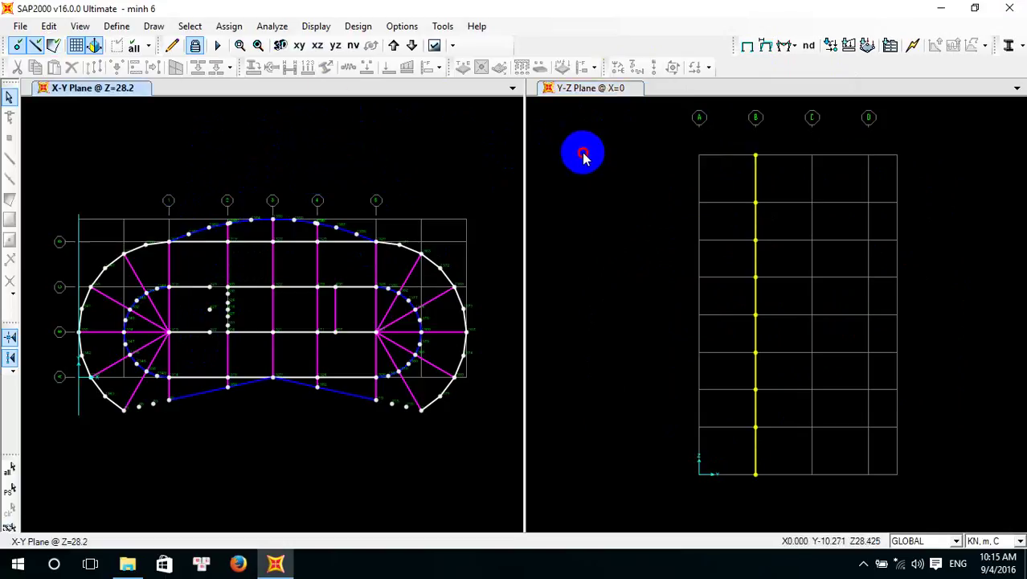
Show the X-Y plane at Z=4.2 in the area-filled view and the Y-Z elevation of axis 2 at X=16.5 in the other
left_click(350, 116)
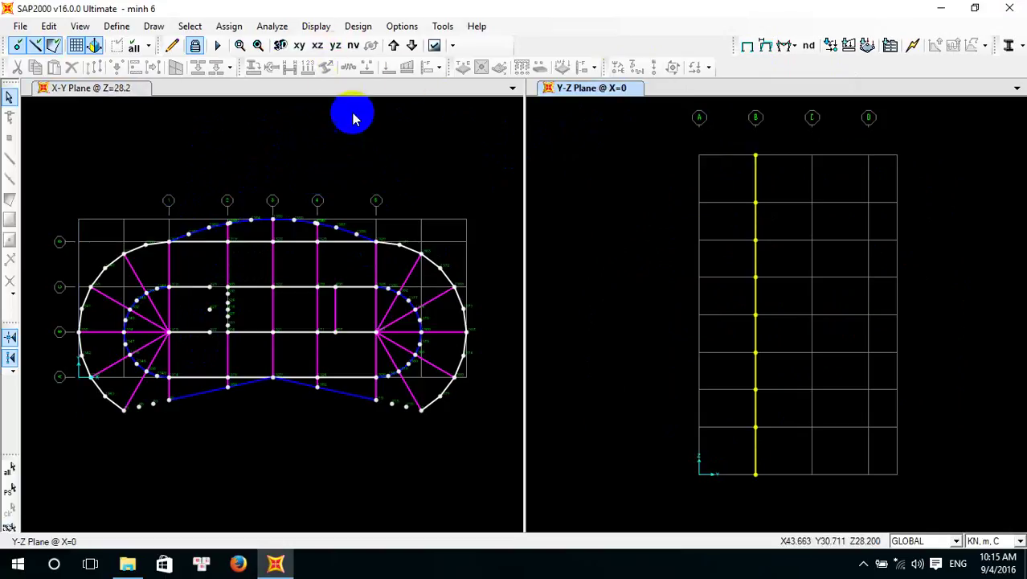
left_click(336, 47)
left_click(573, 156)
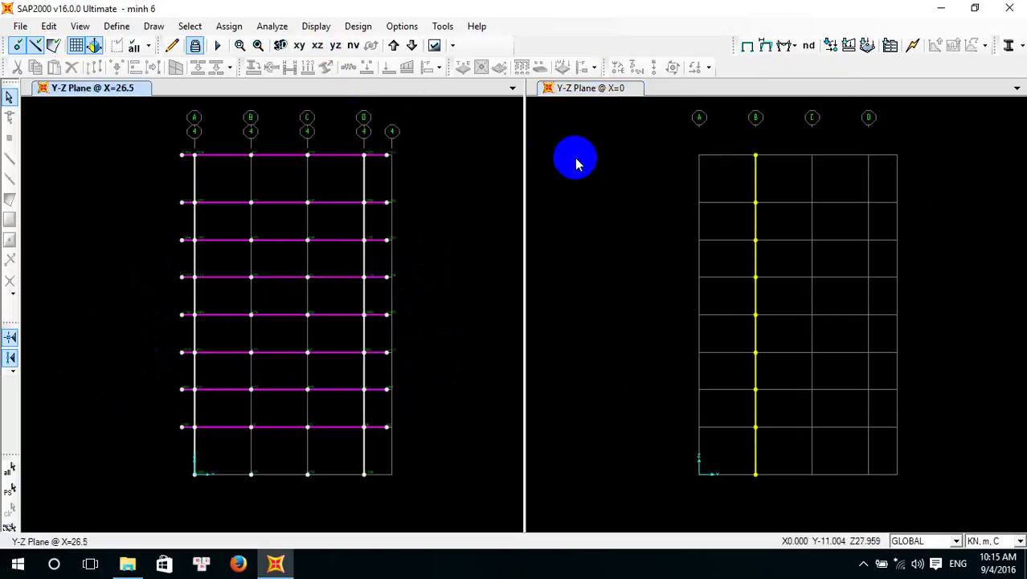
left_click(298, 47)
left_click(434, 120)
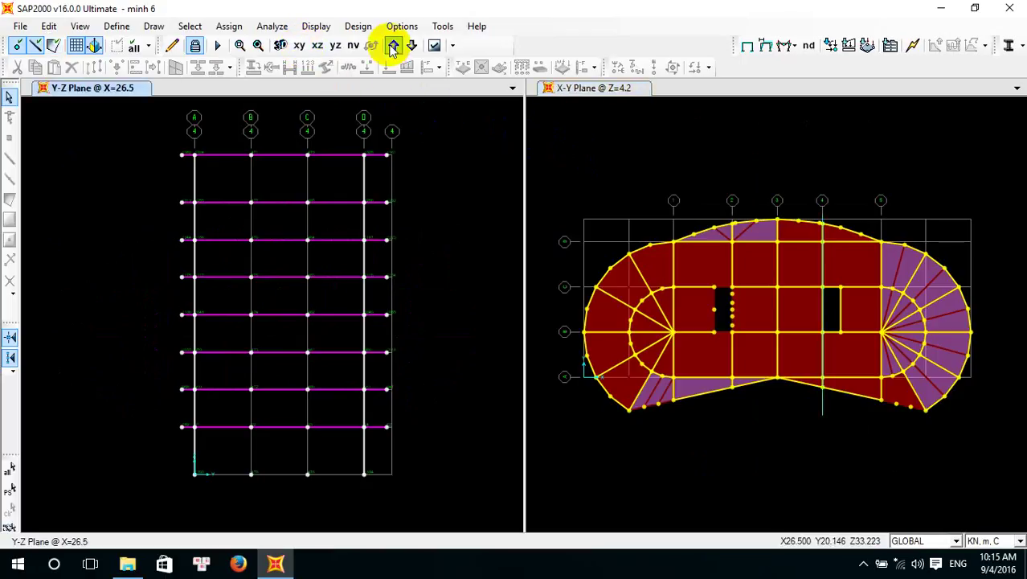
left_click(411, 45)
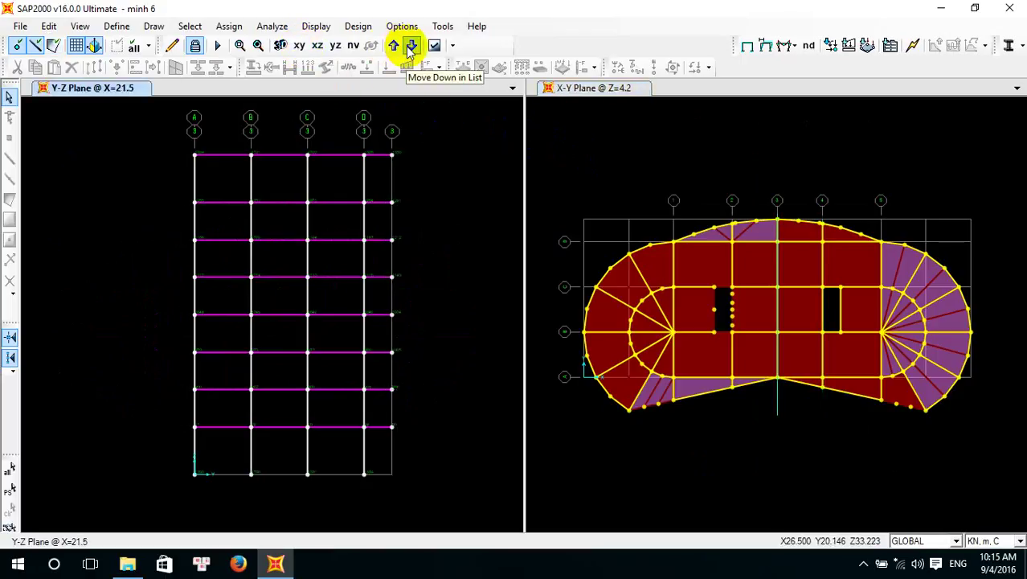
left_click(411, 46)
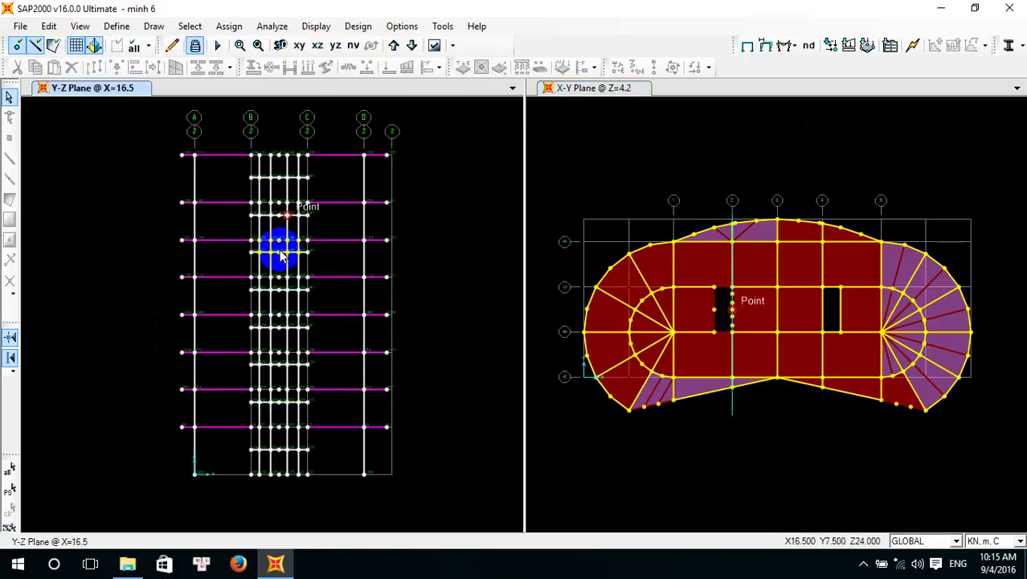
Turn off the Not in View option for areas in the axis 2 elevation's display options
left_click(434, 45)
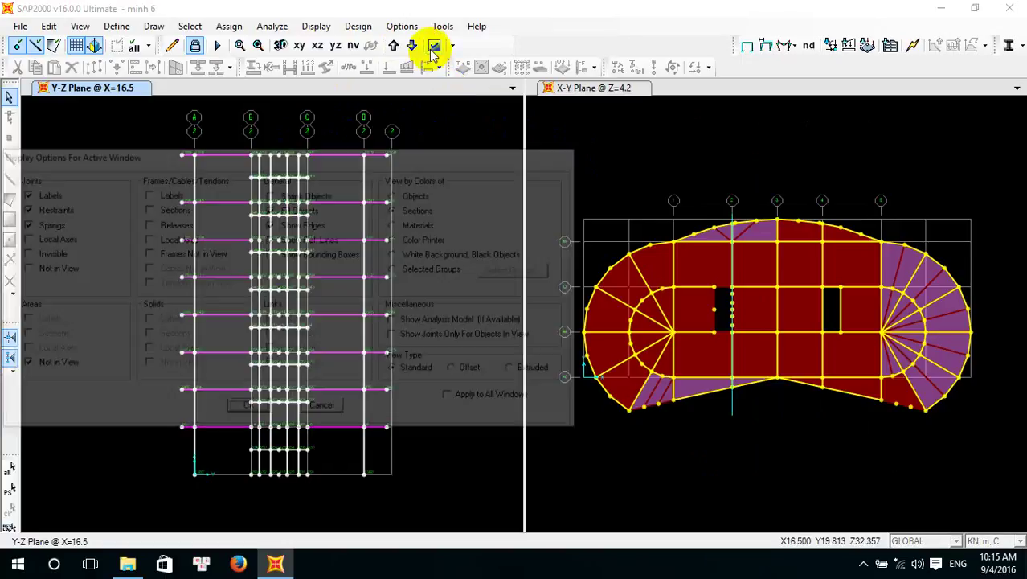
left_click(20, 365)
left_click(20, 366)
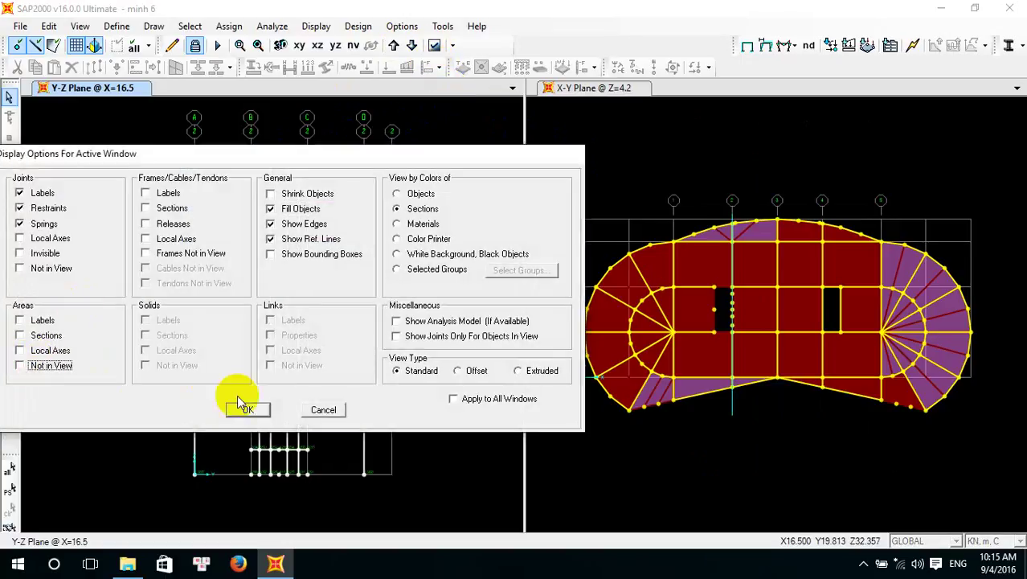
left_click(241, 409)
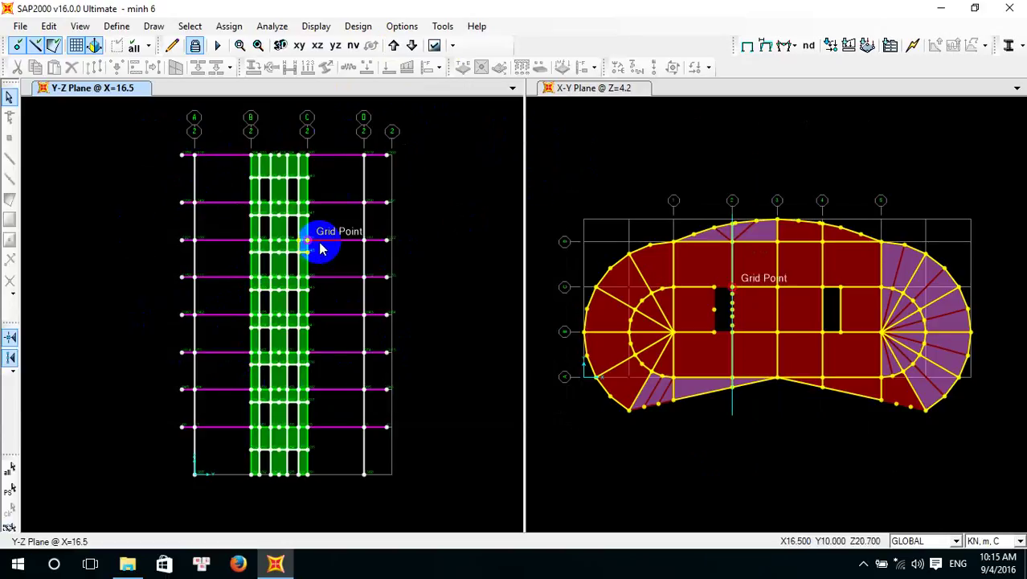
Add load combinations TH1 to TH5 to the design load combinations for concrete frame design
left_click(359, 27)
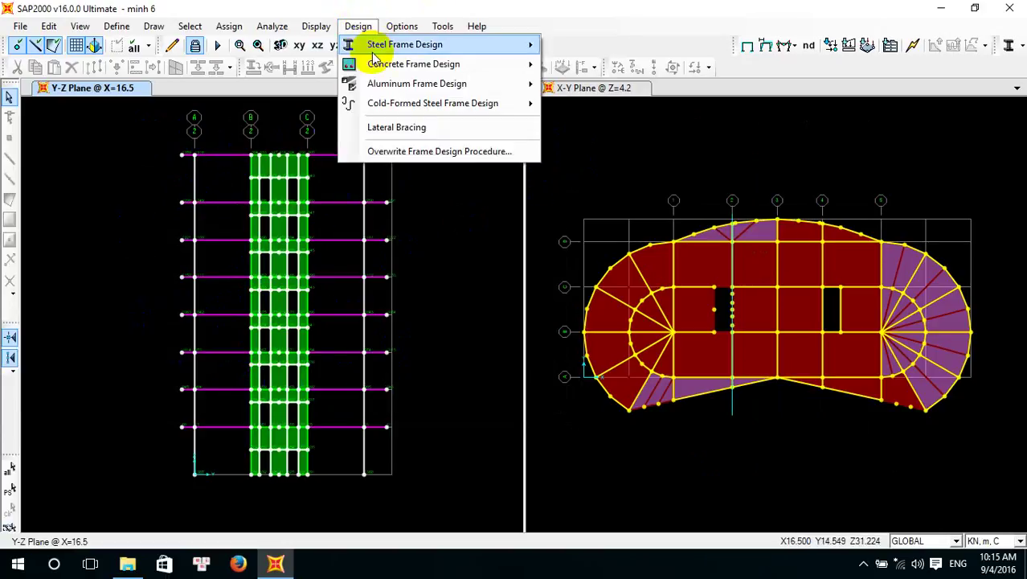
mouse_move(431, 69)
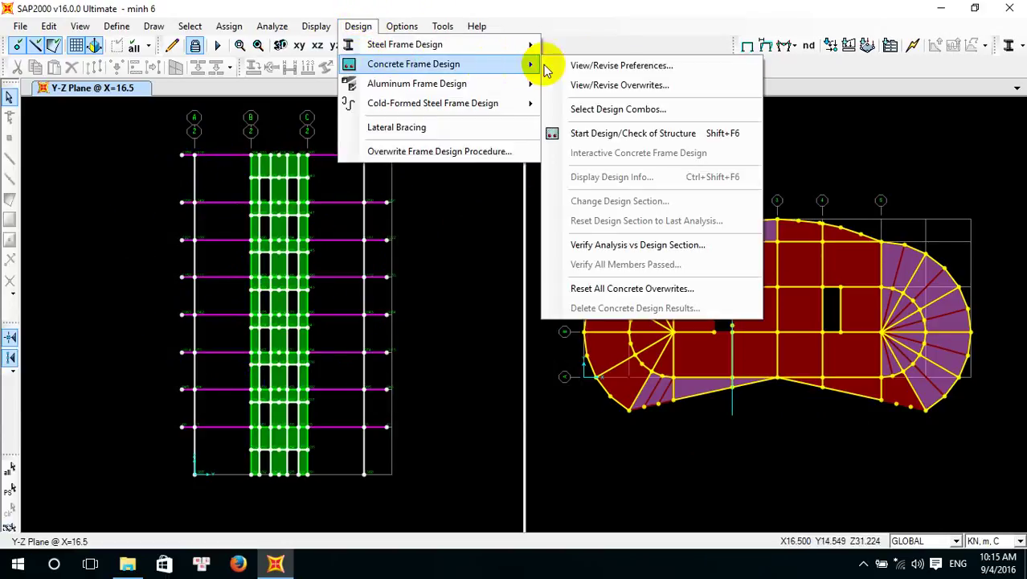
left_click(597, 110)
left_click(161, 244)
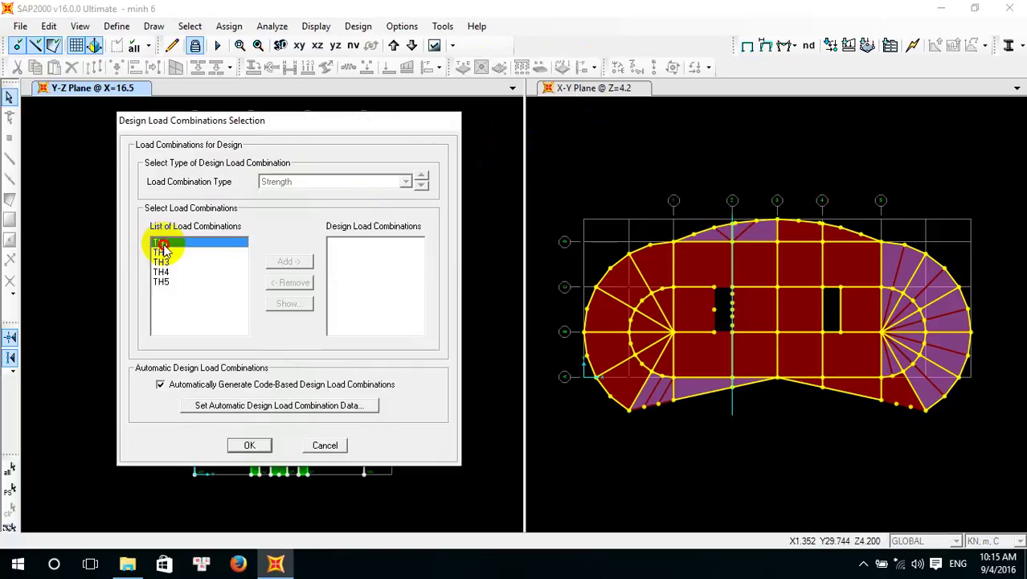
left_click_drag(162, 249, 165, 280)
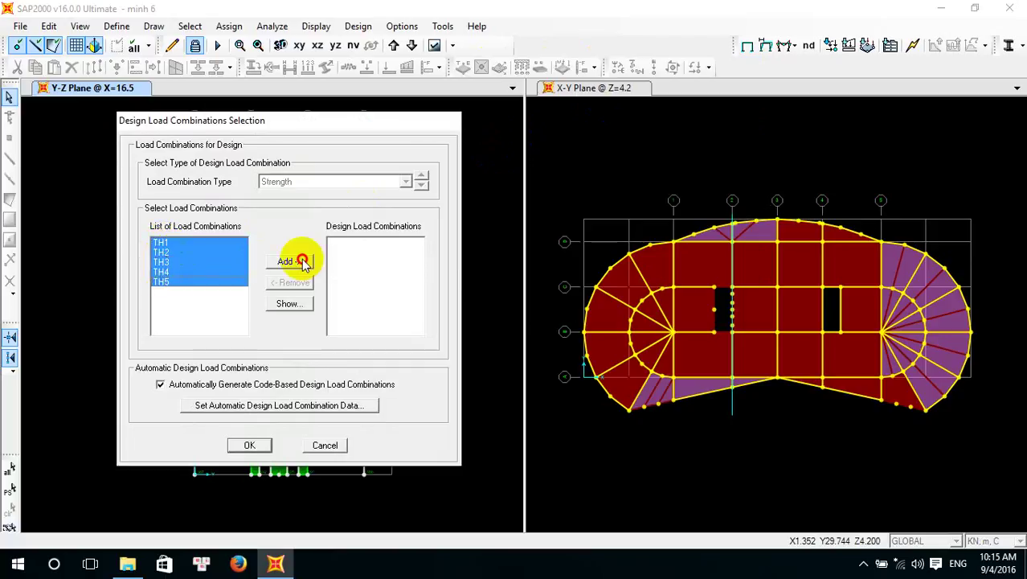
left_click(302, 262)
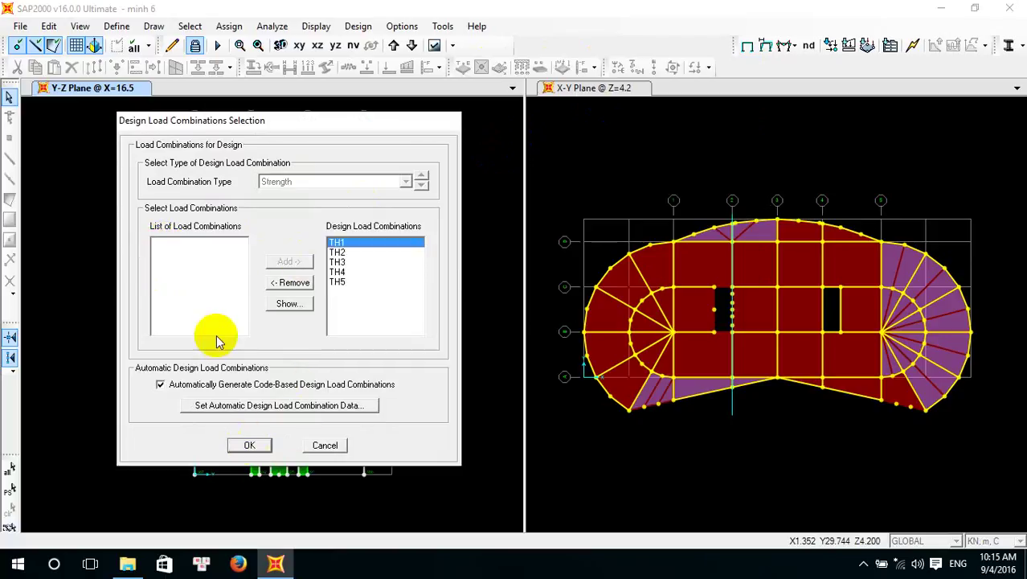
left_click(256, 445)
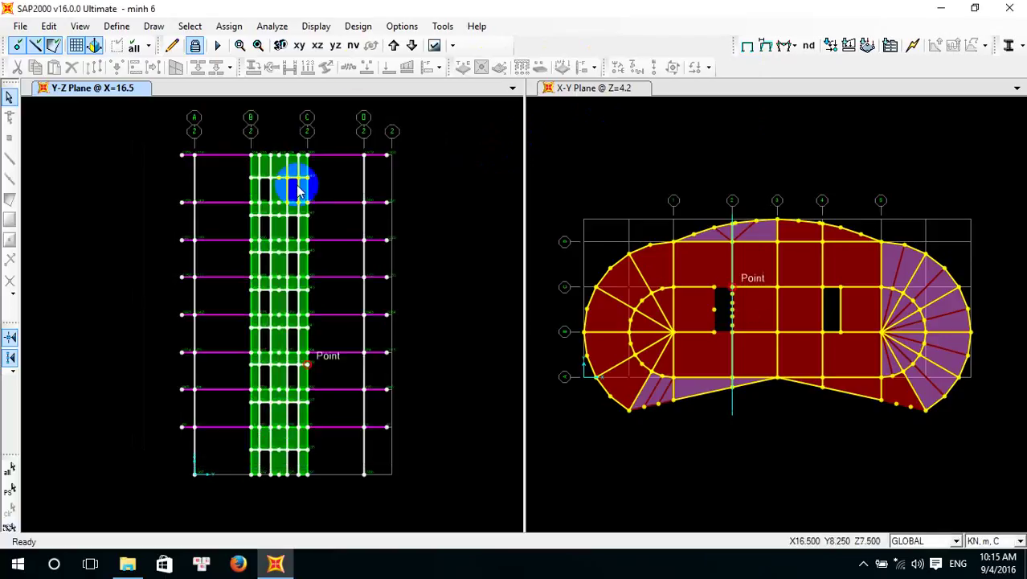
Run the concrete frame design/check of the structure
left_click(362, 27)
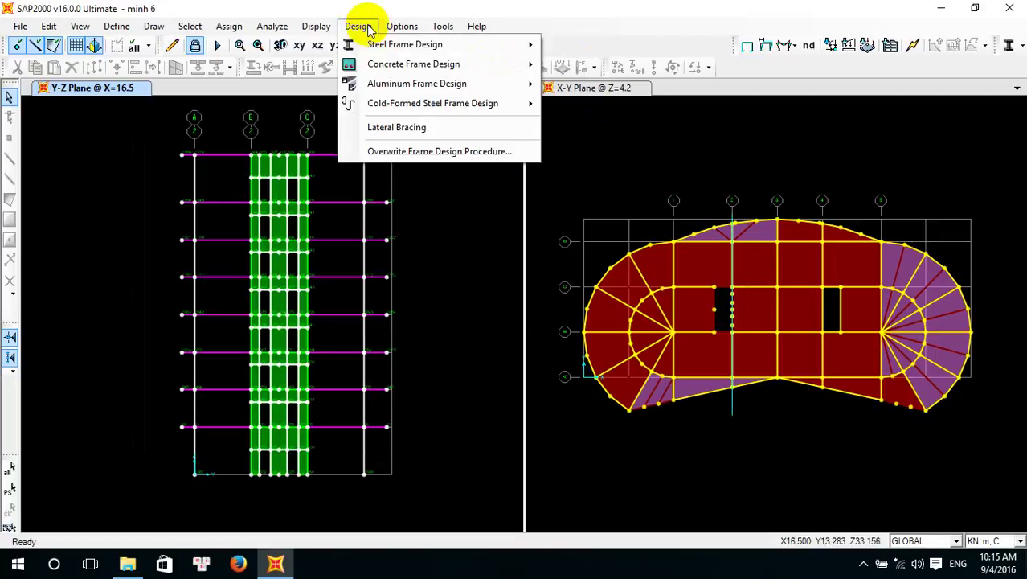
mouse_move(528, 62)
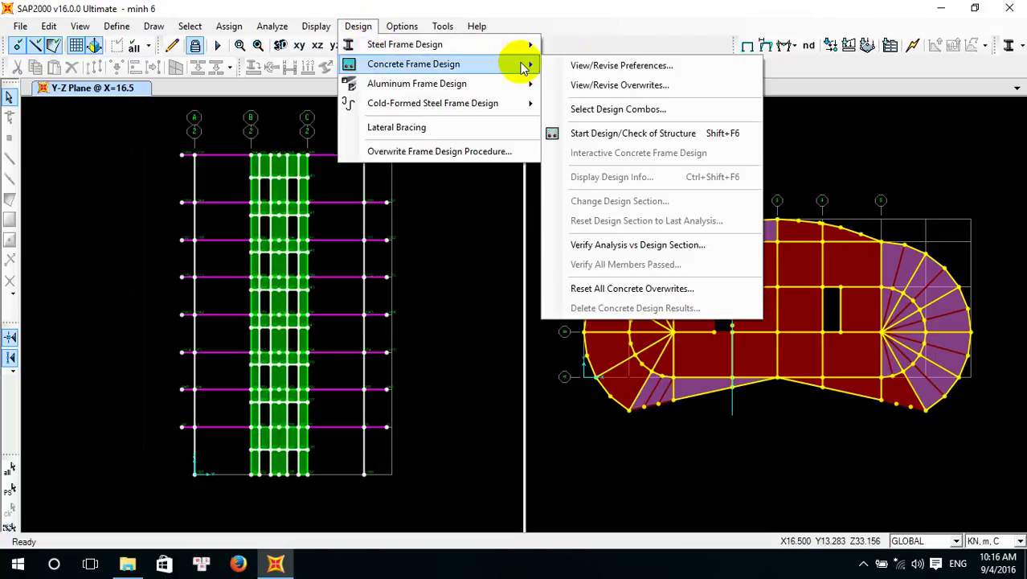
left_click(613, 134)
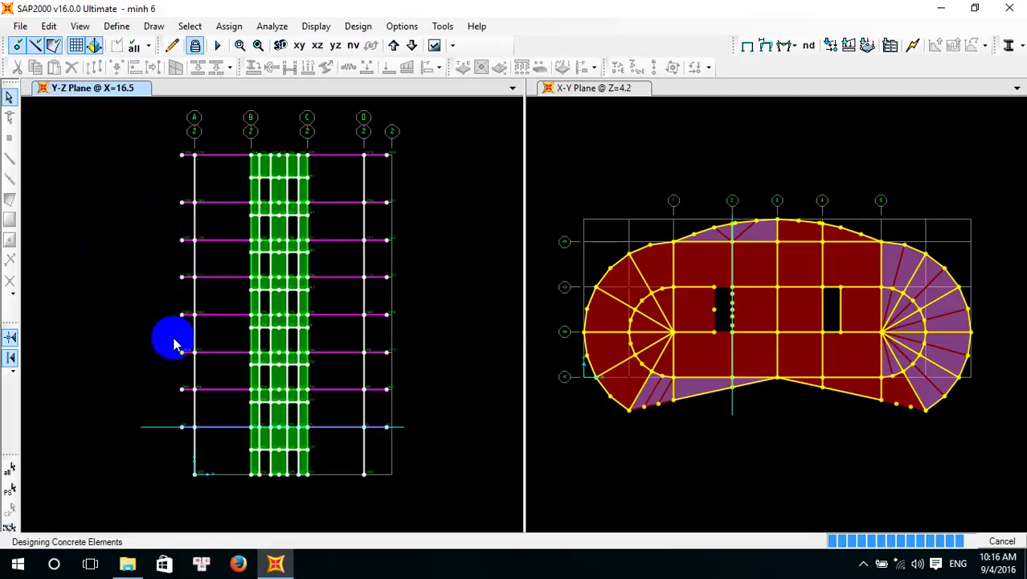
left_click(275, 564)
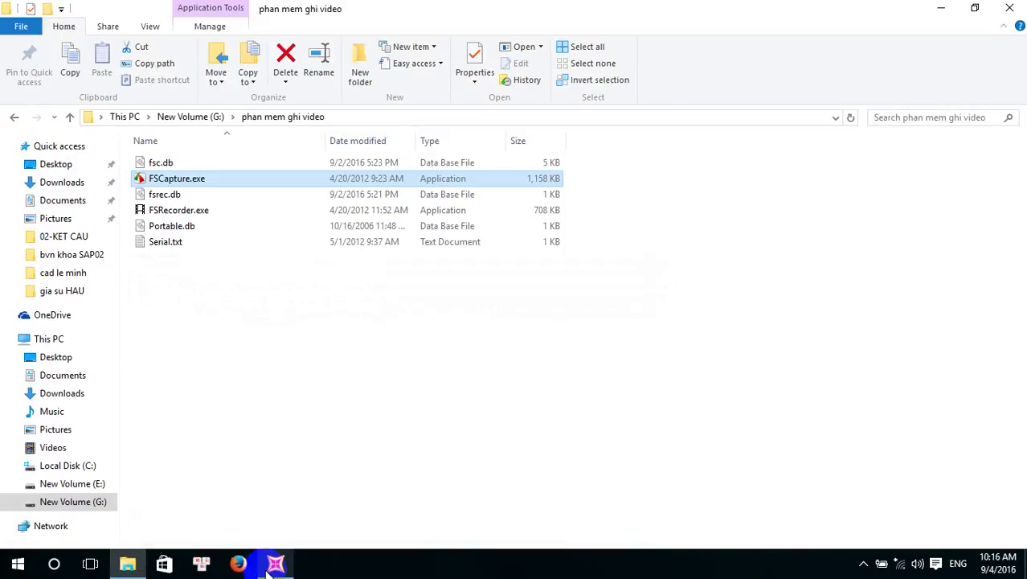
left_click(275, 565)
left_click(606, 374)
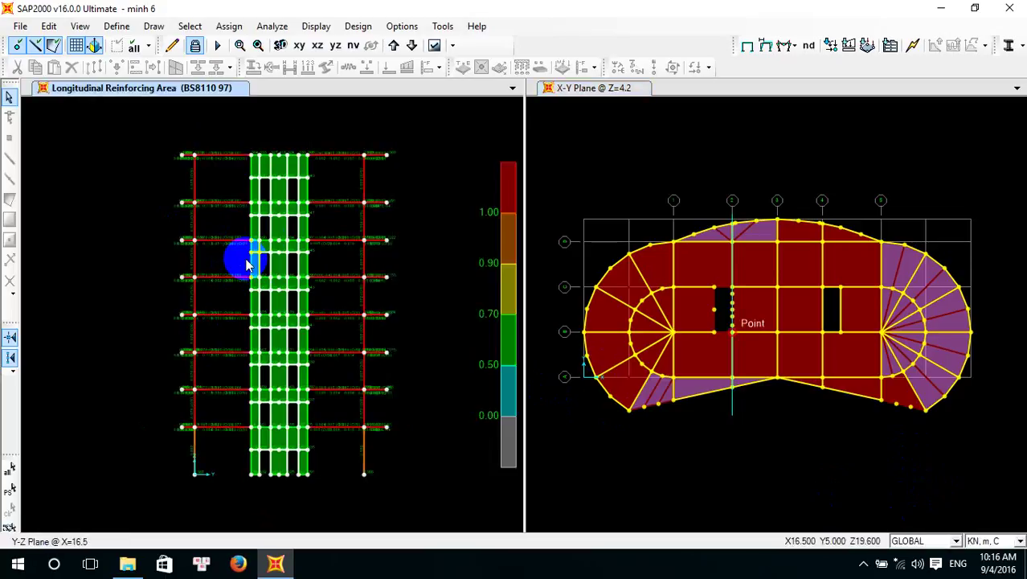
Examine the longitudinal reinforcing areas of the beams and columns on the axis 2 elevation
scroll(223, 153, "up", 3)
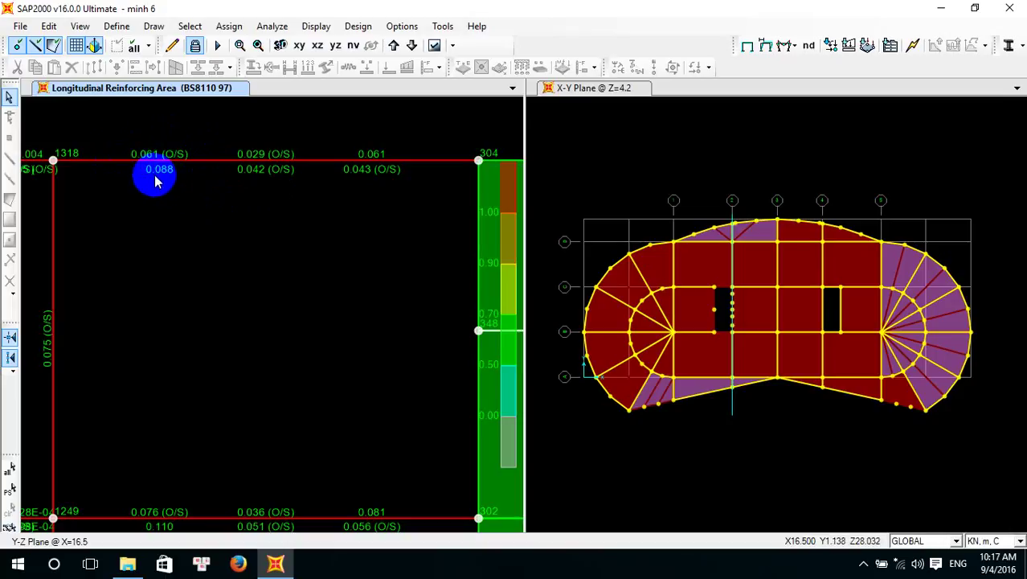
scroll(202, 225, "down", 2)
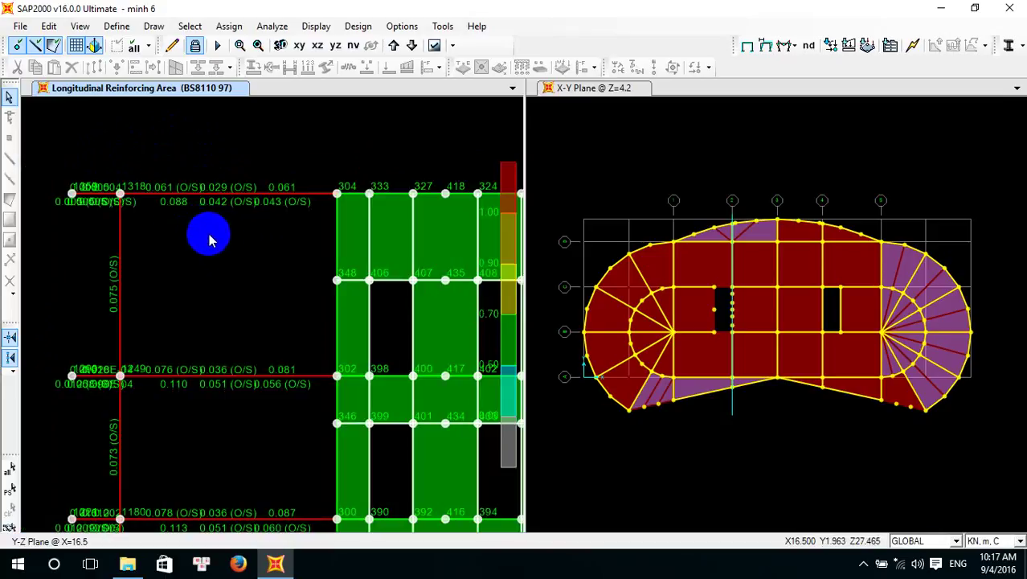
scroll(254, 271, "down", 1)
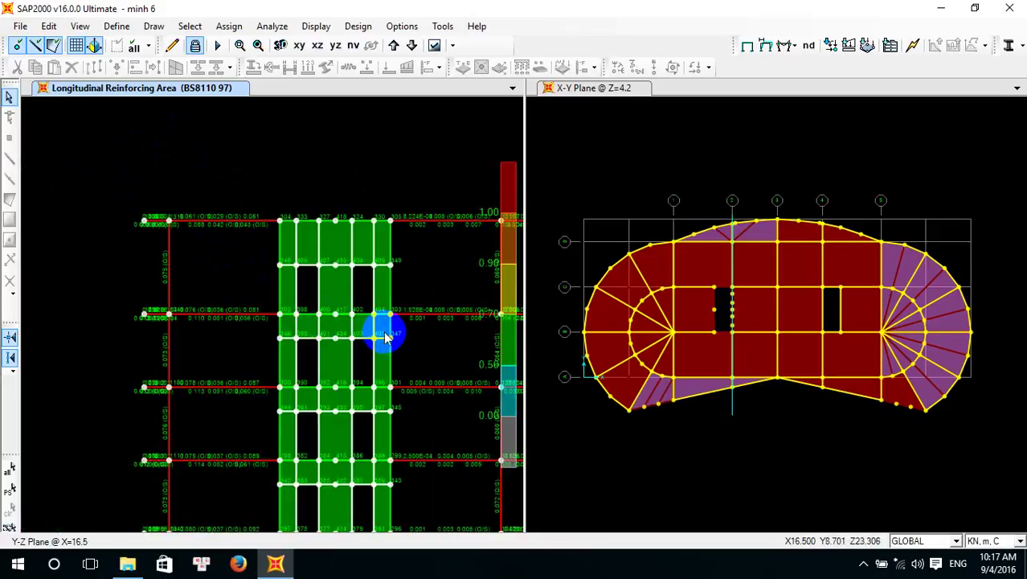
middle_click_drag(382, 328, 312, 242)
scroll(443, 286, "down", 1)
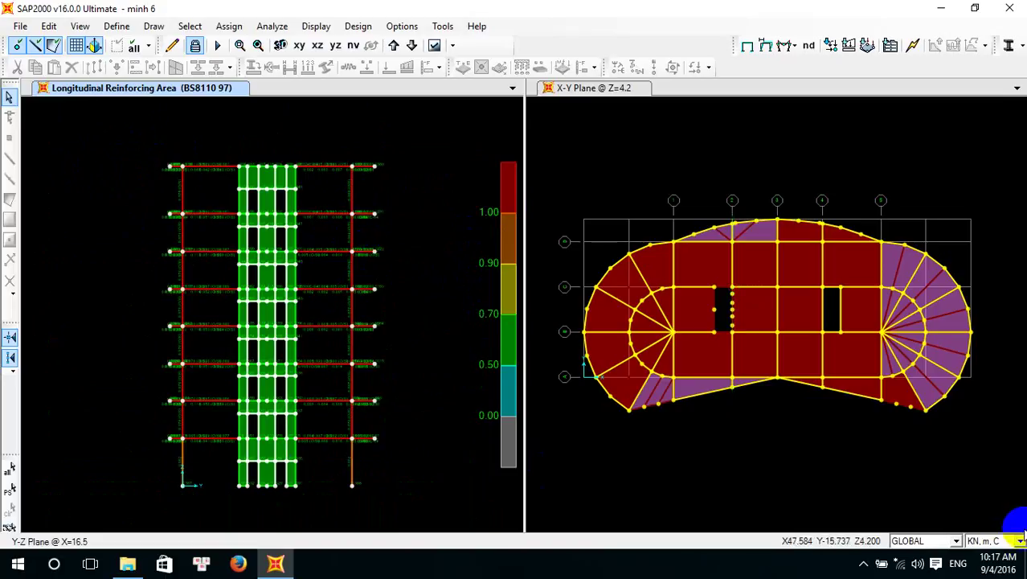
Set the units to KN, cm, C and examine the reinforcing areas of the upper beams and columns on axis 2
left_click(1020, 541)
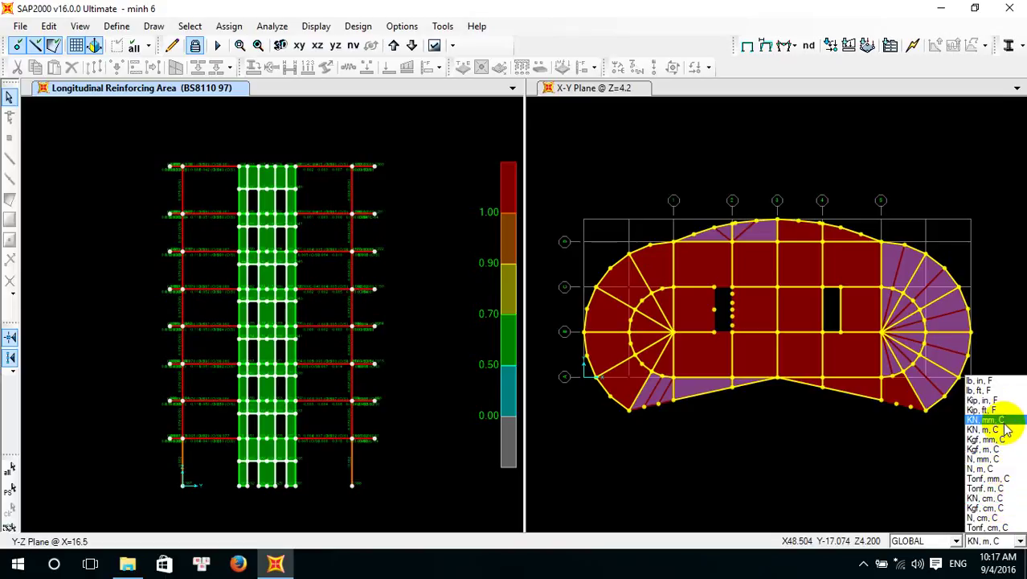
left_click(995, 498)
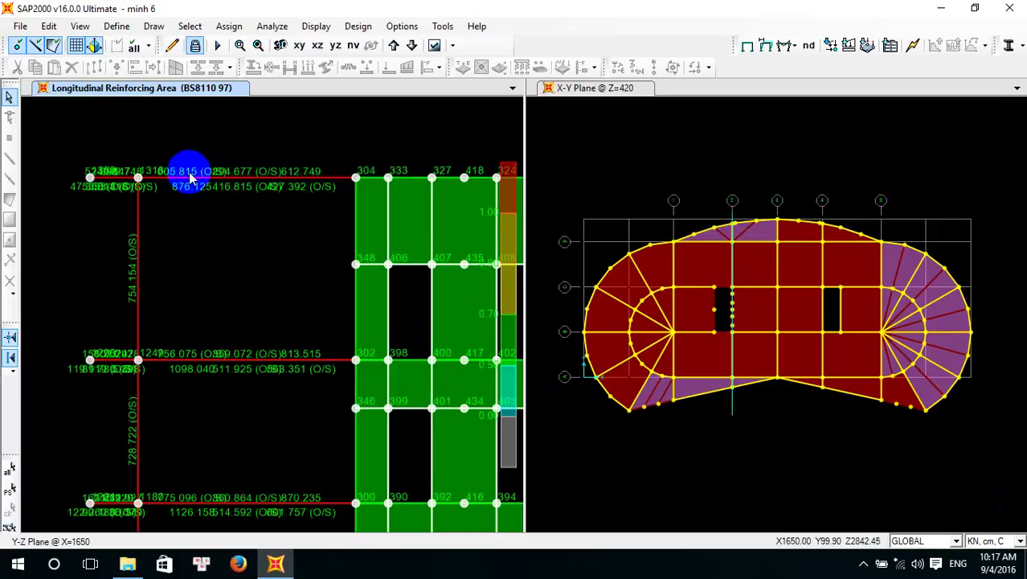
scroll(191, 203, "up", 2)
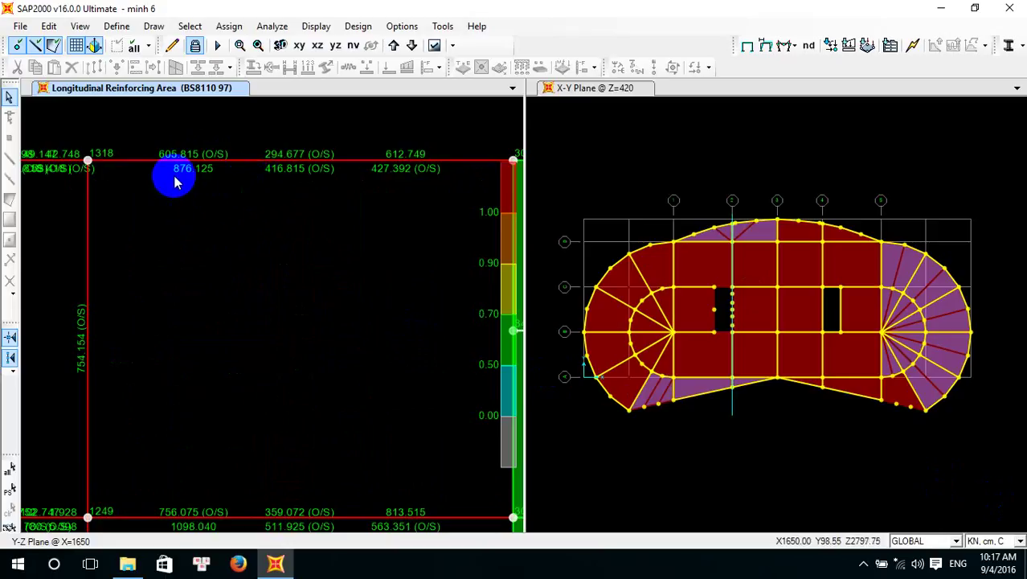
scroll(186, 185, "down", 2)
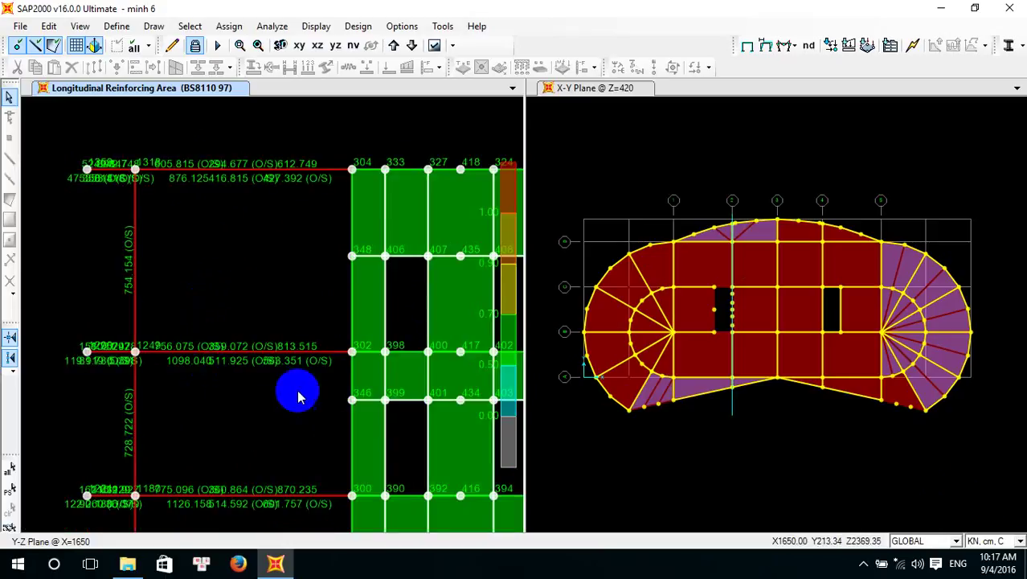
Set the units to KN, m, C and view the longitudinal reinforcing areas over the whole axis 2 elevation
left_click(1020, 542)
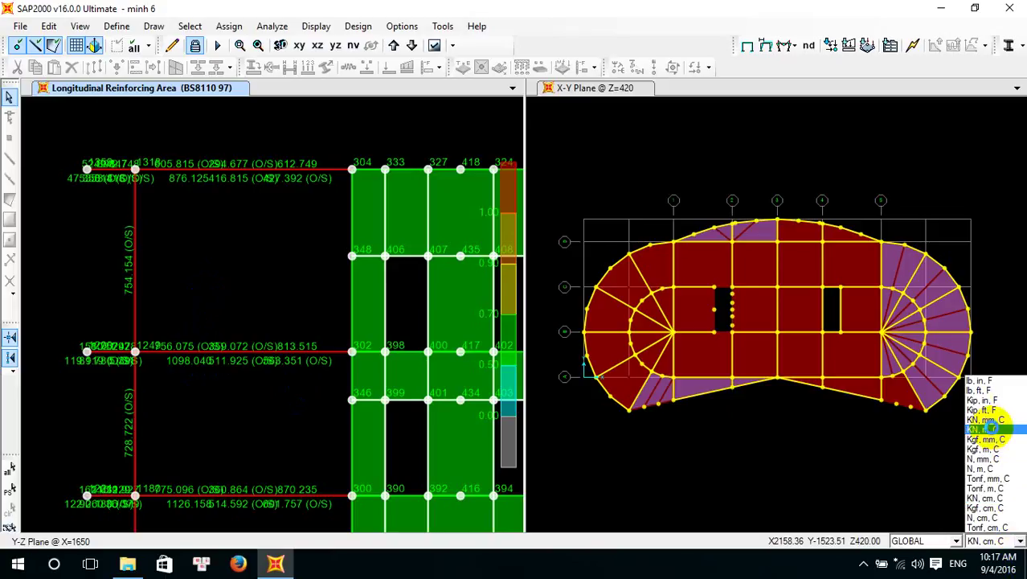
left_click(990, 430)
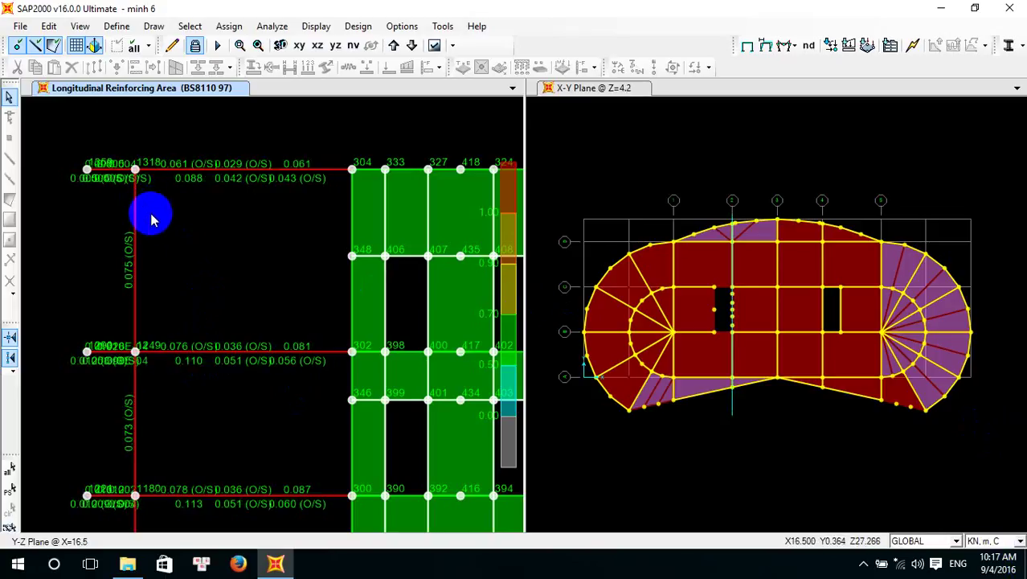
scroll(211, 218, "down", 3)
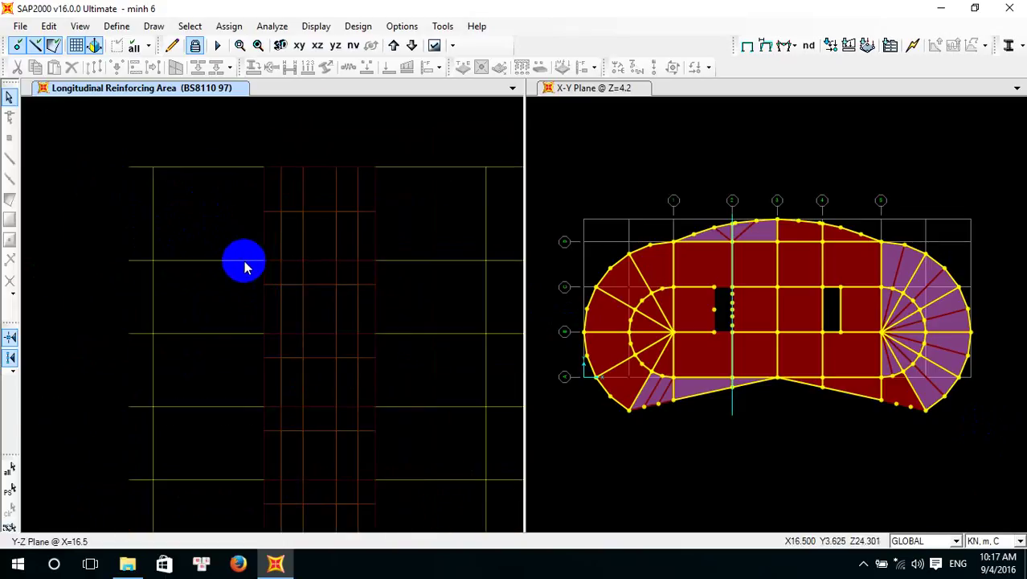
scroll(374, 287, "down", 2)
middle_click_drag(428, 371, 362, 290)
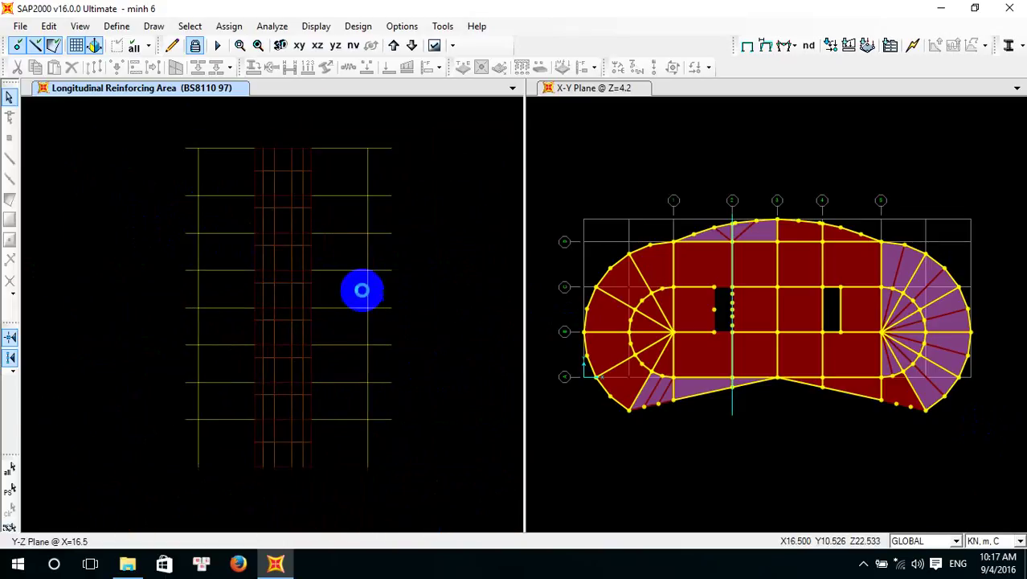
Close the floor plan view window and examine the longitudinal reinforcing areas of the upper beams on the axis 2 elevation
left_click(643, 101)
left_click(643, 88)
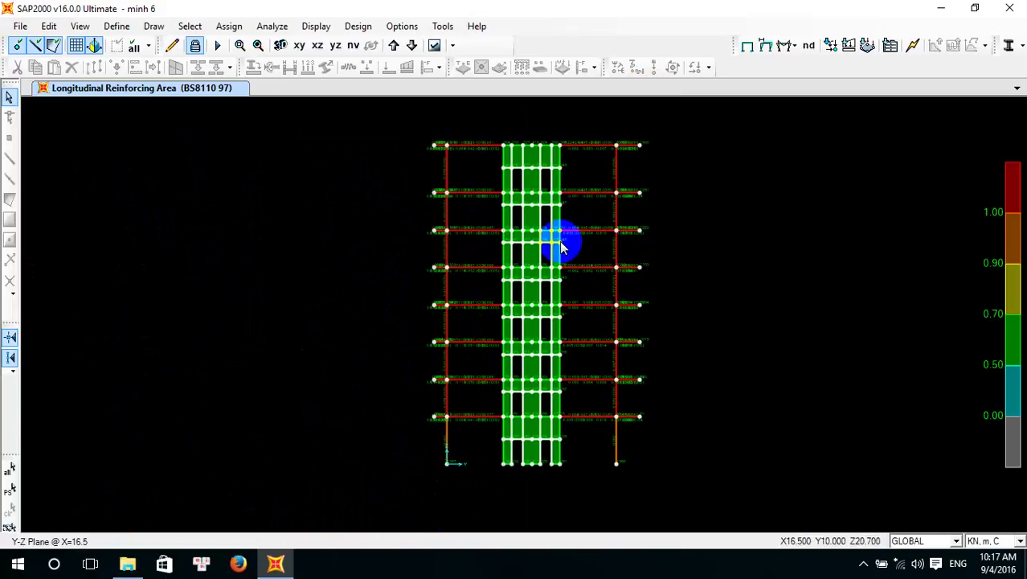
scroll(561, 242, "up", 3)
middle_click_drag(560, 241, 528, 253)
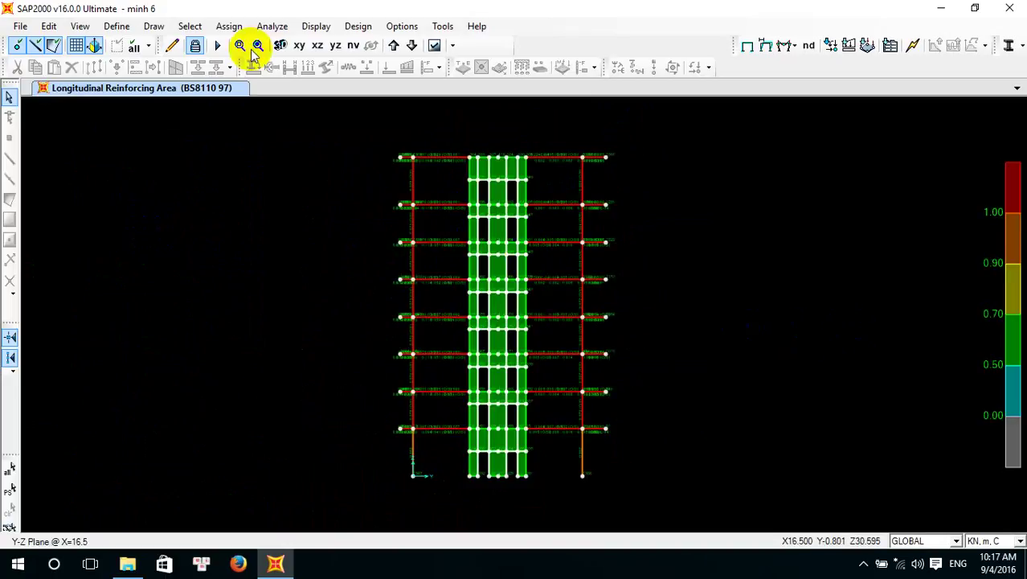
left_click(239, 46)
left_click_drag(368, 127, 654, 502)
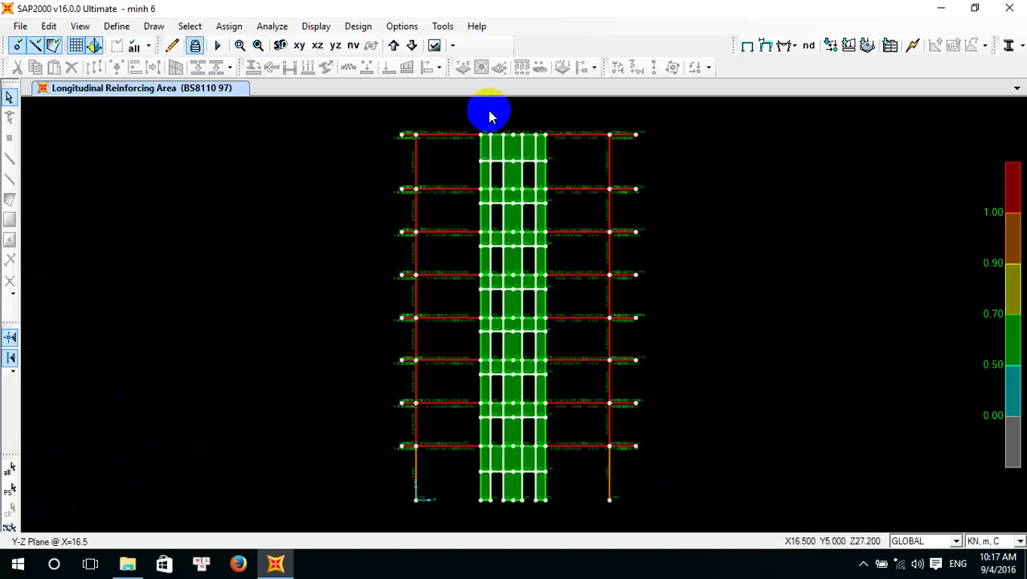
scroll(488, 107, "up", 4)
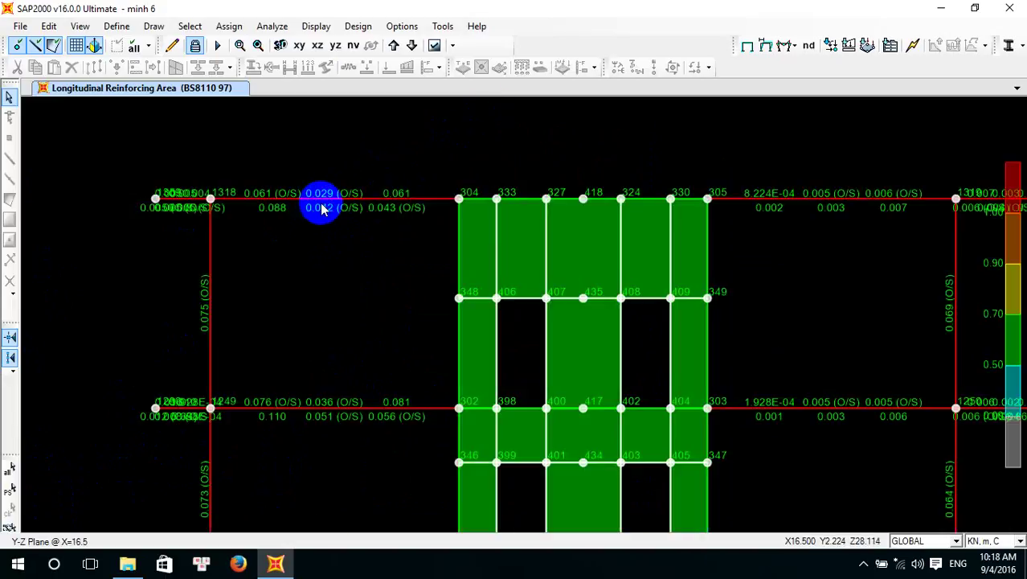
scroll(320, 209, "down", 5)
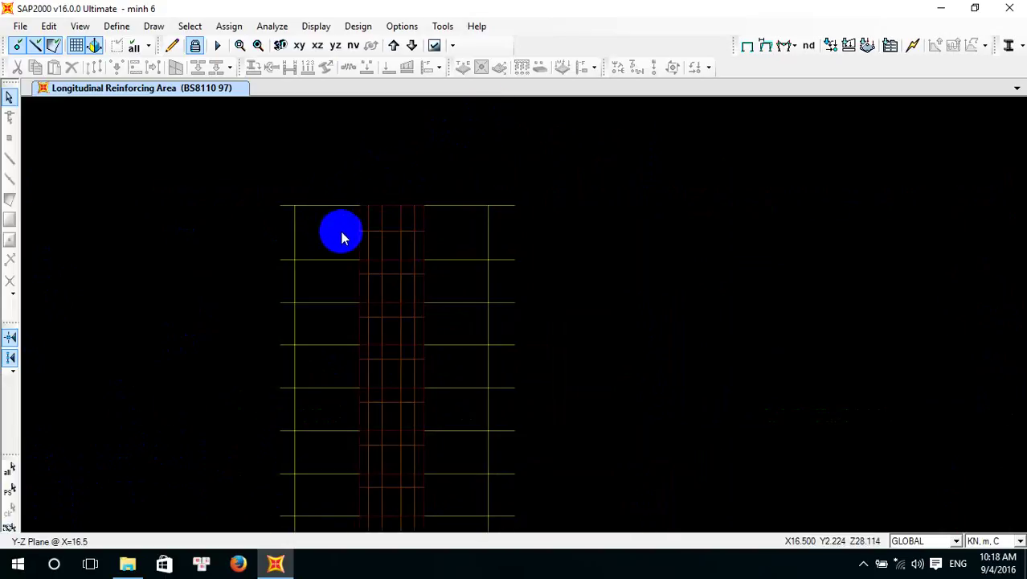
Display the concrete design output as Rebar Percentage and examine the top beam values on the axis 2 elevation
left_click(359, 25)
mouse_move(456, 64)
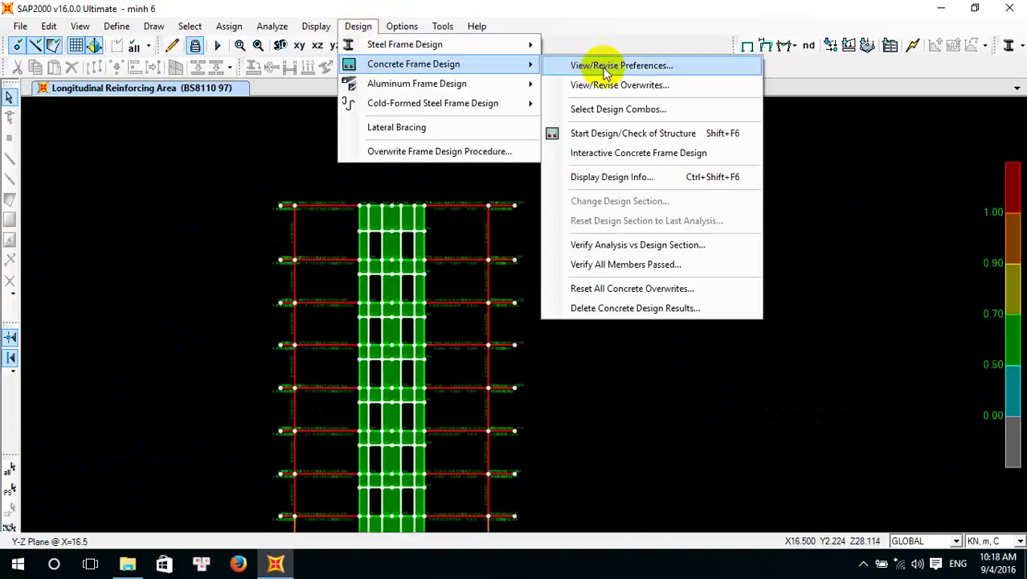
left_click(653, 183)
left_click(408, 249)
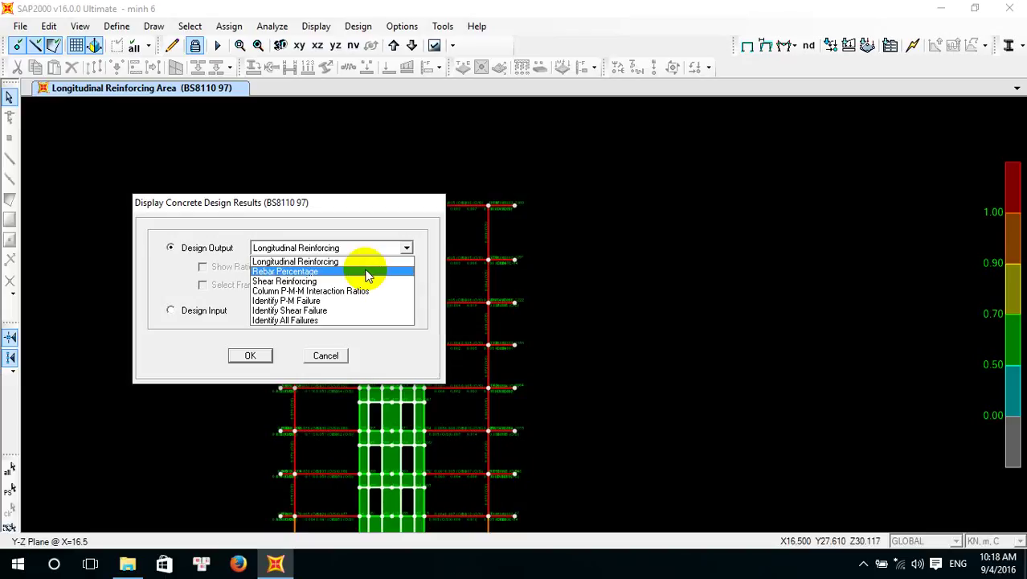
left_click(365, 274)
left_click(243, 354)
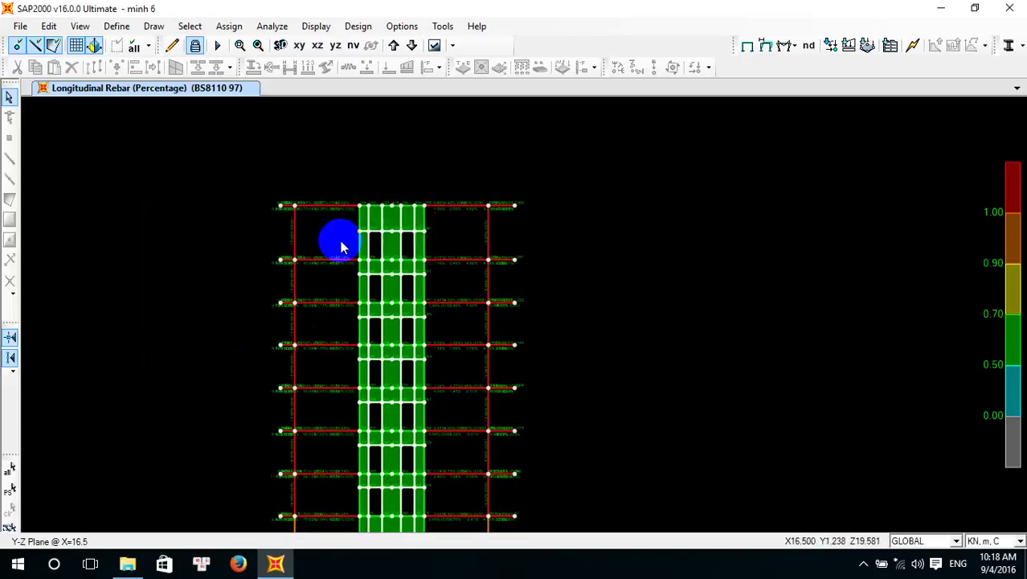
scroll(303, 191, "up", 2)
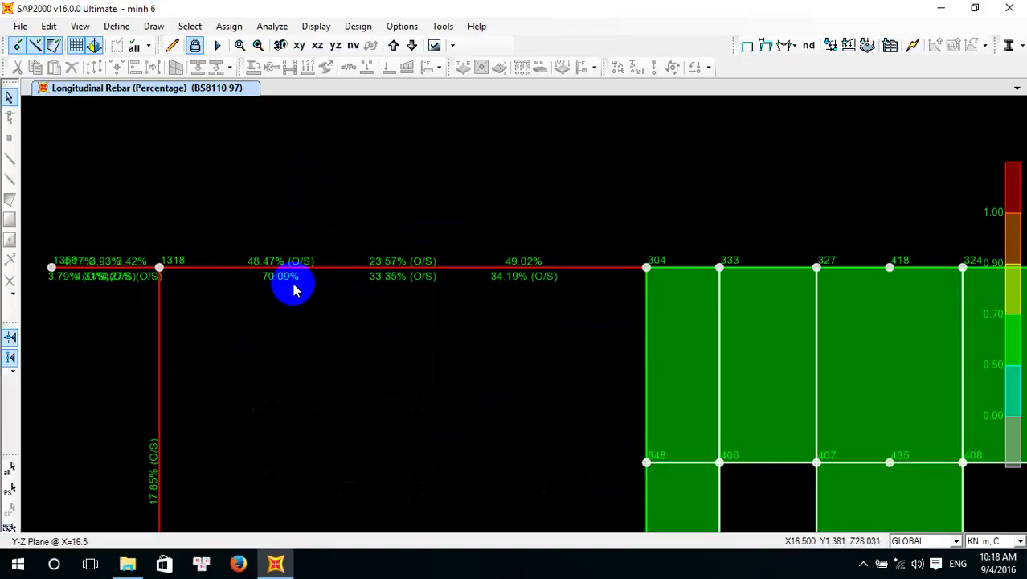
scroll(316, 291, "down", 4)
scroll(418, 370, "down", 2)
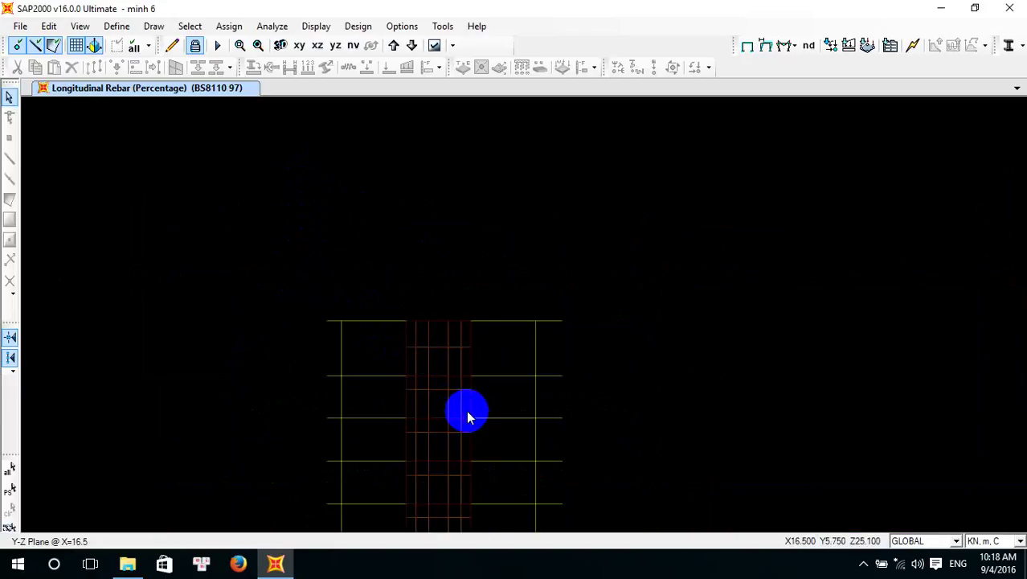
middle_click_drag(482, 435, 488, 219)
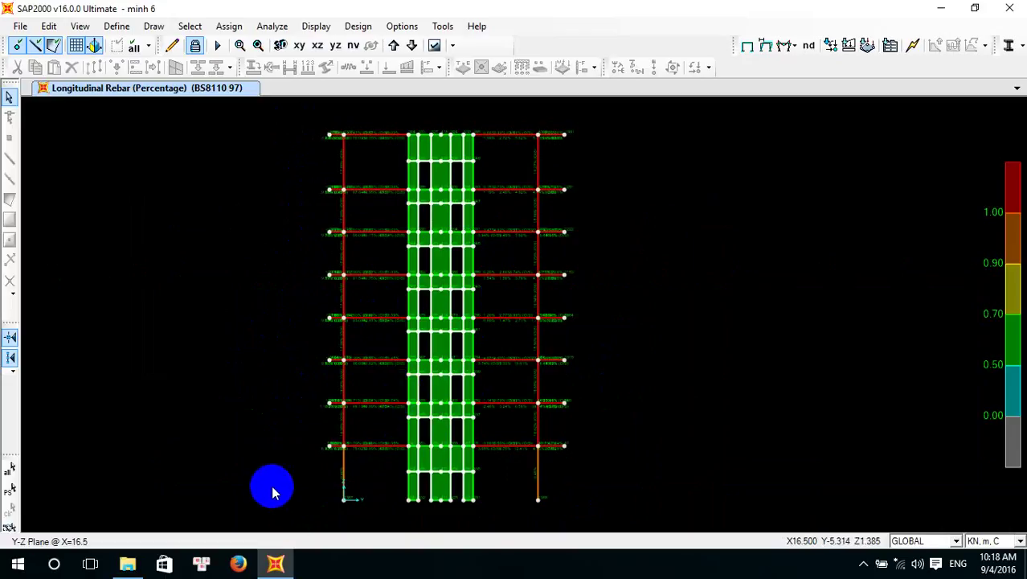
mouse_move(277, 565)
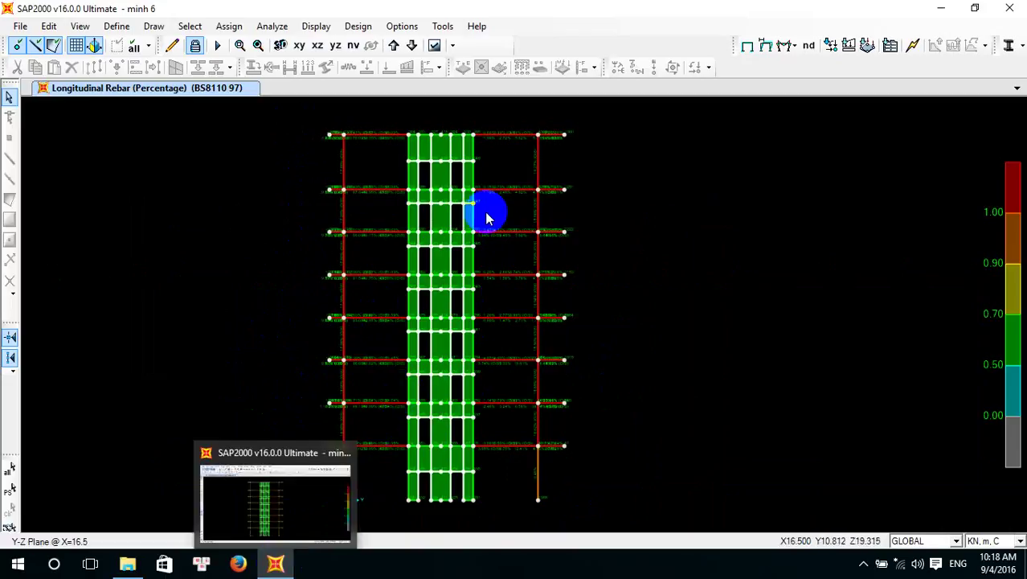
left_click(279, 565)
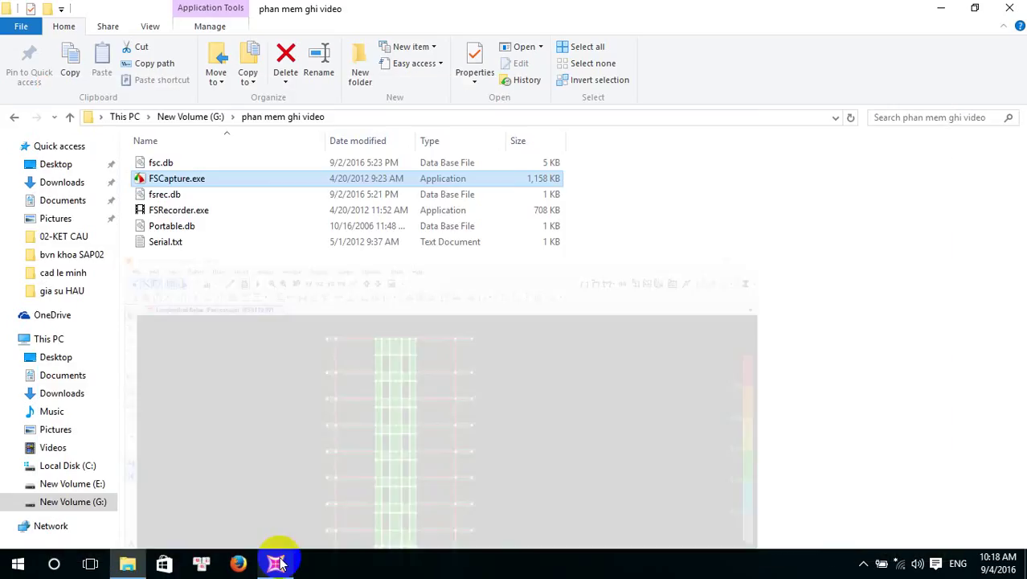
left_click(276, 565)
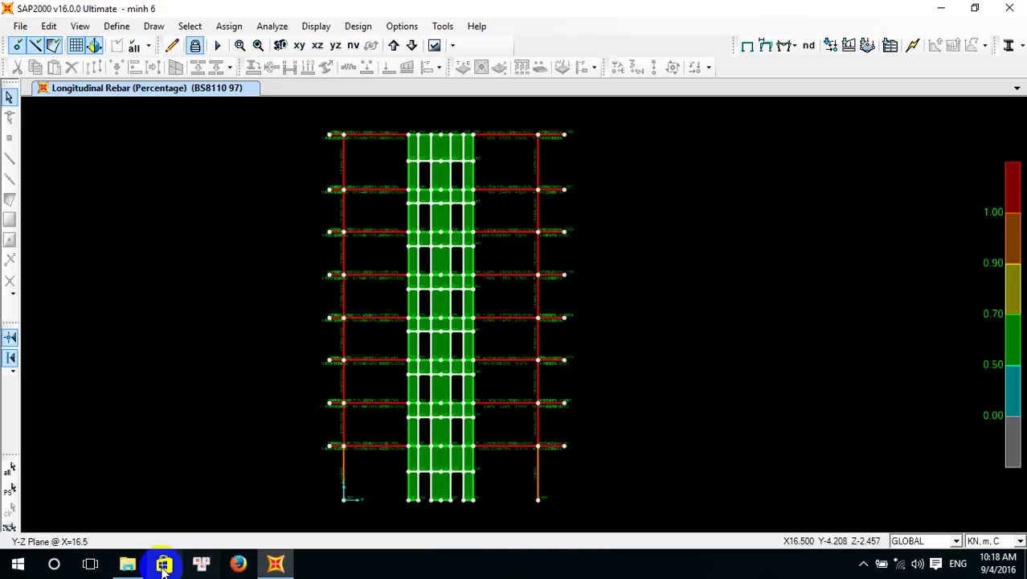
Switch to File Explorer, open BAI TAP SAP2000(NEW).pdf from G:\Desktop\gia su HAU, and read its calculation requirements
left_click(127, 564)
left_click(79, 485)
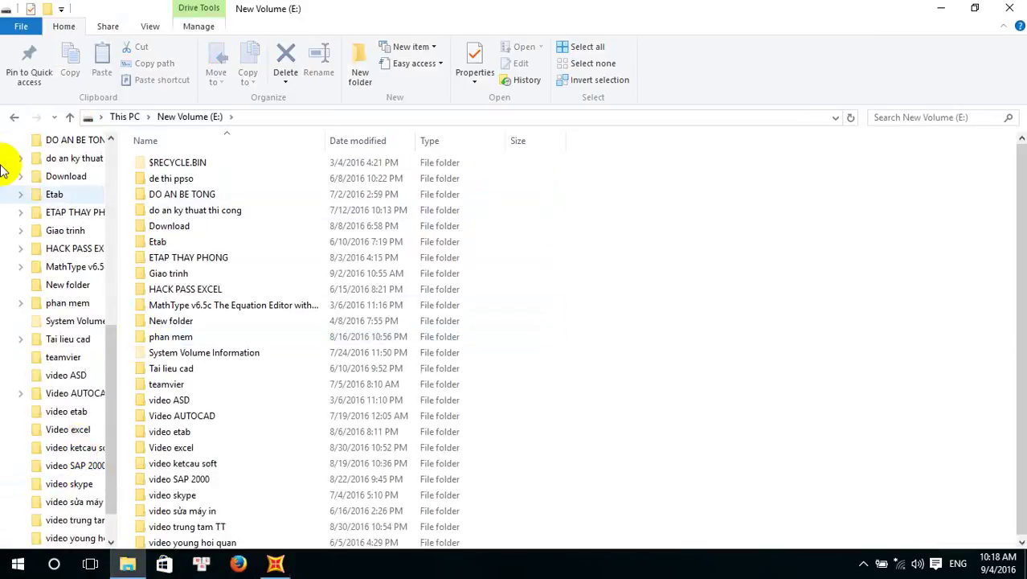
left_click(14, 117)
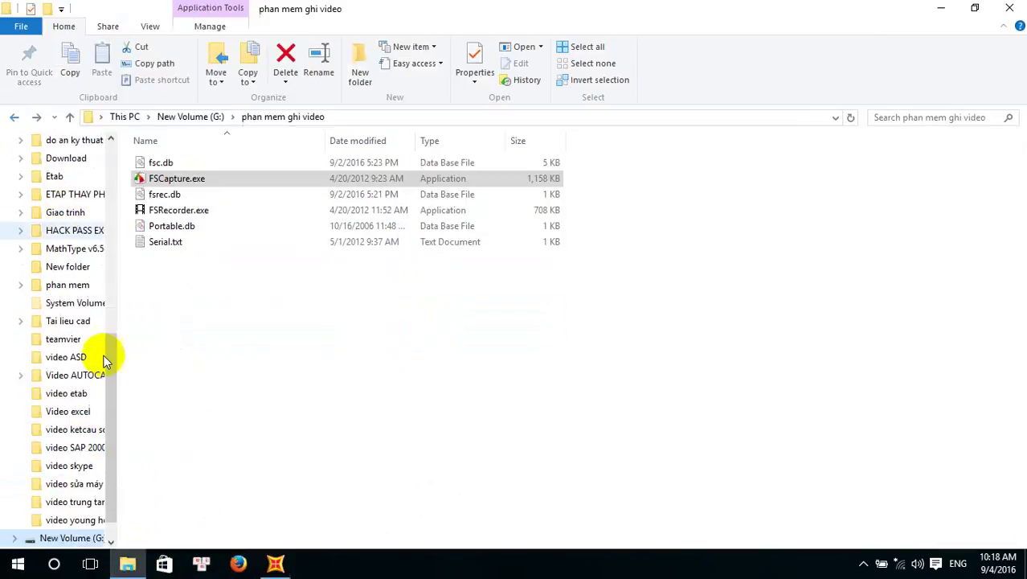
left_click(78, 521)
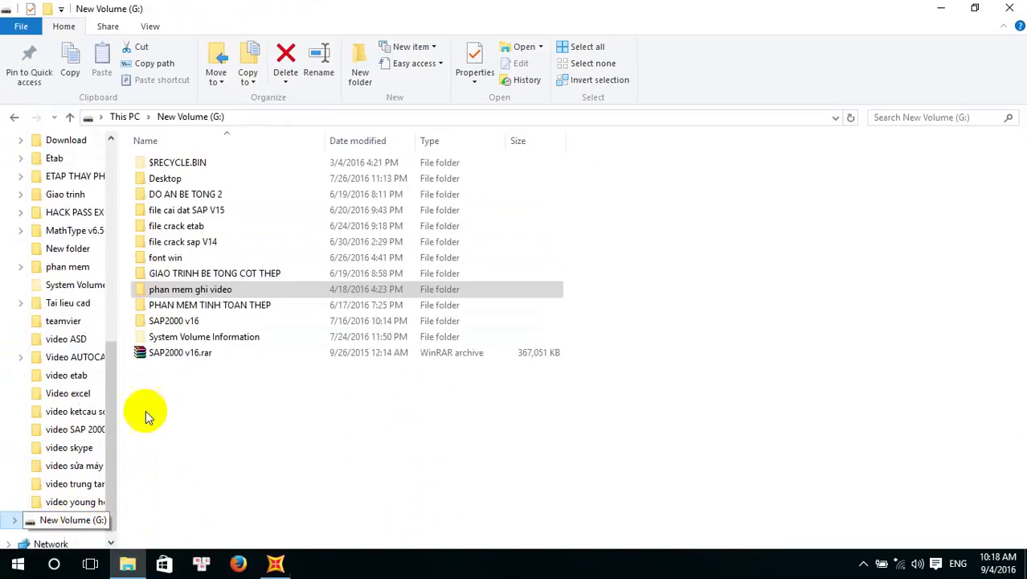
double_click(197, 178)
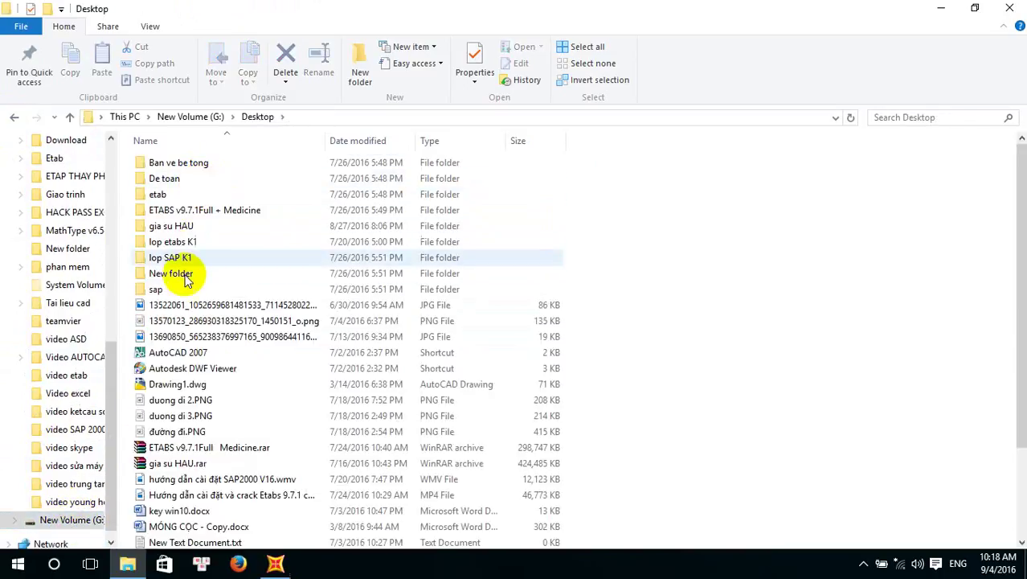
double_click(218, 226)
left_click(195, 228)
double_click(195, 228)
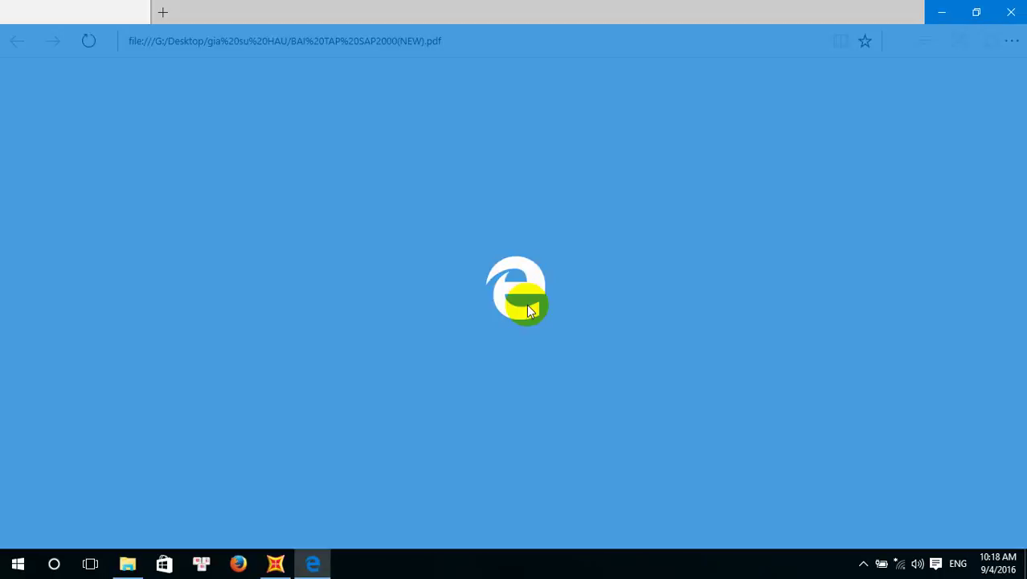
scroll(445, 250, "down", 10)
scroll(446, 259, "up", 2)
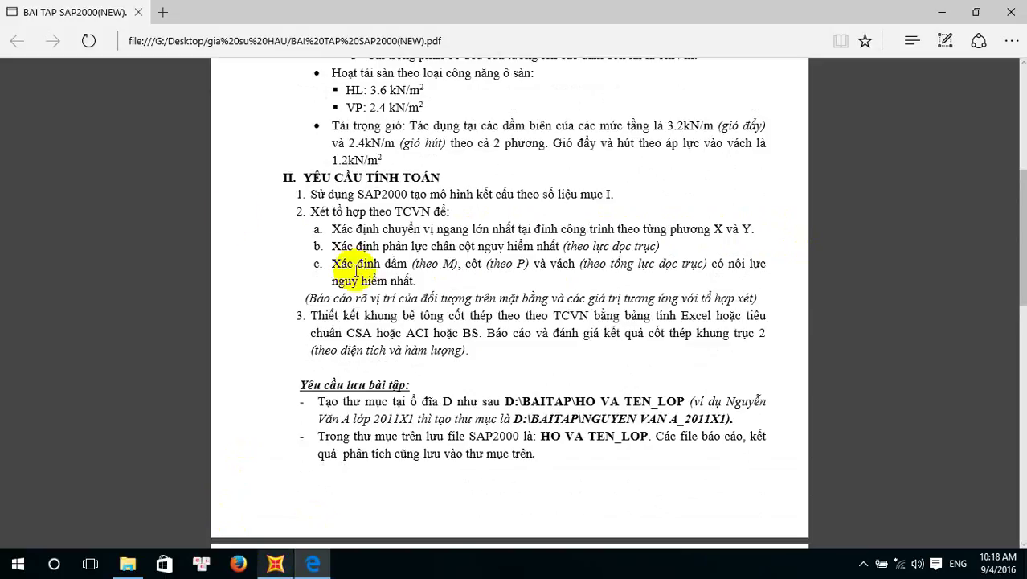
Return to SAP2000, add a second view window with a 3-D view, and show the undeformed plan at Z=28.2 in the first
left_click(266, 566)
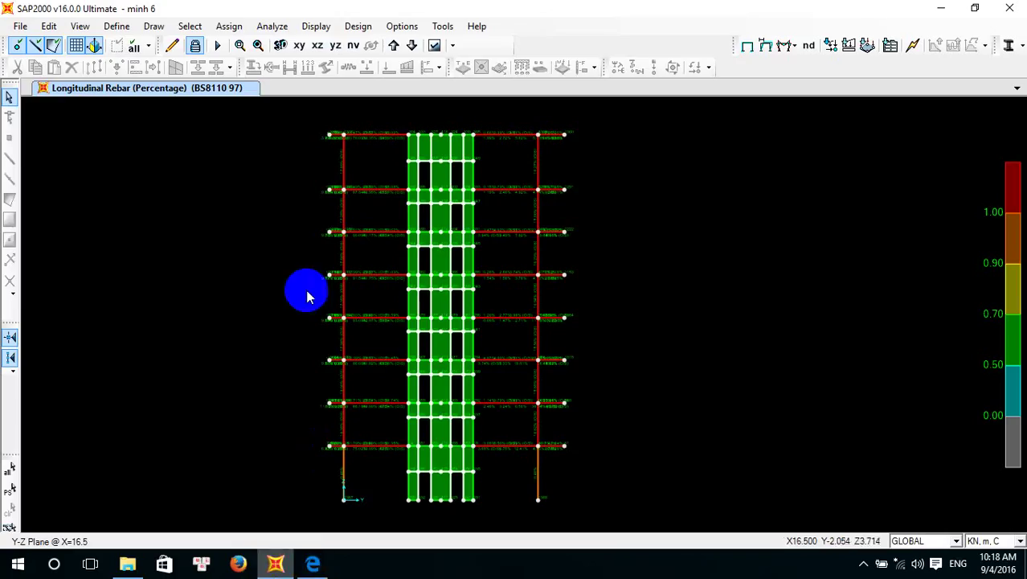
left_click(1017, 88)
left_click(846, 123)
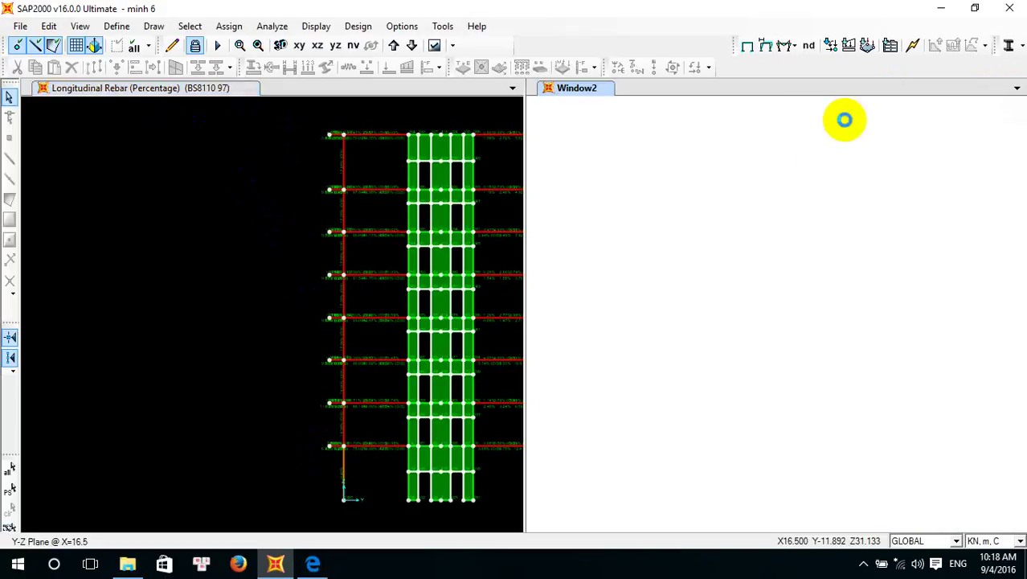
left_click(204, 90)
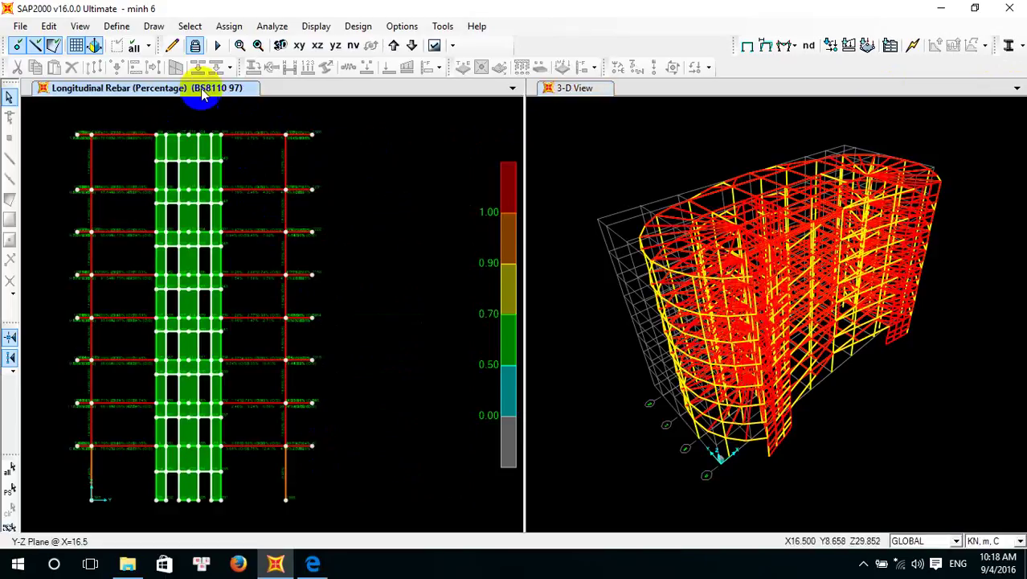
left_click(299, 46)
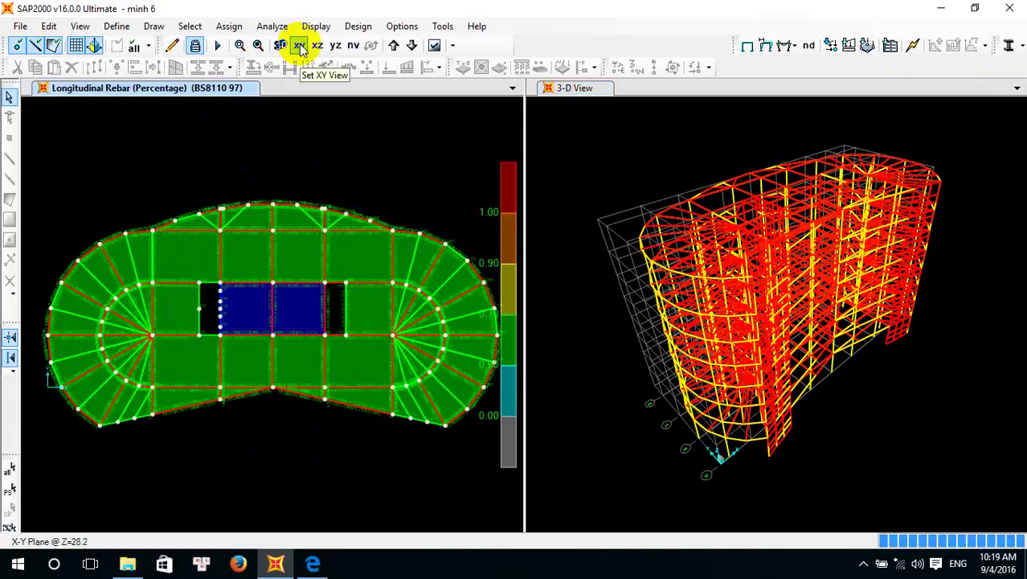
left_click(746, 45)
left_click(617, 131)
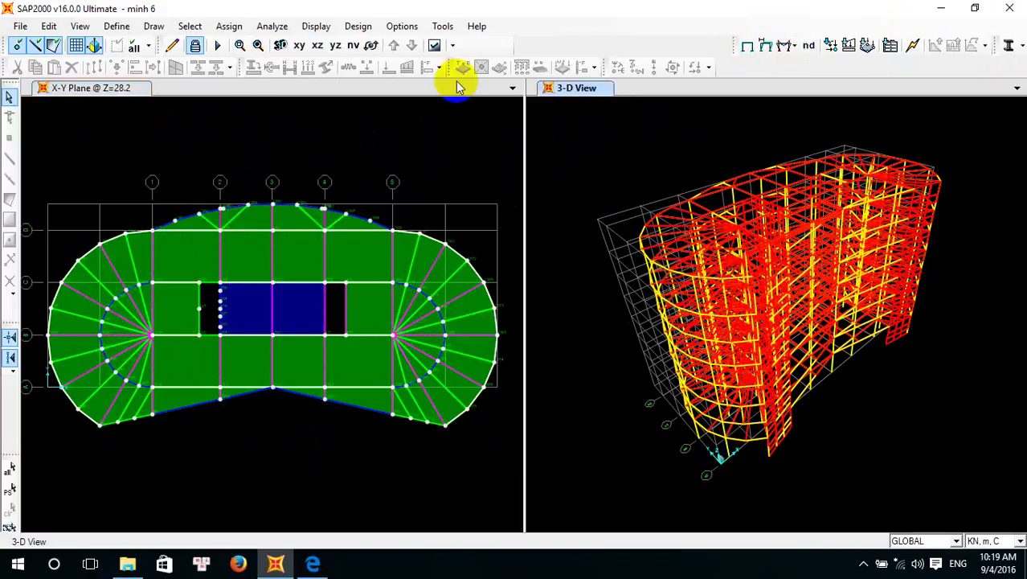
left_click(738, 195)
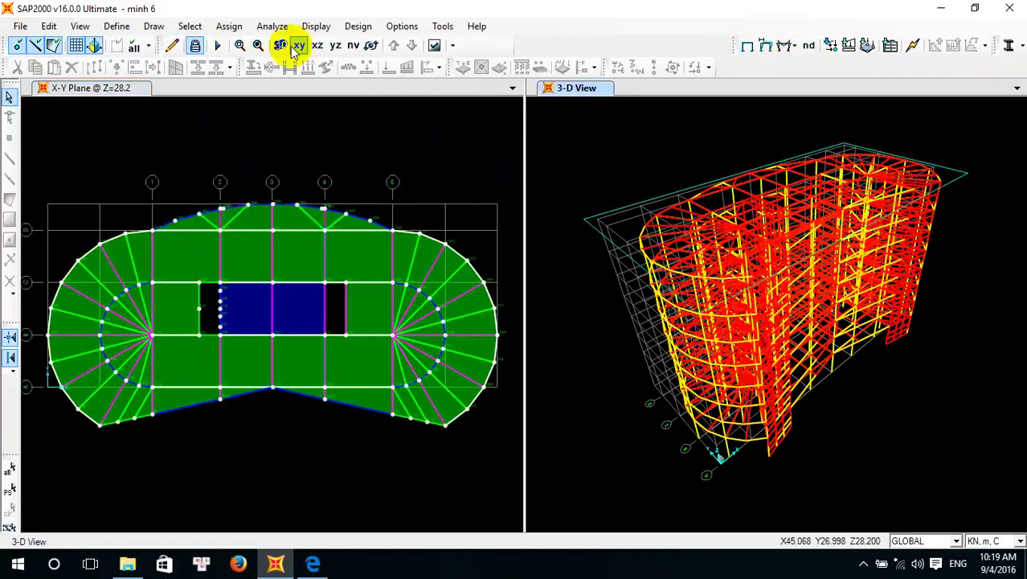
left_click(396, 146)
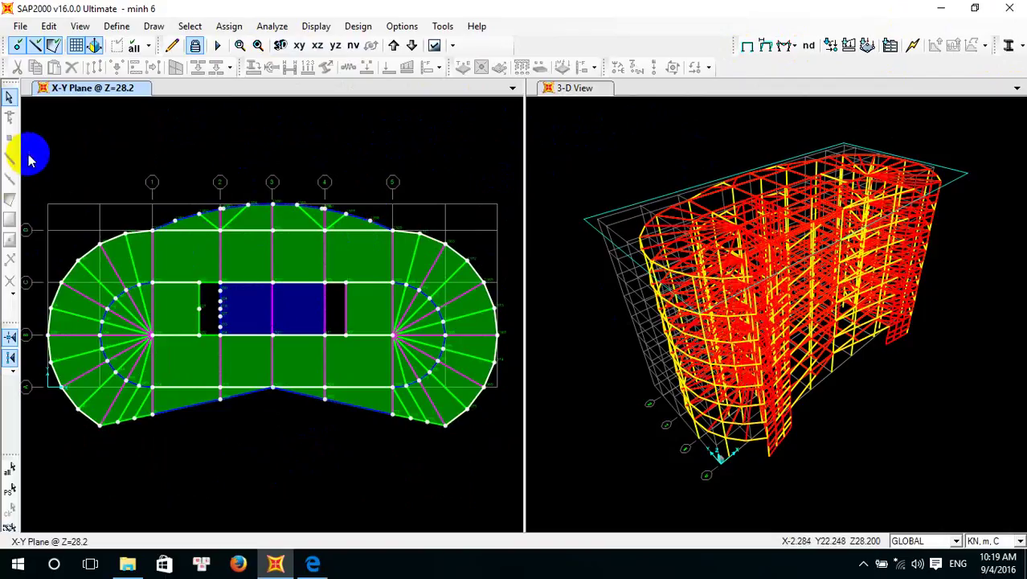
Select all objects on the Z=28.2 plan and choose the Joint Displacements results table for display
left_click_drag(28, 157, 505, 479)
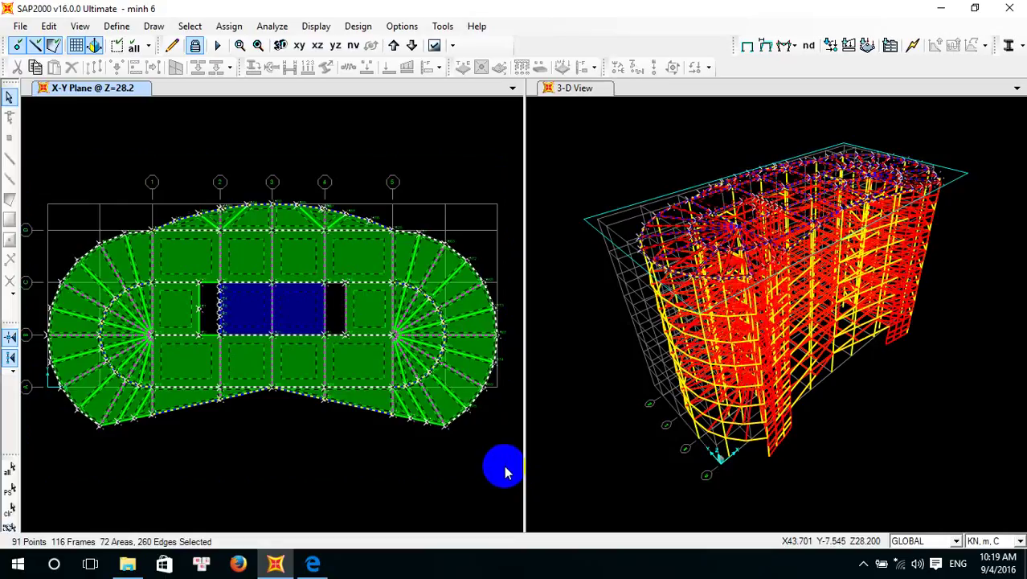
left_click(328, 26)
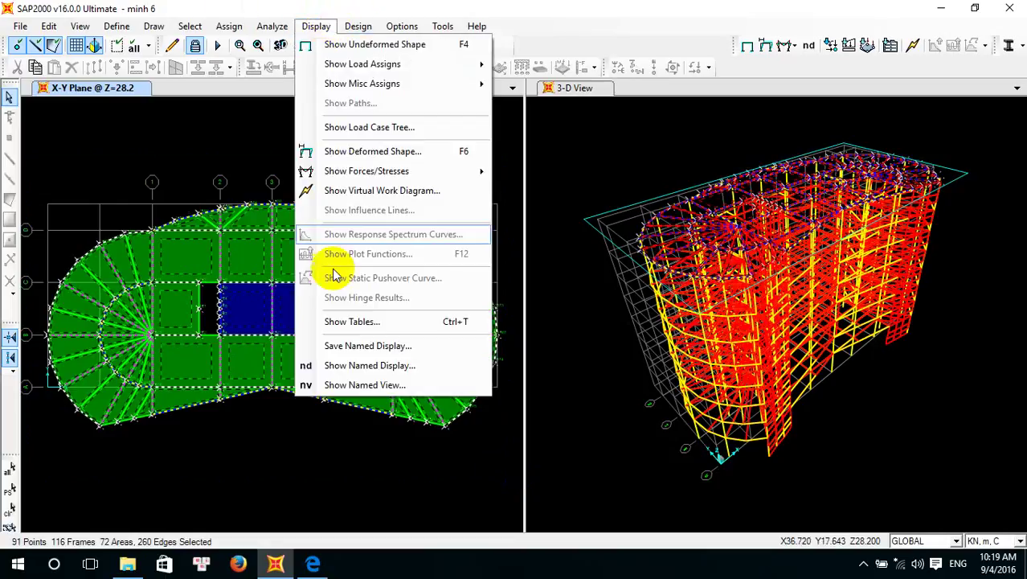
left_click(359, 321)
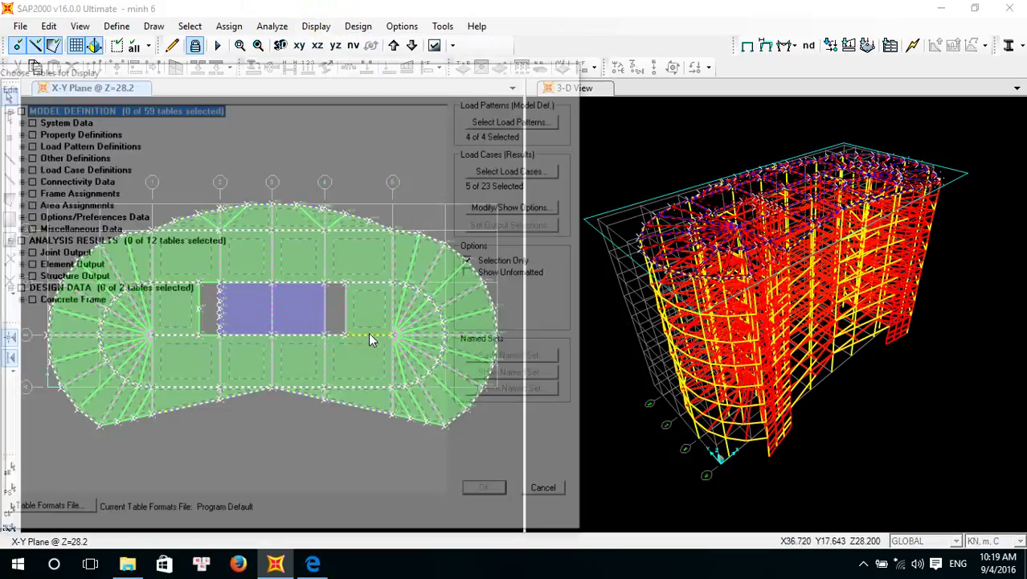
left_click(16, 252)
left_click(26, 264)
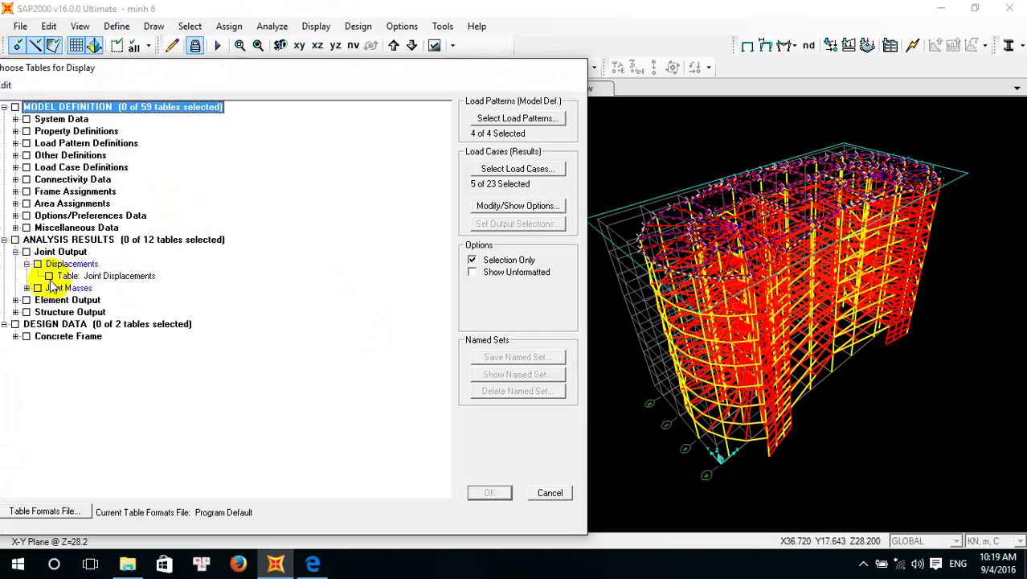
left_click(49, 276)
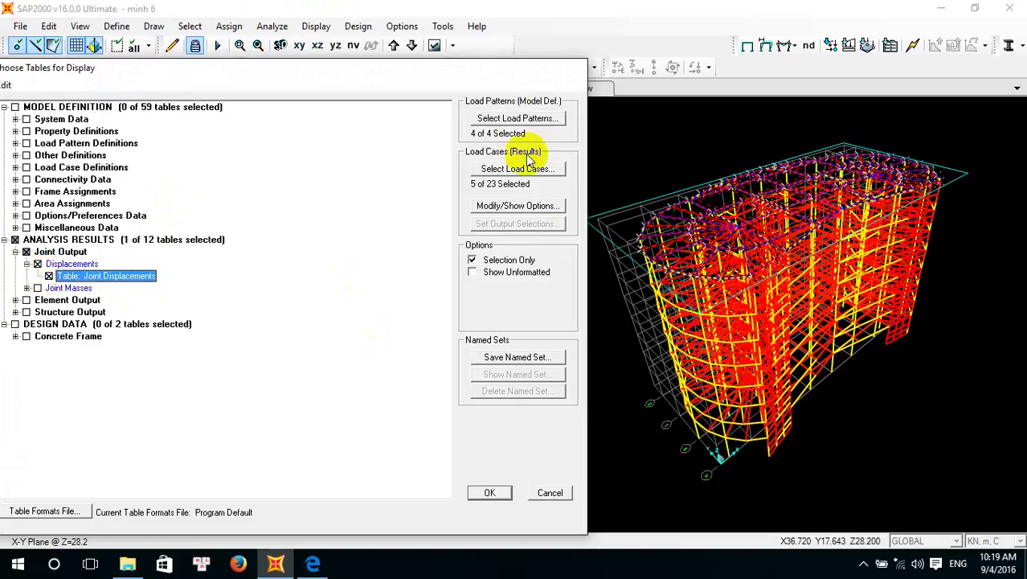
Clear all load patterns, keep load cases TH1 to TH5, display the joint displacements table for the selection, and close it after review
left_click(517, 118)
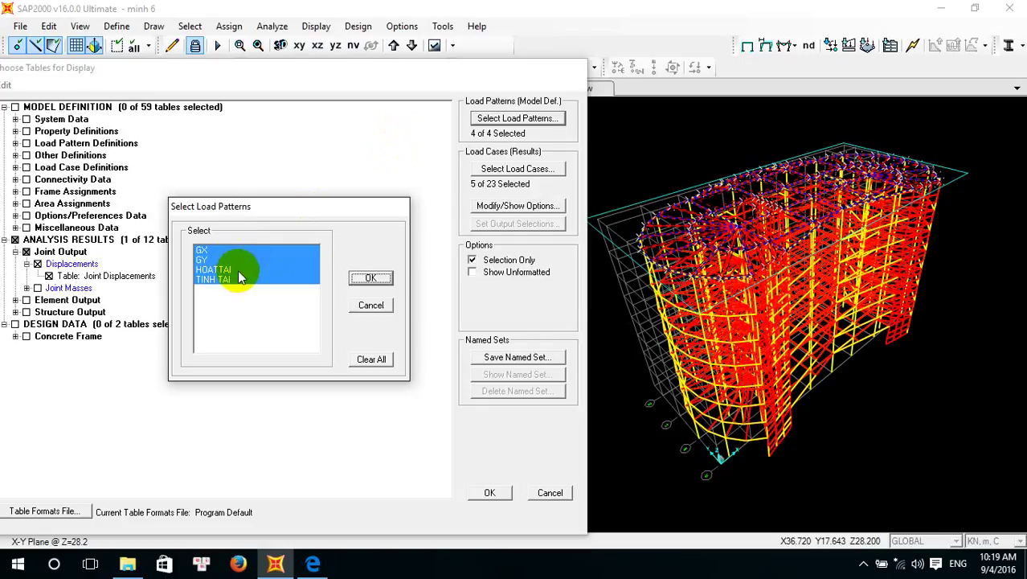
left_click(372, 359)
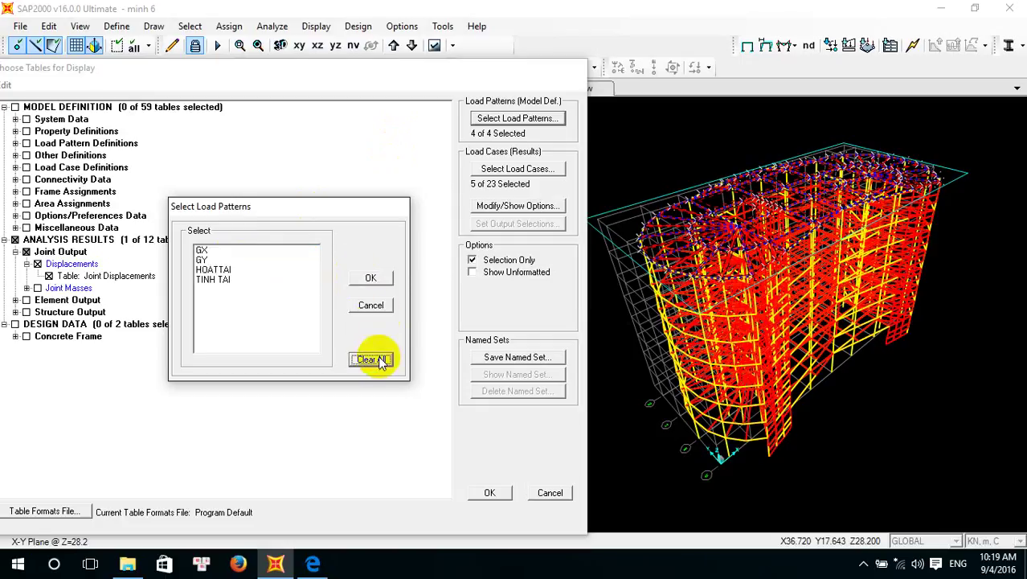
left_click(376, 281)
left_click(510, 168)
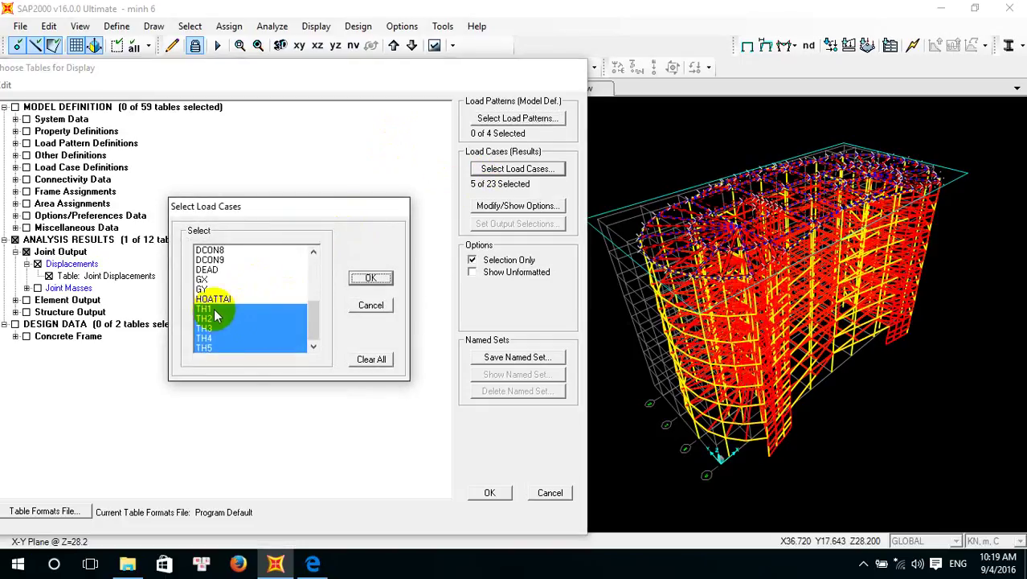
left_click(371, 278)
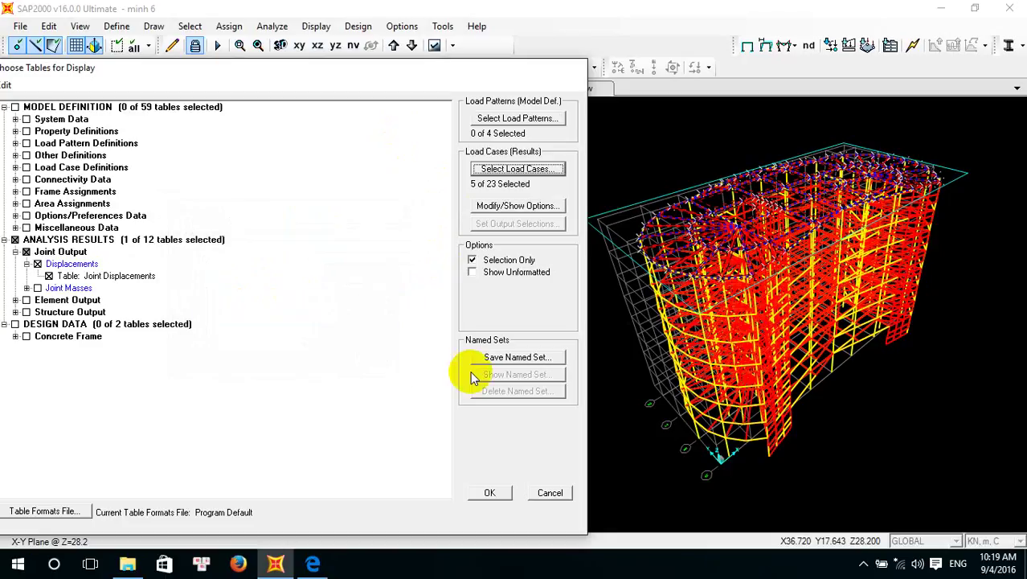
left_click(488, 493)
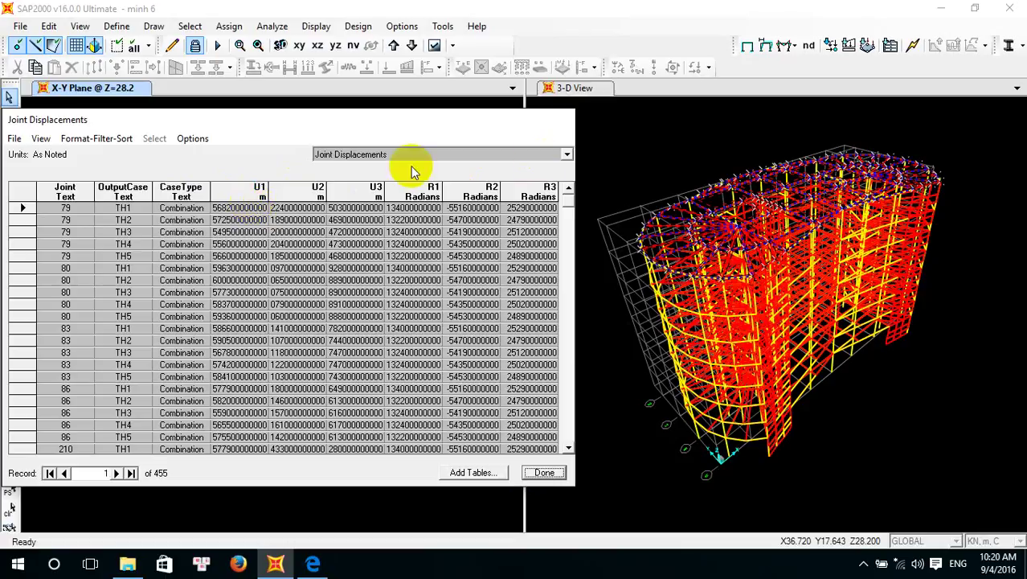
left_click(567, 154)
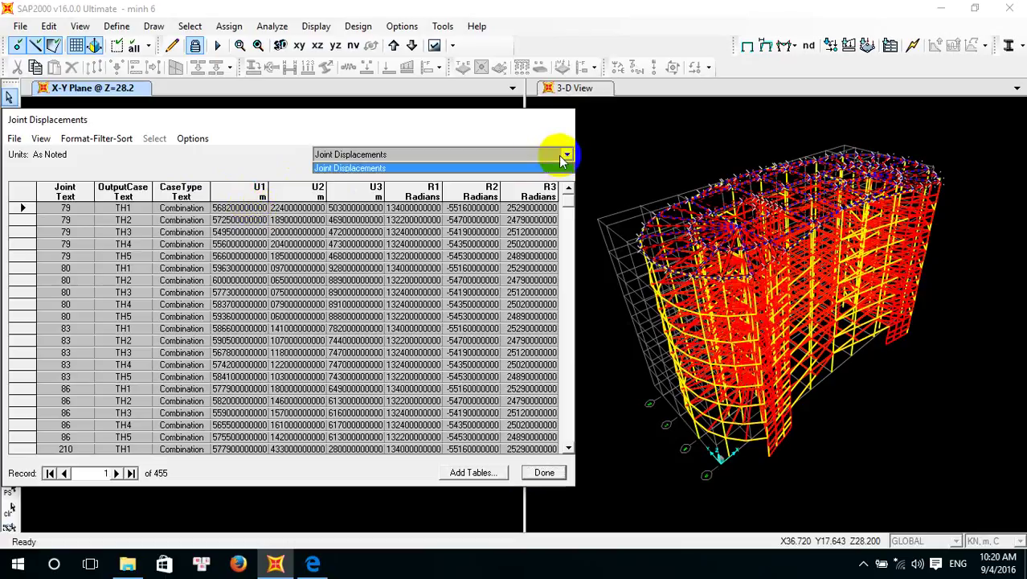
left_click(546, 472)
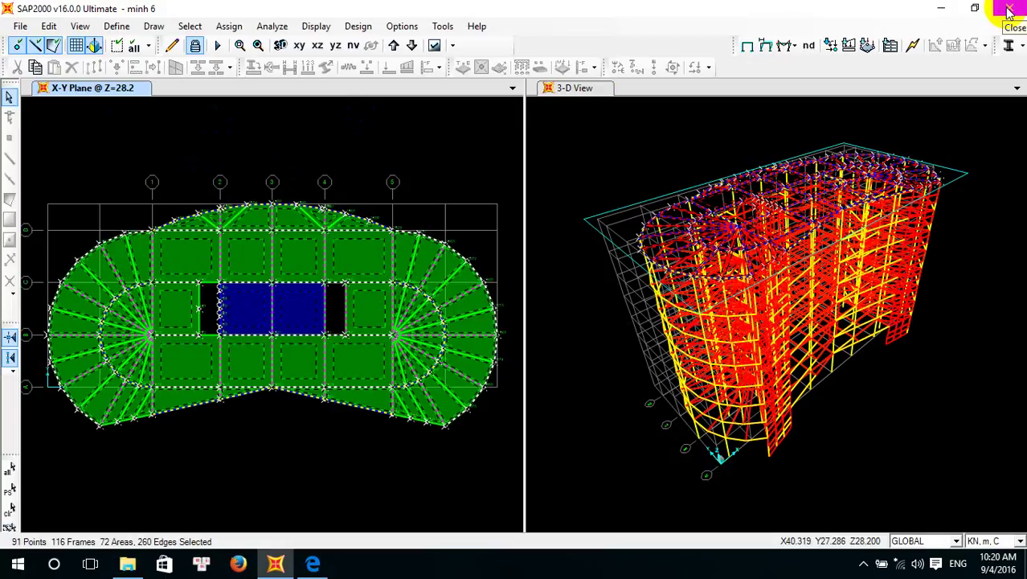
Switch to the exercise PDF to check its calculation requirements, and return to the SAP2000 model through the file window
left_click(951, 15)
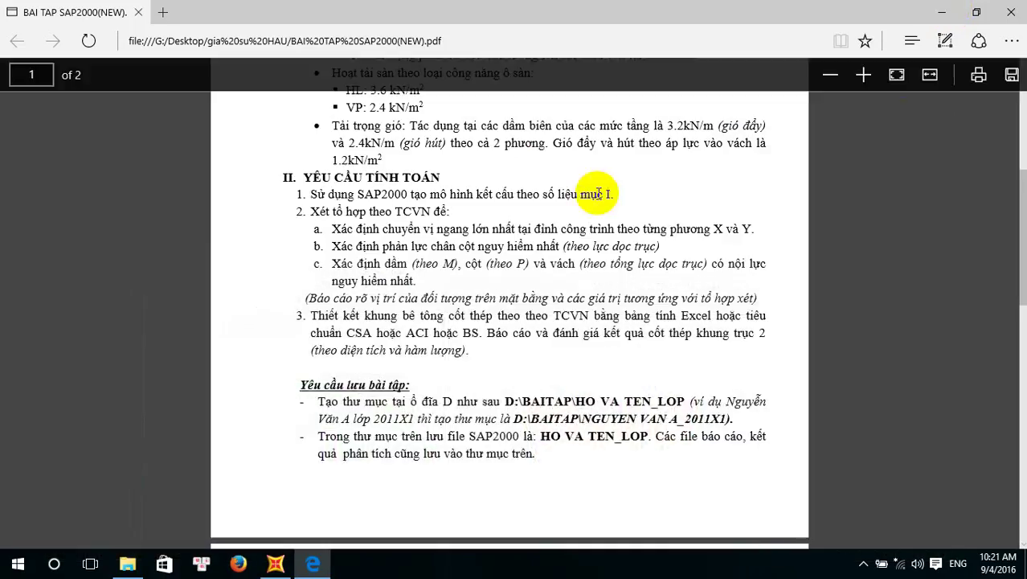
left_click(940, 16)
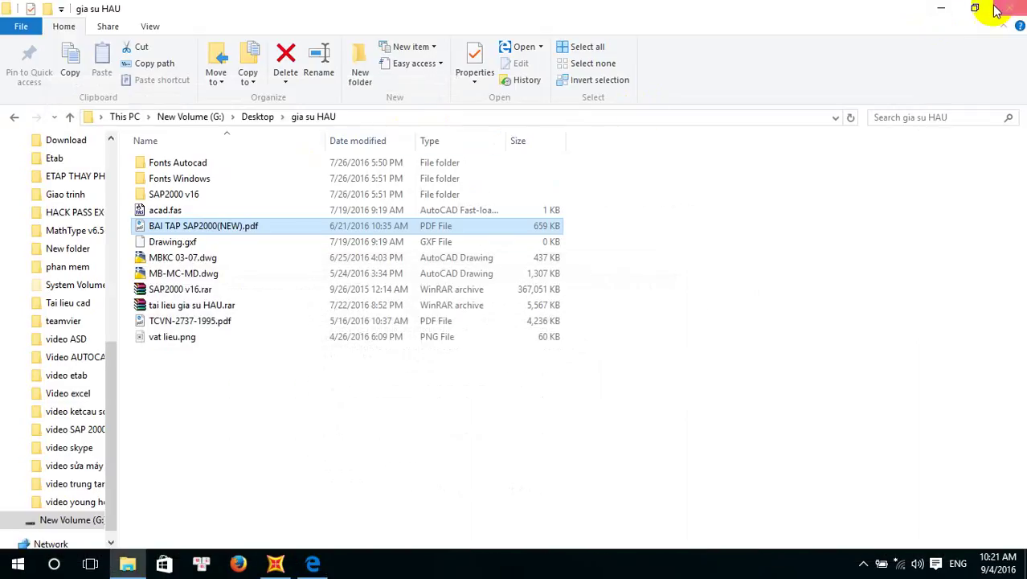
left_click(275, 565)
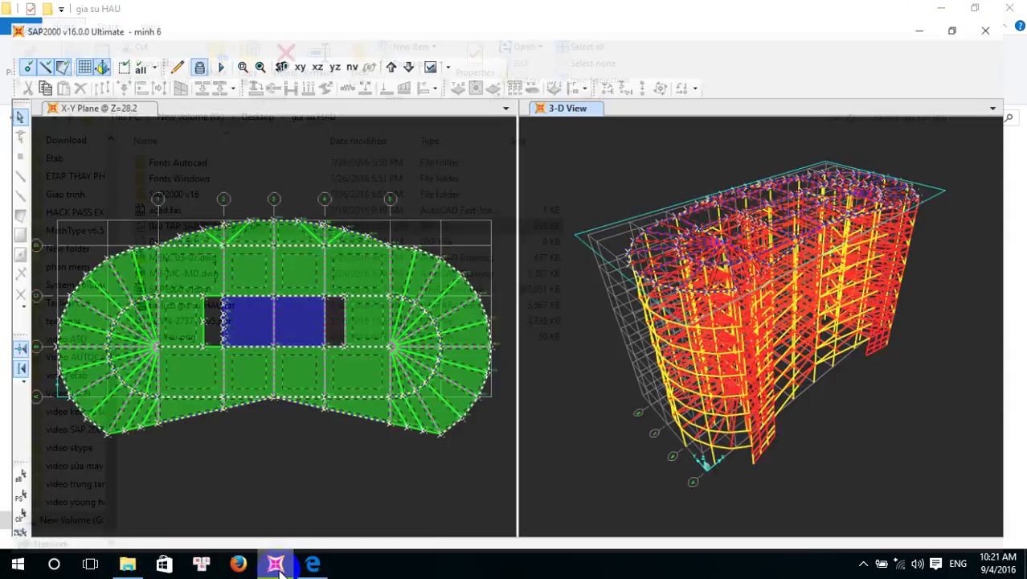
left_click(715, 168)
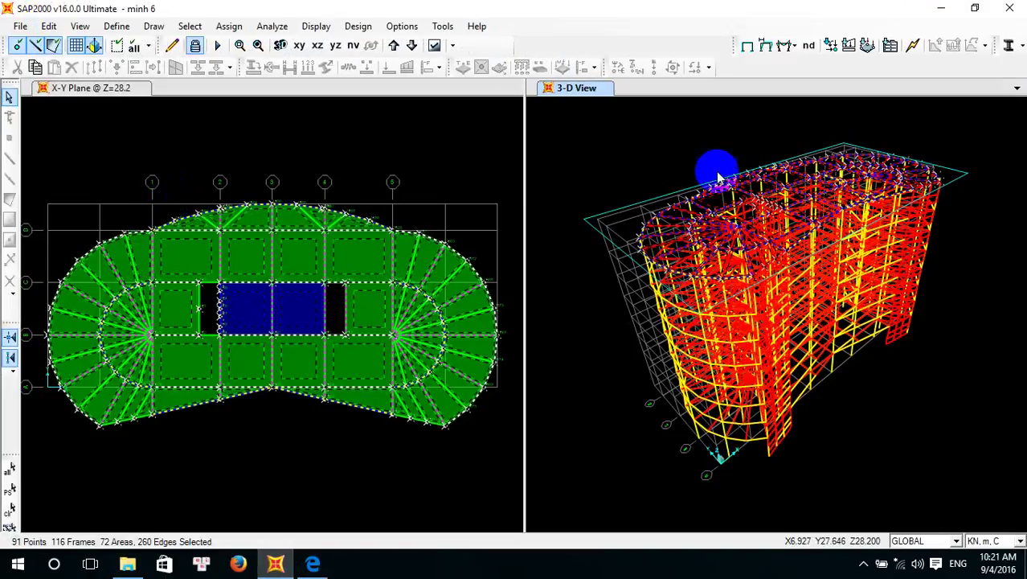
left_click(78, 118)
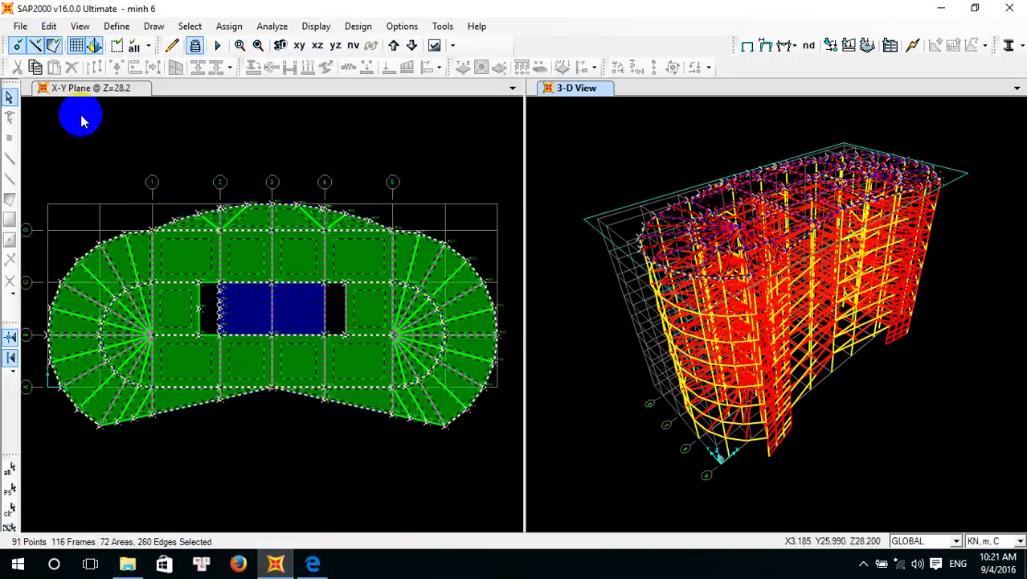
Save the minh 6 model, close SAP2000, and relaunch it from the desktop, dismissing the licence notice
key("ctrl+s")
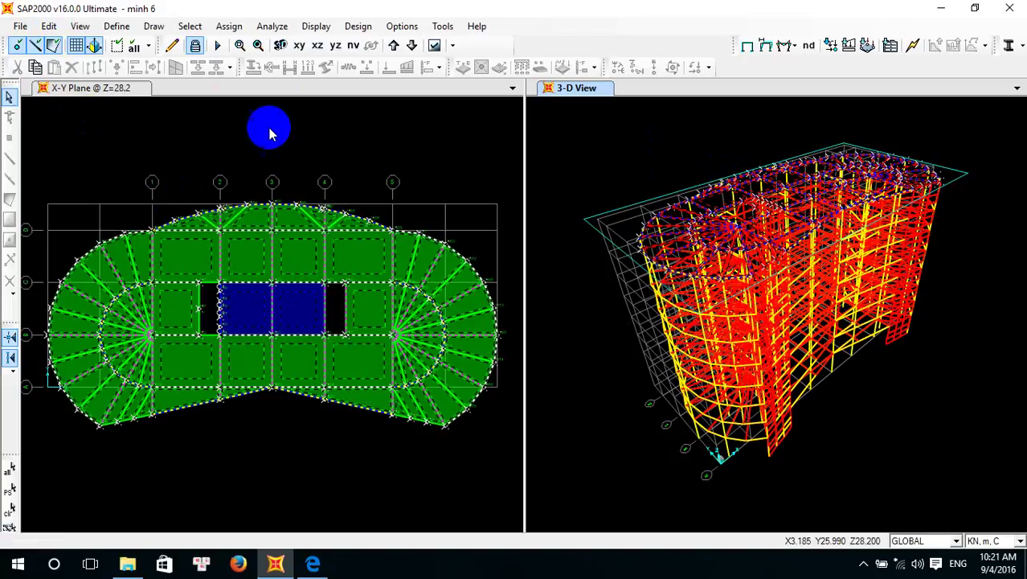
left_click(1010, 13)
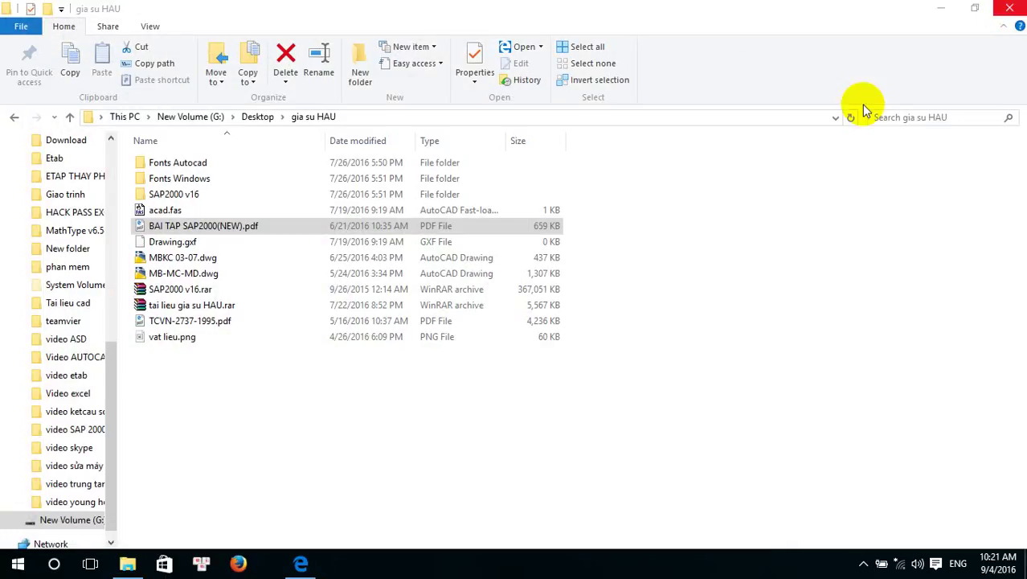
left_click(942, 9)
double_click(52, 98)
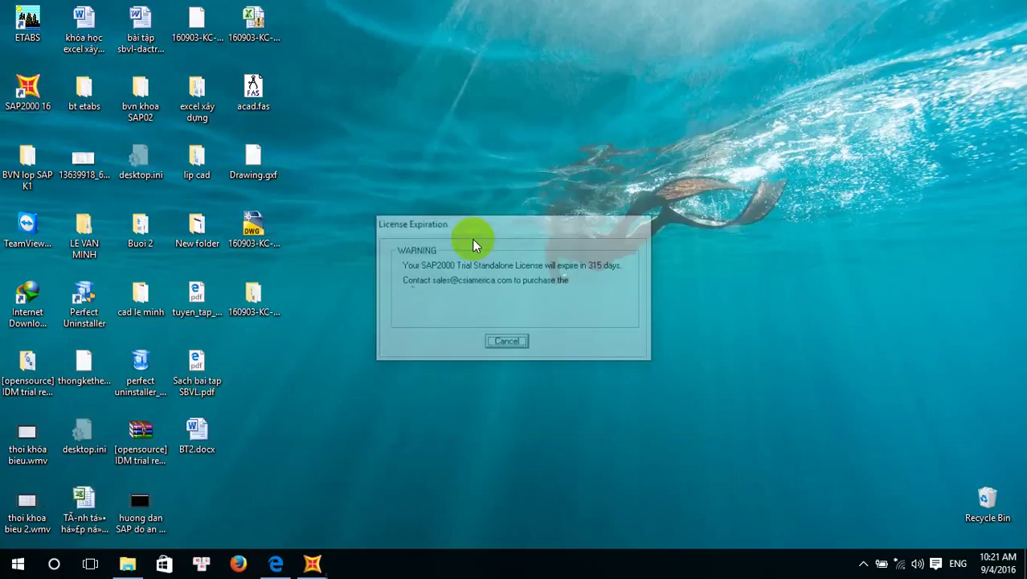
left_click(508, 344)
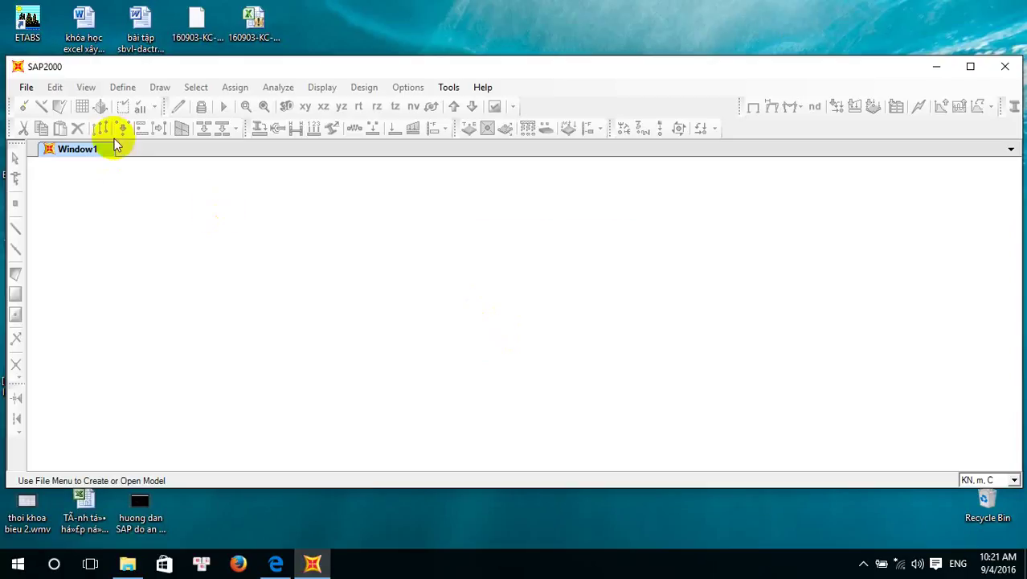
Open the 13,200 KB model from the personal-name subfolder of Desktop\BVN lop SAP K1 and maximise the program window
left_click(27, 87)
left_click(114, 64)
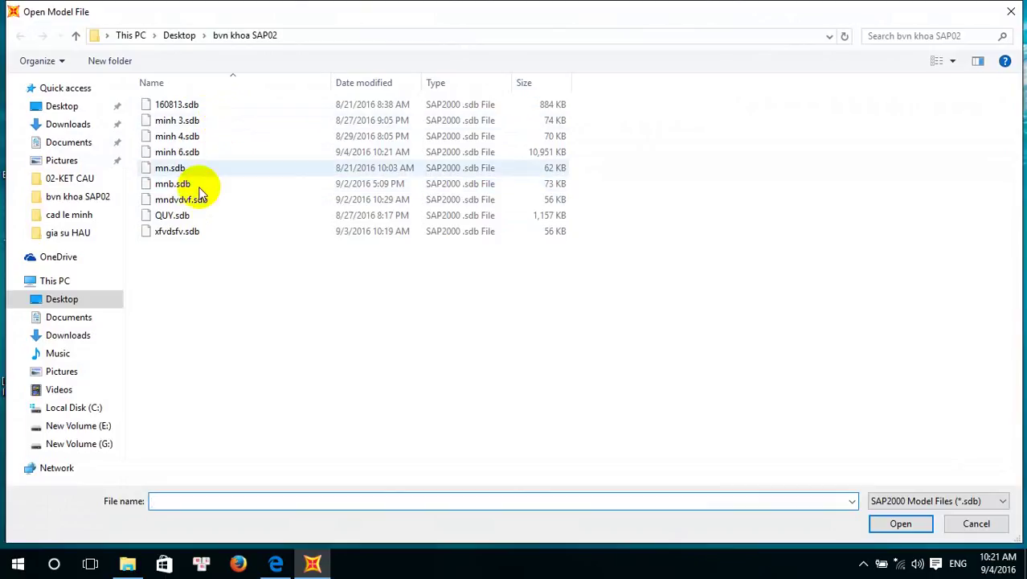
left_click(103, 297)
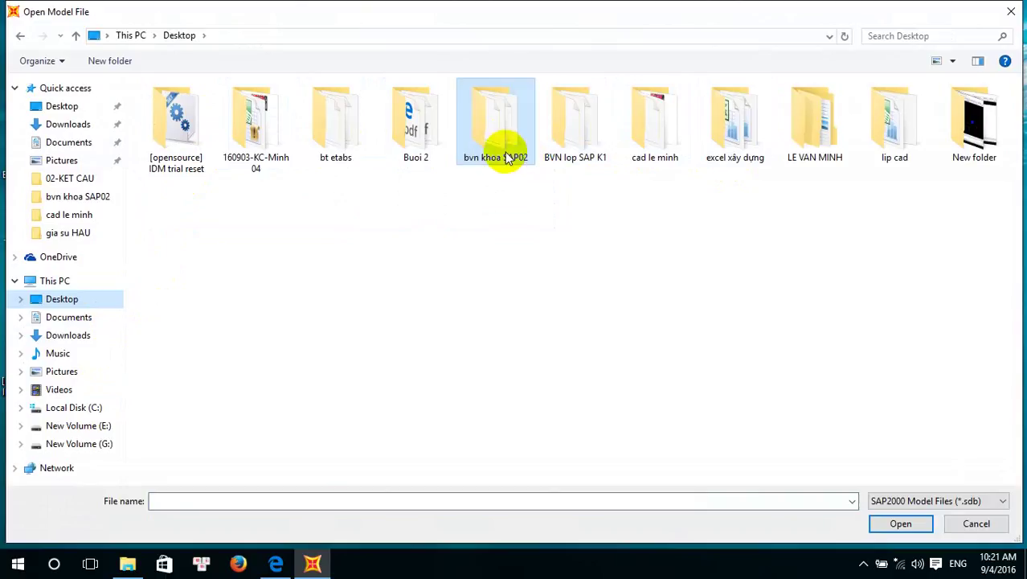
double_click(579, 141)
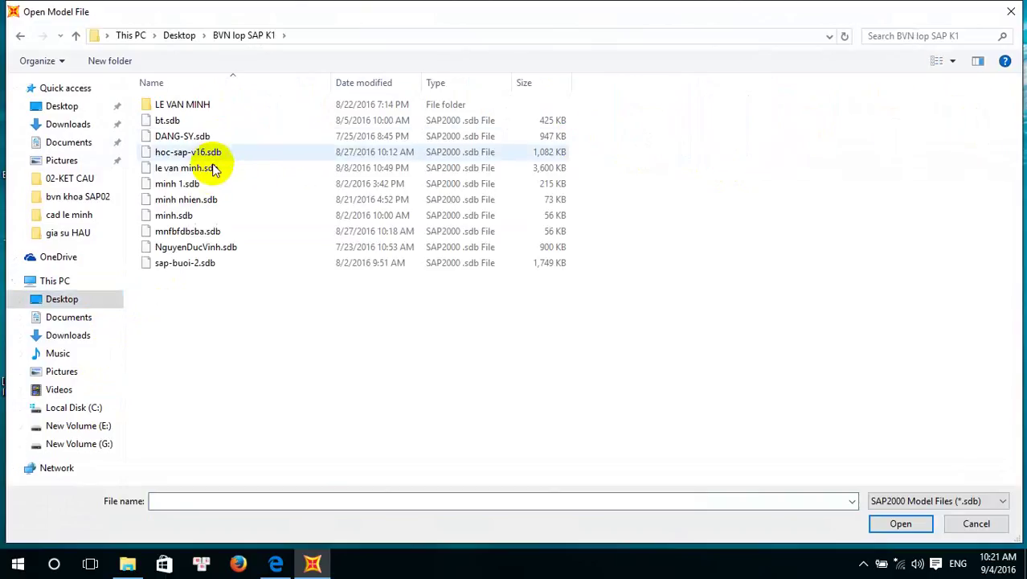
left_click(233, 109)
double_click(233, 108)
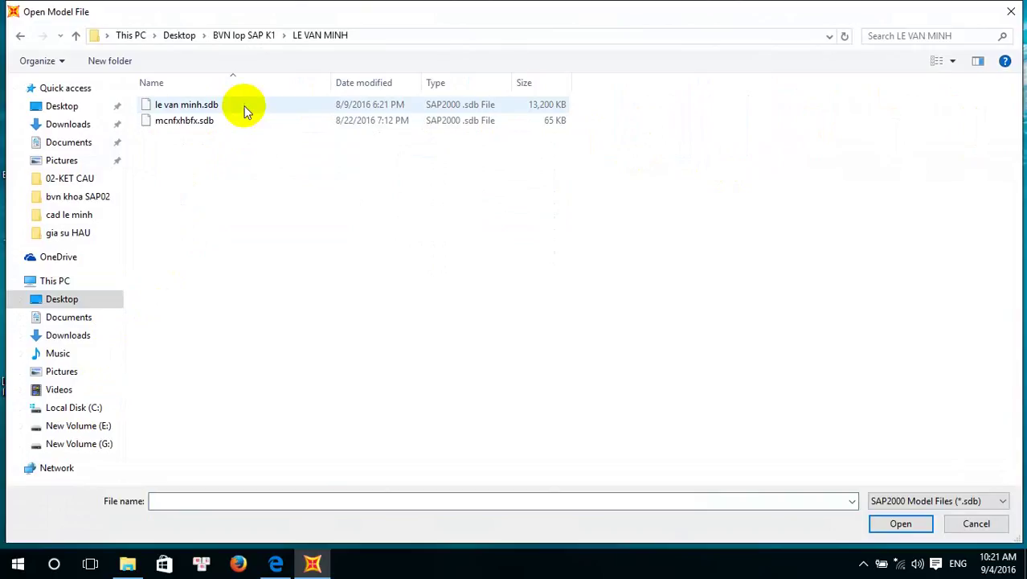
double_click(245, 104)
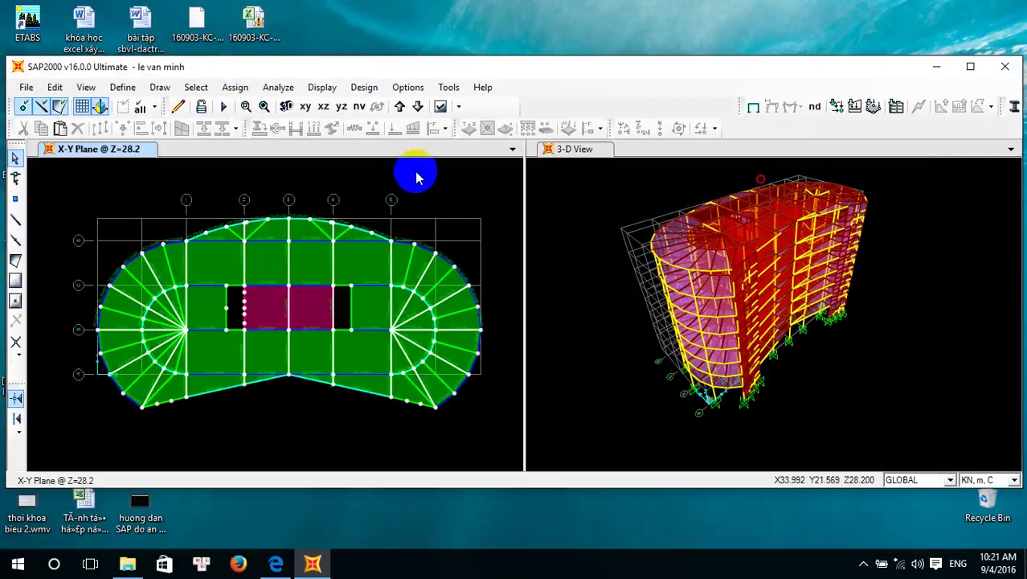
left_click(970, 66)
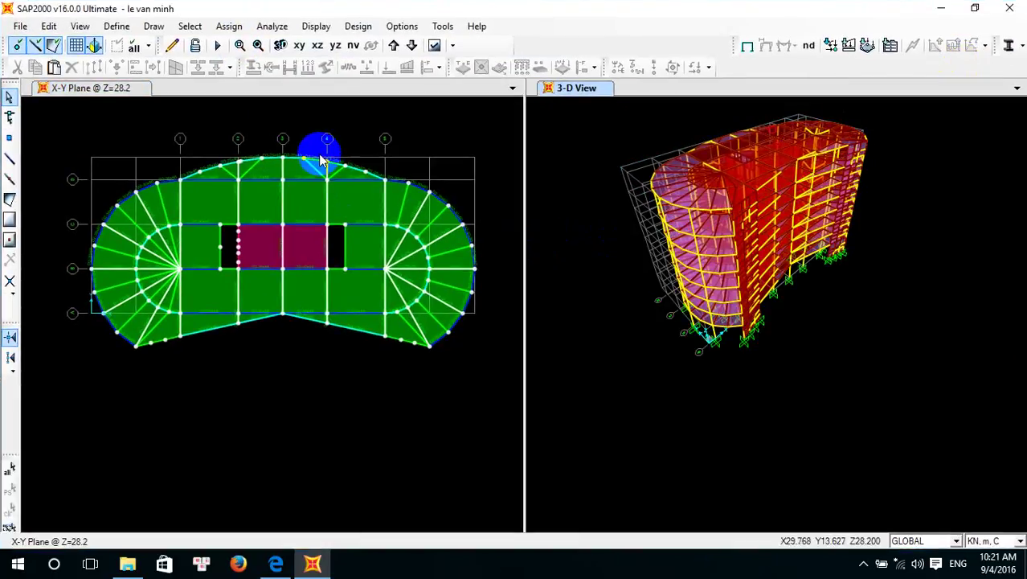
Run the analysis of the opened model for the DEAD, HOAT TAI, GIO X and GIO Y load cases, without MODAL
left_click(309, 163)
middle_click_drag(287, 207, 299, 305)
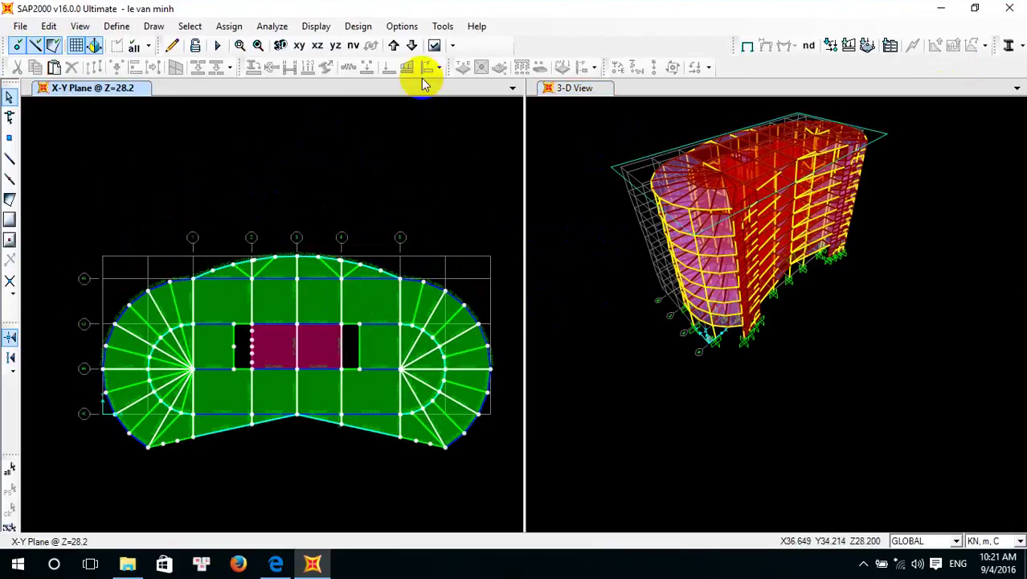
left_click(402, 26)
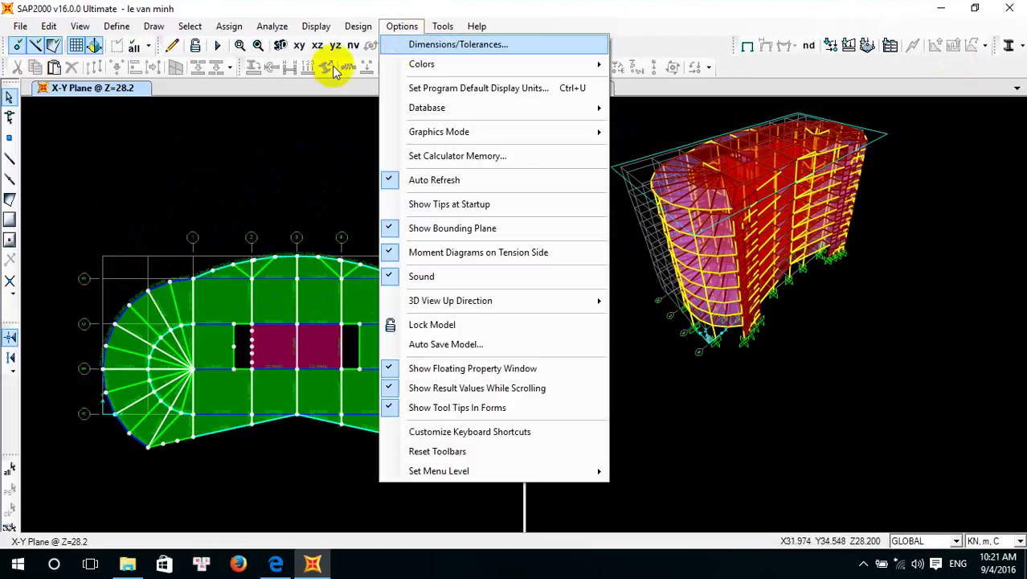
left_click(364, 131)
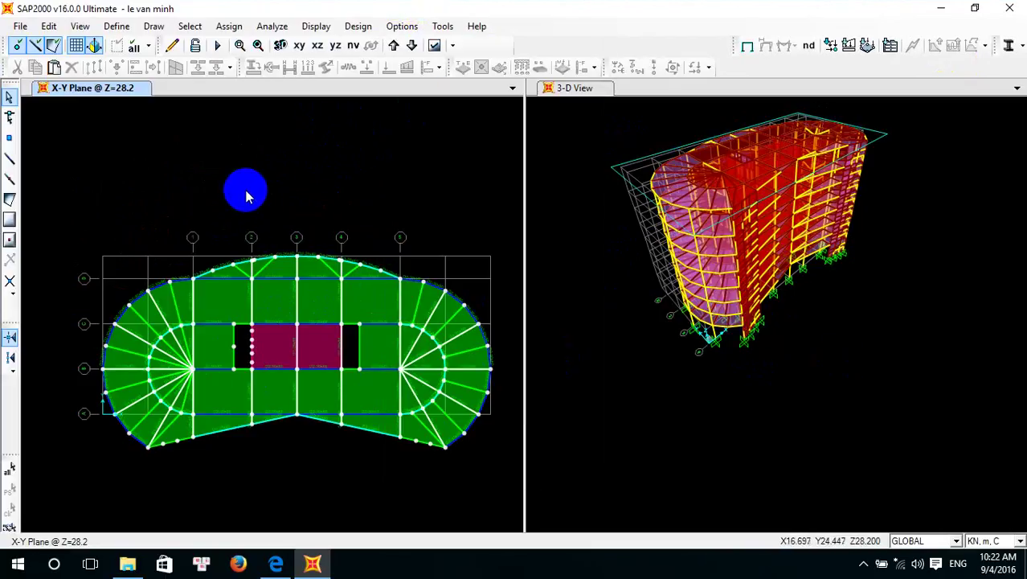
middle_click_drag(328, 349, 290, 326)
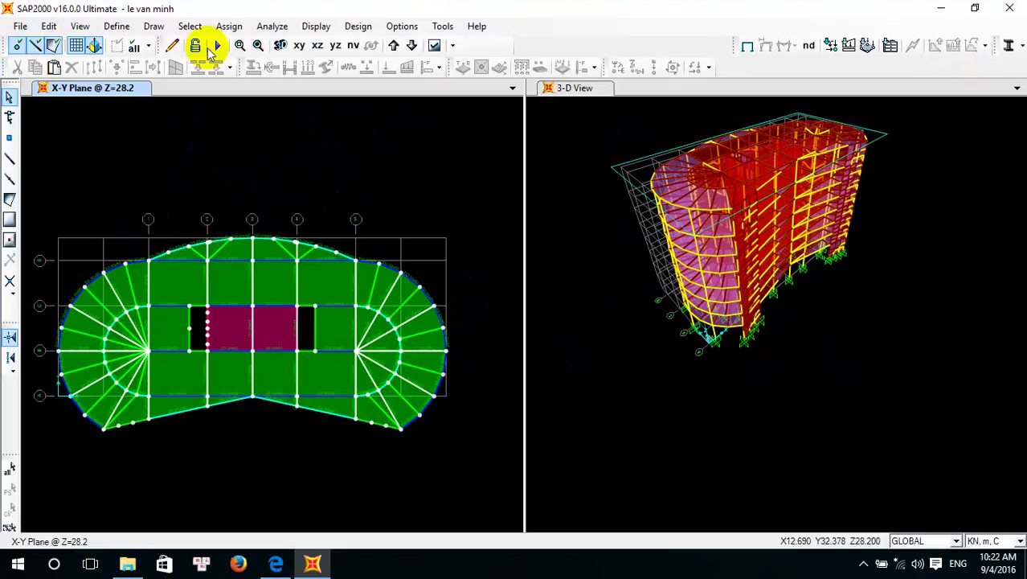
left_click(216, 48)
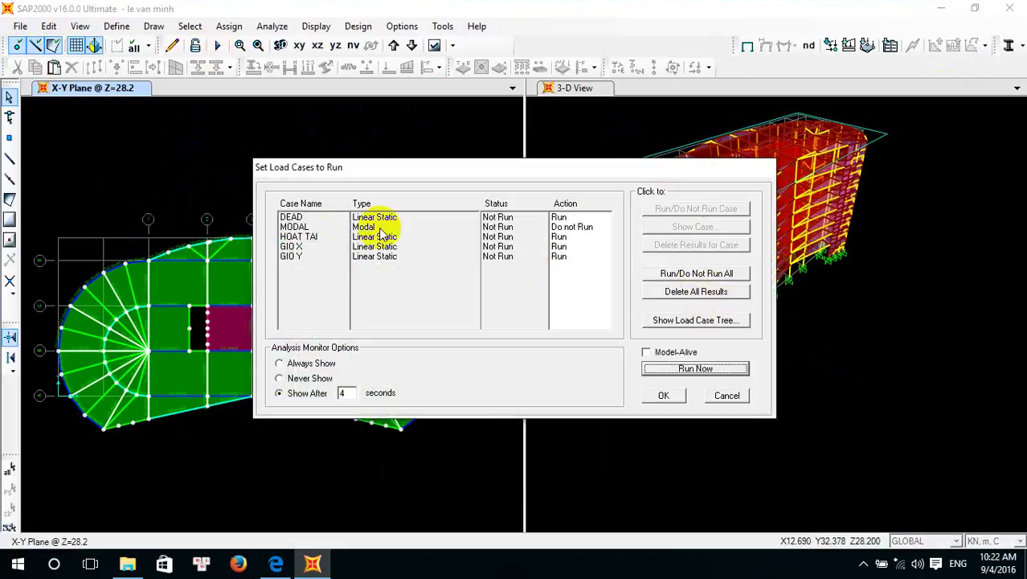
left_click(717, 371)
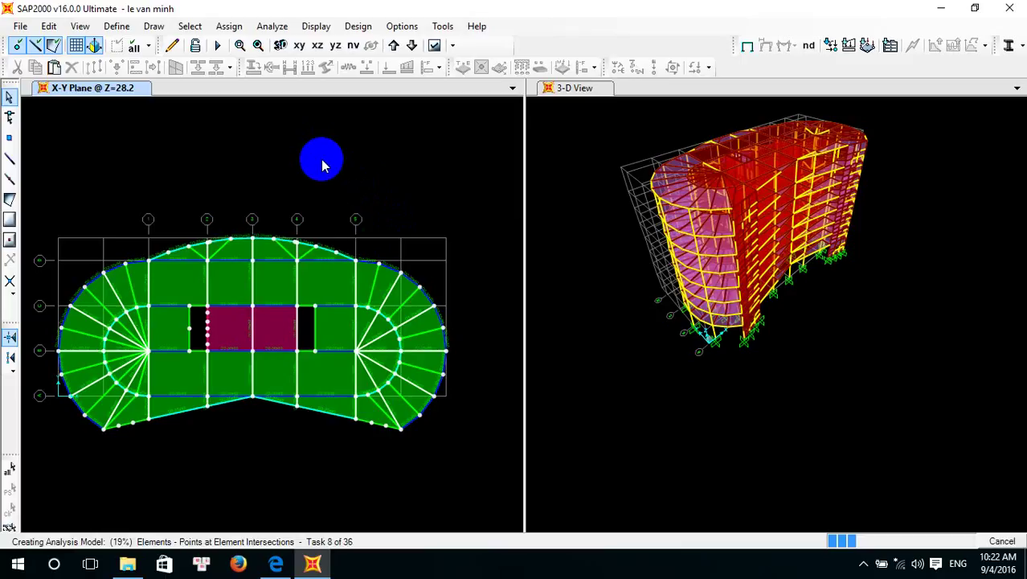
left_click(882, 546)
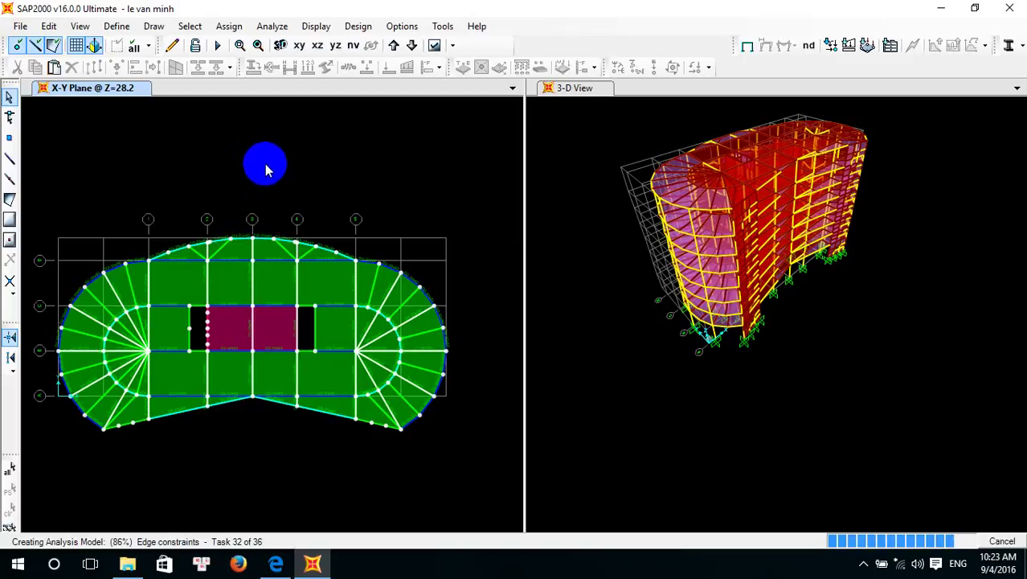
left_click(209, 203)
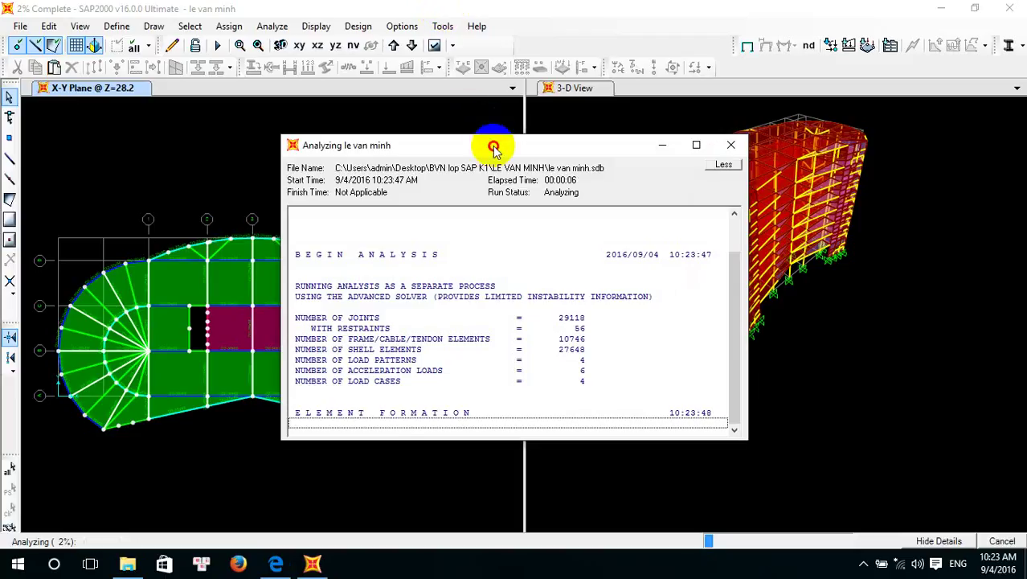
left_click_drag(489, 145, 484, 116)
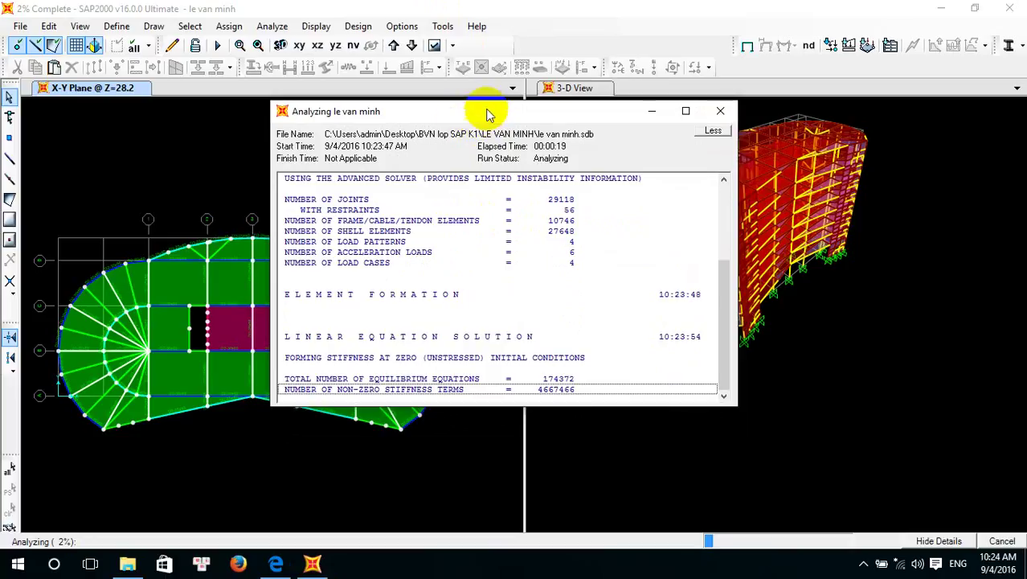
left_click_drag(486, 113, 523, 142)
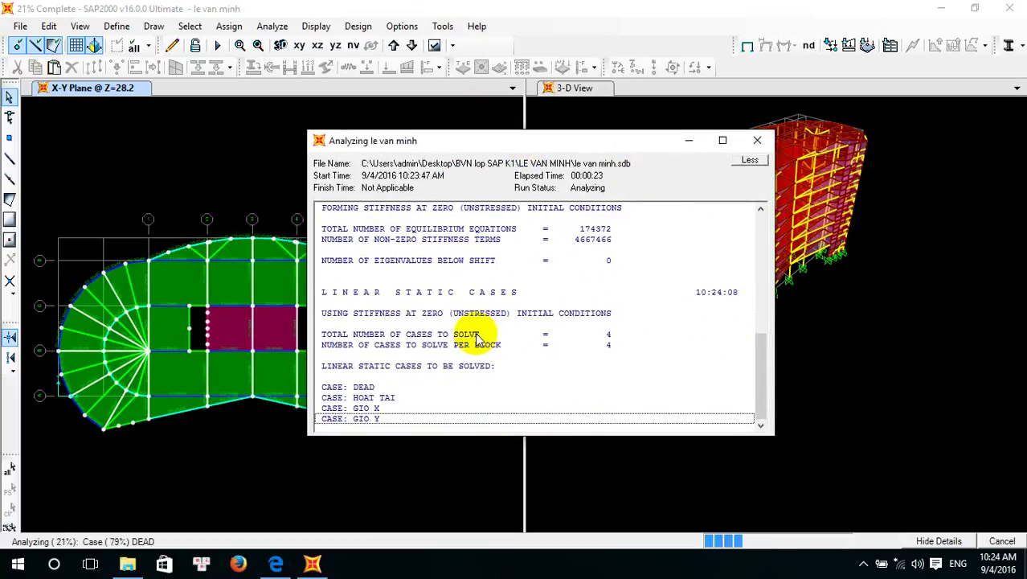
left_click_drag(529, 144, 506, 139)
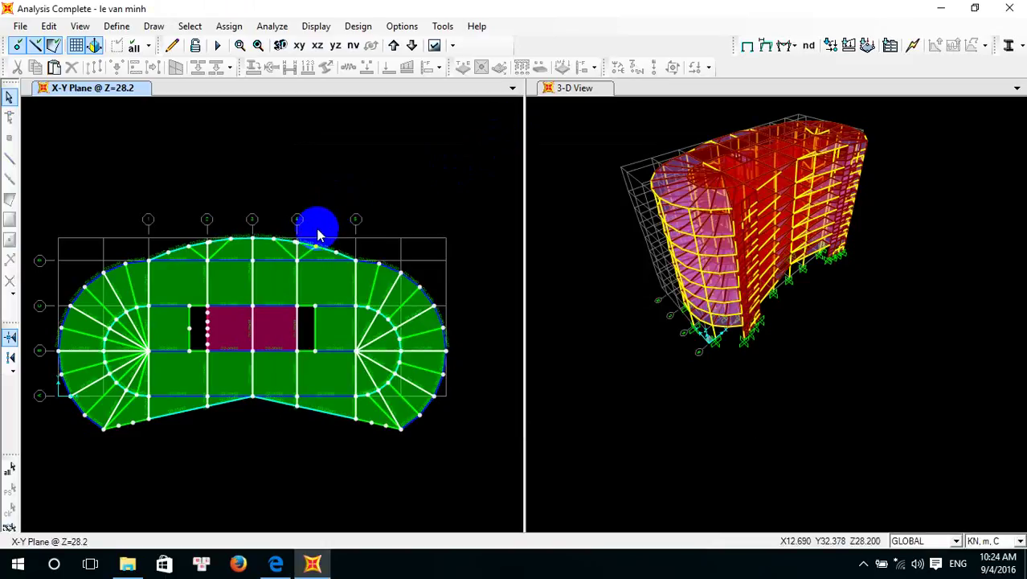
Save the analysed model and unlock it for editing, accepting the deletion of the analysis results
key("ctrl+s")
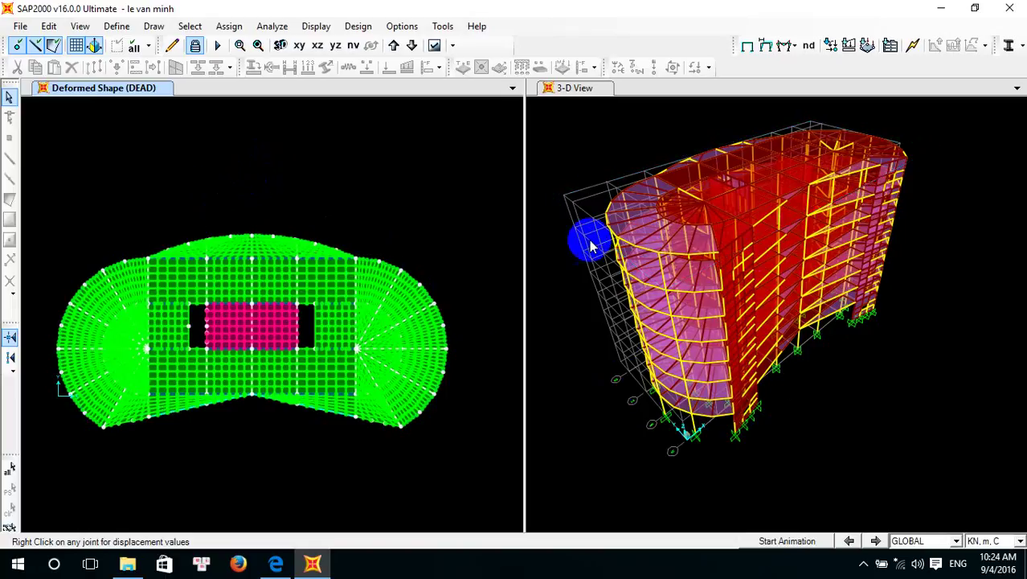
mouse_move(208, 320)
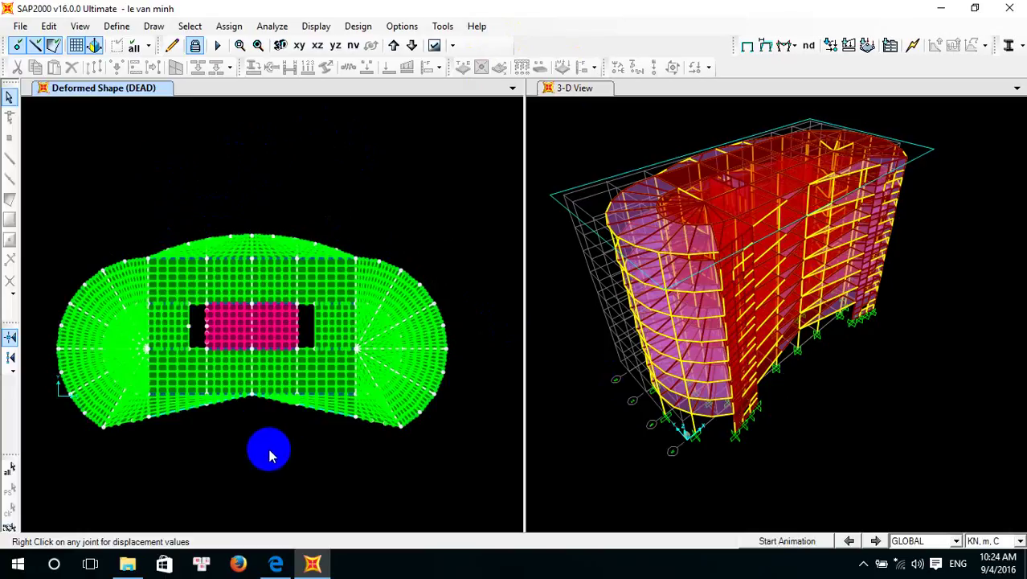
left_click(197, 46)
left_click(533, 338)
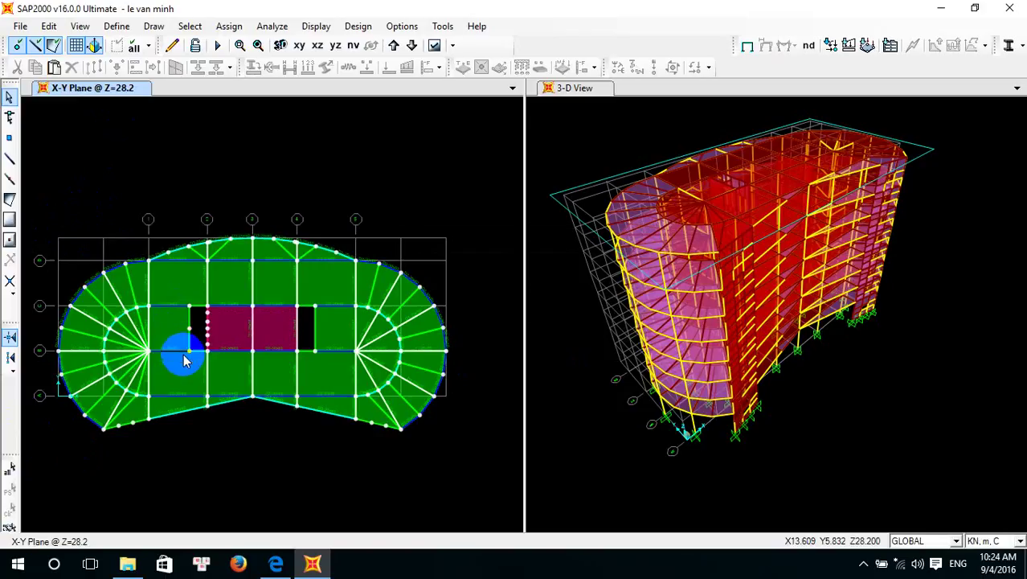
Select the entire model and assign an automatic area mesh of 6 by 6 objects to its areas
middle_click_drag(200, 426, 252, 346)
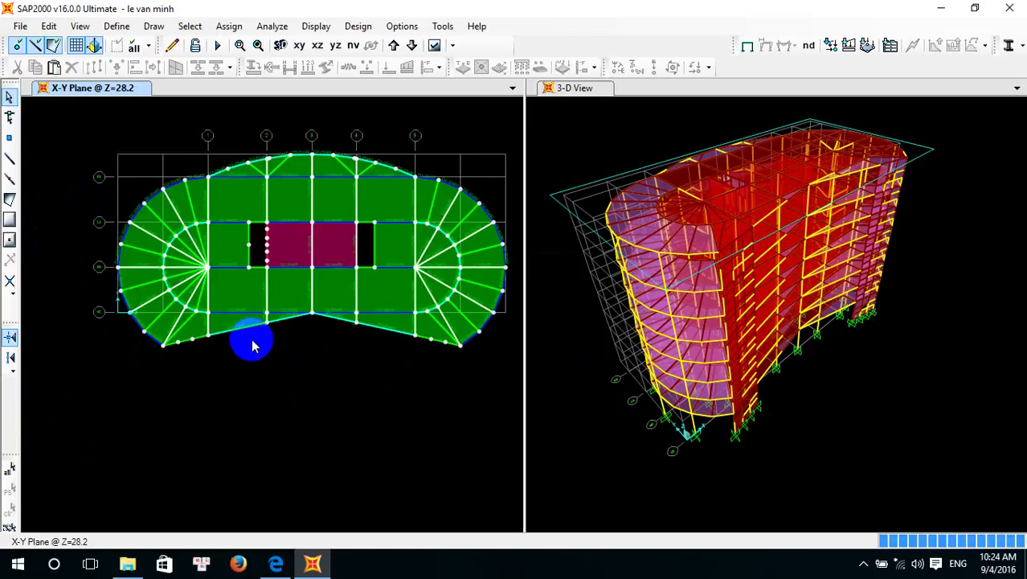
left_click(10, 468)
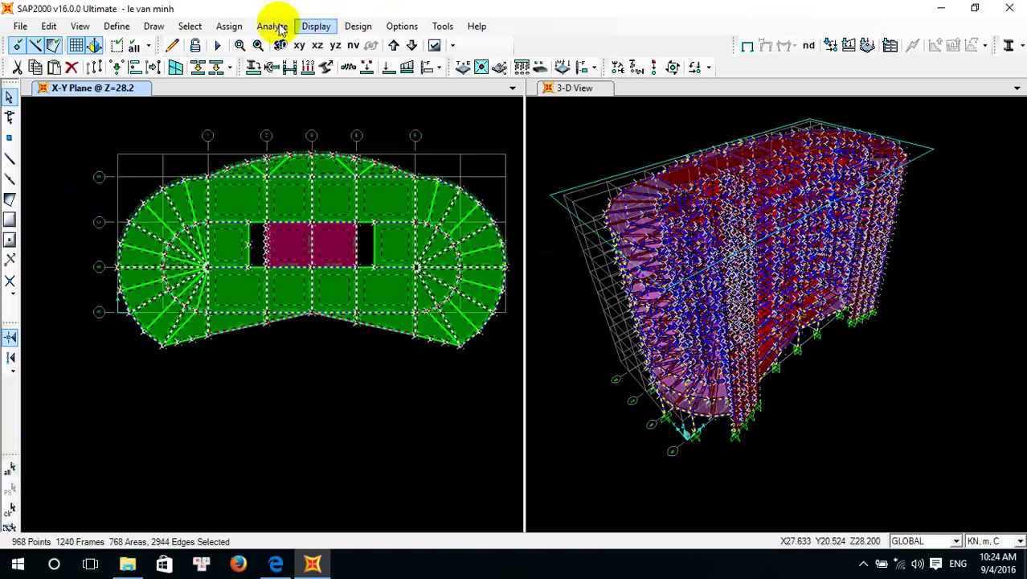
left_click(229, 25)
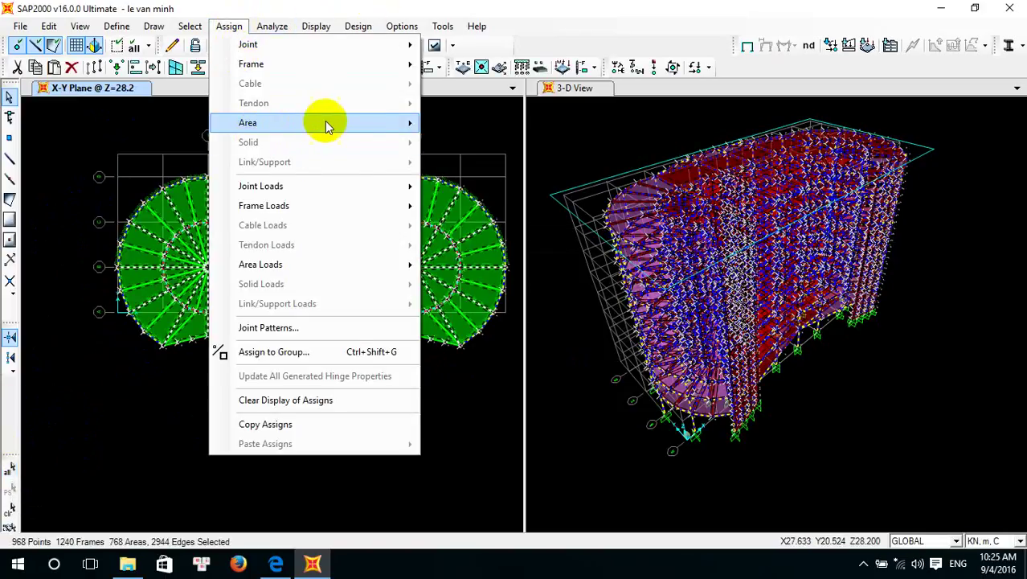
mouse_move(321, 125)
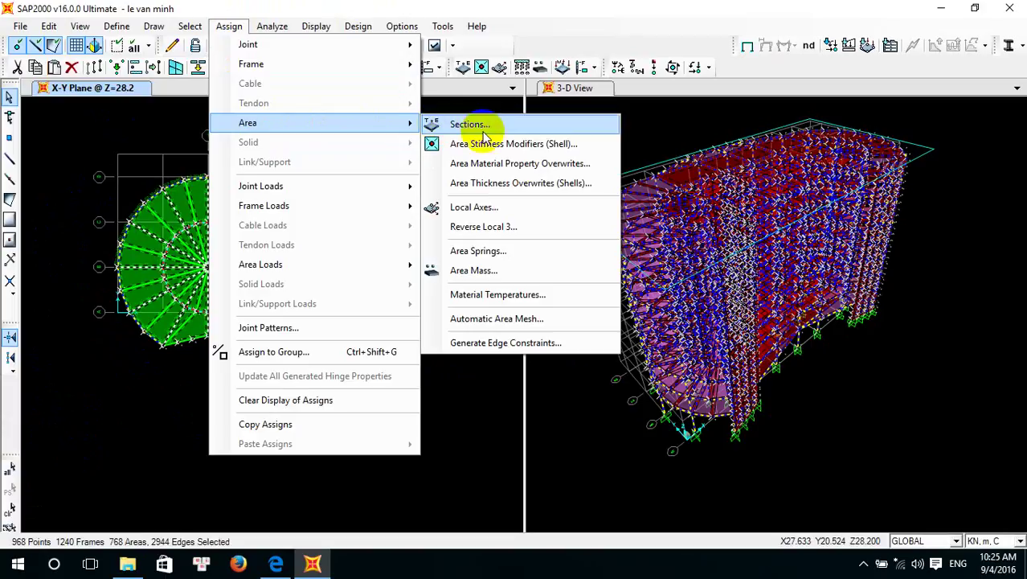
left_click(497, 319)
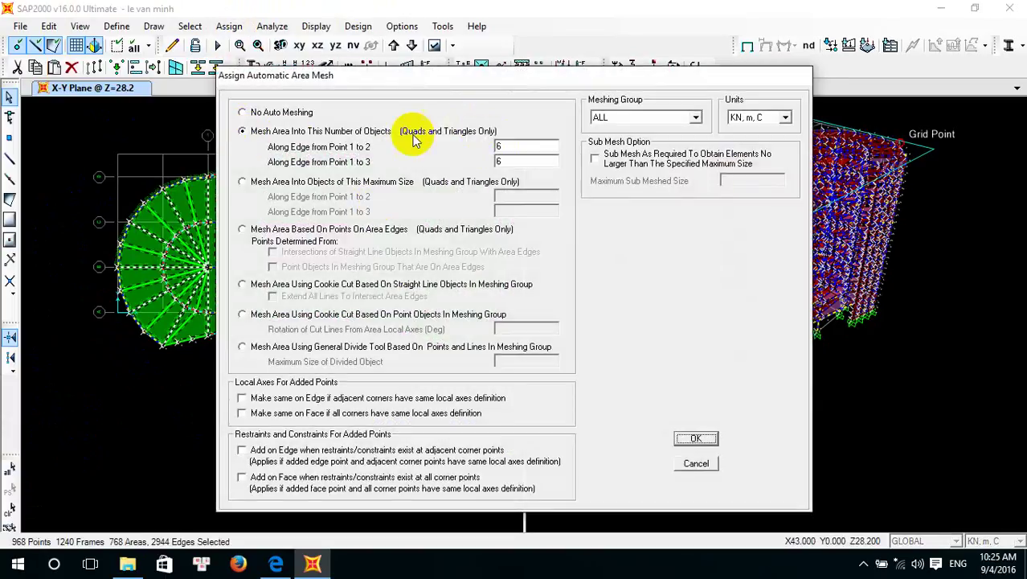
double_click(508, 146)
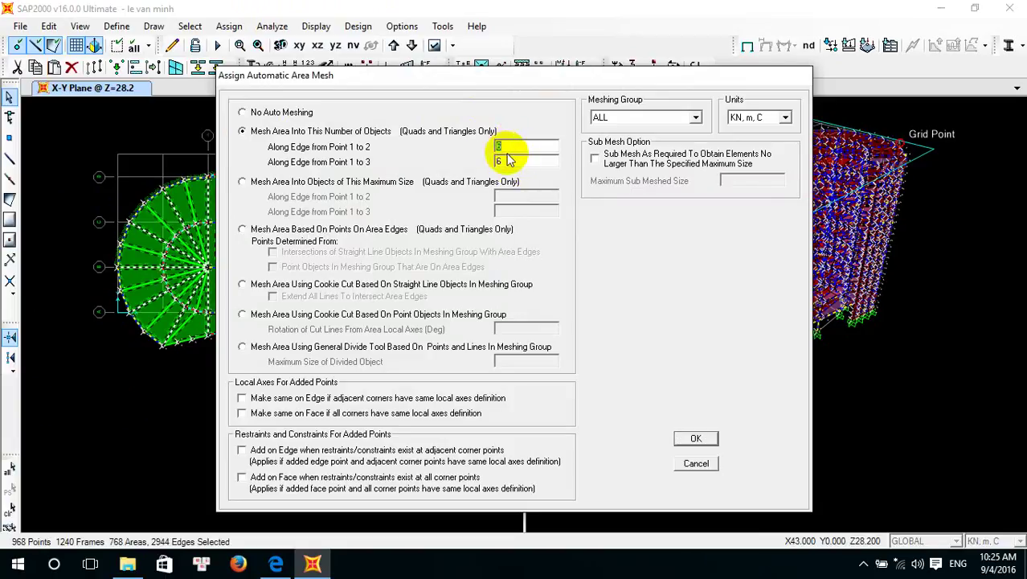
left_click(687, 437)
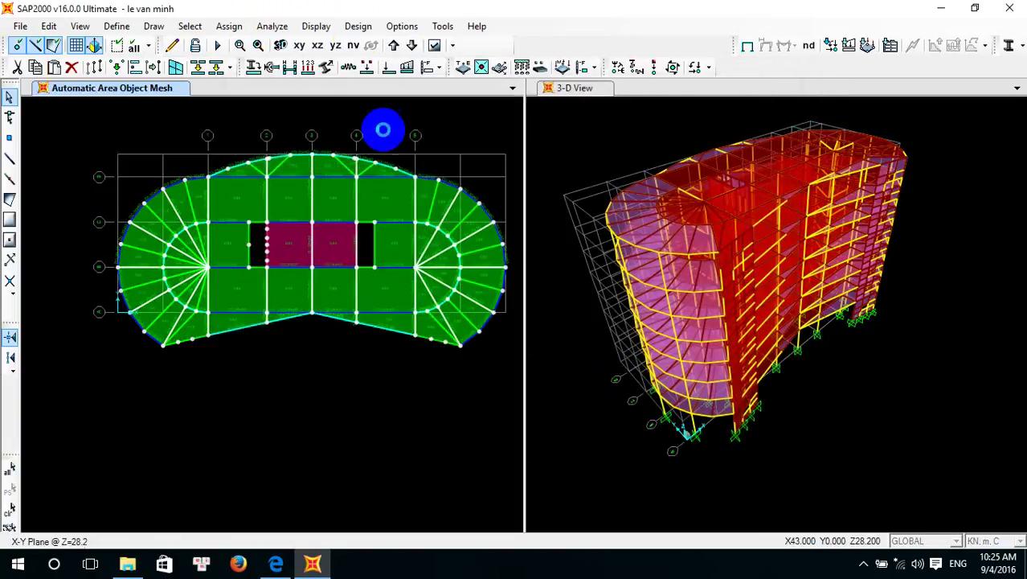
Rerun the analysis for the DEAD, HOAT TAI, GIO X and GIO Y load cases, without MODAL
left_click(217, 45)
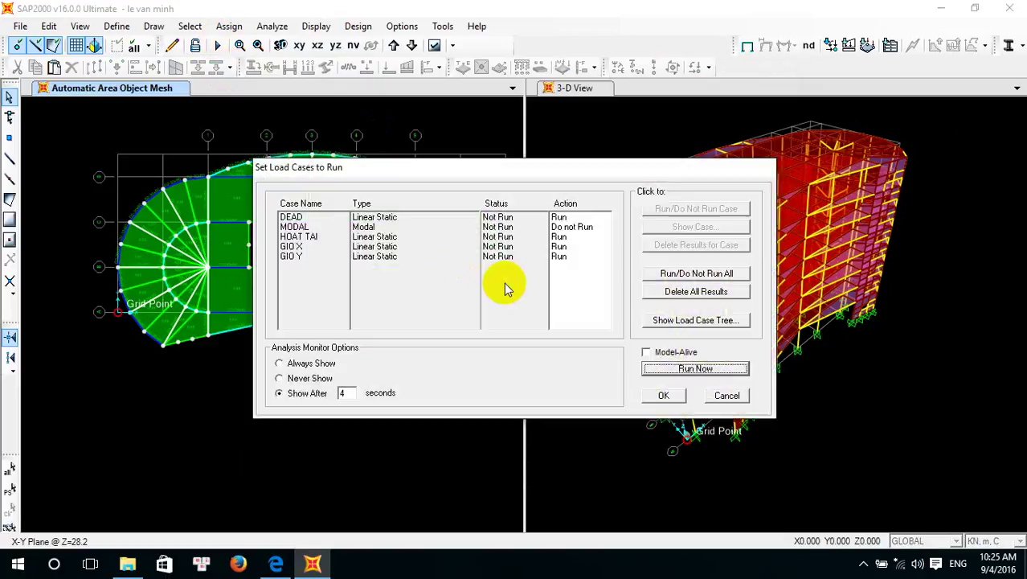
left_click(676, 366)
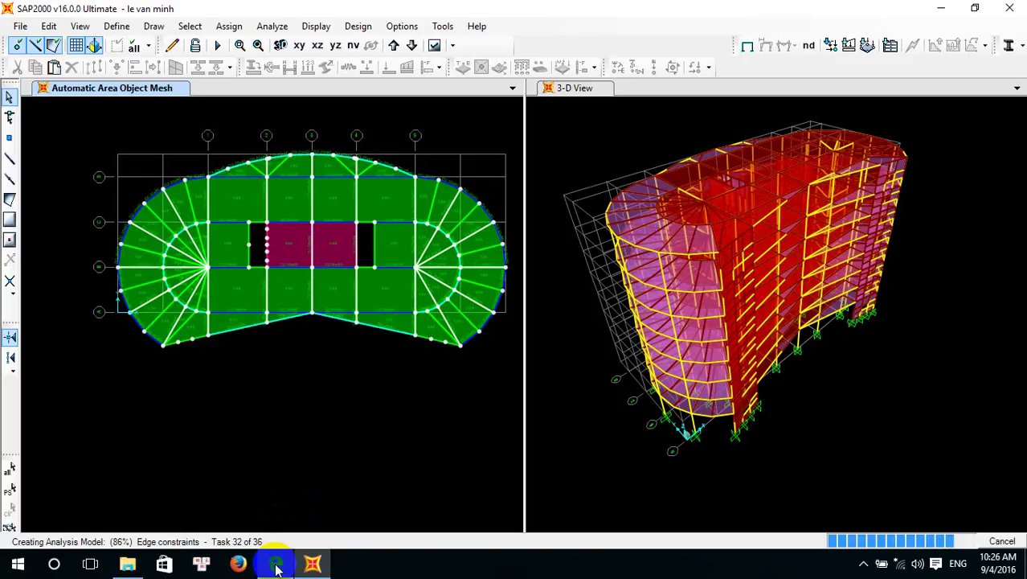
mouse_move(274, 560)
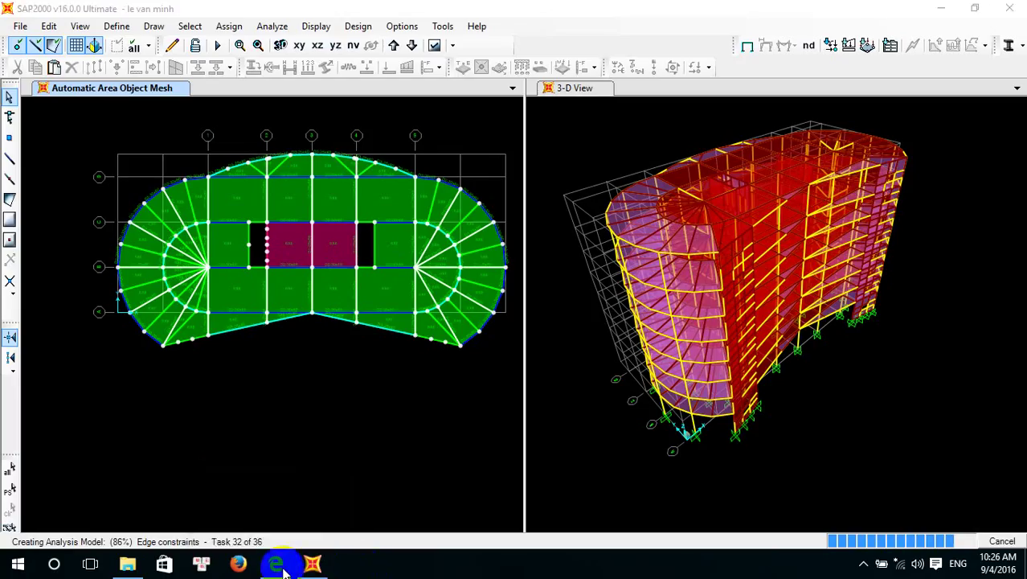
left_click(325, 560)
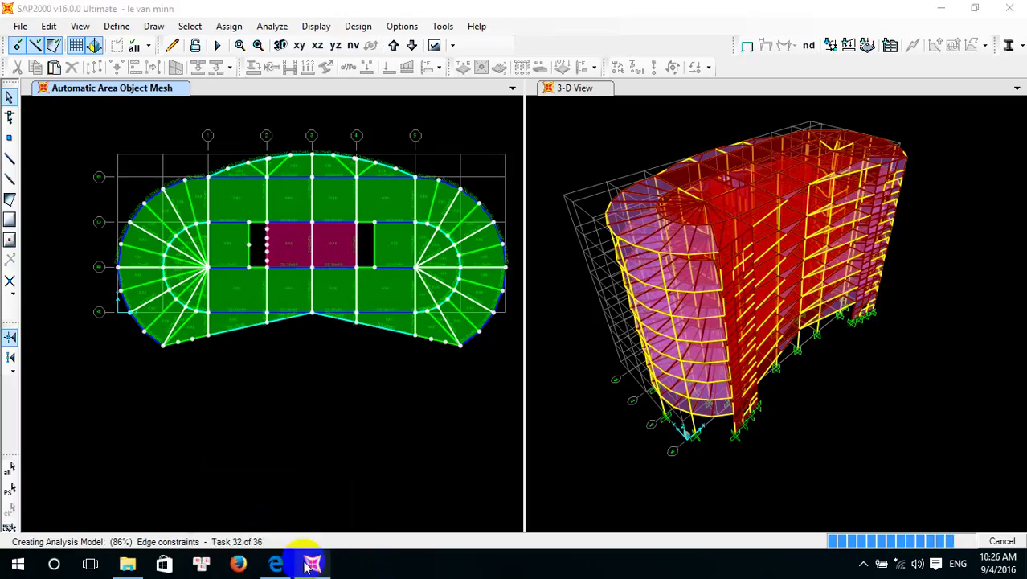
left_click(319, 569)
mouse_move(322, 568)
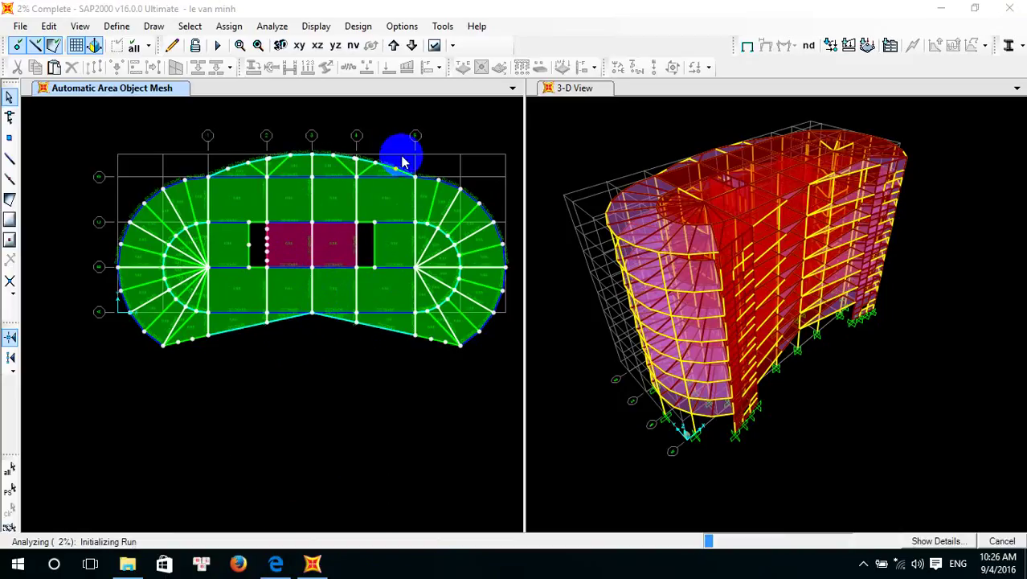
left_click(312, 565)
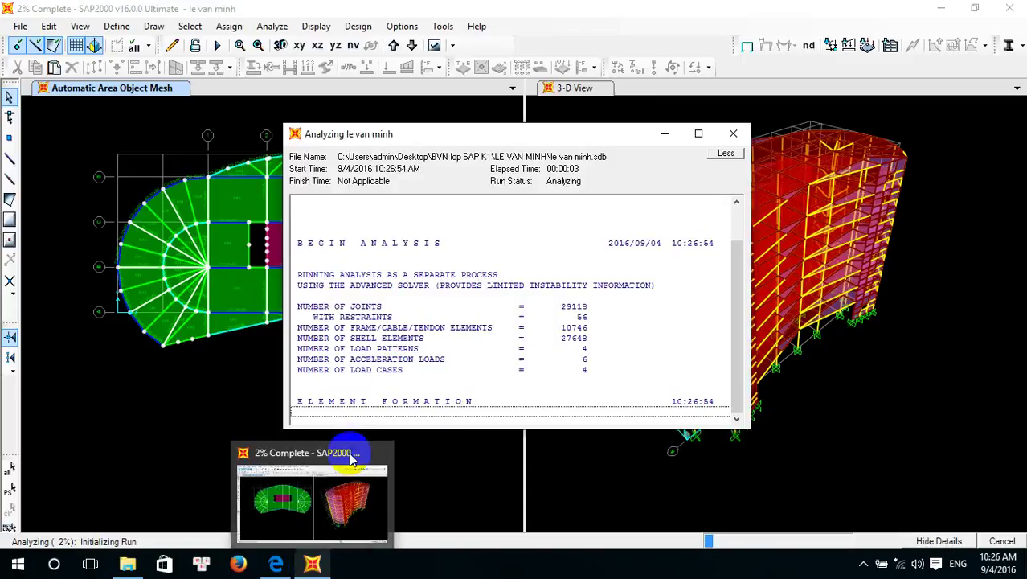
left_click_drag(500, 134, 534, 45)
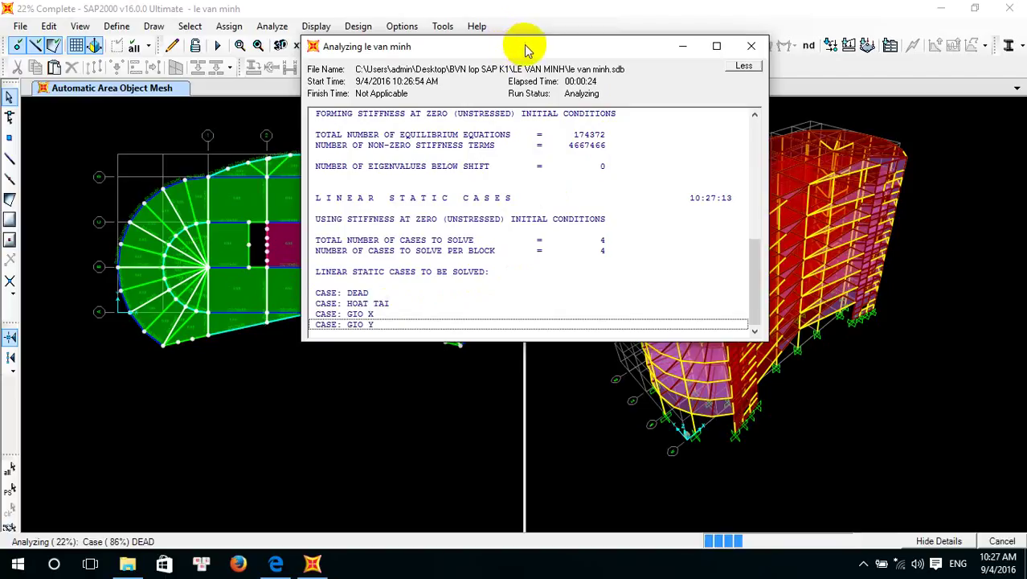
left_click_drag(525, 41, 520, 68)
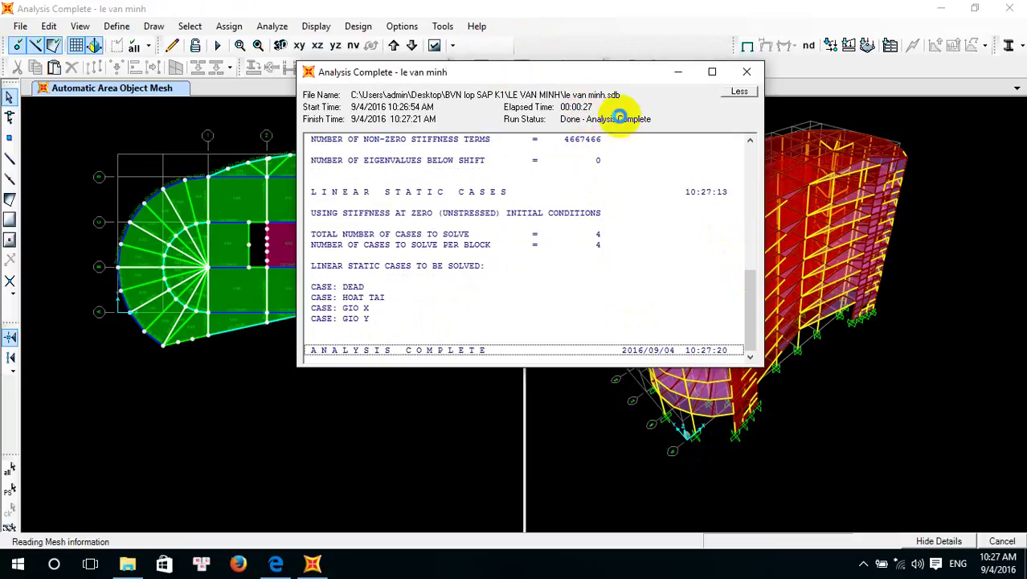
Return the Z=28.2 plan view to the undeformed shape and select everything on that floor
left_click(624, 121)
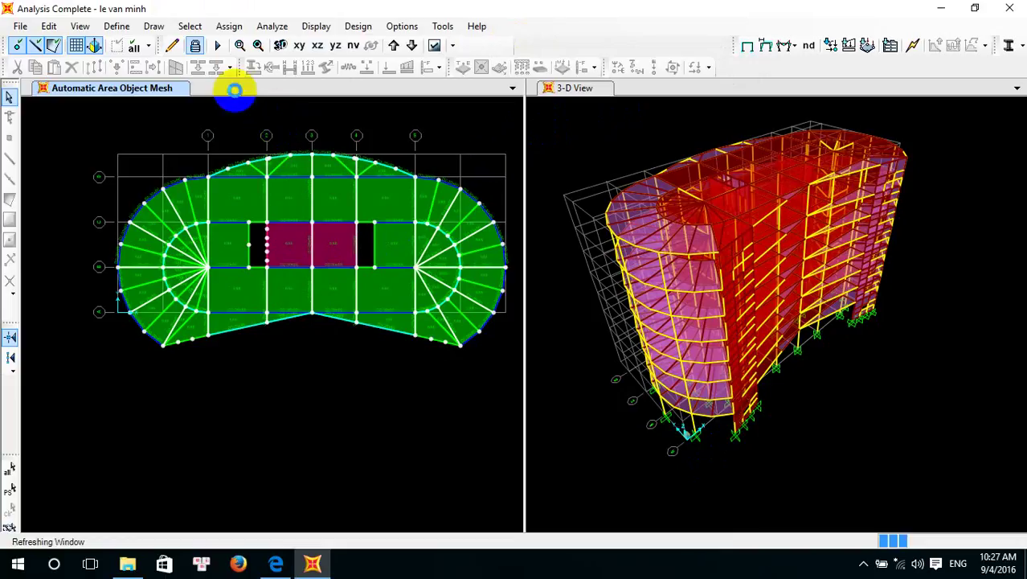
left_click(344, 142)
middle_click_drag(355, 188, 323, 300)
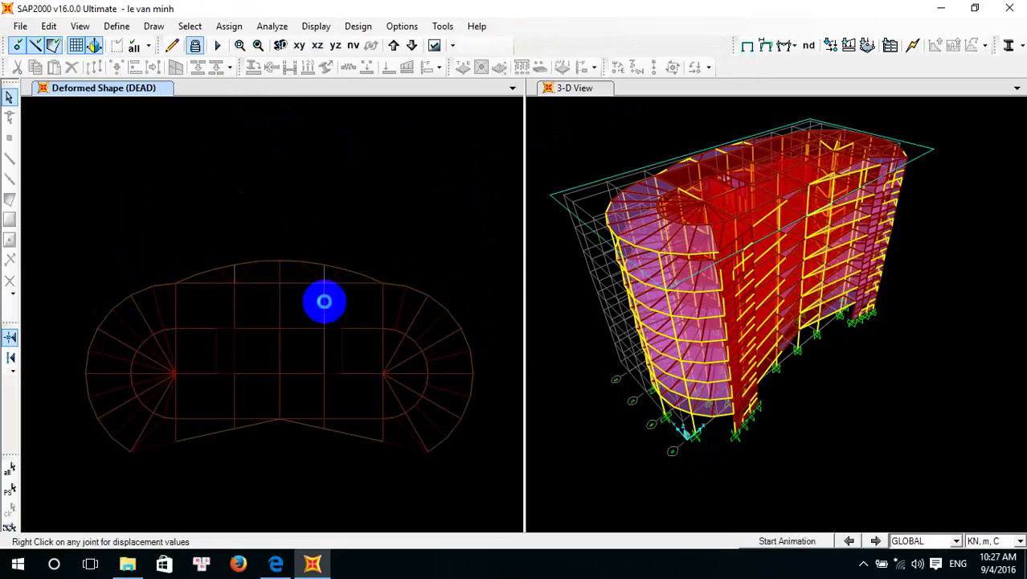
left_click(749, 46)
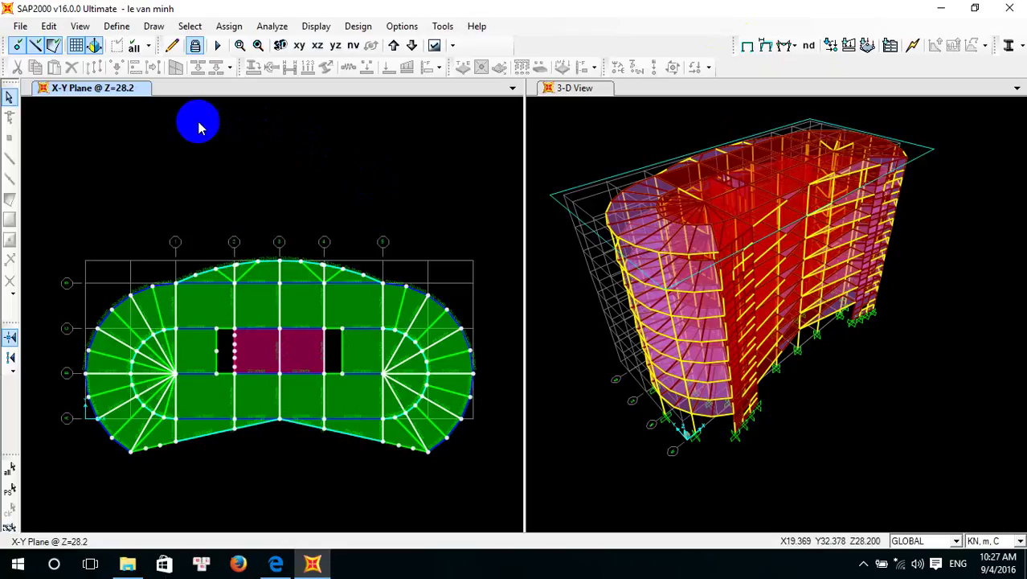
left_click_drag(37, 195, 484, 463)
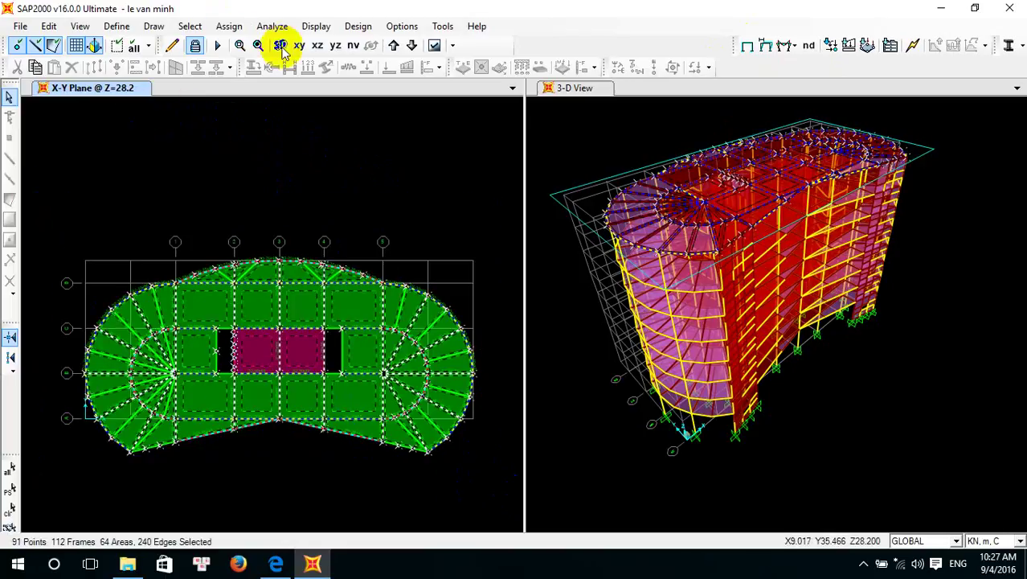
Choose the Joint Displacements table from the joint output results for the selected objects
left_click(312, 27)
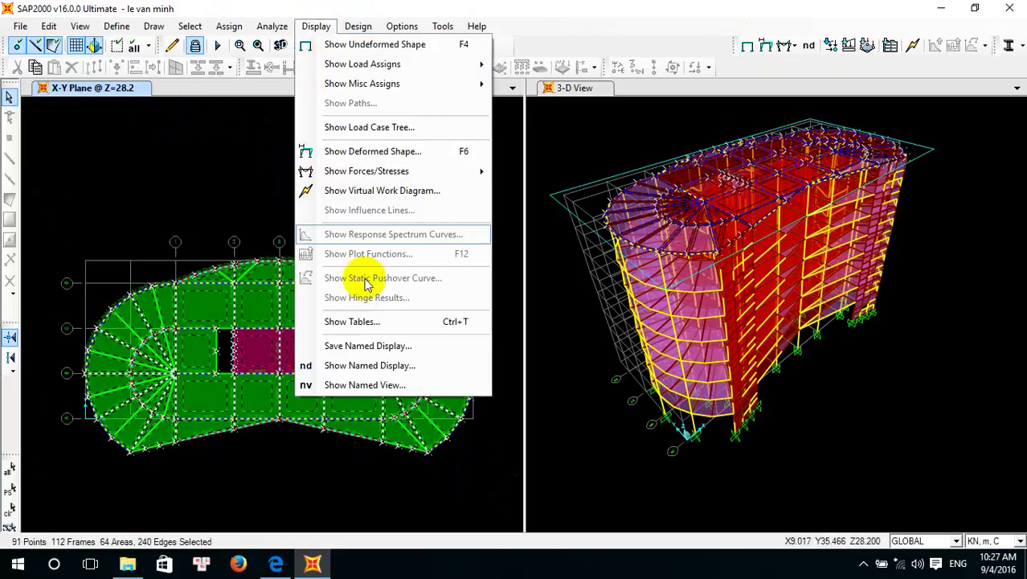
left_click(371, 324)
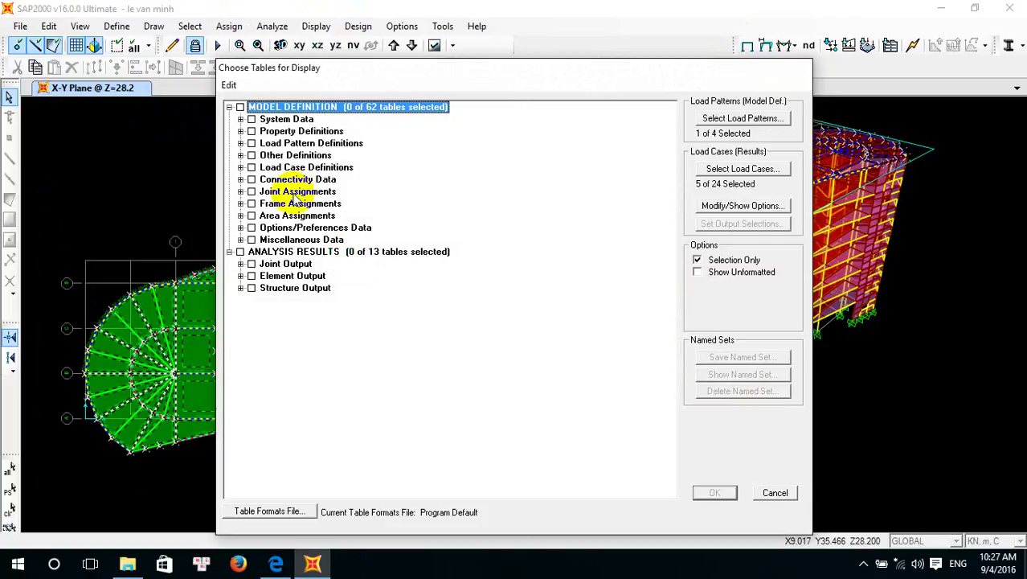
left_click(240, 264)
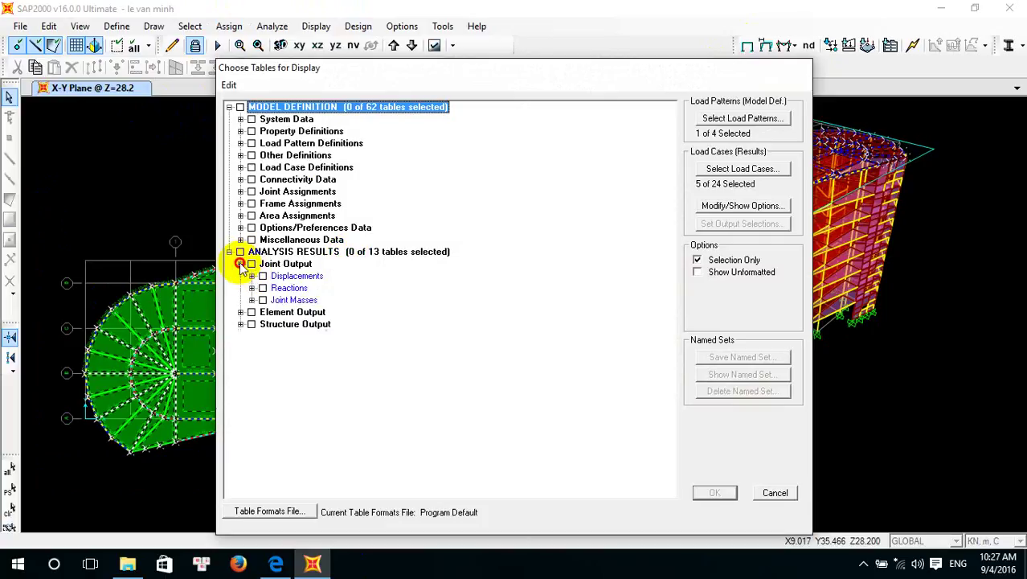
left_click(251, 276)
left_click(331, 288)
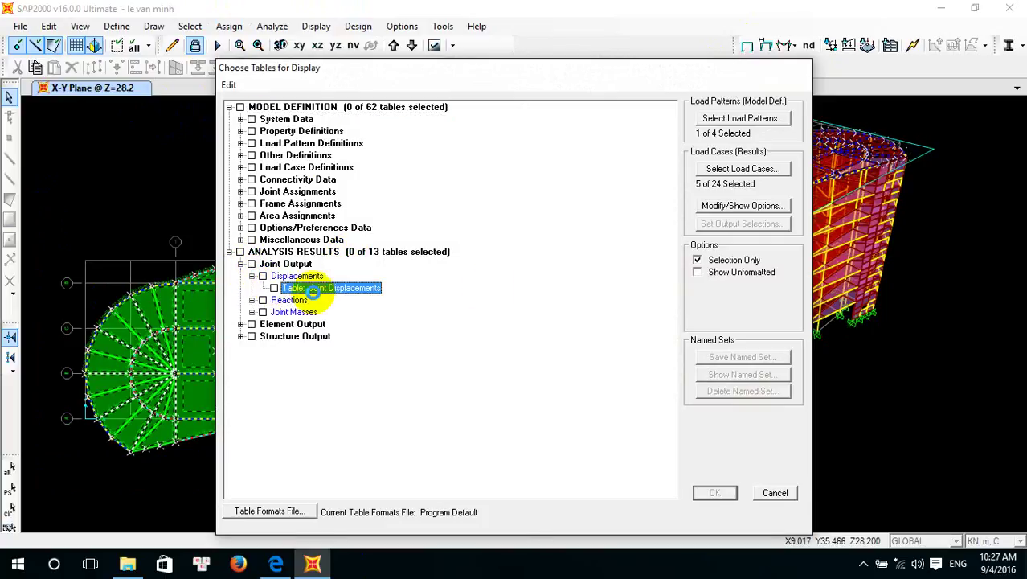
Clear all load patterns, keep load cases TH1 to TH5 for the results, and display the joint displacements table
left_click(753, 119)
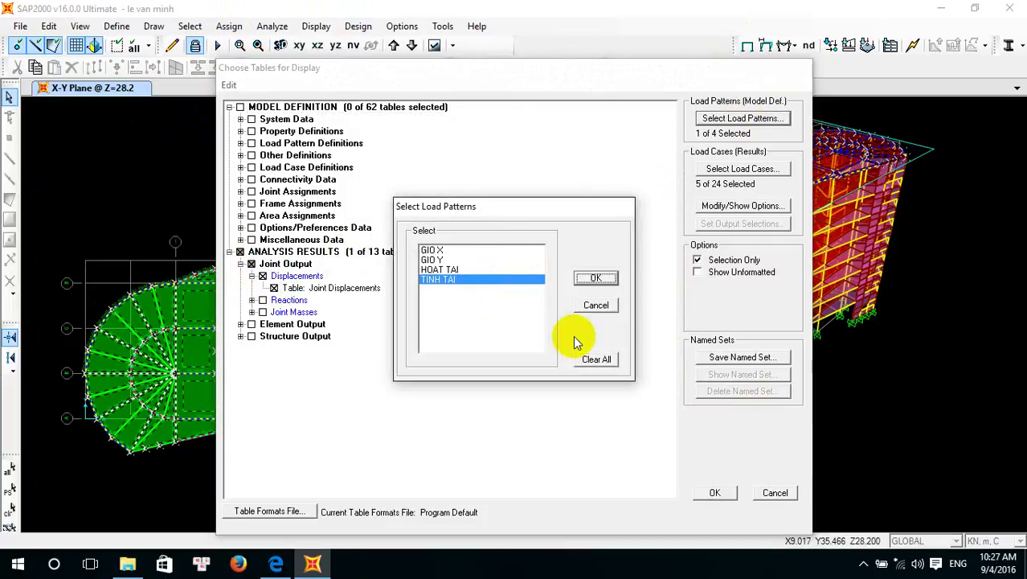
left_click(594, 358)
left_click(602, 280)
left_click(742, 169)
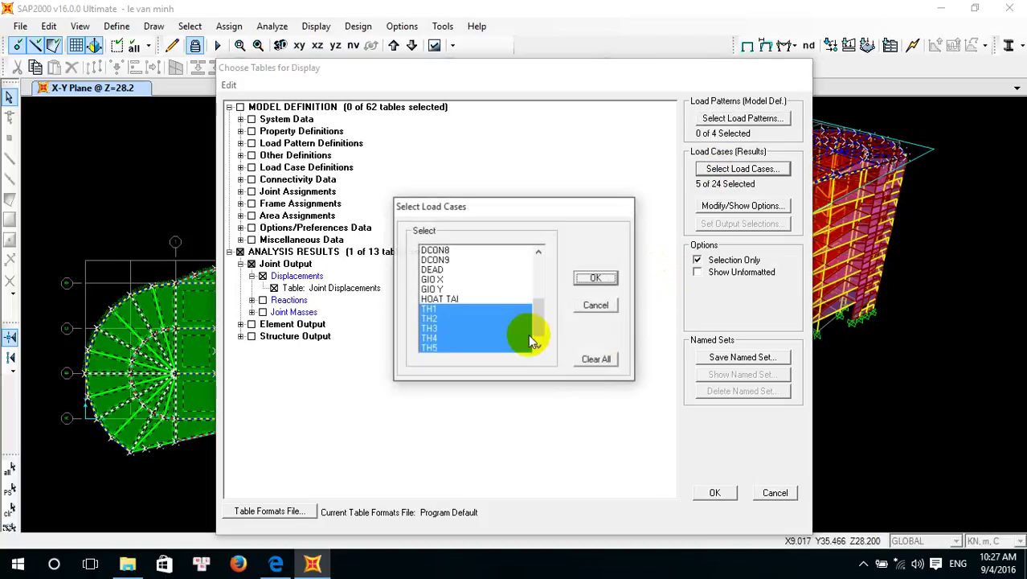
left_click(601, 278)
left_click(718, 492)
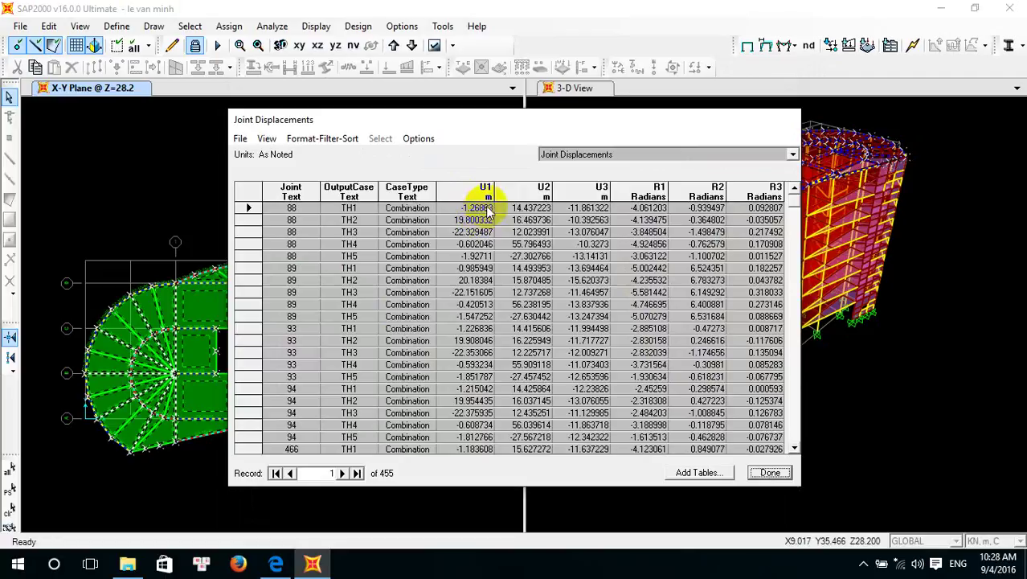
Examine the U1 displacements of joint 88 for combinations TH1 and TH2, and close the table
left_click(482, 208)
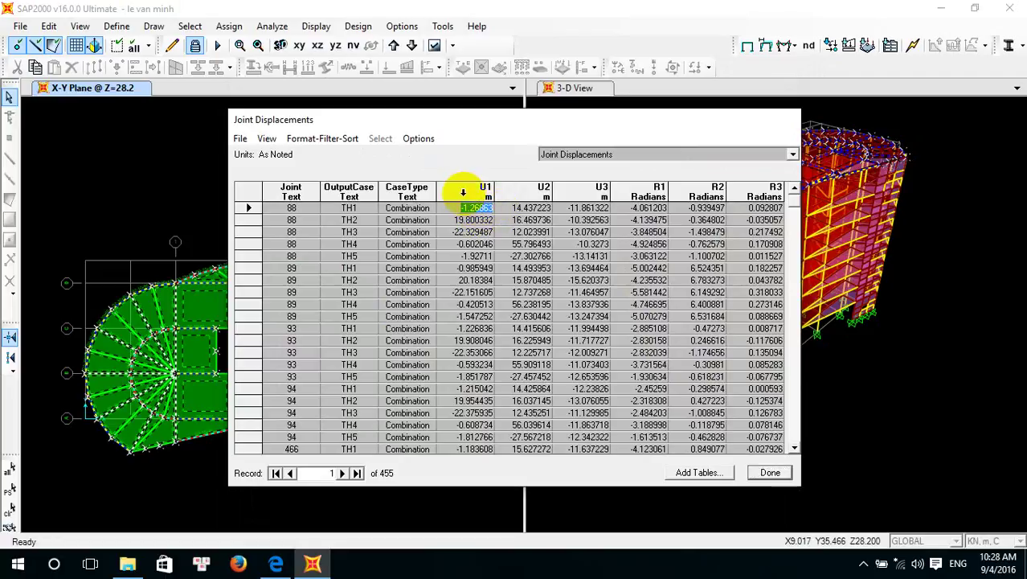
left_click(486, 220)
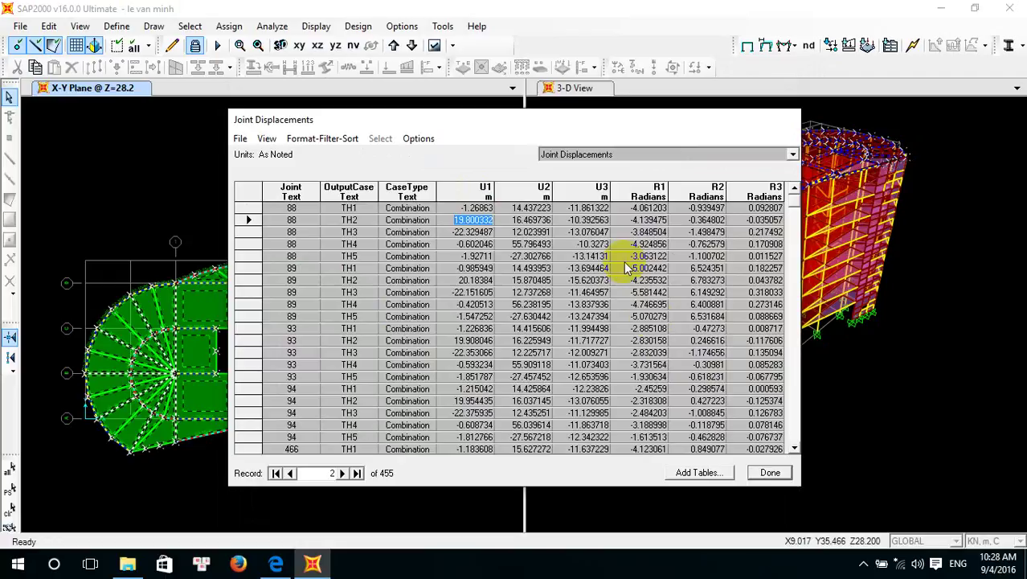
left_click(769, 474)
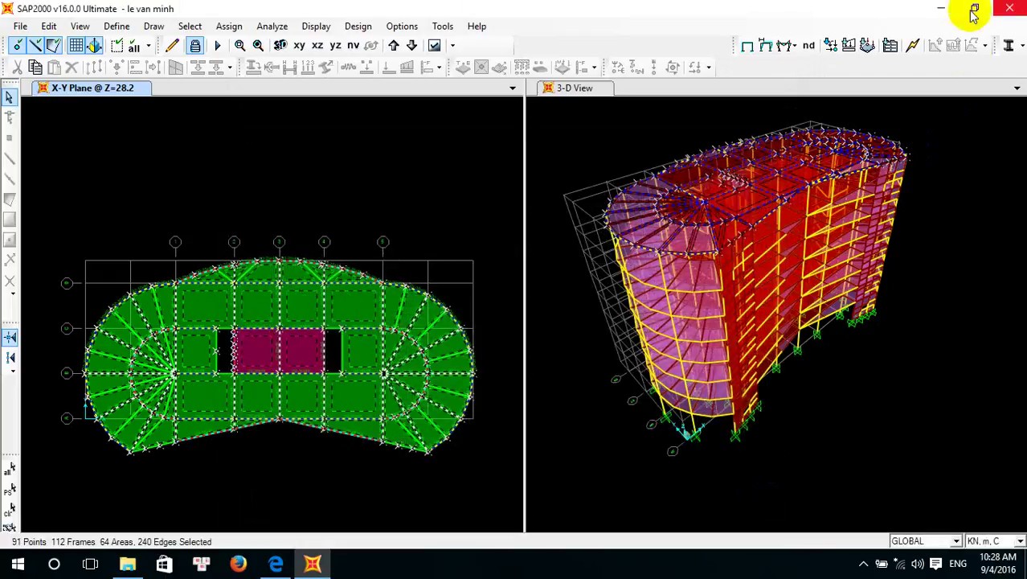
Open the same-named model stored directly in the Desktop folder BVN lop SAP K1 and examine its structure in the 3-D view
left_click(19, 25)
left_click(69, 46)
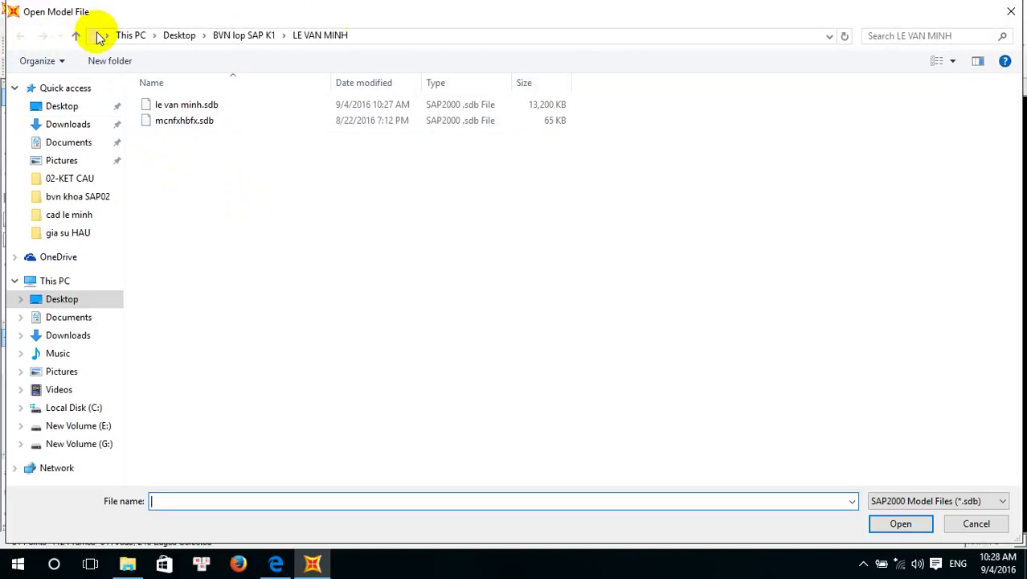
left_click(61, 106)
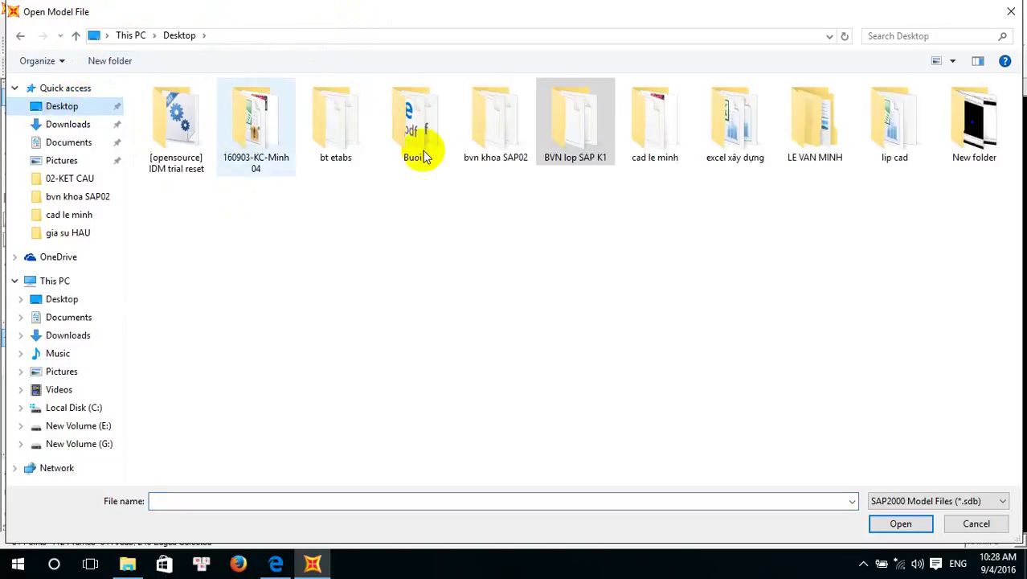
left_click(548, 155)
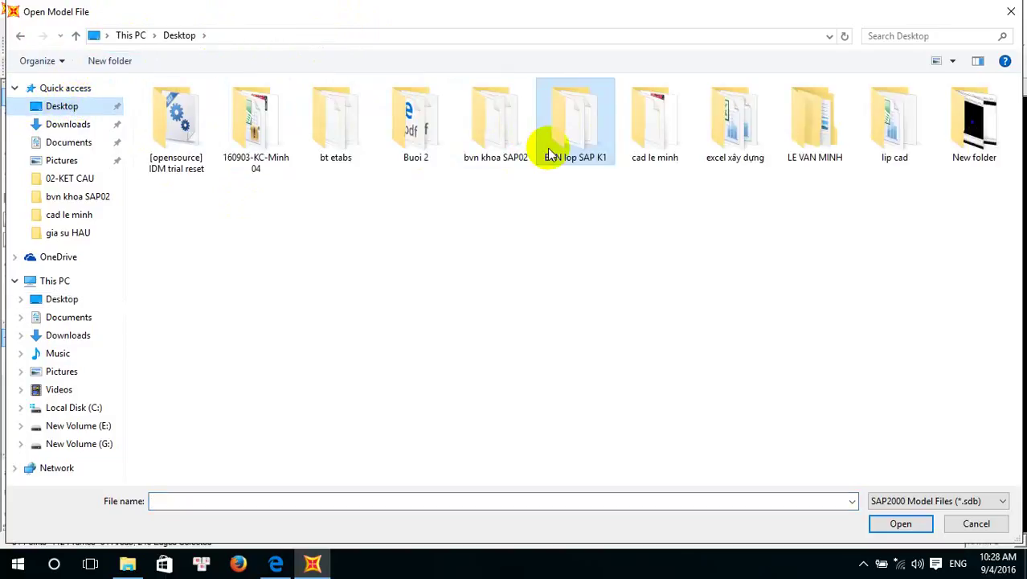
double_click(548, 154)
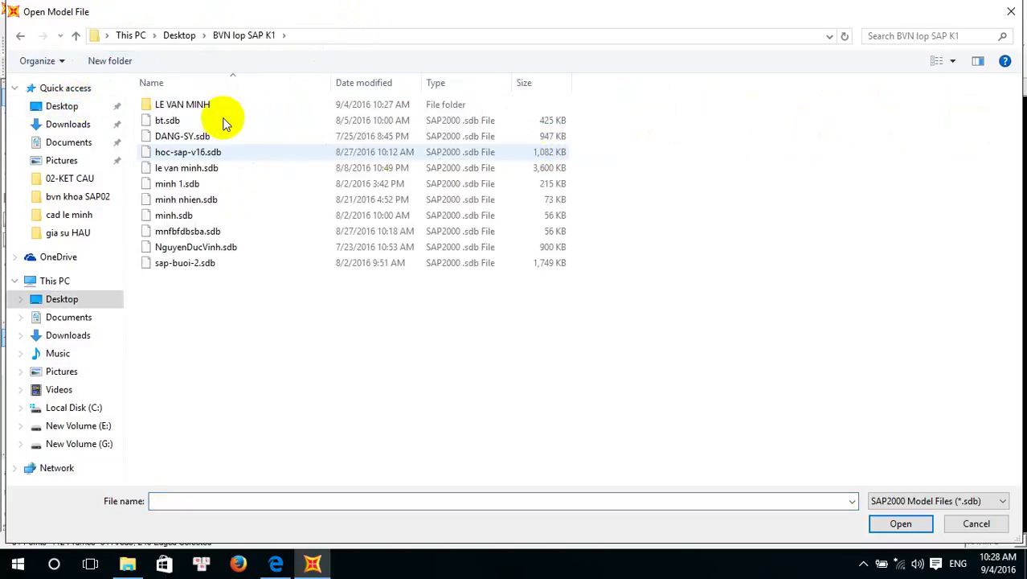
double_click(200, 168)
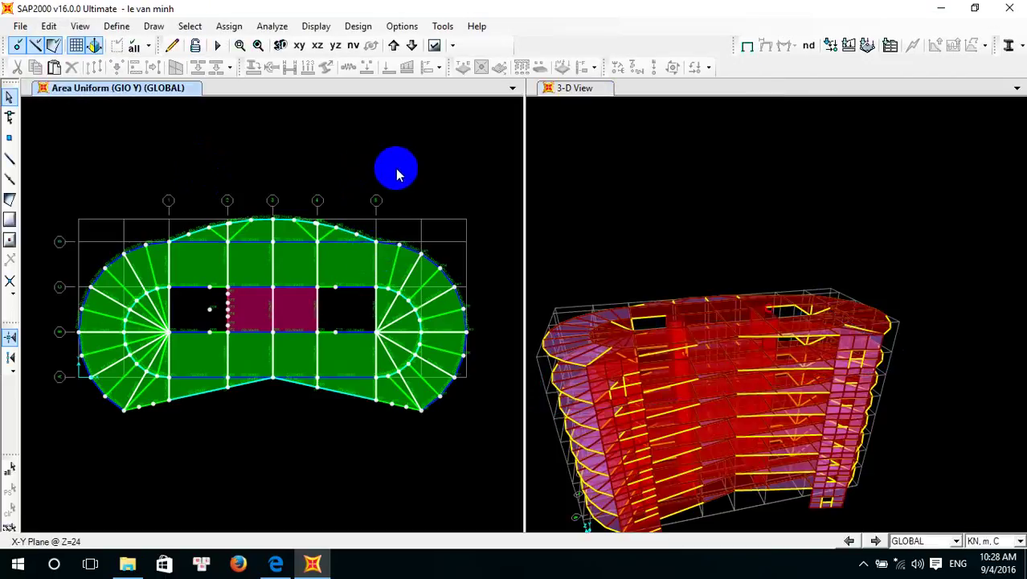
middle_click_drag(550, 344, 602, 261)
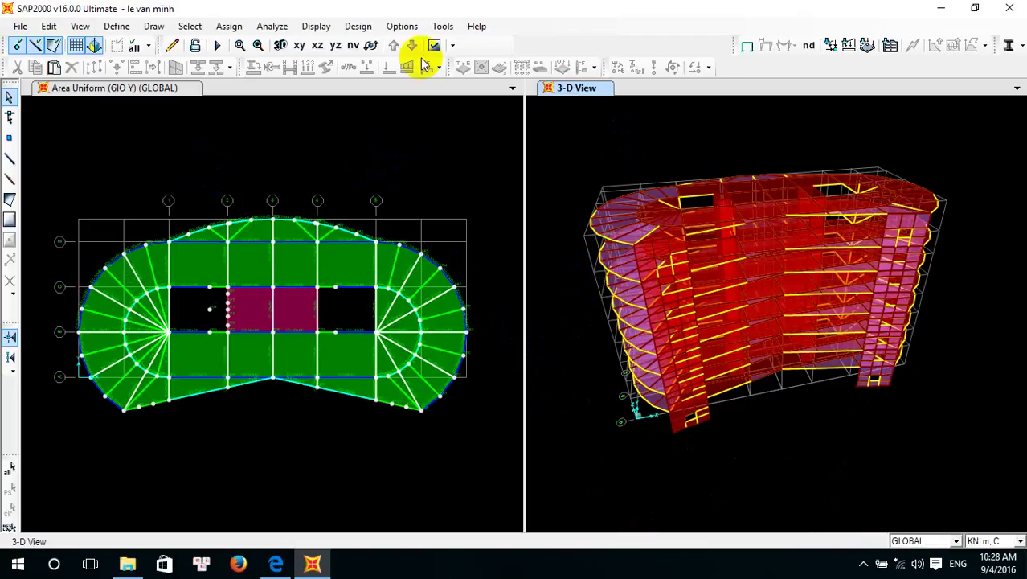
left_click(368, 47)
mouse_move(580, 305)
left_mouse_down()
mouse_move(613, 362)
mouse_move(733, 294)
mouse_move(635, 328)
mouse_move(538, 305)
left_mouse_up()
Discard the changes to the open model and reopen the analysed model from the subfolder inside BVN lop SAP K1
left_click(19, 26)
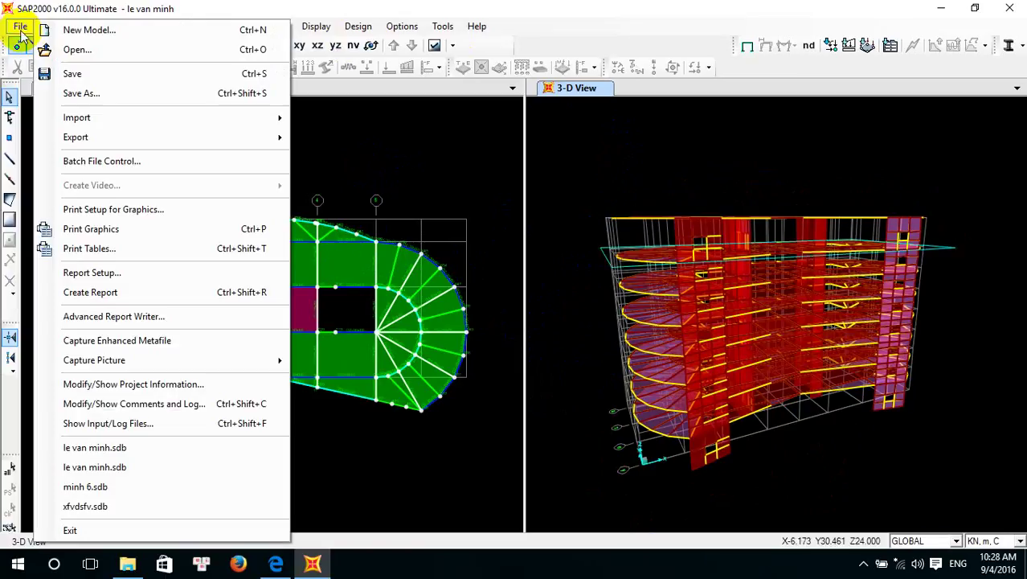
left_click(80, 50)
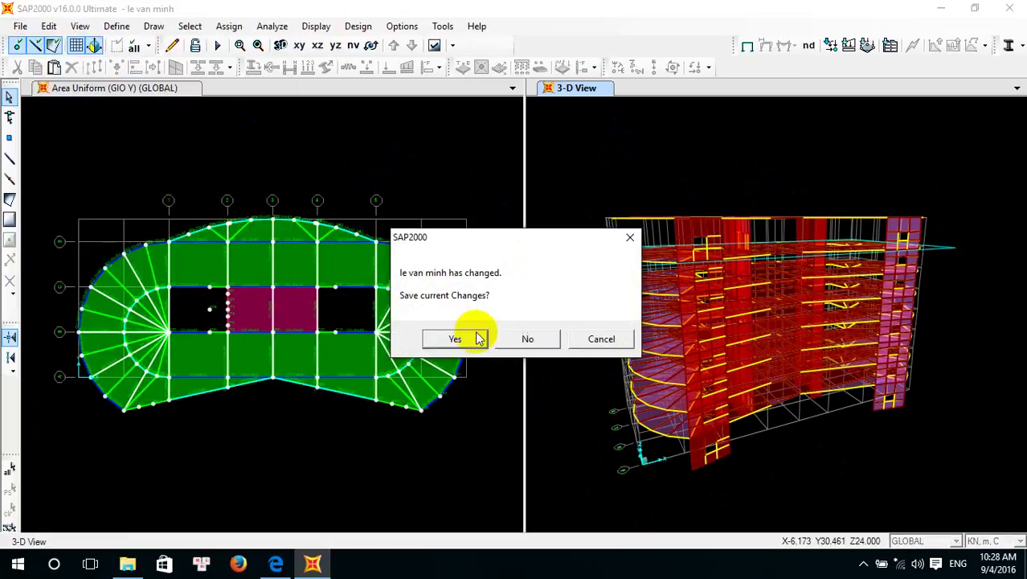
left_click(524, 339)
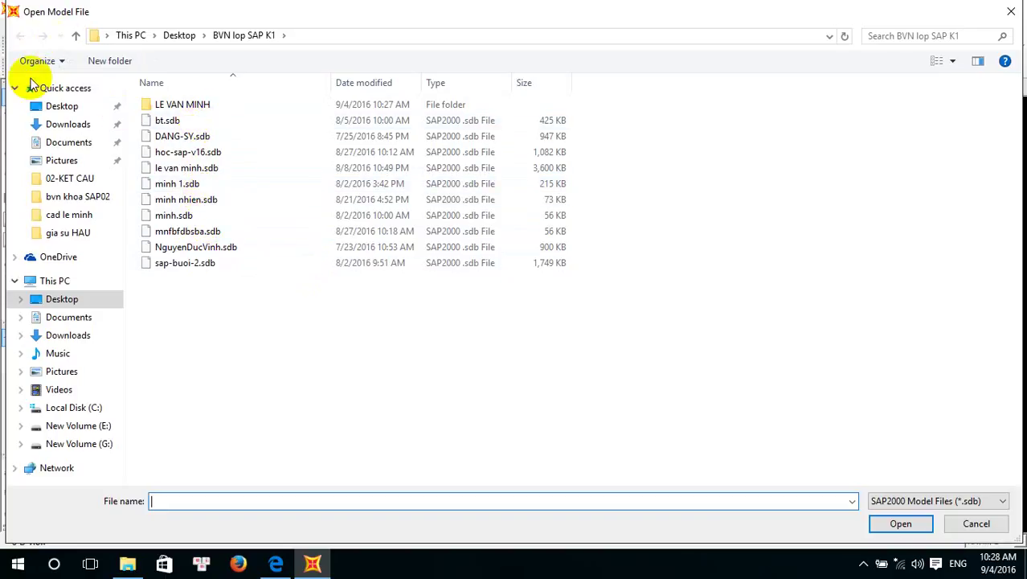
double_click(229, 105)
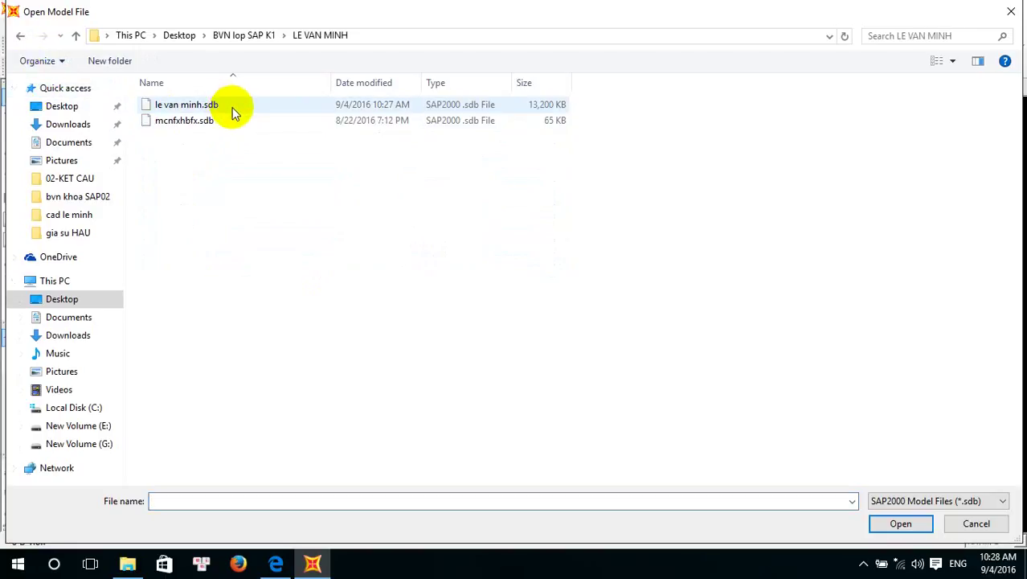
double_click(232, 110)
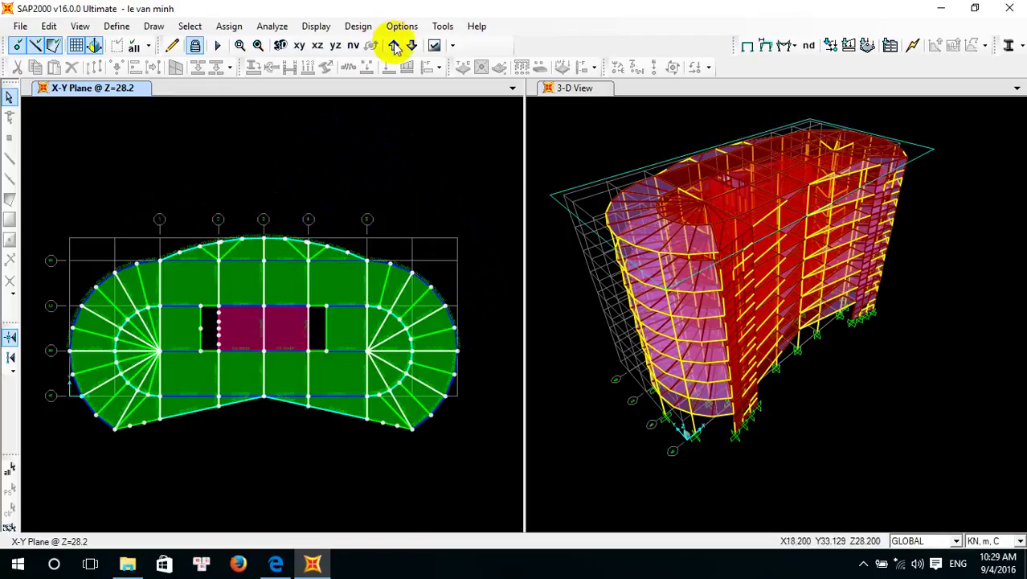
Display the Joint Displacements table for the whole model, examine the U1 displacements under the TH combinations, and close the table
left_click(318, 27)
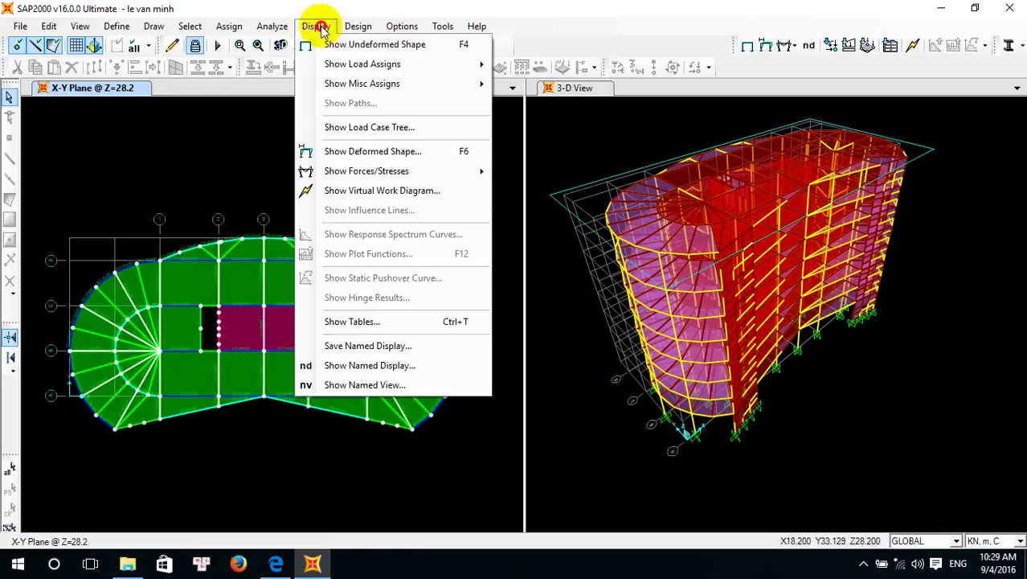
left_click(387, 322)
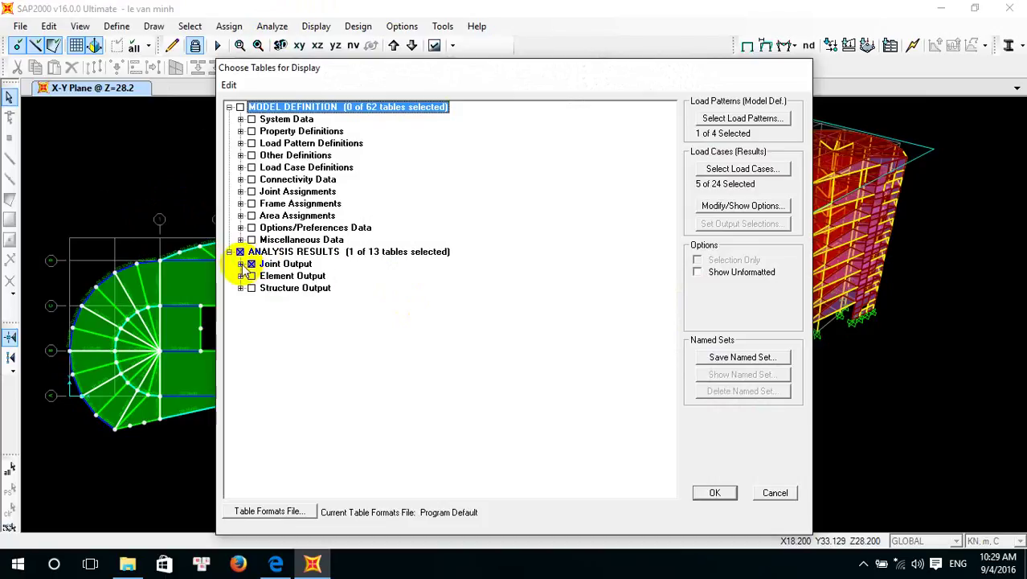
left_click(240, 264)
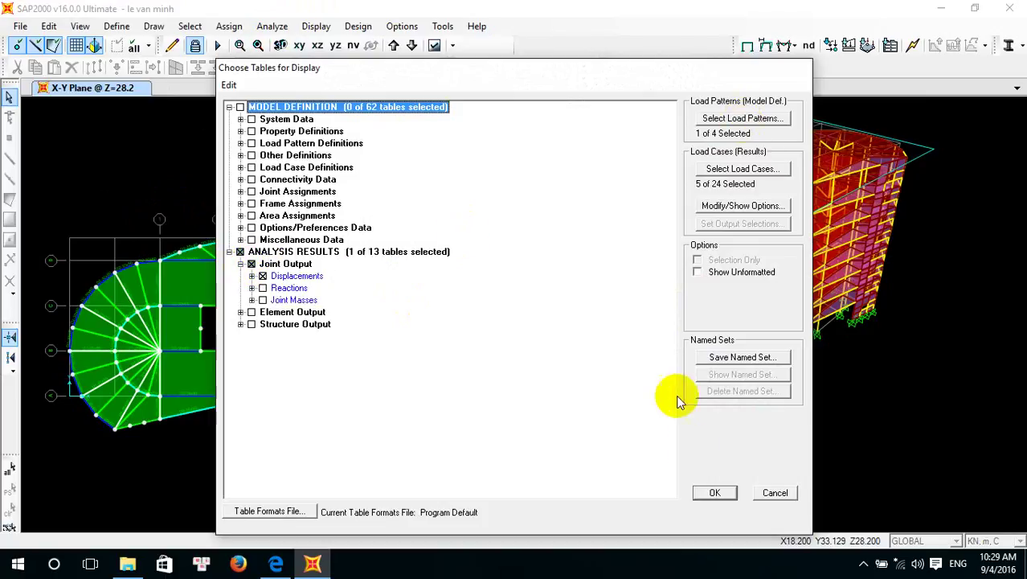
left_click(714, 490)
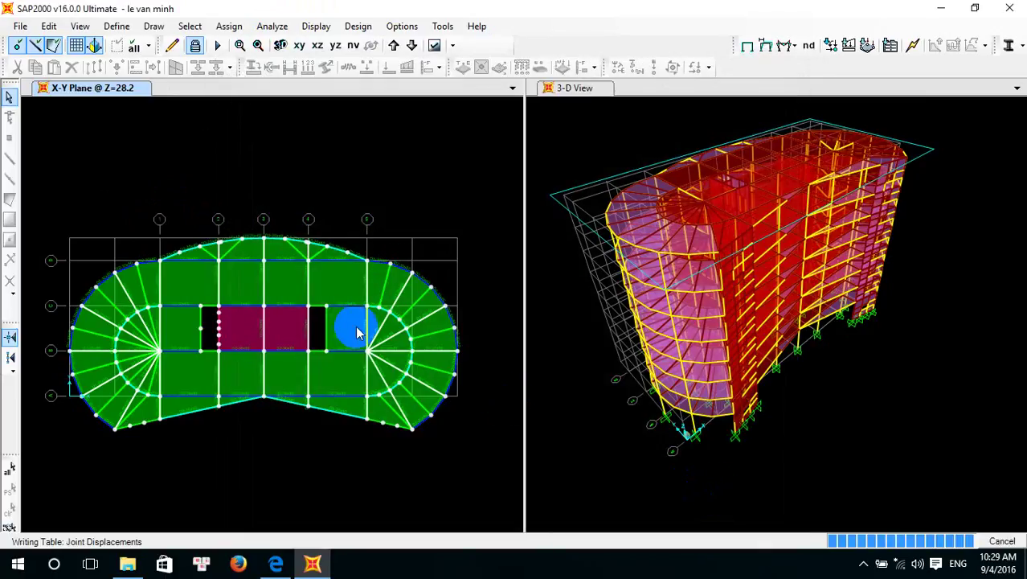
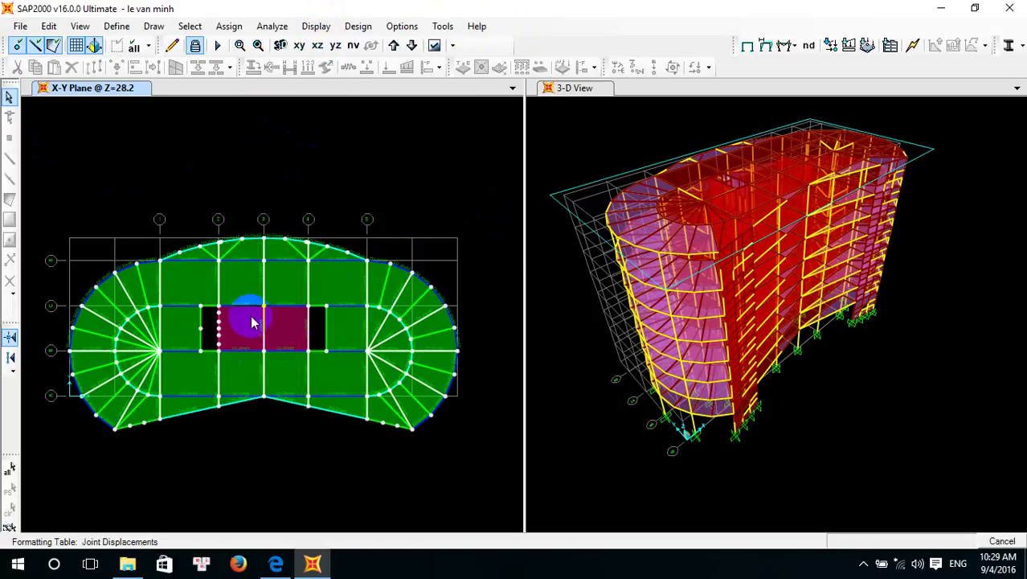
left_click(379, 60)
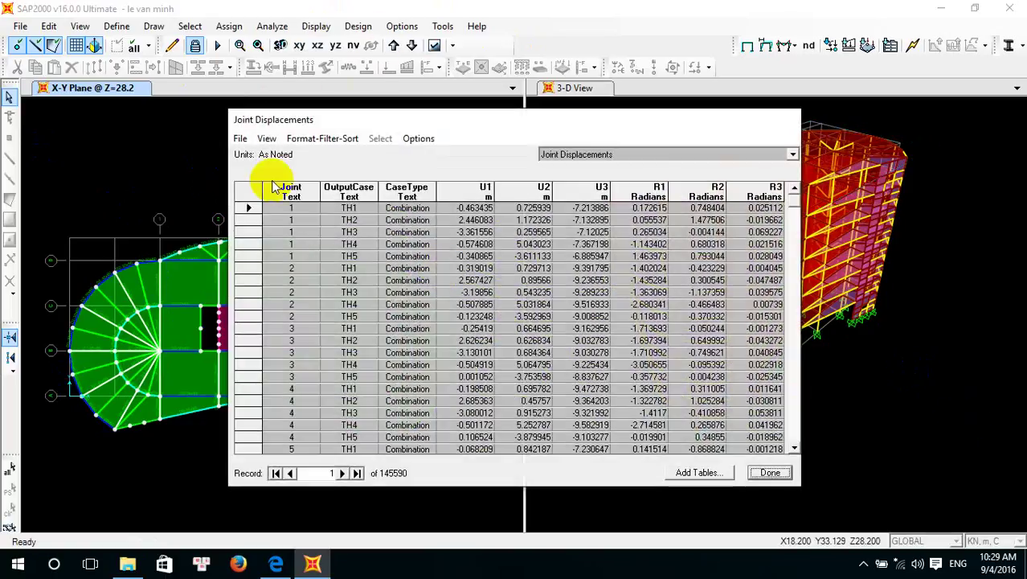
left_click(476, 226)
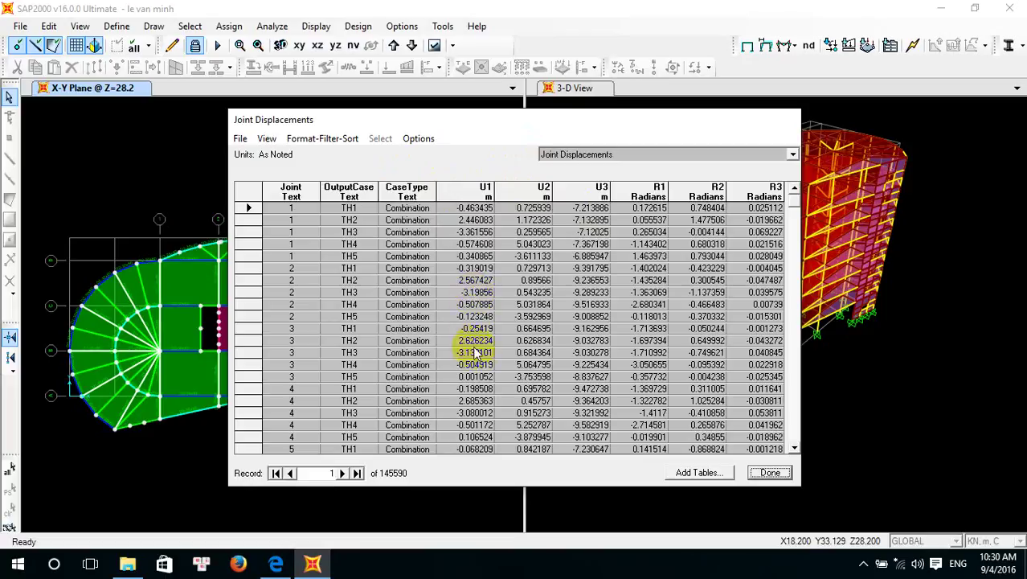
left_click(767, 477)
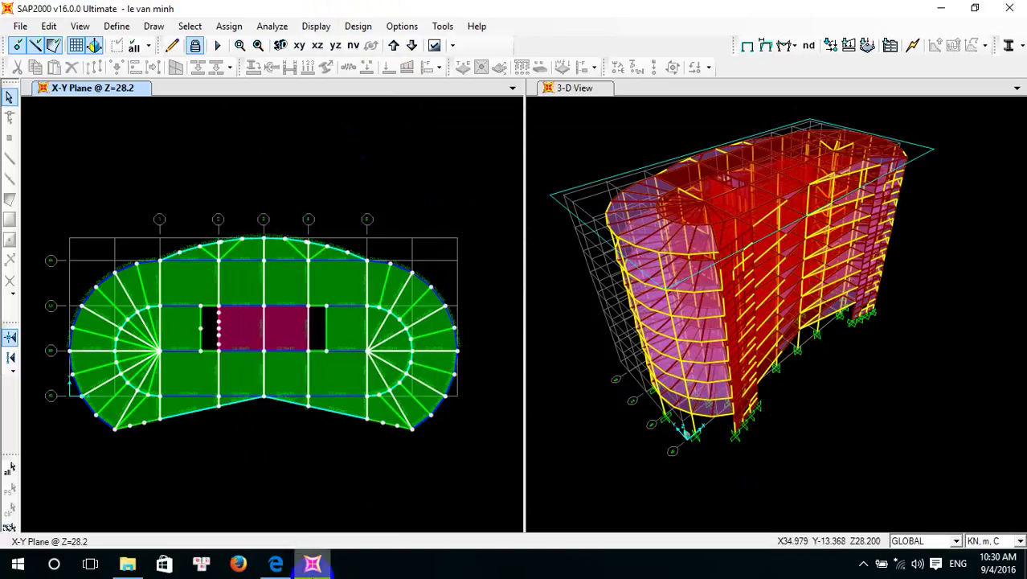
Switch to the exercise PDF in Edge, highlight requirement 2b on the most dangerous column-base reaction, and return to SAP2000
left_click(275, 563)
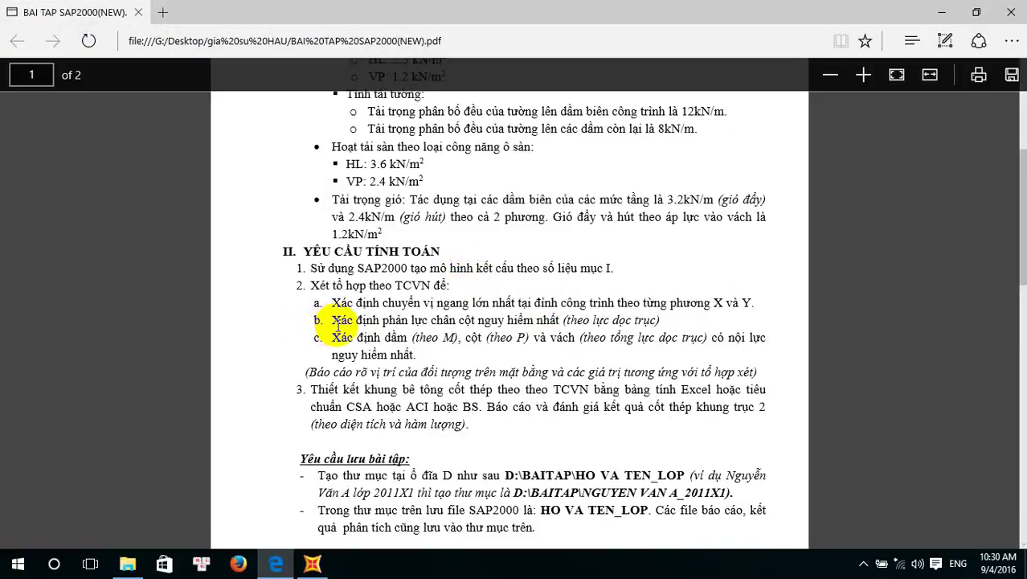
left_click_drag(333, 321, 661, 320)
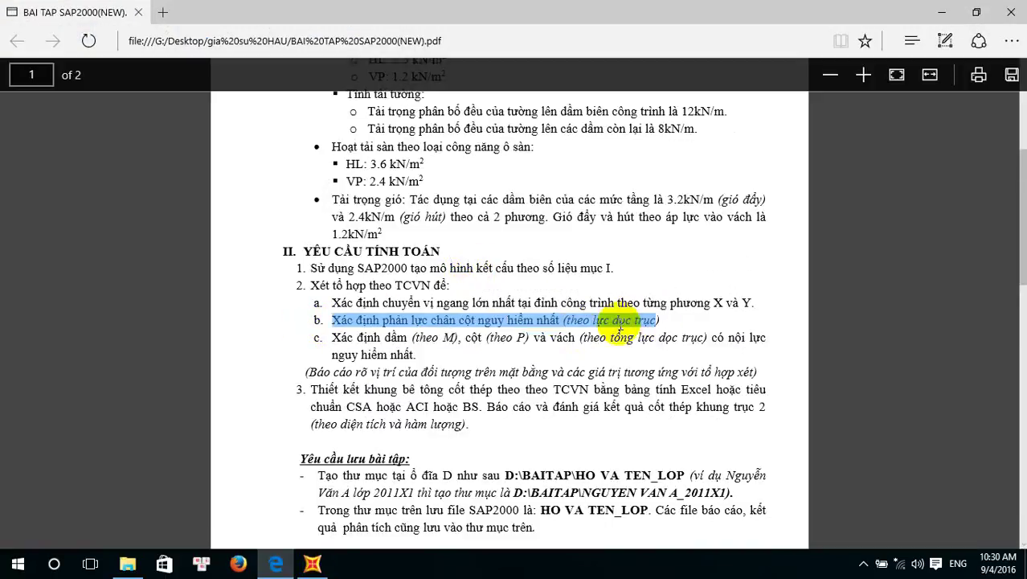
left_click(296, 565)
left_click(315, 26)
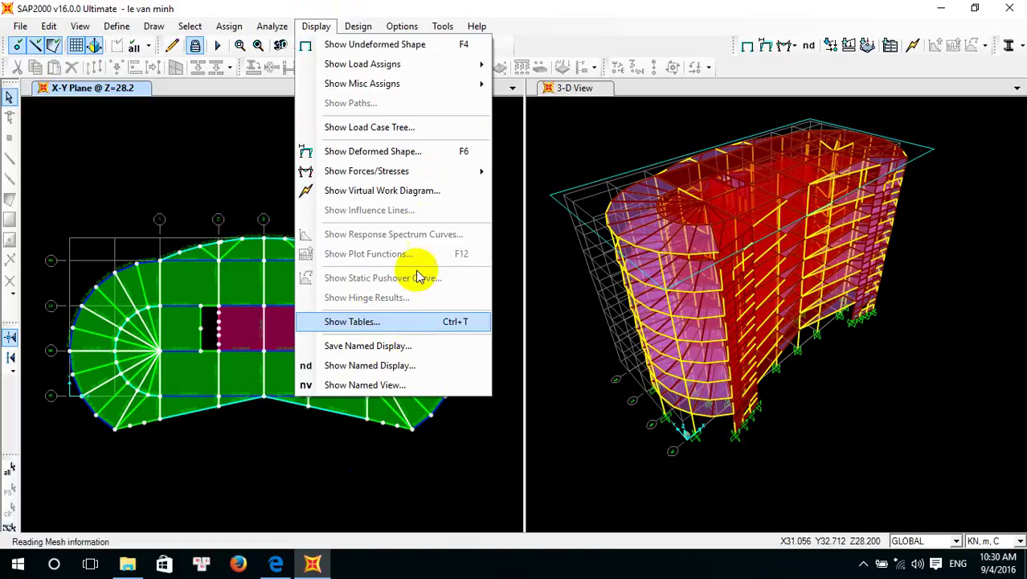
left_click(393, 321)
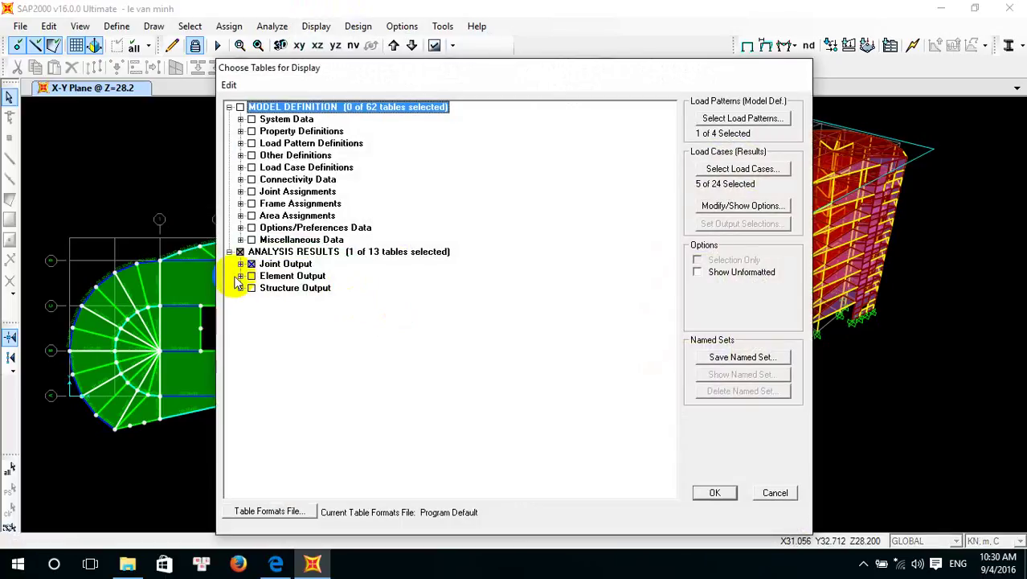
left_click(241, 276)
left_click(239, 251)
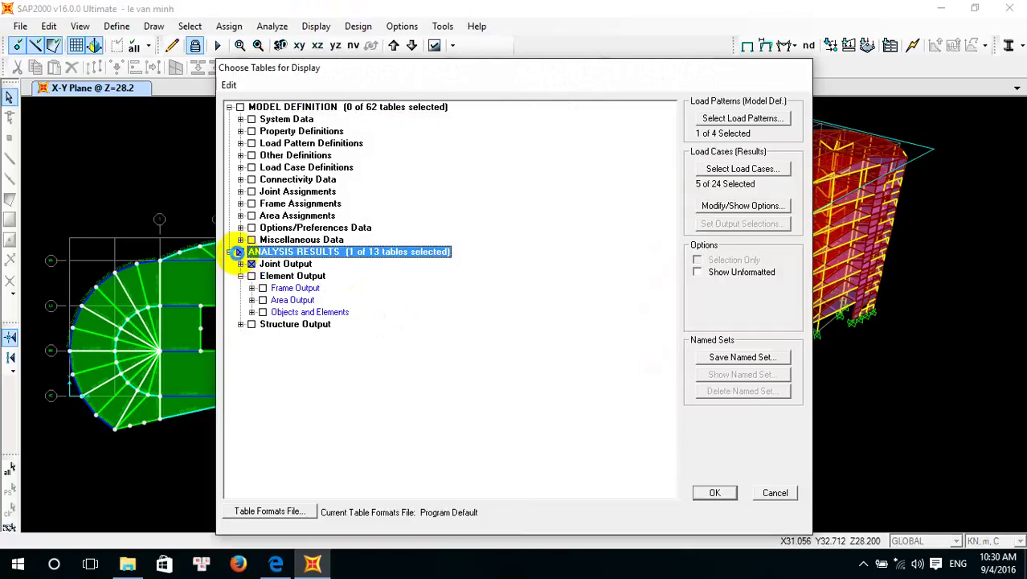
left_click(252, 287)
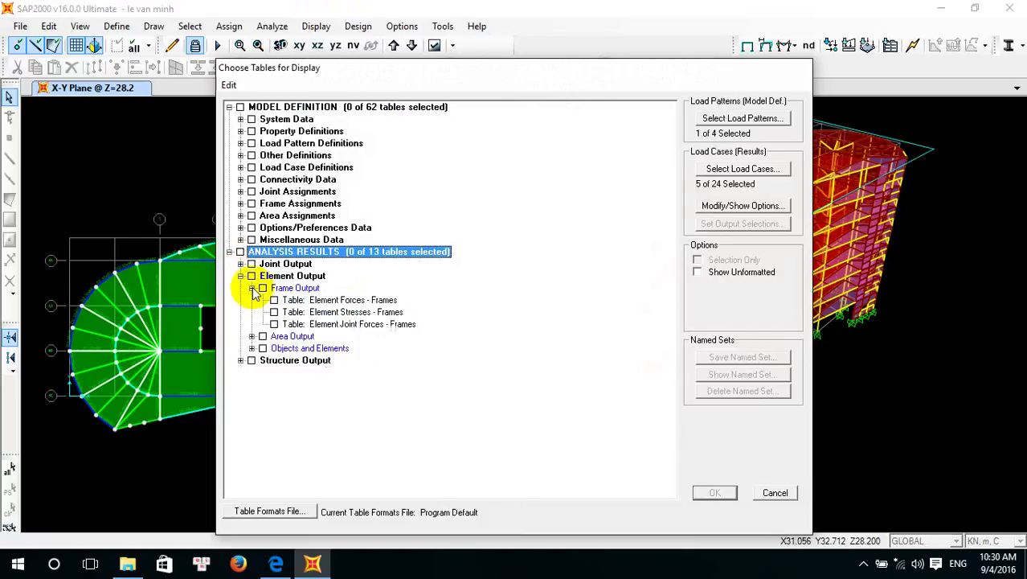
left_click(274, 301)
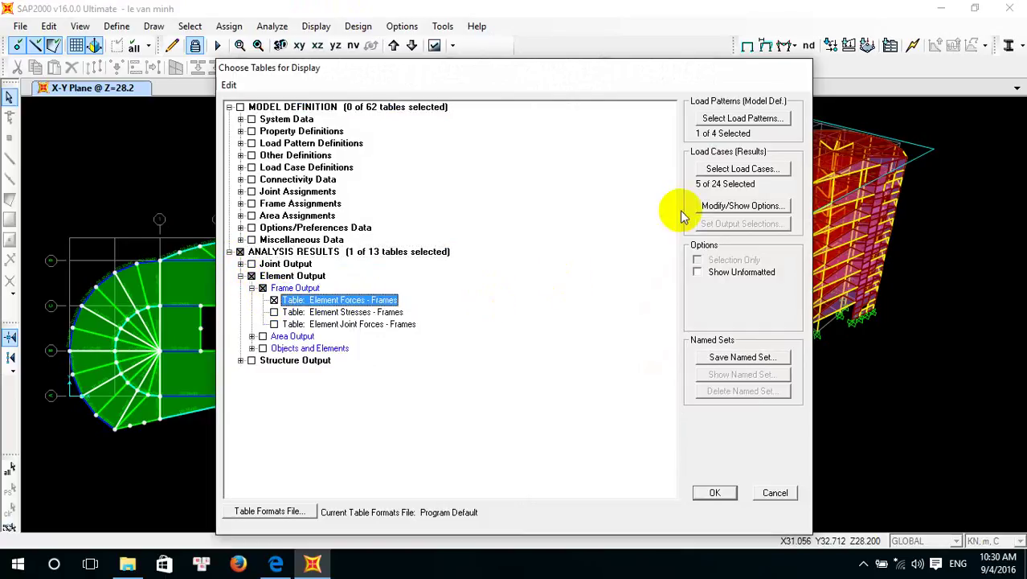
left_click(775, 493)
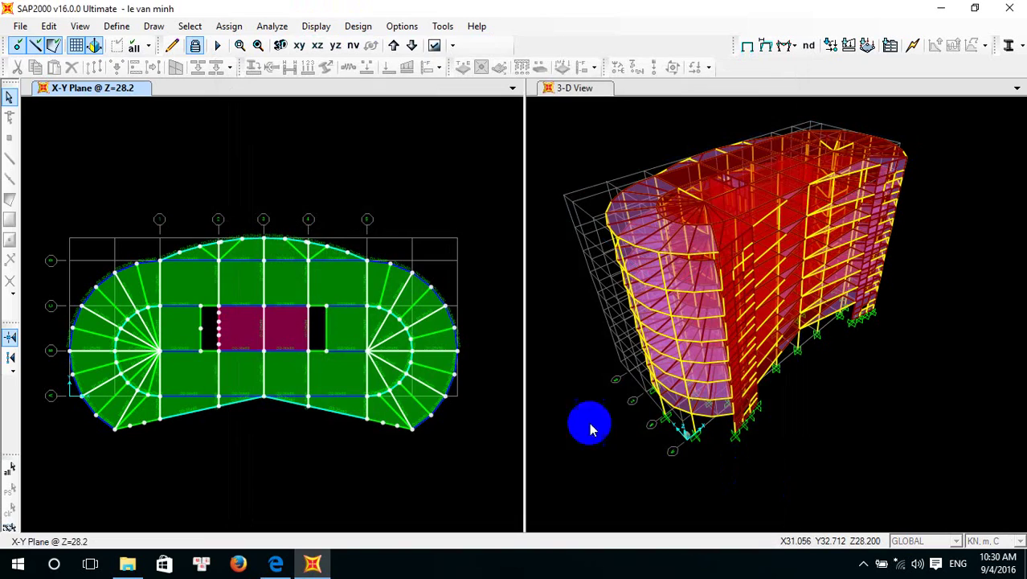
left_click(314, 565)
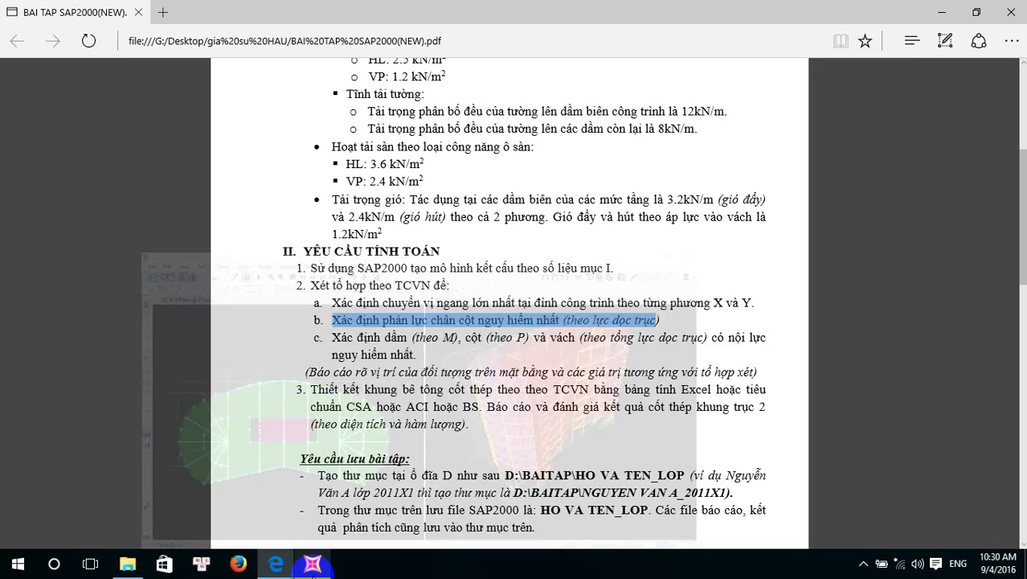
left_click(313, 565)
left_click(313, 565)
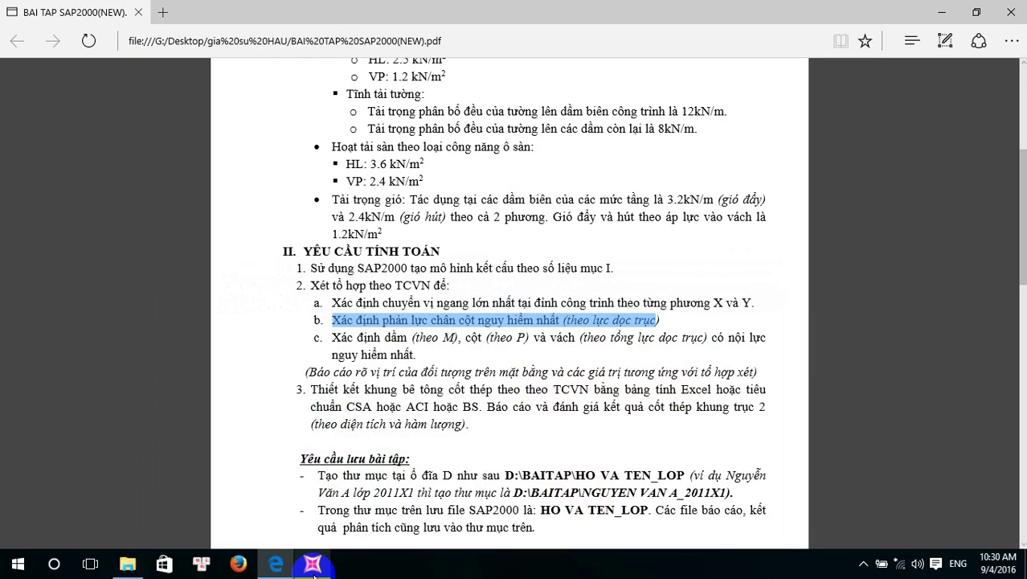
left_click(314, 565)
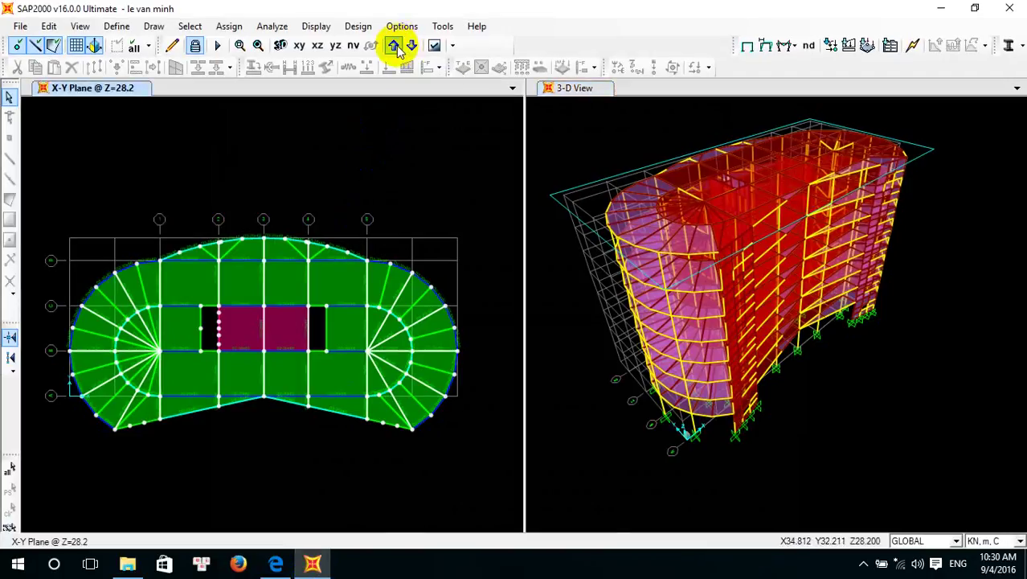
Bring the plan view down to Z=0, try selecting all base joints, and clear the selection
left_click(408, 46)
left_click_drag(32, 163, 497, 472)
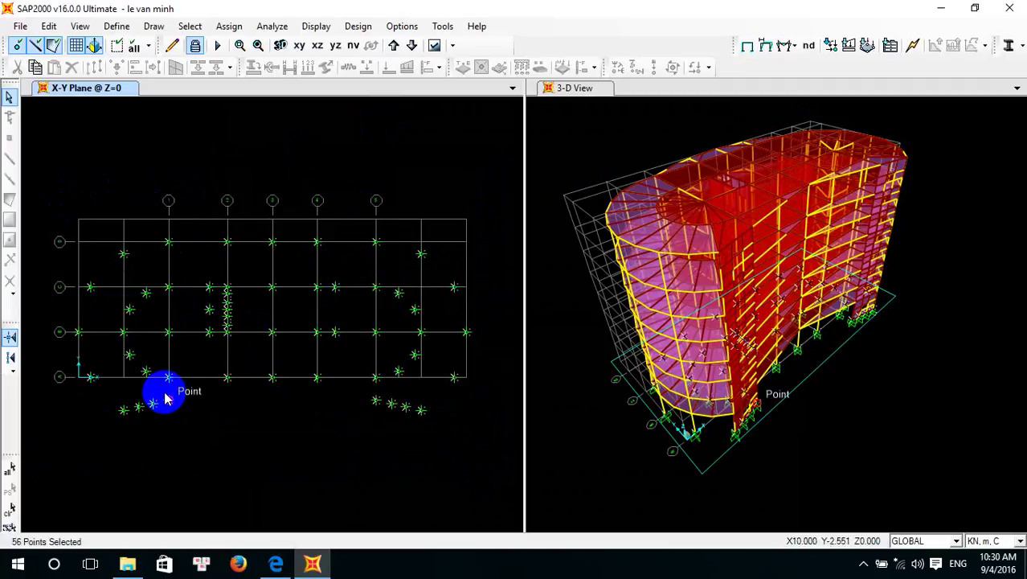
key("ctrl+k")
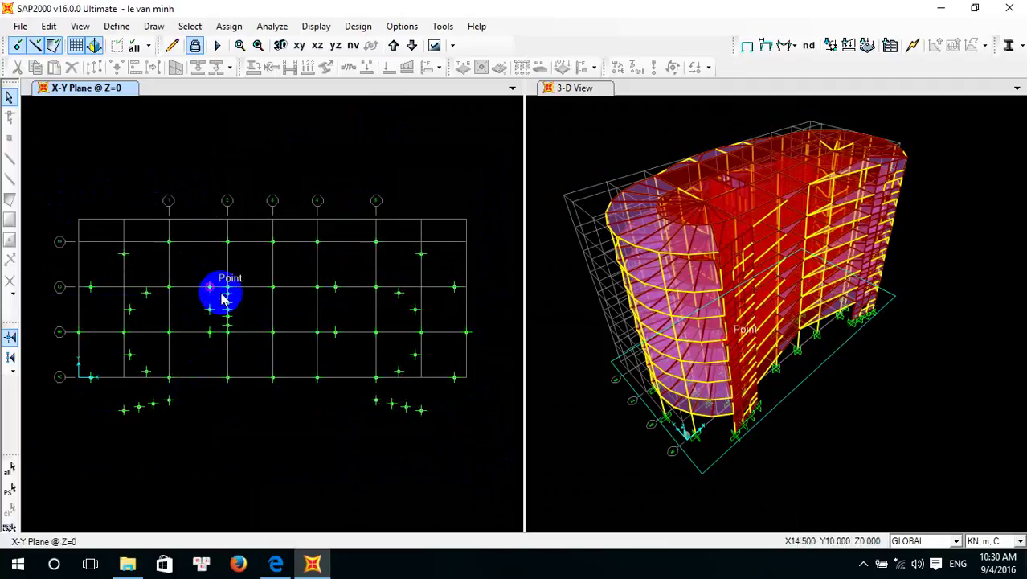
Select the column-base joints in the Z=0 plan, leaving out the wall joints around the core
left_click_drag(54, 220, 202, 386)
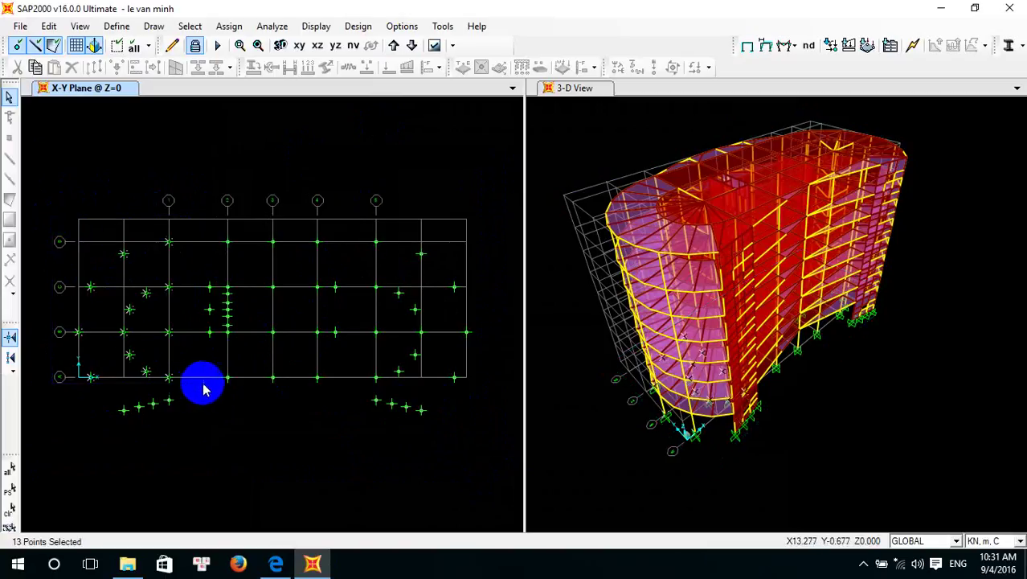
left_click_drag(237, 235, 482, 412)
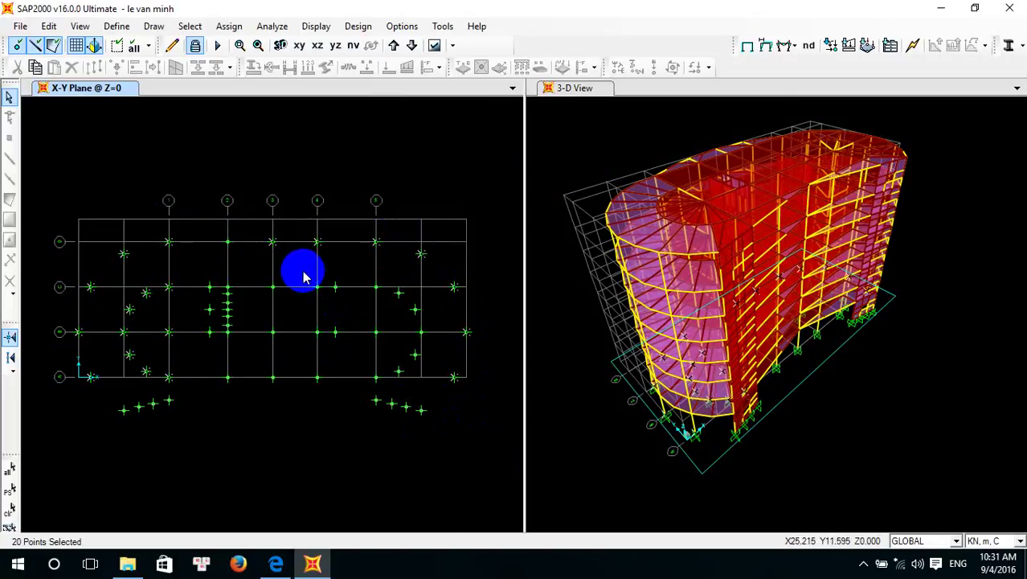
left_click_drag(259, 268, 287, 344)
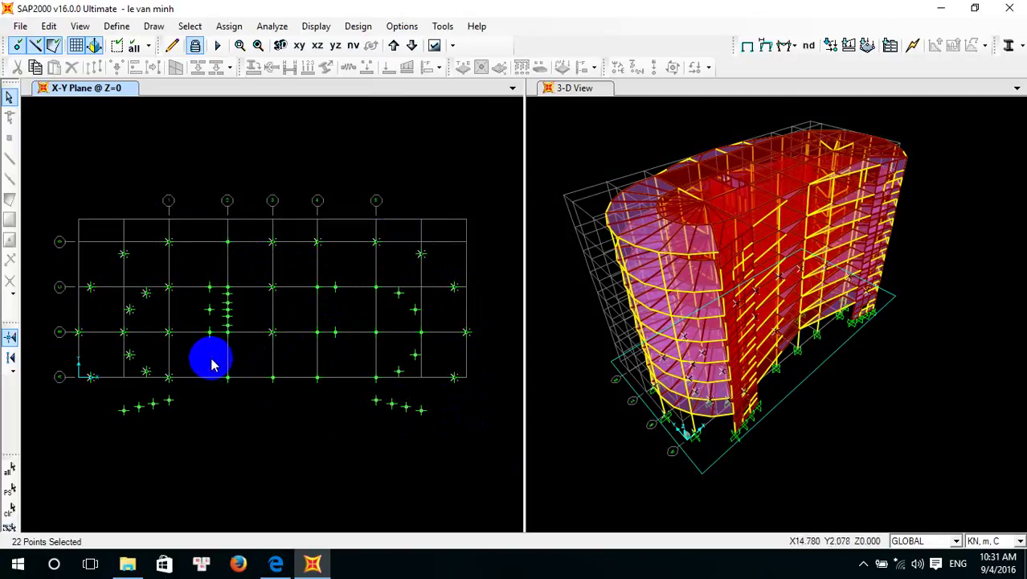
left_click_drag(213, 364, 333, 399)
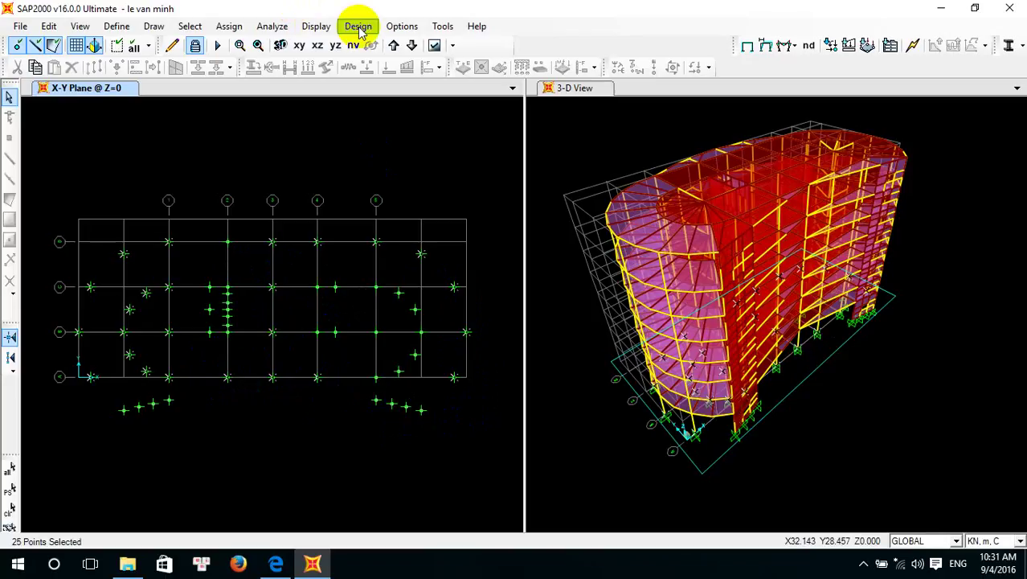
Open the table selection for the selected joints and clear all previously chosen analysis result tables
left_click(315, 26)
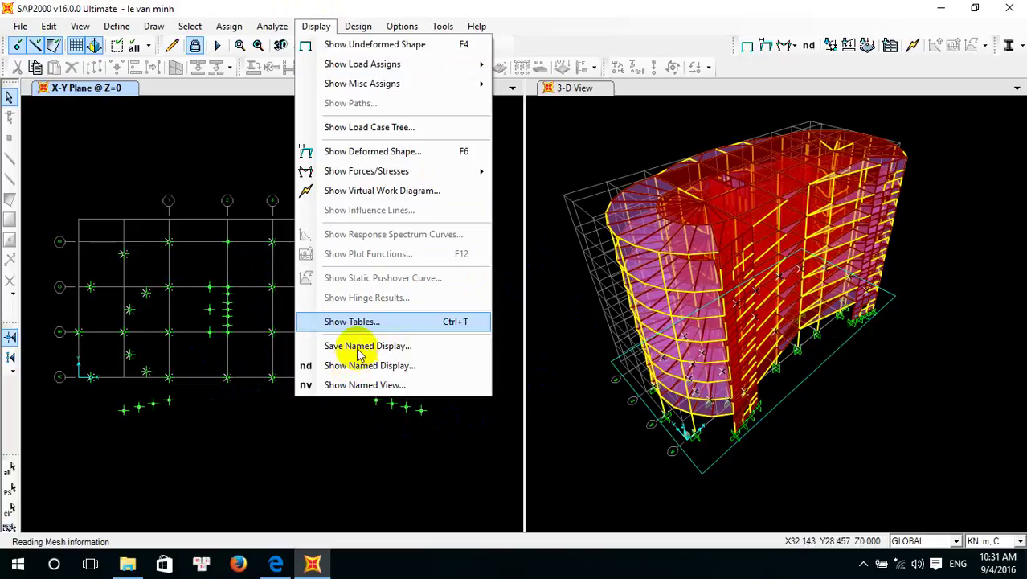
left_click(366, 323)
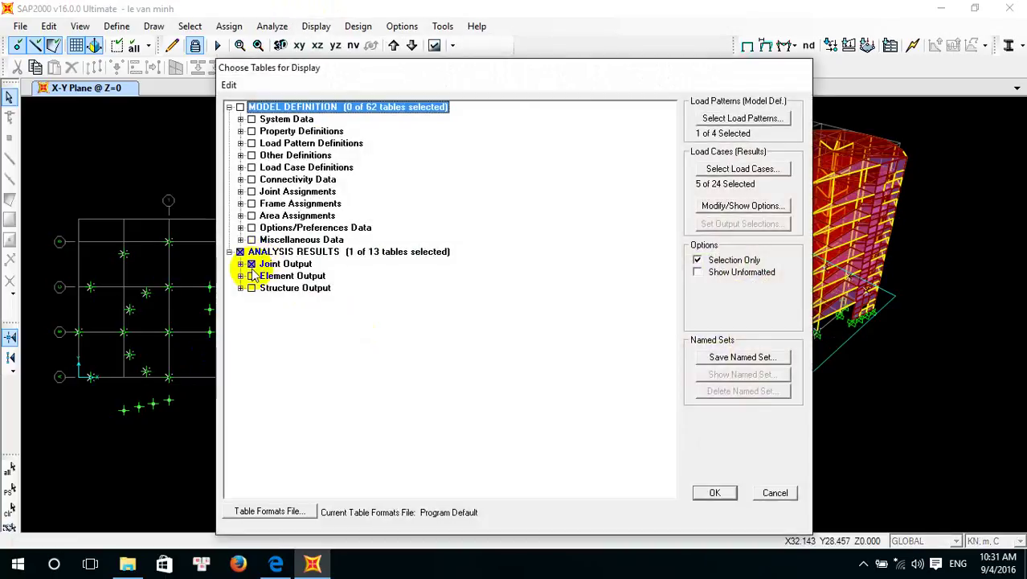
left_click(241, 275)
left_click(231, 251)
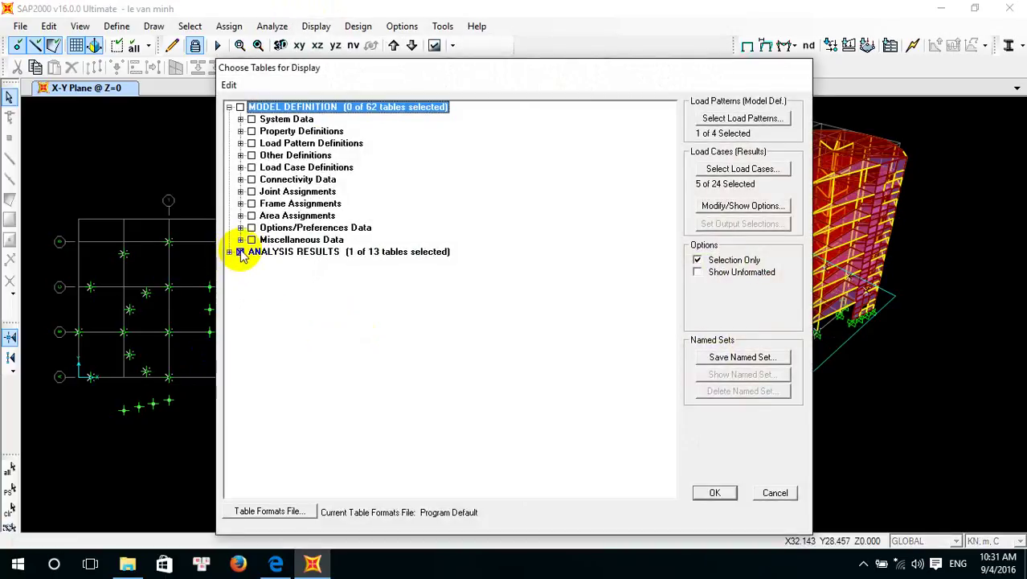
left_click(240, 252)
left_click(230, 252)
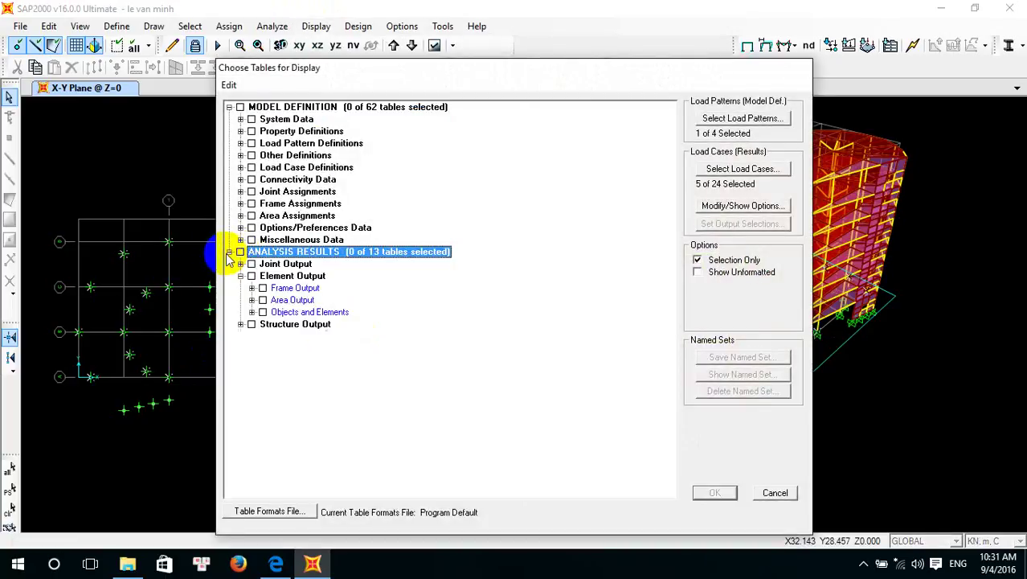
Choose only Reactions under Joint Output and display the Joint Reactions table
left_click(263, 290)
left_click(252, 289)
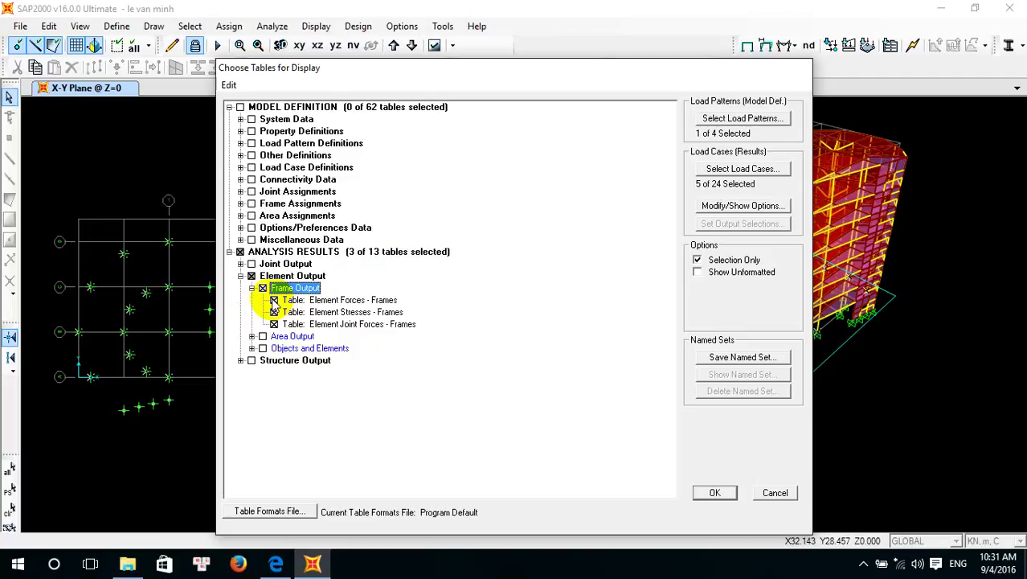
left_click(240, 263)
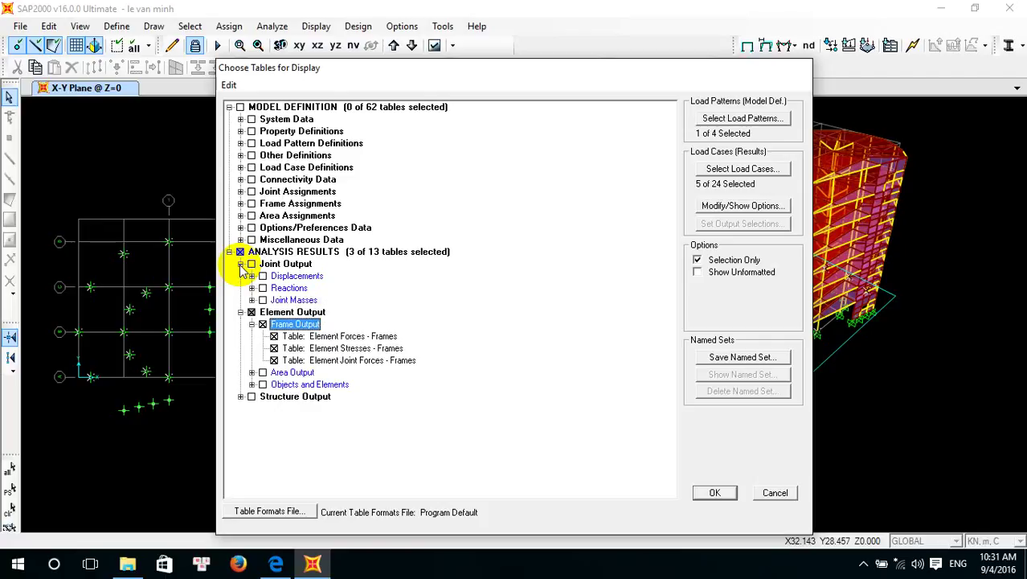
left_click(252, 312)
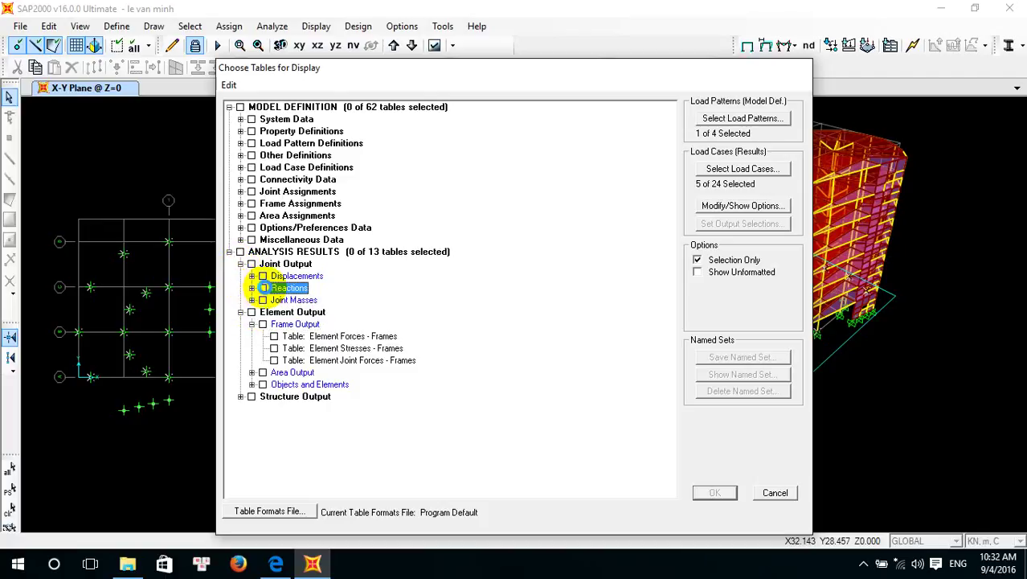
left_click(262, 288)
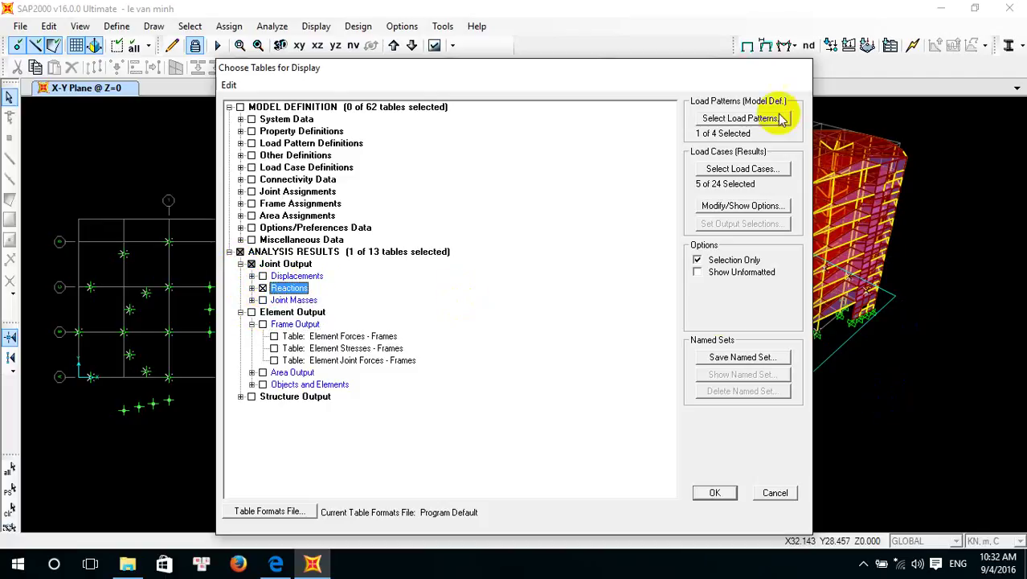
left_click(713, 490)
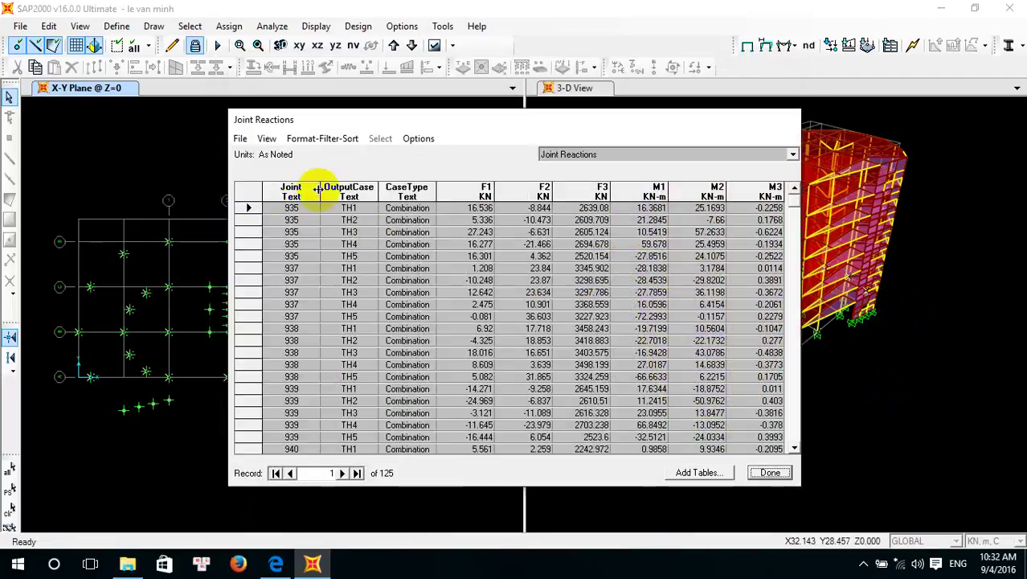
Export the current Joint Reactions table to Excel and show the resulting workbook maximized
left_click(244, 142)
mouse_move(474, 153)
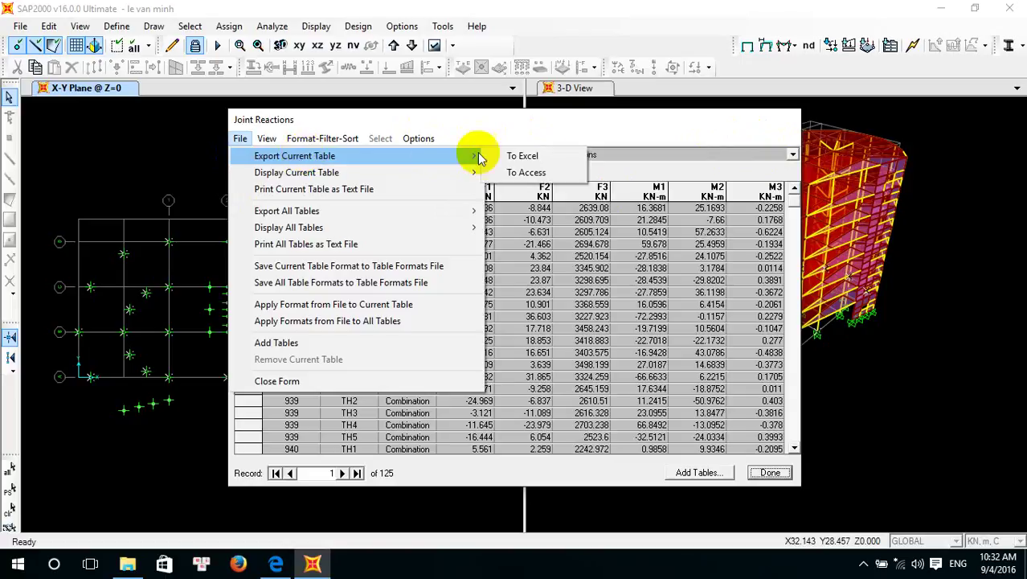
left_click(551, 156)
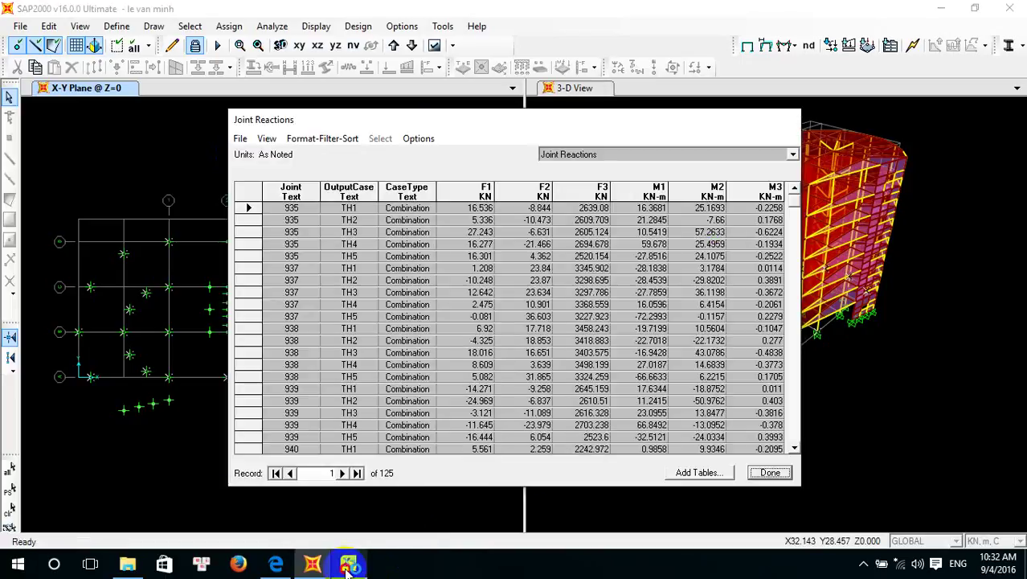
left_click(348, 567)
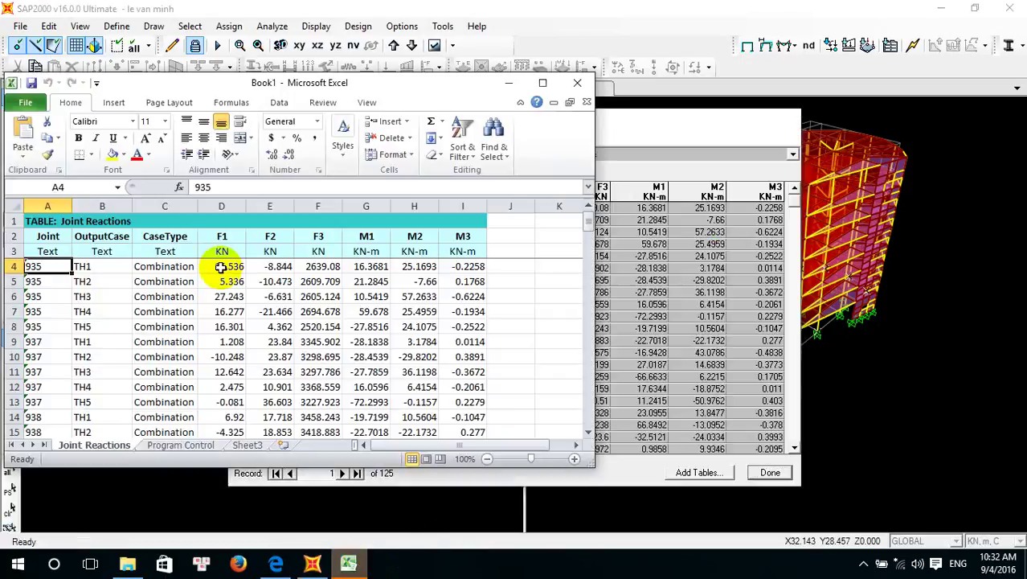
left_click(544, 83)
Compare the exported reactions with the exercise PDF in Edge, highlight the axial-force criterion in requirement 2b, and return to Excel
left_click(313, 565)
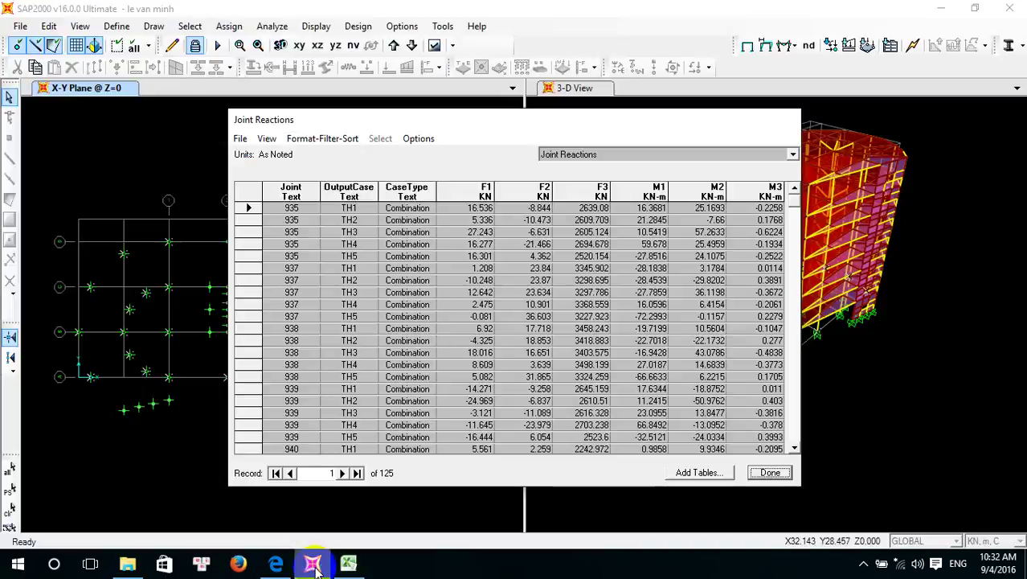
left_click(282, 566)
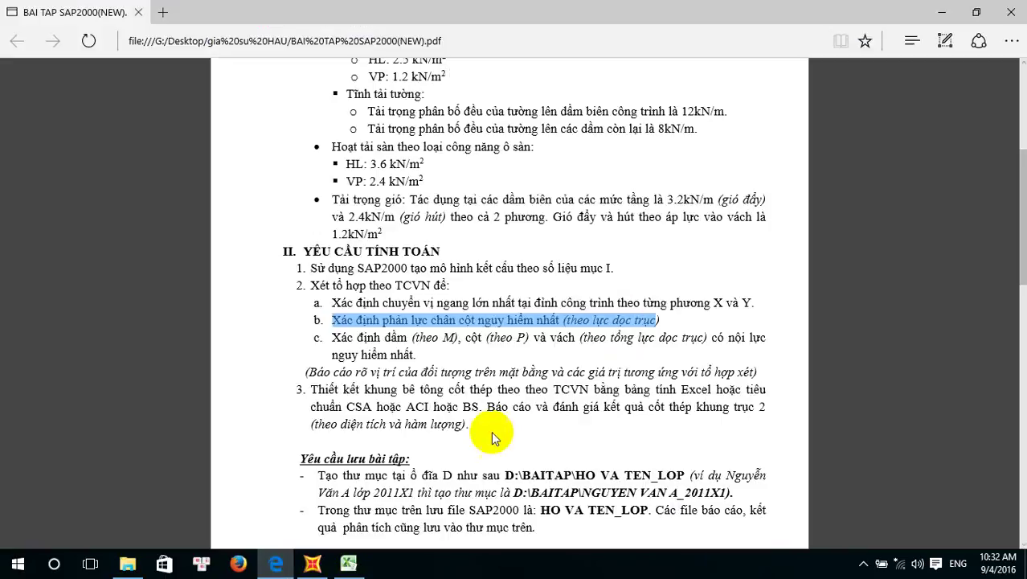
left_click(349, 565)
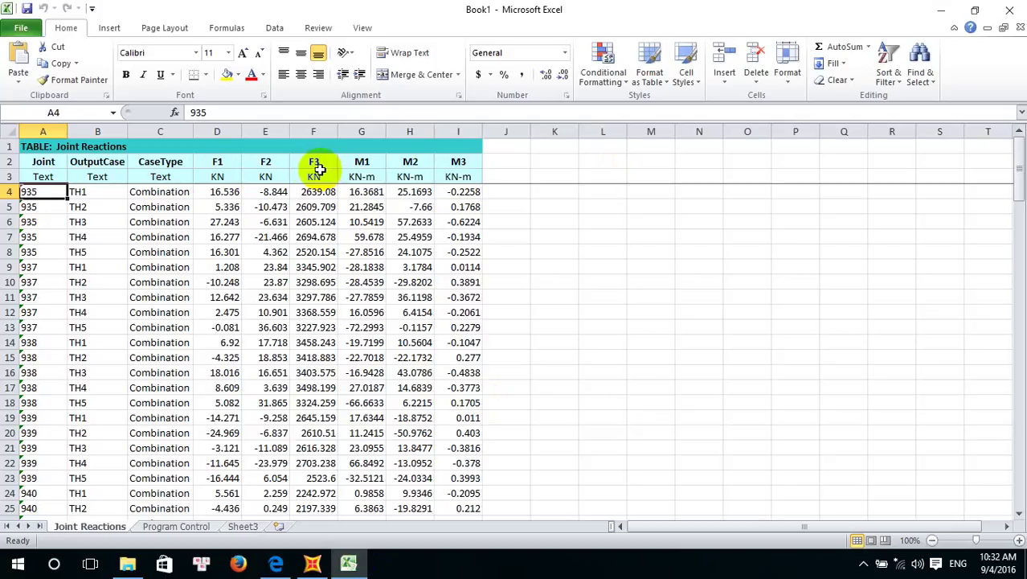
left_click(313, 565)
left_click(349, 565)
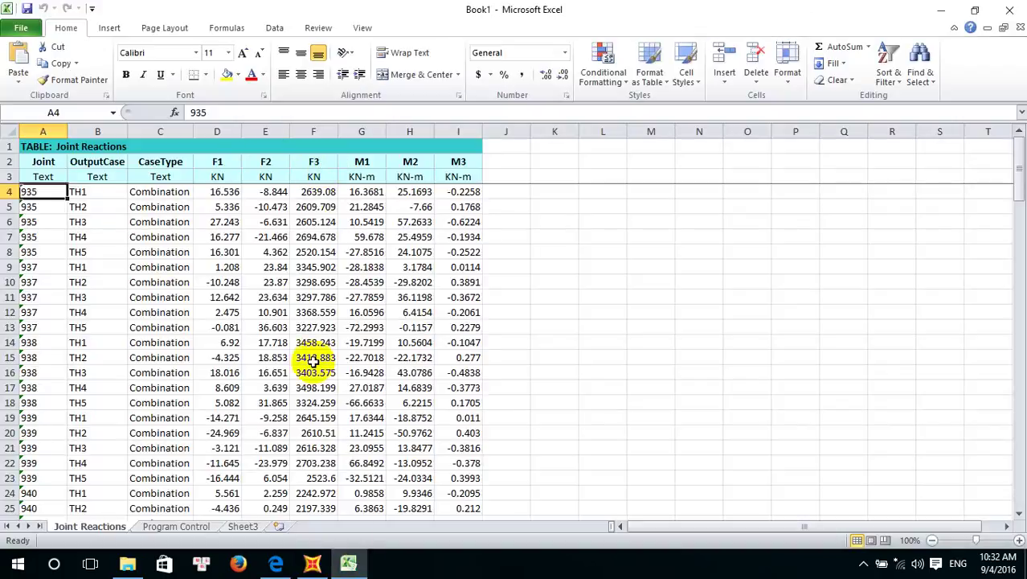
left_click(313, 565)
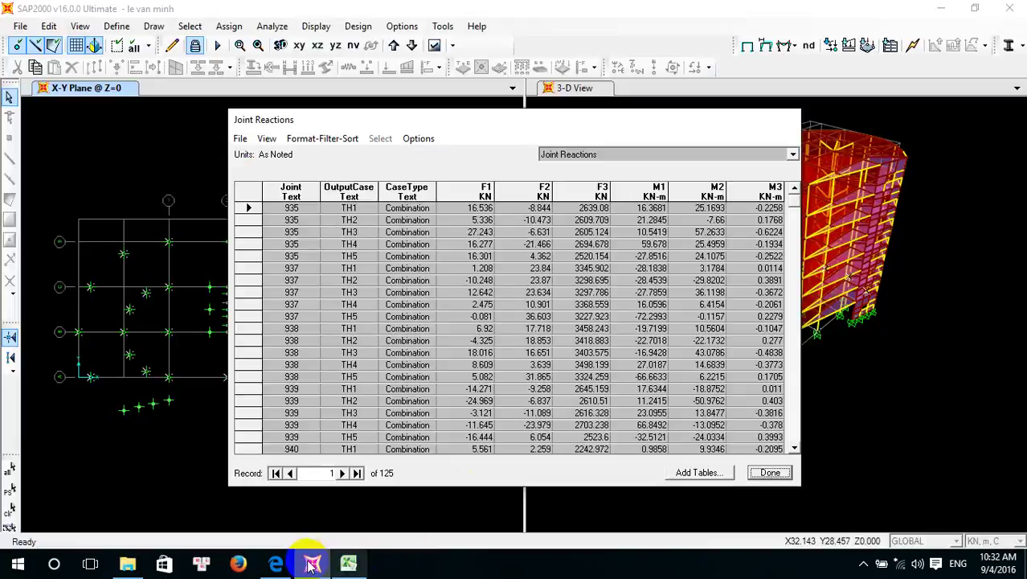
left_click(276, 564)
left_click_drag(565, 321, 675, 323)
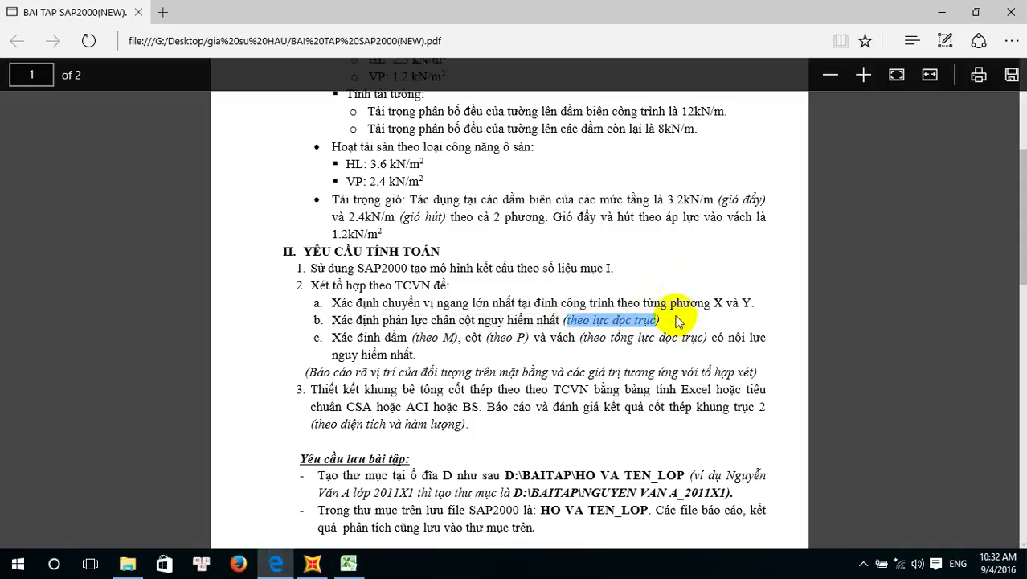
left_click(350, 565)
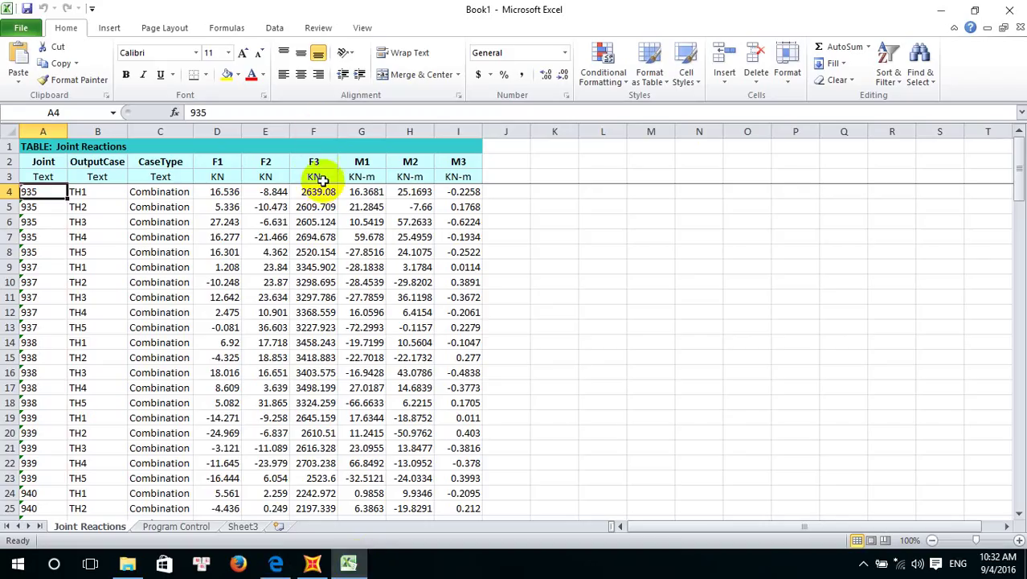
Add filters to the units row of the Joint Reactions table, across columns A to I
left_click_drag(45, 176, 447, 178)
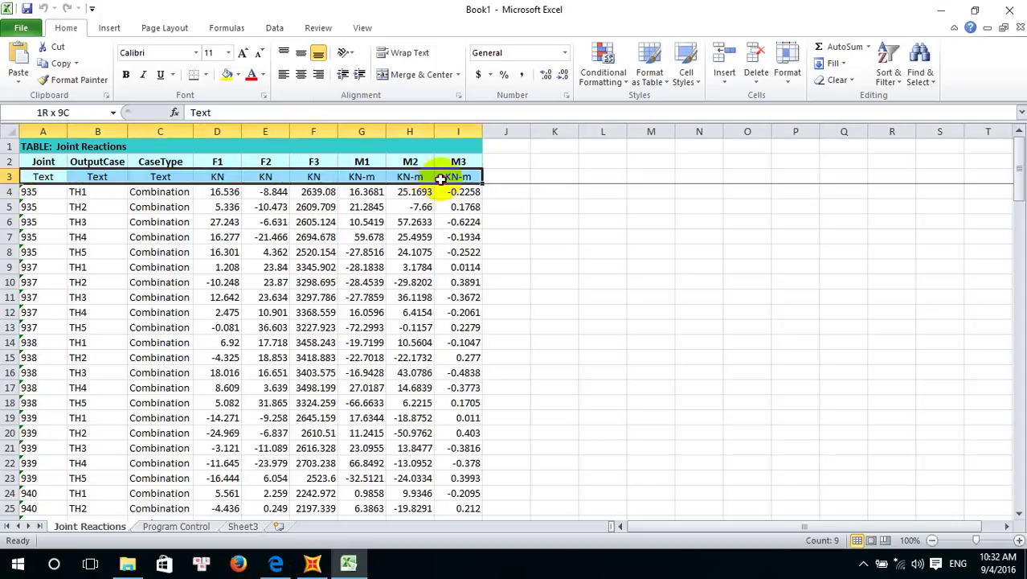
left_click(275, 28)
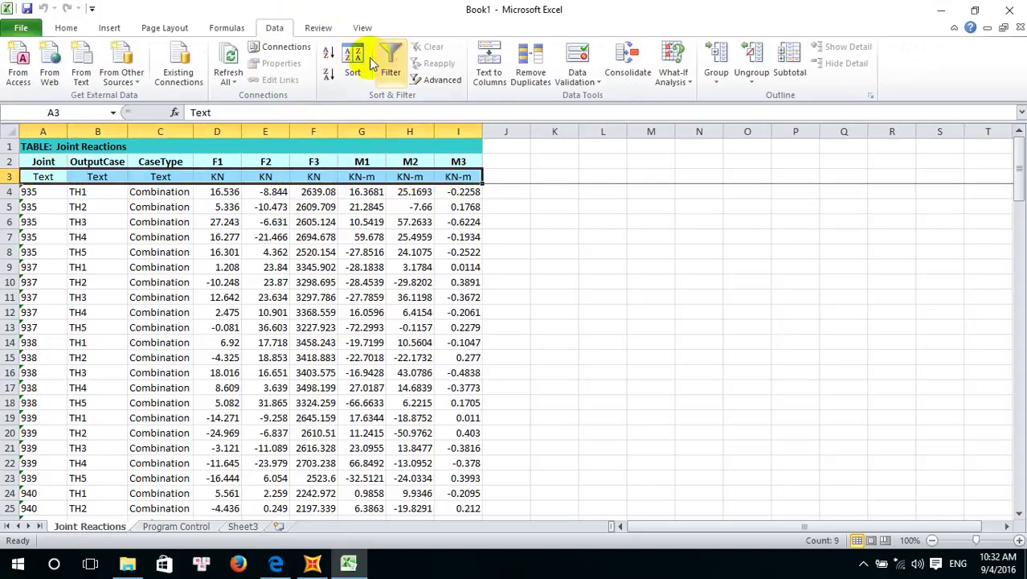
left_click(387, 58)
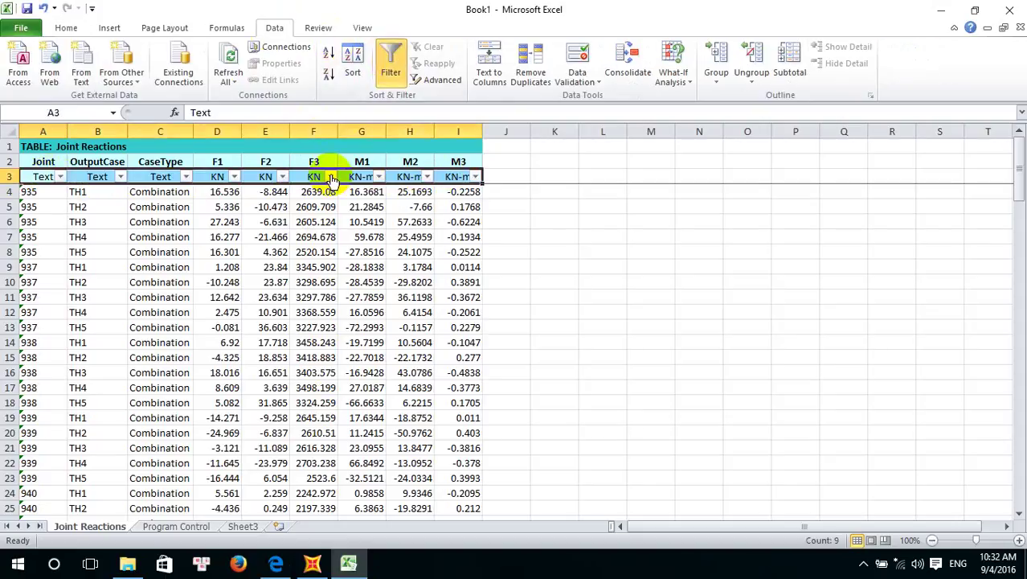
Sort the reactions by F3 from largest to smallest and select the first record, A4:I4
left_click(330, 176)
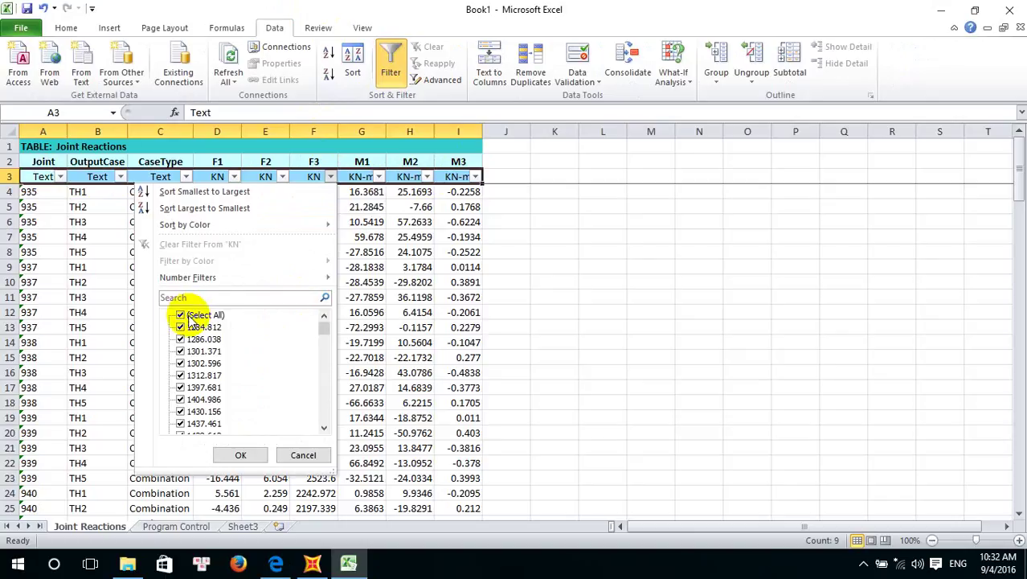
left_click(158, 192)
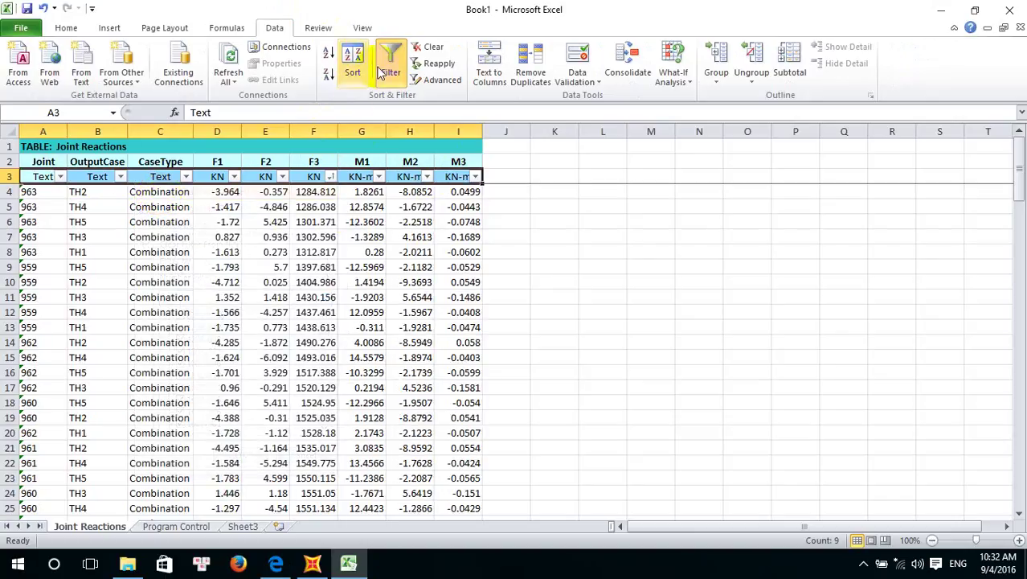
left_click(330, 177)
left_click(210, 207)
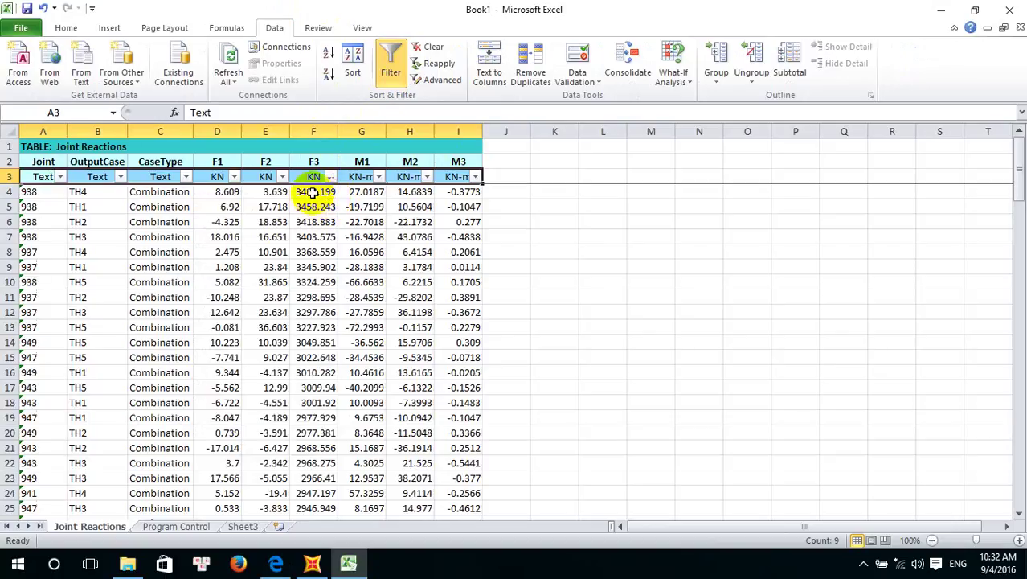
left_click(313, 193)
left_click_drag(31, 191, 450, 192)
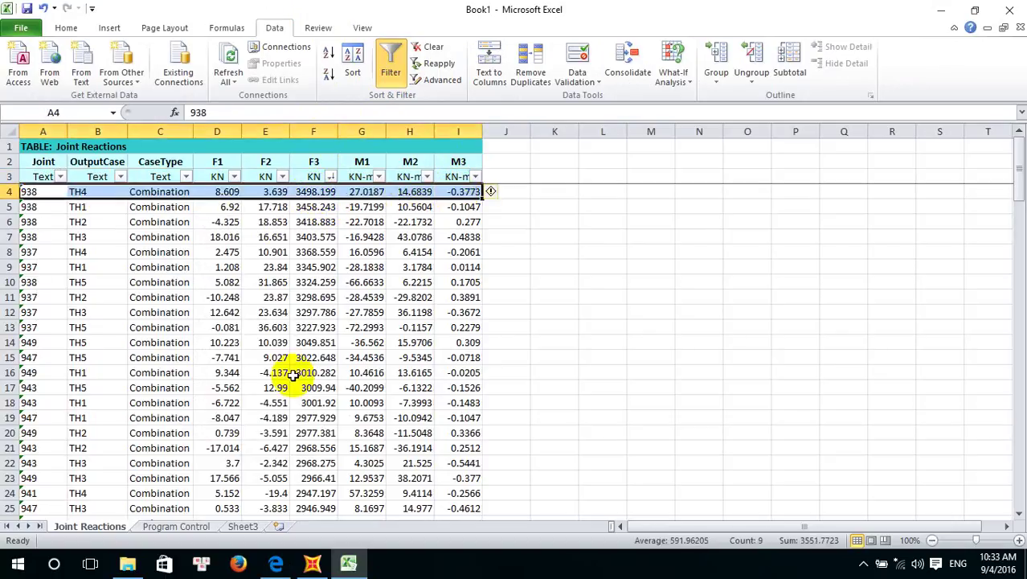
Search for and open Microsoft Word 2010 with a blank document, and switch back to the Excel workbook
key("super")
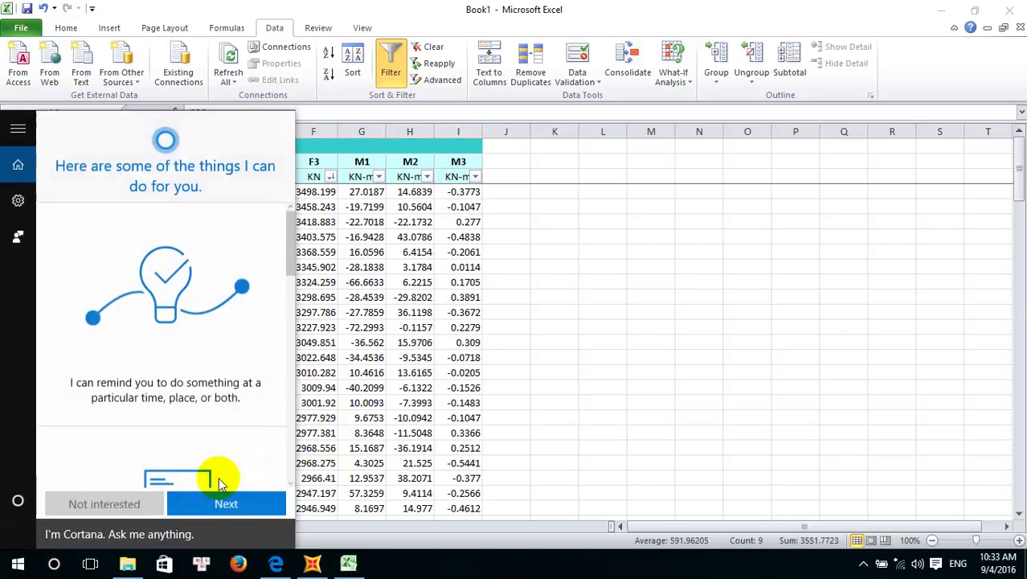
type("uW")
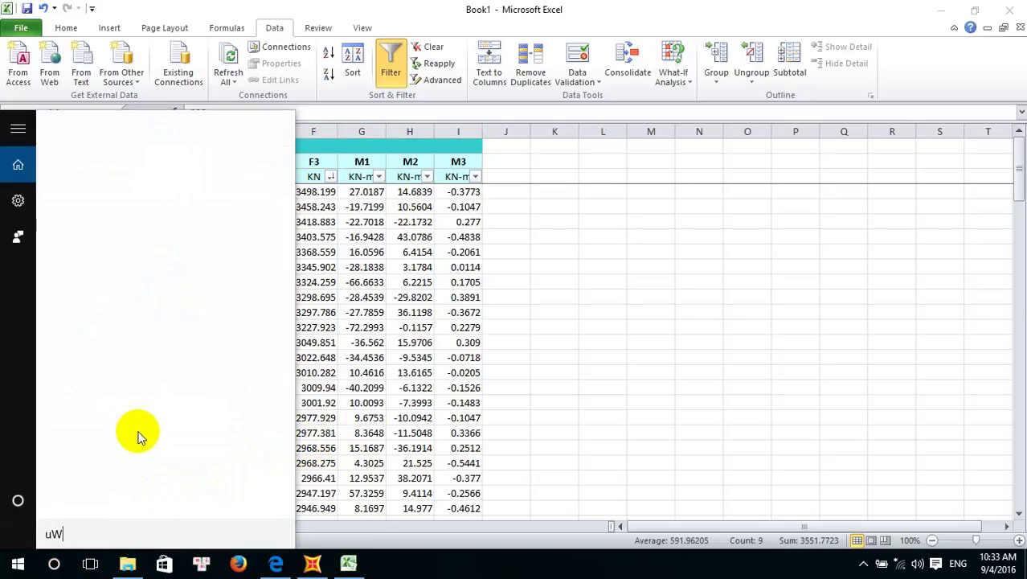
key("BackSpace")
key("BackSpace")
type("U")
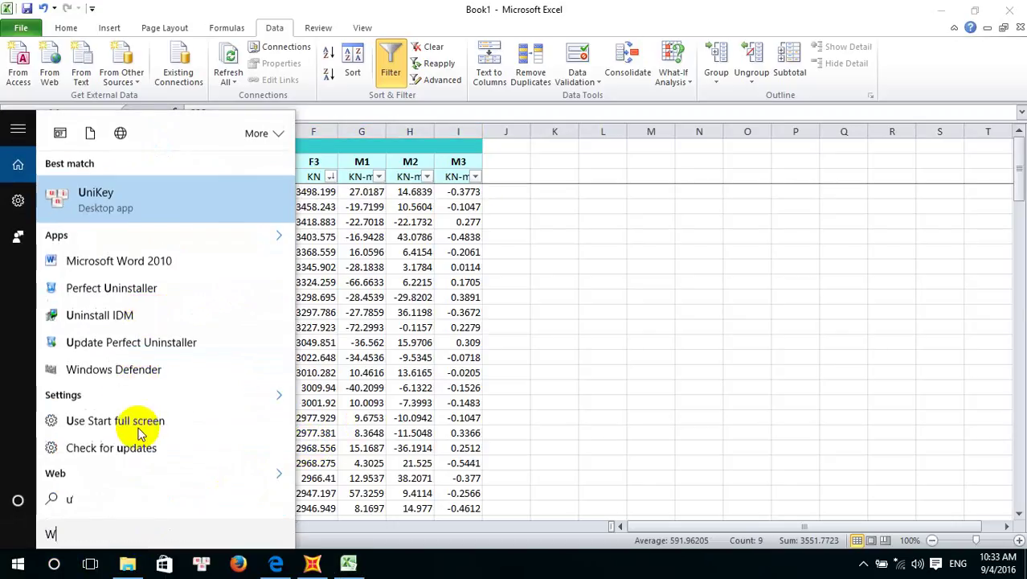
key("BackSpace")
type("w")
left_click(146, 201)
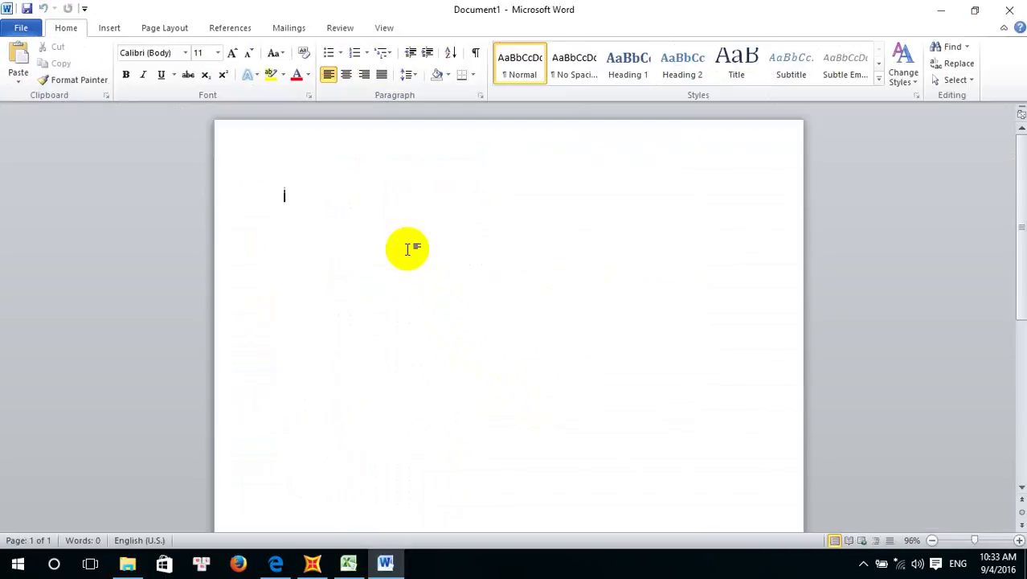
left_click(344, 566)
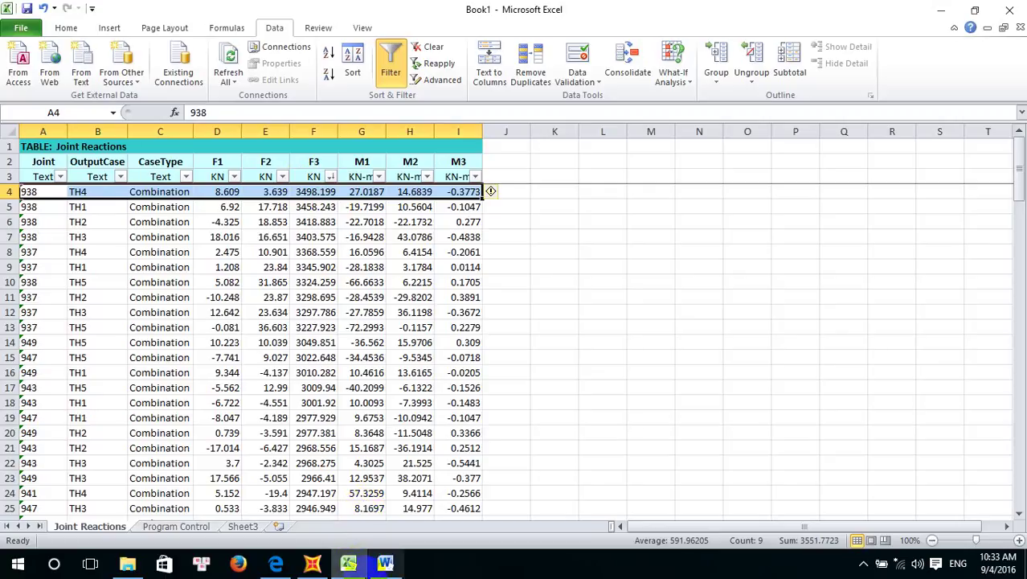
Close the Joint Reactions table in SAP2000, check the next requirement in the exercise PDF in Edge, and return to SAP2000
left_click(312, 564)
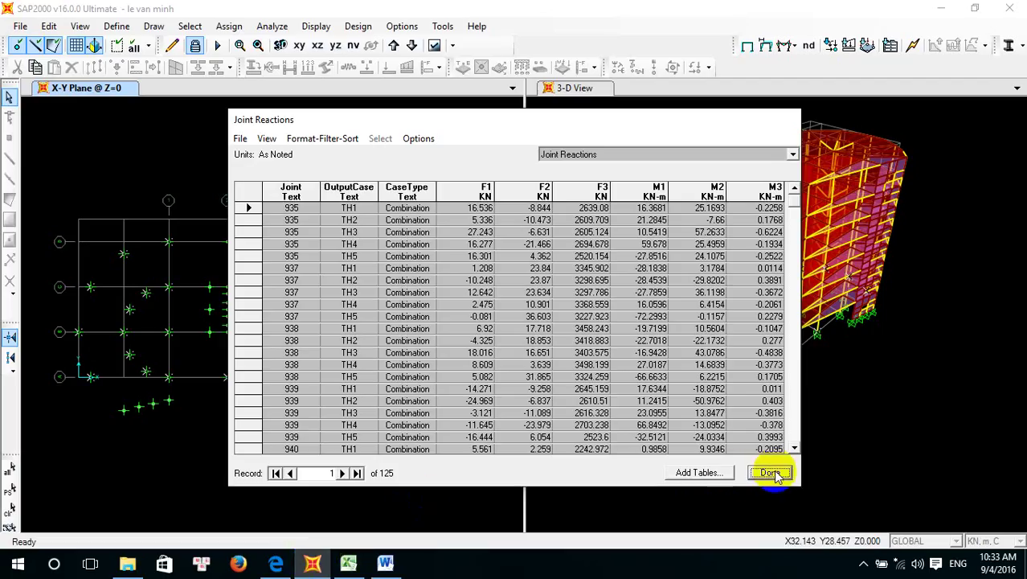
left_click(773, 473)
left_click(291, 567)
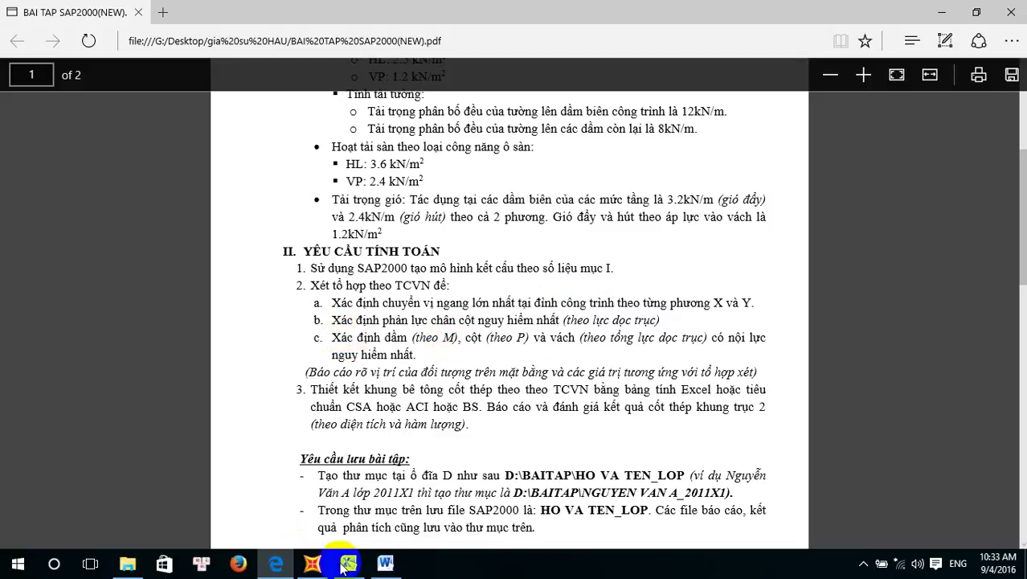
left_click(311, 563)
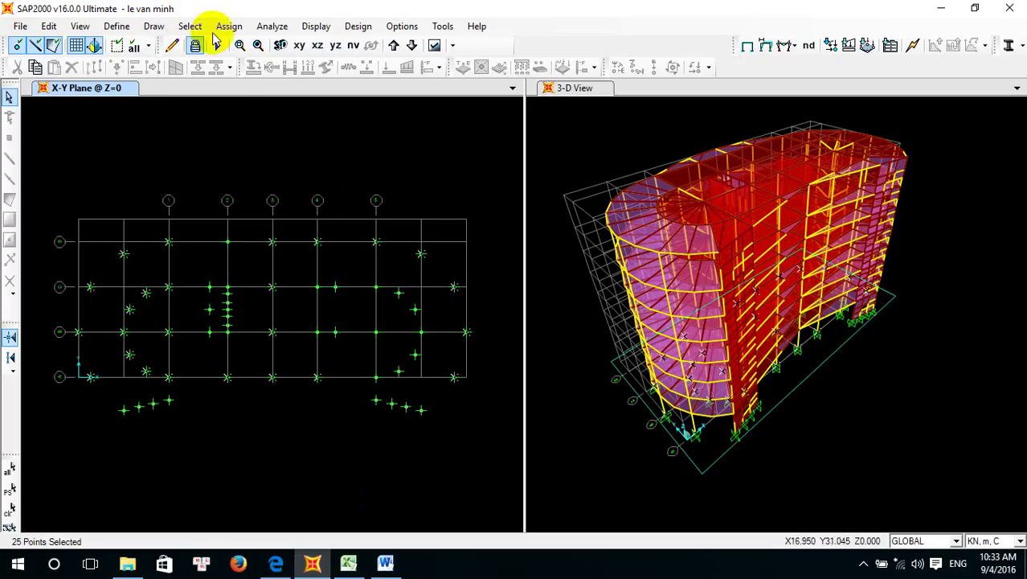
left_click(192, 25)
mouse_move(338, 44)
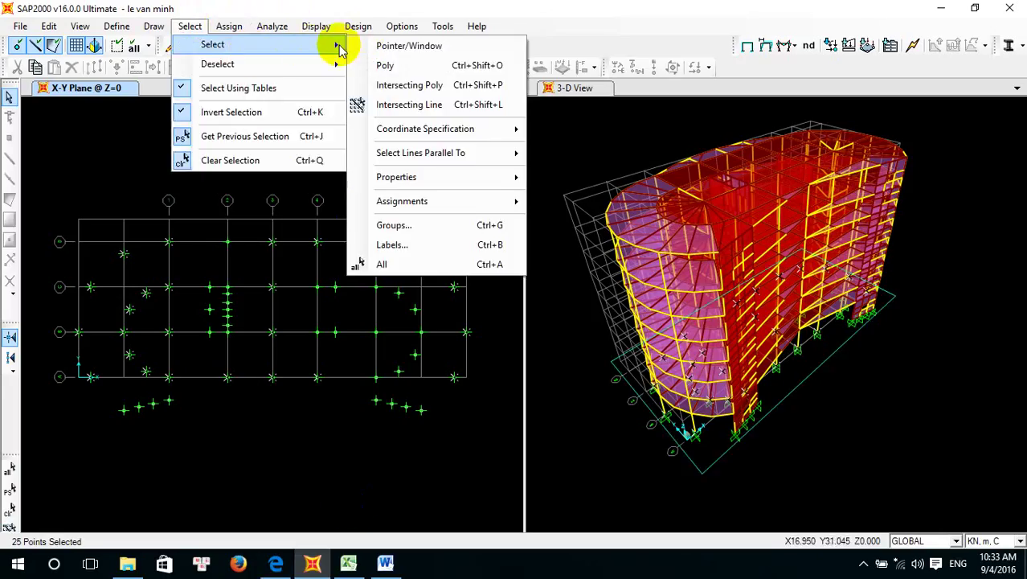
mouse_move(452, 177)
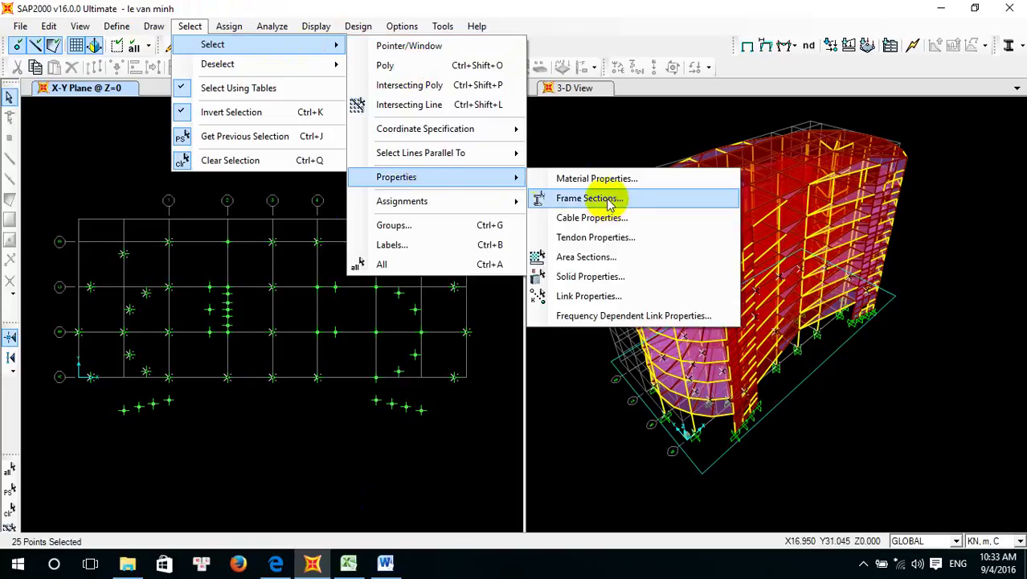
left_click(608, 198)
left_click(441, 283)
left_click(441, 295)
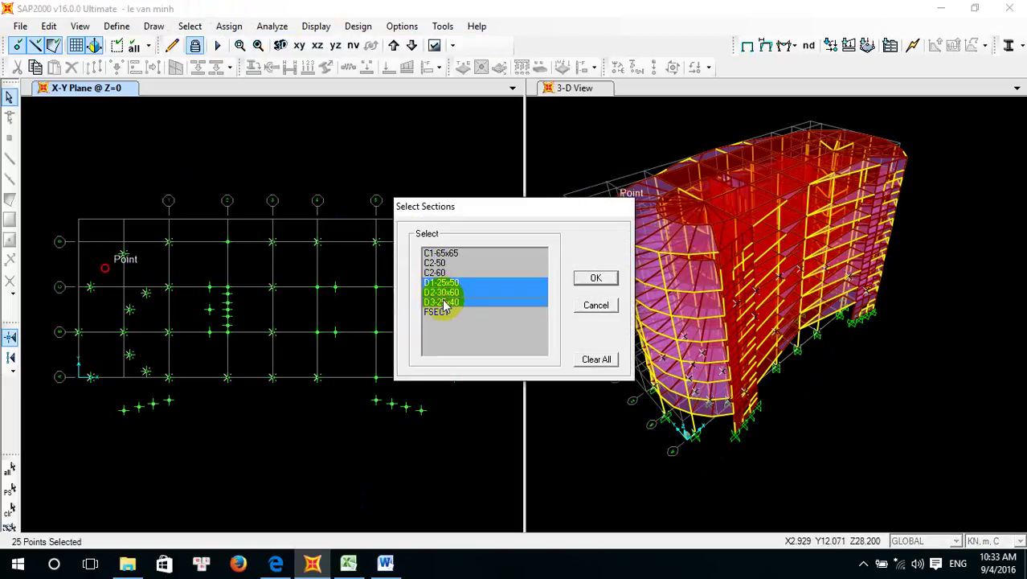
left_click(596, 278)
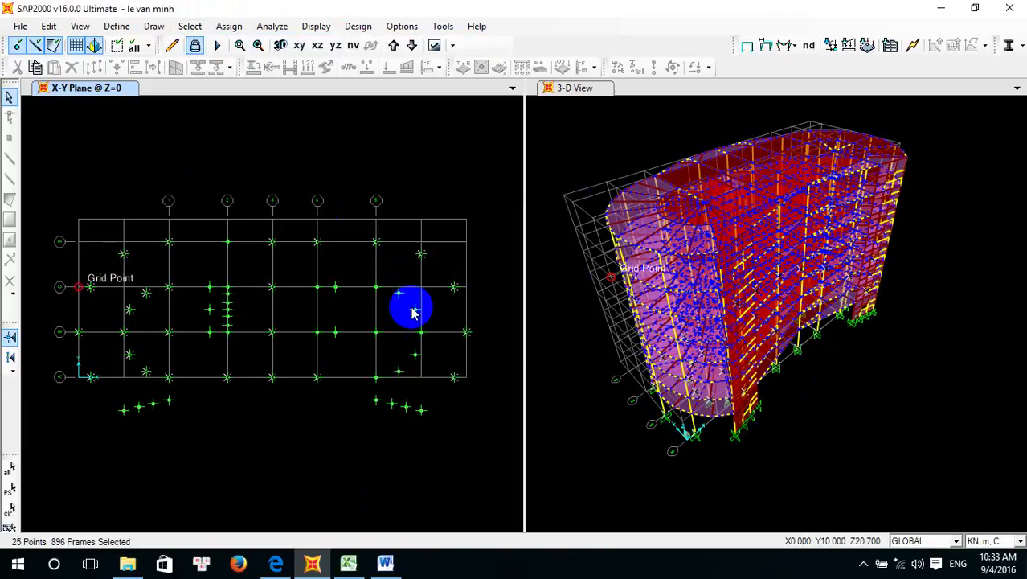
Clear the current selection and select all frames with beam sections D1-25x50, D2-30x60 and D3-25x40
left_click(262, 183)
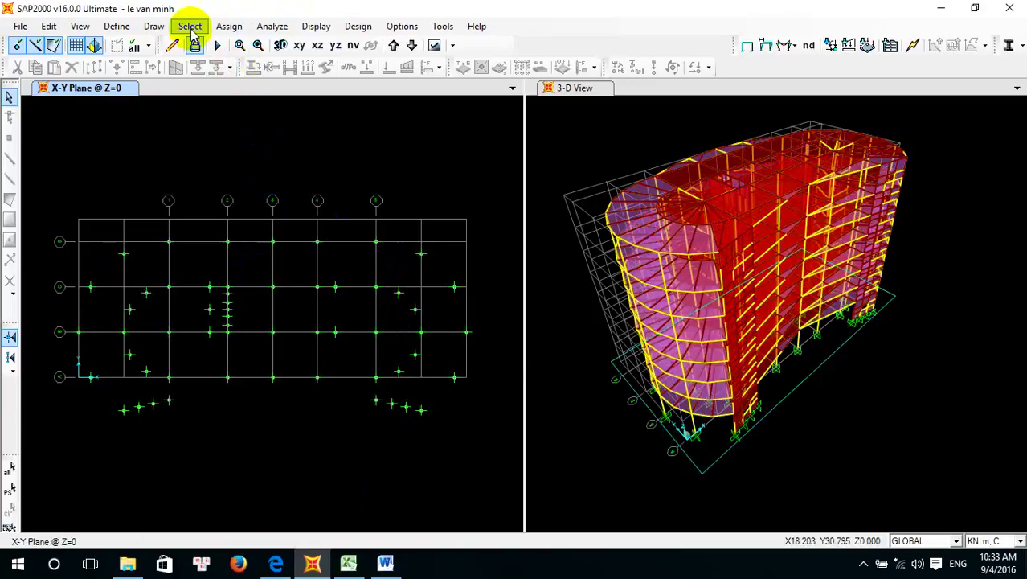
left_click(190, 26)
mouse_move(298, 50)
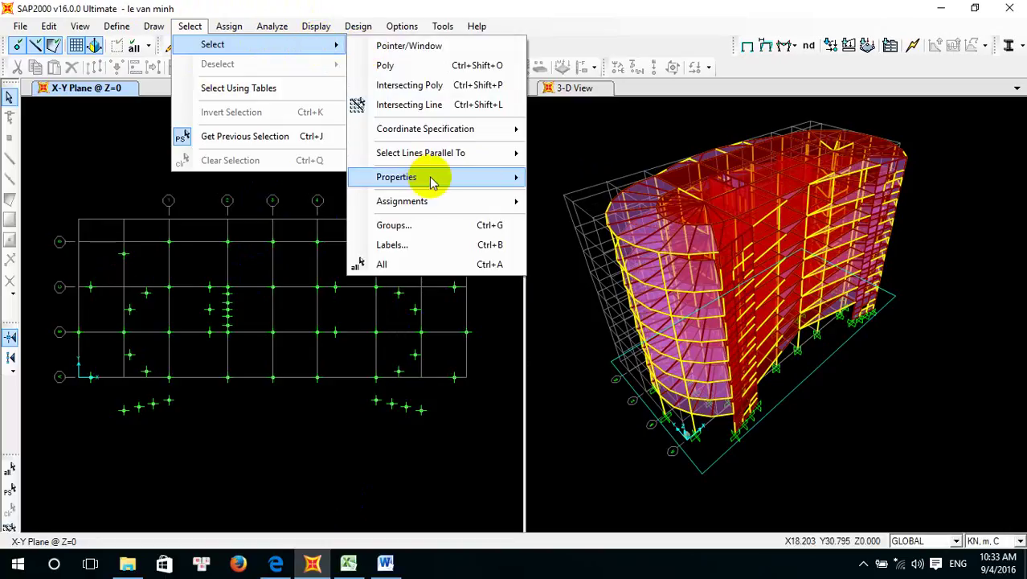
mouse_move(428, 178)
left_click(563, 198)
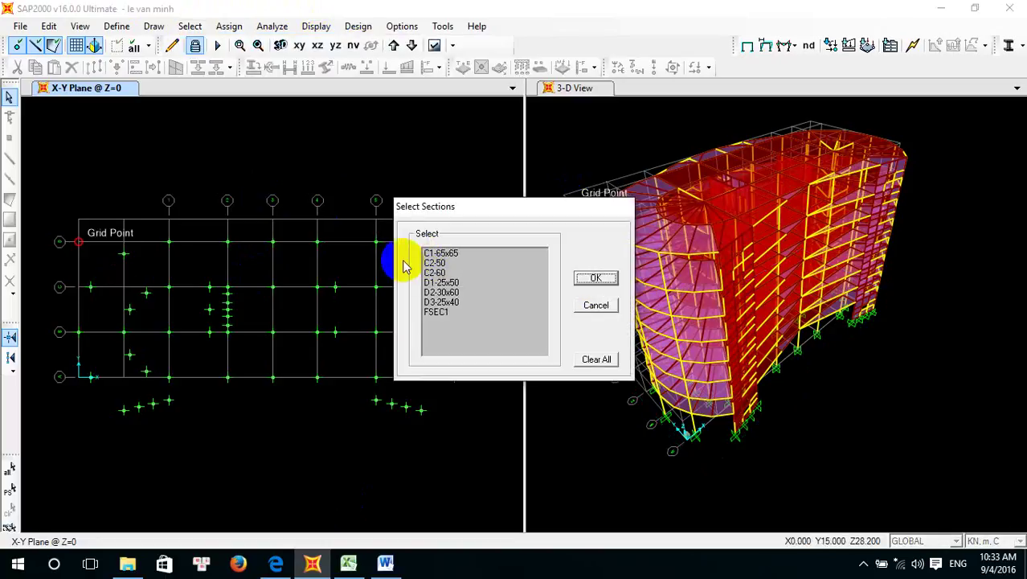
left_click_drag(449, 283, 451, 302)
left_click(595, 278)
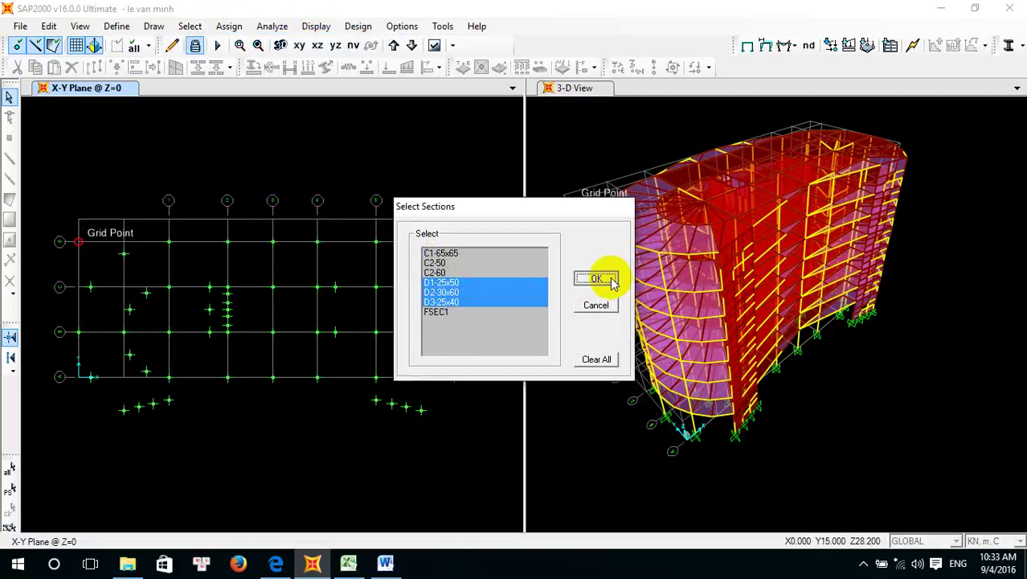
Display only the Element Forces - Frames table for the selected beams with combinations TH1 to TH5, leaving out Joint Output
left_click(317, 27)
left_click(378, 321)
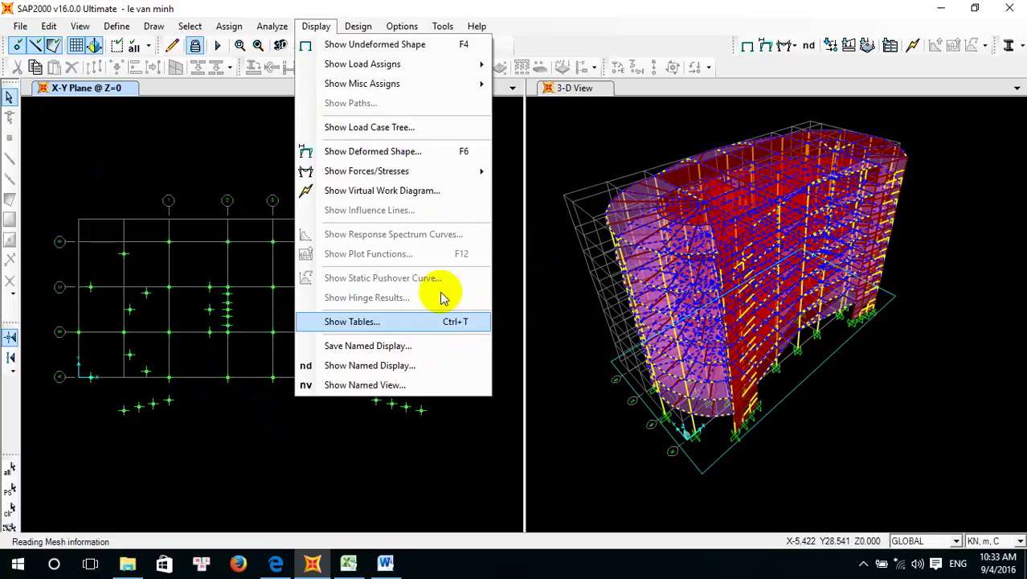
left_click(438, 293)
left_click(241, 275)
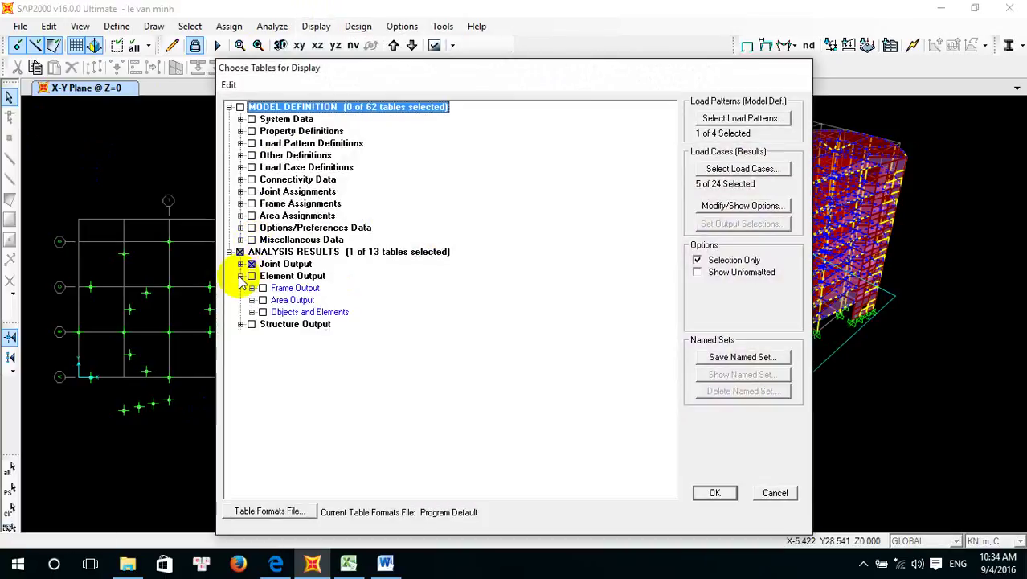
left_click(251, 264)
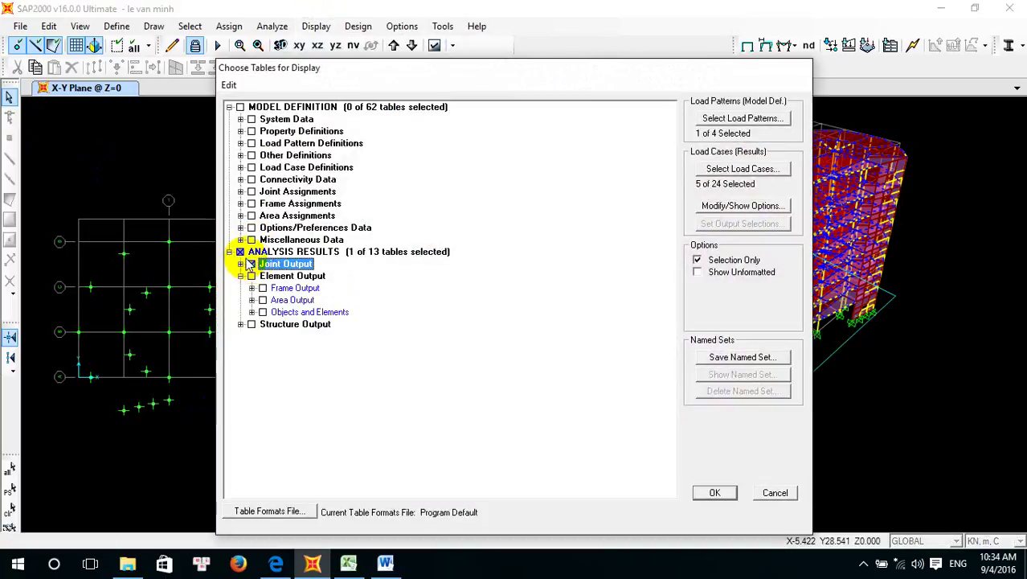
left_click(252, 288)
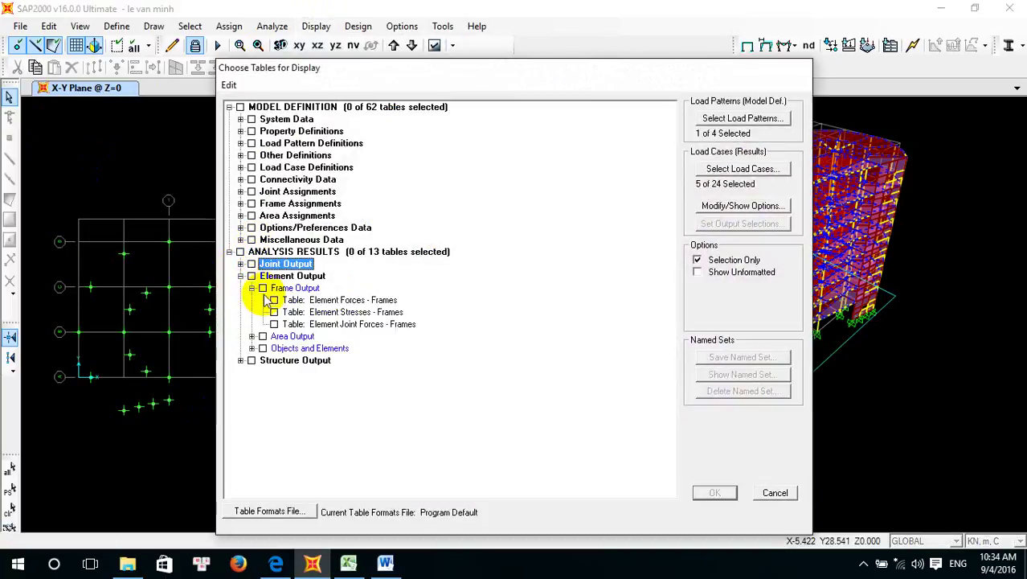
left_click(274, 300)
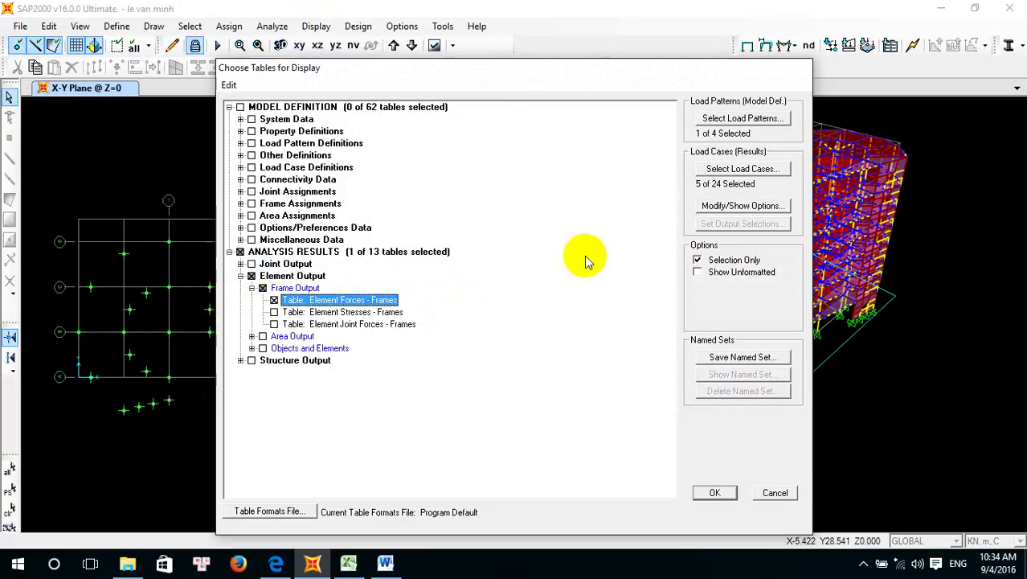
left_click(742, 168)
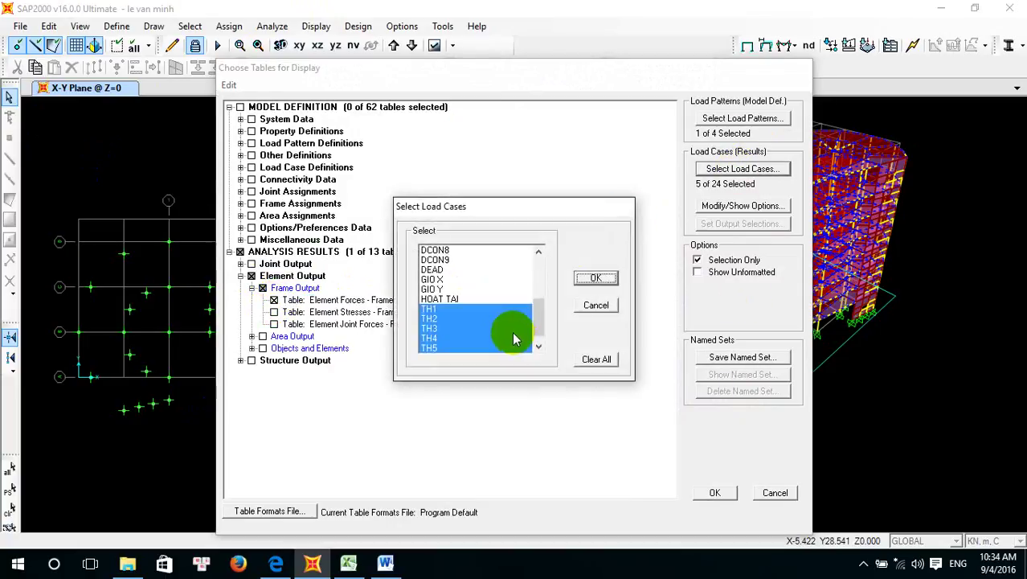
left_click(596, 279)
left_click(715, 492)
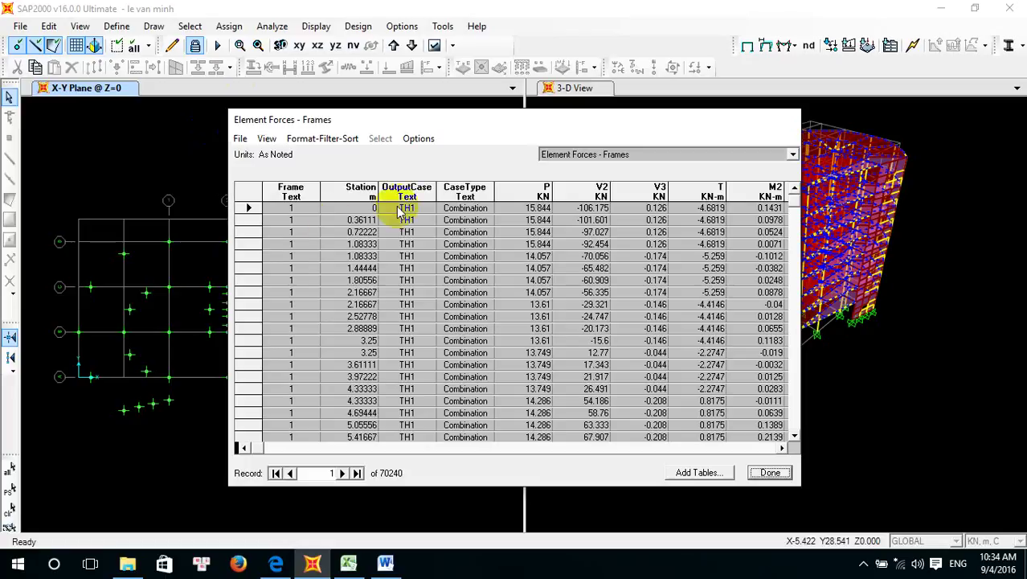
Export the current Element Forces - Frames table to Excel
left_click(249, 140)
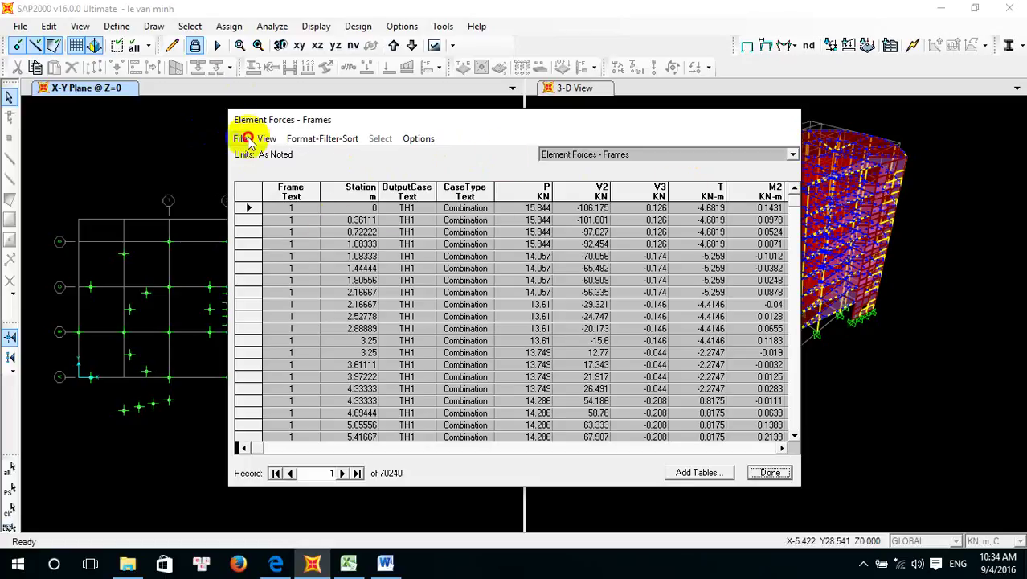
mouse_move(362, 156)
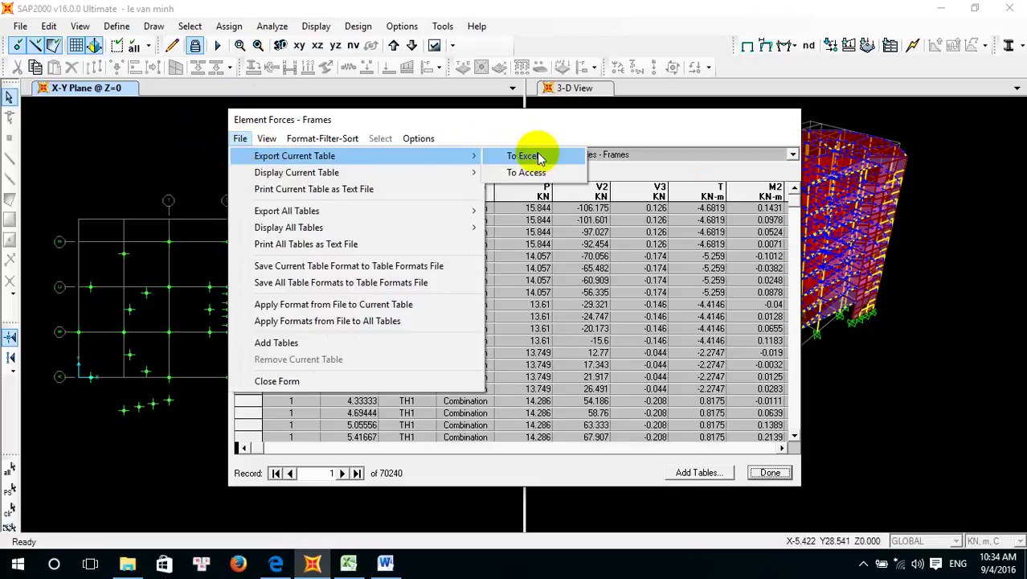
left_click(548, 156)
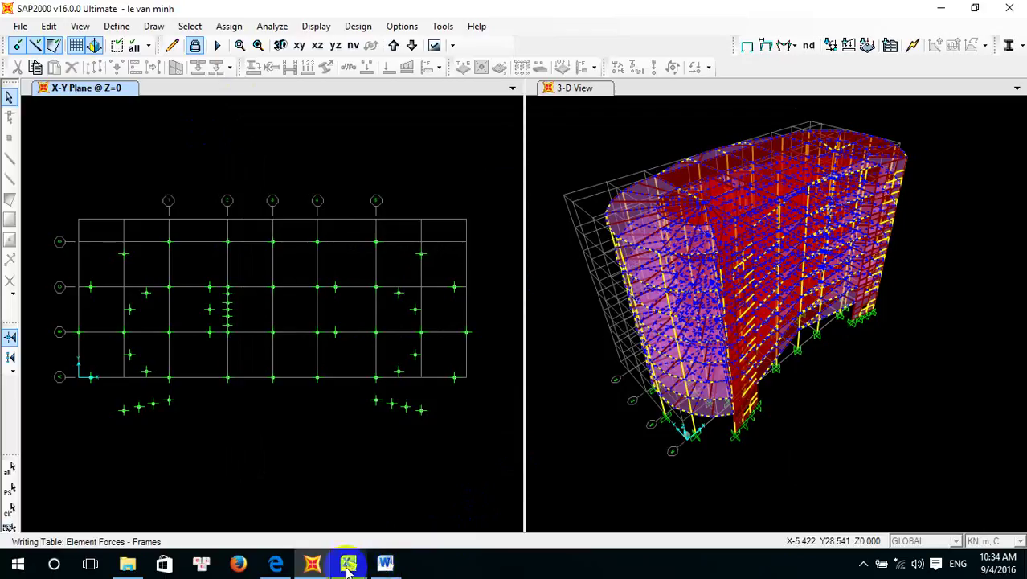
Switch to the Book1 workbook with the joint reactions and close it
mouse_move(348, 569)
left_click(308, 502)
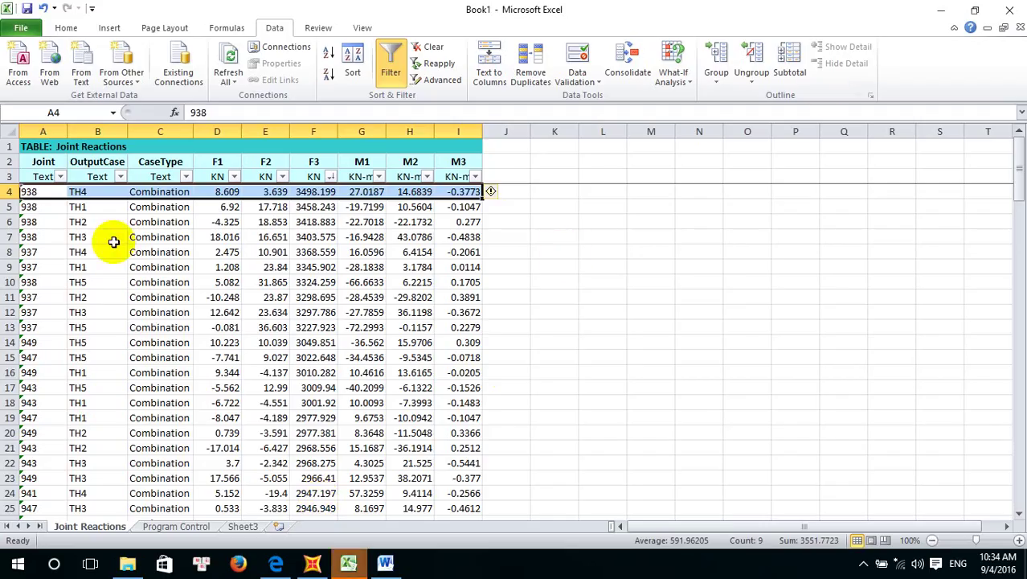
left_click(1014, 10)
left_click(519, 295)
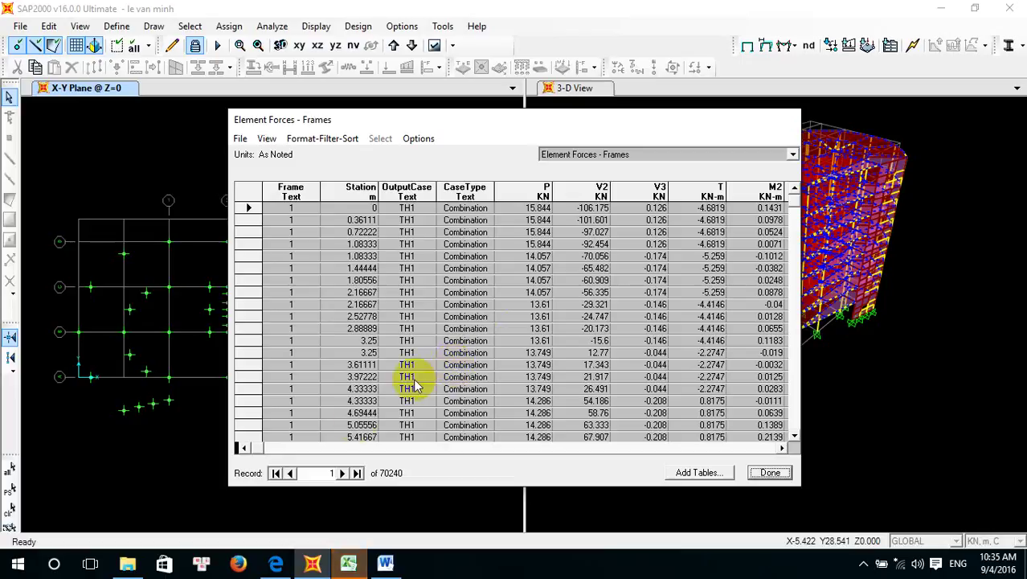
Bring up the exported Book2 workbook in Excel and maximize its window
left_click(348, 563)
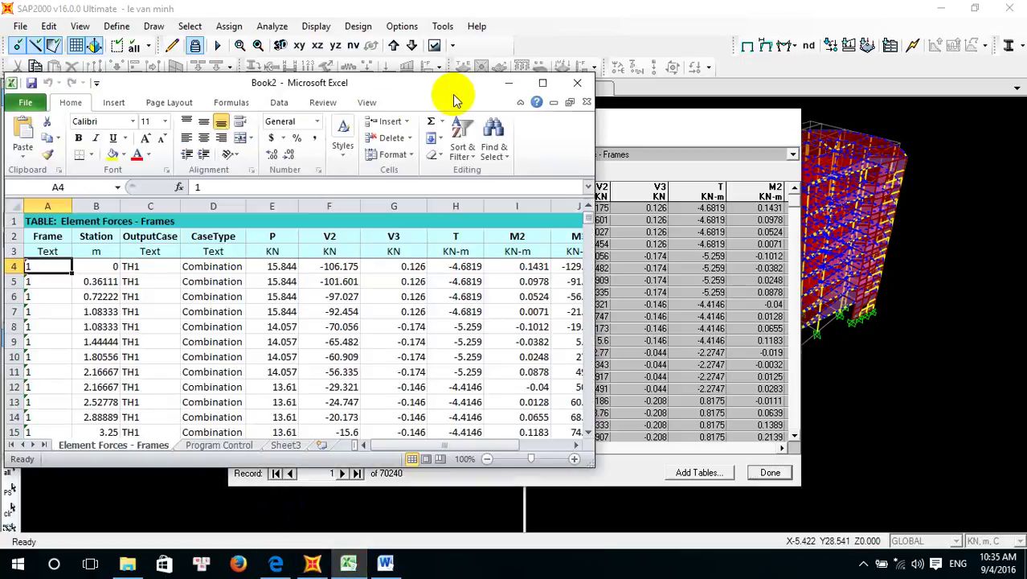
left_click(507, 84)
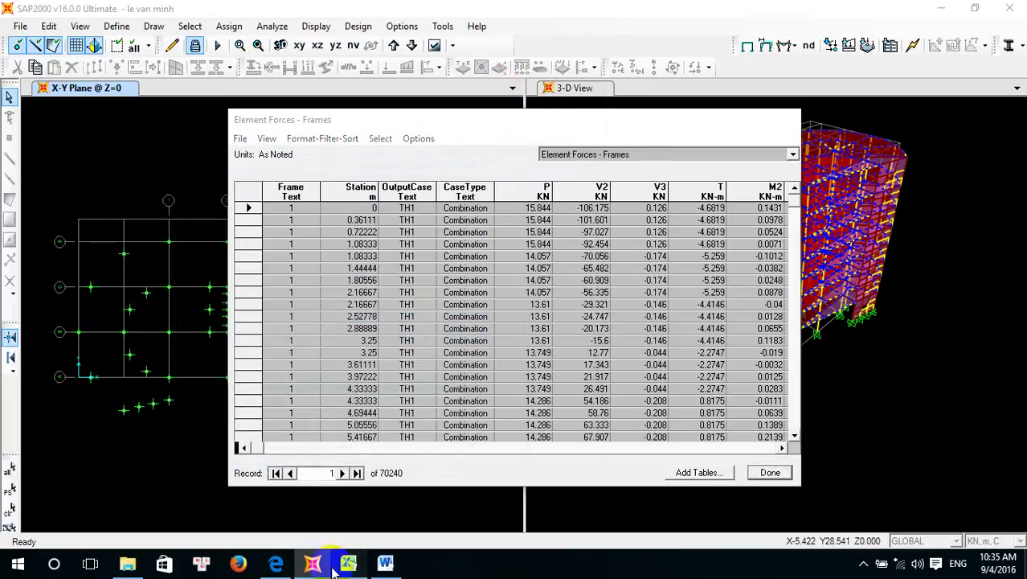
left_click(348, 563)
left_click(542, 83)
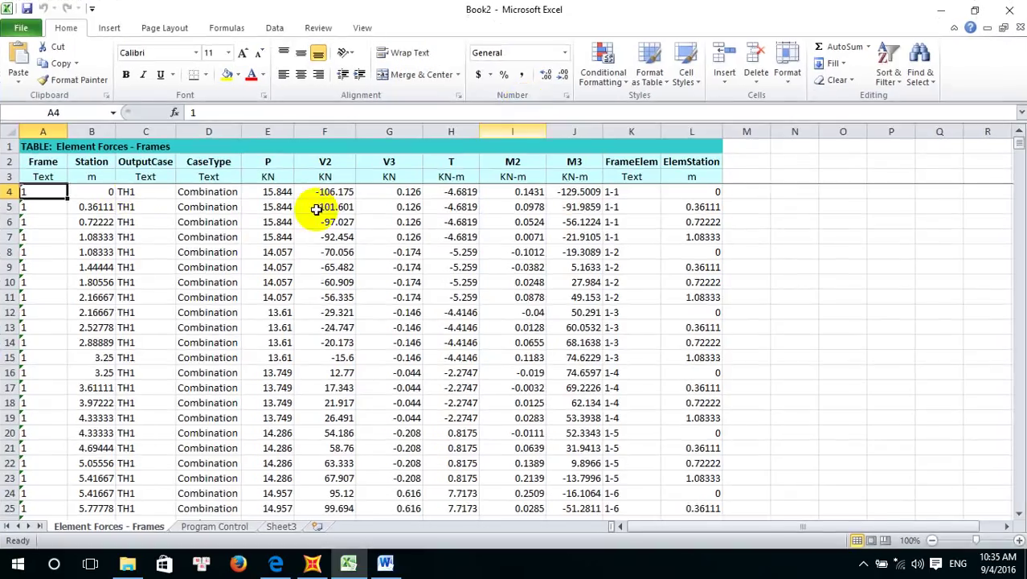
Add filters to the units row of the Element Forces - Frames table, across columns A to L
left_click_drag(50, 178, 691, 177)
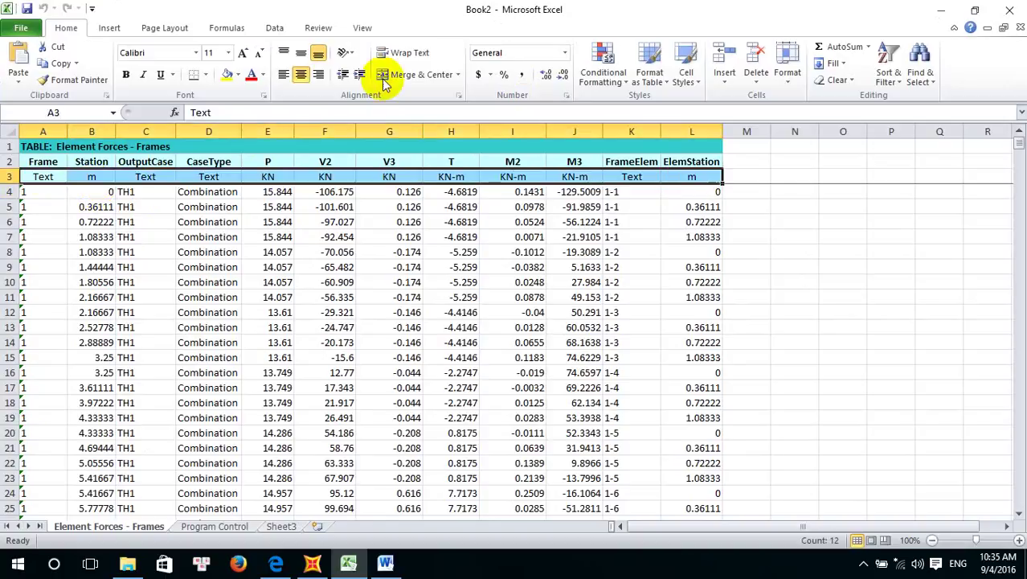
left_click(282, 31)
left_click(392, 64)
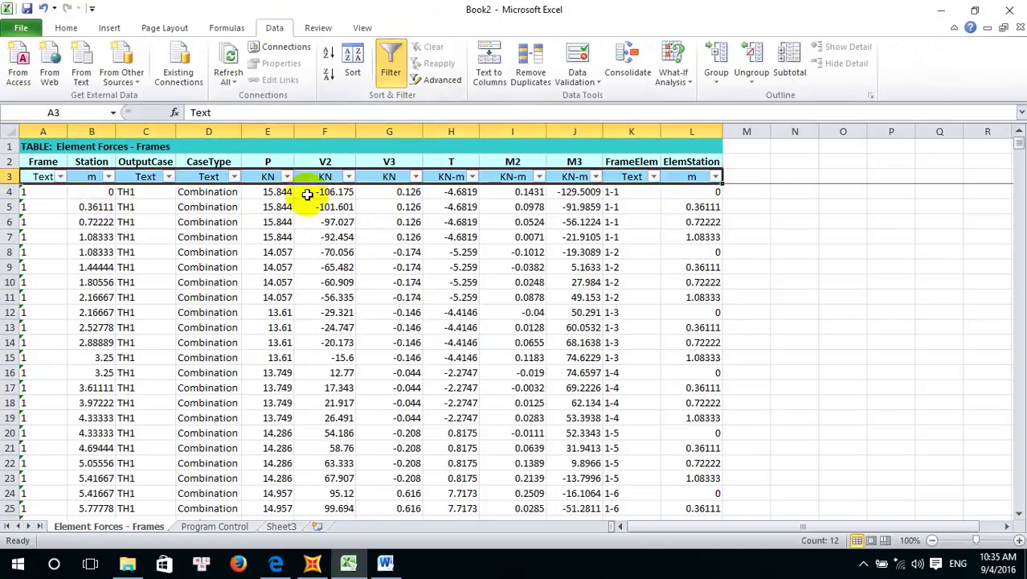
Sort the beam forces by M3 from largest to smallest
left_click(599, 176)
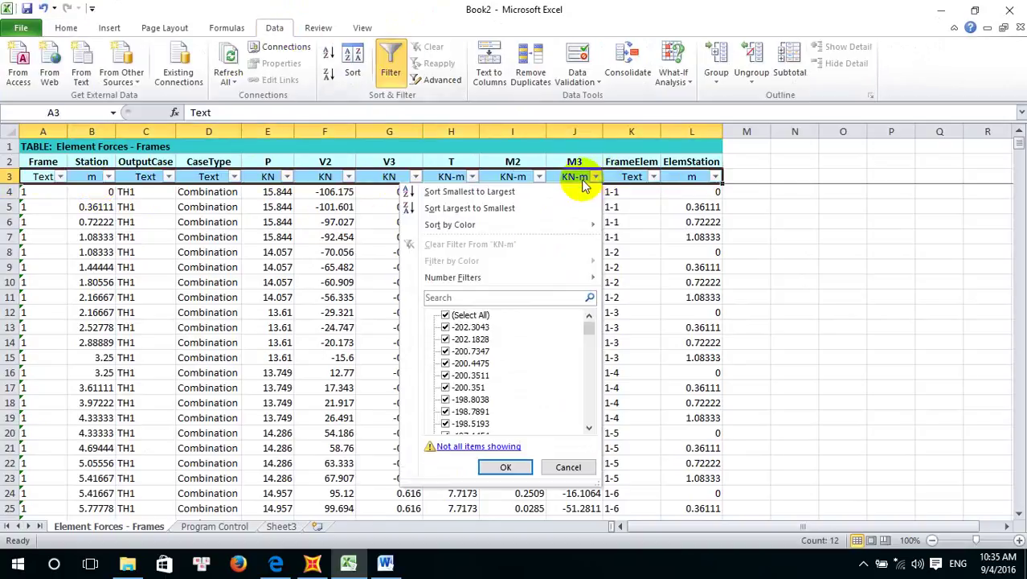
left_click(596, 177)
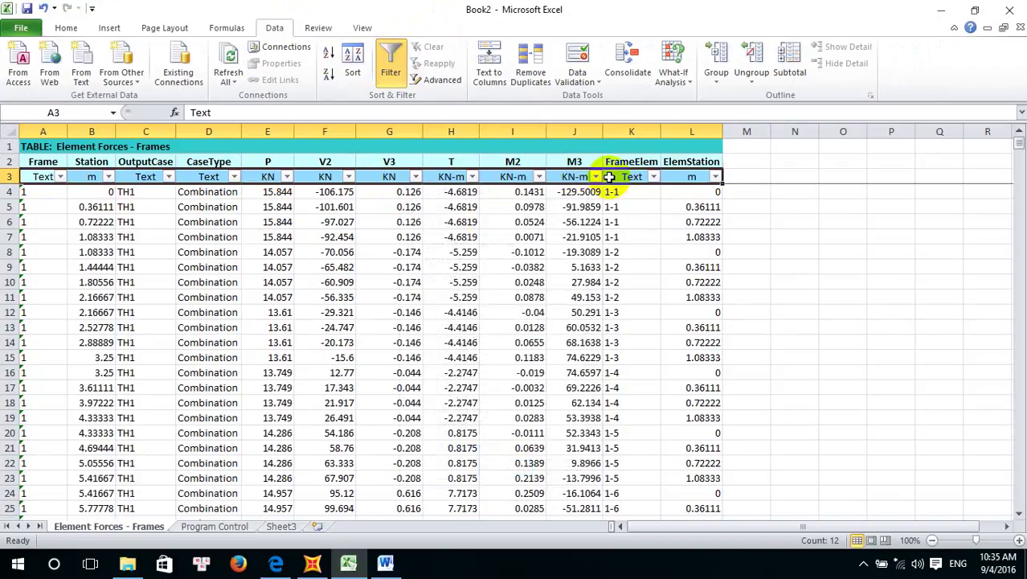
left_click(510, 178)
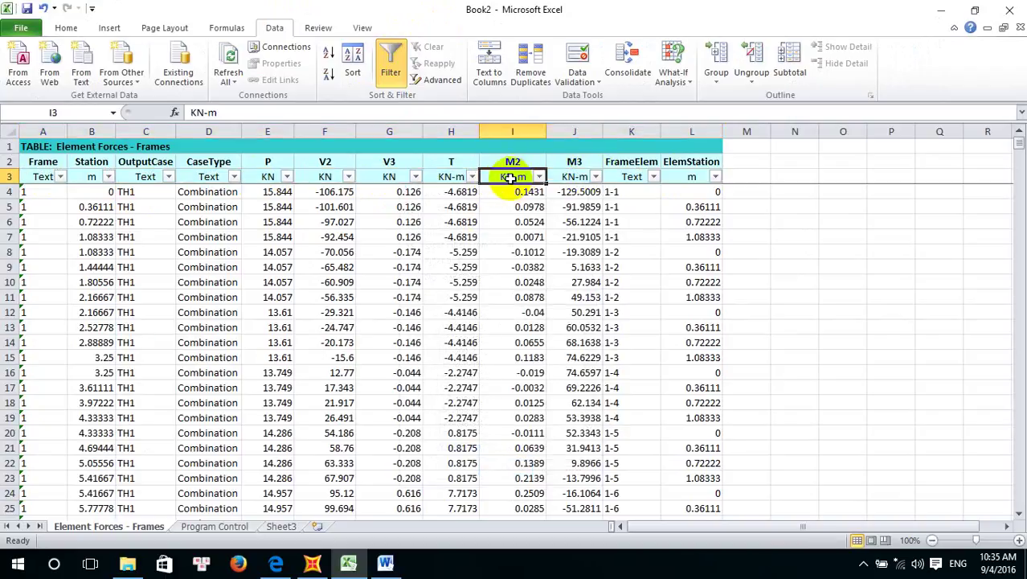
left_click(573, 174)
left_click_drag(583, 203, 605, 404)
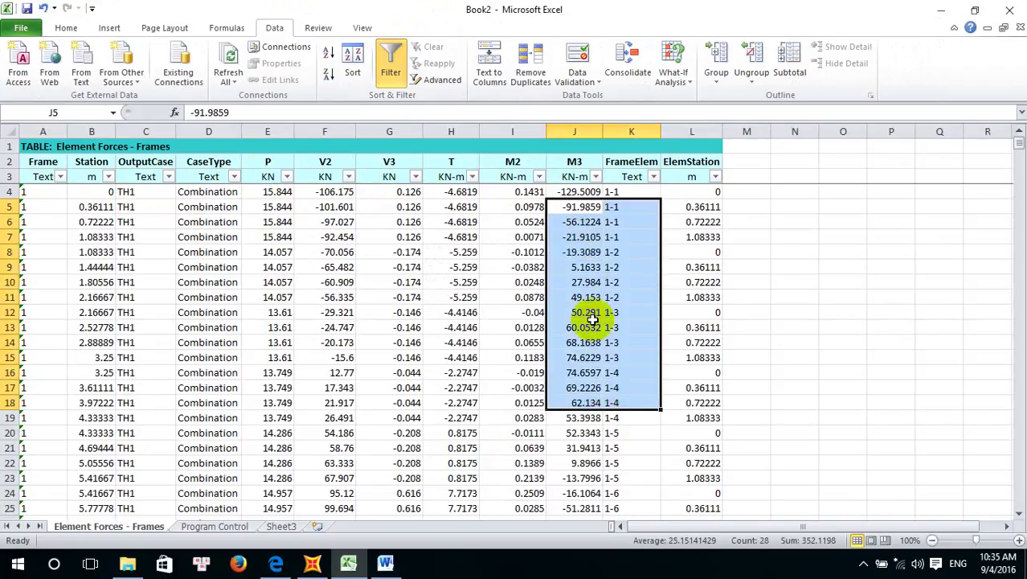
left_click(575, 177)
left_click(597, 177)
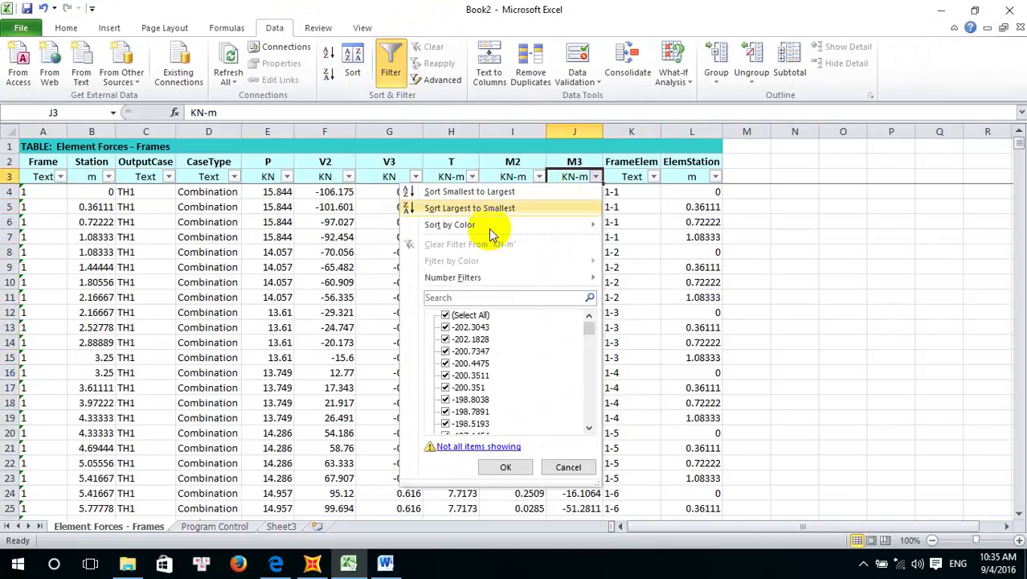
left_click(469, 207)
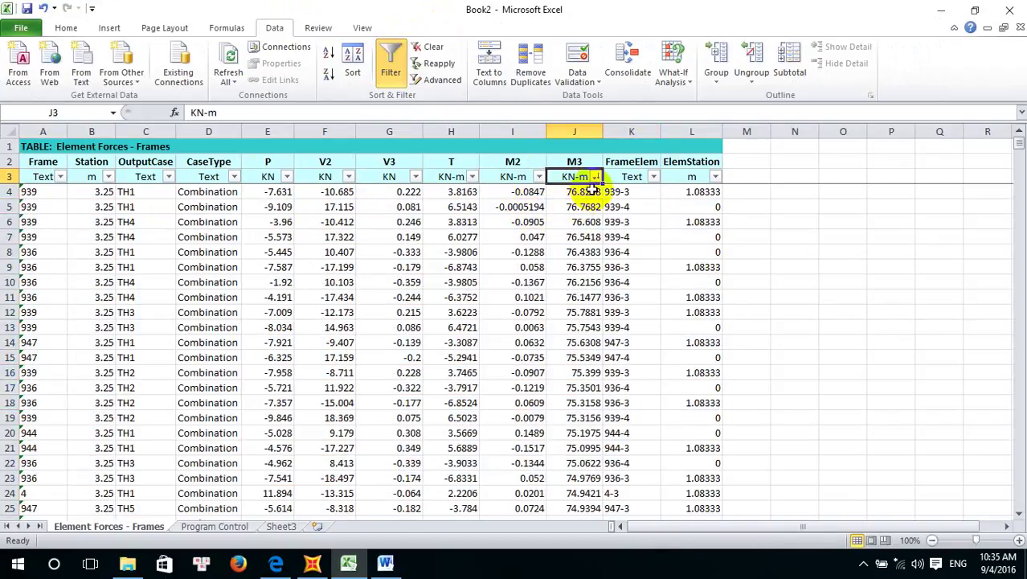
Sort the beam forces by M3 from smallest to largest
left_click(598, 176)
left_click(489, 193)
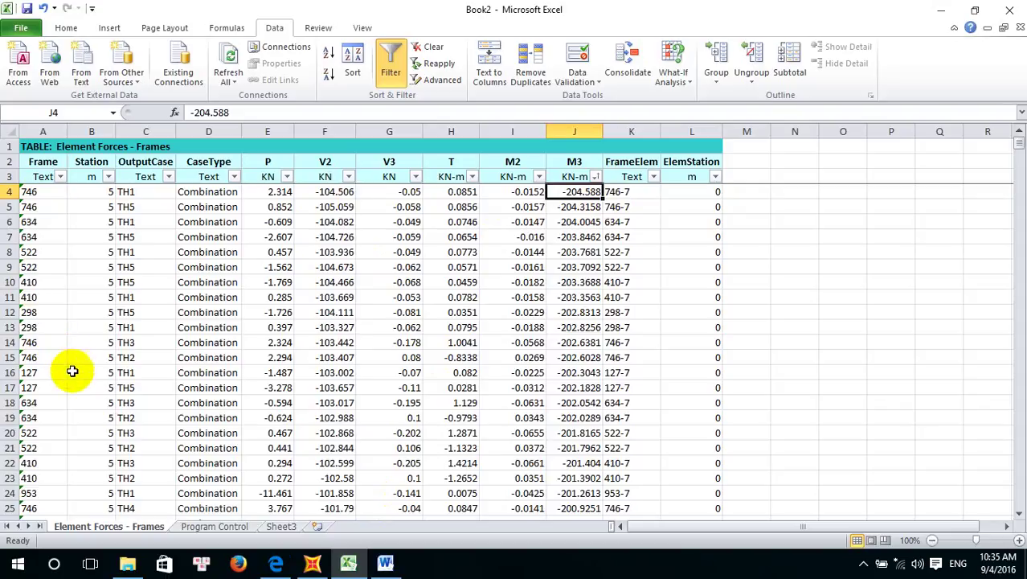
Select the frame label of the first sorted row, switch back to SAP2000, and close the Element Forces - Frames table
left_click(42, 203)
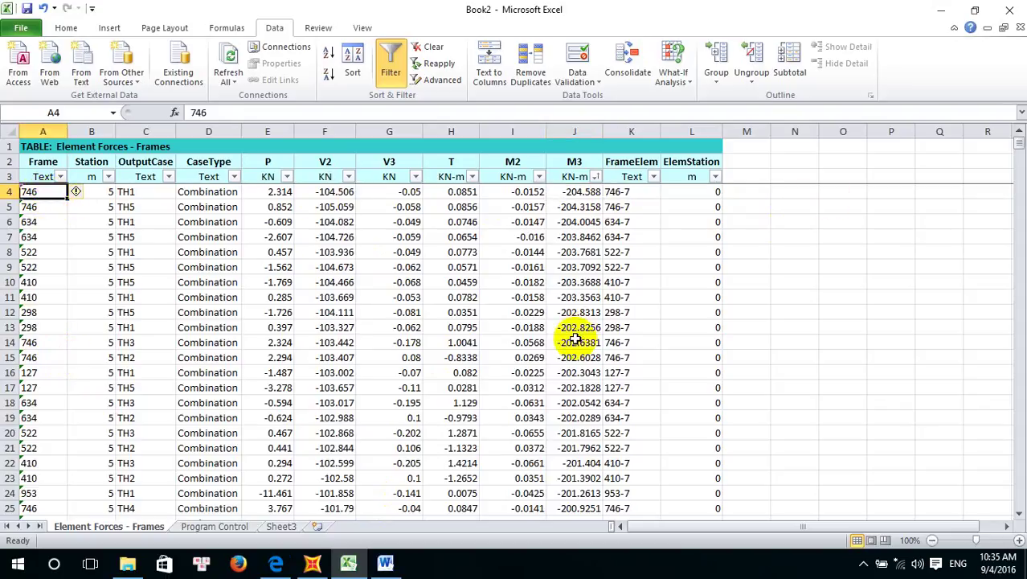
left_click(386, 563)
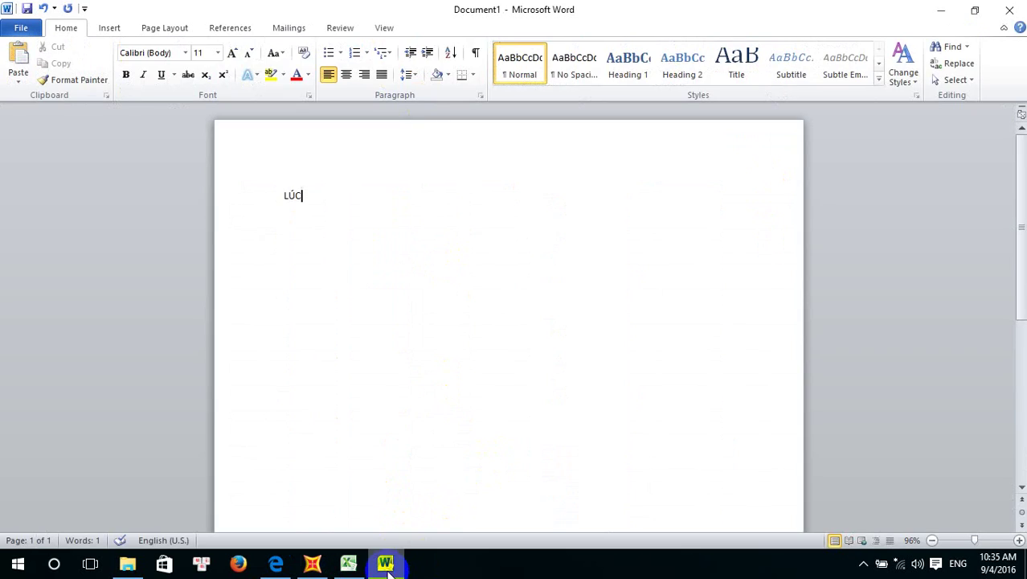
left_click(386, 564)
left_click(348, 563)
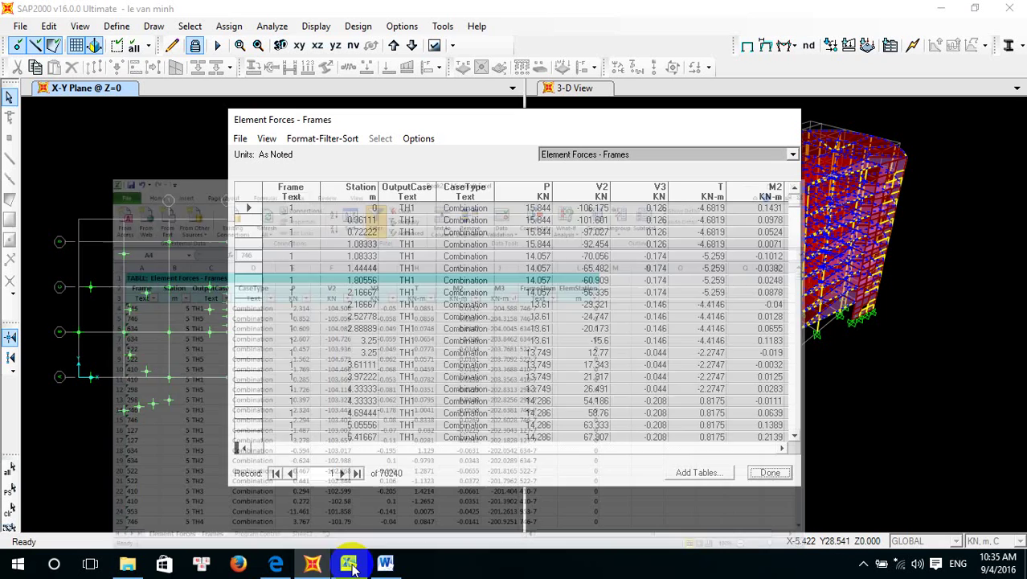
left_click(770, 473)
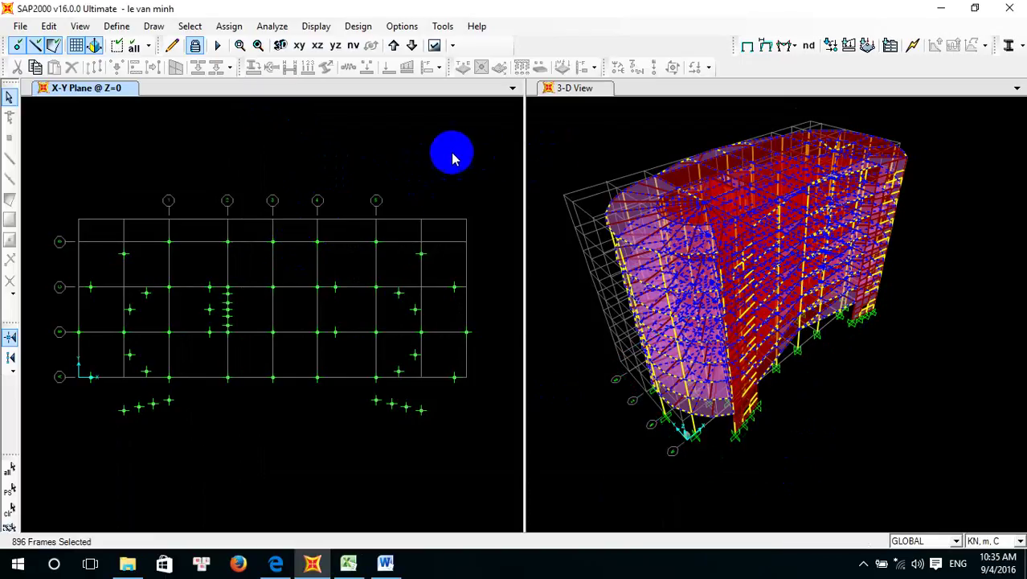
Clear the beam selection in SAP2000 and select all columns of the building by their frame section properties
left_click(471, 115)
left_click(573, 114)
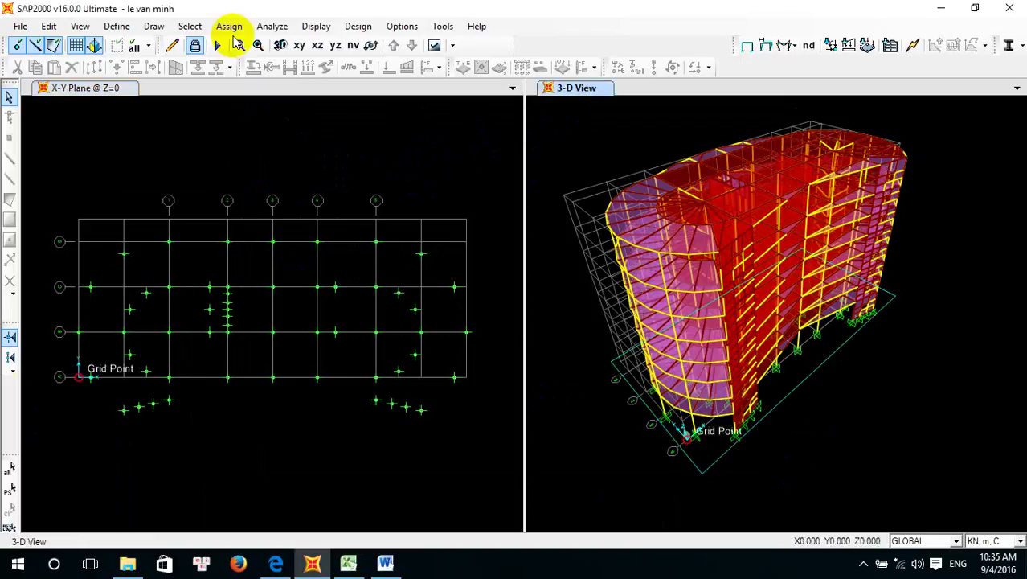
left_click(230, 27)
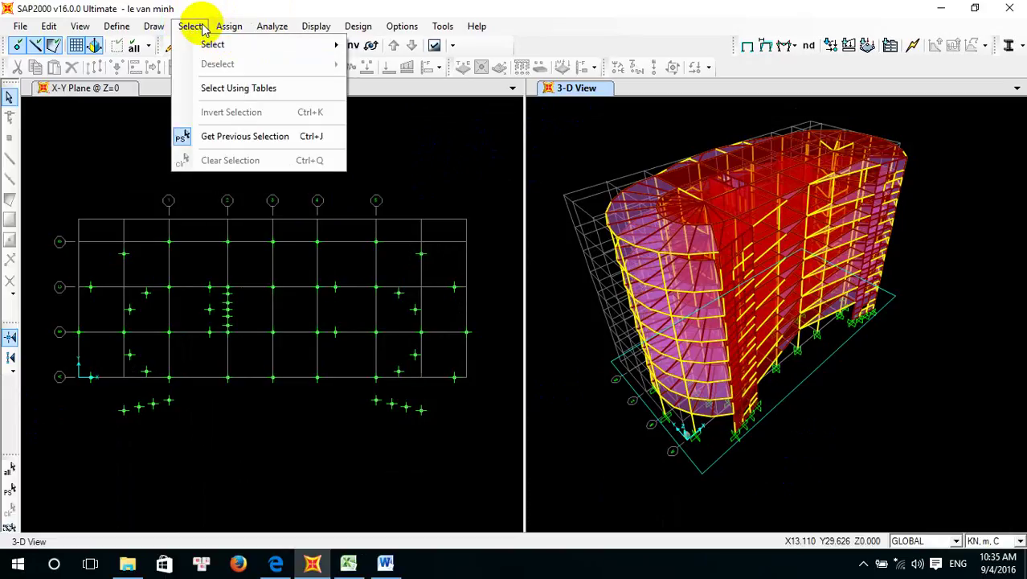
mouse_move(293, 45)
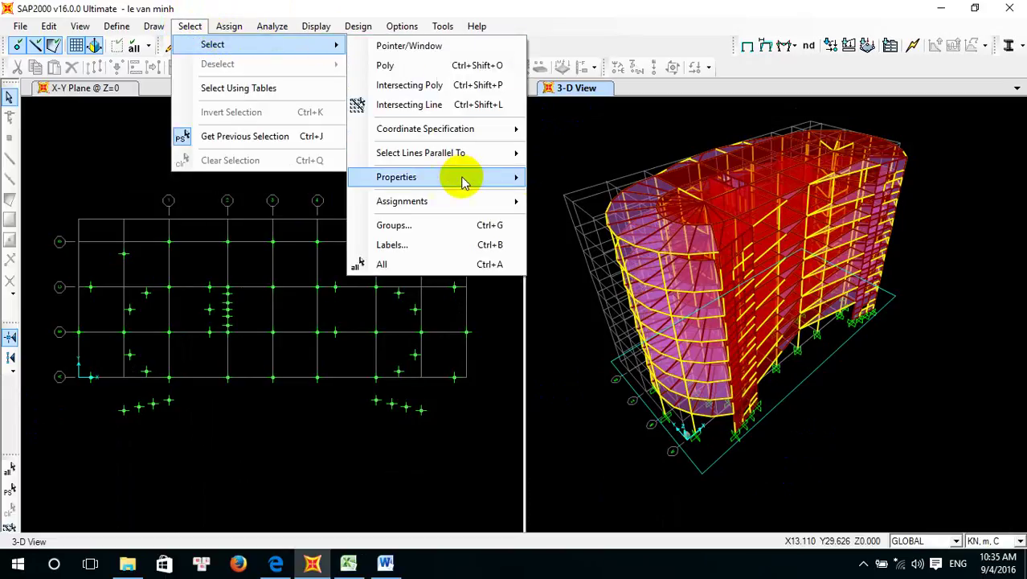
mouse_move(465, 178)
left_click(589, 198)
mouse_move(440, 253)
left_mouse_down()
mouse_move(450, 266)
mouse_move(442, 272)
left_mouse_up()
left_click(596, 278)
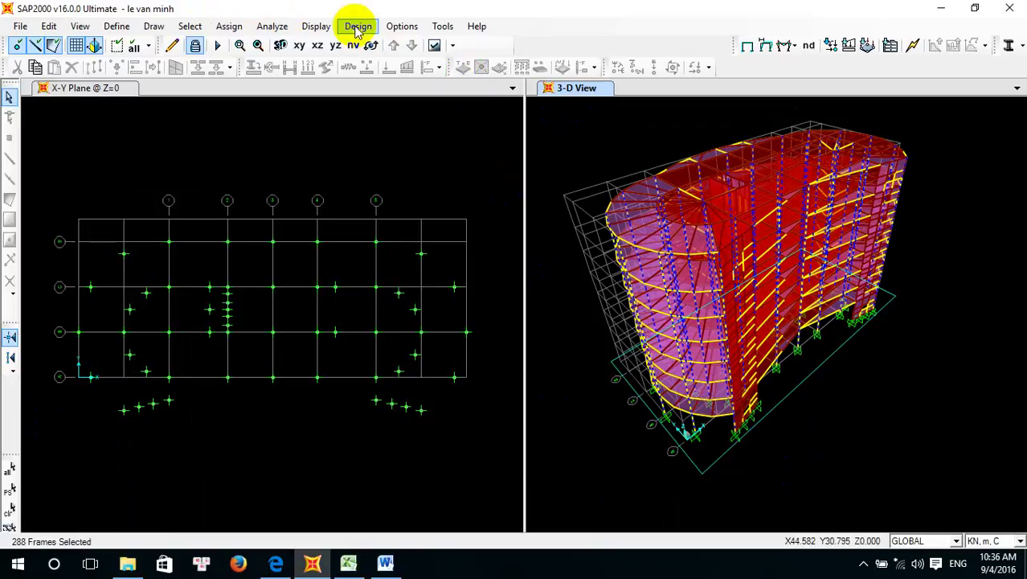
Check the exercise requirement and generate the Element Forces - Frames table for the selected columns only
left_click(356, 26)
mouse_move(322, 27)
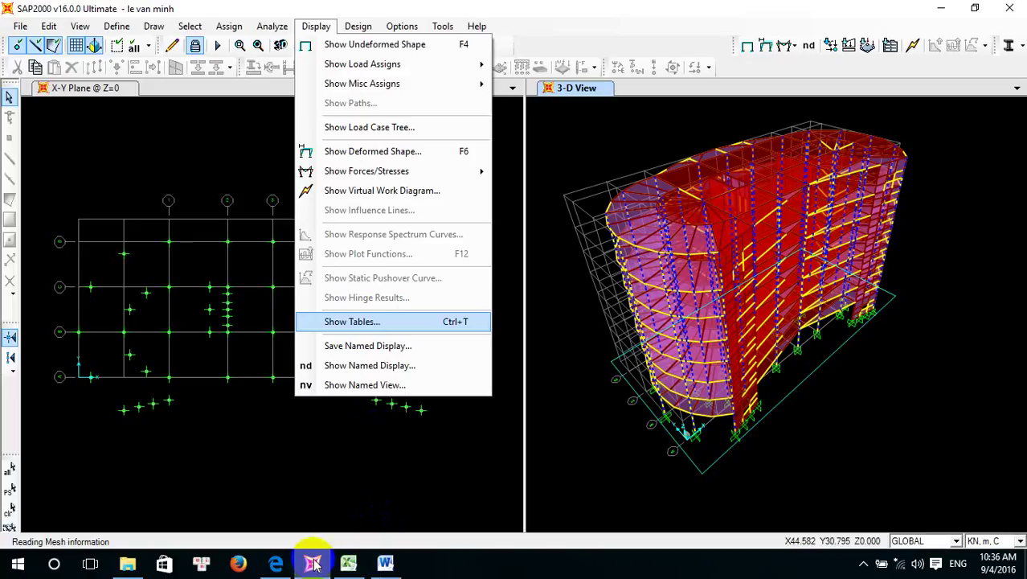
left_click(275, 565)
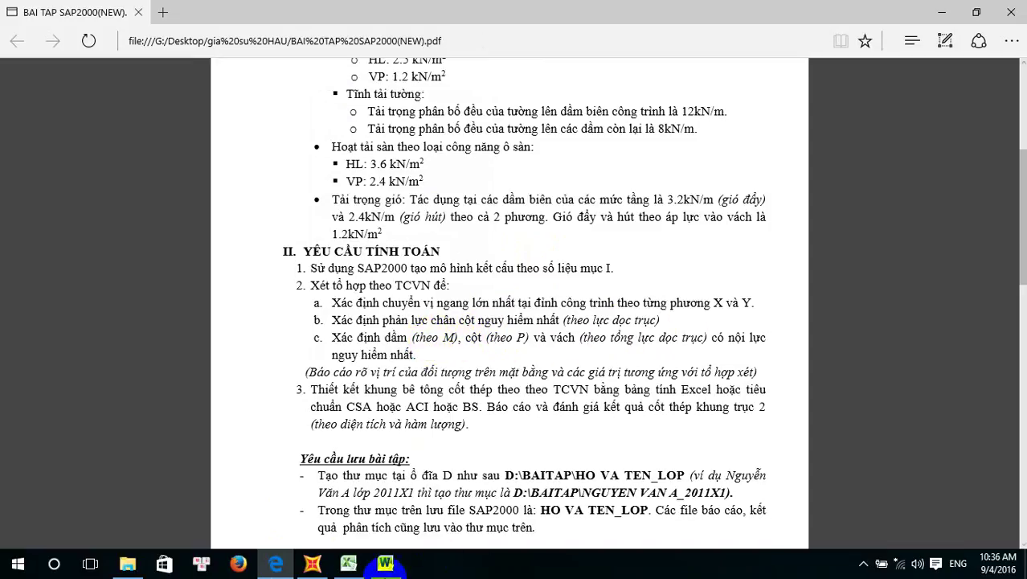
left_click(319, 567)
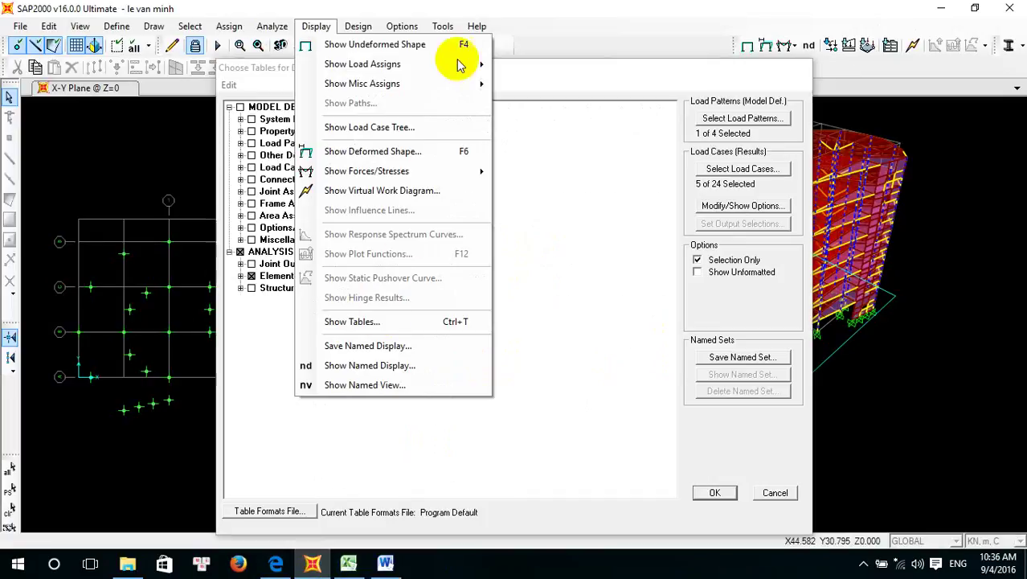
left_click(595, 73)
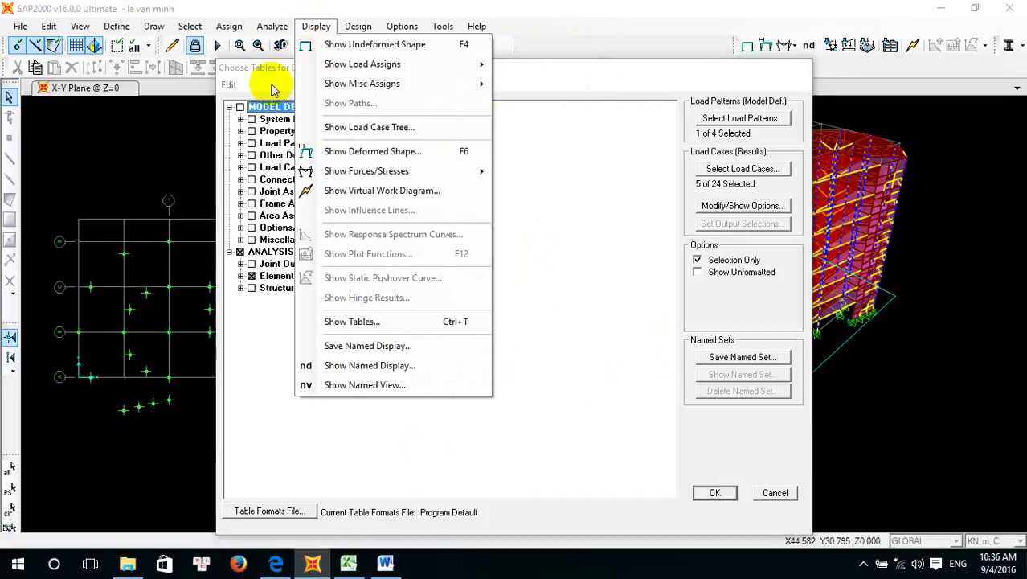
left_click_drag(266, 69, 546, 67)
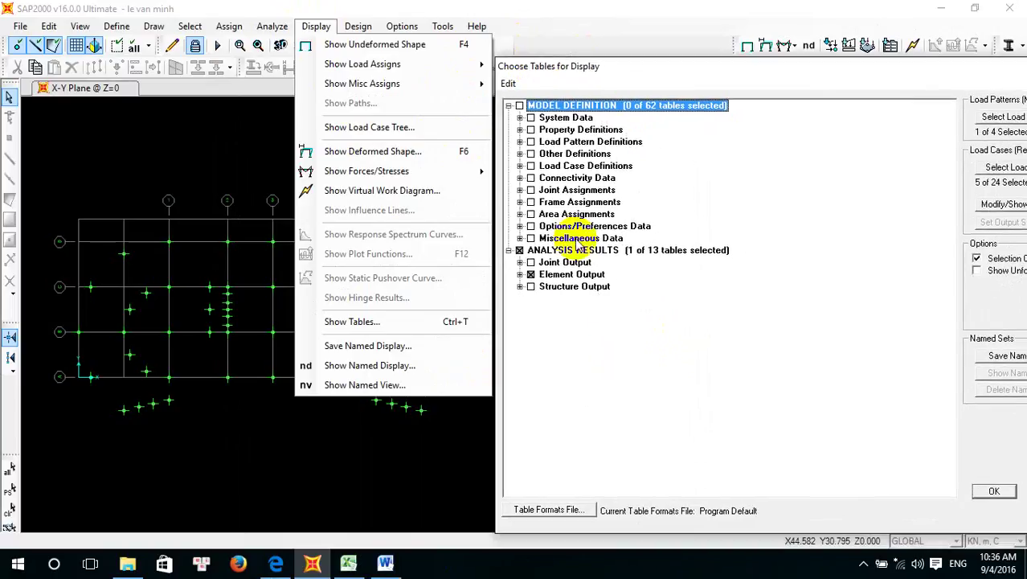
left_click(520, 274)
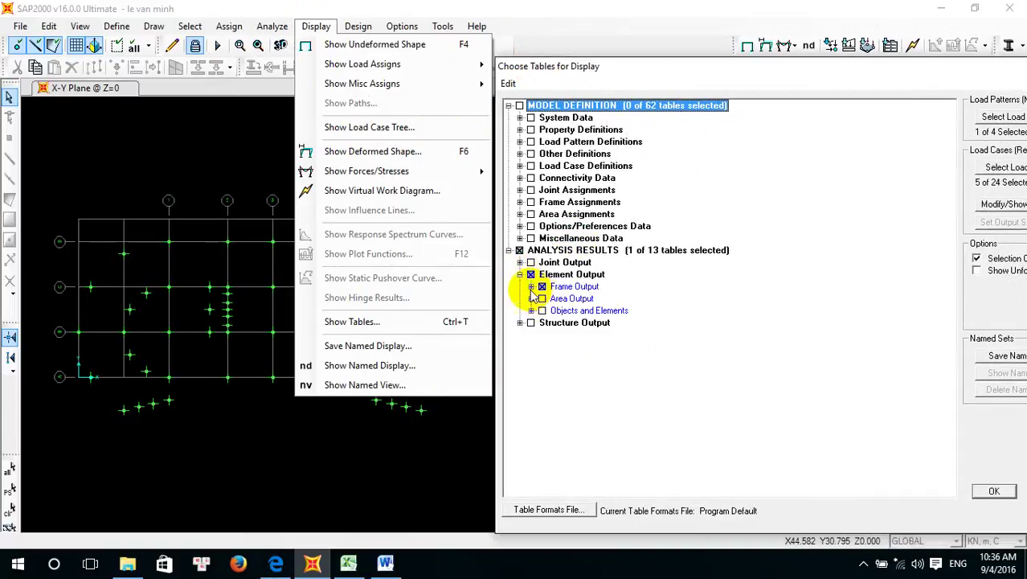
left_click(531, 286)
left_click_drag(718, 68, 316, 75)
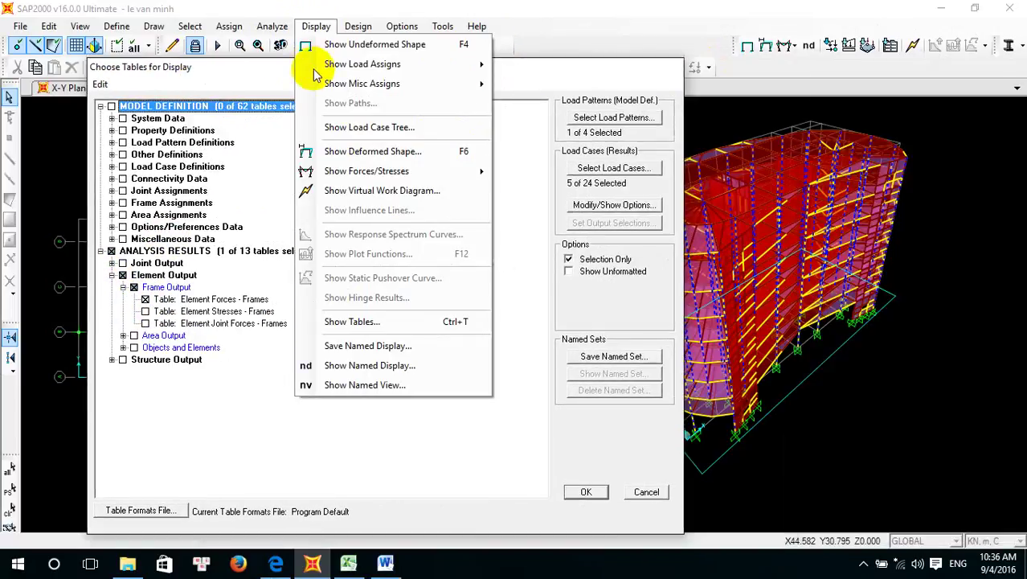
left_click(586, 491)
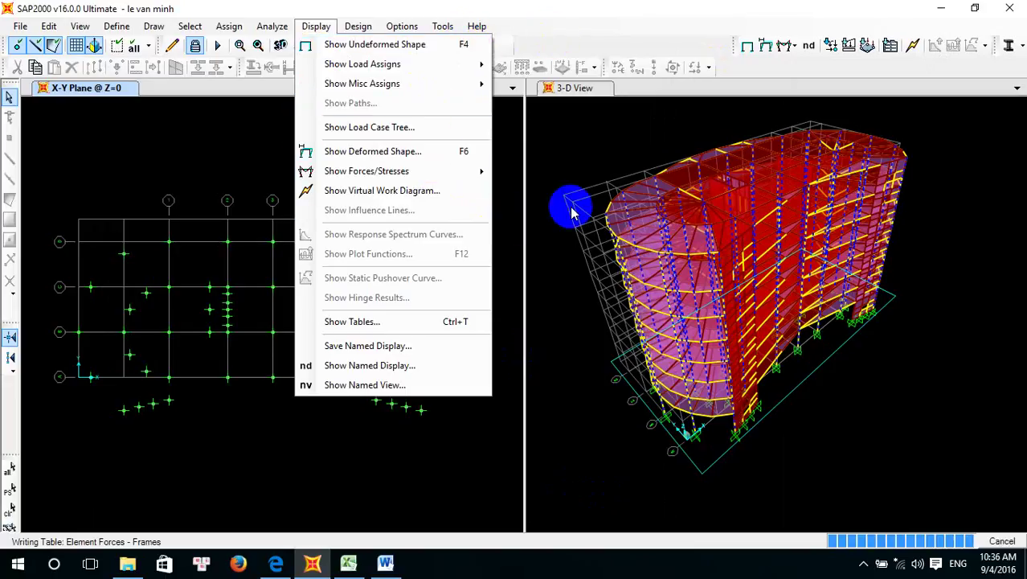
Close the Book2 beam forces workbook in Excel without saving it
left_click(349, 565)
left_click(1009, 9)
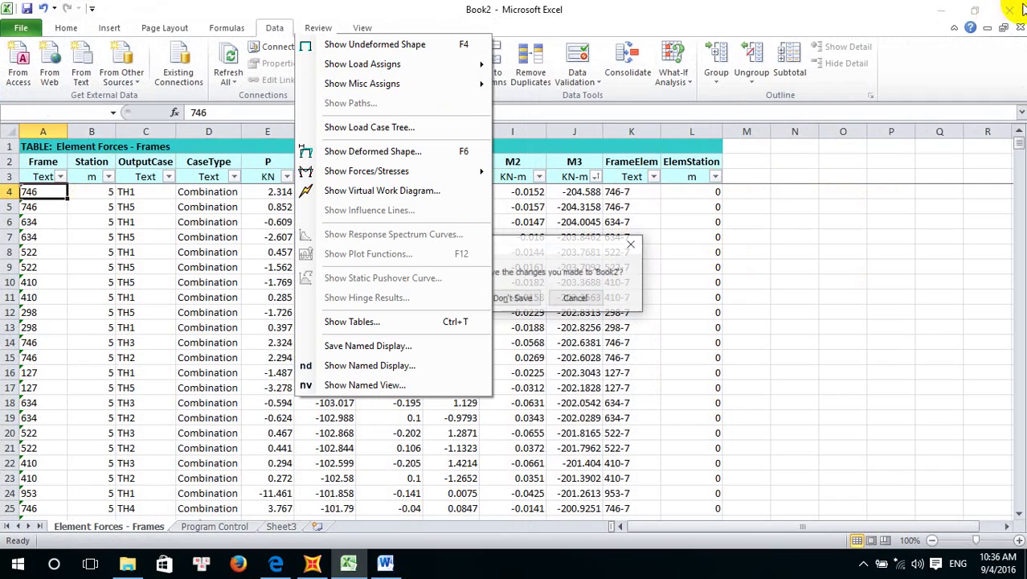
left_click(524, 295)
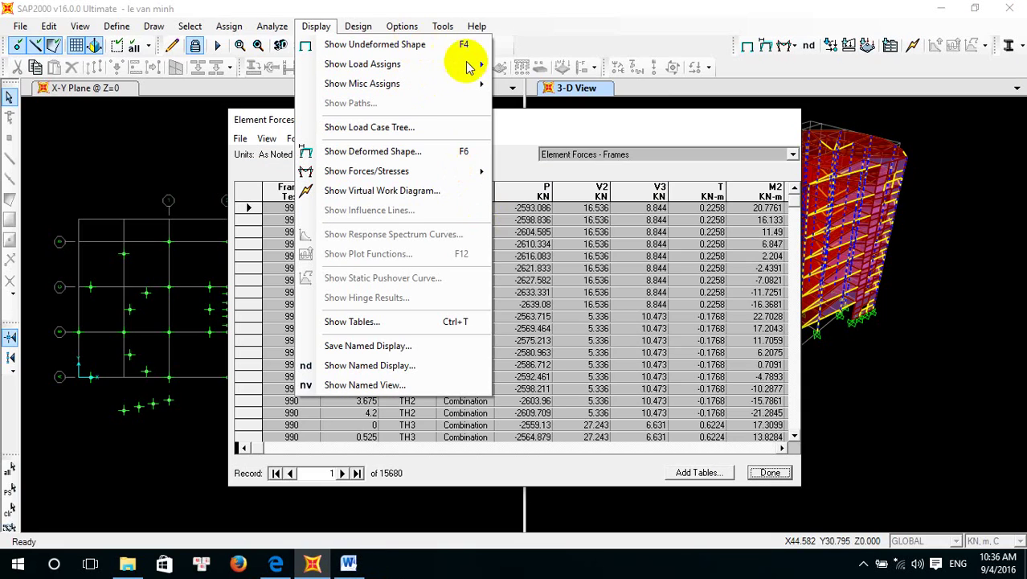
Export the columns' Element Forces - Frames table from SAP2000 to Excel and bring up the resulting workbook
left_click_drag(586, 122, 874, 129)
left_click(531, 145)
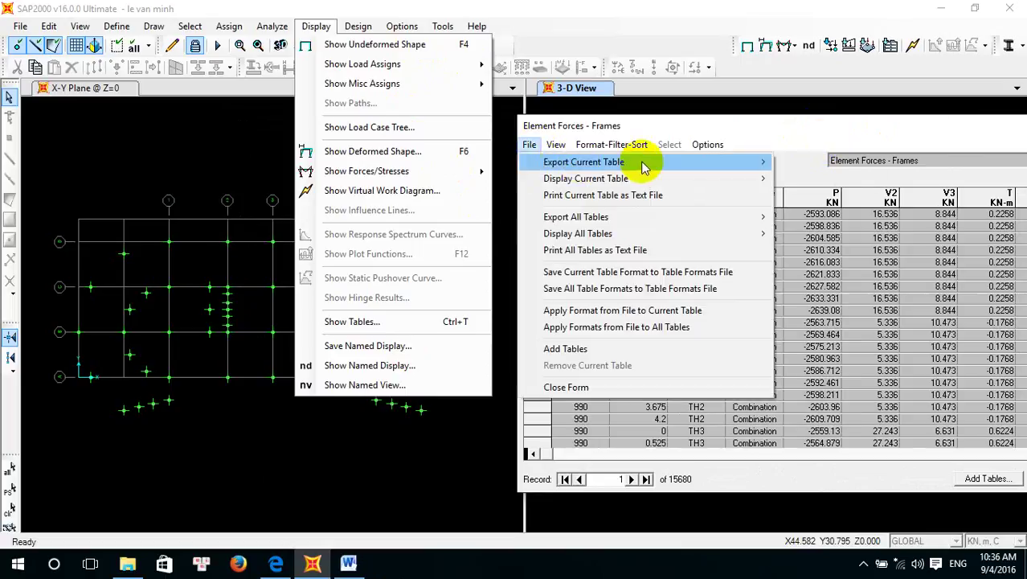
mouse_move(707, 162)
left_click(820, 161)
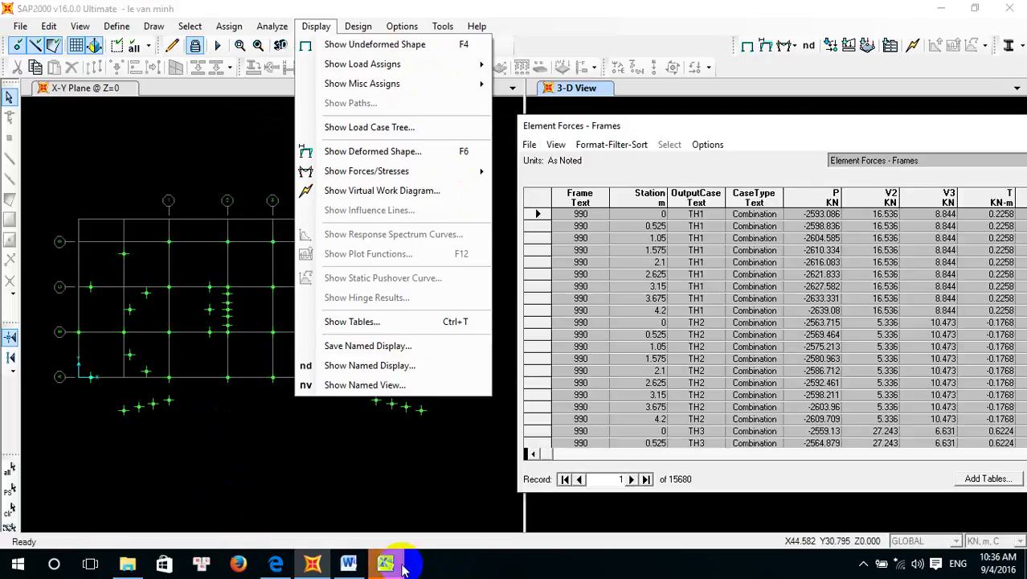
left_click(402, 566)
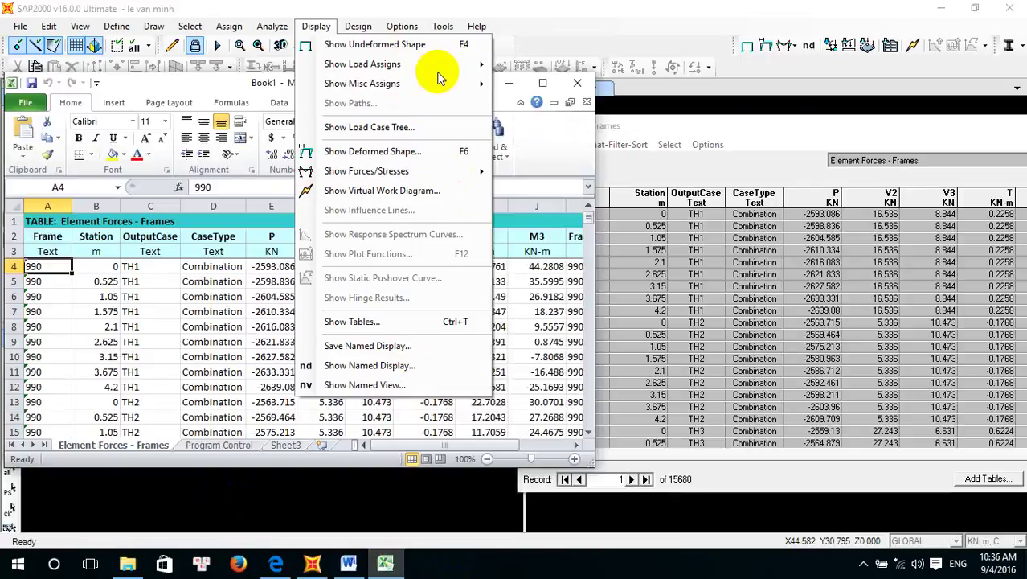
Move the Excel window aside, return to SAP2000, and close the Element Forces - Frames table
left_click_drag(213, 90, 628, 36)
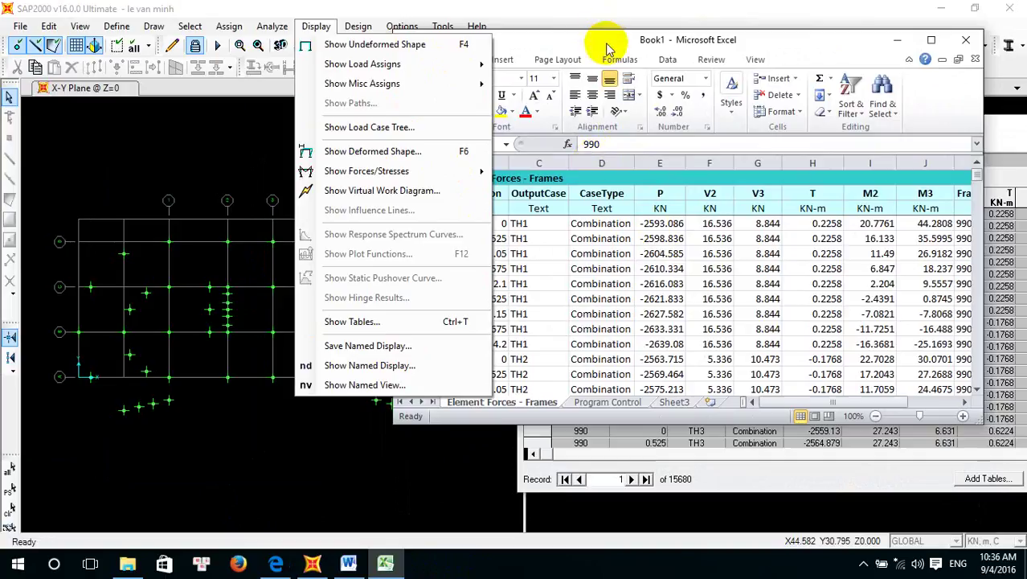
left_click_drag(607, 48, 649, 76)
left_click(569, 50)
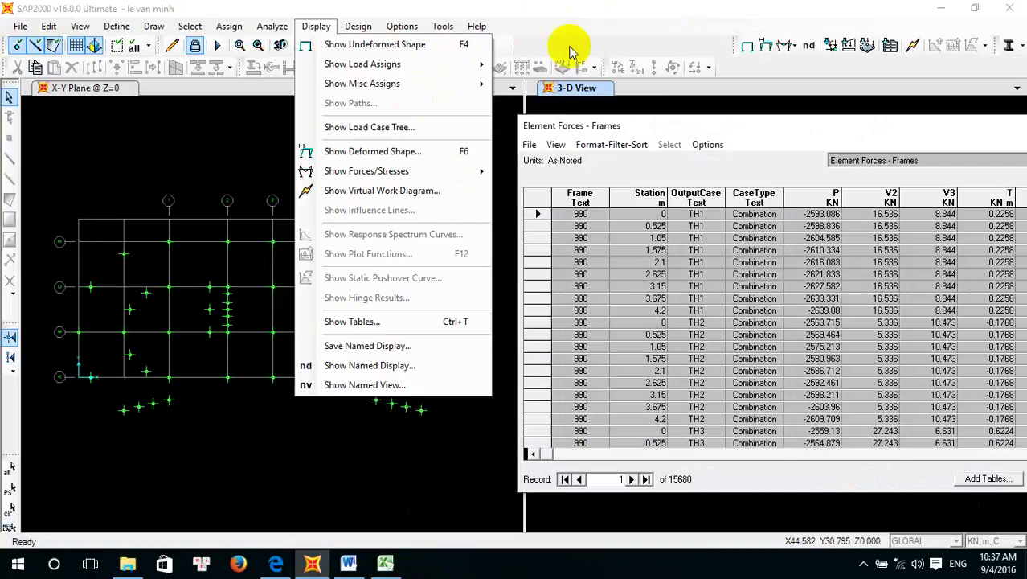
left_click_drag(651, 131, 240, 99)
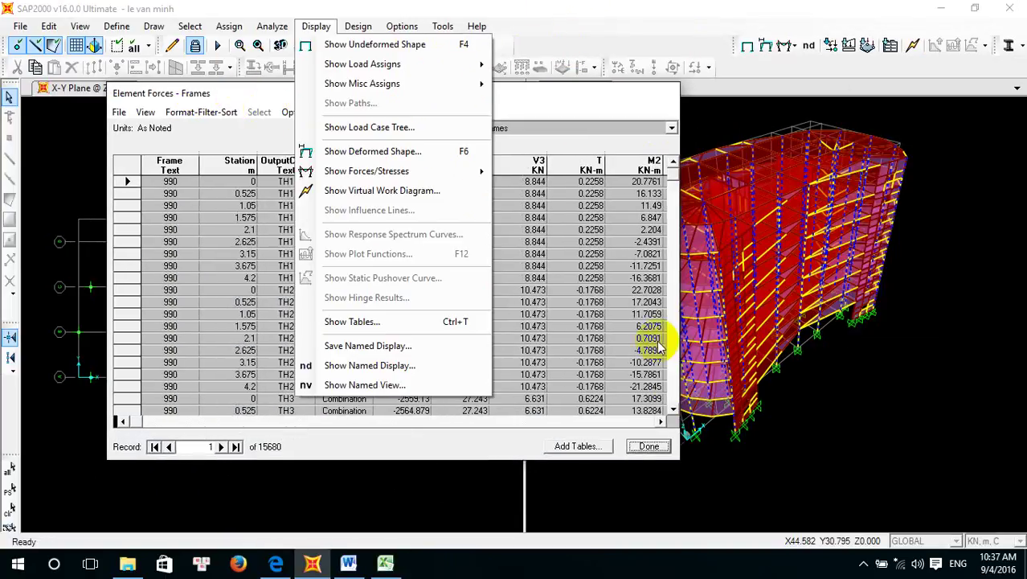
left_click(651, 447)
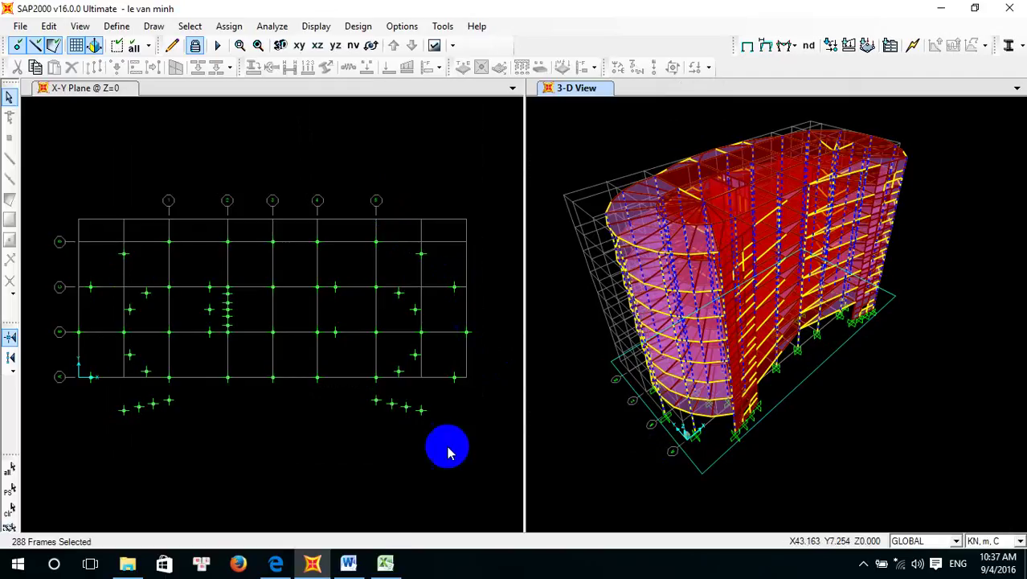
Switch to the exported Book1 workbook in Excel and maximize its window
left_click(348, 562)
left_click(385, 563)
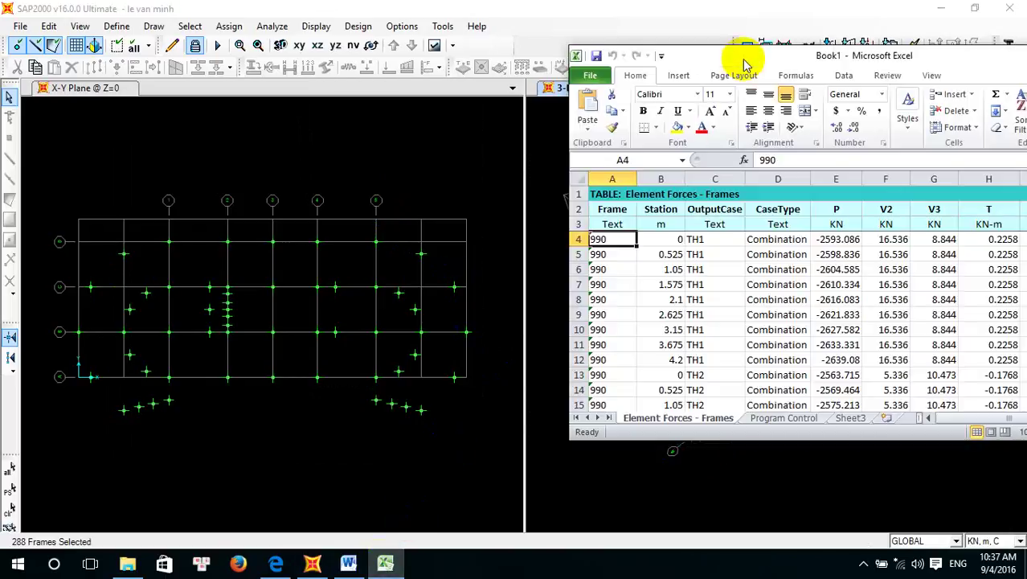
left_click_drag(741, 64, 420, 96)
double_click(419, 96)
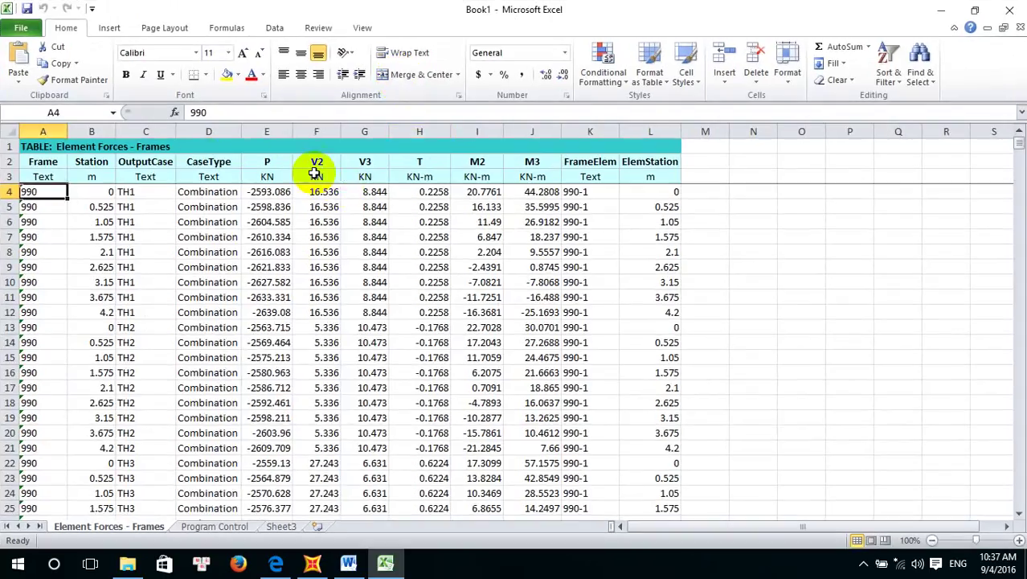
Add filters to the units row across columns A to L and sort the column forces by P from smallest to largest
left_click_drag(59, 172, 659, 179)
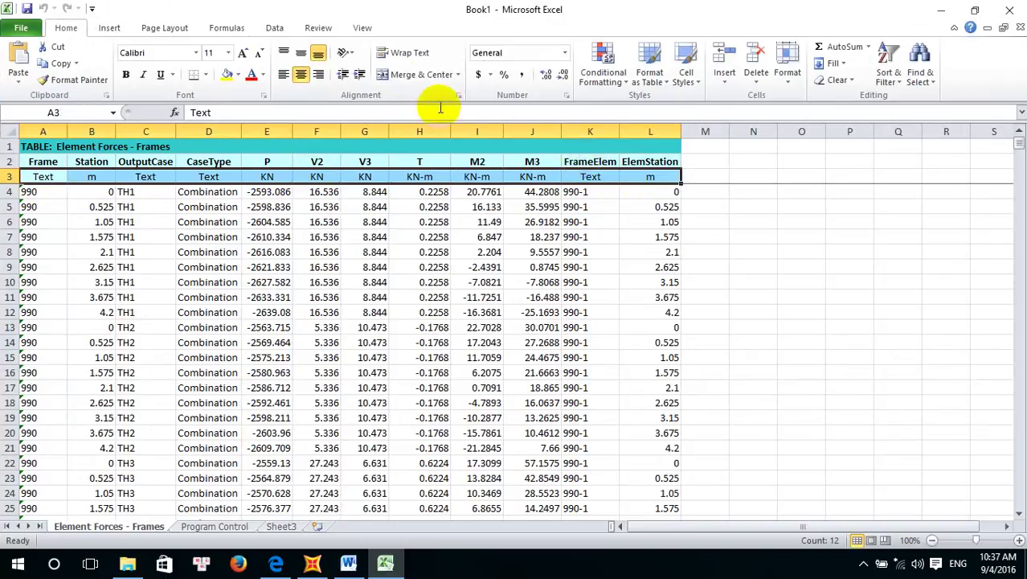
left_click(281, 34)
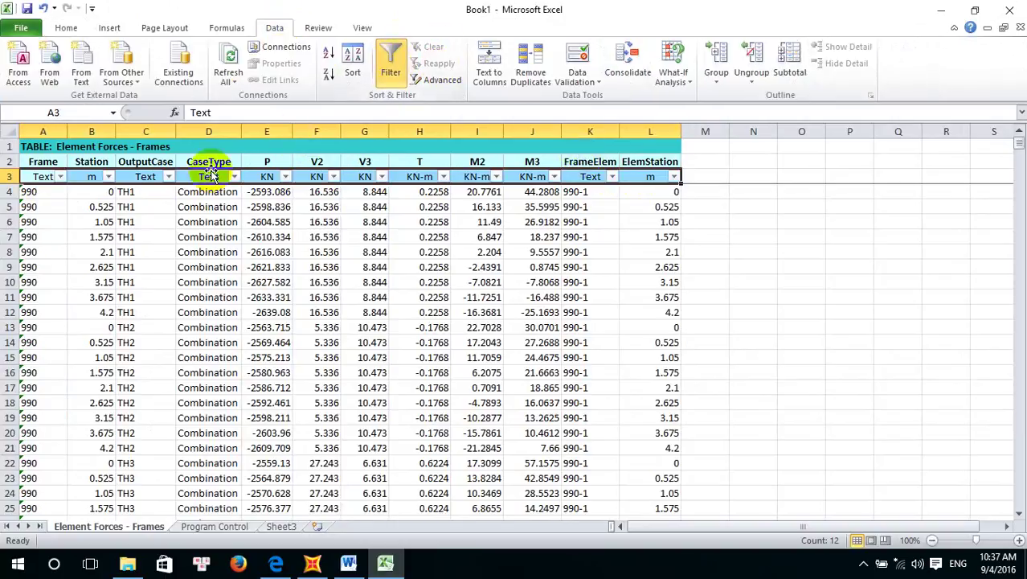
left_click(286, 176)
left_click(208, 195)
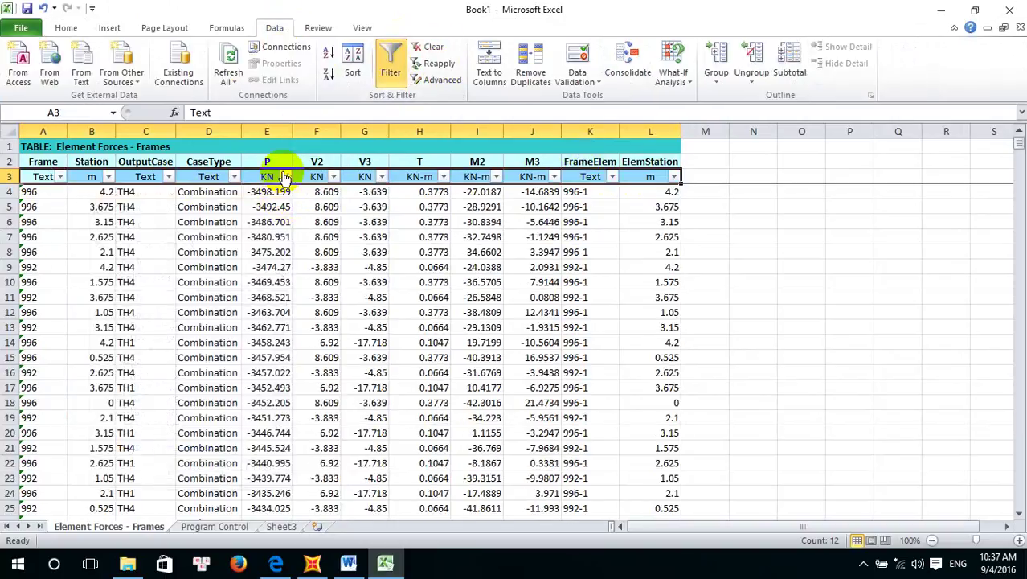
Compare both extremes of P by sorting largest to smallest and back to smallest to largest, and select the first P value
left_click(291, 177)
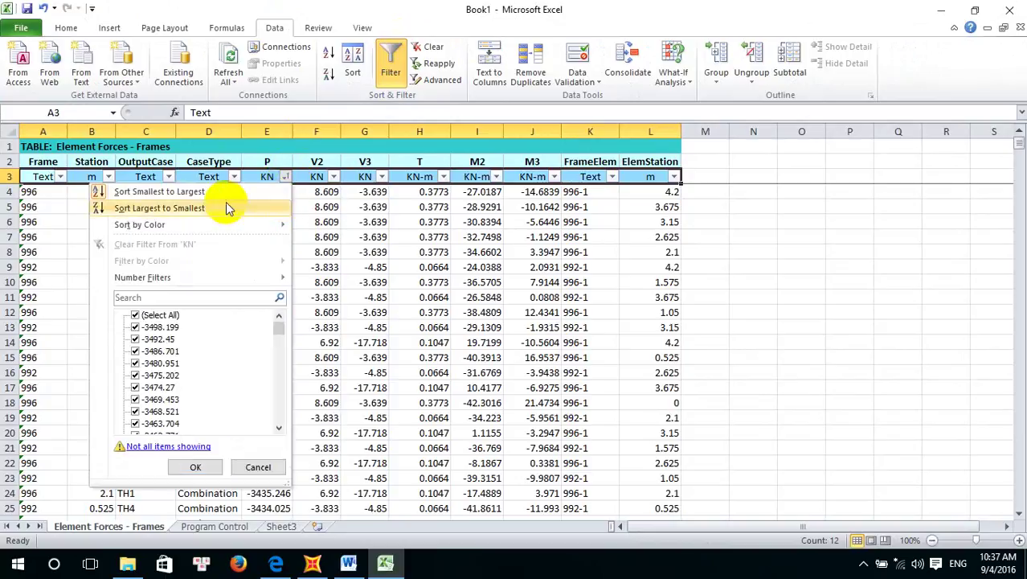
left_click(225, 202)
left_click(285, 177)
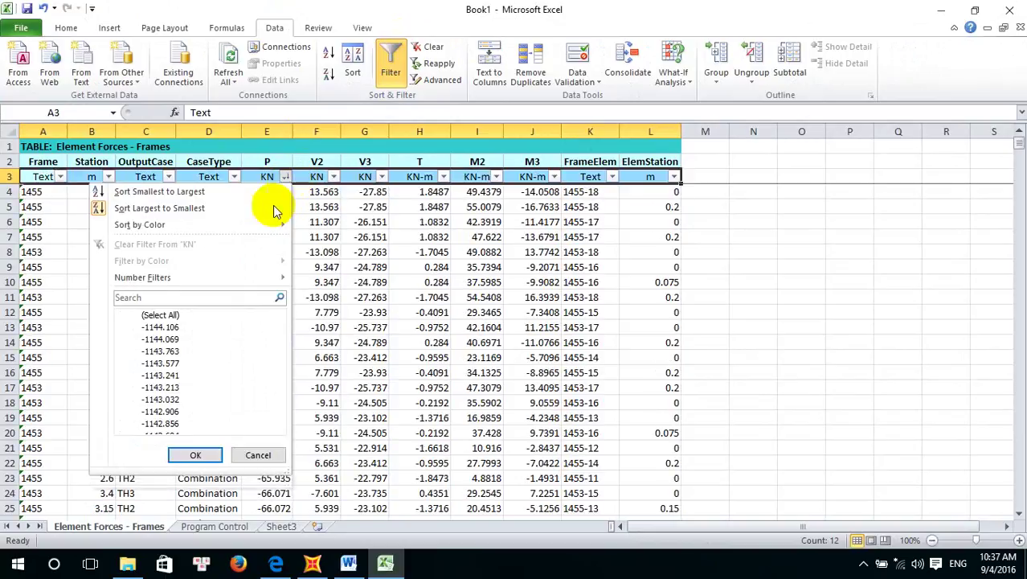
left_click(208, 195)
left_click(260, 191)
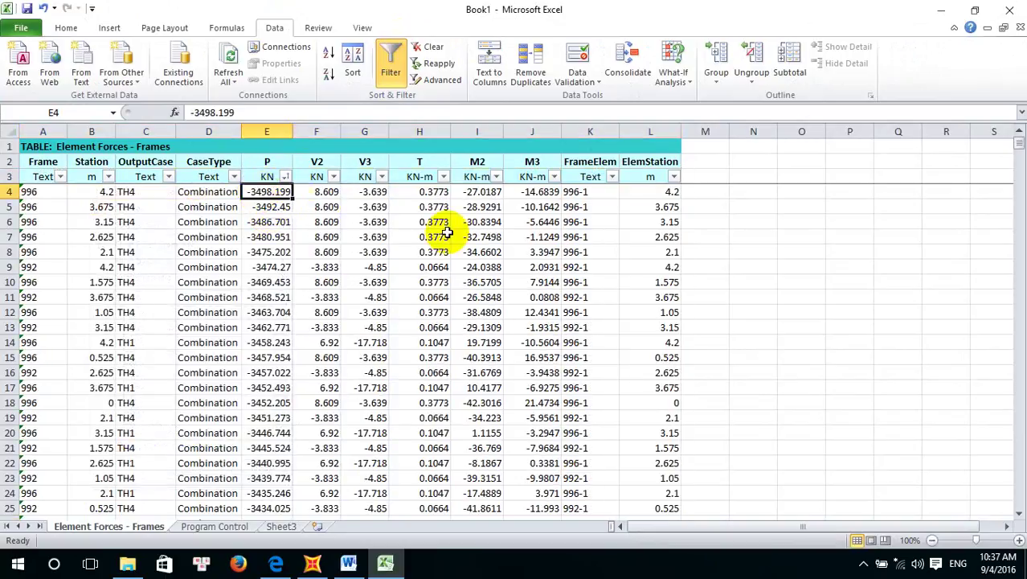
Switch to the exercise PDF in Edge and read requirement 2c about the walls' total axial force
left_click(312, 565)
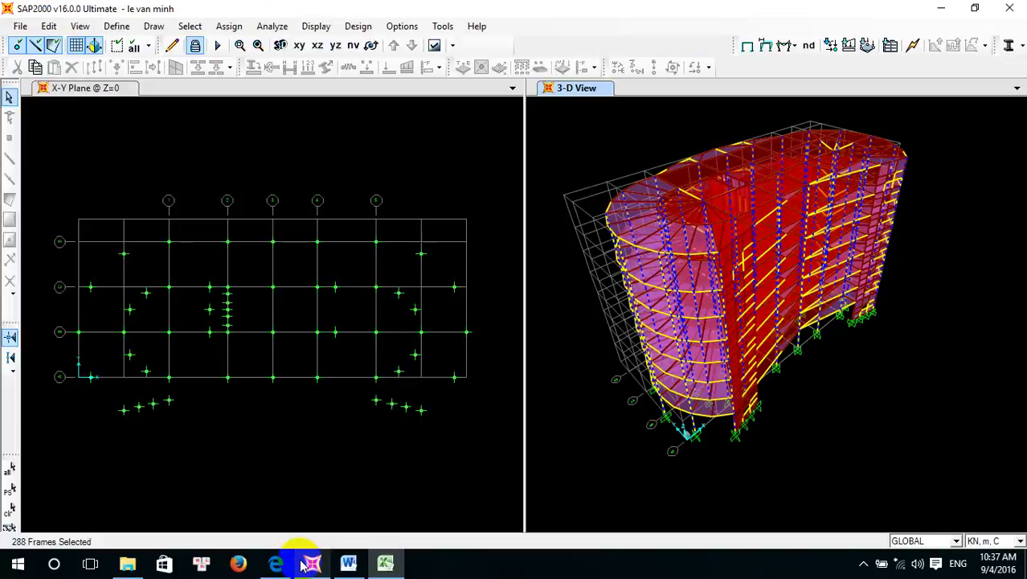
left_click(276, 565)
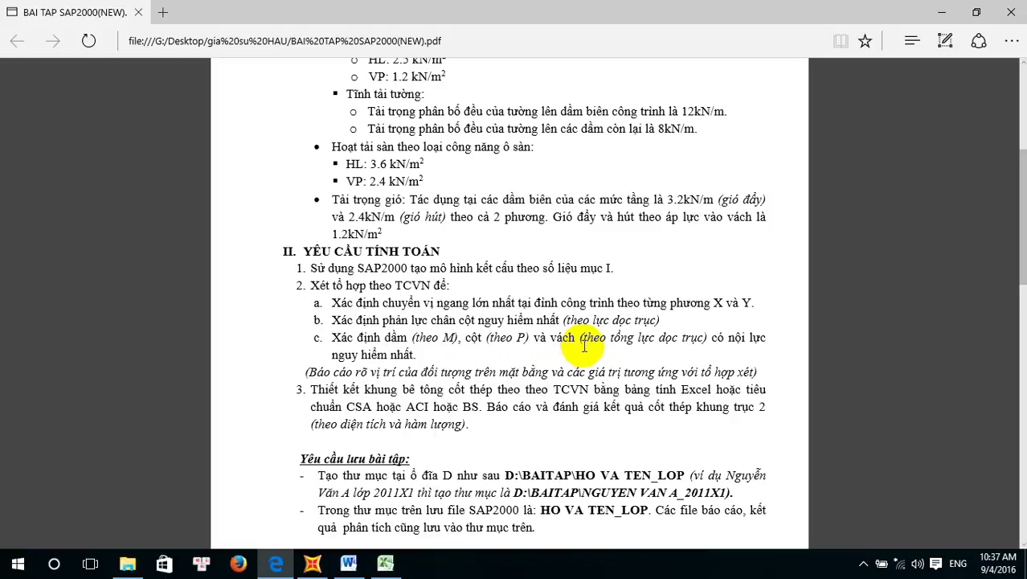
Close the Book1 workbook in Excel without saving its changes and switch back to SAP2000
left_click(384, 565)
left_click(1012, 9)
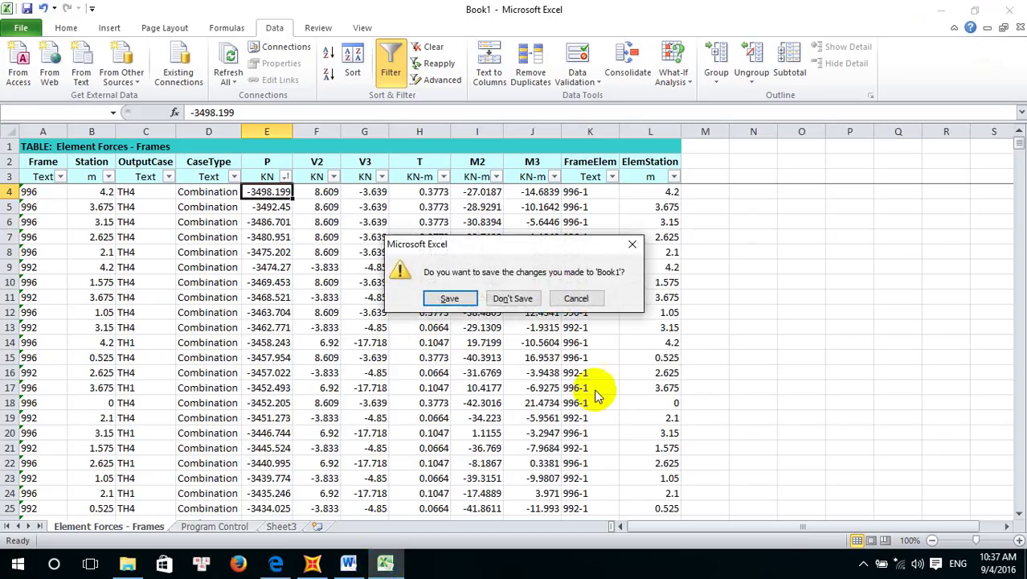
left_click(519, 425)
left_click(303, 568)
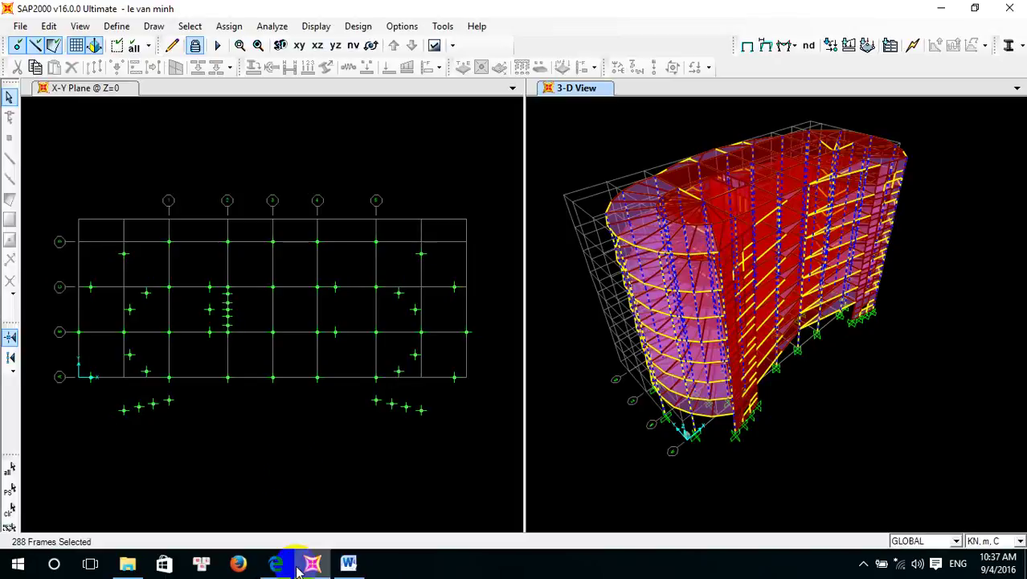
Clear the frame selection and select all wall areas with the sections VA25, VB25 and VC25
key("ctrl+q")
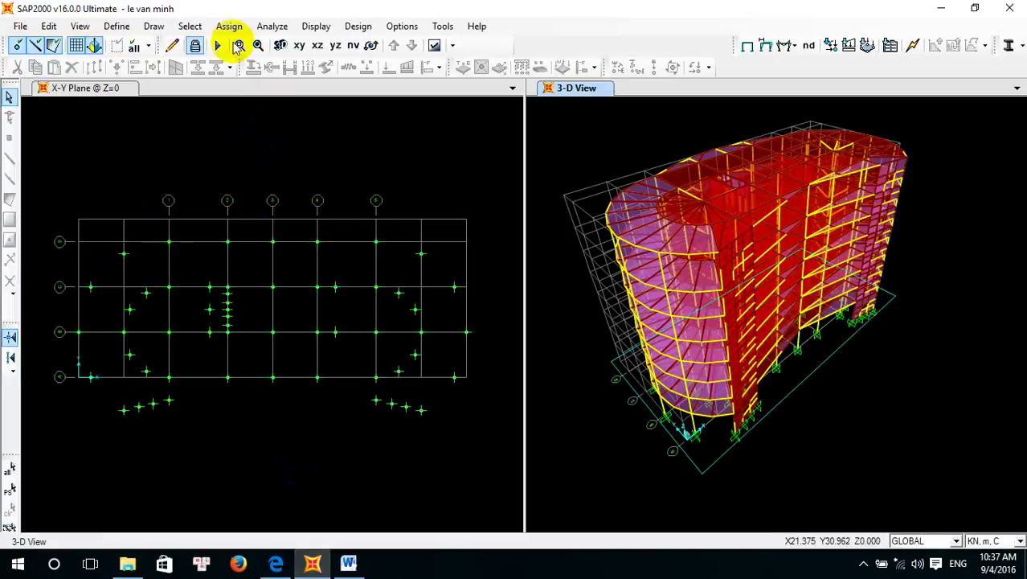
left_click(192, 26)
mouse_move(341, 45)
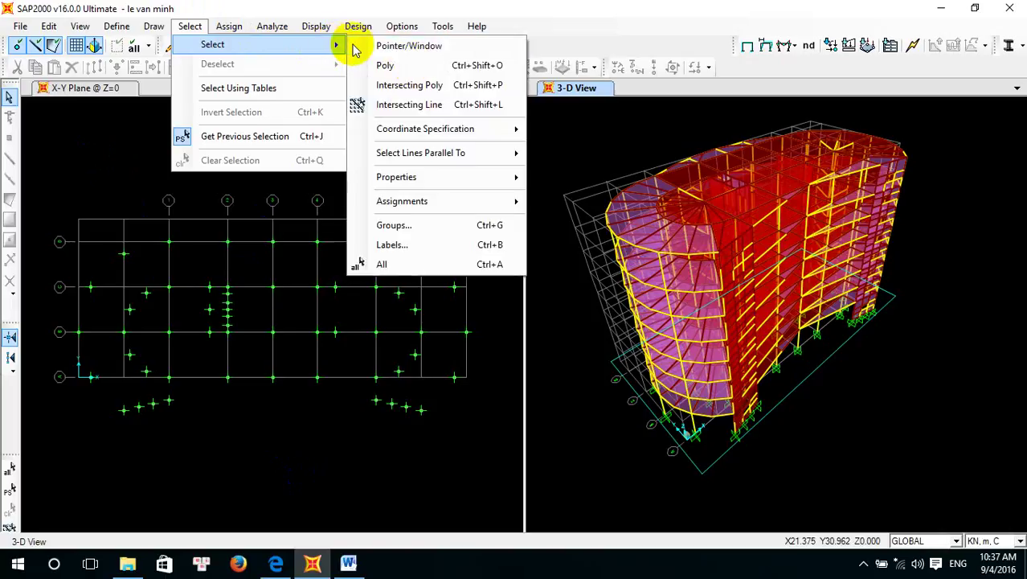
mouse_move(500, 180)
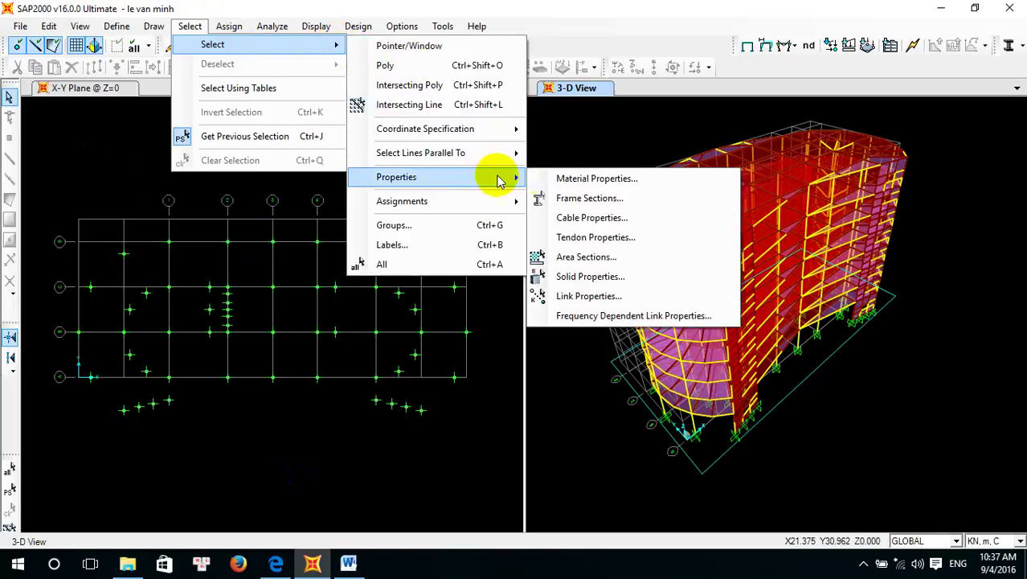
left_click(582, 259)
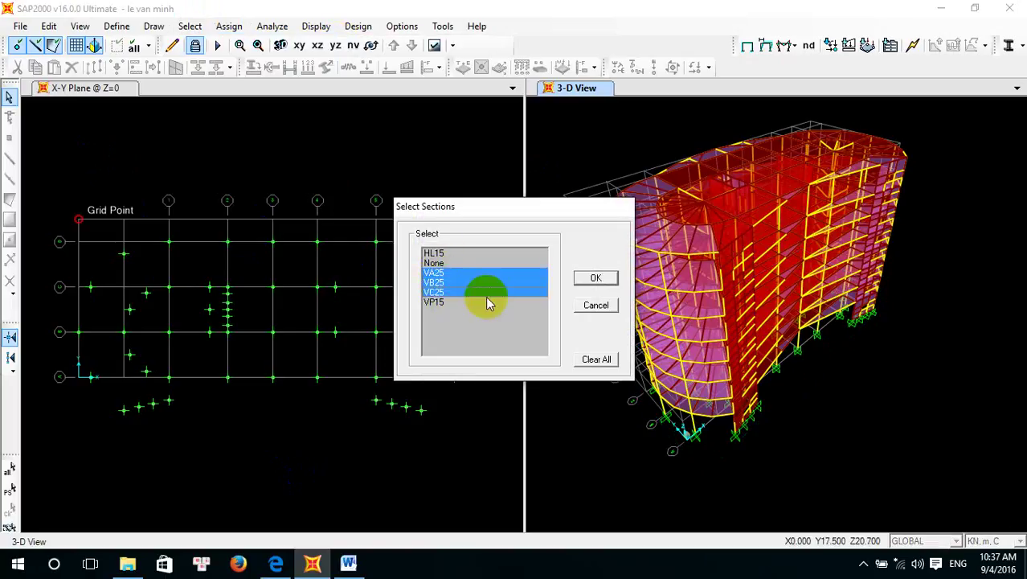
left_click(594, 277)
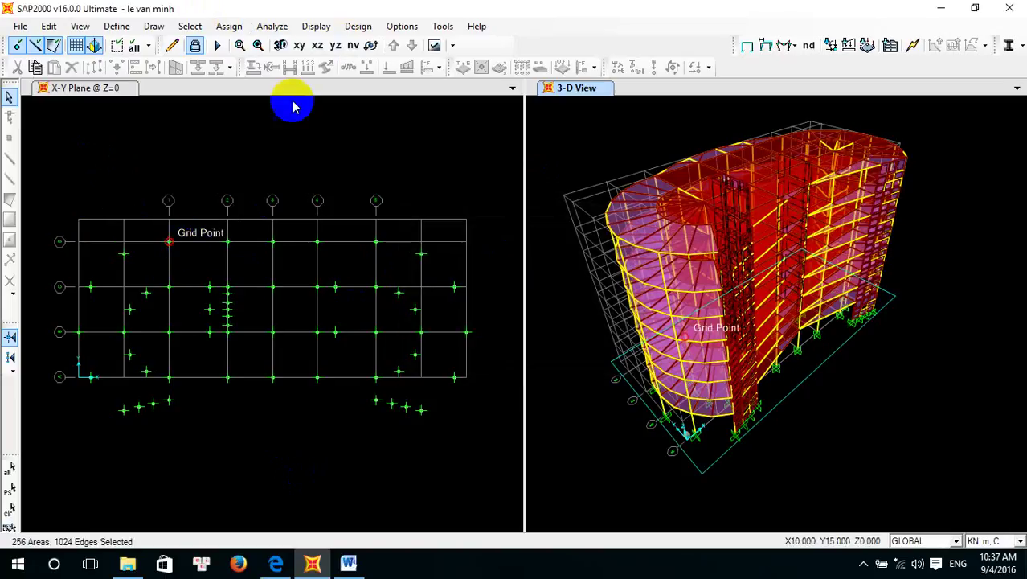
Display the Element Forces - Area Shells table for the selected walls, leaving the frame output out of the chosen tables
left_click(322, 26)
left_click(366, 321)
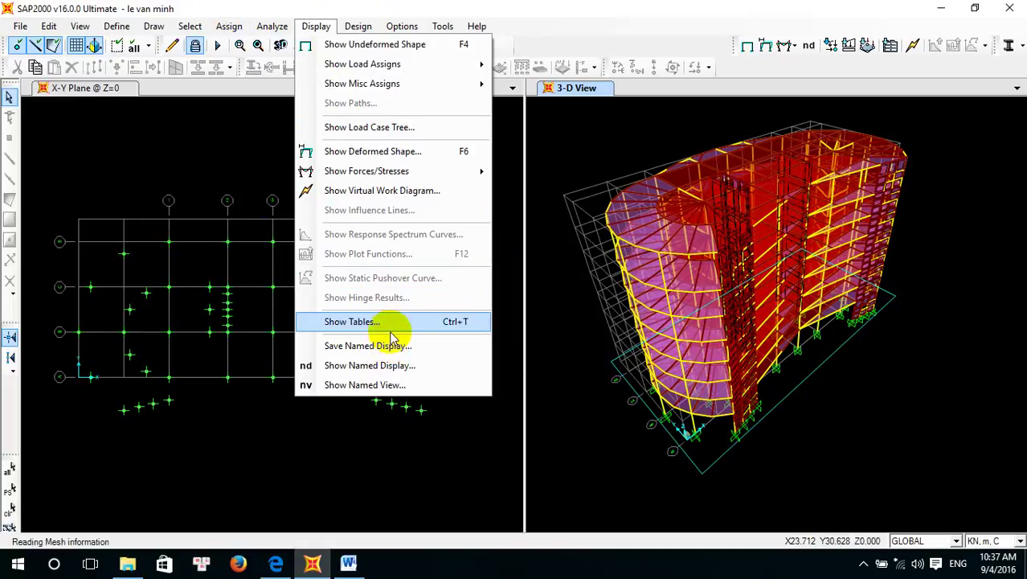
left_click(350, 563)
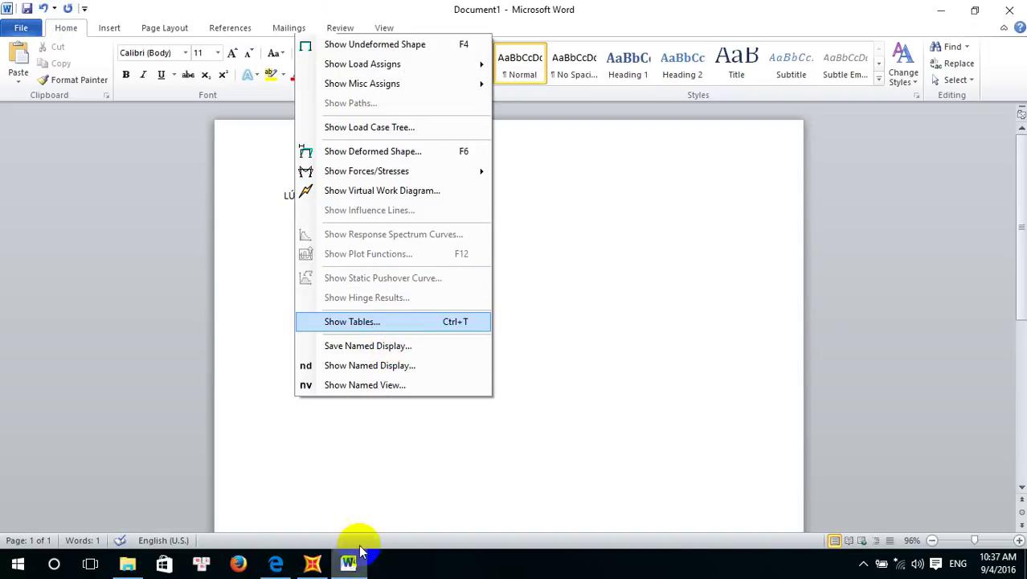
left_click(351, 563)
left_click(367, 322)
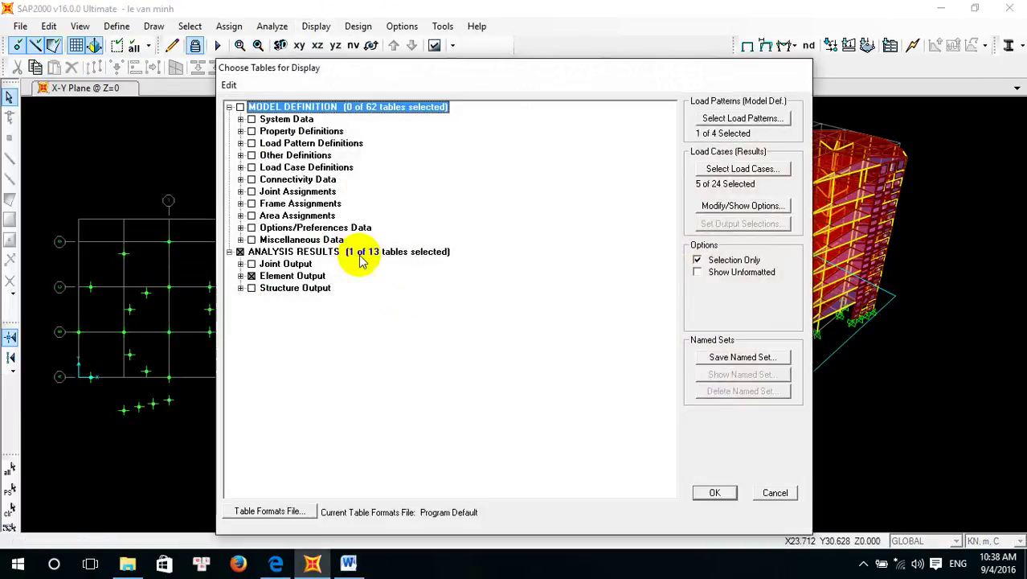
left_click(240, 263)
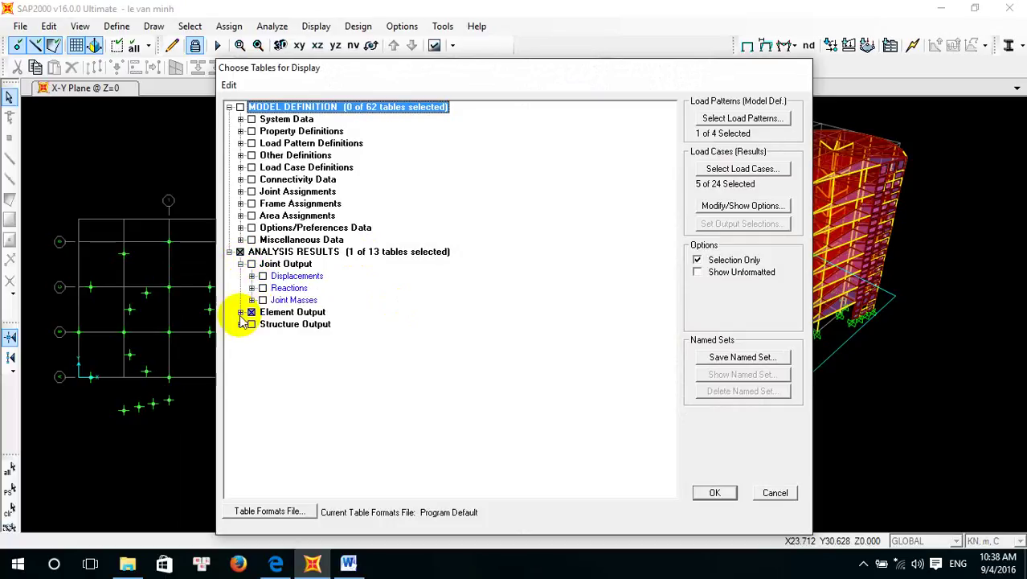
left_click(240, 312)
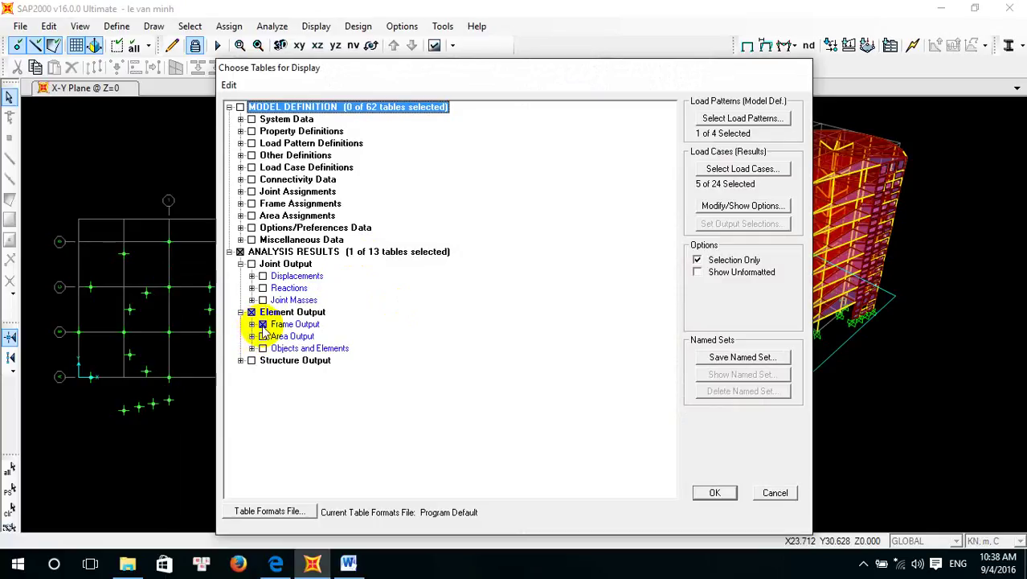
left_click(262, 325)
left_click(252, 336)
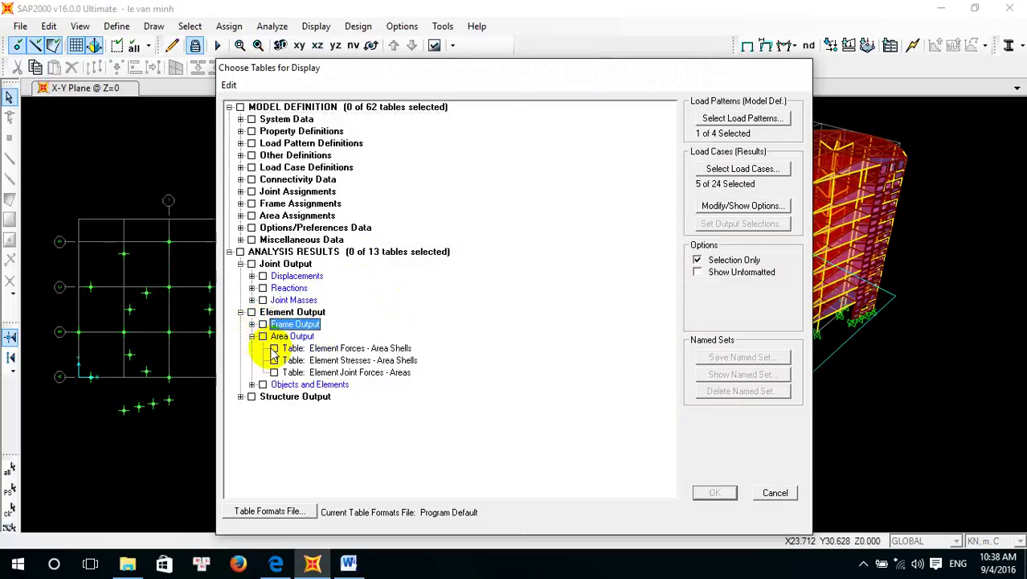
left_click(274, 349)
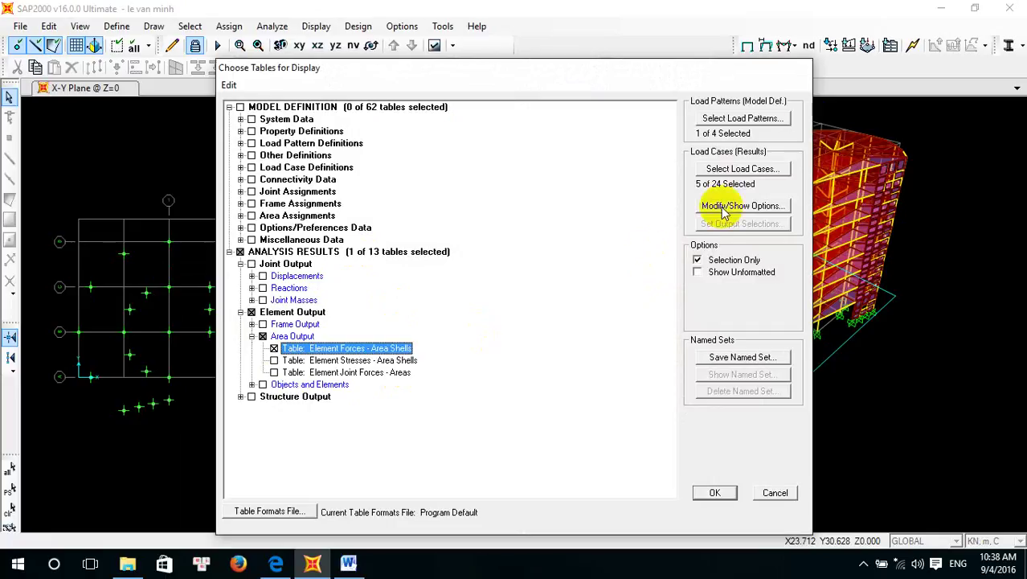
left_click(721, 493)
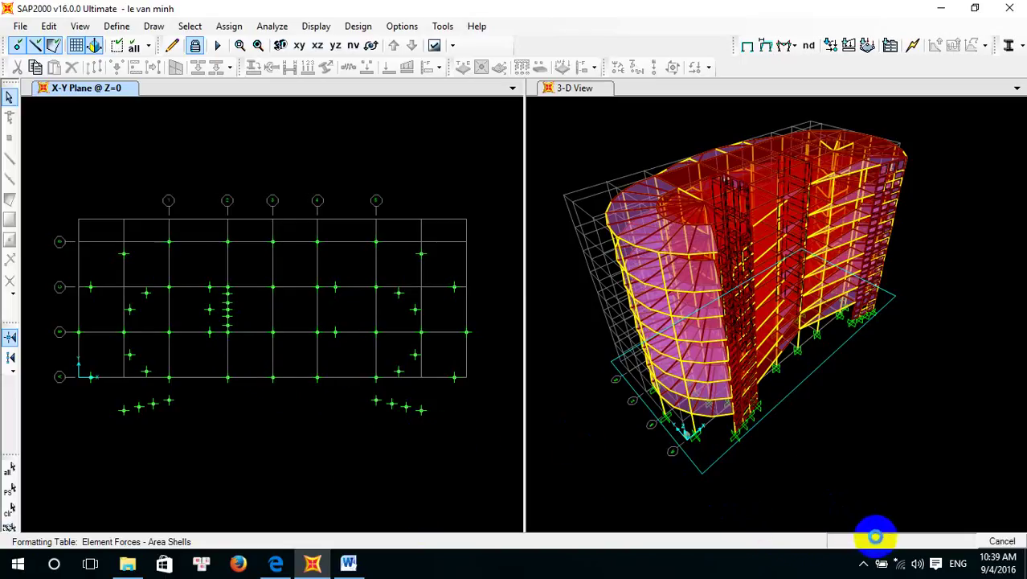
left_click(864, 562)
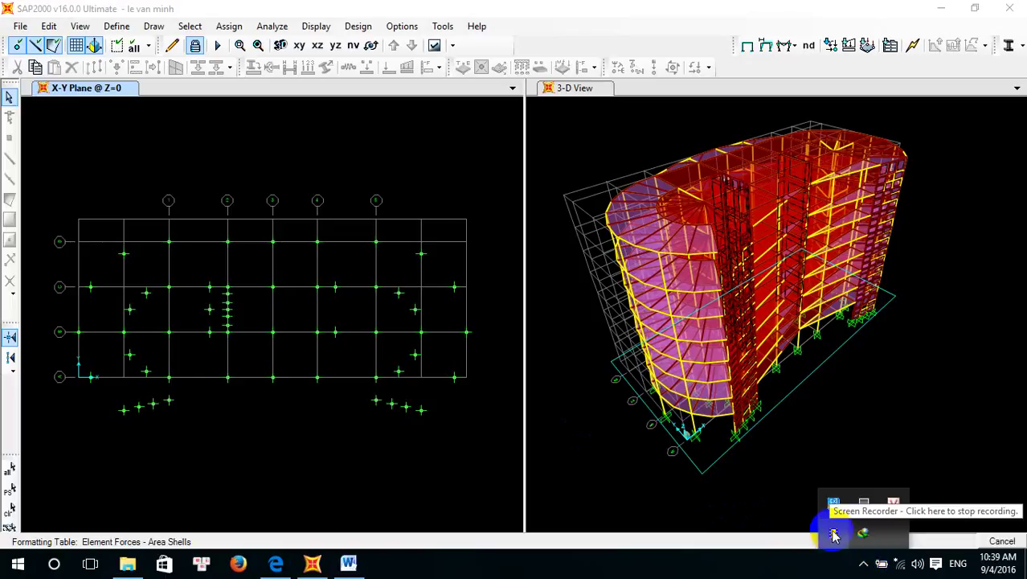